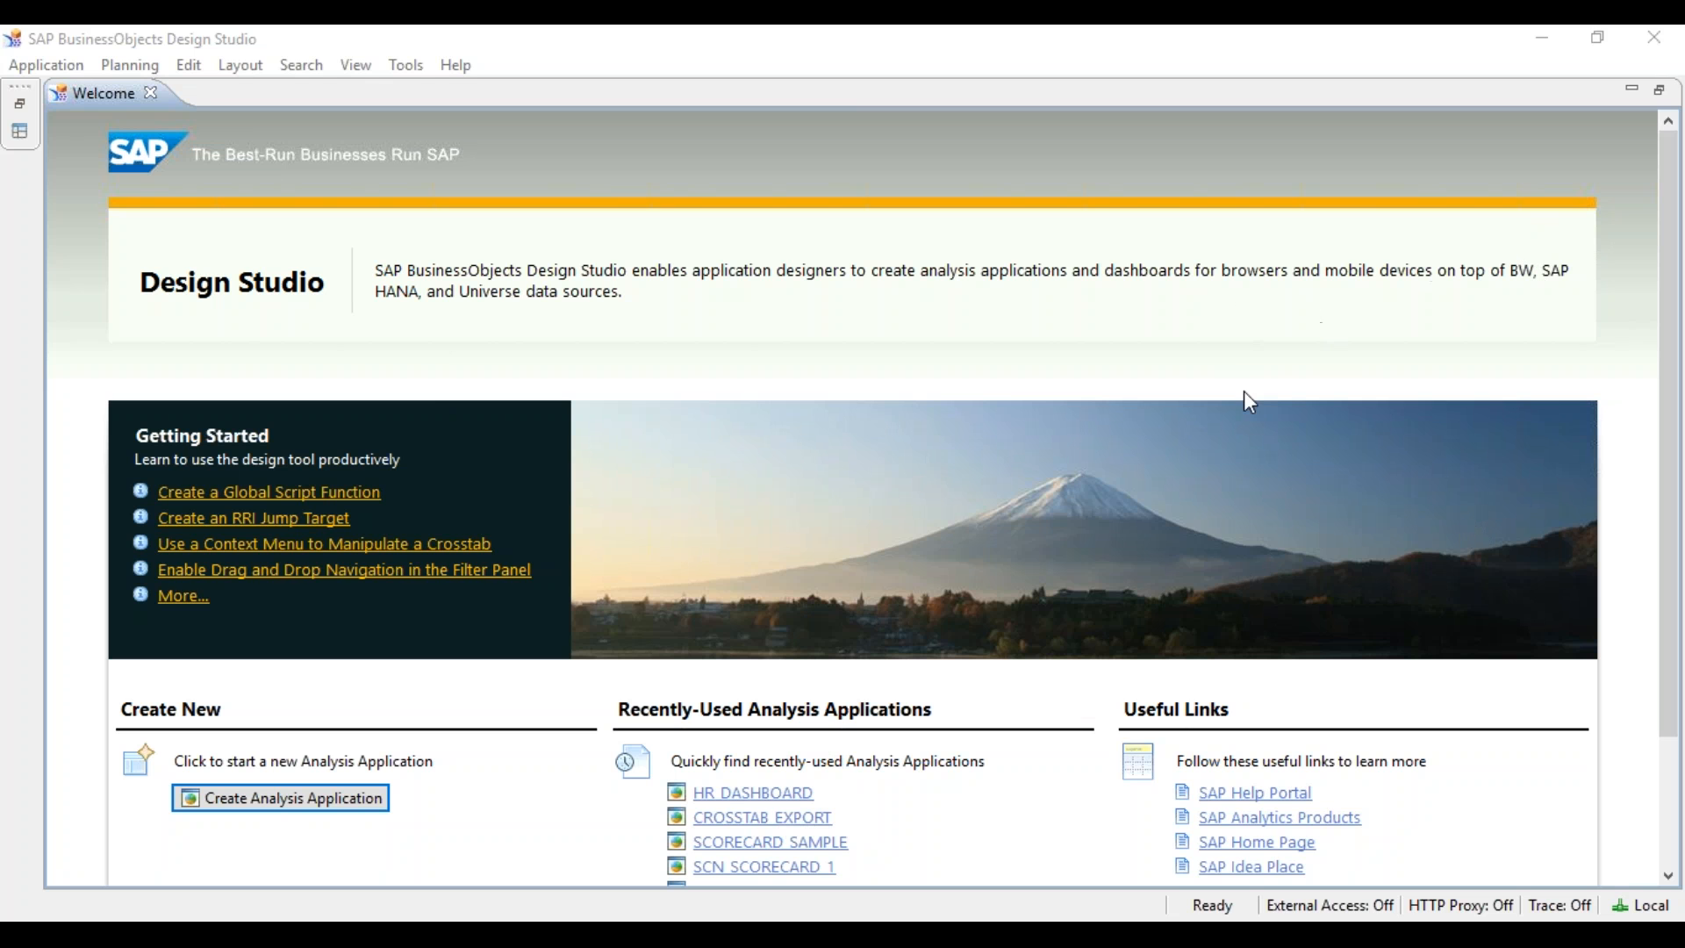
- Open HR DASHBOARD from the recent applications, widen the layout editor, and select DS_COUNTRY
left_click(766, 805)
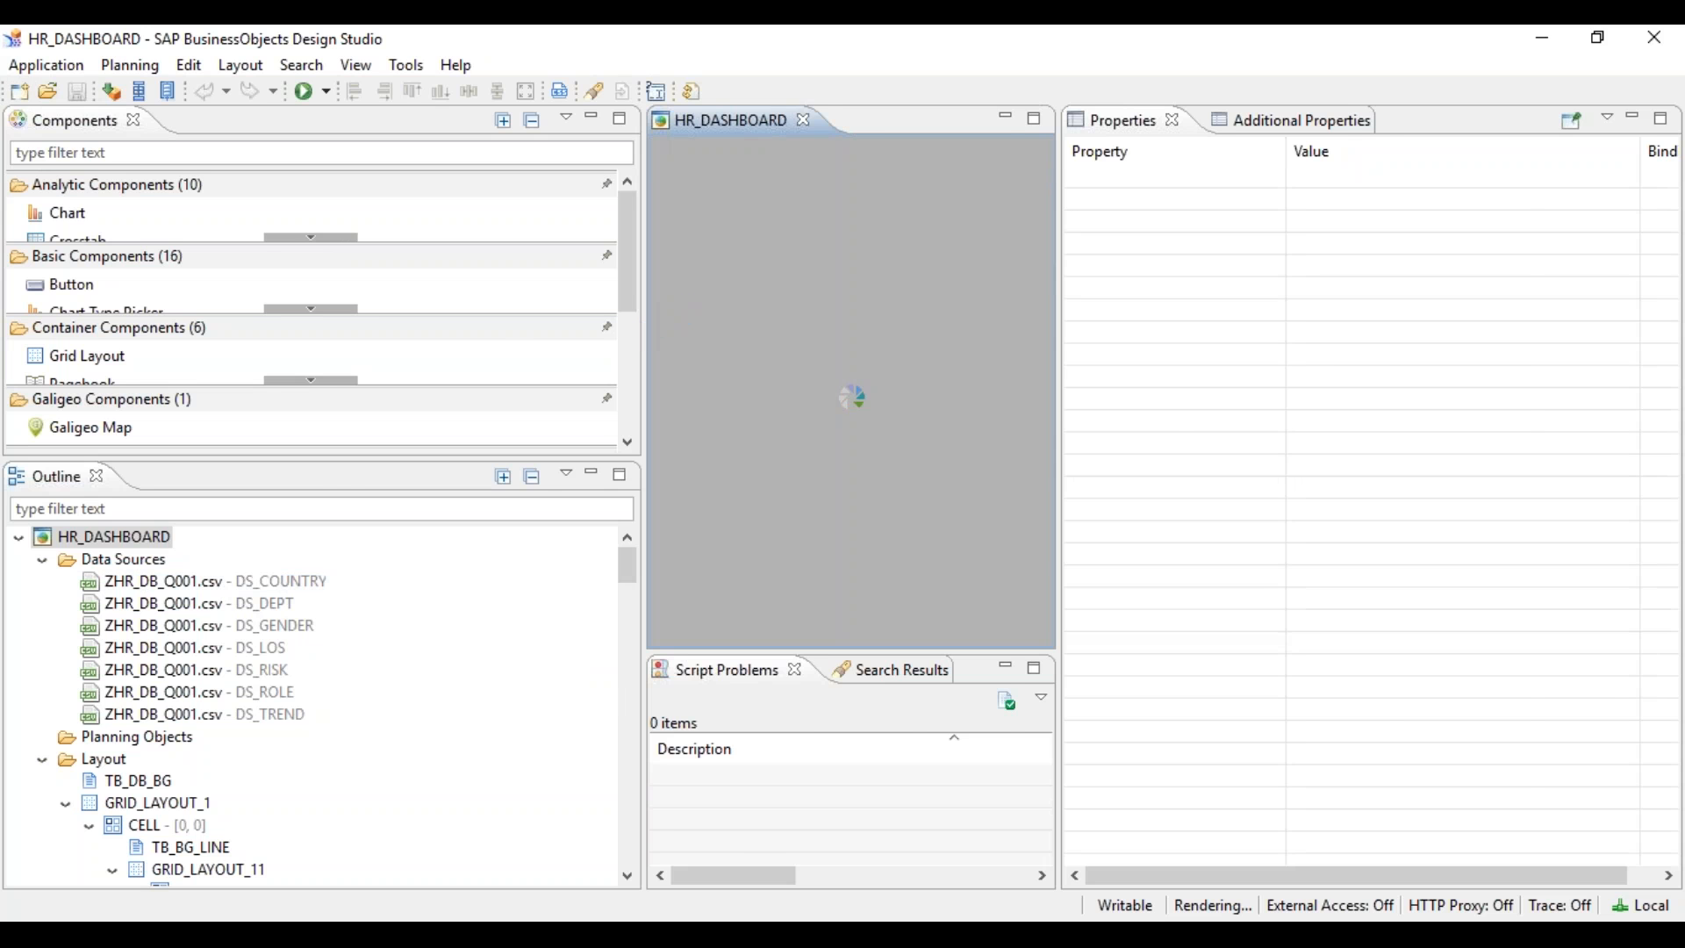
left_click_drag(491, 333, 461, 333)
left_click_drag(957, 349, 1155, 334)
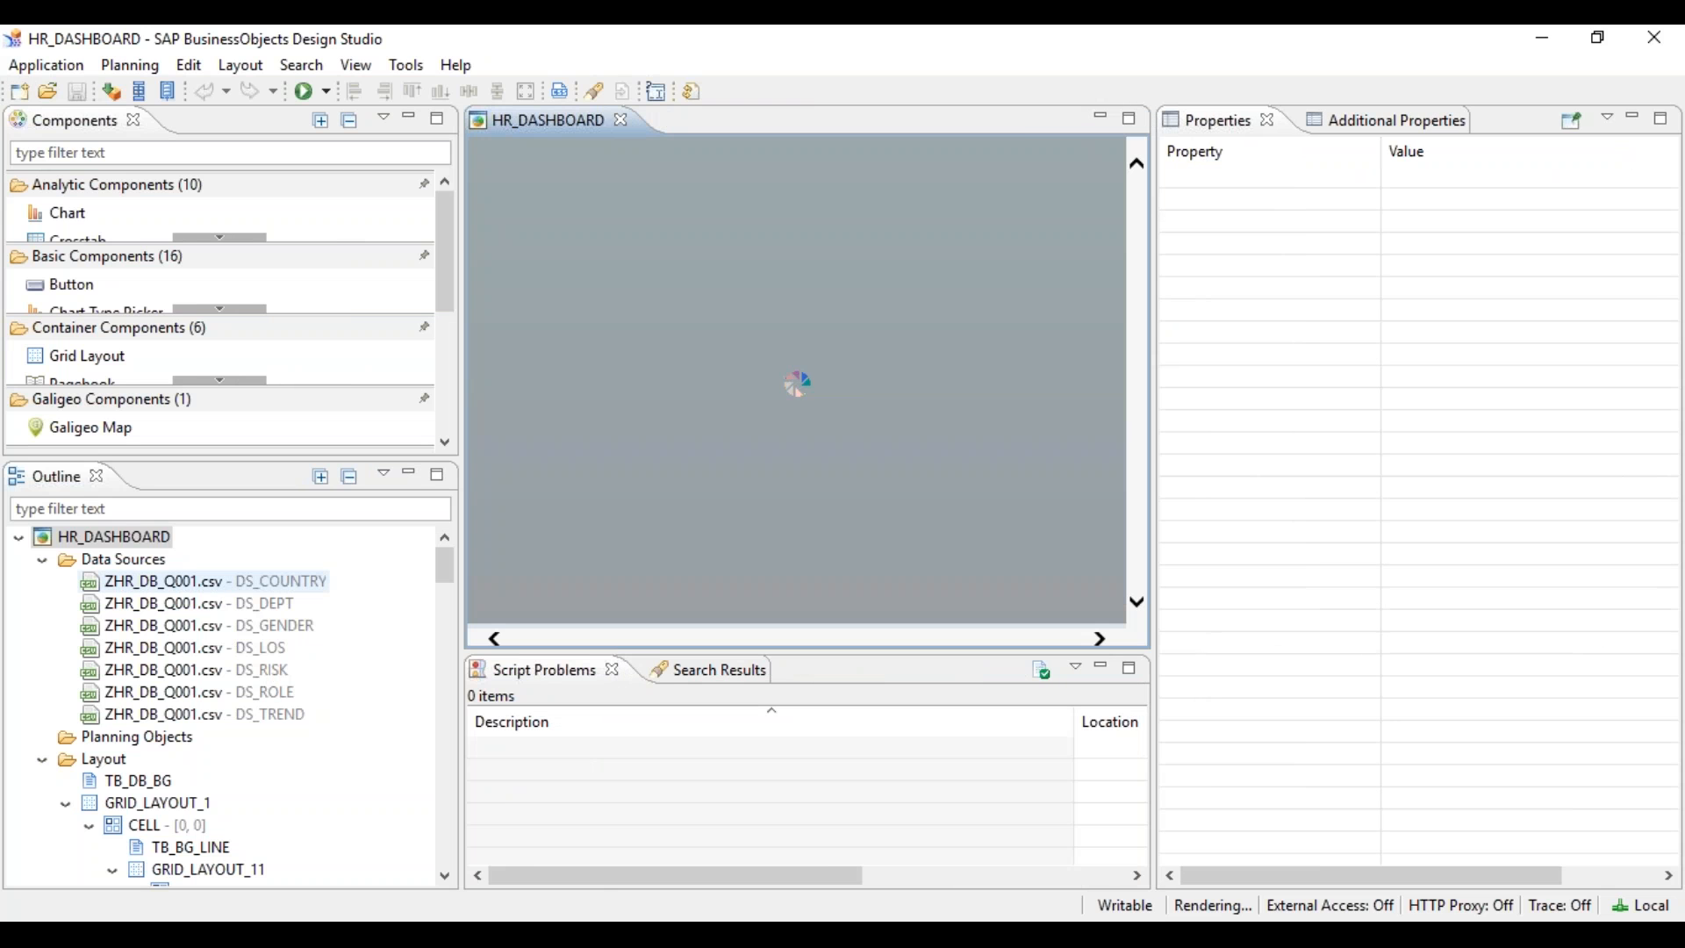
left_click(85, 507)
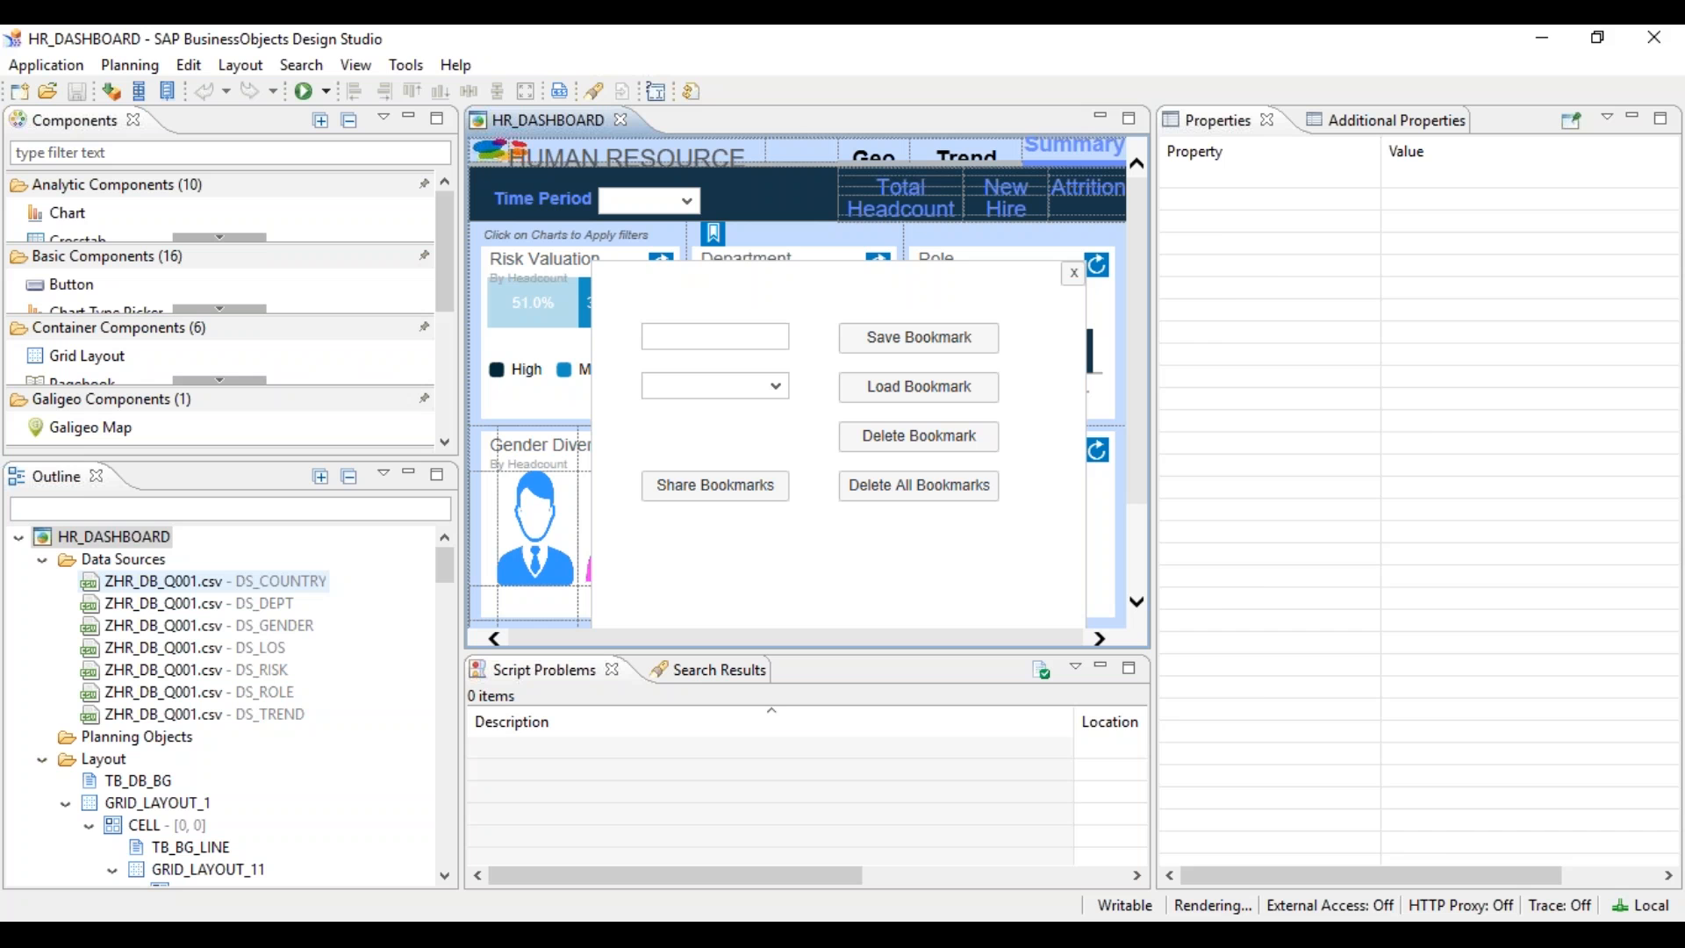
right_click(235, 583)
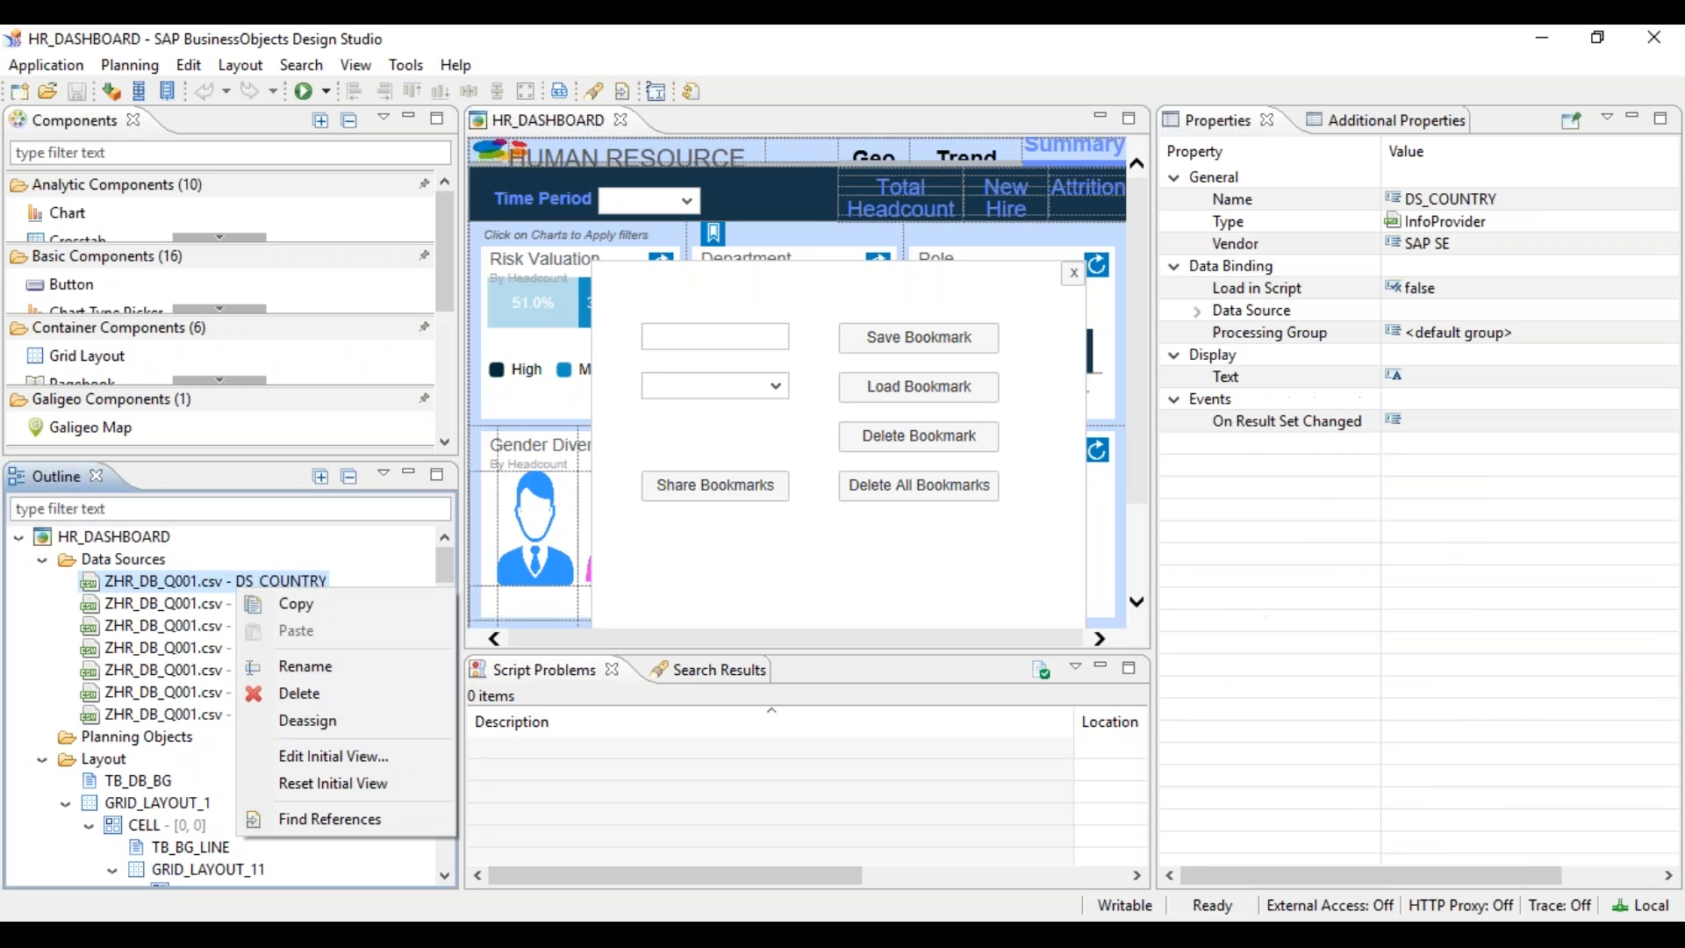
- In DS_COUNTRY's initial view, add Department as a background filter
left_click(333, 756)
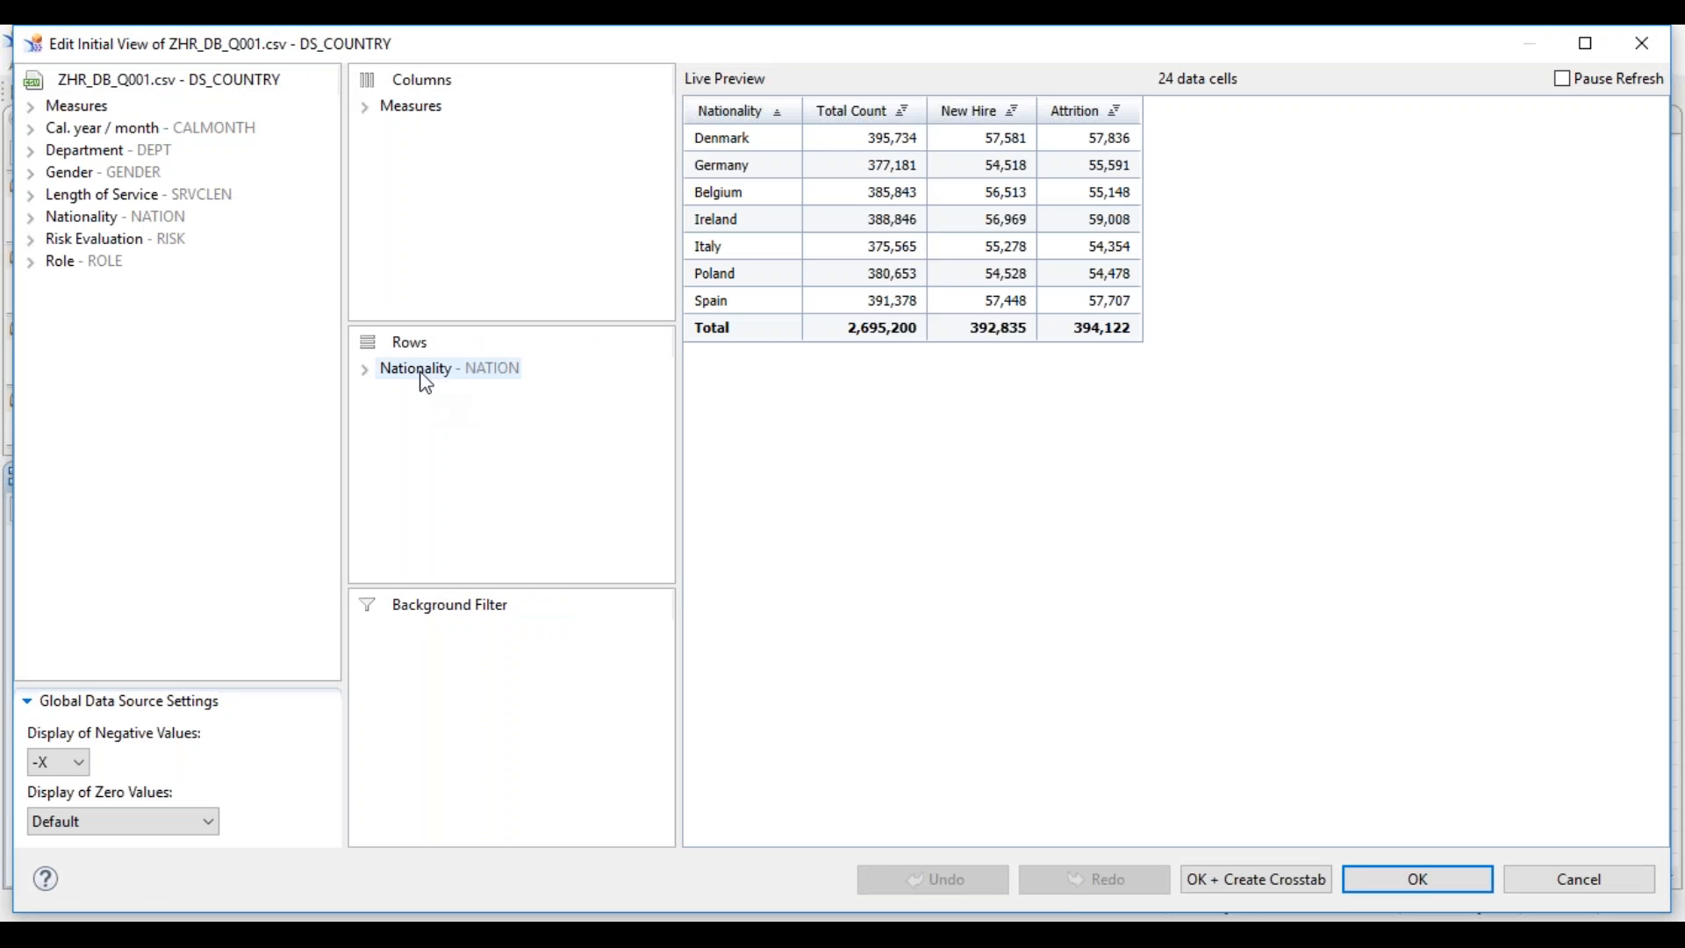
right_click(419, 374)
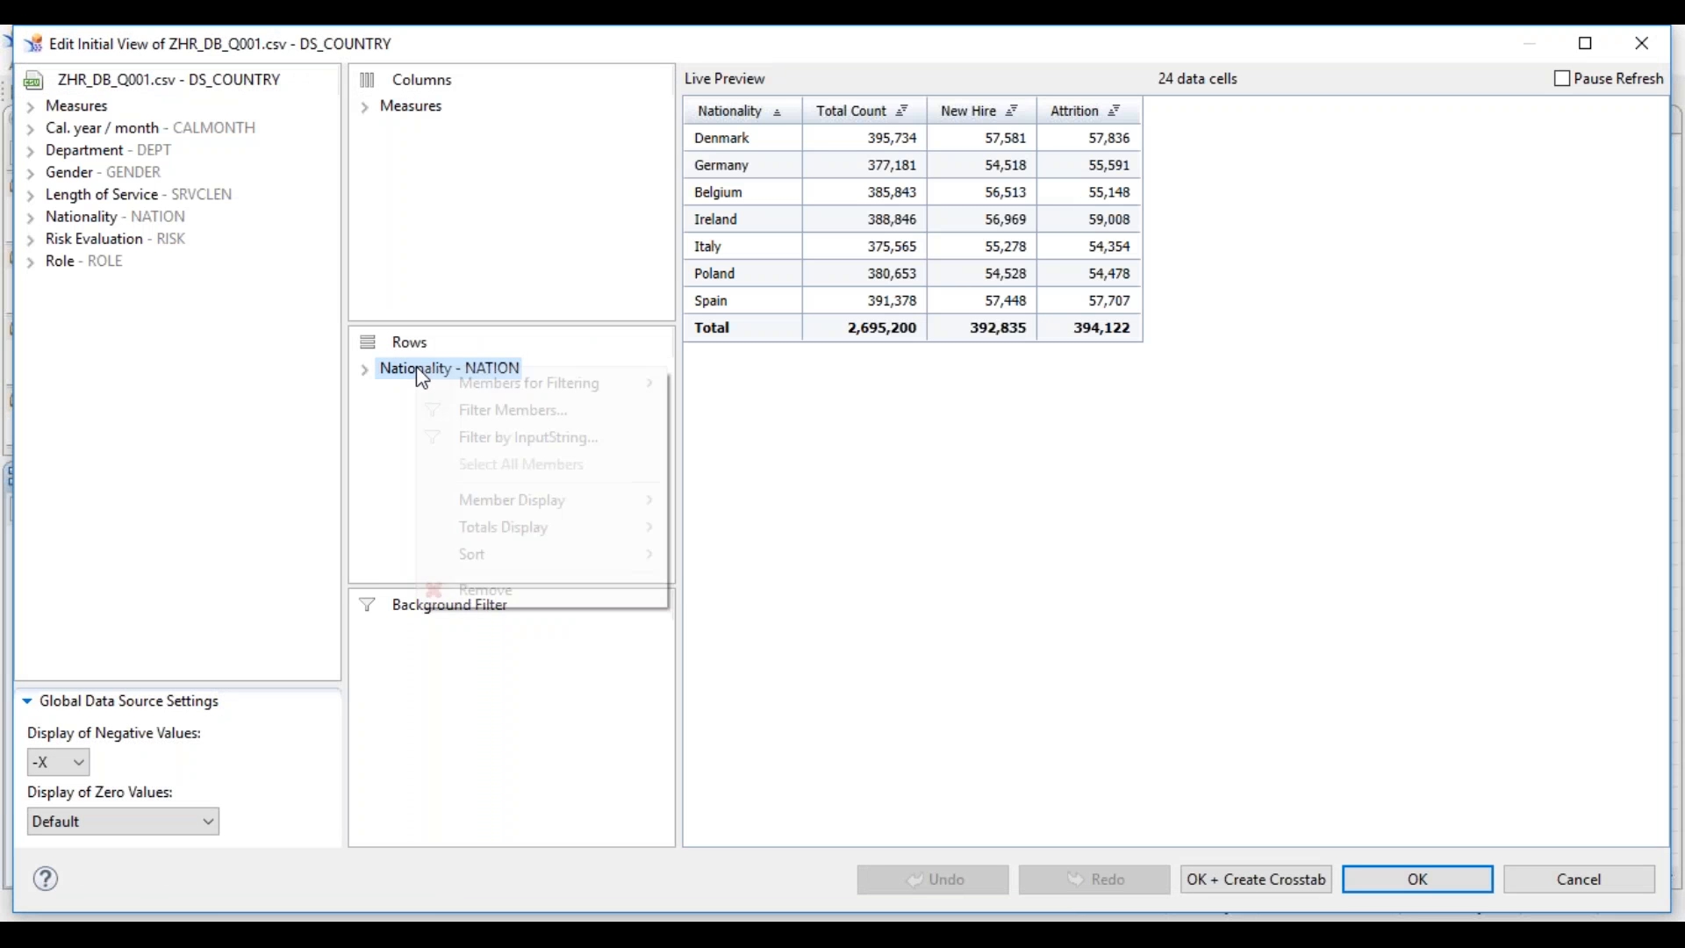
left_click(75, 245)
left_click(78, 145)
left_click_drag(81, 154, 448, 660)
- Restrict the Department filter to Finance, then remove it and confirm the initial view
right_click(424, 634)
left_click(499, 680)
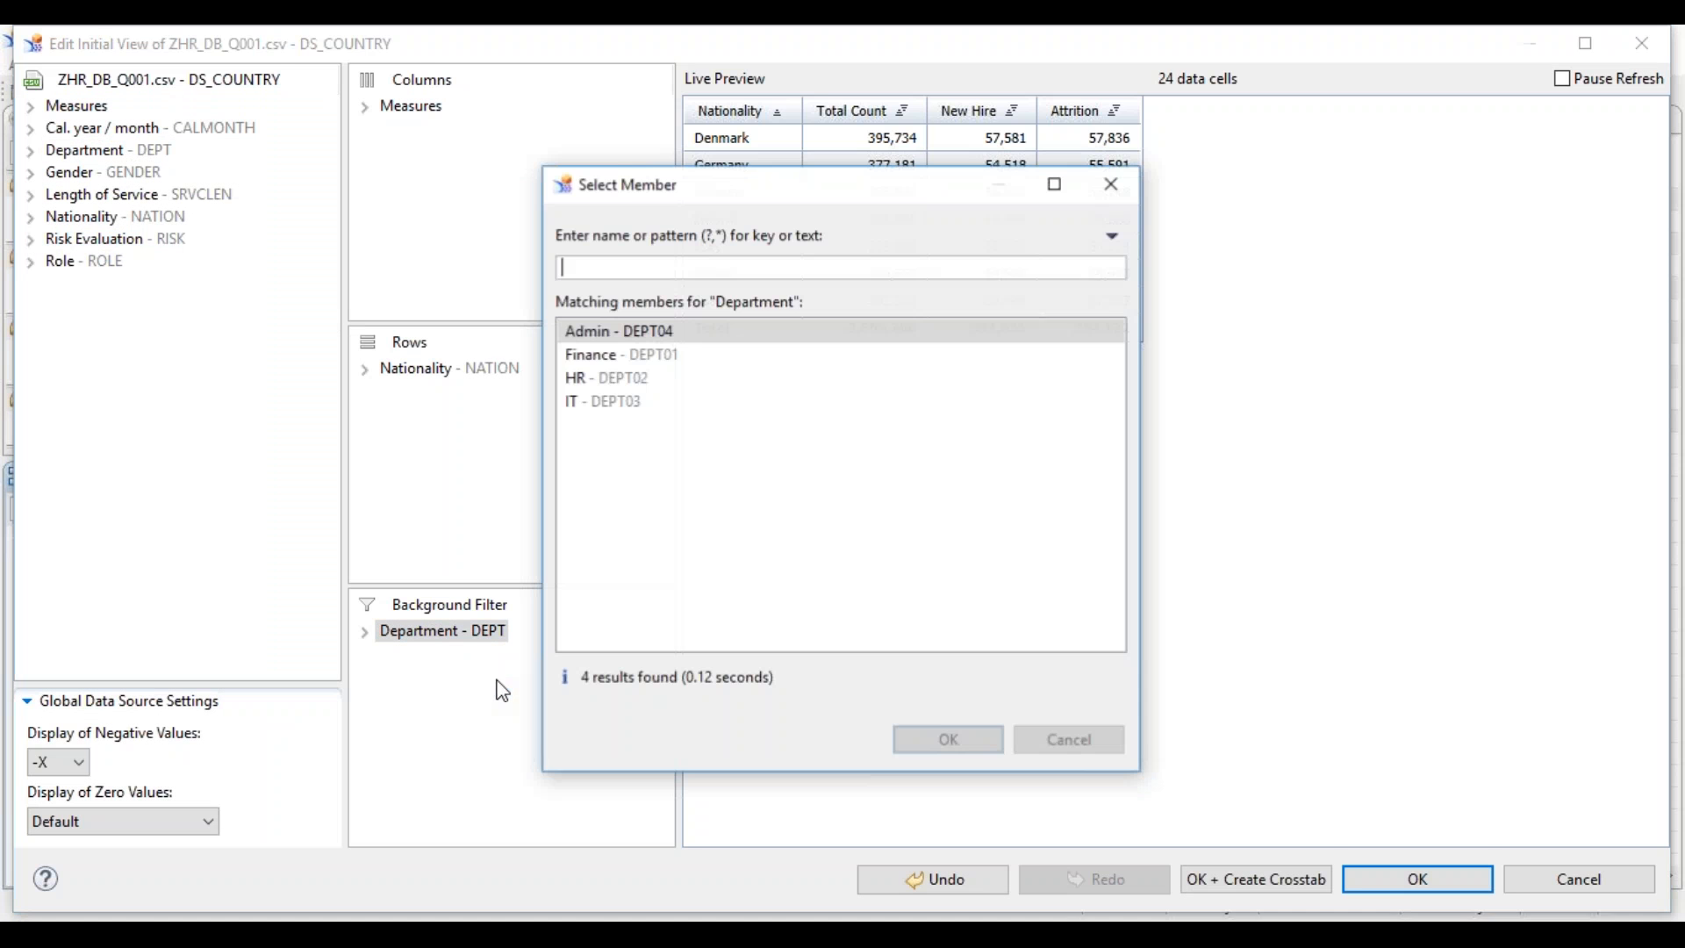
double_click(632, 353)
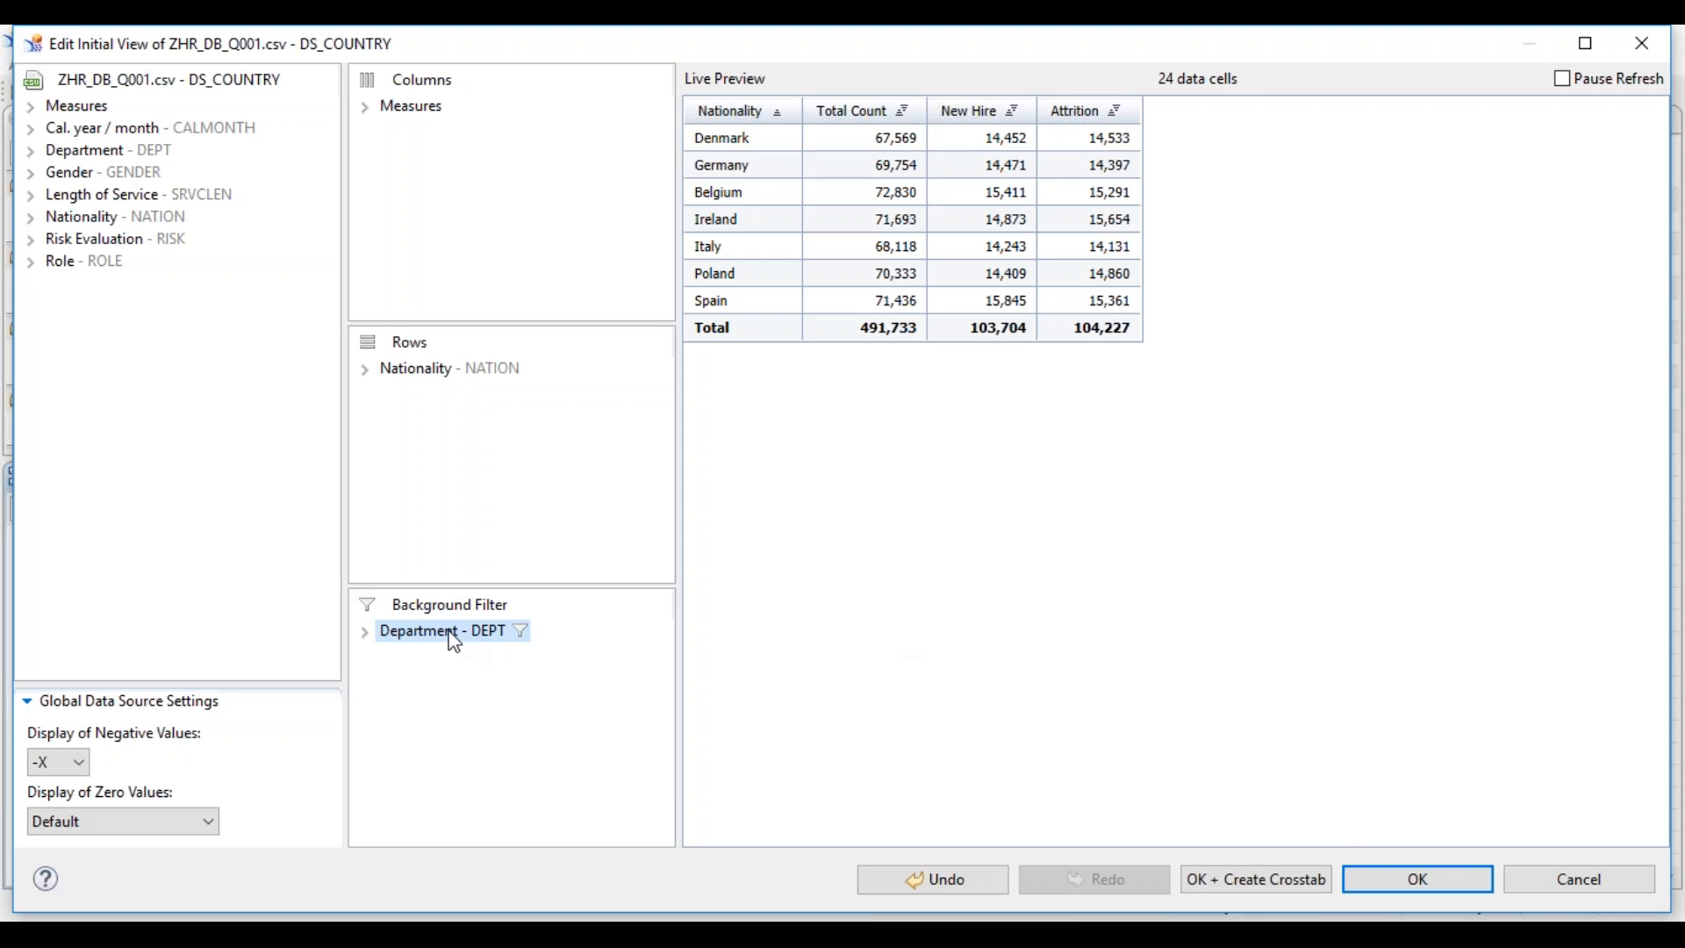
left_click_drag(439, 643, 245, 561)
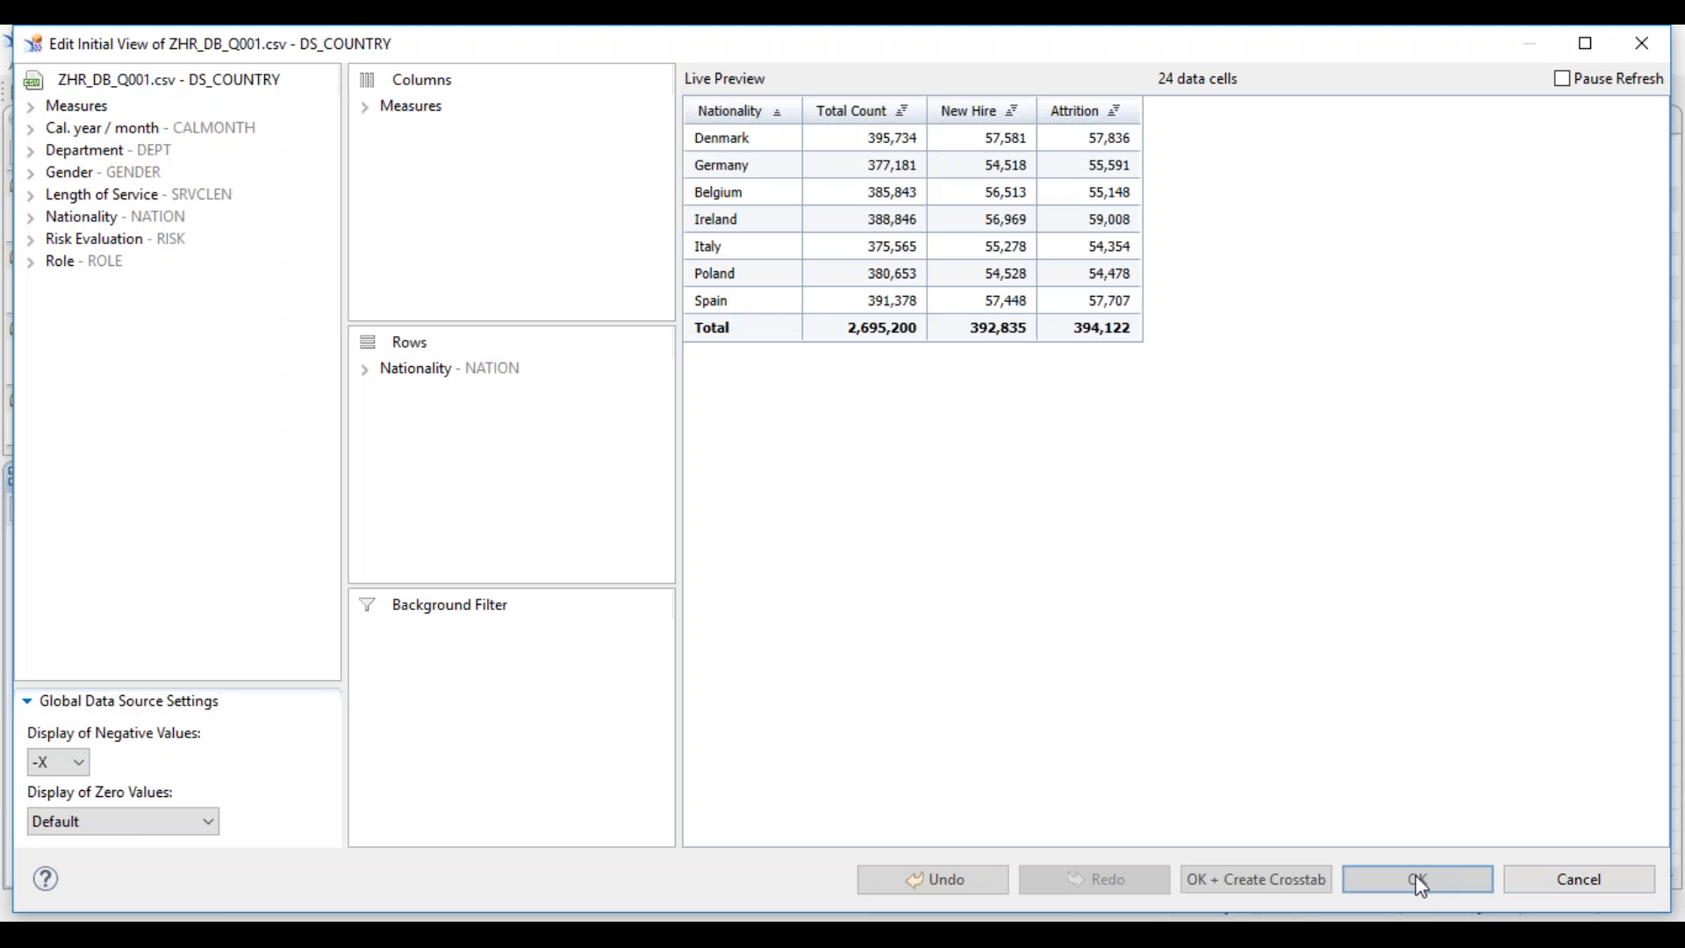
left_click(1420, 880)
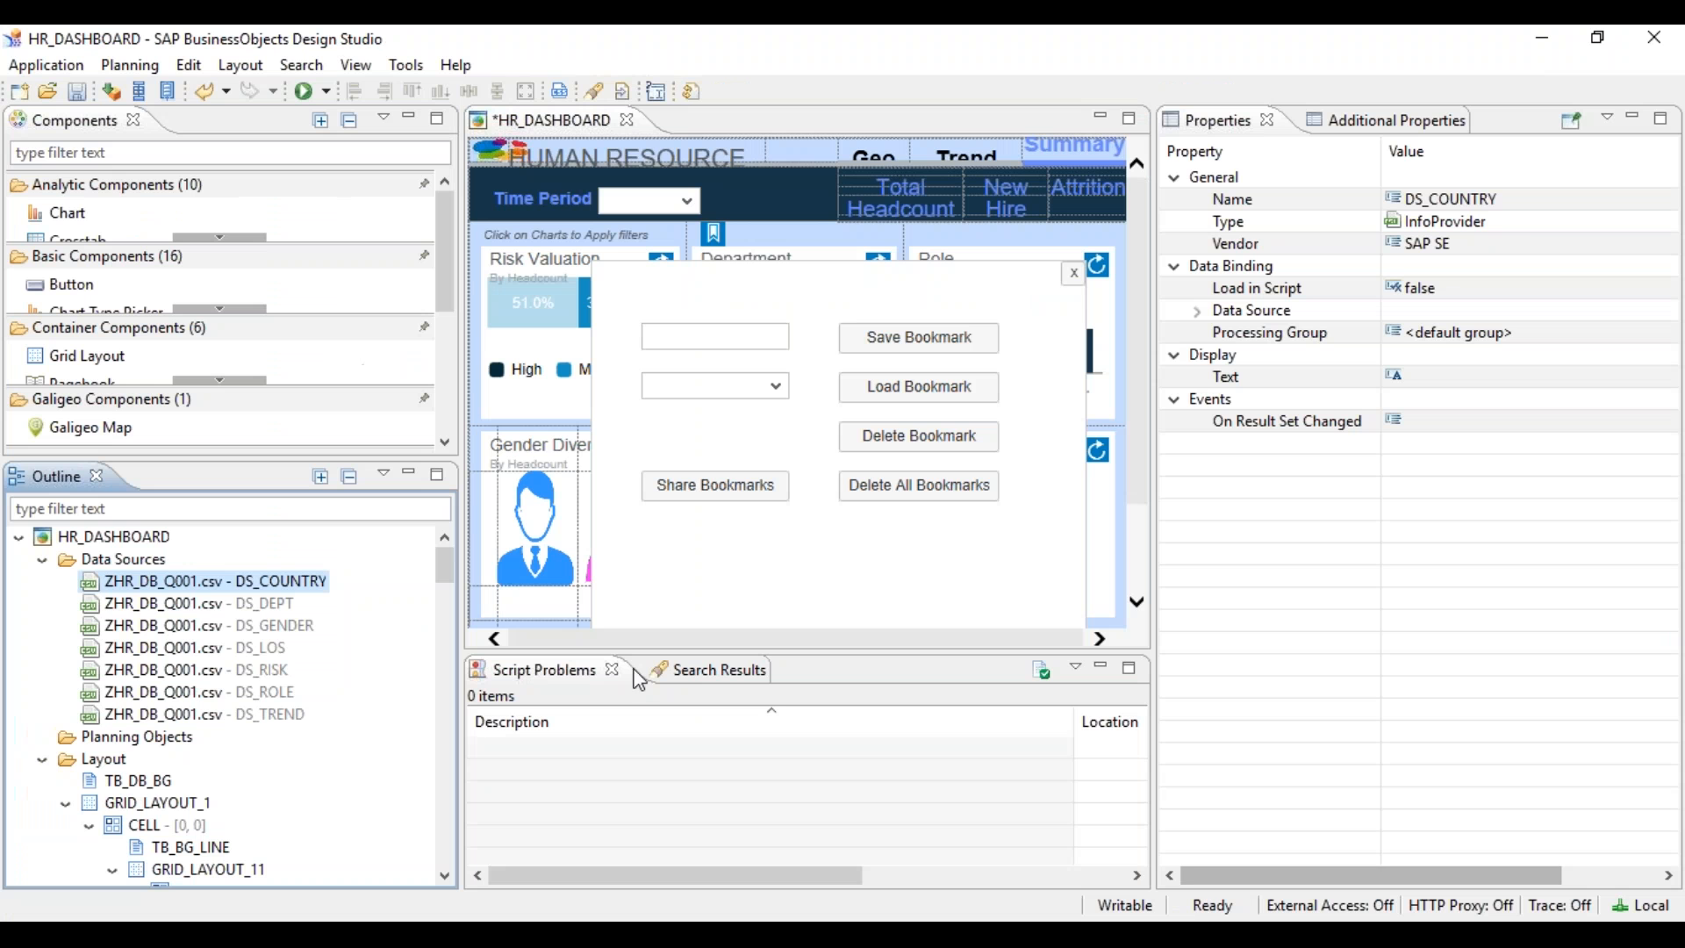
left_click(114, 536)
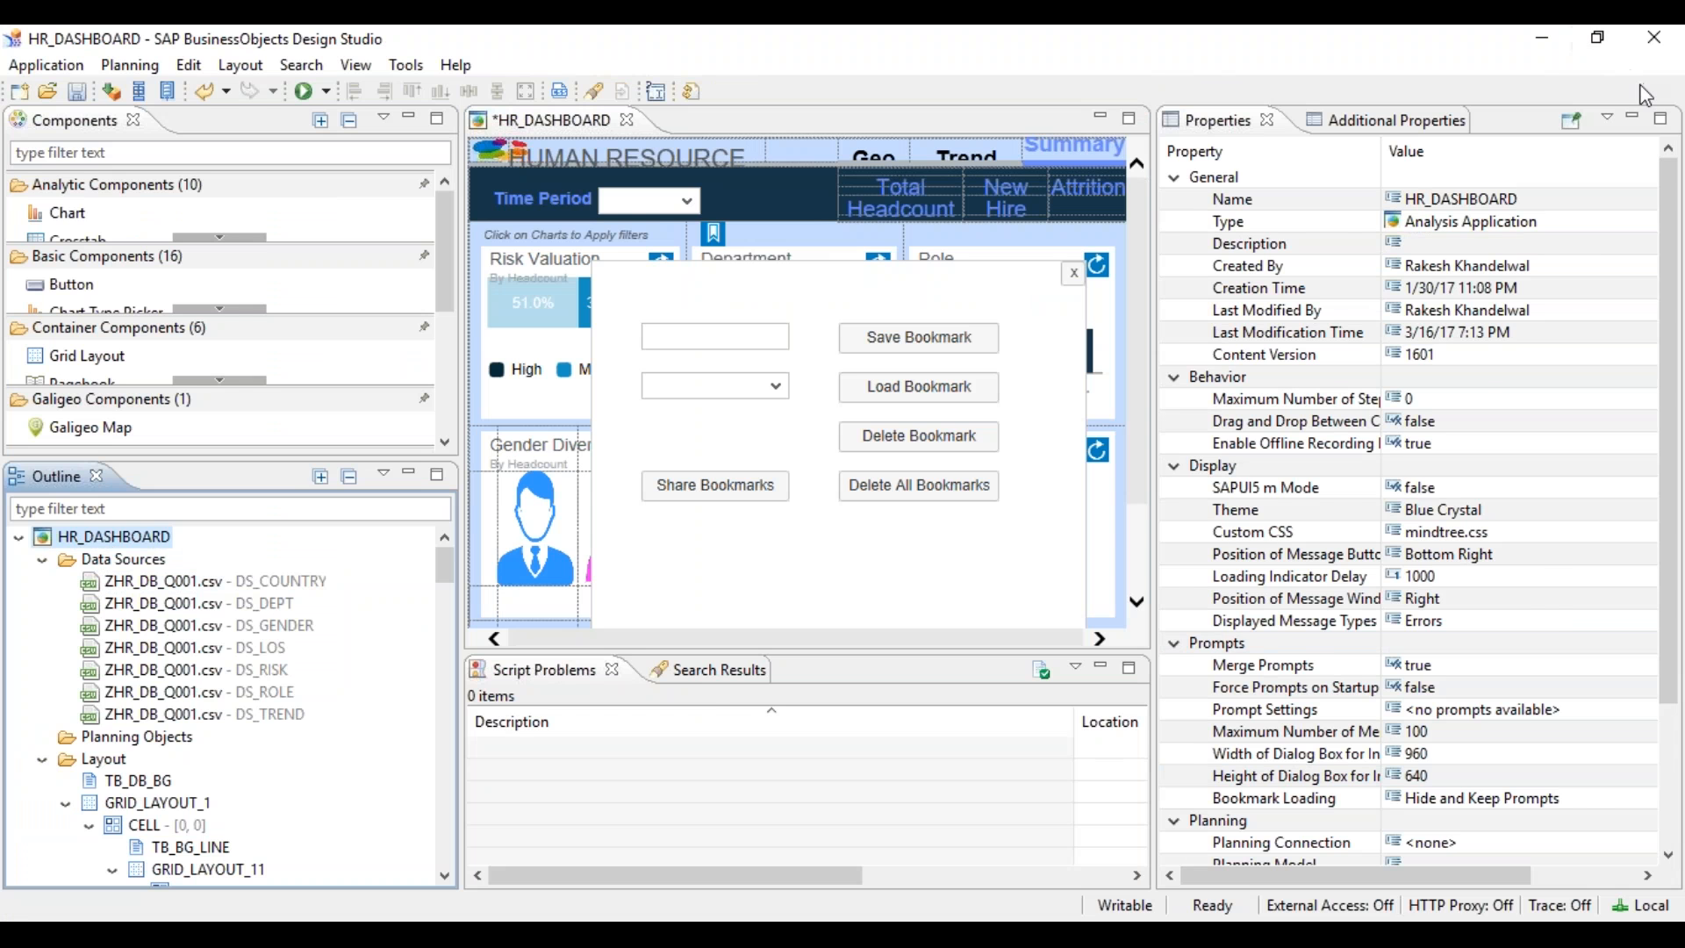
- Open HR_DASHBOARD's On Startup script and add a new line after the existing code
scroll(1670, 842, "down", 3)
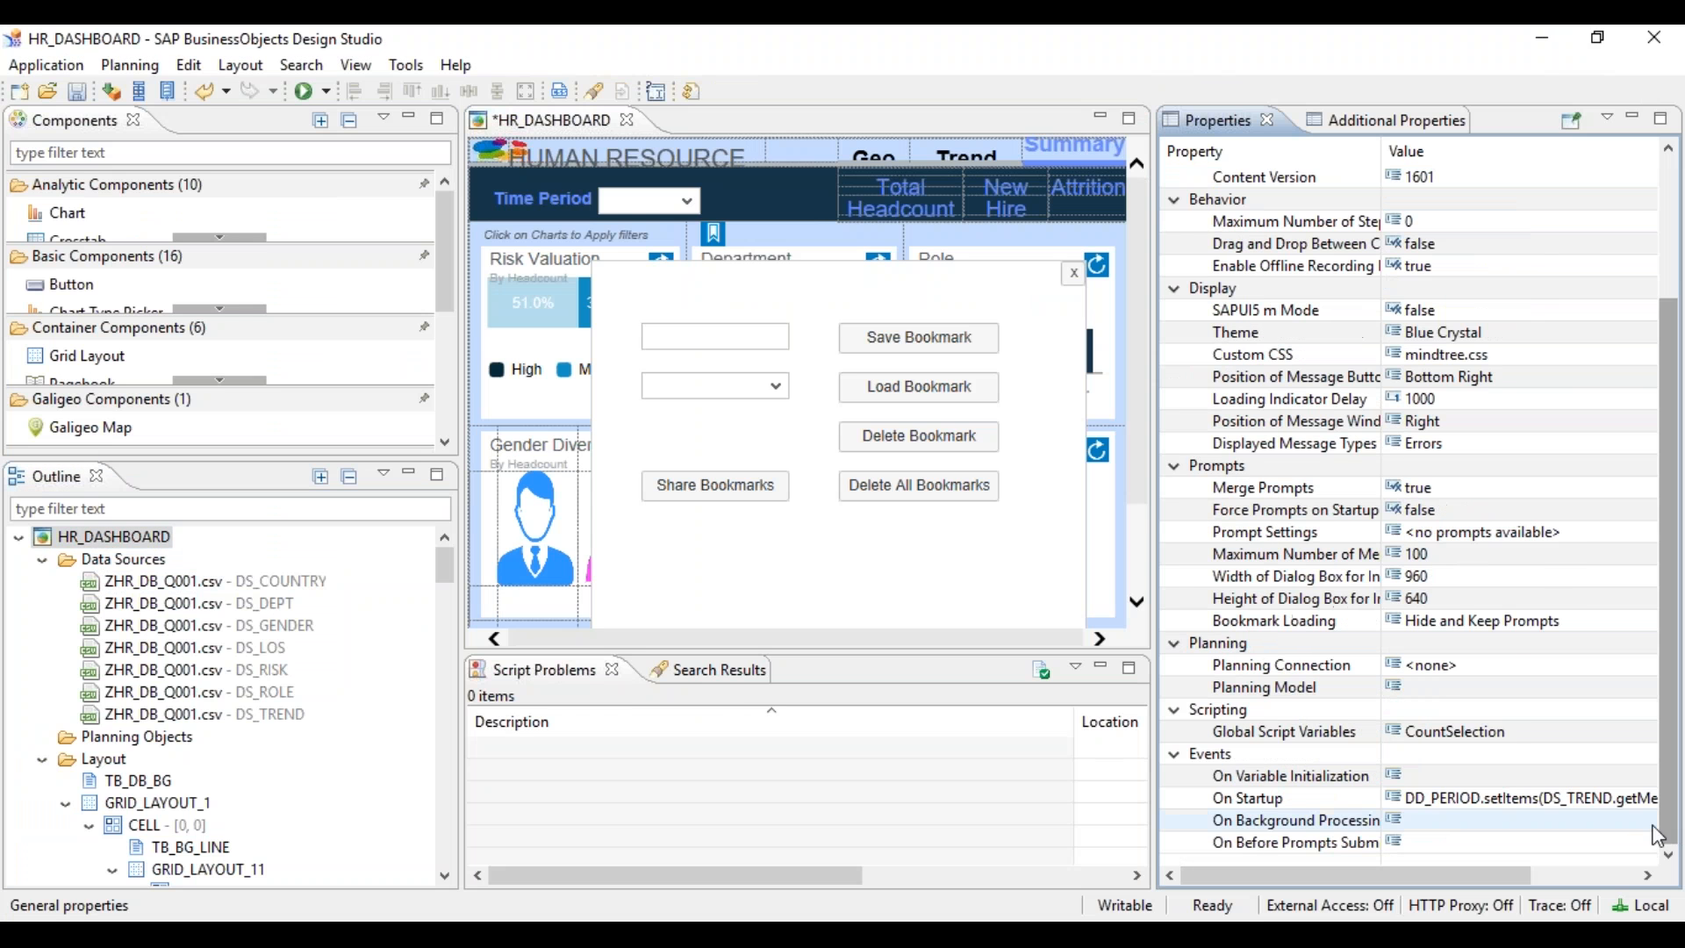
left_click(1645, 814)
left_click(1645, 814)
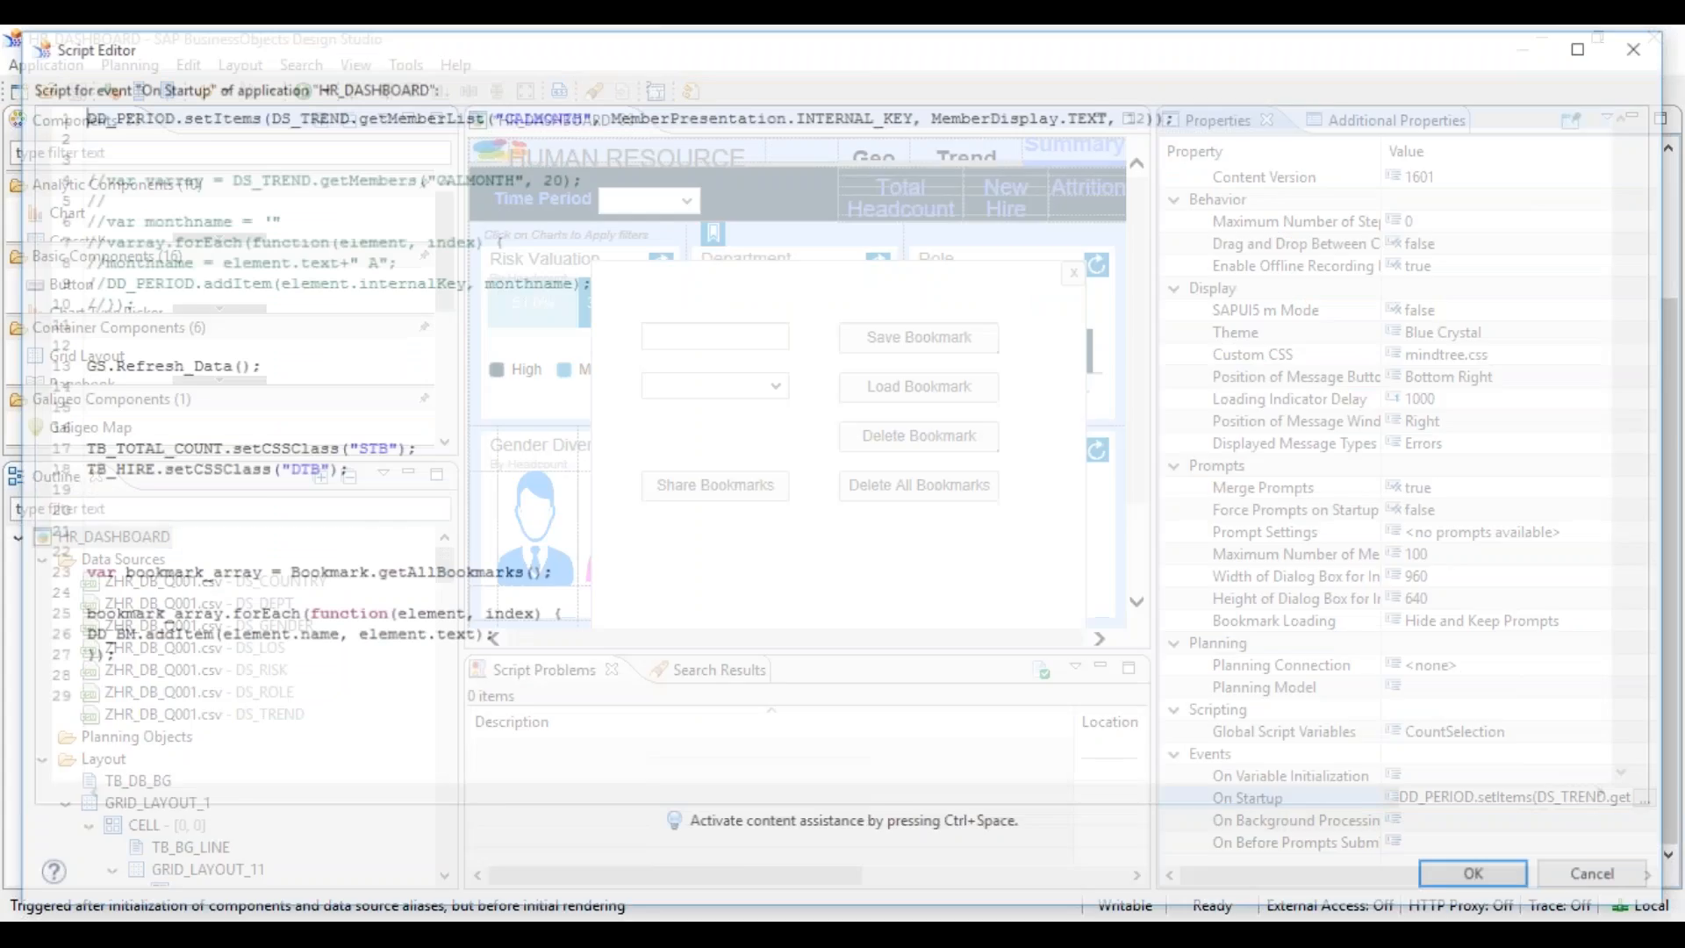
left_click(629, 488)
left_click(366, 693)
key("Return")
key("Return")
key("Return")
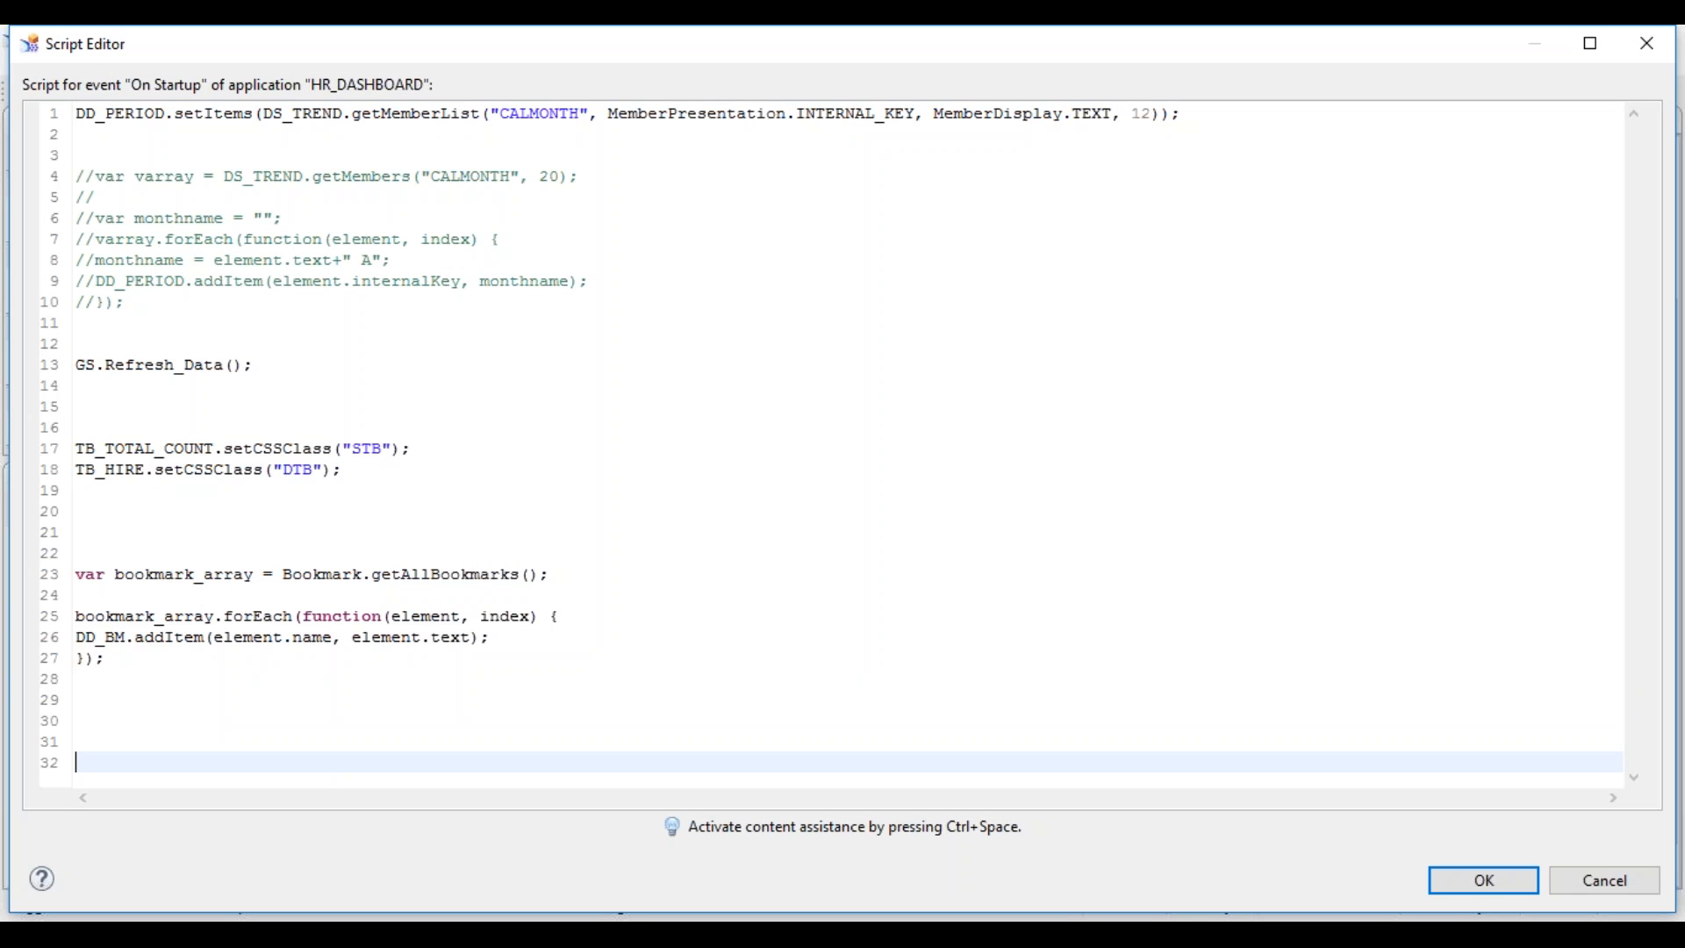
- Start the statement var dept_array=DS_DEPT.getMemberList with its parameter template
type("var dept_array=")
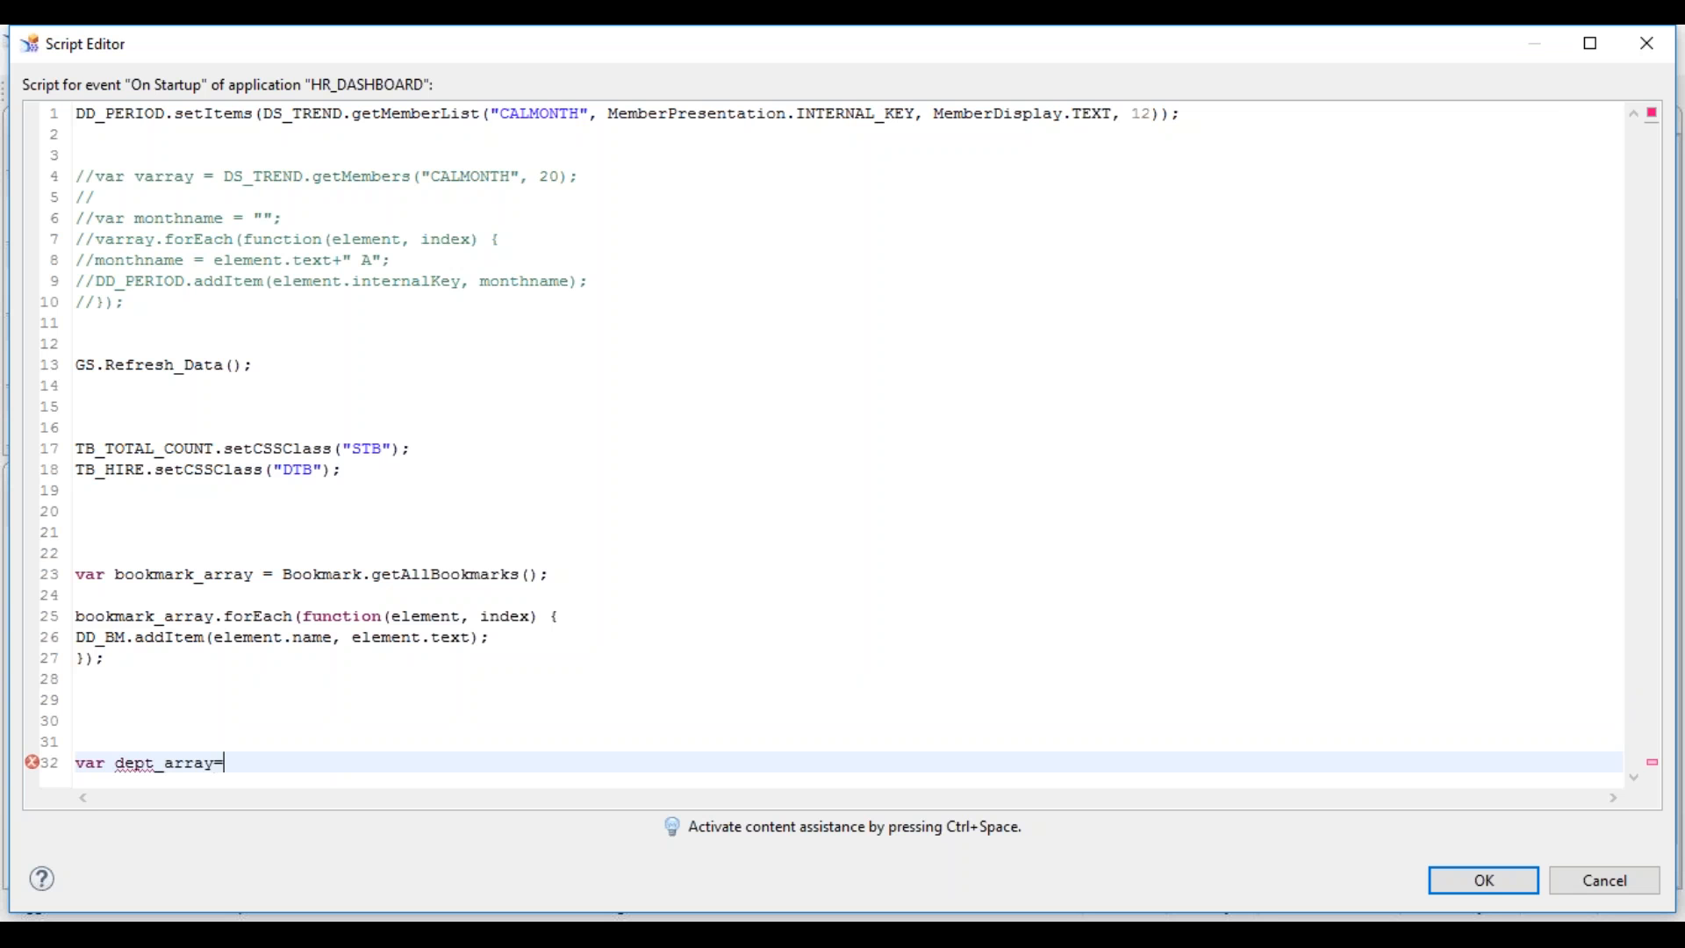
type("ds_")
key("ctrl+space")
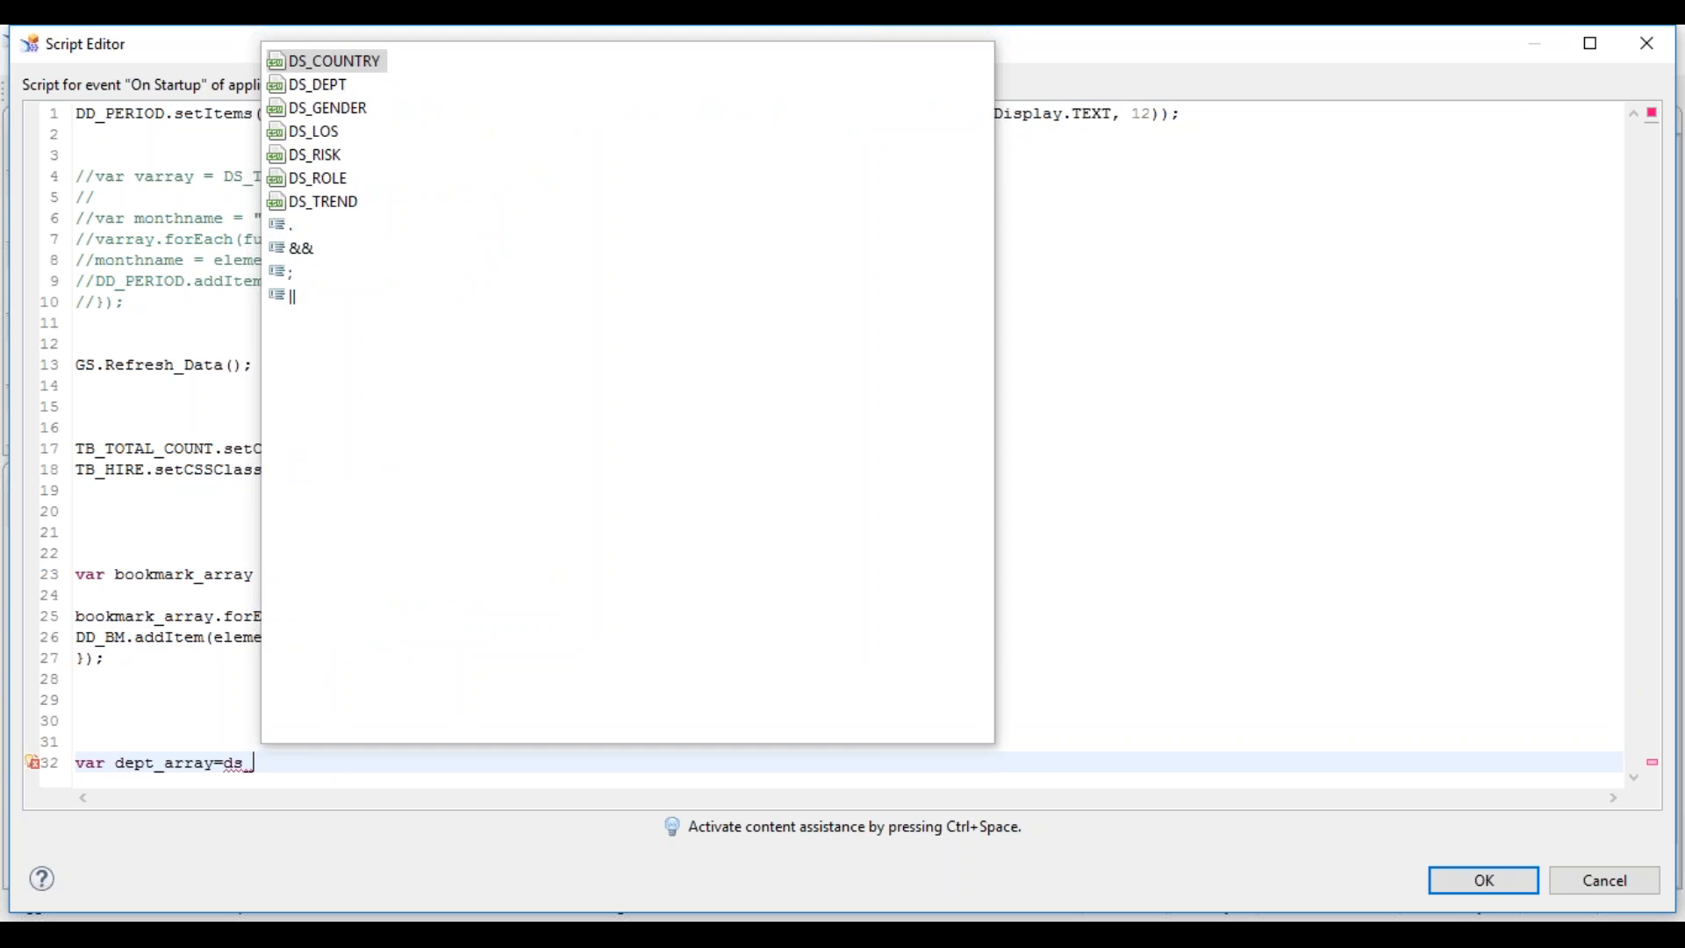
type("dep")
key("Return")
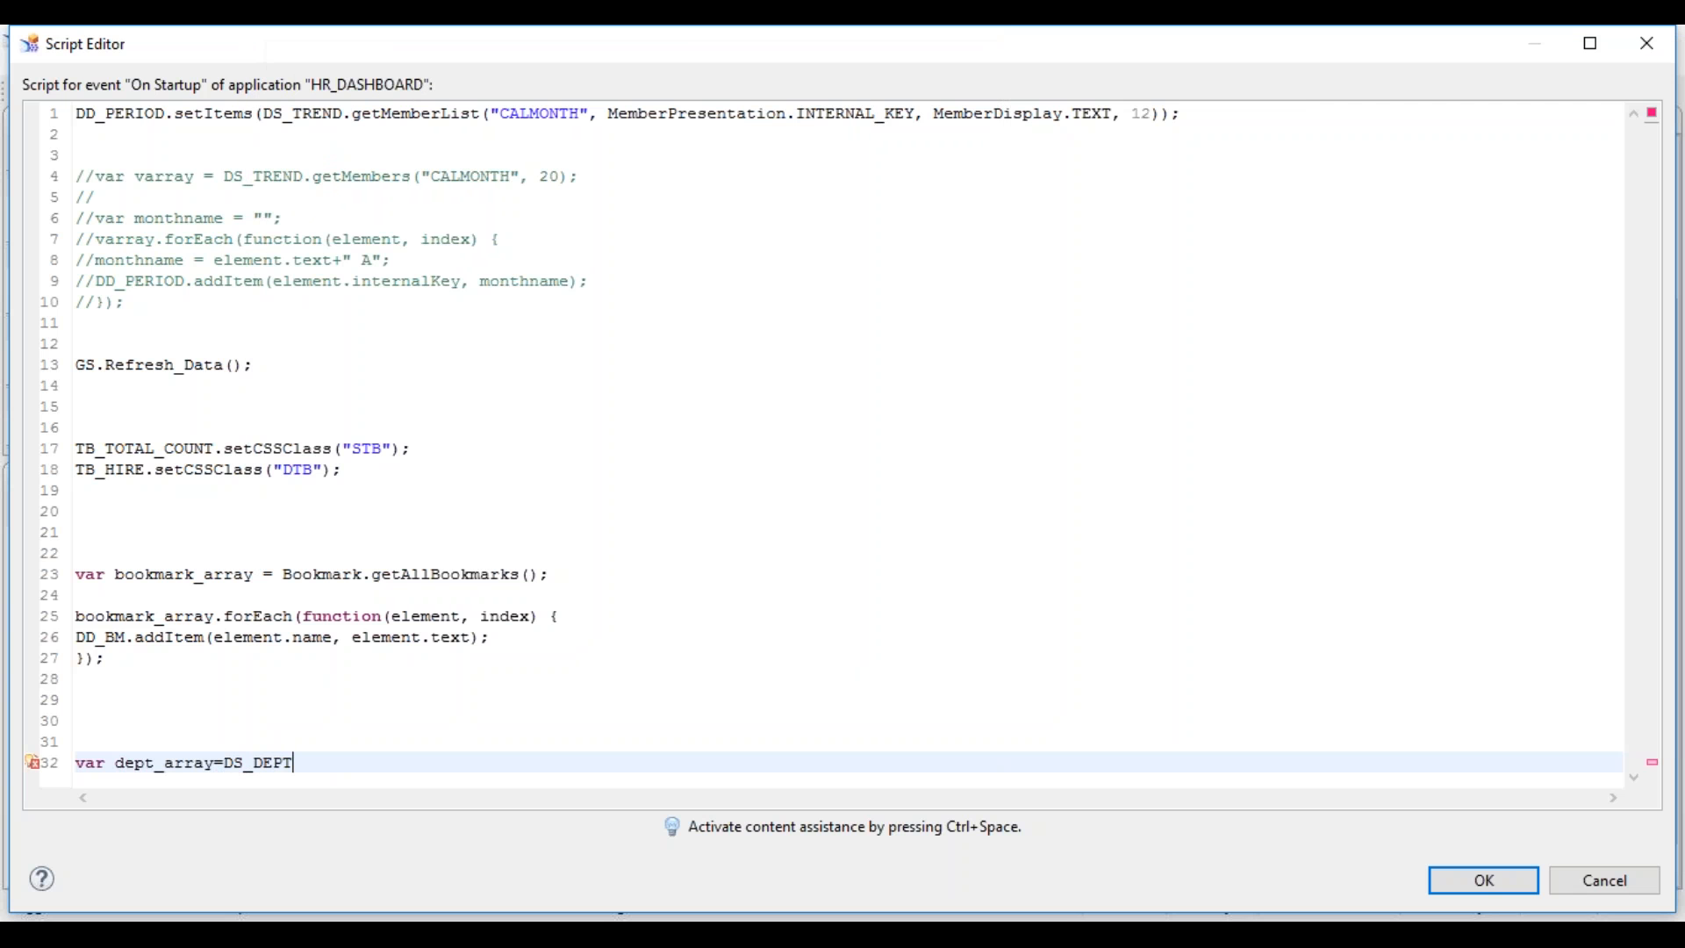
type(".ge")
key("ctrl+space")
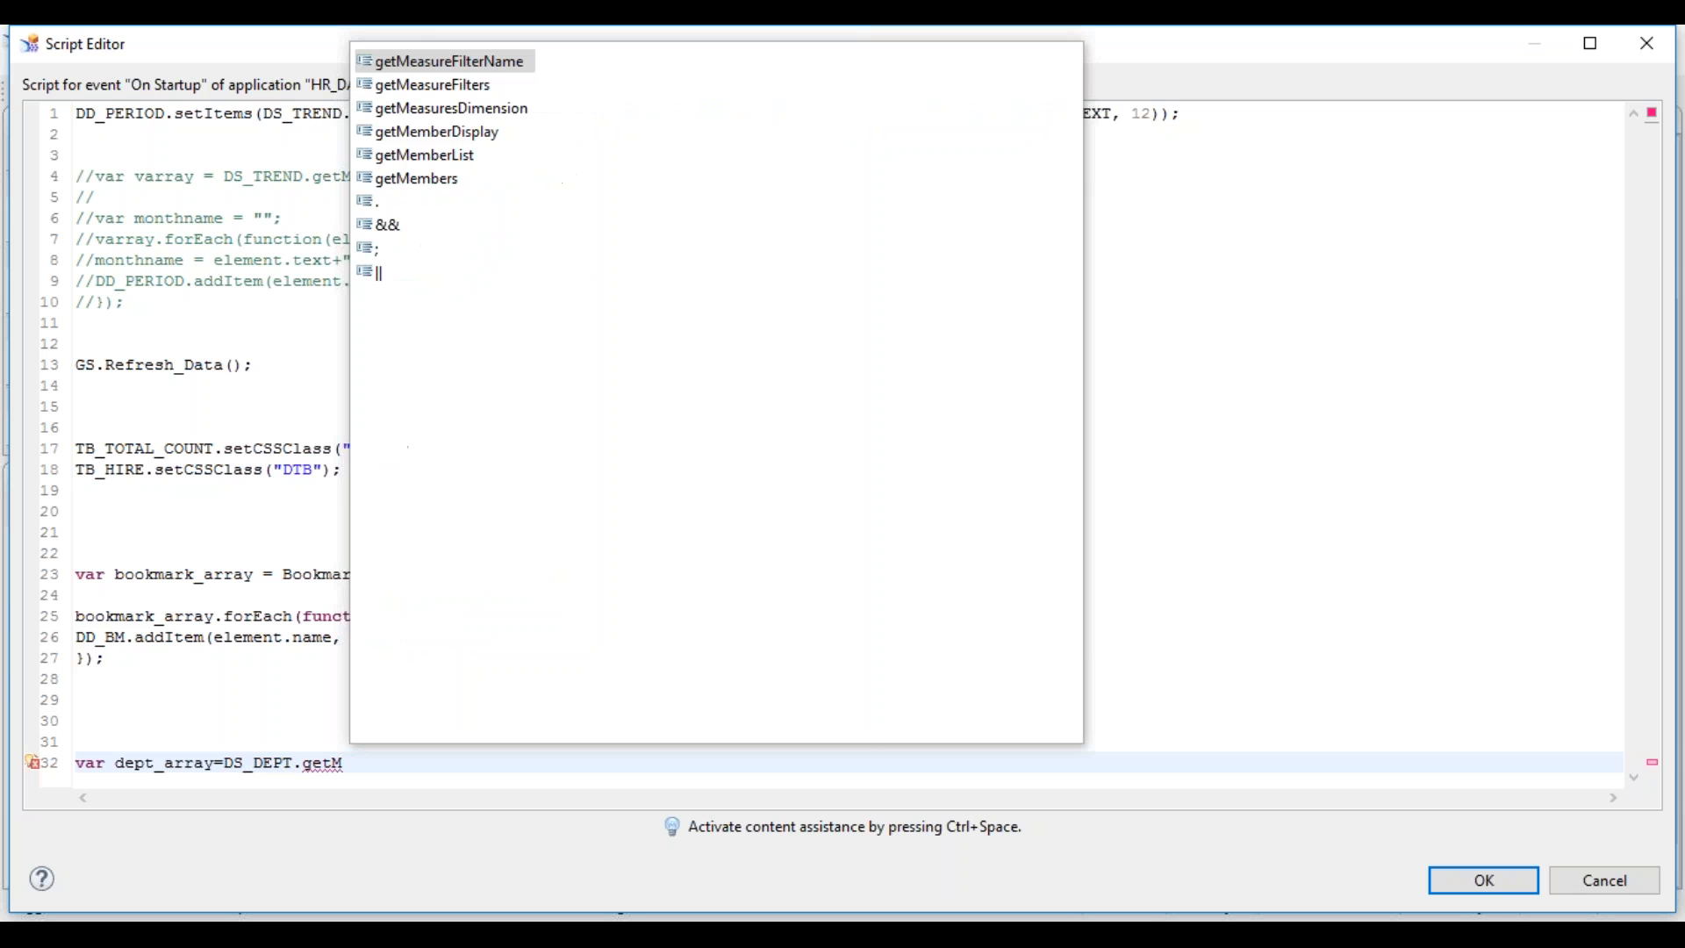
key("Down")
key("Down")
key("Down")
key("Down")
key("Down")
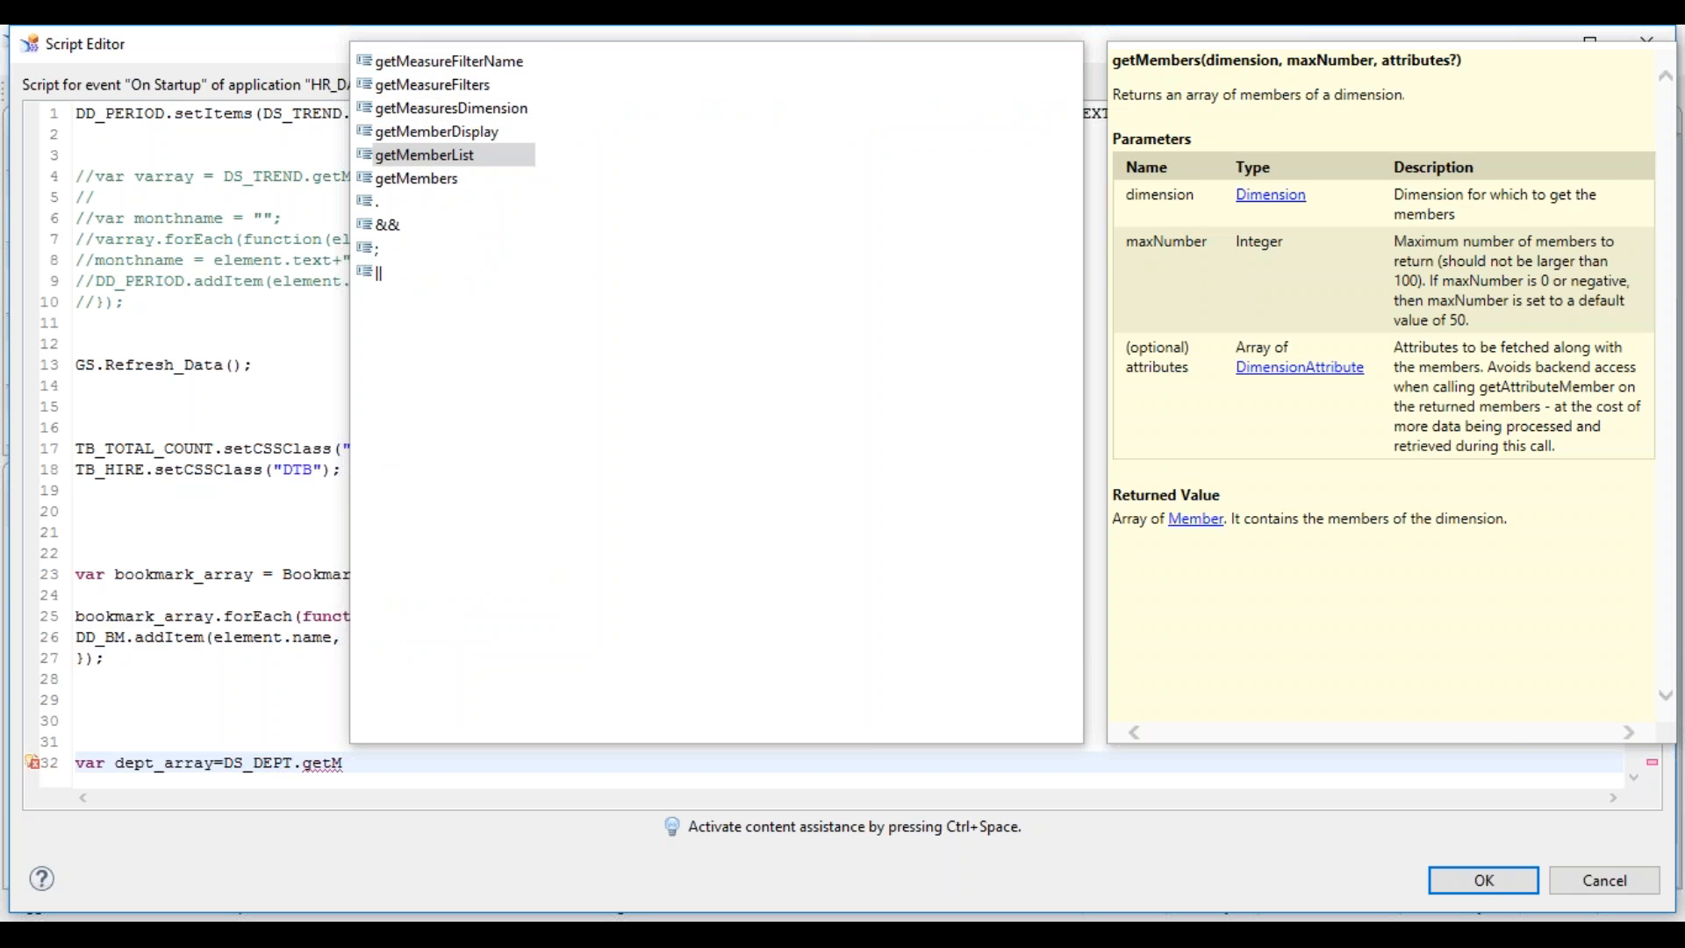
key("Up")
key("Return")
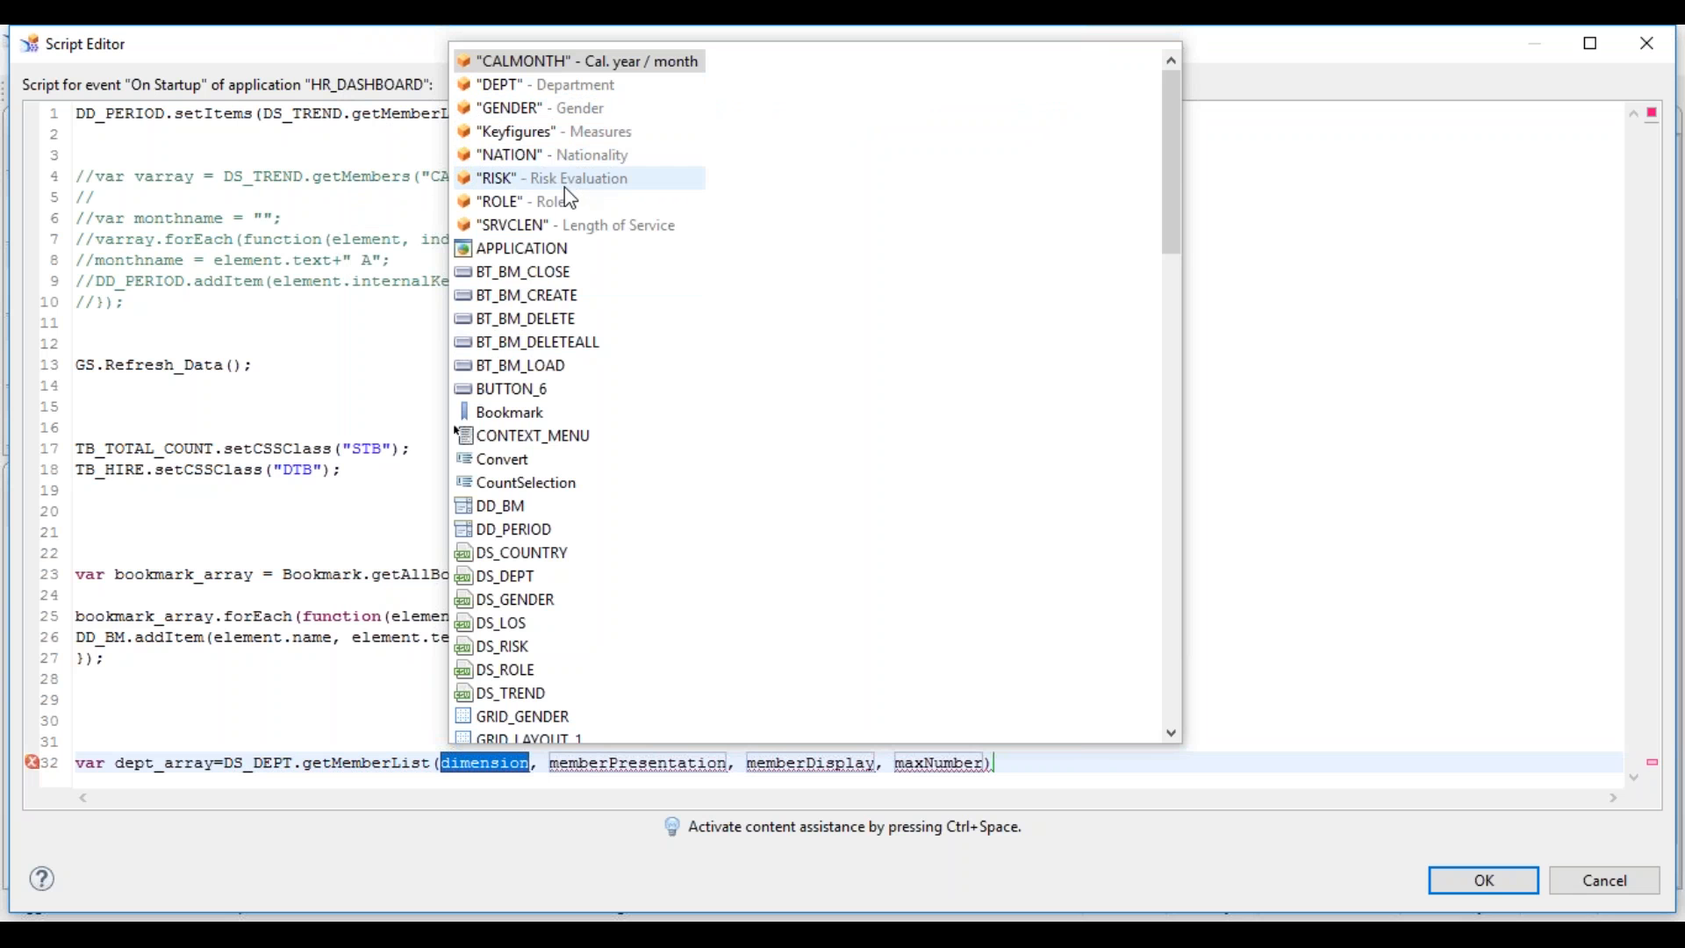
- Fill getMemberList's arguments with "DEPT", INTERNAL_KEY, TEXT and 10, ending with a semicolon
double_click(573, 92)
double_click(649, 762)
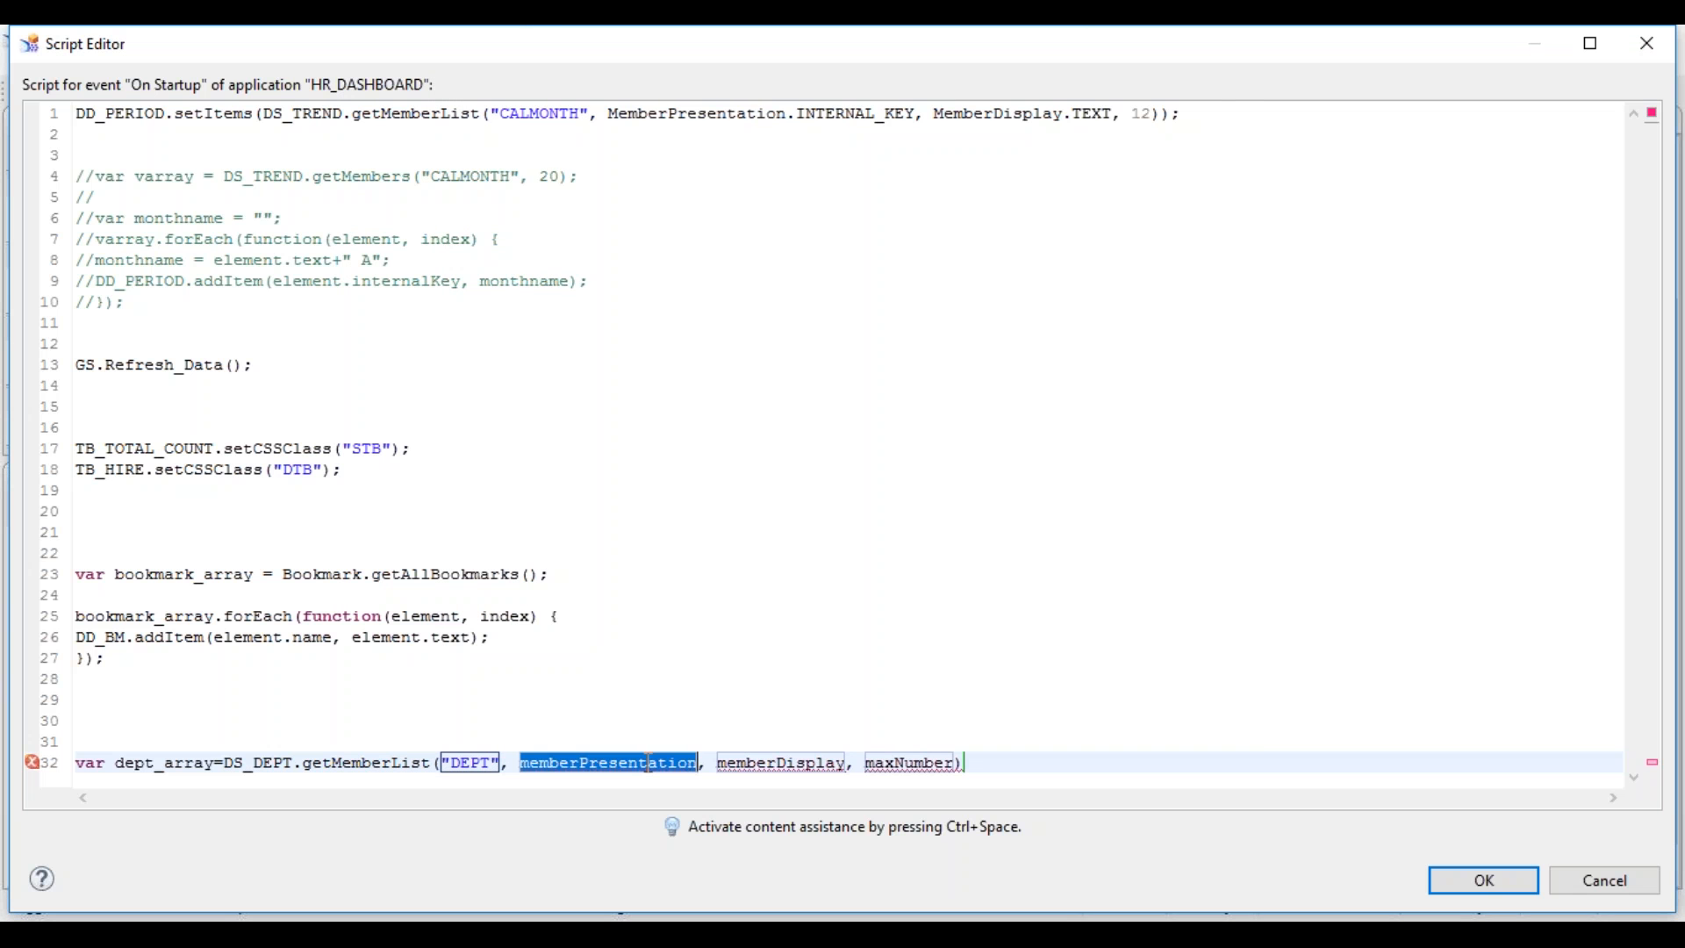
key("ctrl+space")
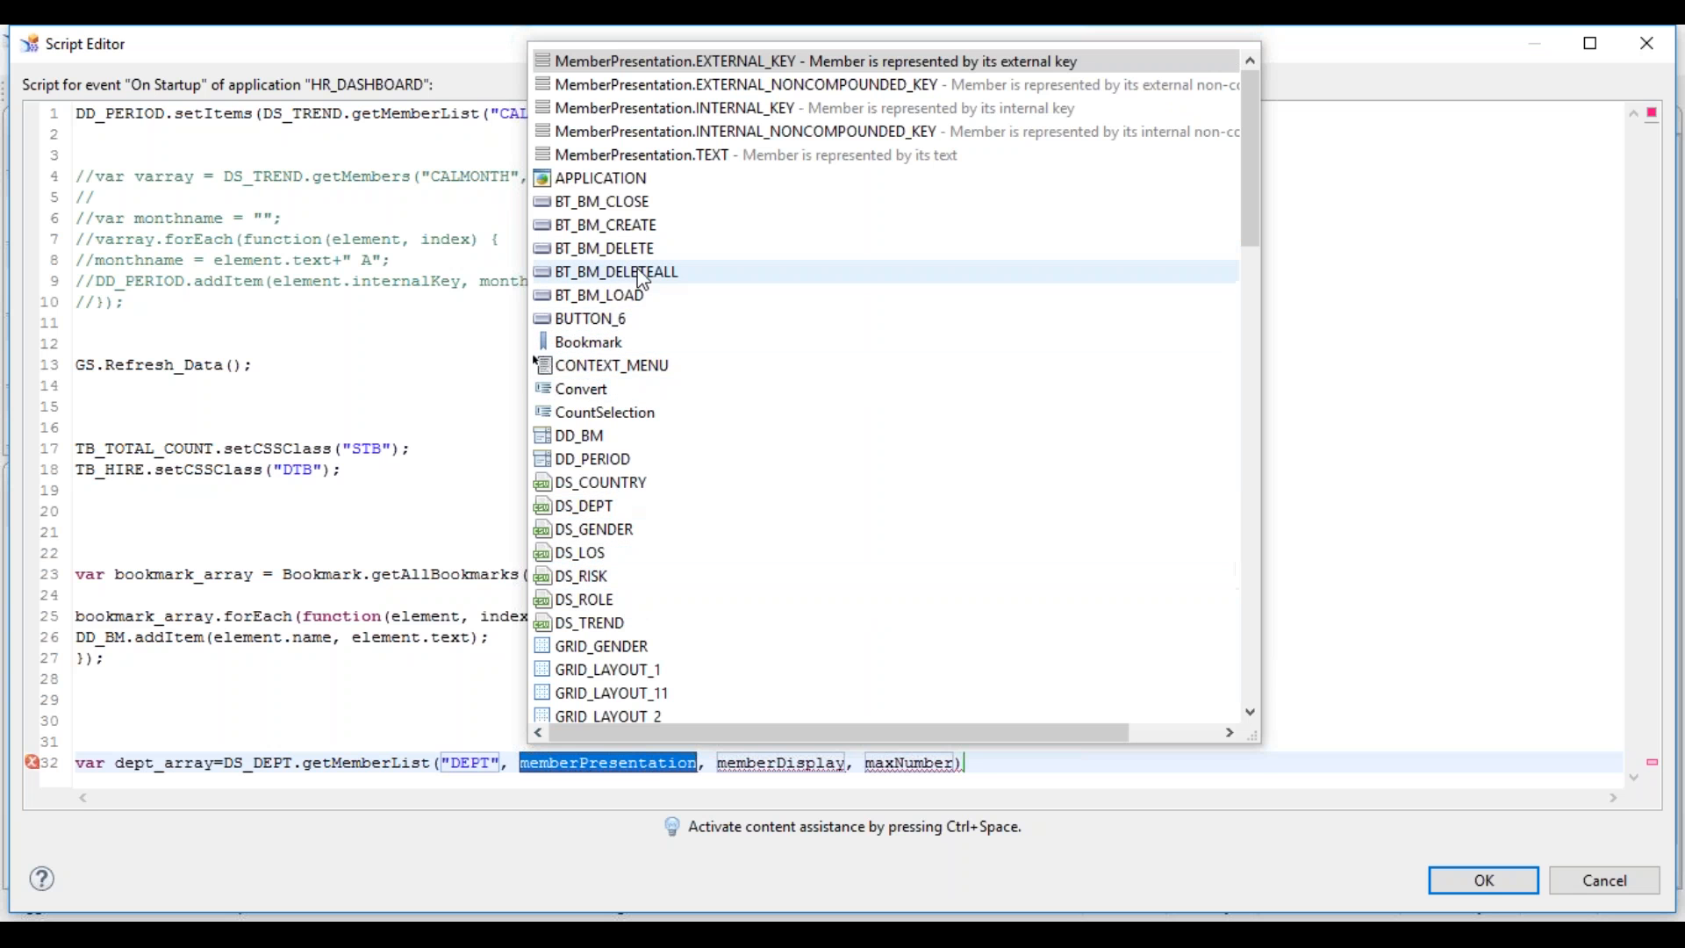
double_click(694, 108)
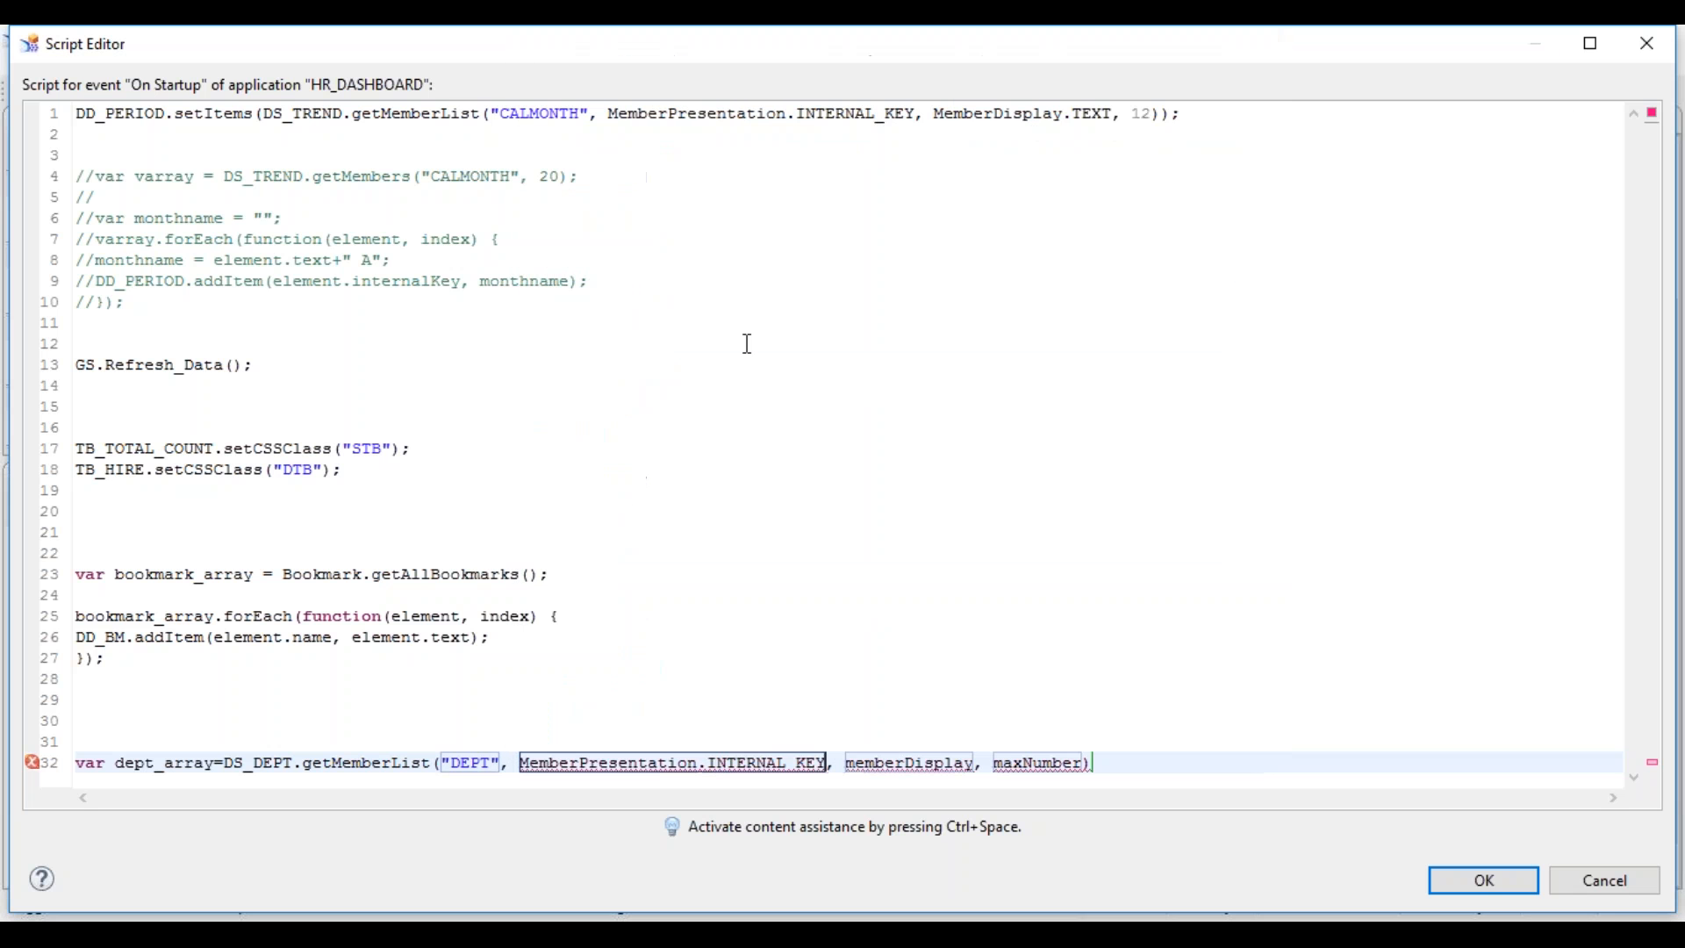
left_click(907, 763)
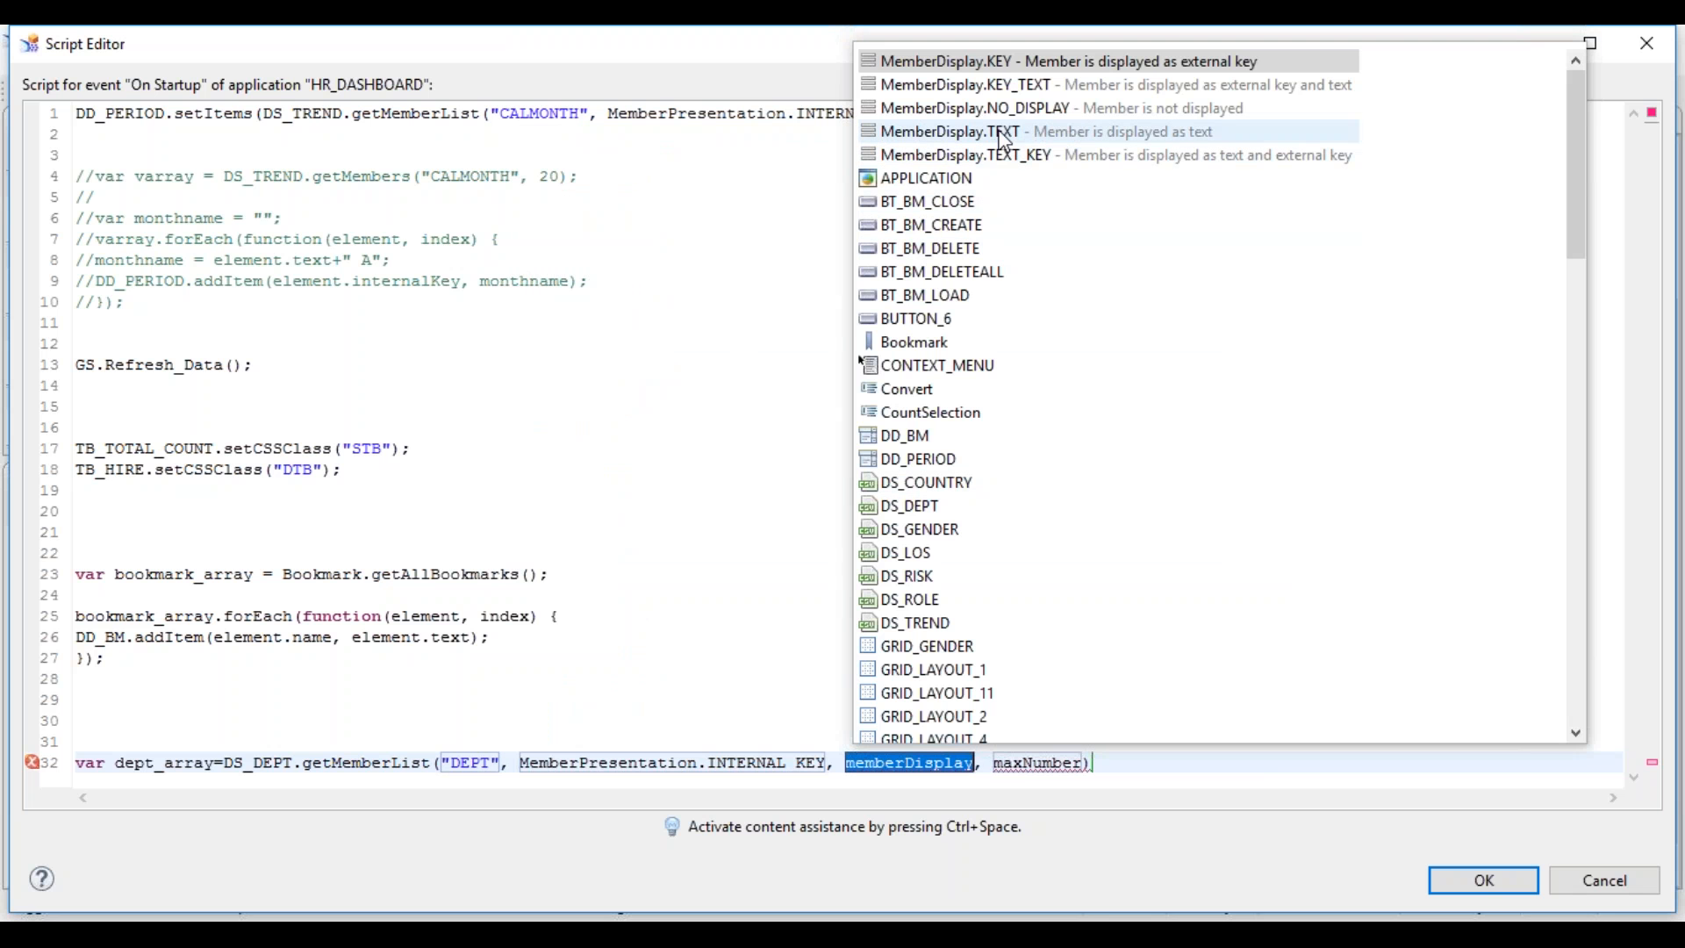
double_click(1005, 139)
left_click(1066, 763)
type("10")
key("Return")
type(";")
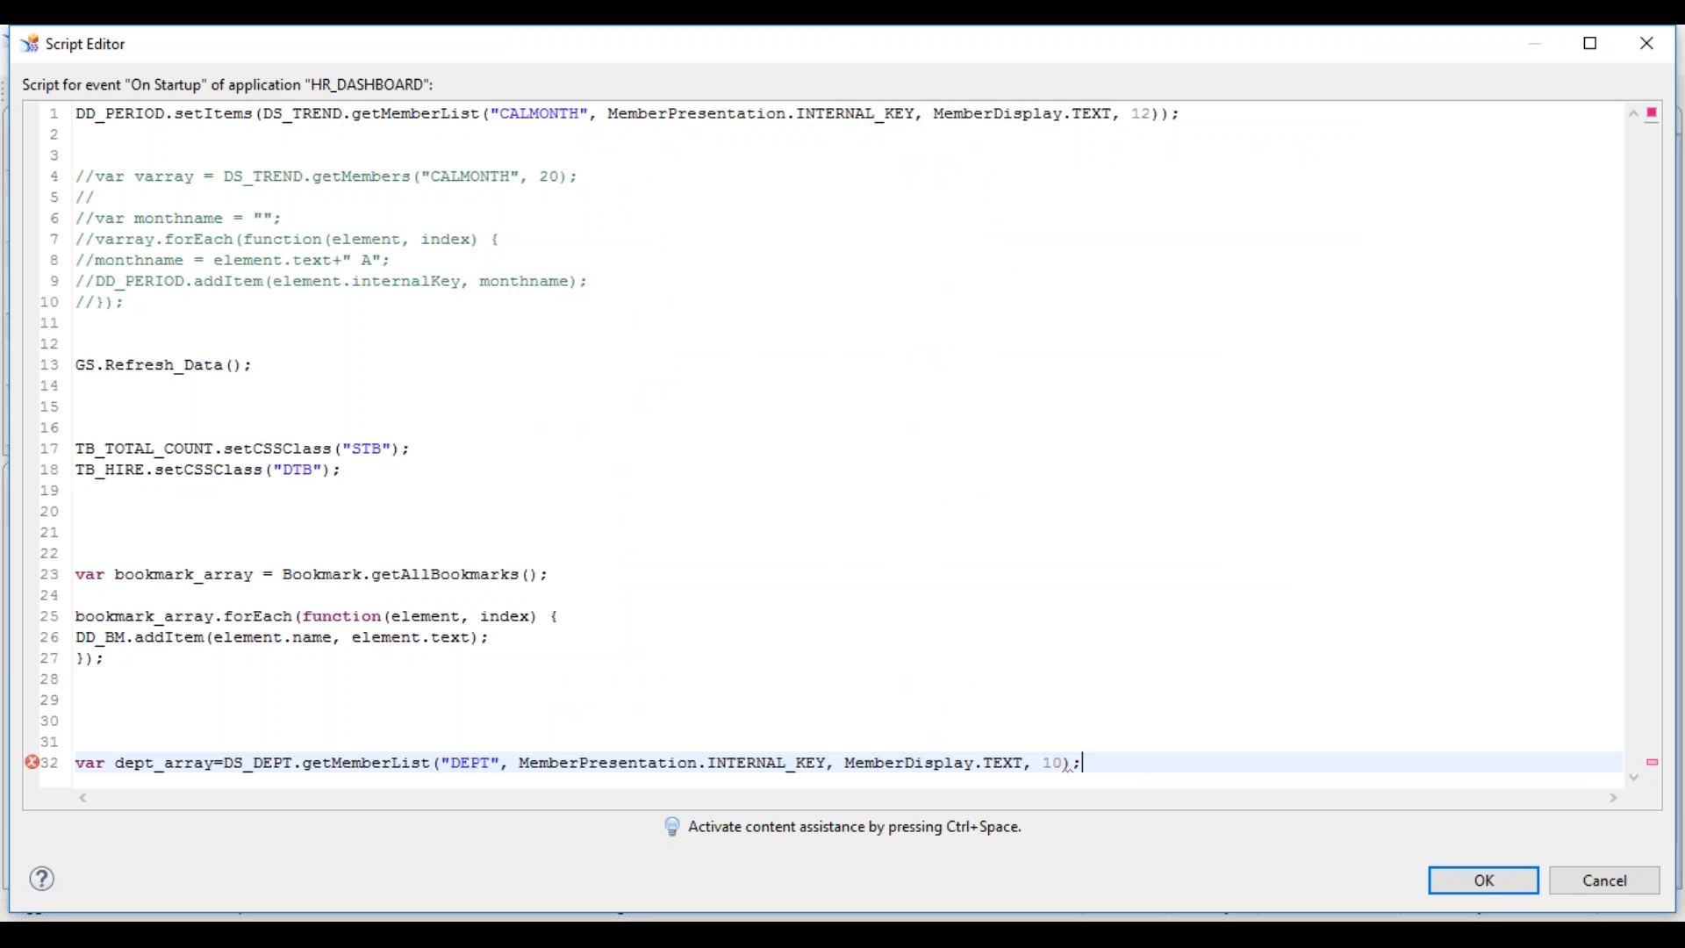
key("Return")
key("Return")
key("Return")
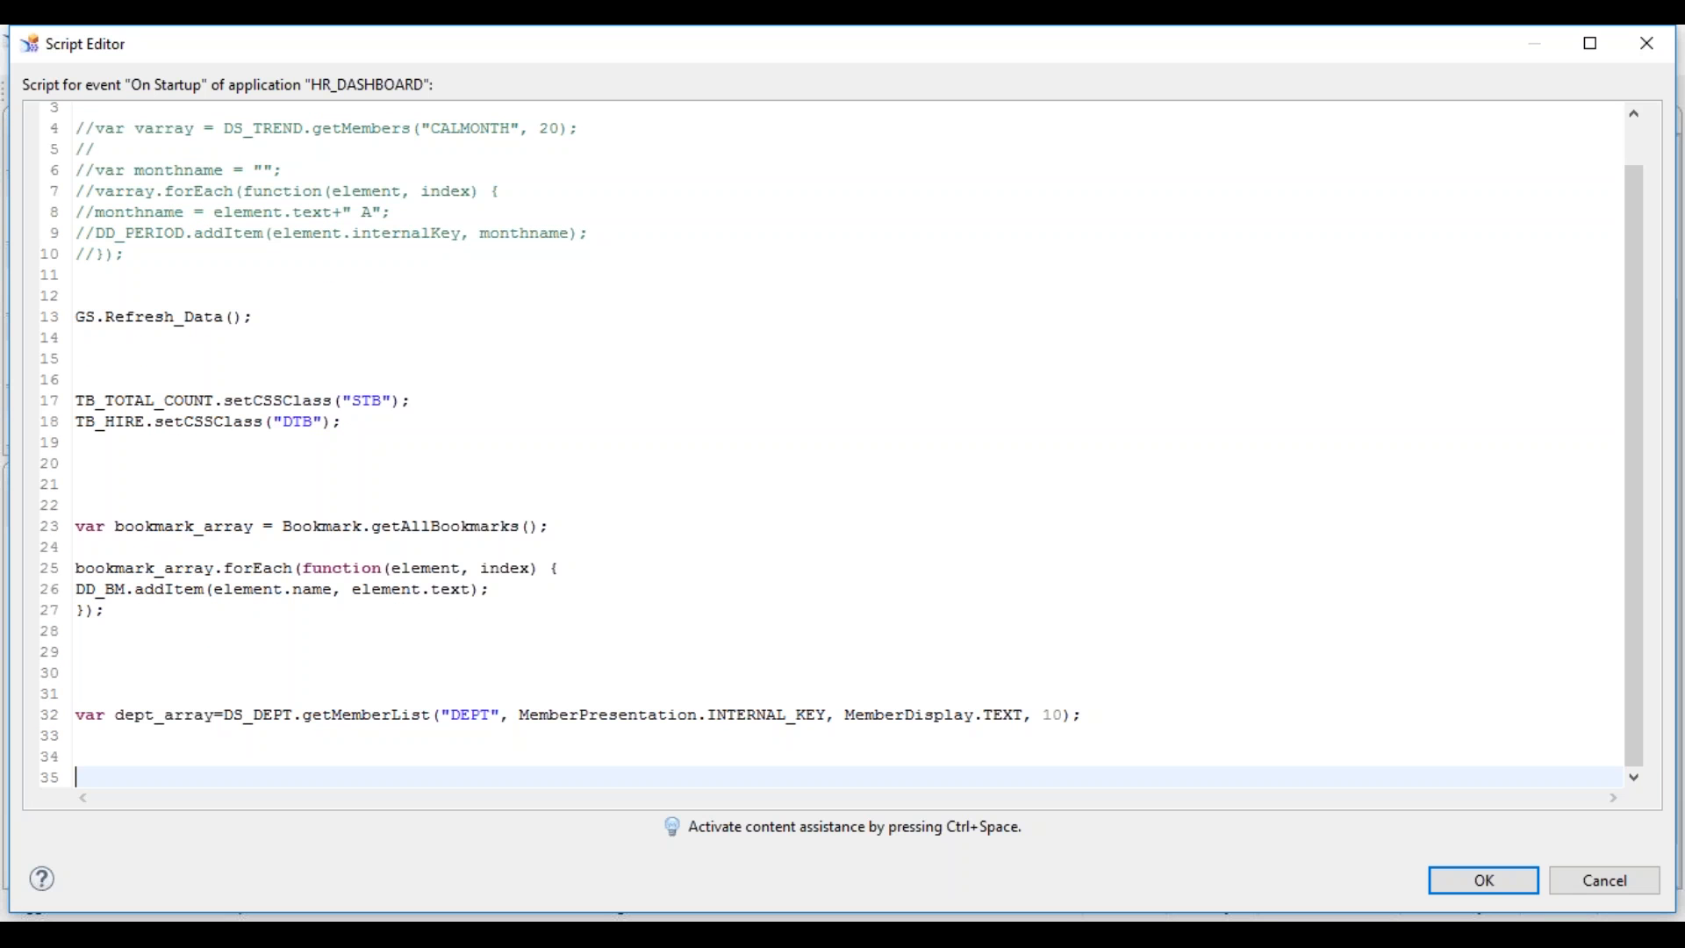
- Declare var filtervalue = ""; and insert a forEach loop over dept_array
type("var filtervalu")
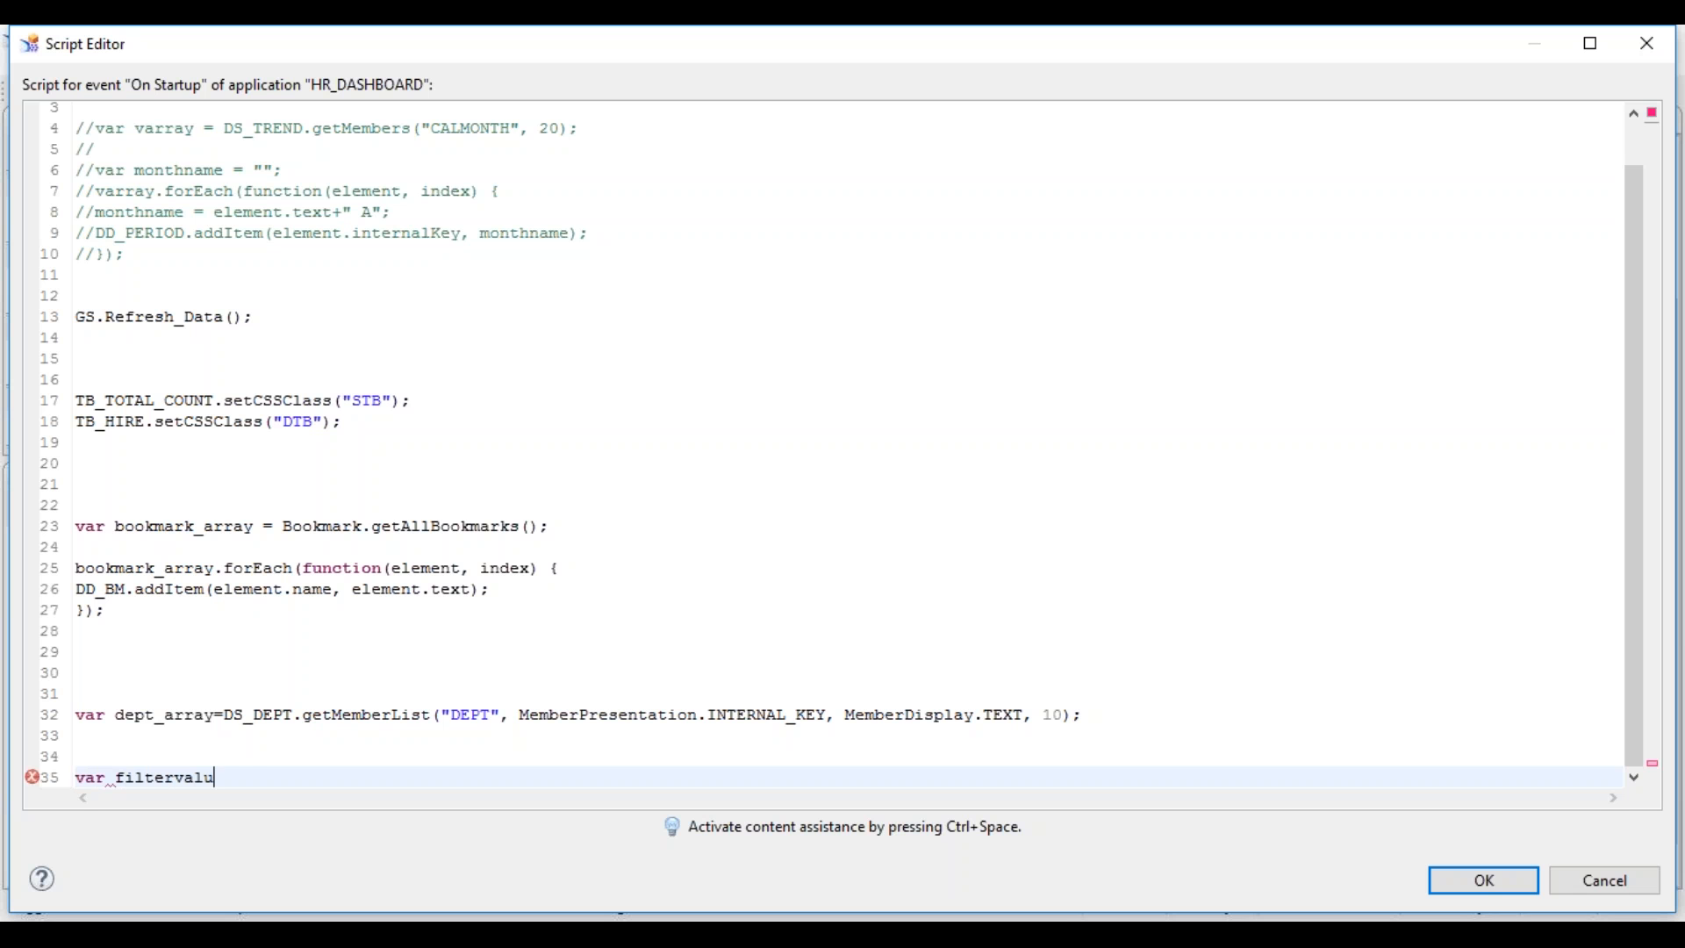
type("e = \"\";")
key("Return")
key("Return")
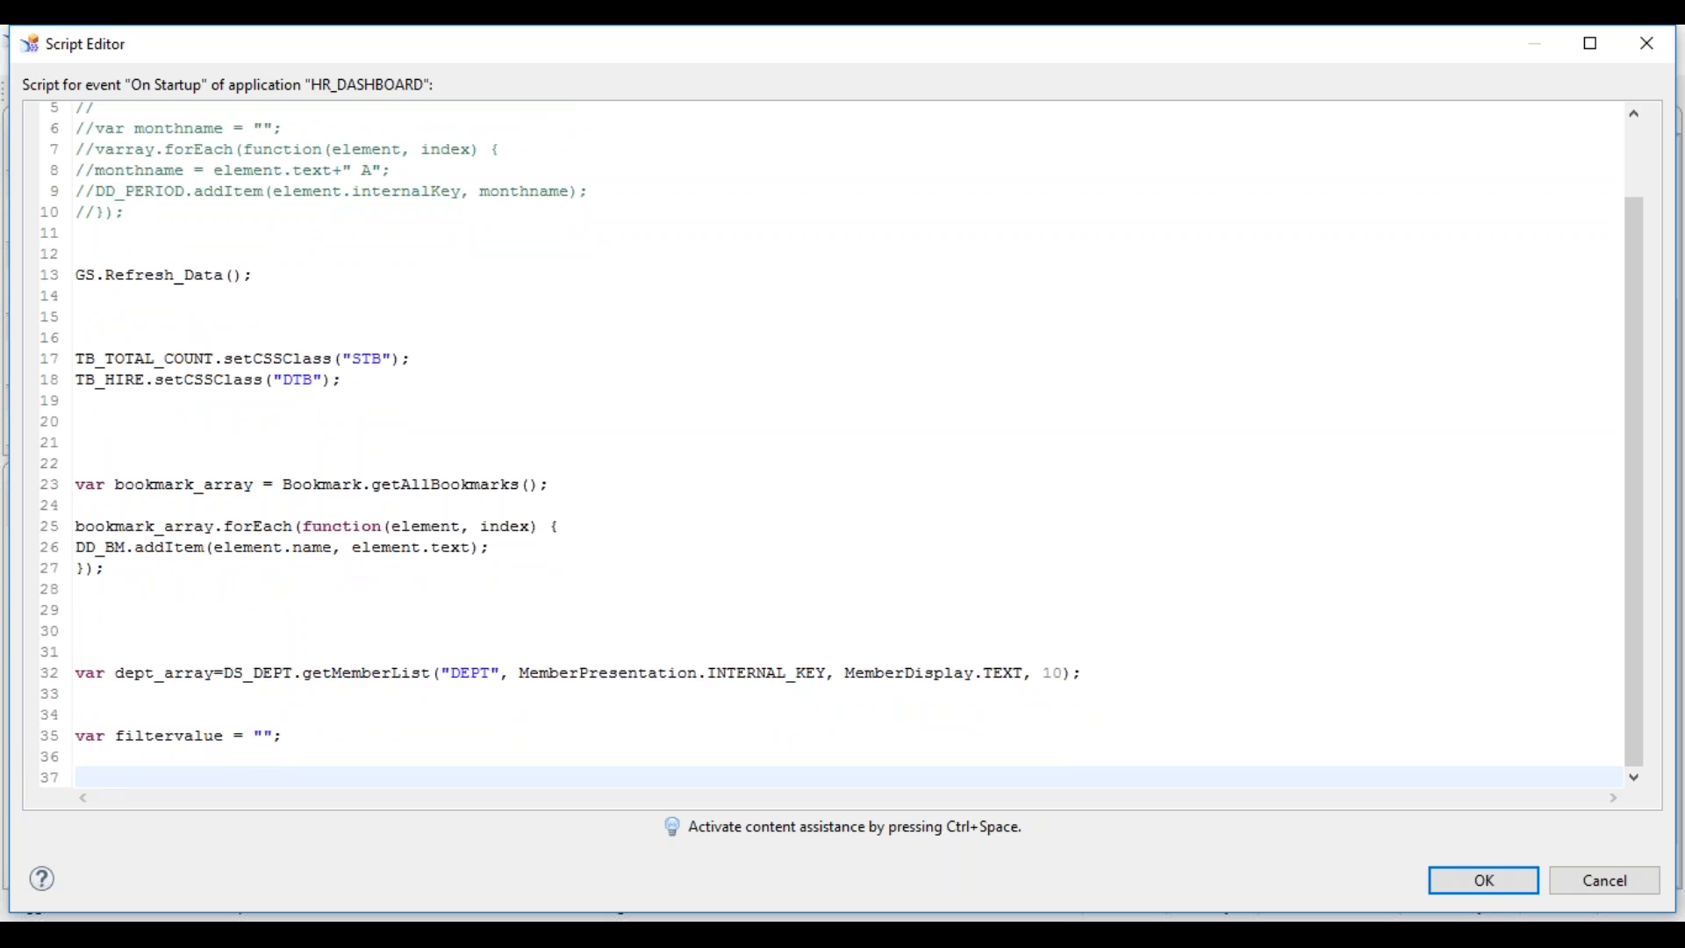
type("for")
key("ctrl+space")
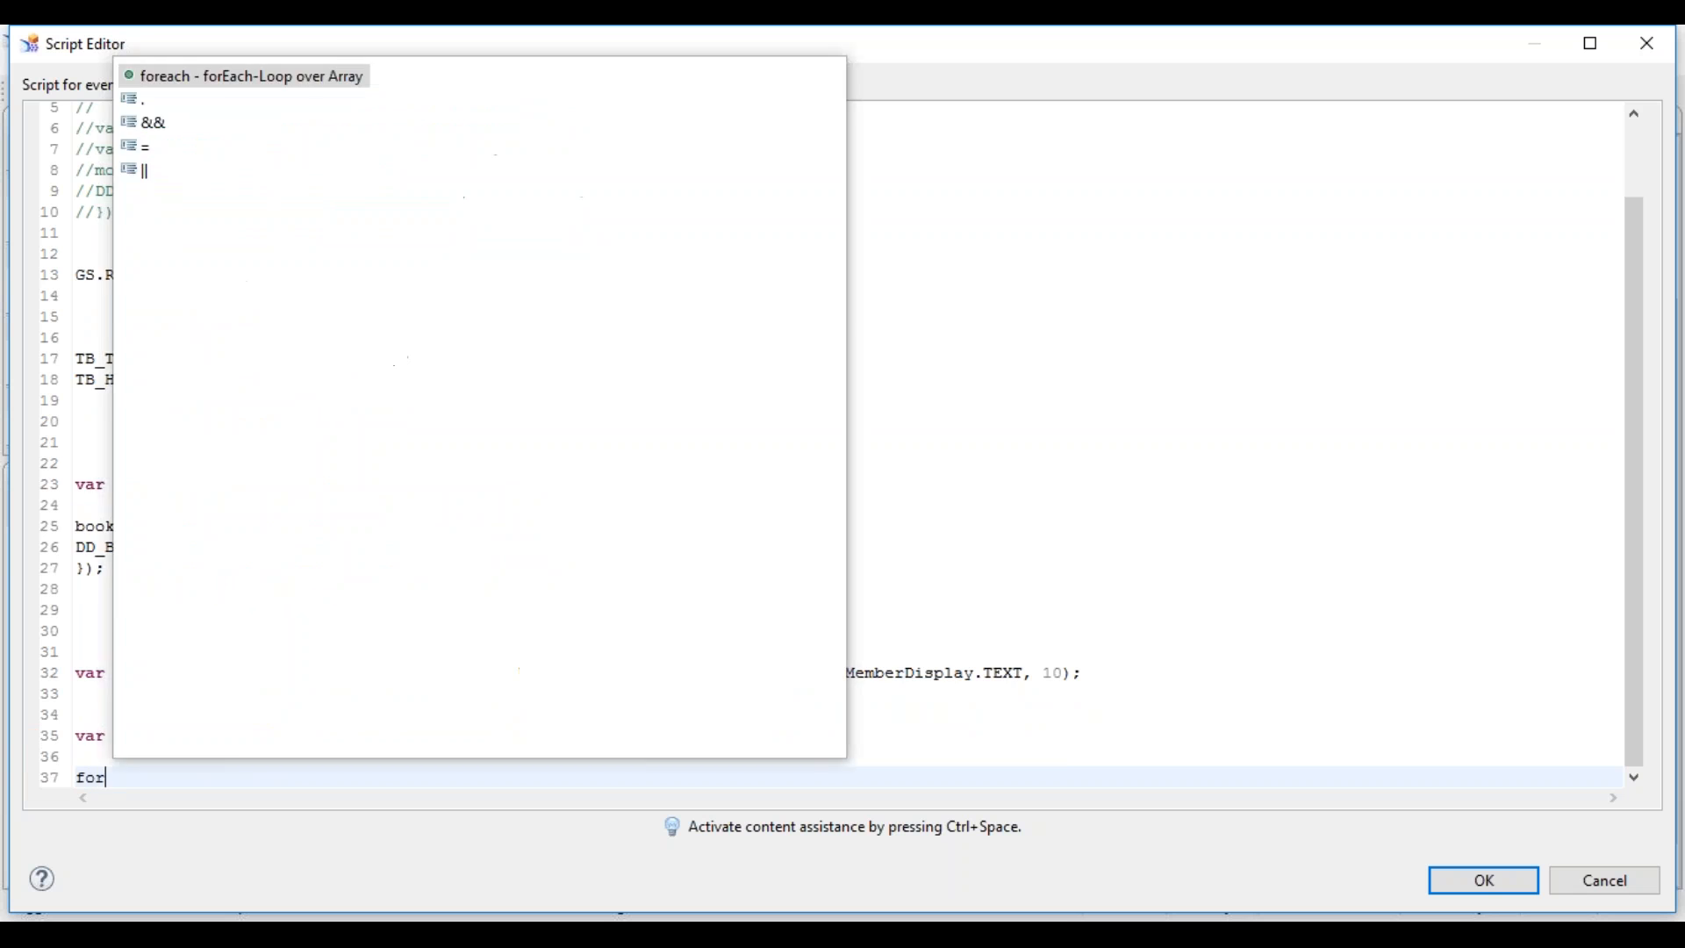
key("Return")
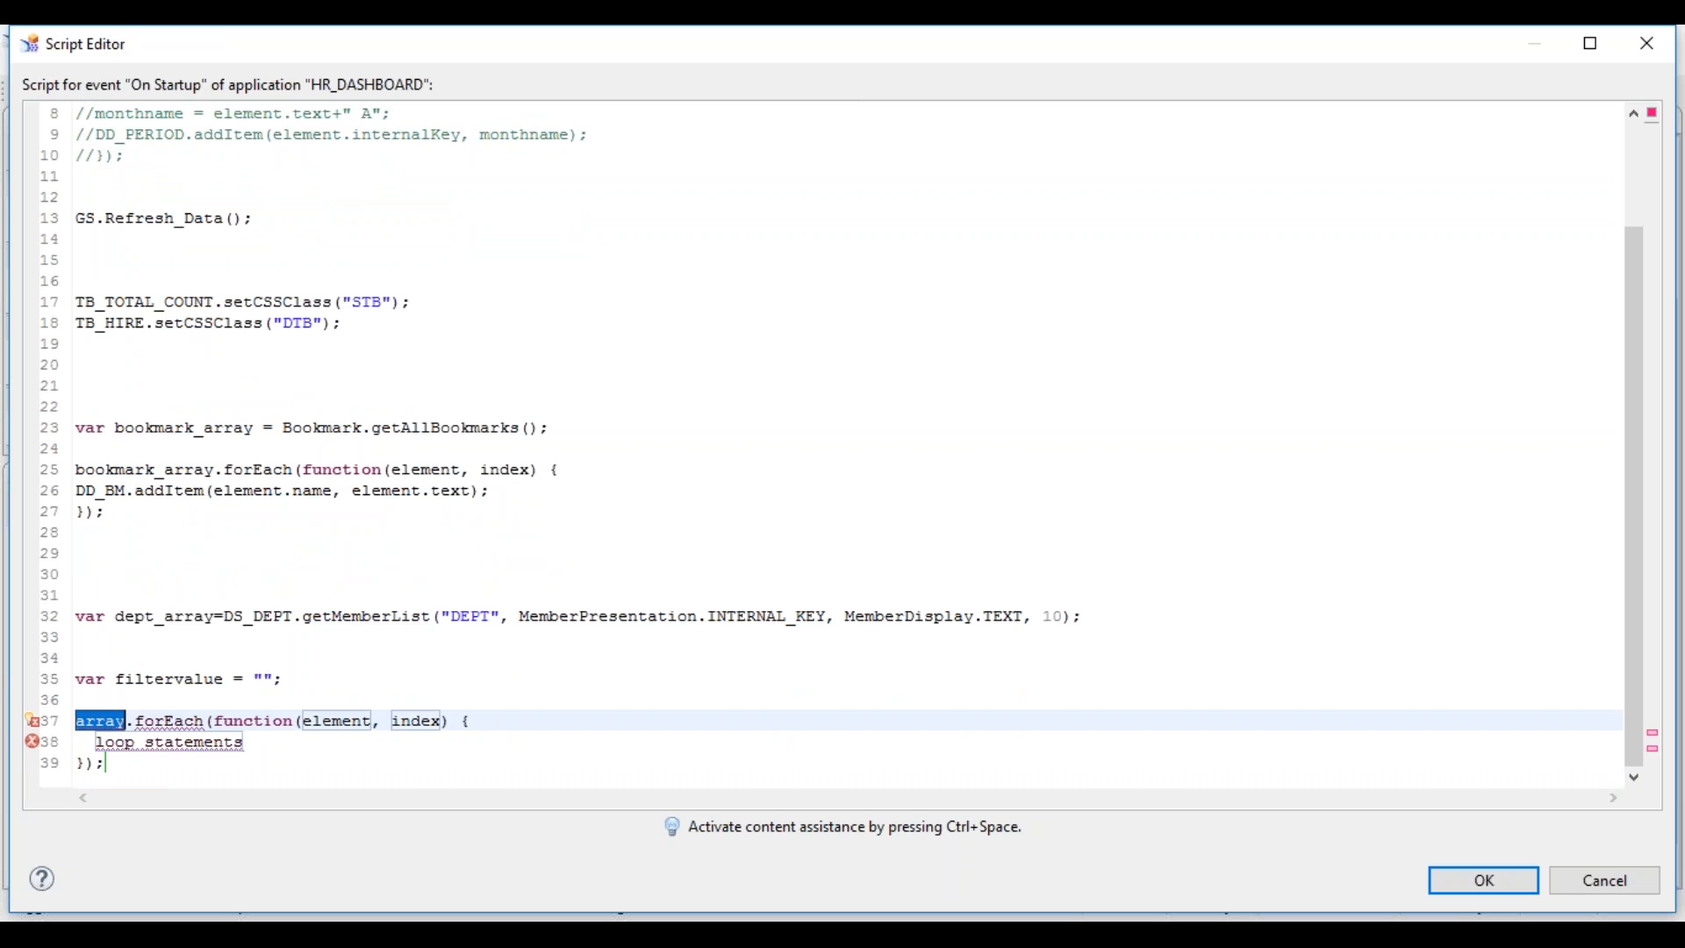
type("dep")
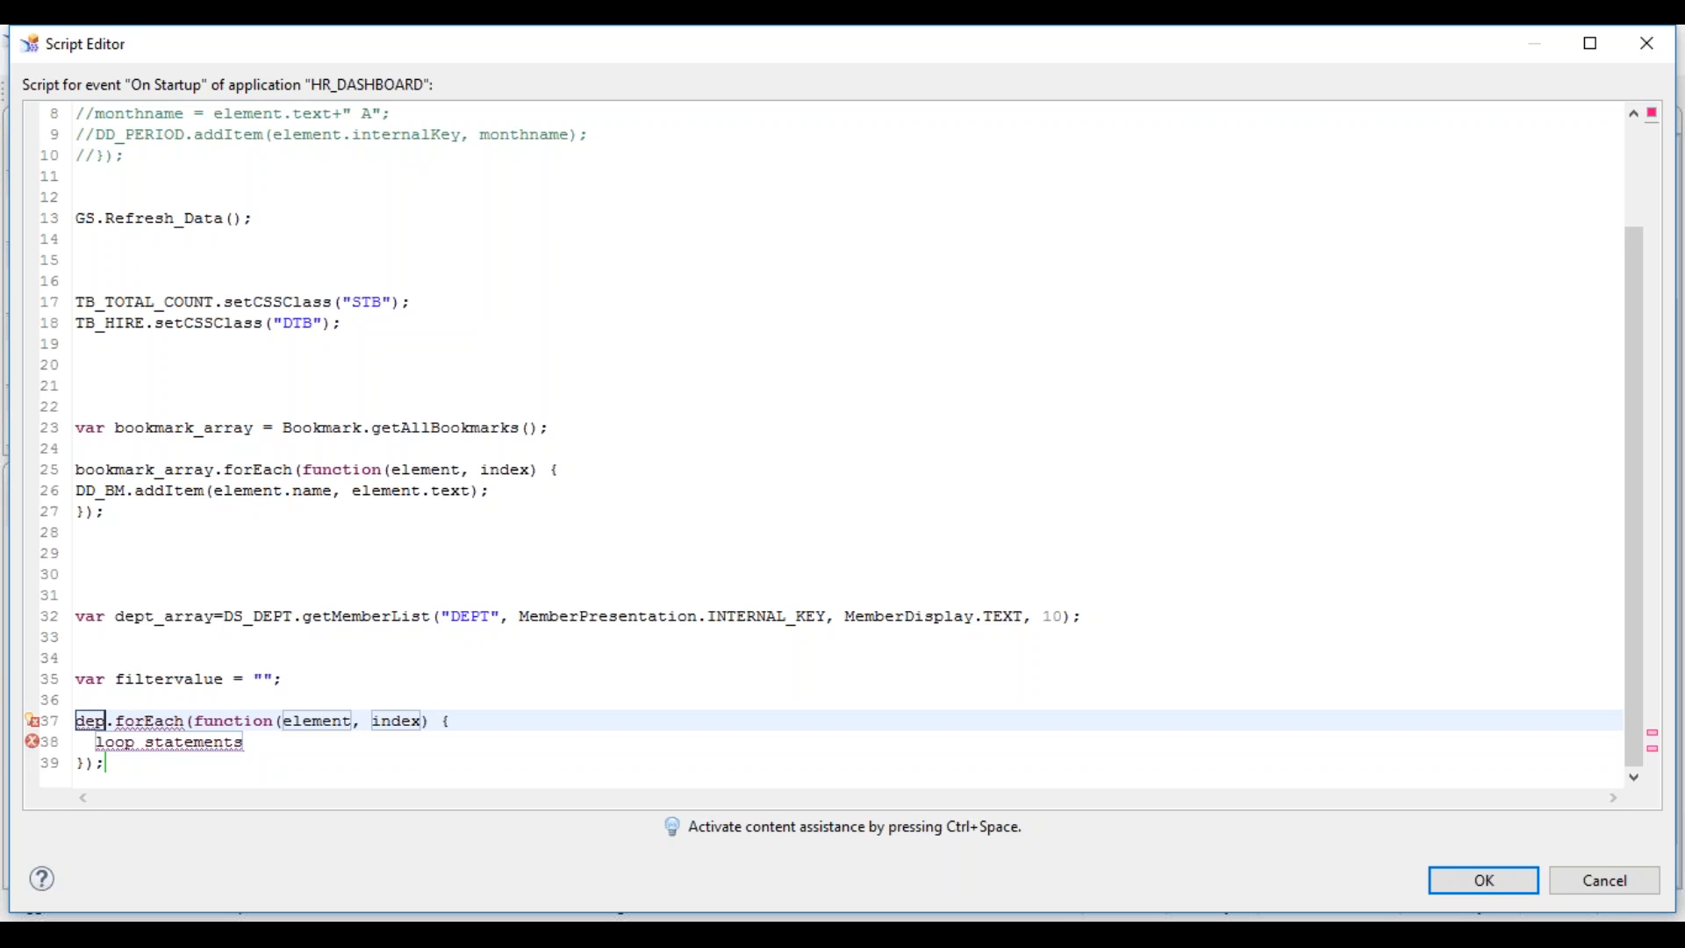
type("t_array")
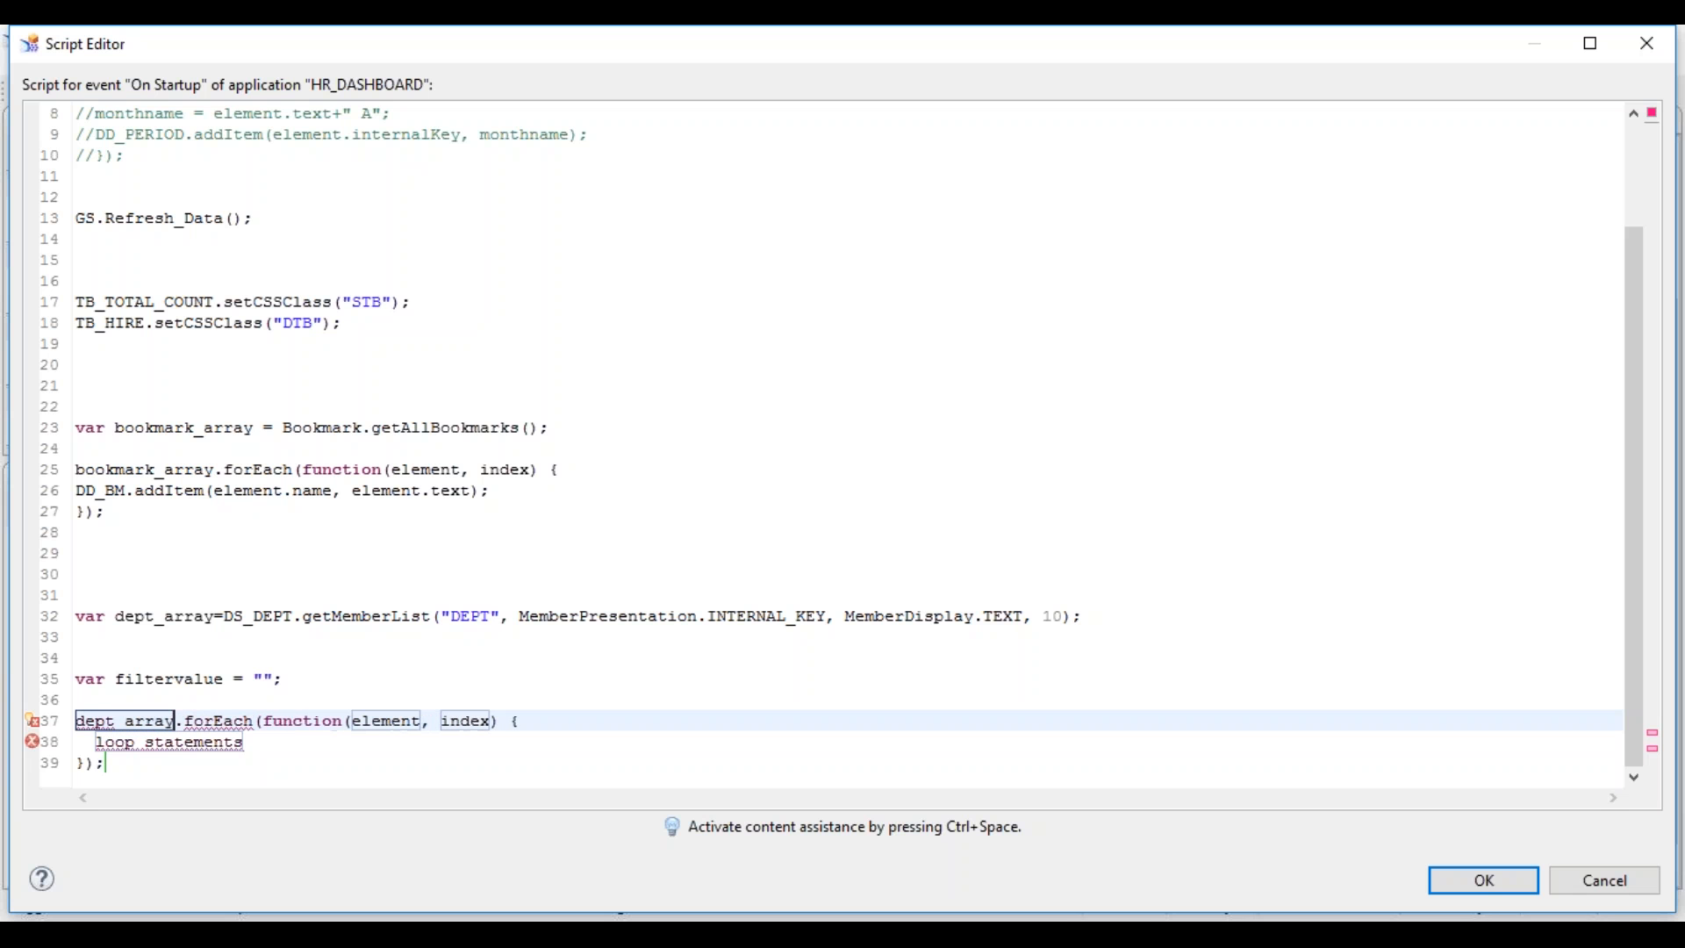
key("Down")
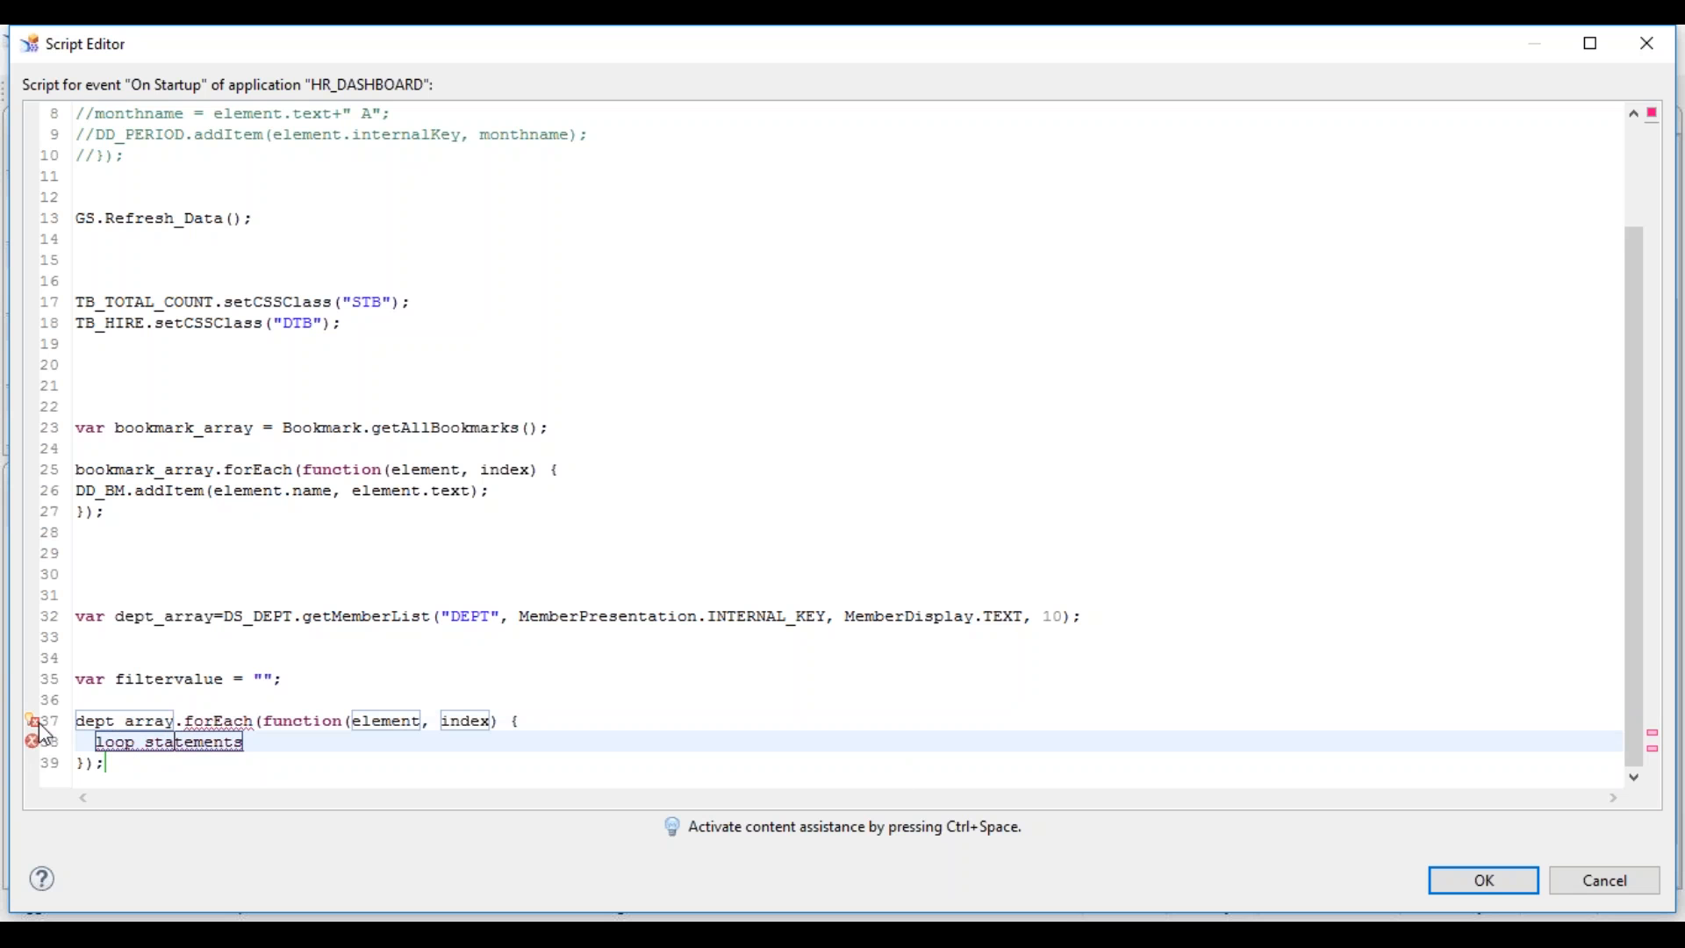
mouse_move(42, 732)
left_click(286, 755)
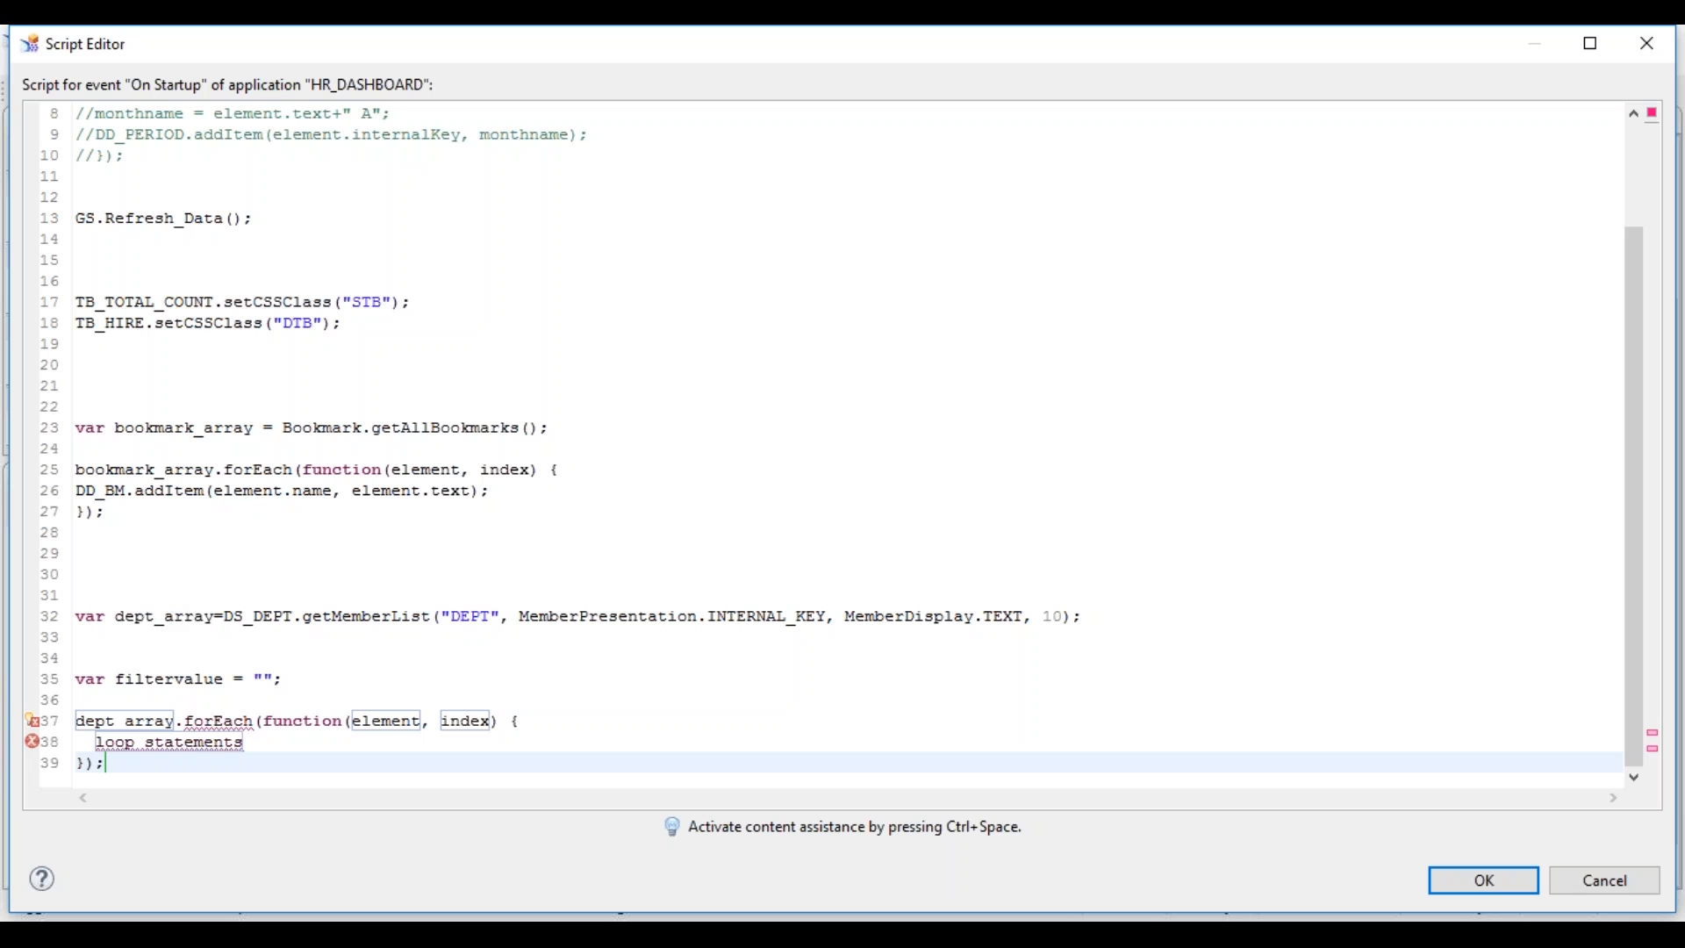
- Rename dept_array to deptarray on lines 32 and 37
left_click_drag(116, 616, 237, 638)
key("ctrl+c")
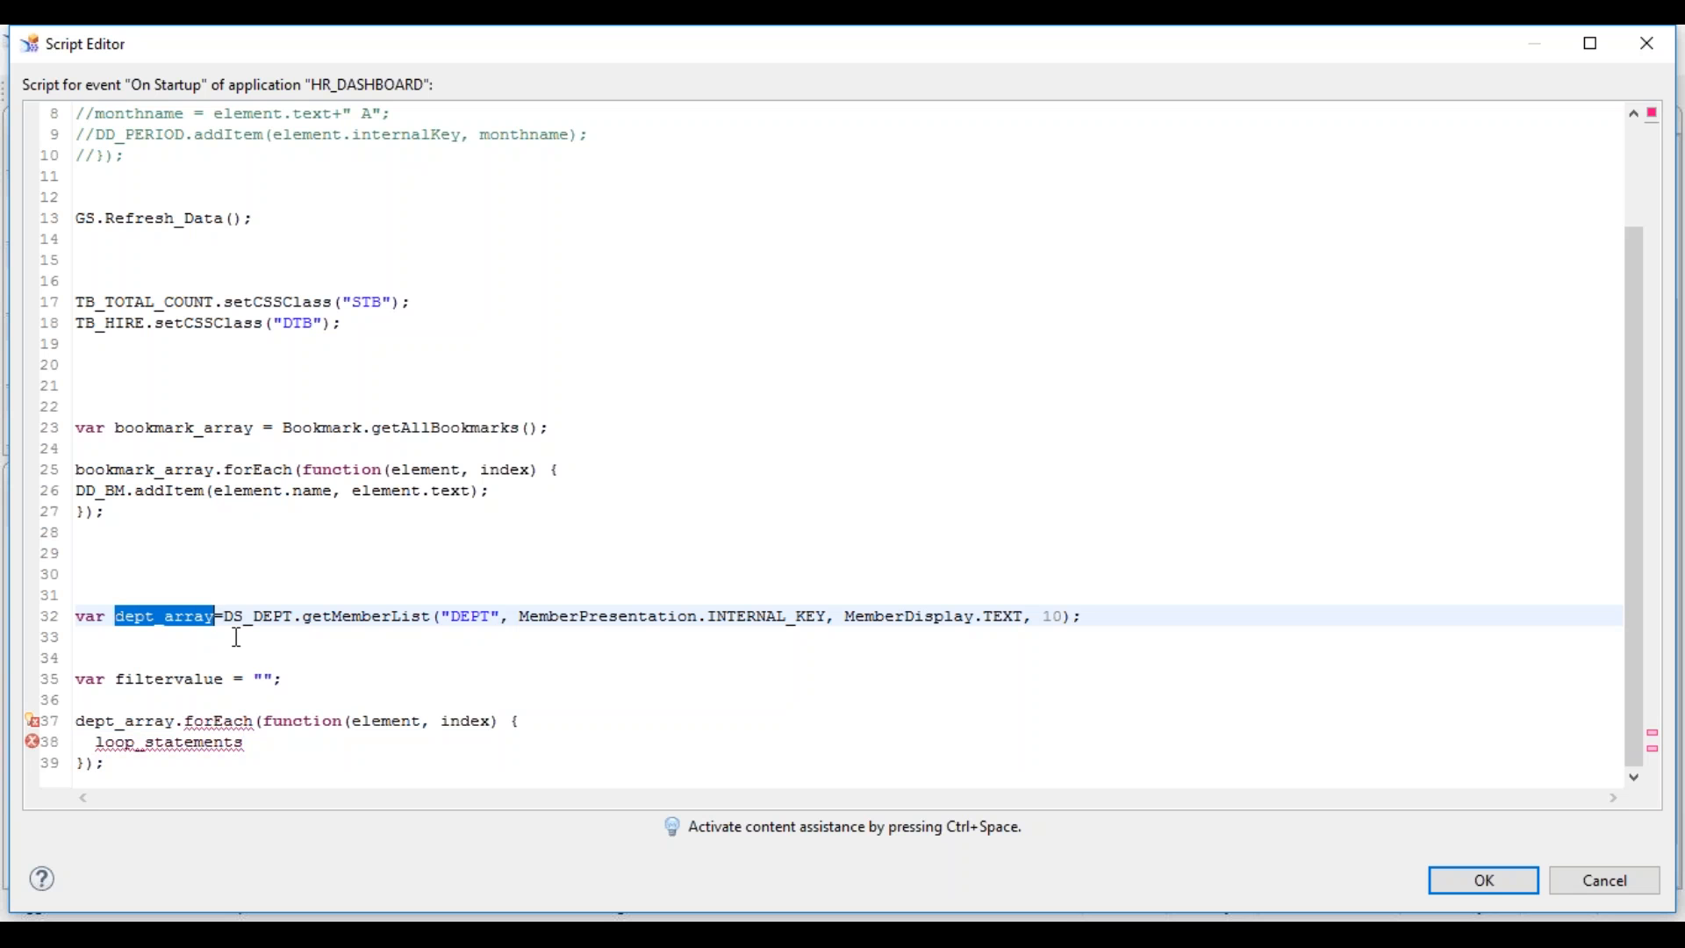
left_click(184, 720)
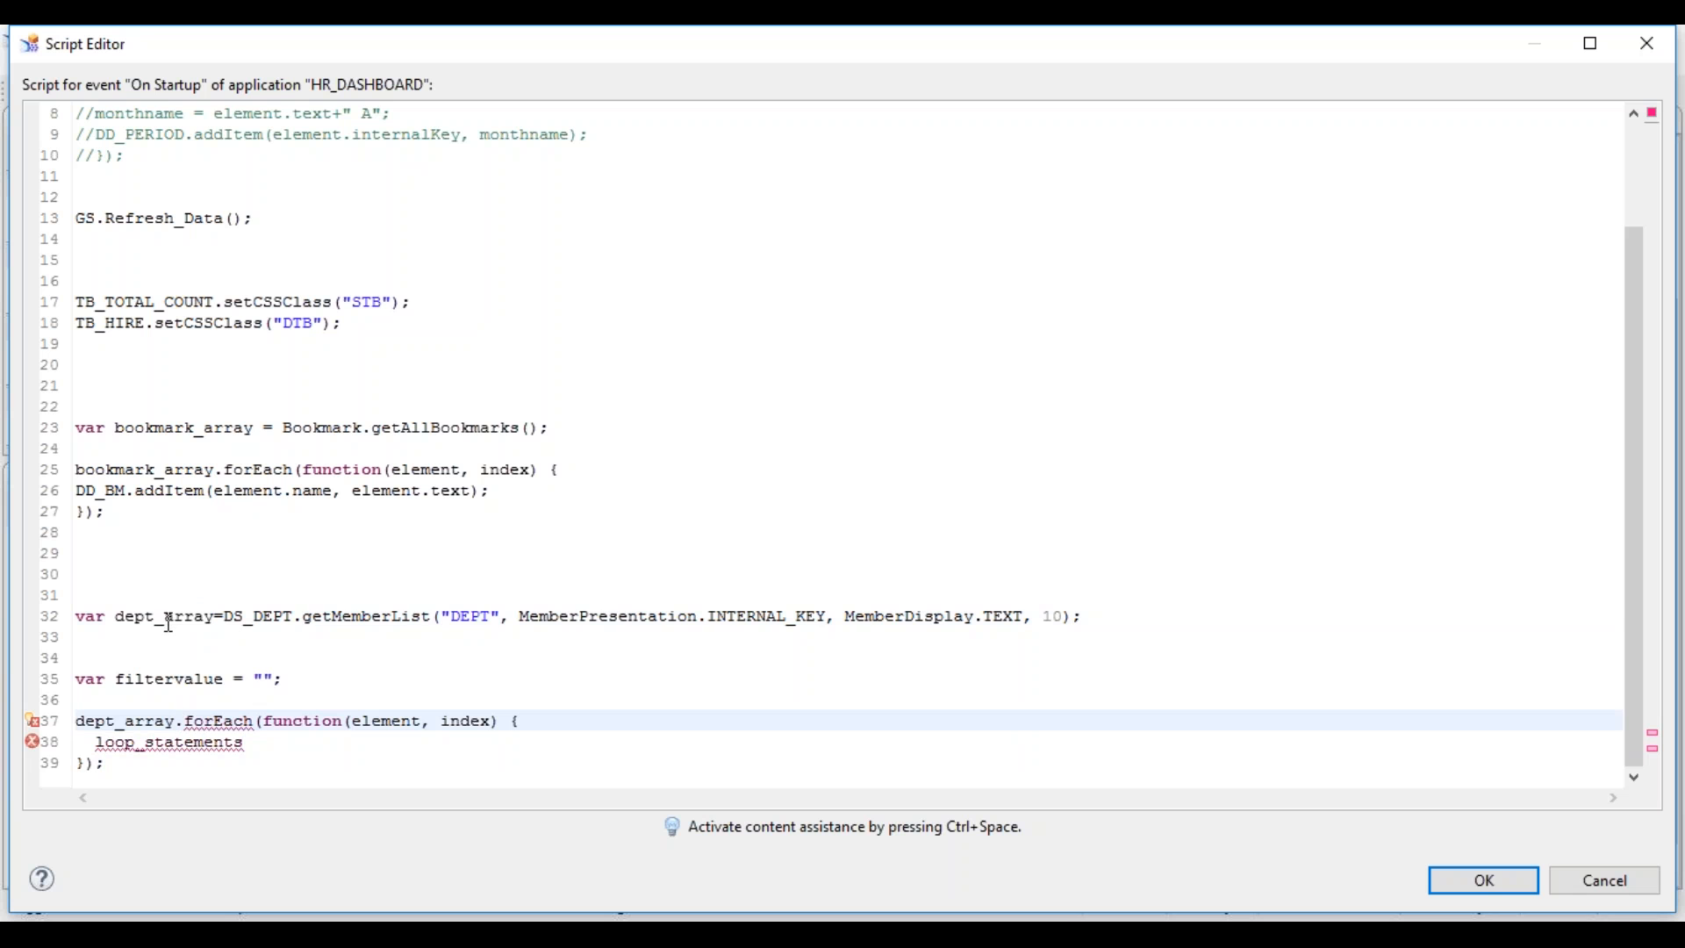
left_click(167, 624)
key("BackSpace")
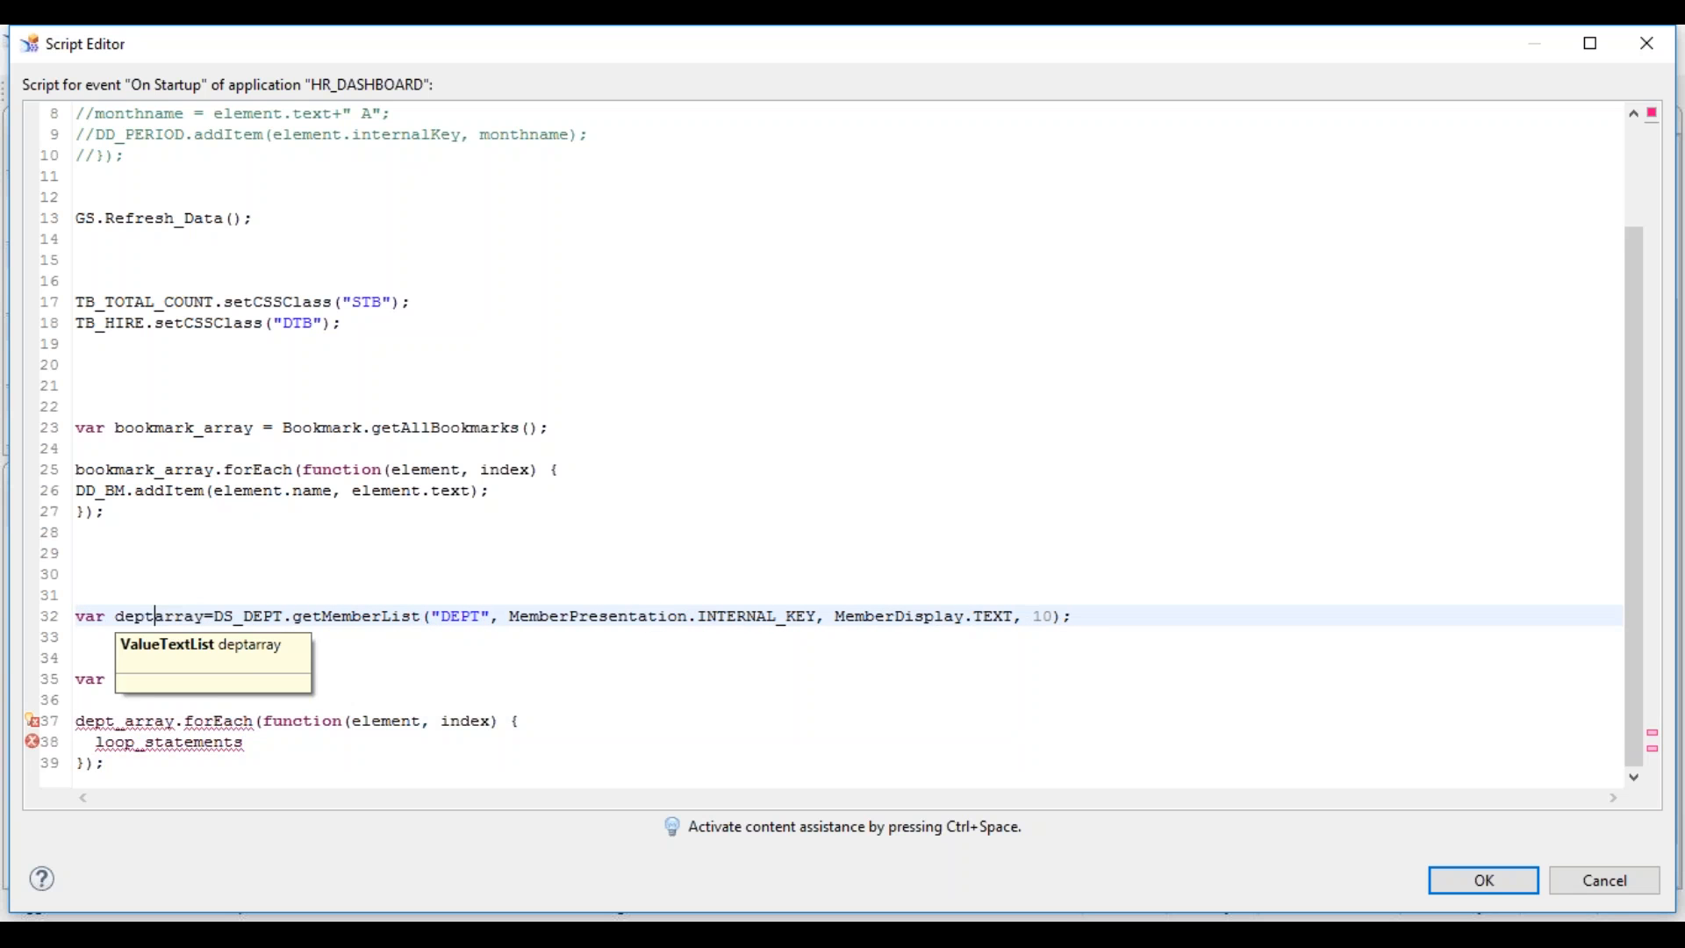
left_click(128, 725)
key("BackSpace")
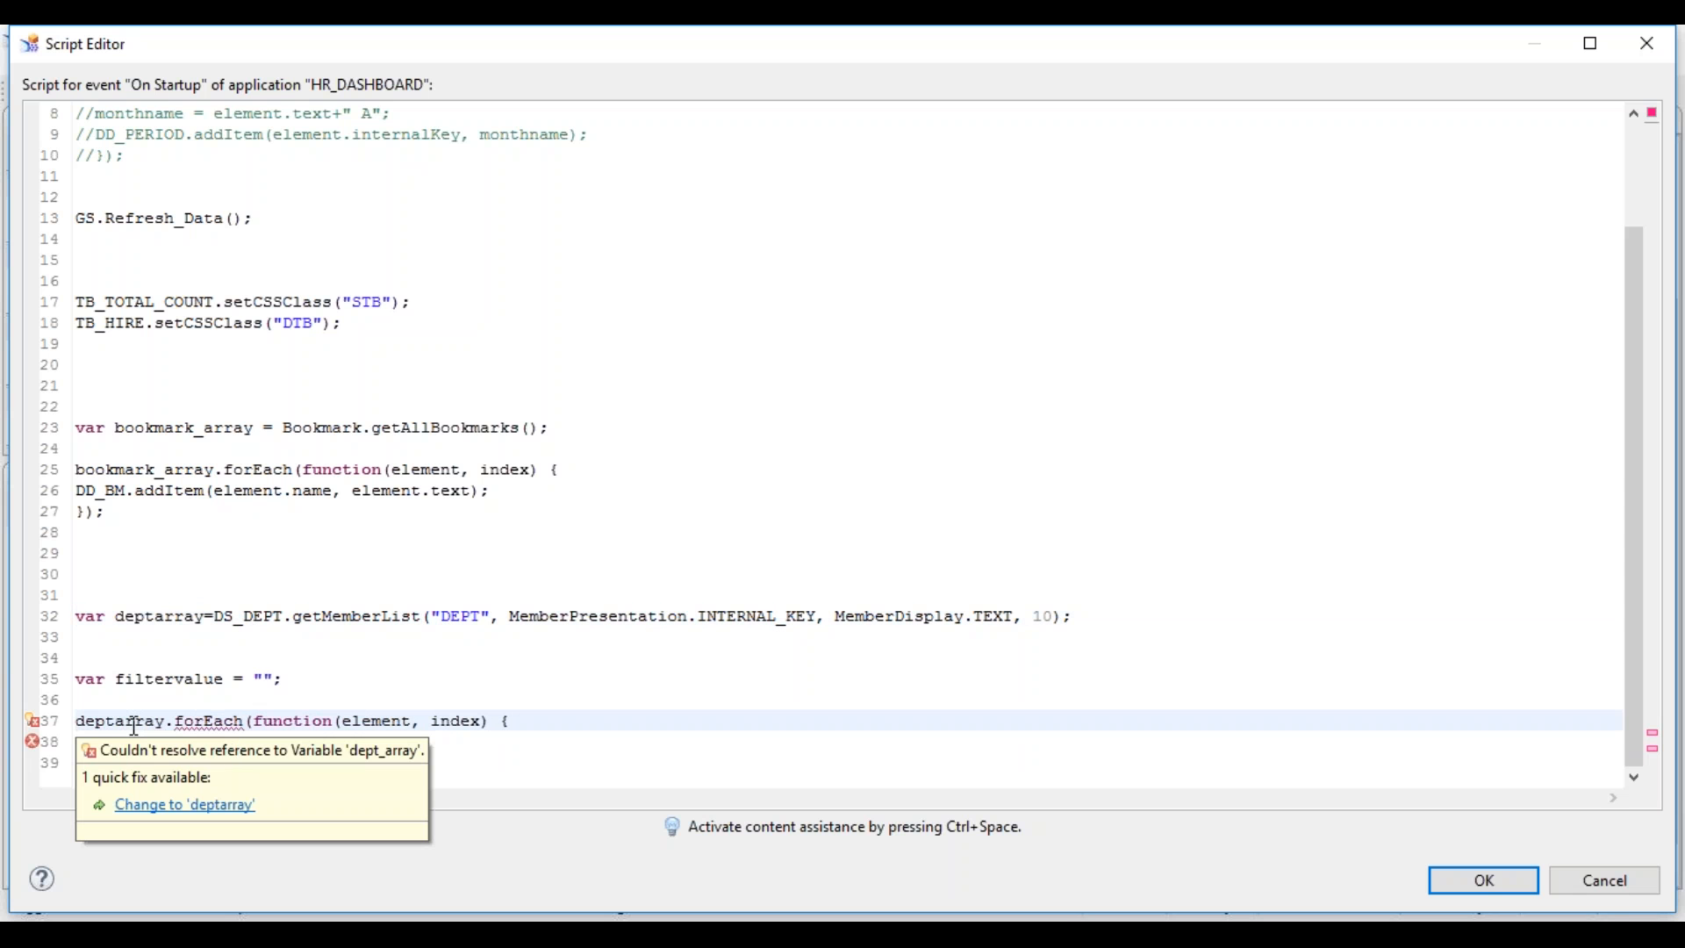
double_click(125, 719)
key("ctrl+v")
key("Left")
key("Left")
key("Left")
key("BackSpace")
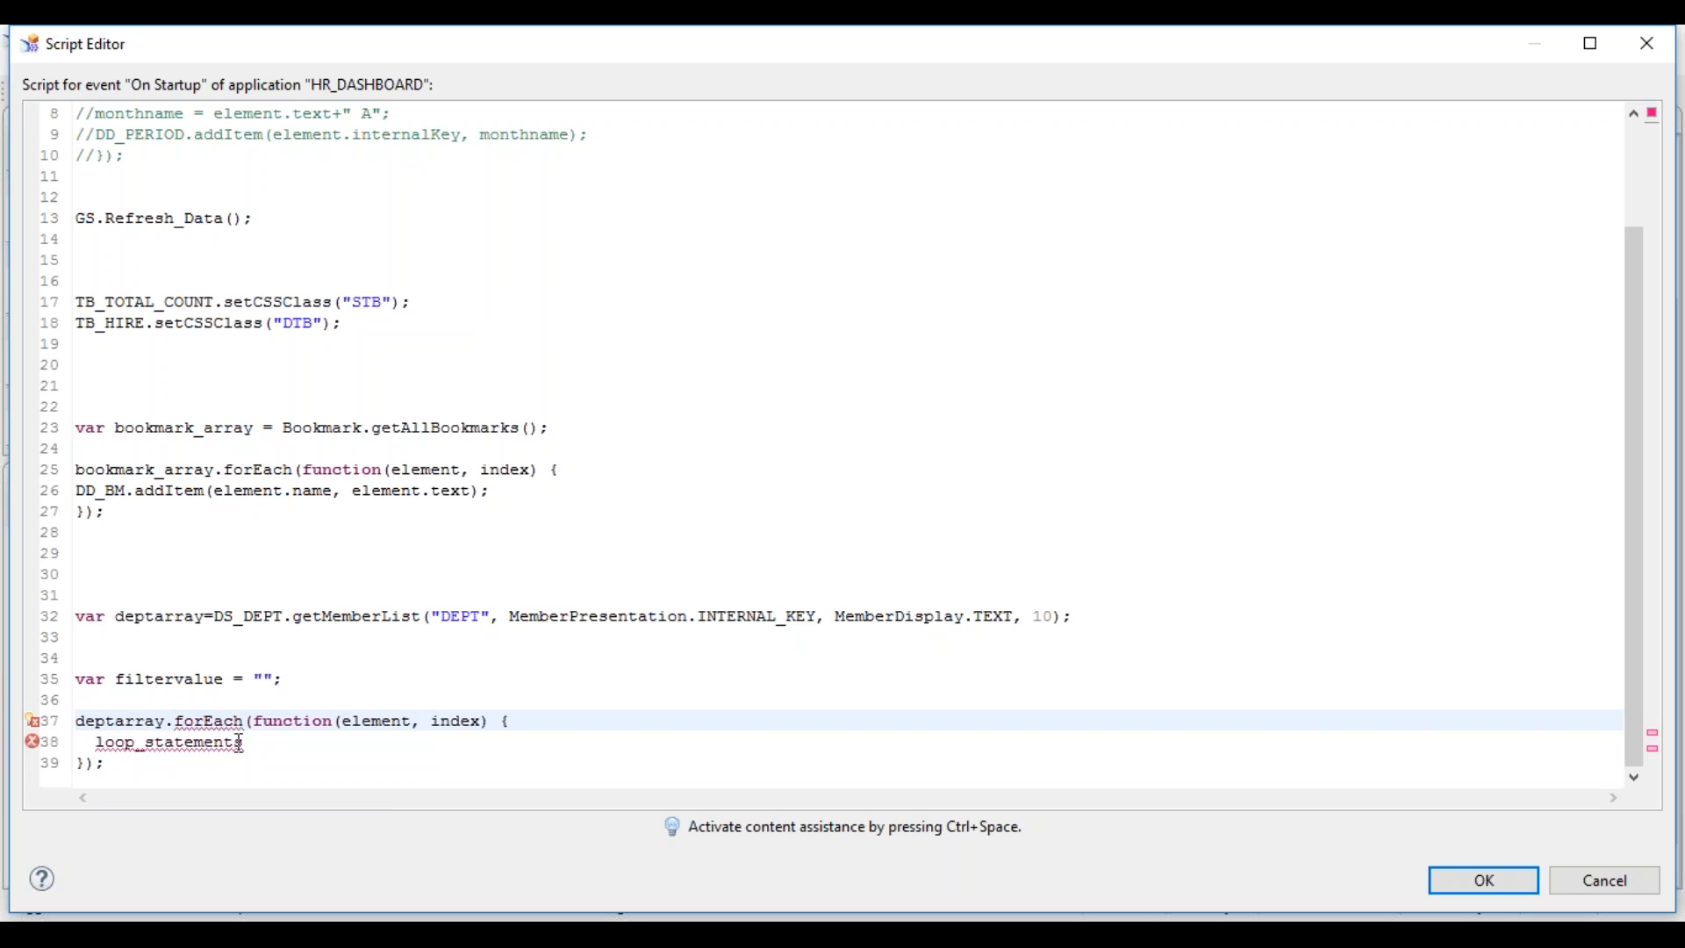
- Delete the loop_statements placeholder, leaving the forEach loop empty
left_click(268, 741)
key("shift+Home")
key("BackSpace")
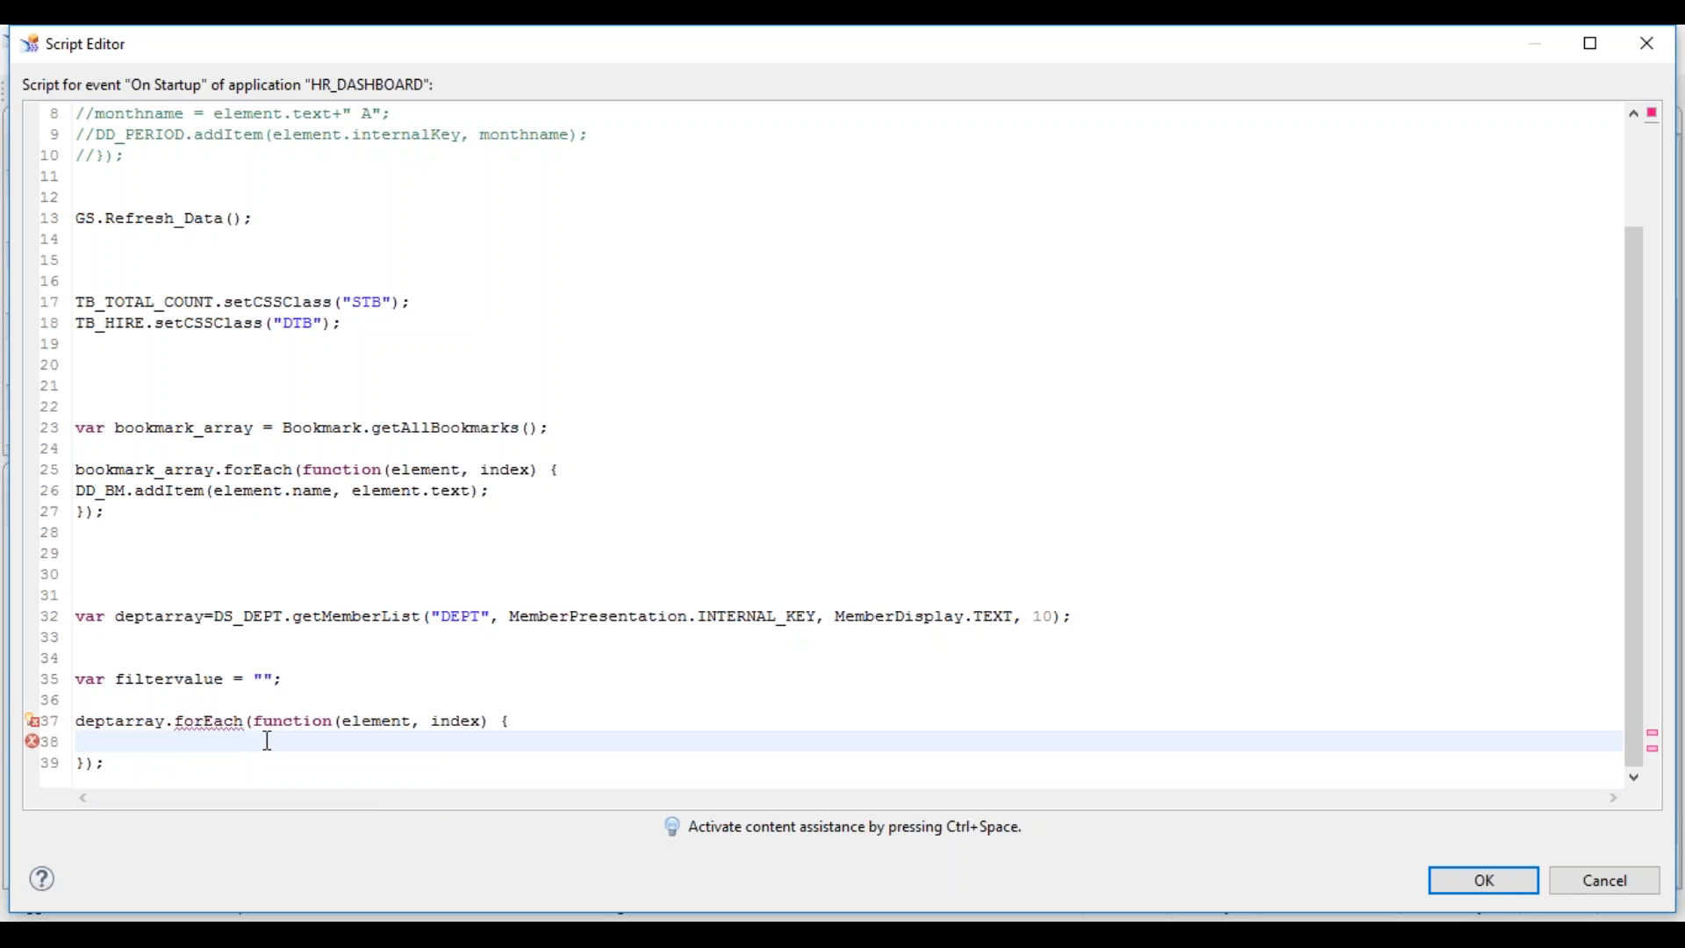
double_click(217, 723)
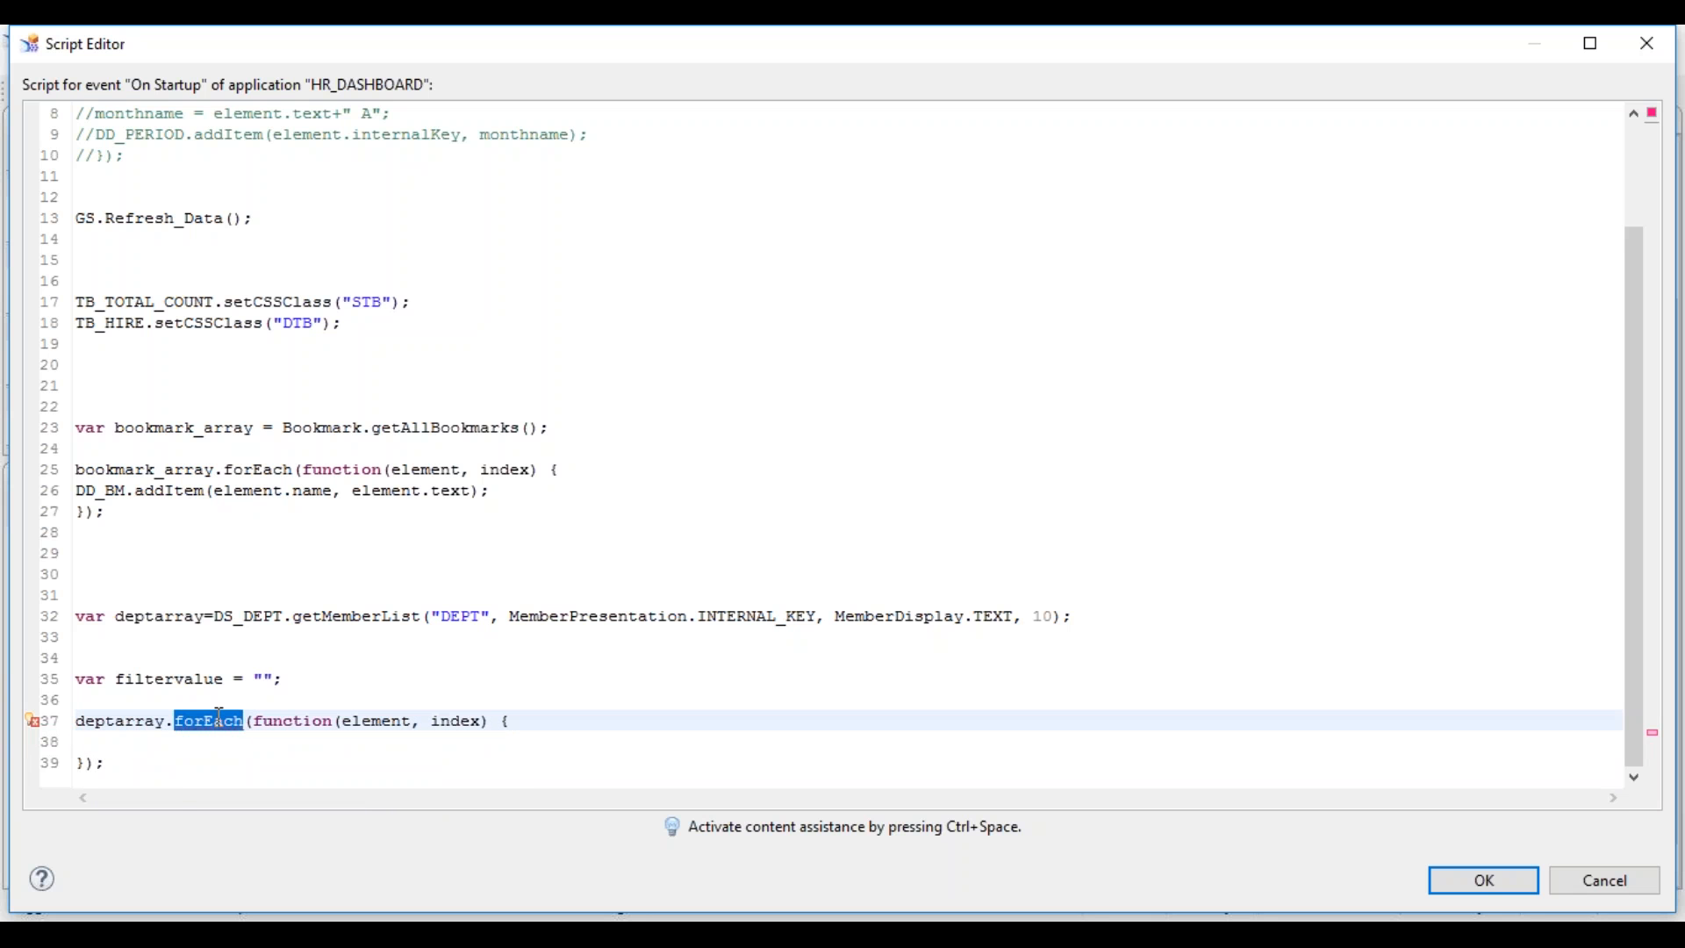
- Rename the variable from deptarray to arraydept on lines 37 and 32
left_click(217, 721)
key("ctrl+space")
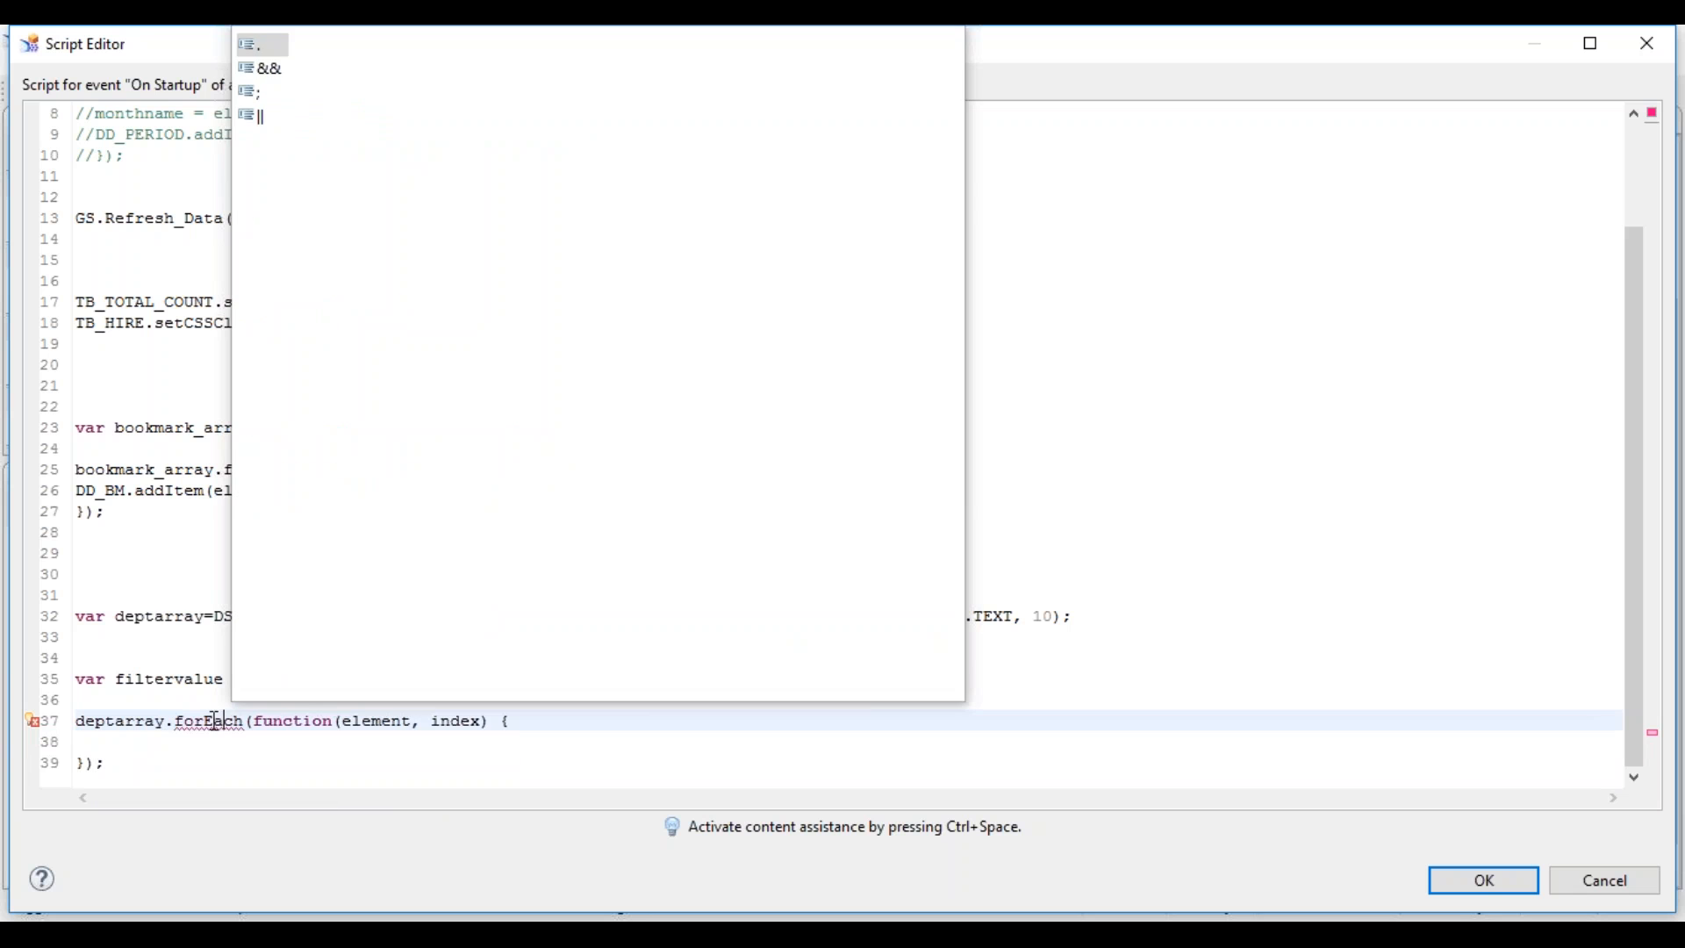
key("Escape")
left_click(115, 722)
key("BackSpace")
key("BackSpace")
key("BackSpace")
key("BackSpace")
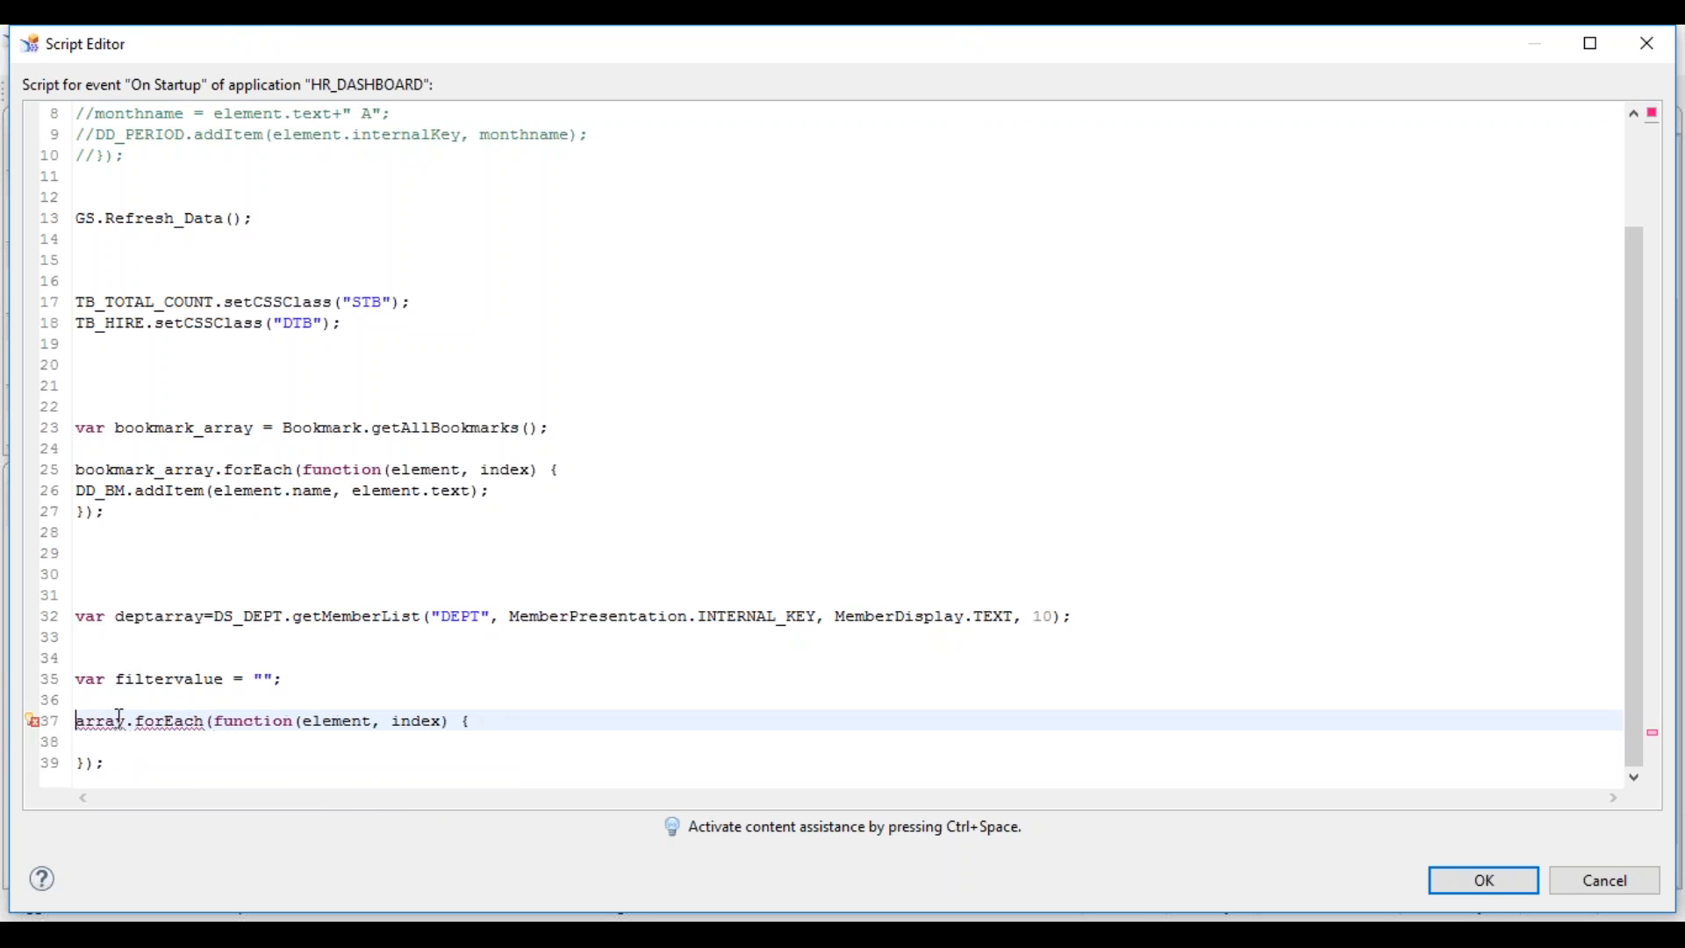
left_click(122, 721)
type("dept")
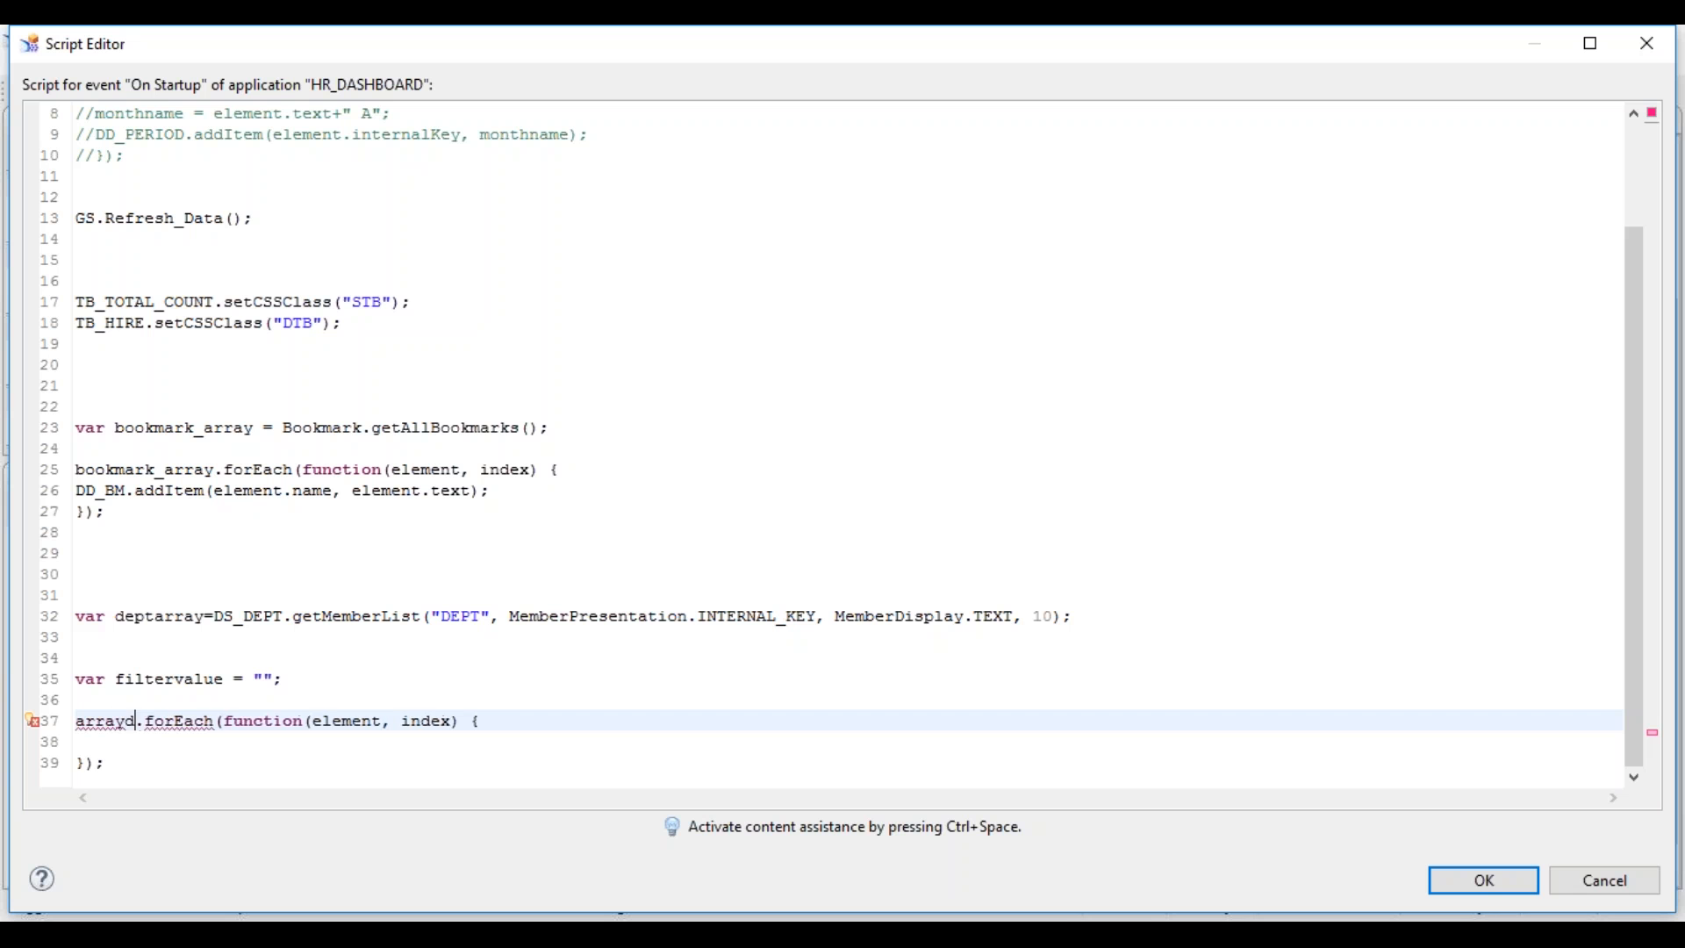
left_click(203, 616)
type("dept")
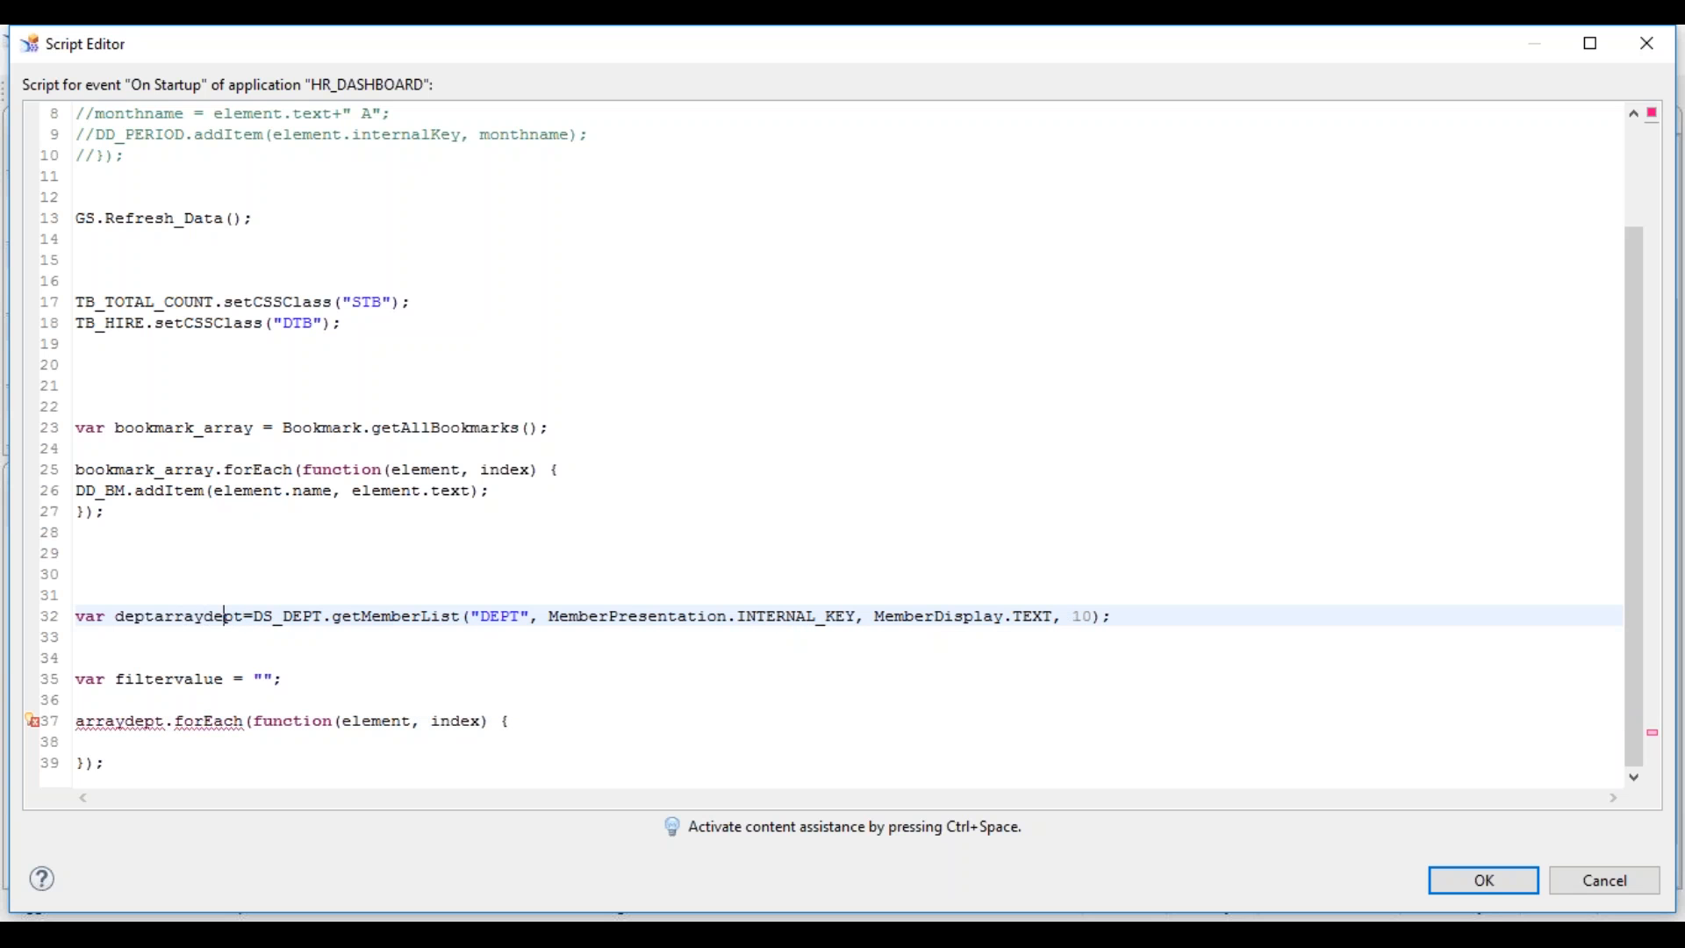
left_click(155, 616)
key("BackSpace")
key("BackSpace")
key("BackSpace")
key("BackSpace")
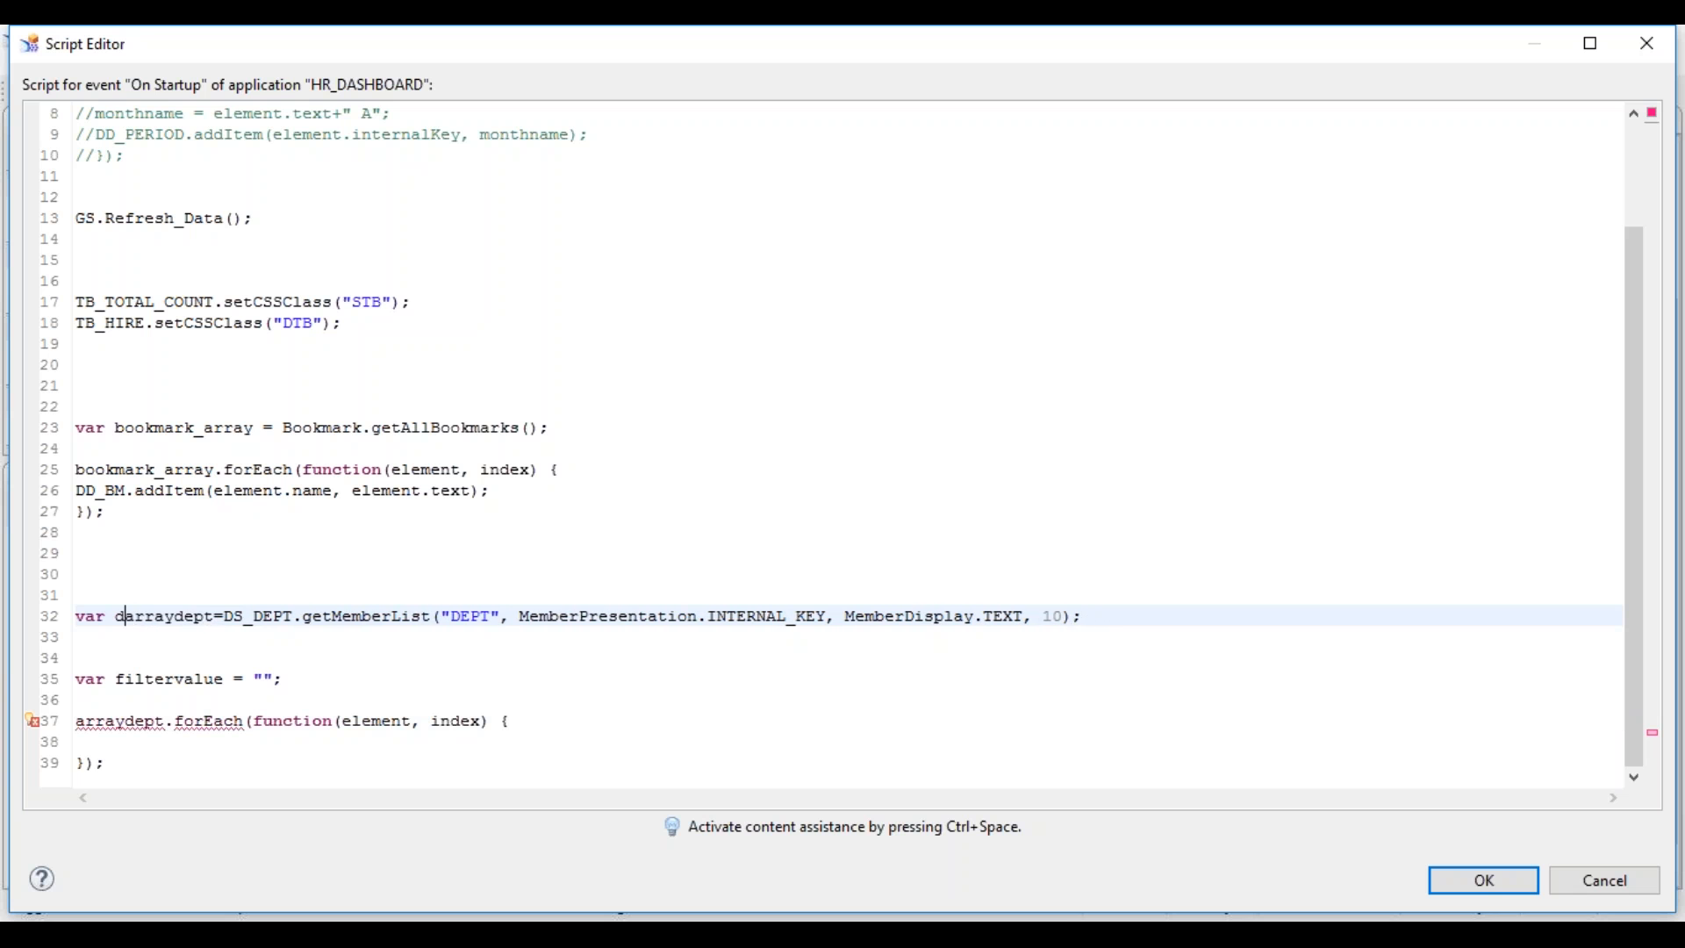
key("Down")
key("Down")
key("Down")
key("Down")
key("Down")
key("Down")
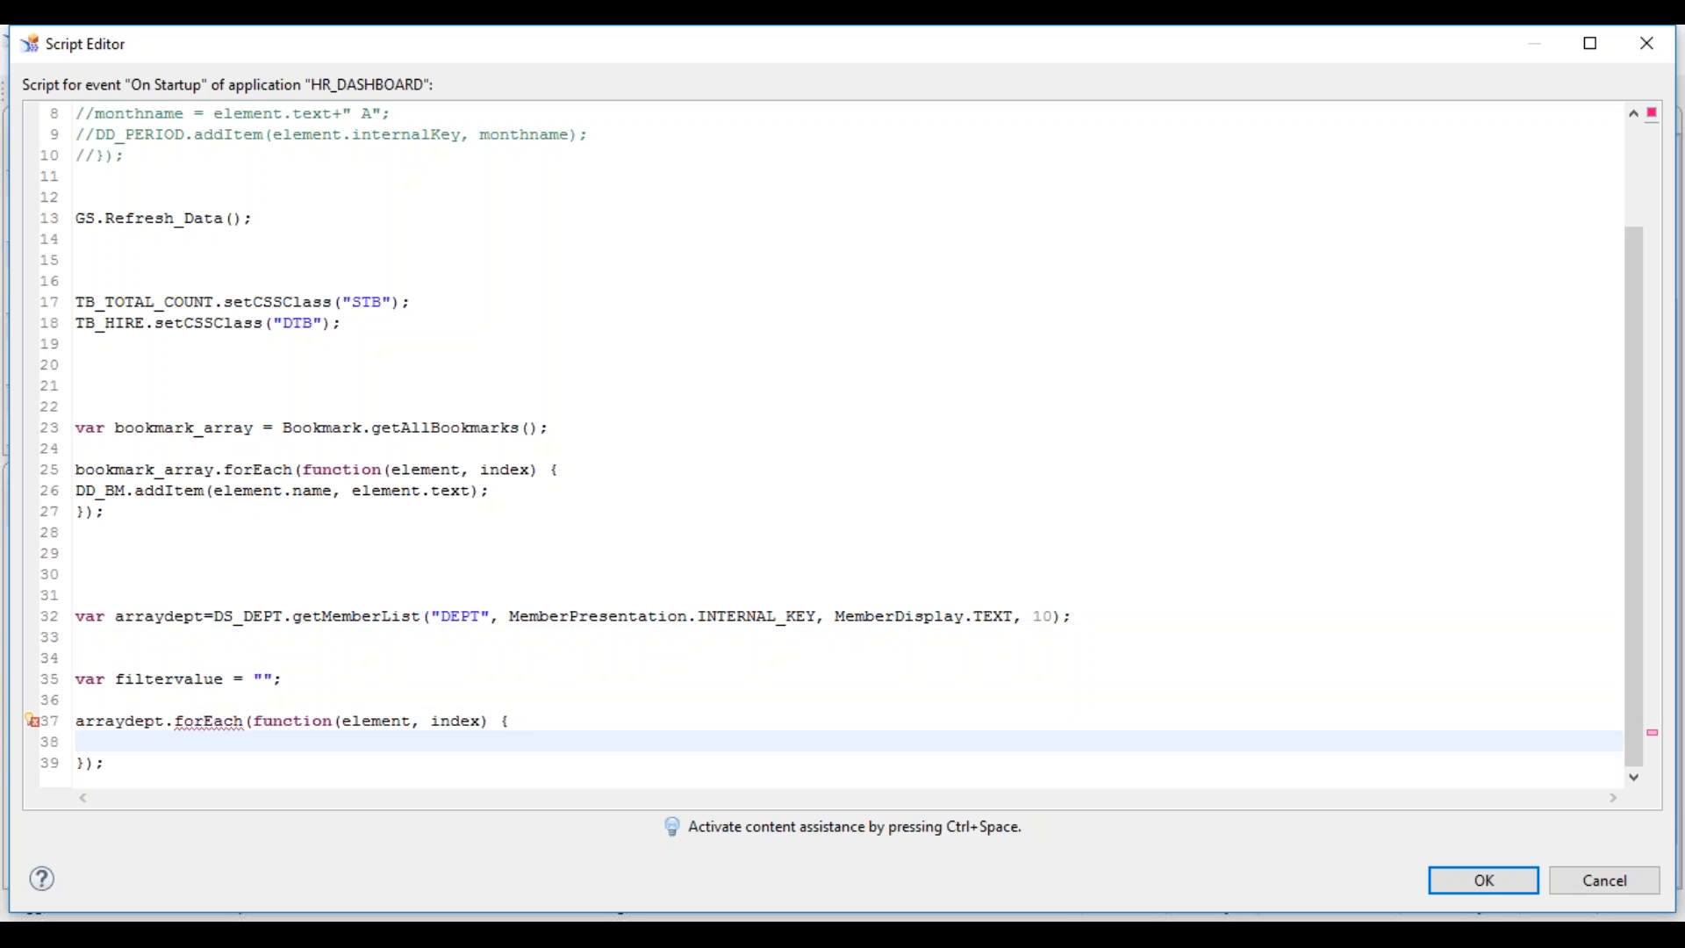
- Replace the getMemberList call with DS_DEPT.getMembers using "DEPT" as the dimension
left_click_drag(166, 616, 203, 616)
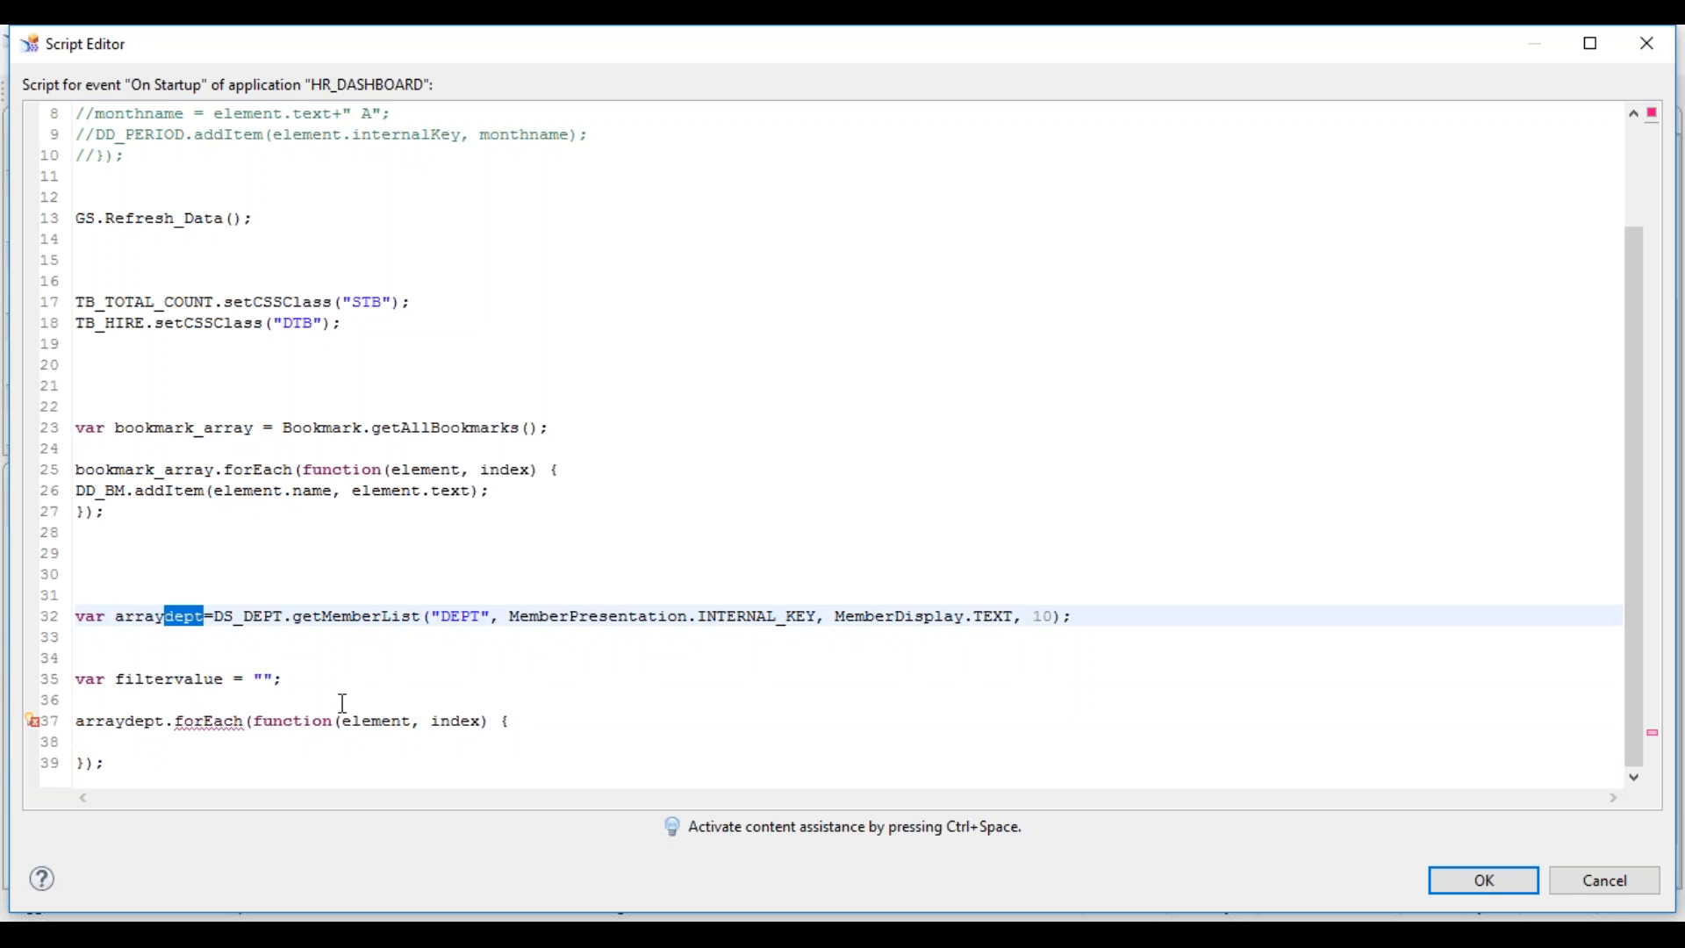
left_click_drag(411, 618, 372, 618)
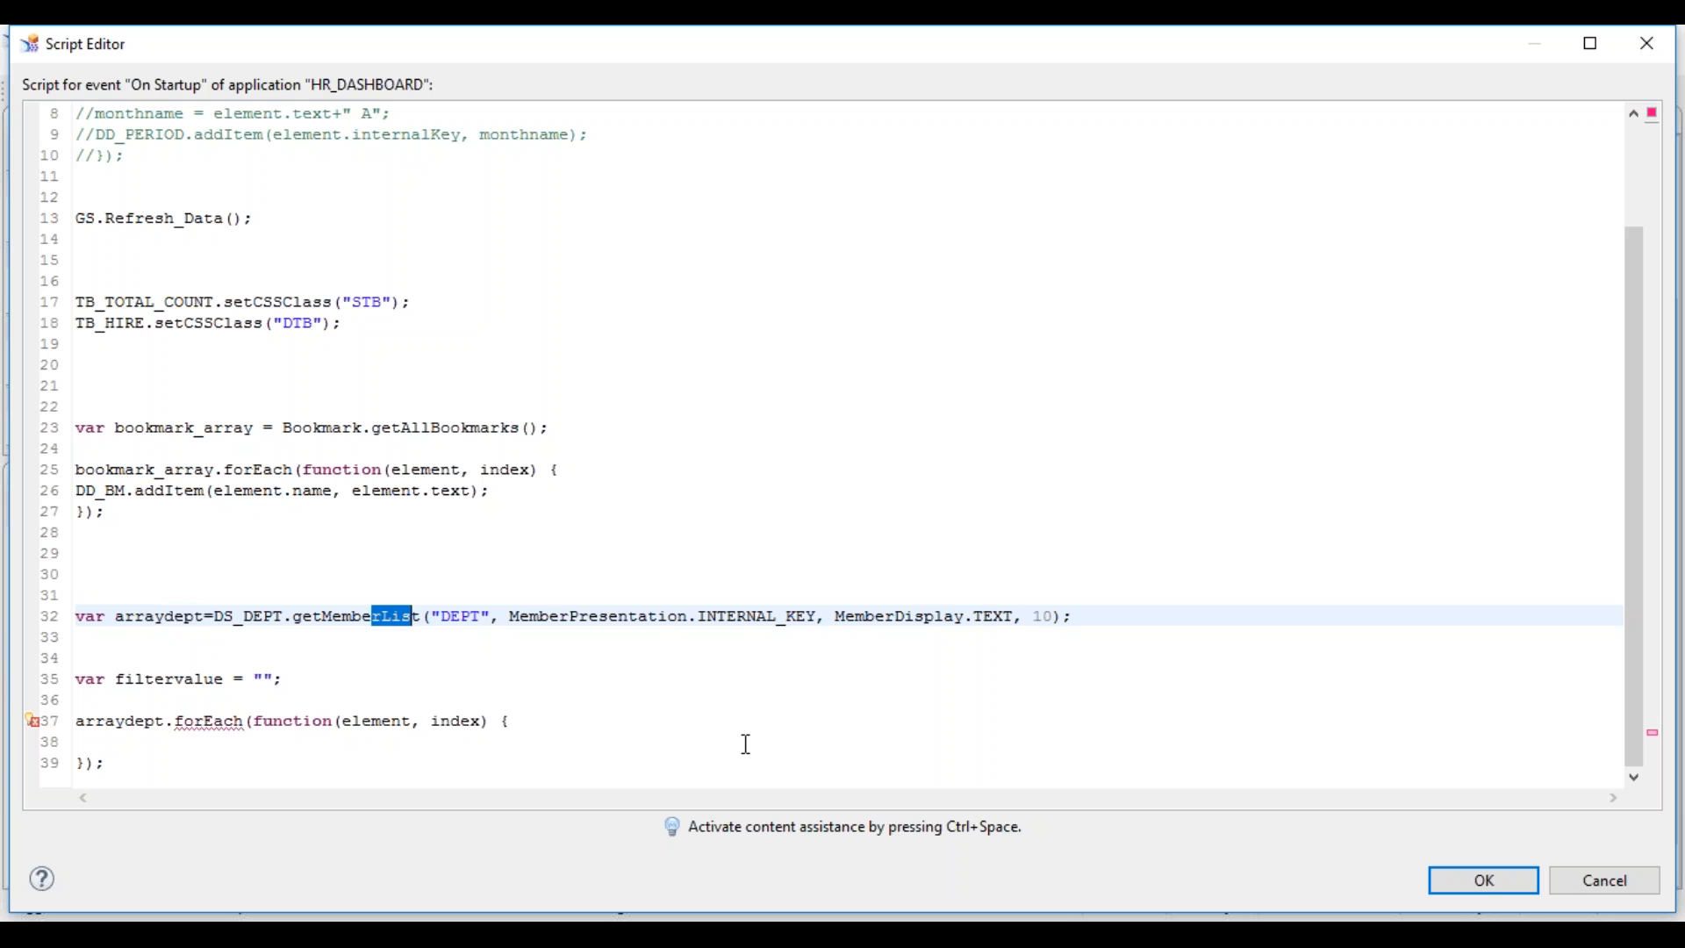
key("shift+End")
key("Delete")
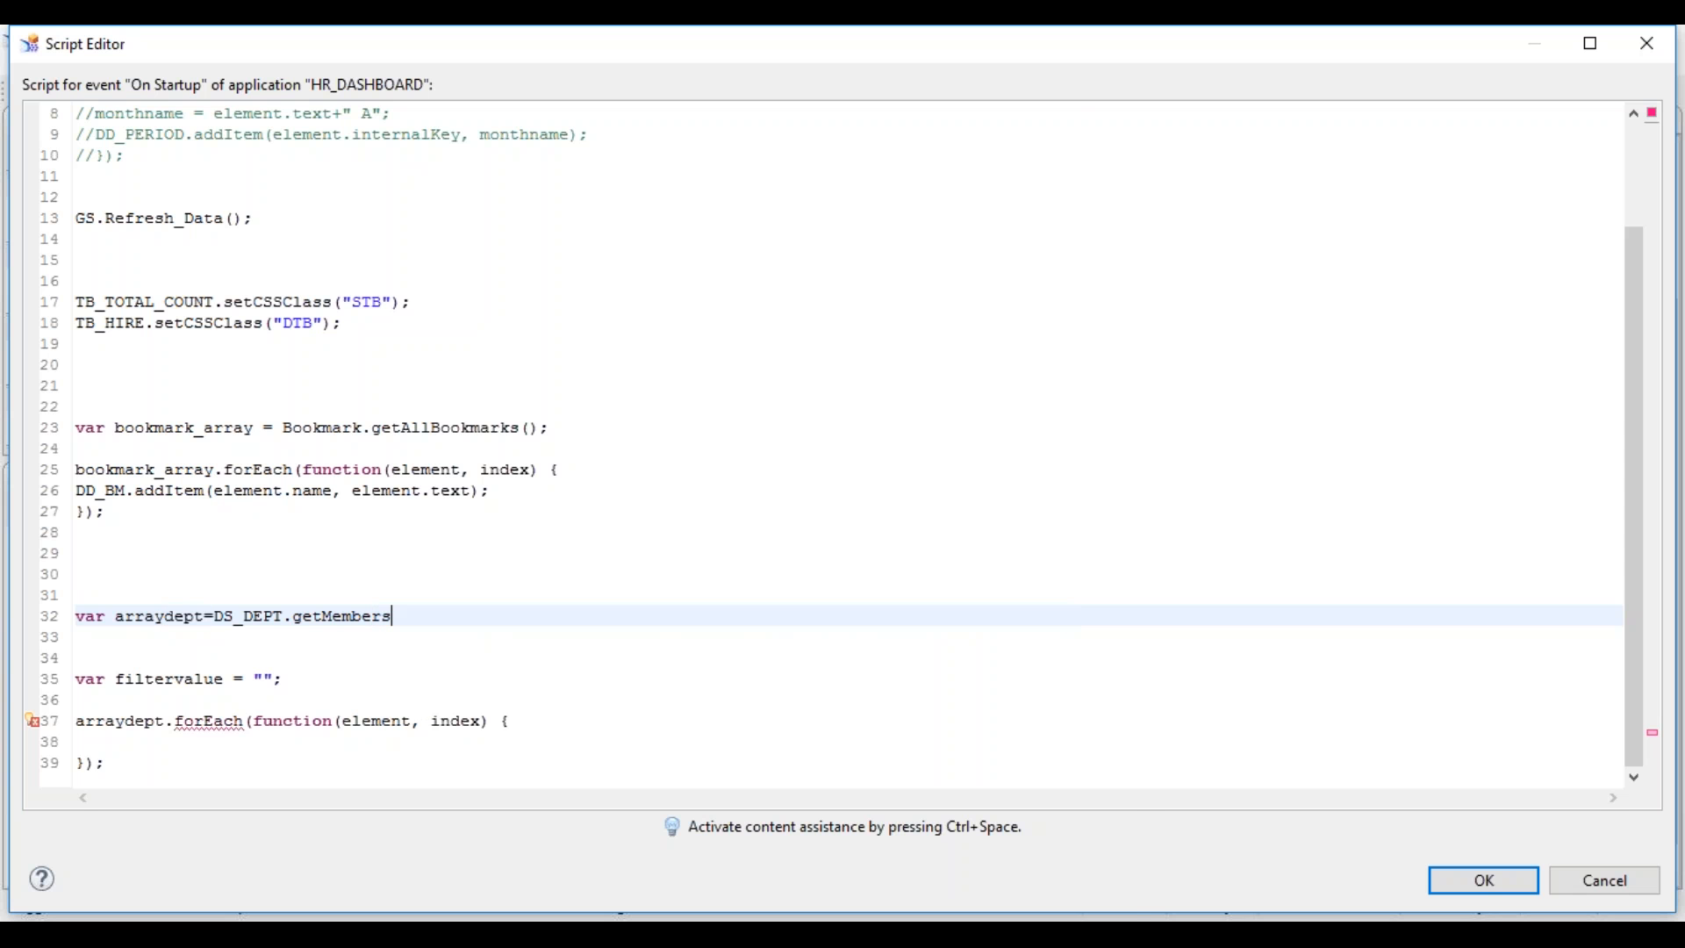
key("ctrl+space")
key("BackSpace")
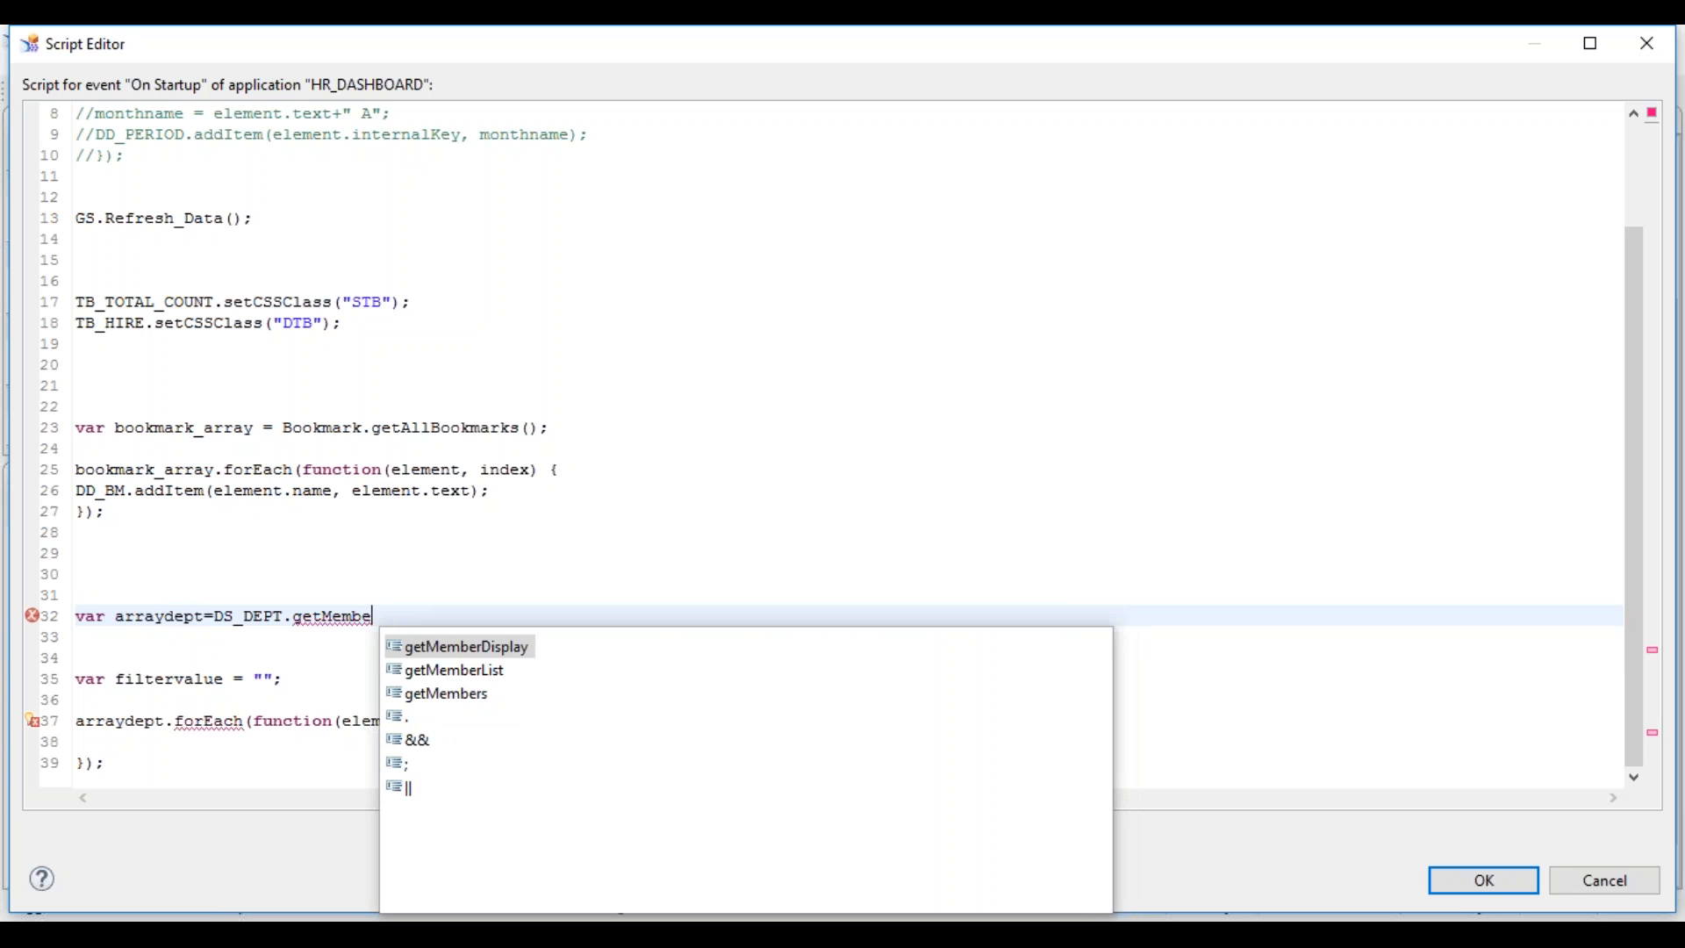
key("Down")
key("Down")
key("Return")
key("ctrl+space")
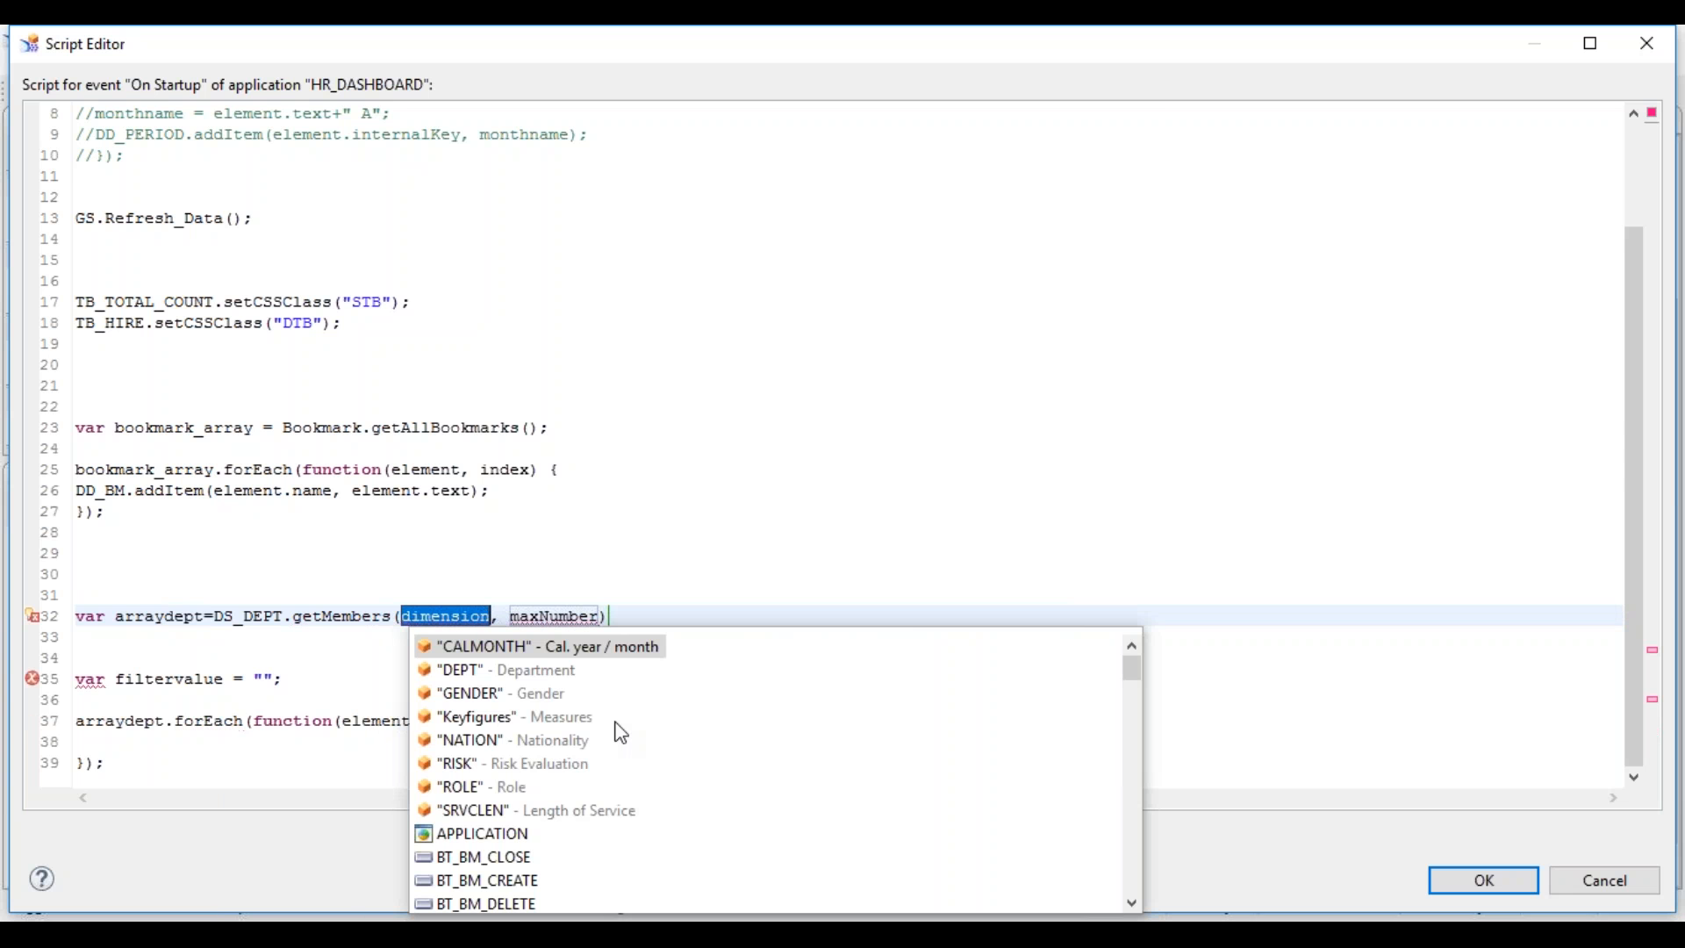
double_click(460, 674)
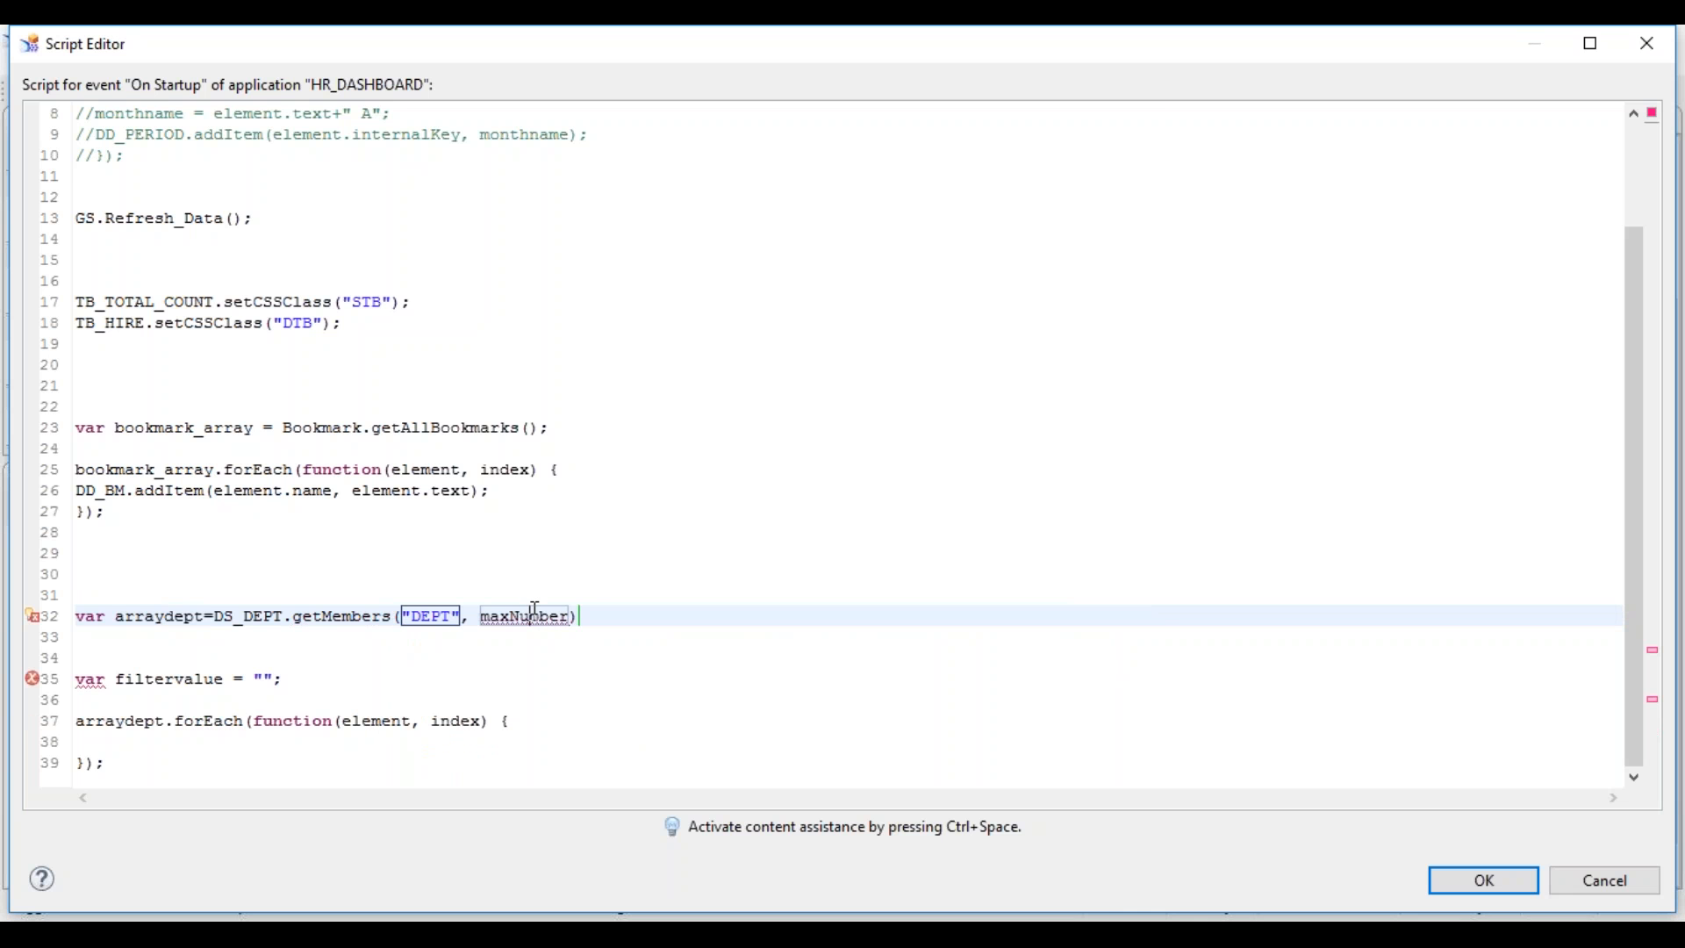
- Set getMembers' maximum count to 10 and end line 32 with a semicolon
double_click(533, 609)
type("10")
key("Down")
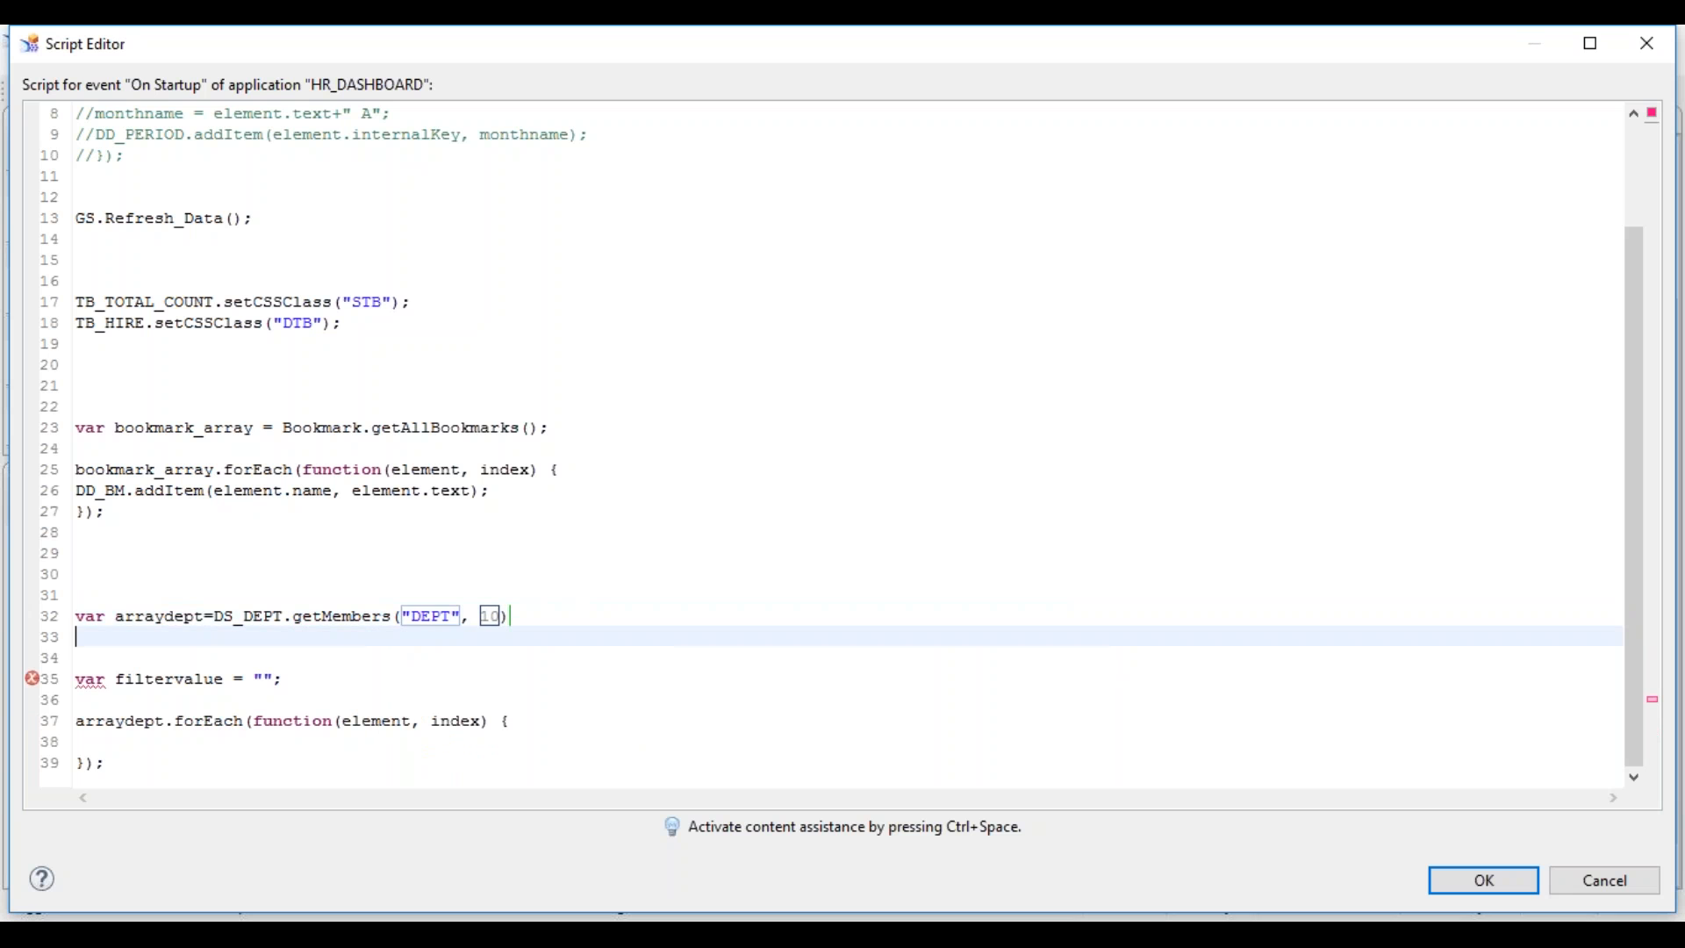
key("Up")
key("End")
type(";")
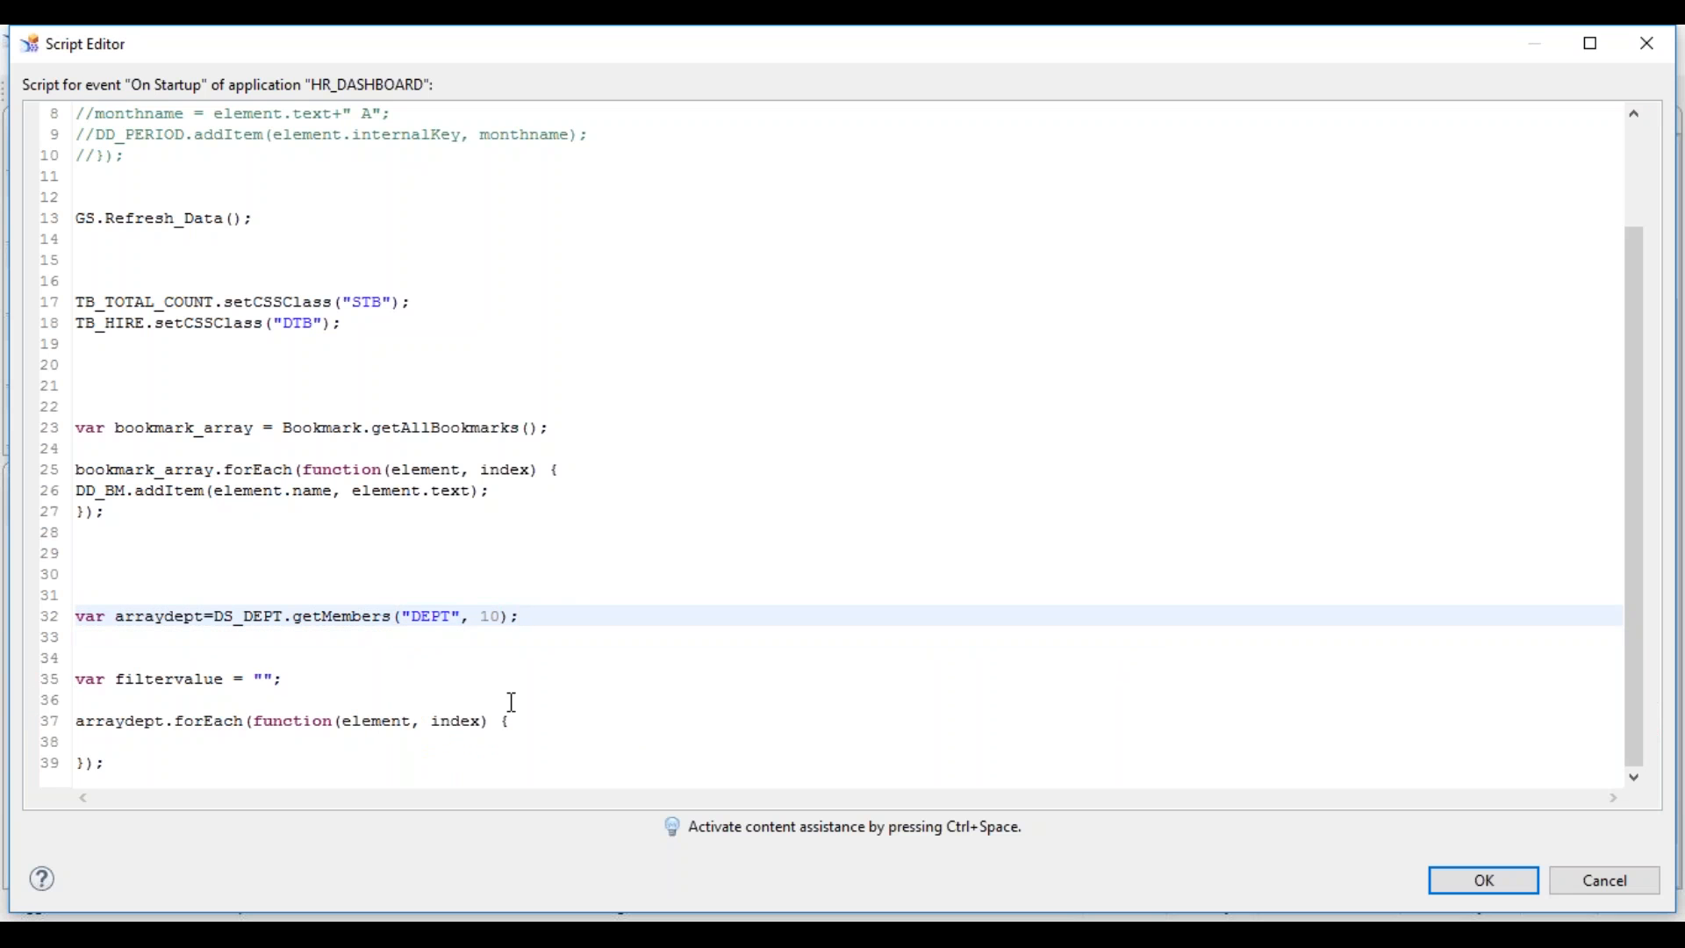
left_click(270, 741)
- Write filtervalue = element.internalKey; on a new line 38 inside the loop
key("Return")
key("Up")
type("filter")
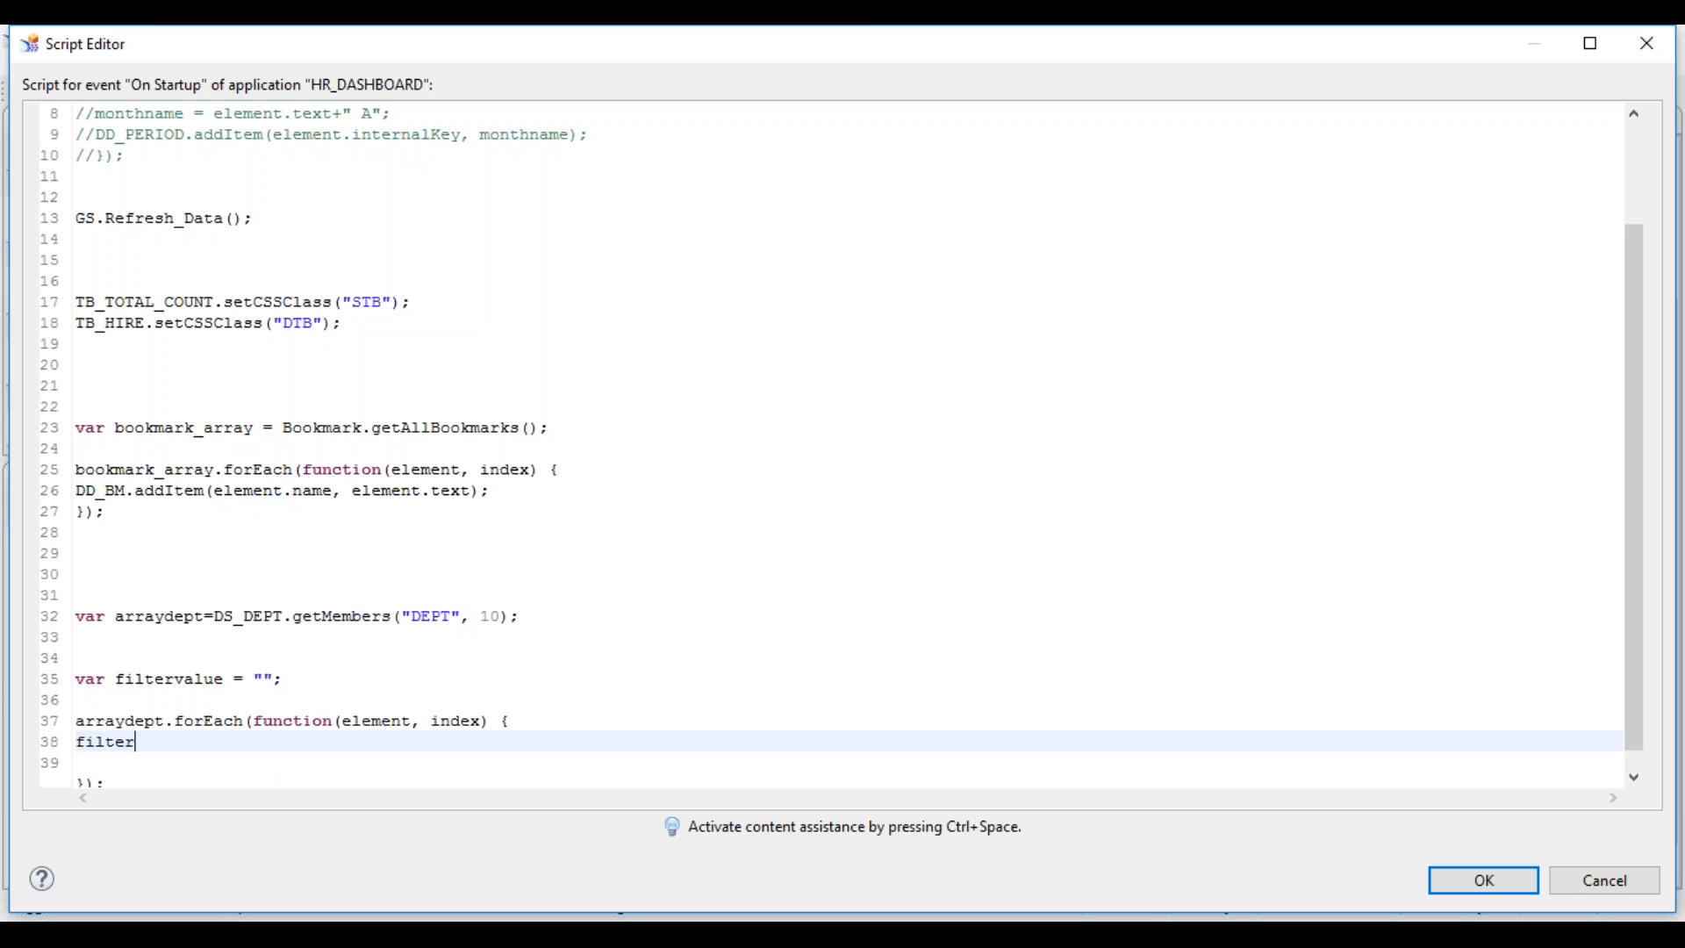
key("ctrl+space")
key("Return")
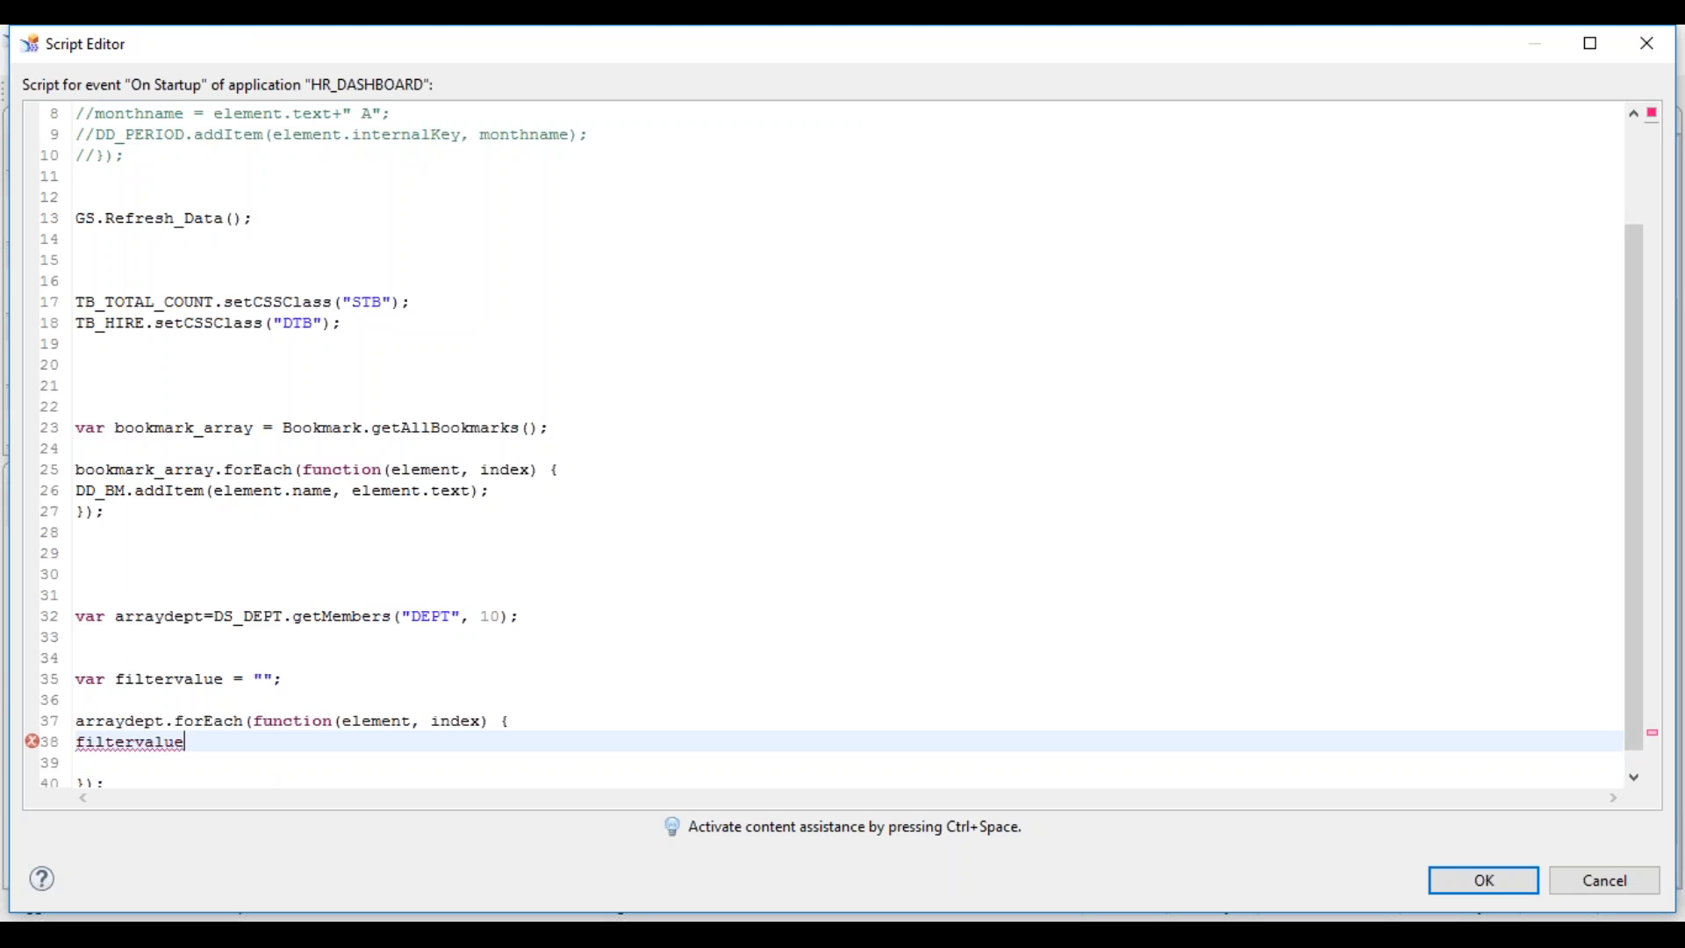
type("= elem")
key("ctrl+space")
key("Return")
type(".")
key("ctrl+space")
key("Return")
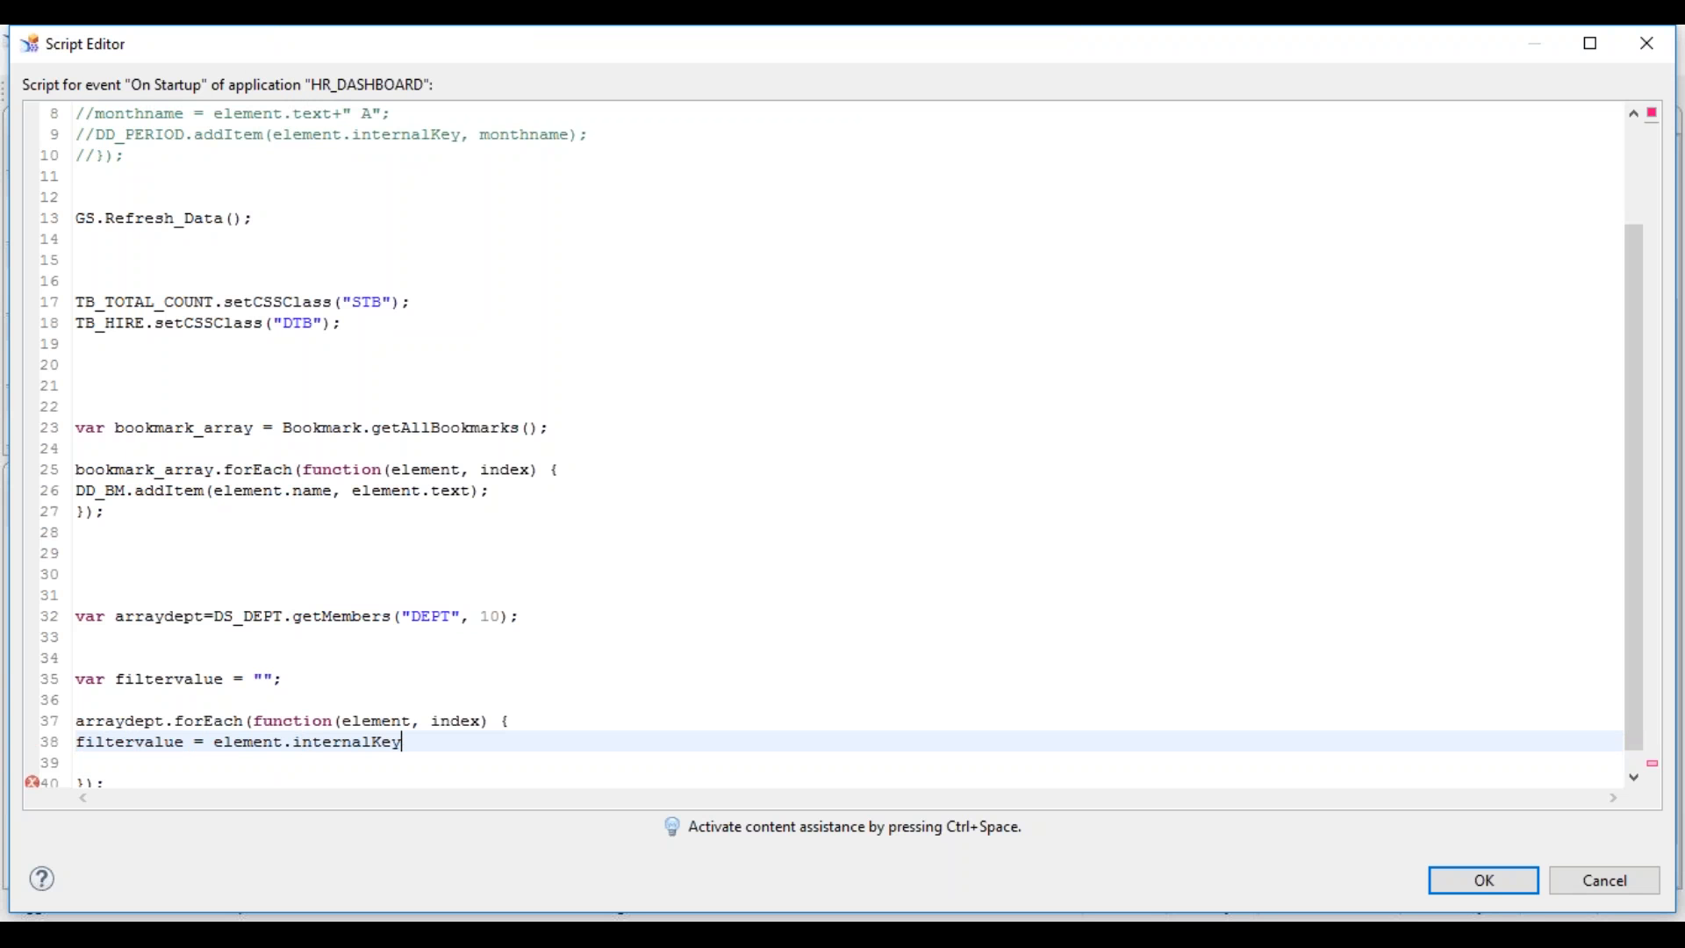
- Make line 38 prepend filtervalue+";" before element.internalKey, and delete the blank line below
key("Left")
double_click(130, 742)
key("ctrl+c")
key("Right")
key("Right")
key("ctrl+v")
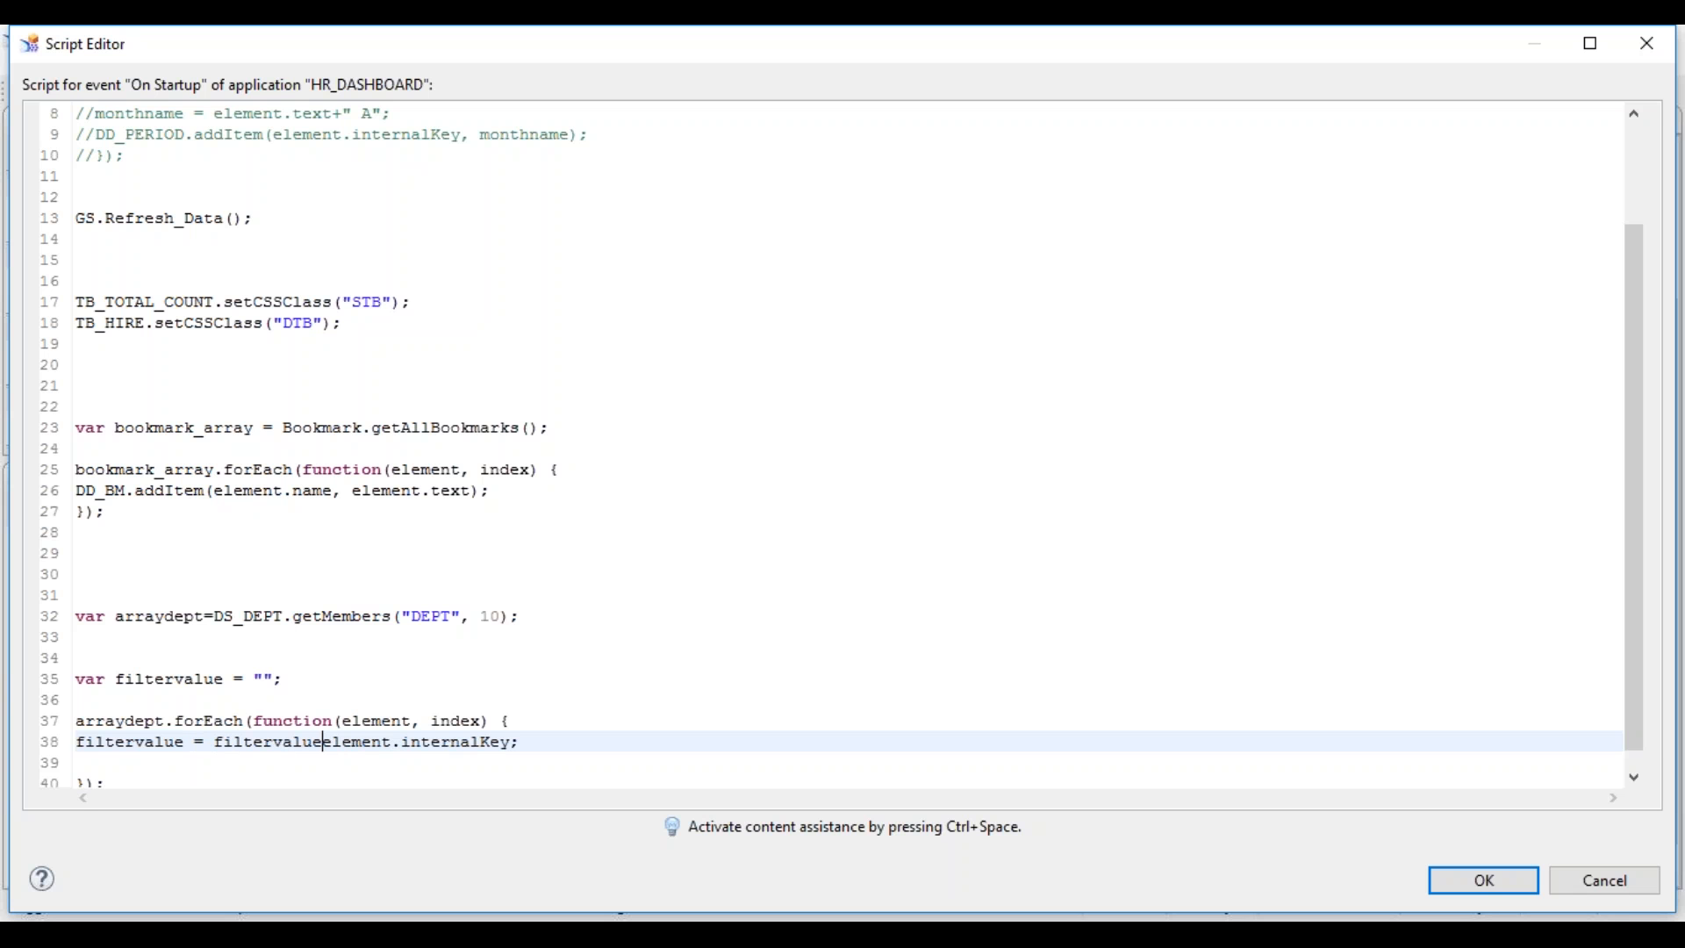
type("+")
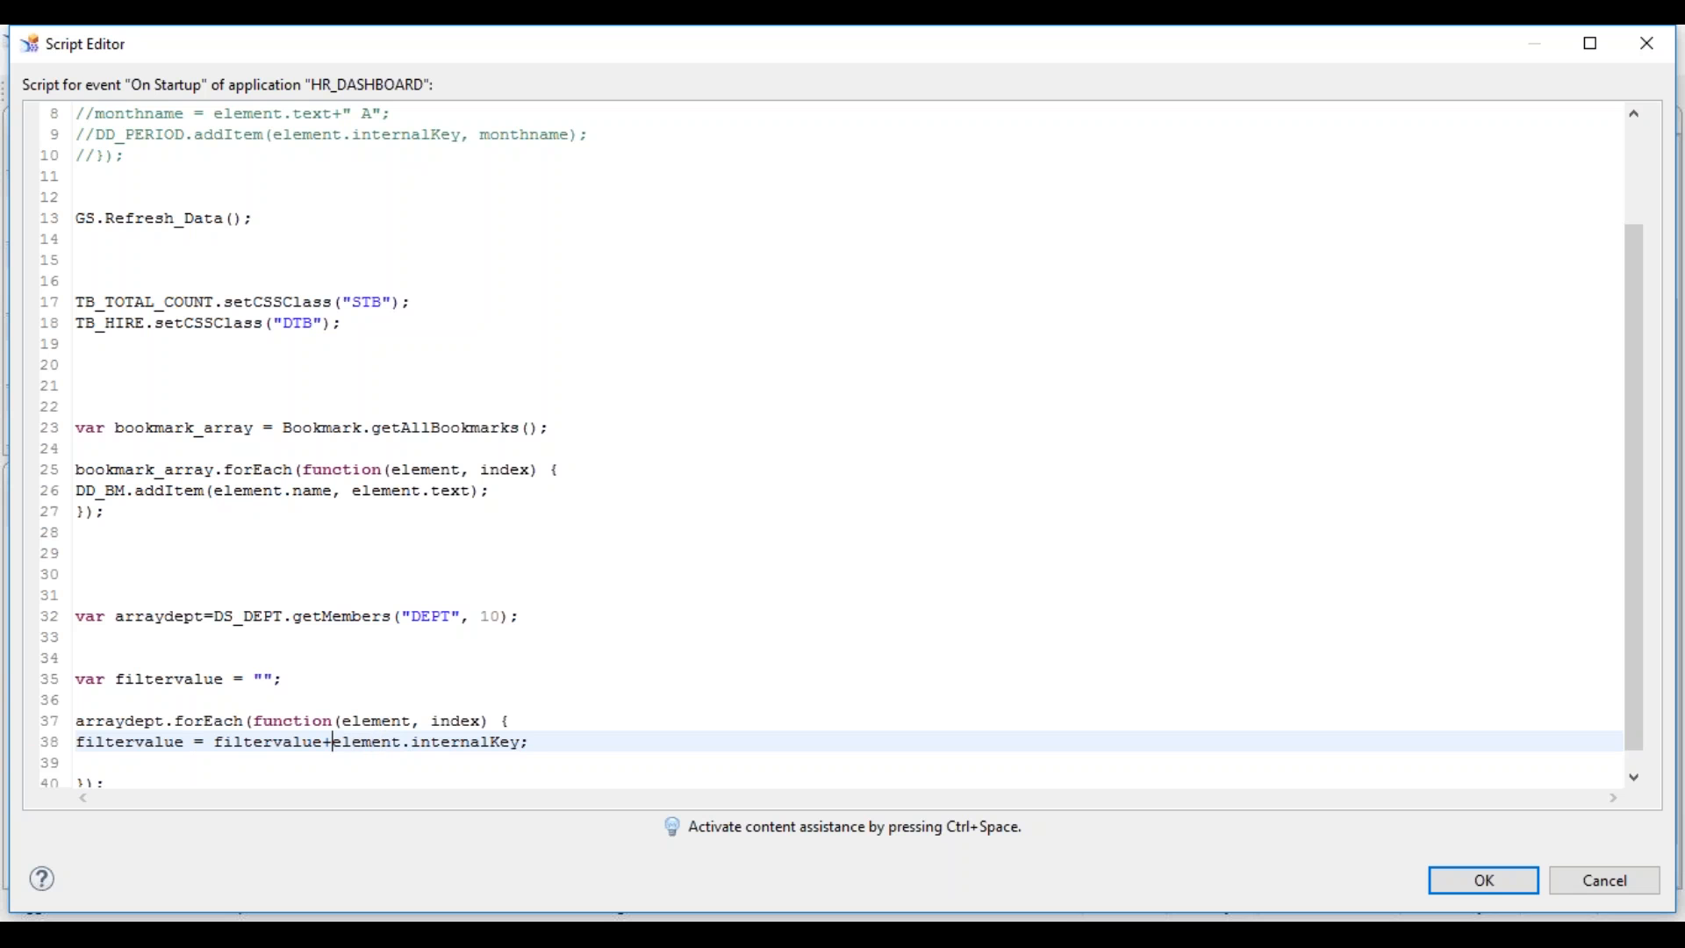
type("\"\"")
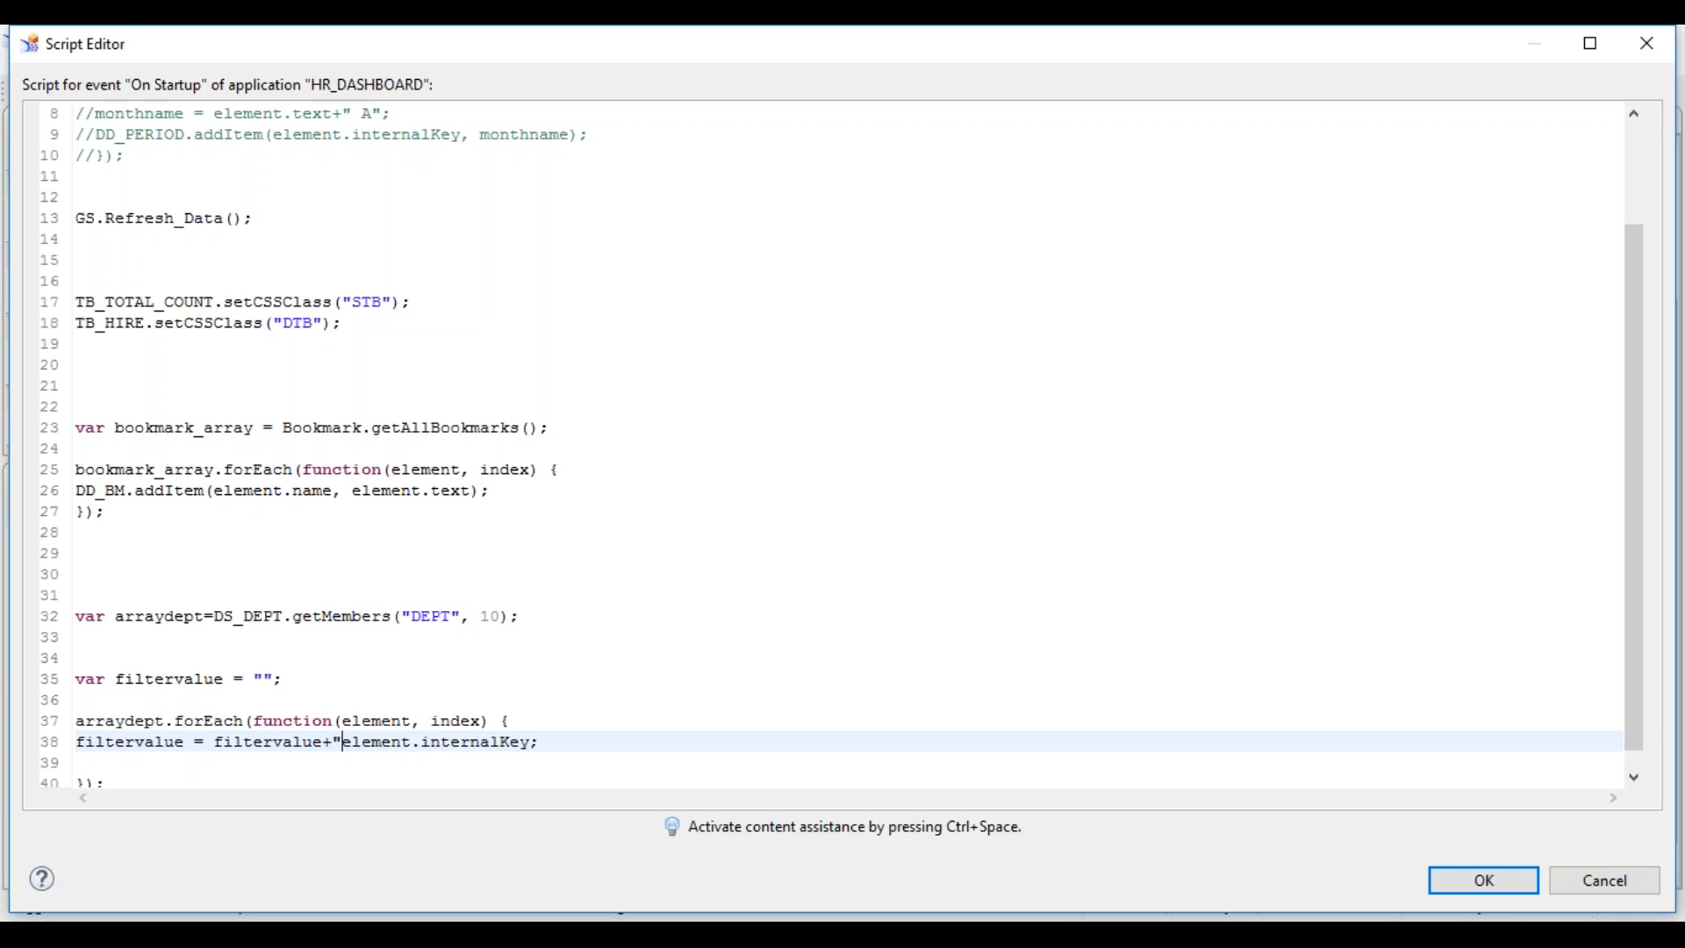
type(";")
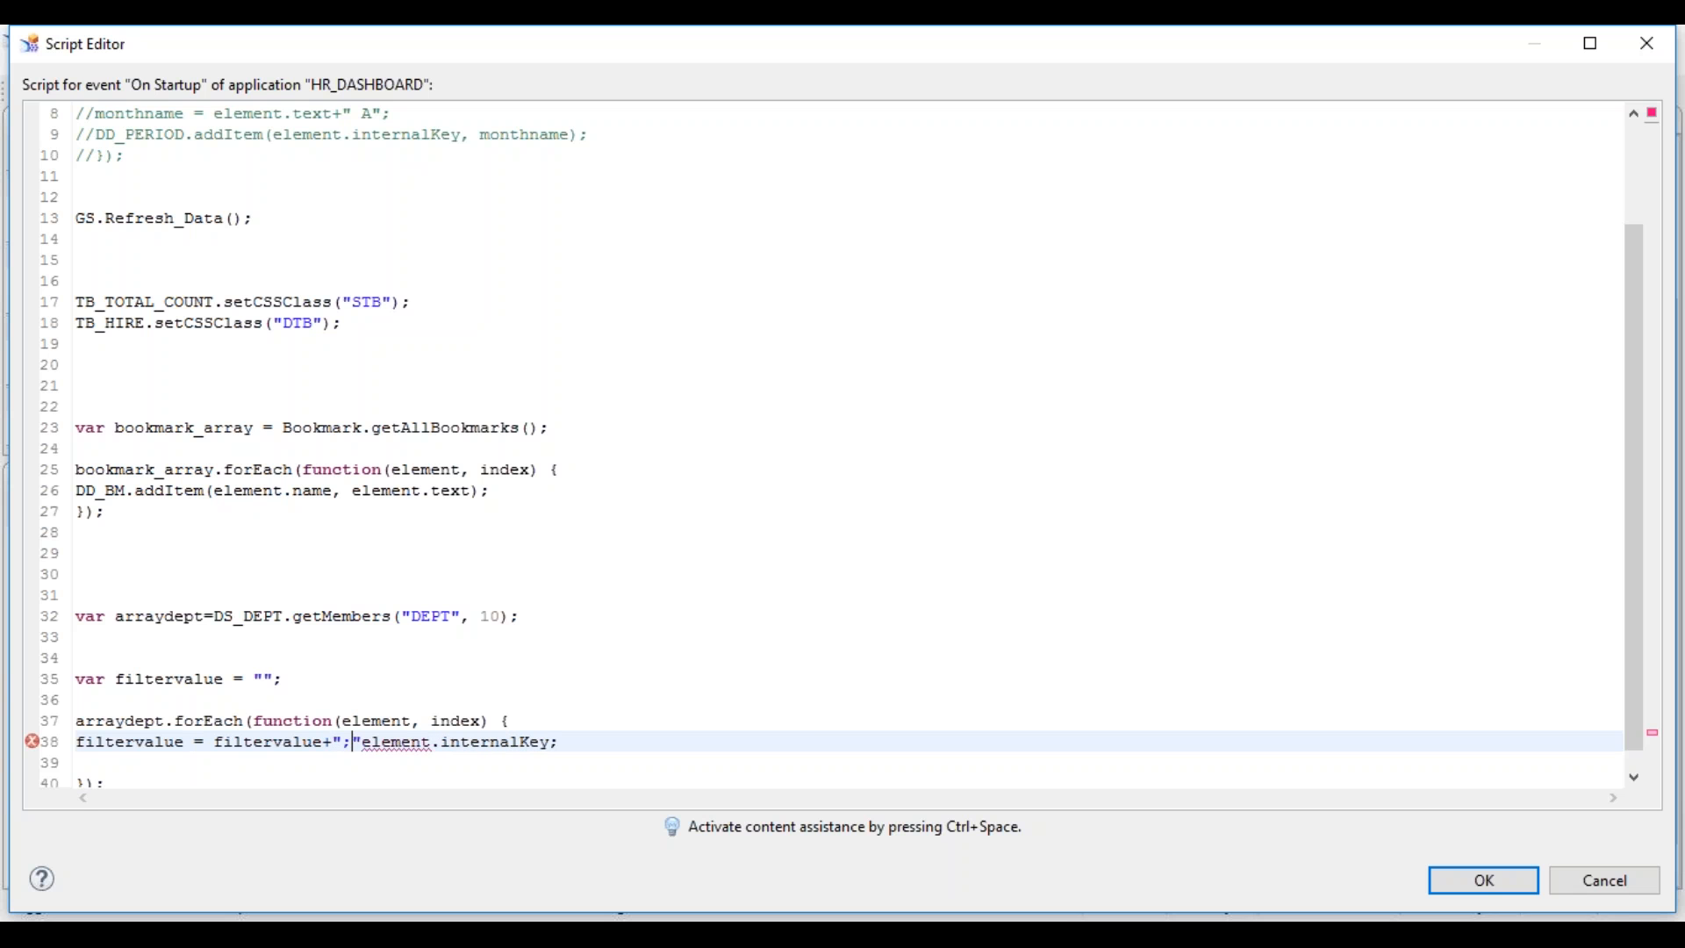
type("+")
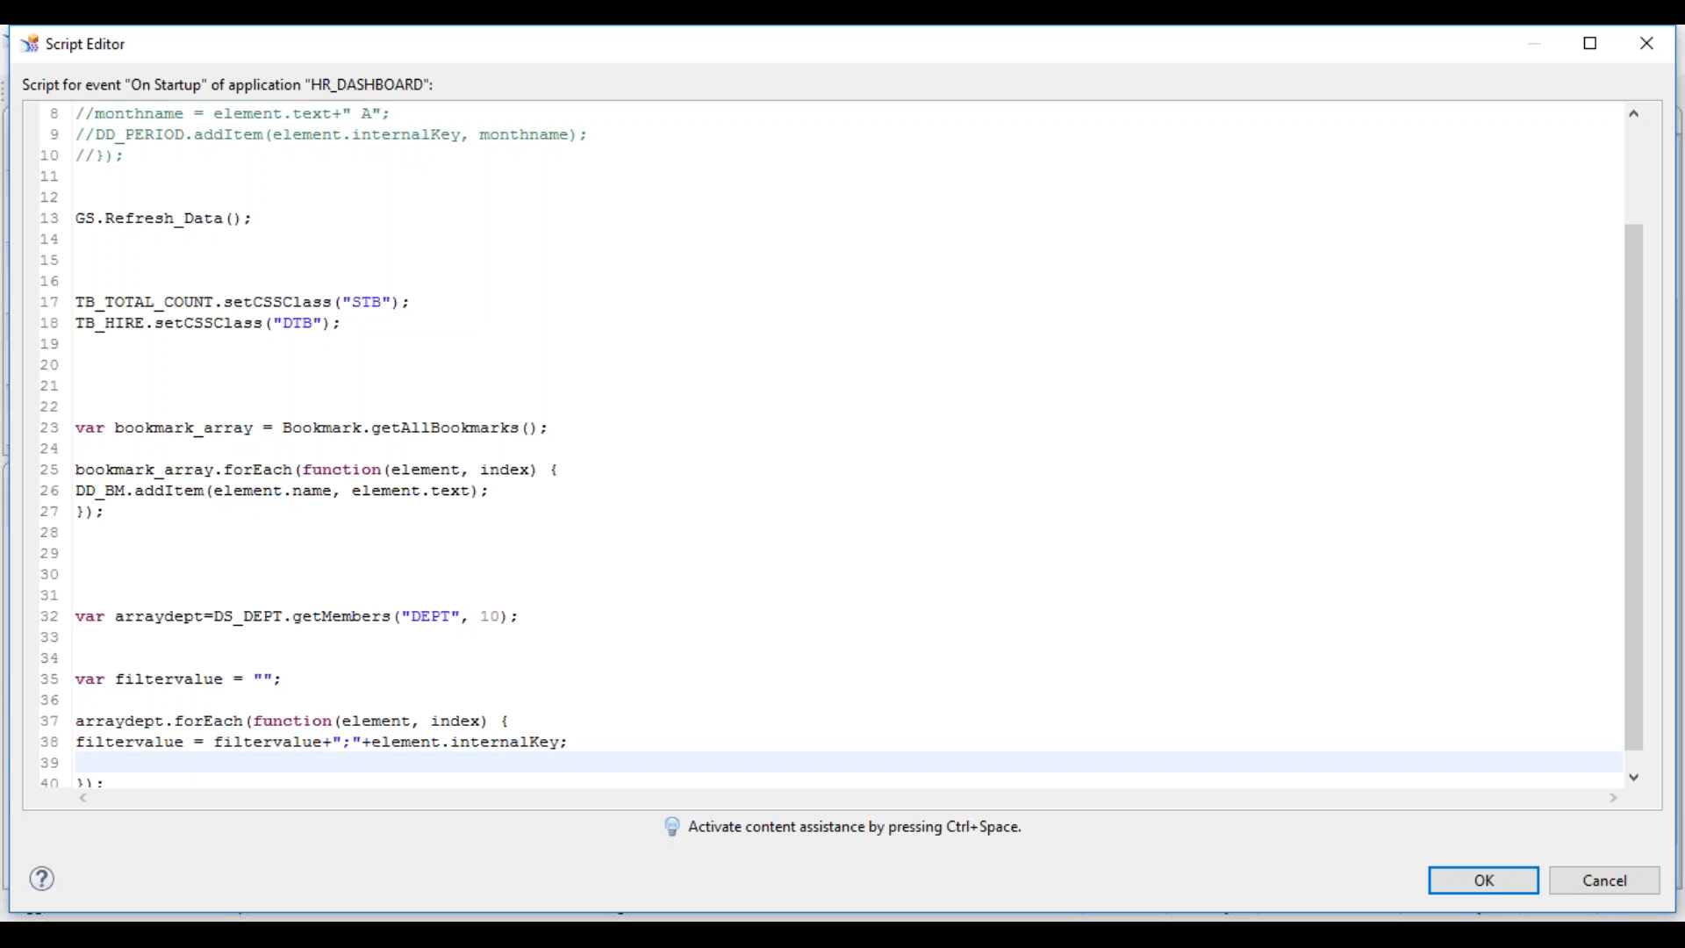
key("Delete")
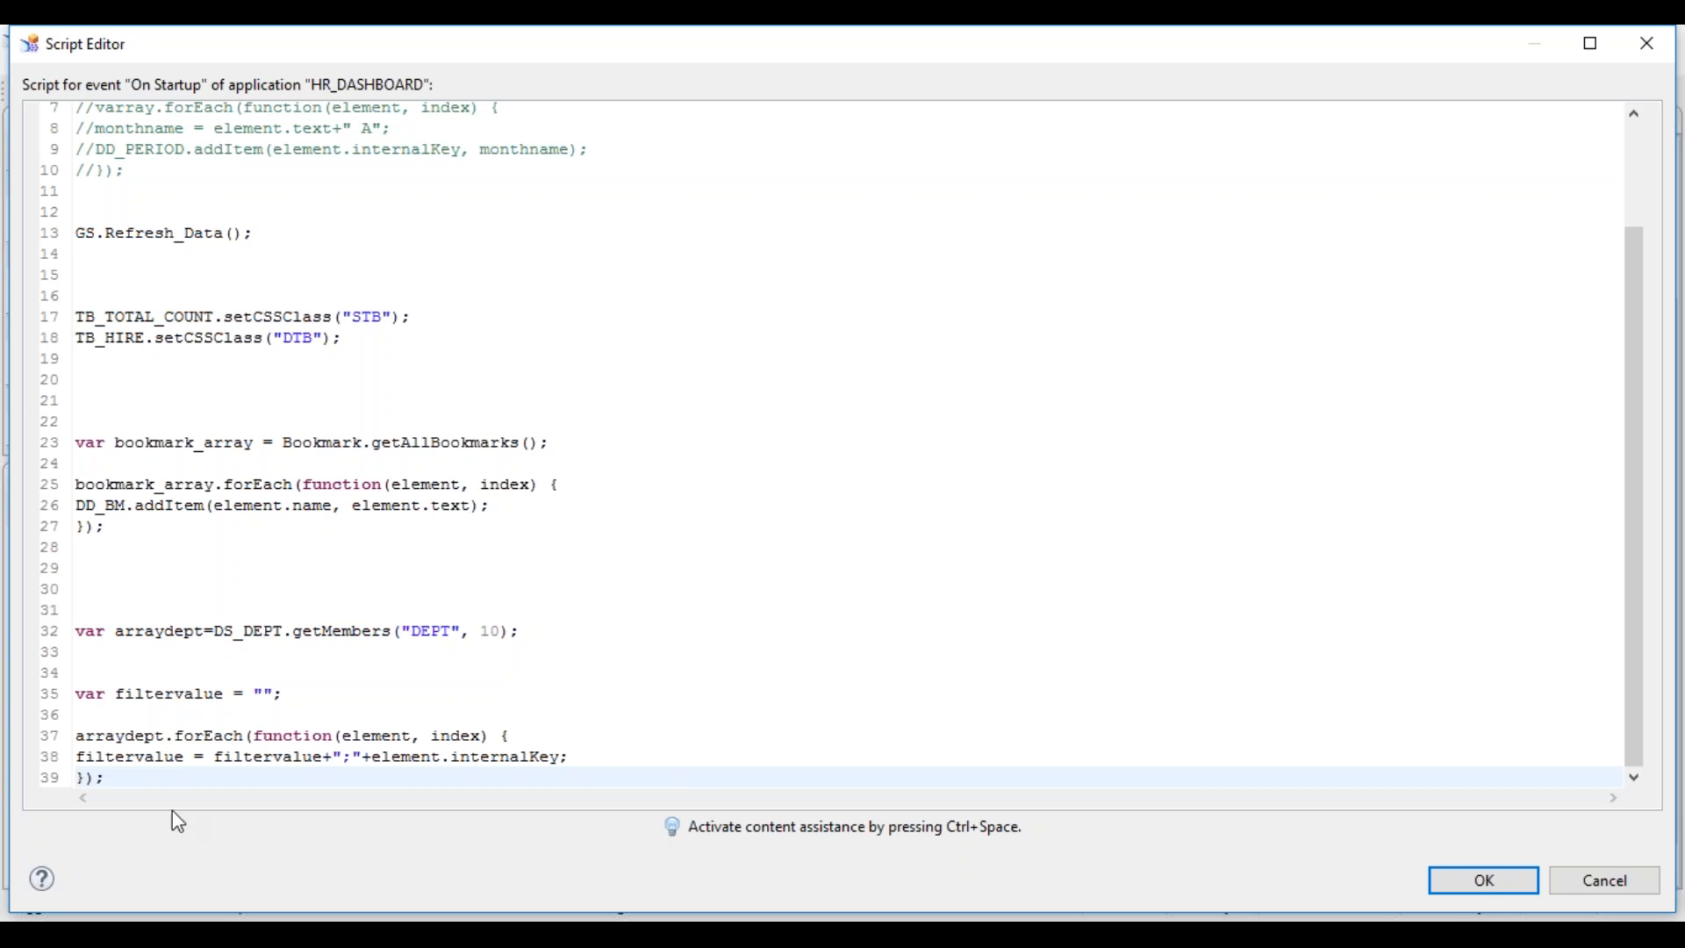
- Launch Excel 2013 and create a blank workbook
left_click(20, 936)
type("excel")
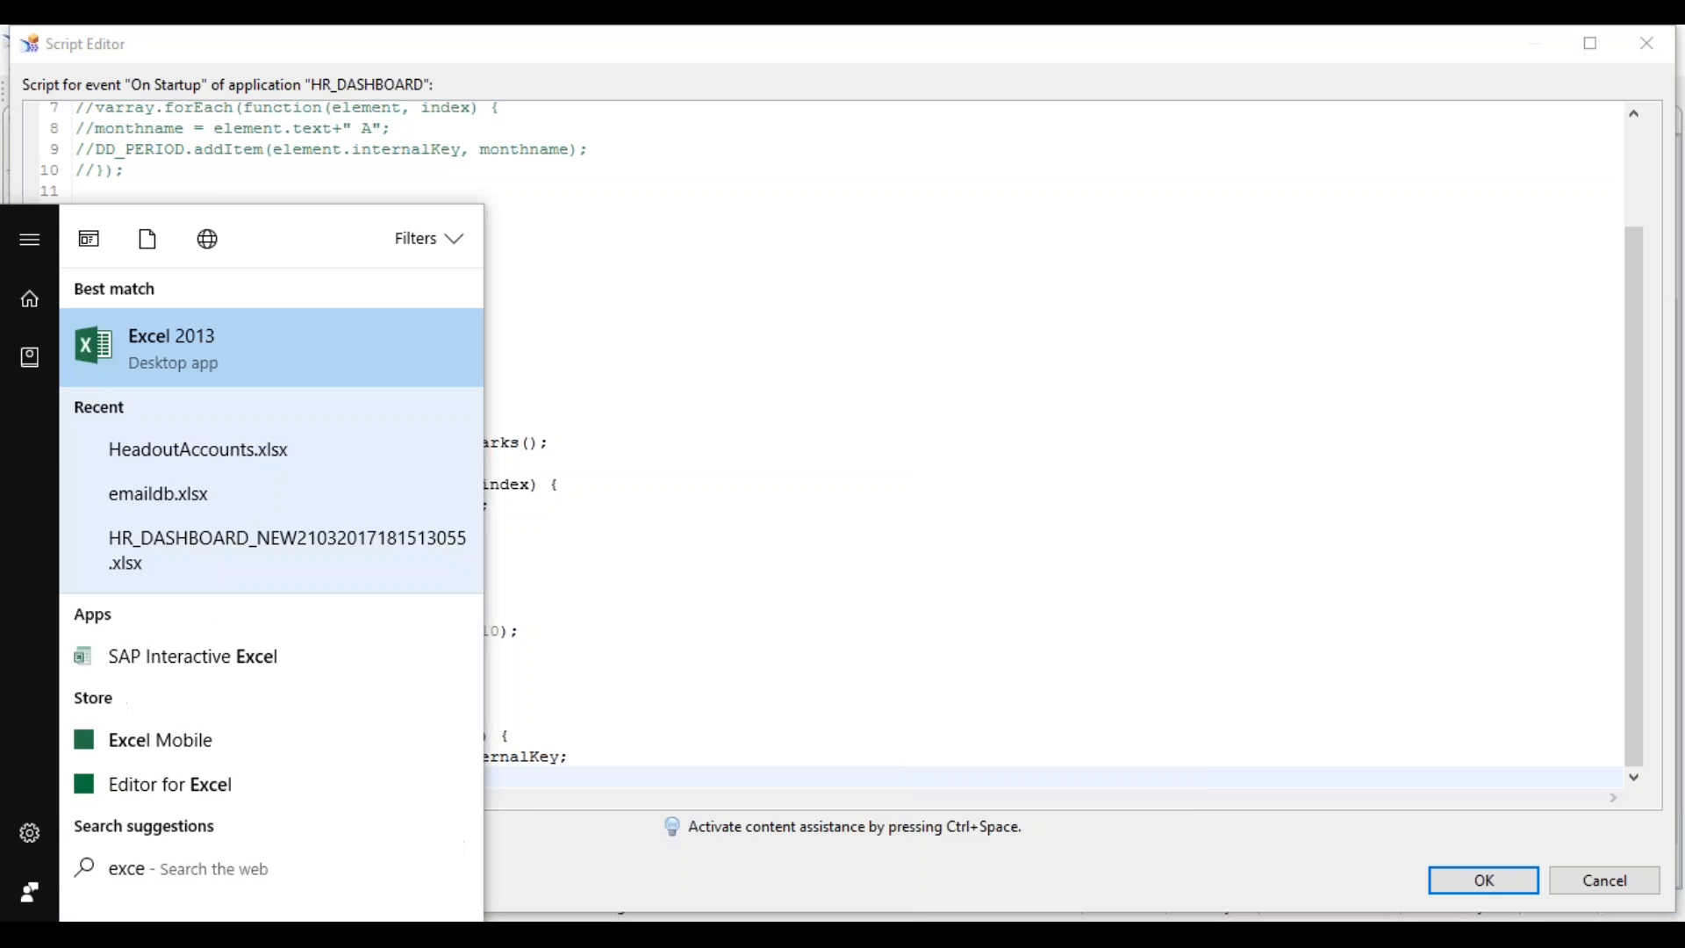
key("Return")
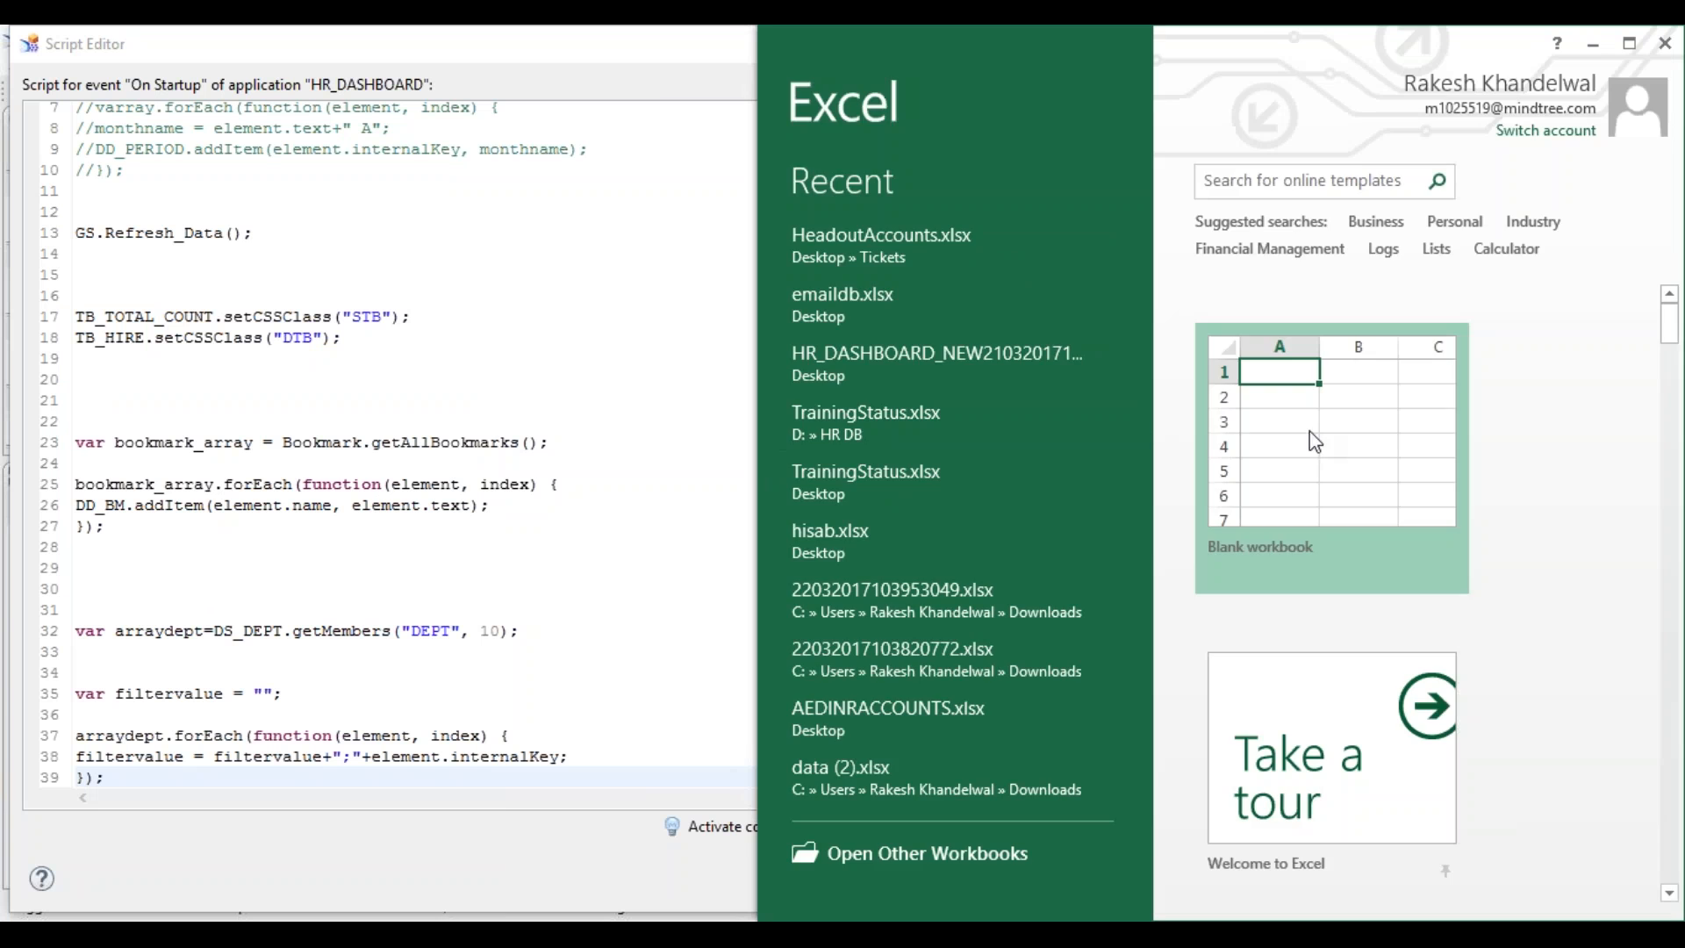
left_click(1313, 441)
- Enter dept1, dept2, dept3 and dept4 in cells C9:C12
left_click(974, 493)
type("dept1")
key("Return")
type("dept2")
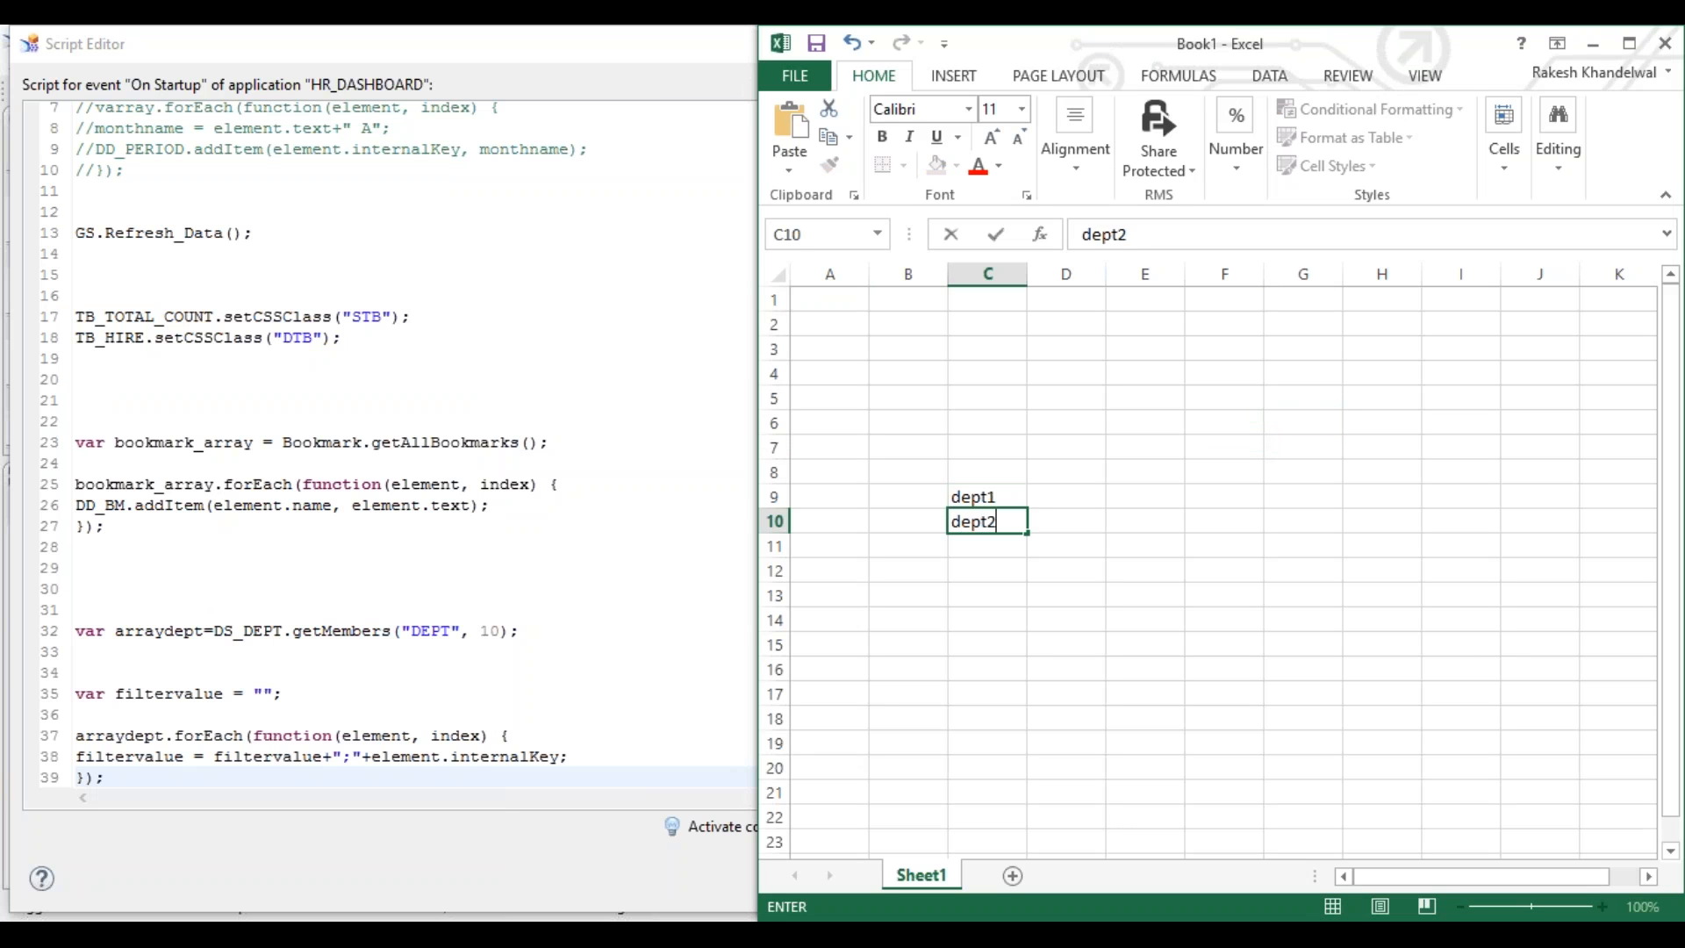
key("Return")
type("dept3")
key("Return")
type("dept3")
key("Return")
key("BackSpace")
key("Up")
key("F2")
key("BackSpace")
type("4")
key("Return")
- Enter IT, Finance, HR and Admin in cells D9:D12
key("Up")
key("Up")
key("Up")
key("Up")
key("Right")
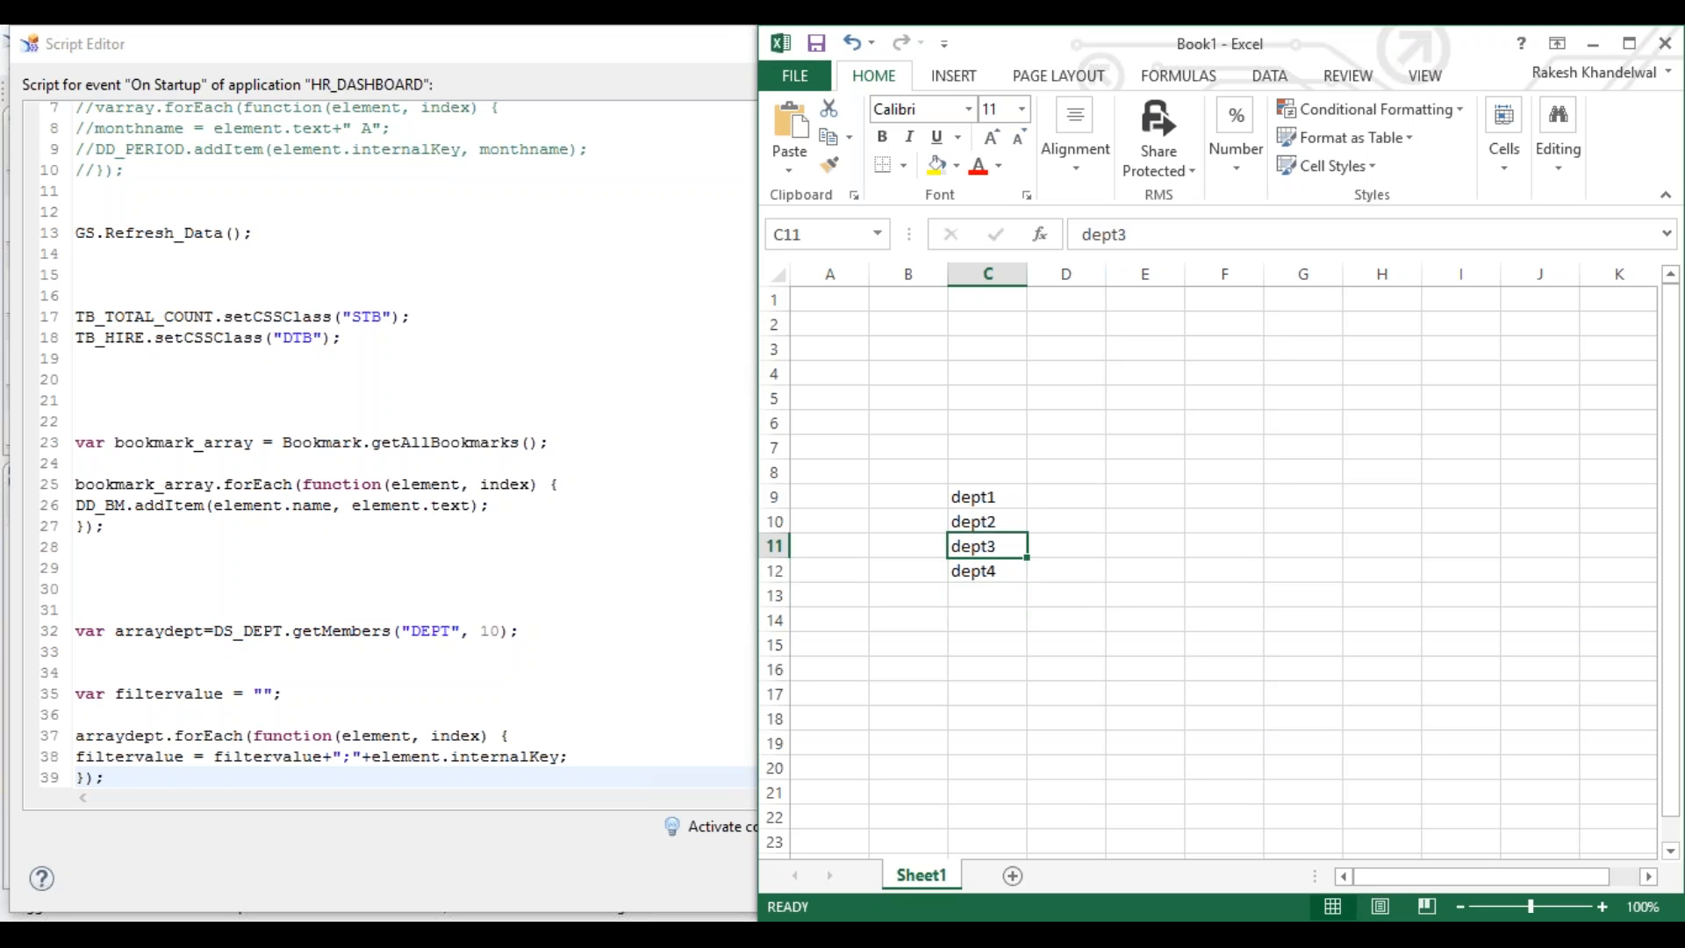
type("IT")
key("Return")
type("Finance")
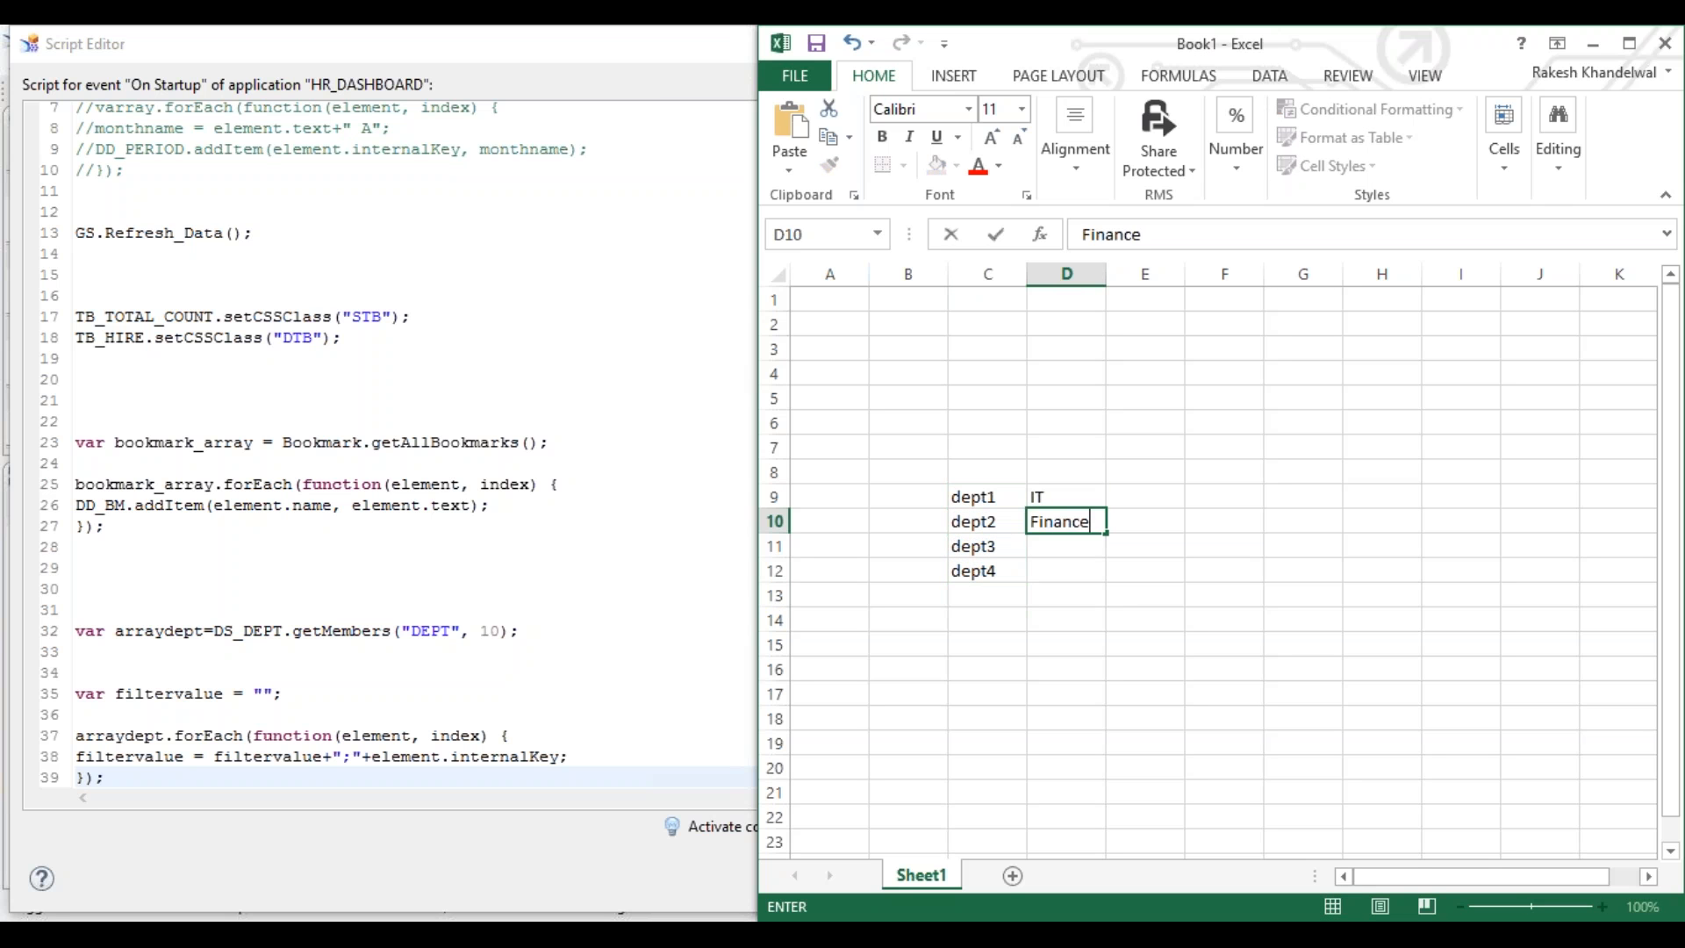
key("Return")
type("HR")
key("Return")
type("Admin")
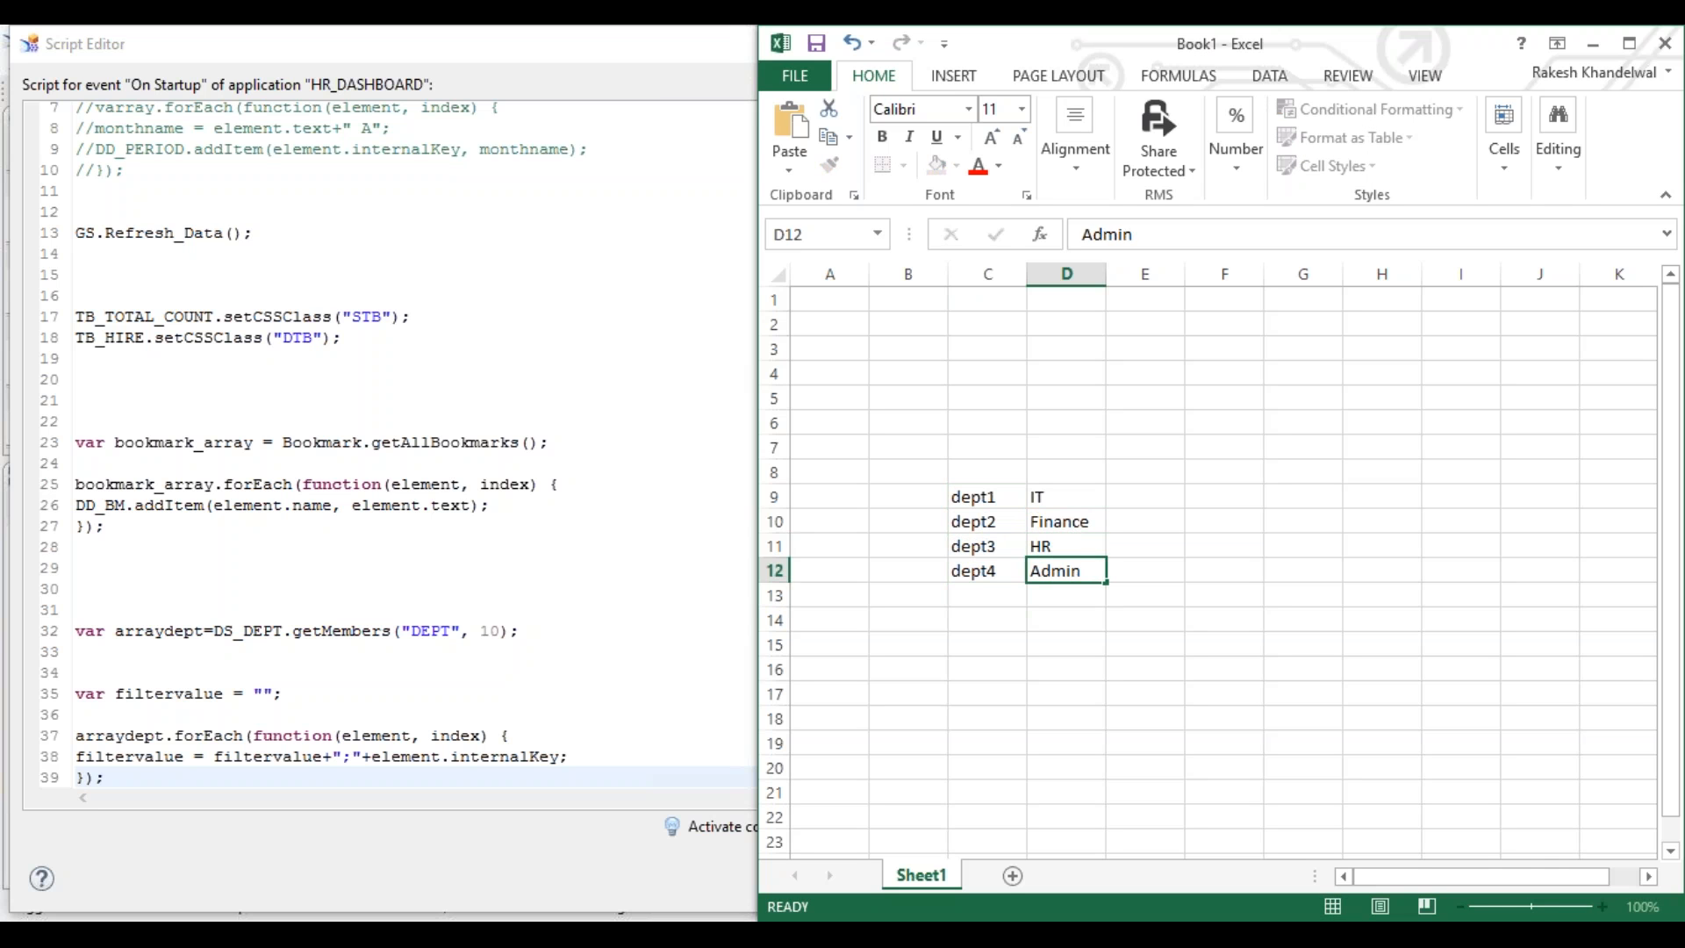
key("Return")
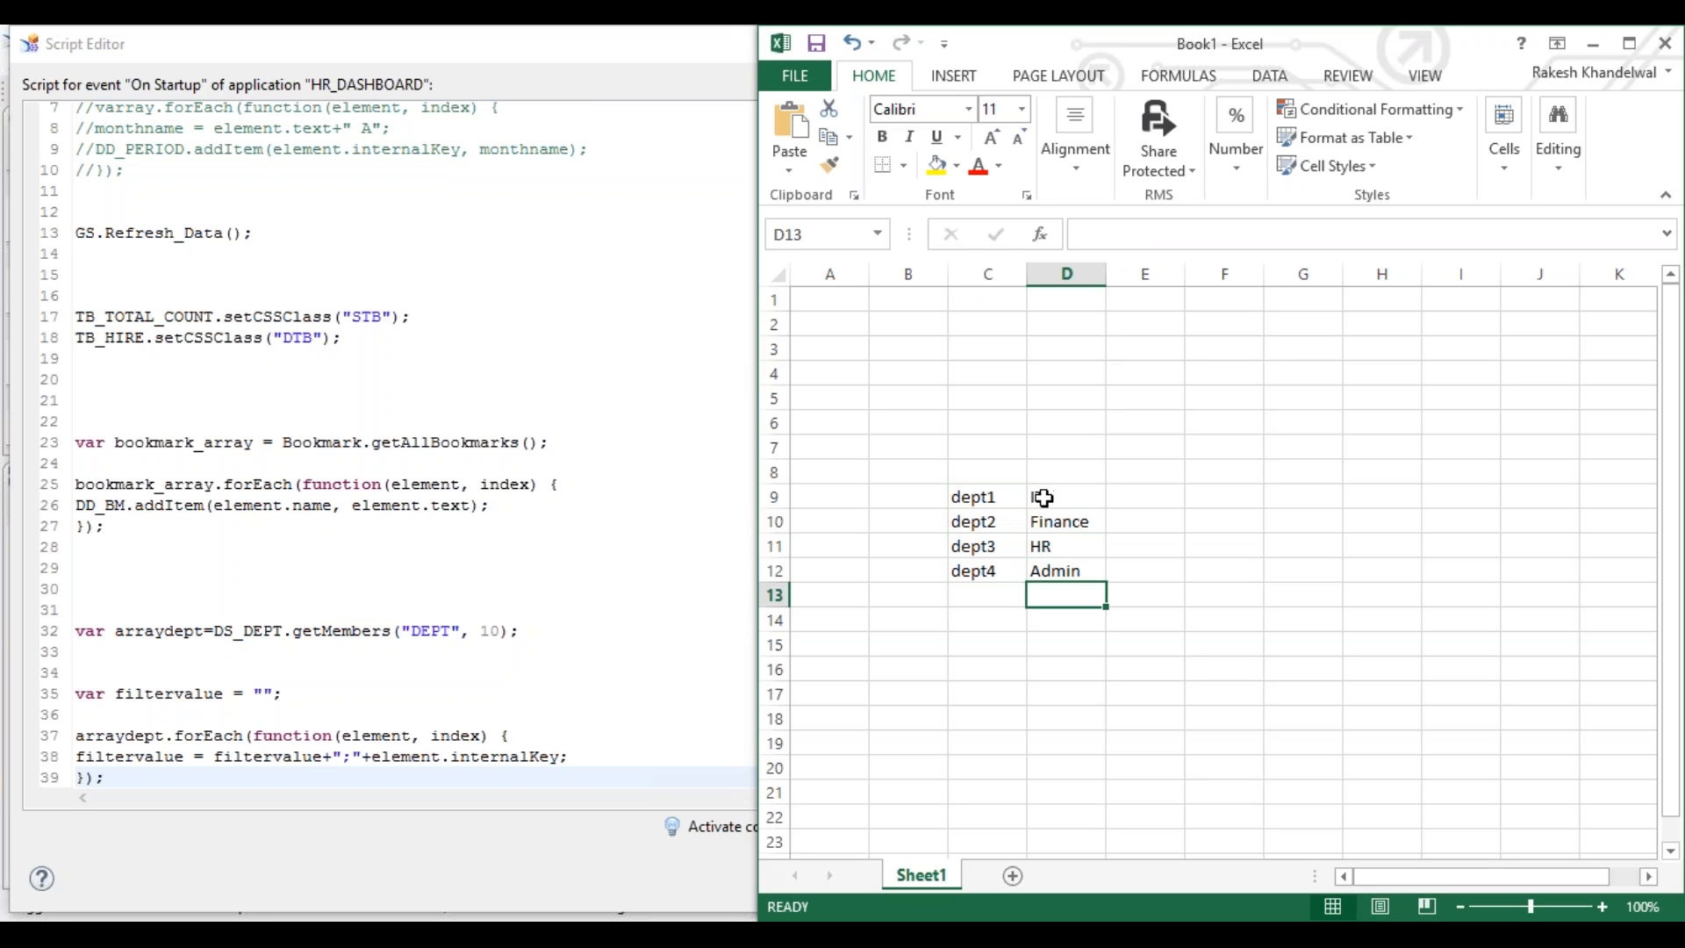
- Enter filtervalue in C14 and dept1; in D14
left_click_drag(1096, 493, 1072, 568)
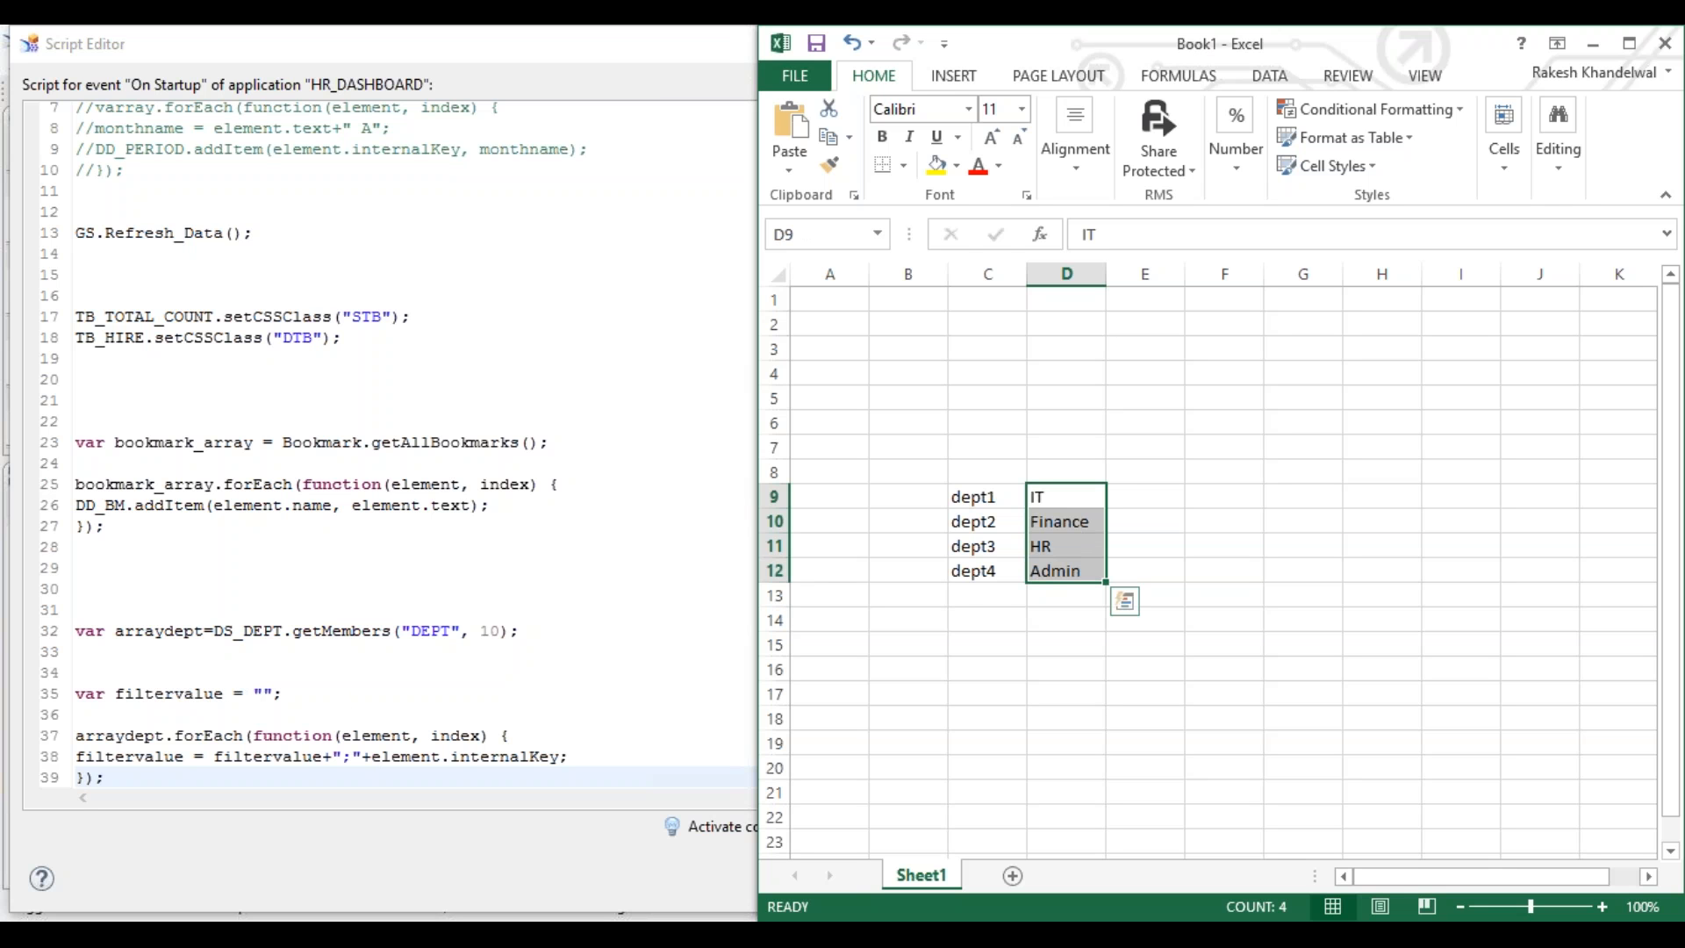
left_click(985, 619)
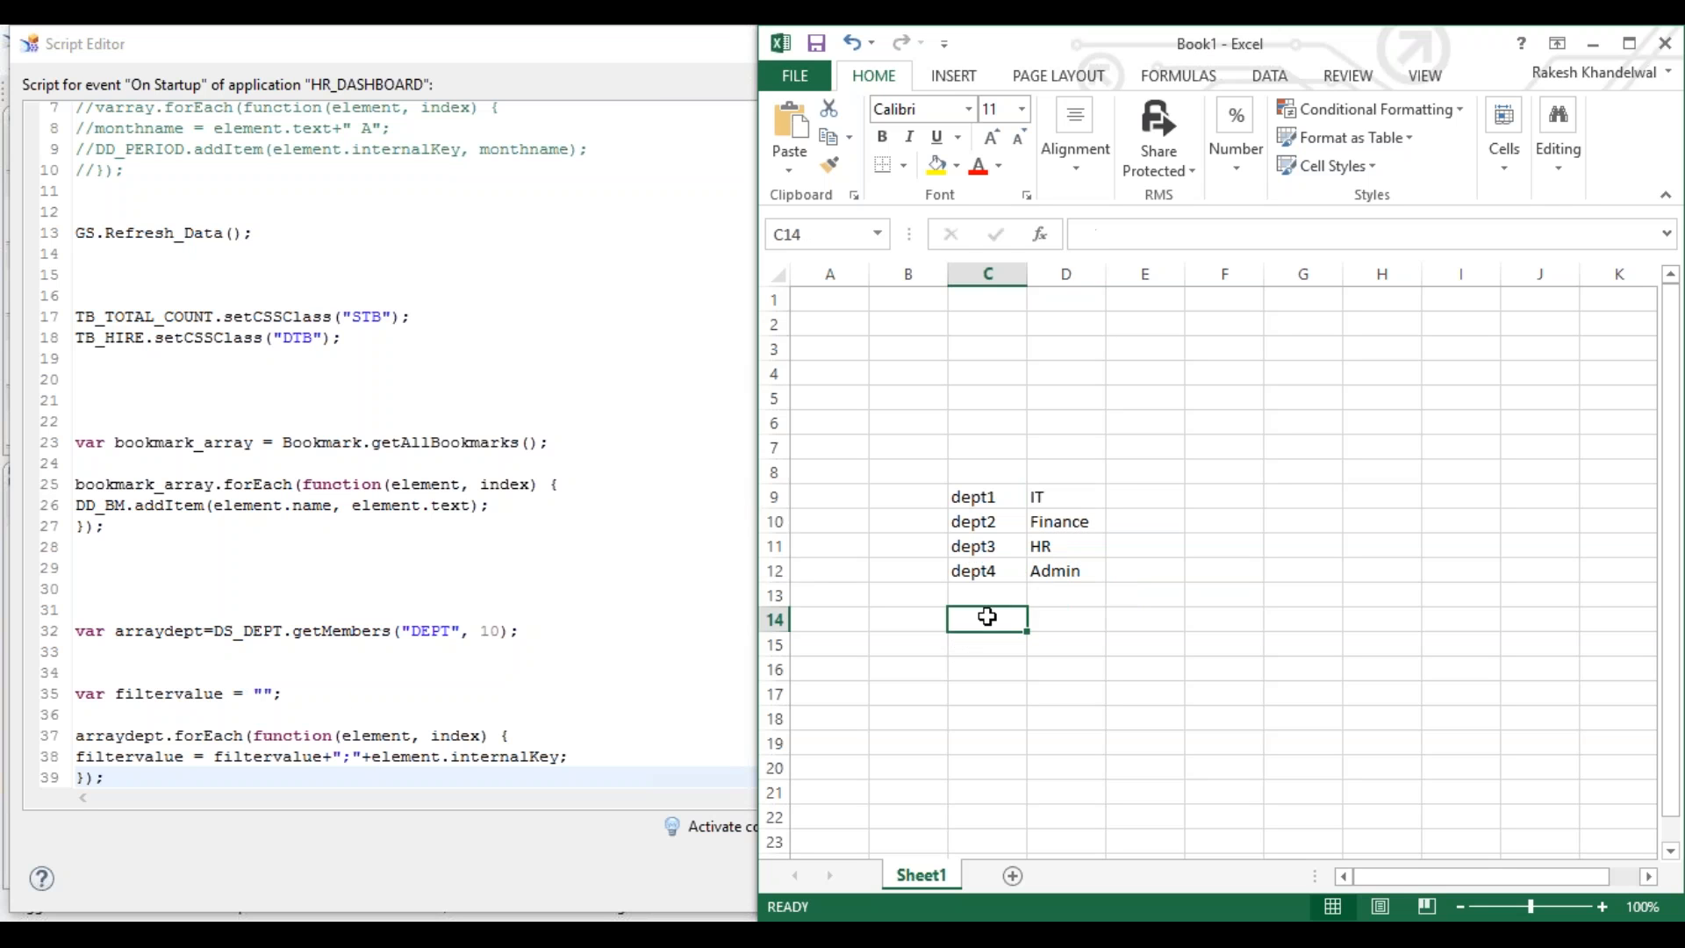
left_click_drag(1071, 489, 902, 493)
double_click(1004, 497)
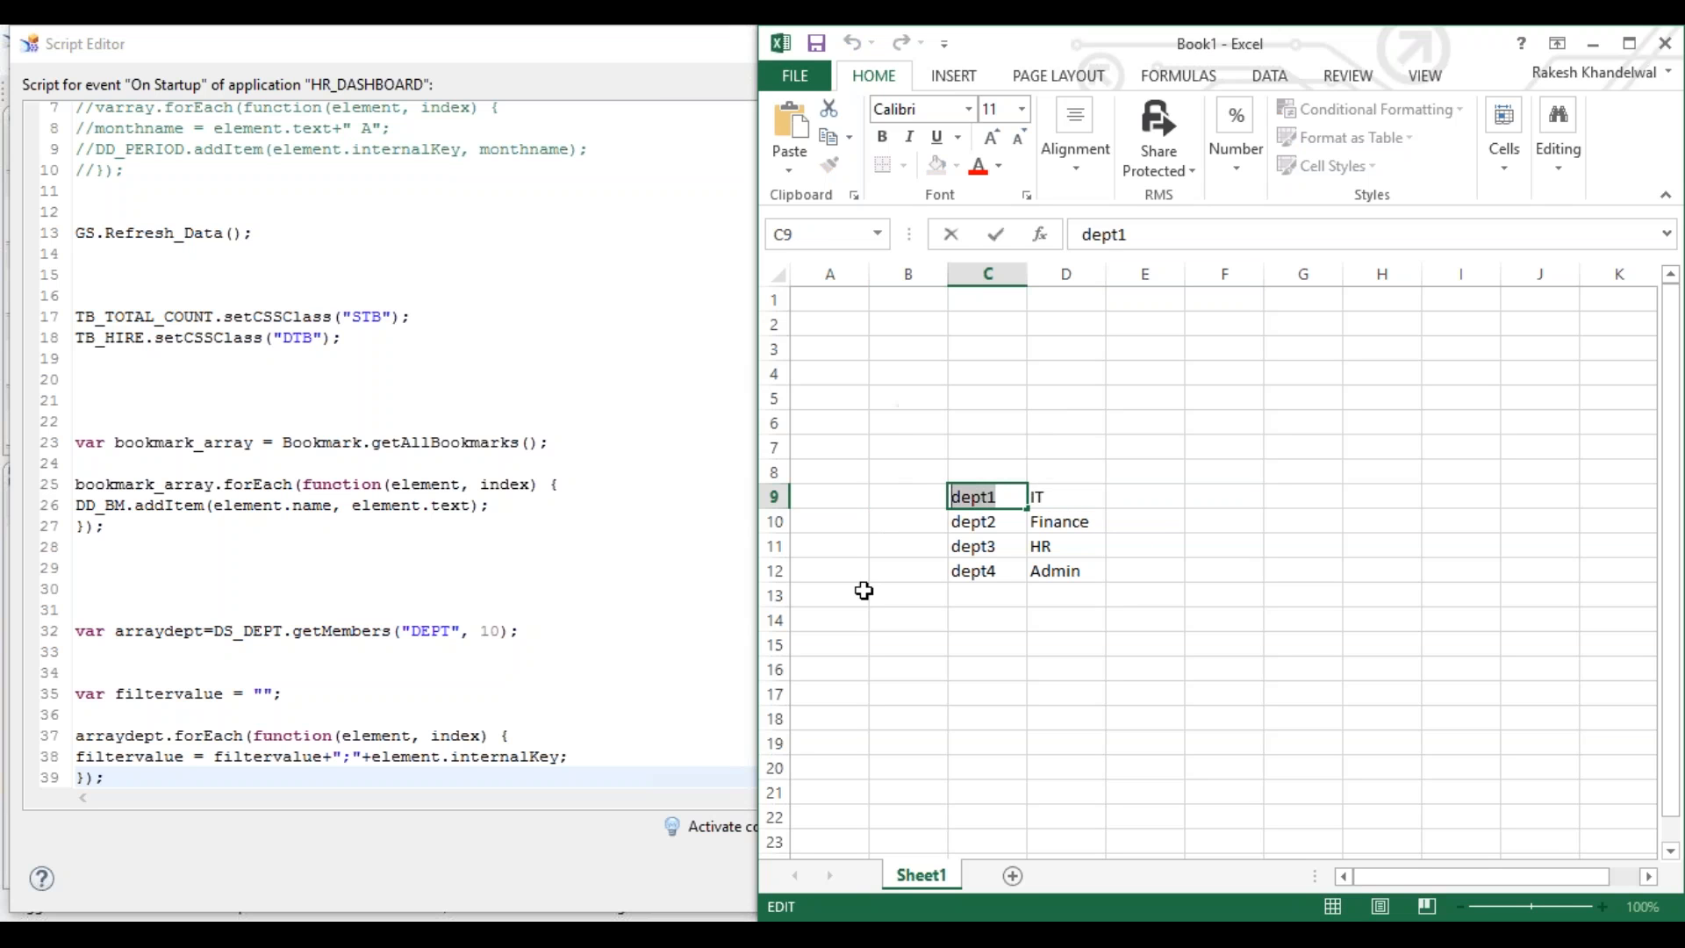
left_click(974, 623)
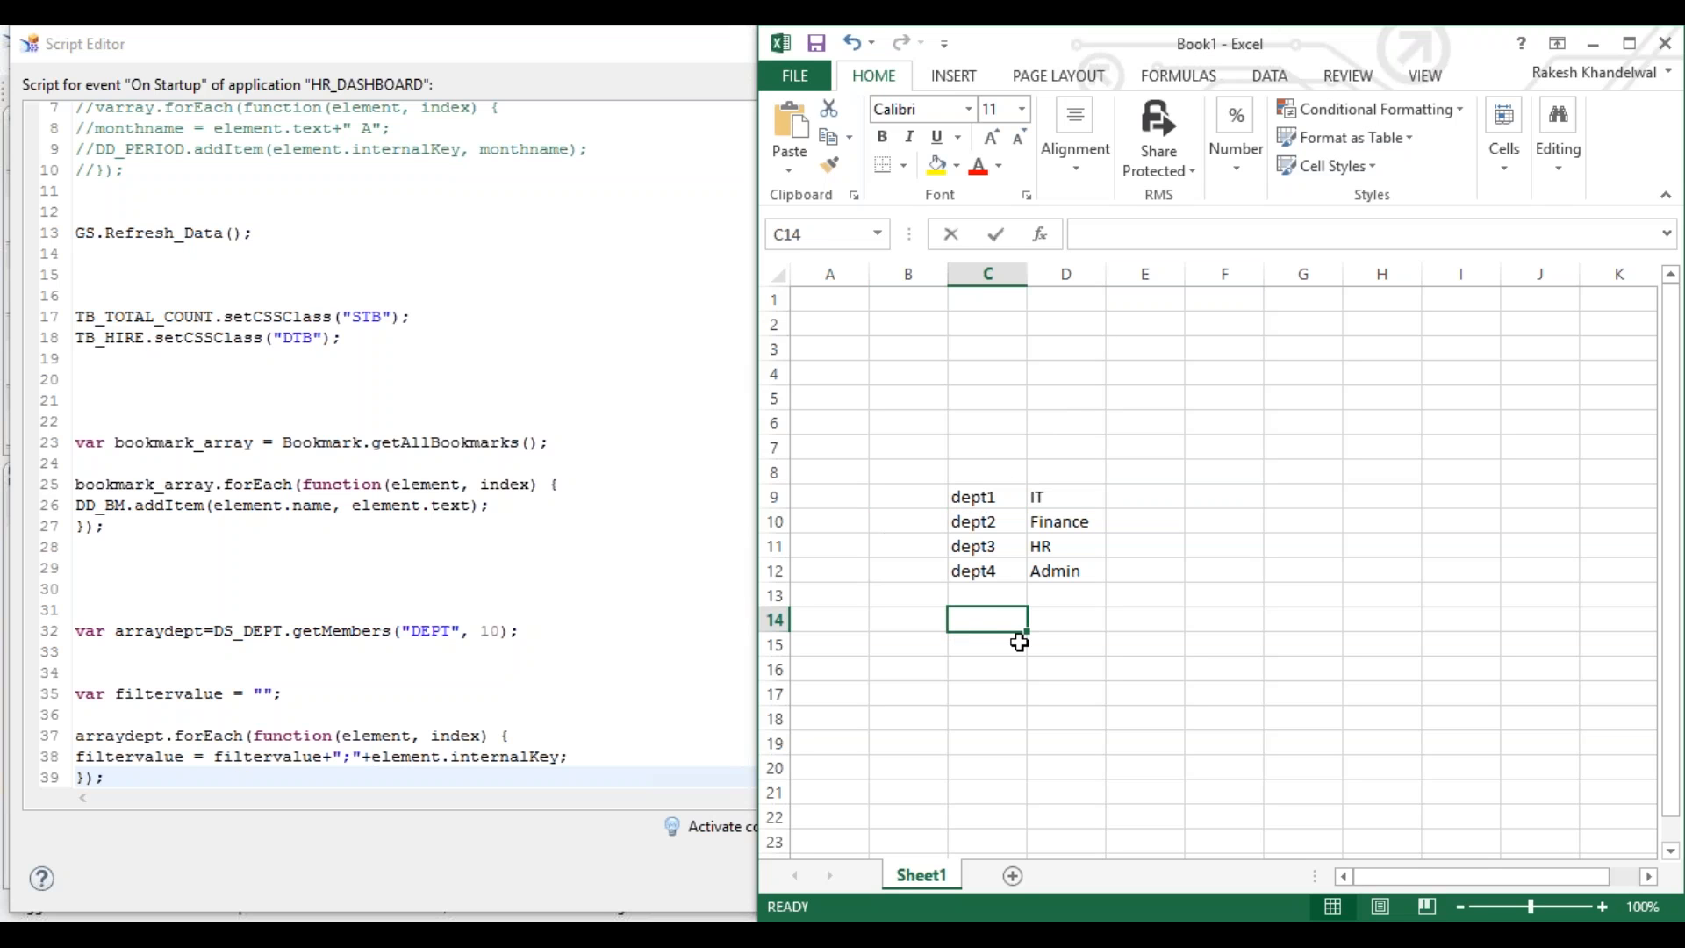
type("filtervalue")
key("Tab")
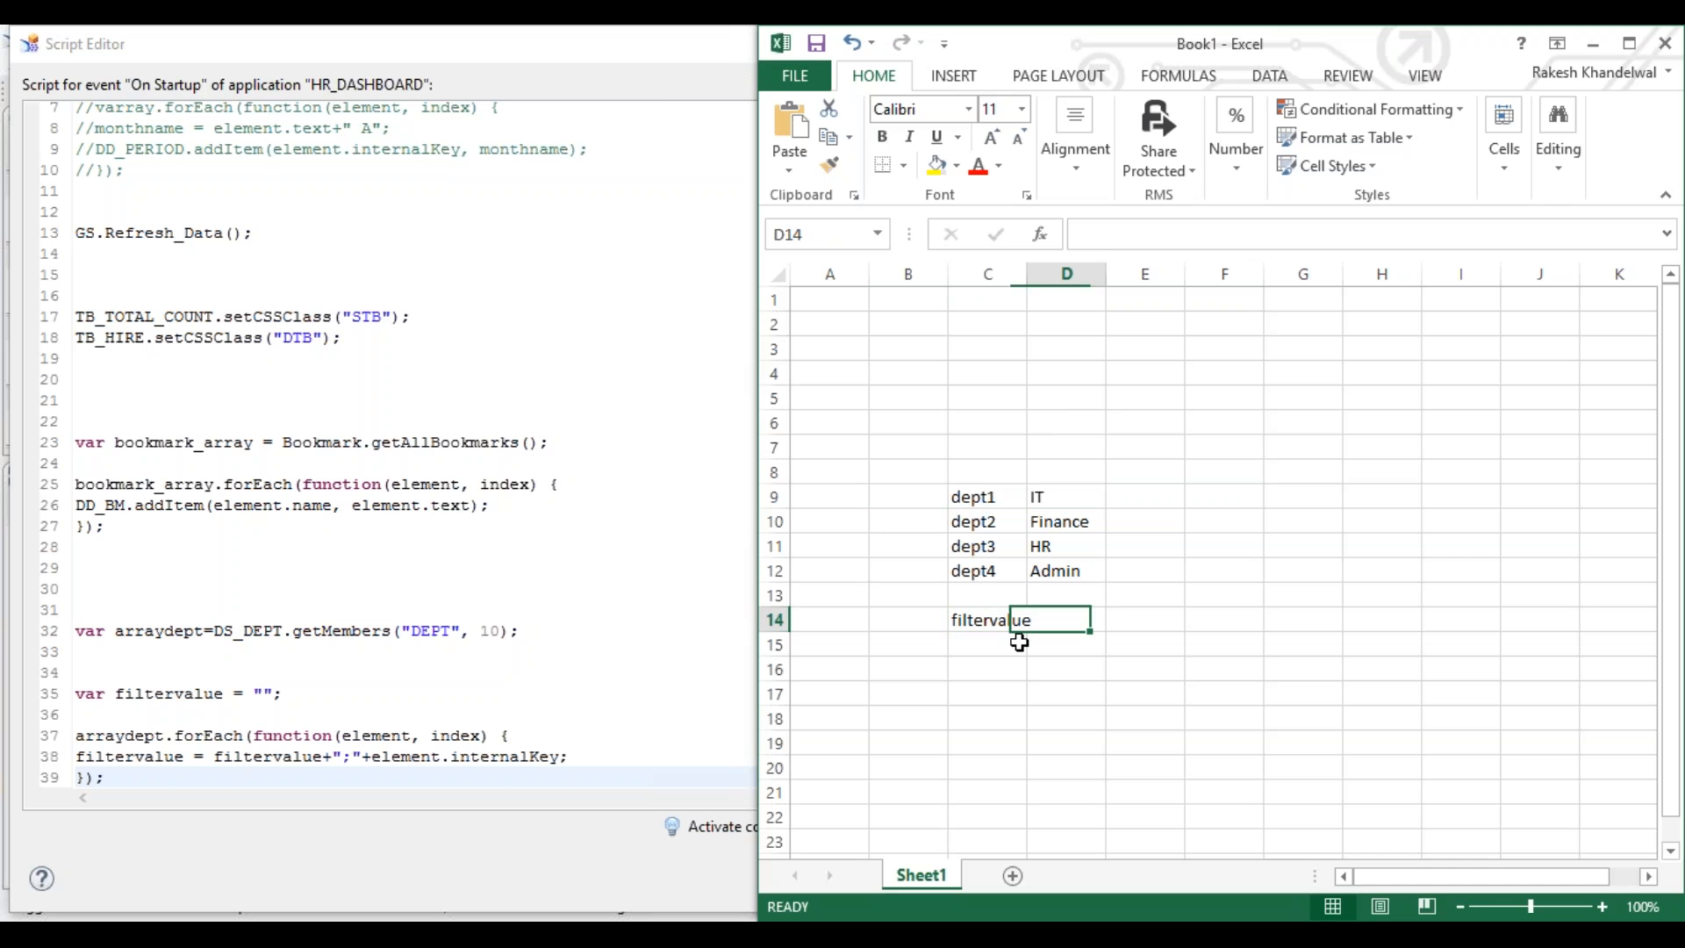
type("dept1;")
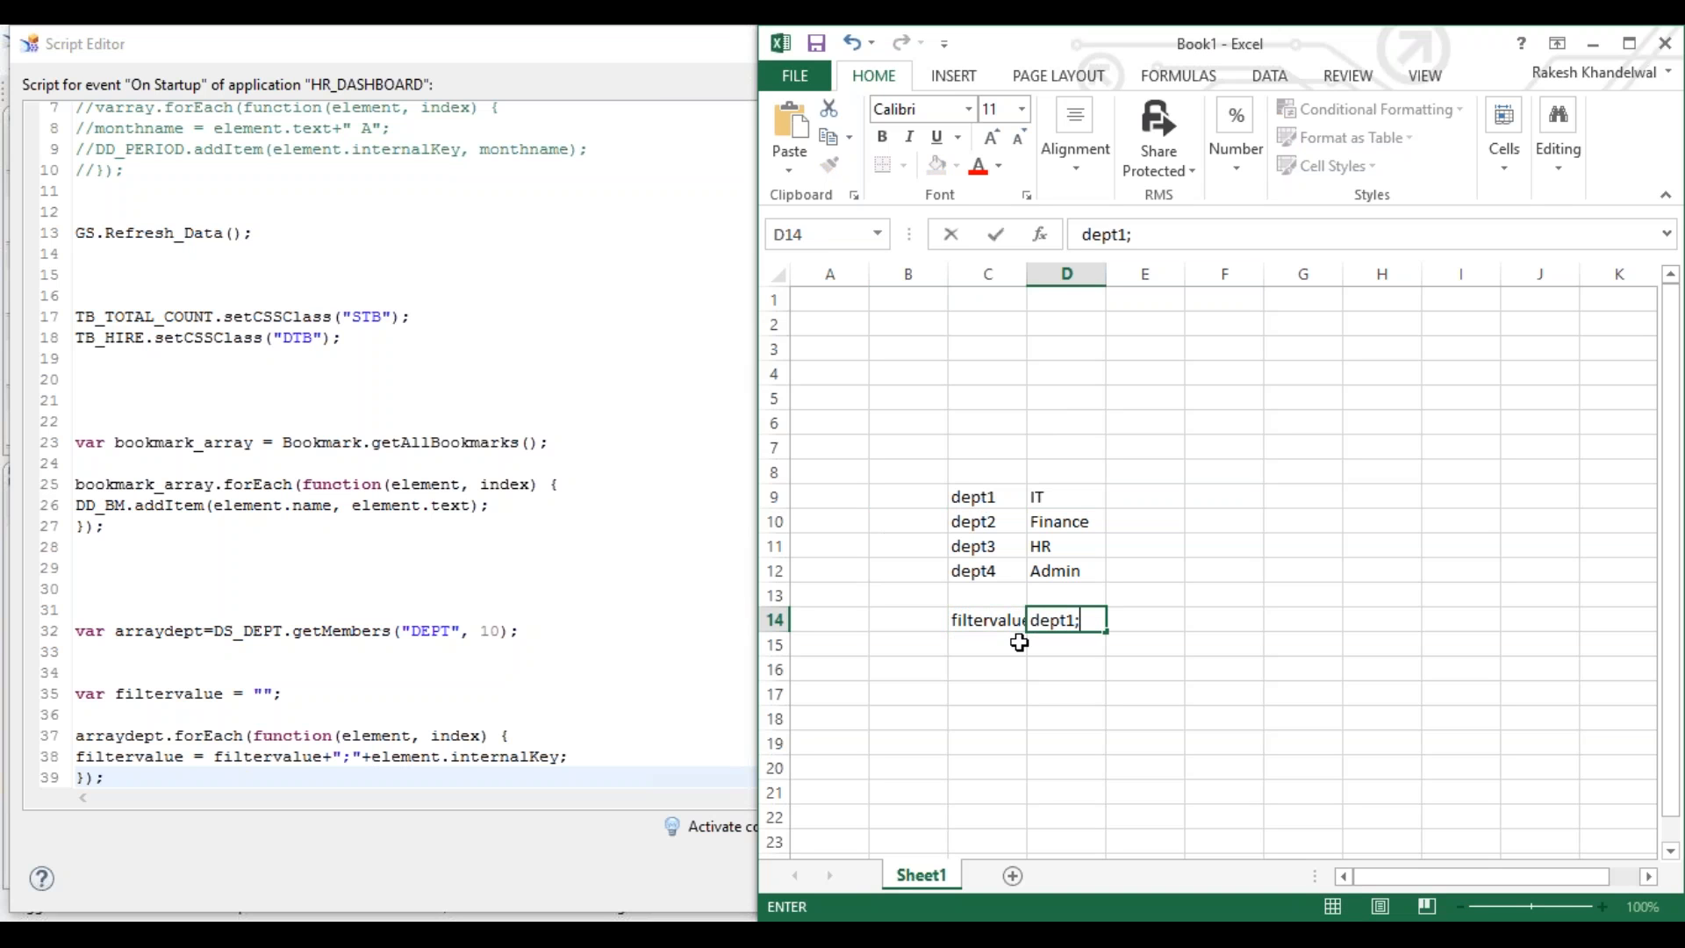
left_click(1019, 643)
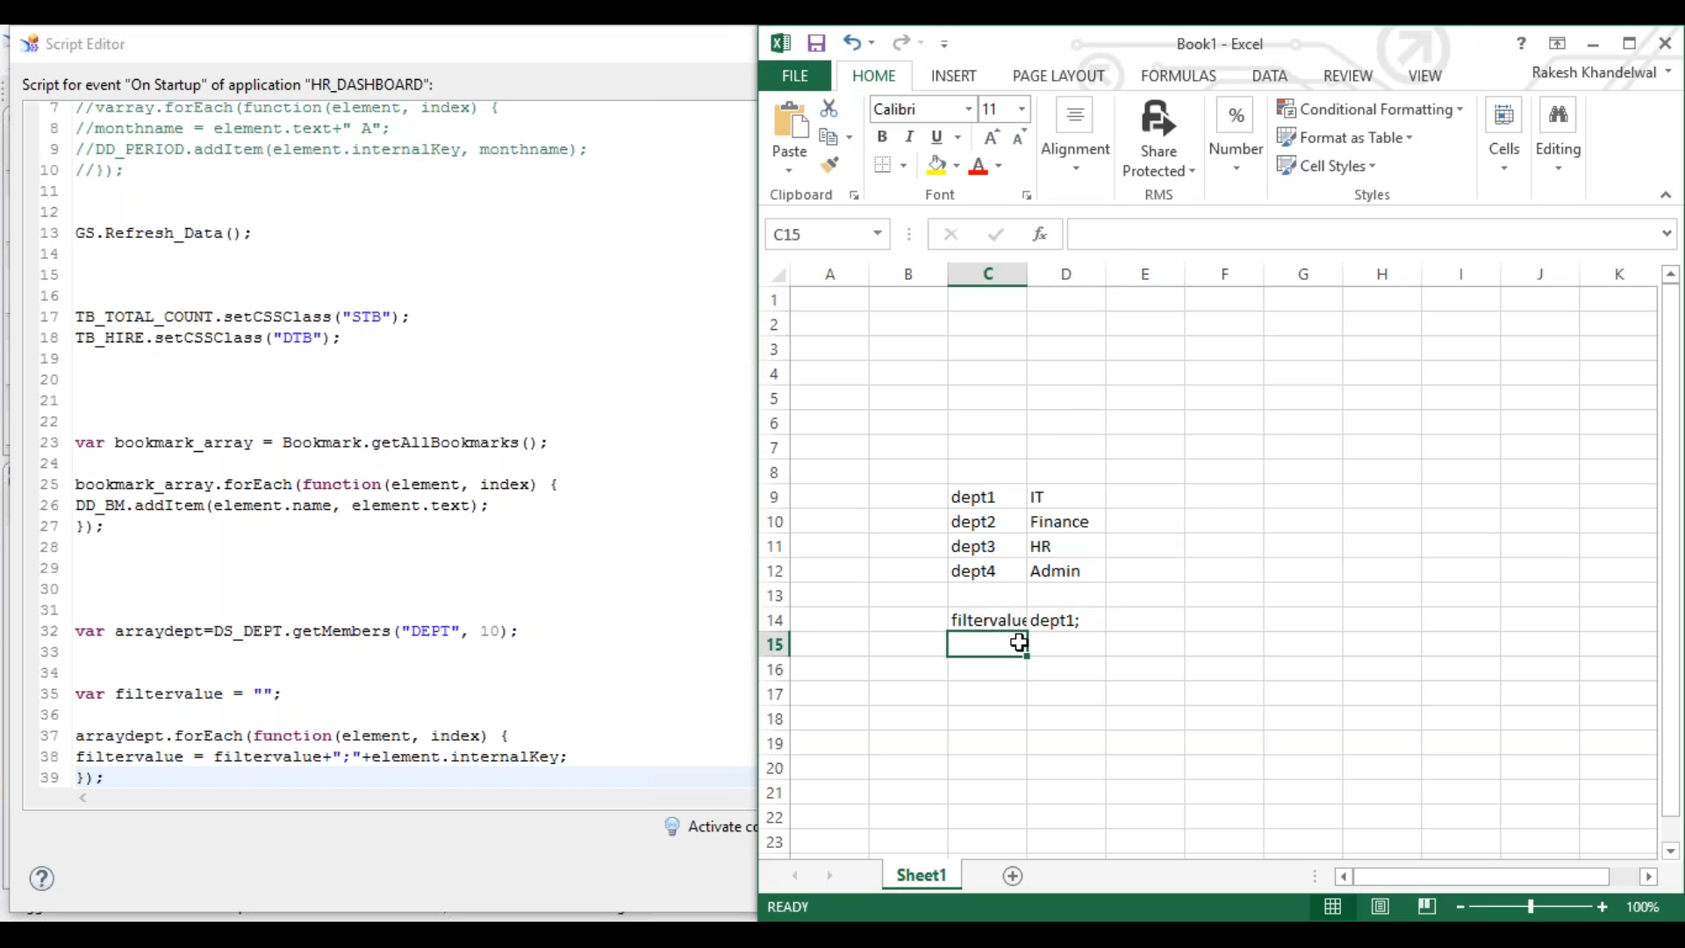
- Enter filtervalue in C15 and dept1;dept2; in D15
type("filtervalue")
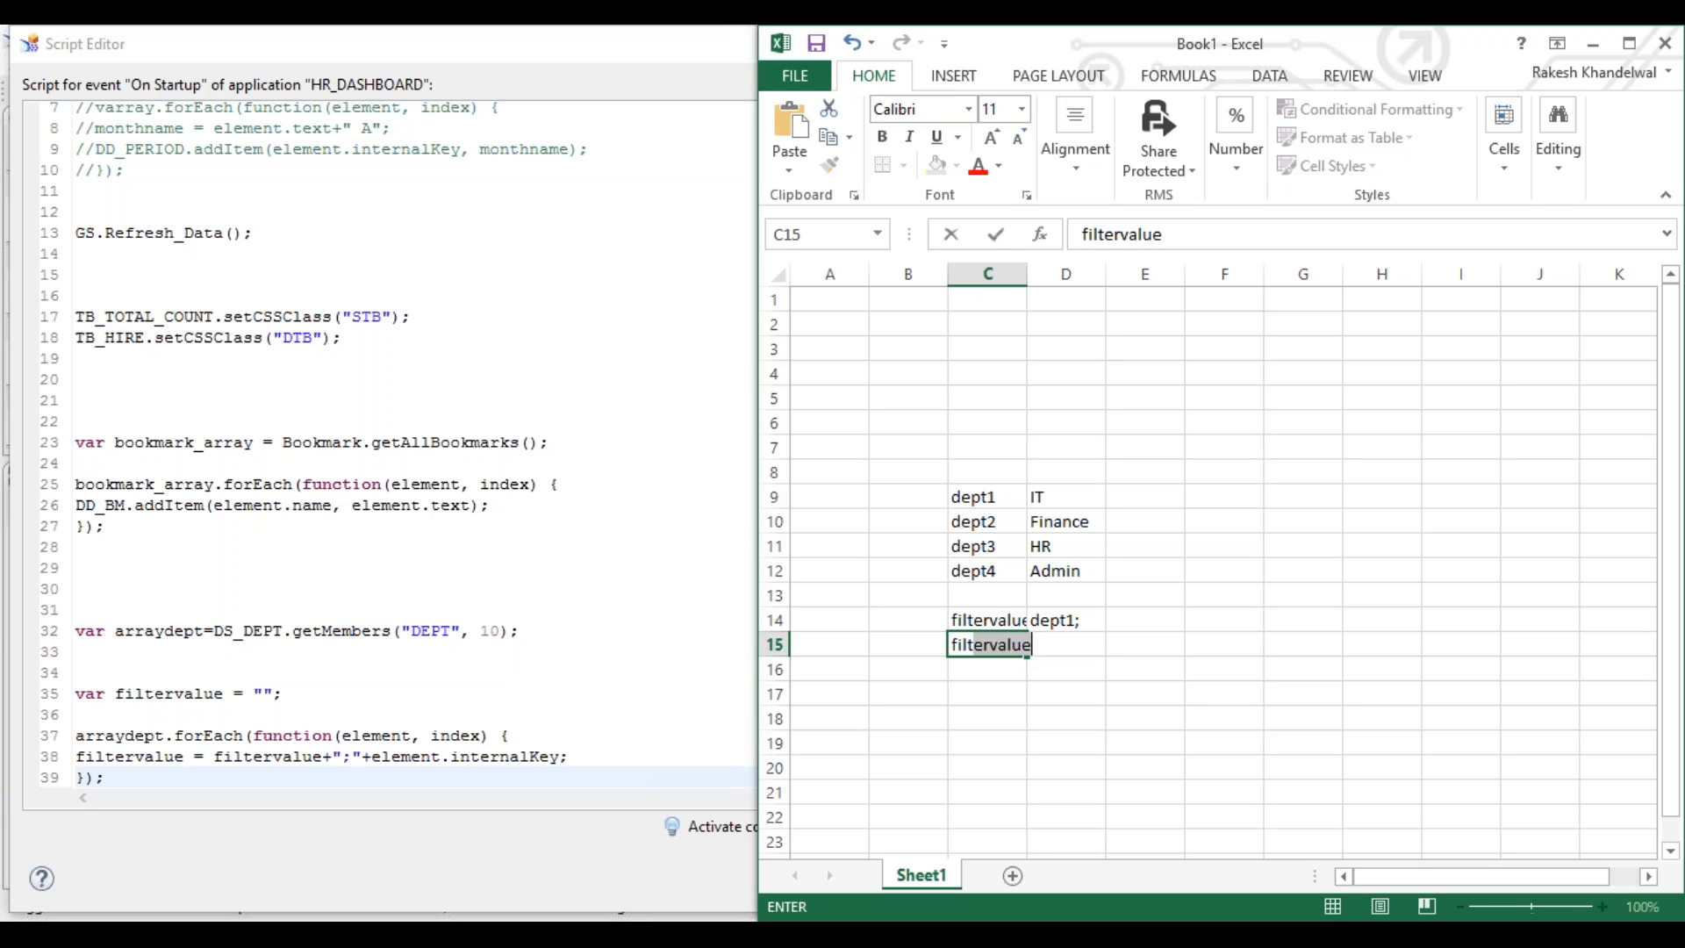
key("Tab")
type("dept")
key("Right")
key("Left")
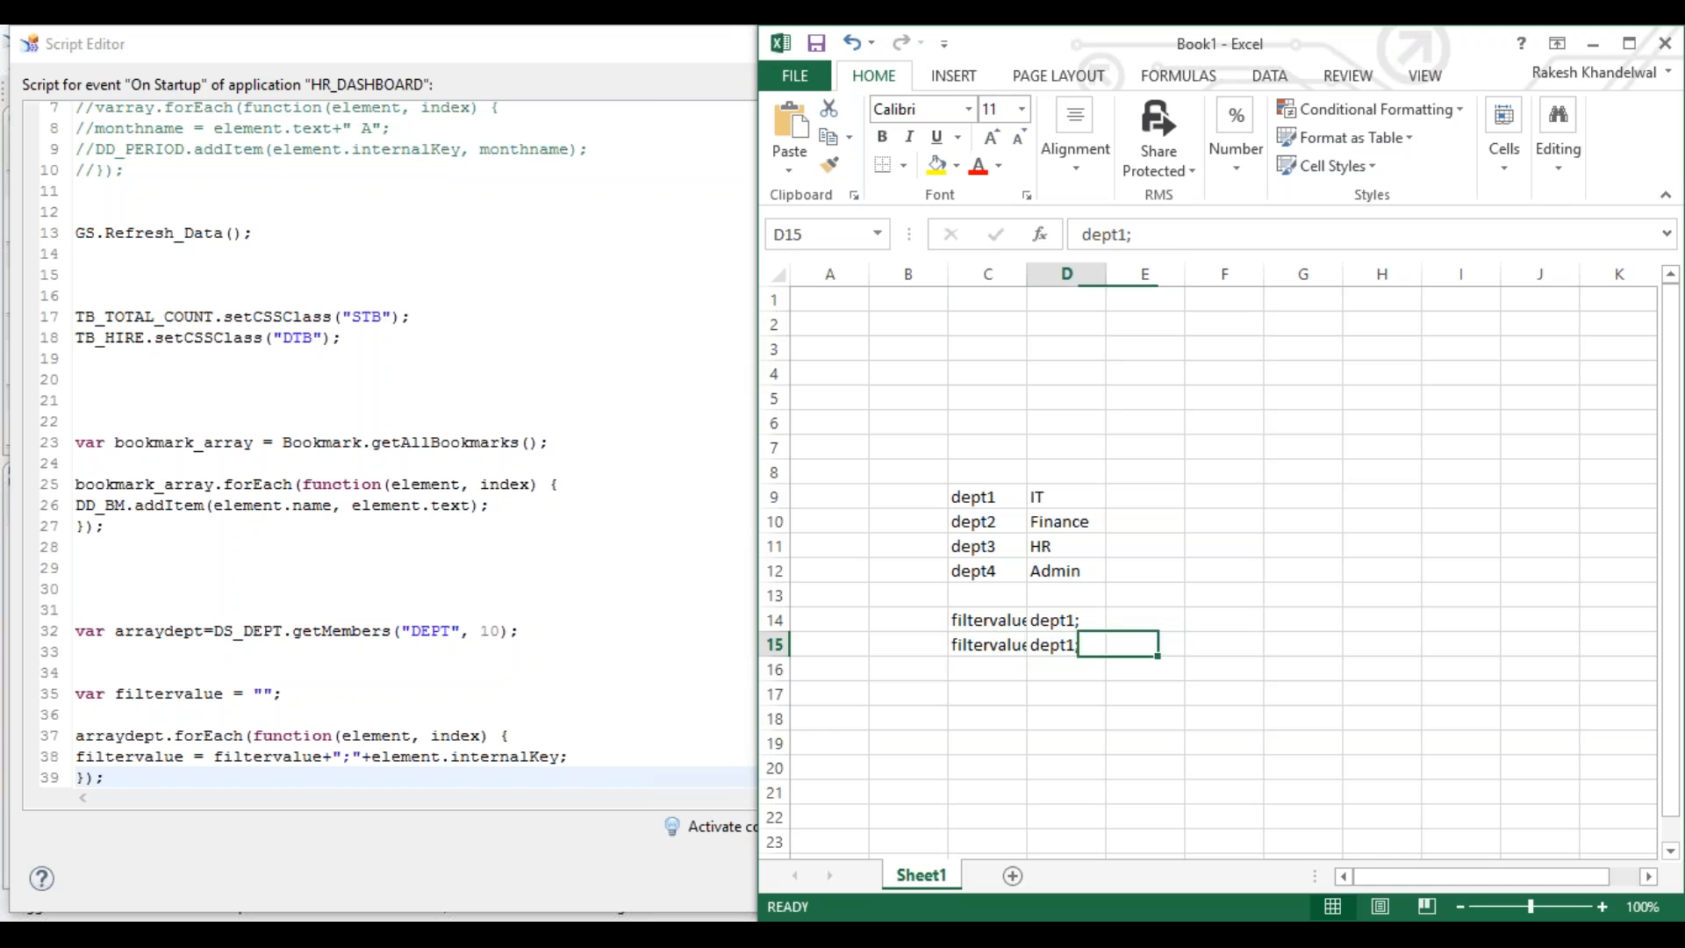
key("F2")
type("c")
type("epa")
key("BackSpace")
type("t")
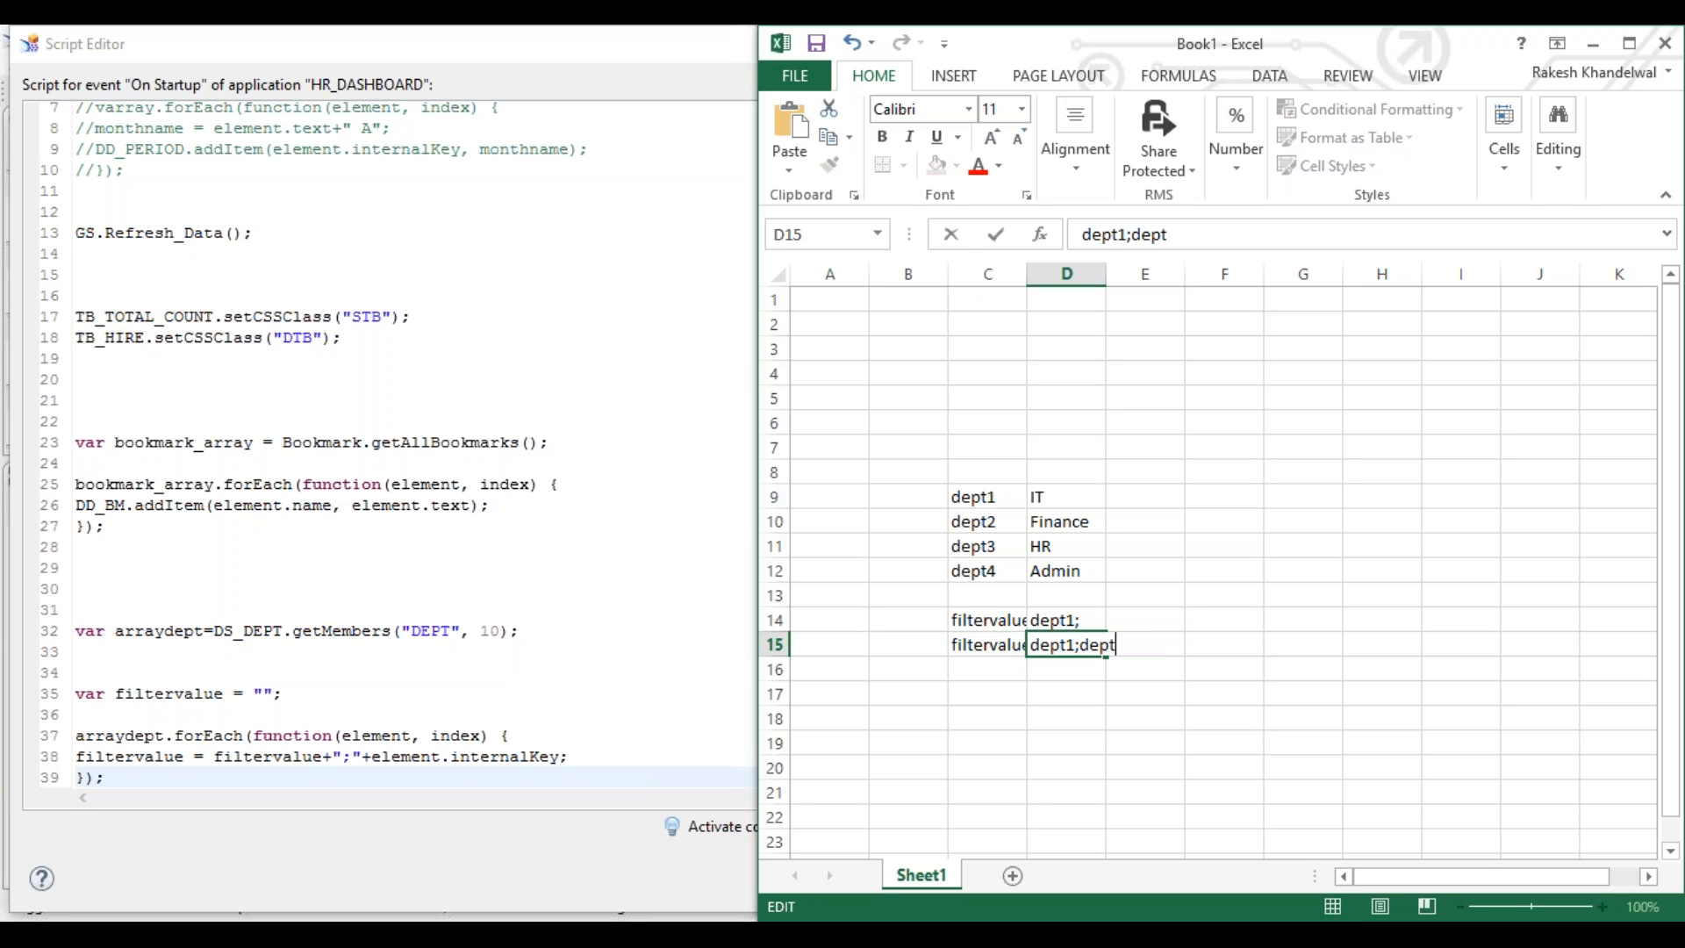
type("2;")
key("Return")
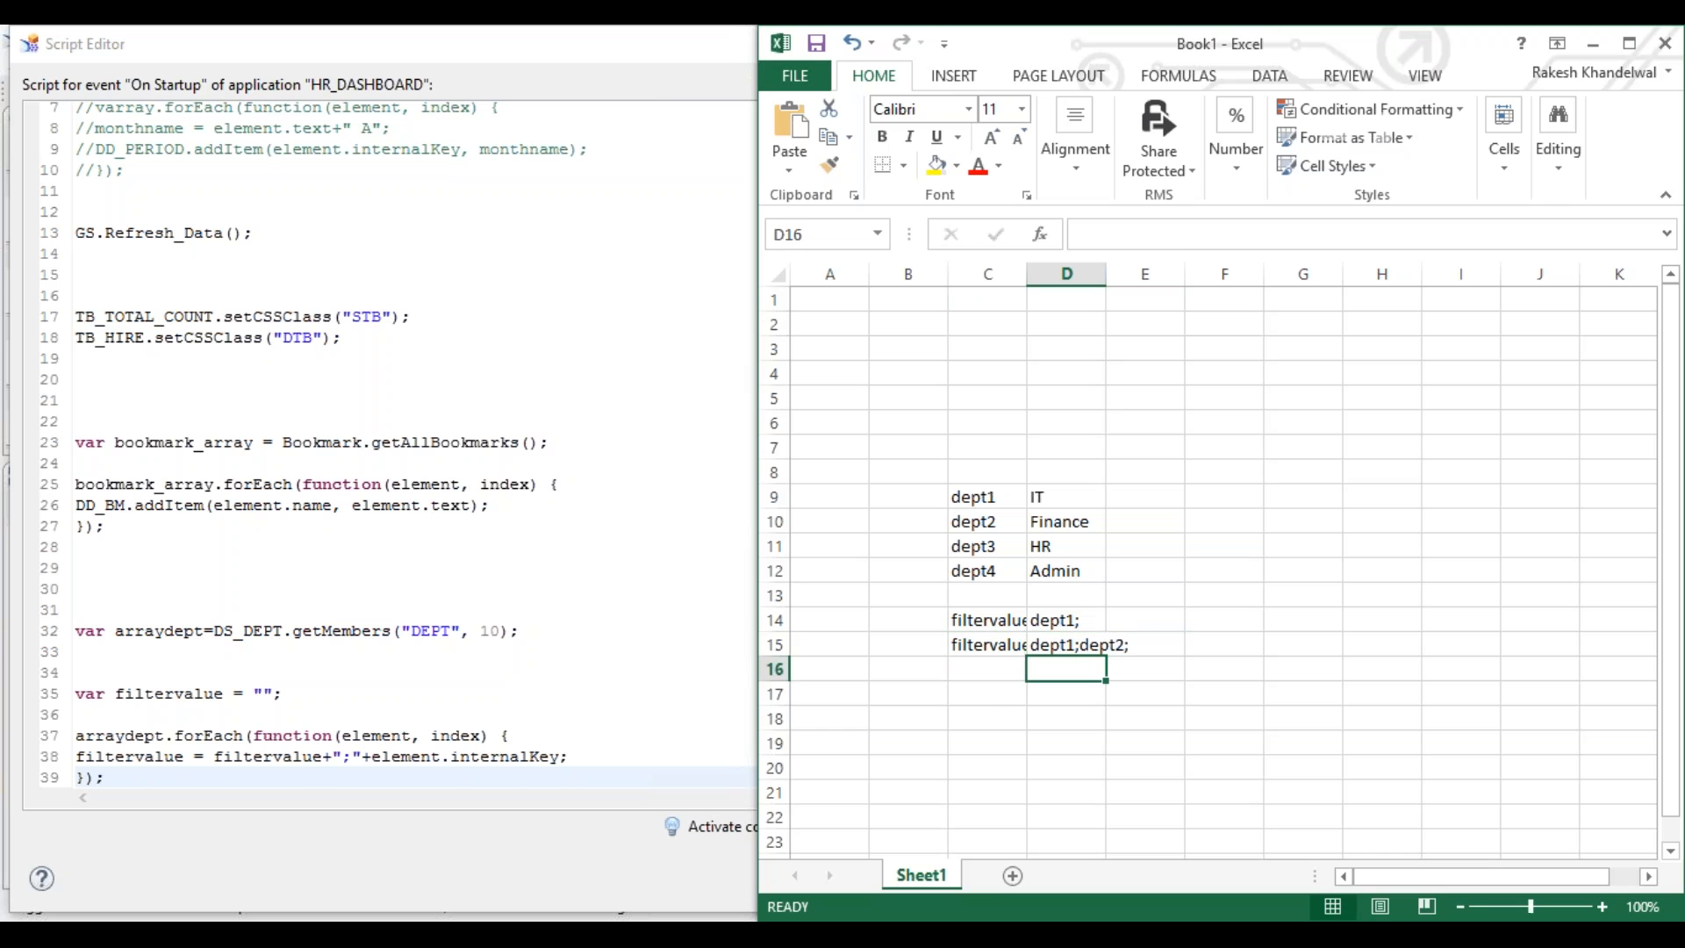
- Check the getMembers statement on line 32 and the concatenation on line 38 in the script
left_click(537, 631)
left_click_drag(537, 631, 79, 631)
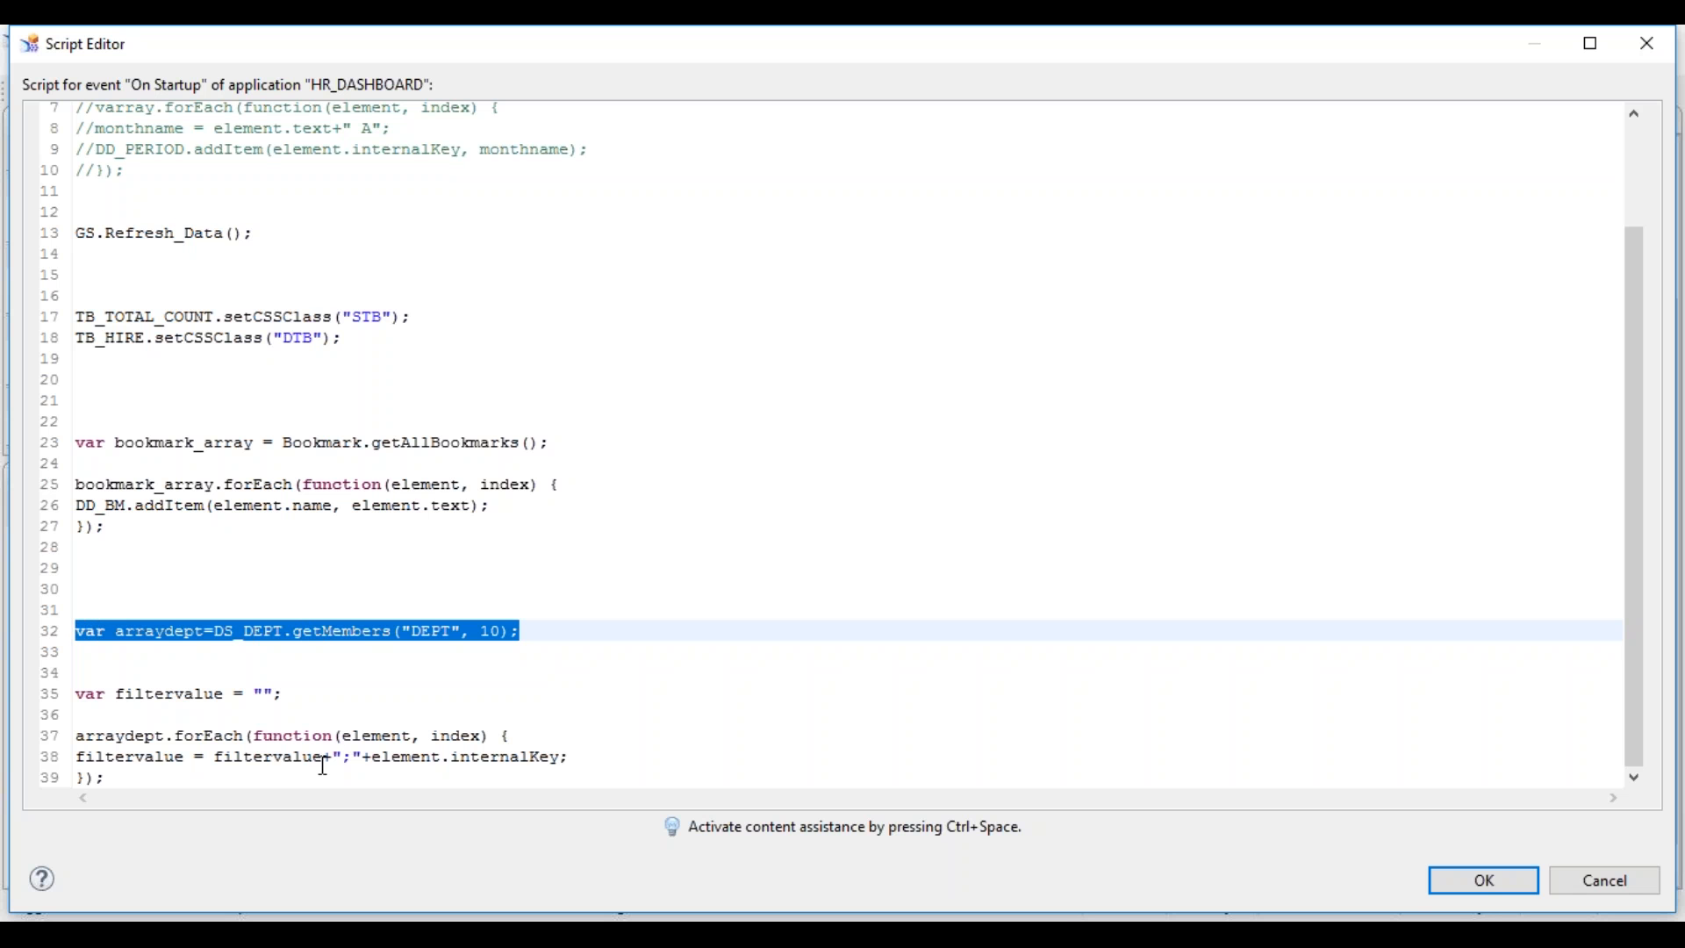
left_click(434, 765)
key("alt+Tab")
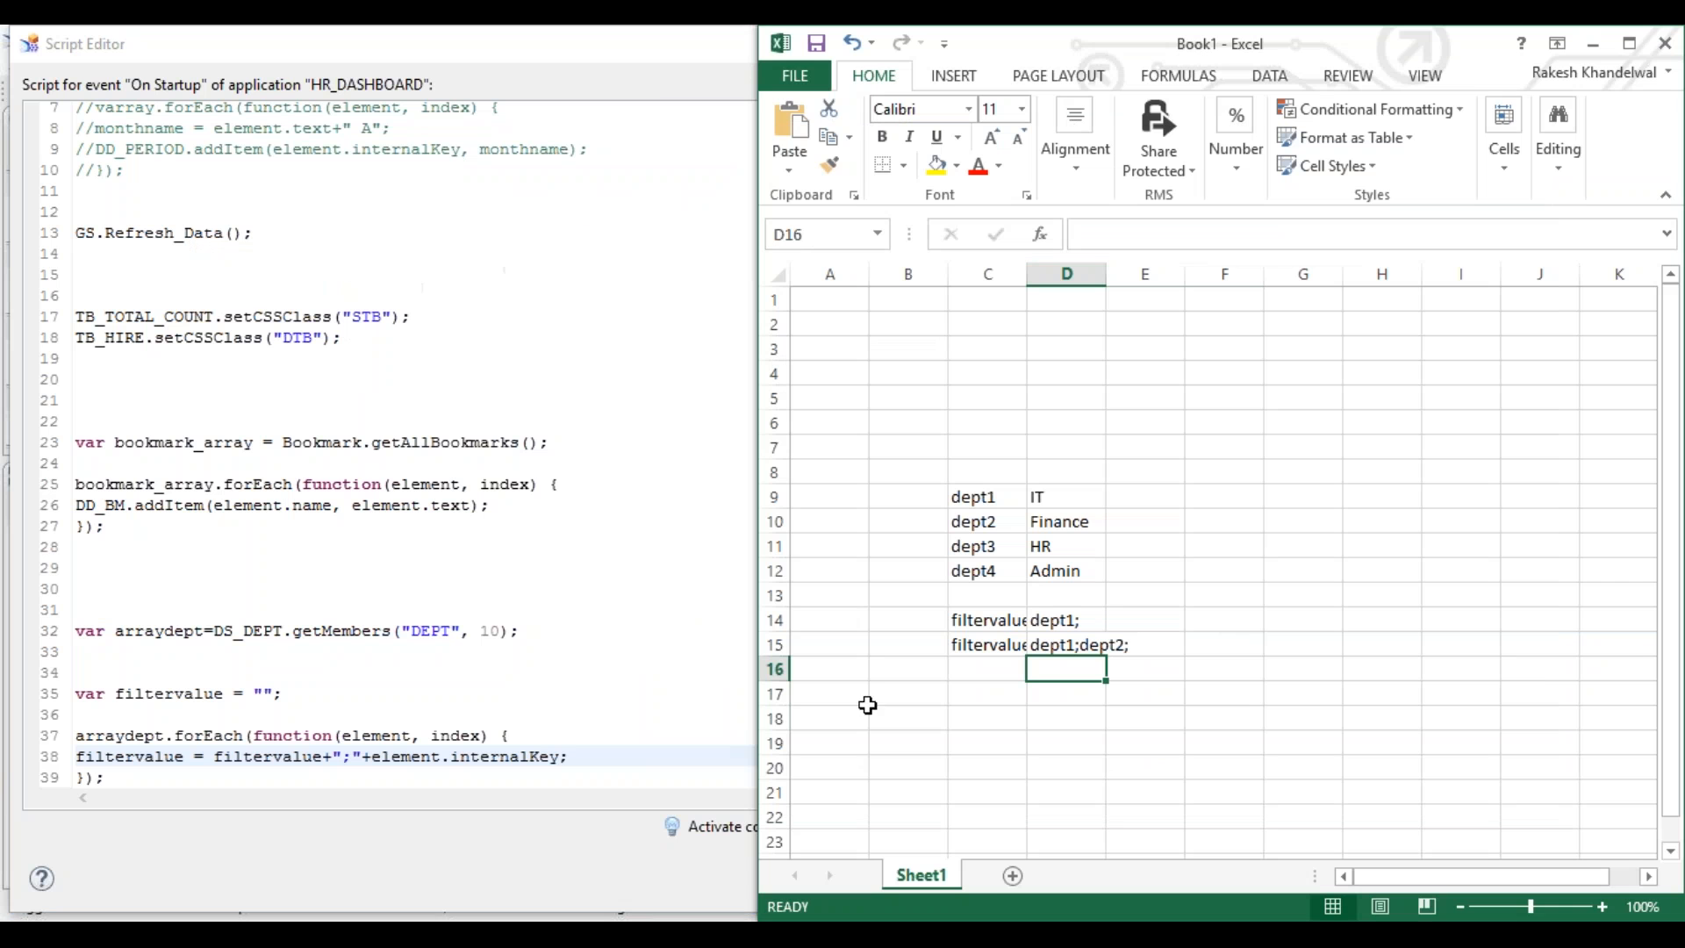
- Enter filtervalue in C16 and build dept1;dept2;dept3;dept4; in D16 from D15's value
left_click(998, 668)
type("filtervalue")
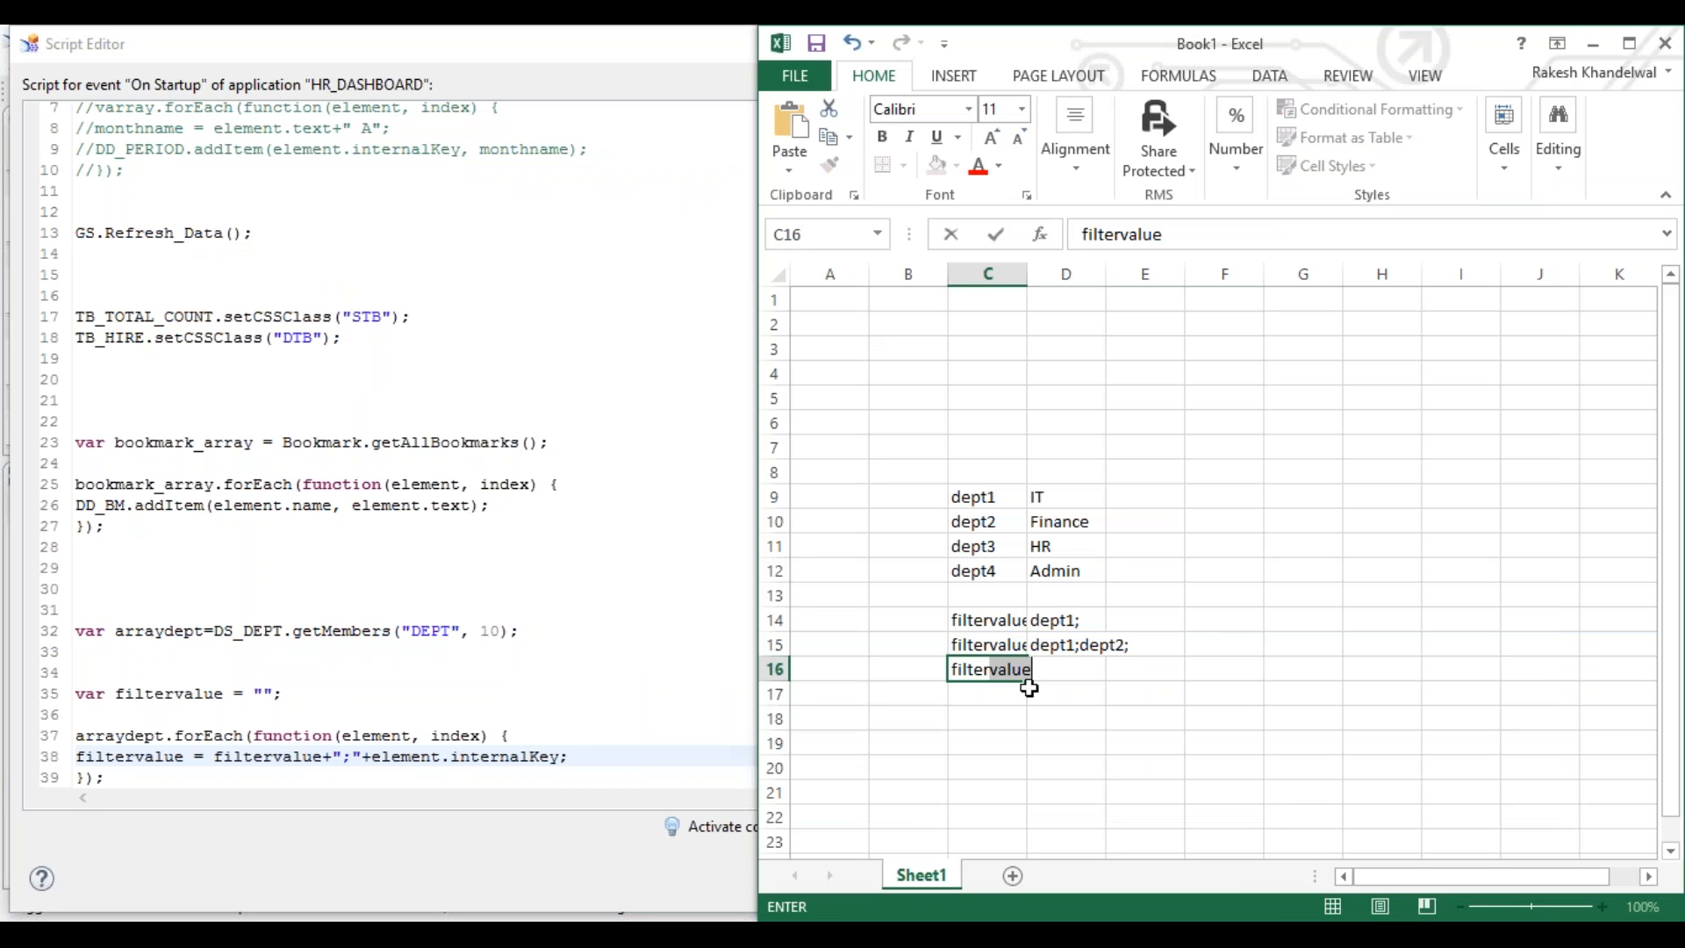
key("Tab")
type("dep")
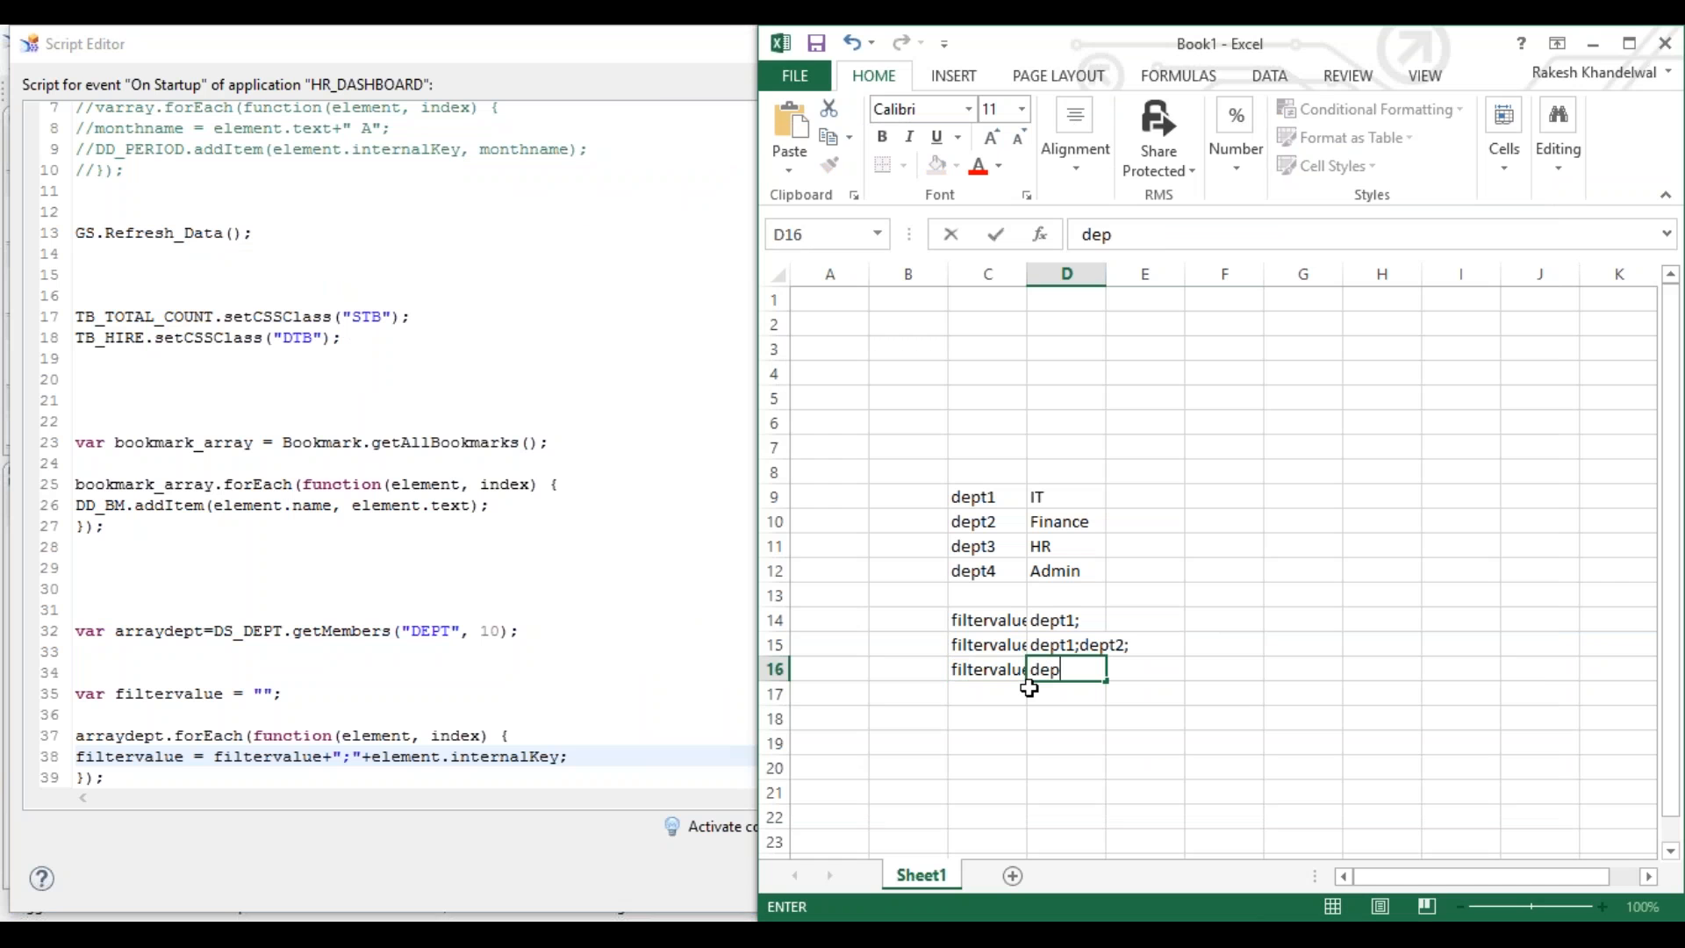
type("t")
key("Escape")
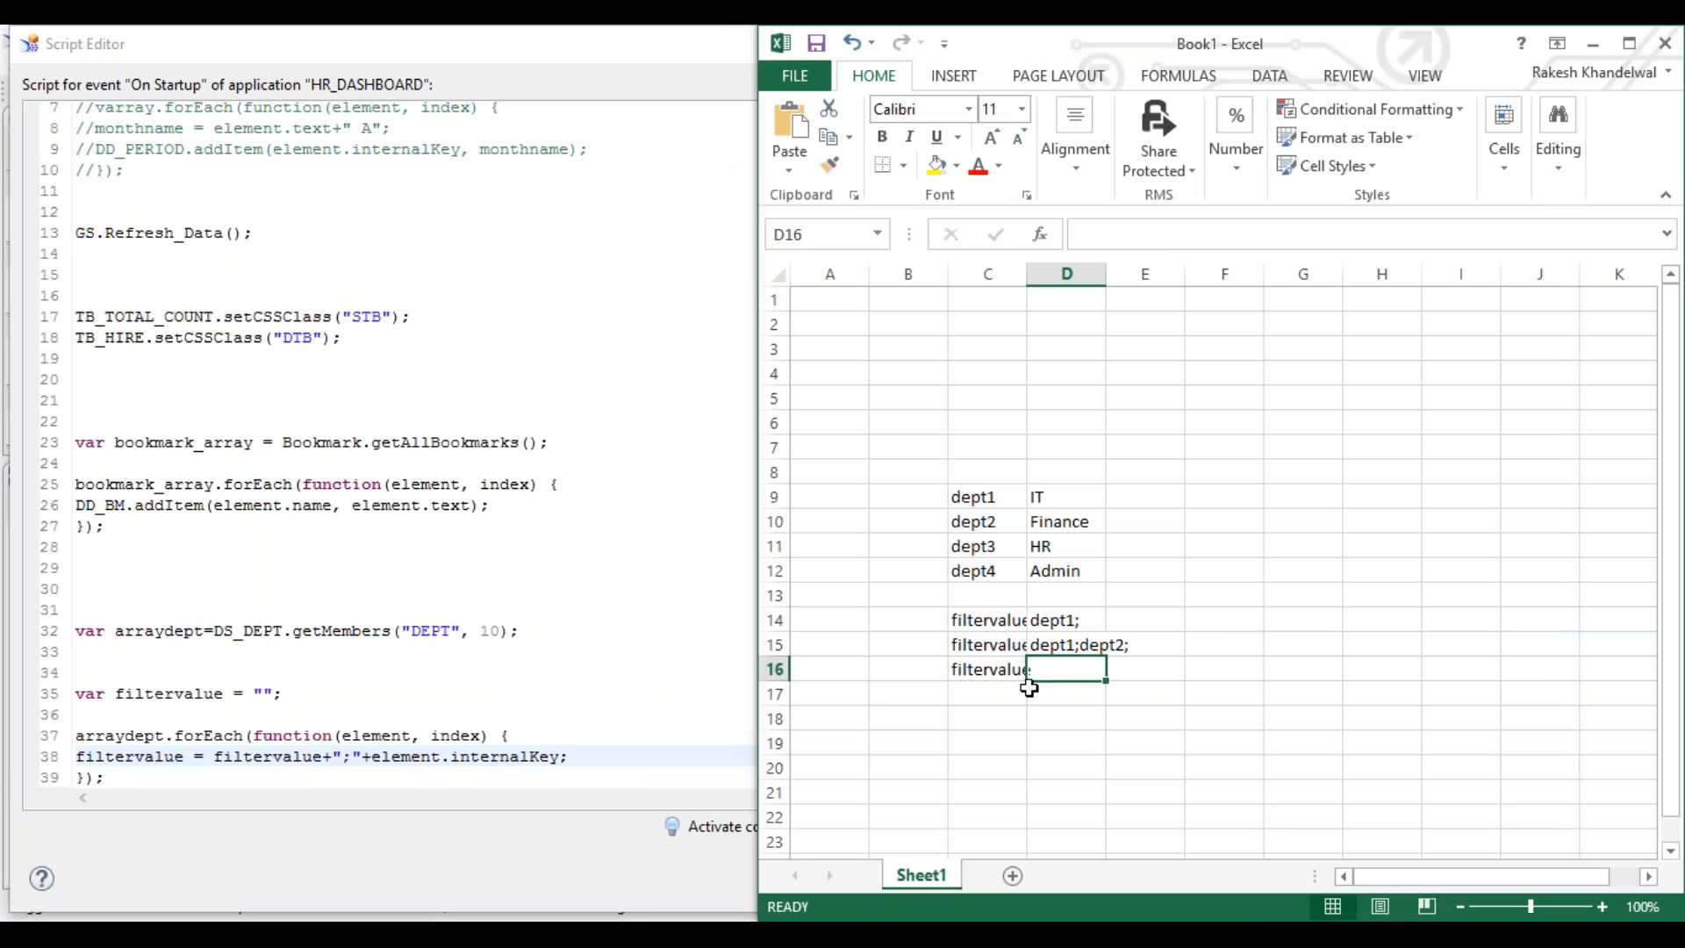
key("Up")
key("ctrl+c")
key("Down")
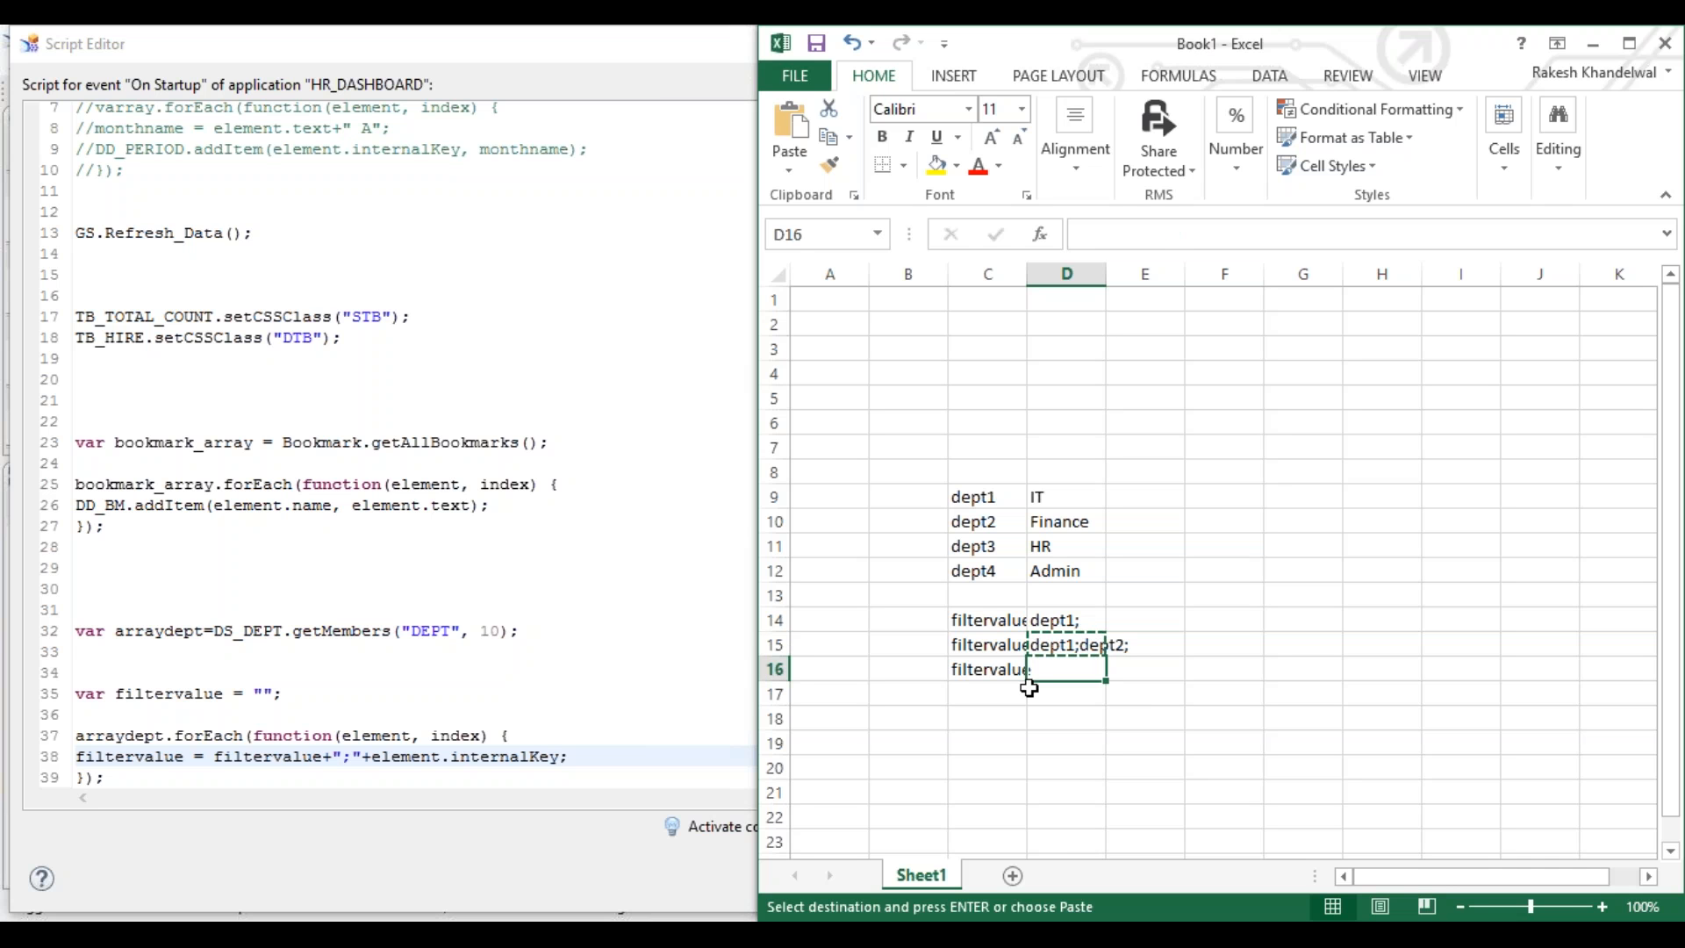
key("ctrl+v")
key("F2")
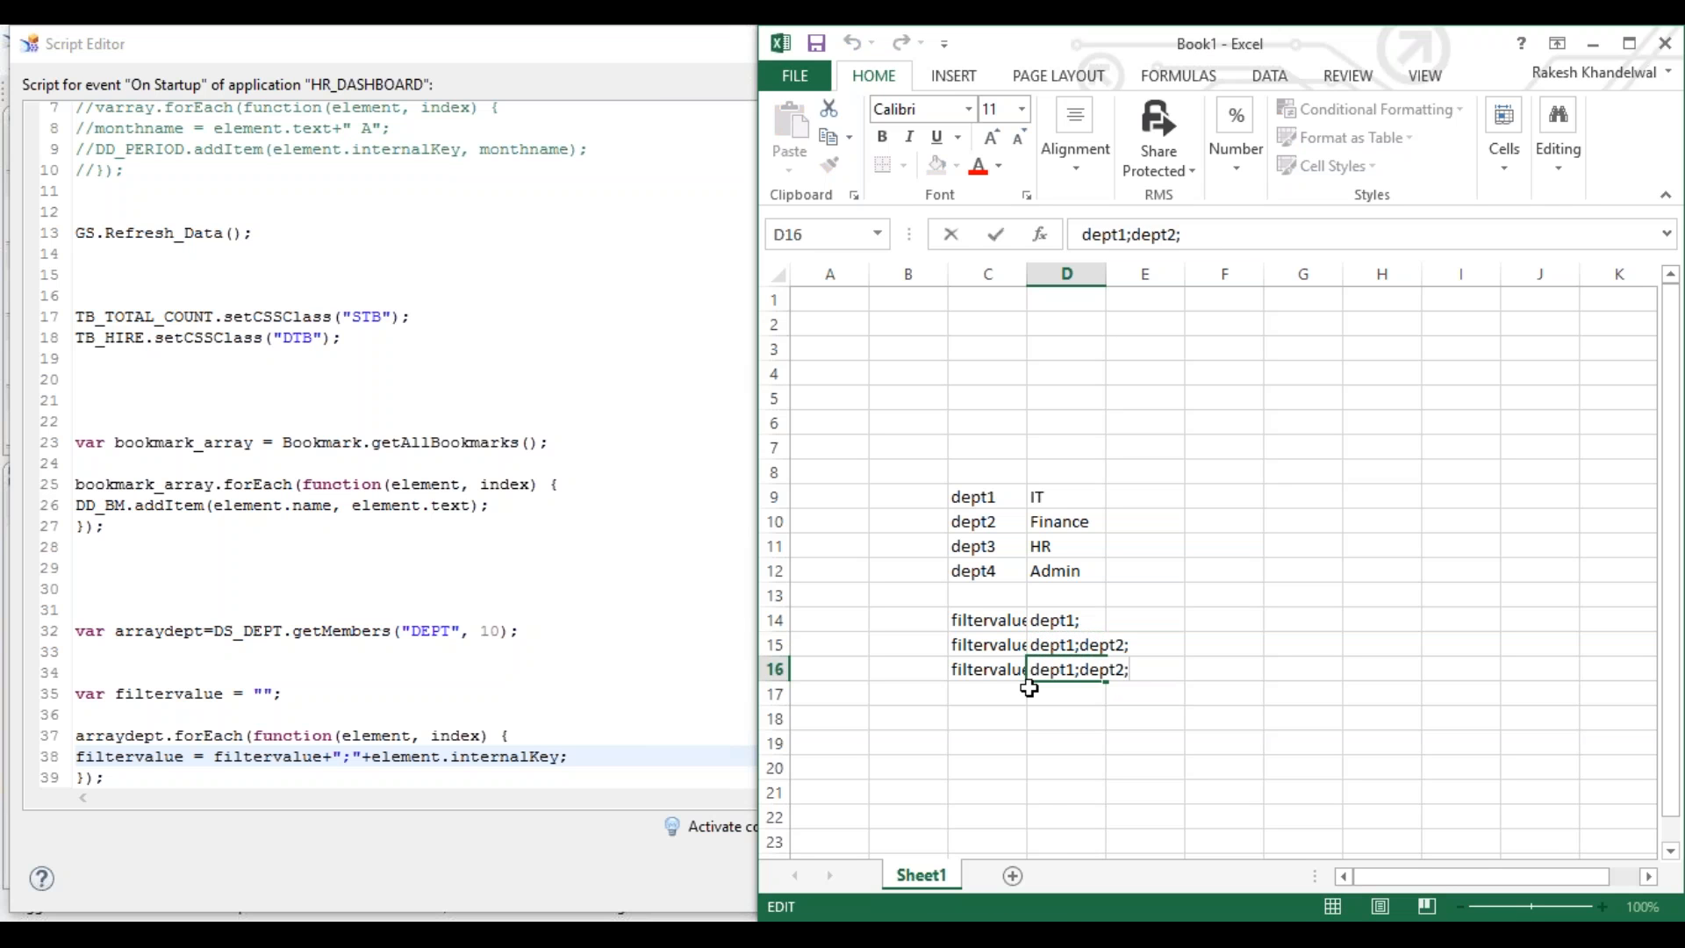
type("dept3;dept")
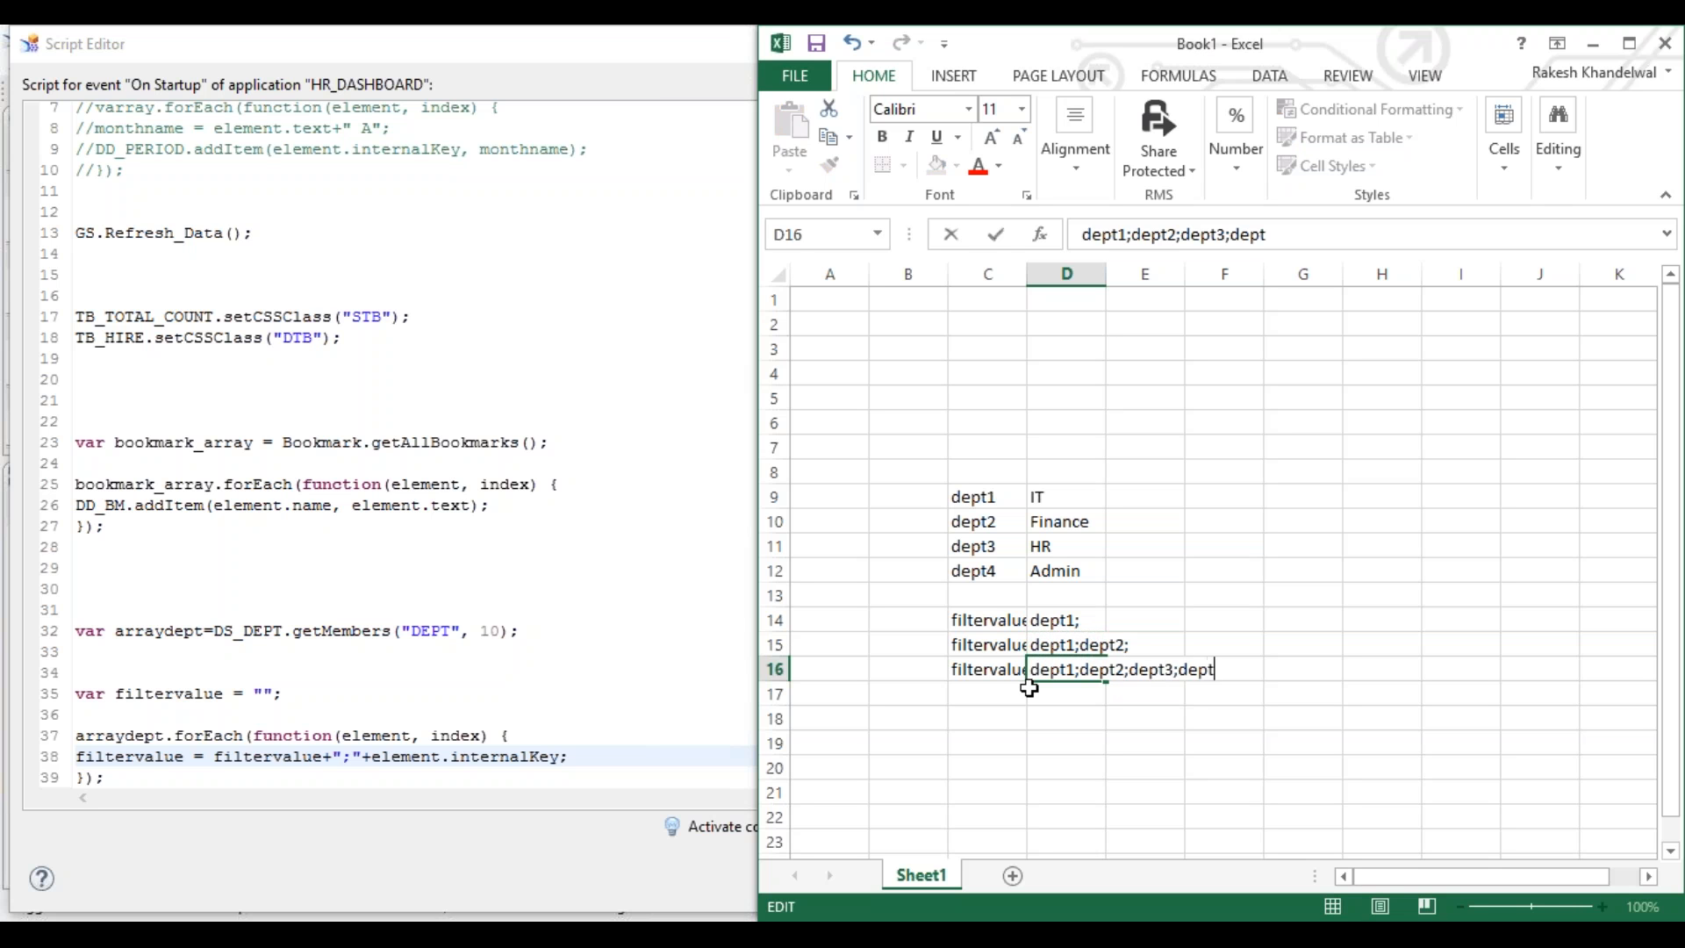
type("4")
type(";")
key("Return")
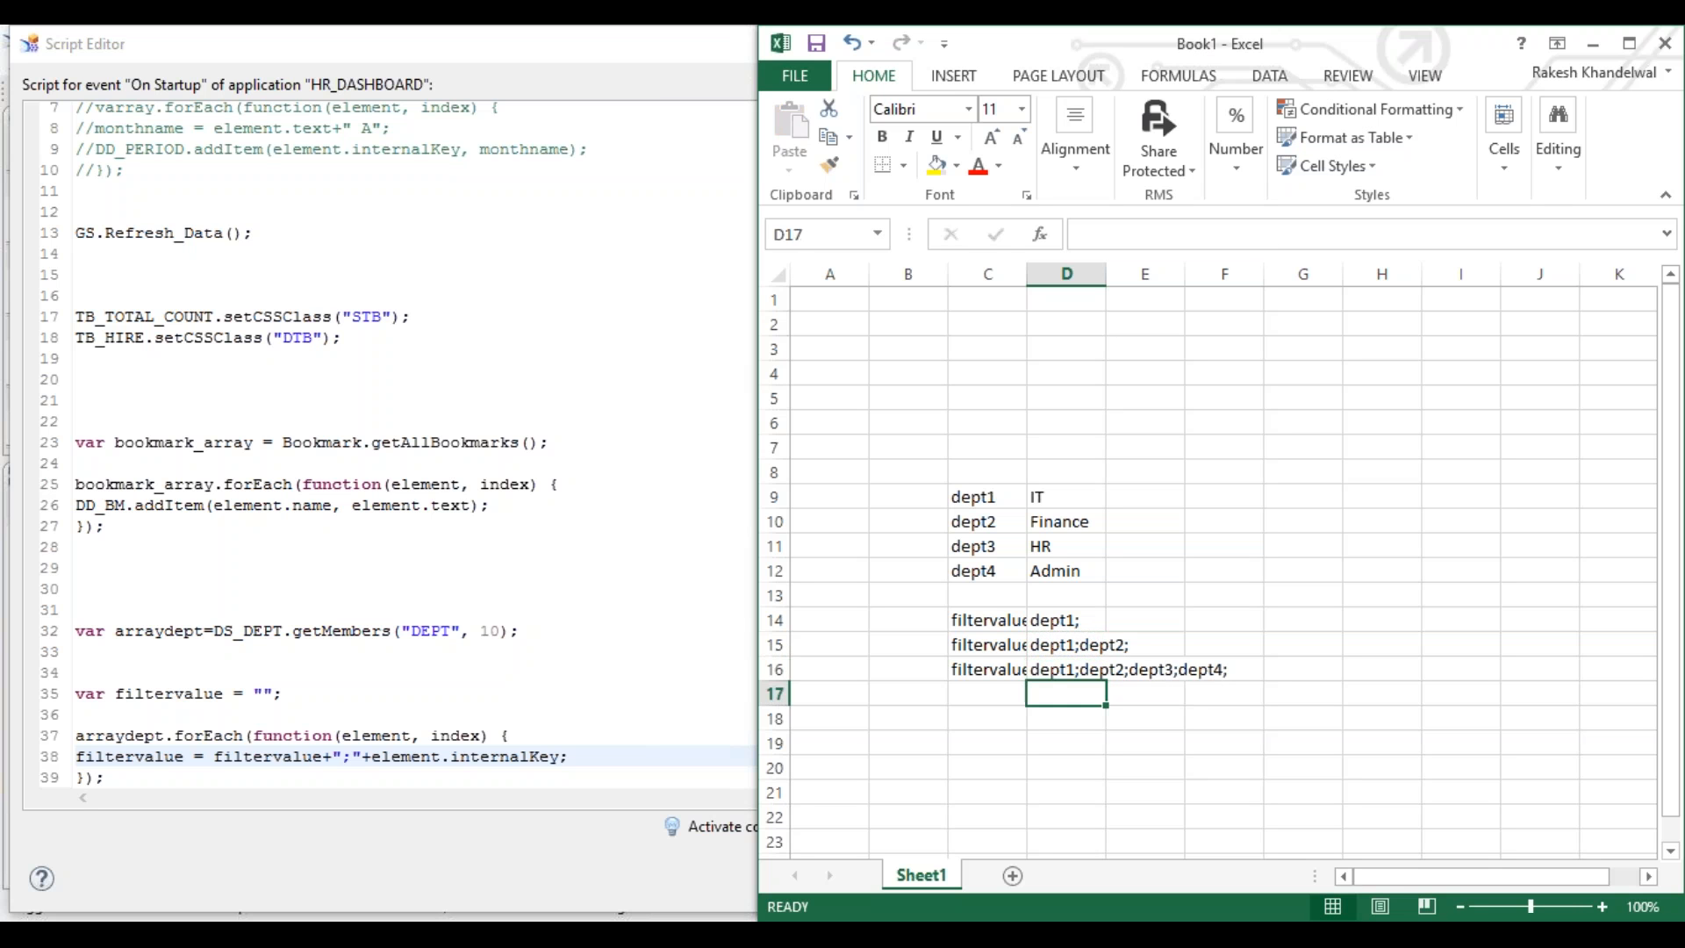
left_click(1071, 664)
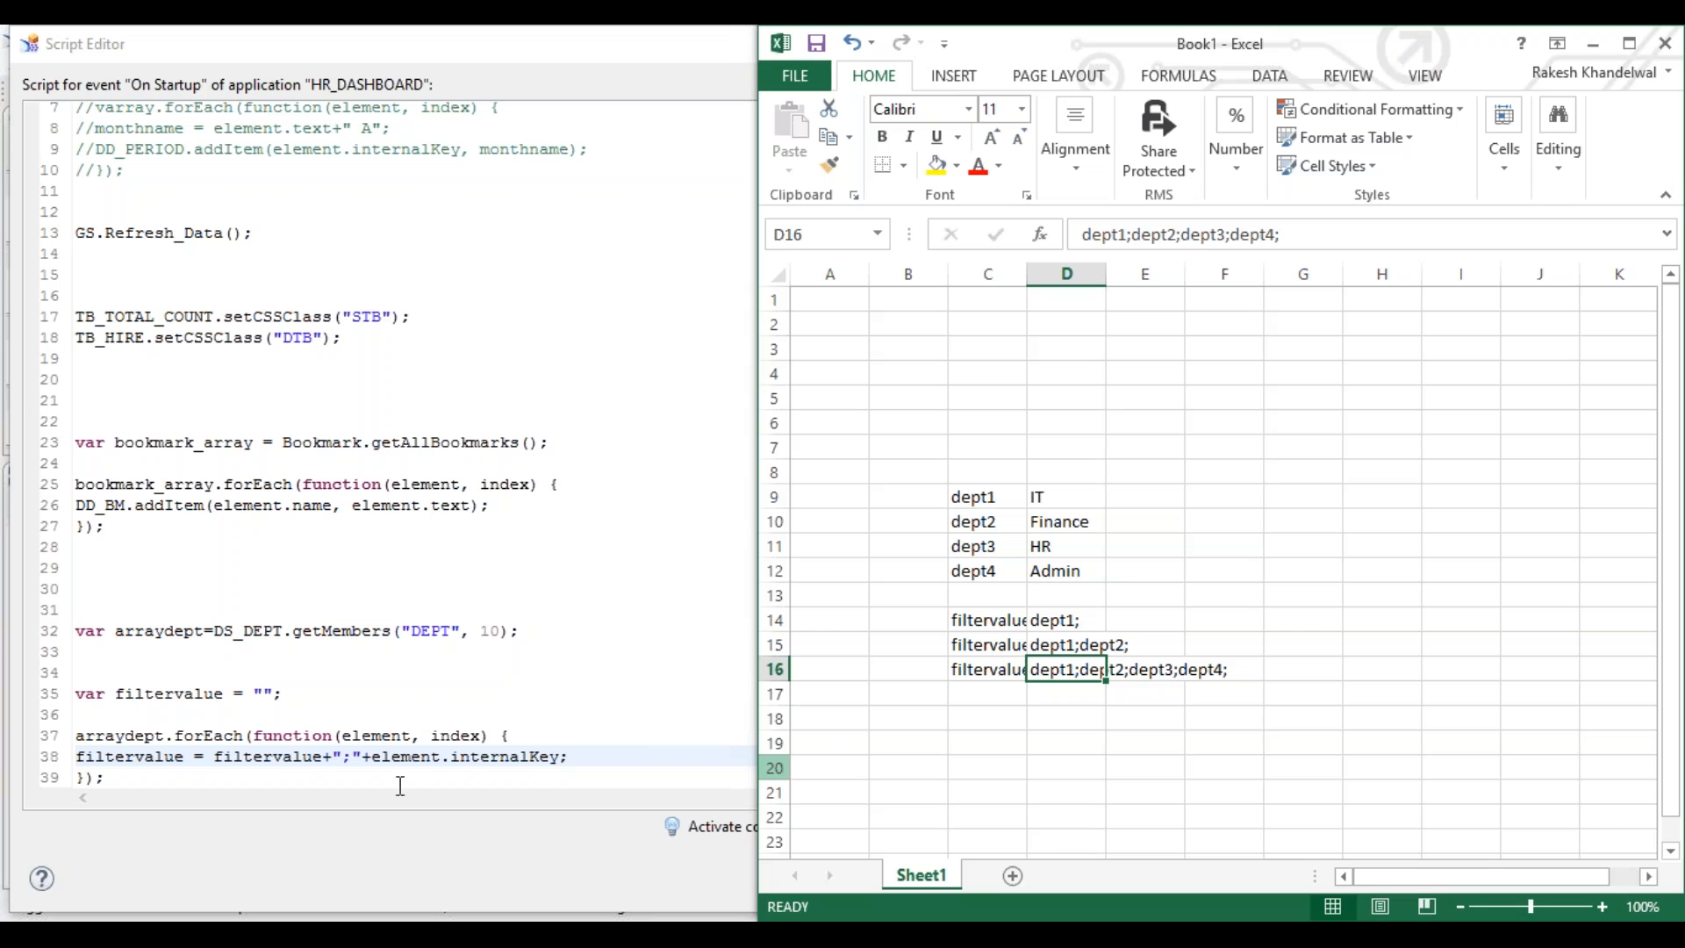
- Add DS_GENDER.setFilter("DEPT", filtervalue); below the loop using code completion
left_click(171, 779)
key("Return")
key("Return")
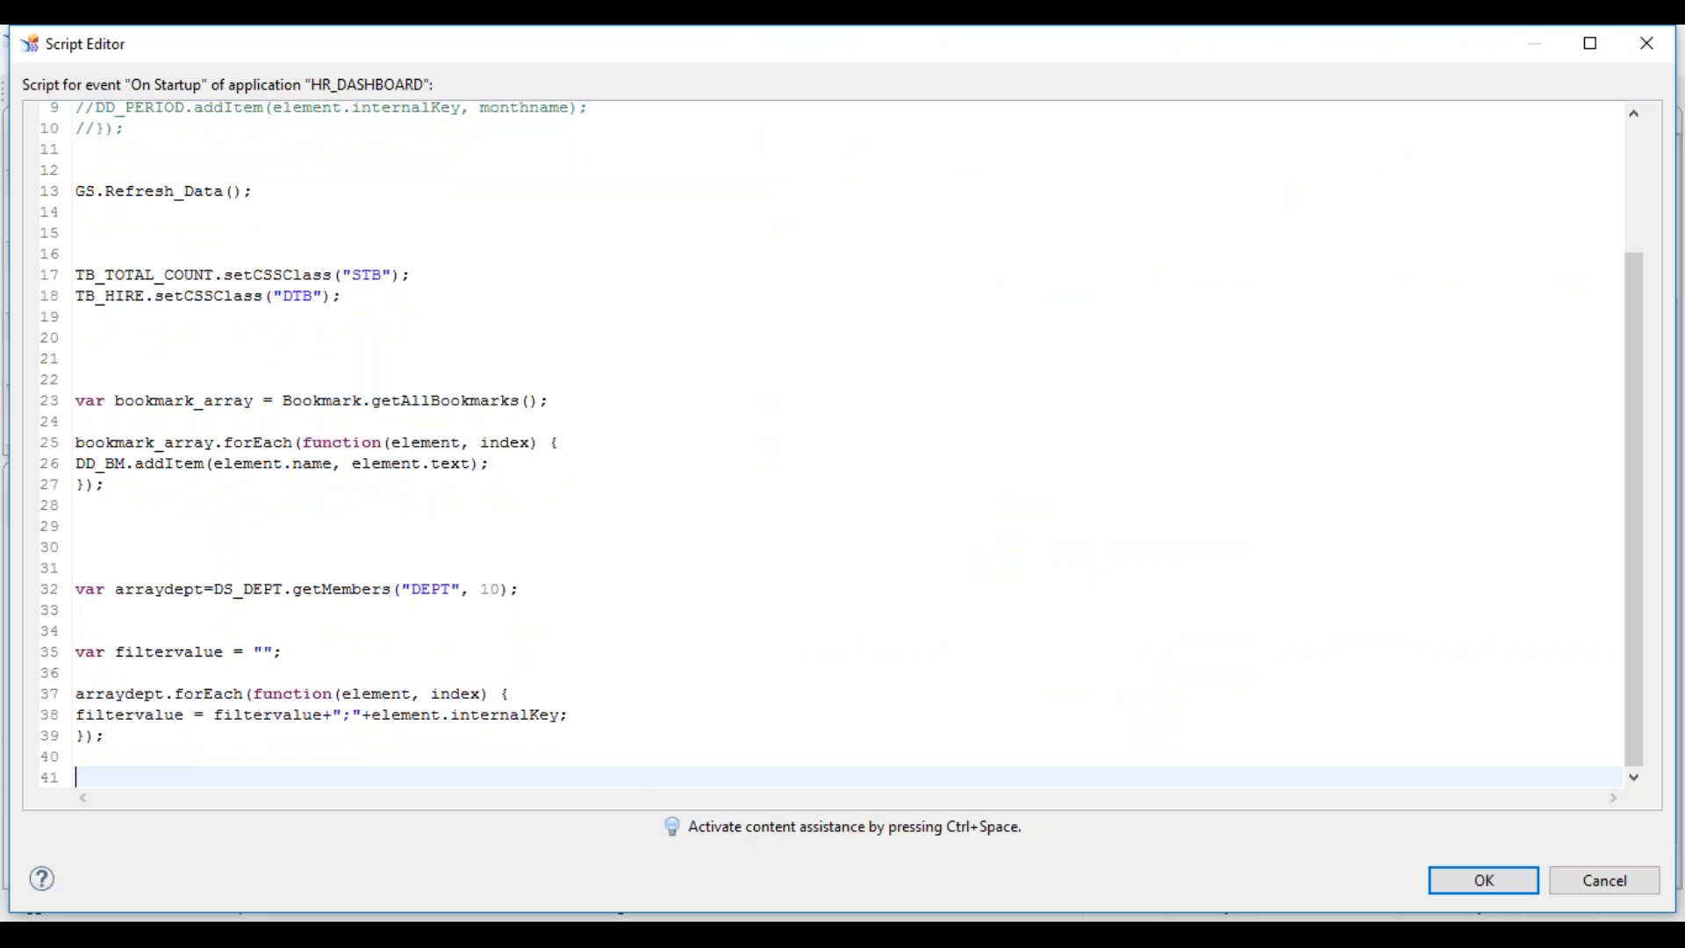
type("DS_")
key("ctrl+space")
key("Down")
key("Down")
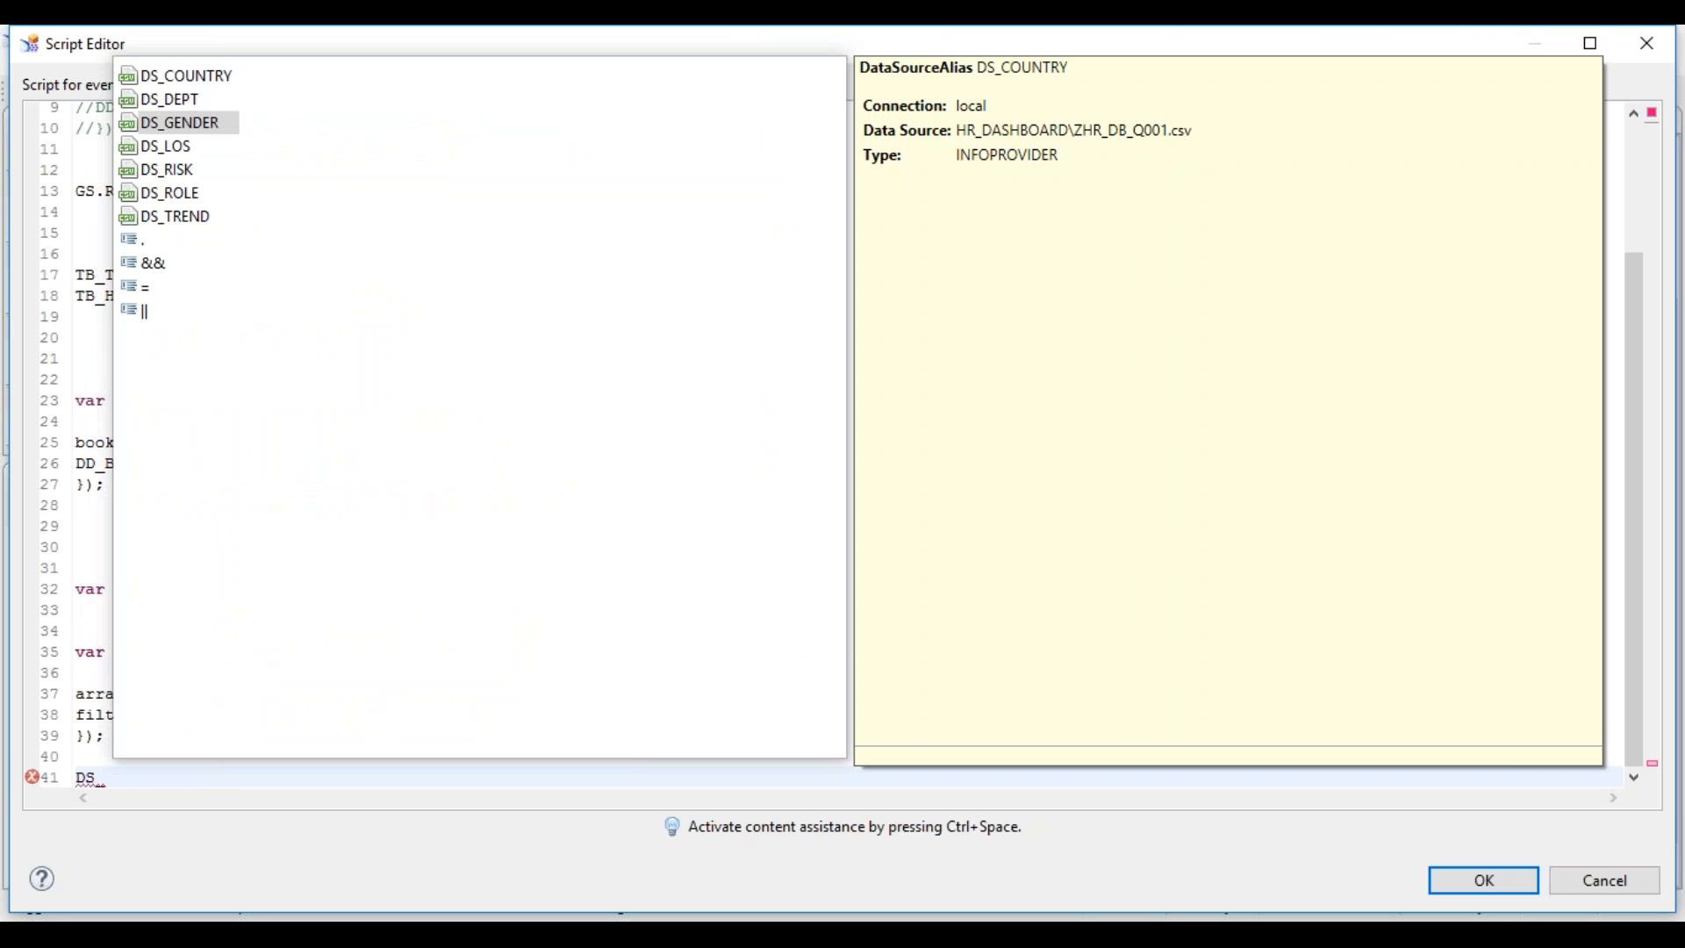
key("Return")
type(".setFi")
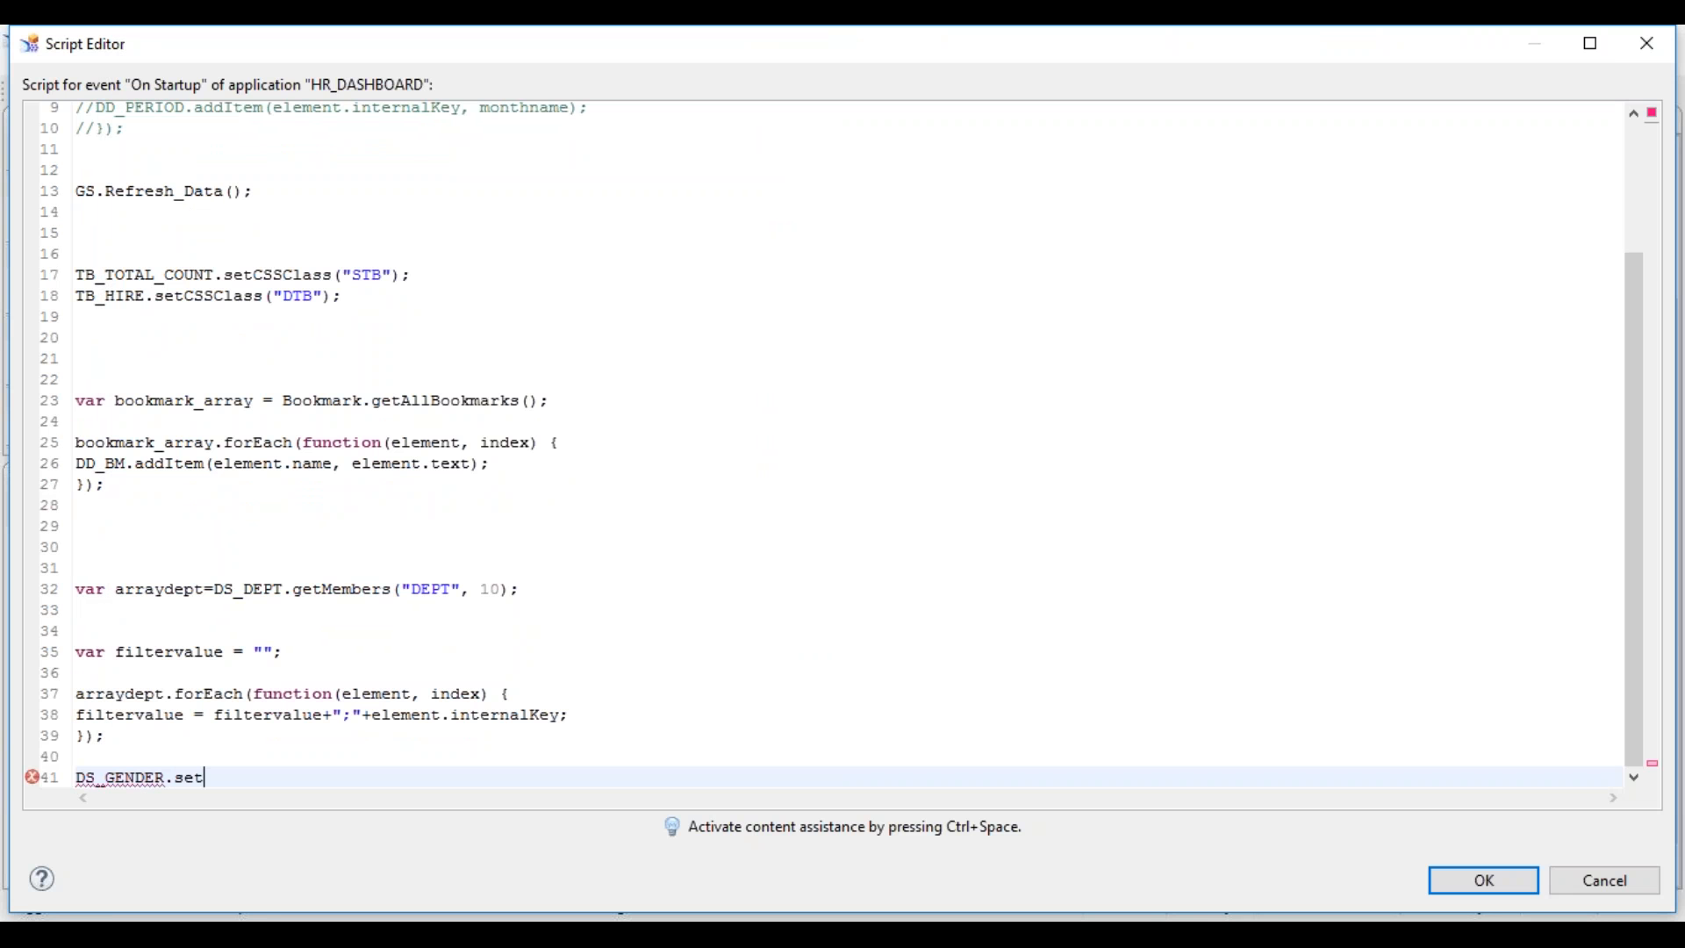
key("ctrl+space")
key("Return")
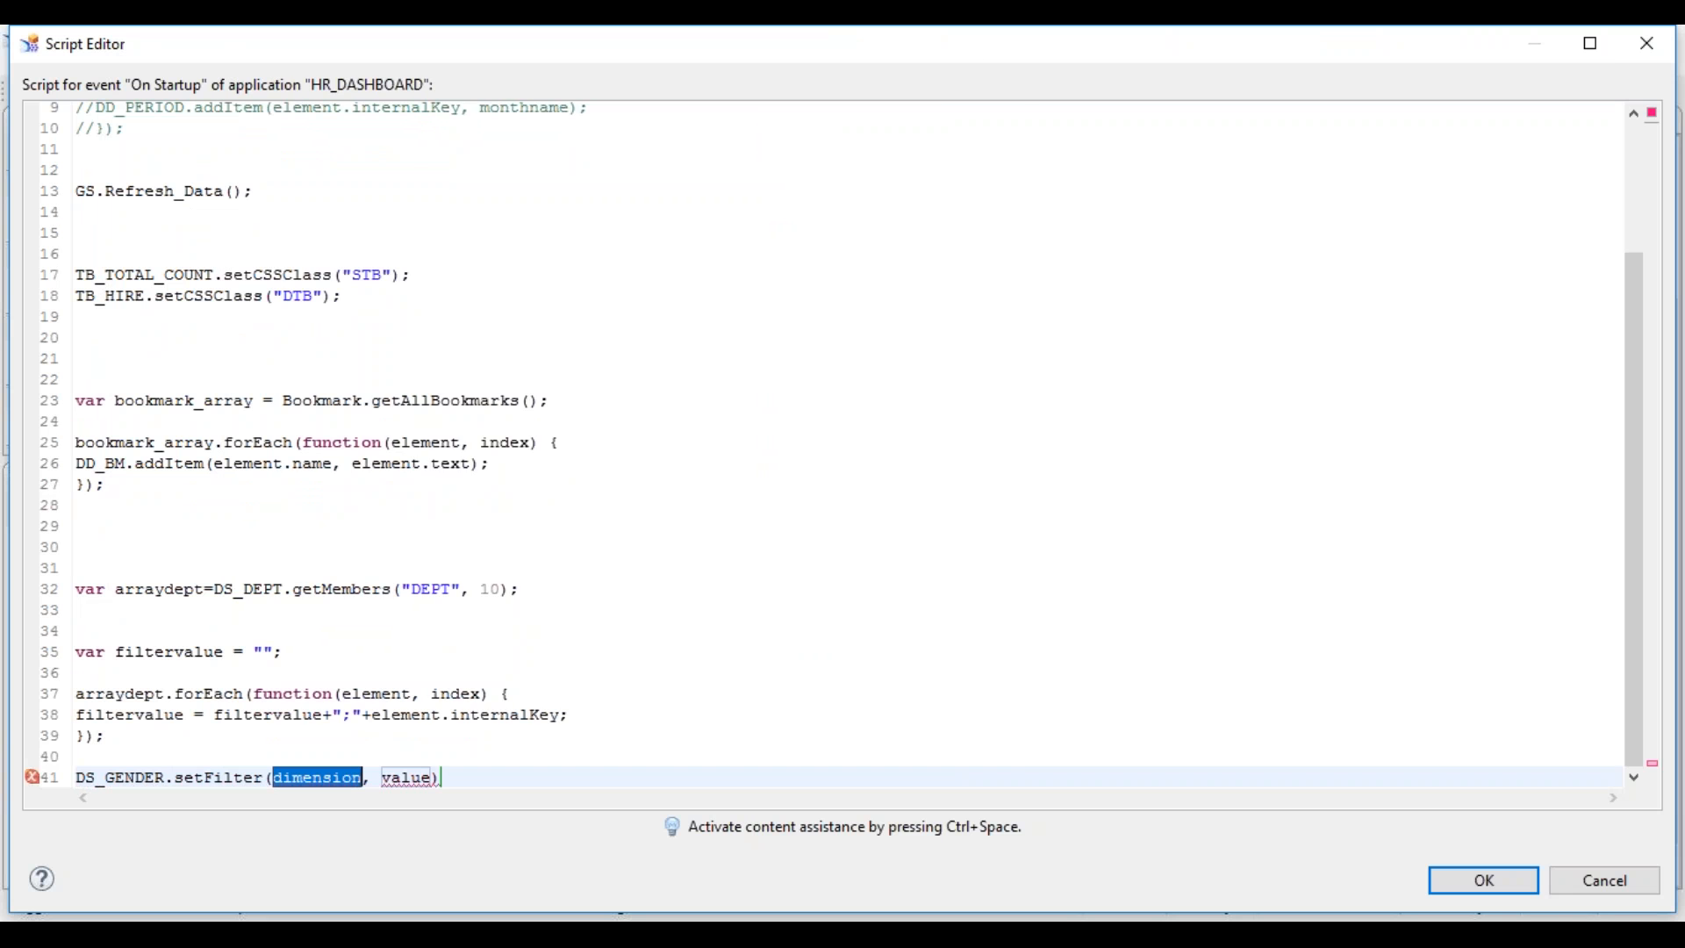
key("ctrl+space")
double_click(353, 106)
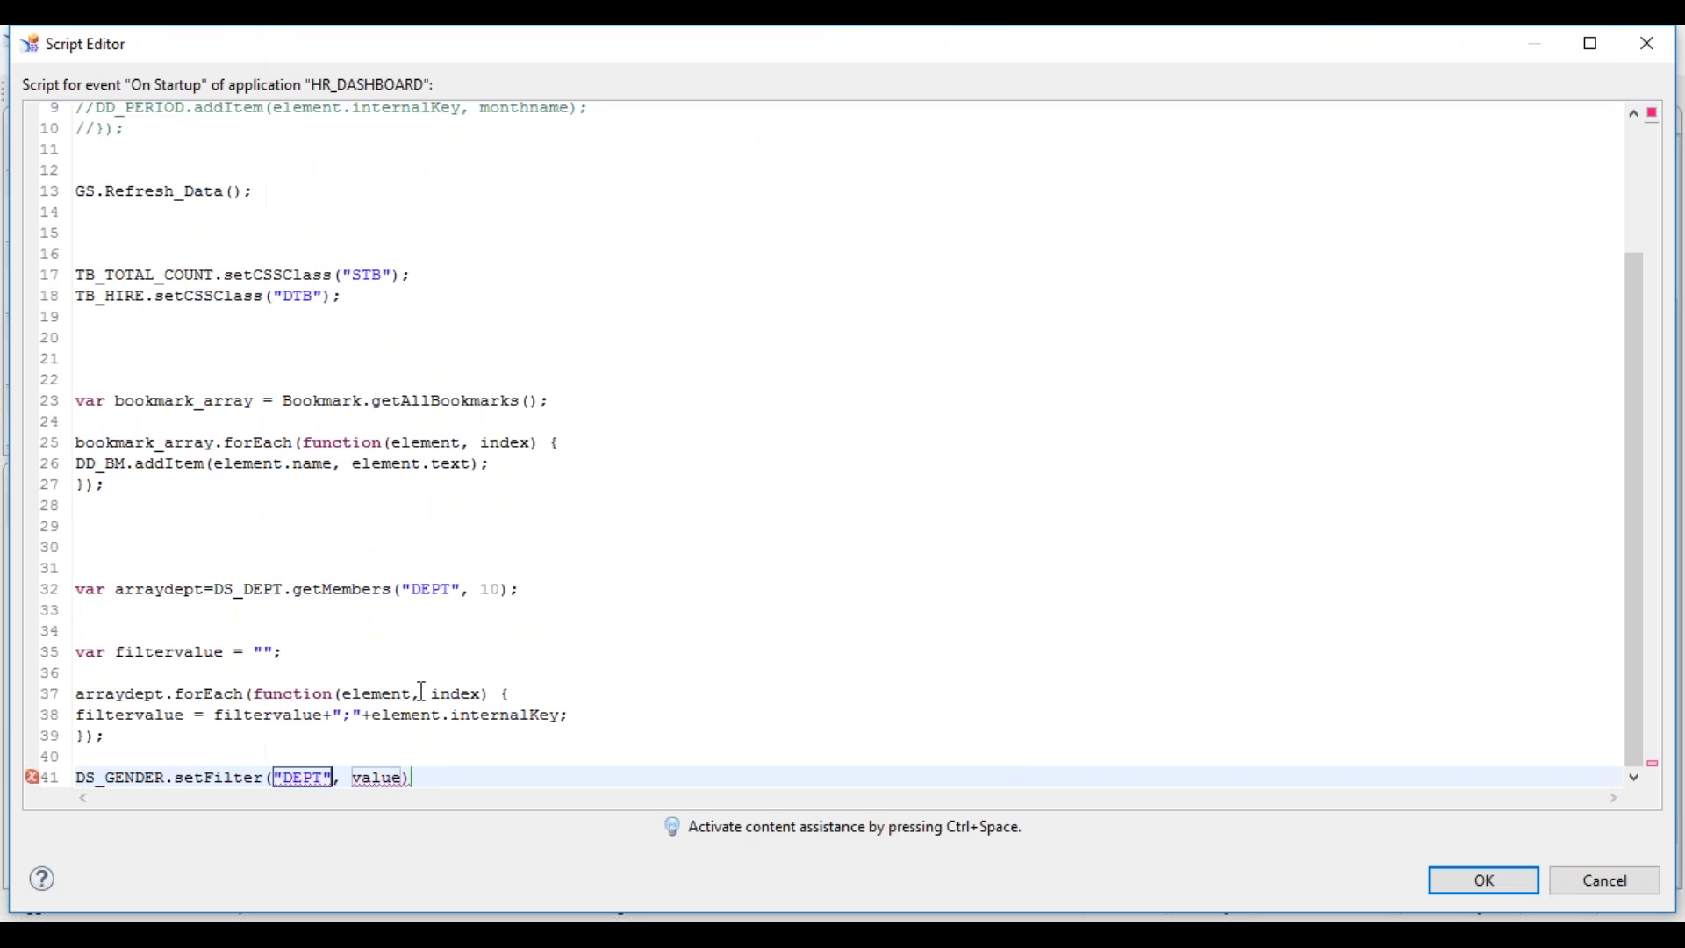
key("Tab")
type("filt")
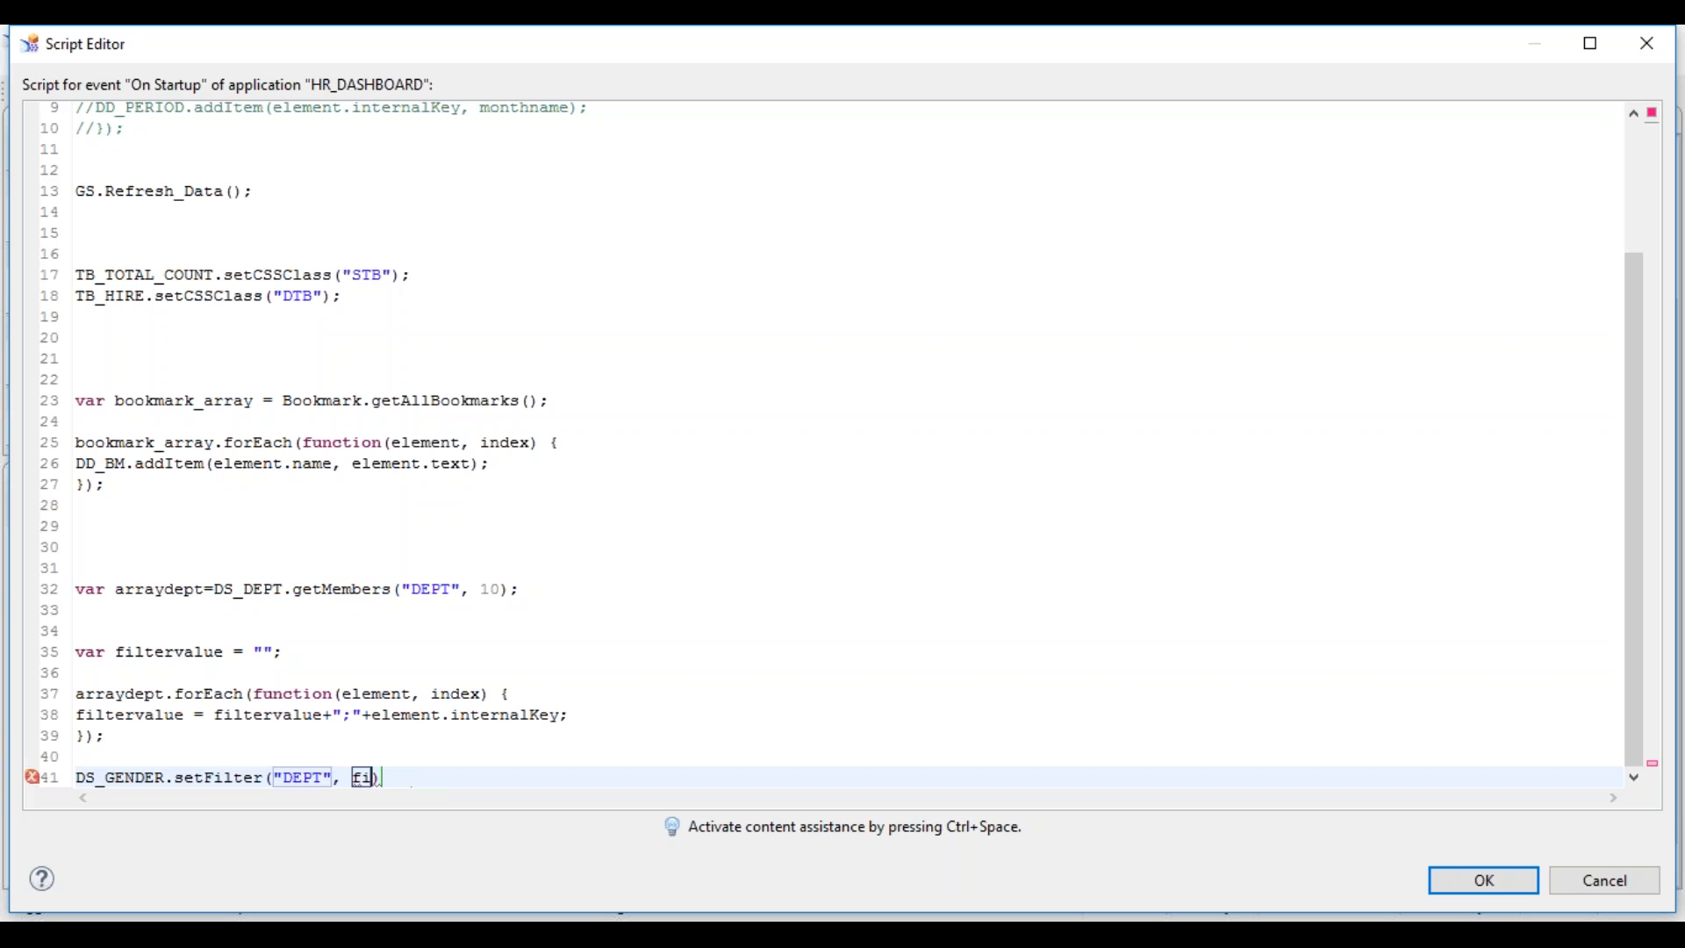
type("ervalue)")
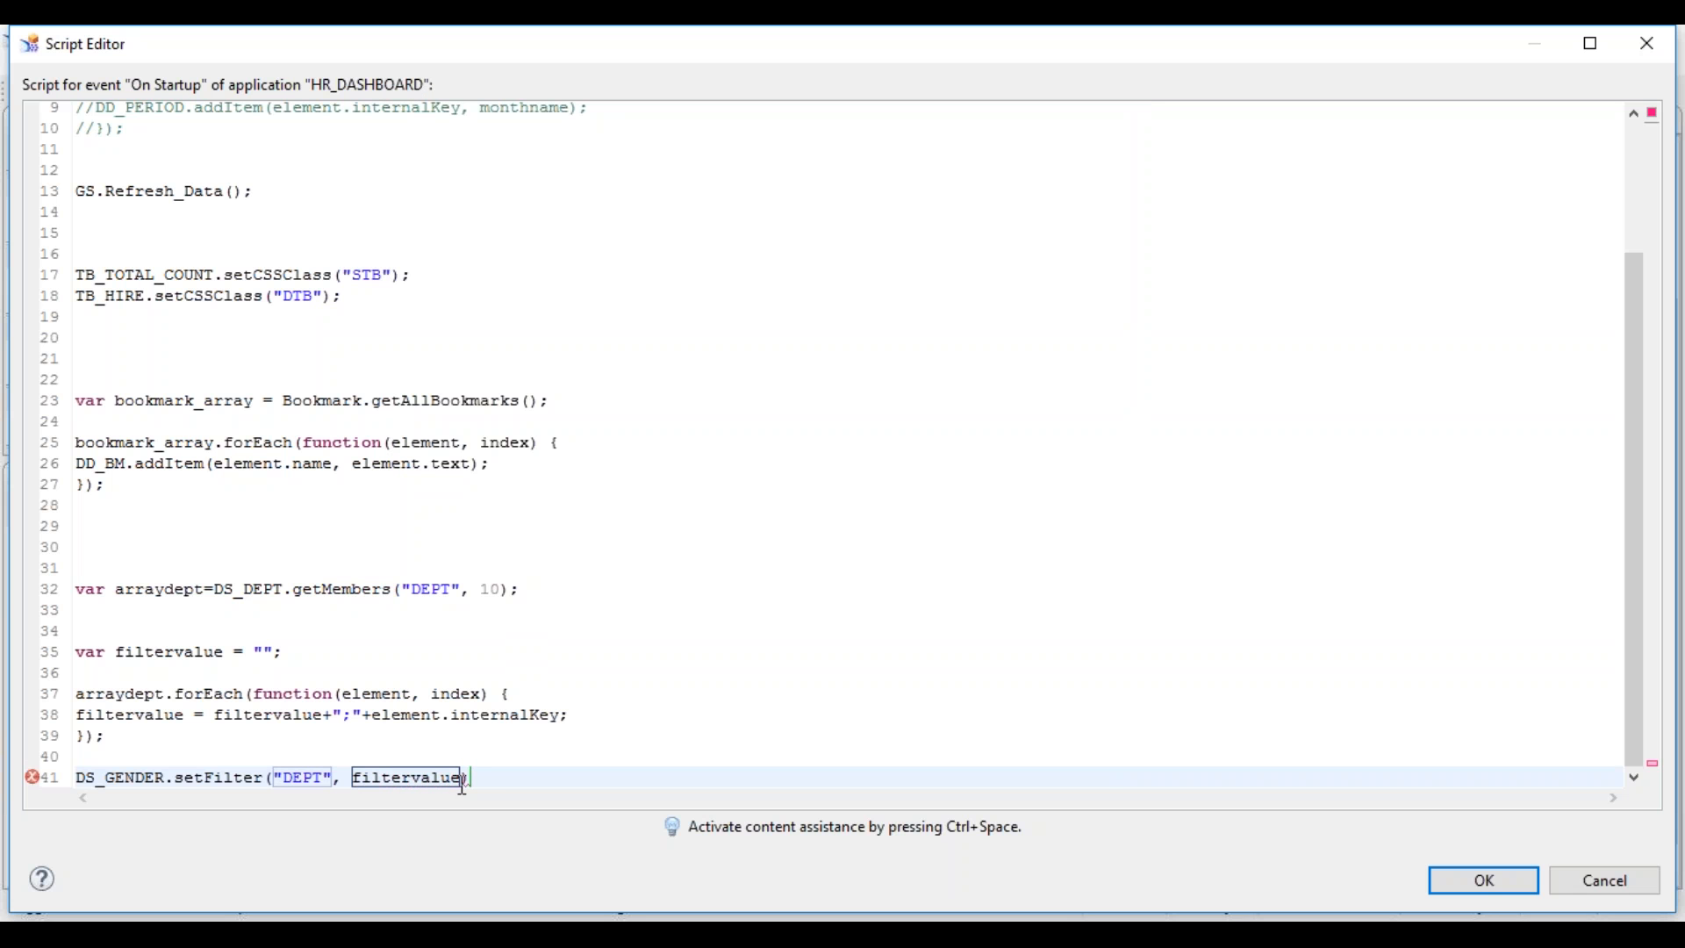
type(";")
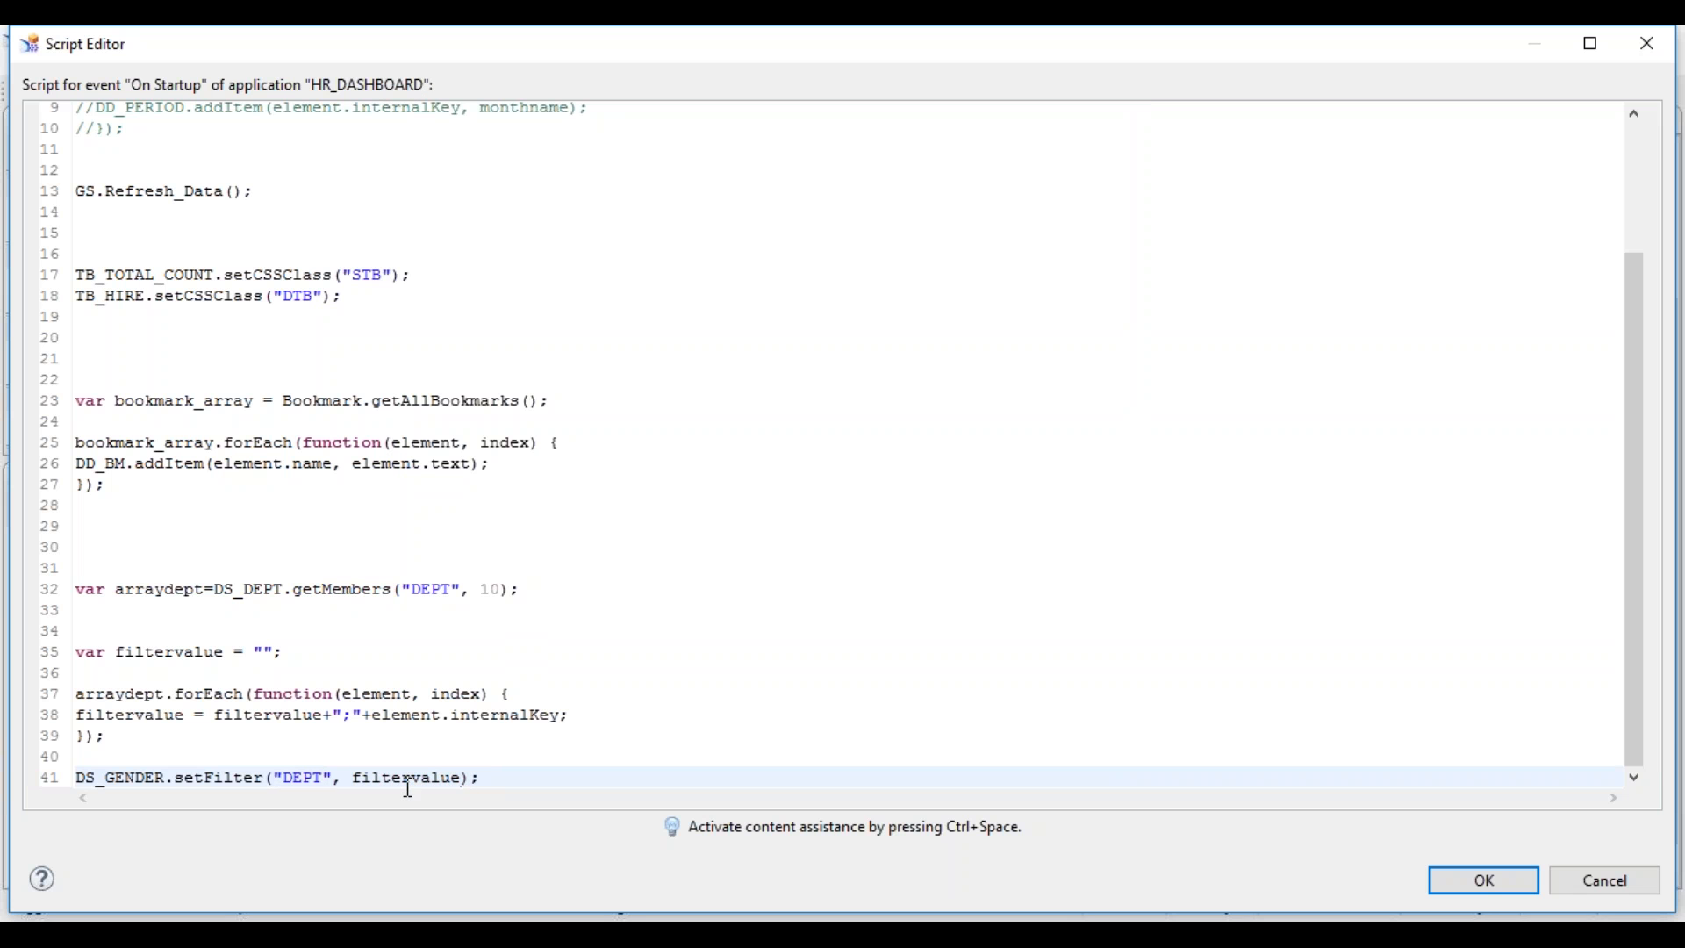
- Duplicate the setFilter line onto line 43 and select its filtervalue argument
double_click(408, 779)
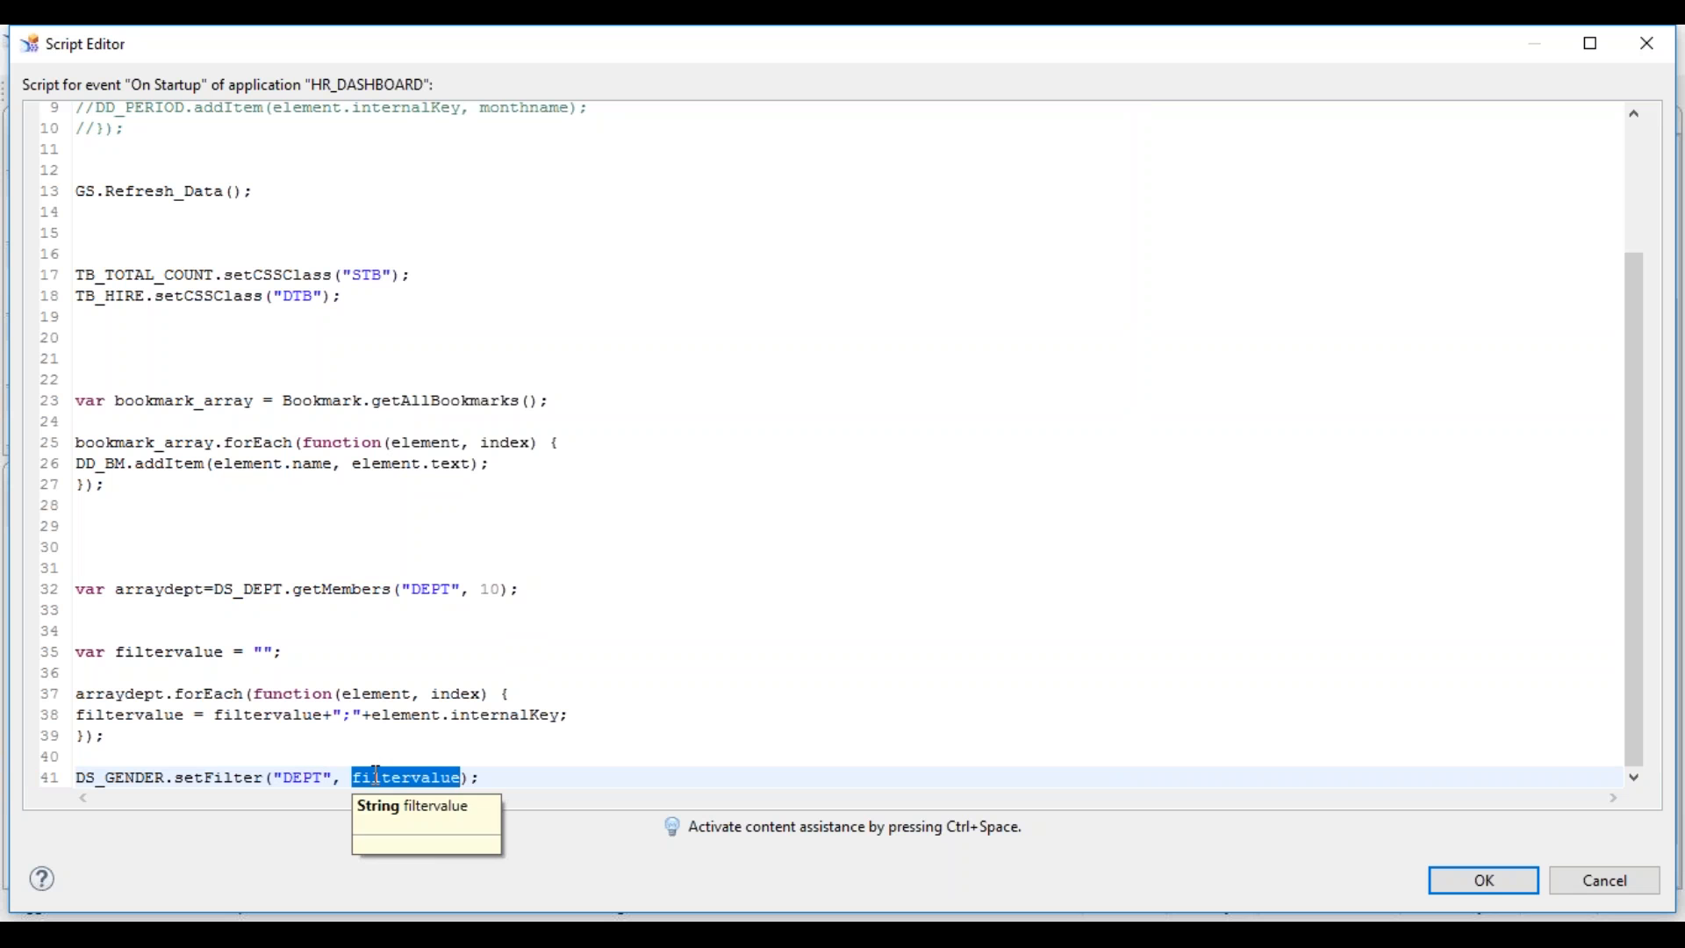
left_click(501, 778)
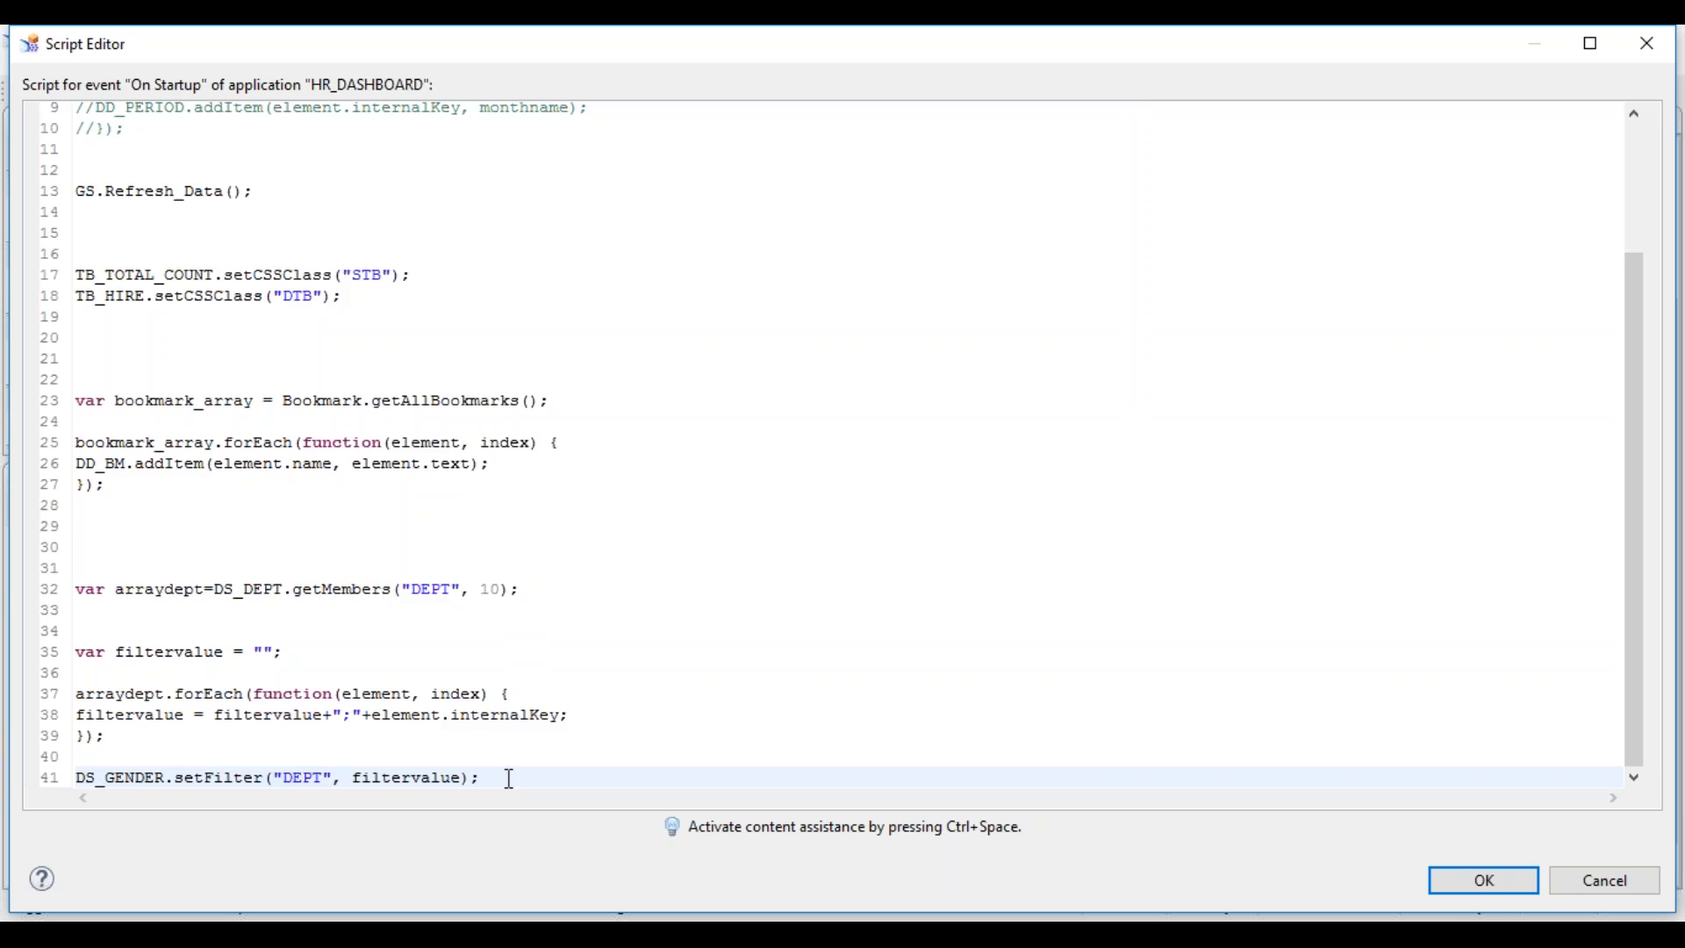
key("Return")
key("Return")
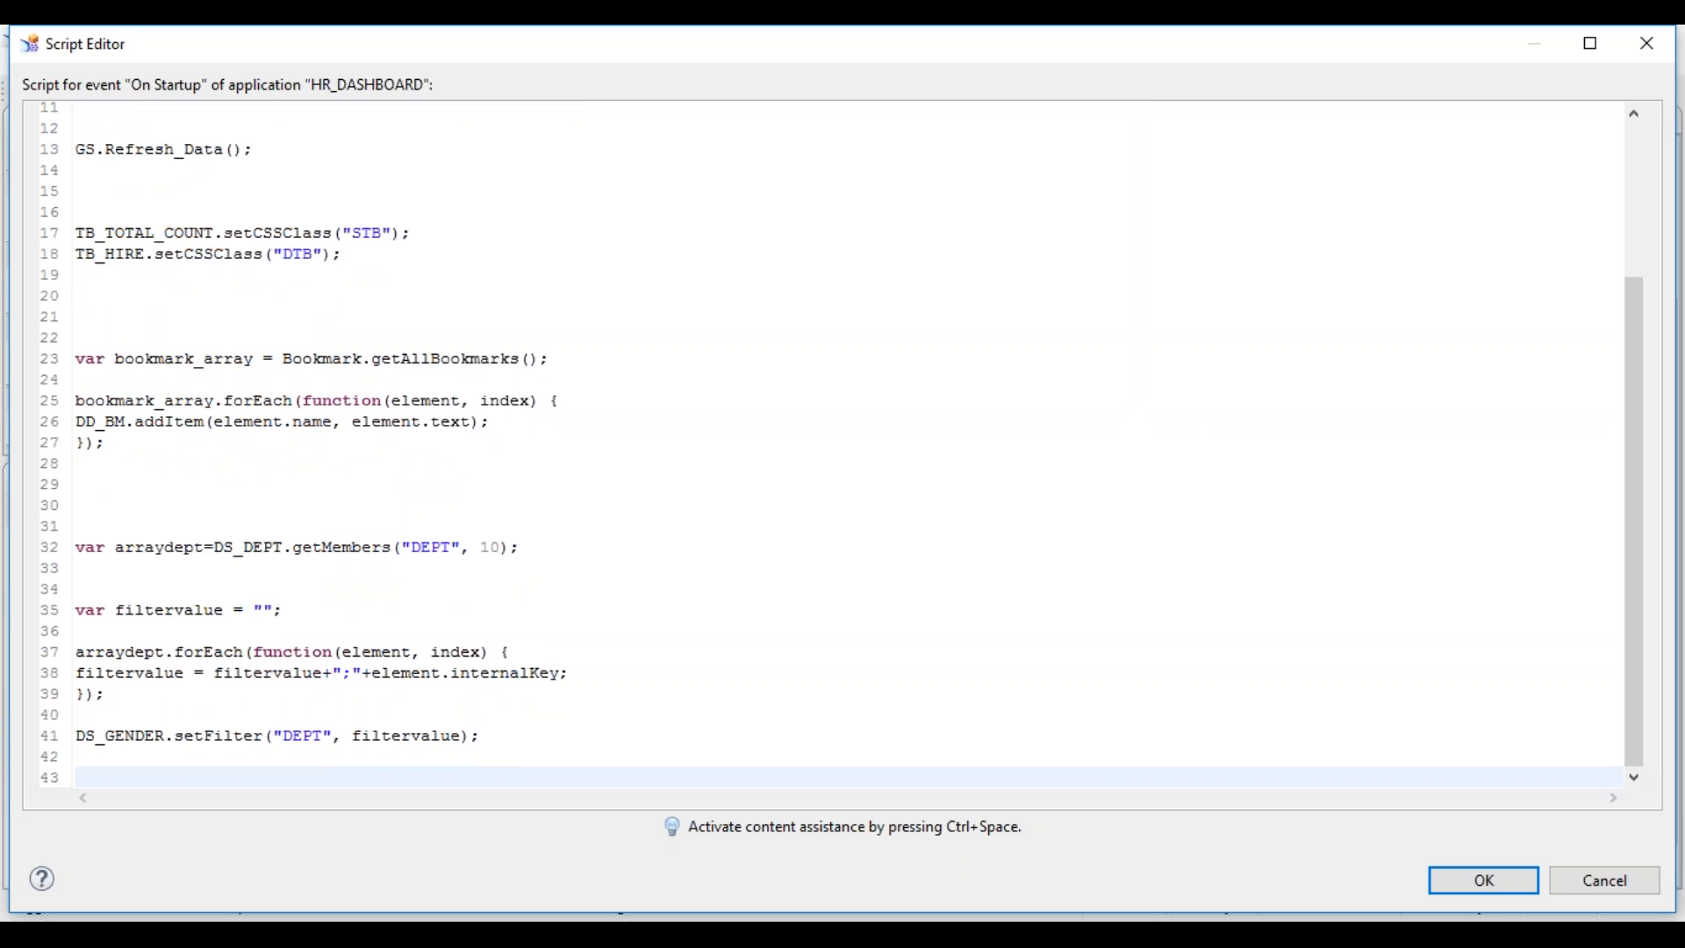
key("Up")
key("Up")
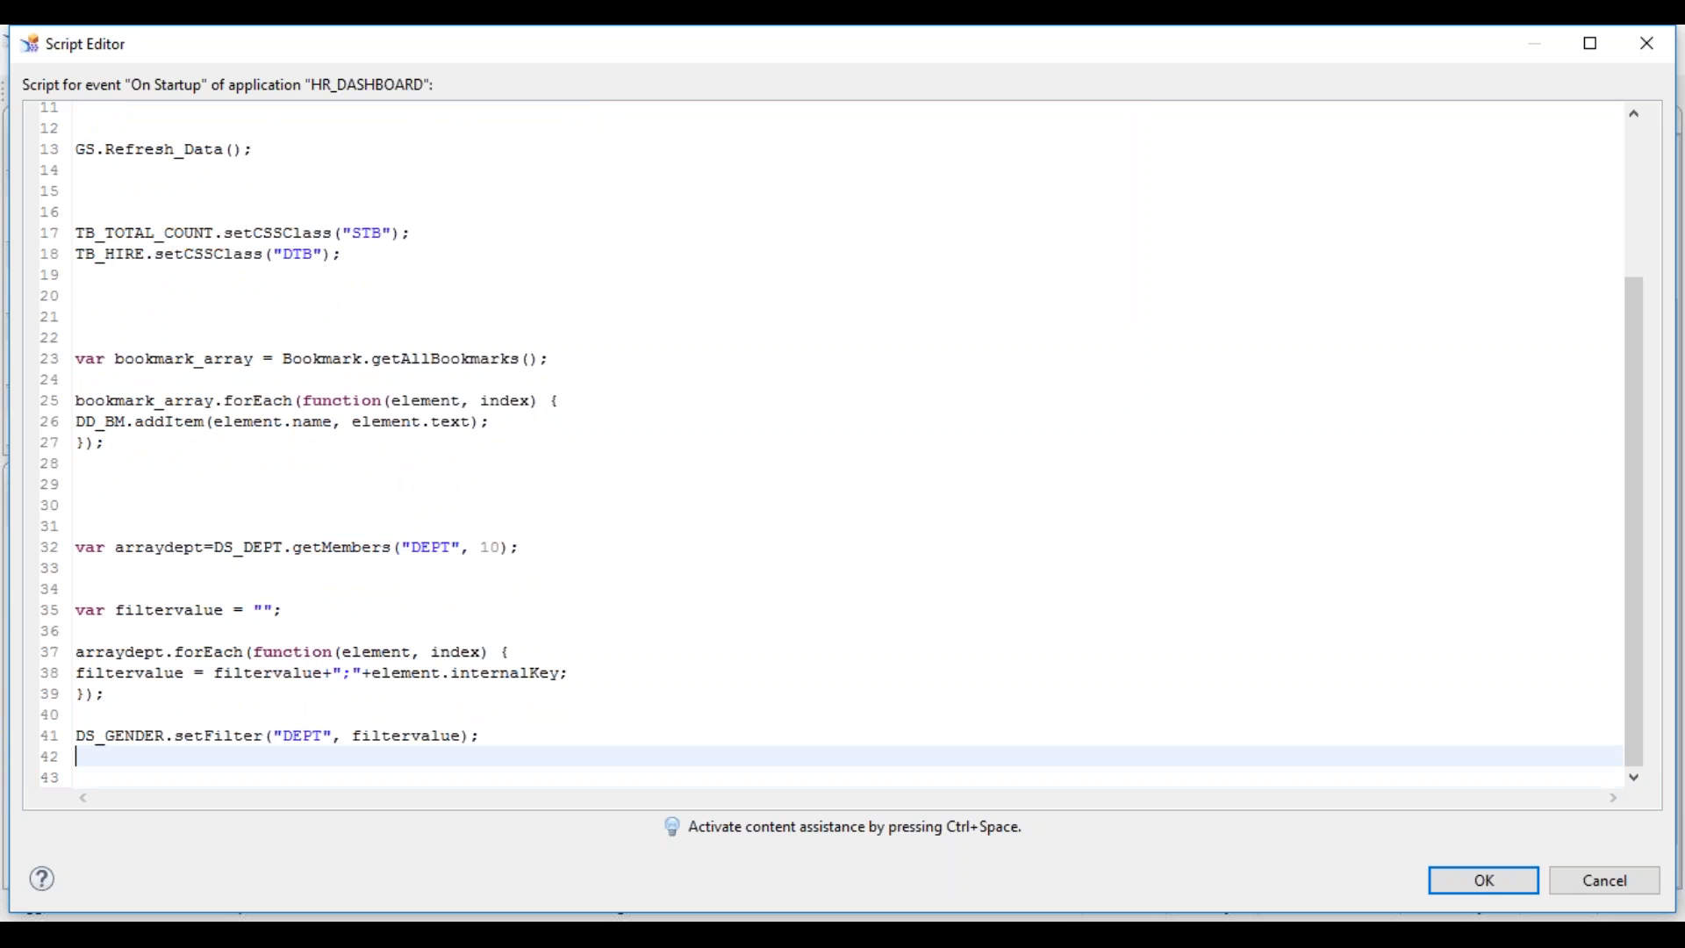
key("shift+Down")
key("ctrl+c")
key("Down")
key("ctrl+v")
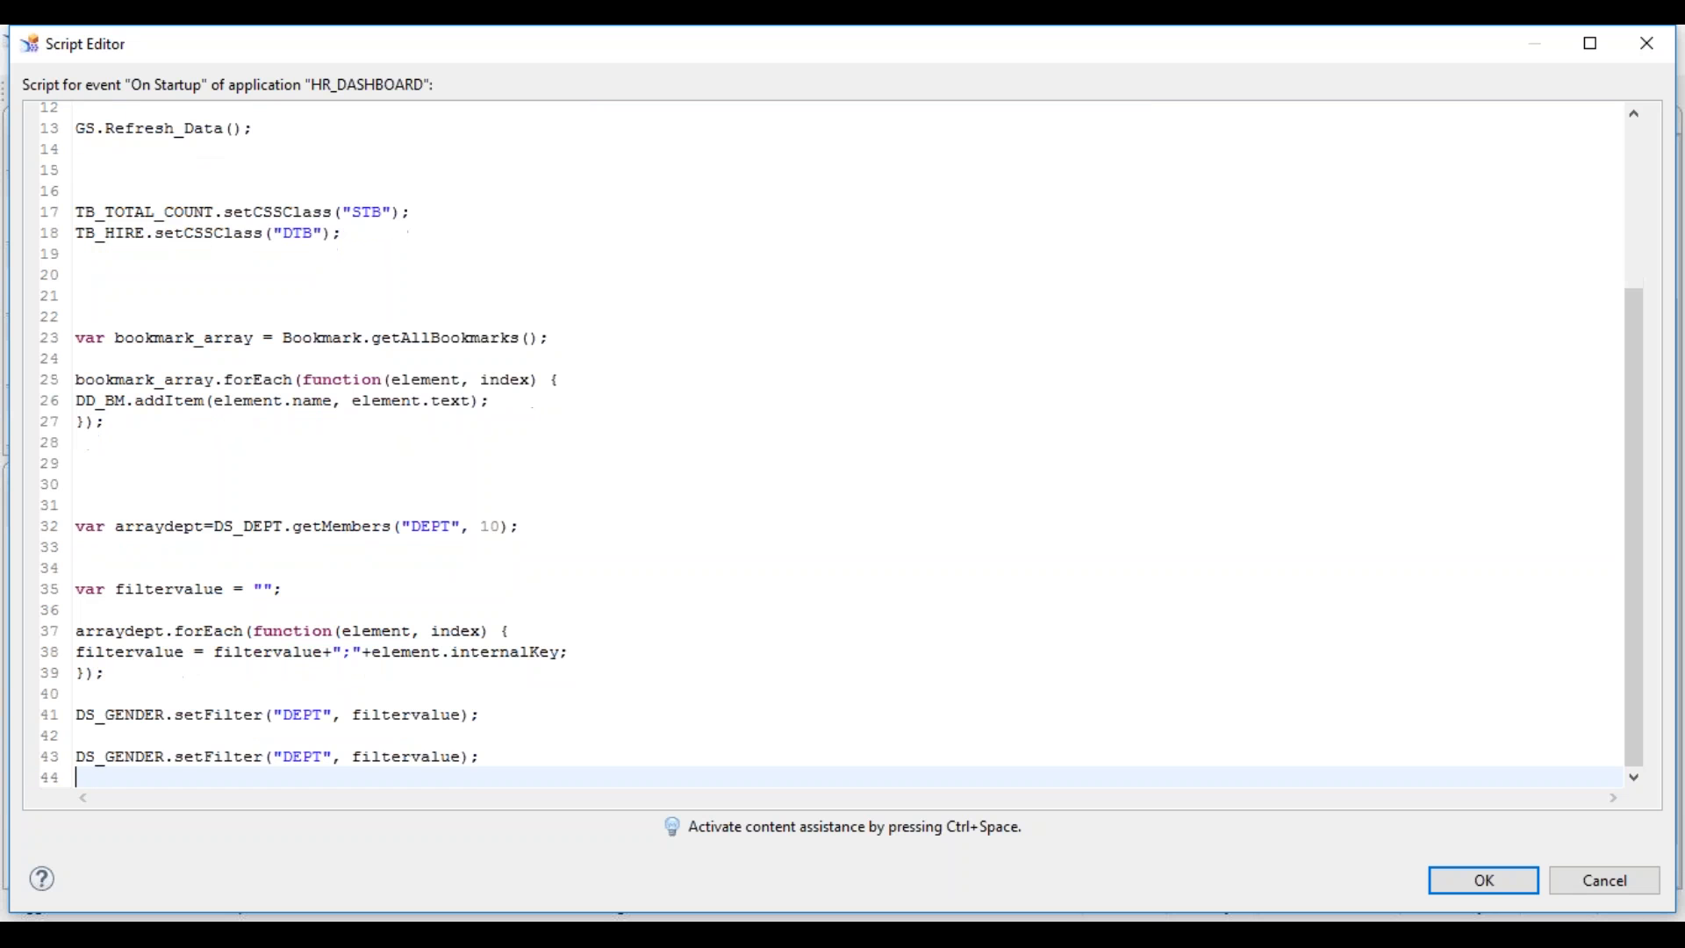
key("Left")
key("Left")
key("Left")
key("shift+Left")
key("shift+Left")
key("shift+Left")
key("shift+Left")
key("shift+Left")
key("shift+Left")
key("shift+Left")
key("shift+Left")
key("shift+Left")
key("shift+Left")
key("shift+Left")
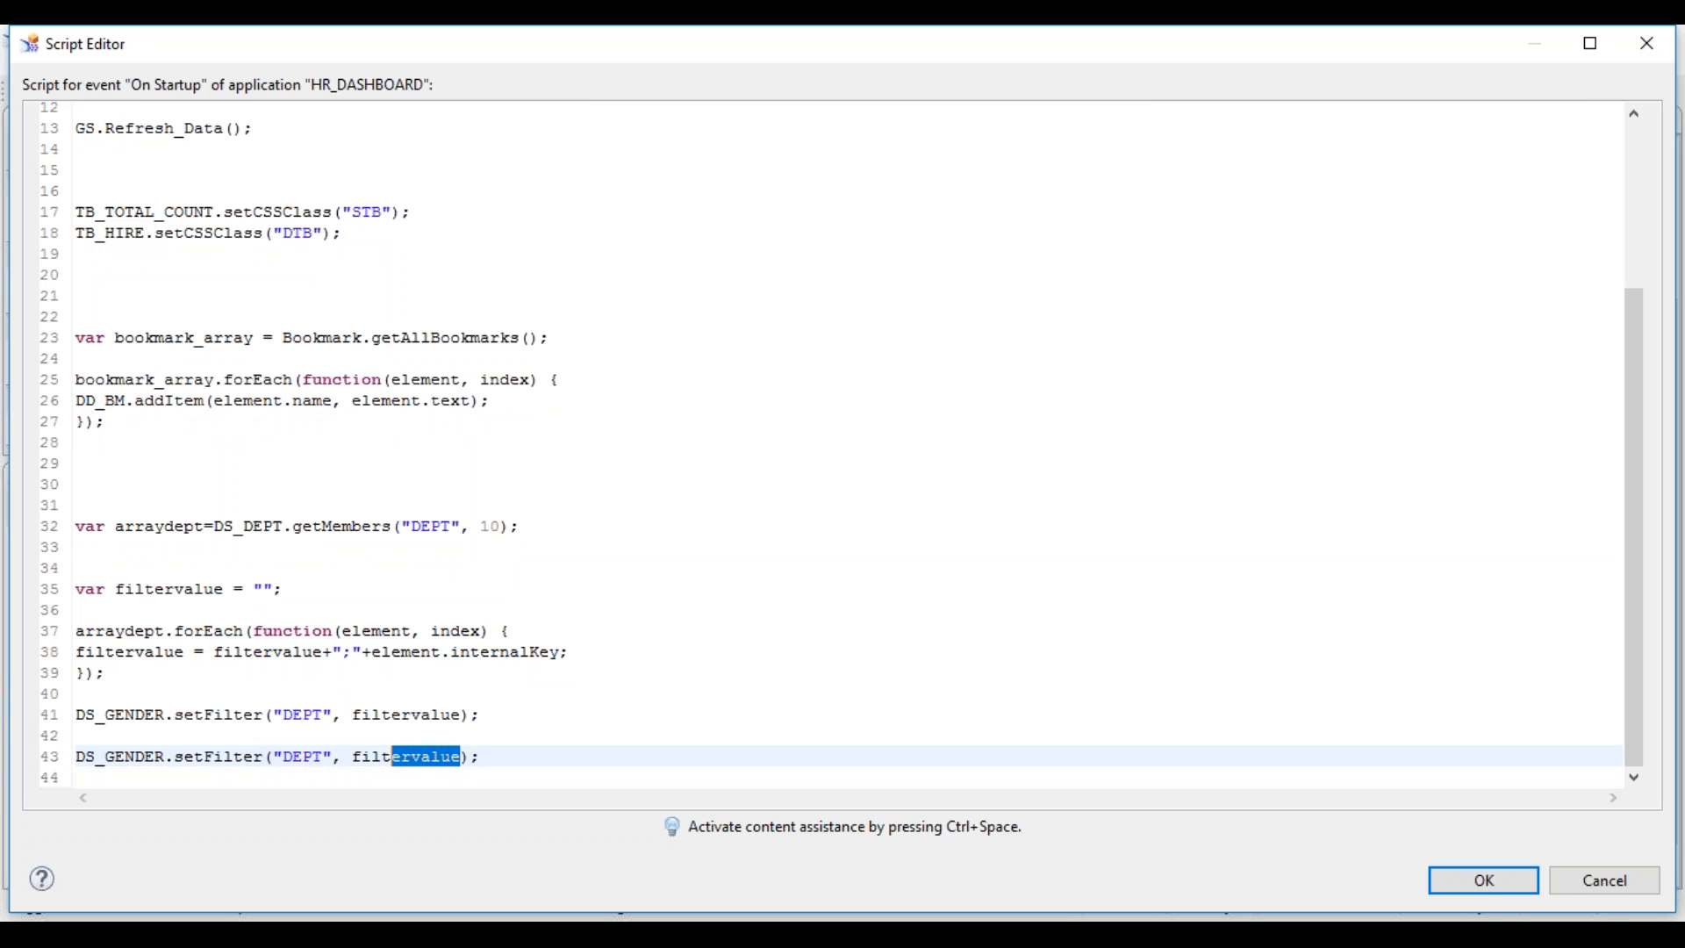
- Replace the copied line's filter value with {"DEPT-01","DEPT-02"}
type("{")
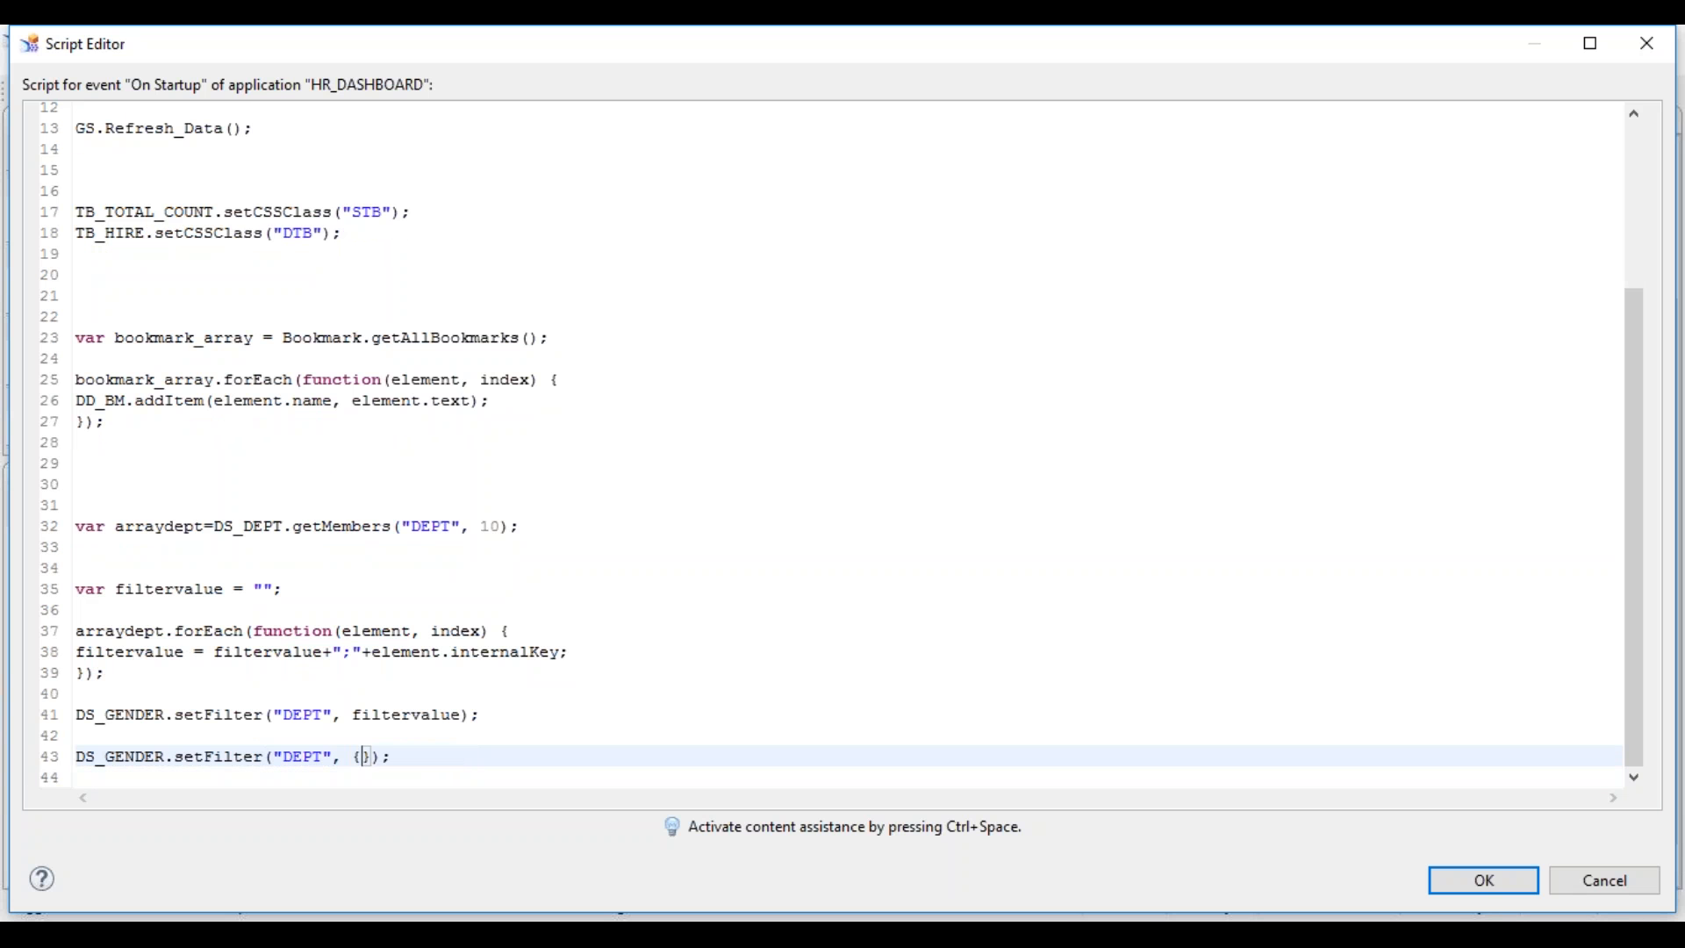
type("'")
key("BackSpace")
type("\"DEPT-01")
double_click(409, 757)
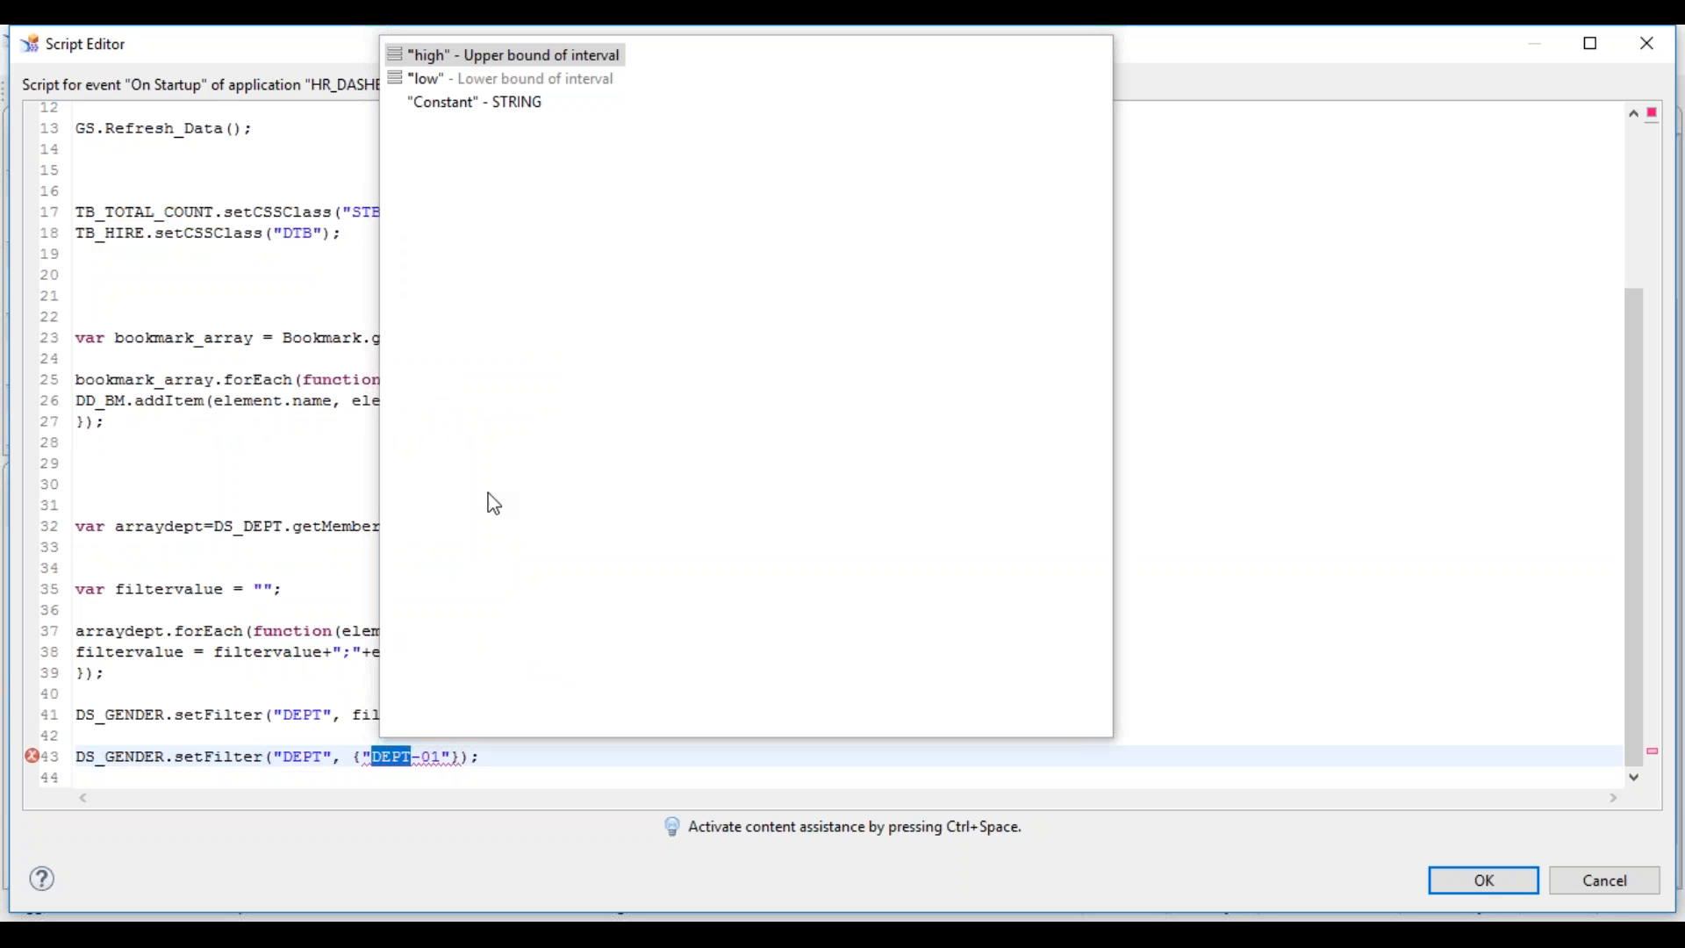
left_click(315, 756)
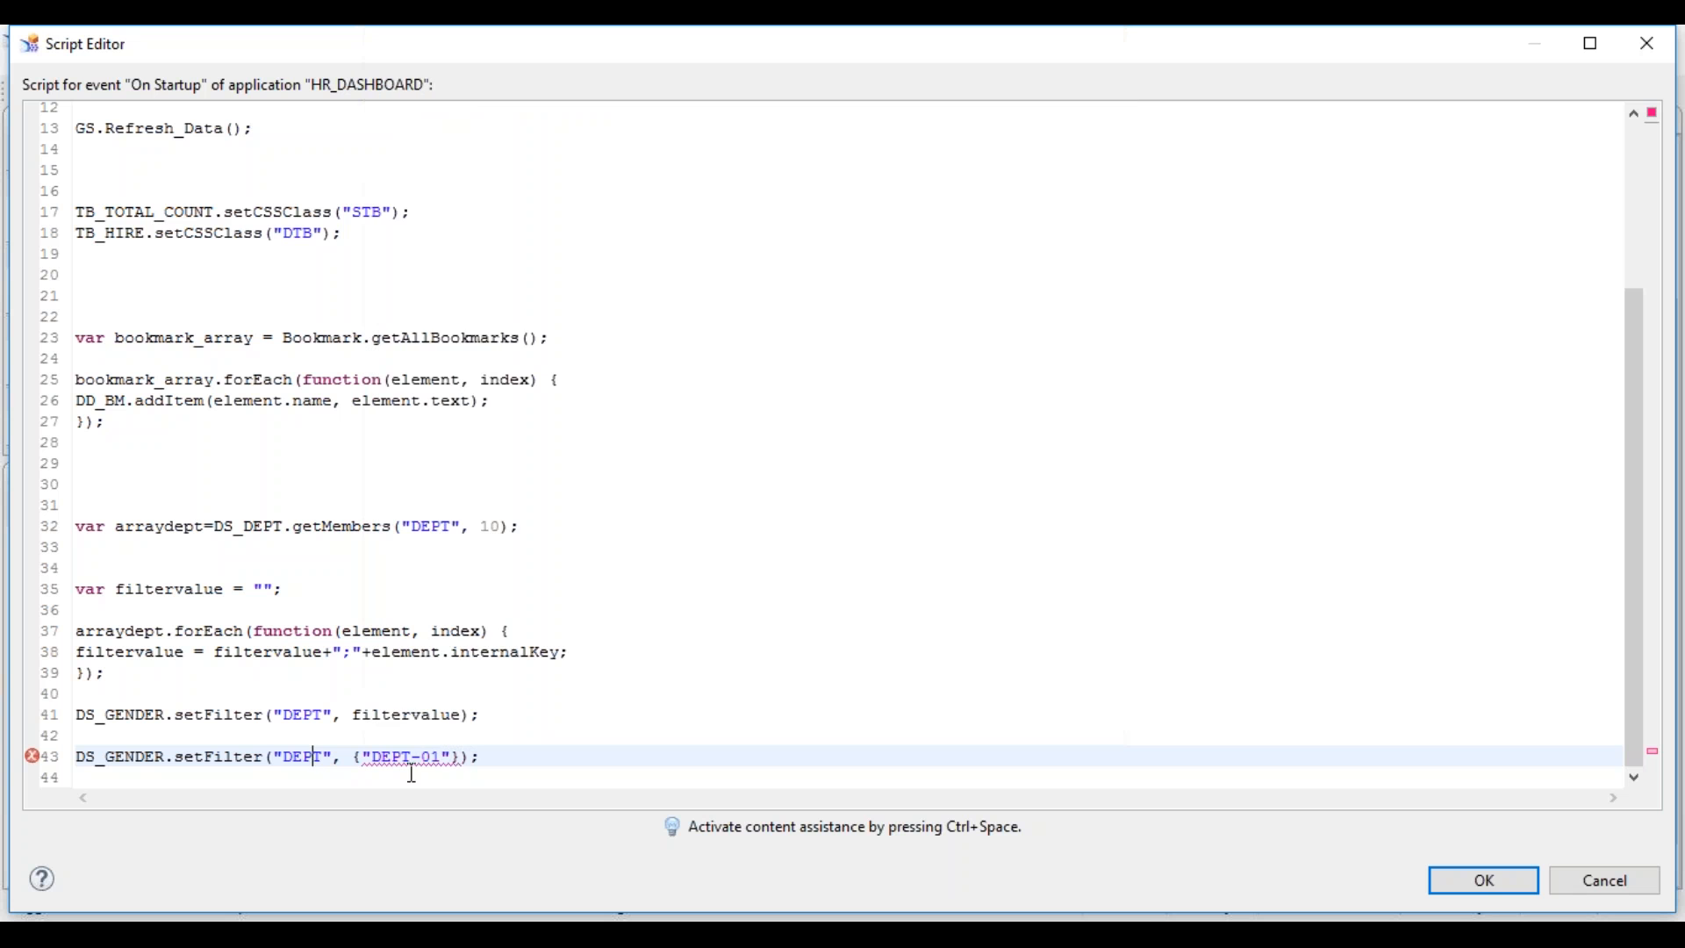
left_click_drag(372, 756, 442, 753)
key("ctrl+space")
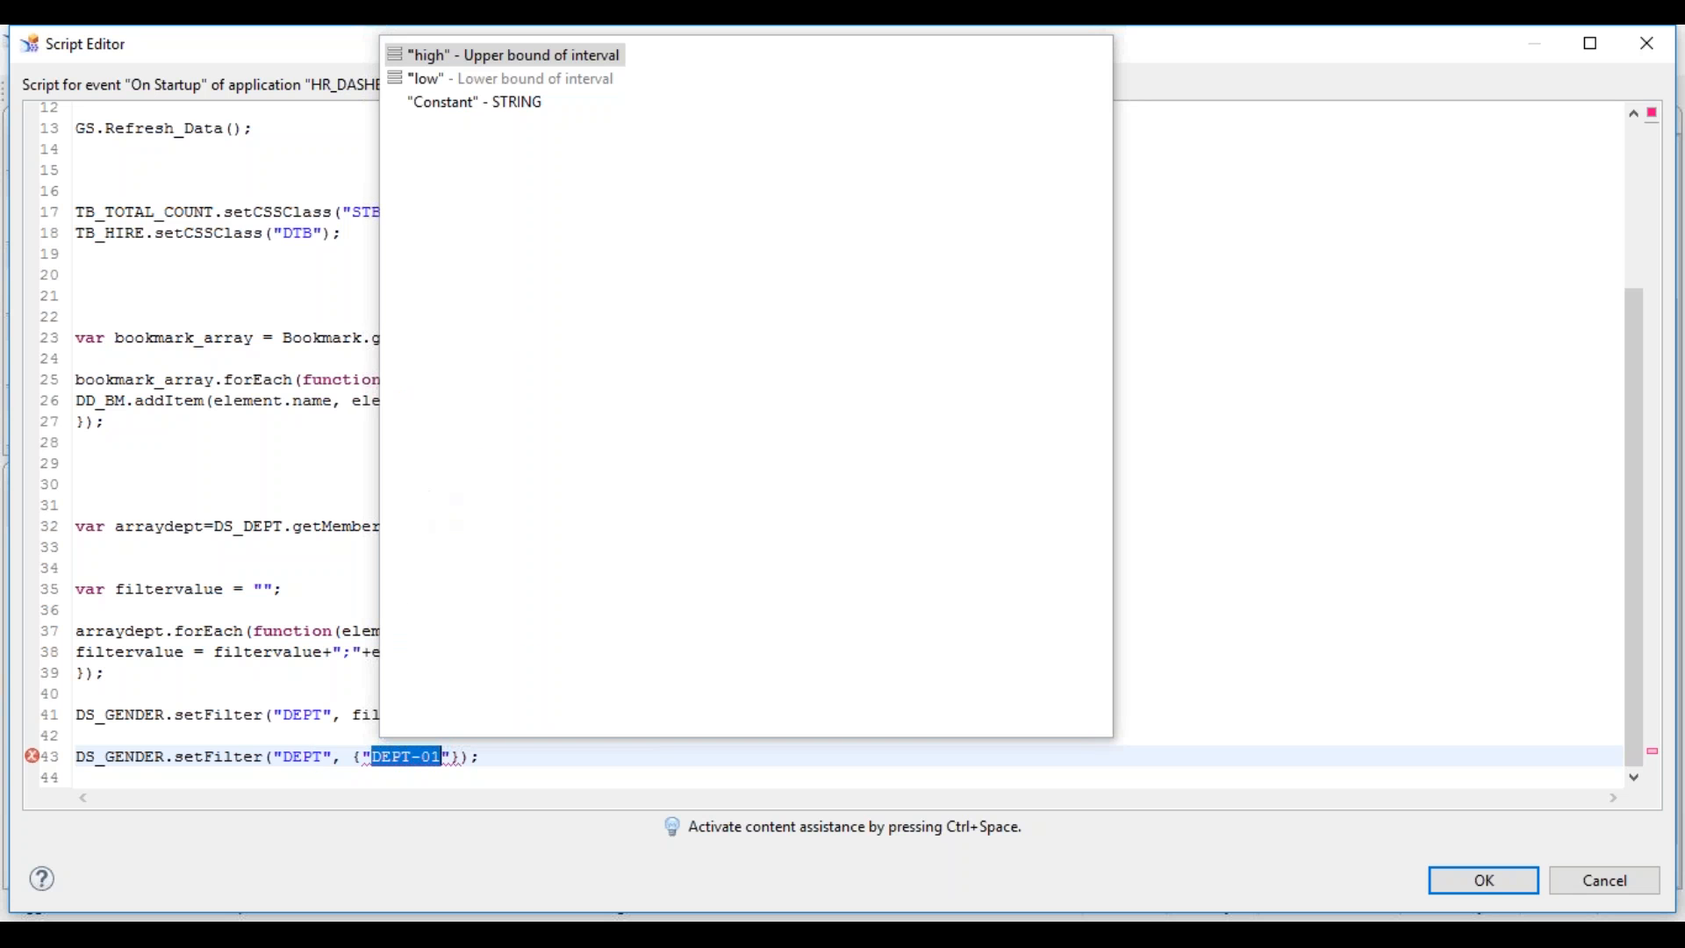
left_click(393, 735)
left_click(379, 757)
left_click_drag(379, 756, 444, 759)
left_click(455, 759)
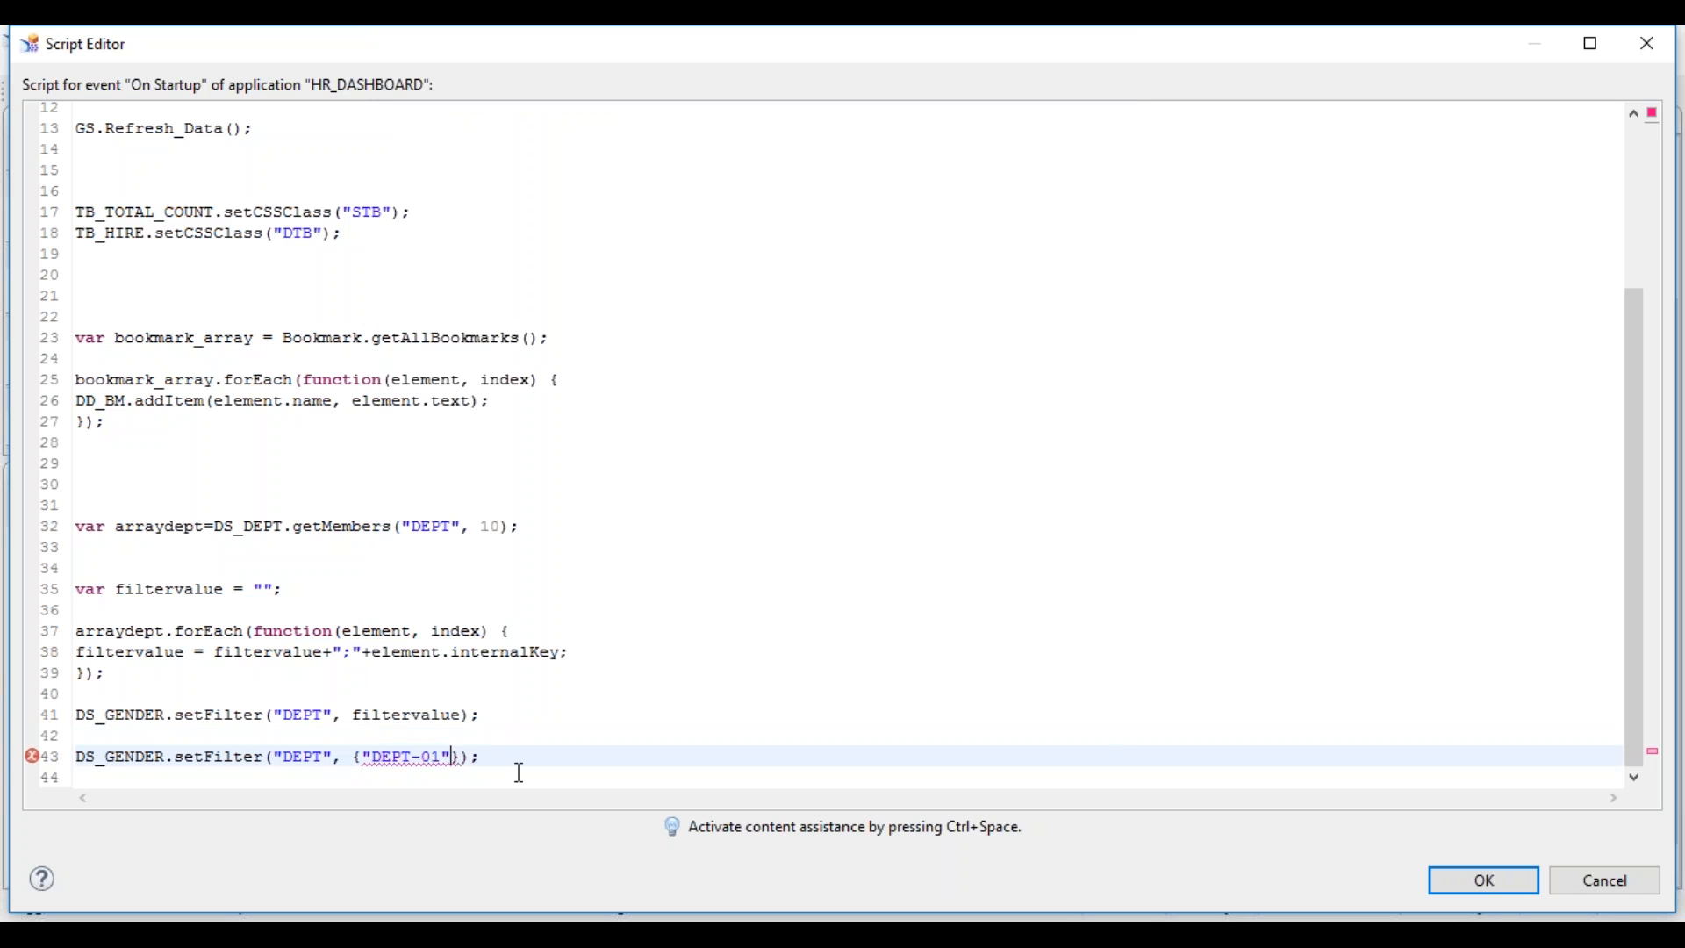
type(",\"DEPT-02\"")
- Check the DEPT dimension suggestions on line 41, then save and close the script editor
double_click(294, 714)
key("ctrl+space")
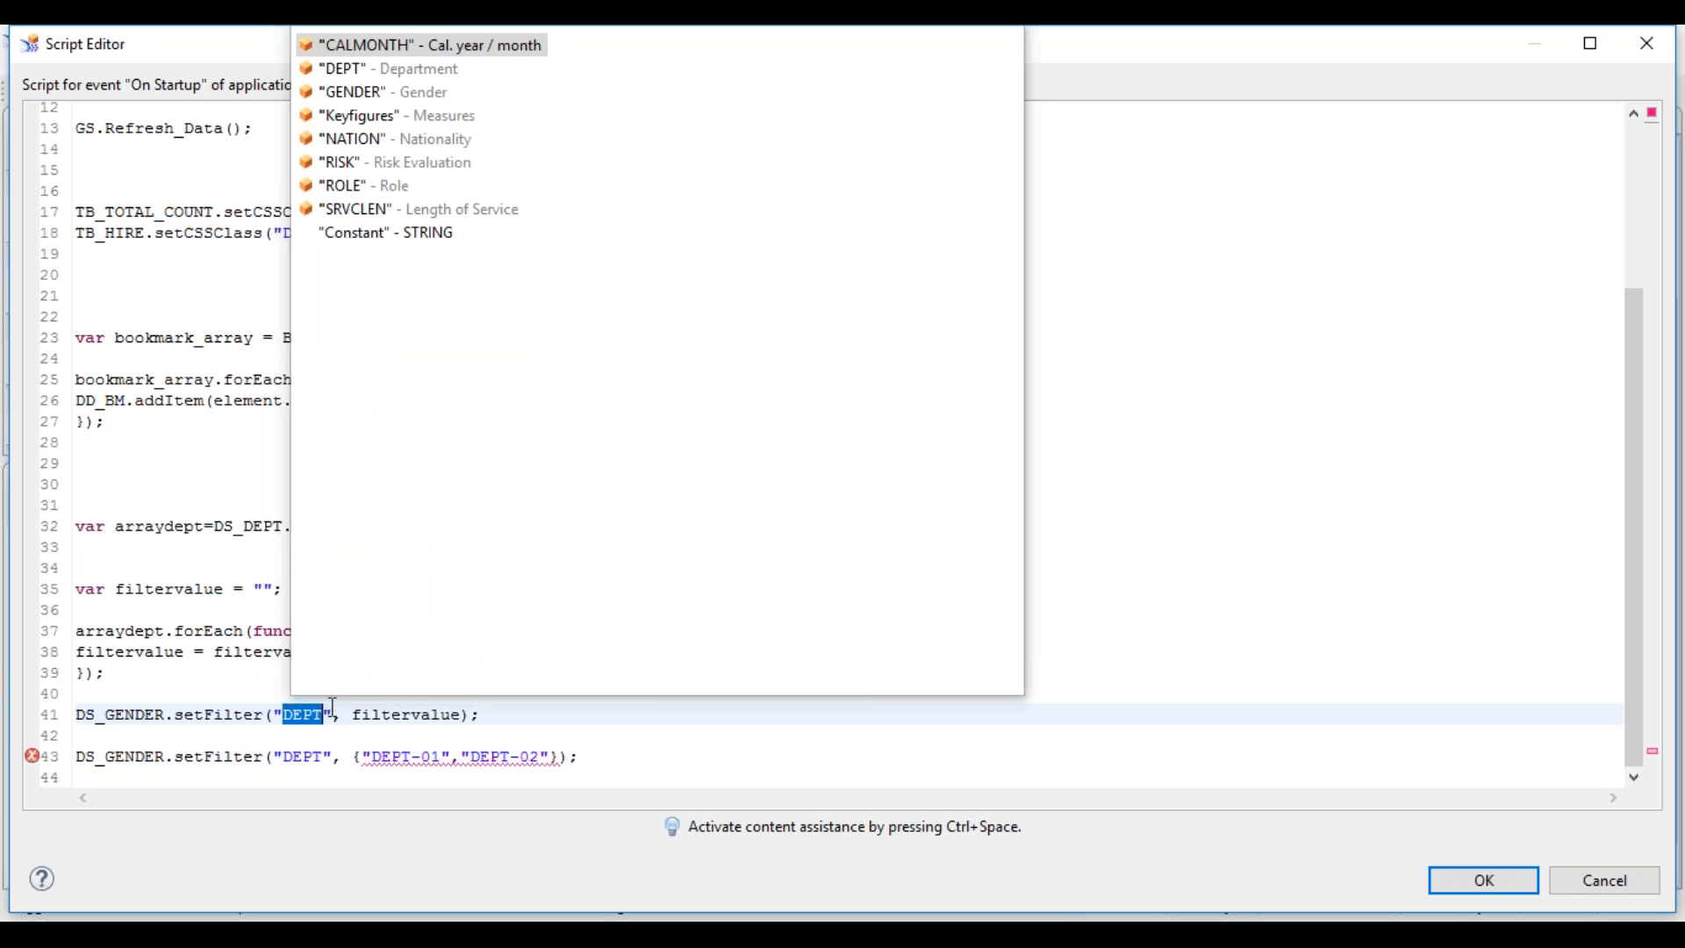
left_click(235, 652)
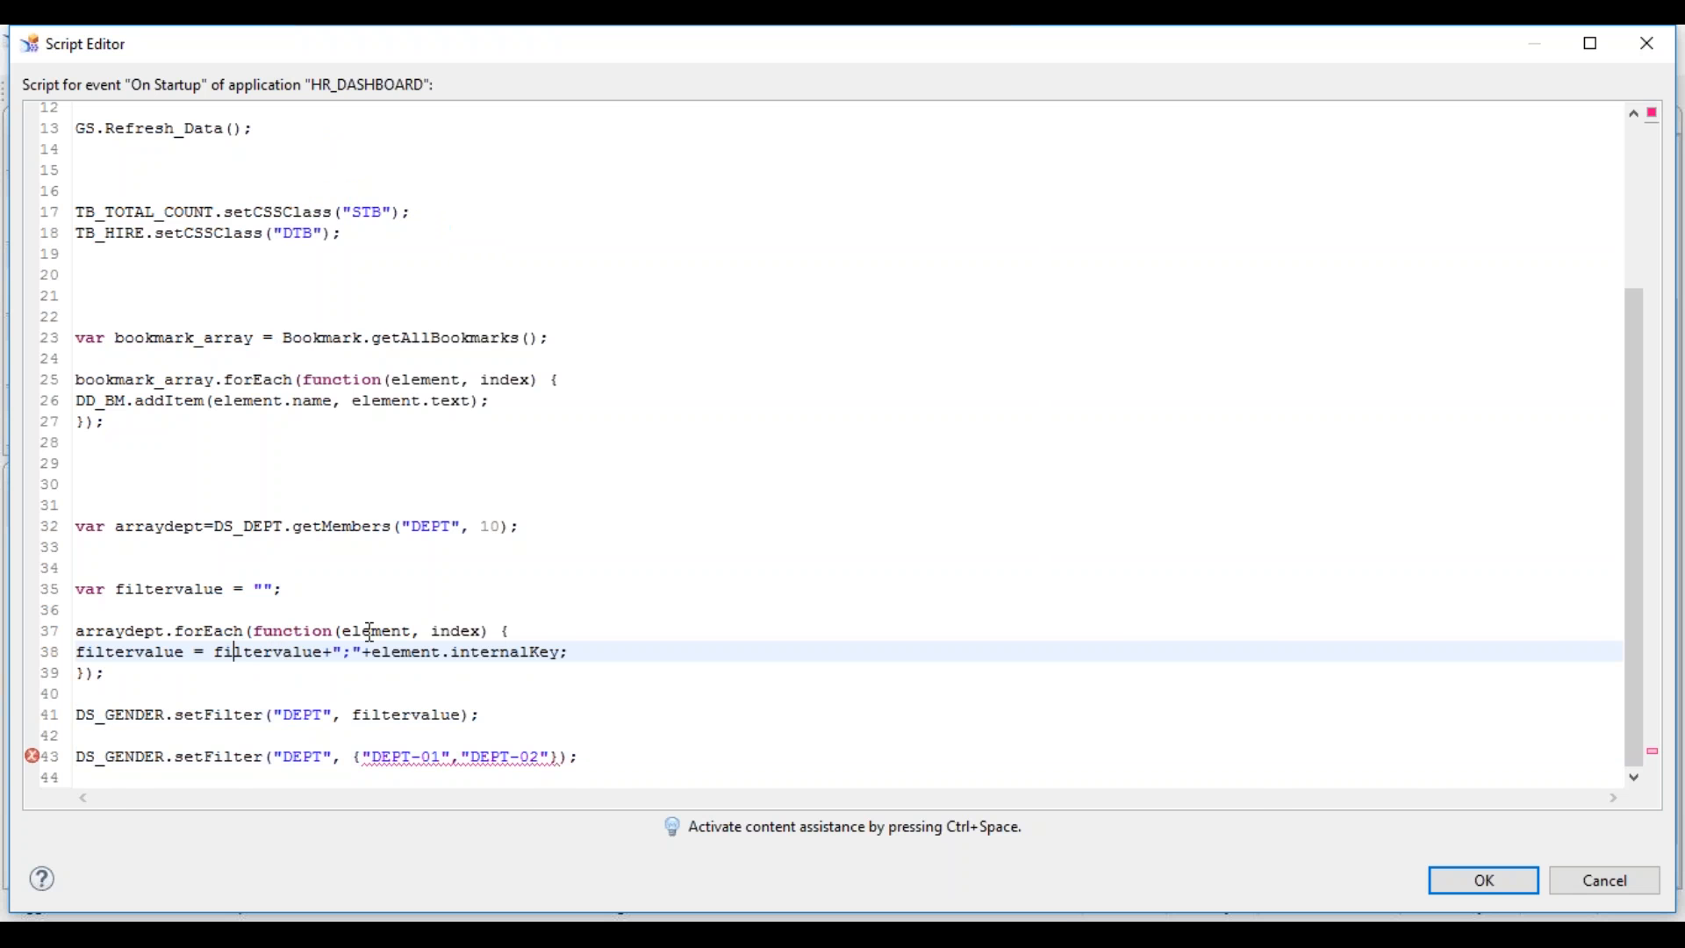
left_click(1478, 874)
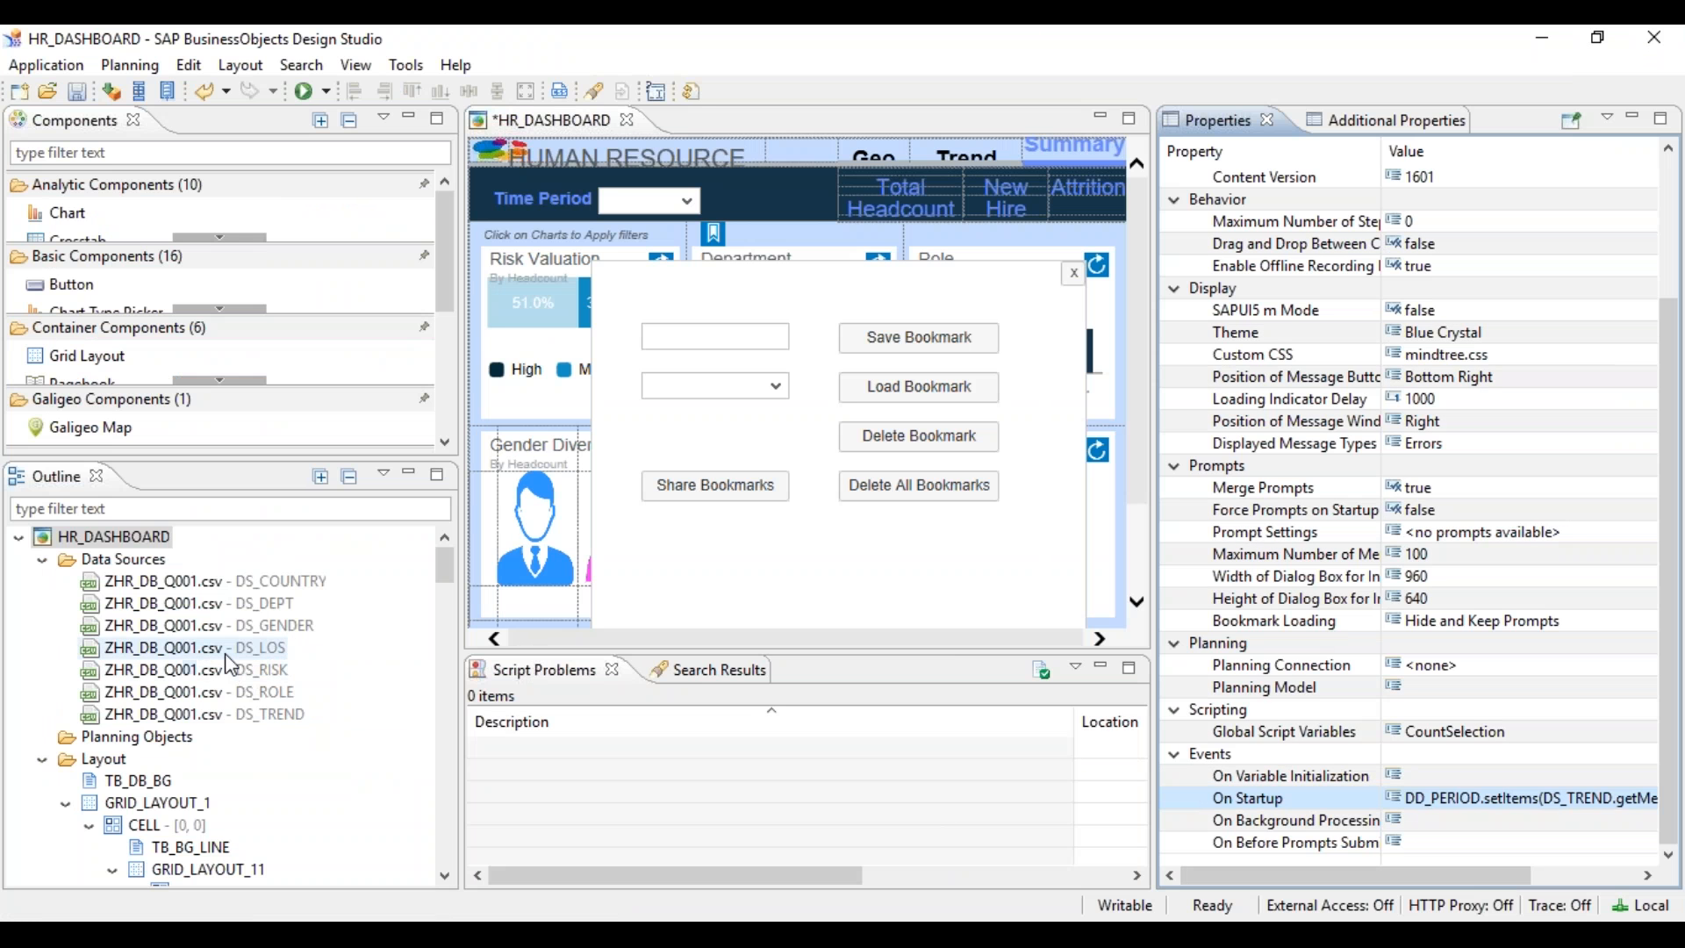
- Check the department keys in DS_DEPT's initial view, then discard the changes
right_click(261, 602)
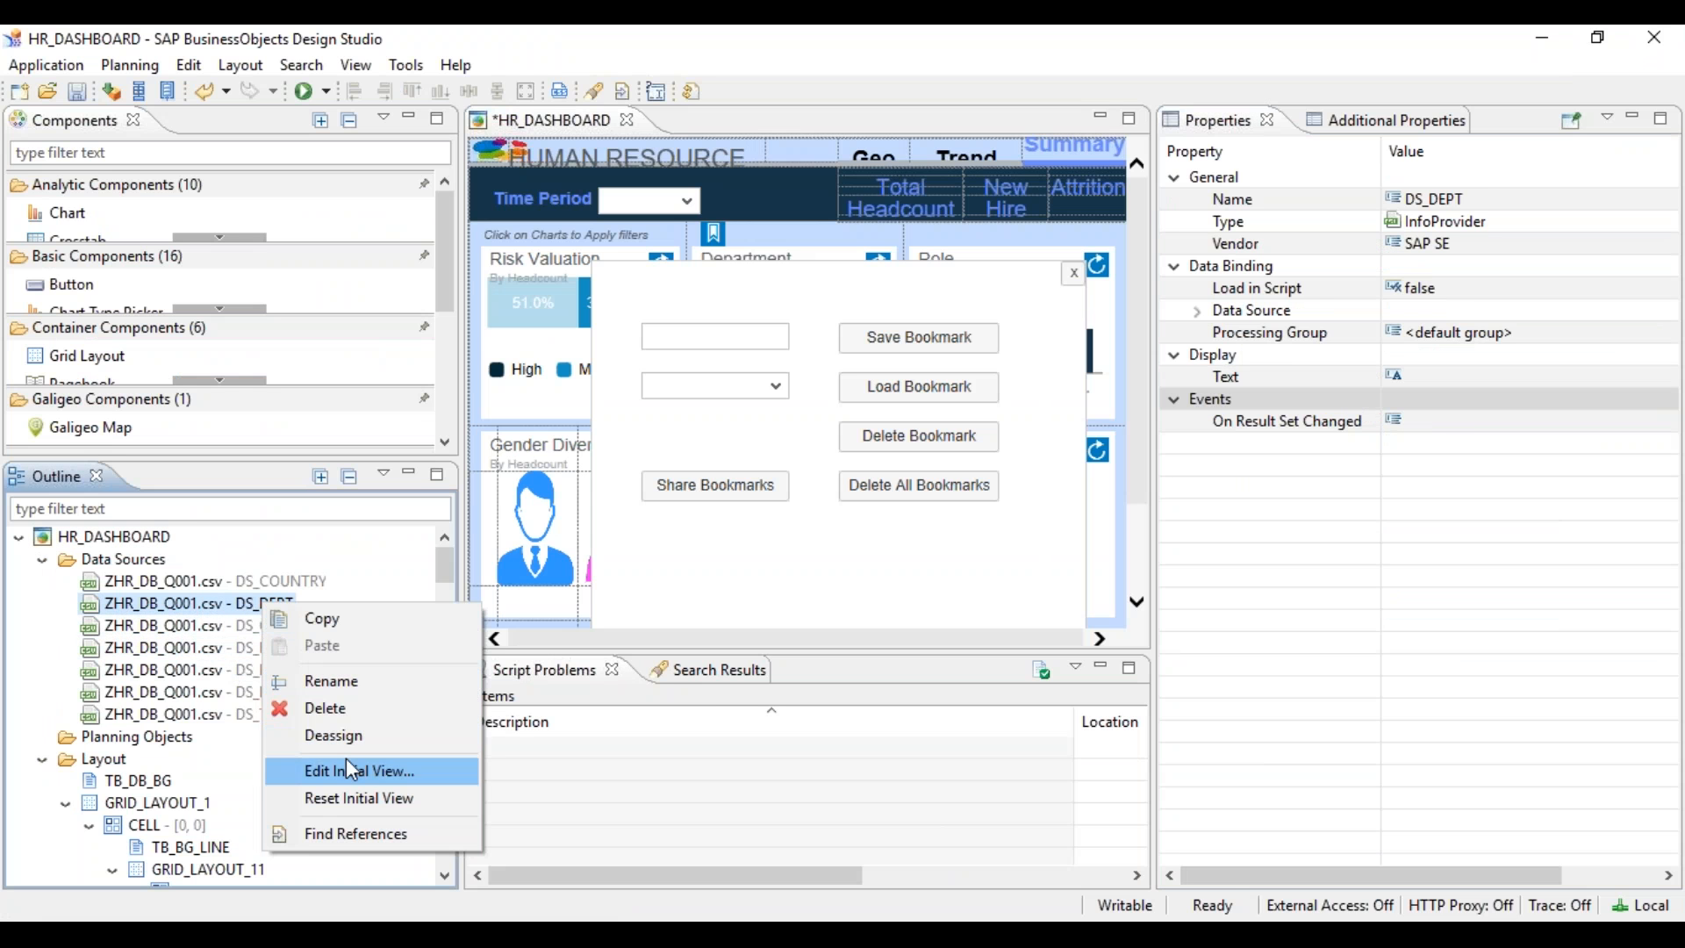
left_click(352, 769)
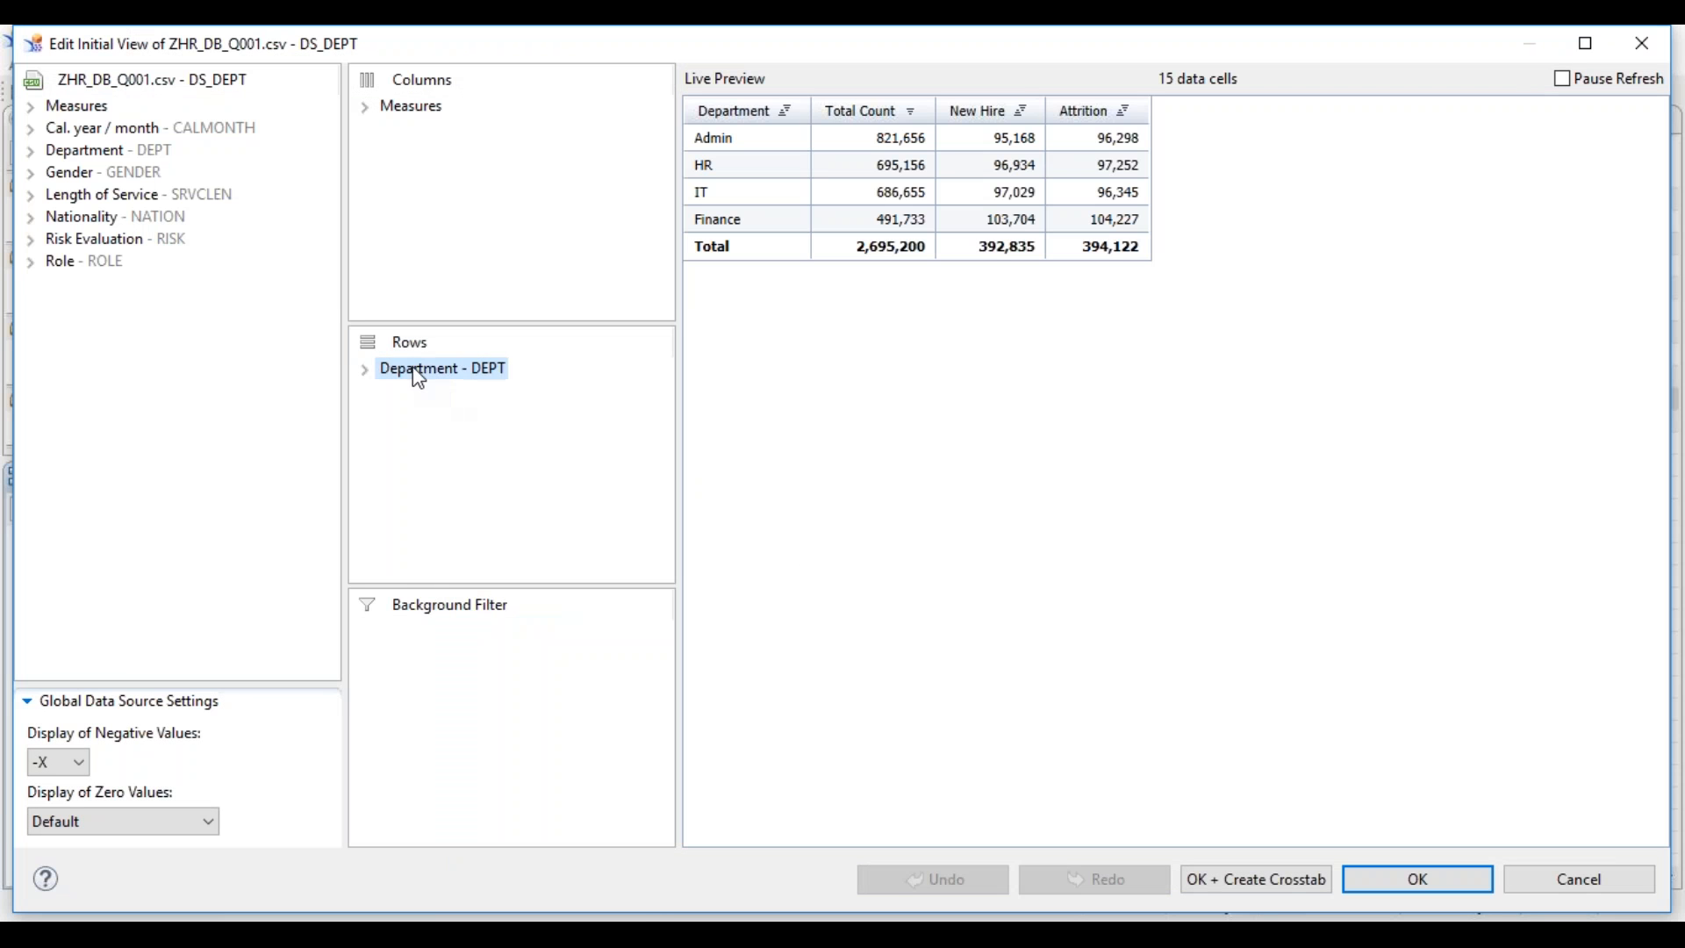
right_click(420, 379)
mouse_move(549, 500)
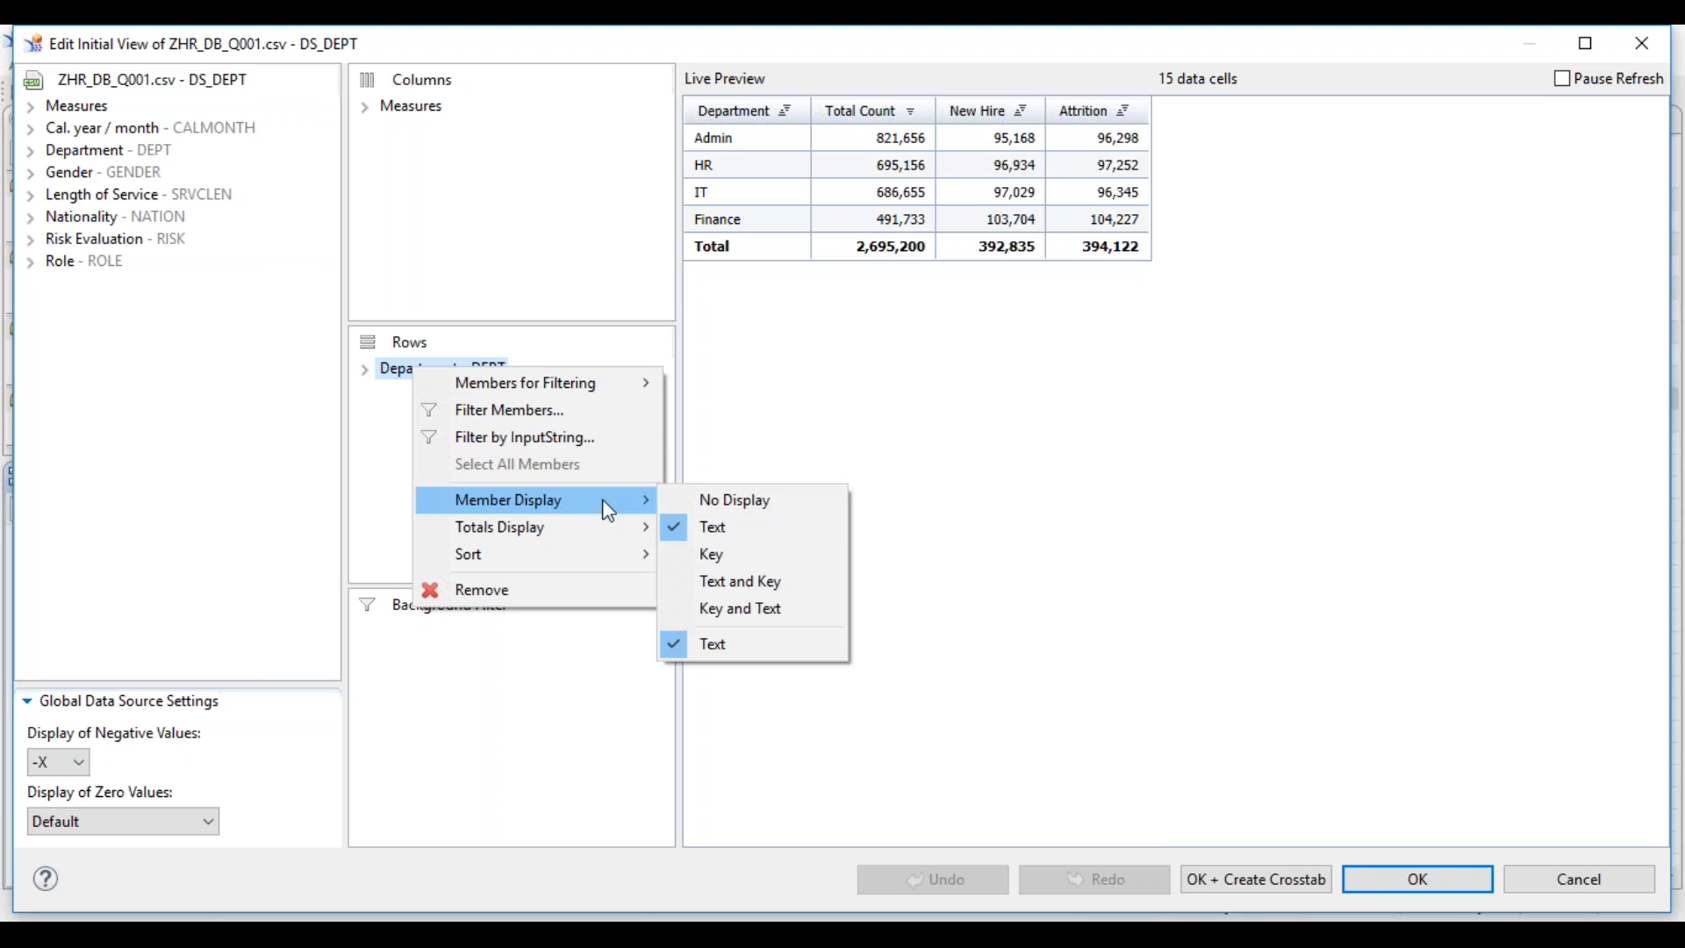
left_click(750, 553)
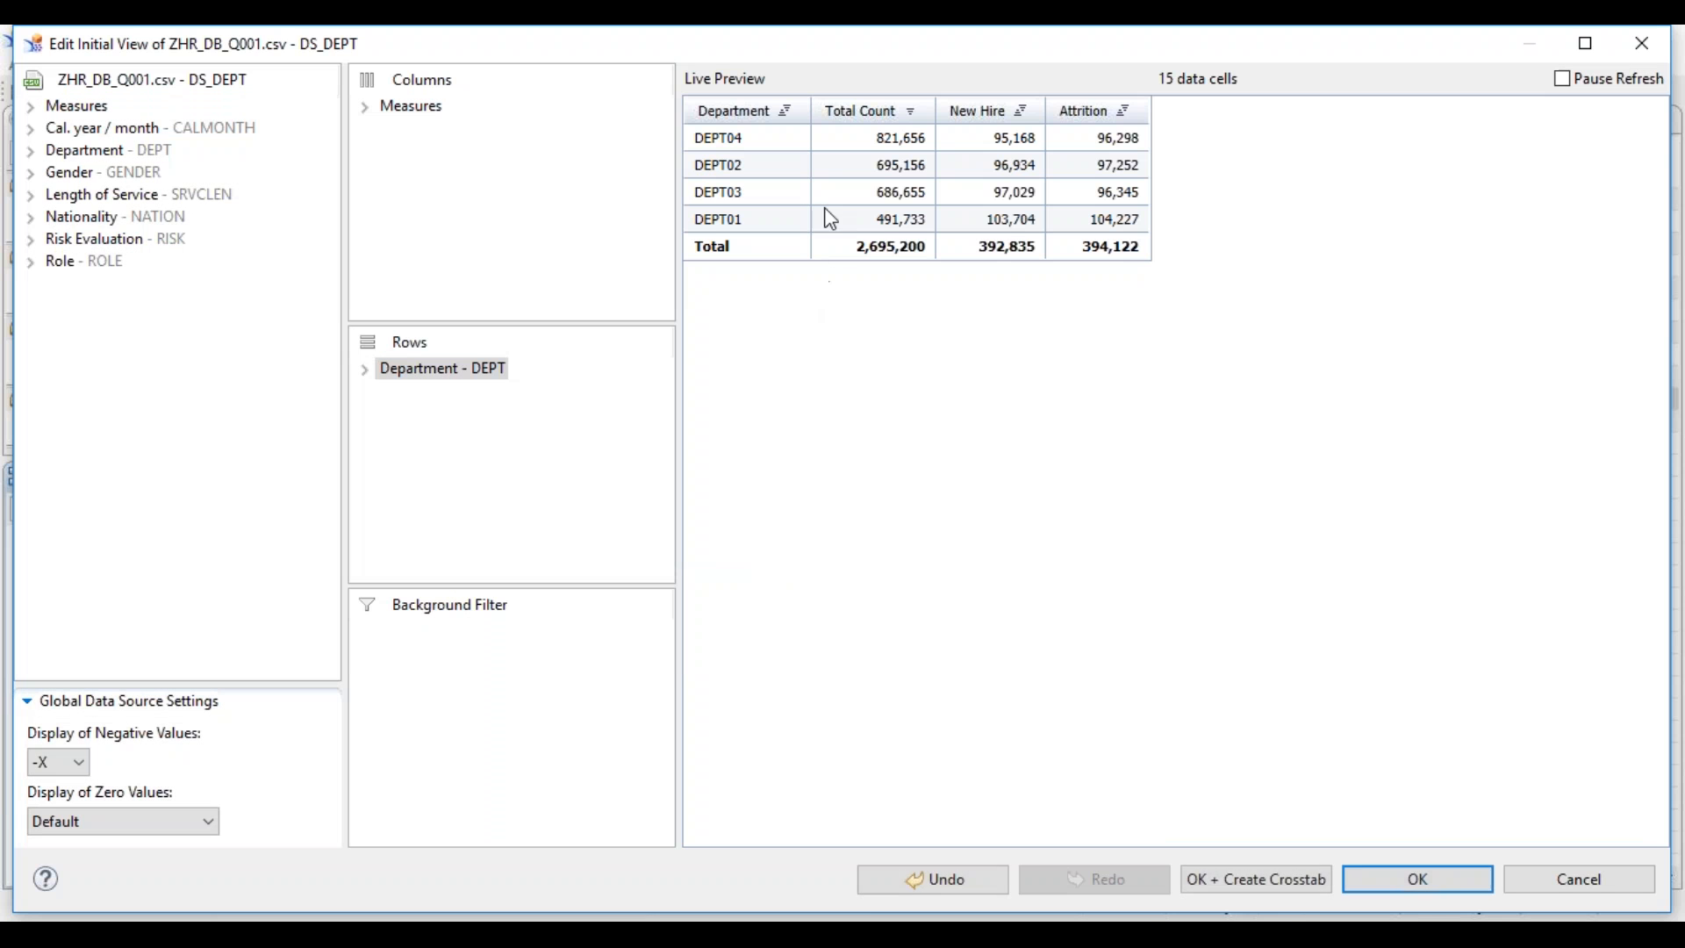
left_click(1580, 887)
left_click(967, 494)
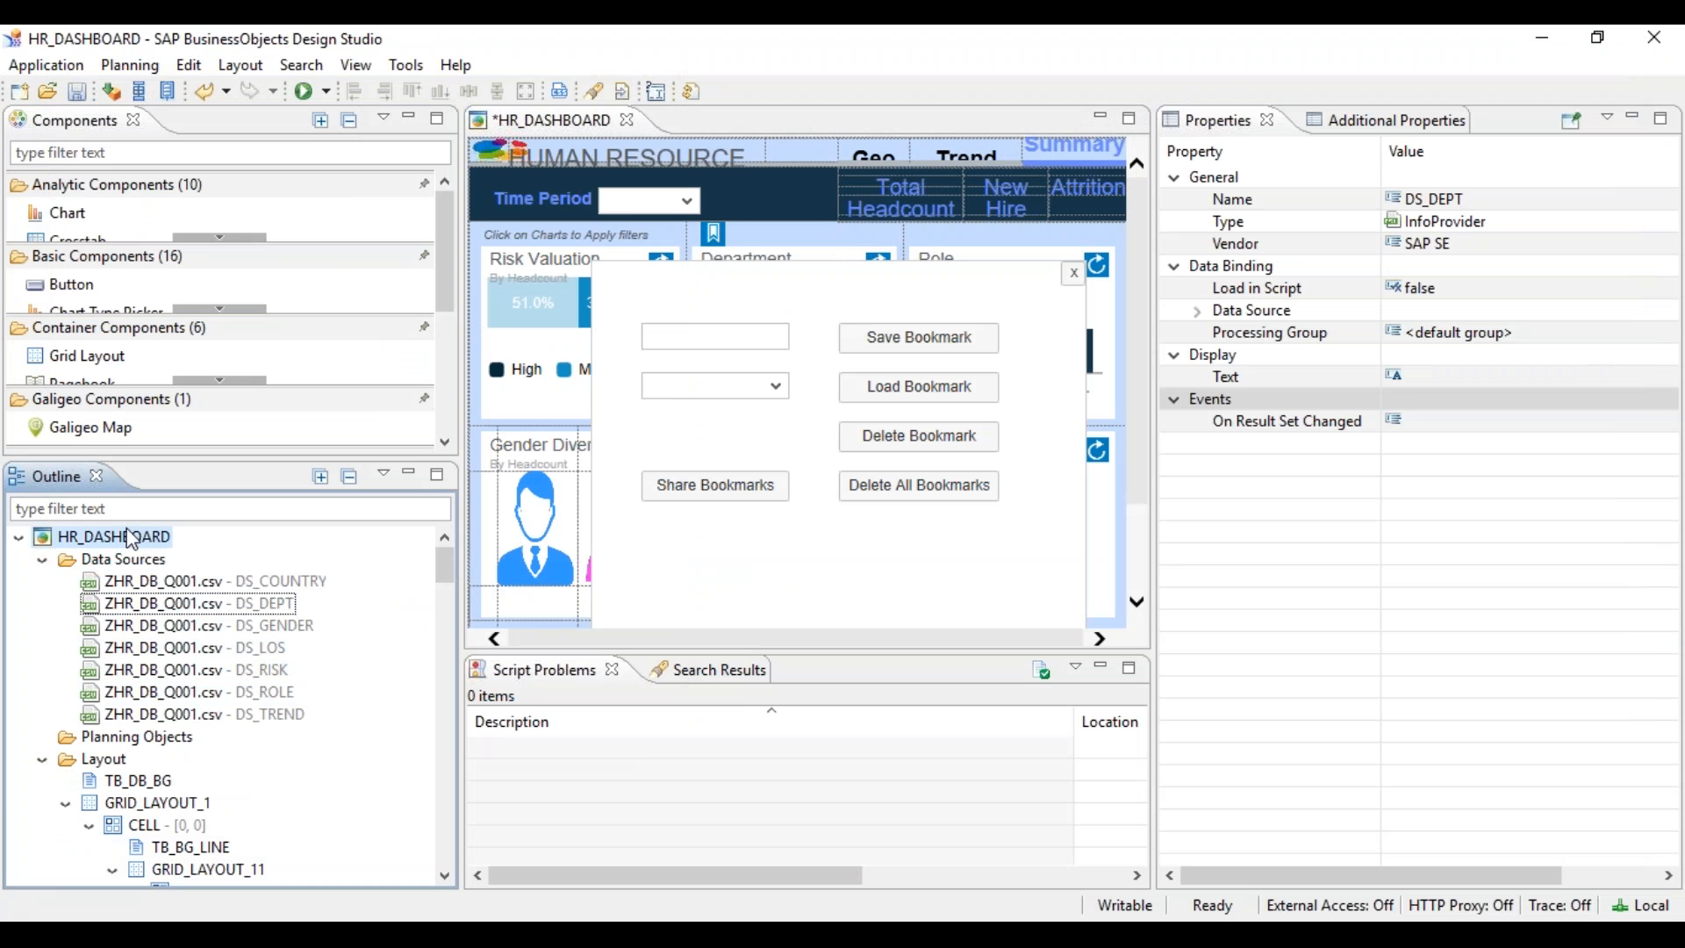
- Show HR_DASHBOARD's properties and select its On Startup event
left_click(129, 538)
scroll(1637, 814, "down", 3)
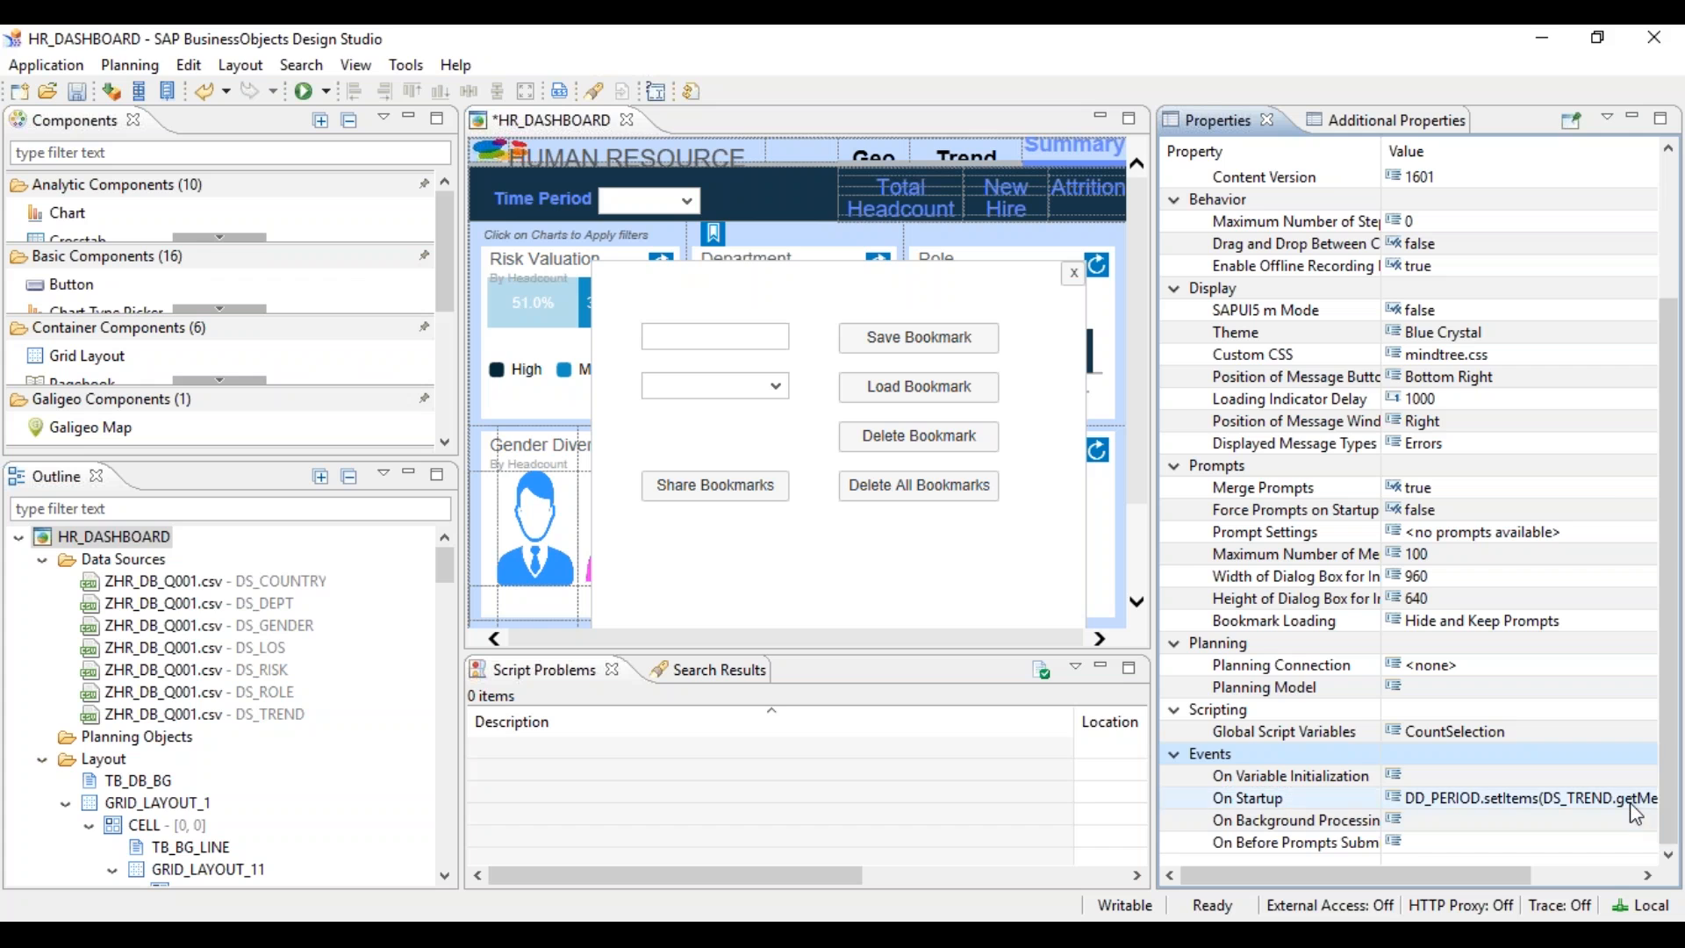
left_click(1632, 809)
- Open the On Startup script and remove the hyphens to get DEPT01 and DEPT02 on line 43
left_click(1636, 795)
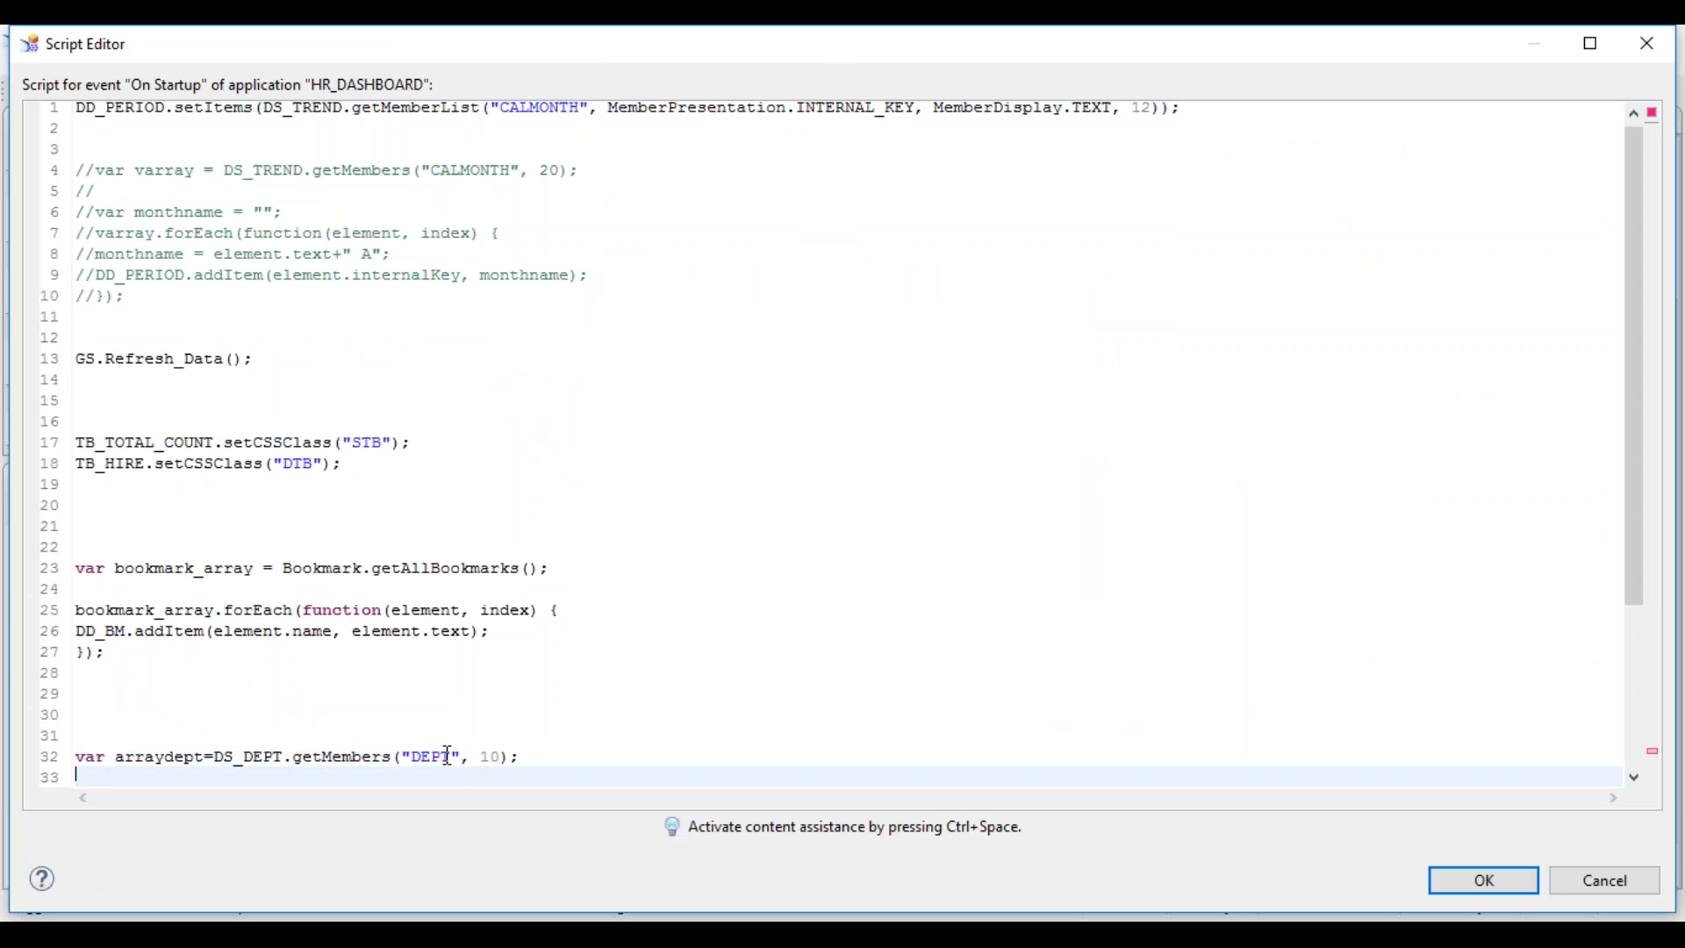
key("Down")
key("Down")
key("Down")
key("Down")
key("Down")
key("Down")
key("Down")
key("Down")
key("Down")
key("Down")
key("Down")
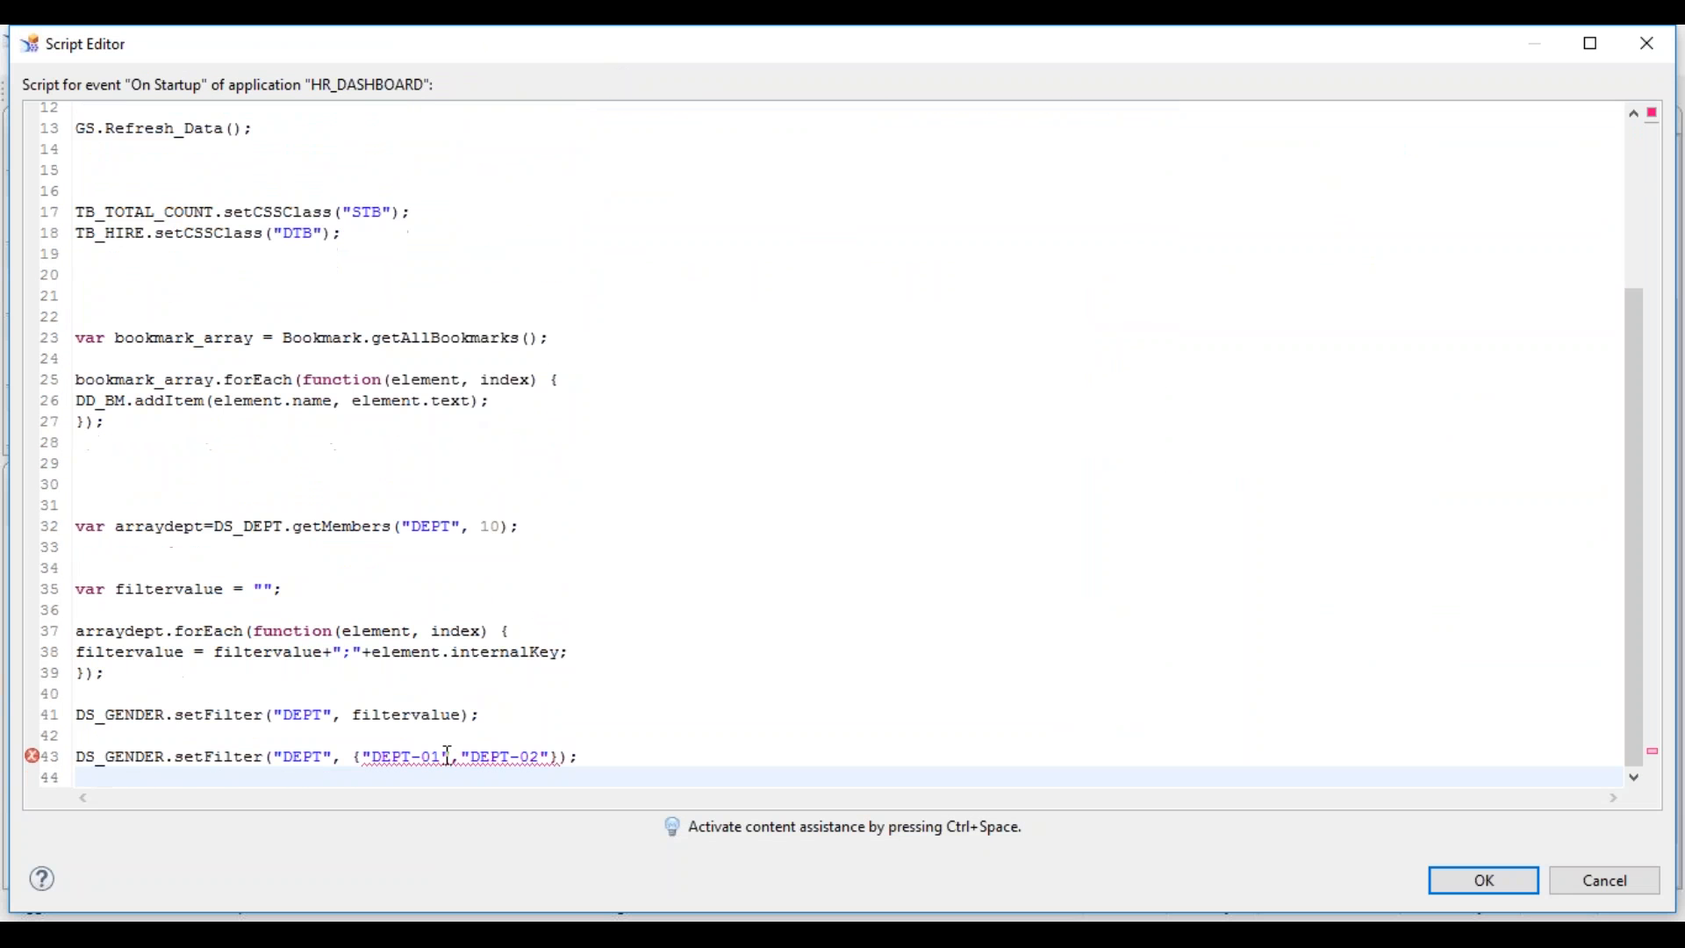
left_click(419, 759)
key("BackSpace")
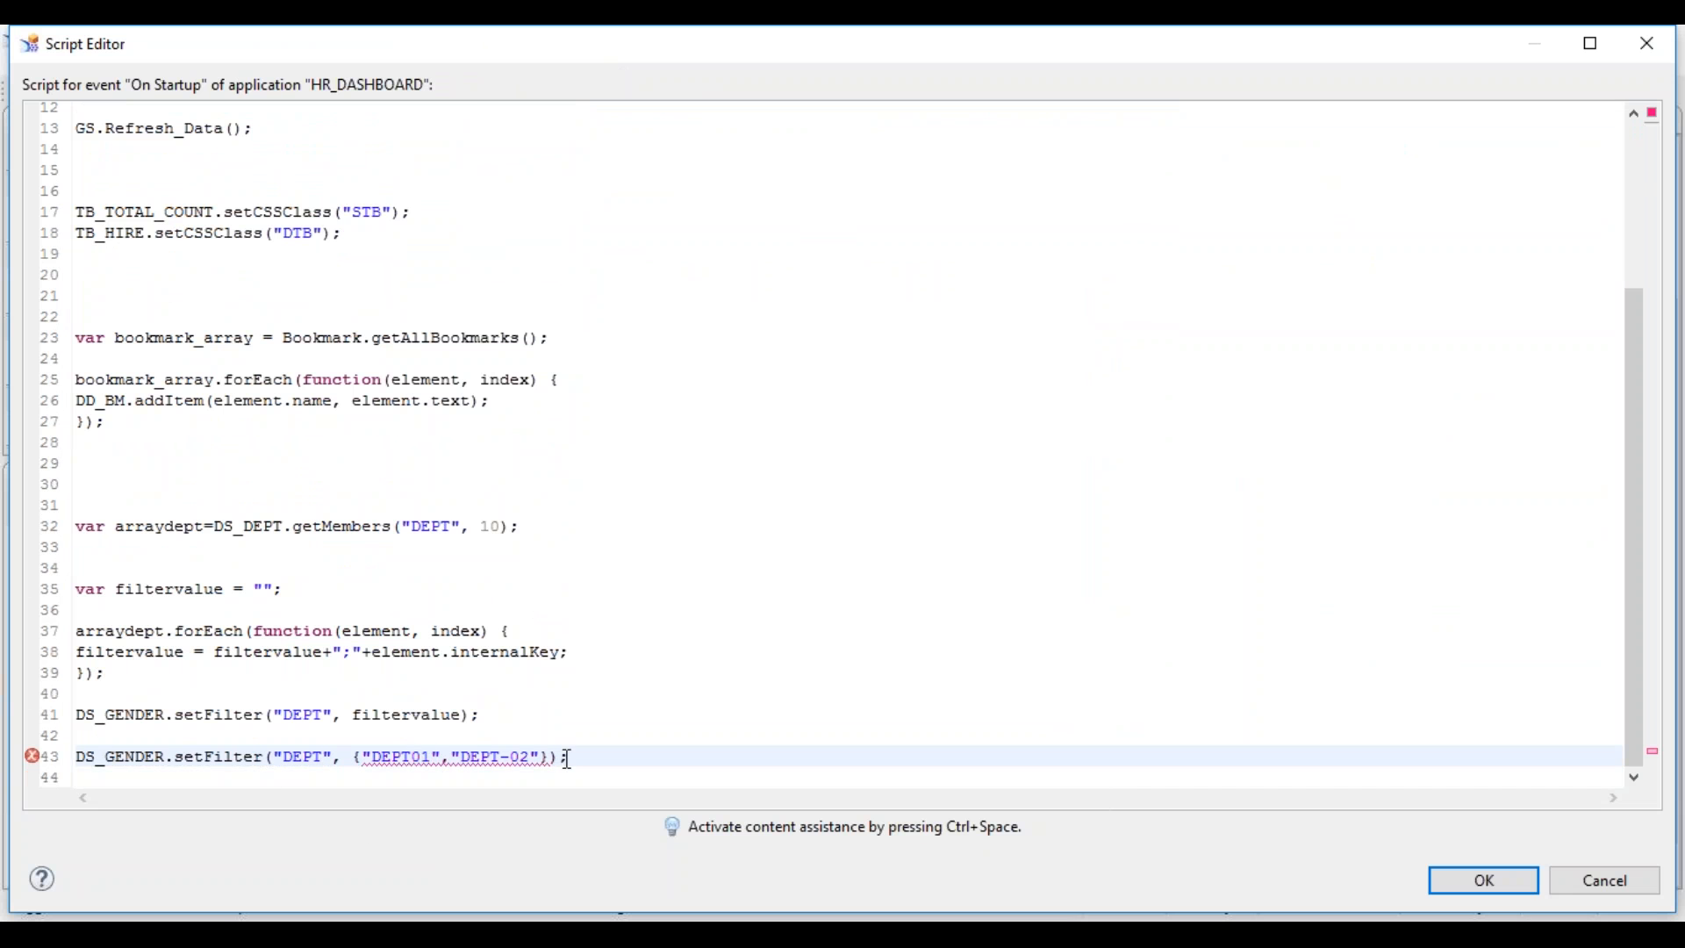
left_click(508, 760)
key("BackSpace")
- Replace the comma between DEPT01 and DEPT02 with a semicolon, matching line 38's separator
double_click(352, 651)
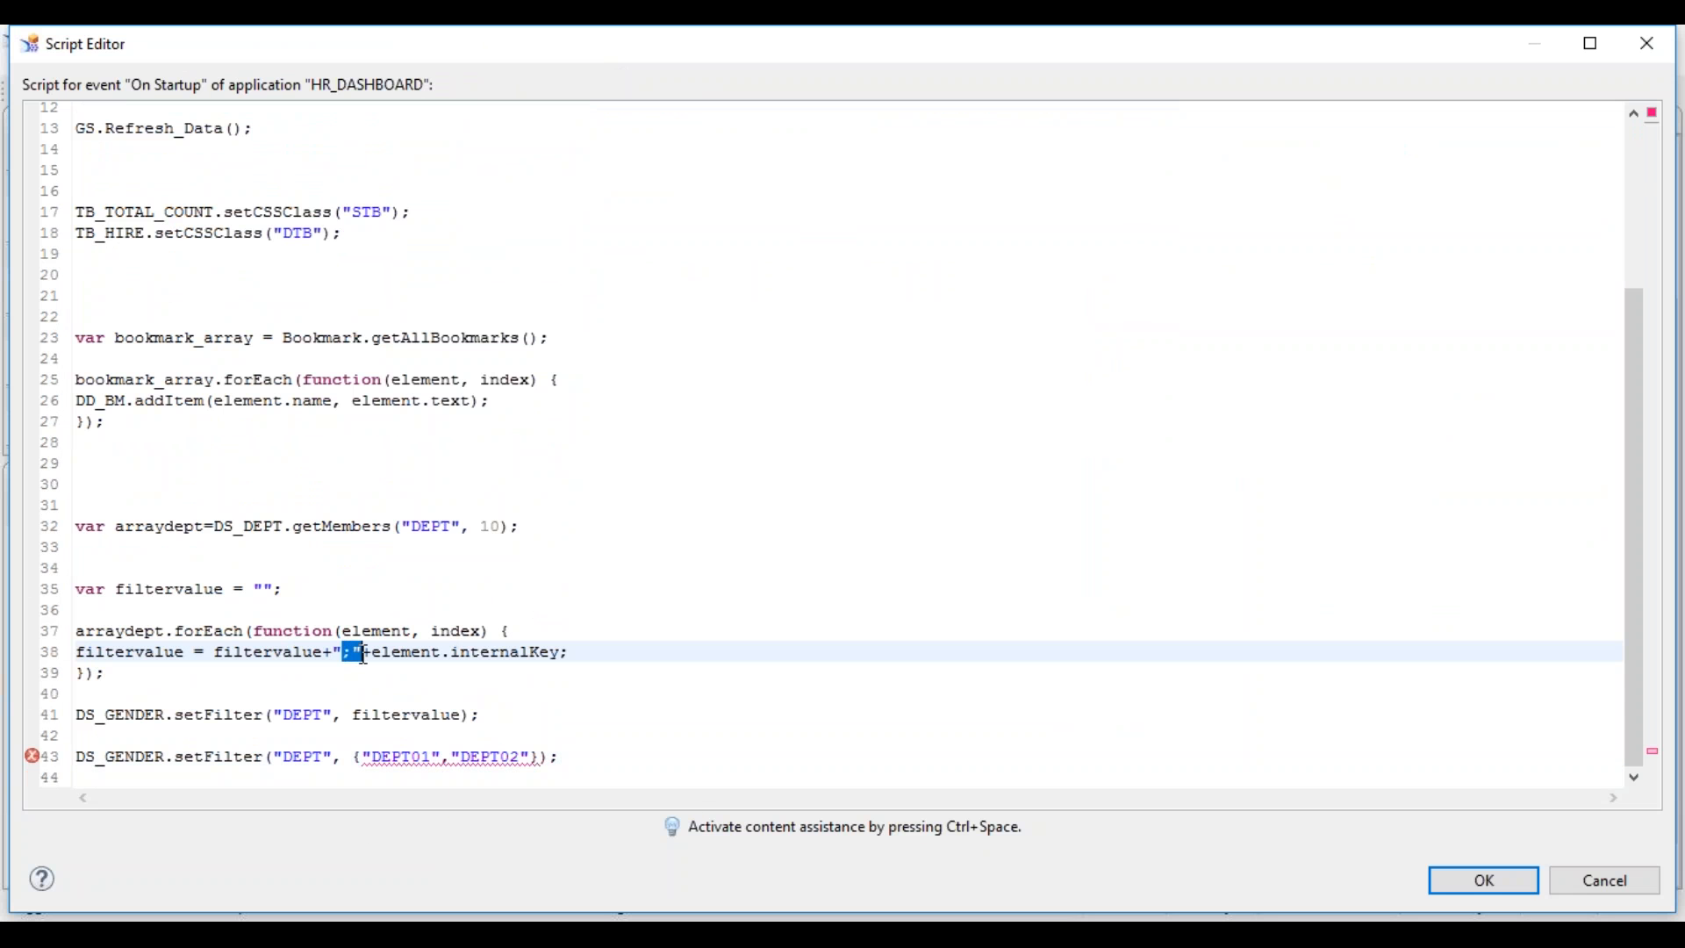
double_click(443, 759)
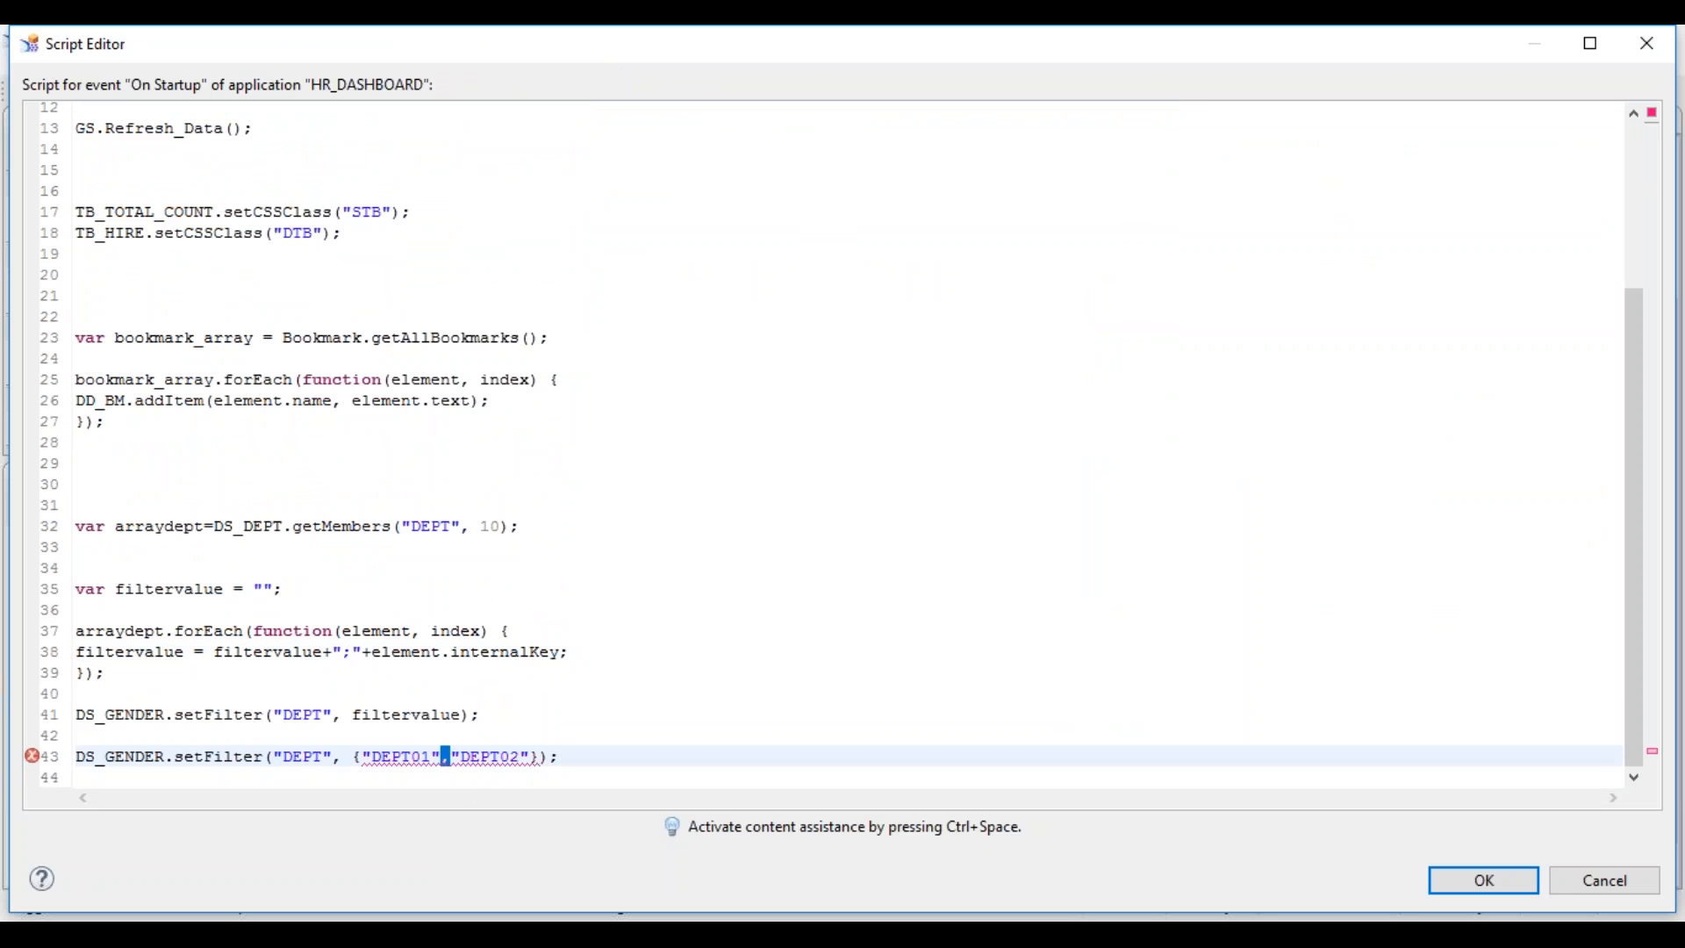
left_click(344, 656)
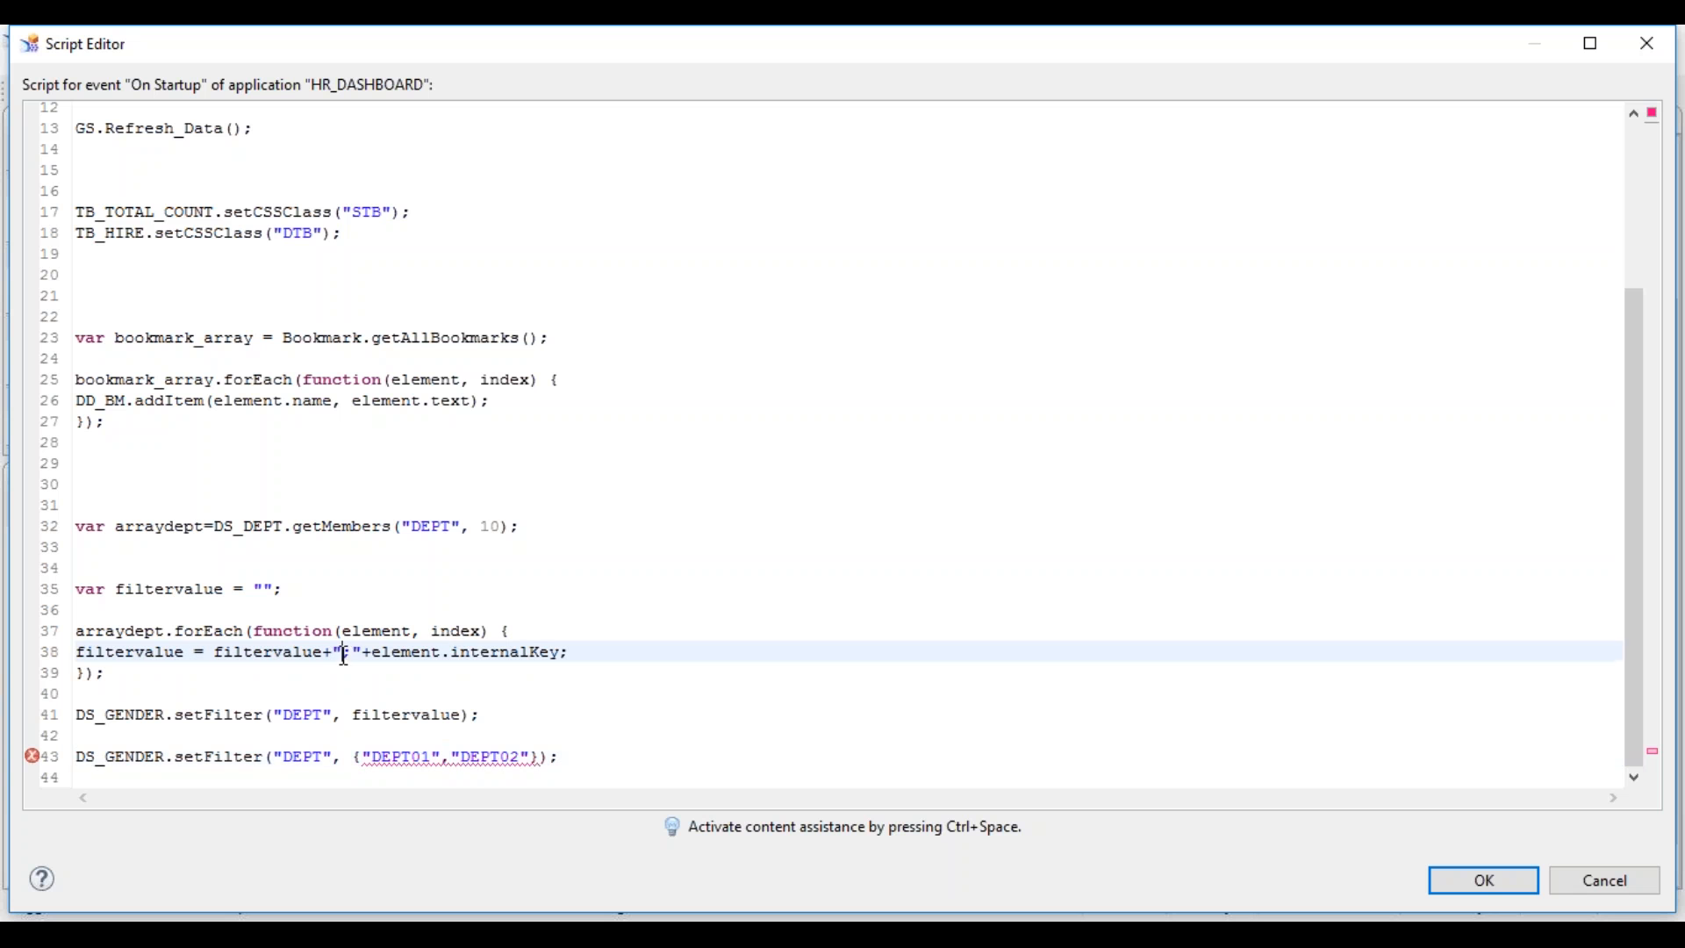
left_click_drag(347, 656, 354, 659)
left_click(444, 759)
type(";")
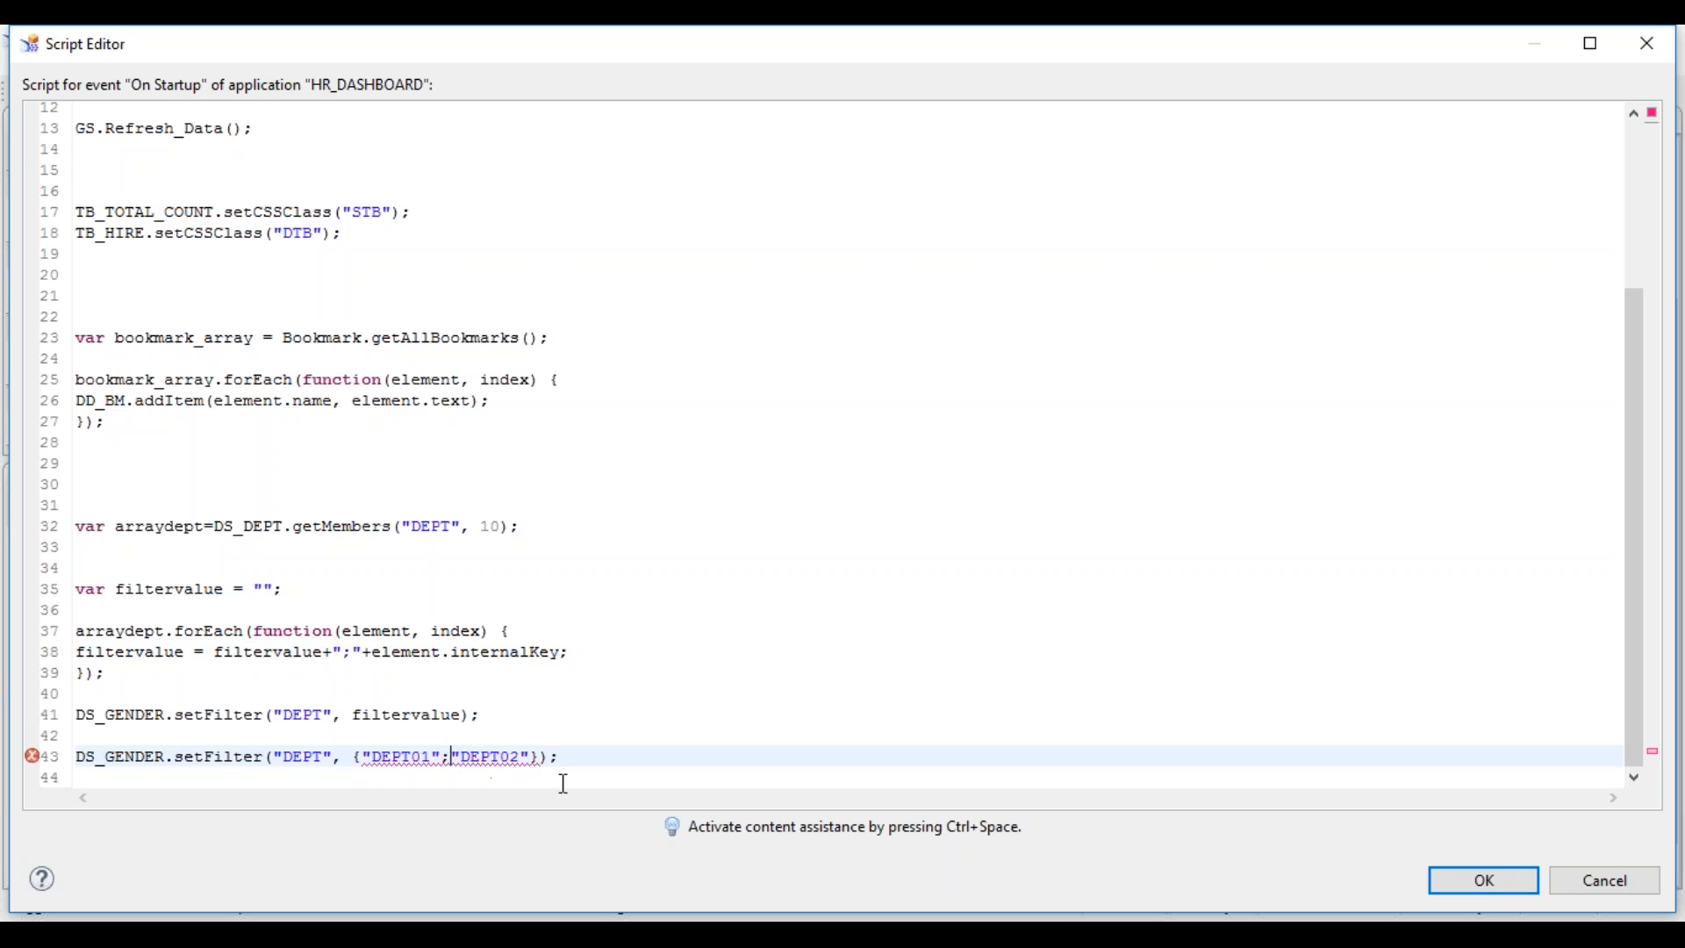
left_click(541, 758)
key("Left")
- Change the double quotes around DEPT01 and DEPT02 to single quotes
double_click(392, 756)
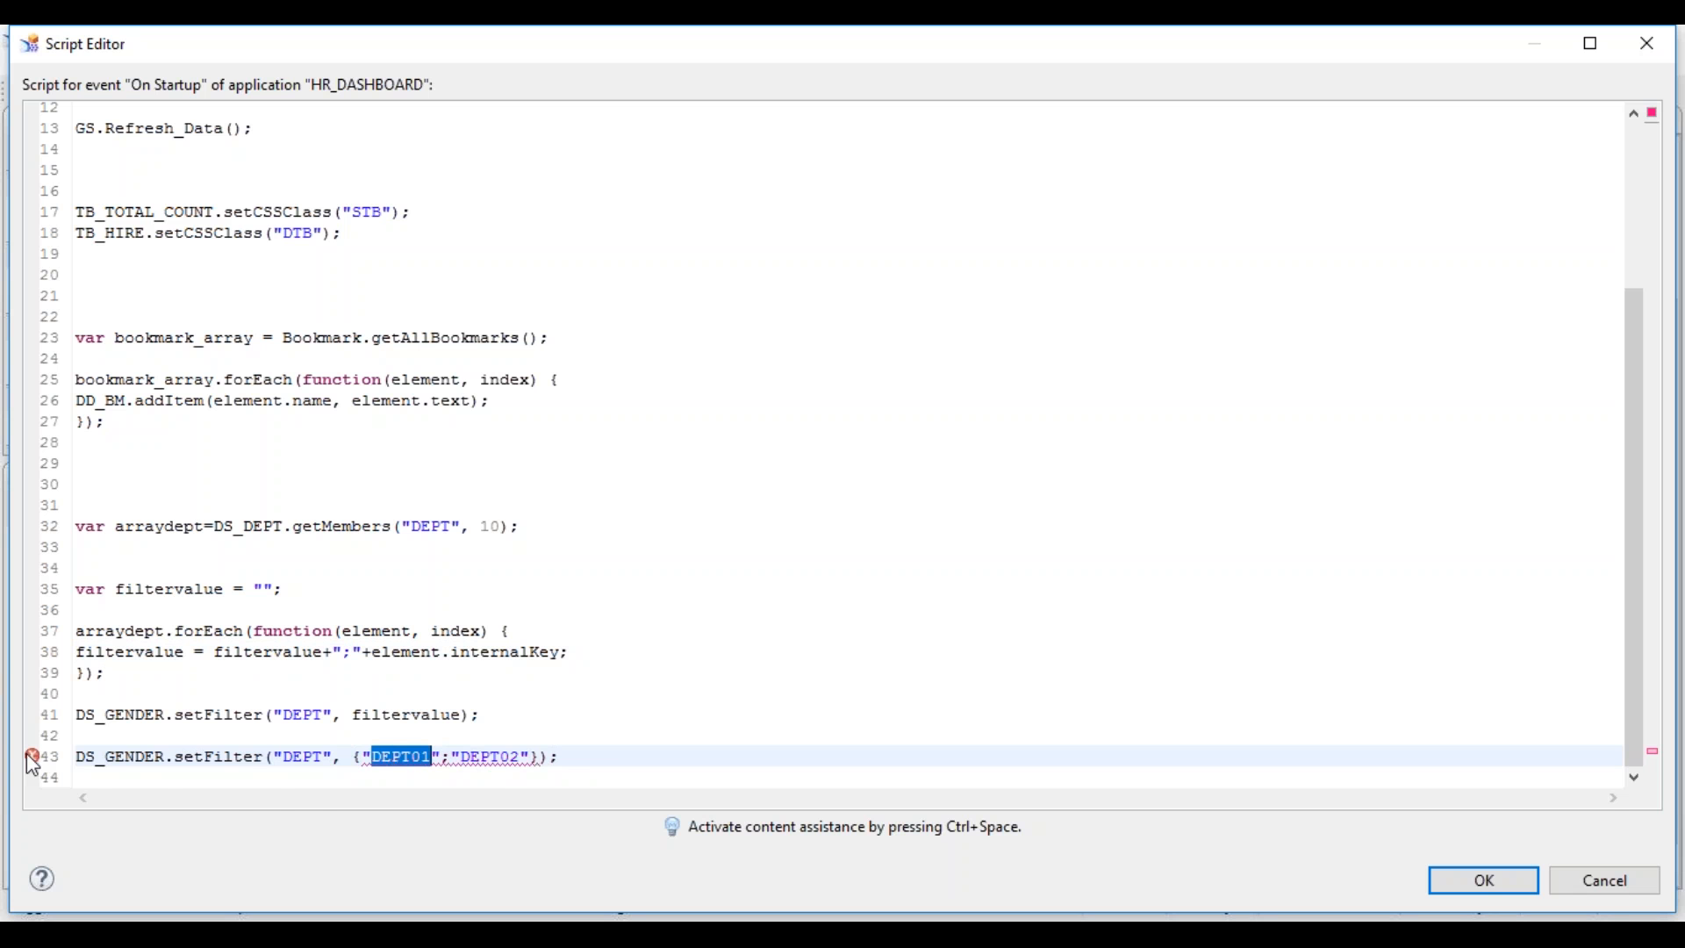
mouse_move(32, 765)
left_click(370, 756)
key("BackSpace")
type("'")
key("Right")
key("shift+Right")
type("'")
key("Right")
key("shift+Right")
type("'")
key("shift+Right")
type("'")
left_click_drag(366, 760, 530, 756)
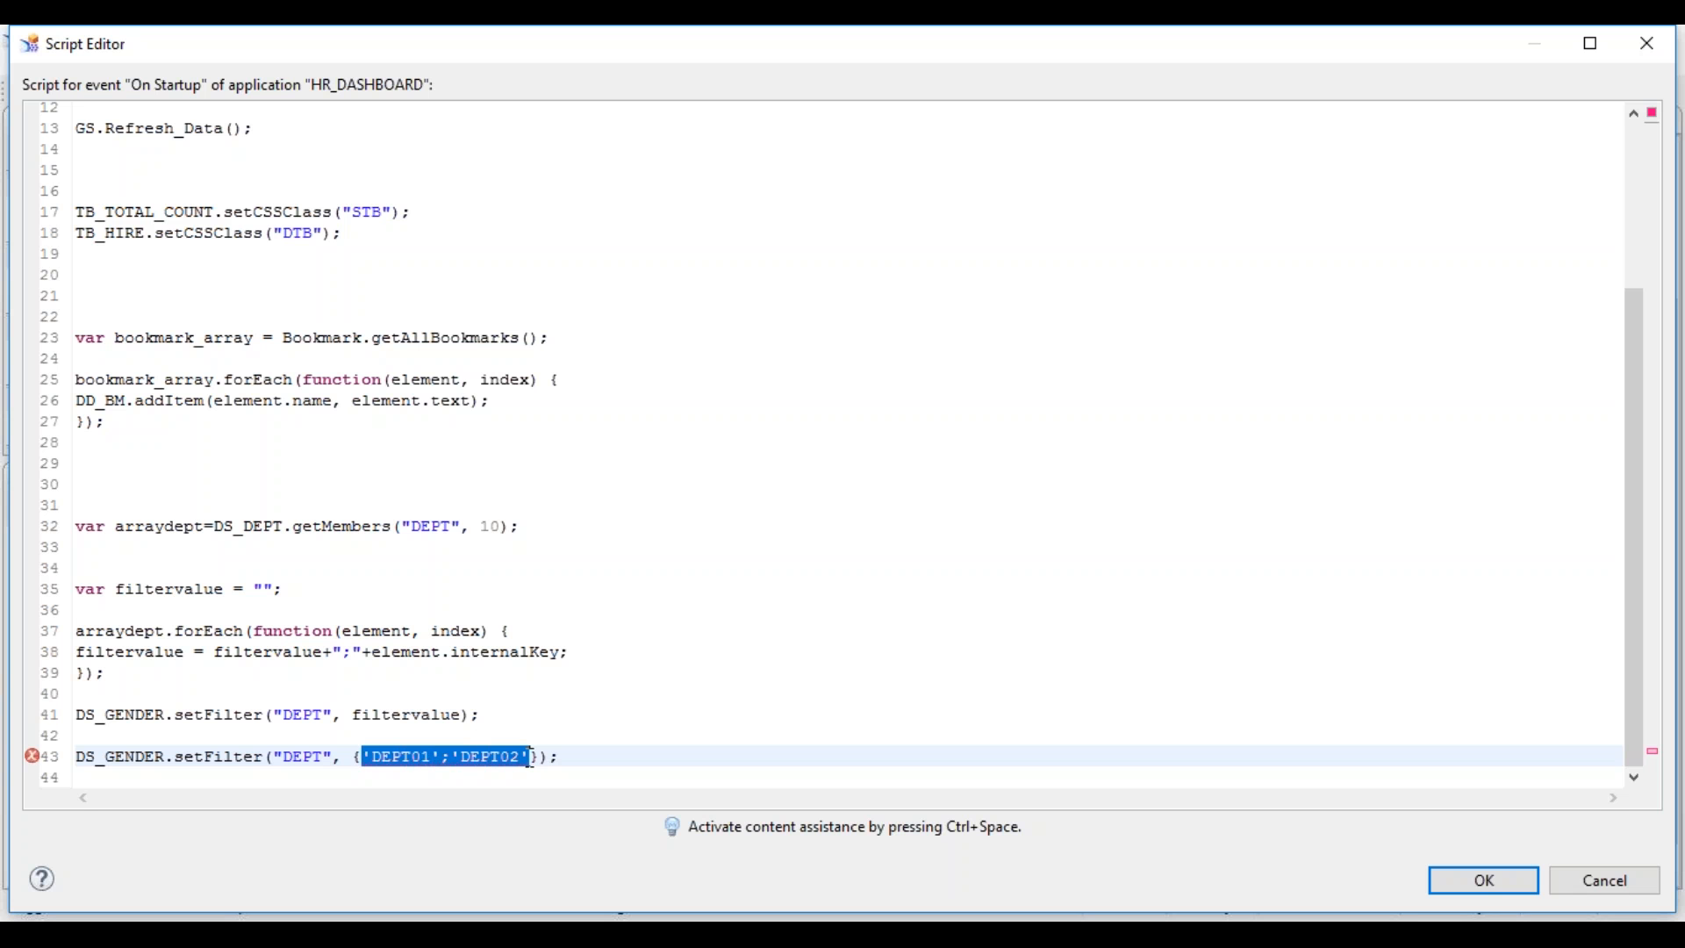
- Strip the apostrophes and the stray semicolon from the DEPT01 and DEPT02 values on line 43
left_click(400, 758)
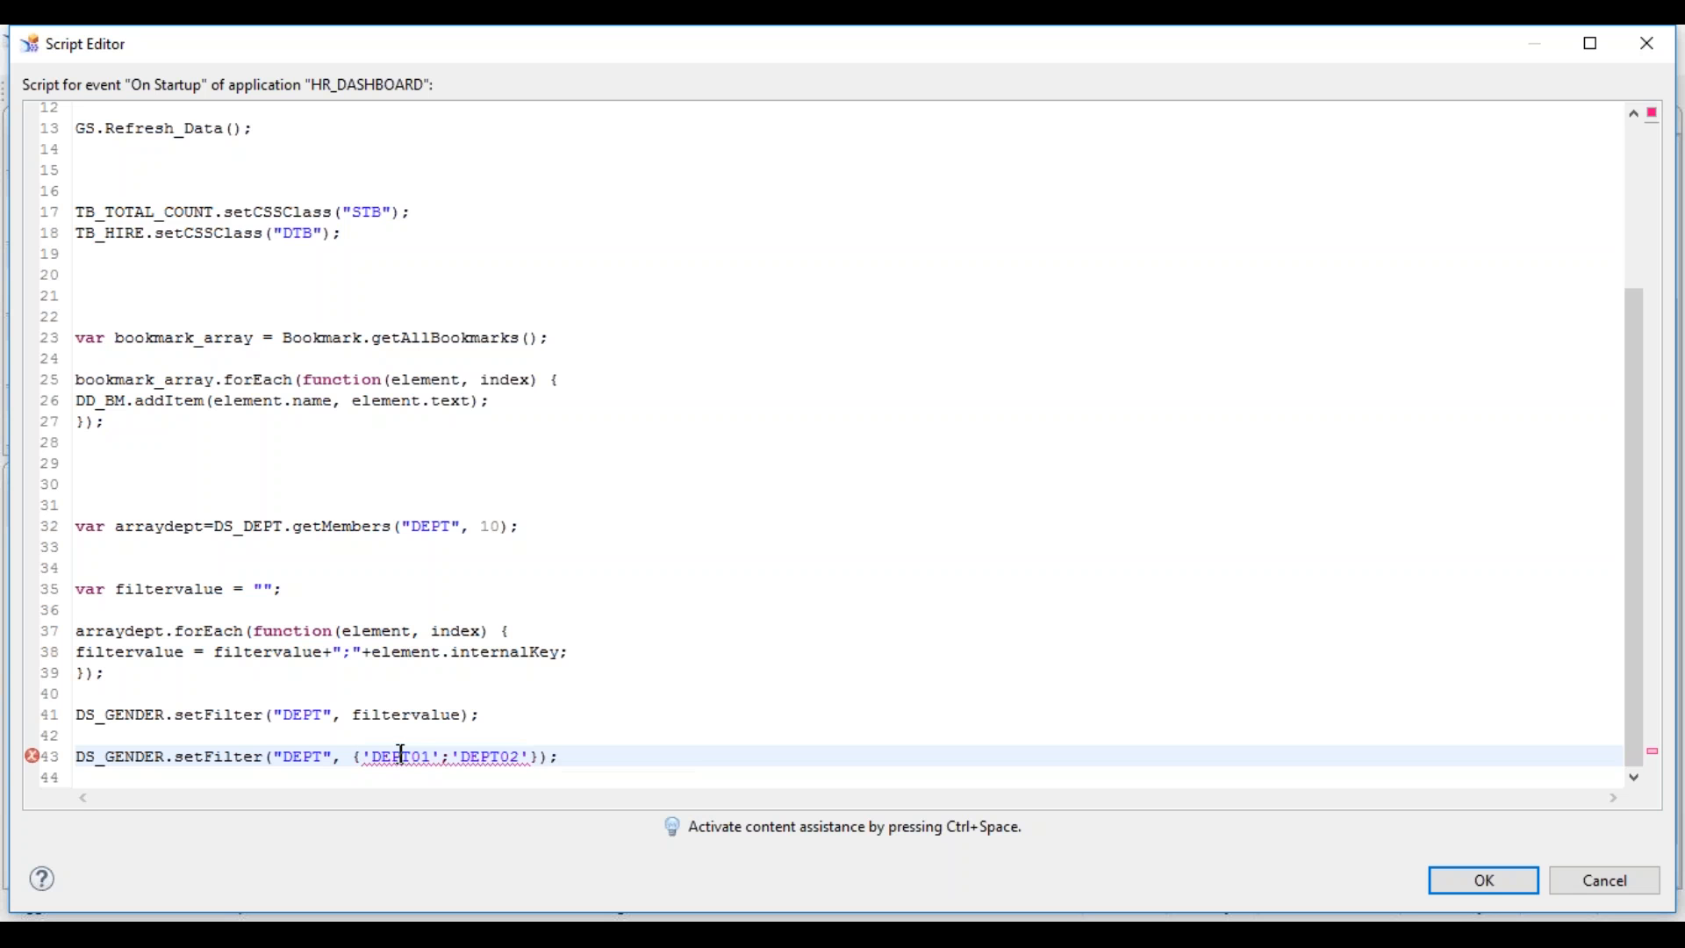
left_click(447, 758)
left_click(370, 754)
key("Delete")
key("Right")
key("Right")
key("Right")
key("Right")
key("Right")
key("Right")
key("Delete")
key("BackSpace")
key("Right")
key("Right")
key("Right")
key("Right")
key("BackSpace")
left_click(489, 771)
left_click(540, 757)
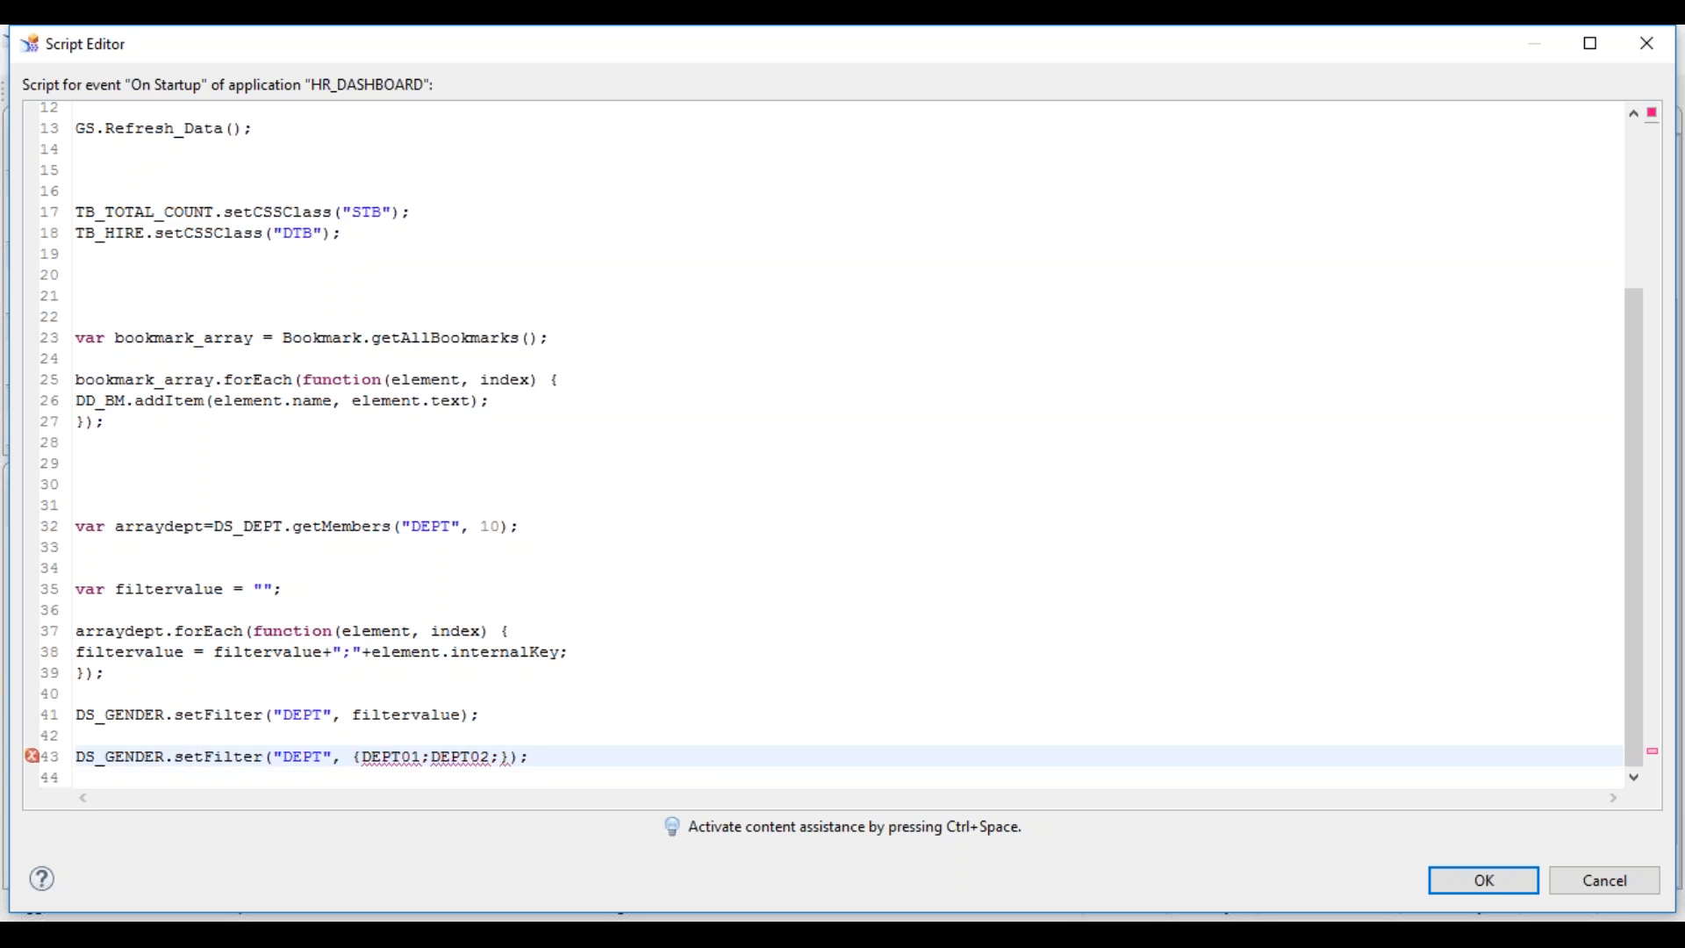
key("BackSpace")
key("BackSpace")
- Try square brackets [,] as separators on line 43, then remove them again
type("[")
type(",")
type("]")
key("shift+Left")
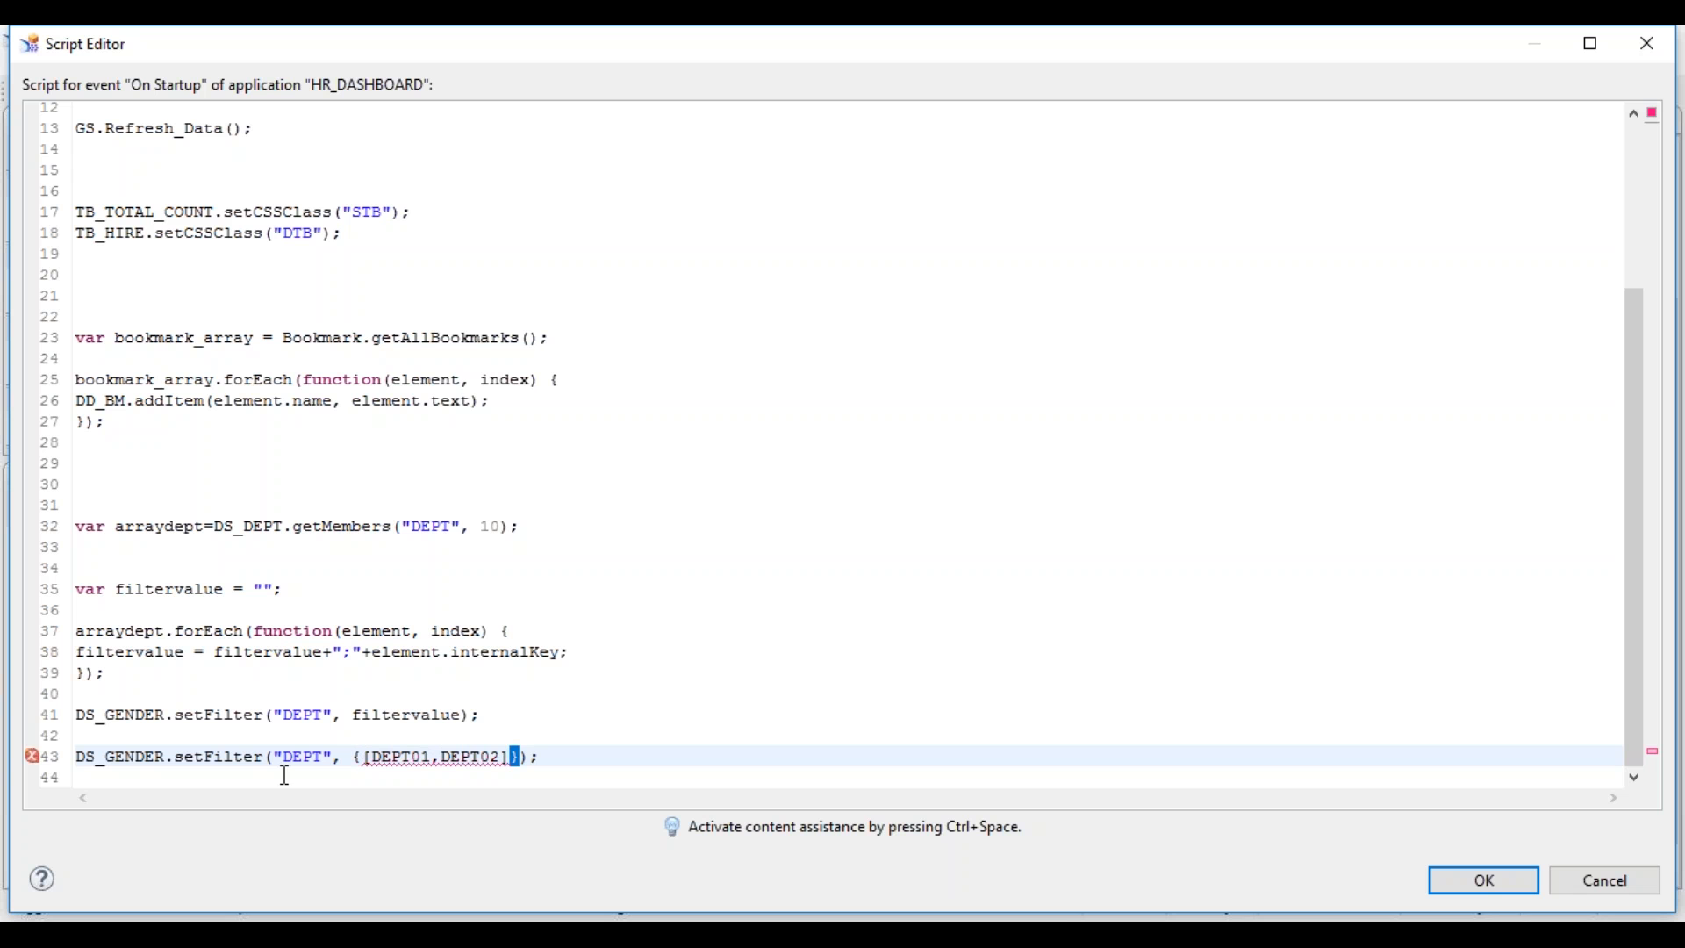
left_click_drag(368, 759, 514, 756)
left_click(515, 756)
key("BackSpace")
key("BackSpace")
- Restore double quotes so line 43 filters on {"DEPT01","DEPT02"}
type("\"")
key("Right")
key("Right")
type("\",\"")
key("Right")
key("Right")
key("Right")
key("Right")
type("\"")
- Comment out the filtervalue setFilter line 41 with //
key("Up")
key("Up")
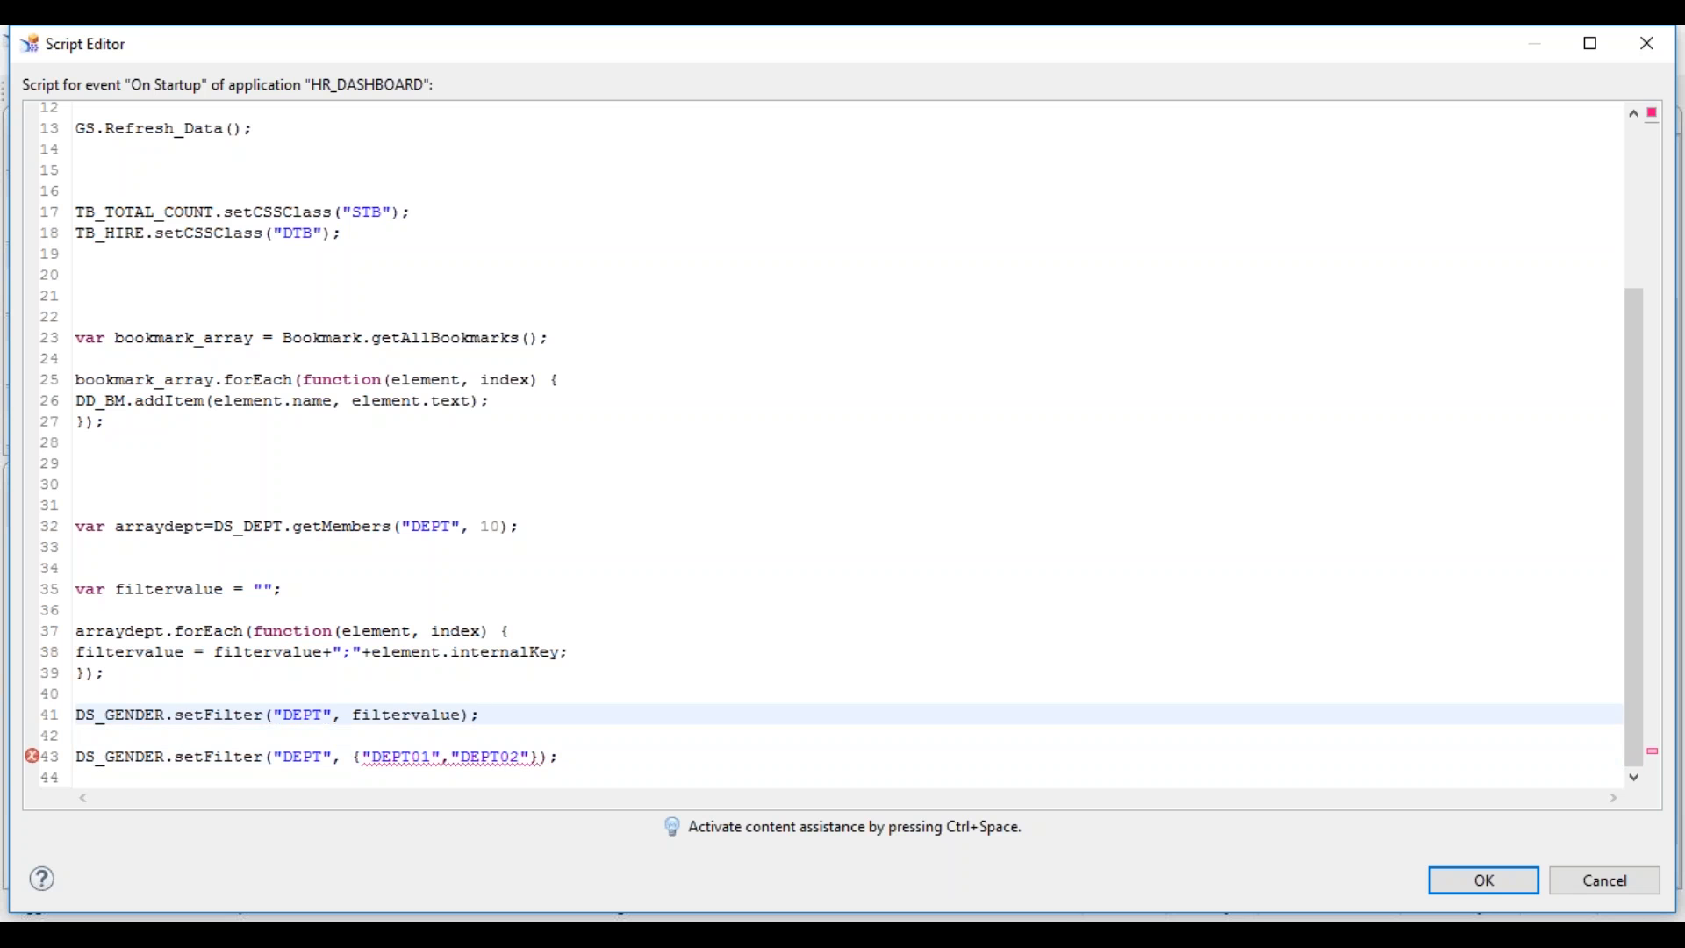
key("Down")
key("Up")
type("//")
key("Up")
key("Up")
key("Down")
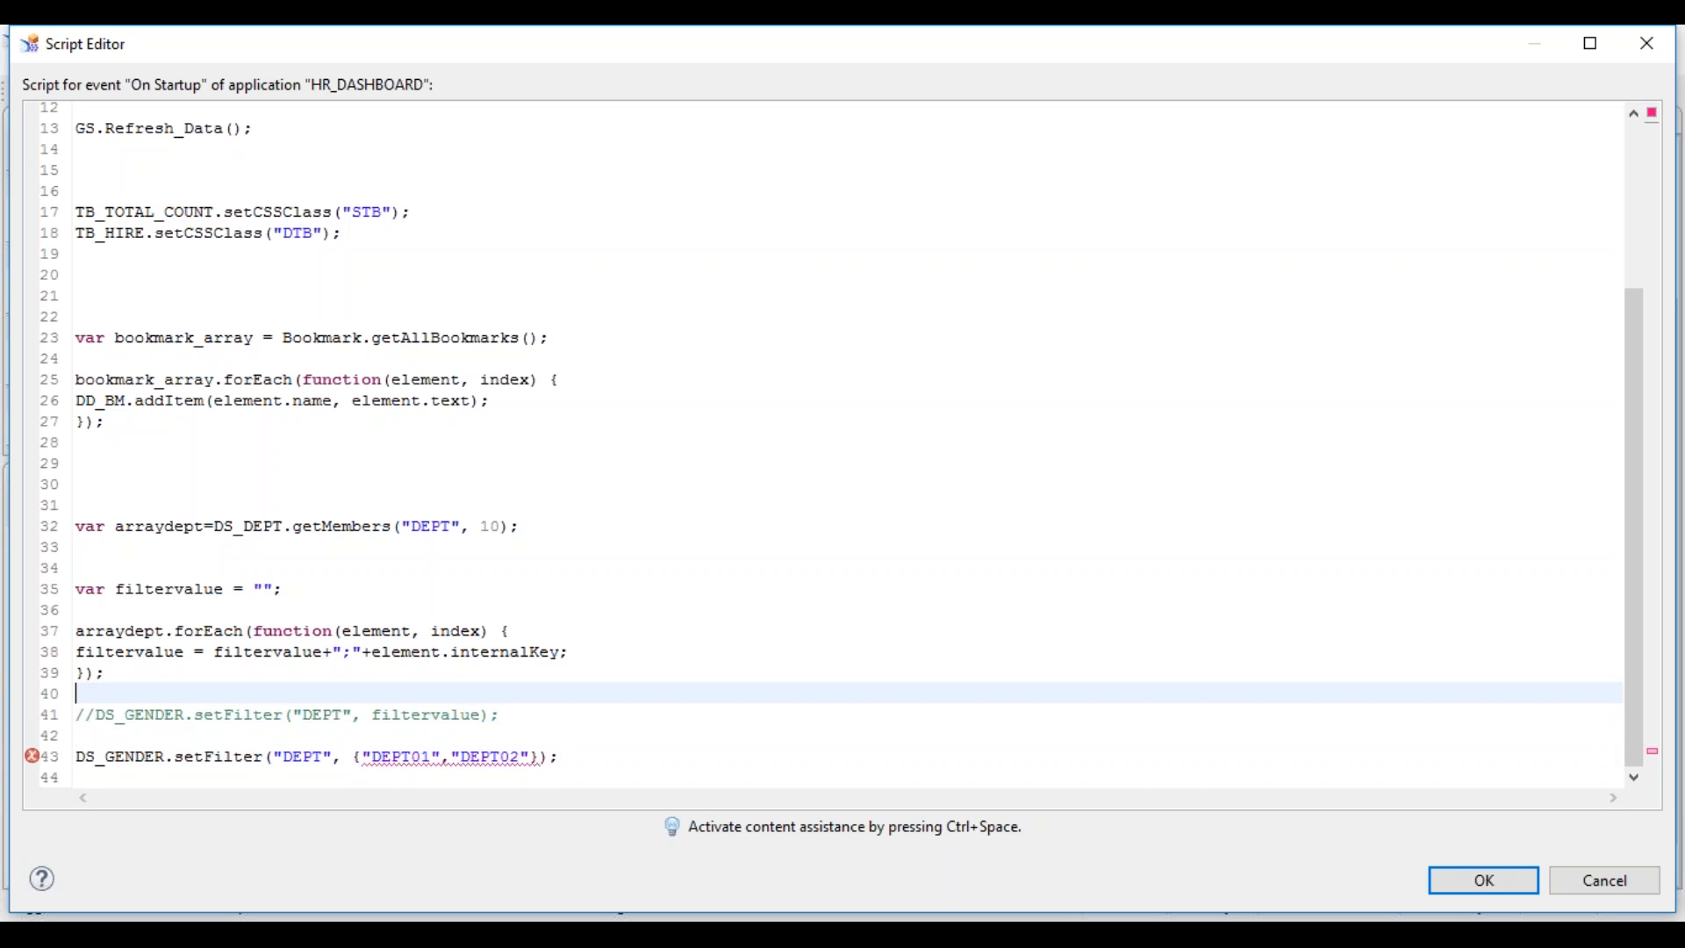
- Accept the script changes, run HR_DASHBOARD locally and maximize its browser window
left_click(1483, 881)
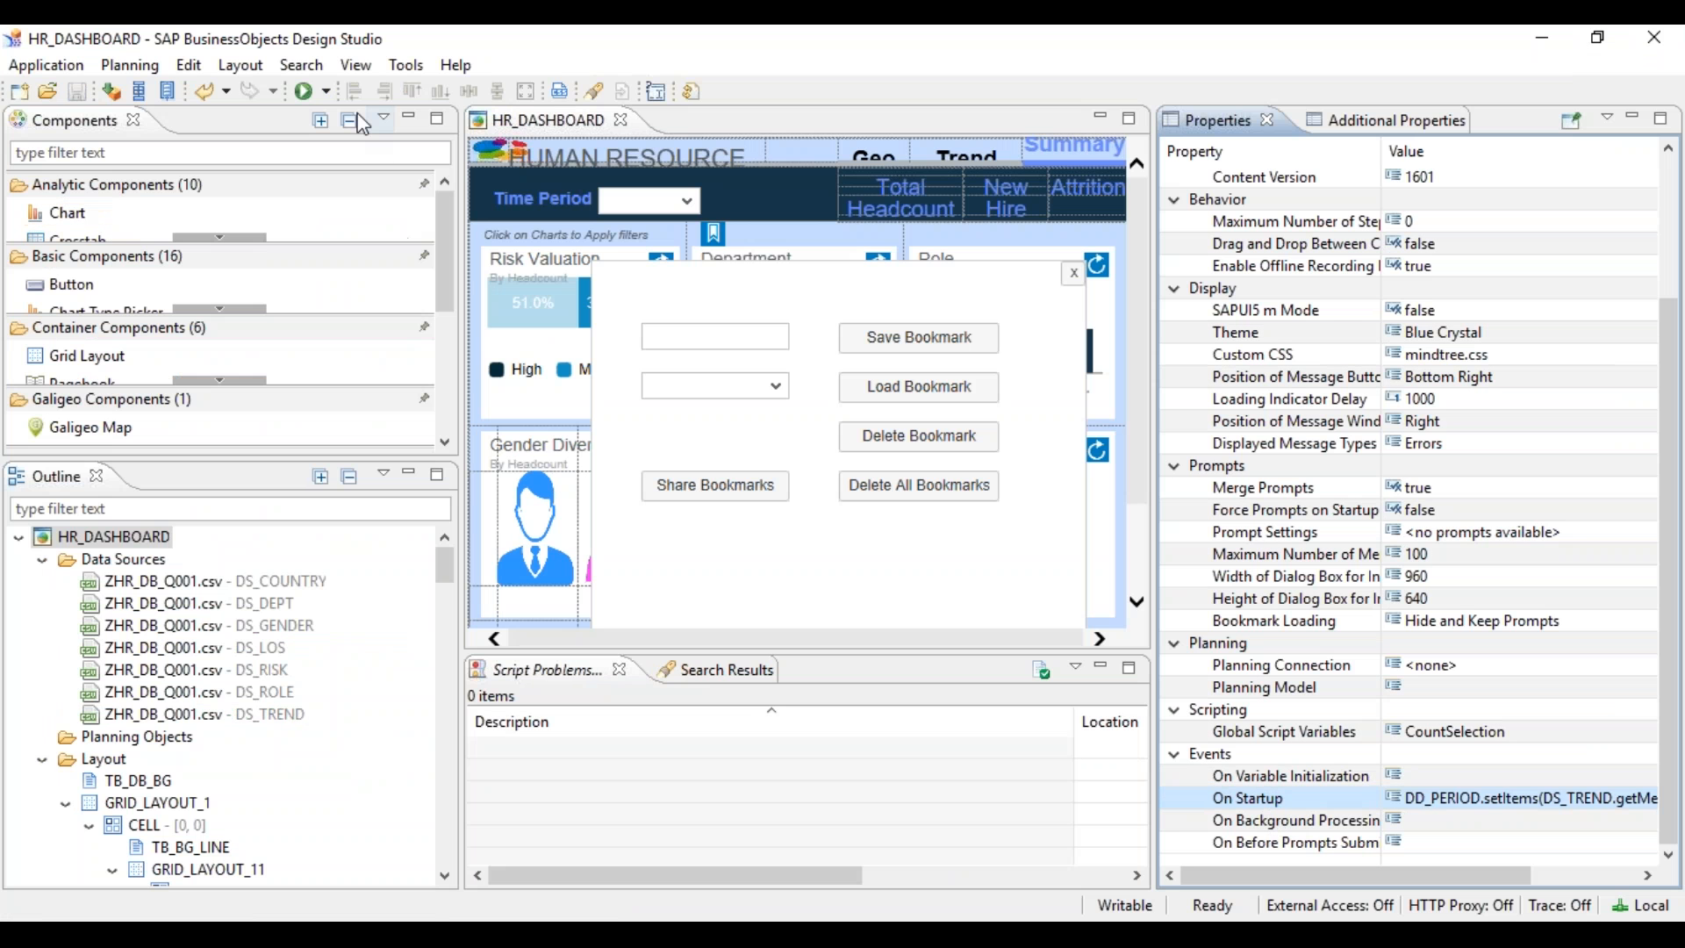
left_click(309, 91)
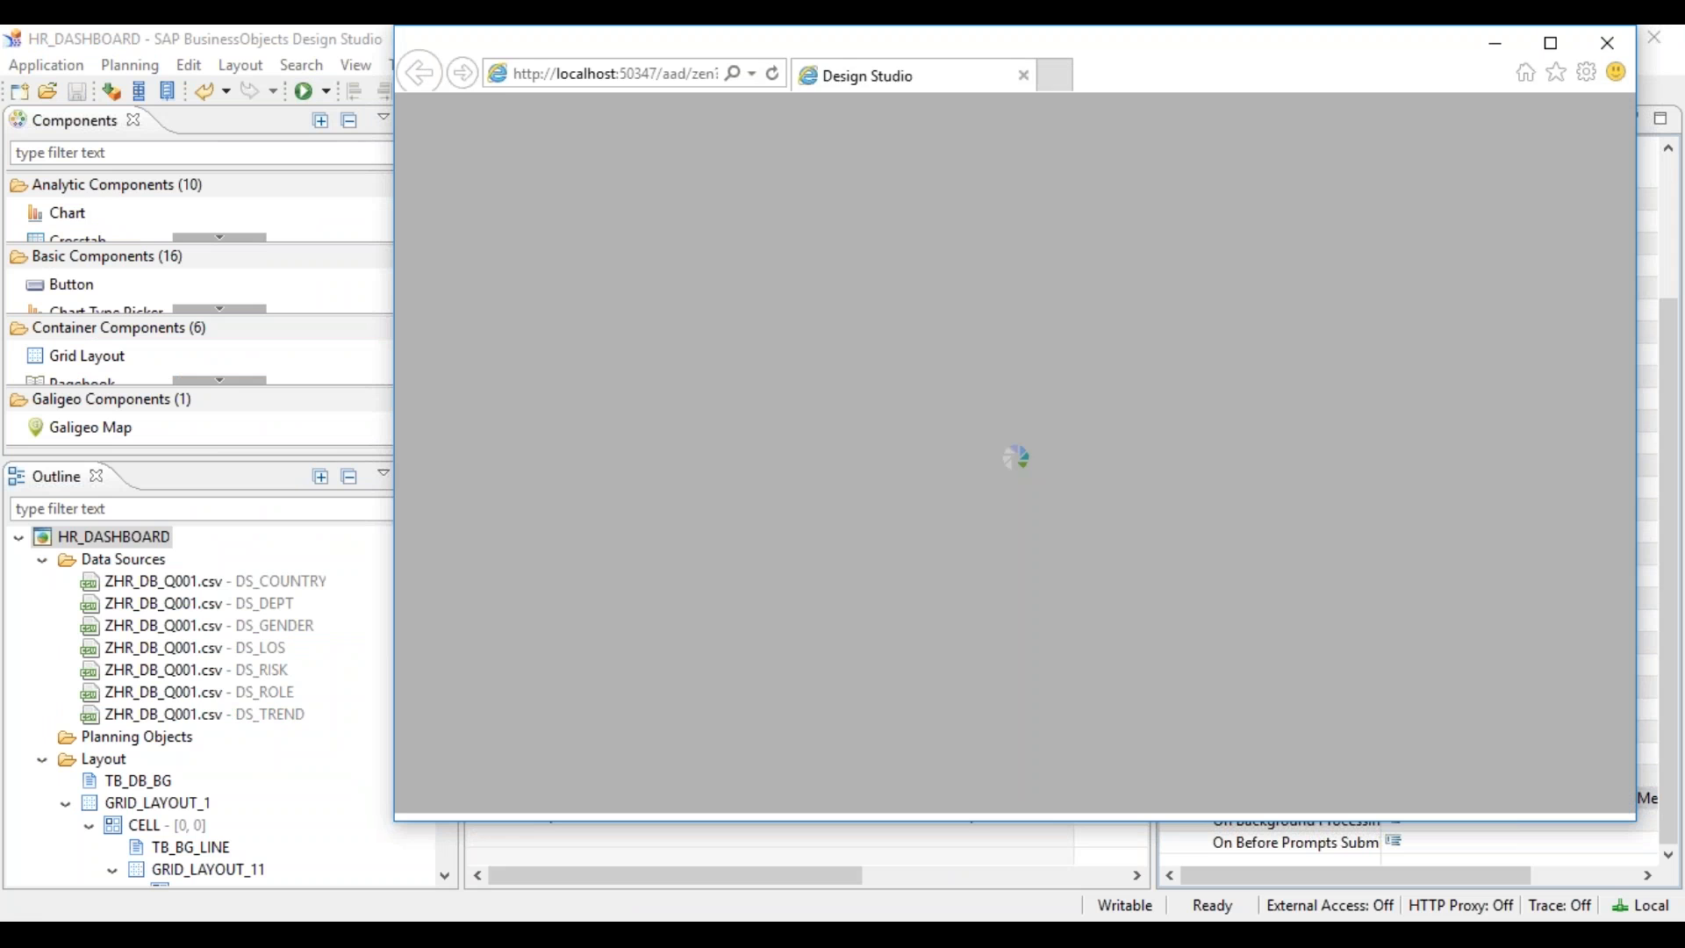
left_click(1550, 43)
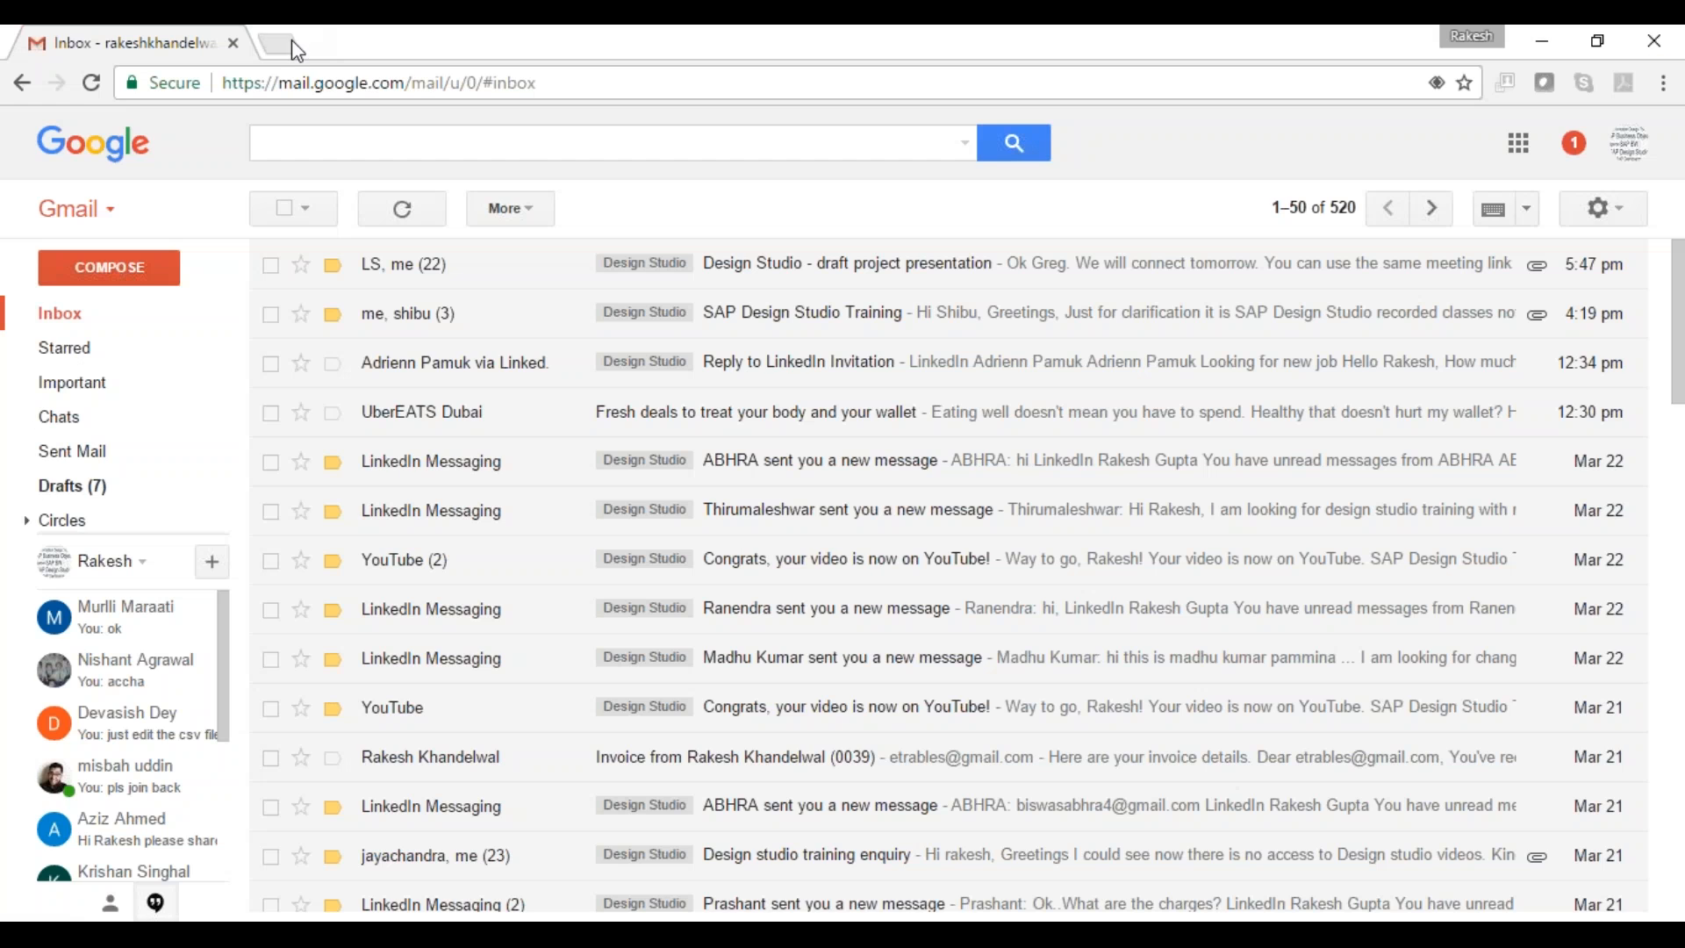
- Search Google in a new tab for 'multi selection in SAP Design Studio'
left_click(290, 39)
type("multi")
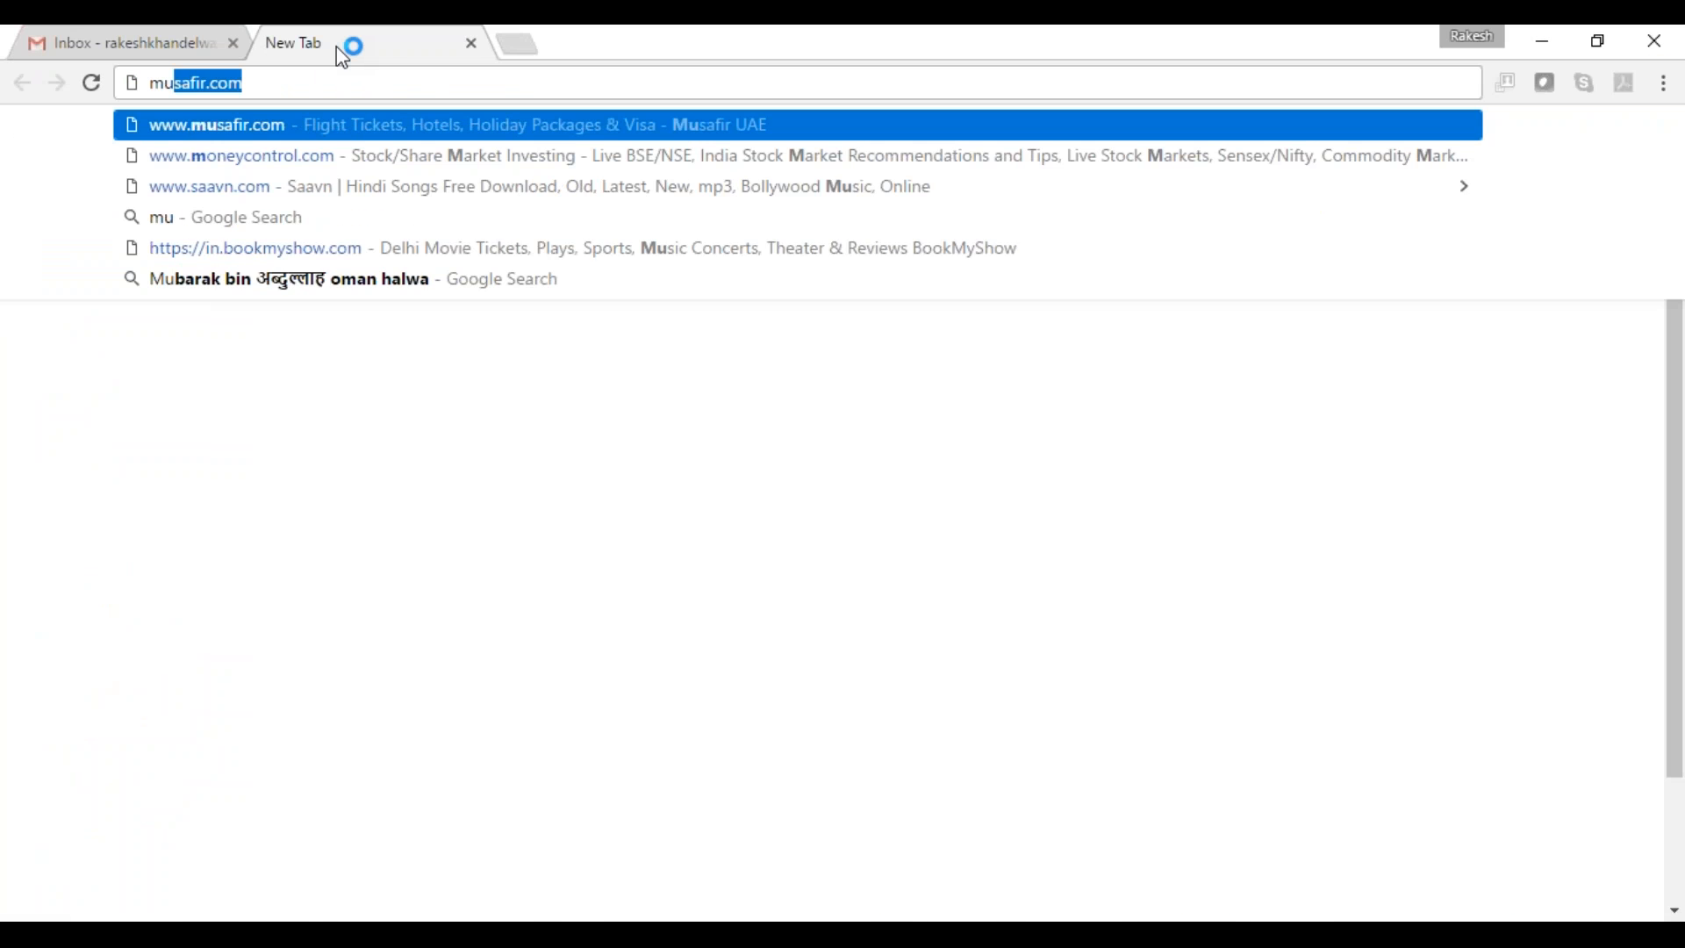
type(" selec")
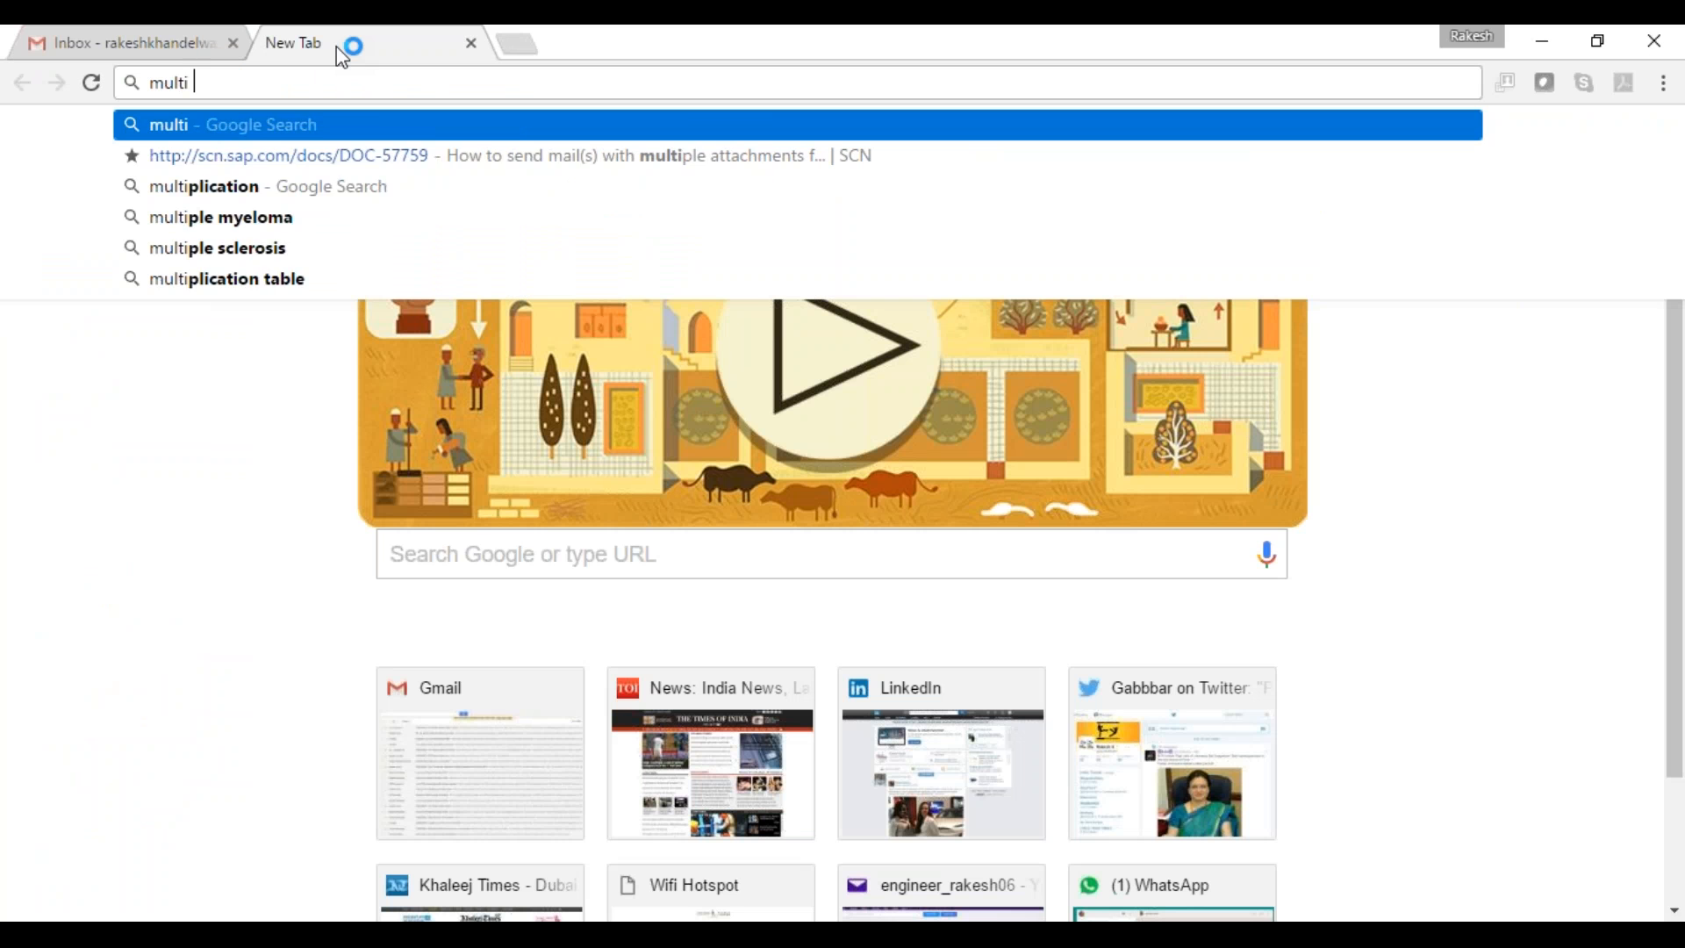
type("tion ")
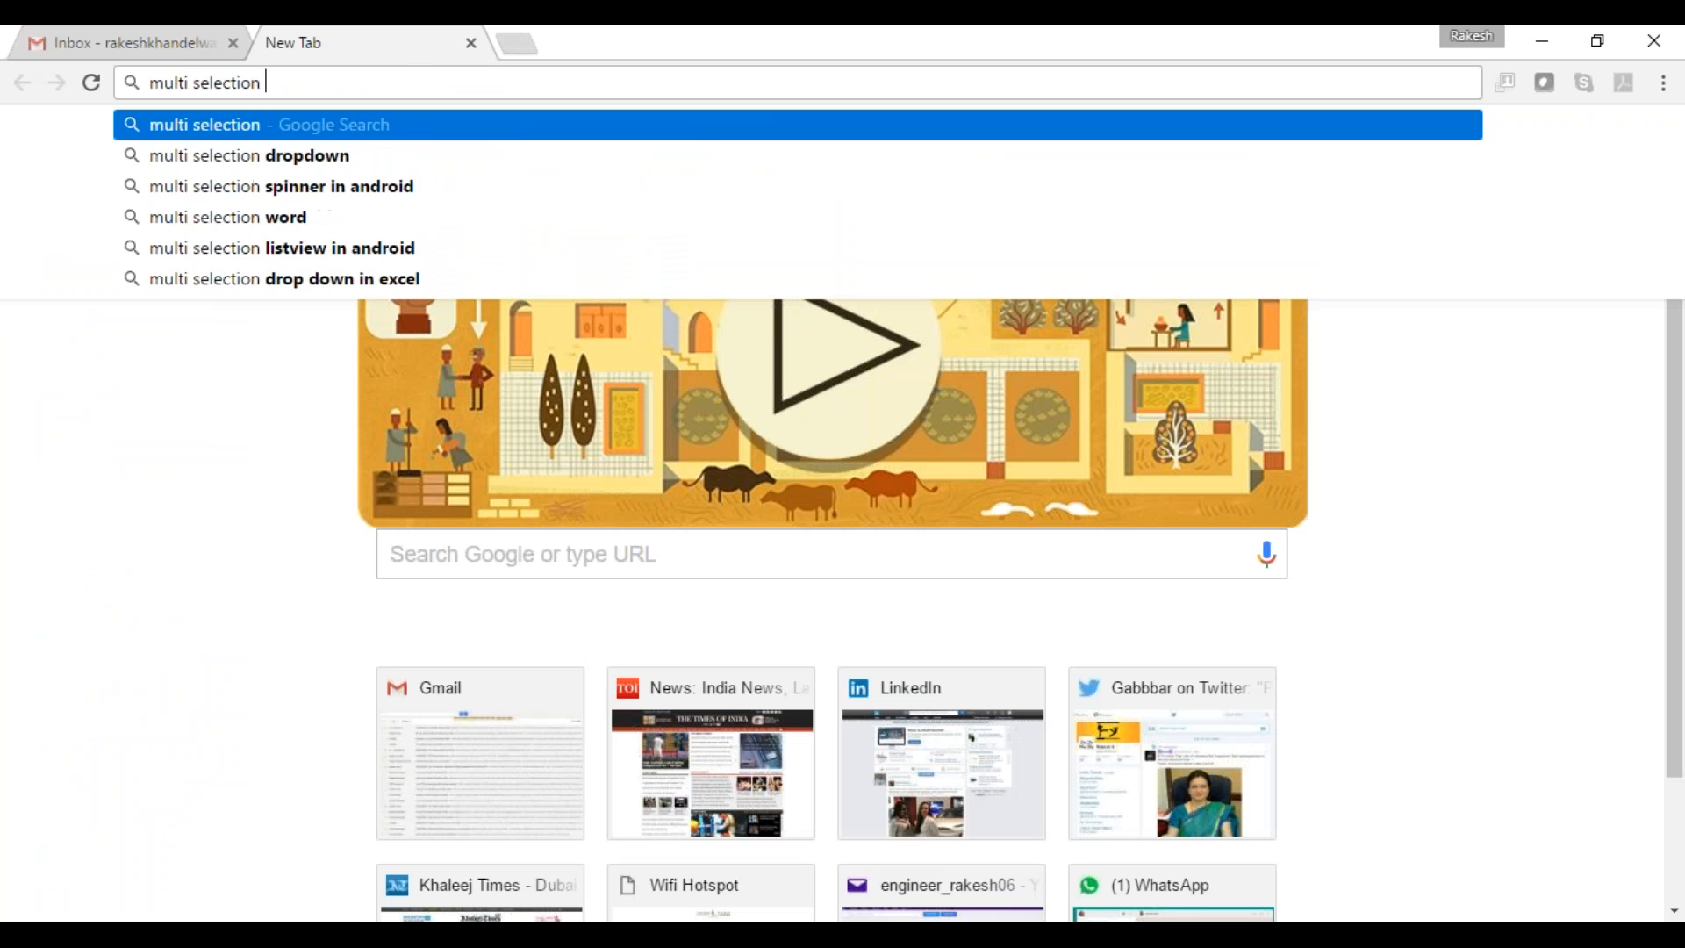
type("in SAP DesignS tudio")
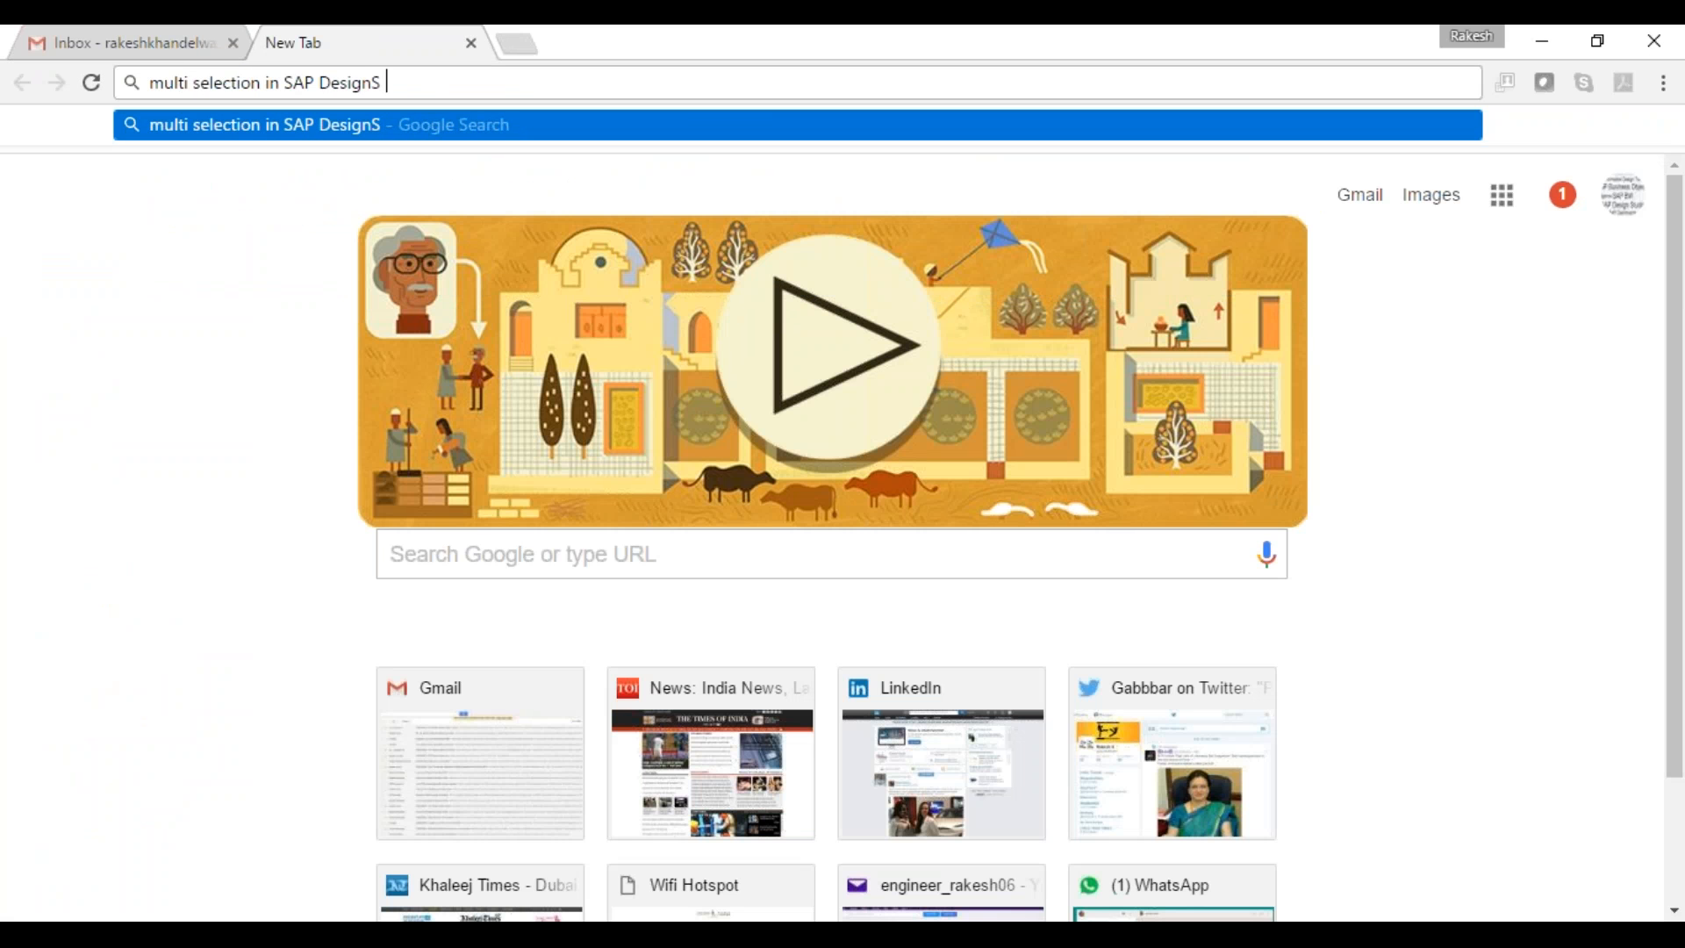
key("Left")
key("Left")
key("BackSpace")
key("Left")
key("Return")
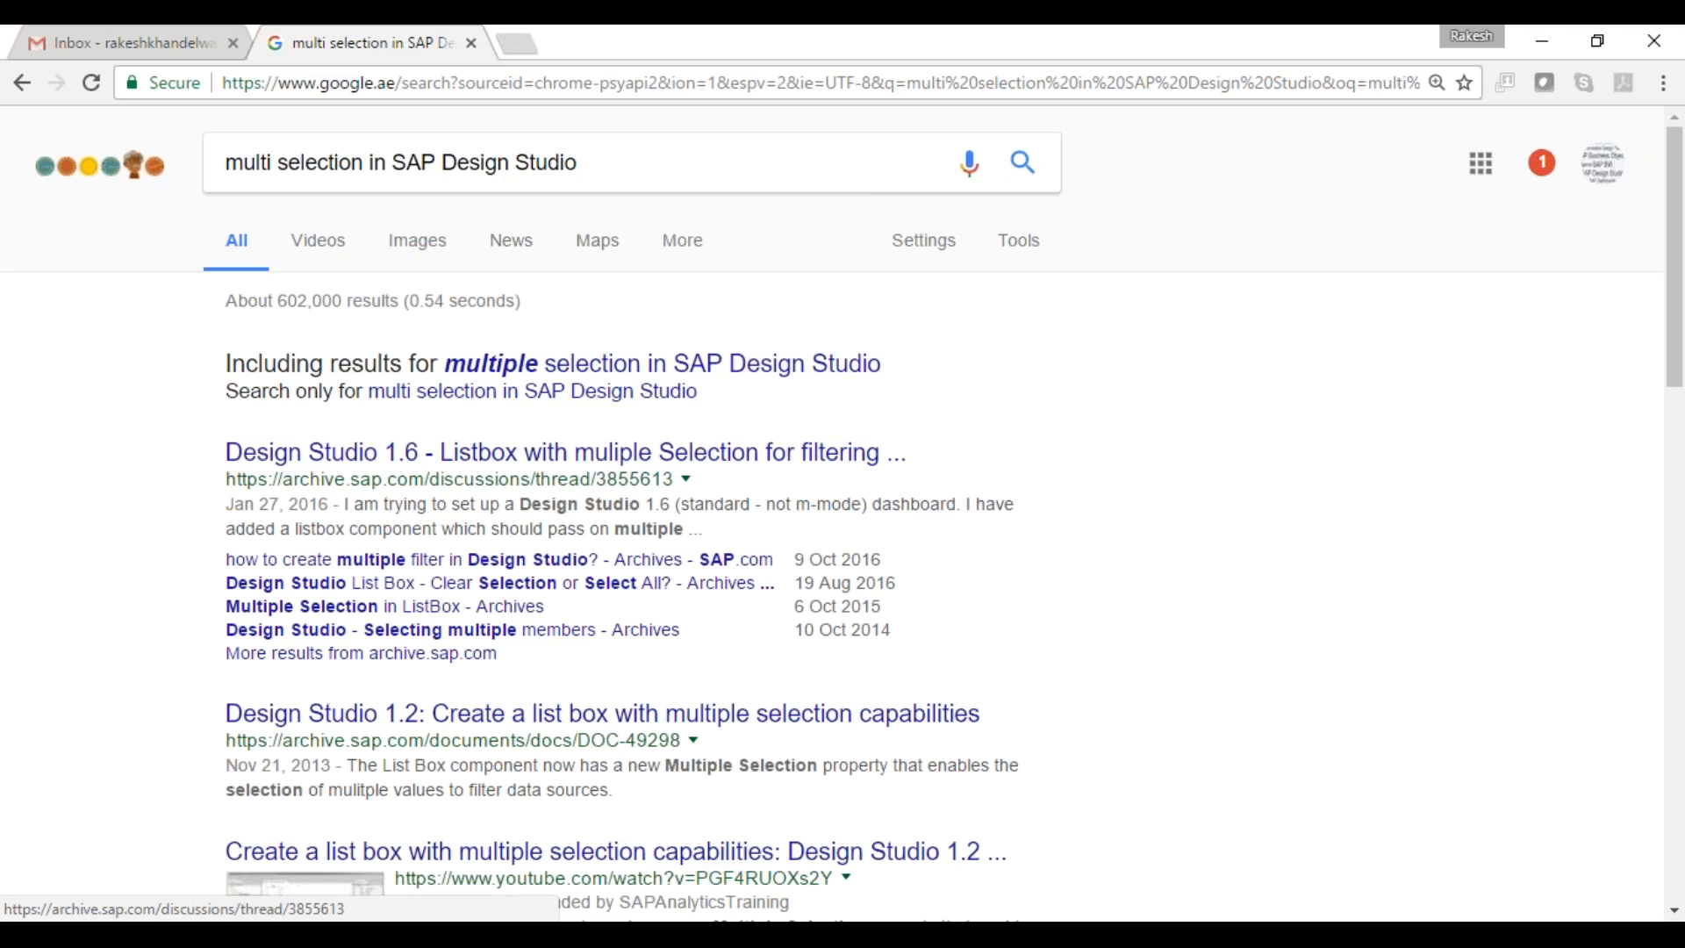
- Refine the query to 'Multiple values in setFilter in SAP Design Studio' and search again
left_click(368, 154)
key("Down")
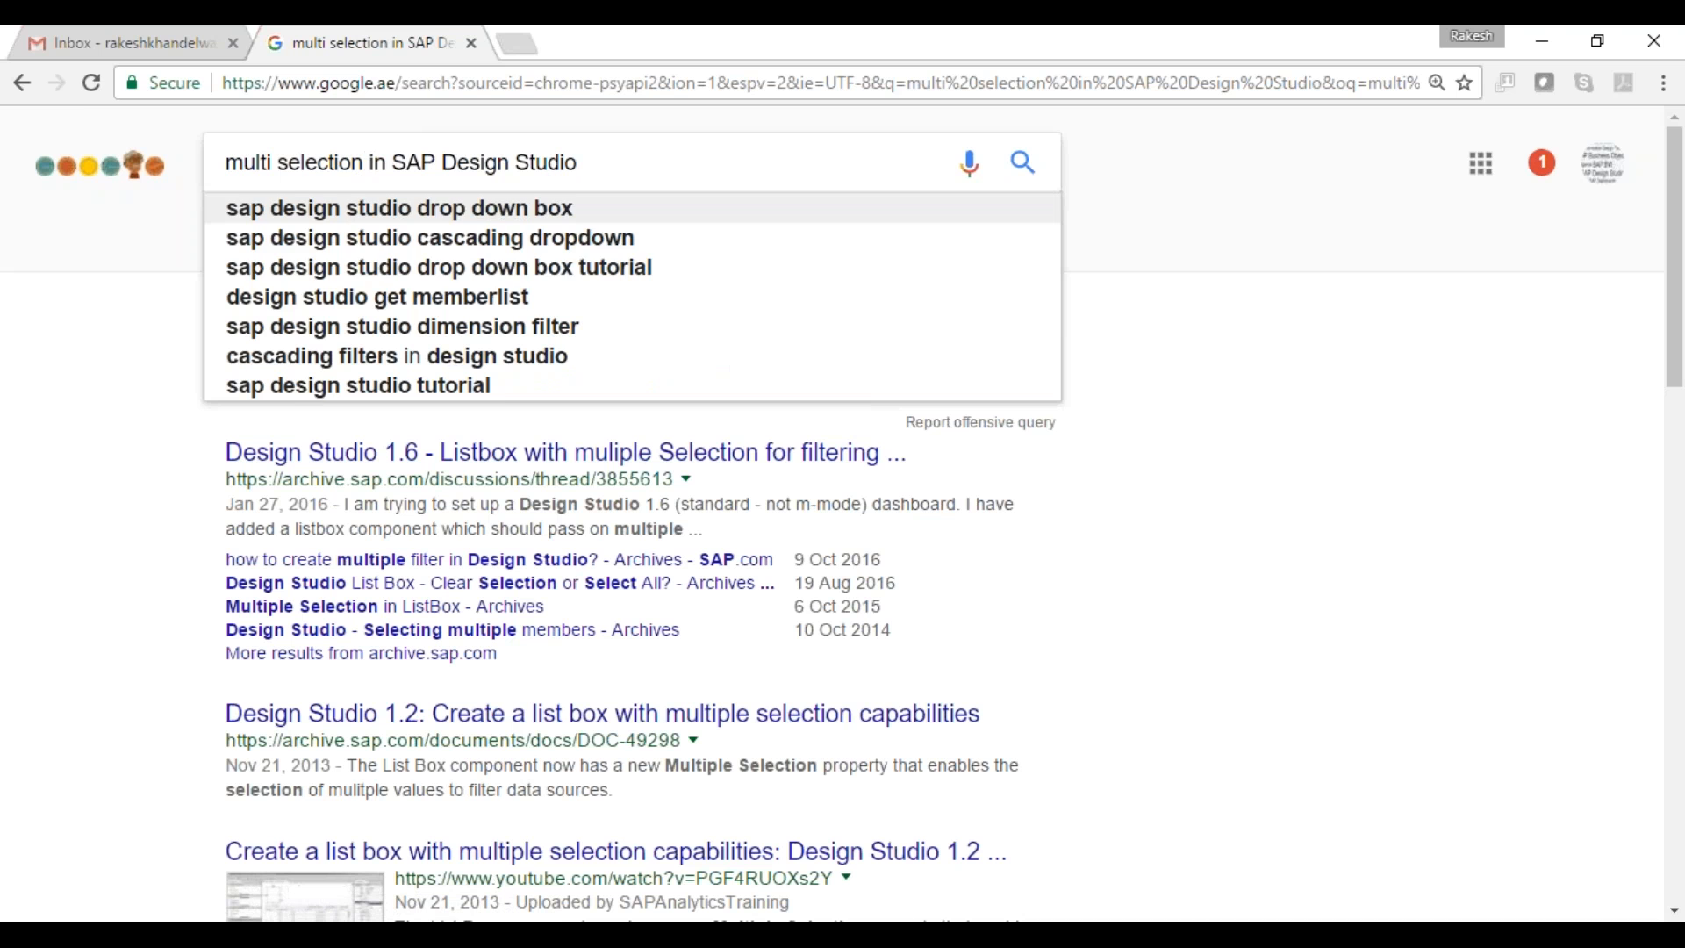
key("shift+Home")
type("Multiple")
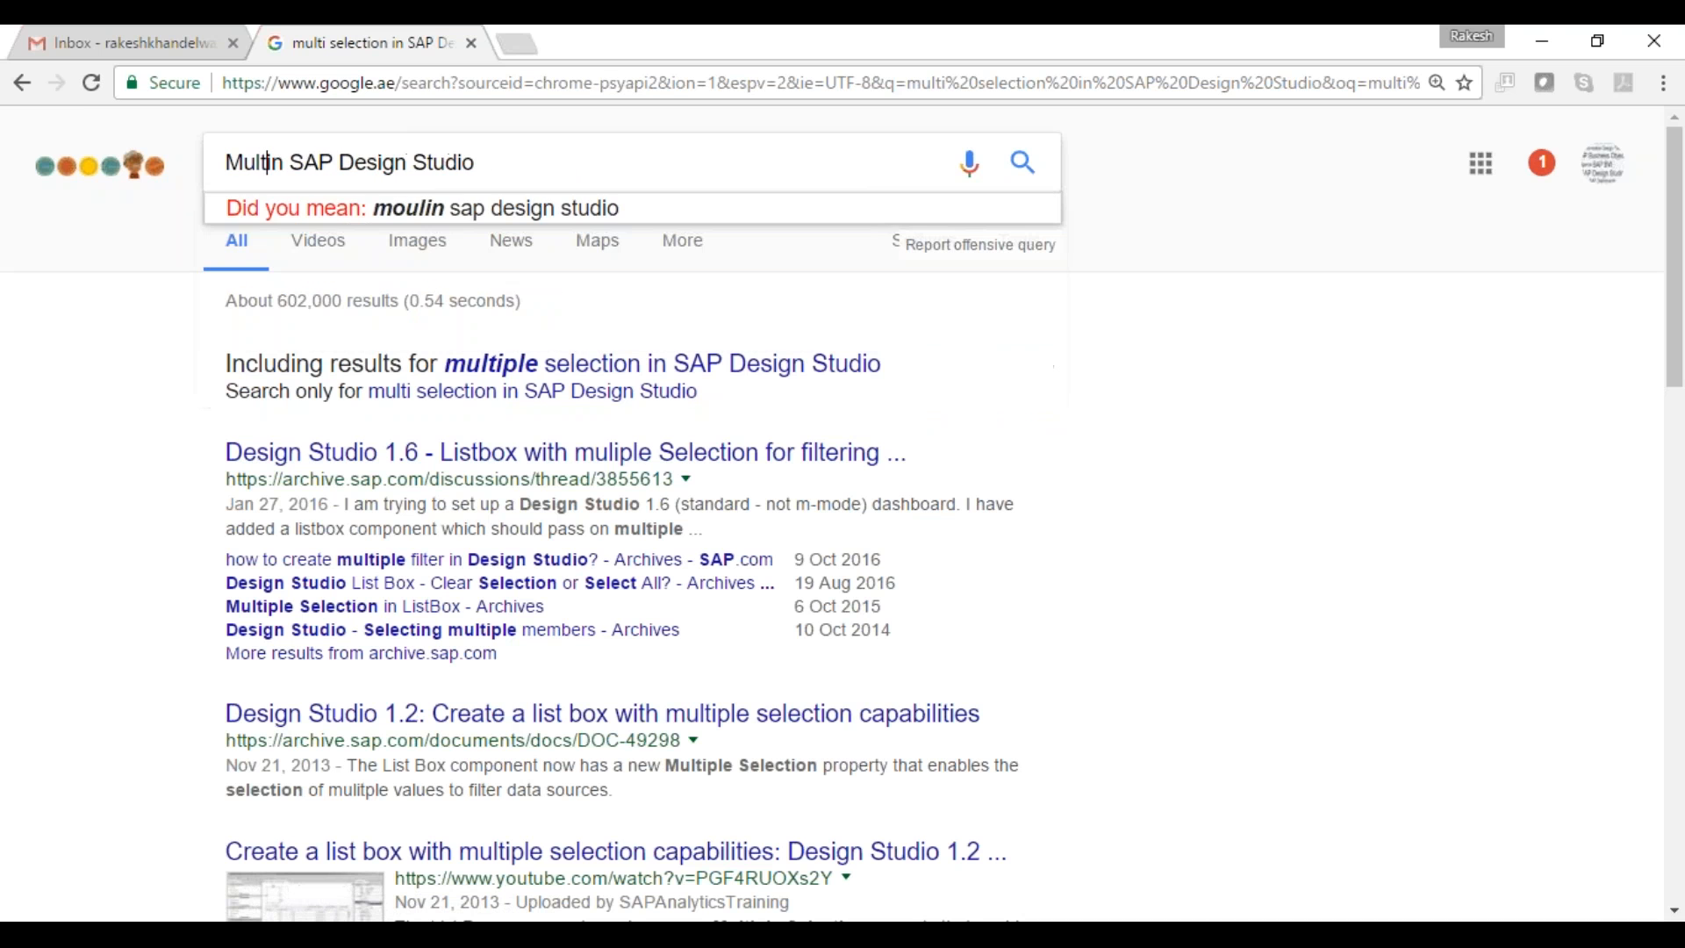
type(" values in se")
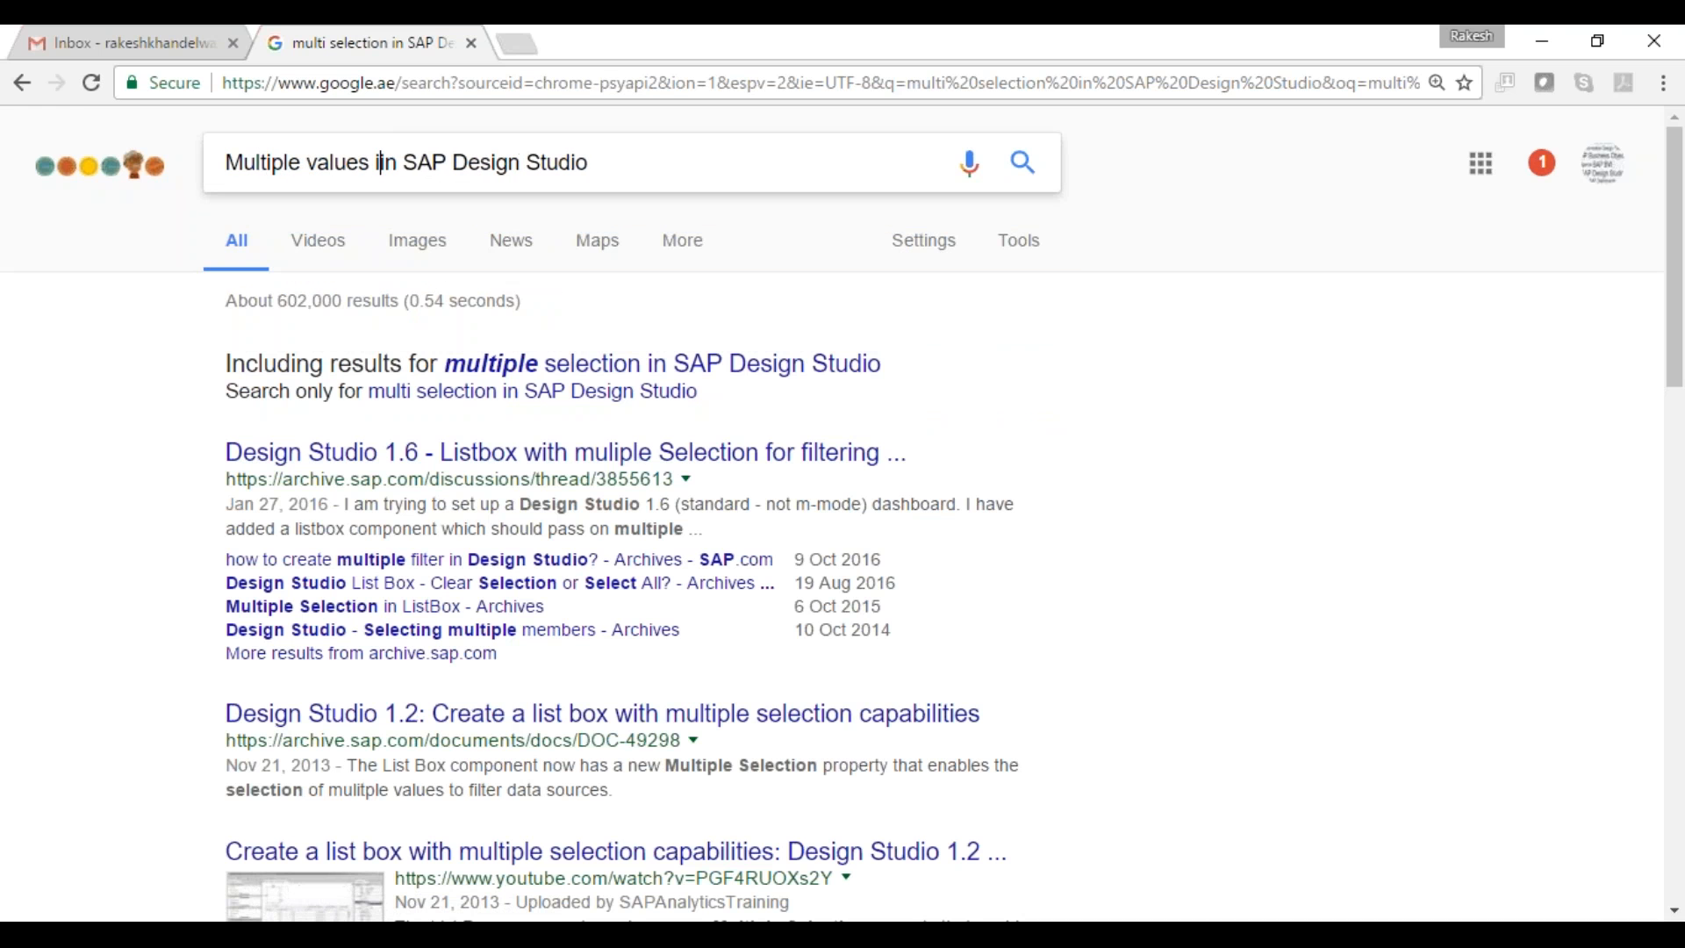
type("tFilter")
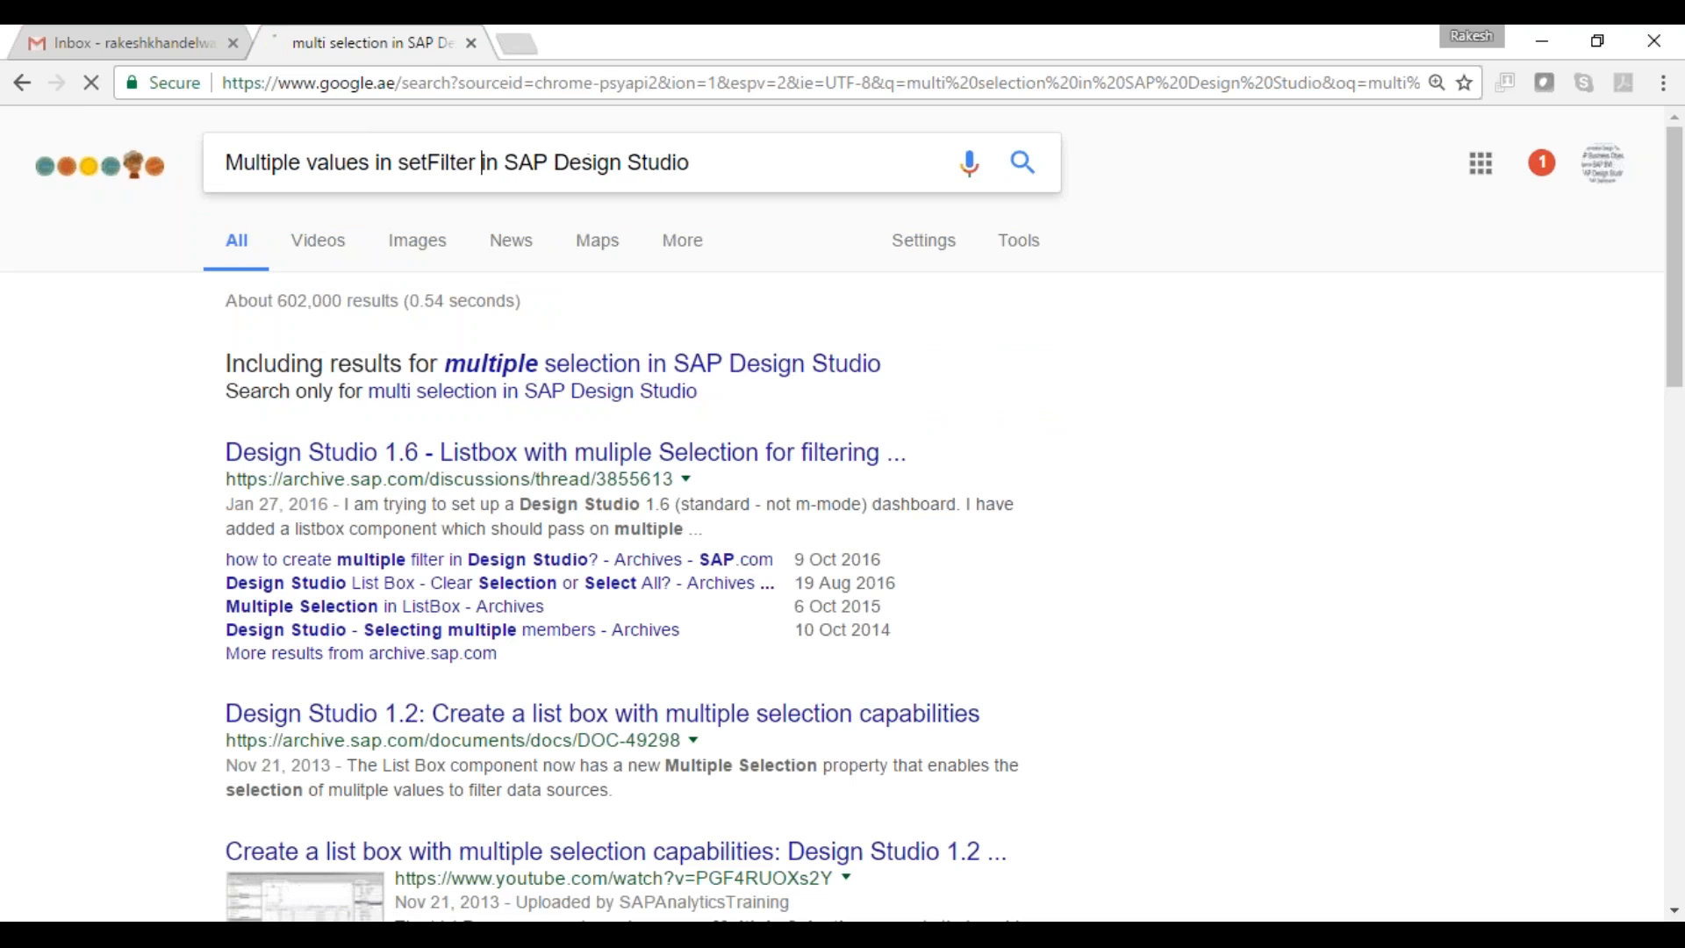
key("Return")
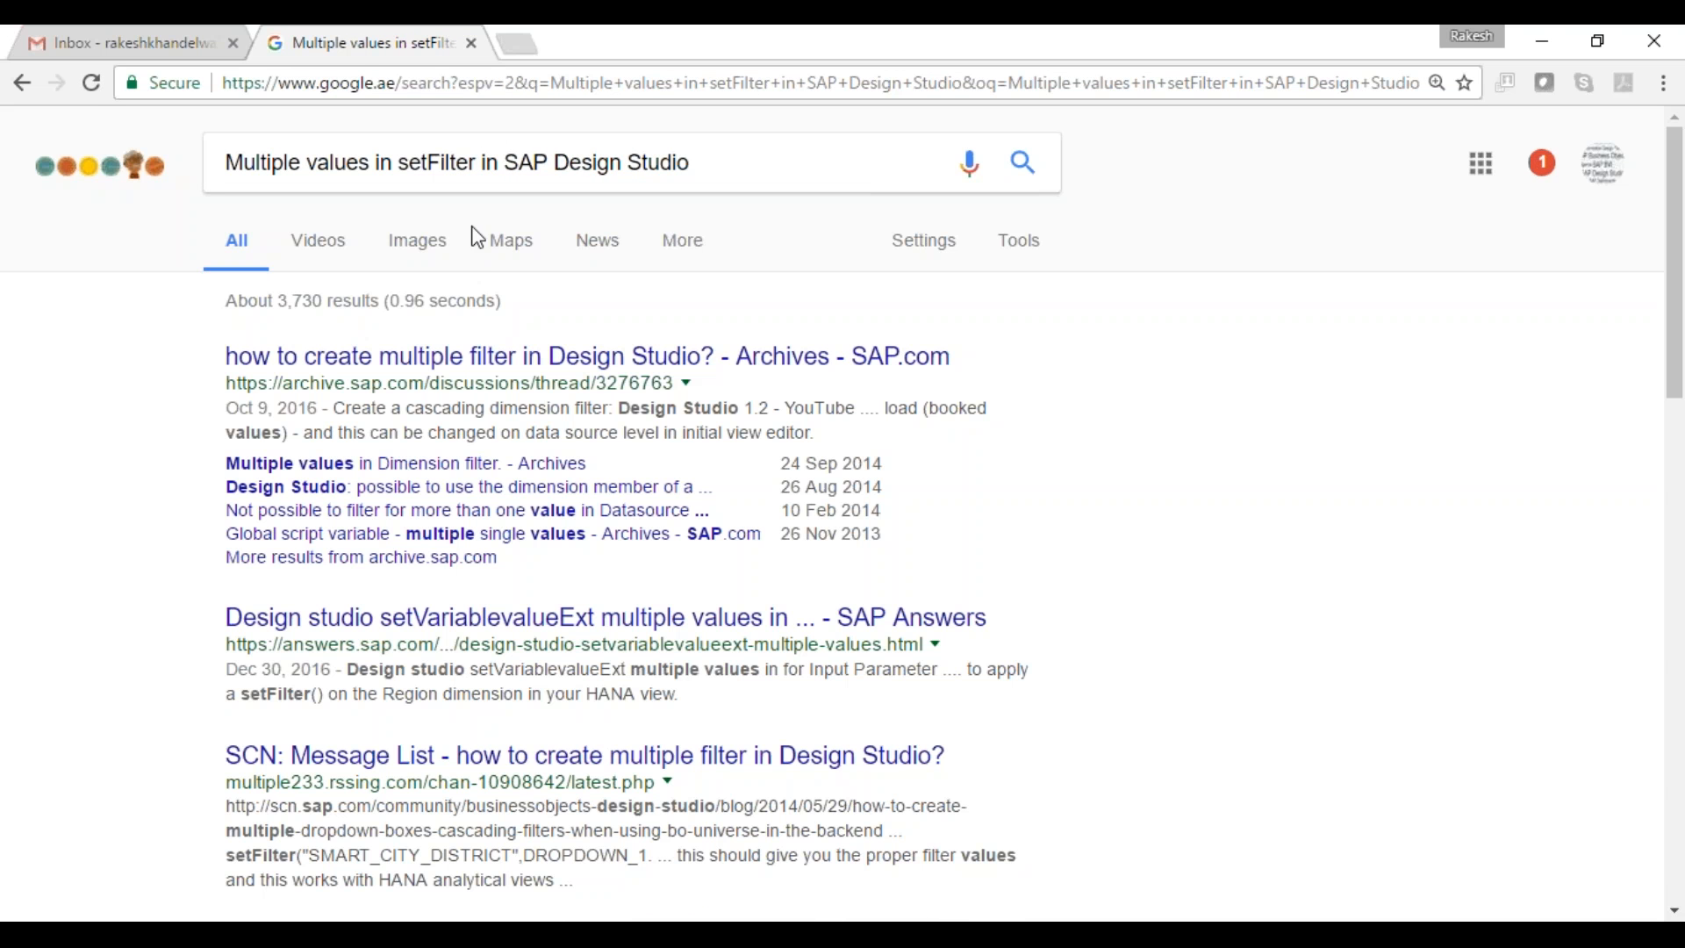
right_click(510, 366)
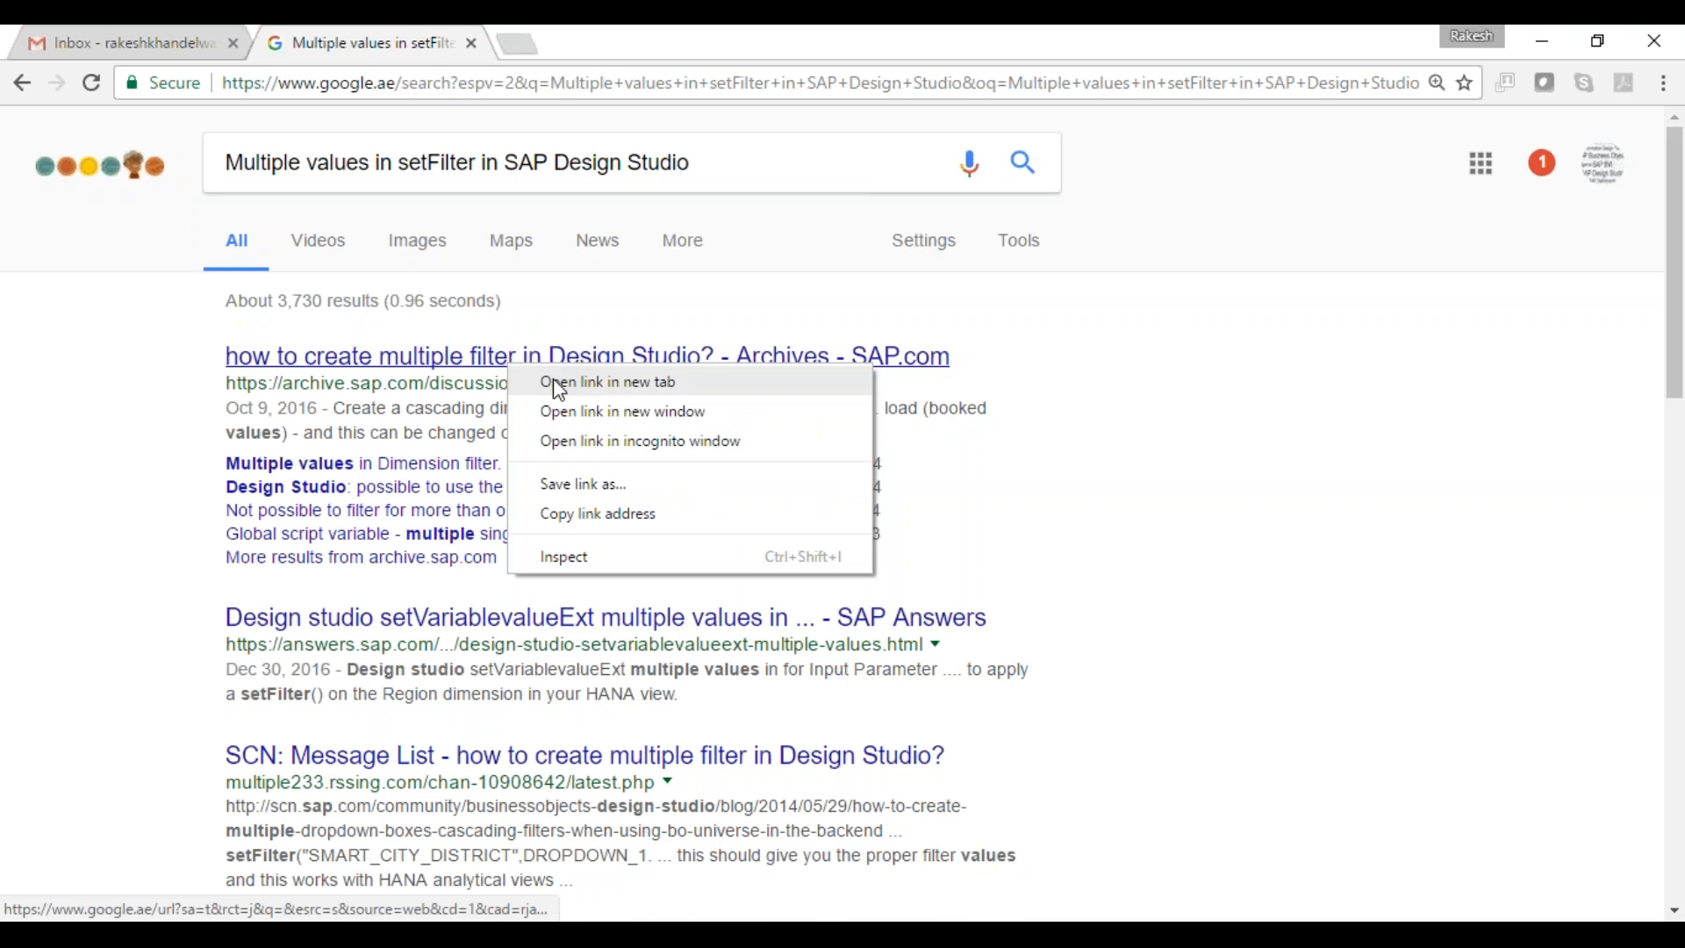
- Open the first result in a new tab and skim the 'Multiple values in Dimension filter' thread
left_click(553, 381)
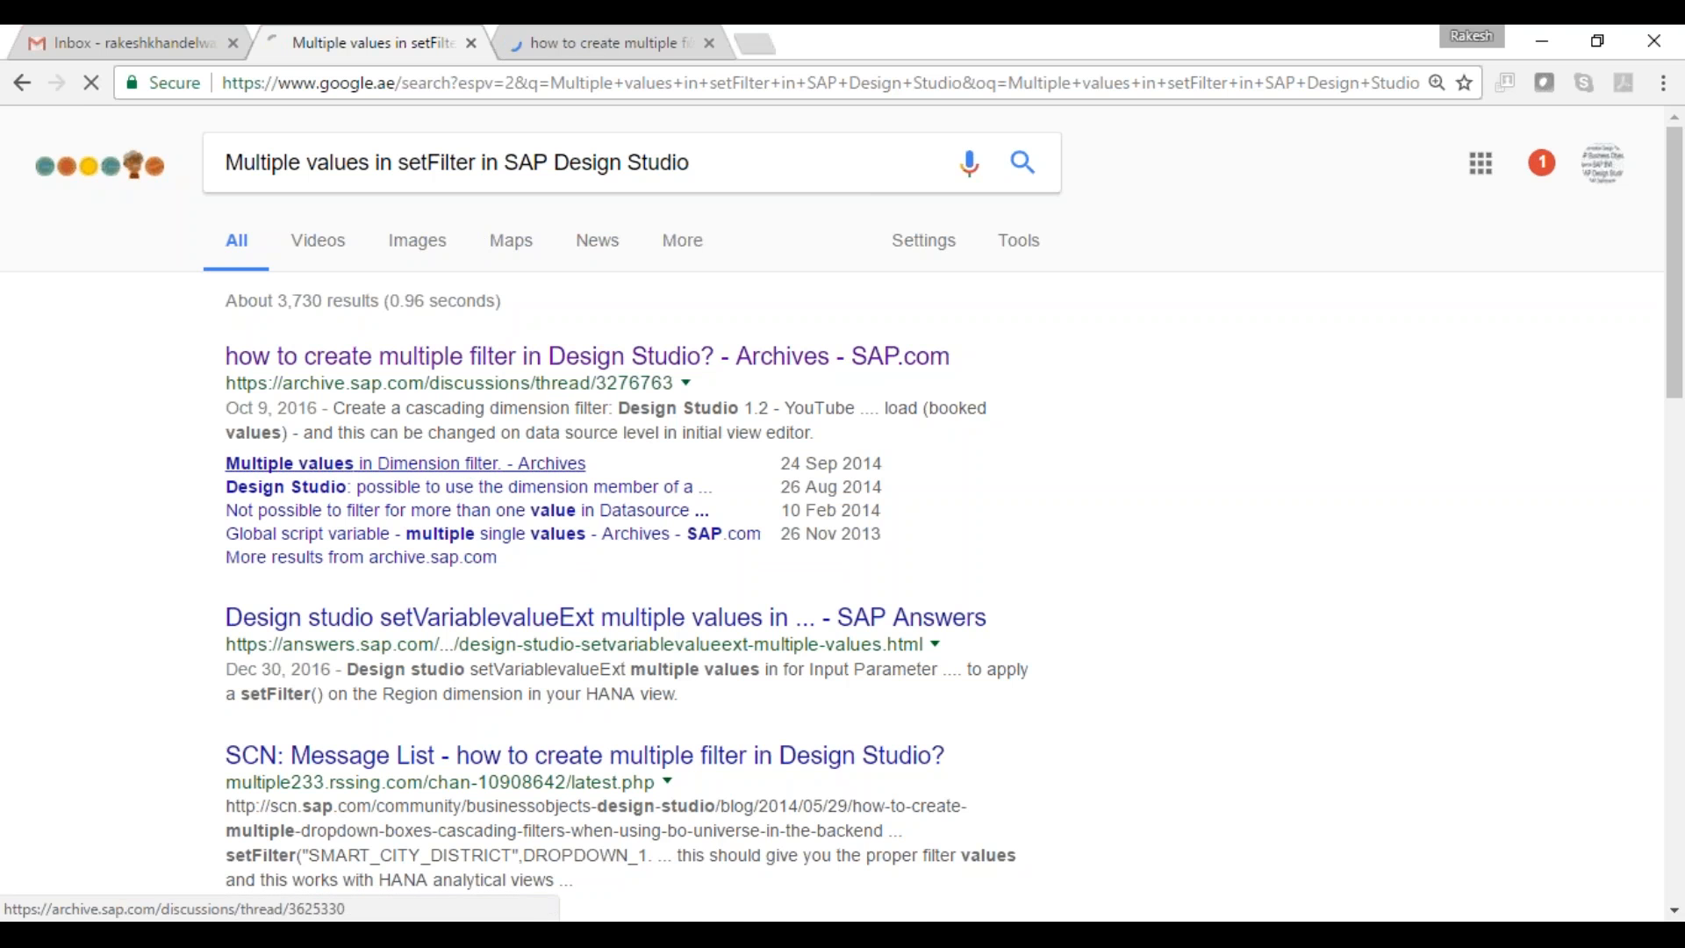
left_click(451, 472)
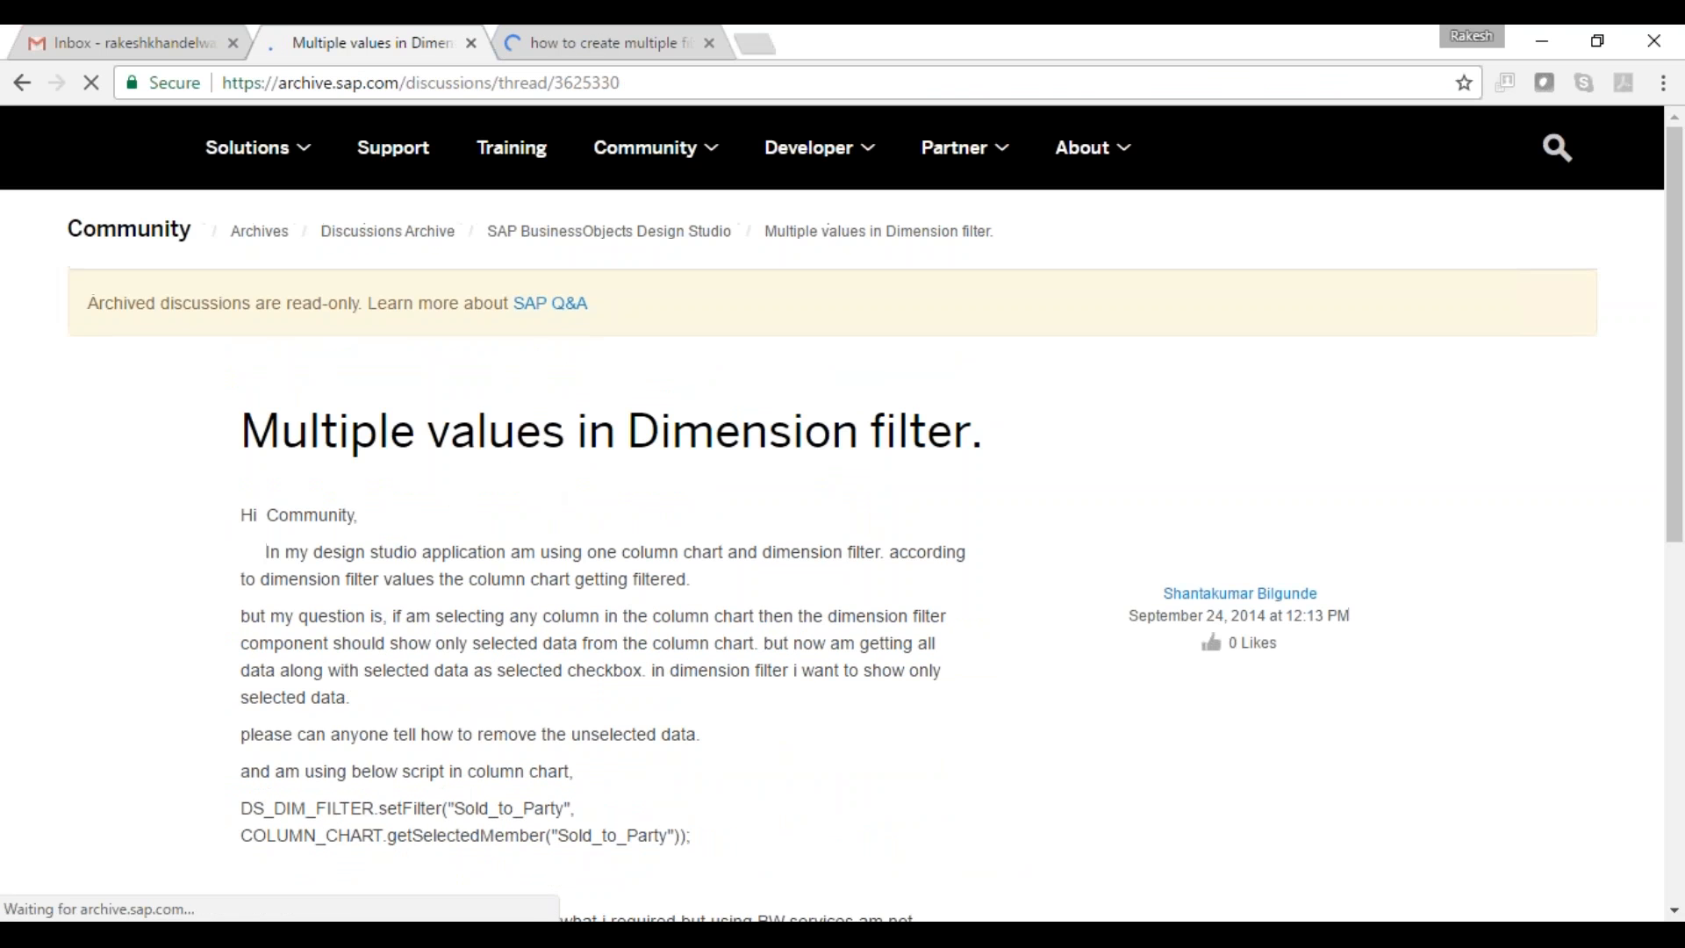
scroll(591, 791, "down", 8)
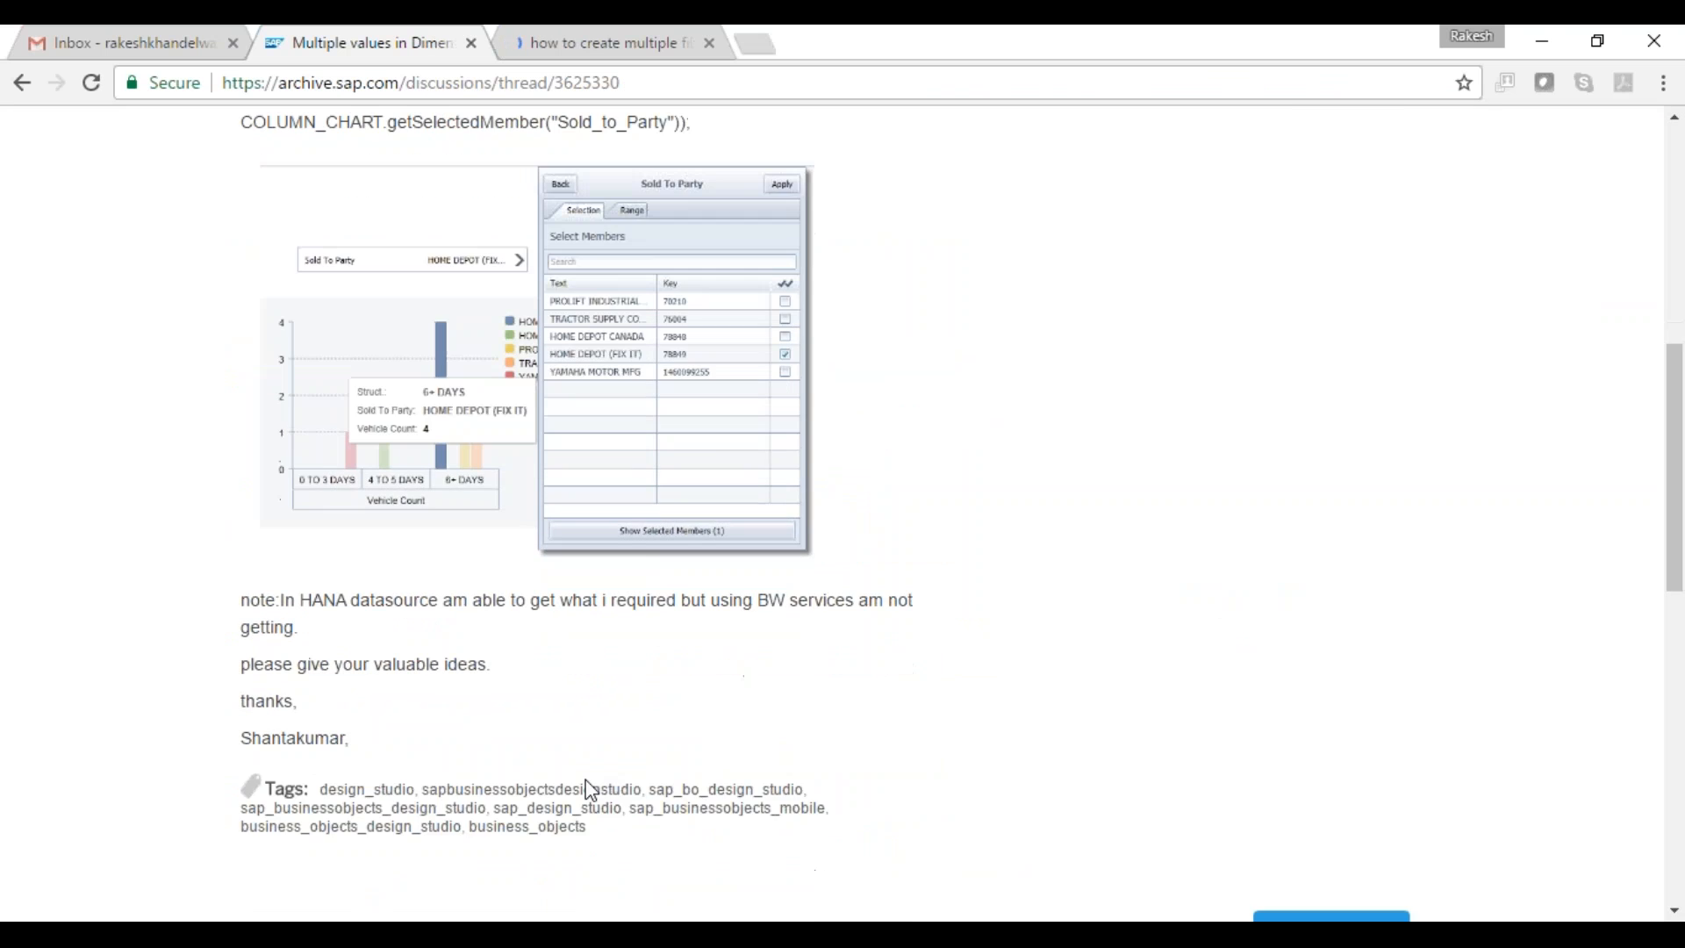
scroll(592, 791, "down", 8)
scroll(591, 790, "down", 3)
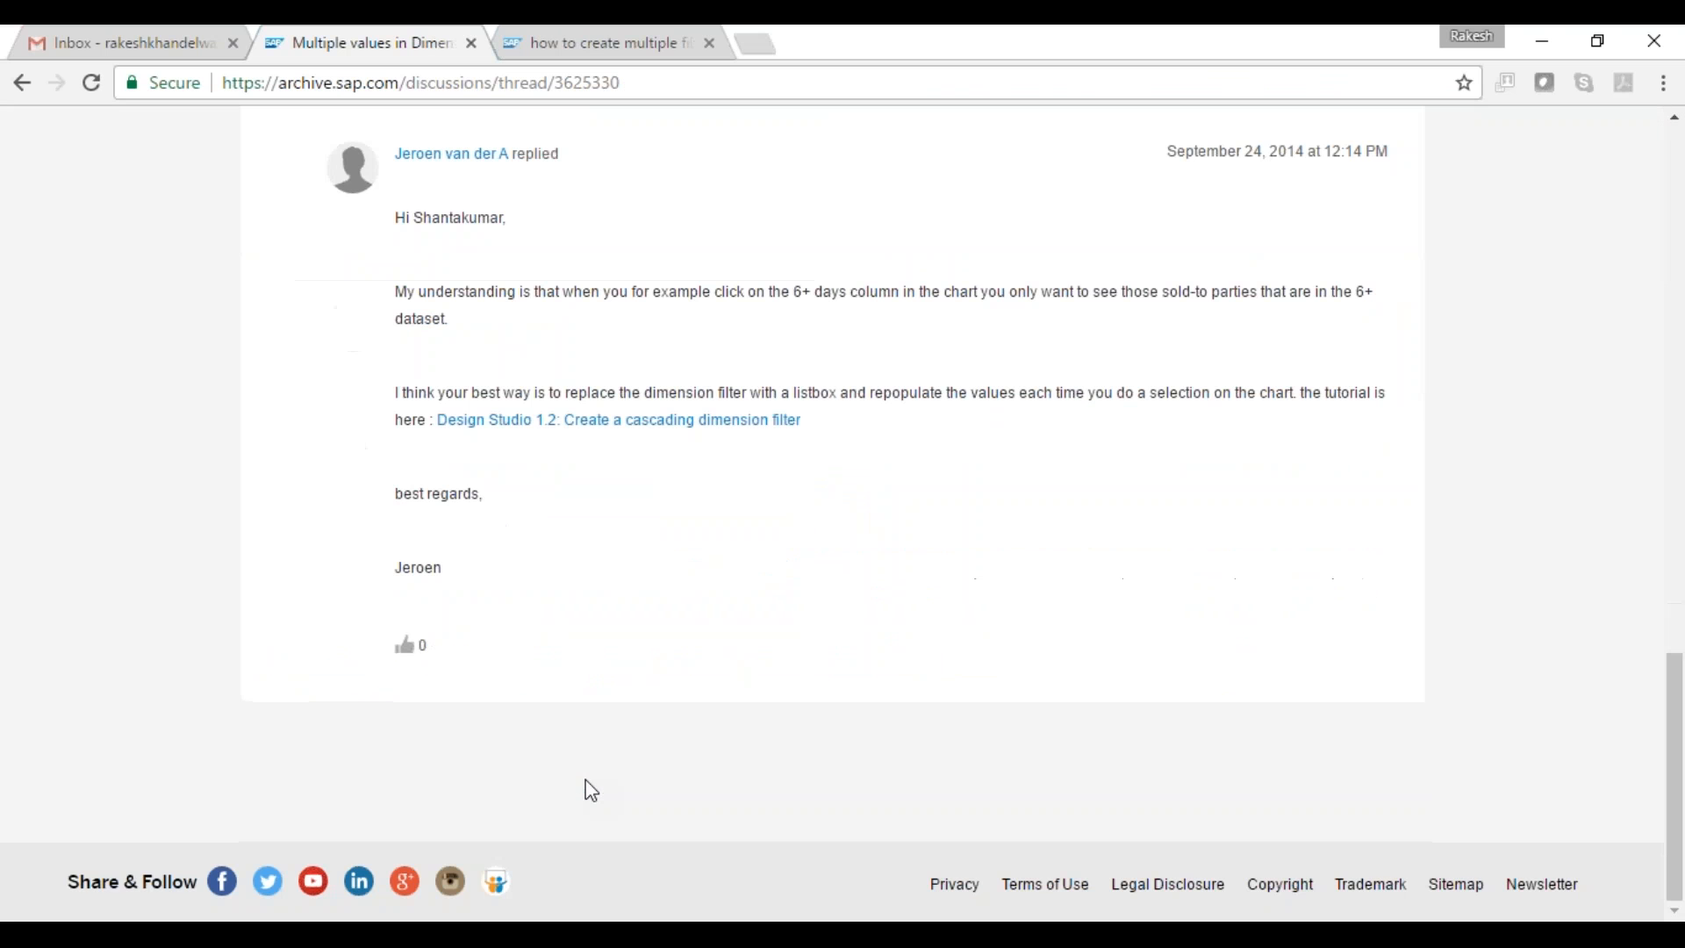
- Read the multiple-filter thread's early replies, including the On StartUp code and query settings screenshot
left_click(614, 33)
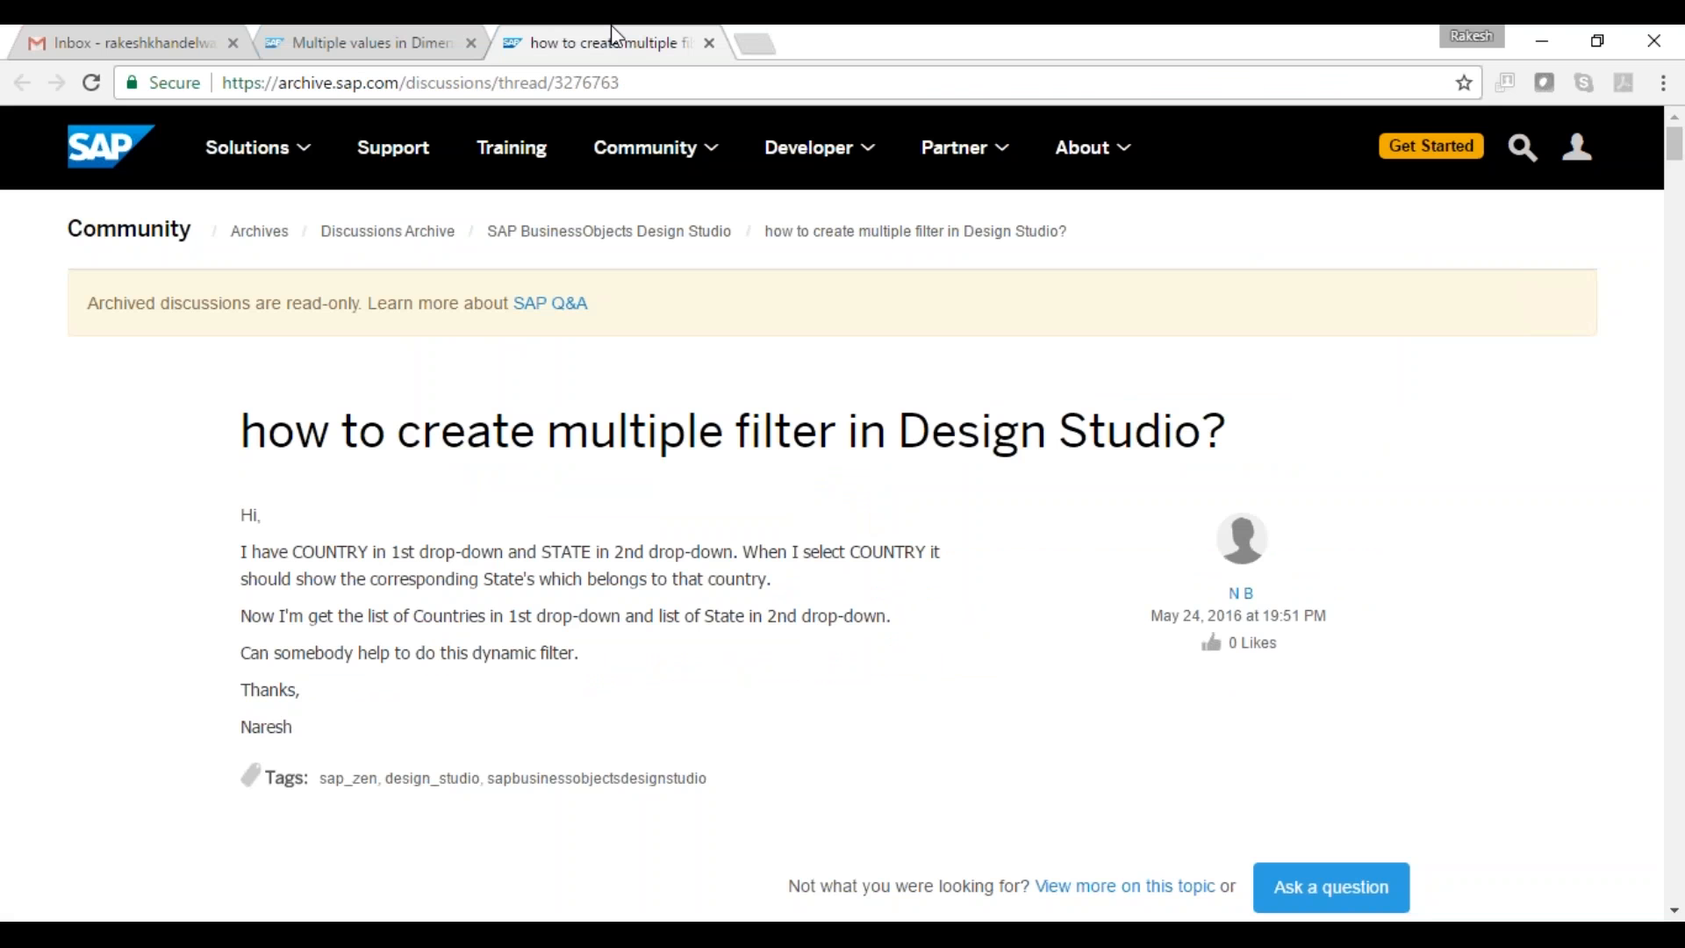
key("Page_Down")
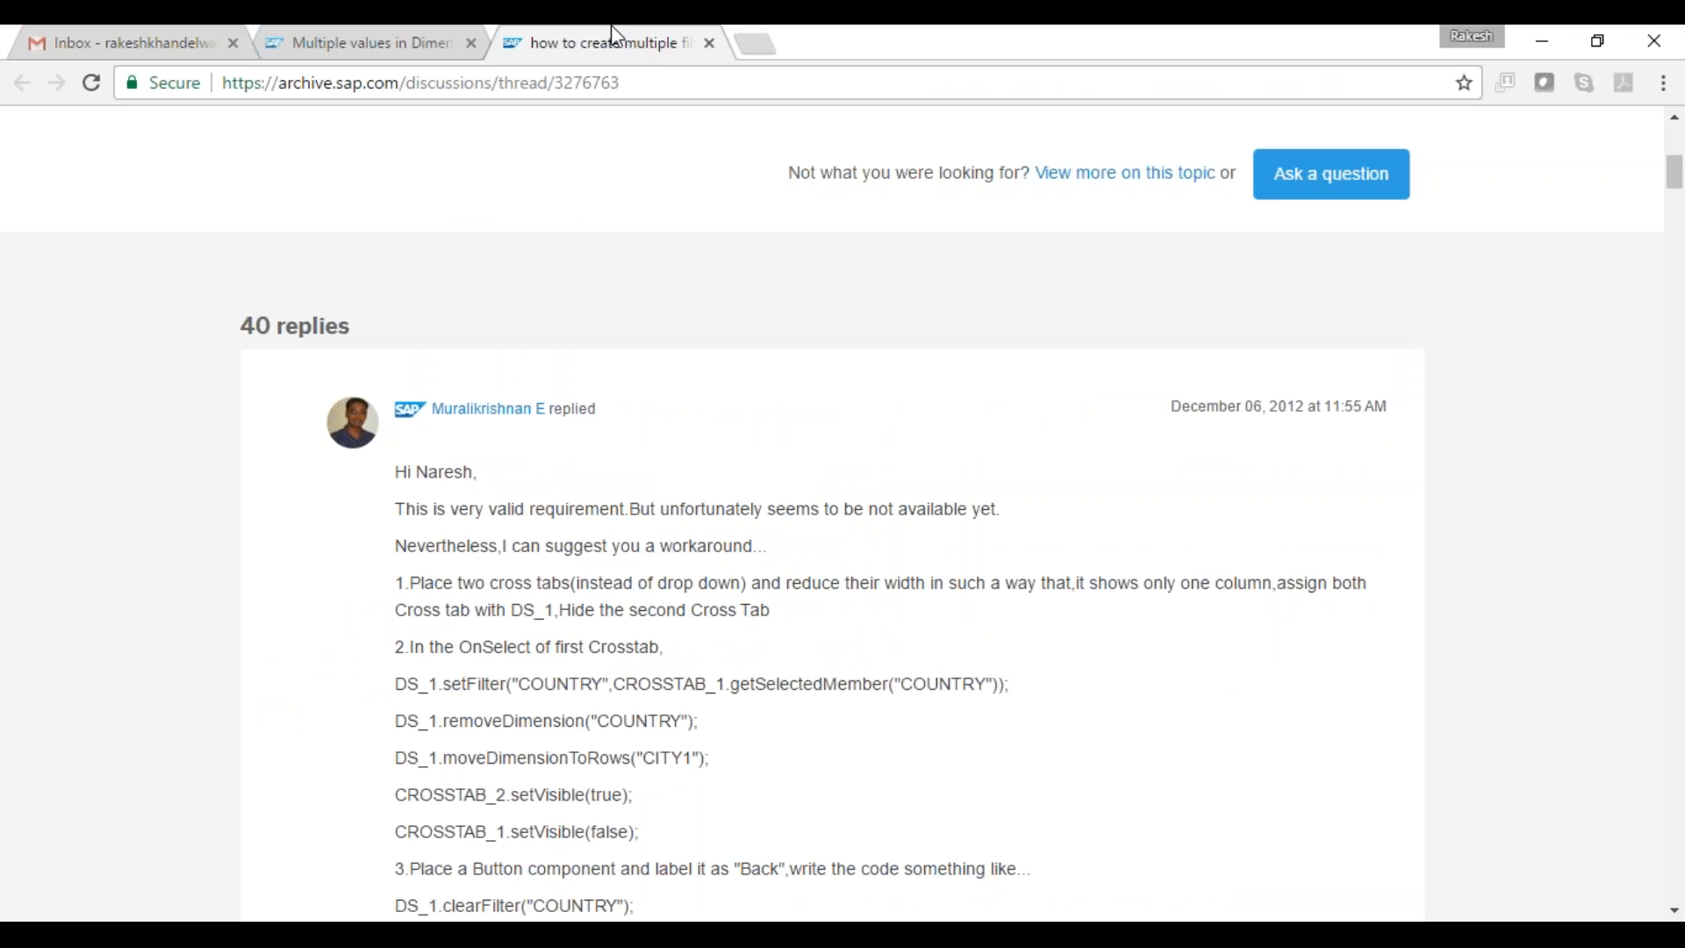
key("Page_Down")
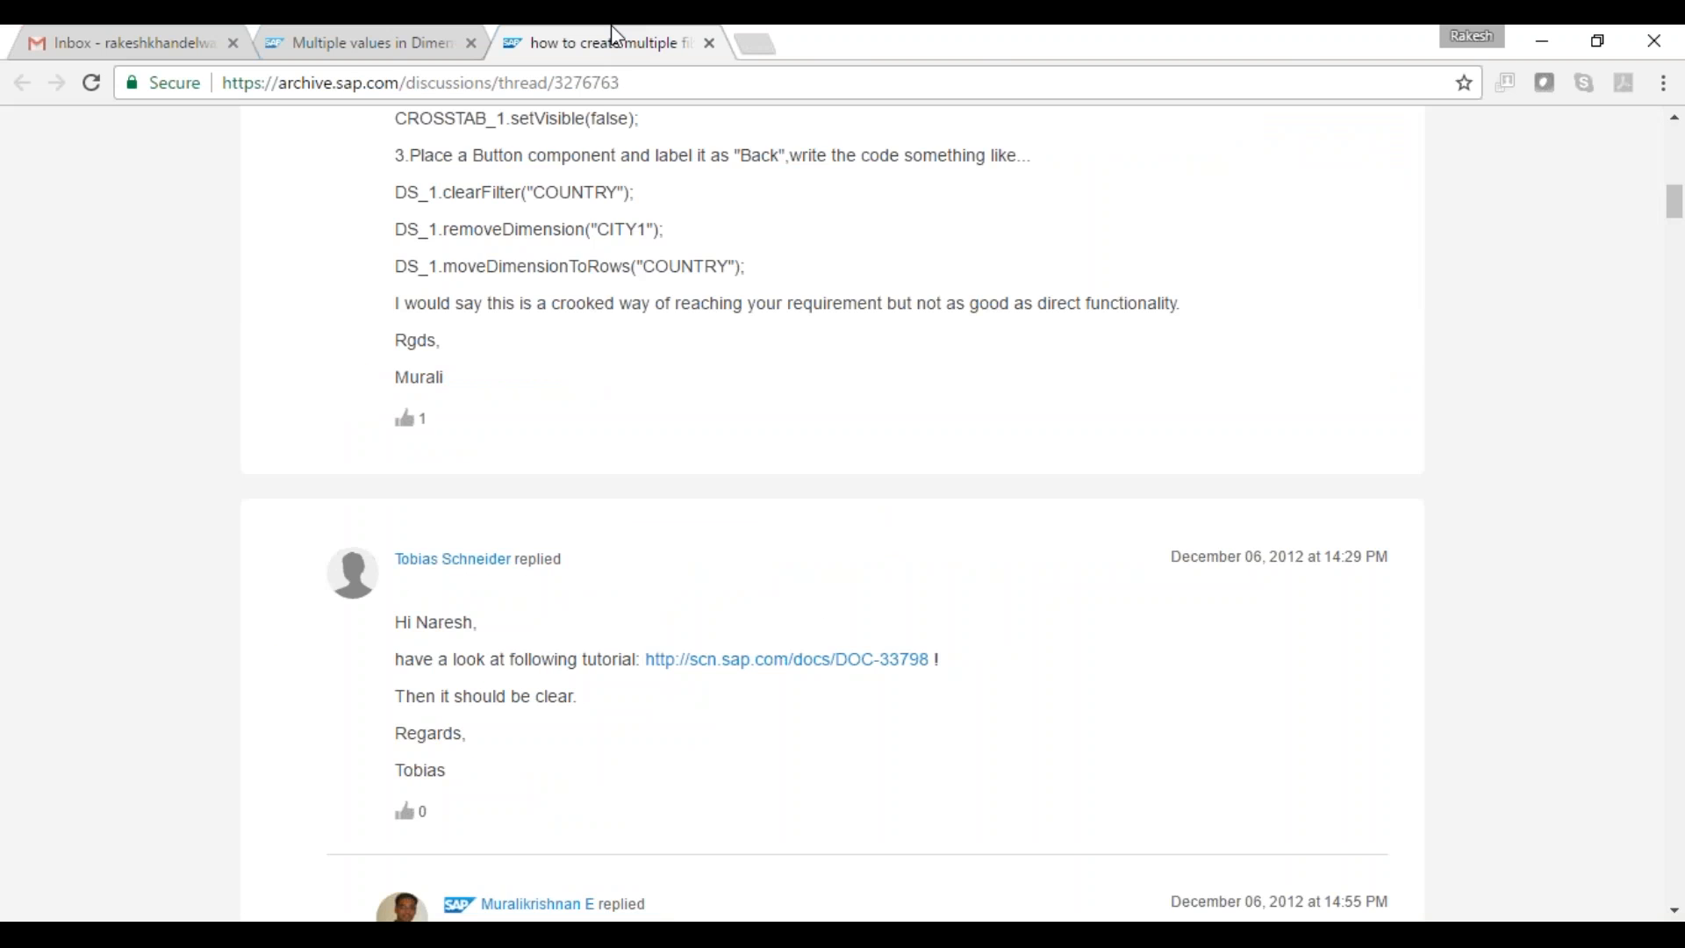
key("Page_Down")
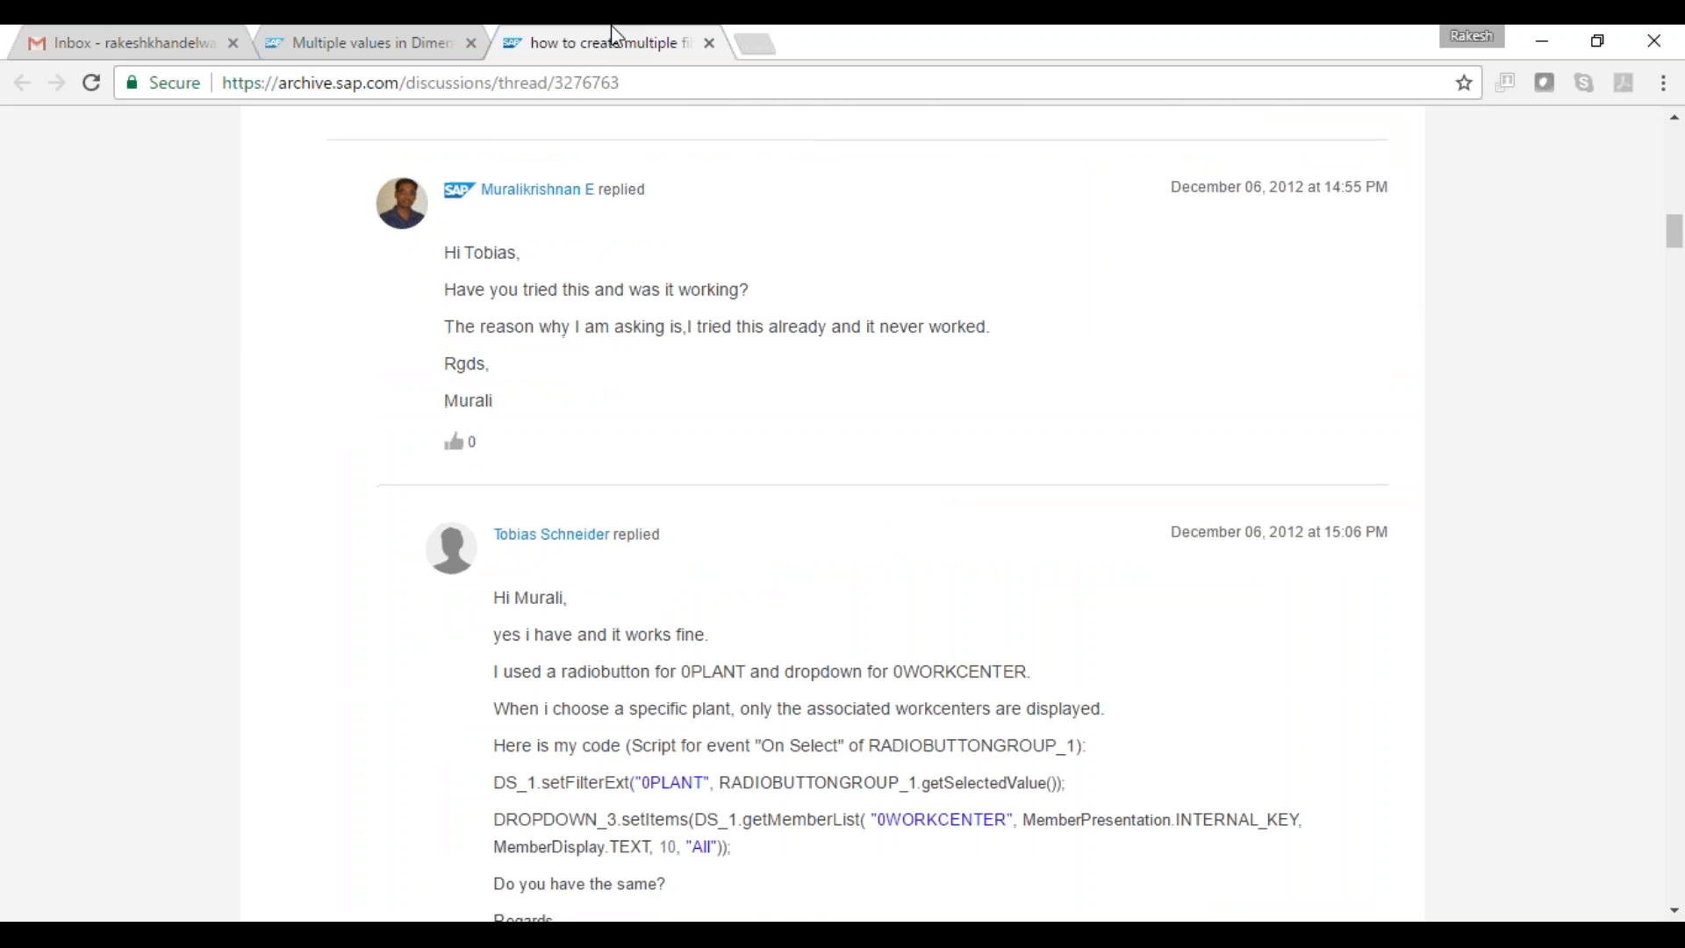
key("Page_Down")
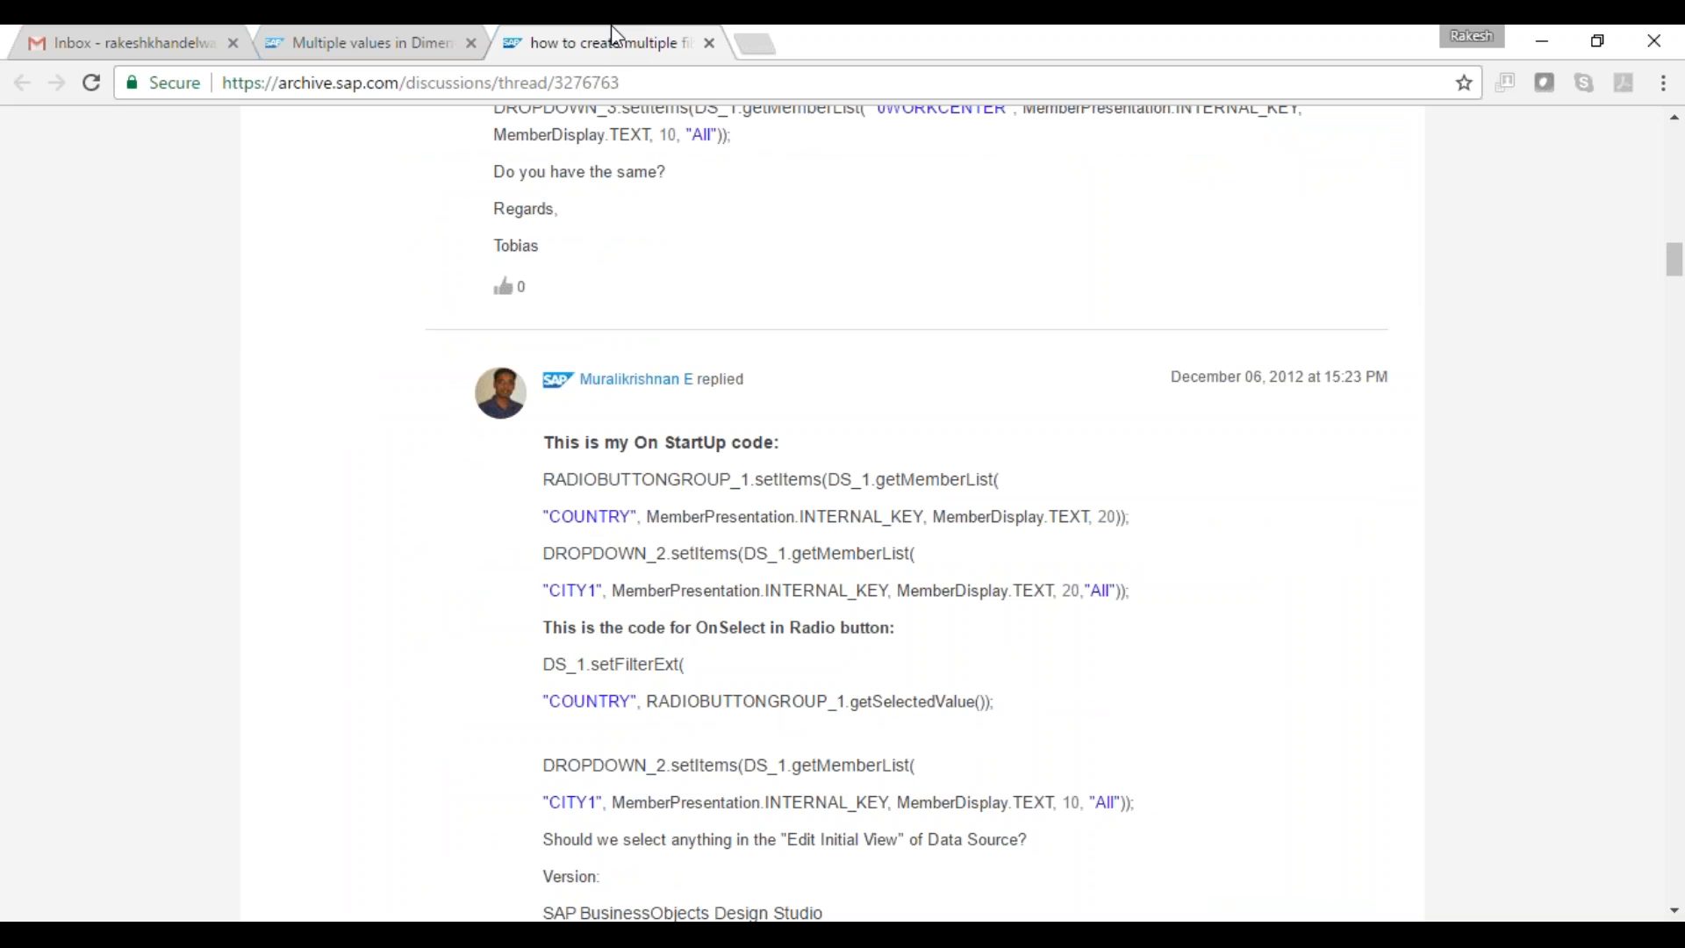
key("Page_Down")
key("Page_Down")
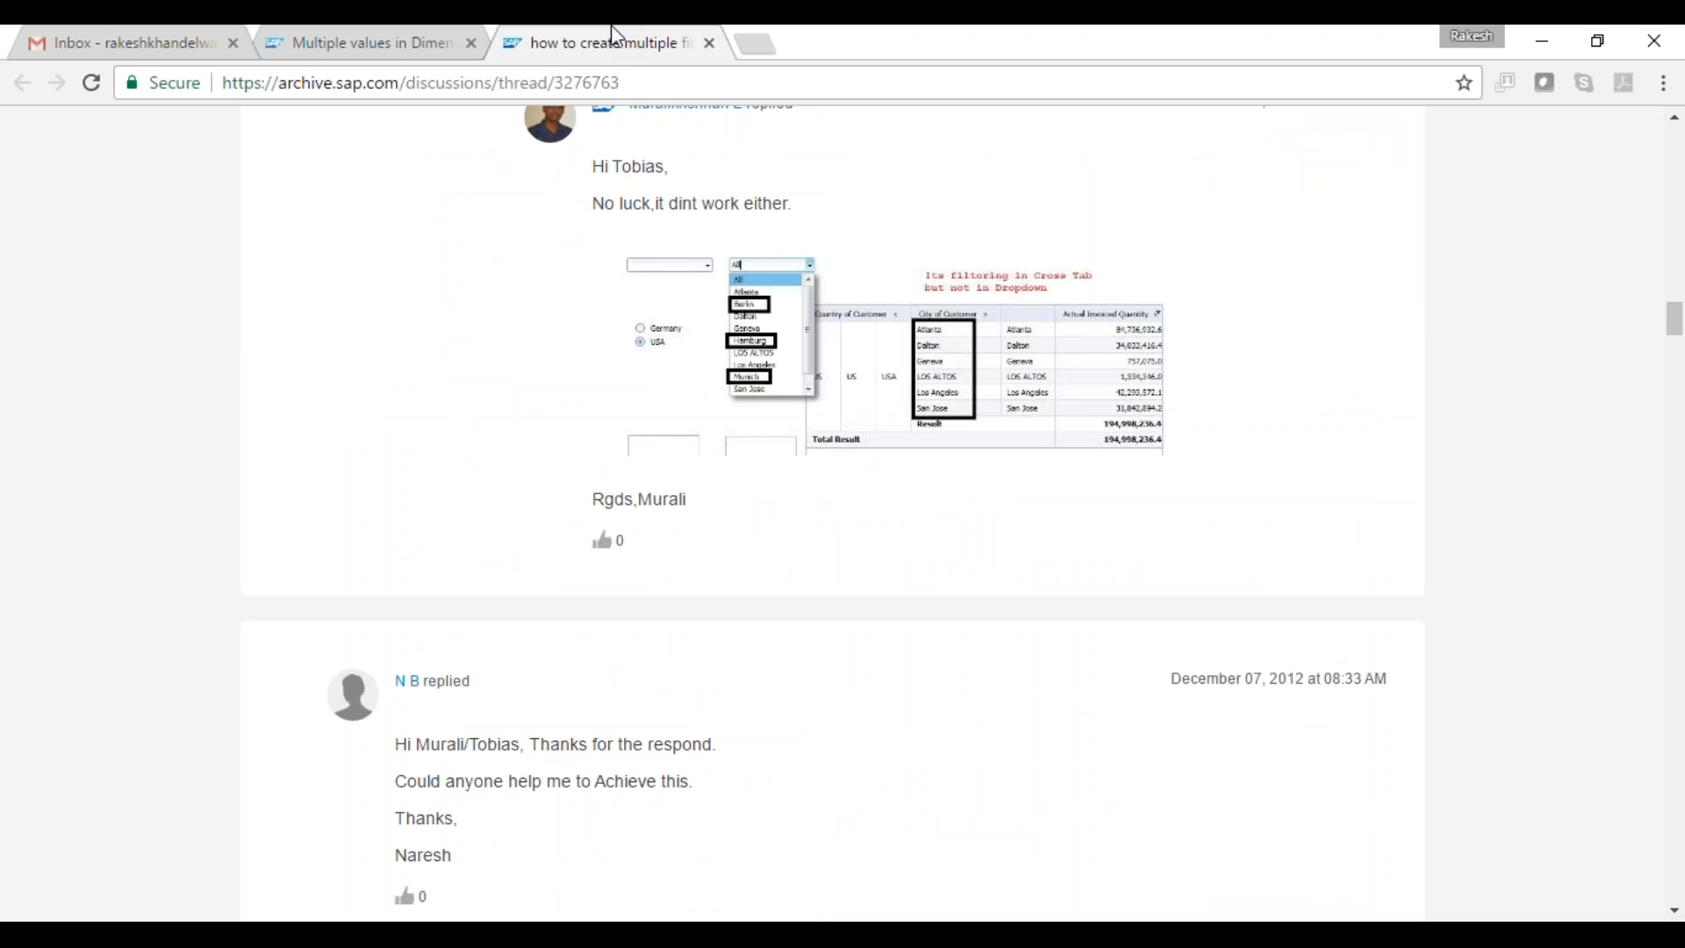
key("Page_Down")
key("Page_Down")
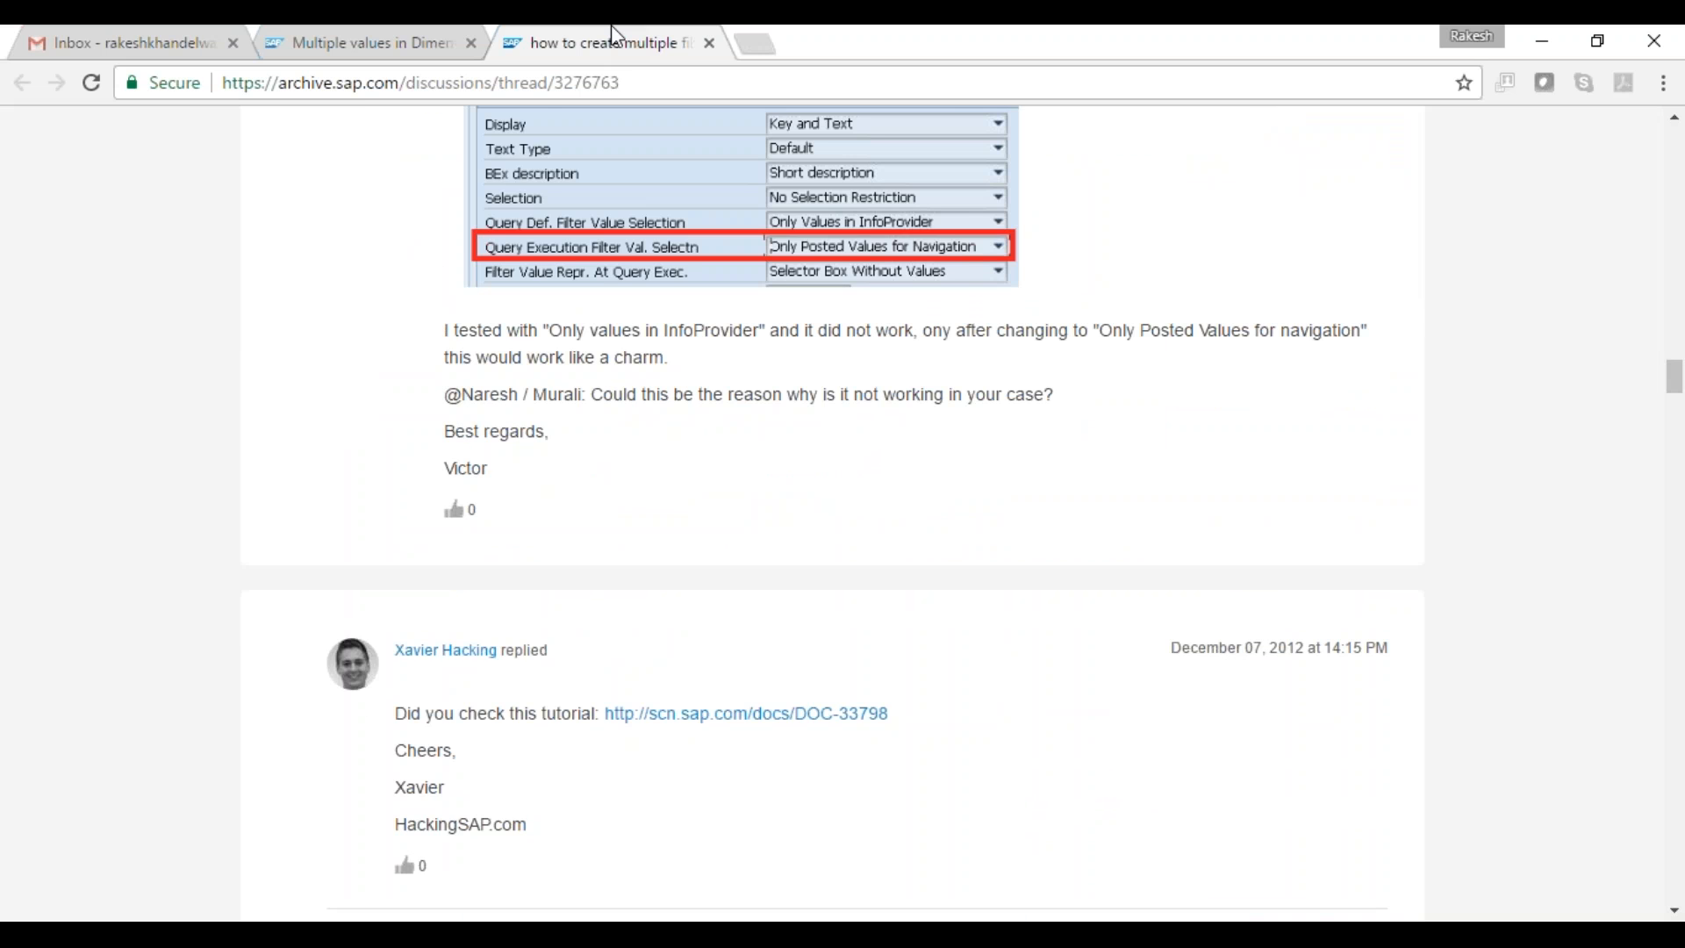
key("Page_Down")
key("Down")
key("Down")
key("Down")
key("Down")
key("Down")
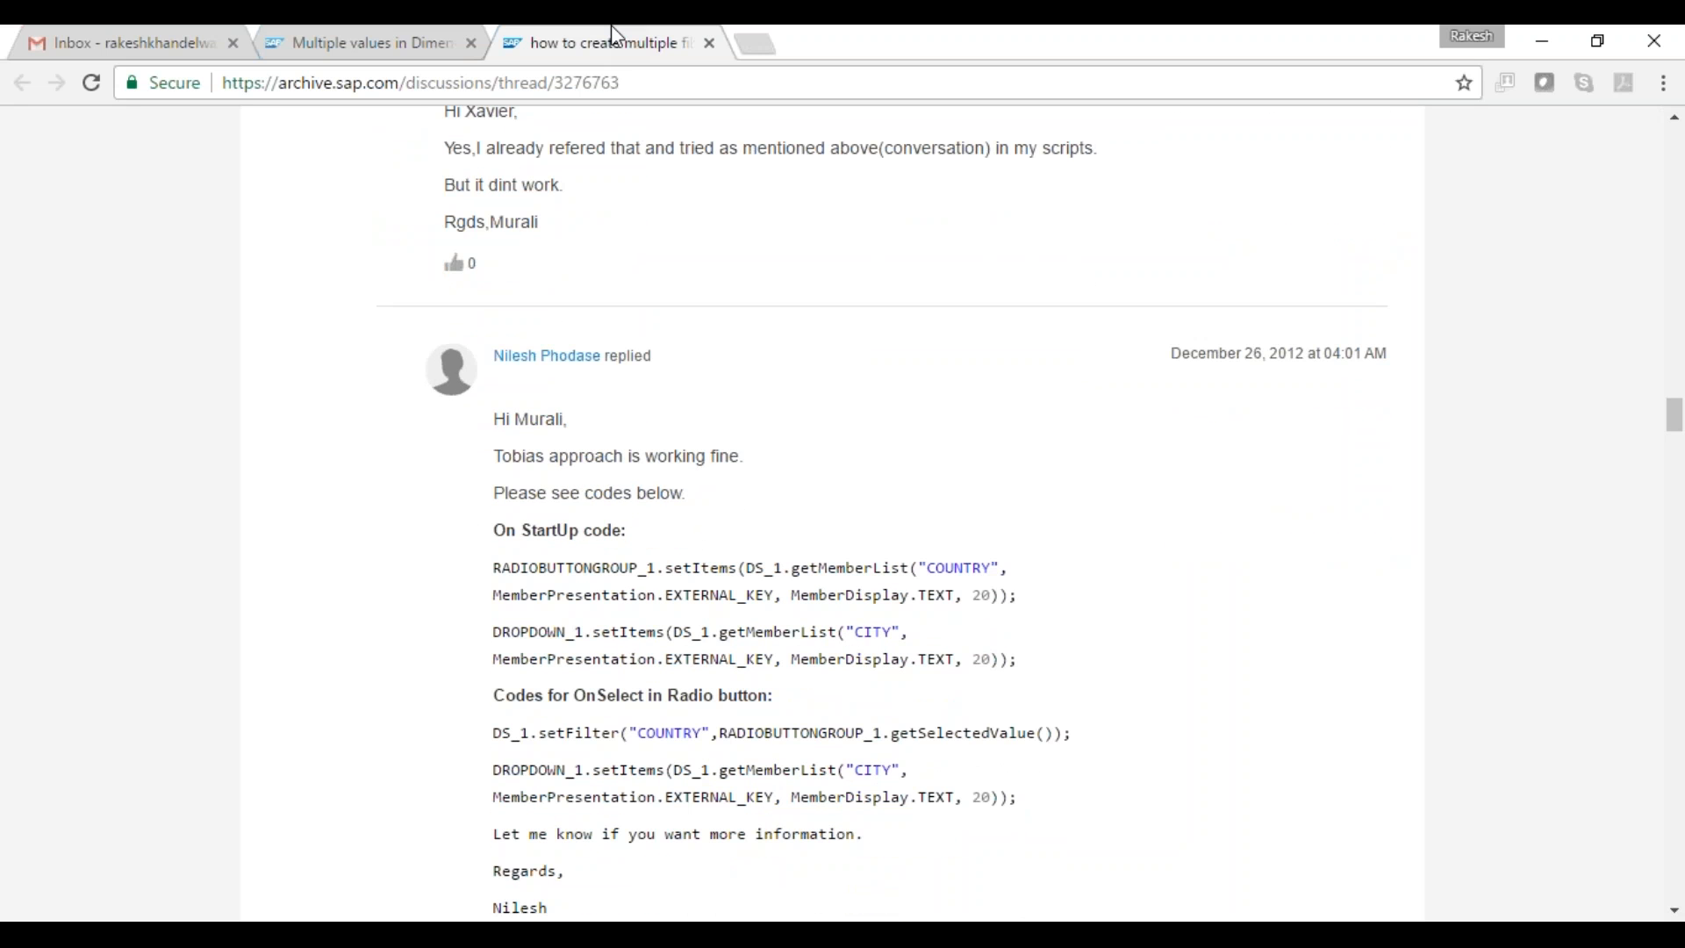
key("Down")
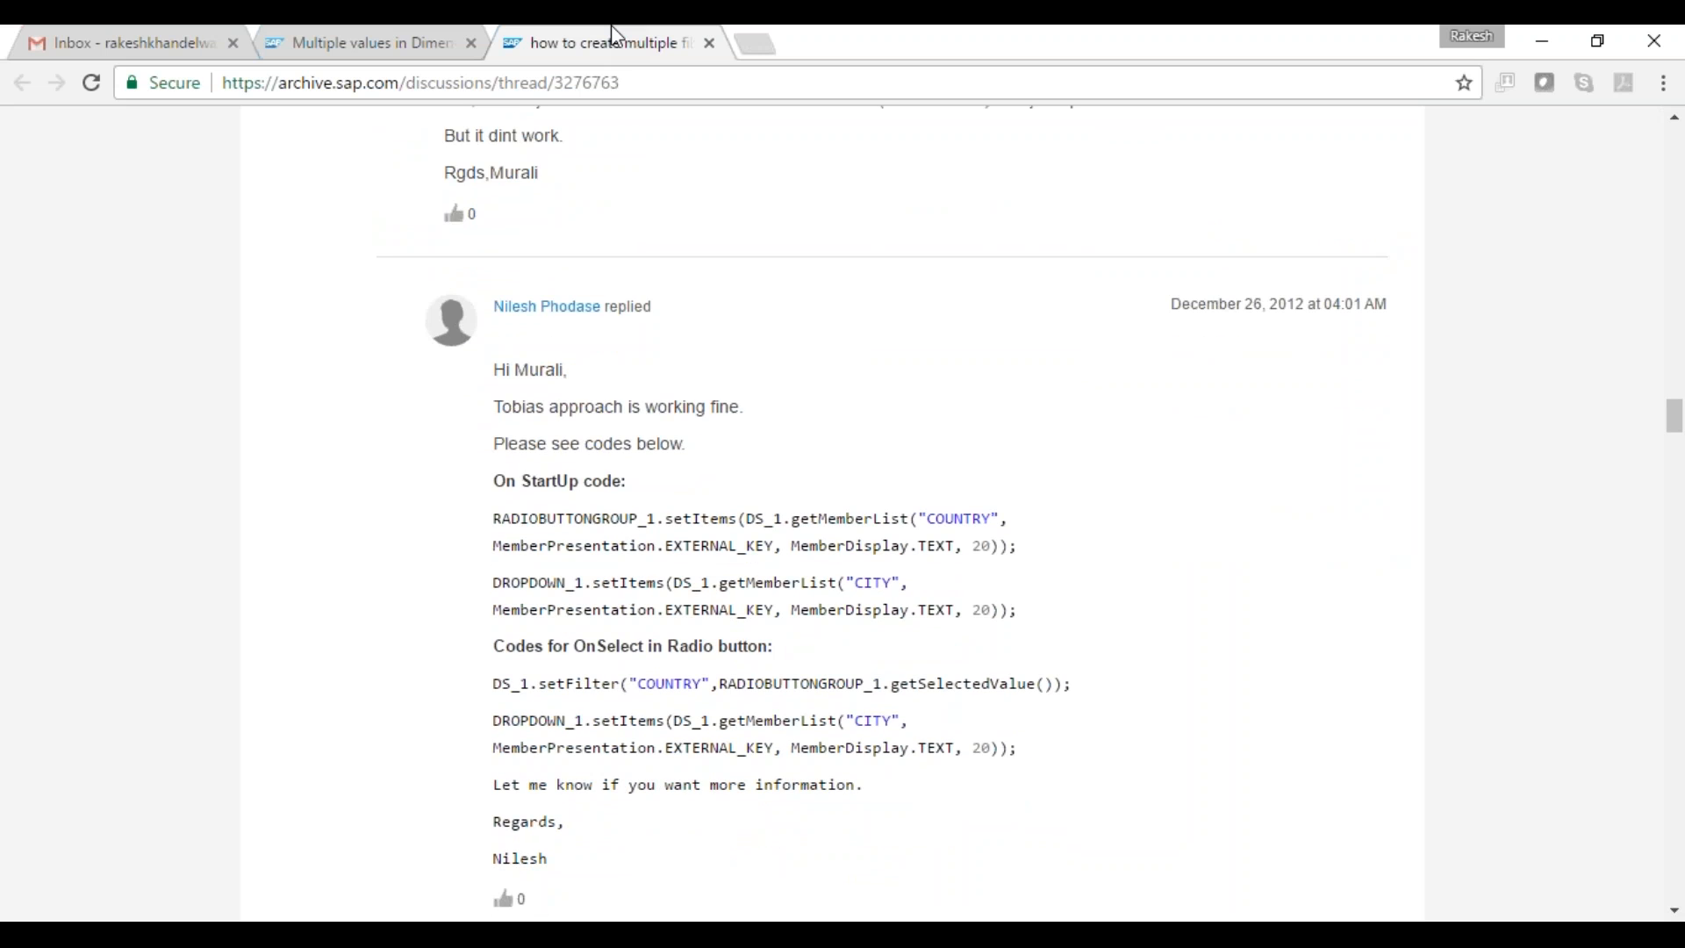
key("Down")
key("Down")
key("Down")
key("Down")
key("Down")
key("Down")
key("Down")
key("Down")
key("Down")
key("Down")
key("Down")
key("Down")
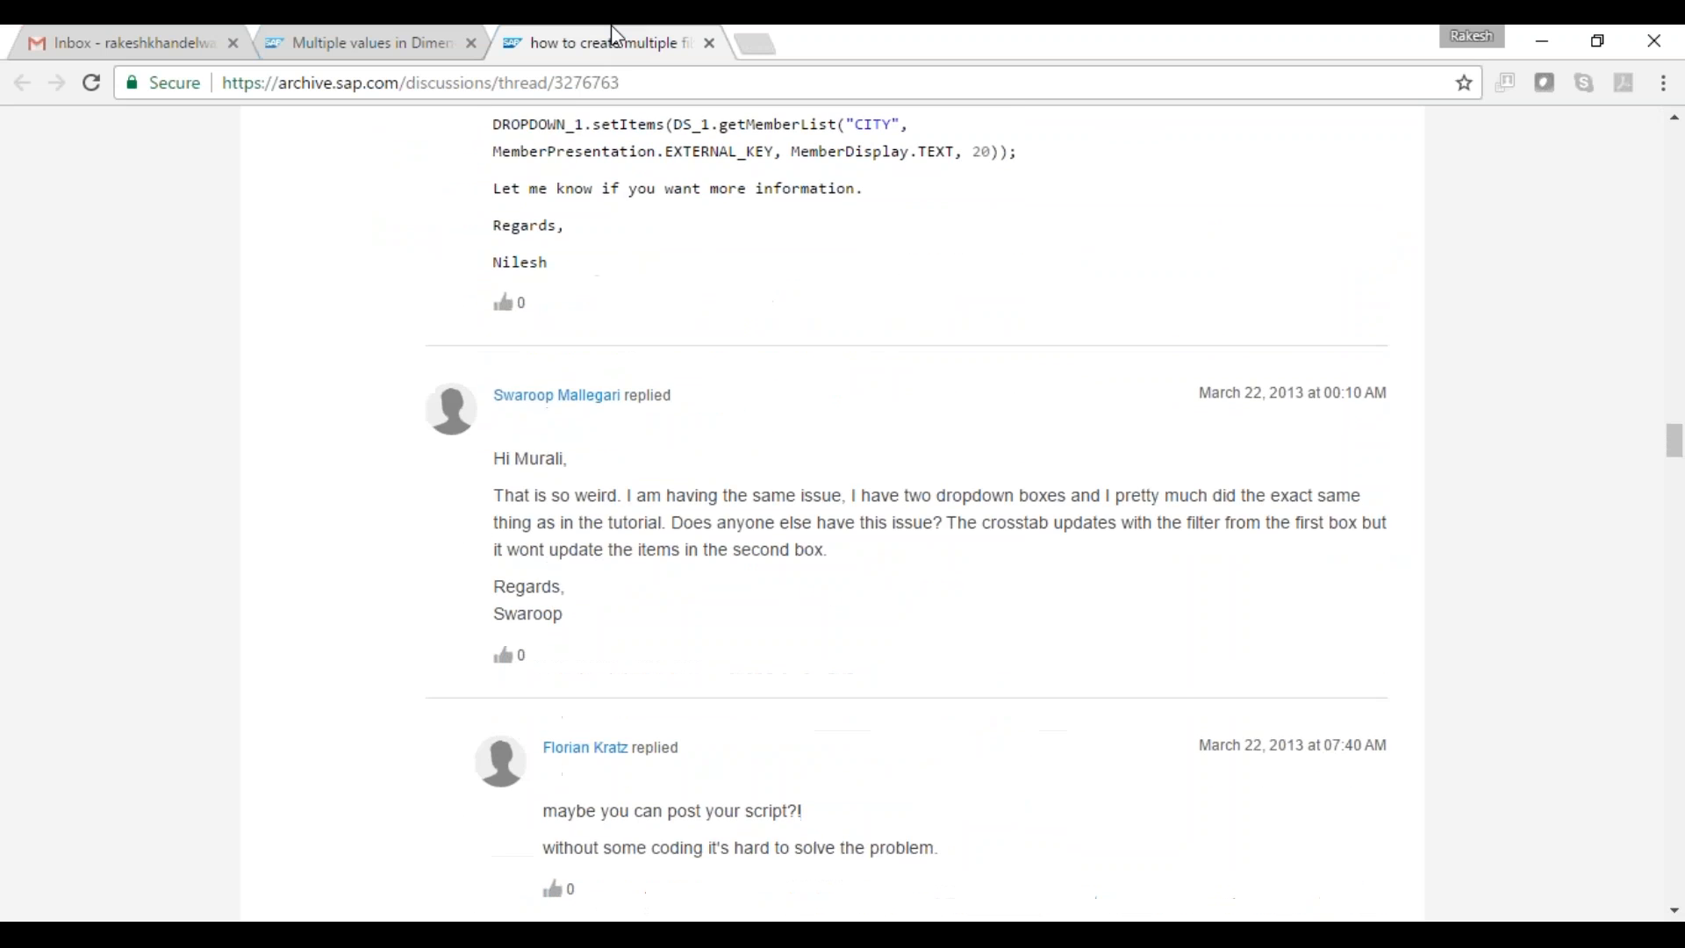
- Read the later replies through the cascading dropdown and startup filtering scripts to the thread's end
key("Page_Down")
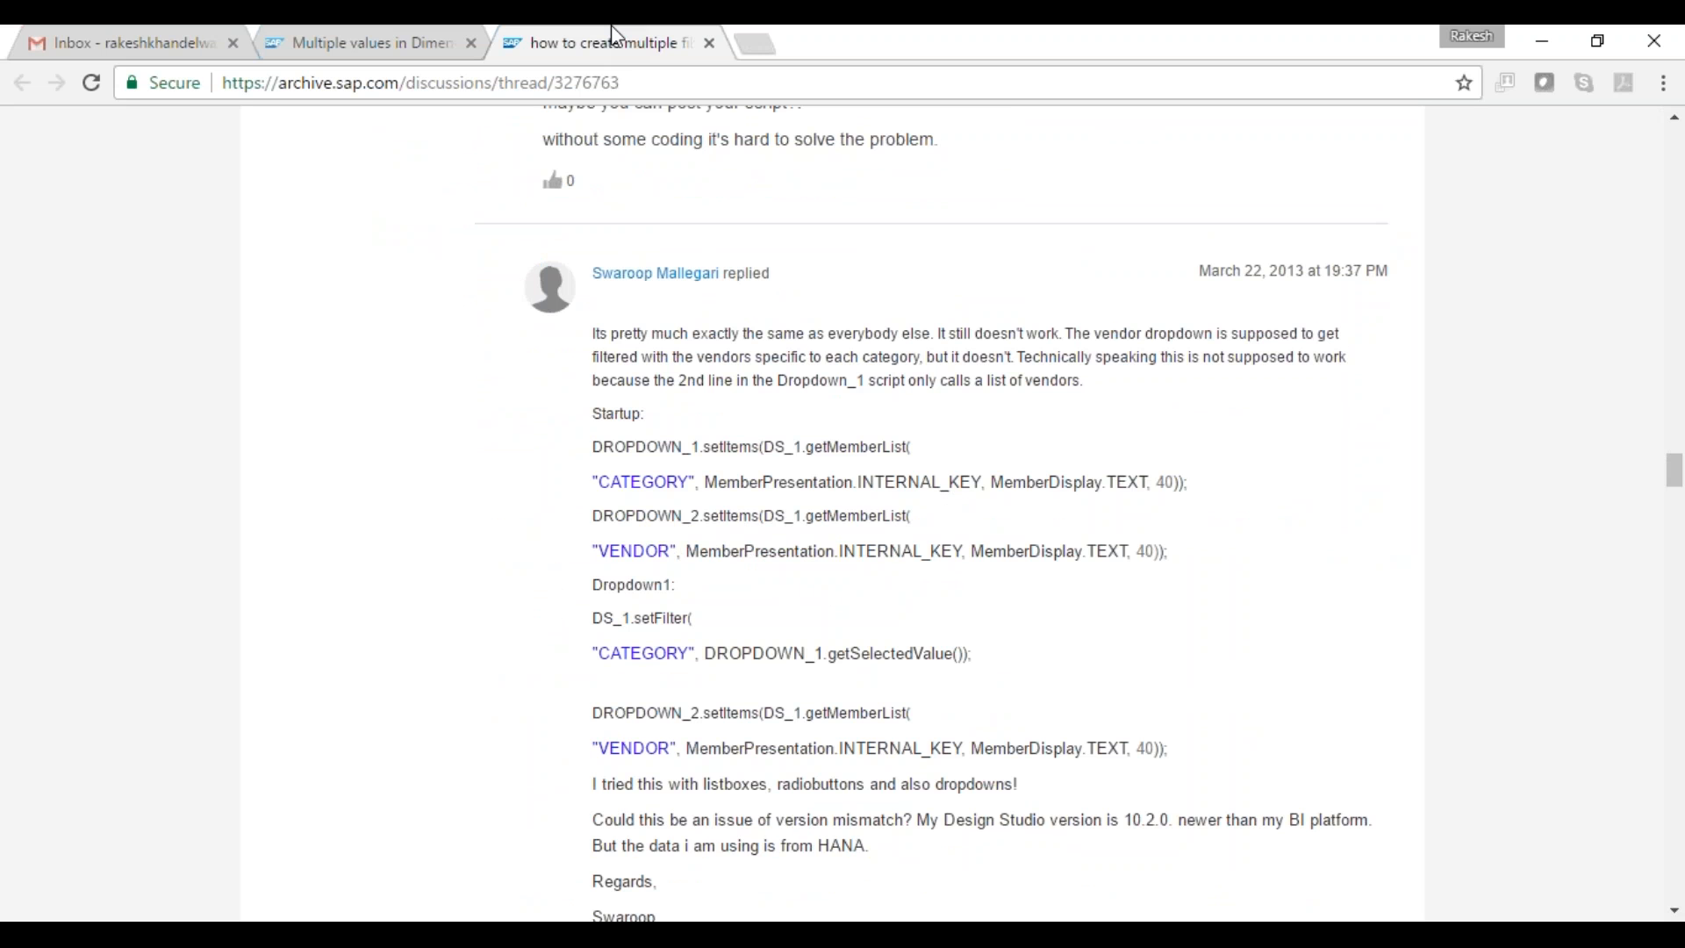
key("Down")
key("Down")
key("Down")
key("Down")
key("Down")
key("Down")
key("Down")
key("Down")
key("Down")
key("Down")
key("Down")
key("Down")
key("Down")
key("Down")
key("Down")
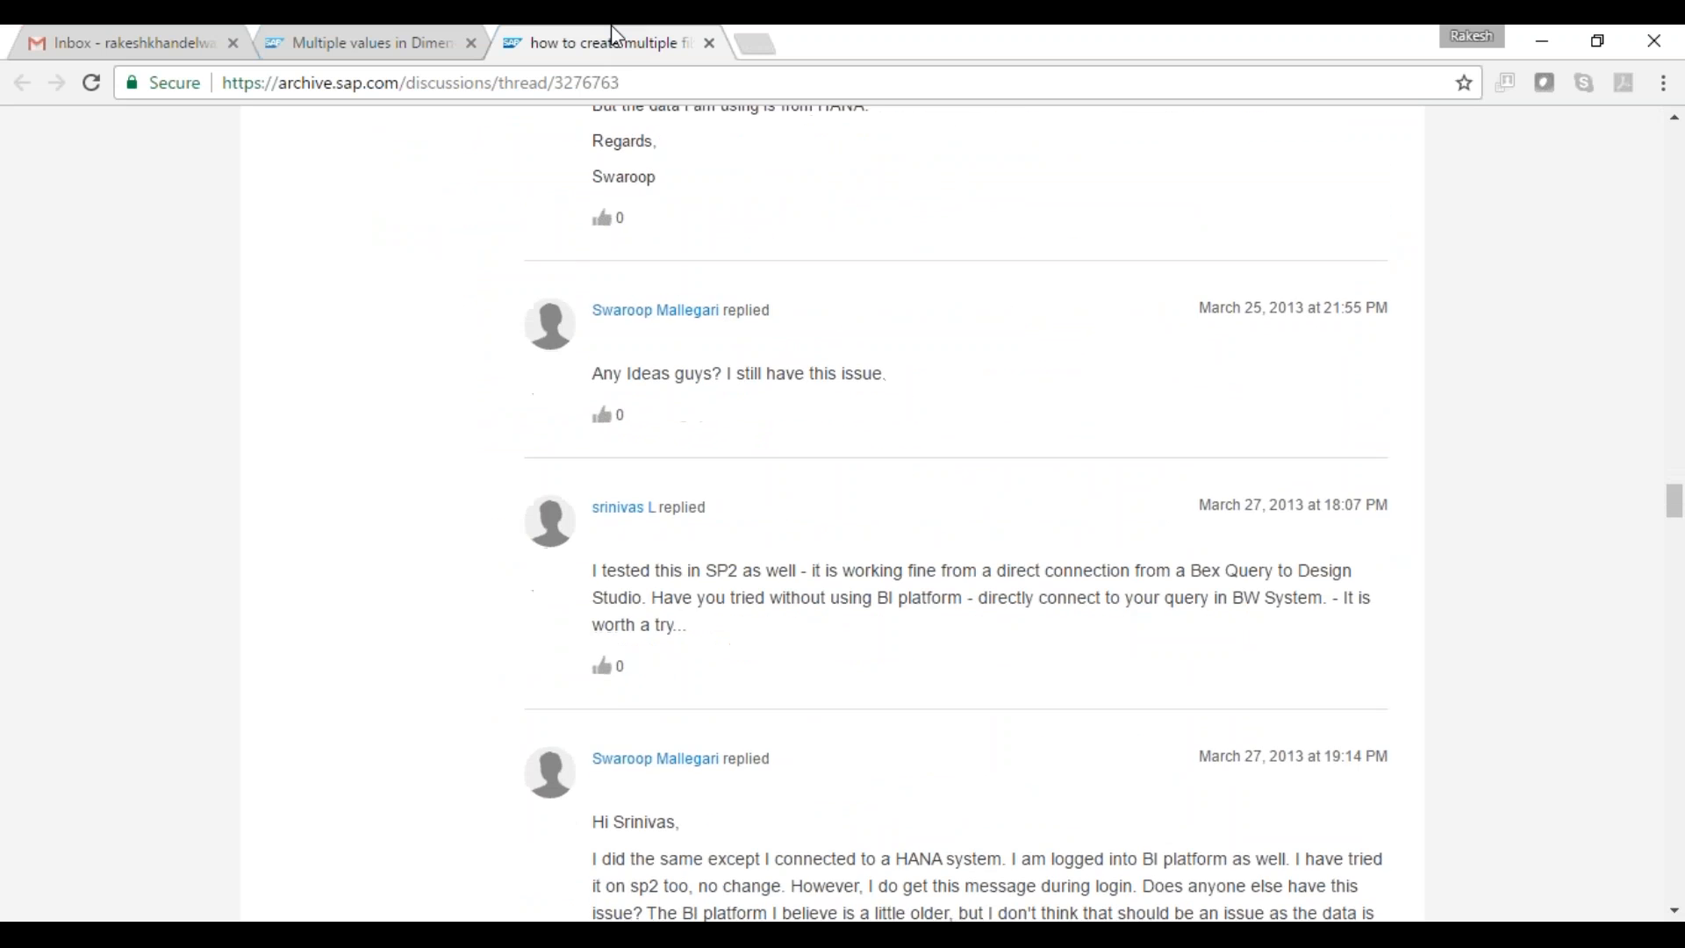
key("Page_Down")
key("Page_Down")
key("Page_Down")
key("Page_Down")
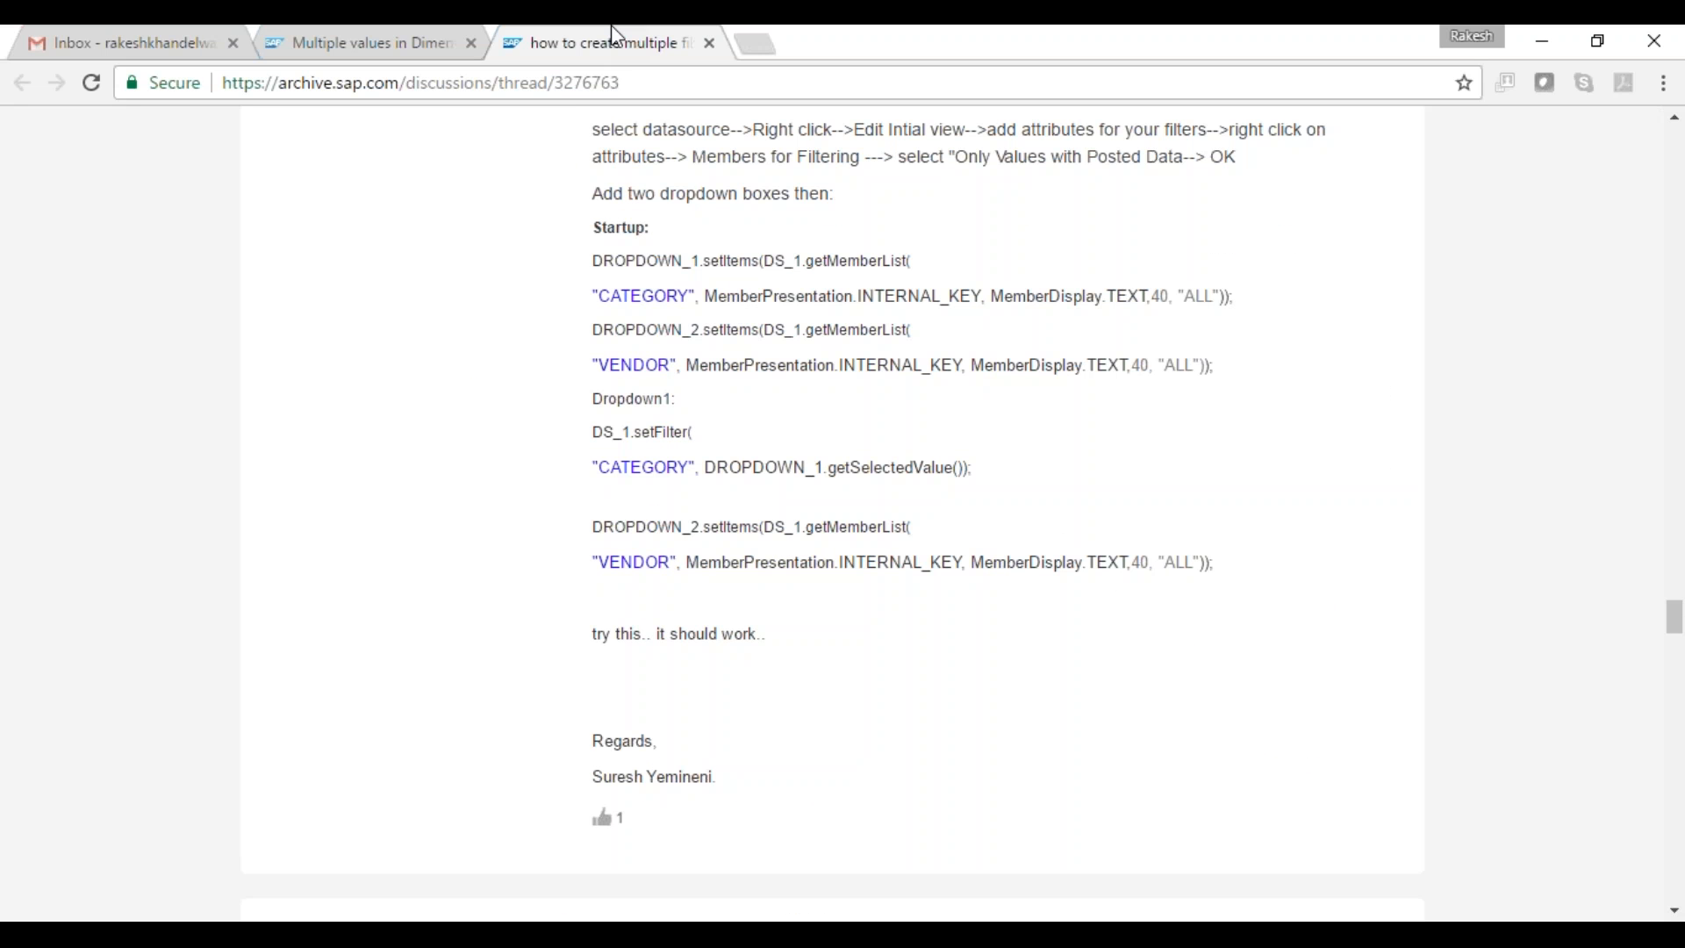
key("Down")
key("Down")
key("Down")
key("Down")
key("Down")
key("Down")
key("Down")
key("Down")
key("Down")
key("Down")
key("Down")
key("Down")
key("Down")
key("Down")
key("Down")
key("Down")
key("Down")
key("Down")
key("Down")
key("Down")
key("Down")
key("Down")
key("Down")
key("Down")
key("Down")
key("Down")
key("Down")
key("Down")
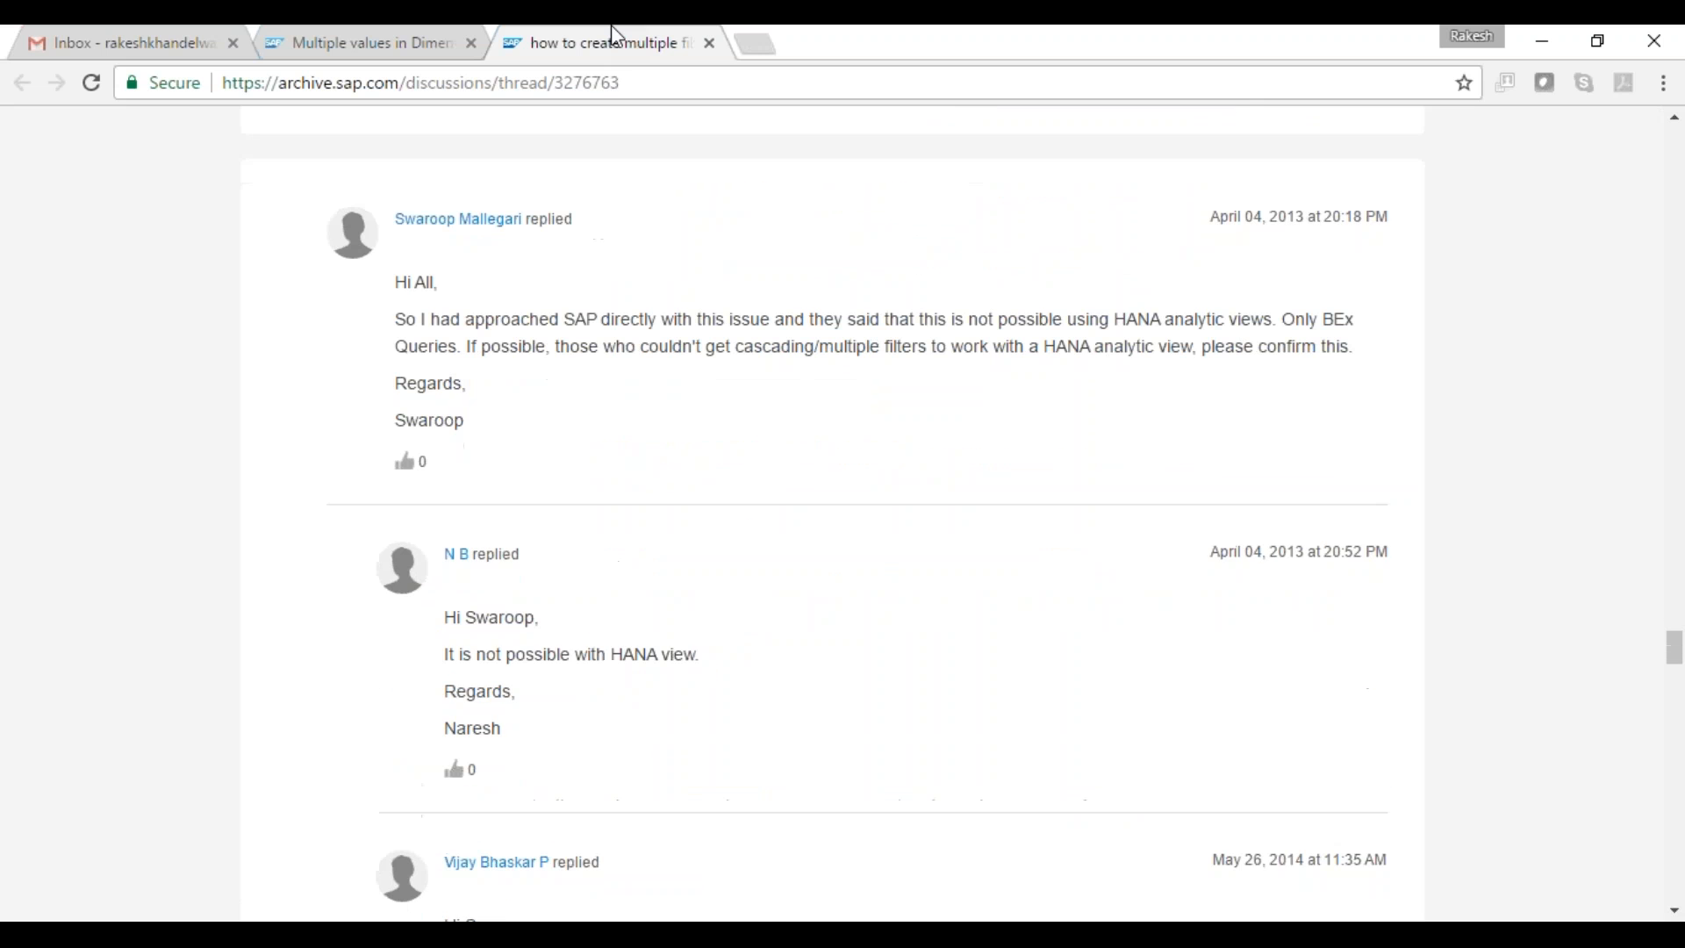
key("Down")
key("Down")
key("Down")
key("Down")
key("Down")
key("Down")
key("Down")
key("Down")
key("Down")
key("Down")
key("Down")
key("Down")
key("Down")
key("Down")
key("Down")
key("Down")
key("Down")
key("Down")
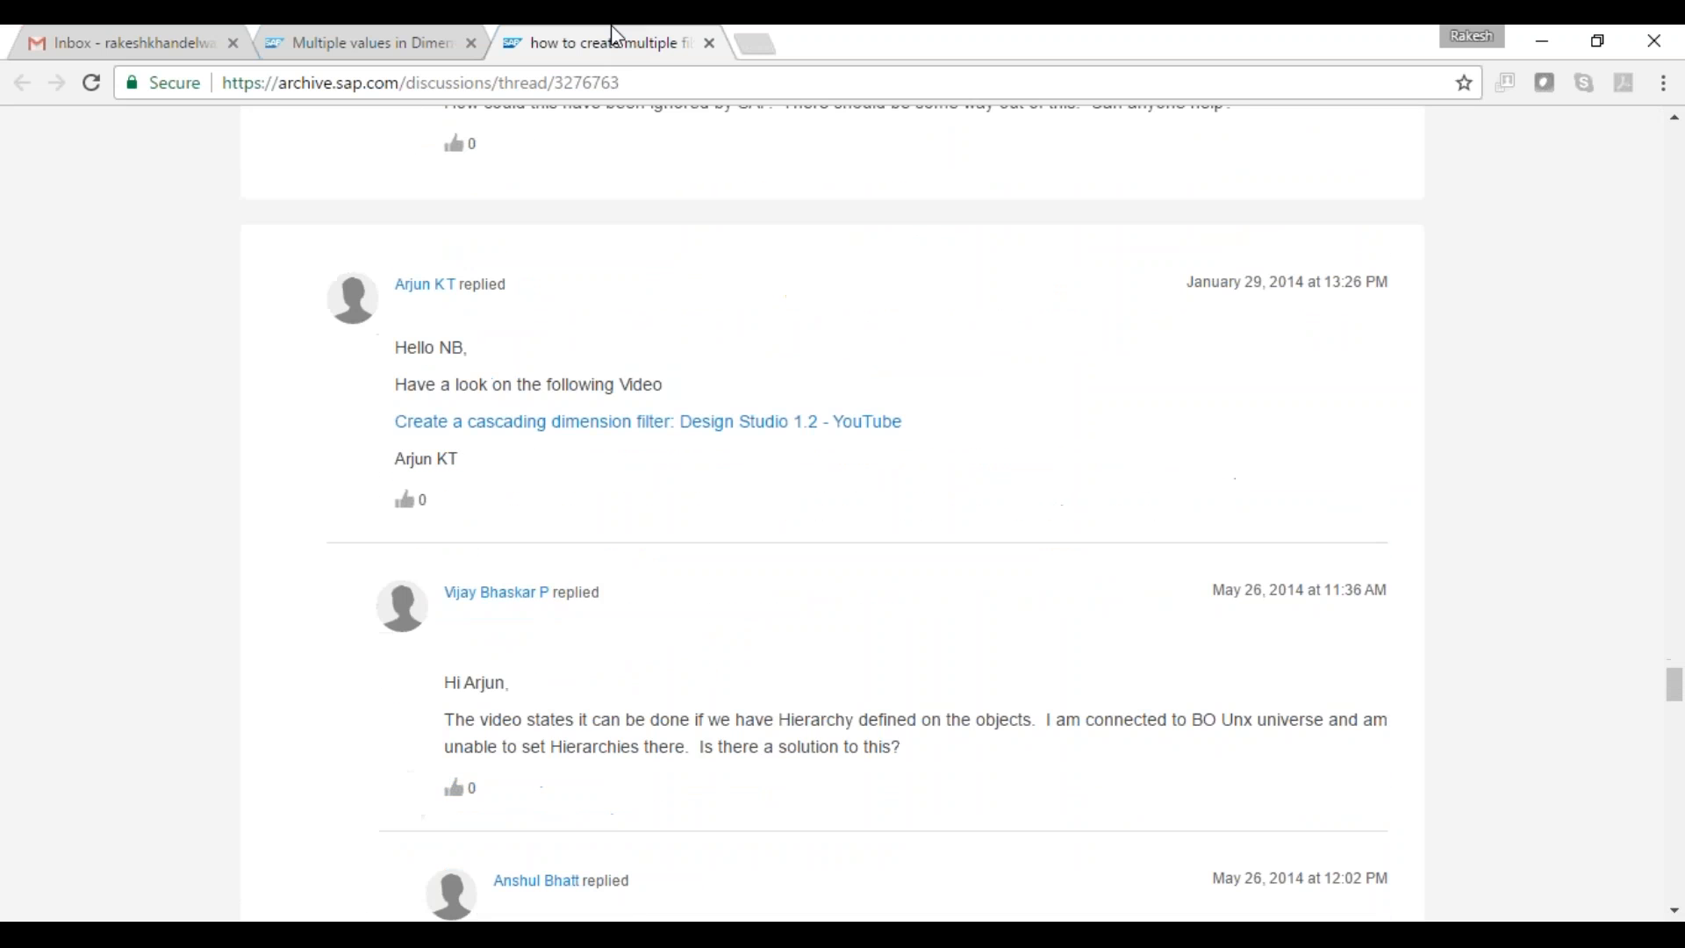
key("Down")
key("Down")
key("Down")
key("Down")
key("Down")
key("Down")
key("Down")
key("Down")
key("Down")
key("Down")
key("Down")
key("Down")
key("Down")
key("Down")
key("Down")
key("Down")
key("Down")
key("Down")
key("Down")
key("Down")
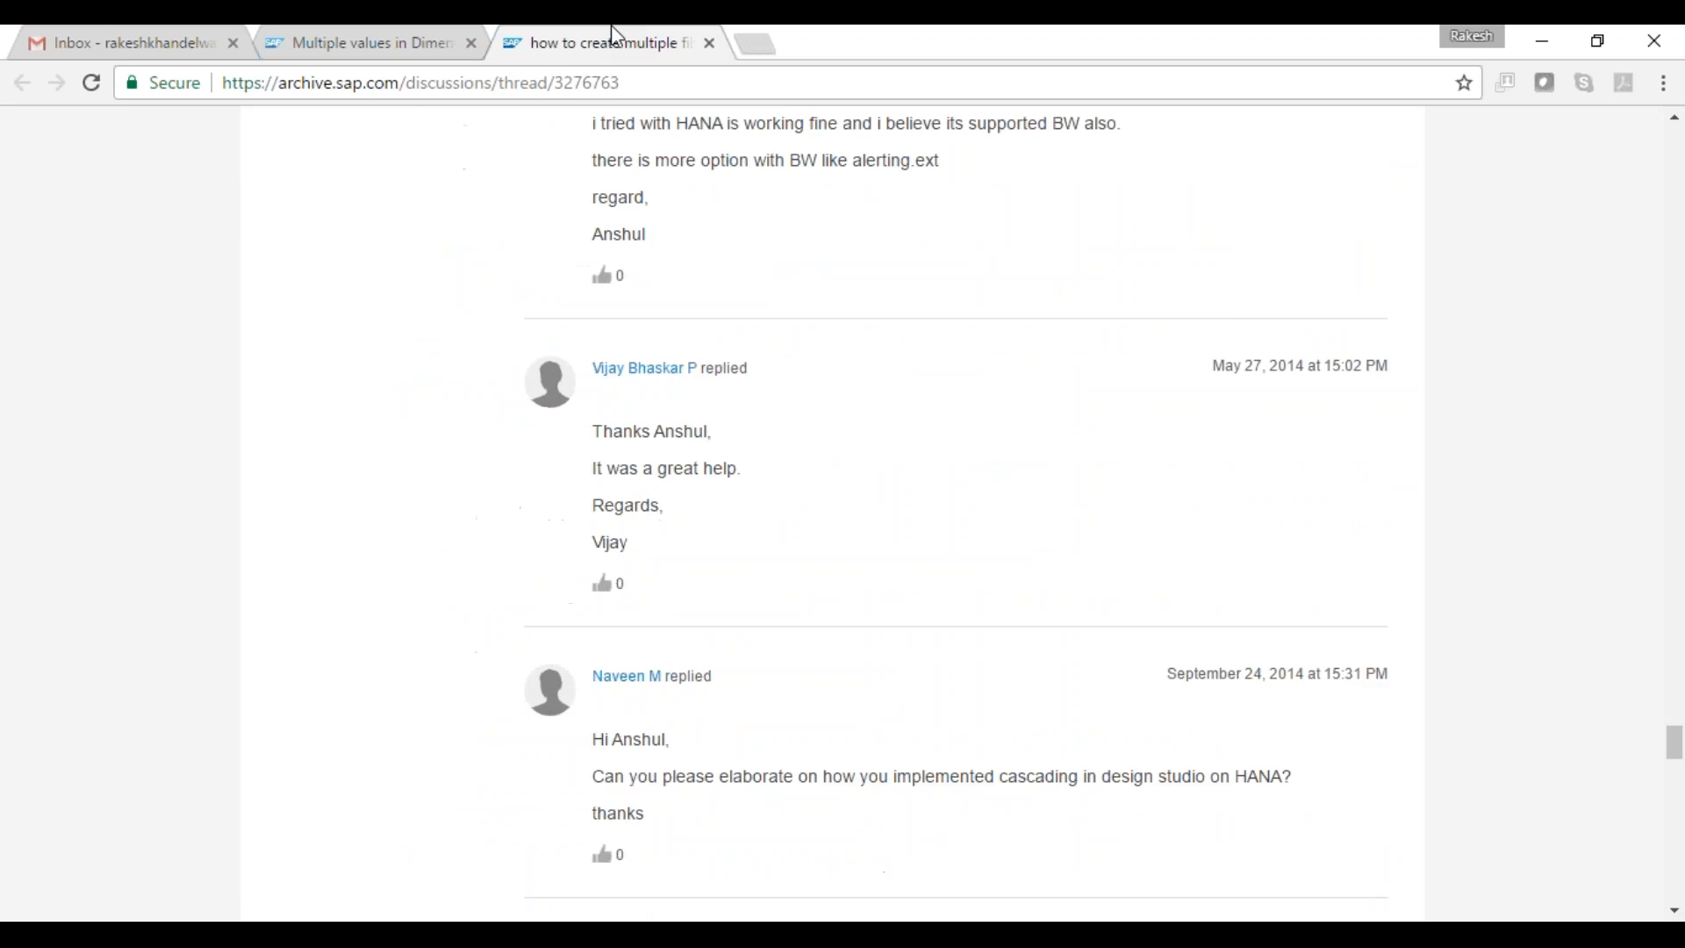
key("Page_Down")
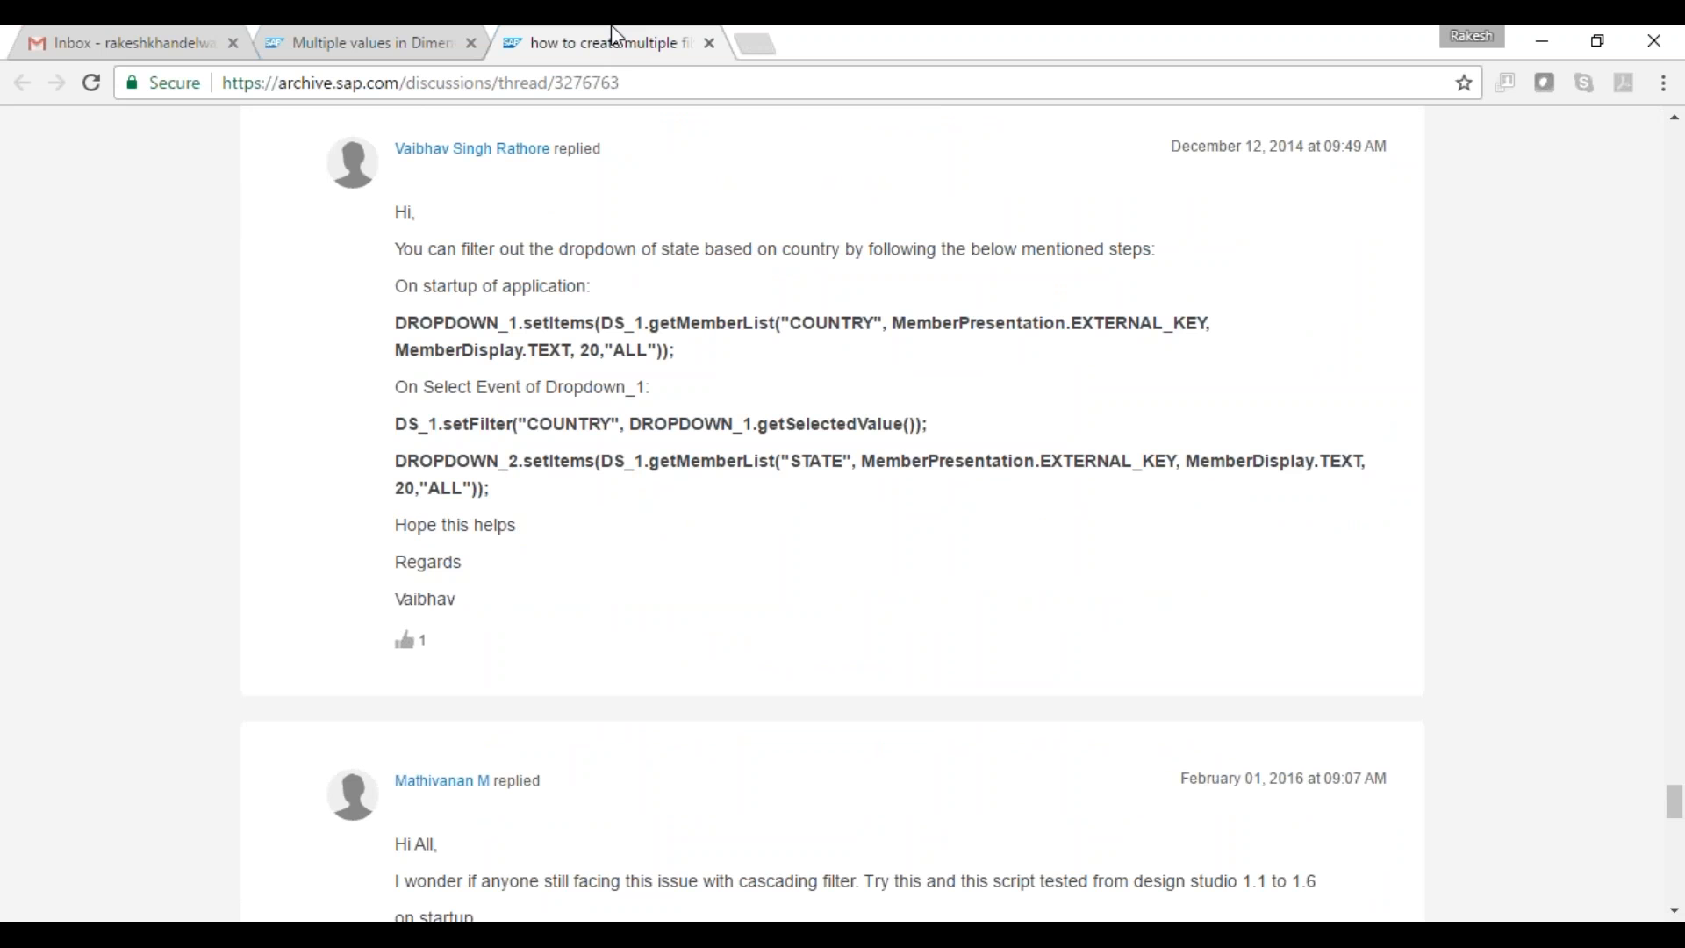
key("Page_Down")
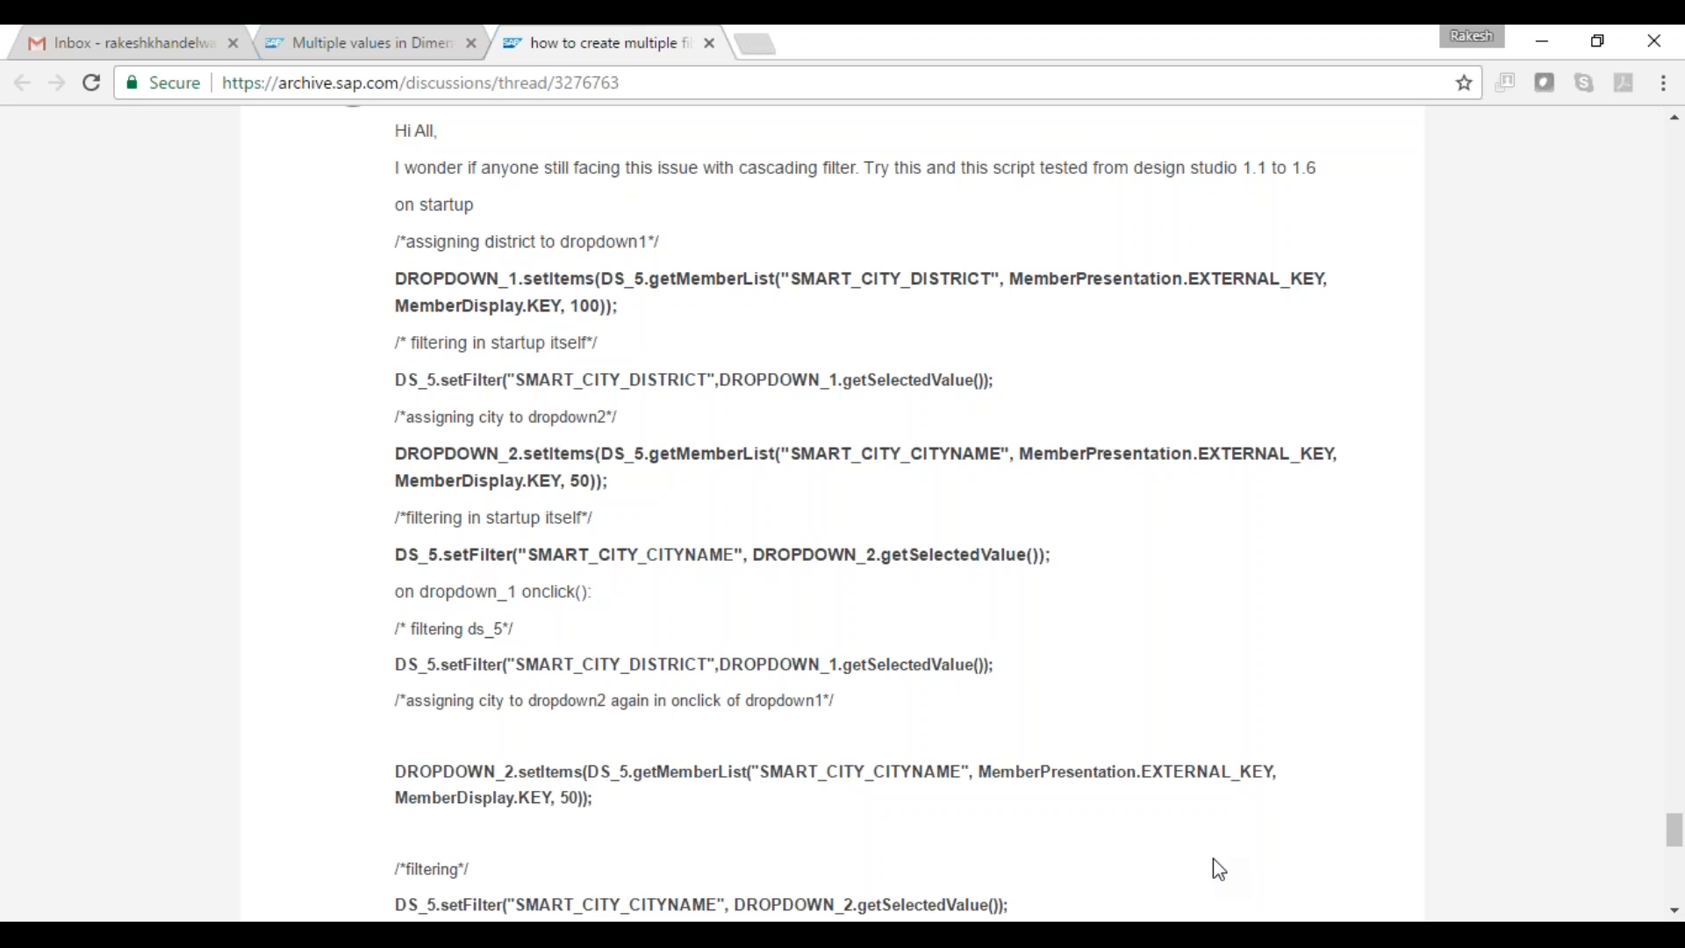
key("Page_Down")
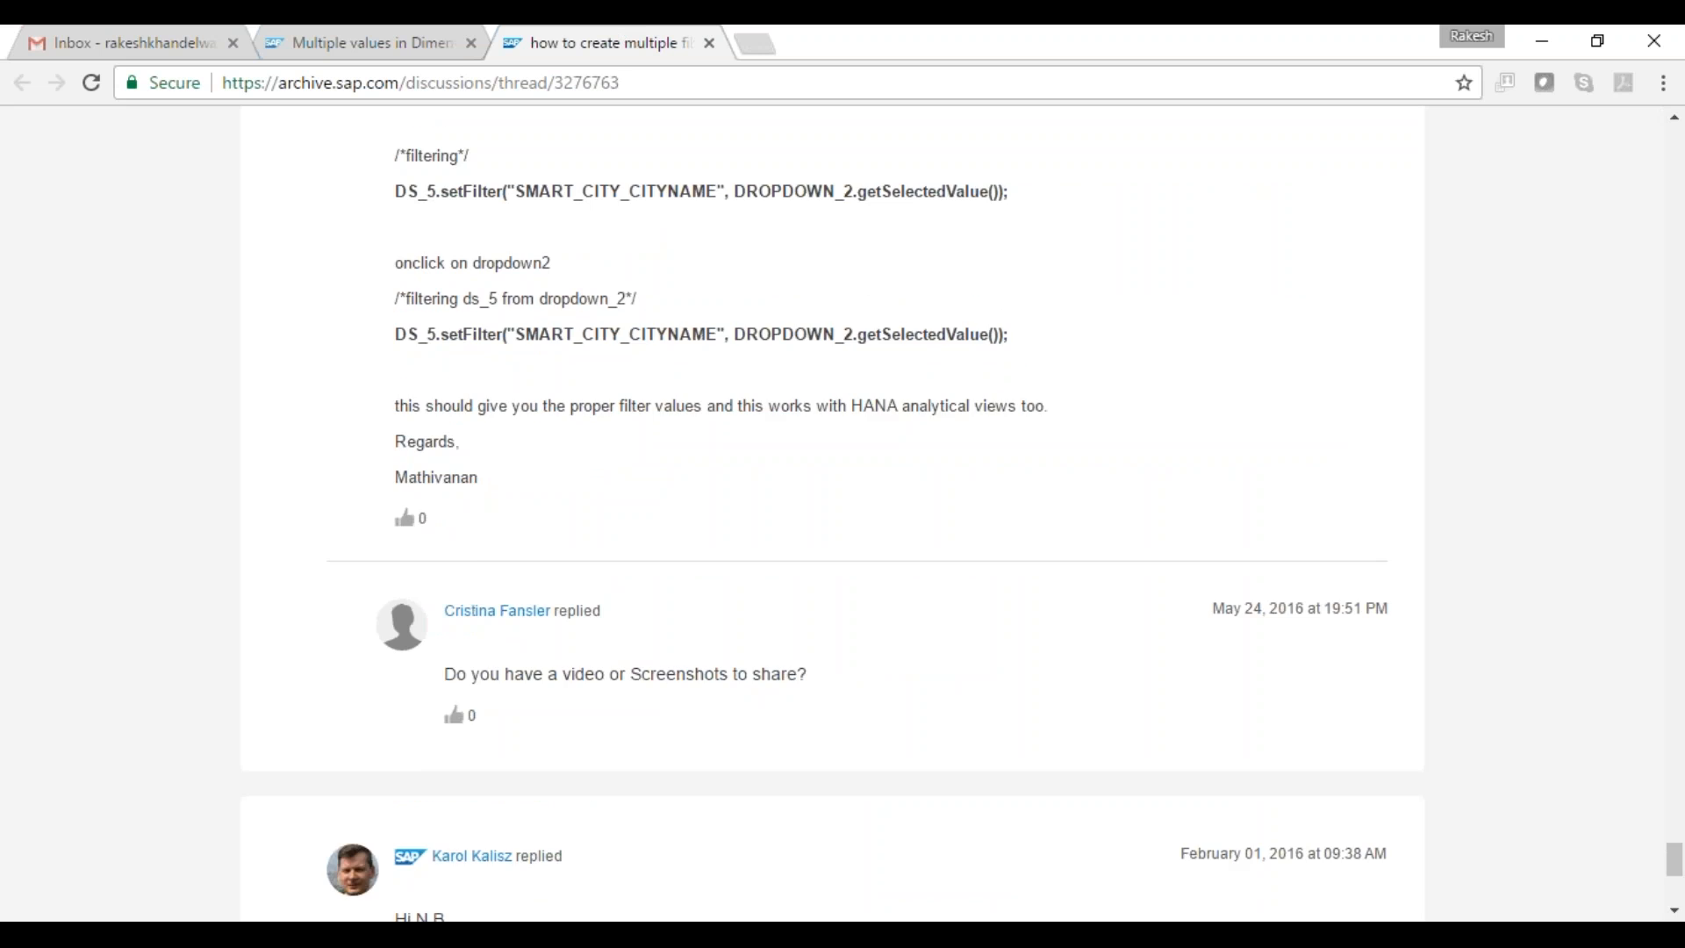
key("Page_Down")
- Minimize the browser, dismiss the script error message and reopen the On Startup script
left_click(1542, 41)
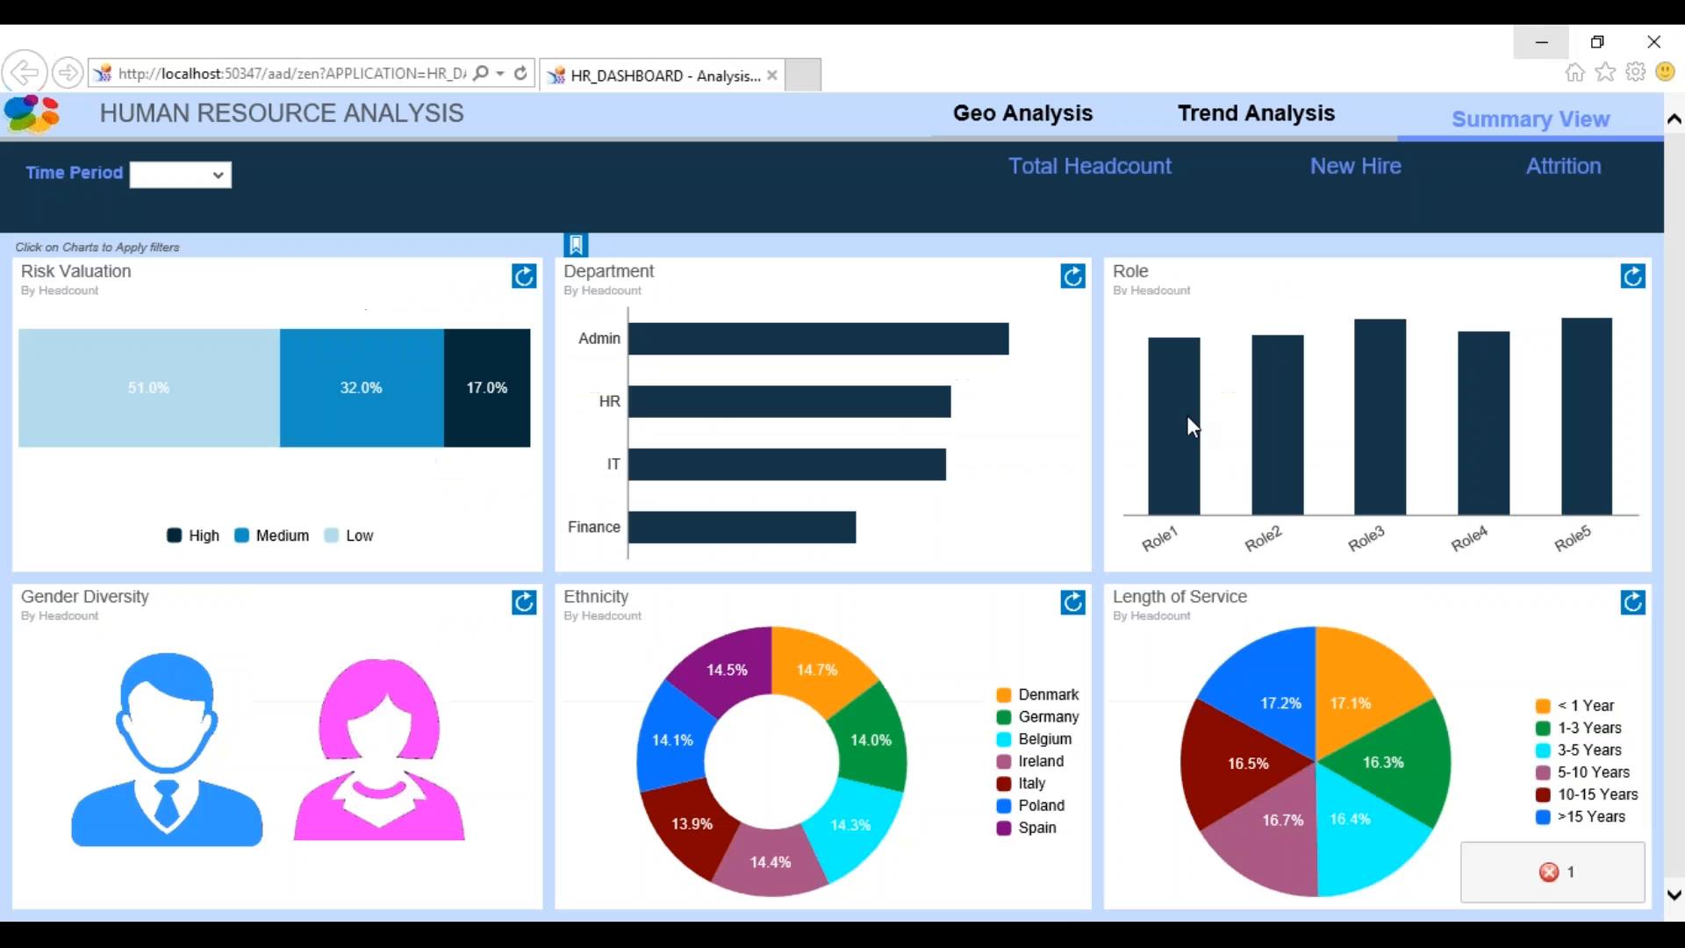
left_click(1522, 873)
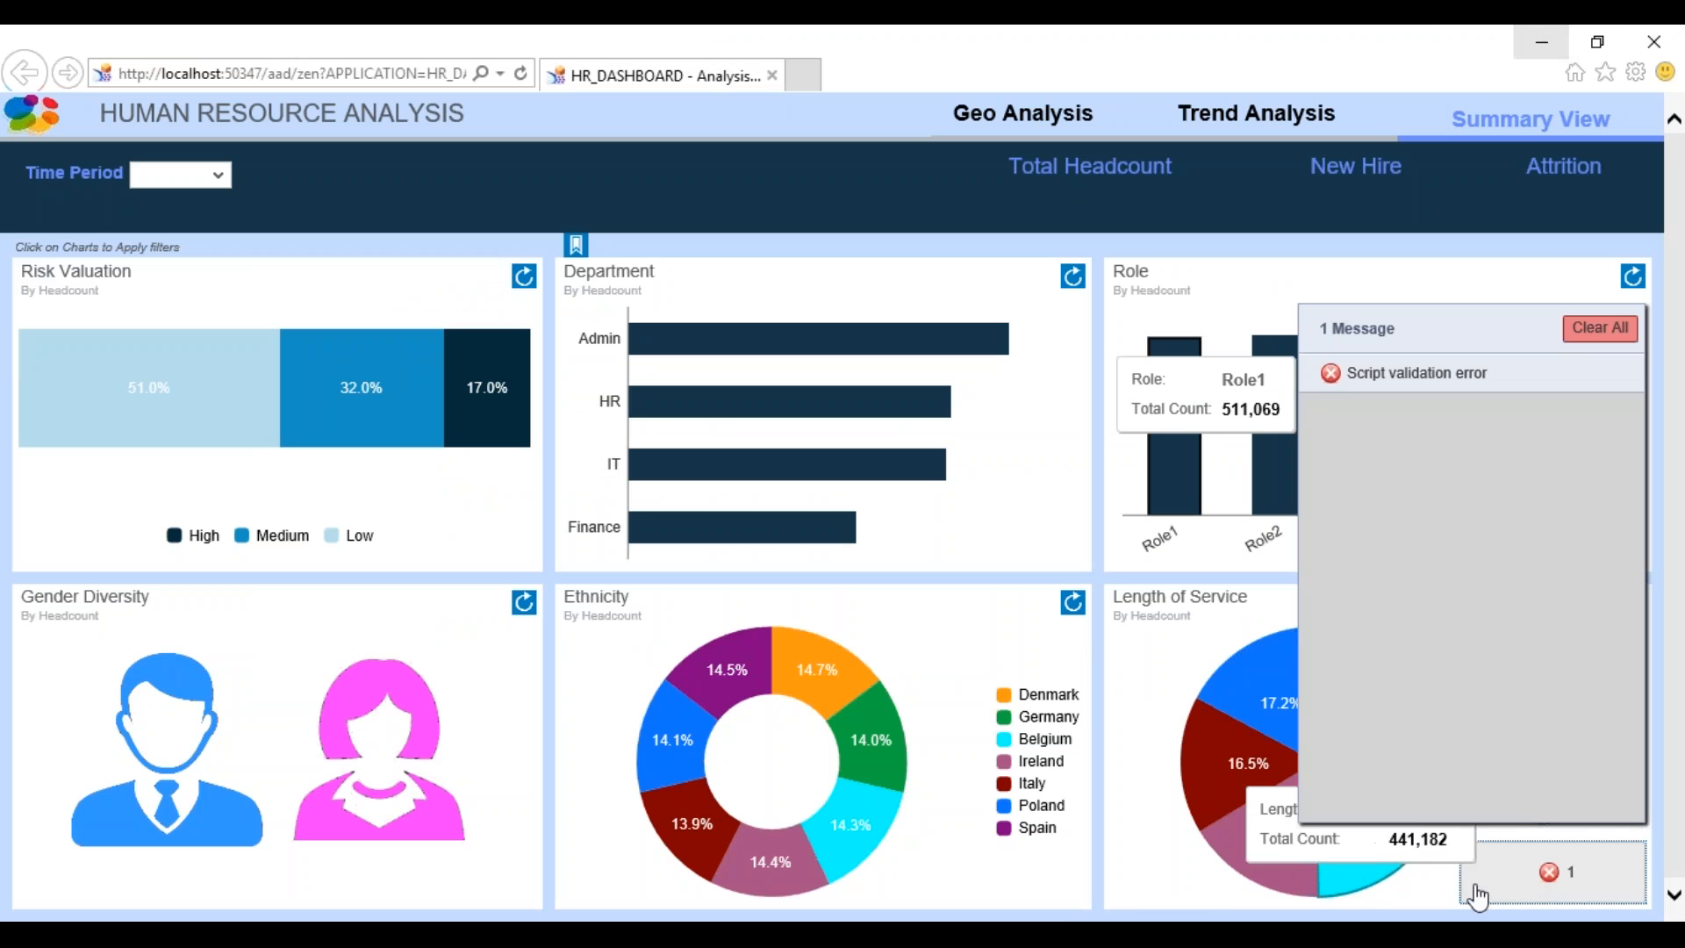
left_click(1624, 325)
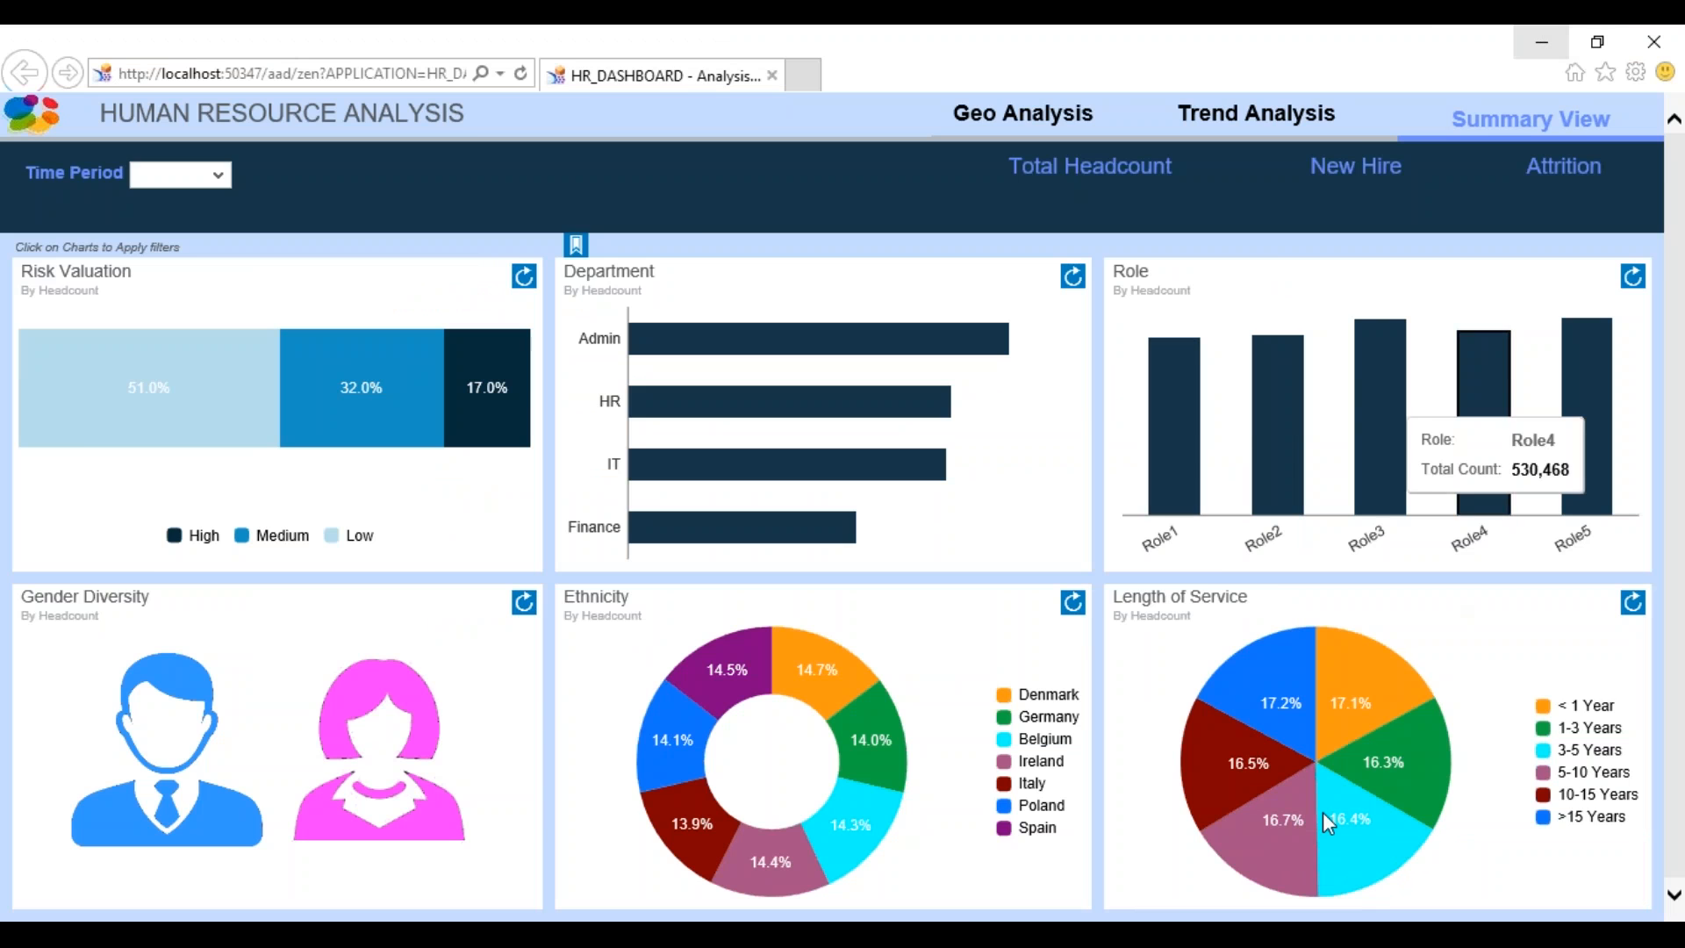
left_click(971, 935)
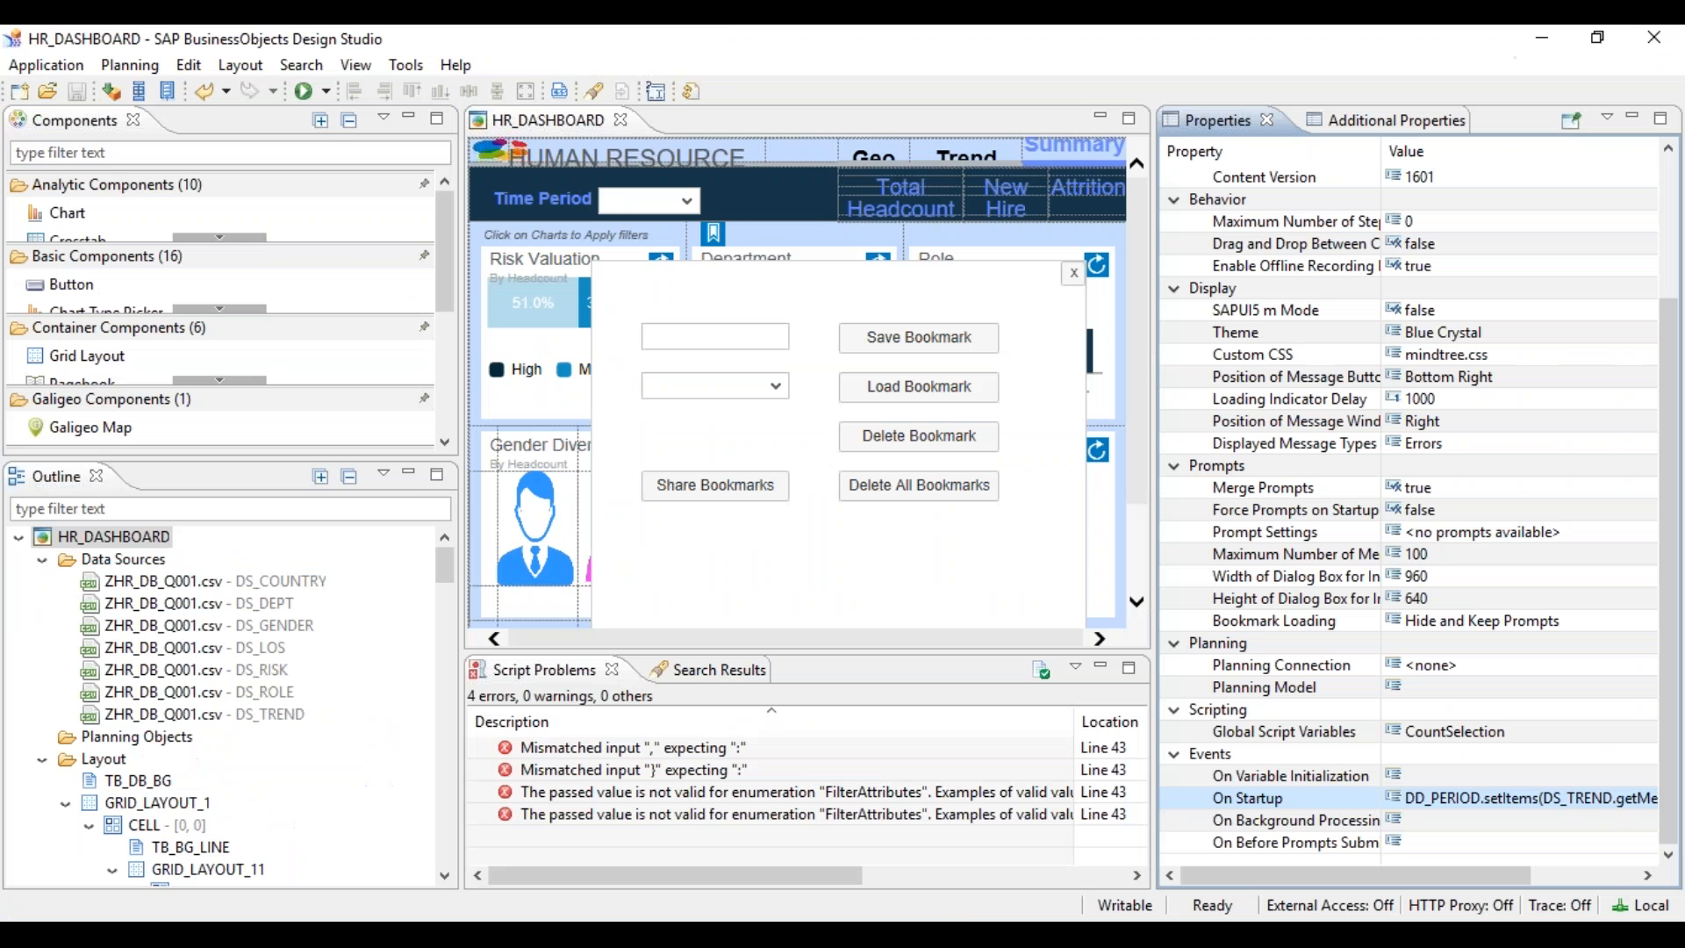
left_click(1629, 800)
left_click(1643, 799)
- Replace DEPT01 on line 43 with the "high" keyword from content assist
left_click(618, 619)
key("ctrl+End")
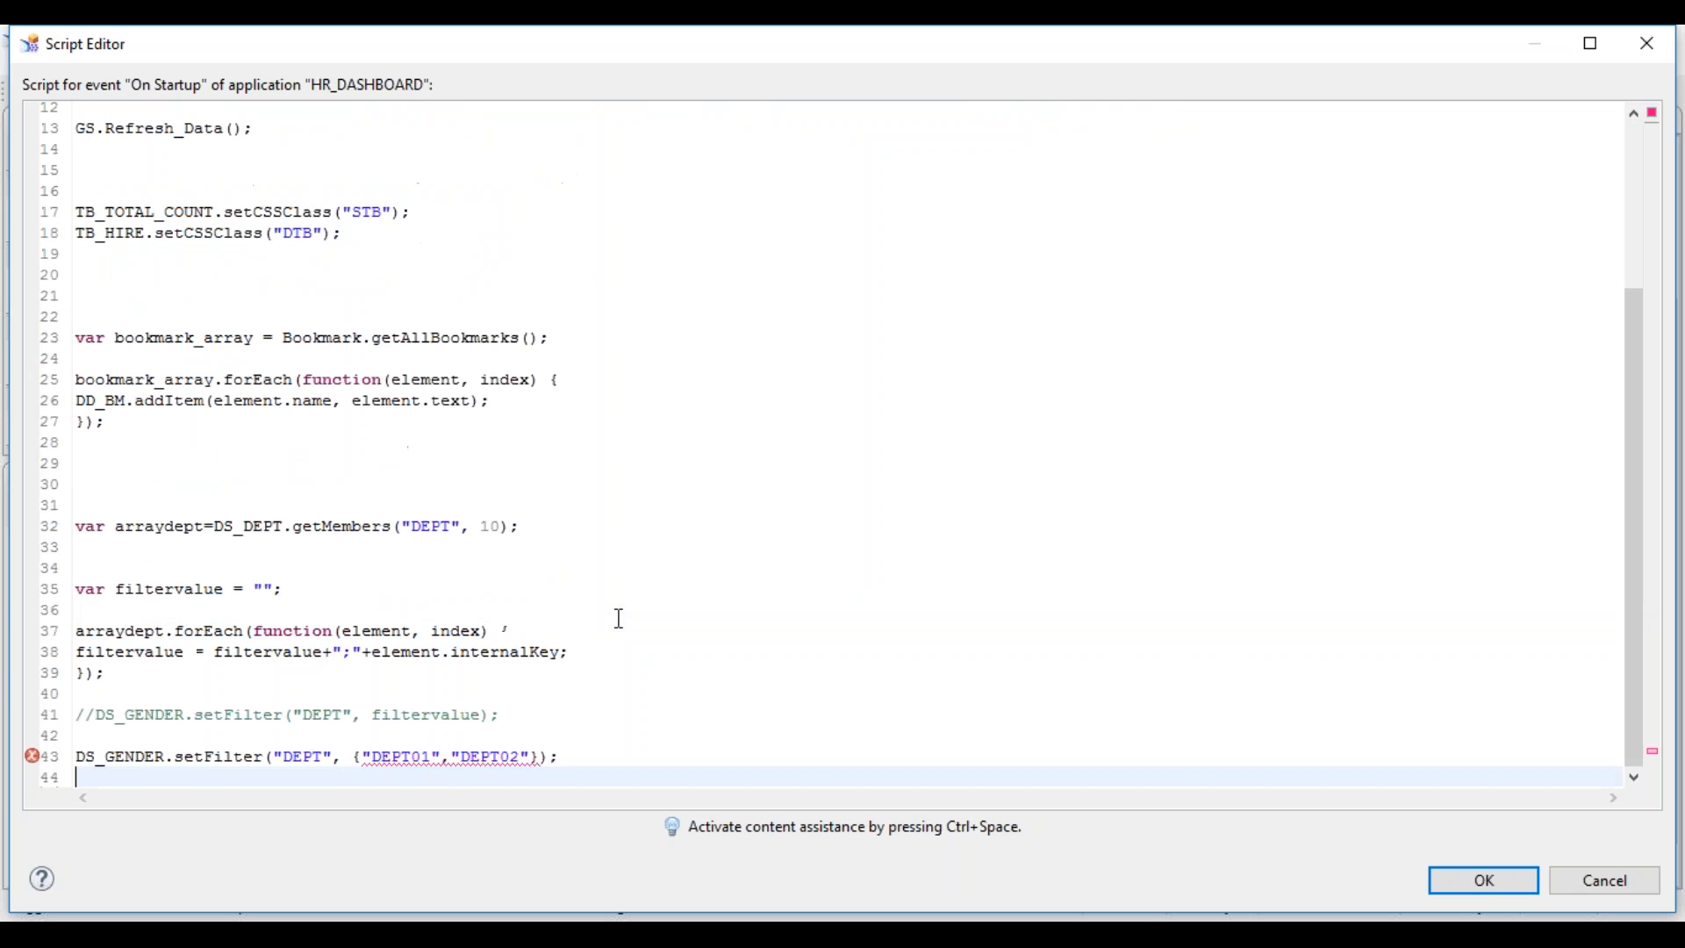
double_click(402, 756)
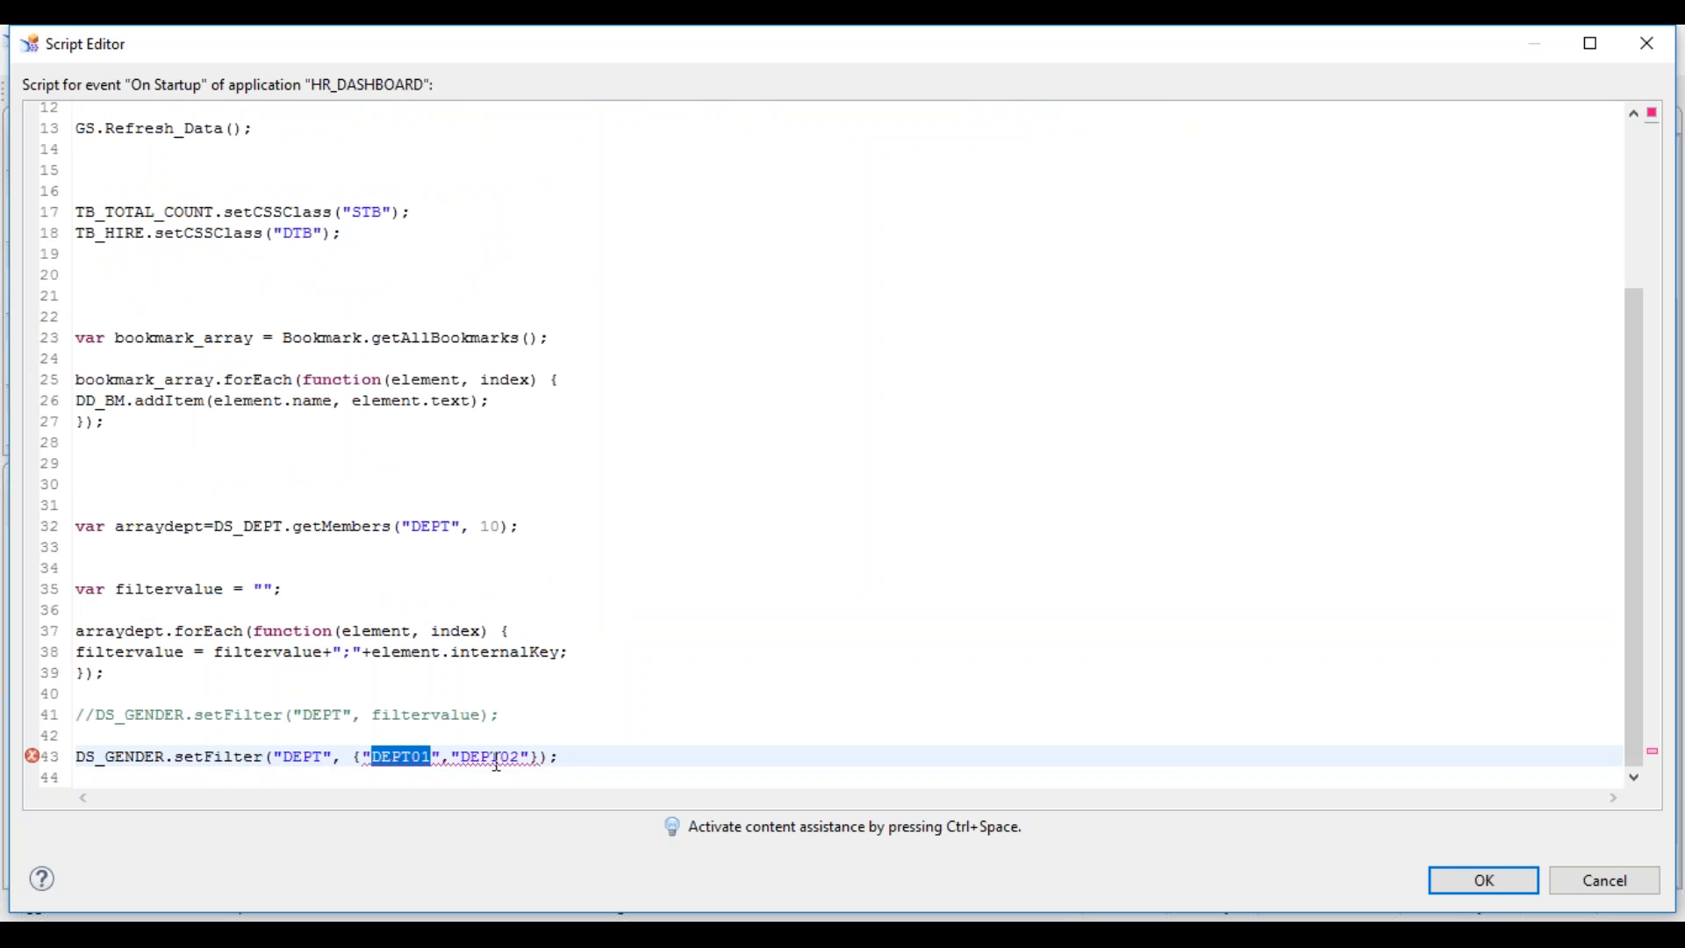
mouse_move(497, 762)
mouse_move(281, 756)
key("ctrl+space")
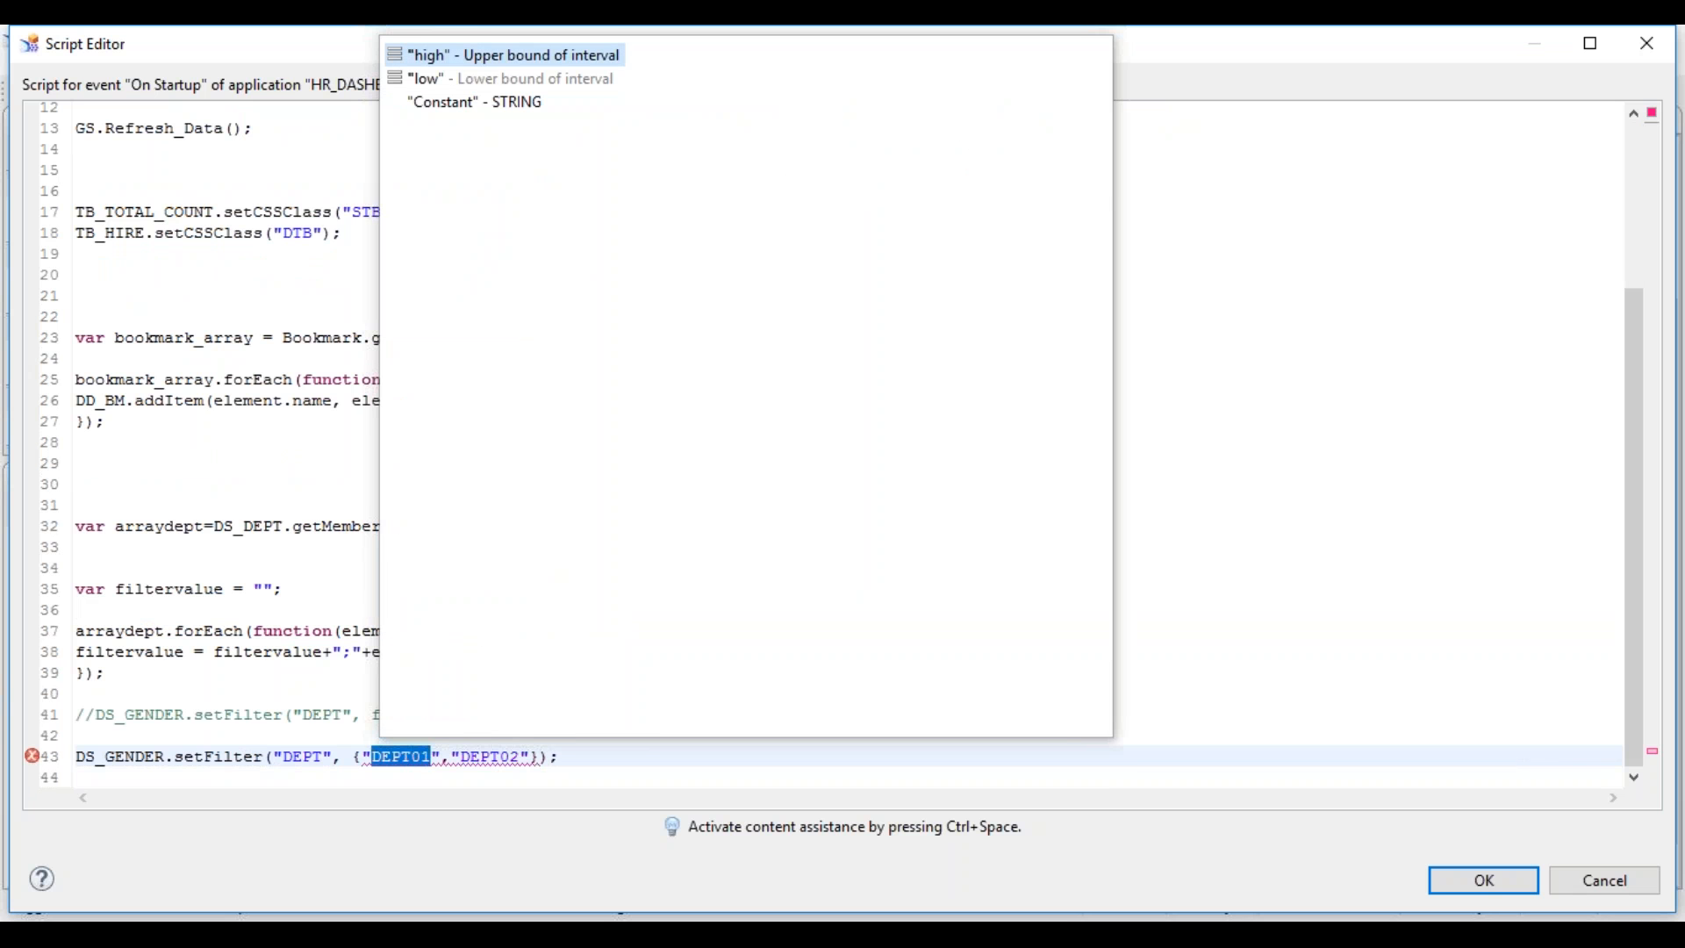
double_click(499, 69)
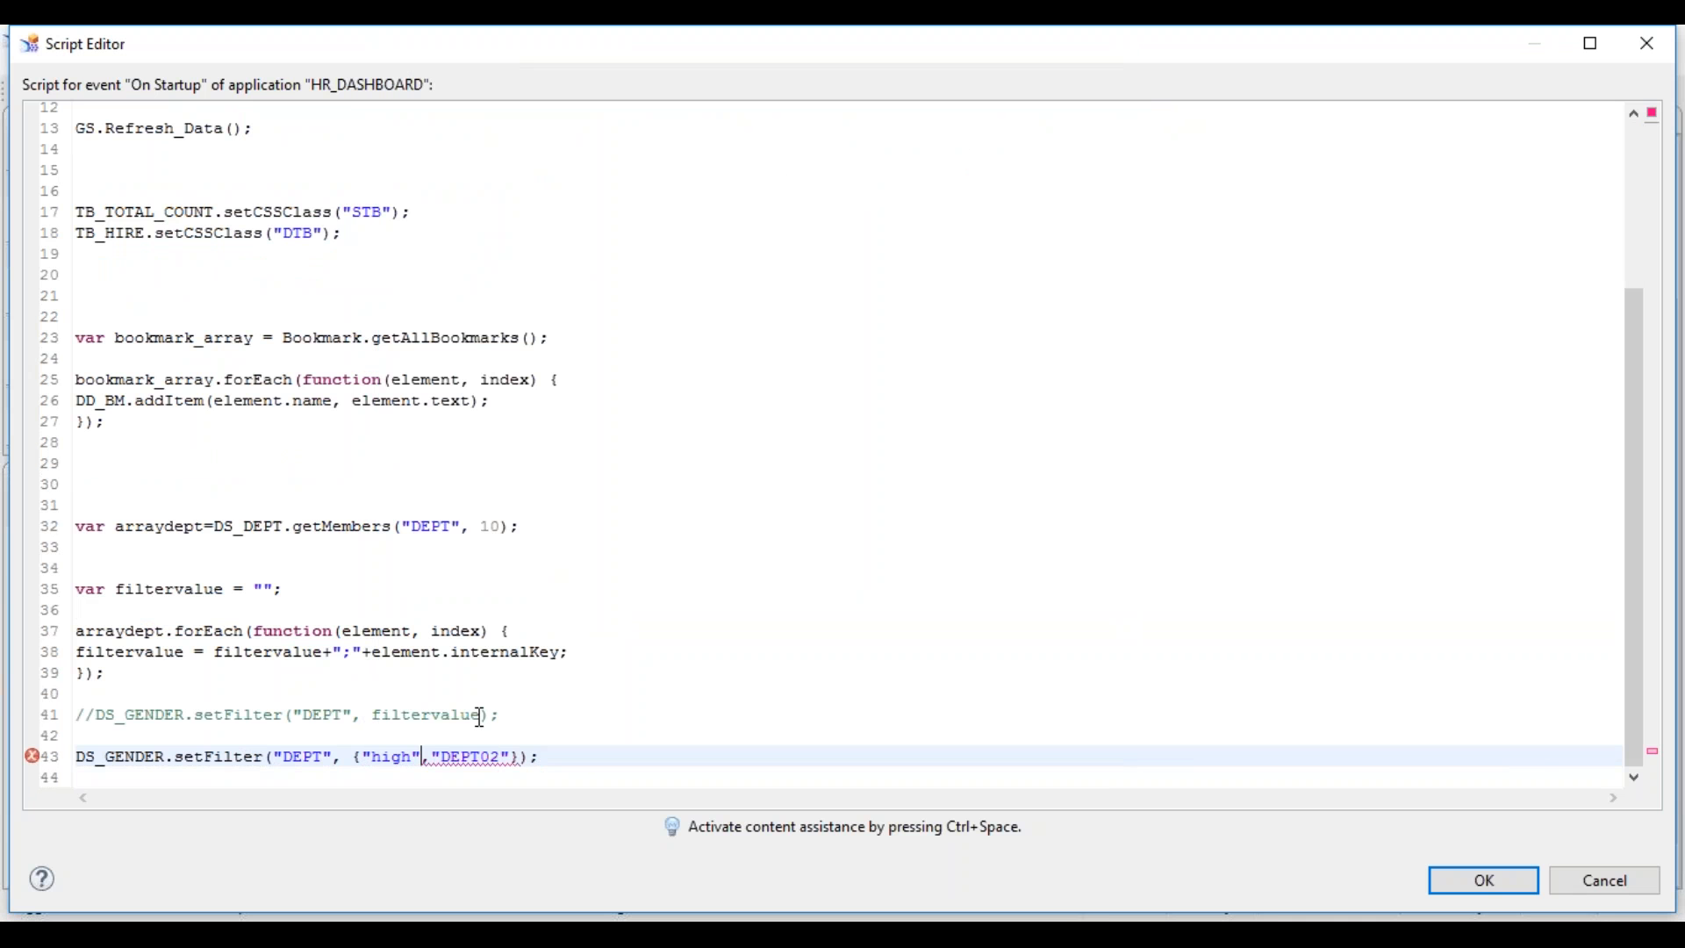
- Delete the DEPT02 value and the "high" key from line 43's filter braces
left_click(474, 769)
double_click(474, 756)
double_click(468, 758)
left_click(469, 760)
left_click(437, 756)
left_click_drag(438, 756, 515, 758)
key("BackSpace")
key("BackSpace")
left_click_drag(362, 757, 423, 757)
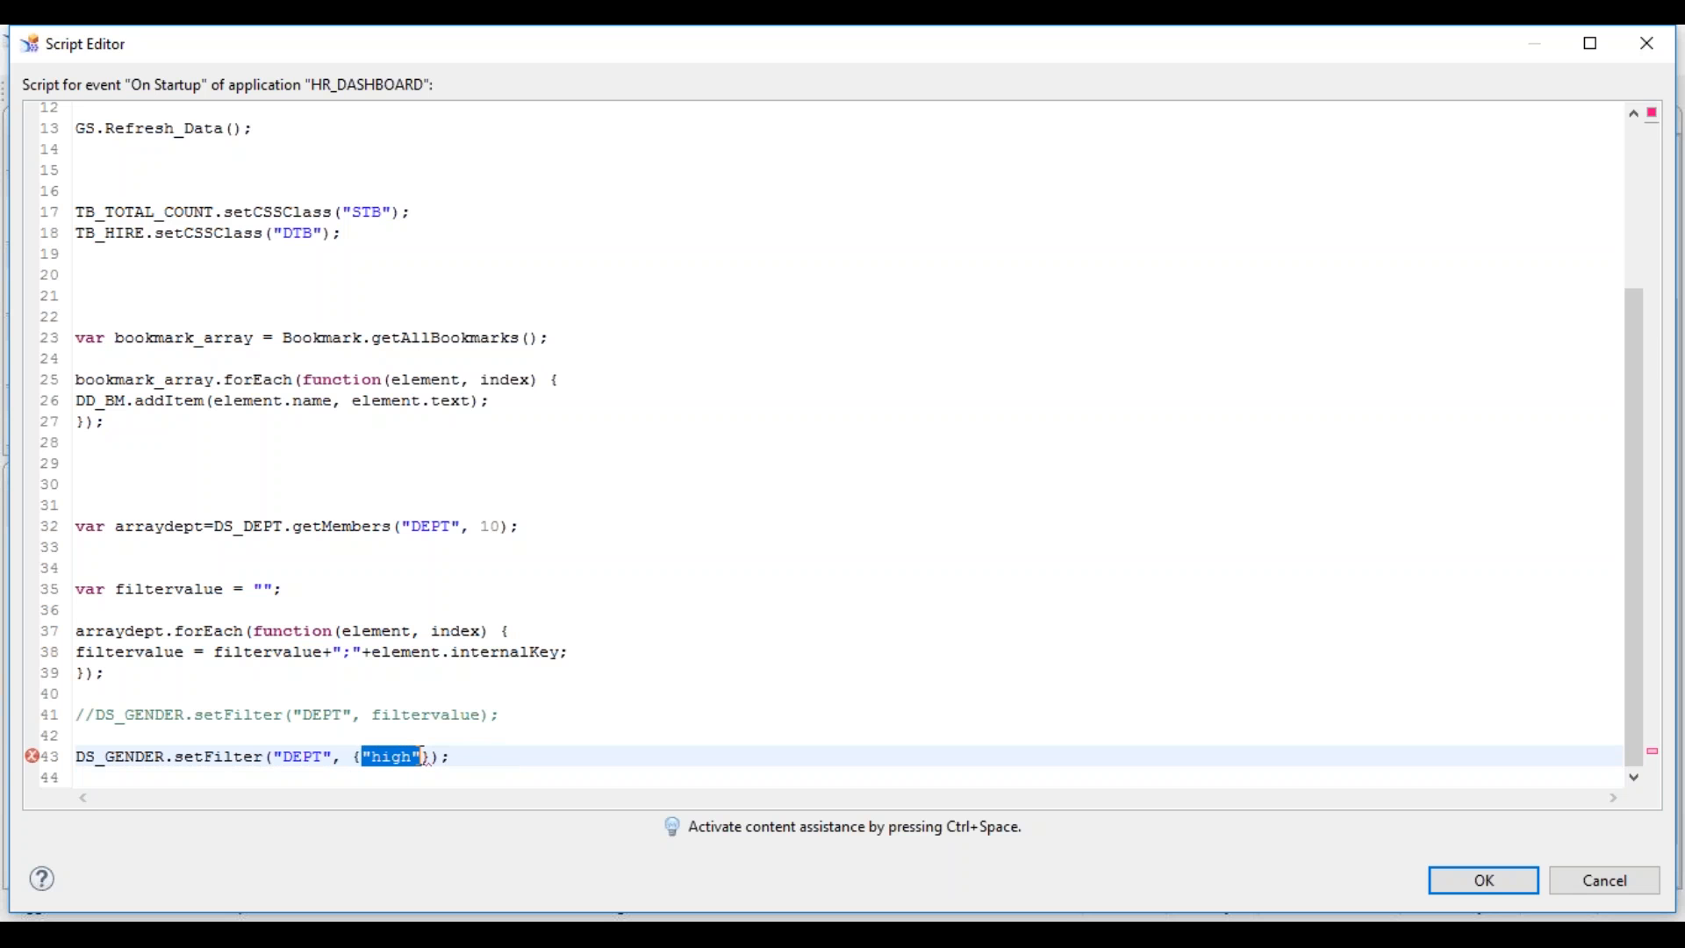
key("Delete")
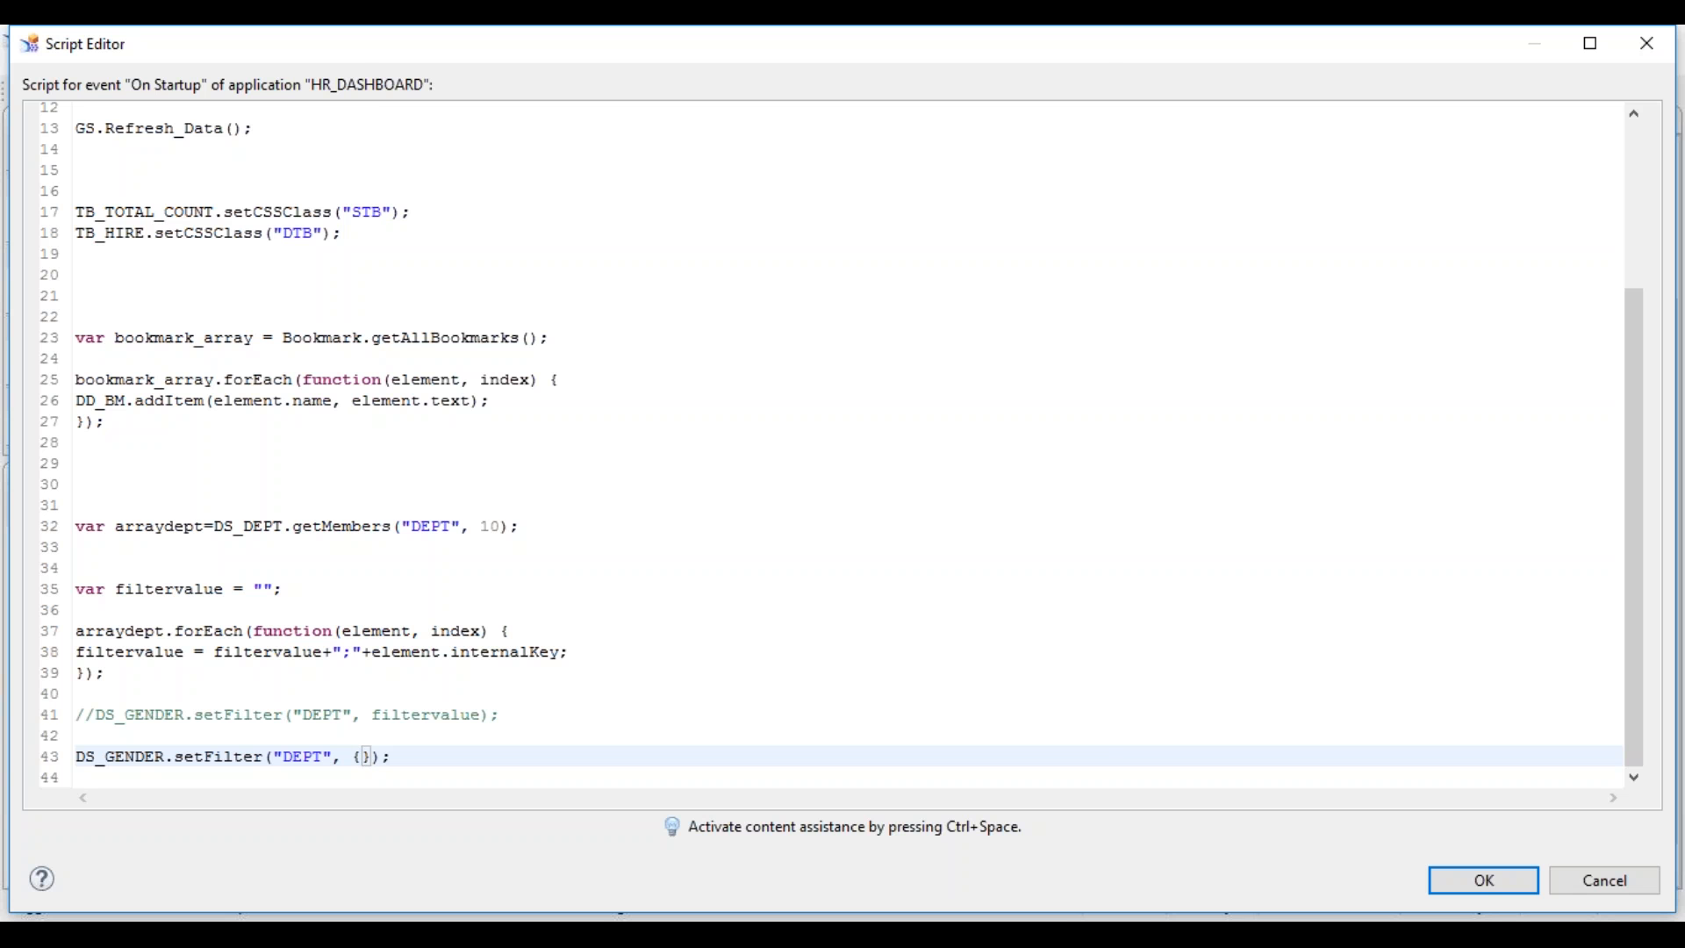
- Add a "low" key with DEPT03 inside the line 43 filter braces
key("ctrl+space")
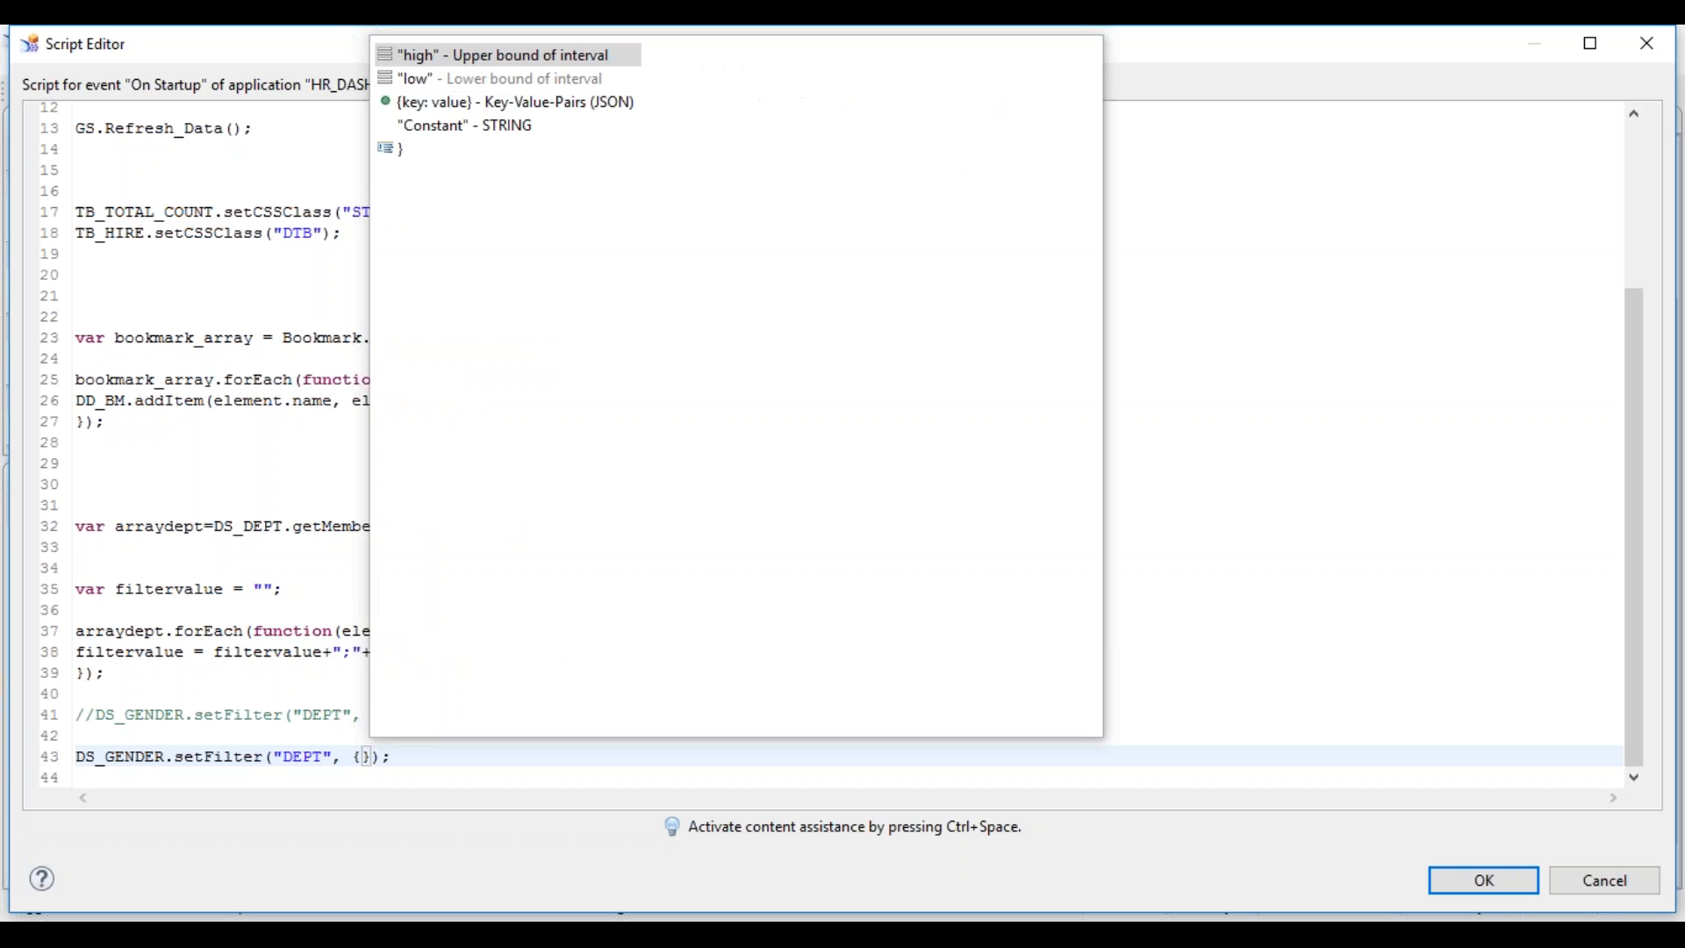
key("Escape")
type("\"low\",")
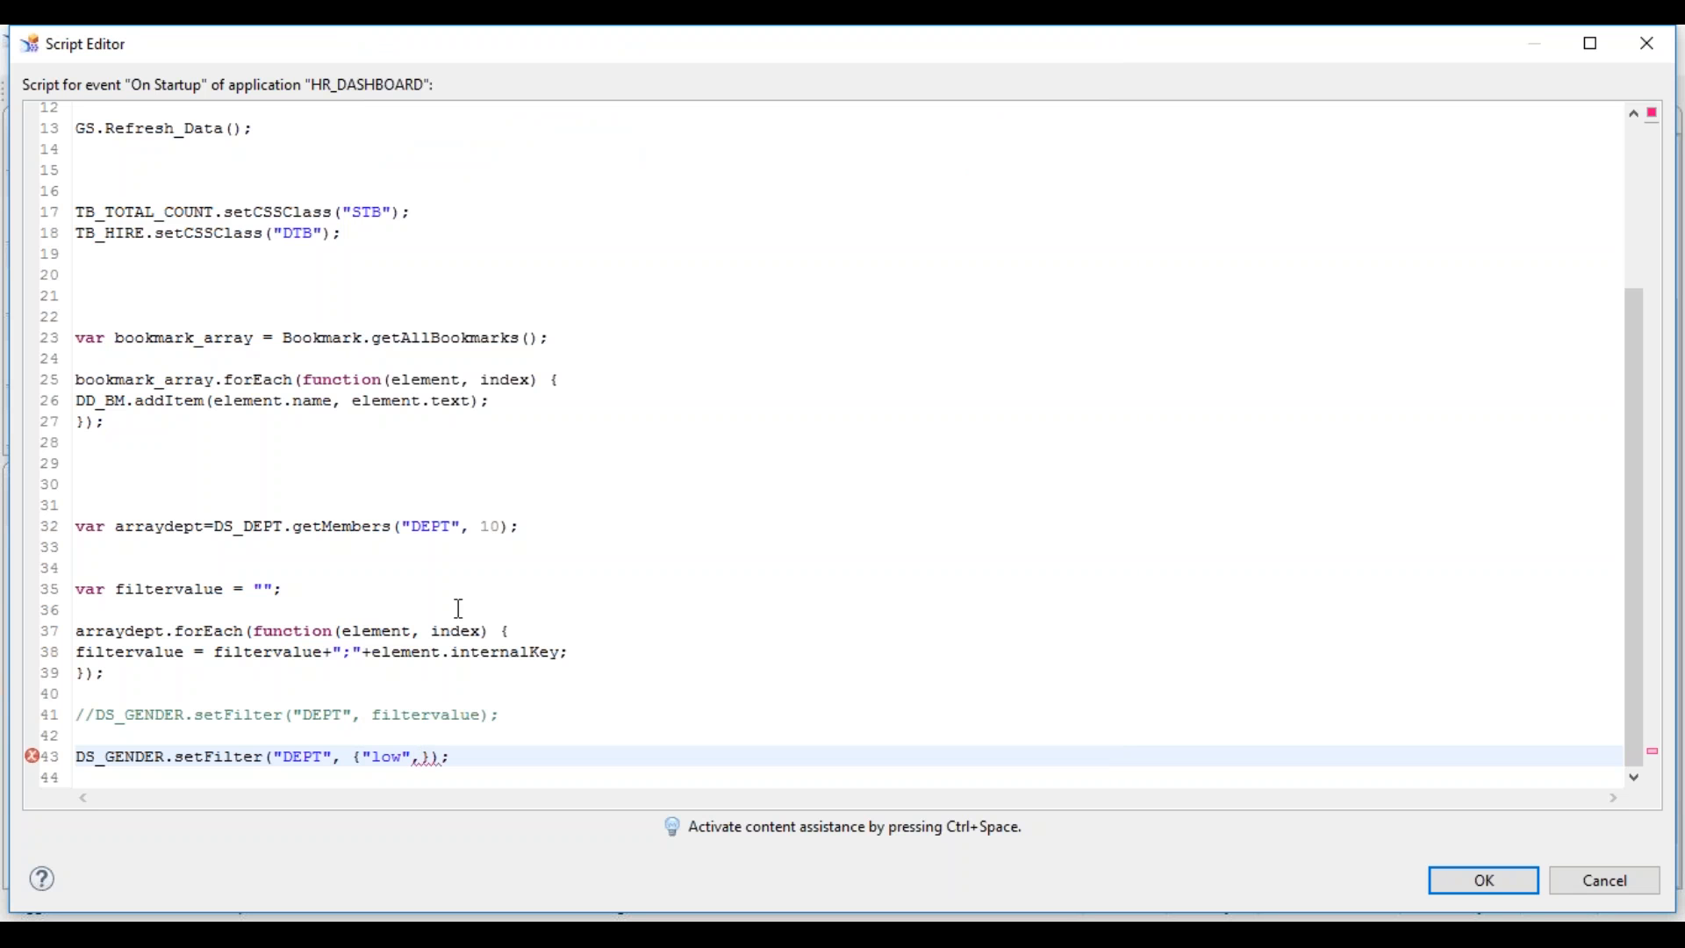
key("BackSpace")
type(":")
key("ctrl+space")
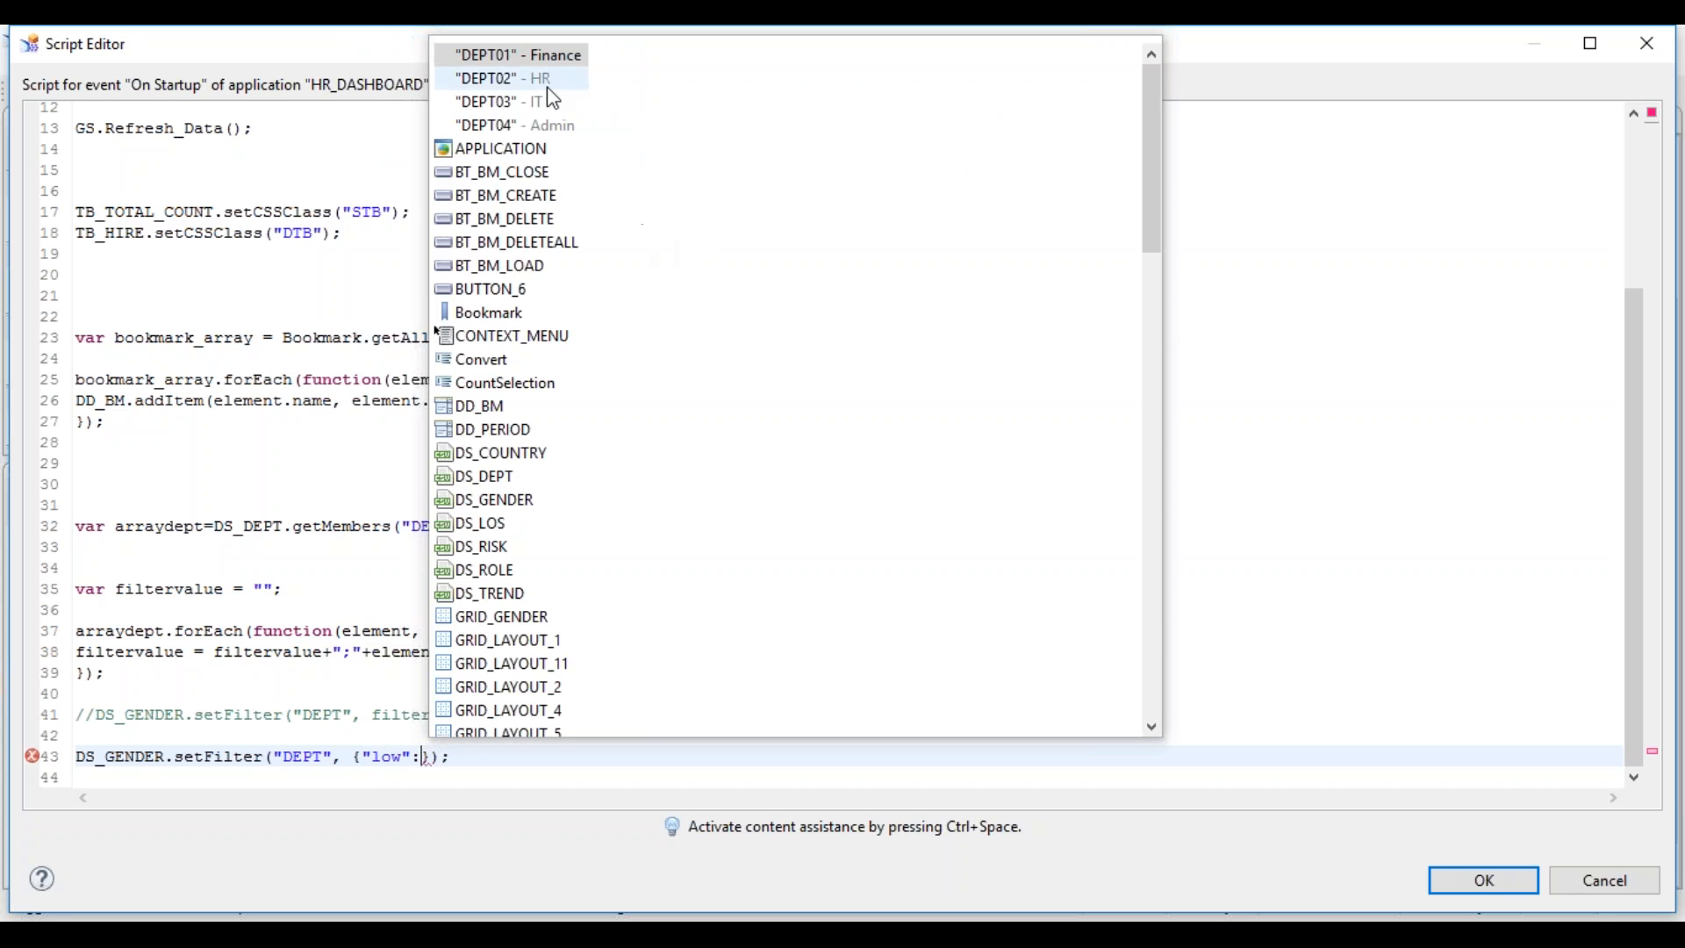
left_click(500, 101)
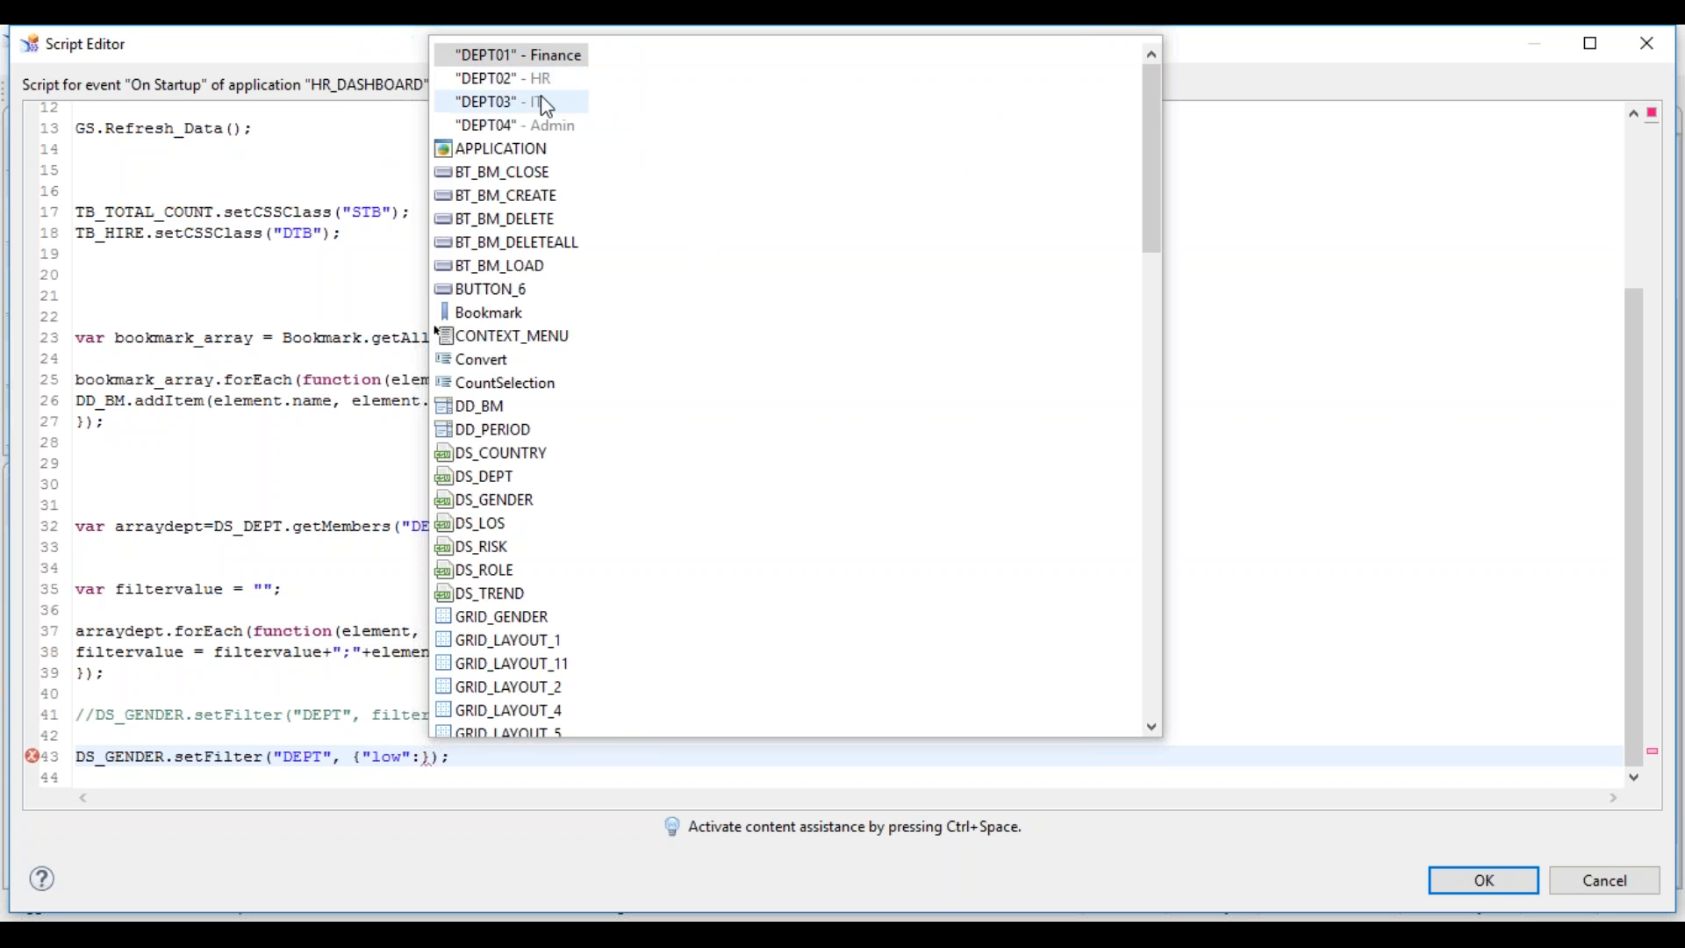
double_click(500, 102)
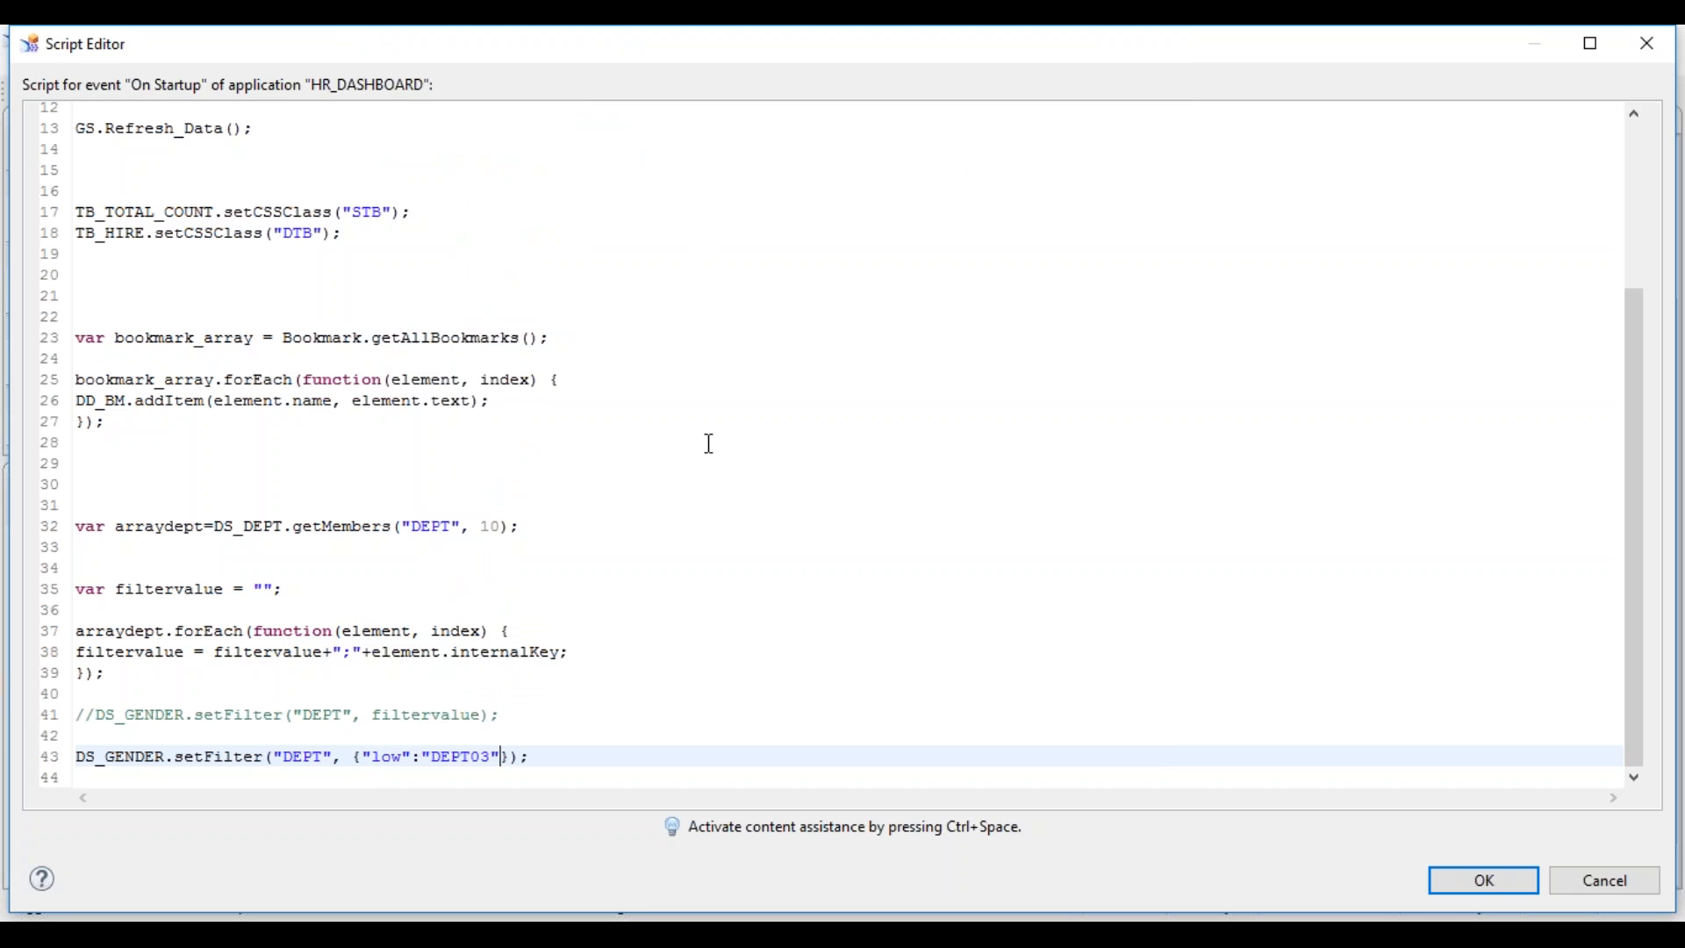
- Add "high":"DEPT04" and change the low bound to DEPT02
type(",")
key("ctrl+space")
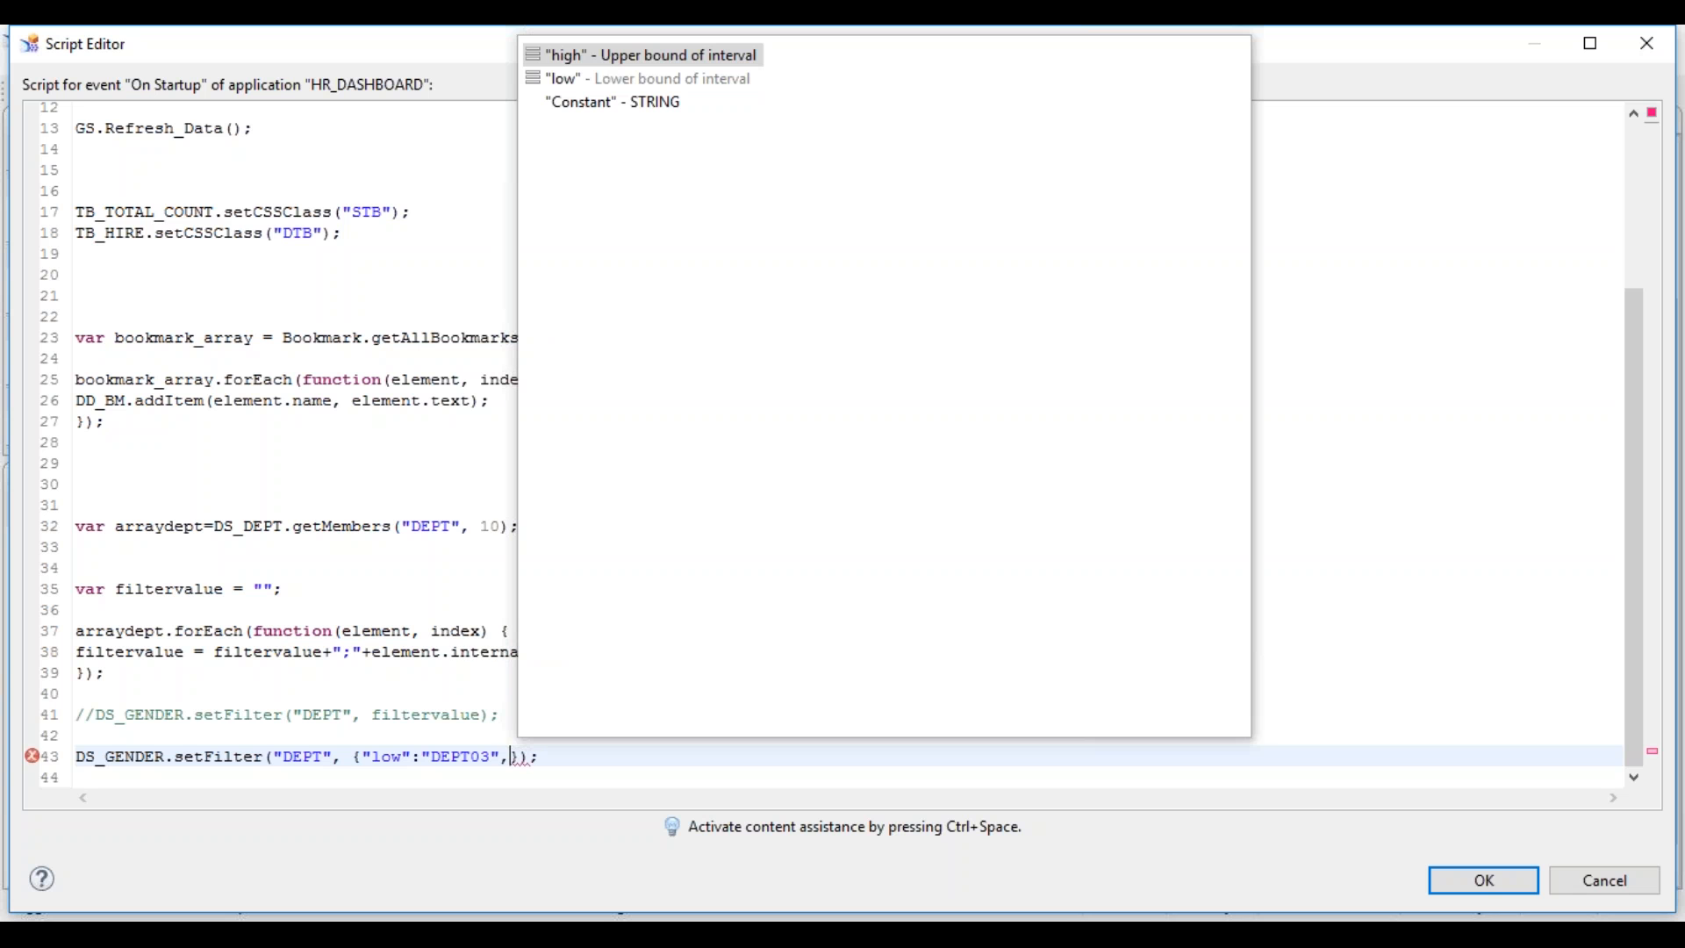
double_click(572, 62)
type(":")
key("ctrl+space")
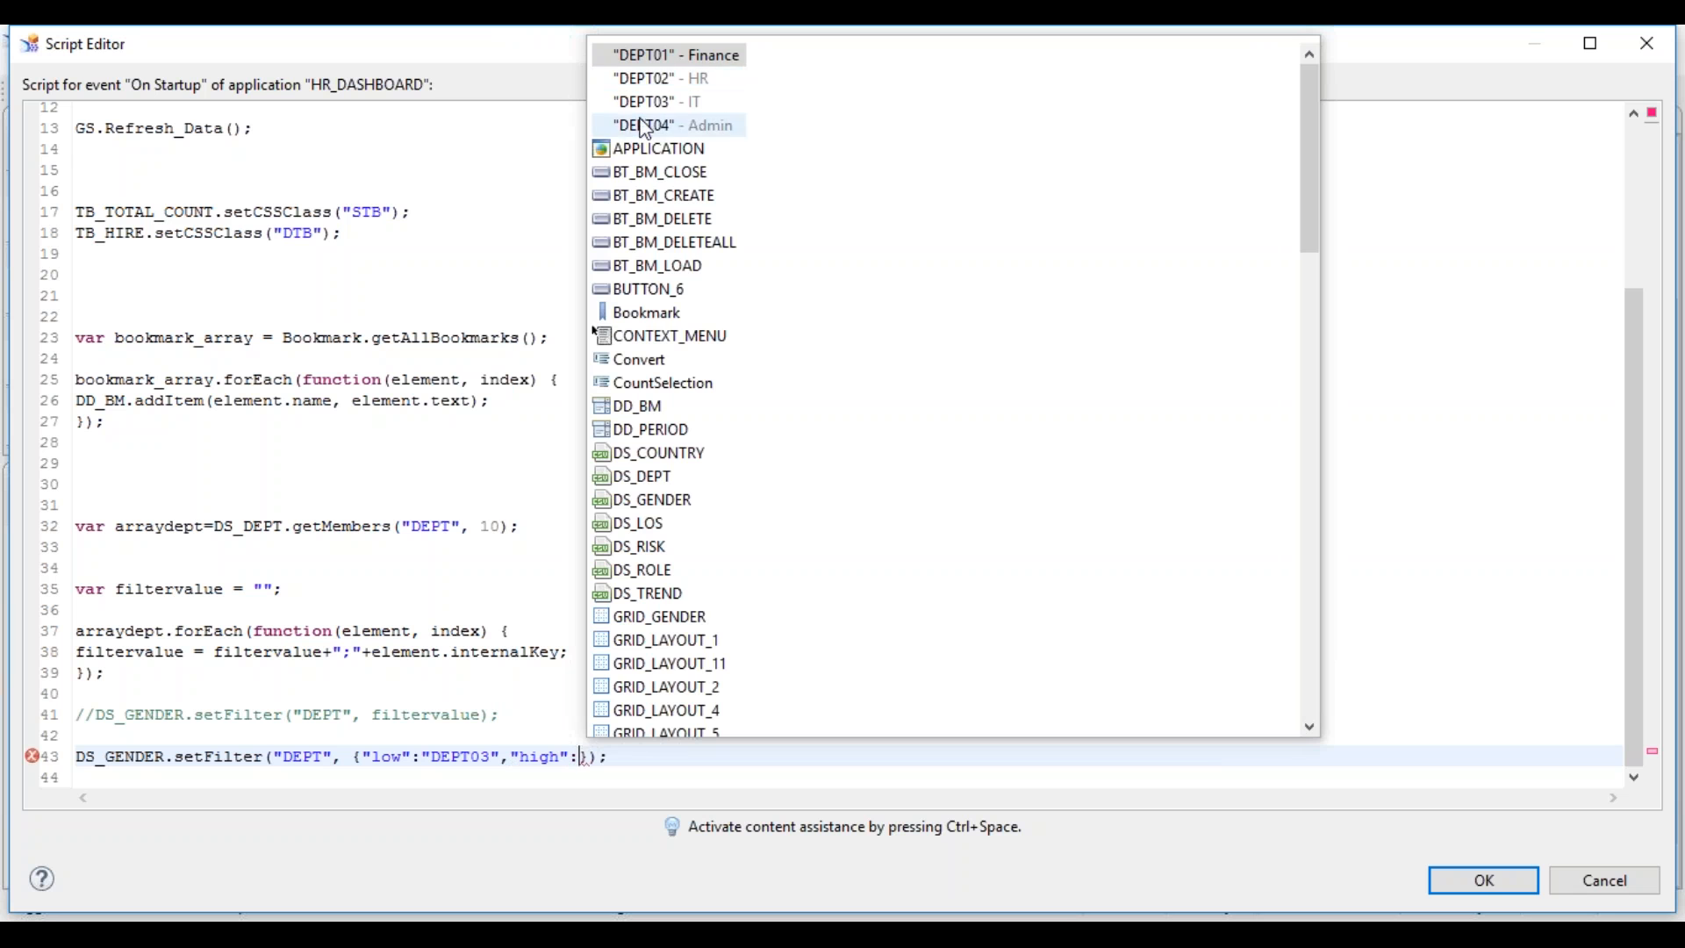
double_click(676, 126)
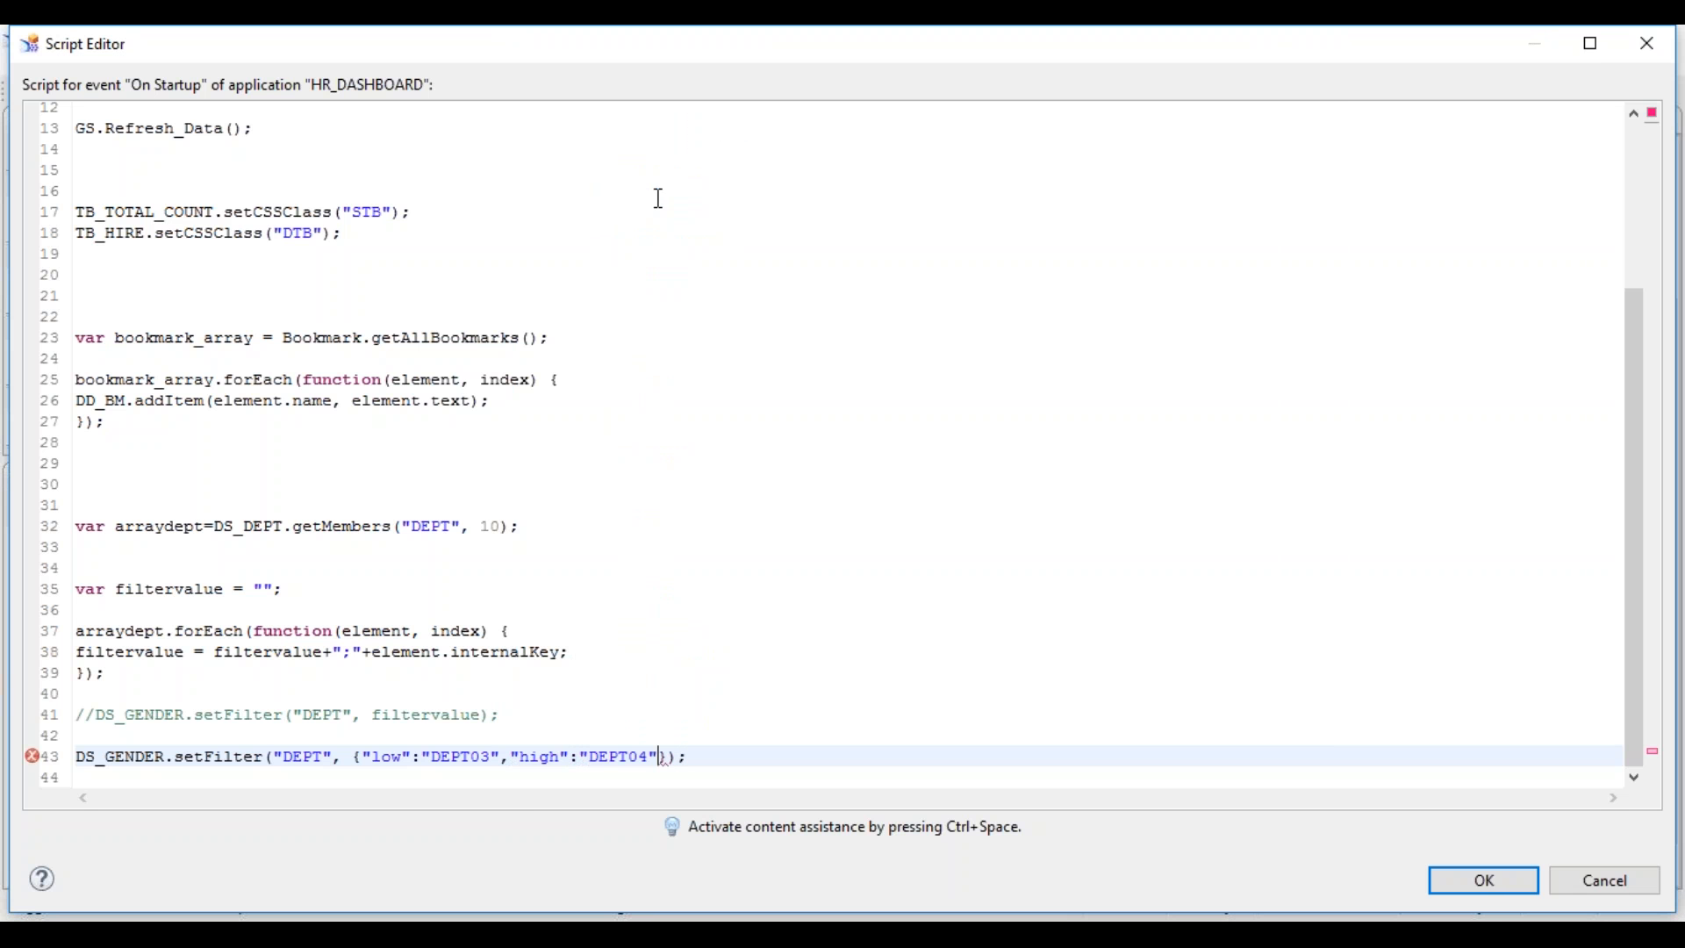
left_click_drag(492, 757, 481, 757)
type("2")
left_click(614, 674)
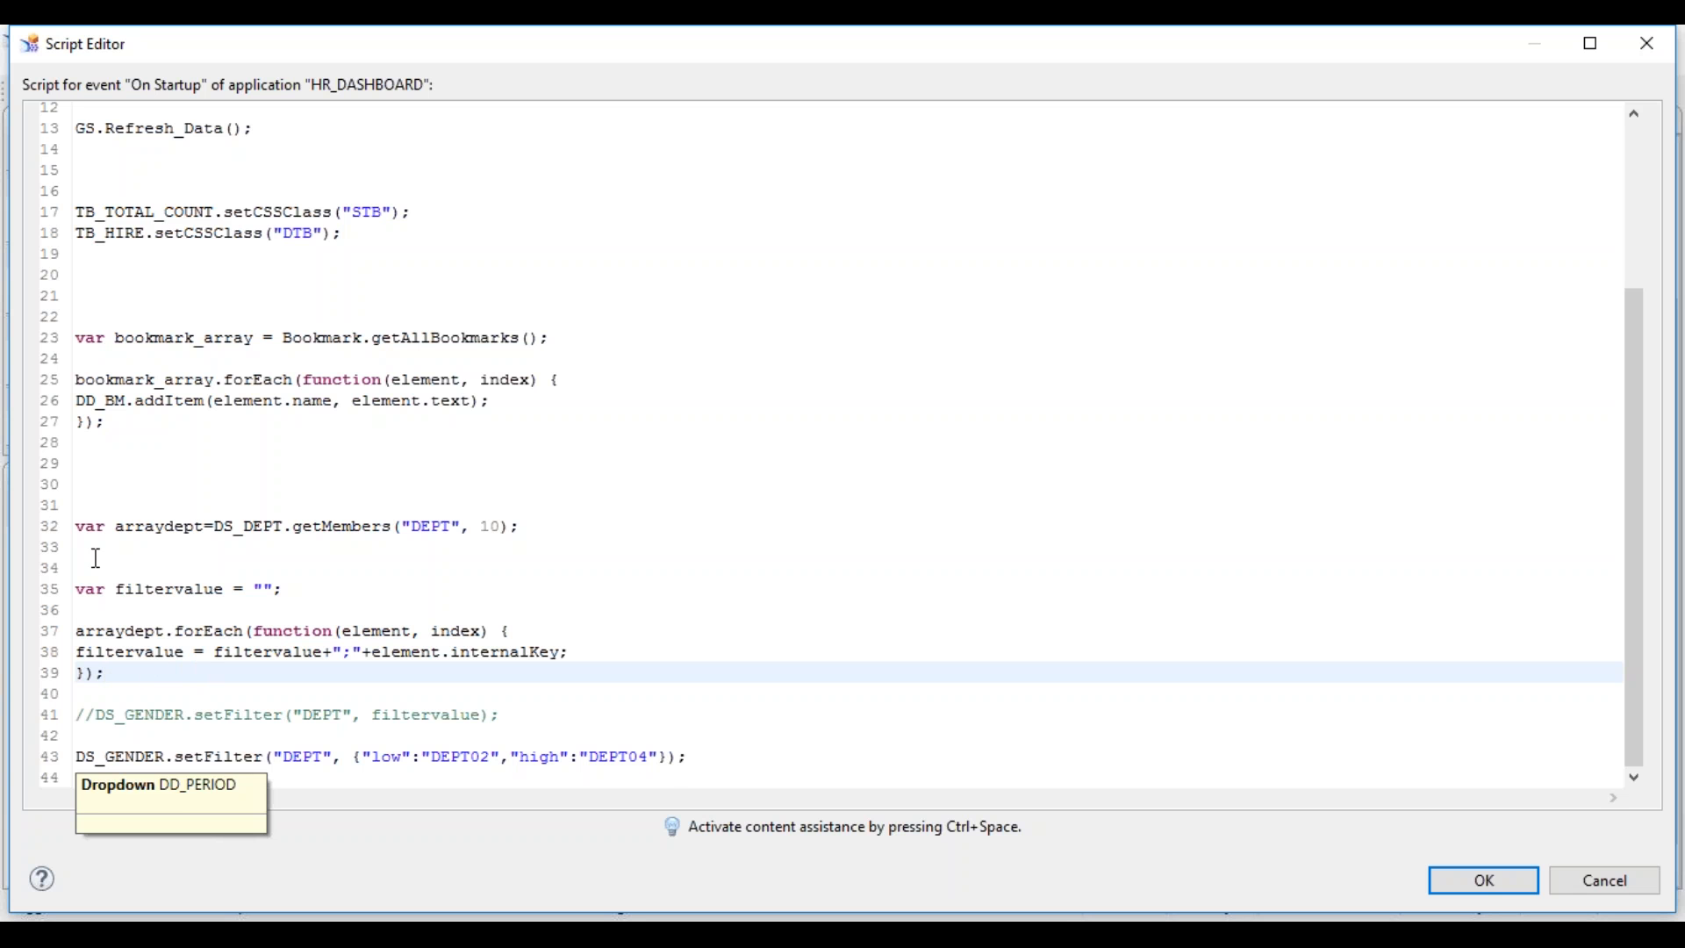
- Comment out the member loop on lines 32–39, rename DS_GENDER to DS_DEPT, and close the editor
left_click(88, 526)
left_click_drag(105, 581, 138, 677)
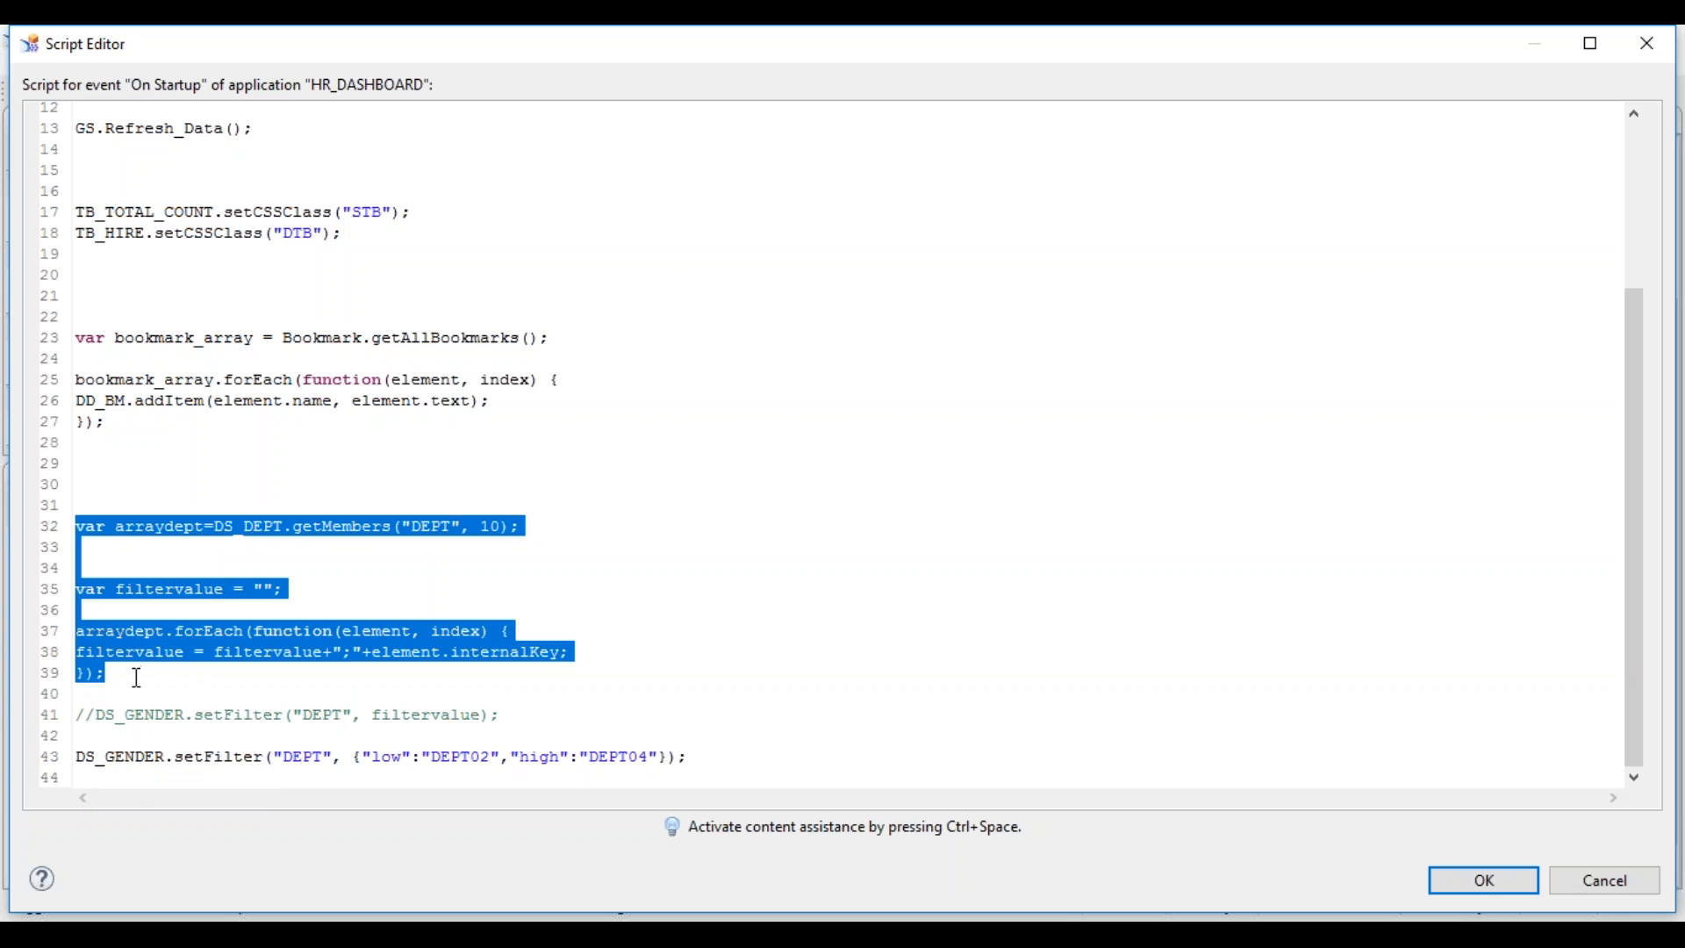
key("ctrl+slash")
left_click_drag(166, 757, 110, 755)
type("DEPT")
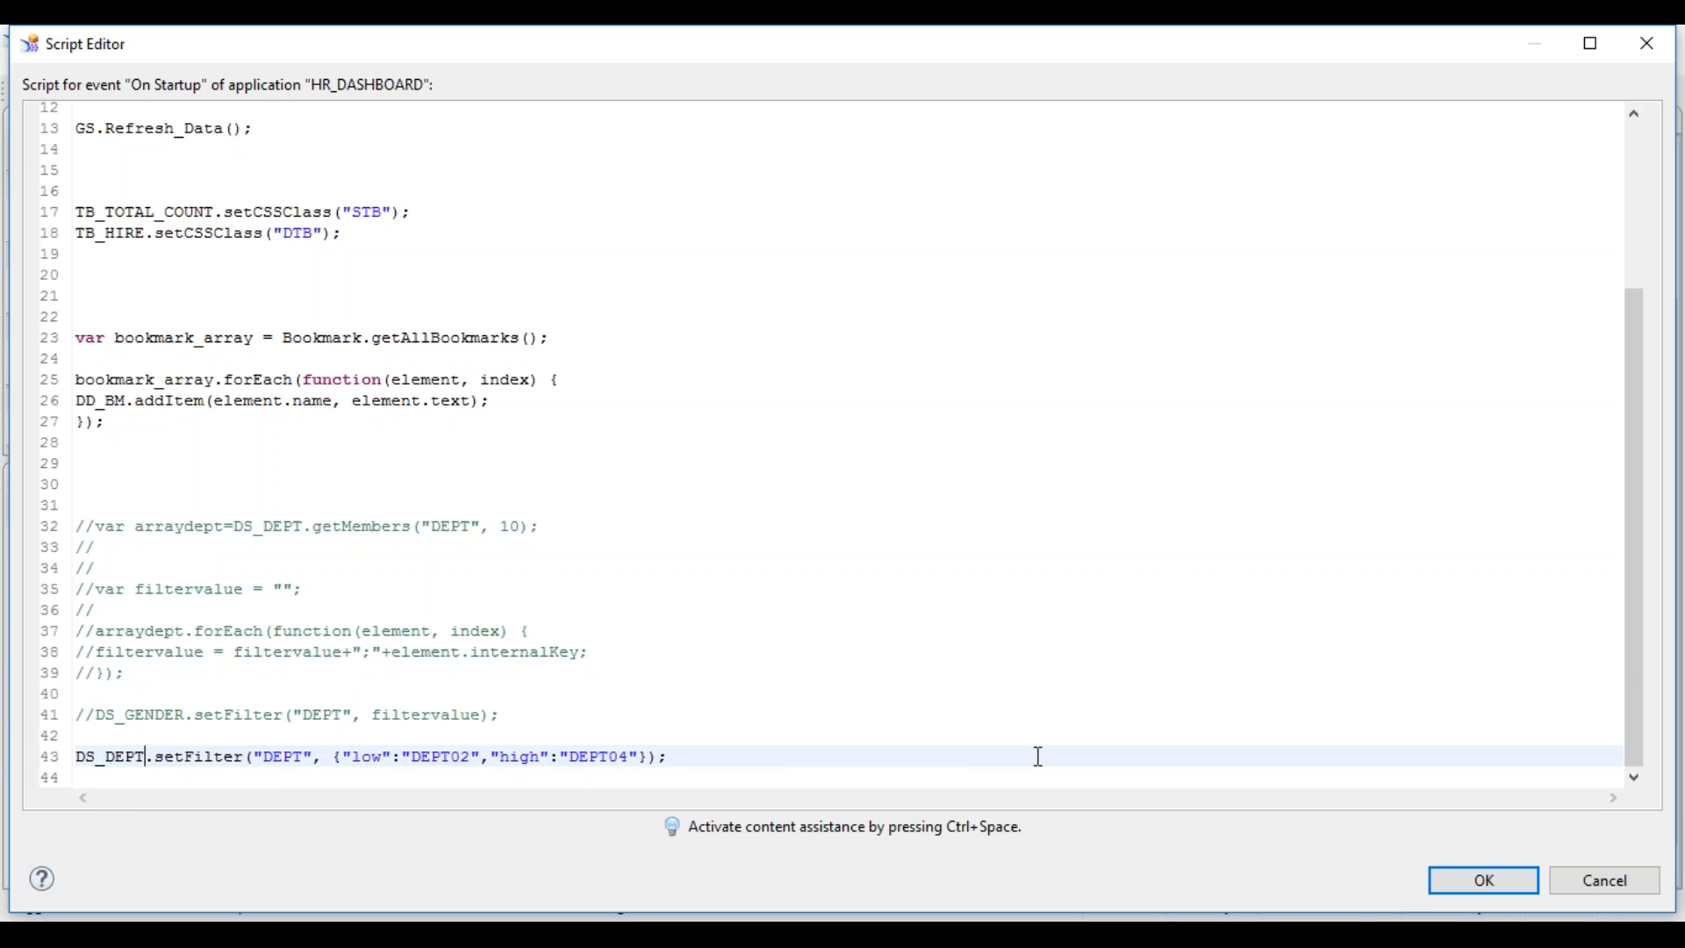
left_click(1435, 883)
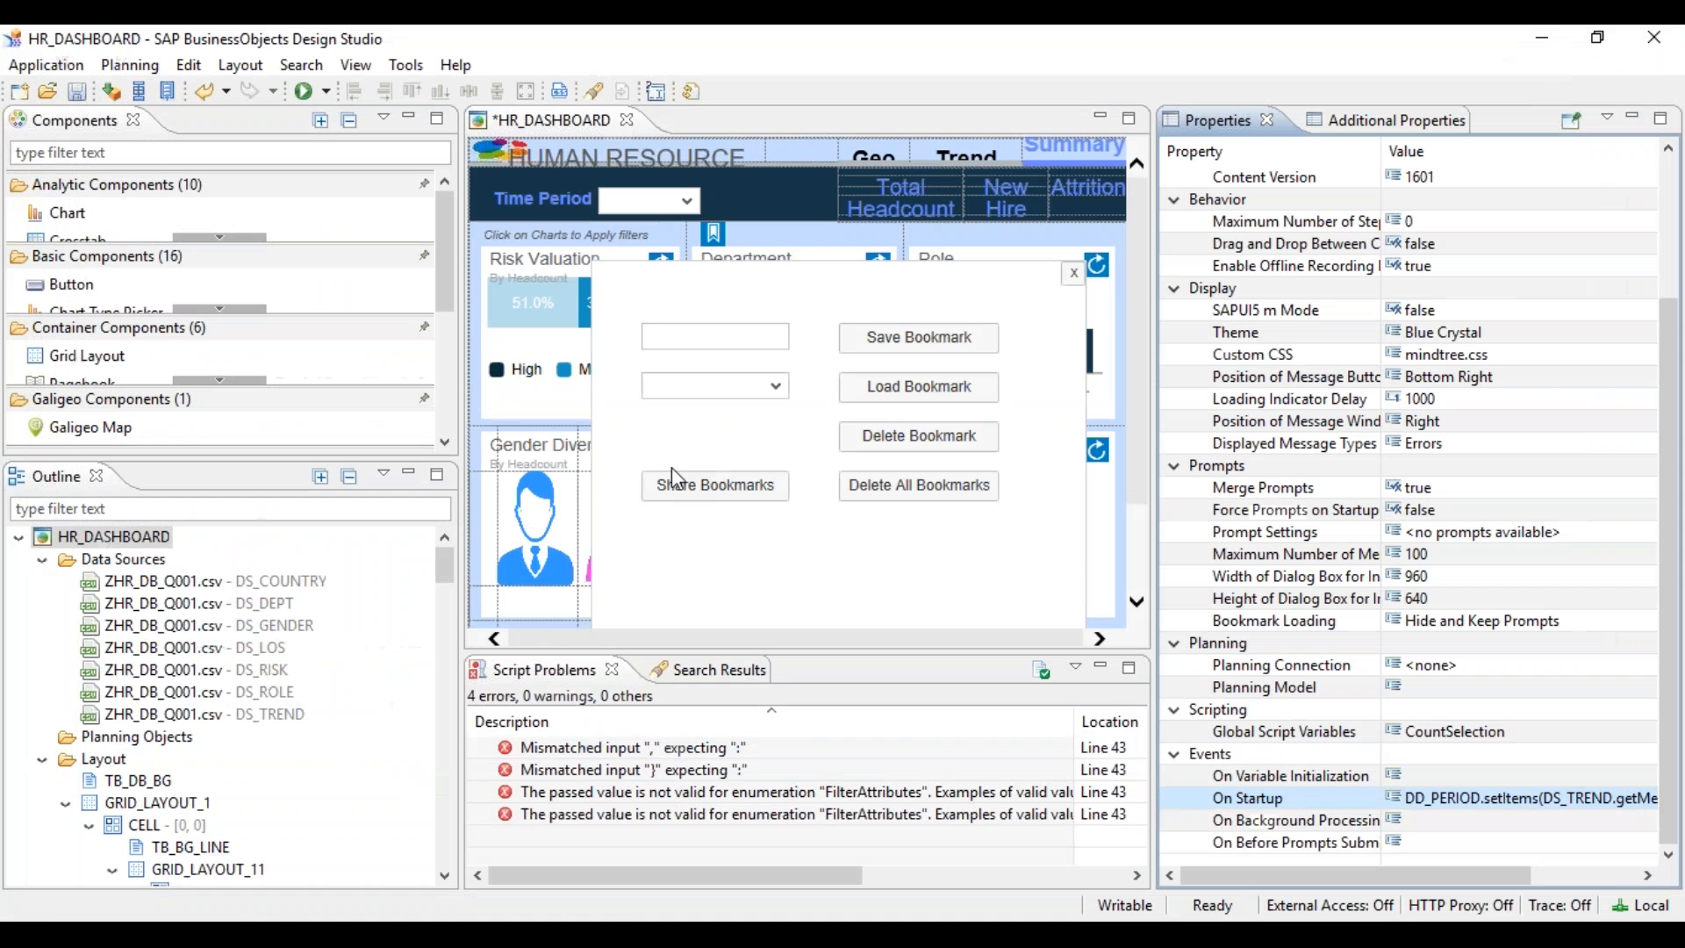
- Run the dashboard locally, confirm Department shows Admin, HR and IT, then reopen On Startup
left_click(301, 91)
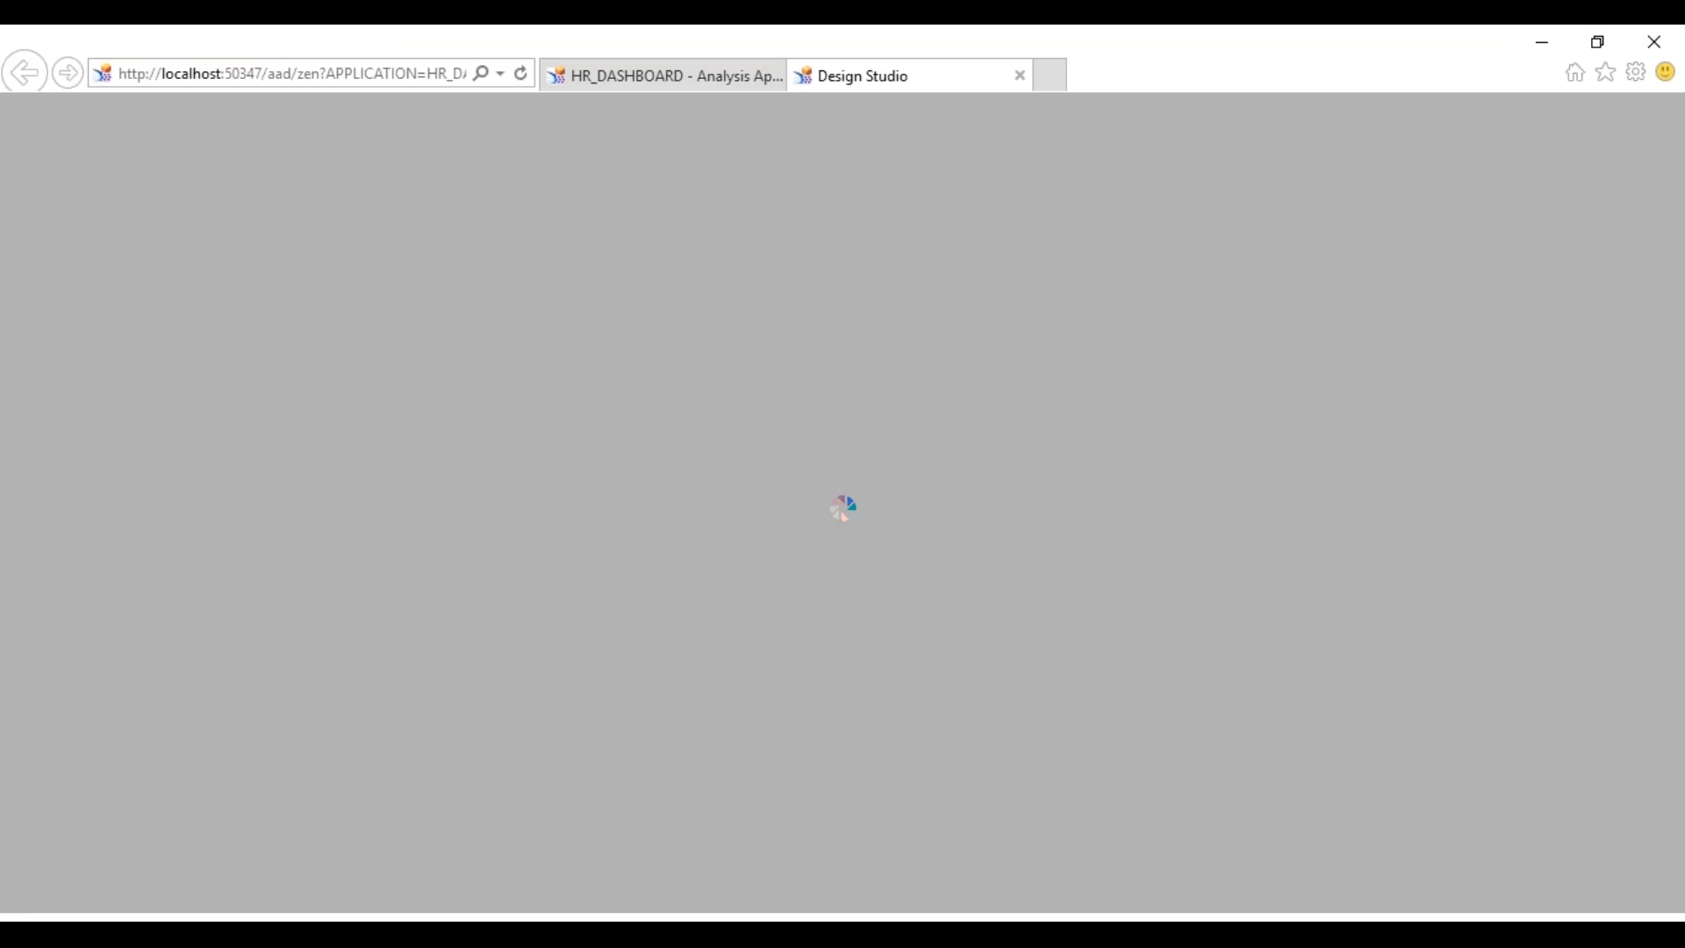
left_click(773, 74)
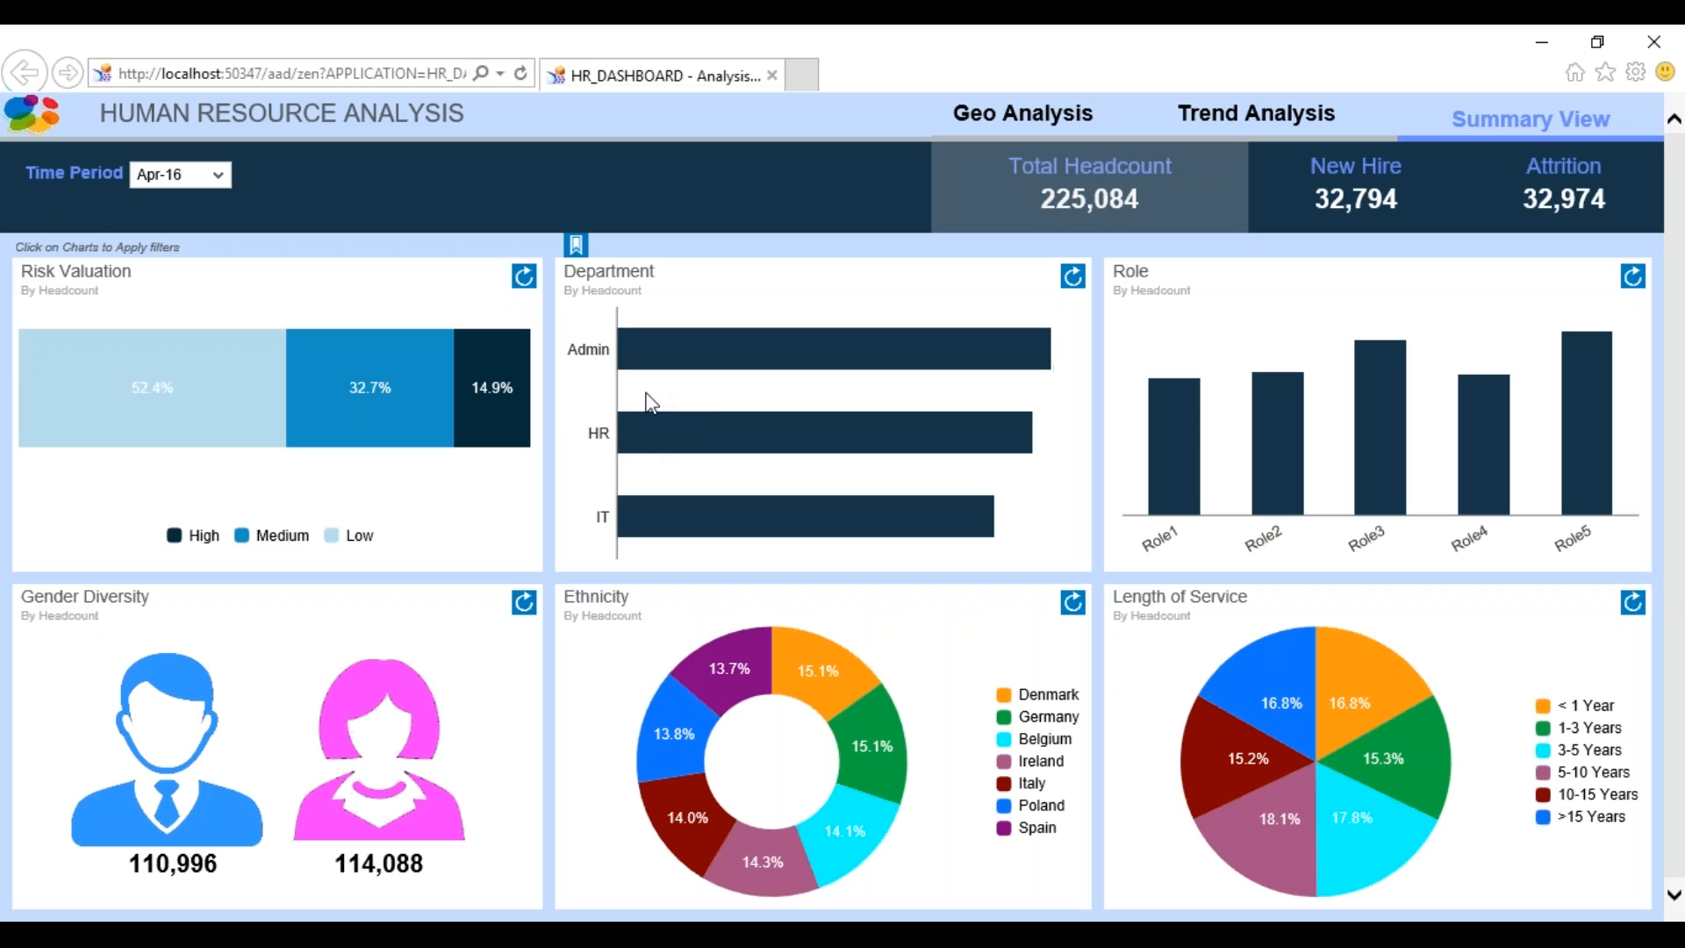
mouse_move(662, 367)
key("alt+Tab")
left_click(1536, 799)
left_click(1639, 800)
left_click(587, 700)
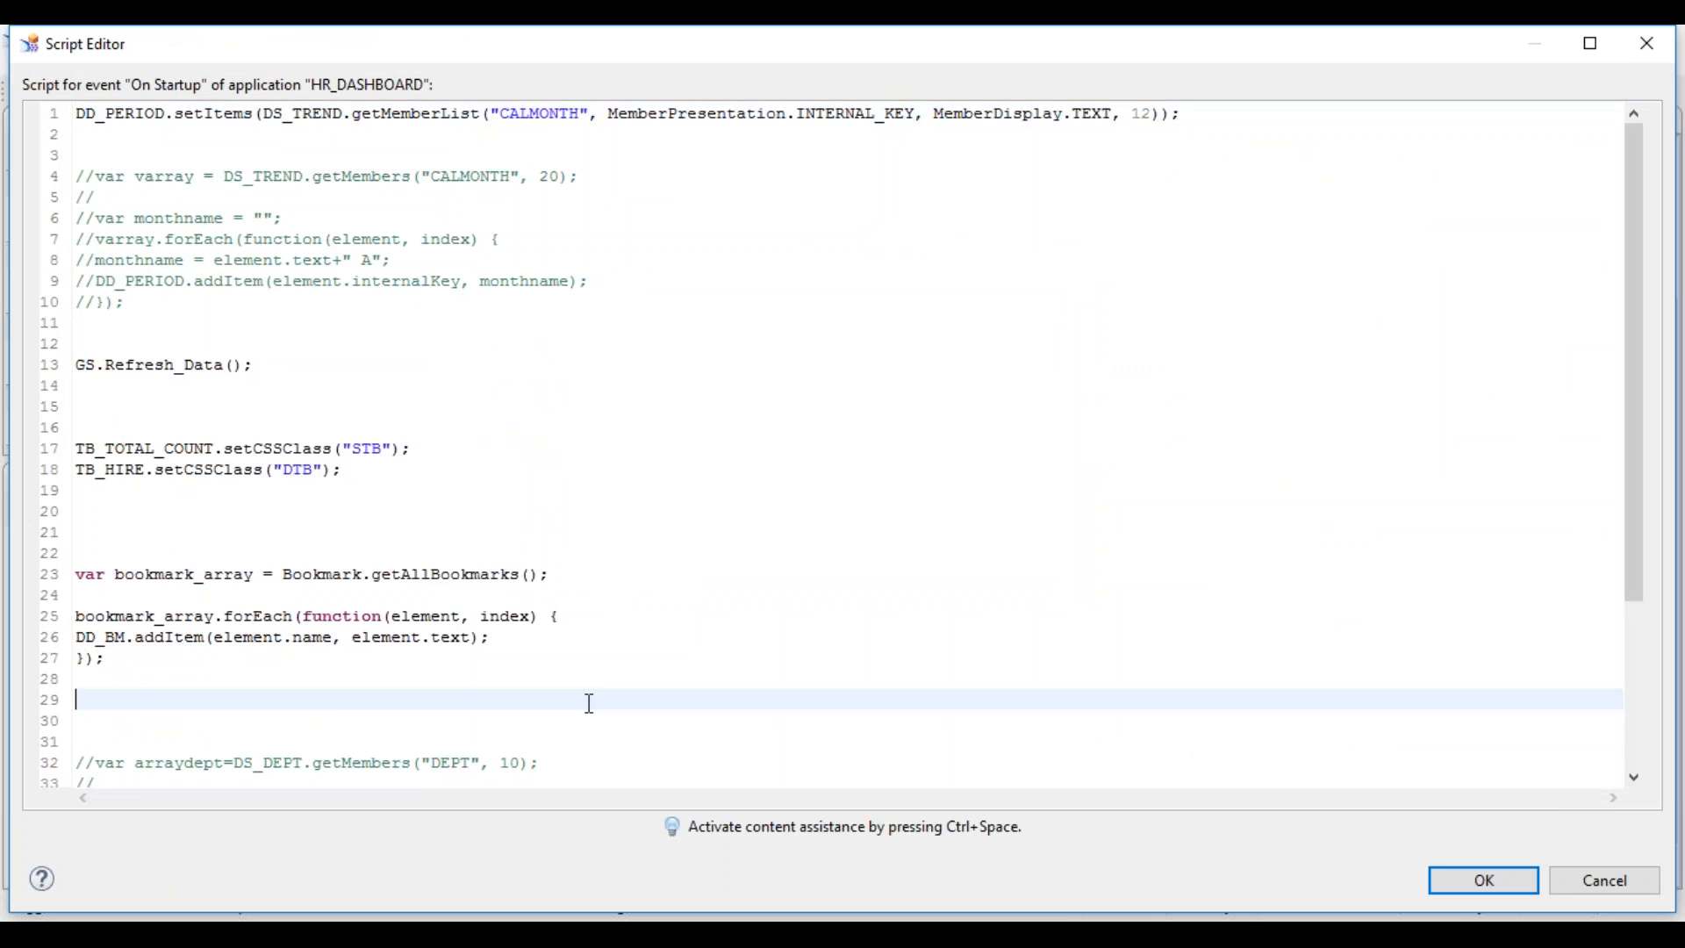
- Check the DEPT02–DEPT04 bounds on line 43, comment the line out with //, and close the editor
key("ctrl+End")
key("ctrl+Home")
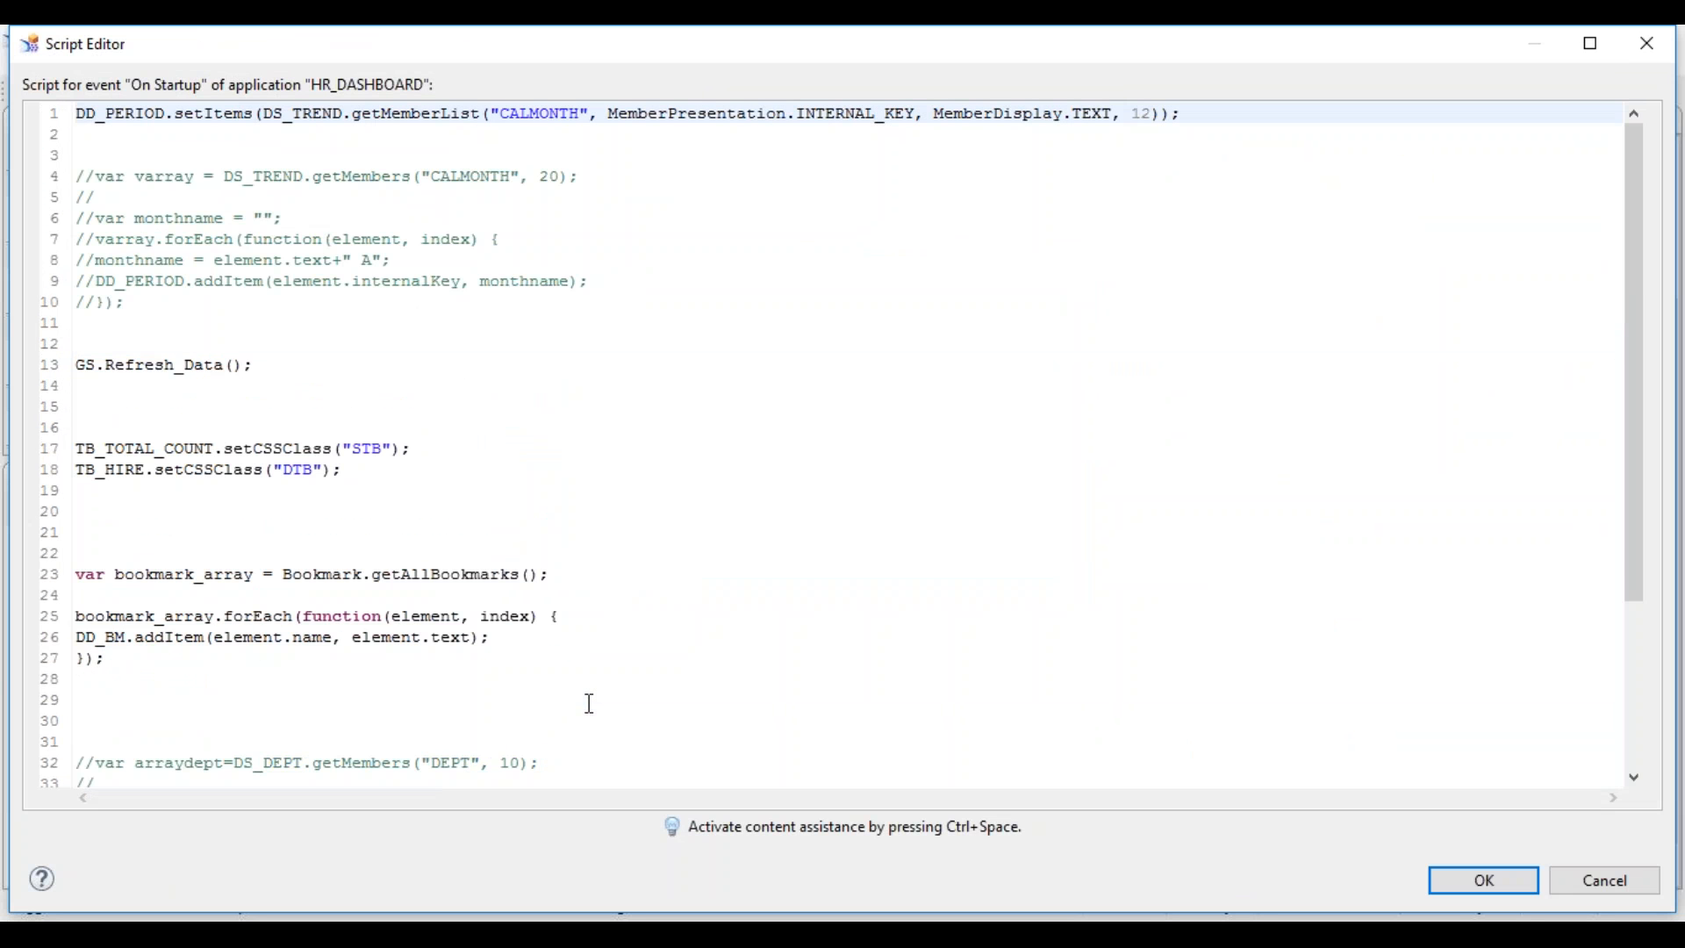
key("Page_Down")
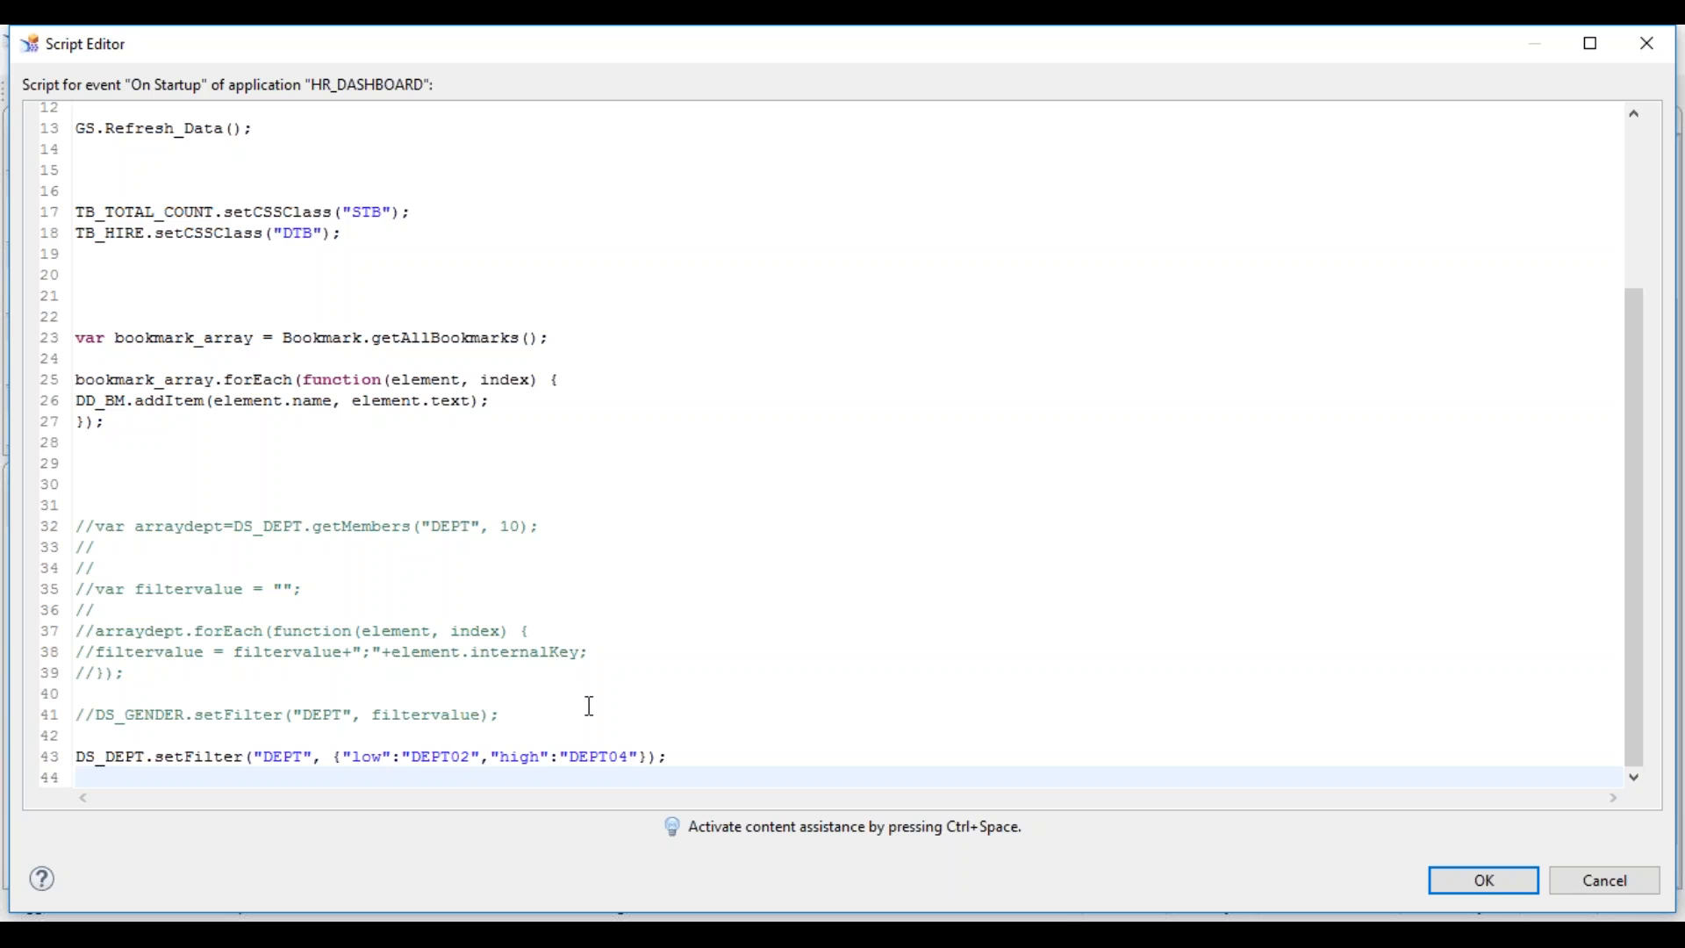
left_click(441, 757)
double_click(441, 757)
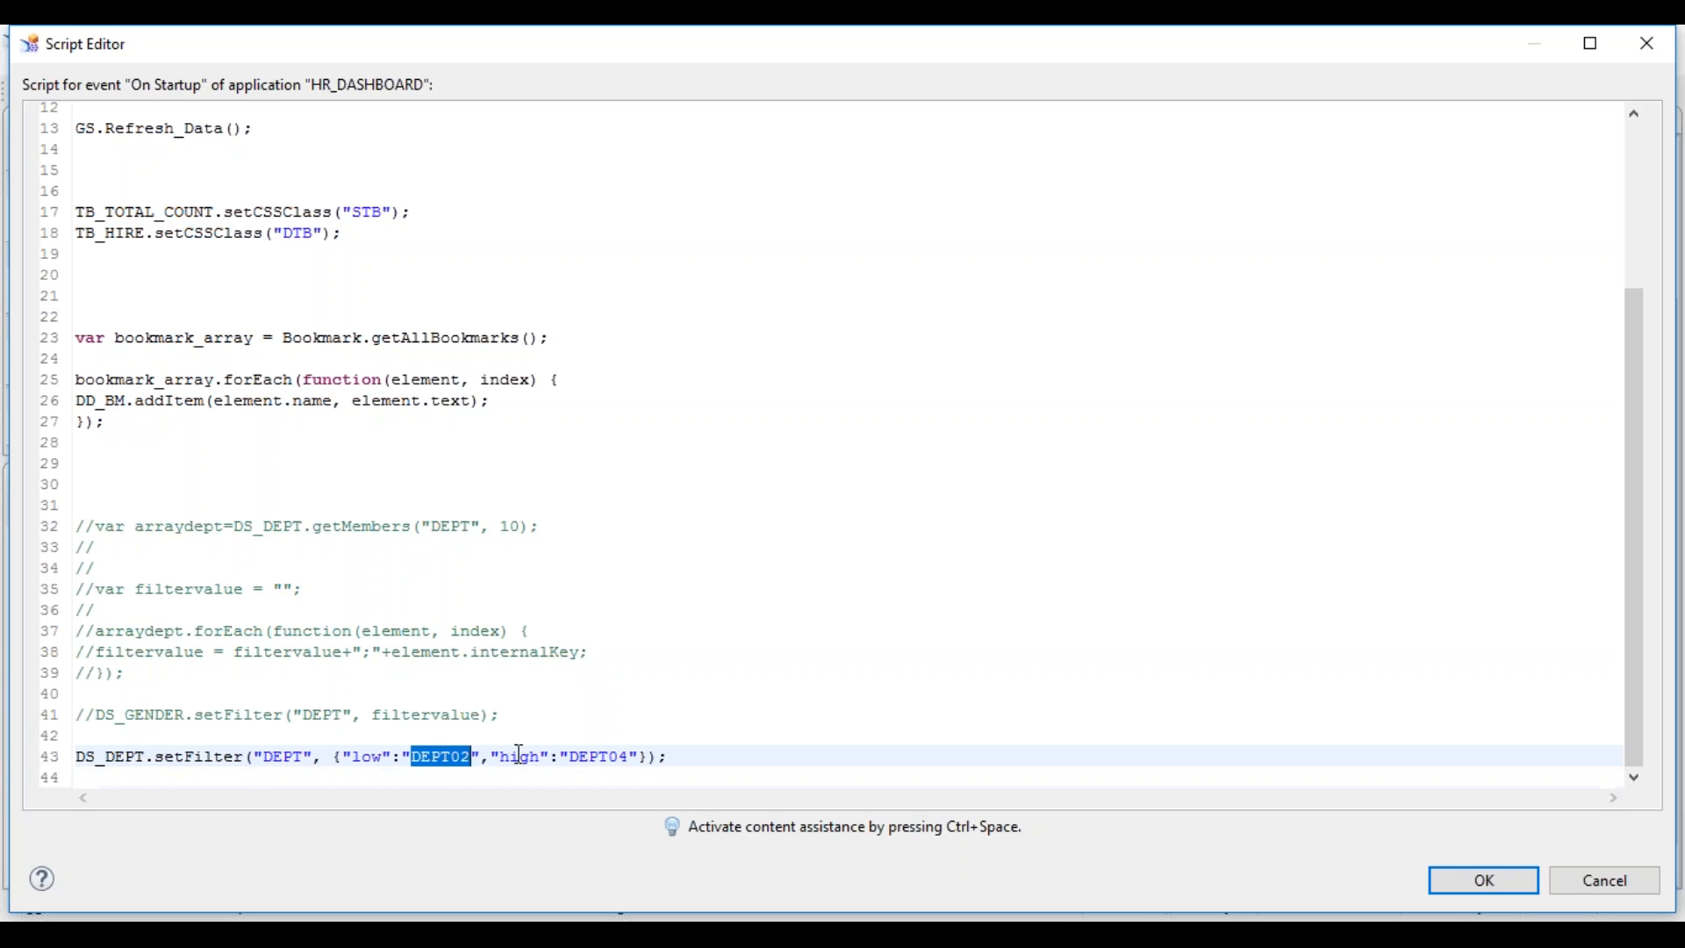
double_click(581, 752)
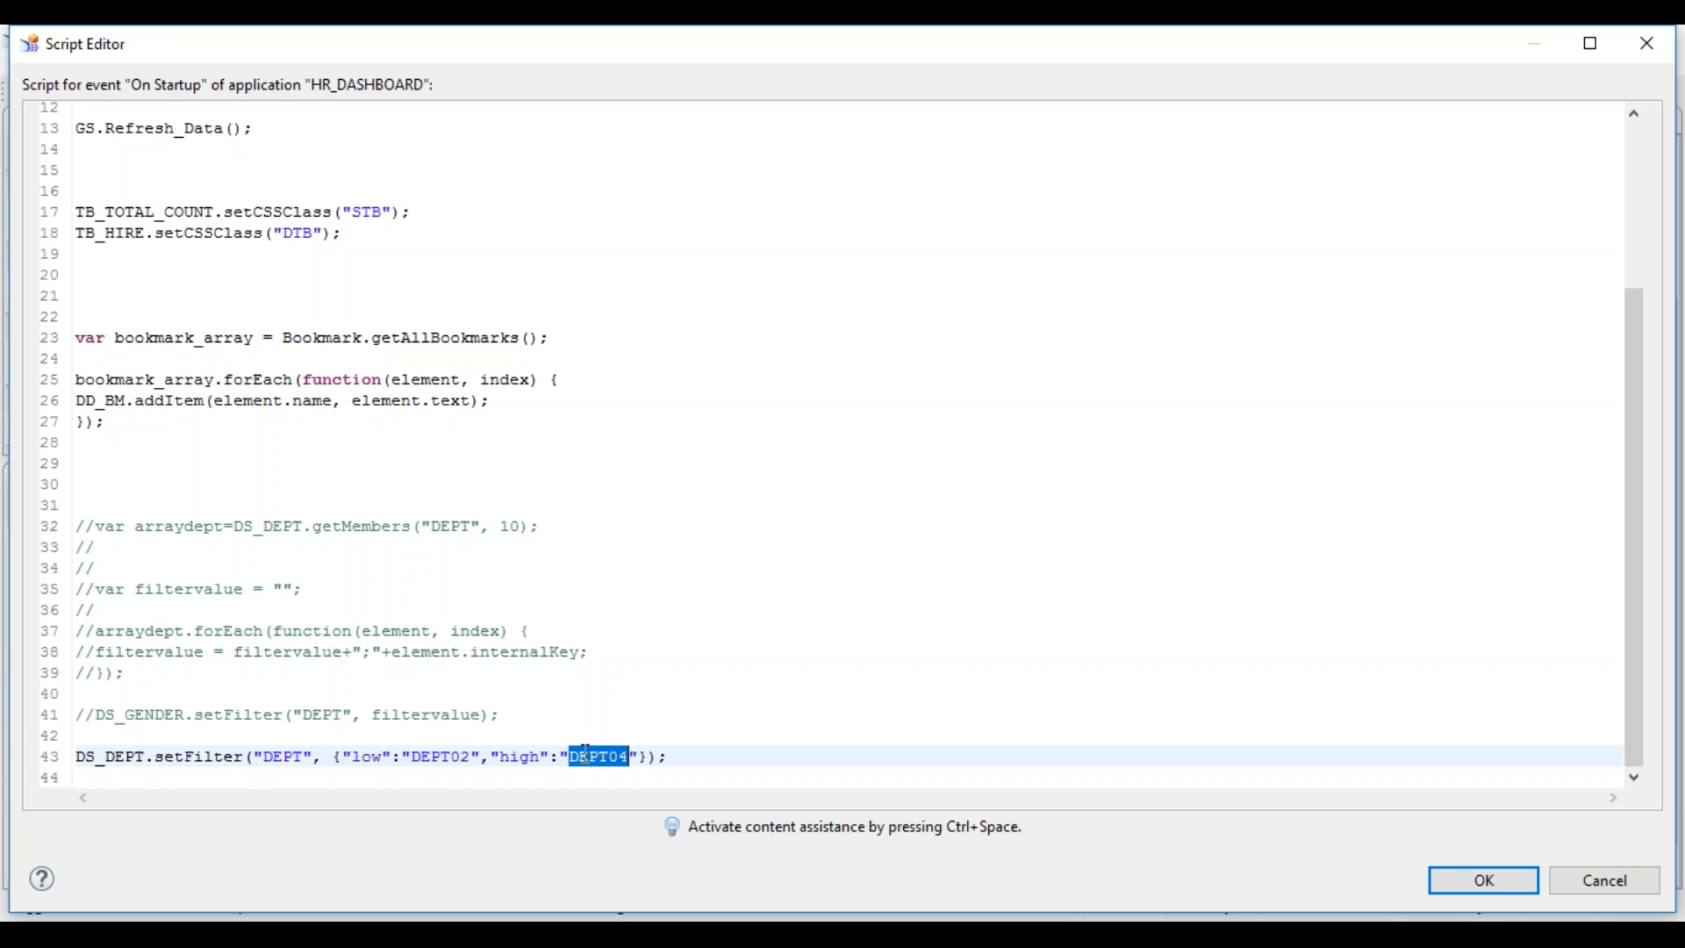
left_click(702, 752)
mouse_move(510, 762)
mouse_move(666, 751)
left_click(78, 759)
type("//")
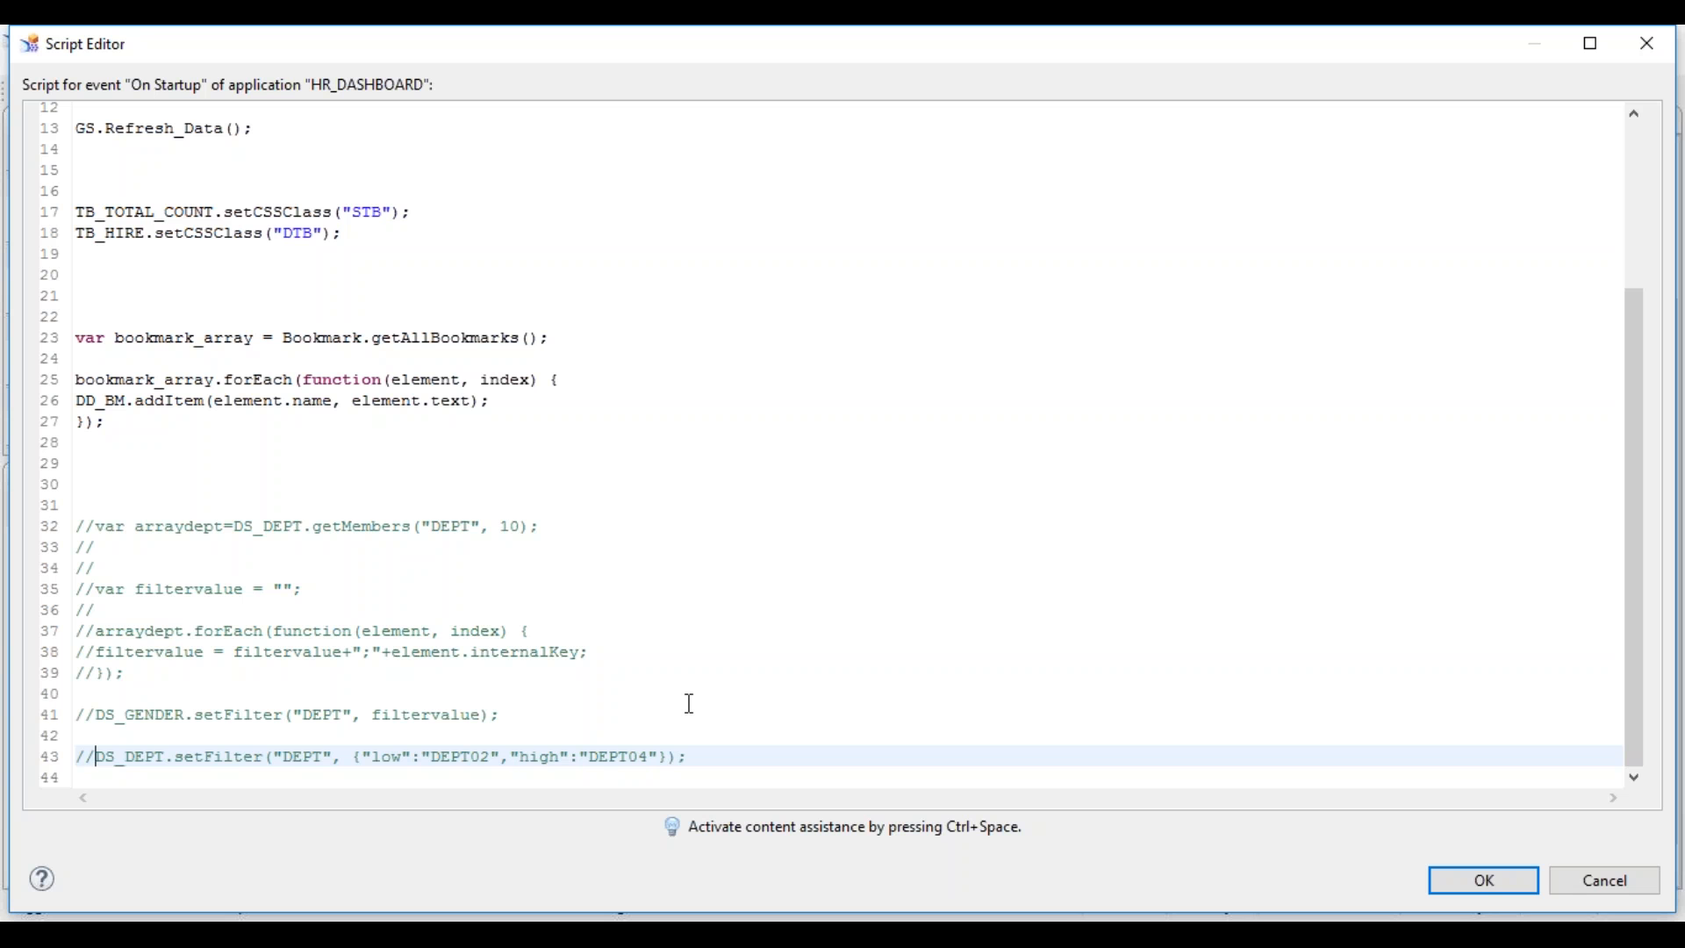
left_click(1478, 891)
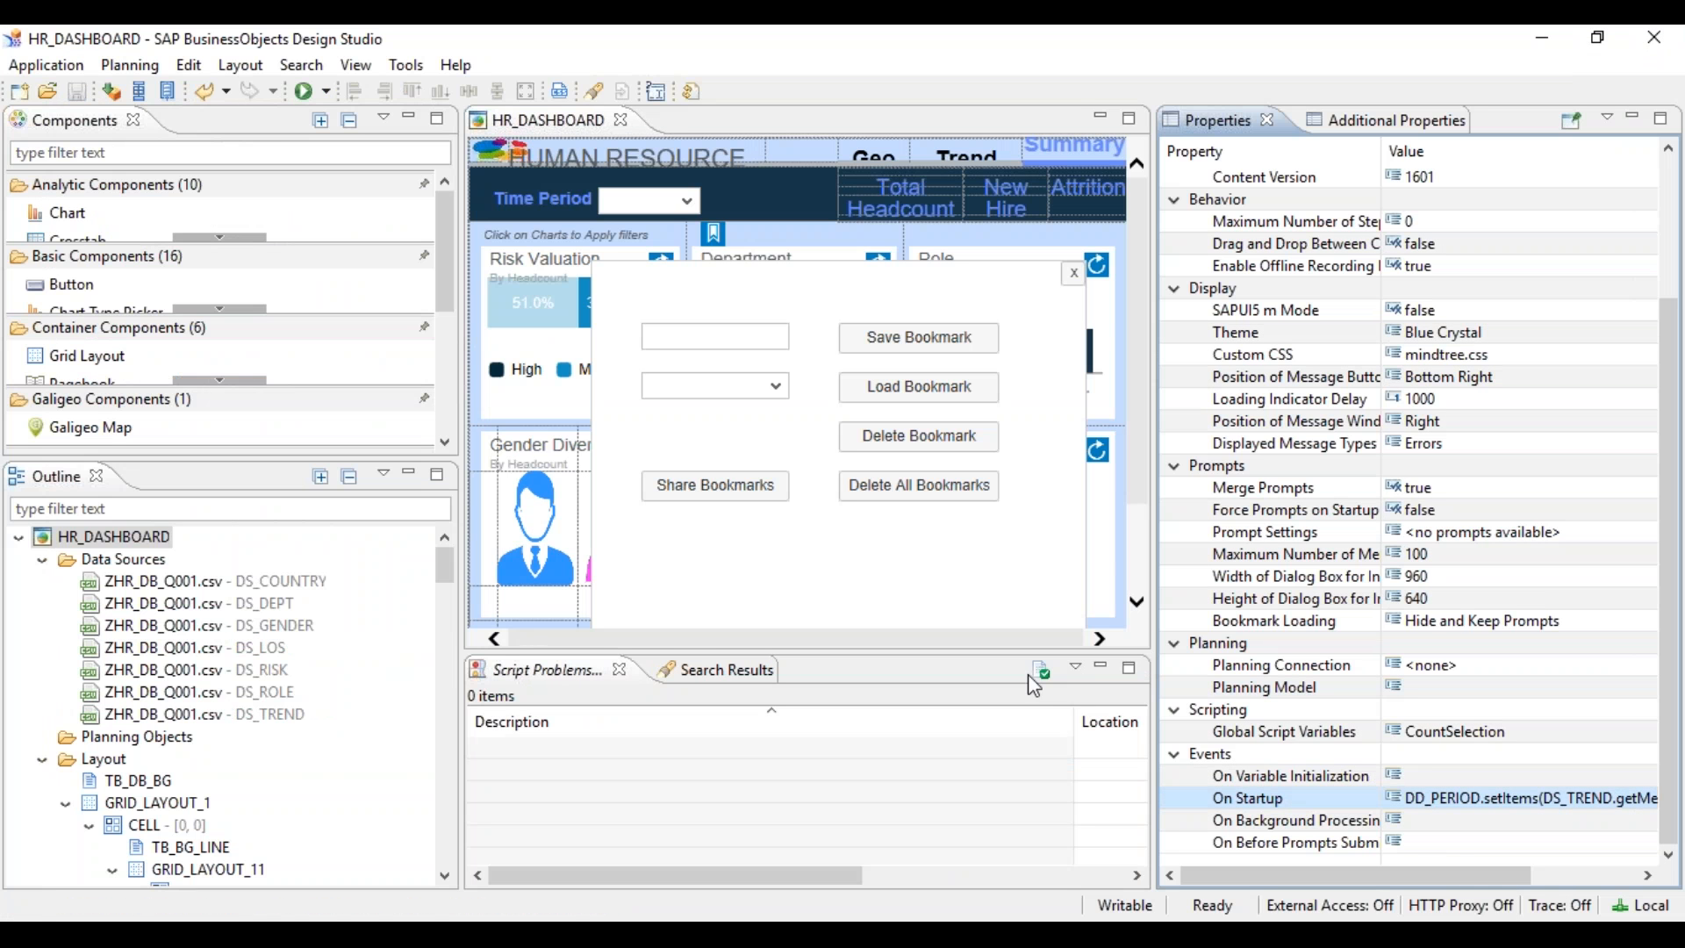
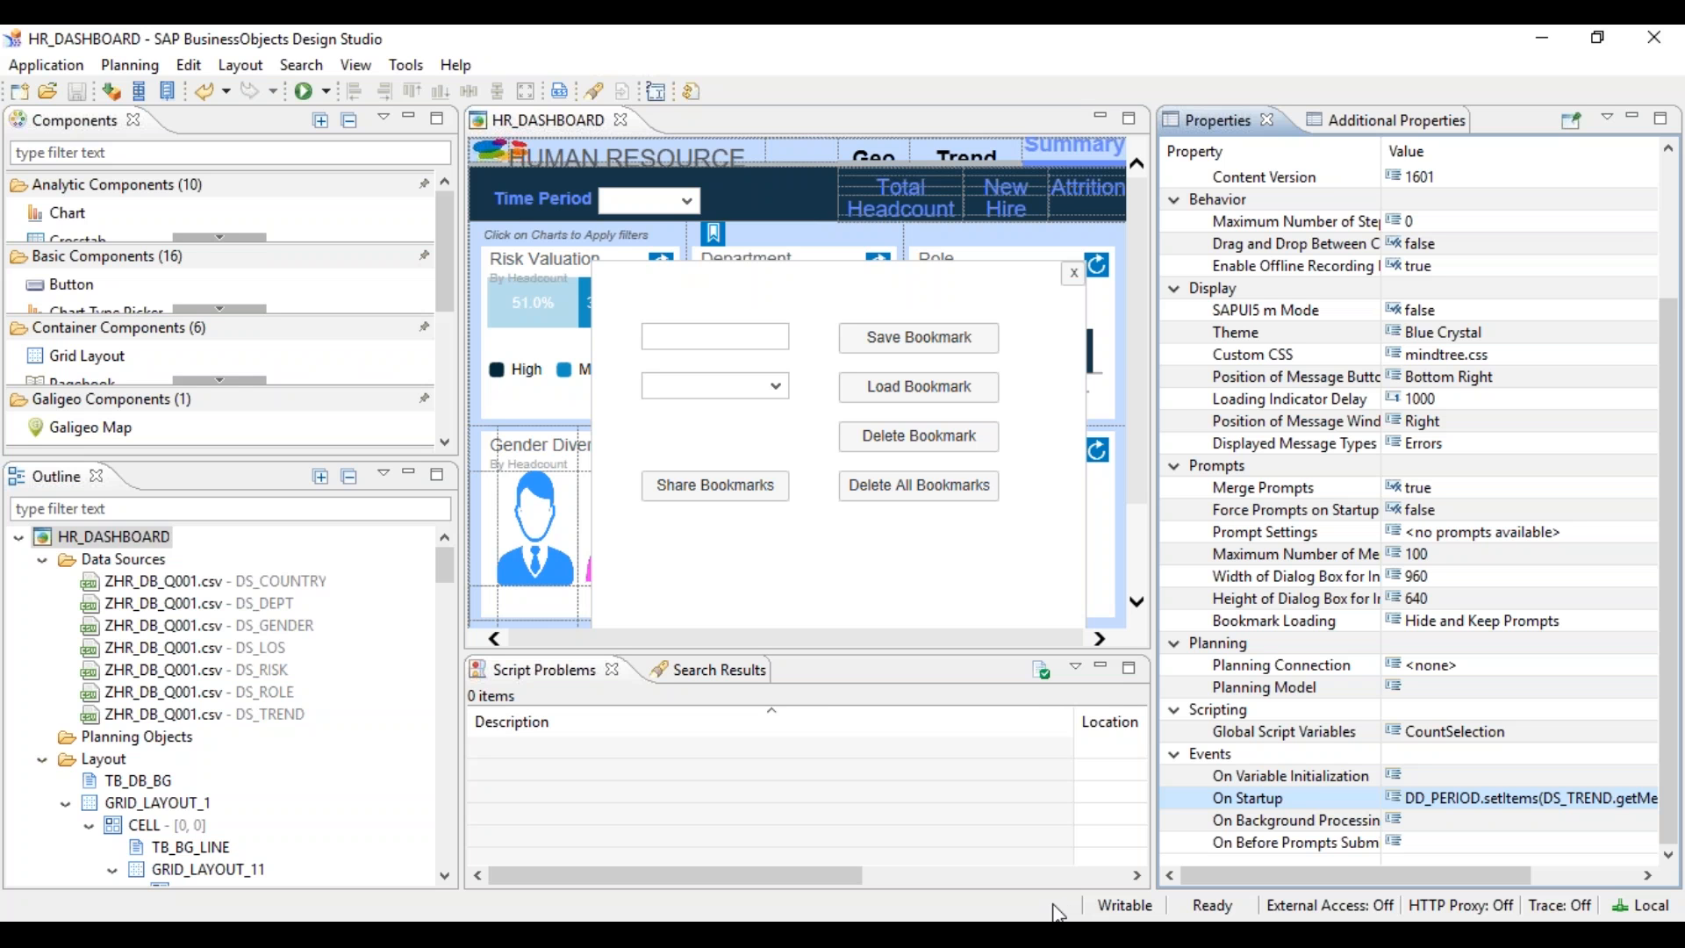
- Remove the // so the DS_DEPT.setFilter DEPT02–DEPT04 line runs again, and confirm the script
left_click(1636, 801)
left_click(1640, 798)
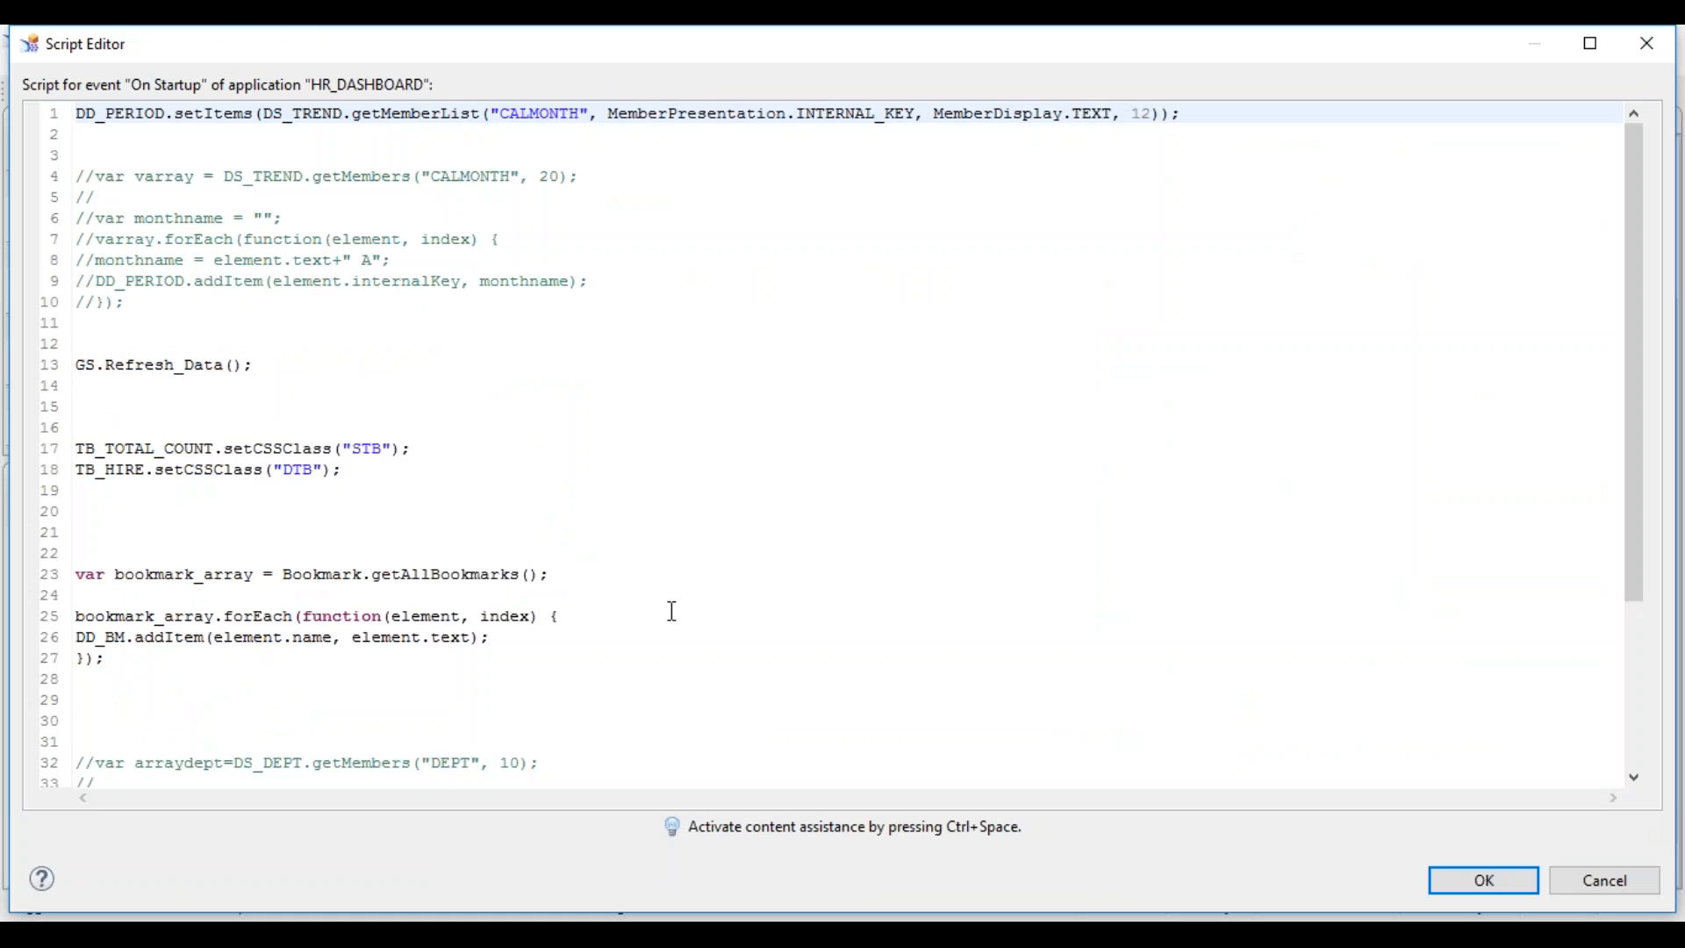
left_click(637, 609)
key("Down")
key("Down")
key("Down")
key("Down")
key("Down")
key("Down")
key("Down")
key("Down")
key("Down")
key("Down")
key("Down")
key("Down")
key("Down")
key("Down")
key("Down")
key("Down")
key("Down")
key("Down")
key("Down")
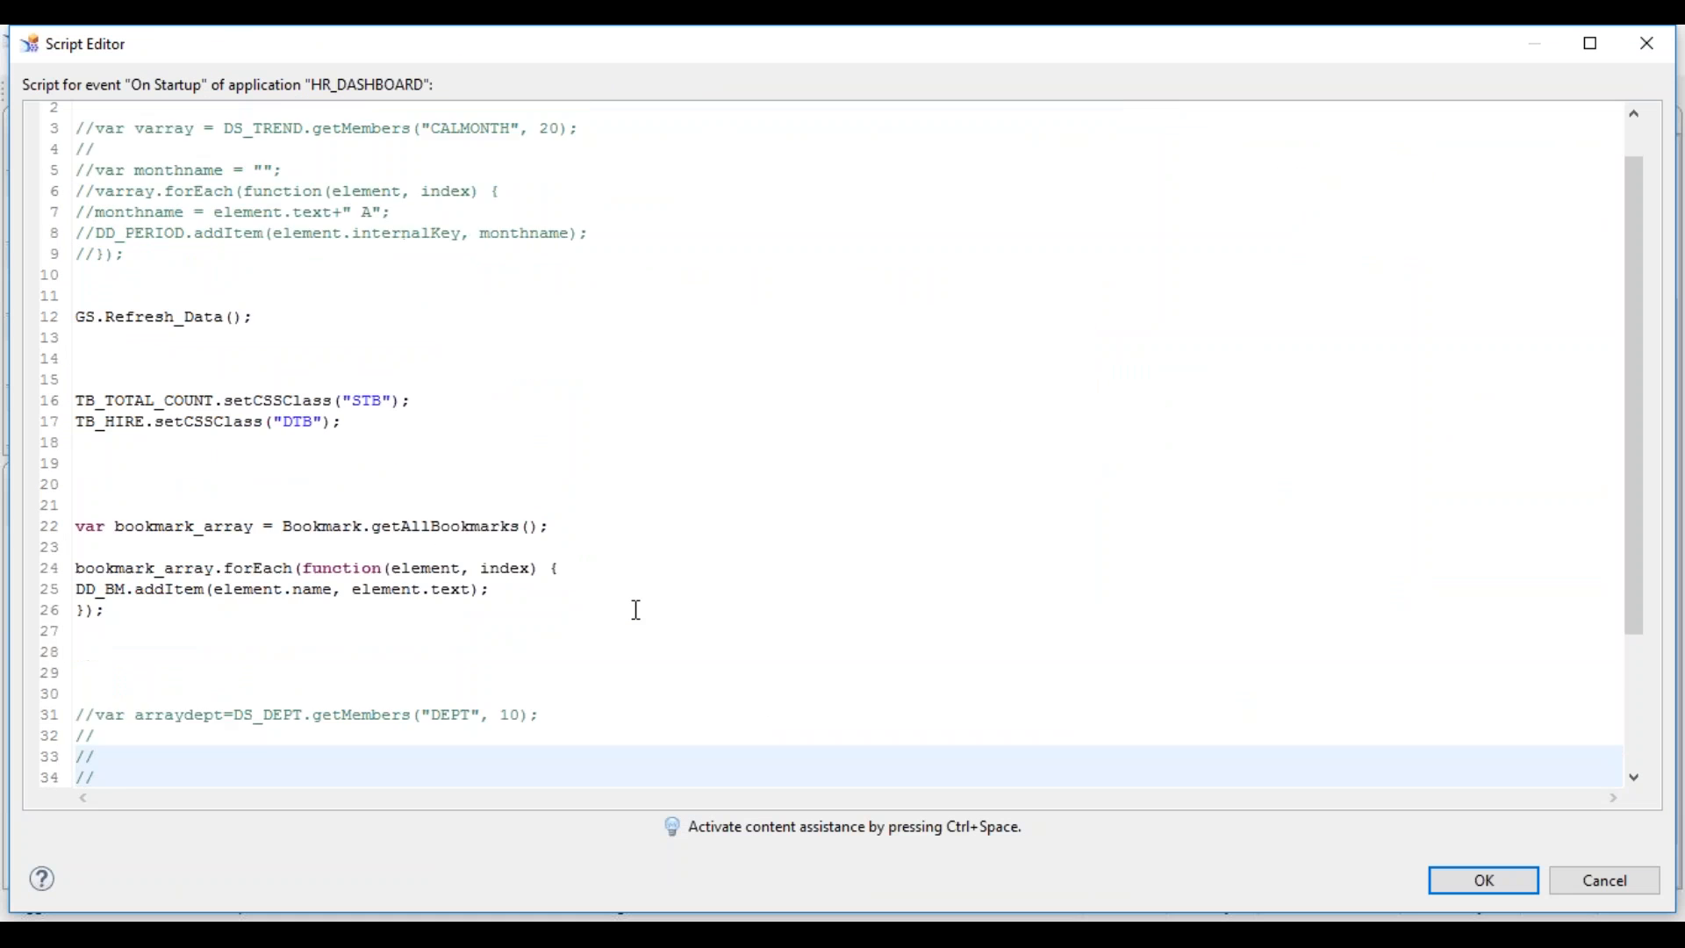
key("Up")
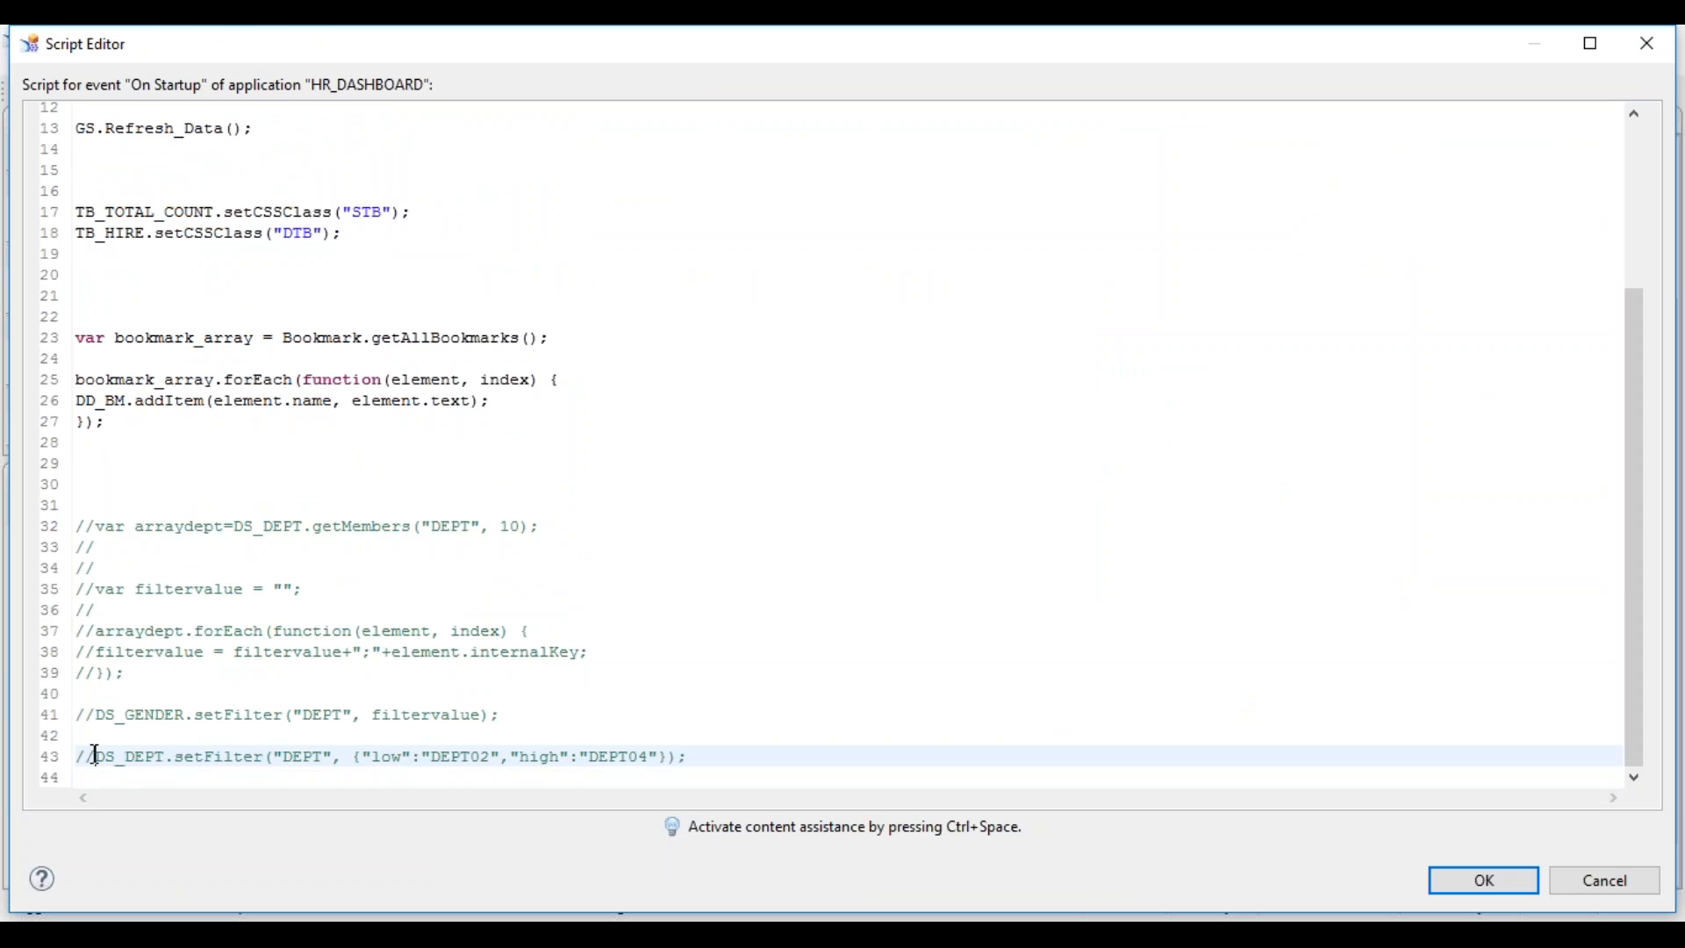
key("Delete")
key("Delete")
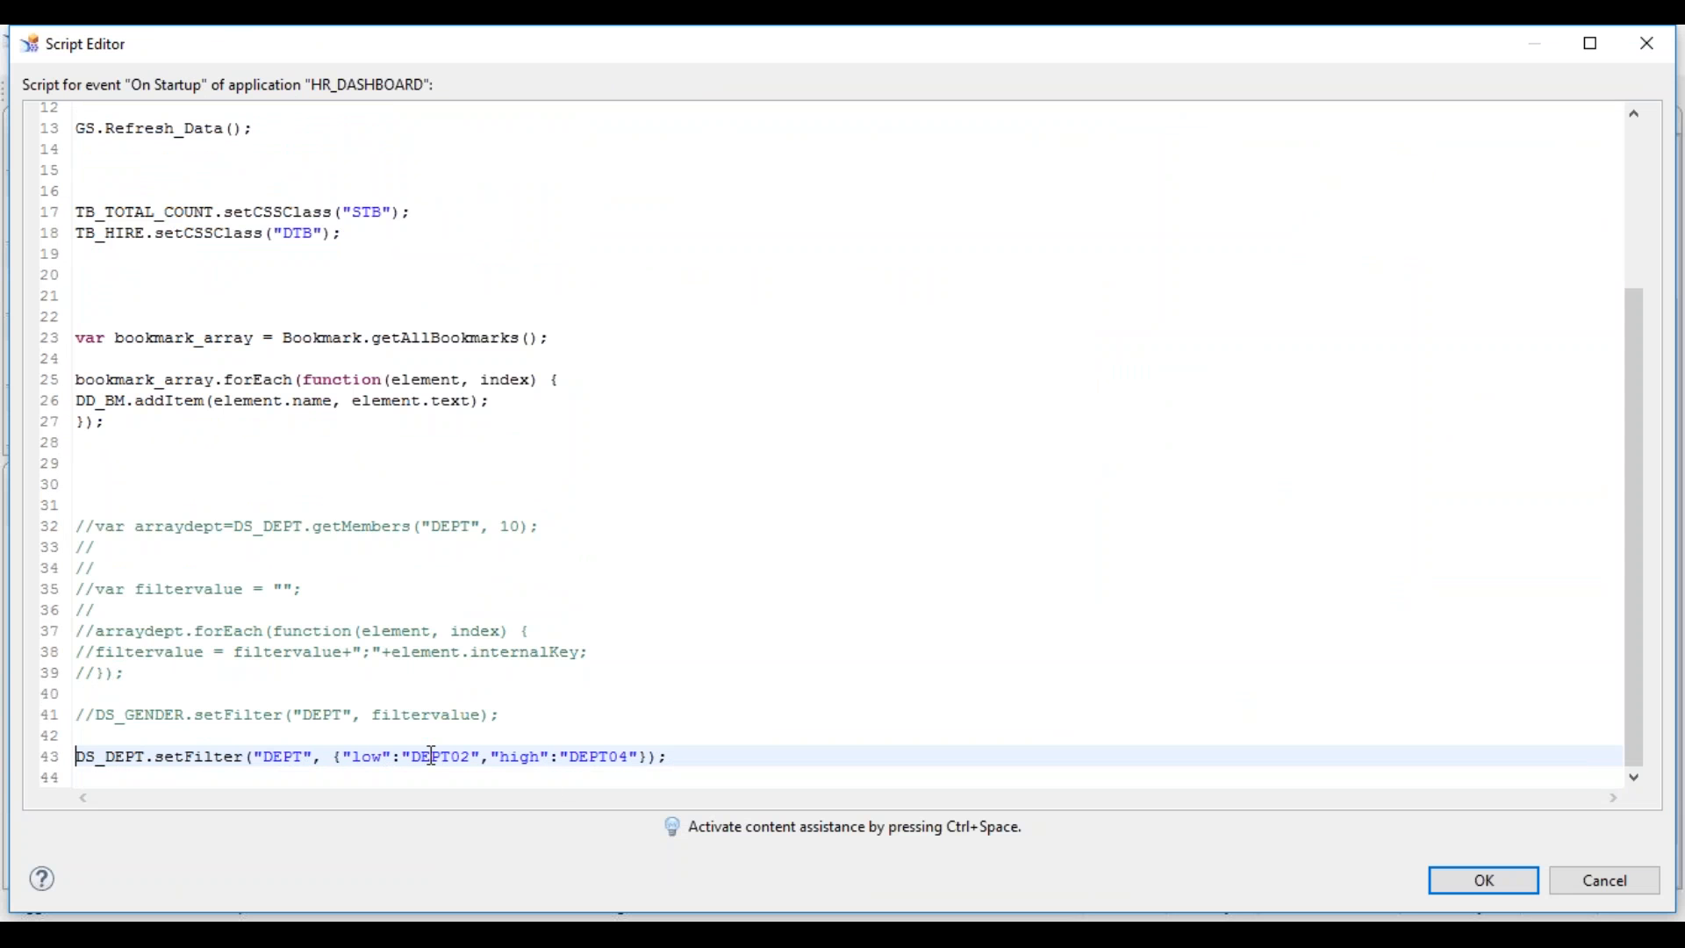
mouse_move(436, 760)
left_click(1440, 876)
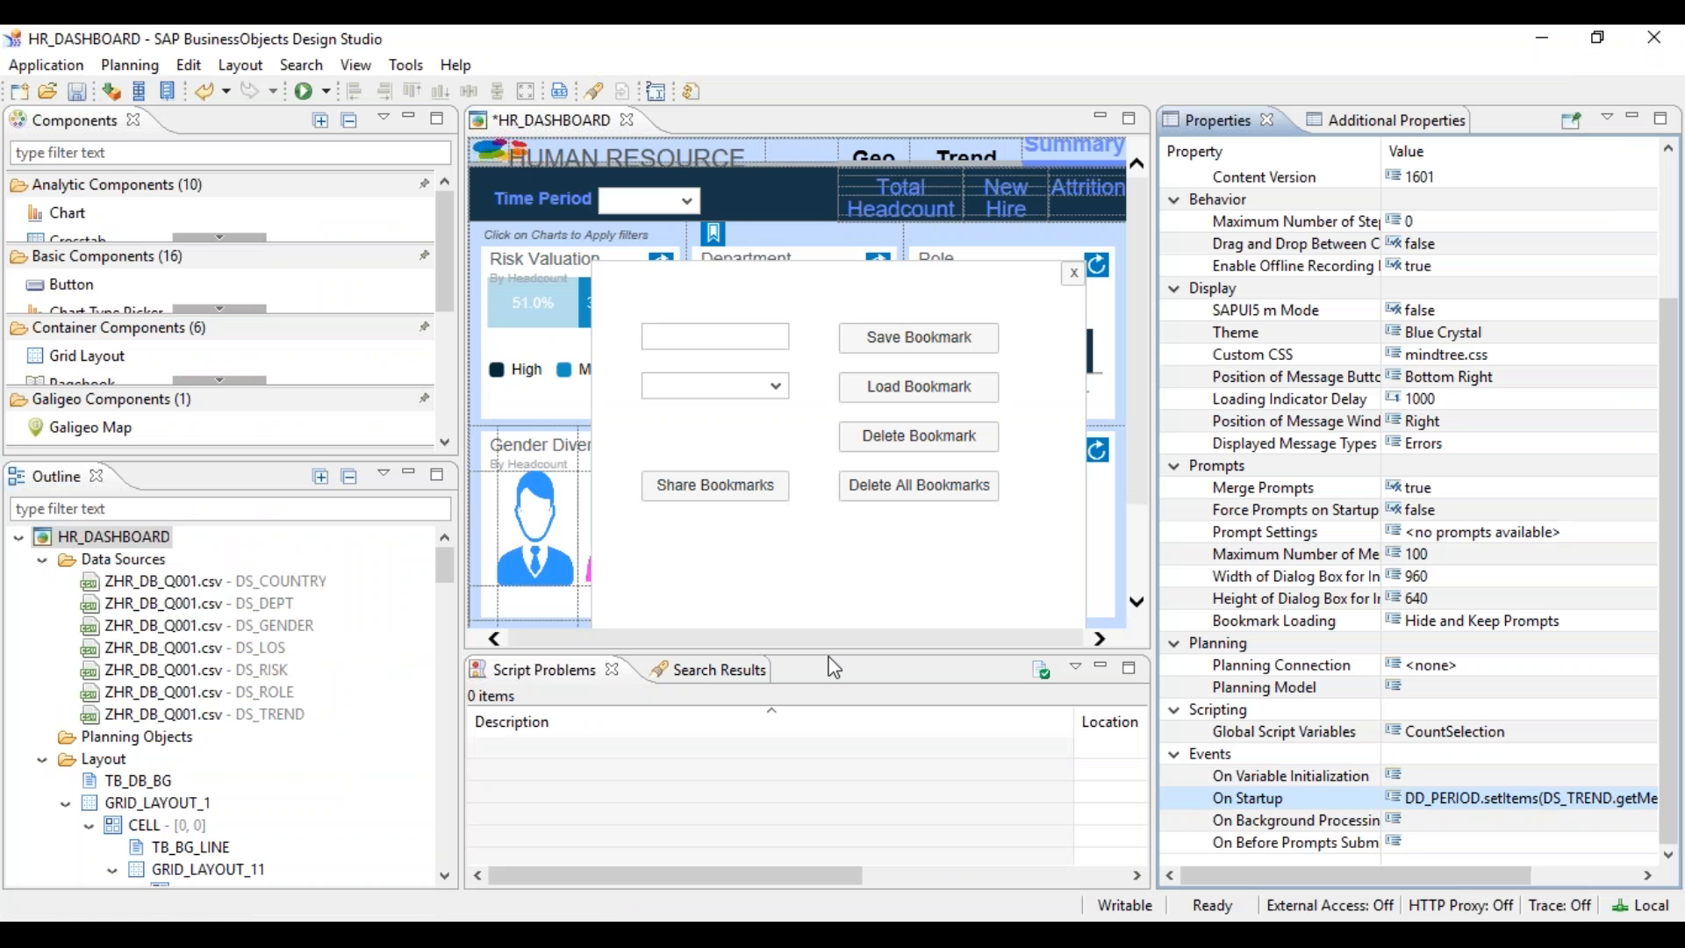
- In DS_DEPT's initial view, sort on the Attrition measure descending so Finance comes first
right_click(272, 617)
left_click(362, 775)
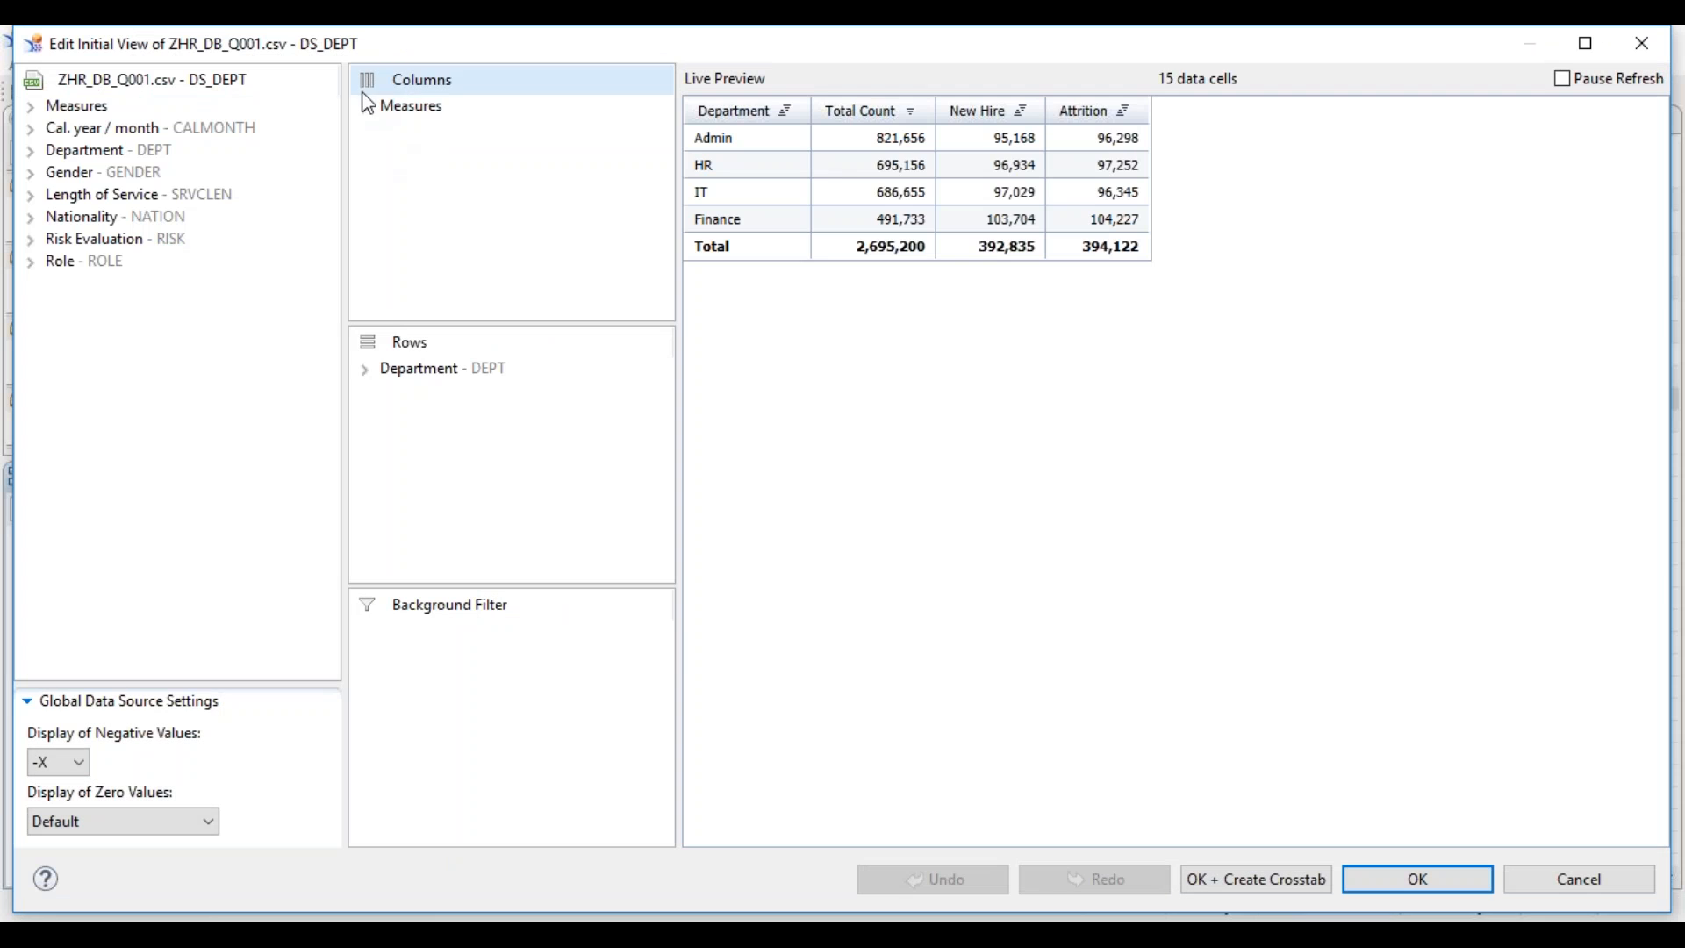
left_click(365, 106)
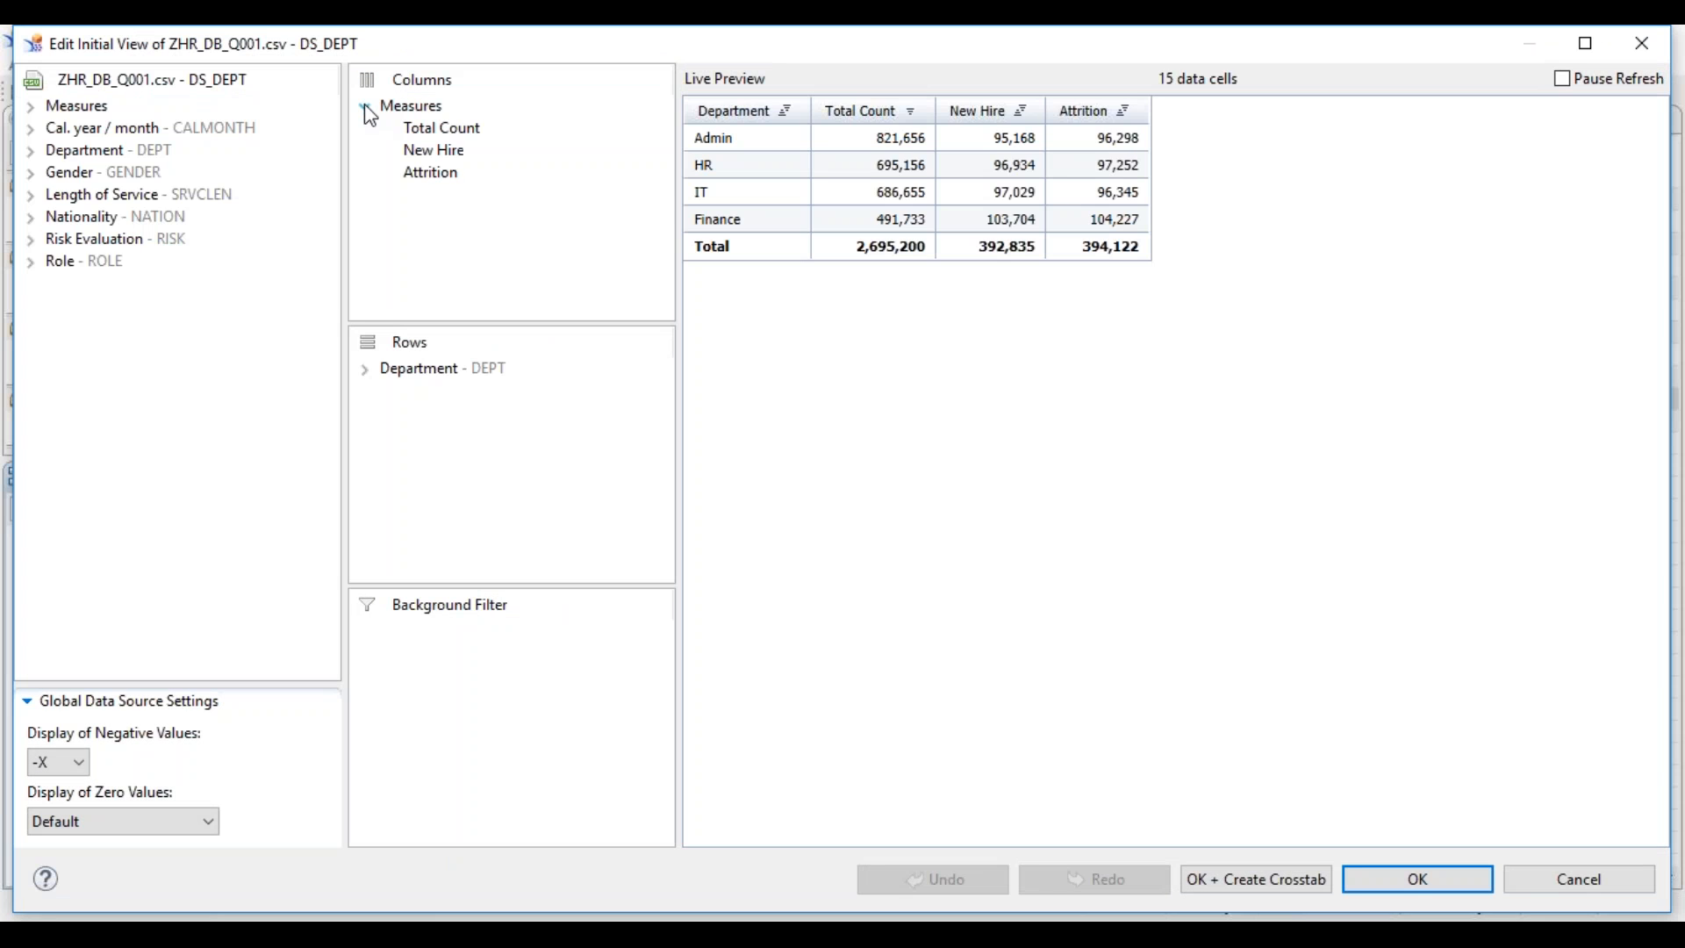
right_click(433, 141)
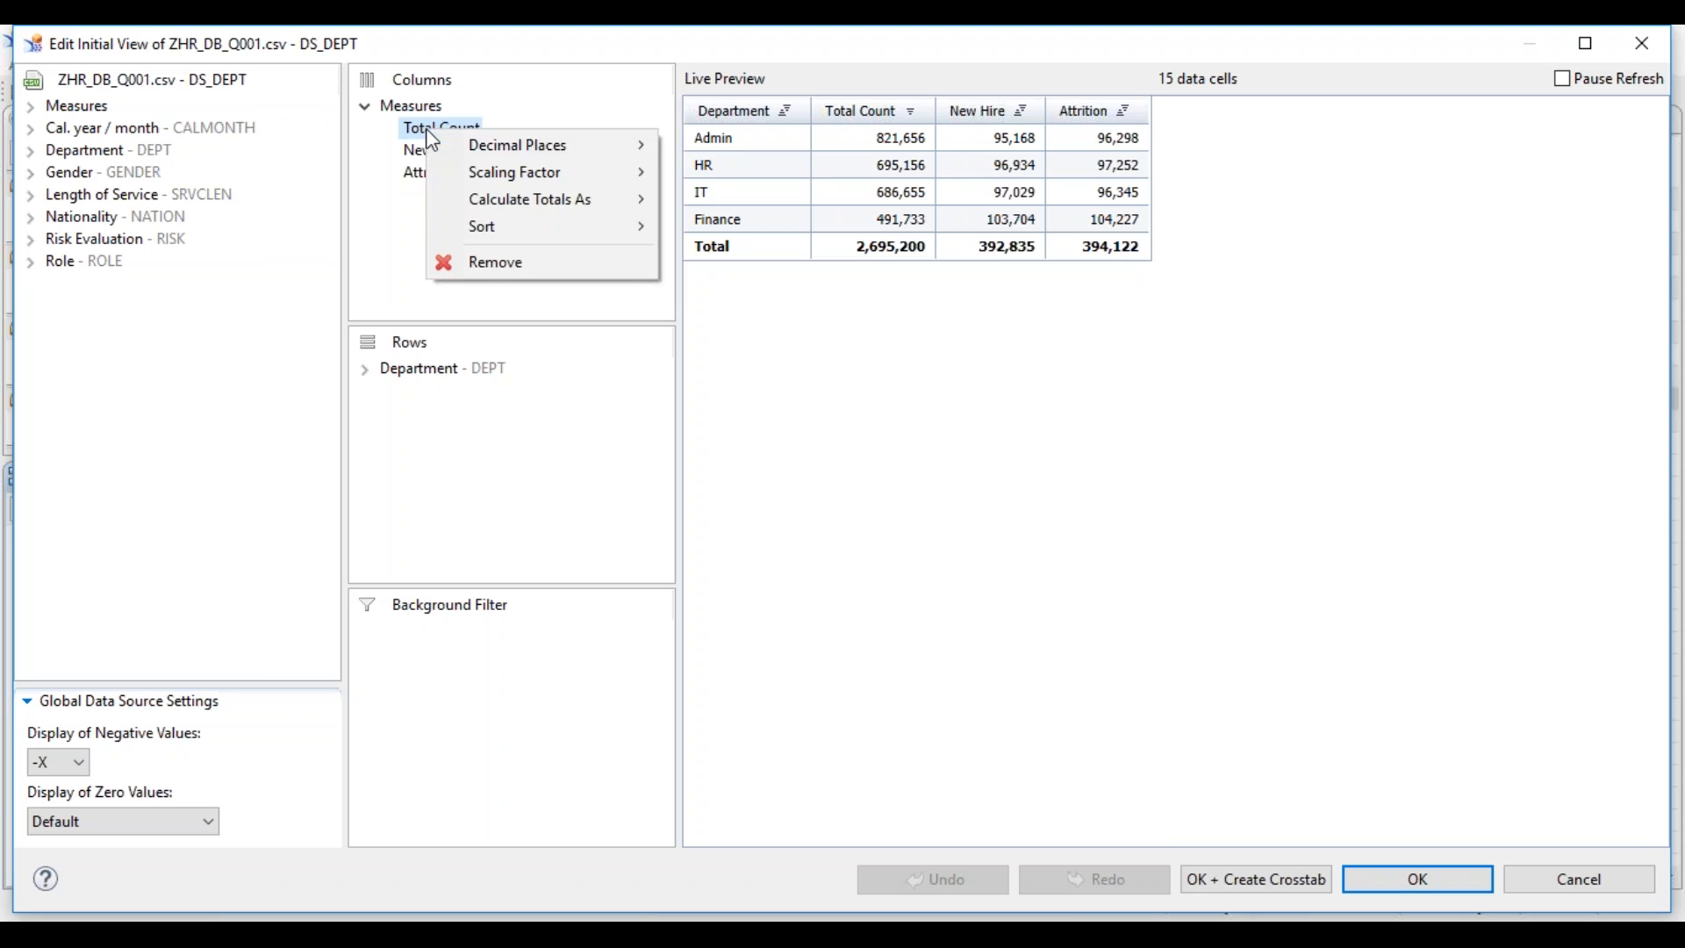
mouse_move(553, 228)
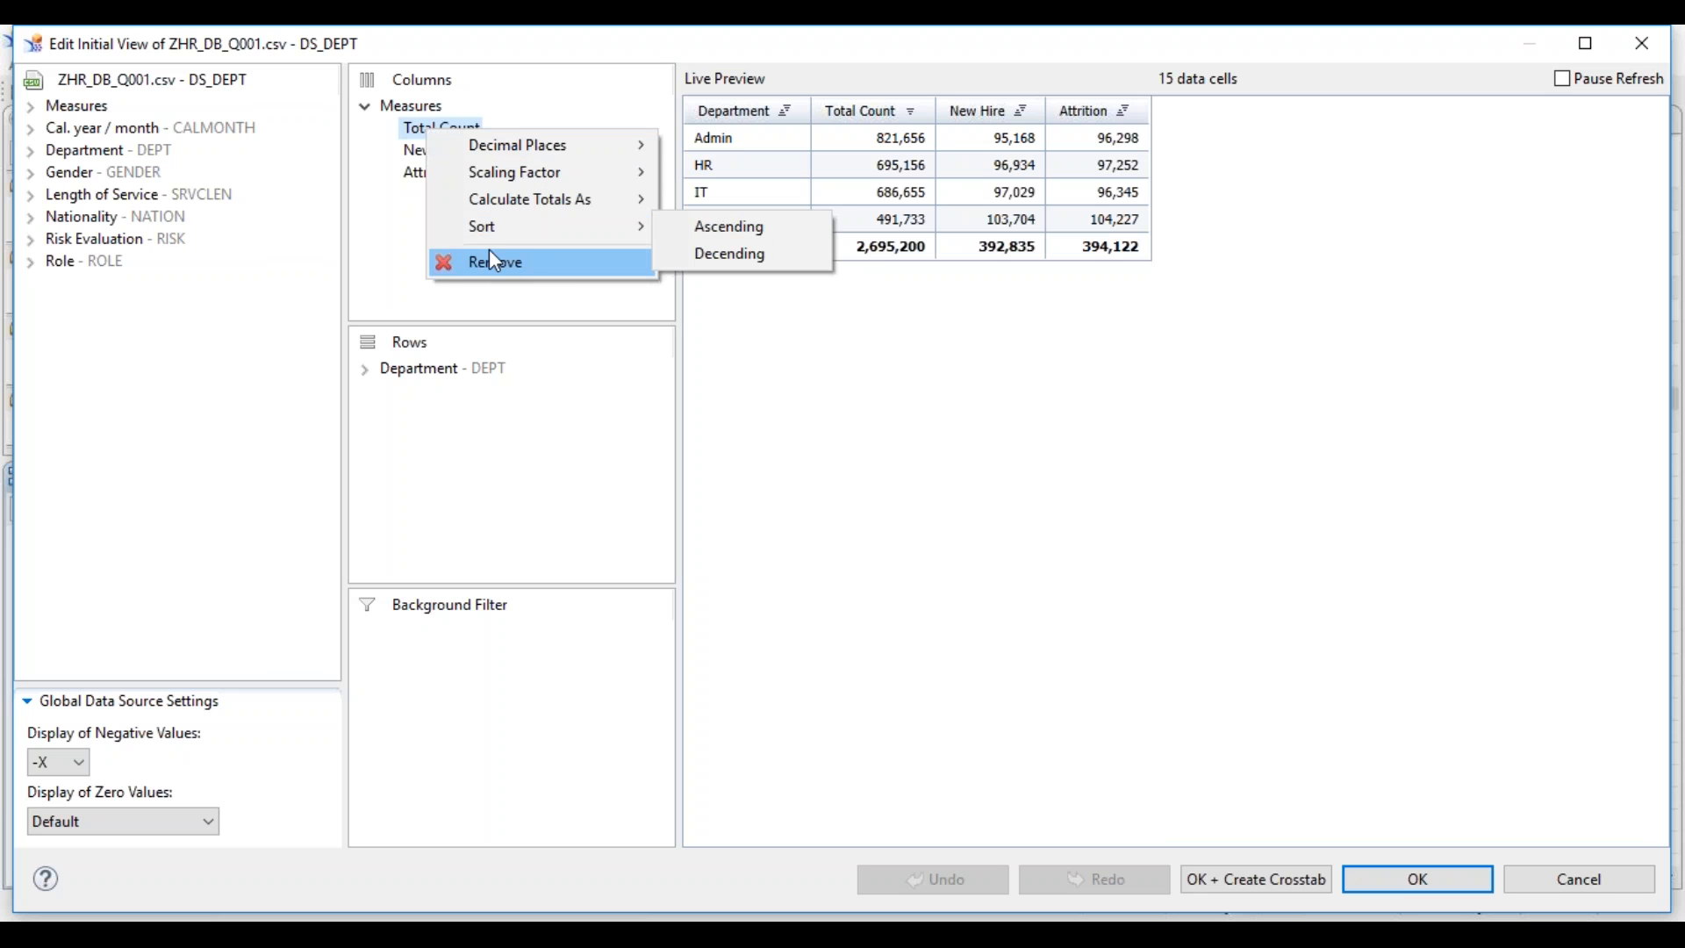
left_click(423, 251)
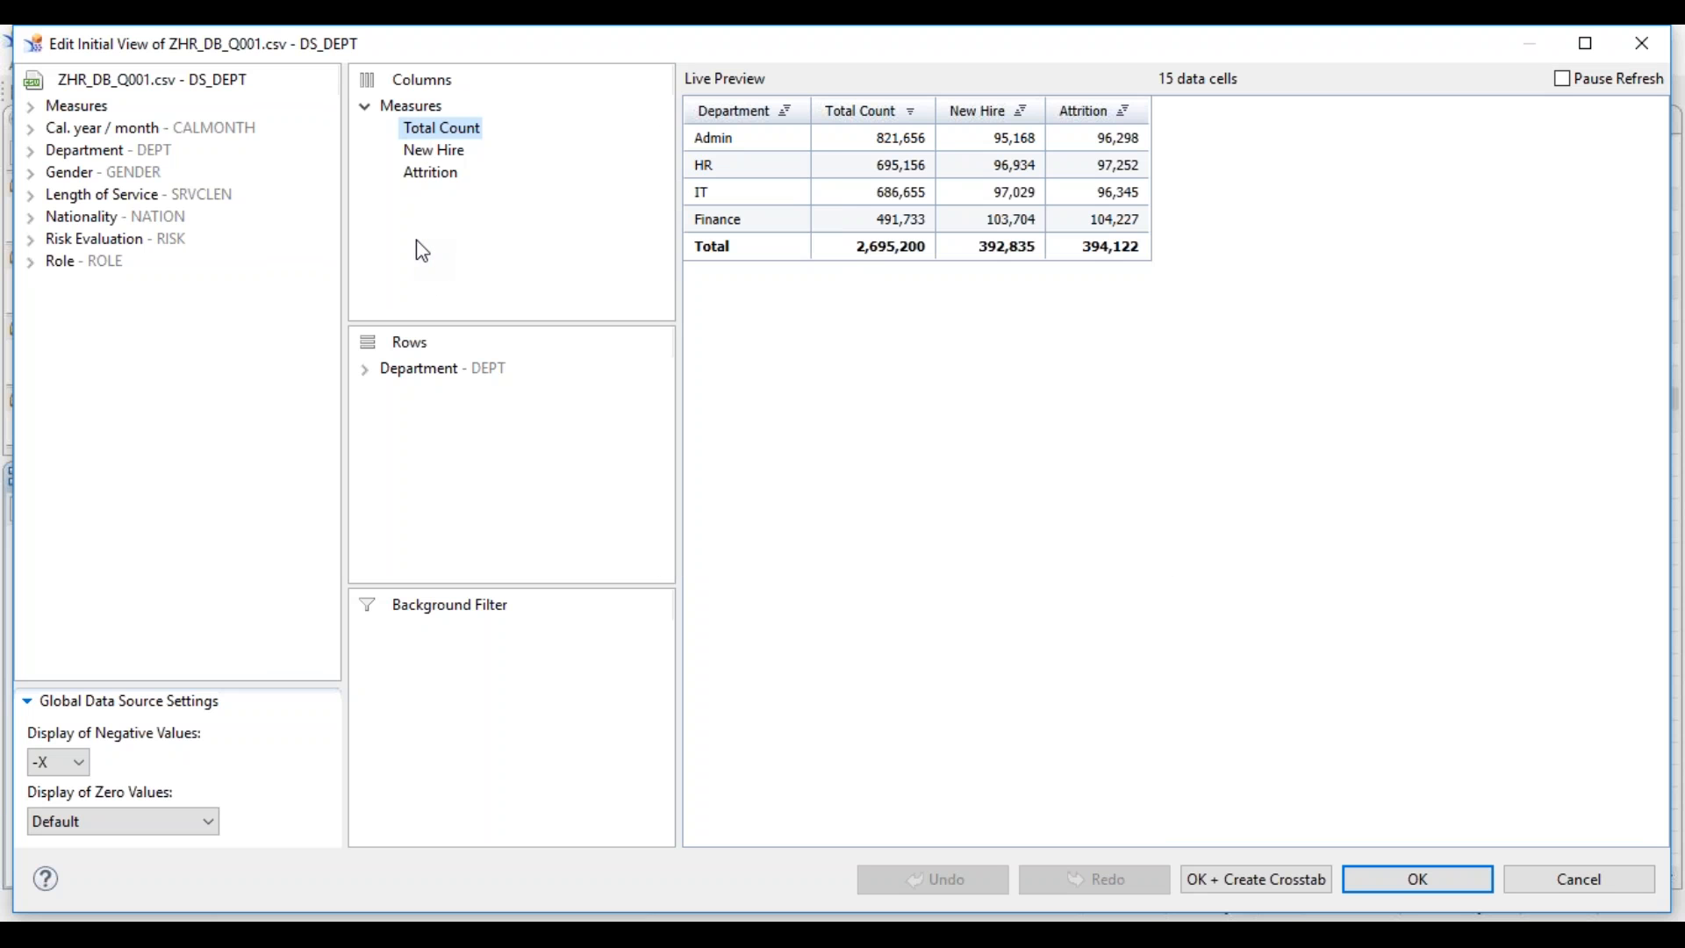
right_click(427, 182)
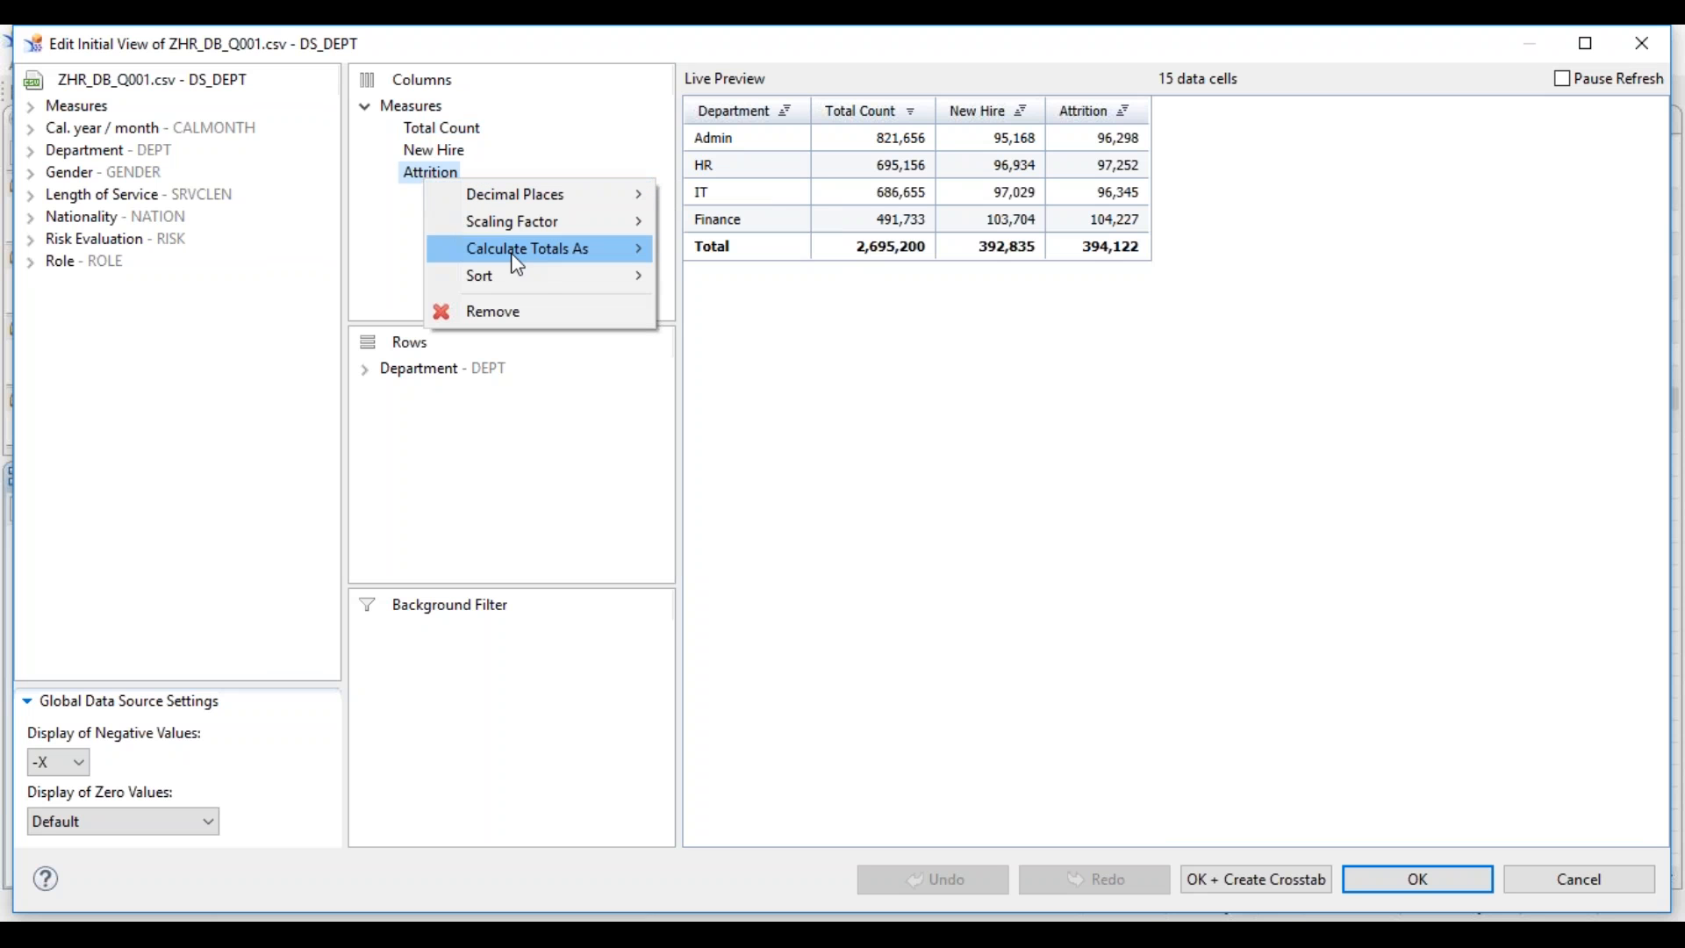
mouse_move(567, 284)
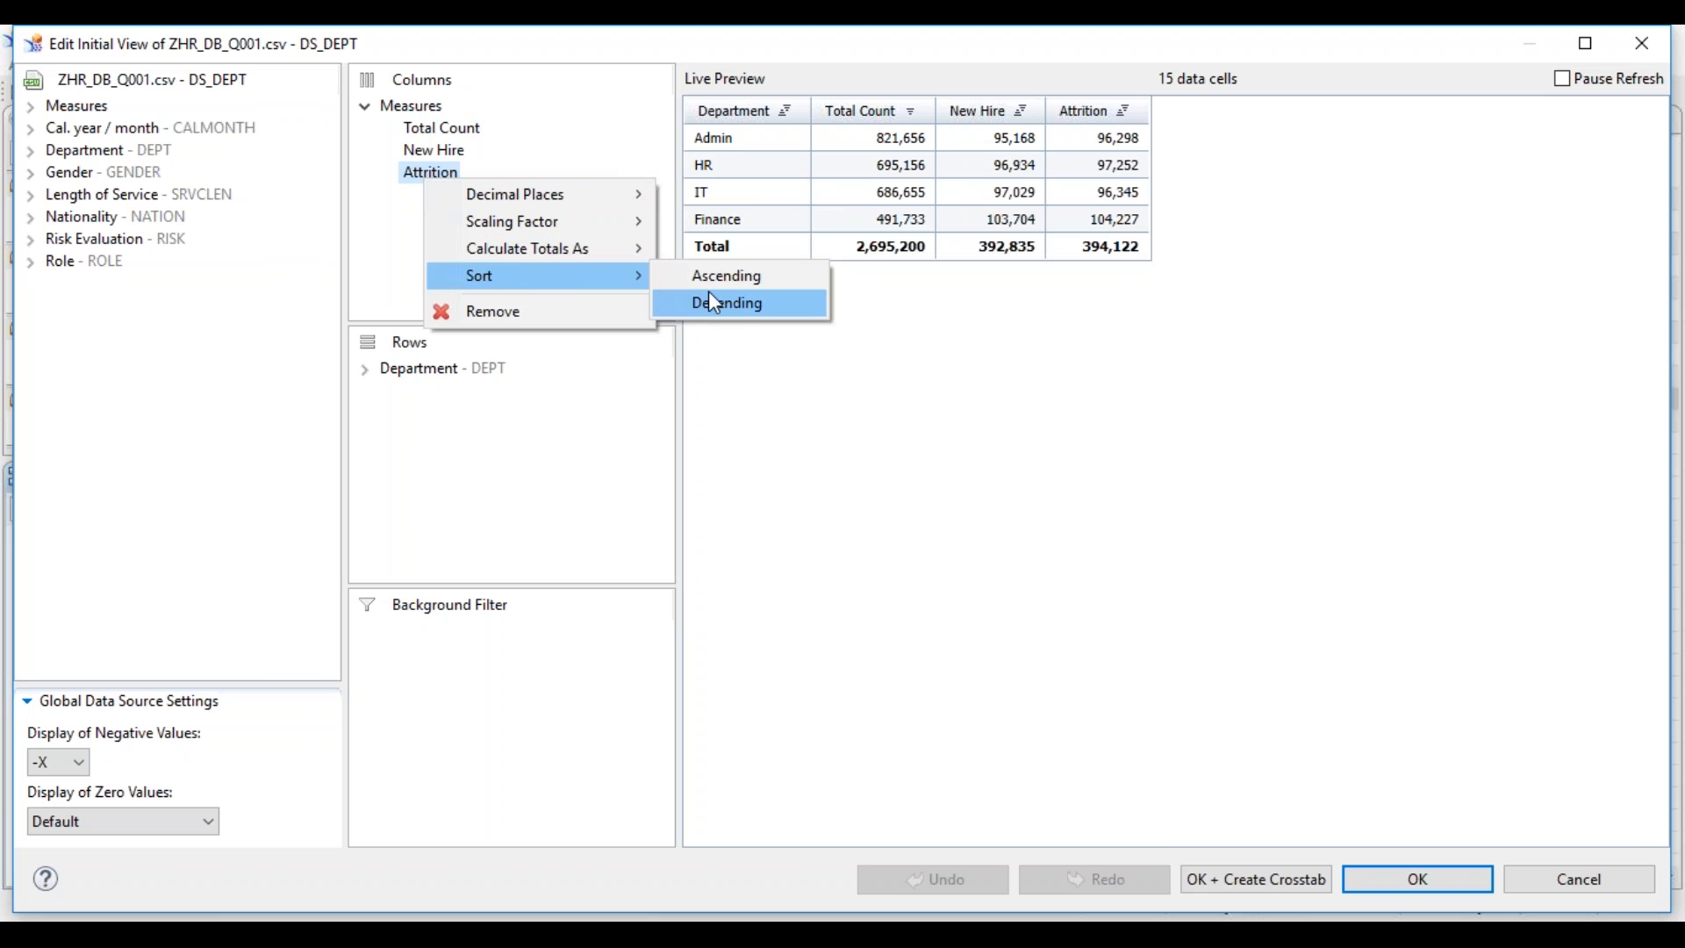
left_click(736, 305)
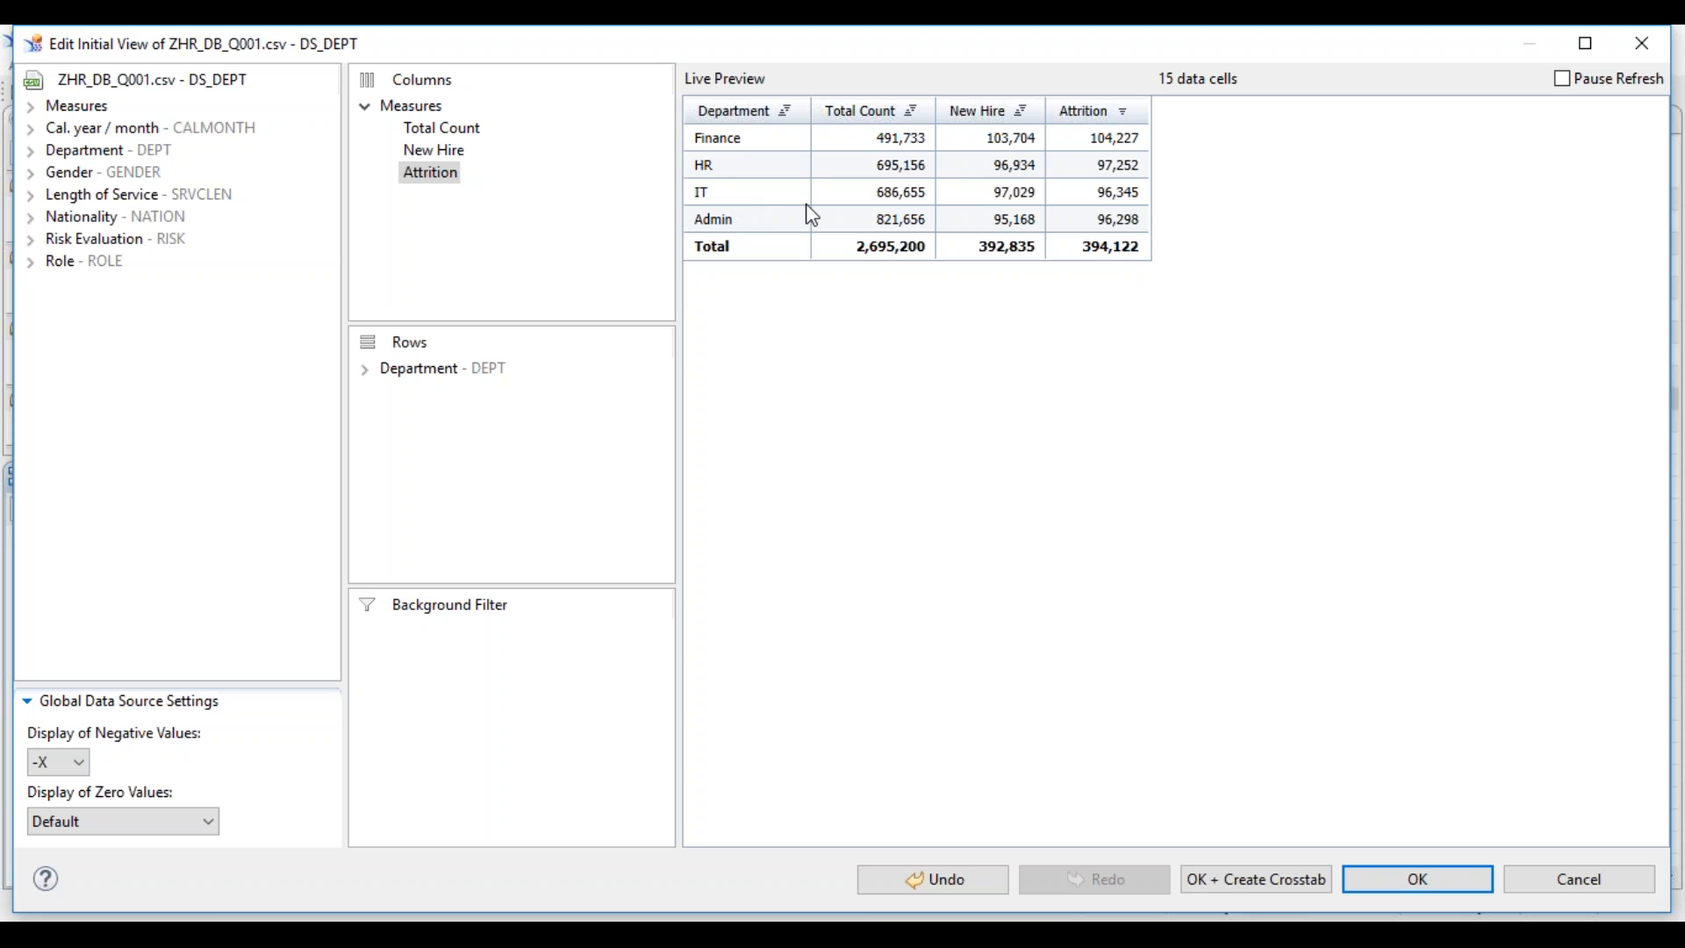
left_click(1404, 882)
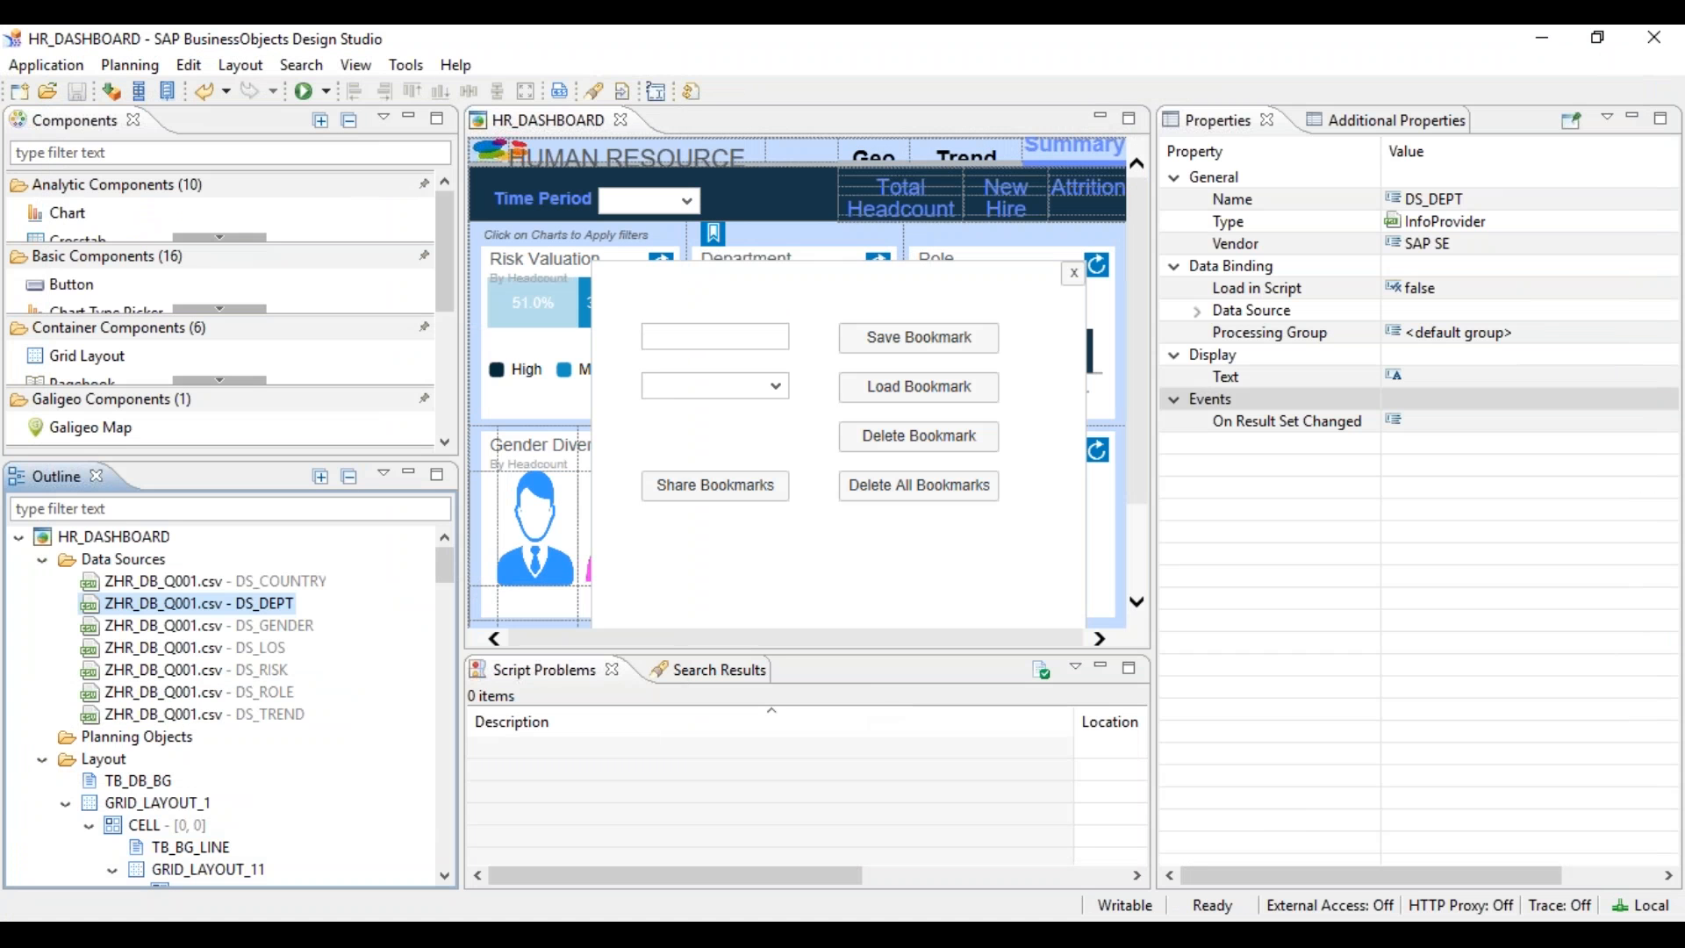
- Reopen the On Startup script and review the bookmark loop and DEPT02–DEPT04 filter bounds
left_click(88, 540)
scroll(1661, 798, "down", 3)
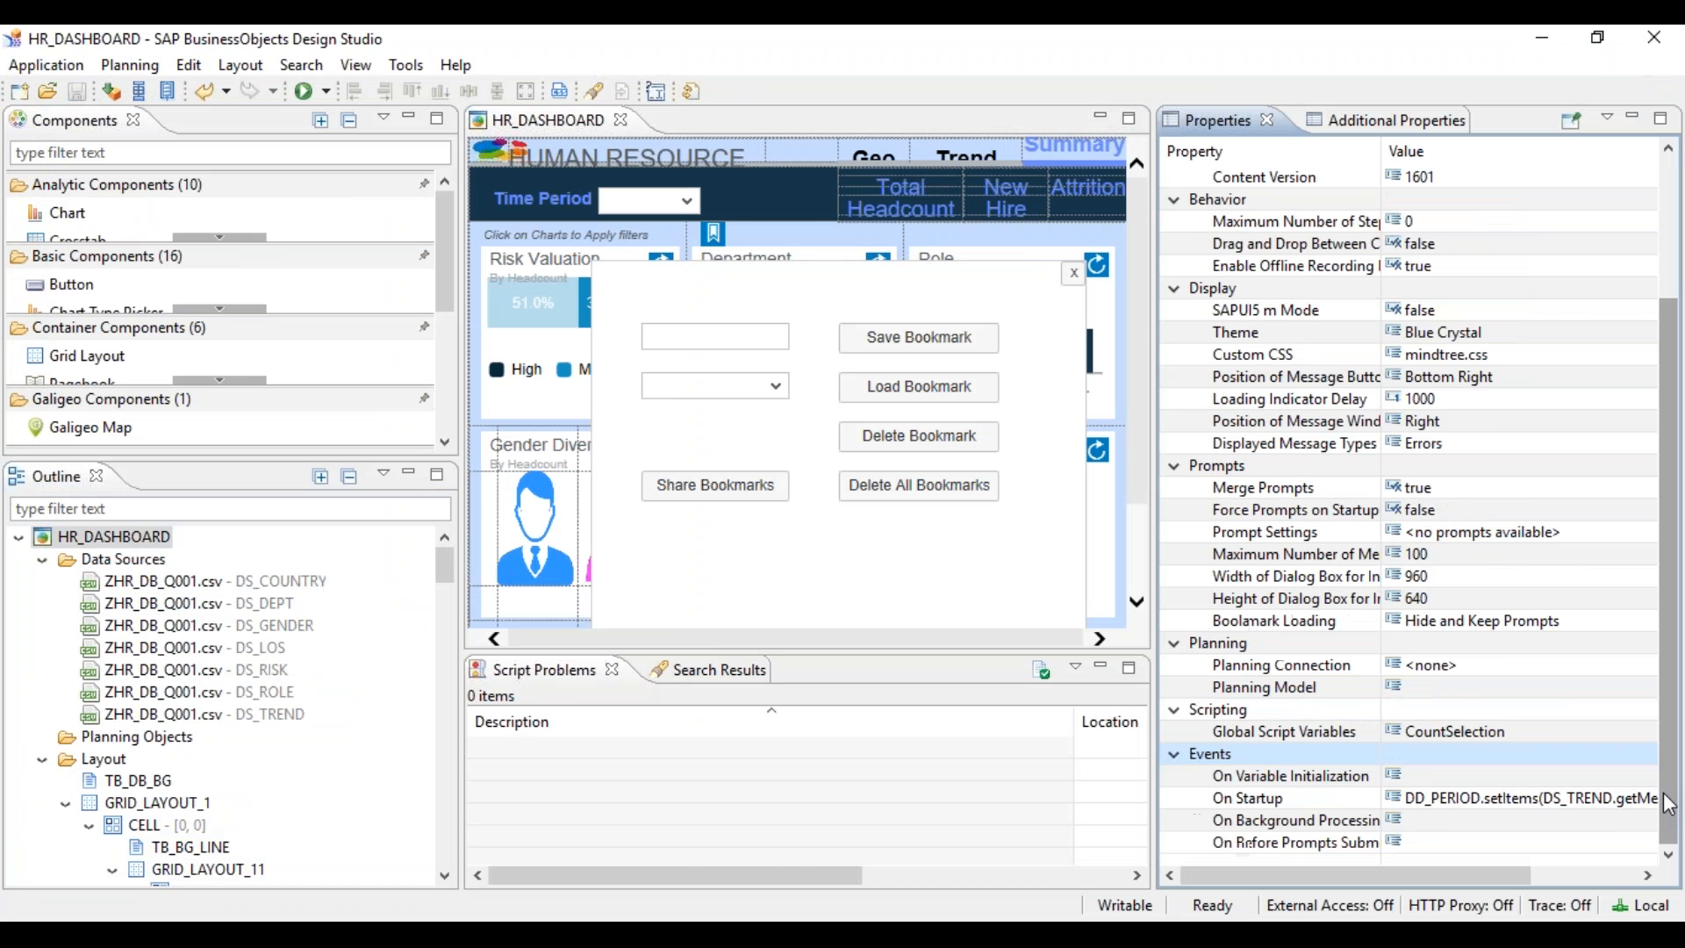
left_click(1641, 799)
left_click(1643, 798)
left_click(703, 685)
key("Down")
key("Down")
key("Down")
key("Down")
key("Down")
key("Down")
key("Down")
key("Down")
key("Down")
key("Down")
key("Down")
key("Down")
key("Down")
key("Down")
type("DS_DEPT.setFilter(\"DEPT\", {\"low\":\"DEPT02\",\"high\":\"DEPT04\"});")
key("Up")
key("Up")
key("Up")
key("Up")
key("Up")
key("Up")
key("Up")
key("Up")
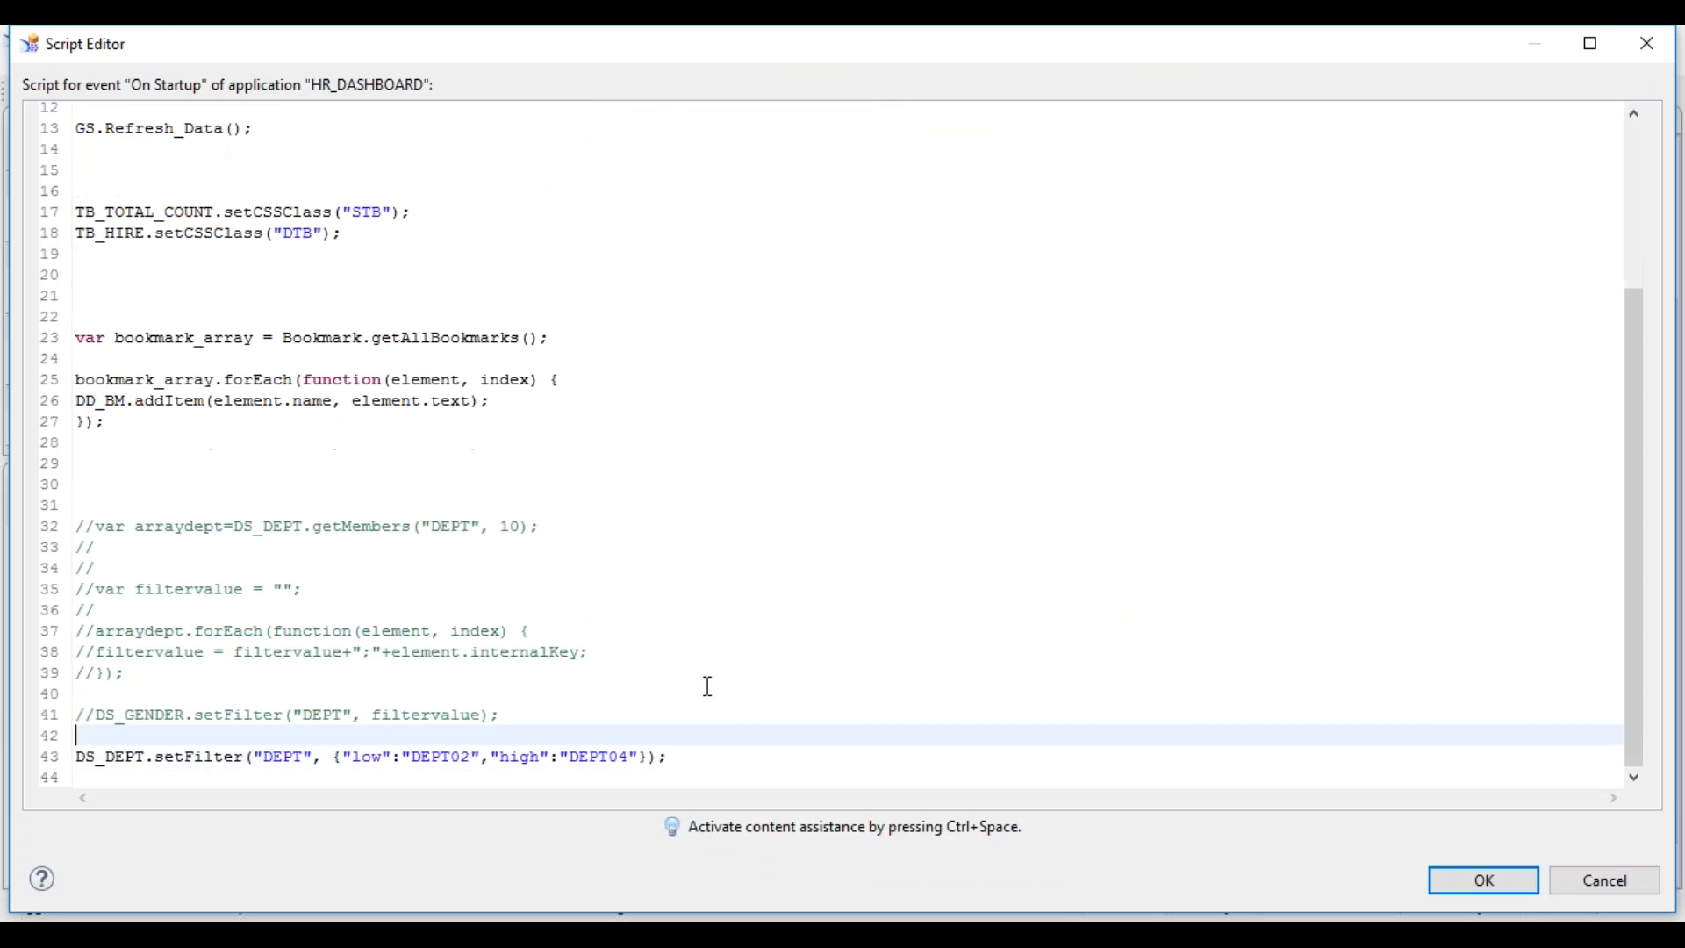
key("Down")
key("Down")
key("Down")
key("Down")
key("Down")
key("Down")
key("Up")
key("Up")
key("Up")
key("Up")
key("Up")
key("Up")
key("Up")
key("Up")
key("Up")
key("Up")
key("Up")
key("Up")
key("Up")
key("Up")
key("Up")
key("Up")
key("Up")
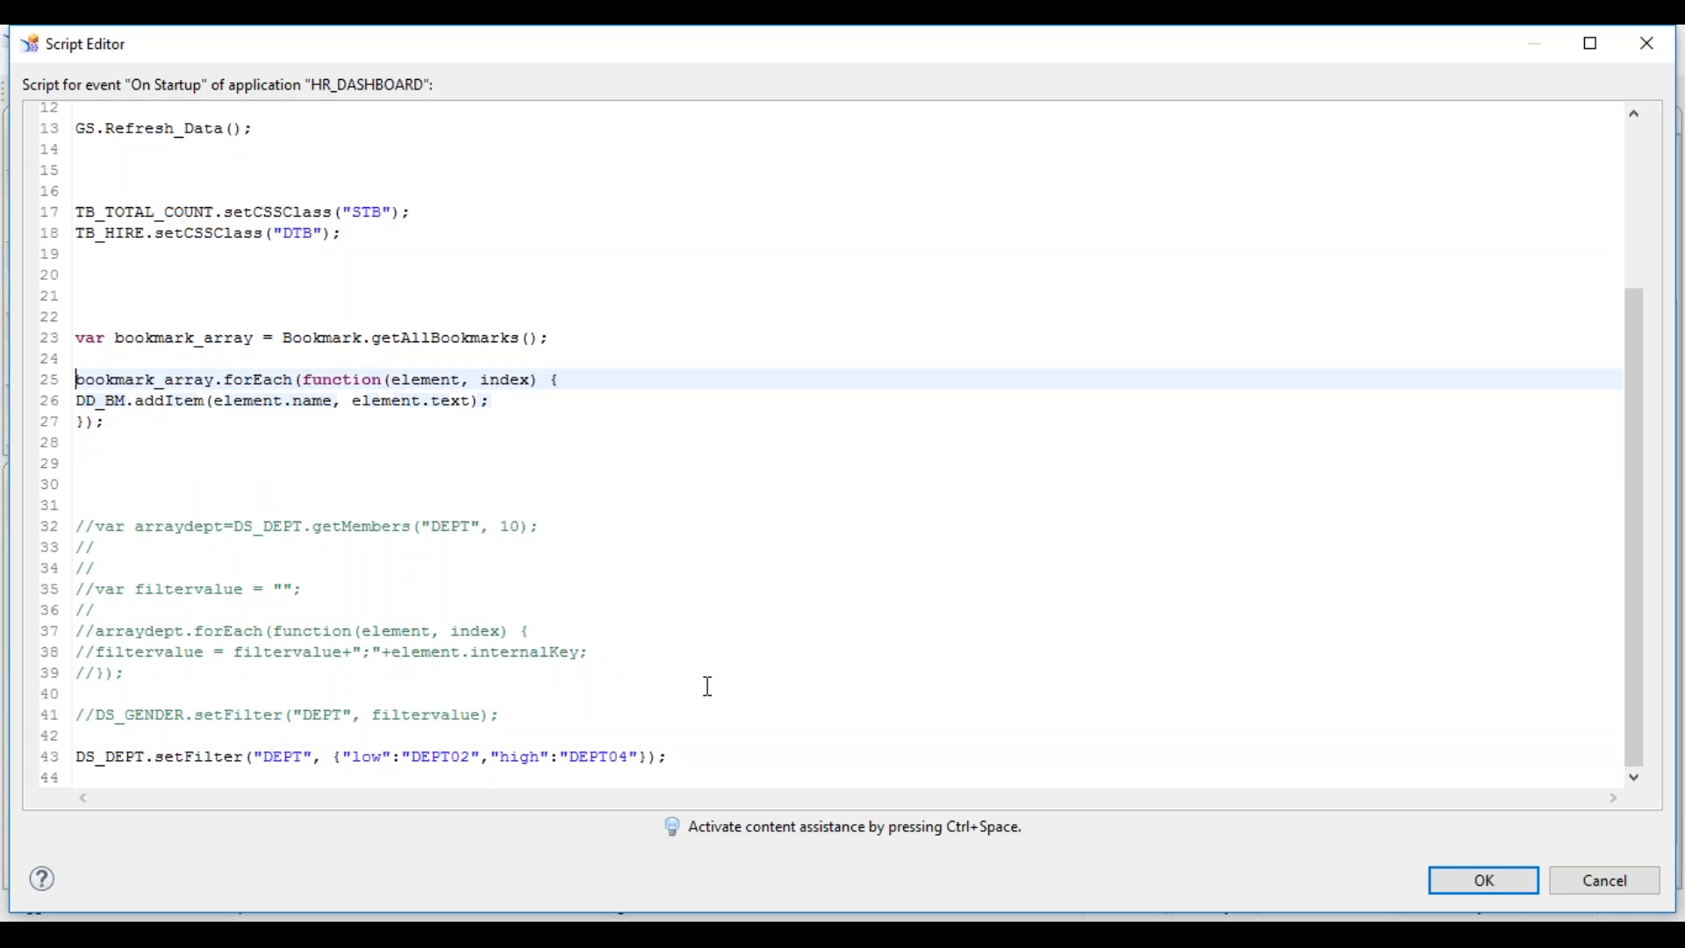
key("Down")
key("shift+Down")
key("Up")
key("Up")
key("Up")
key("Up")
key("Up")
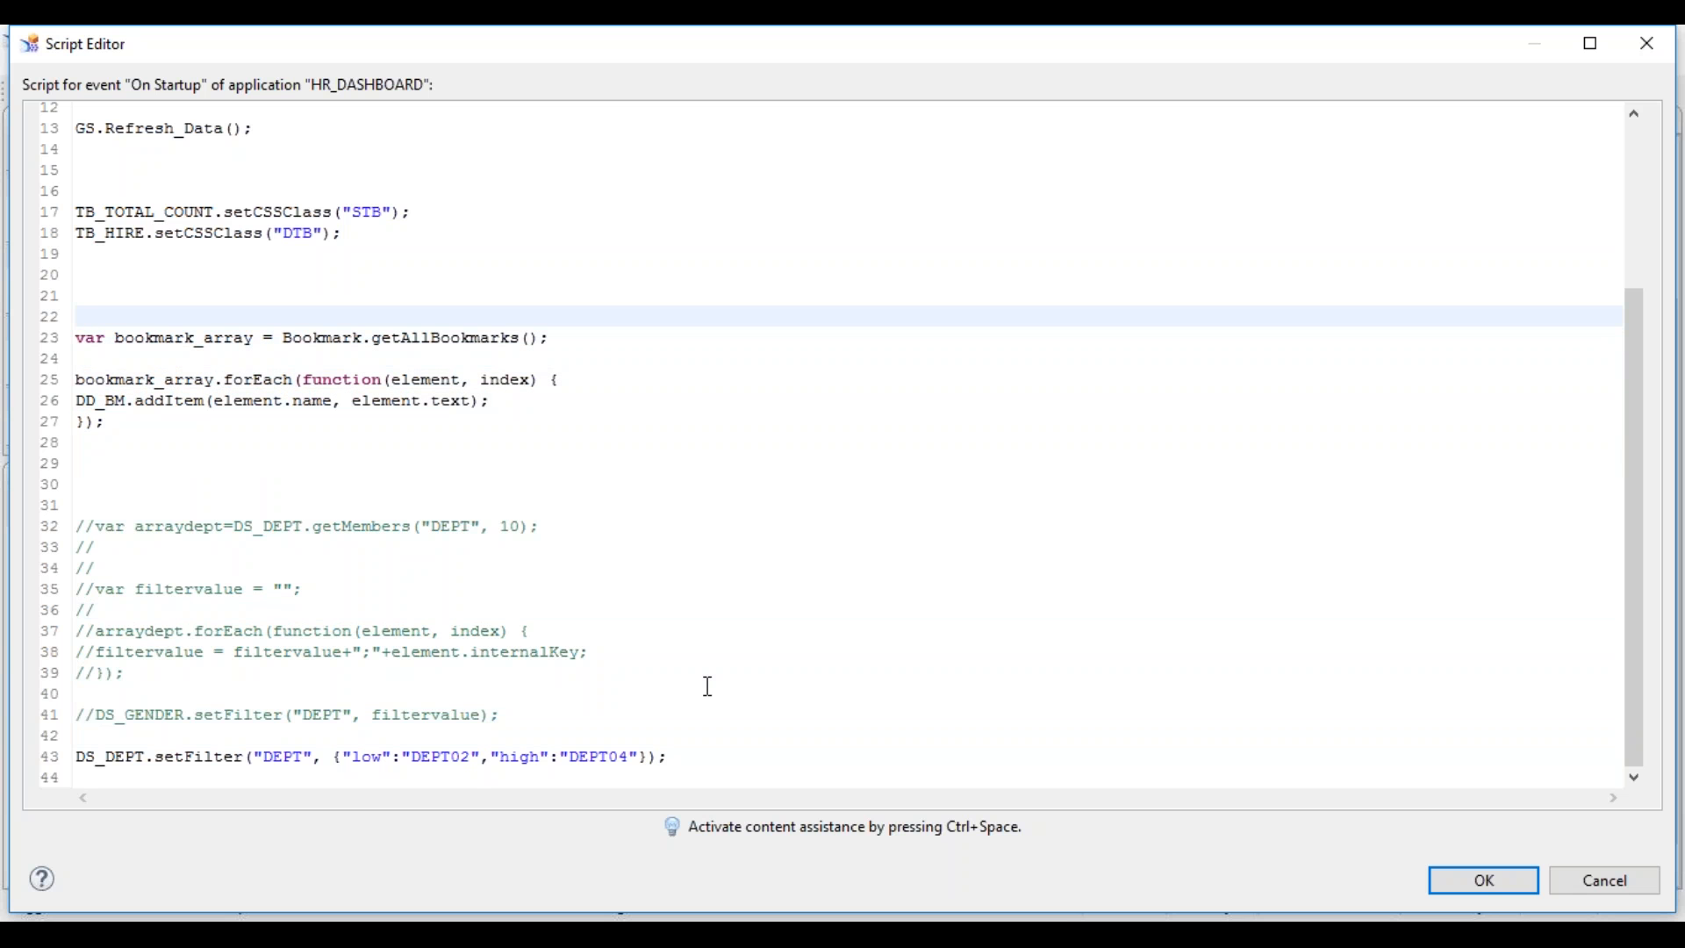
double_click(428, 753)
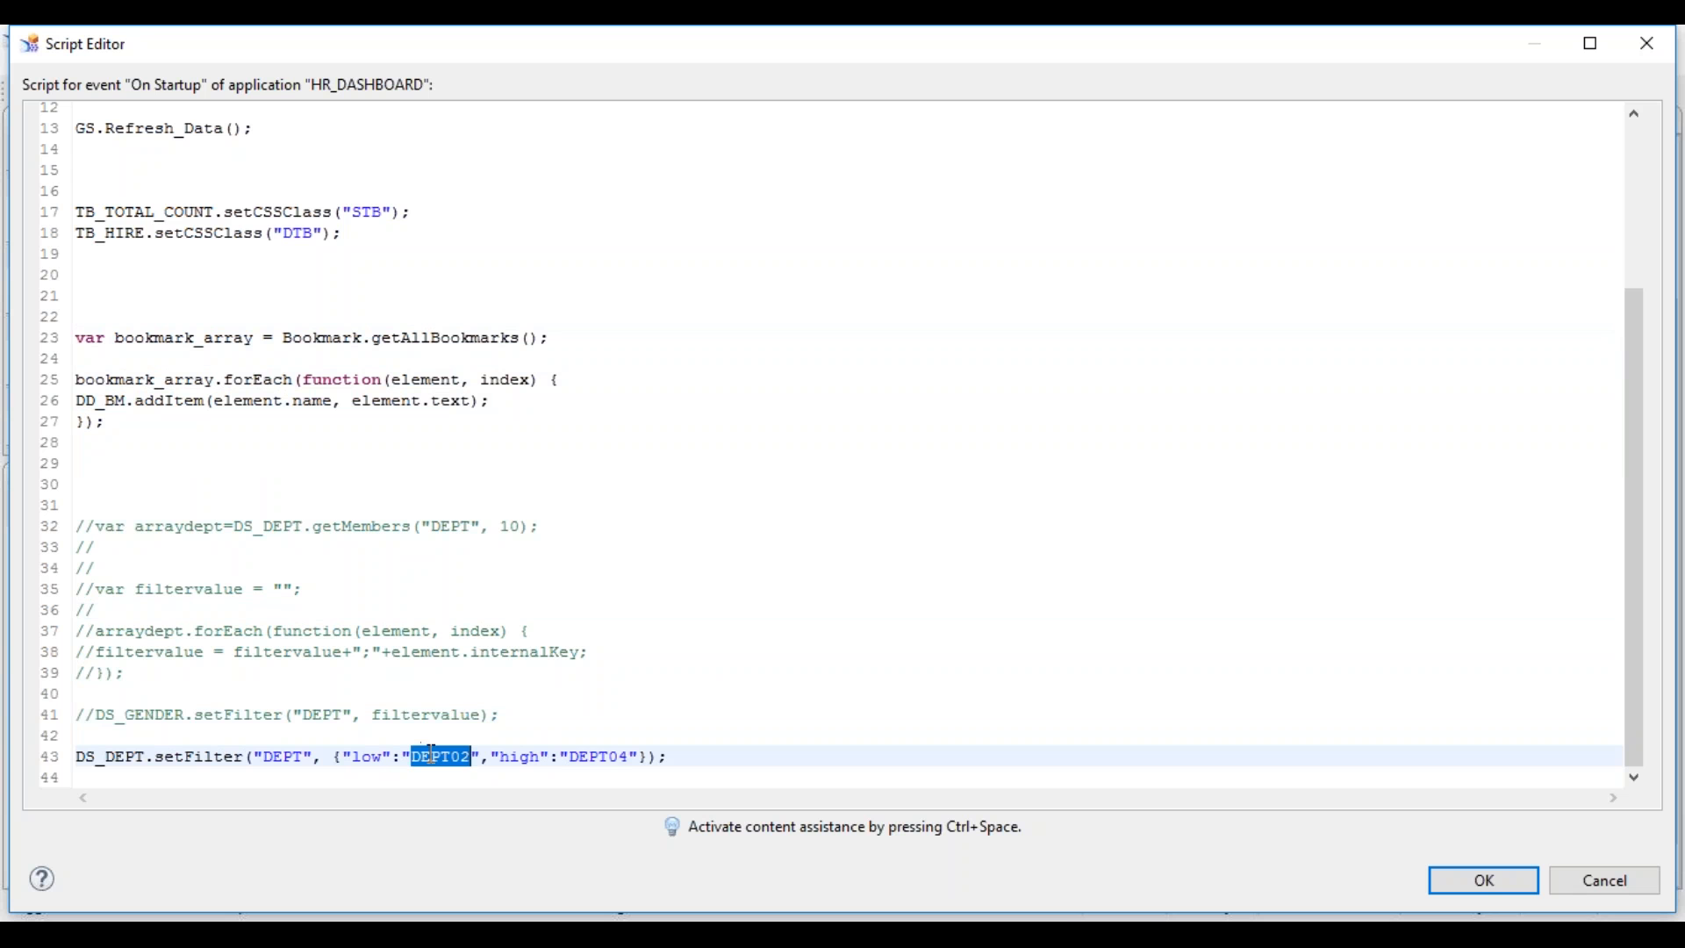
double_click(622, 754)
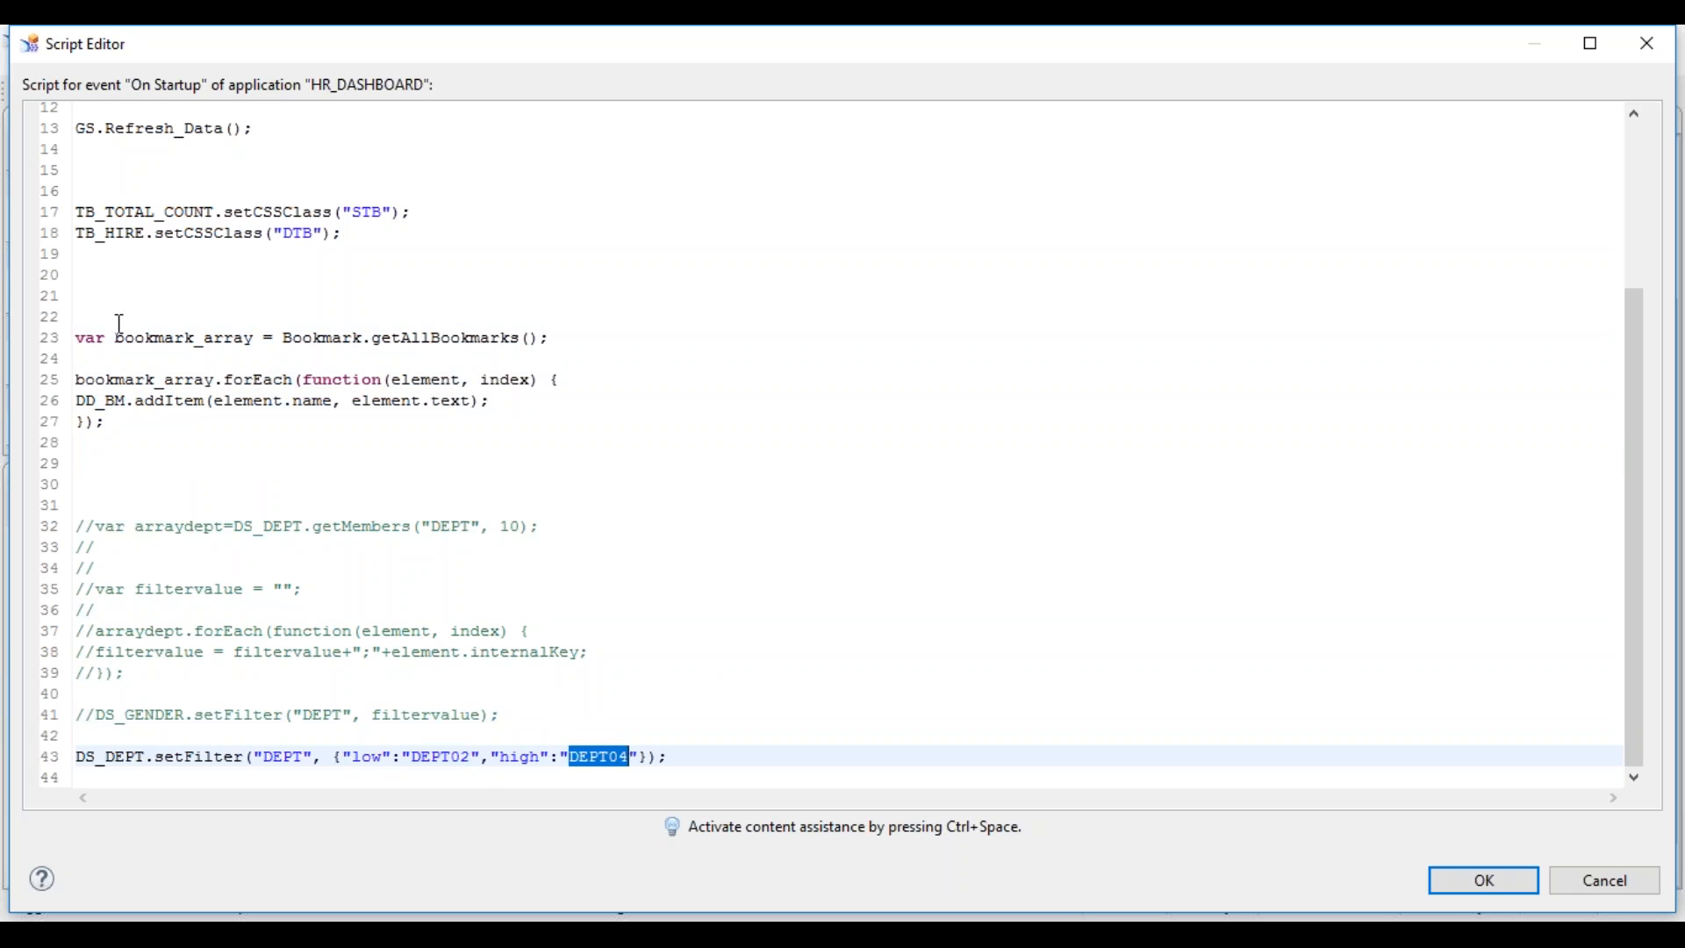
- Declare var lowvalue =""; and var higvalue = "" above the bookmark loop
left_click(125, 357)
key("Return")
key("Return")
type("var ")
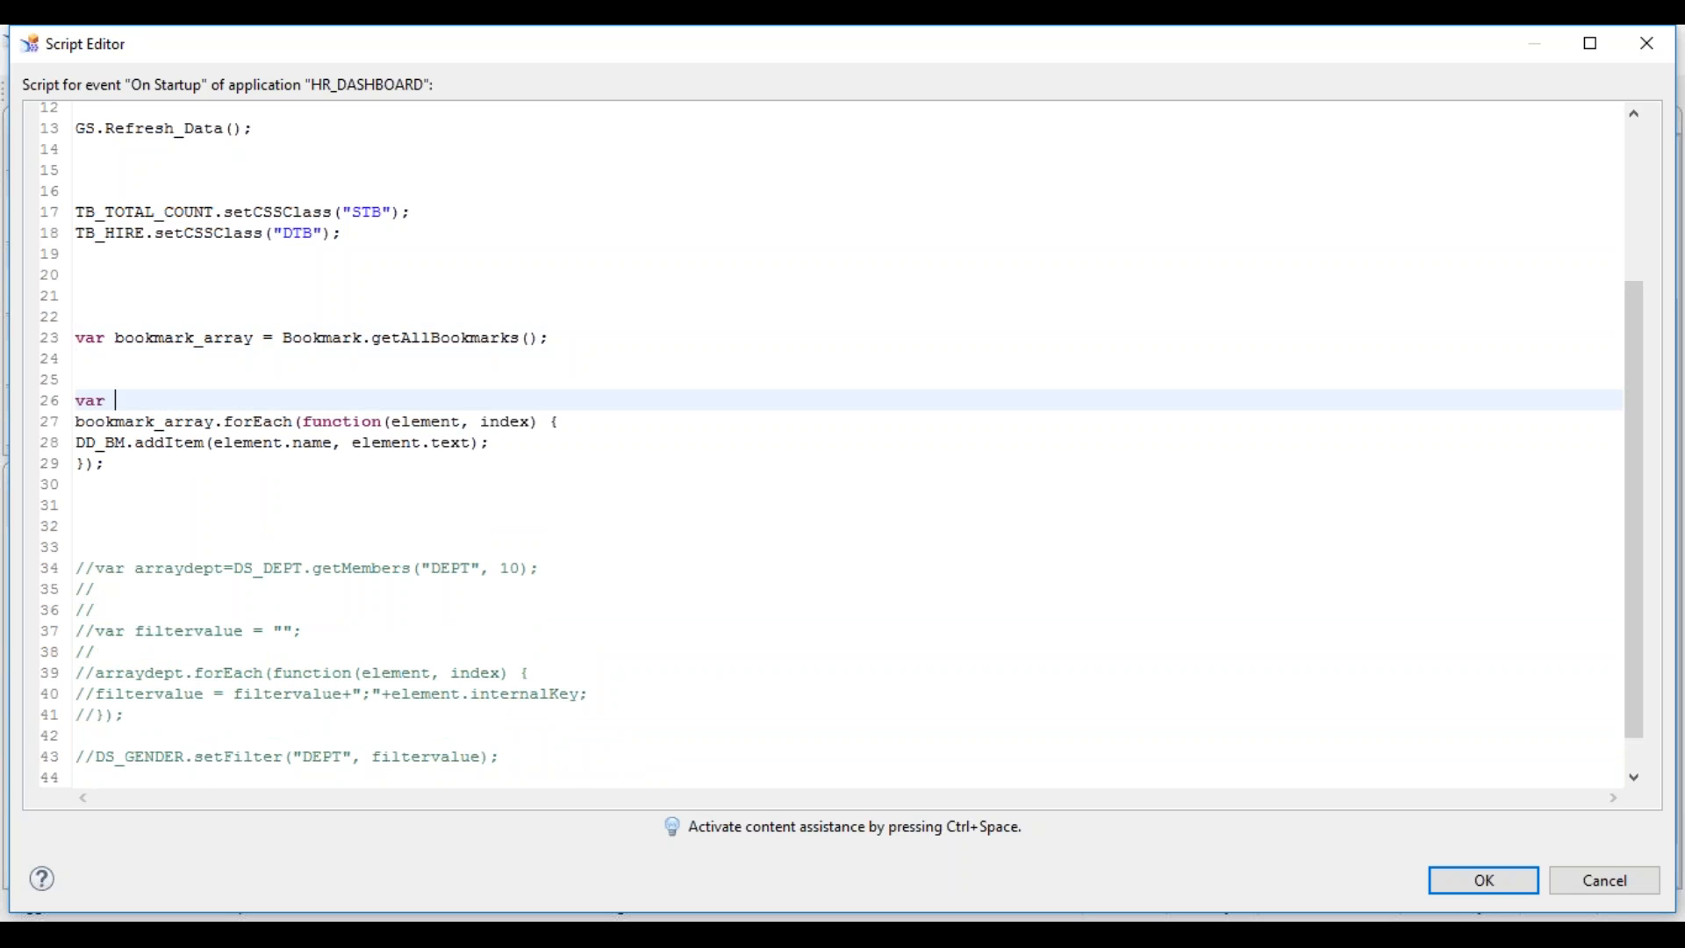
type("lowval")
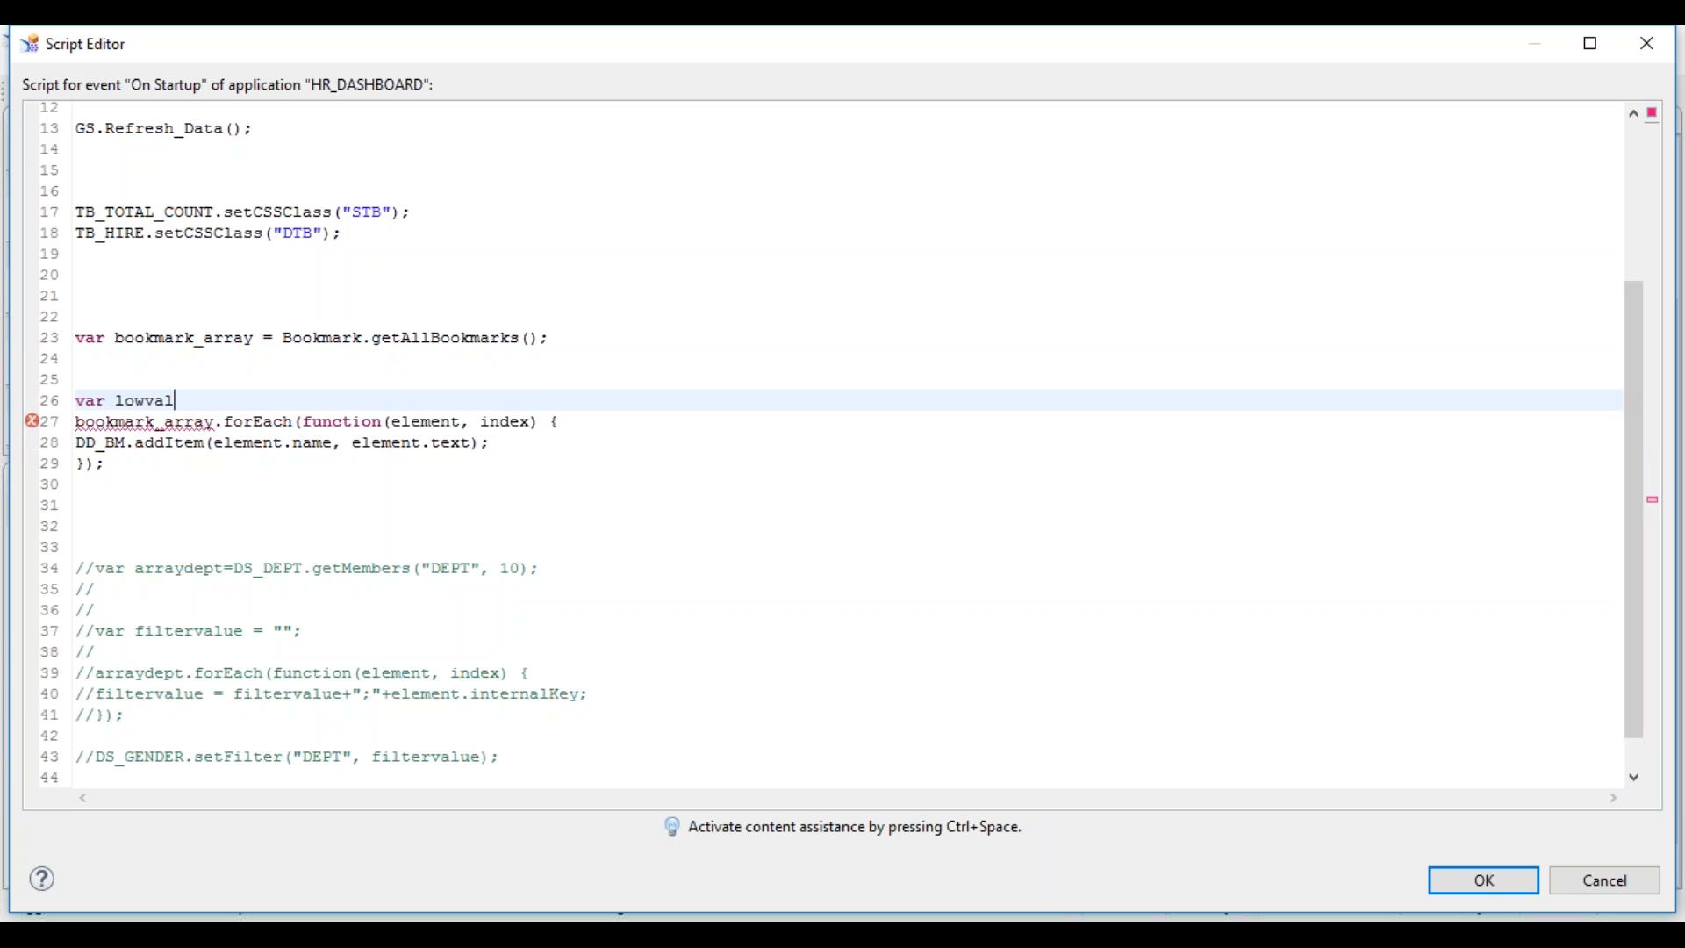
type("ue =\"\"")
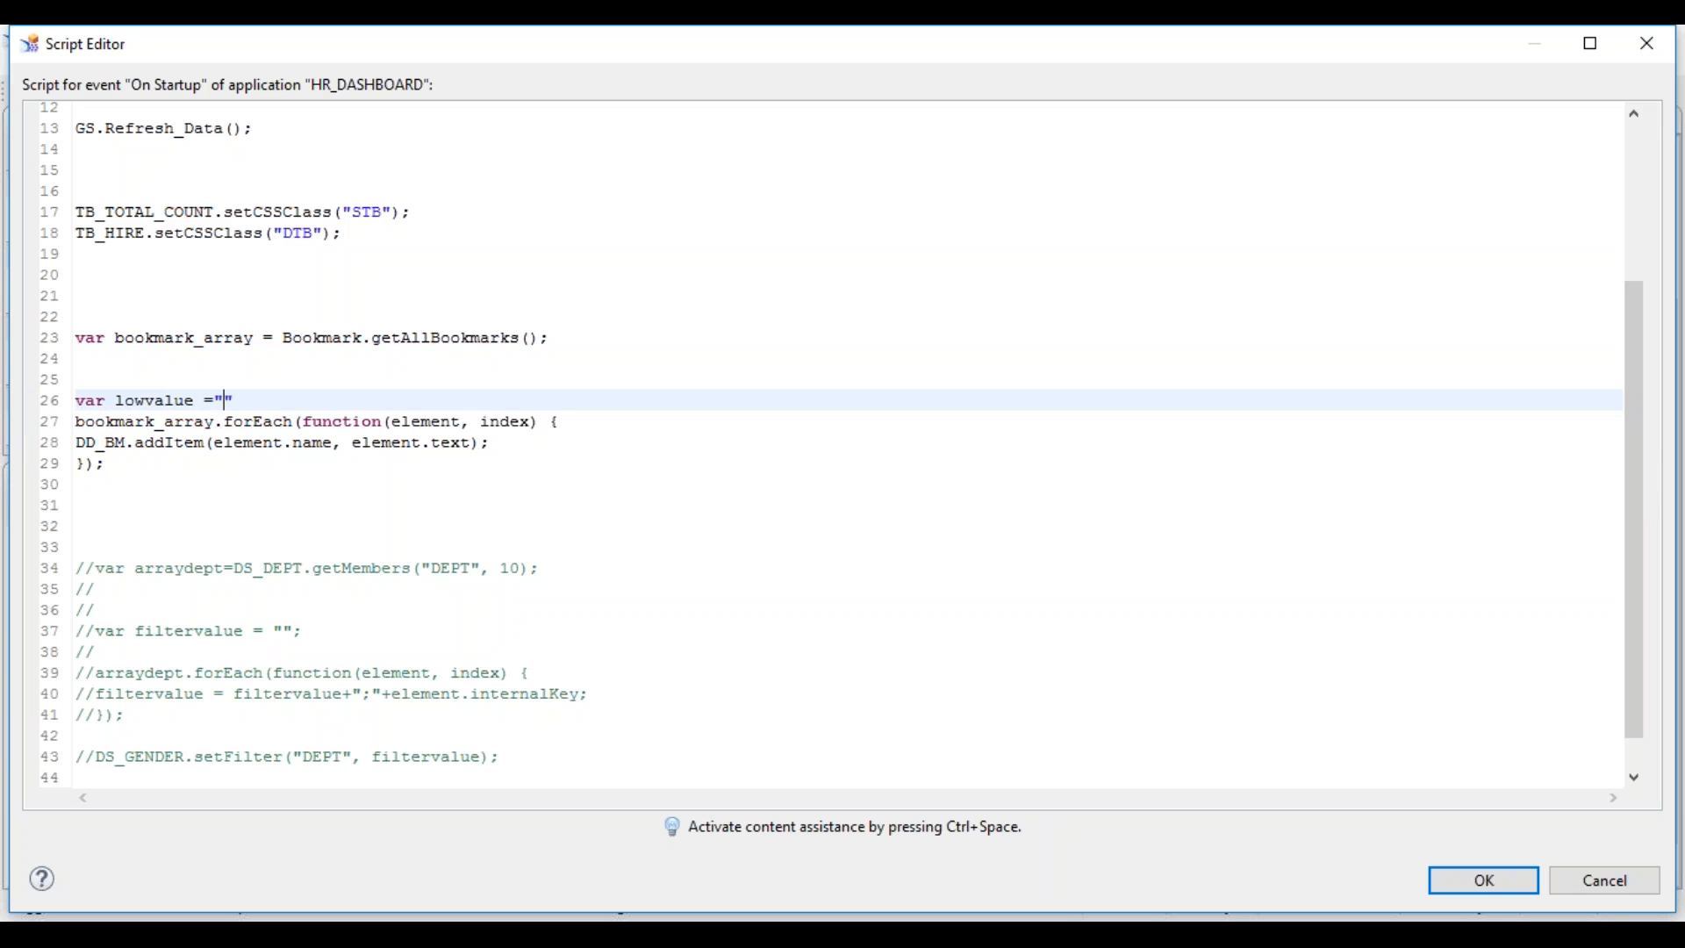
type(";")
key("Return")
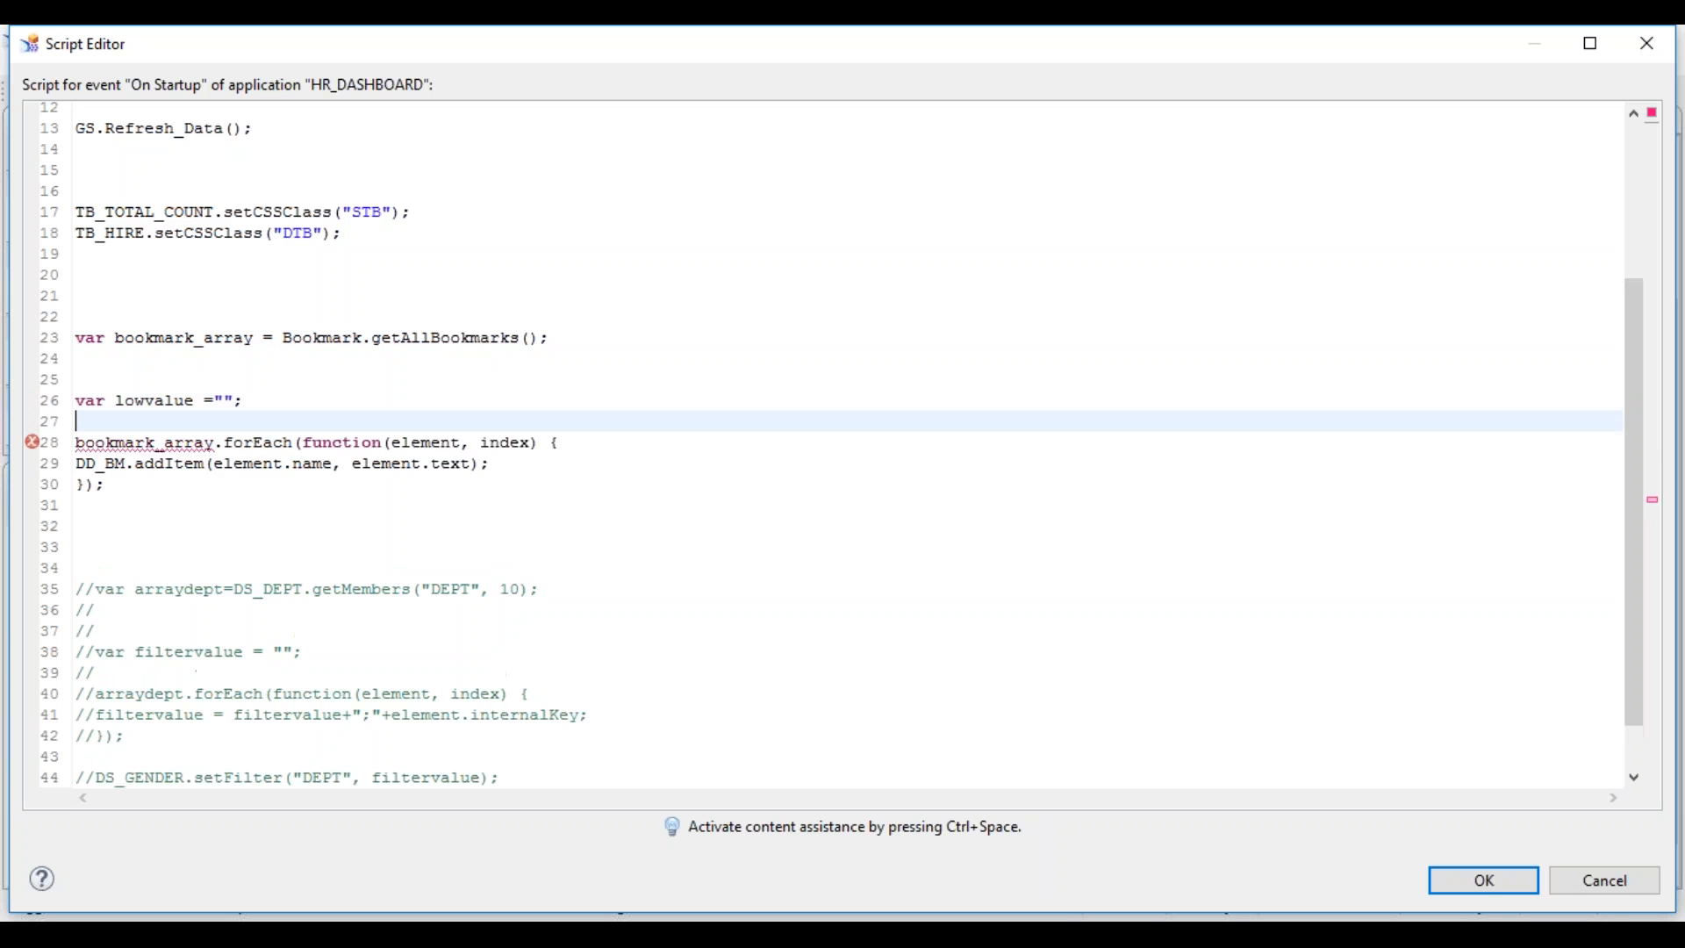
type("var hig")
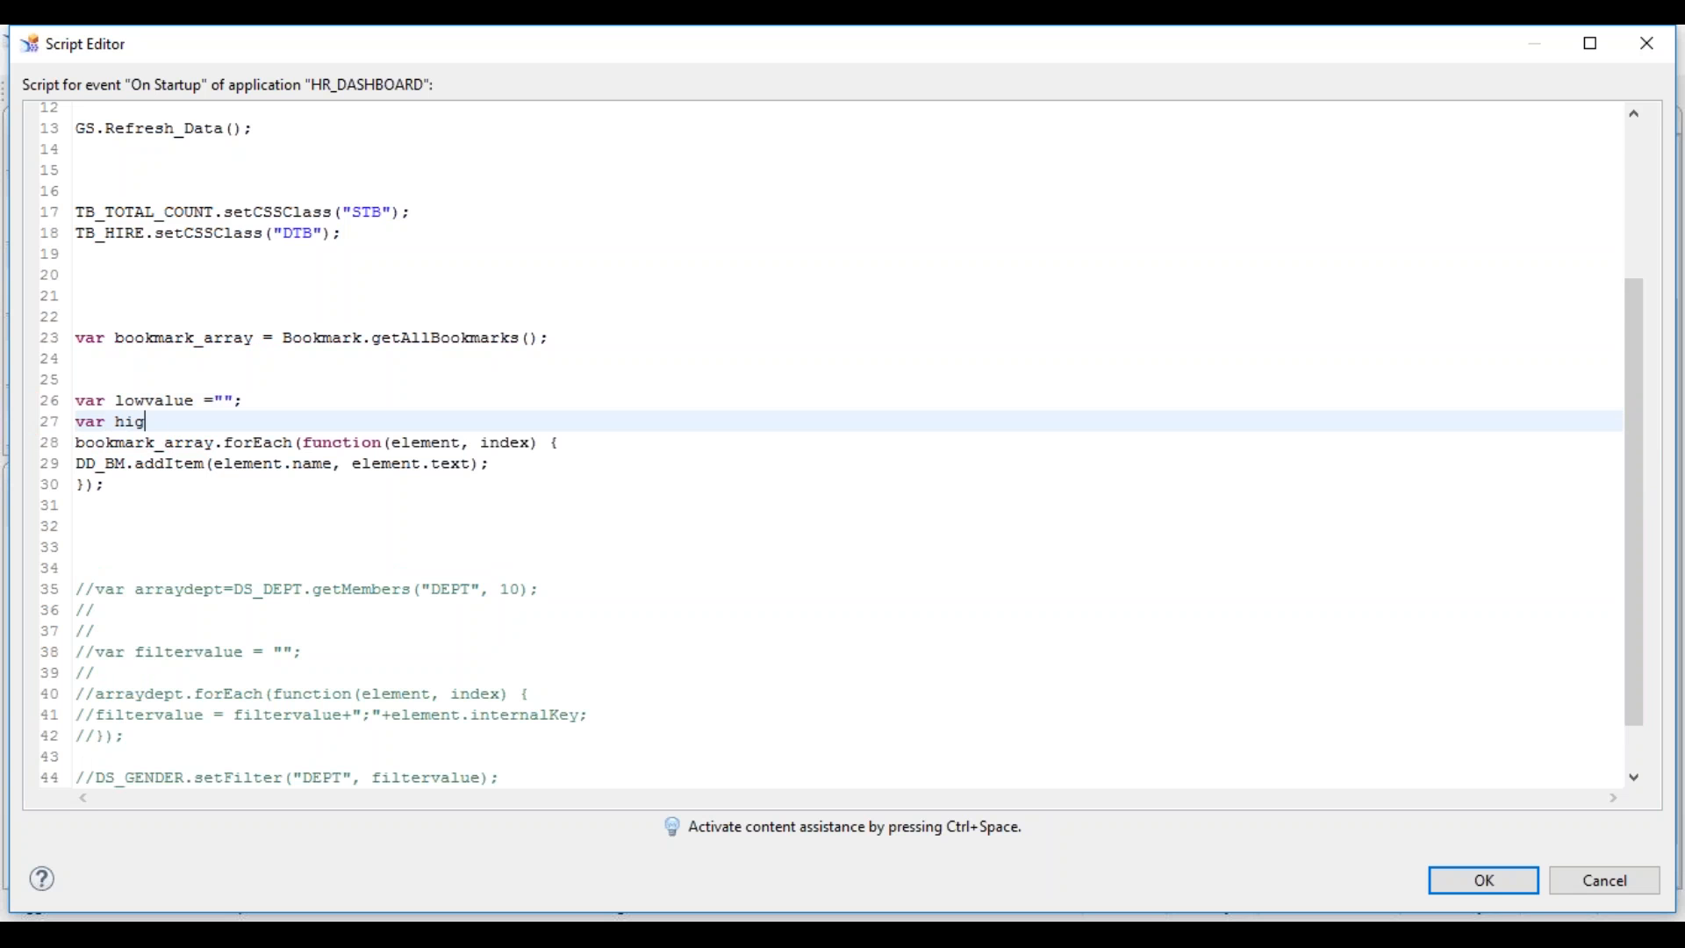
type("value = \"\";")
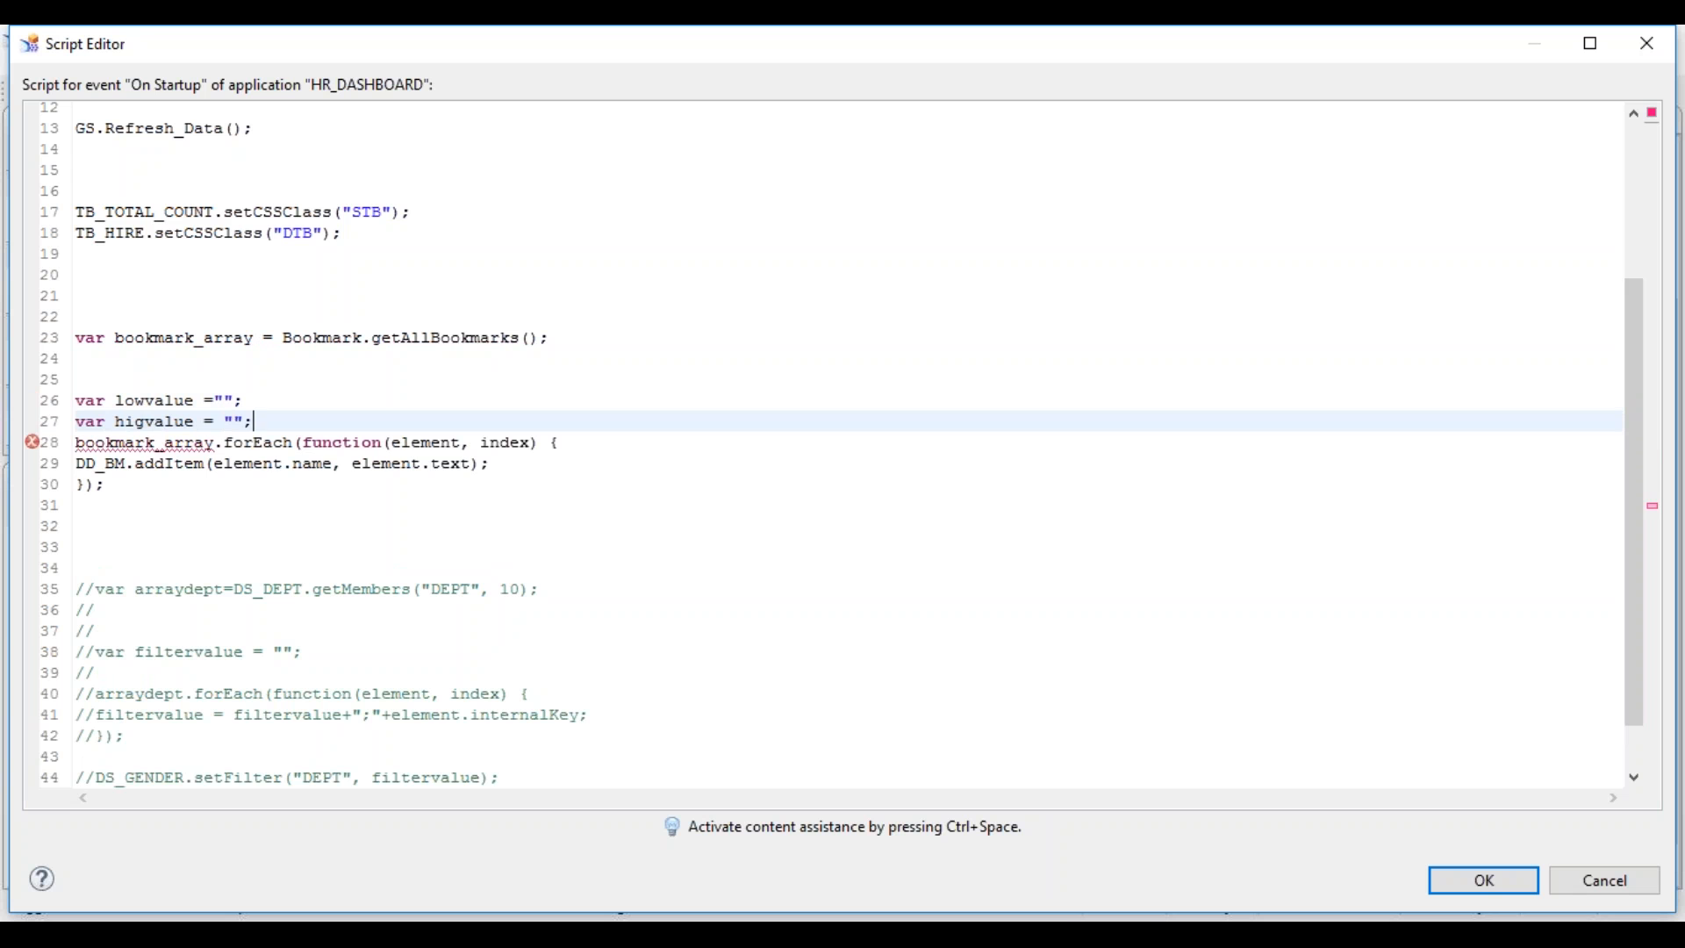
- Delete the DD_BM.addItem line from the loop and add counter=1 below the declarations
key("Down")
key("Down")
key("End")
key("shift+Home")
key("BackSpace")
key("Up")
key("Up")
key("End")
key("Return")
type("counter=")
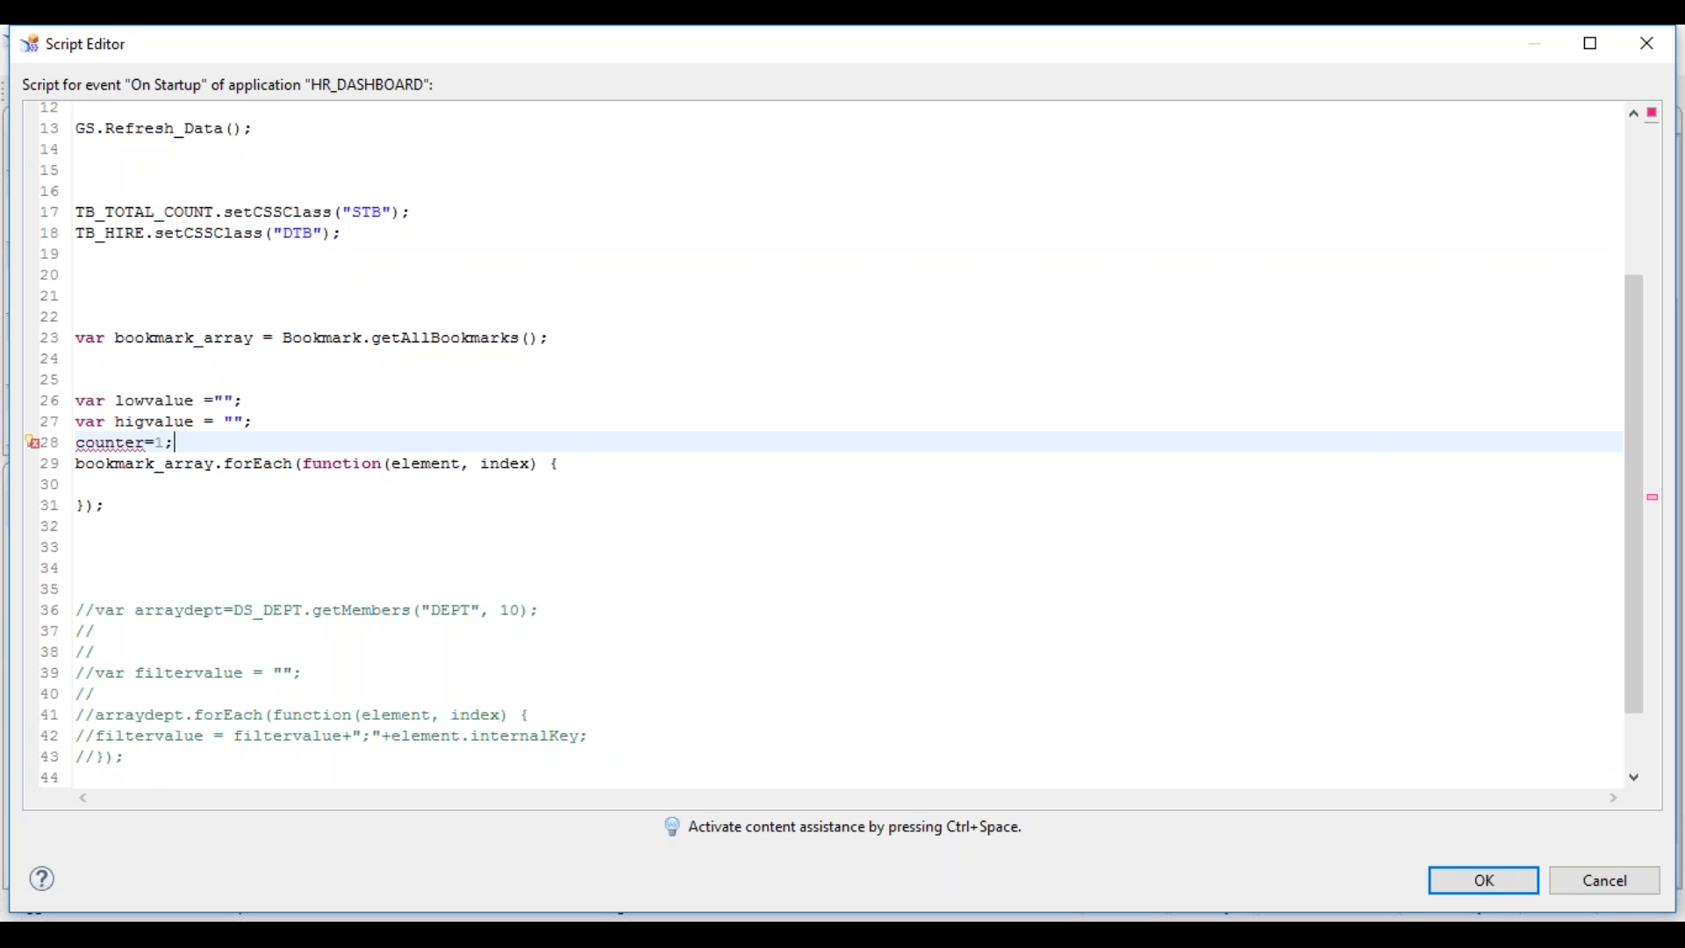
- Change the counter's initial value from 1 to 0
double_click(160, 443)
type("0")
type("var")
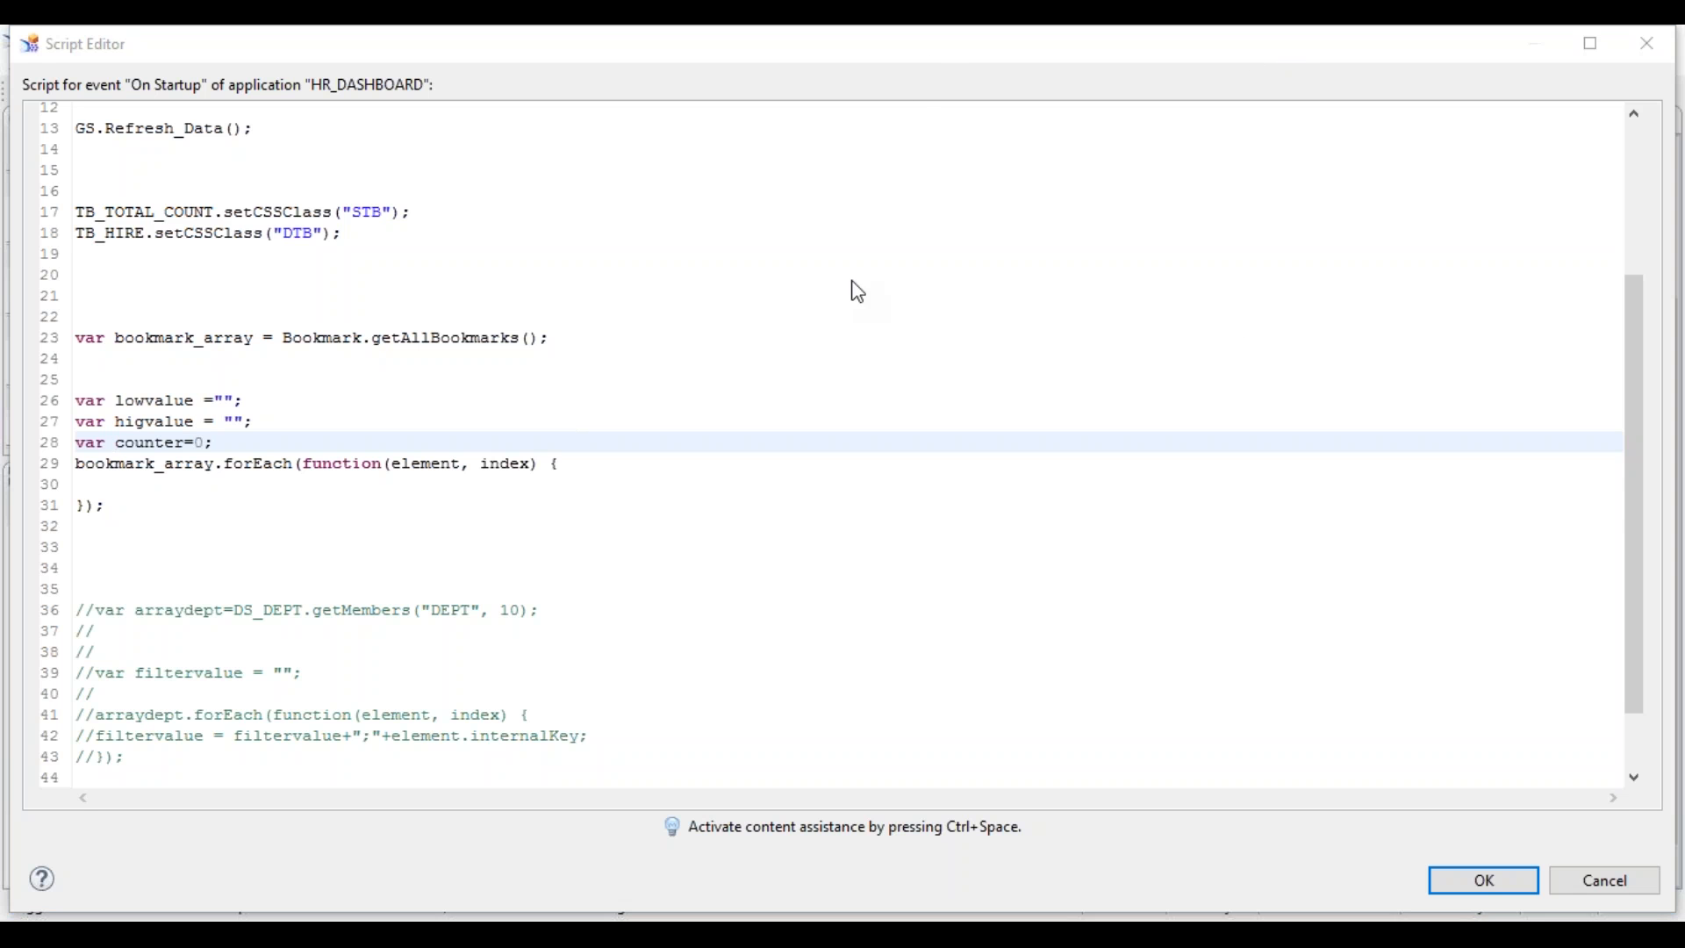
left_click(260, 440)
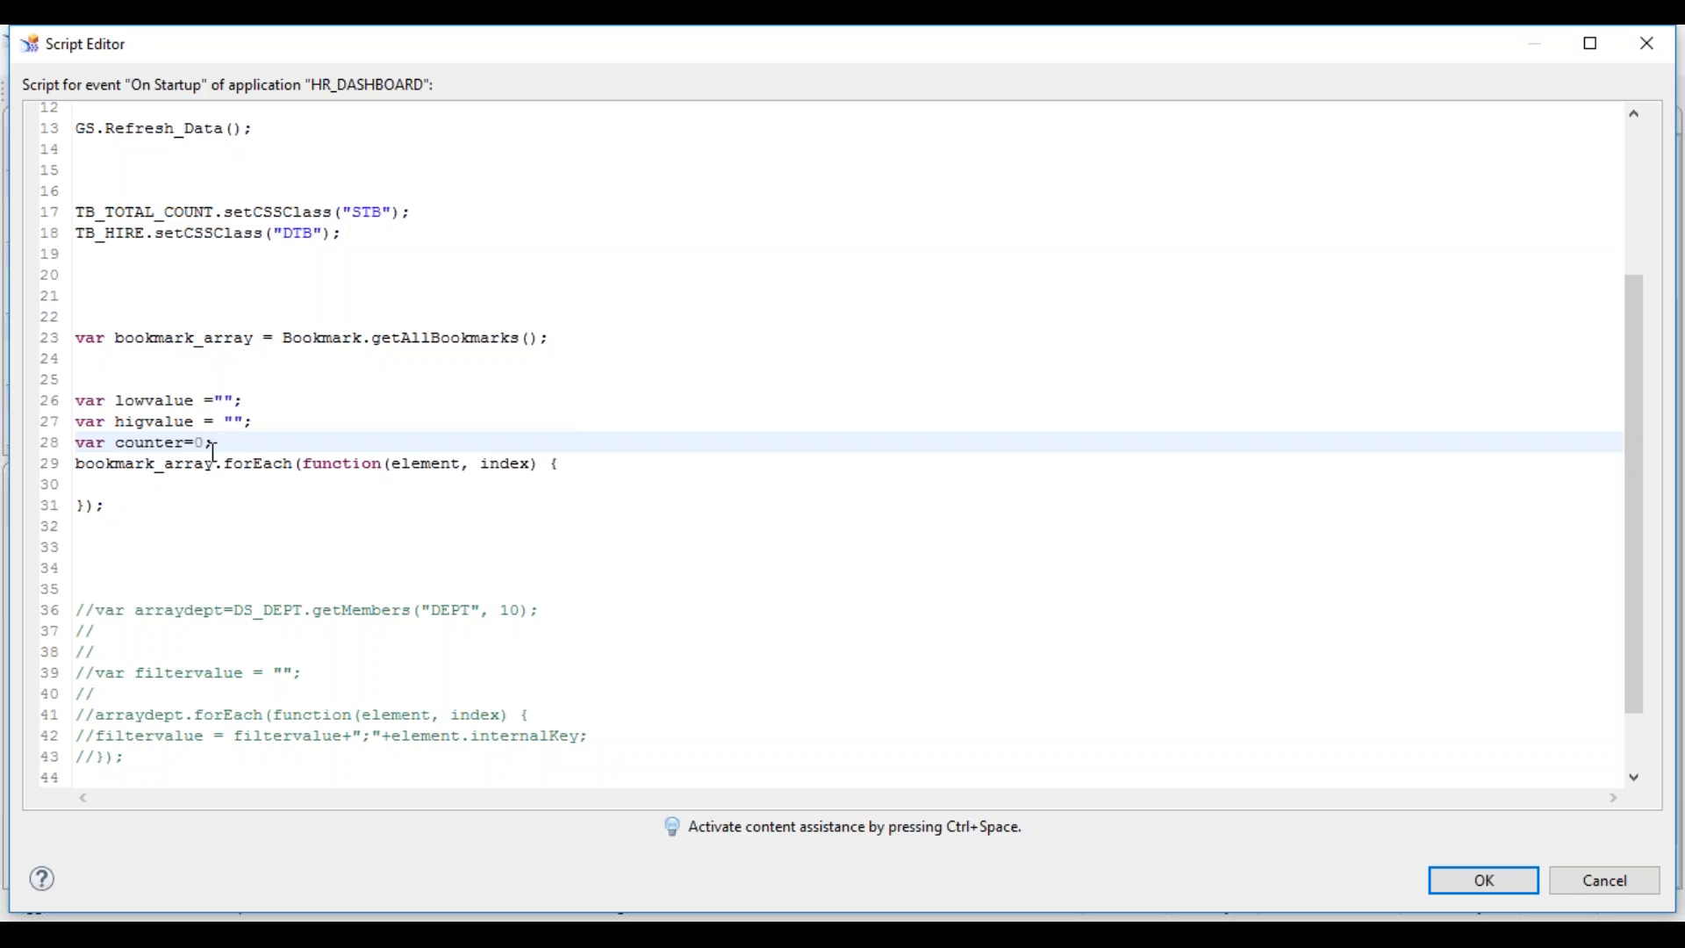
left_click(154, 482)
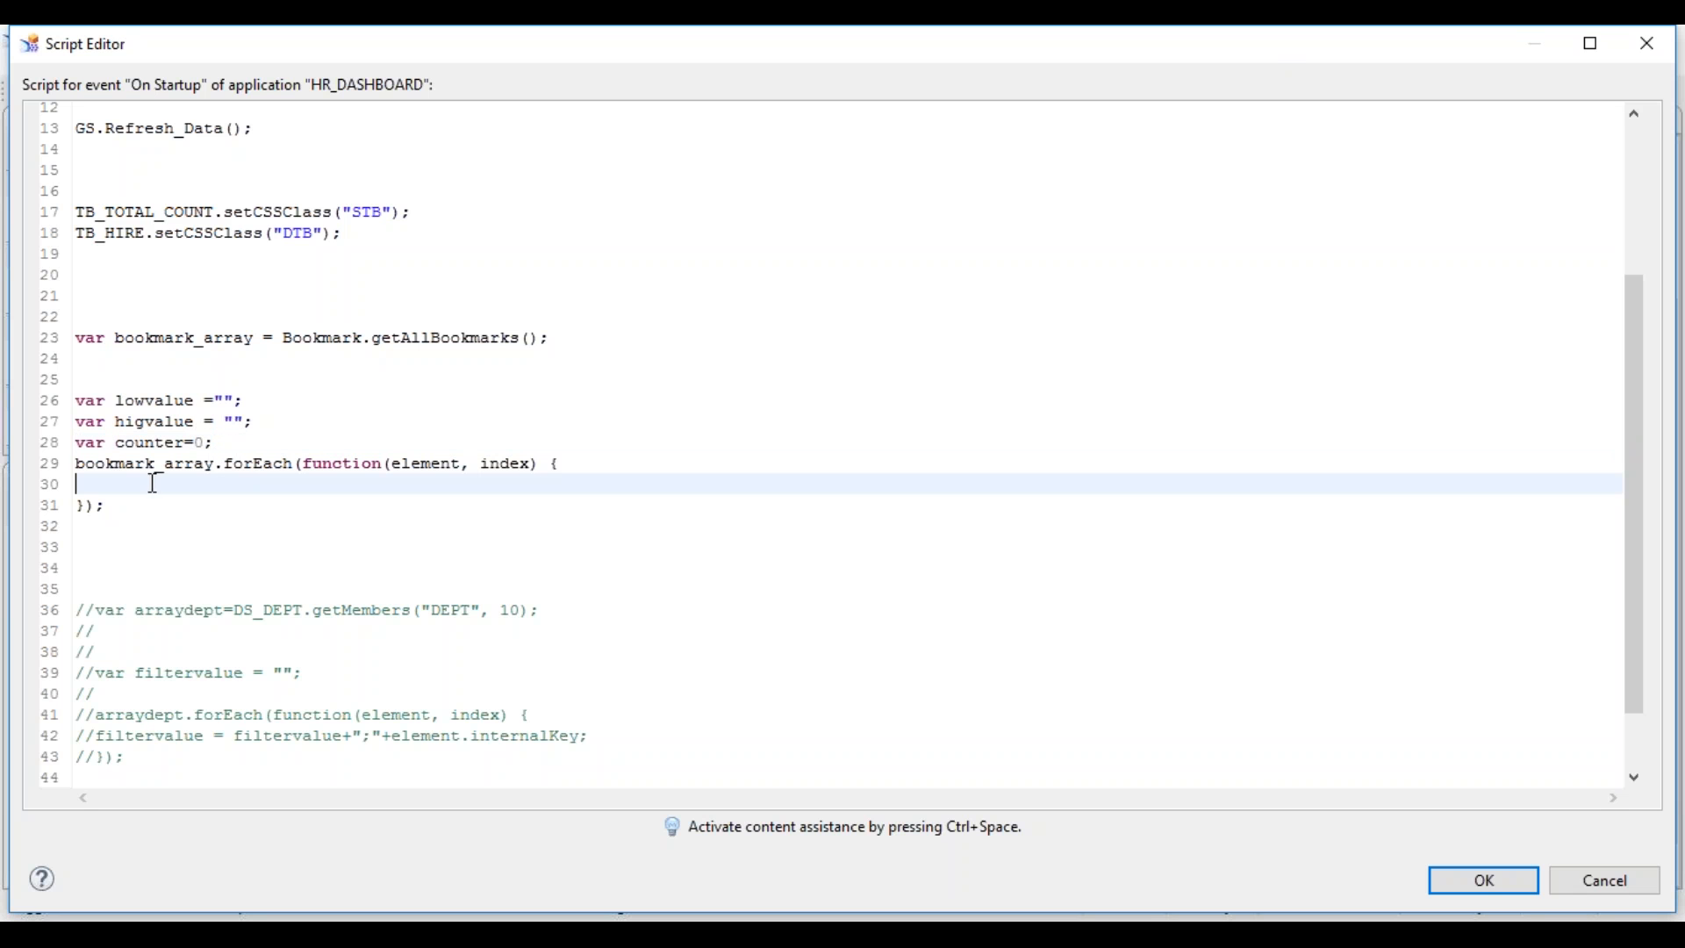
type("va")
key("BackSpace")
key("BackSpace")
- Declare var topbottom = 3 below the counter and begin an if( inside the loop body
left_click(213, 441)
key("Return")
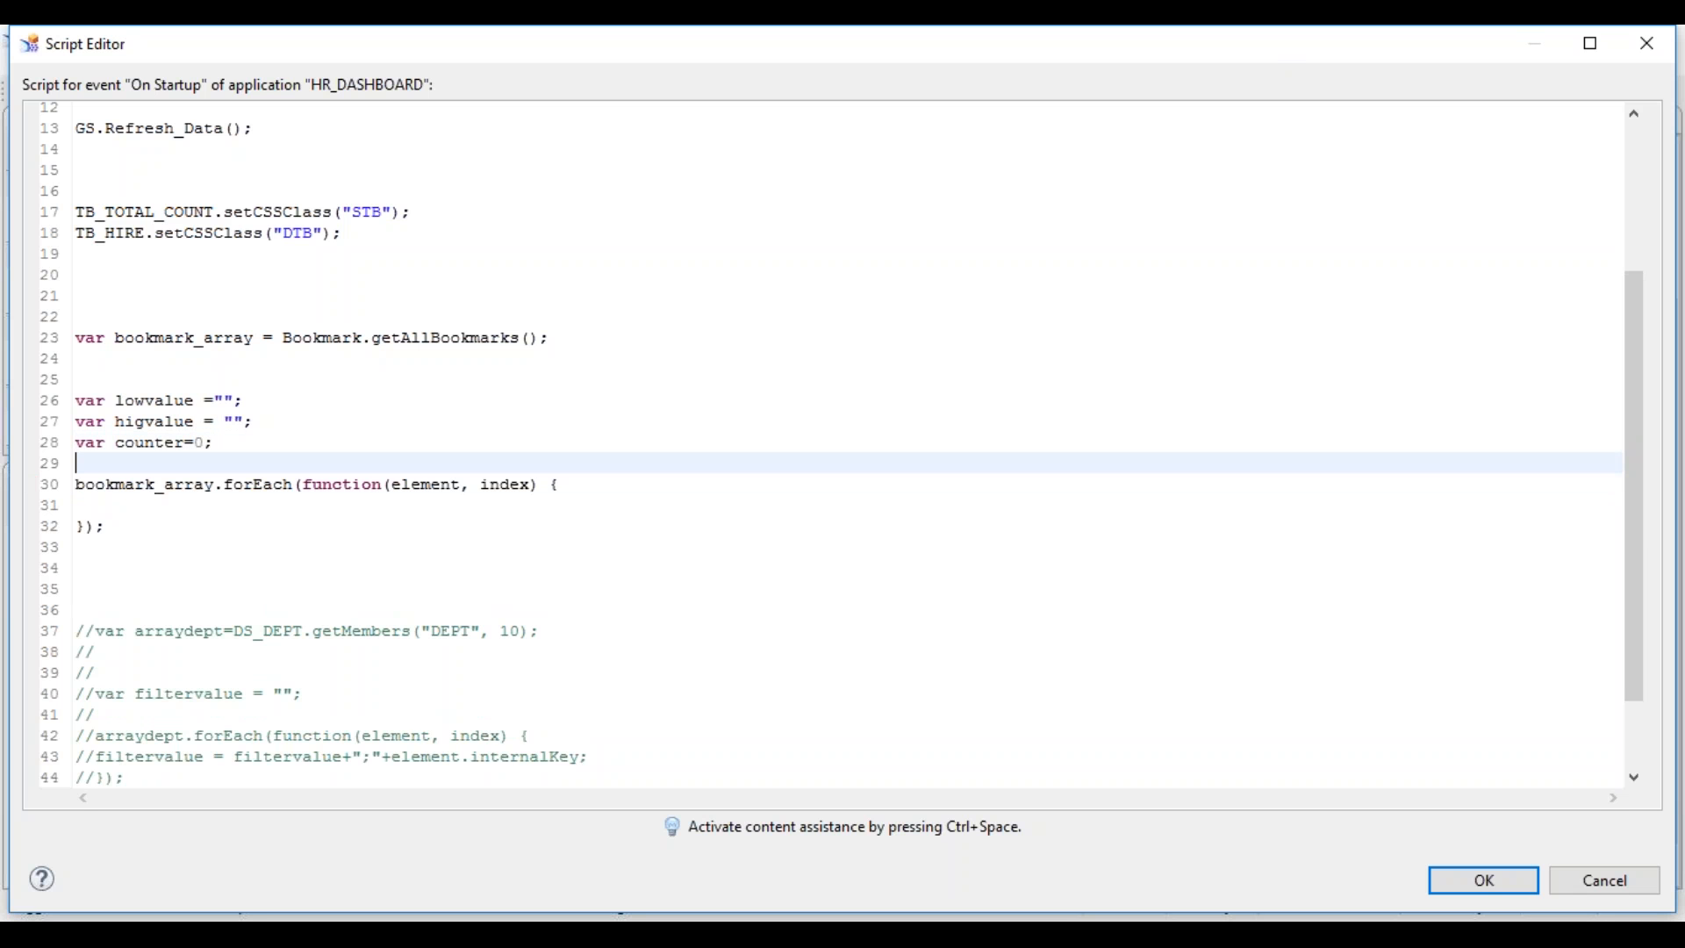
type("var topva")
key("BackSpace")
key("BackSpace")
type("bottom")
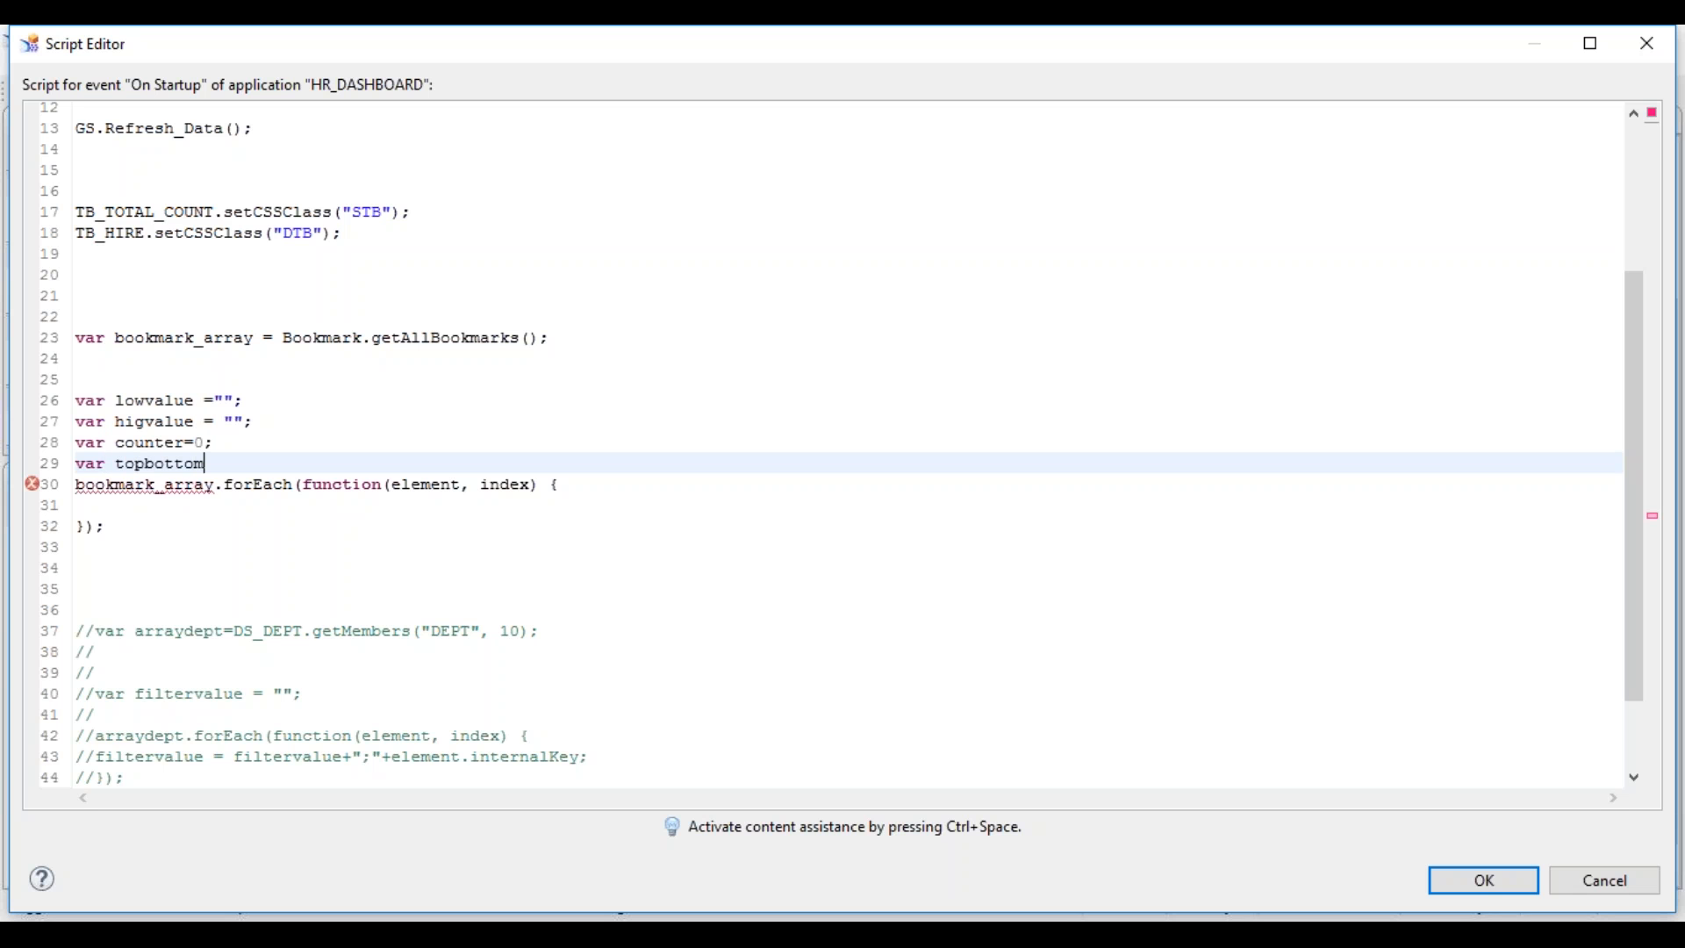
type(" = 3;")
left_click(121, 489)
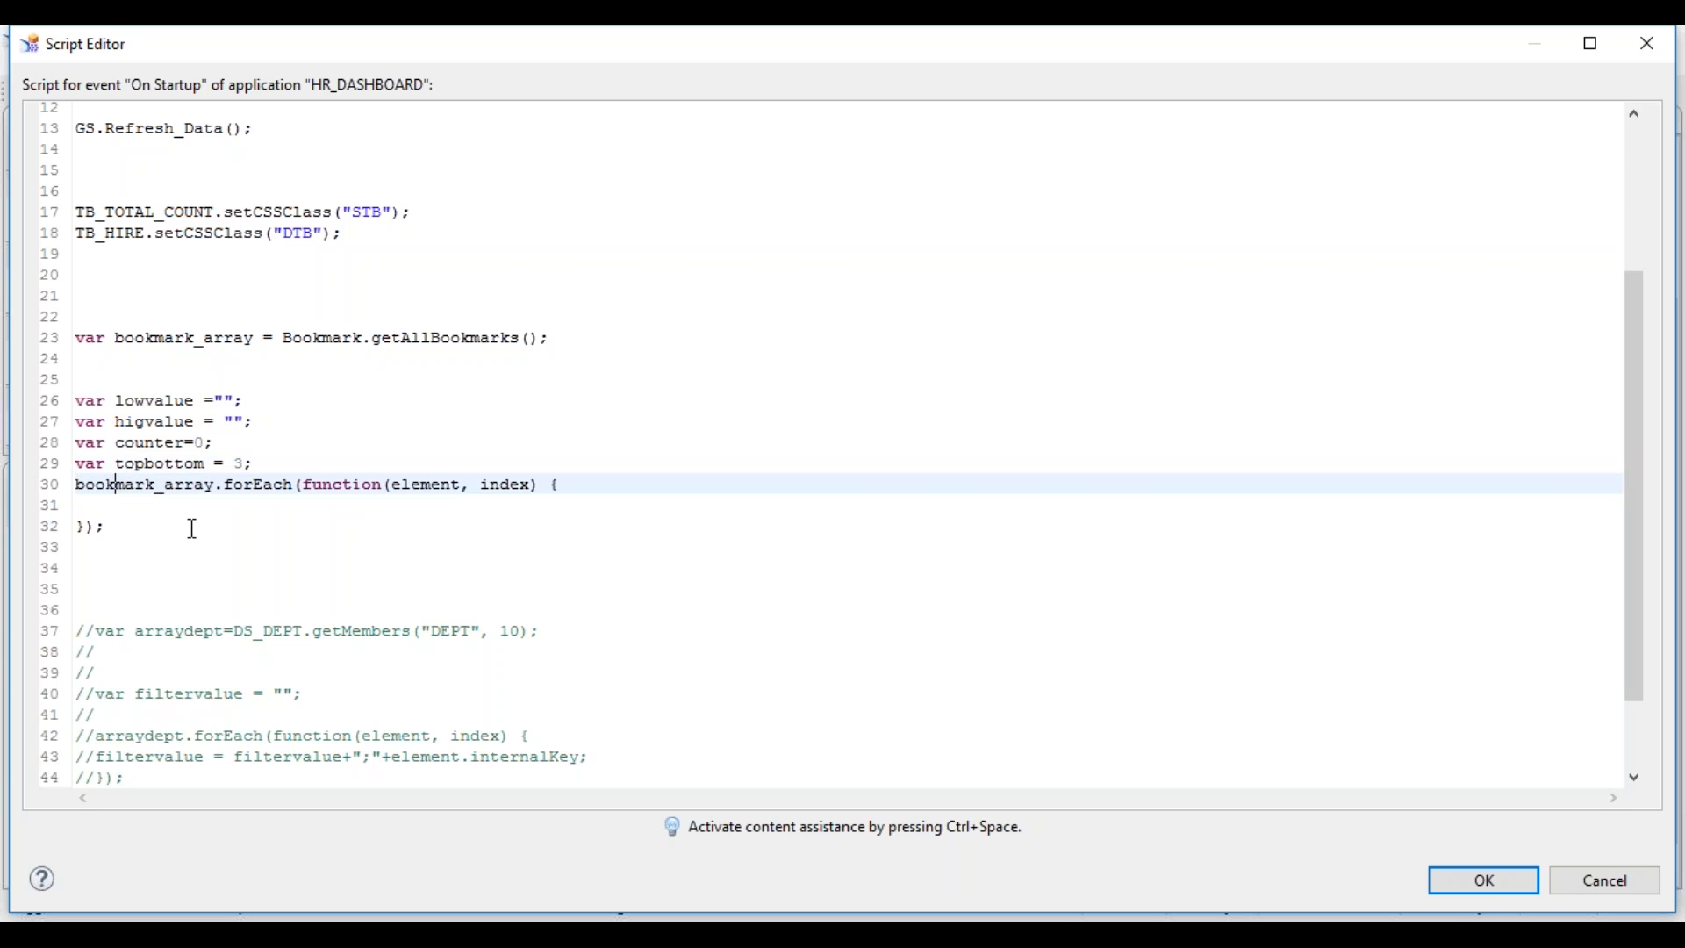
left_click(182, 505)
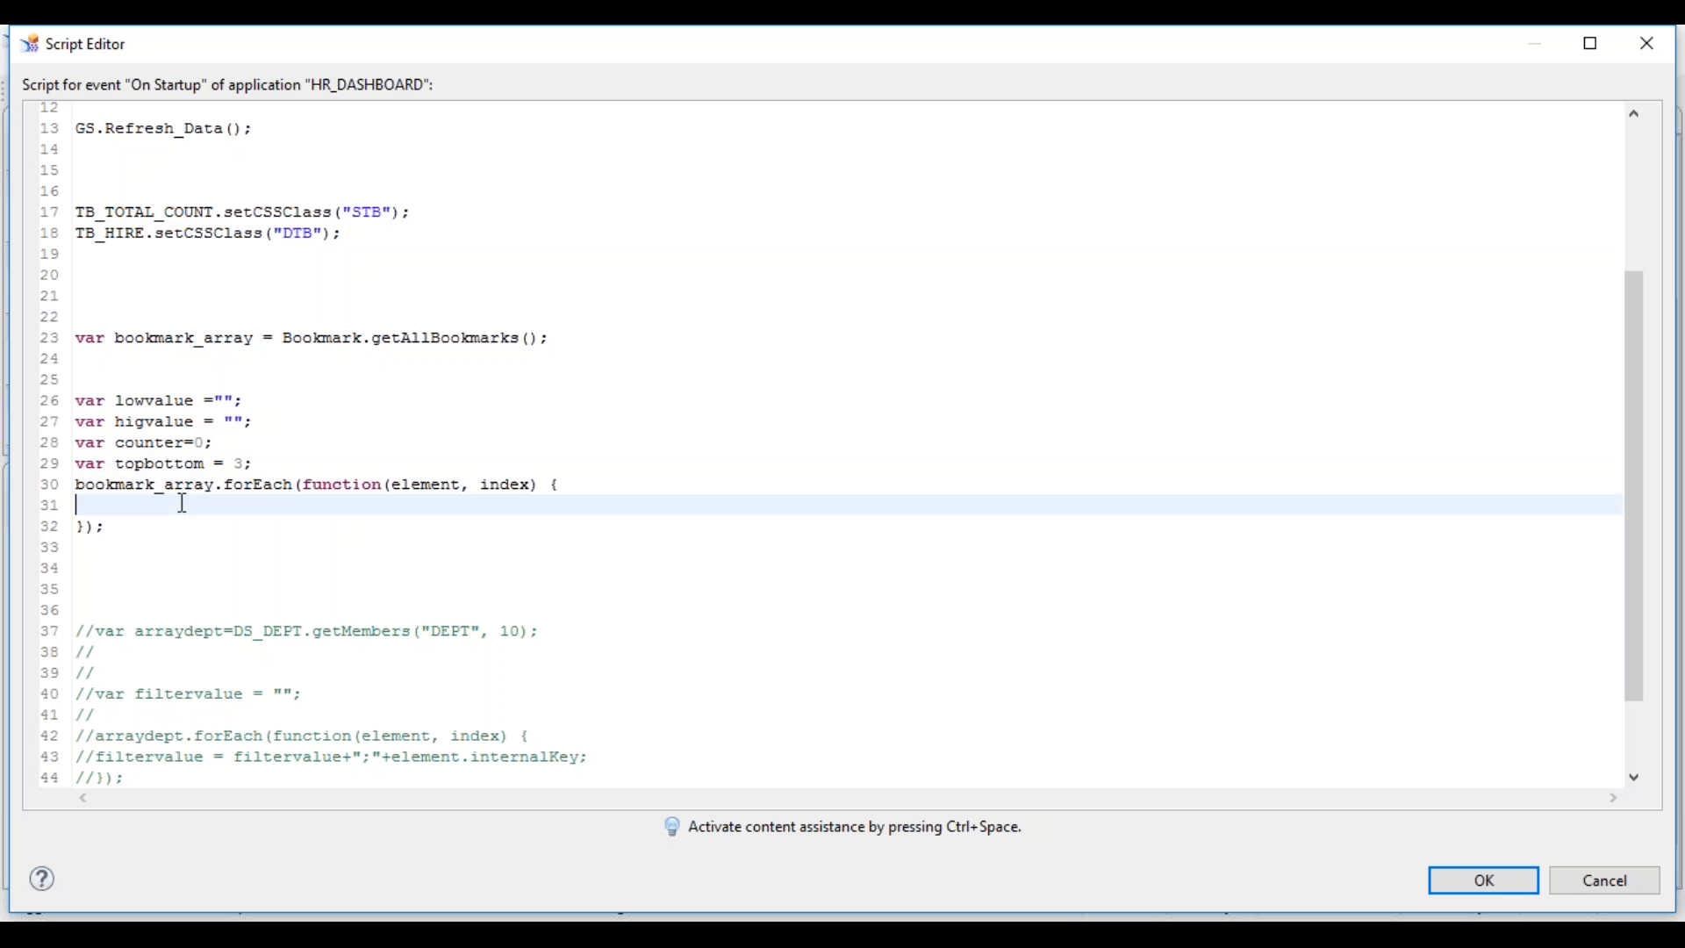
type("if(")
- Write the condition counter==1 and set the counter's initial value back to 1
key("ctrl+space")
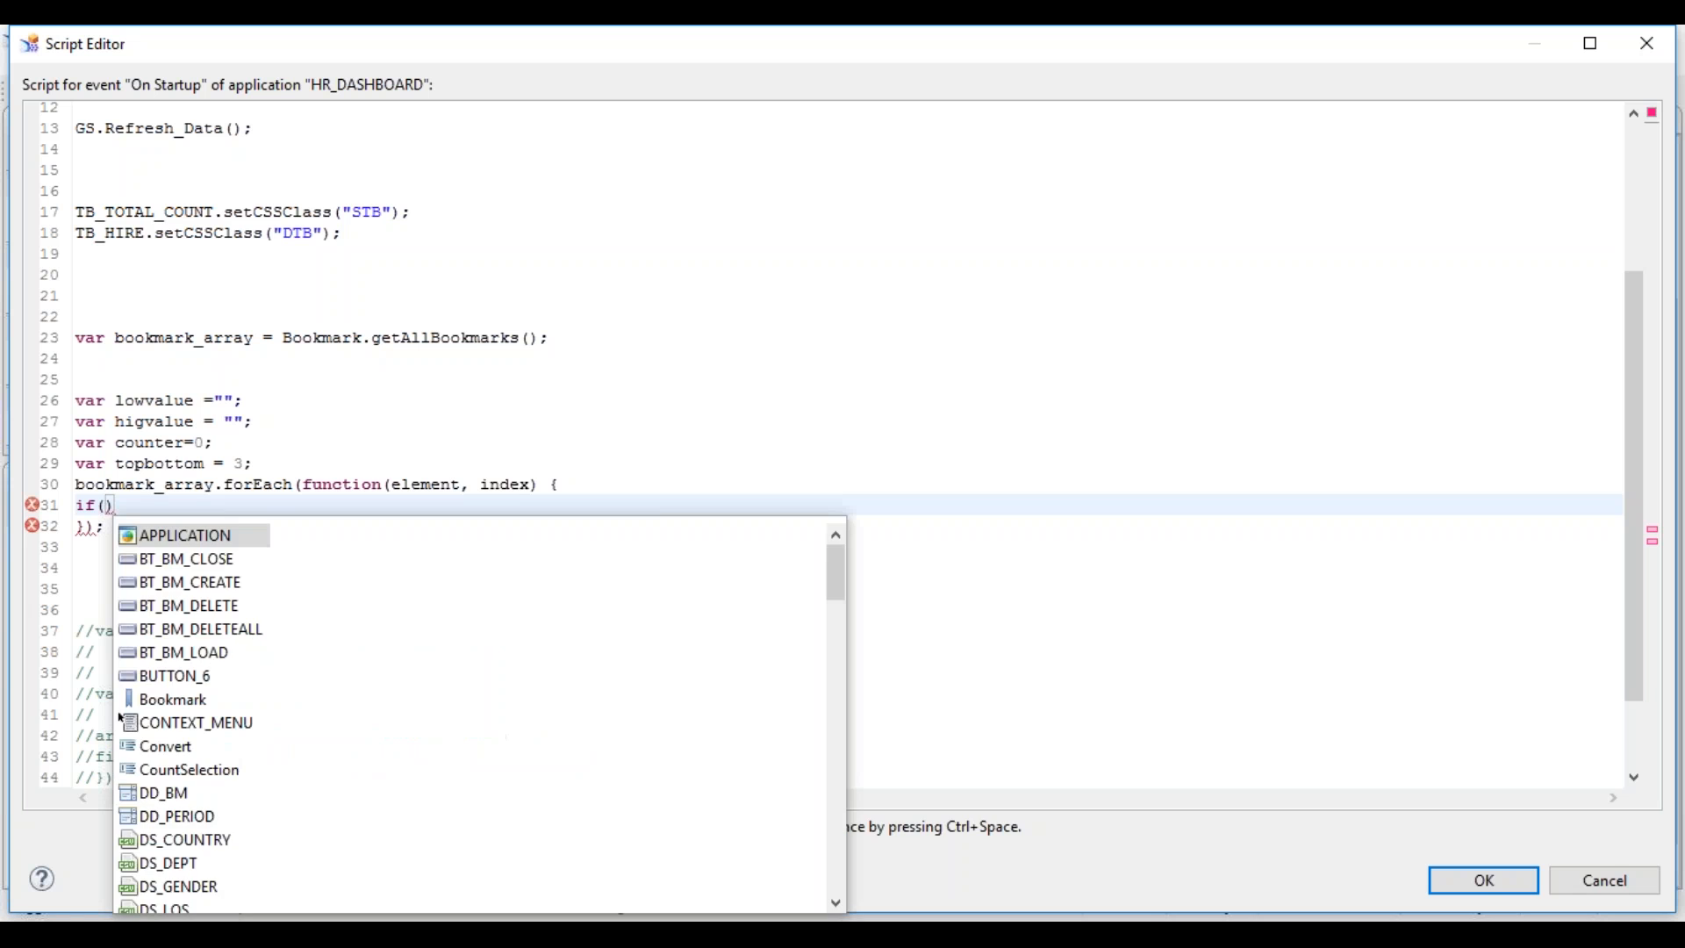
type("count")
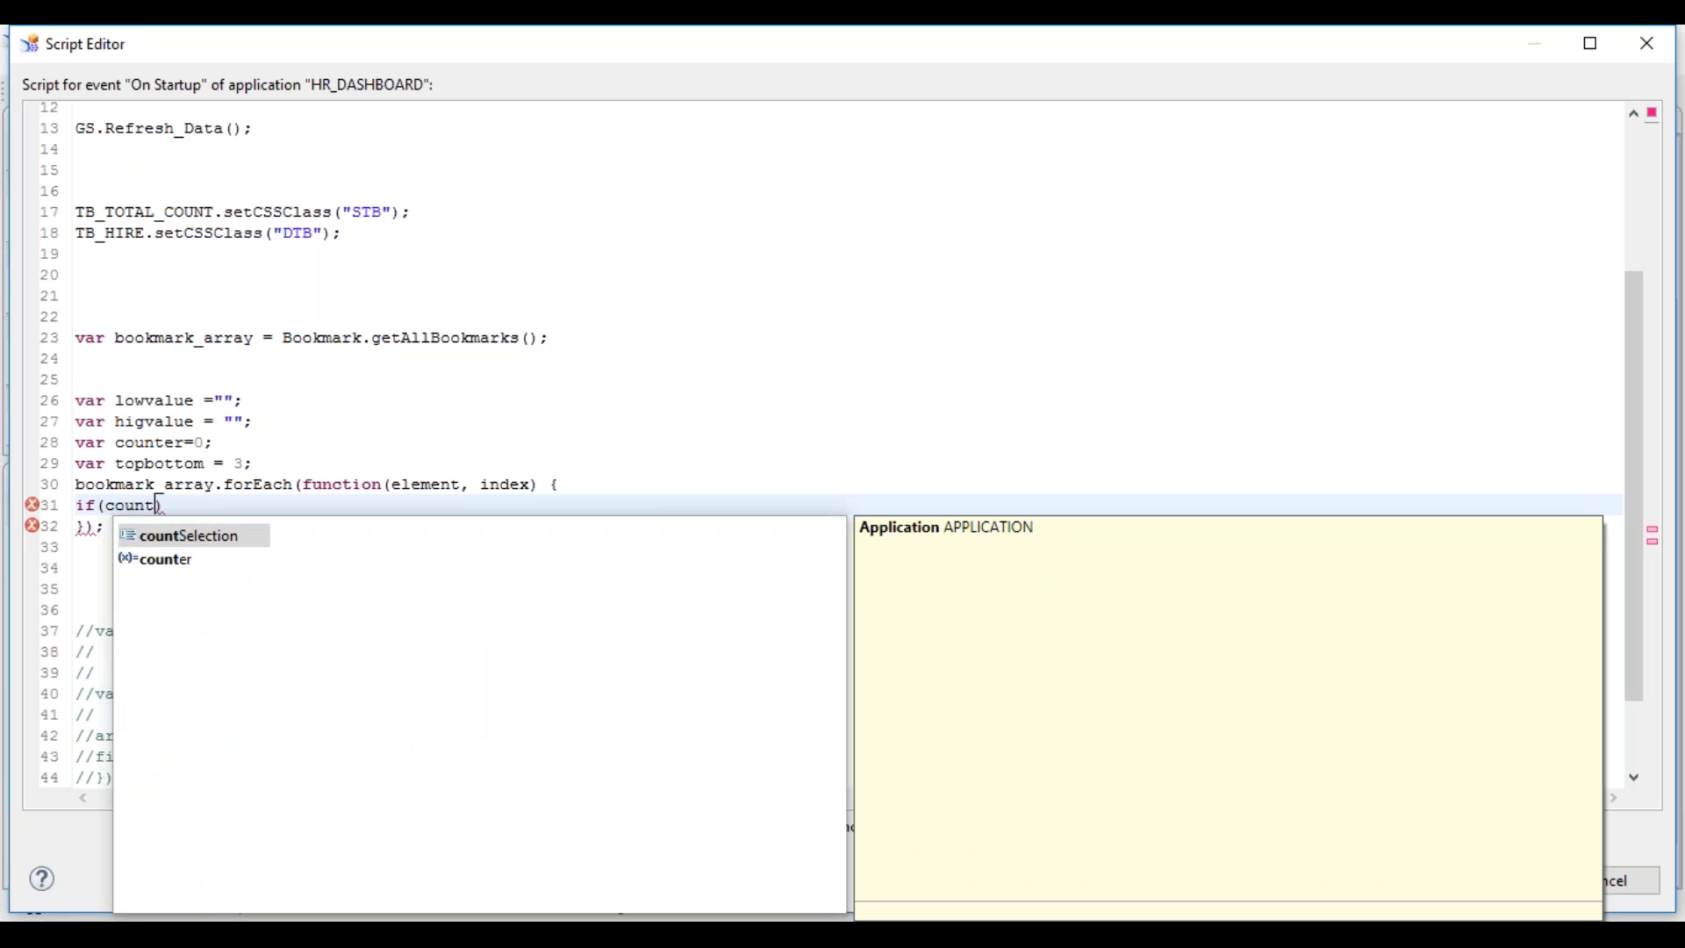
type("er==1")
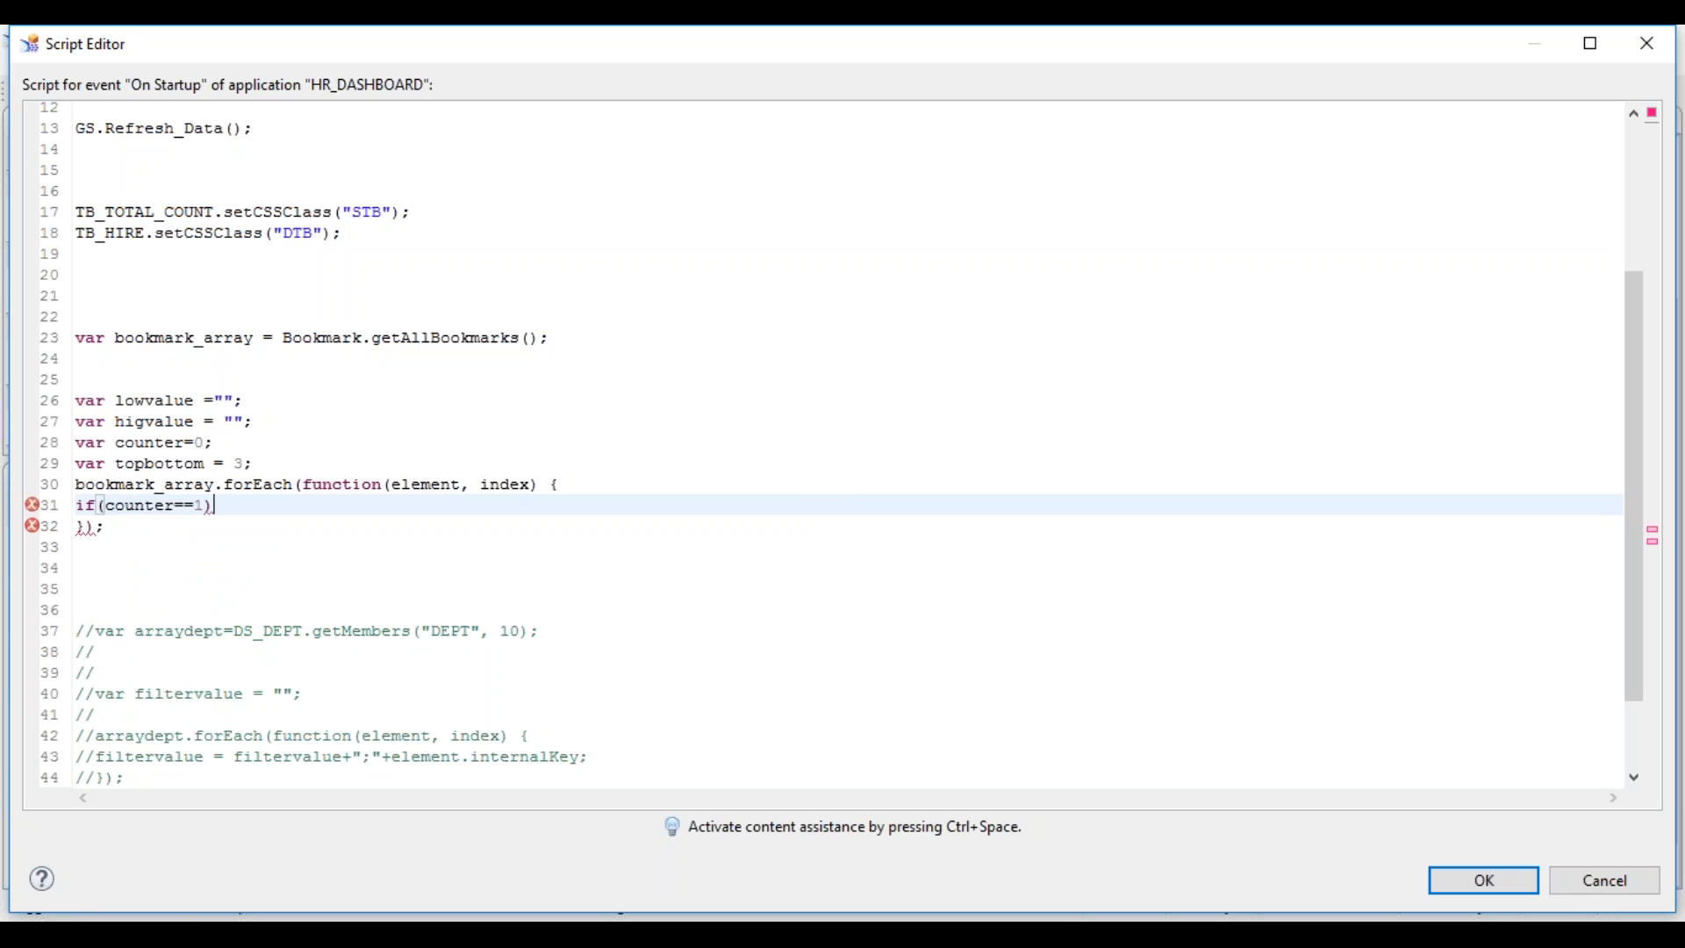
key("Left")
key("Up")
key("Up")
key("Up")
key("Delete")
type("1")
- Give the first if block the body lowvalue=element.name;
key("Down")
key("Down")
key("Down")
key("End")
key("Return")
type("{")
key("Return")
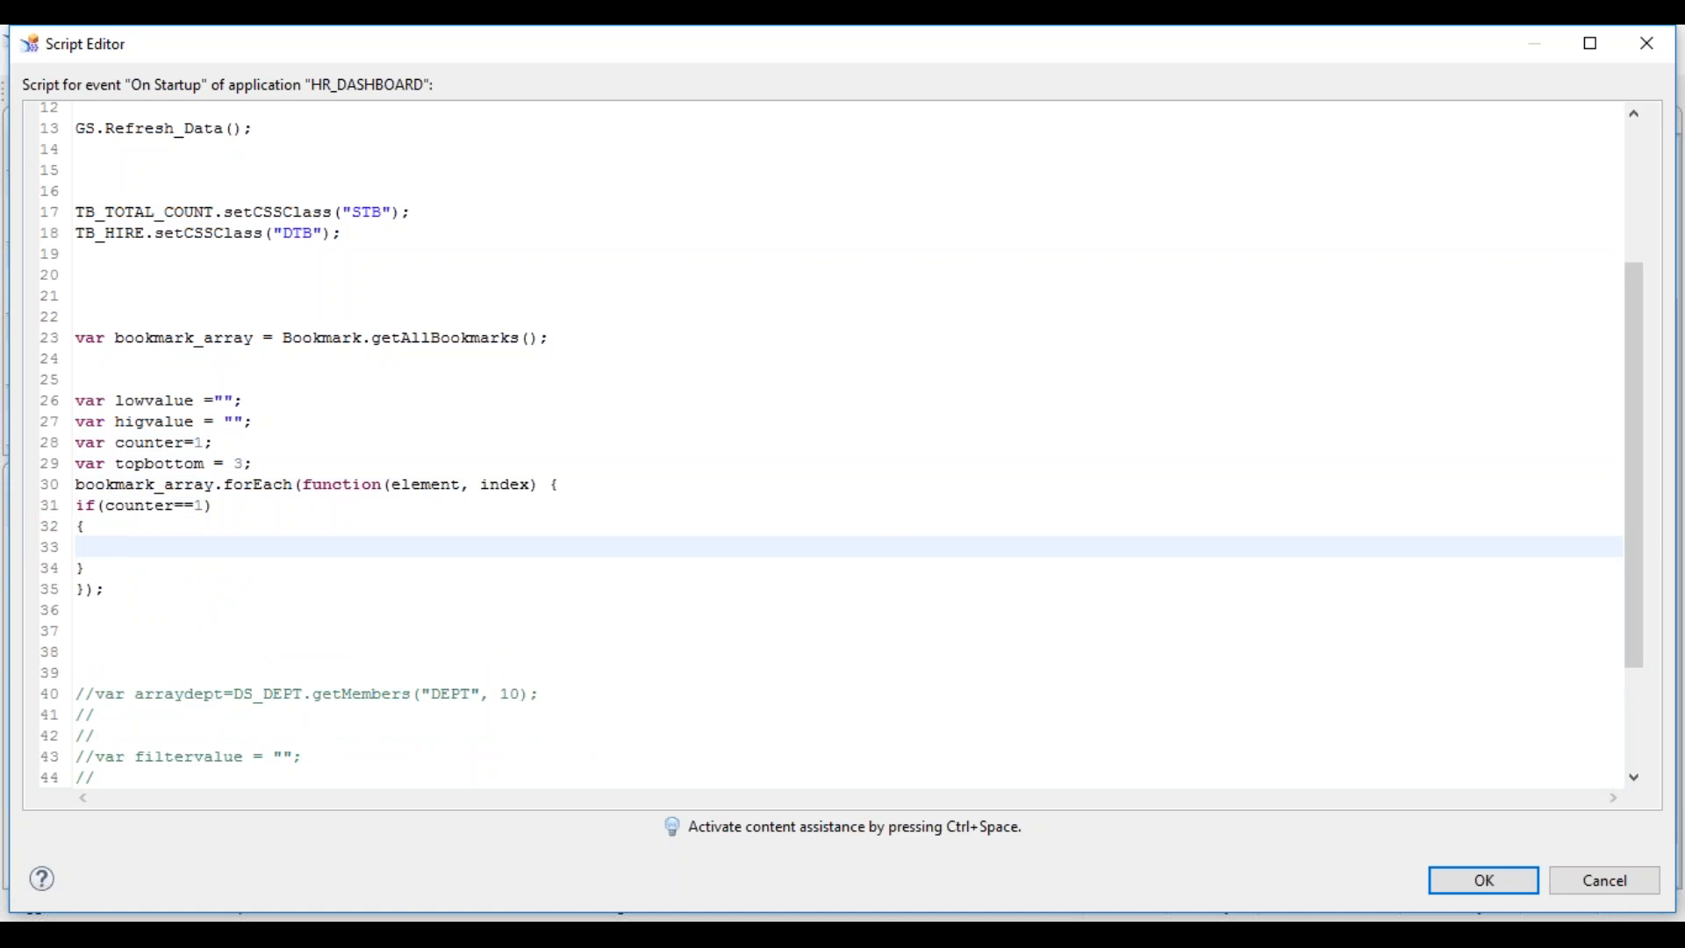
type("low")
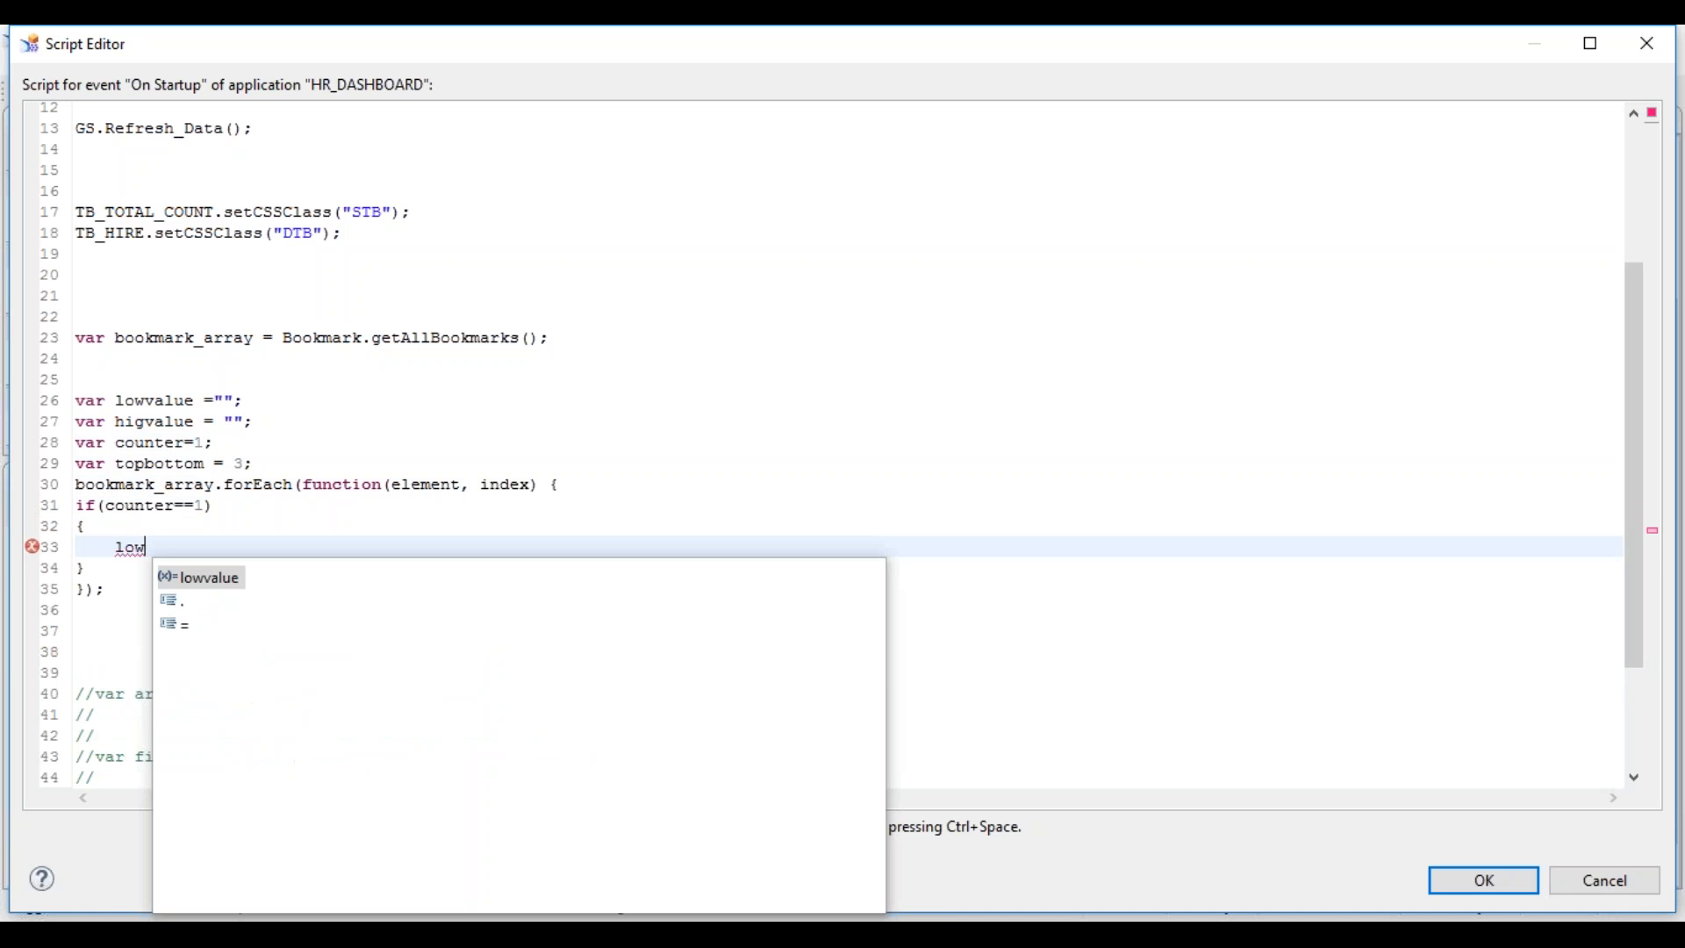
key("Return")
type("=elem")
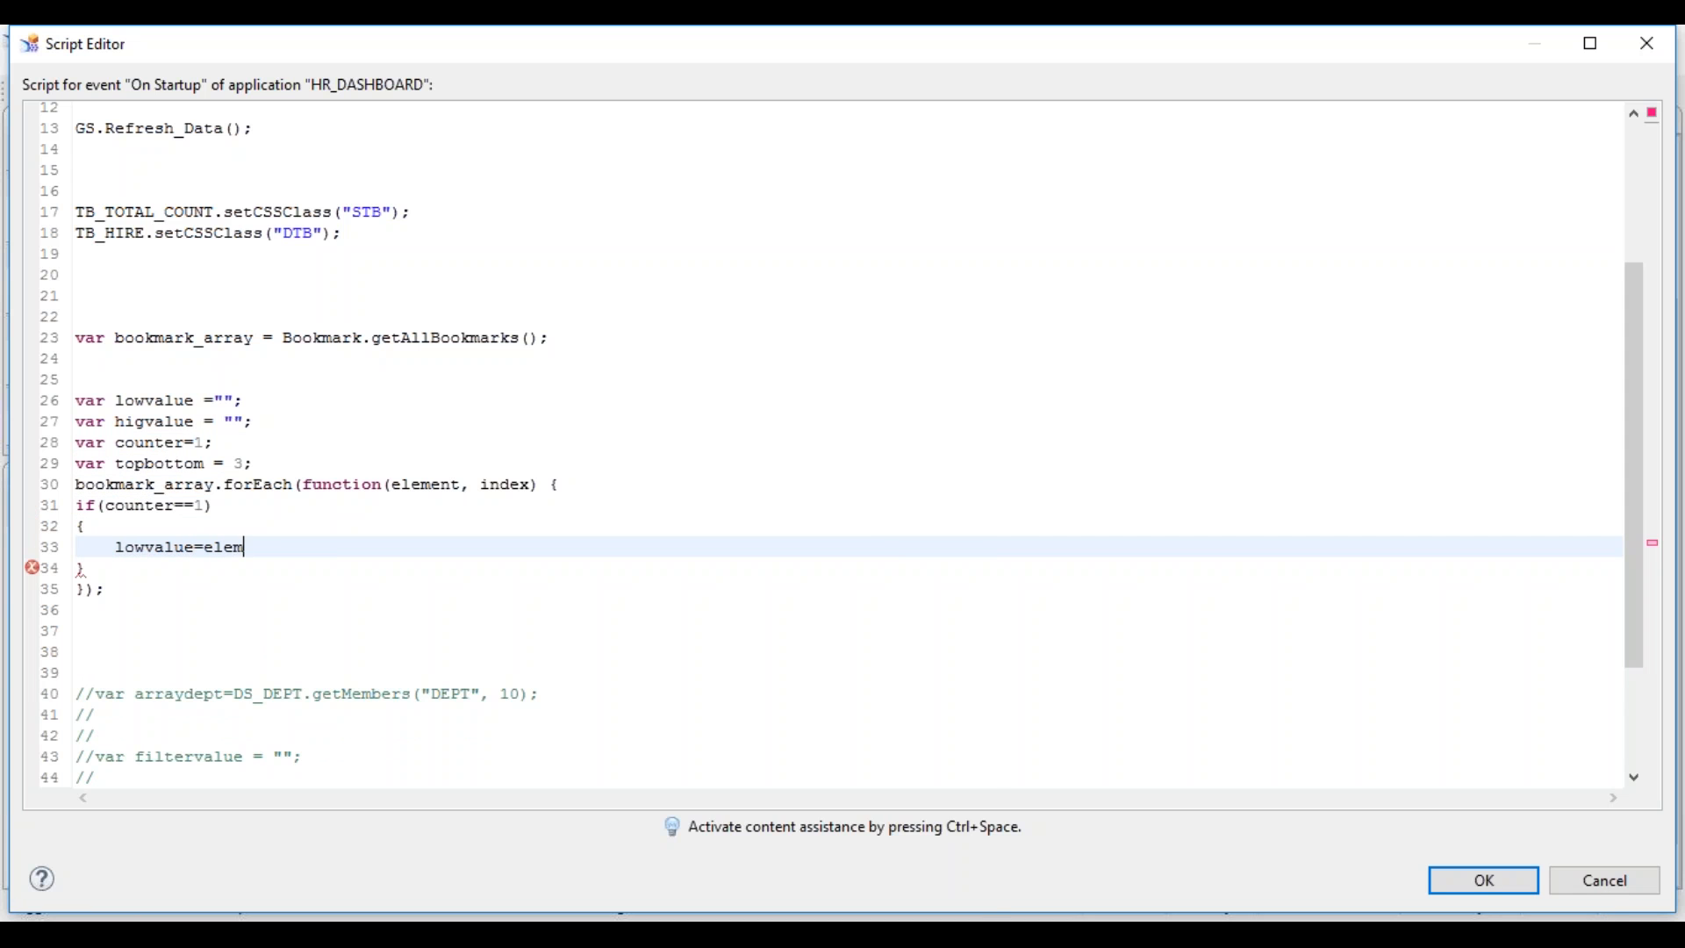
key("Return")
type(".")
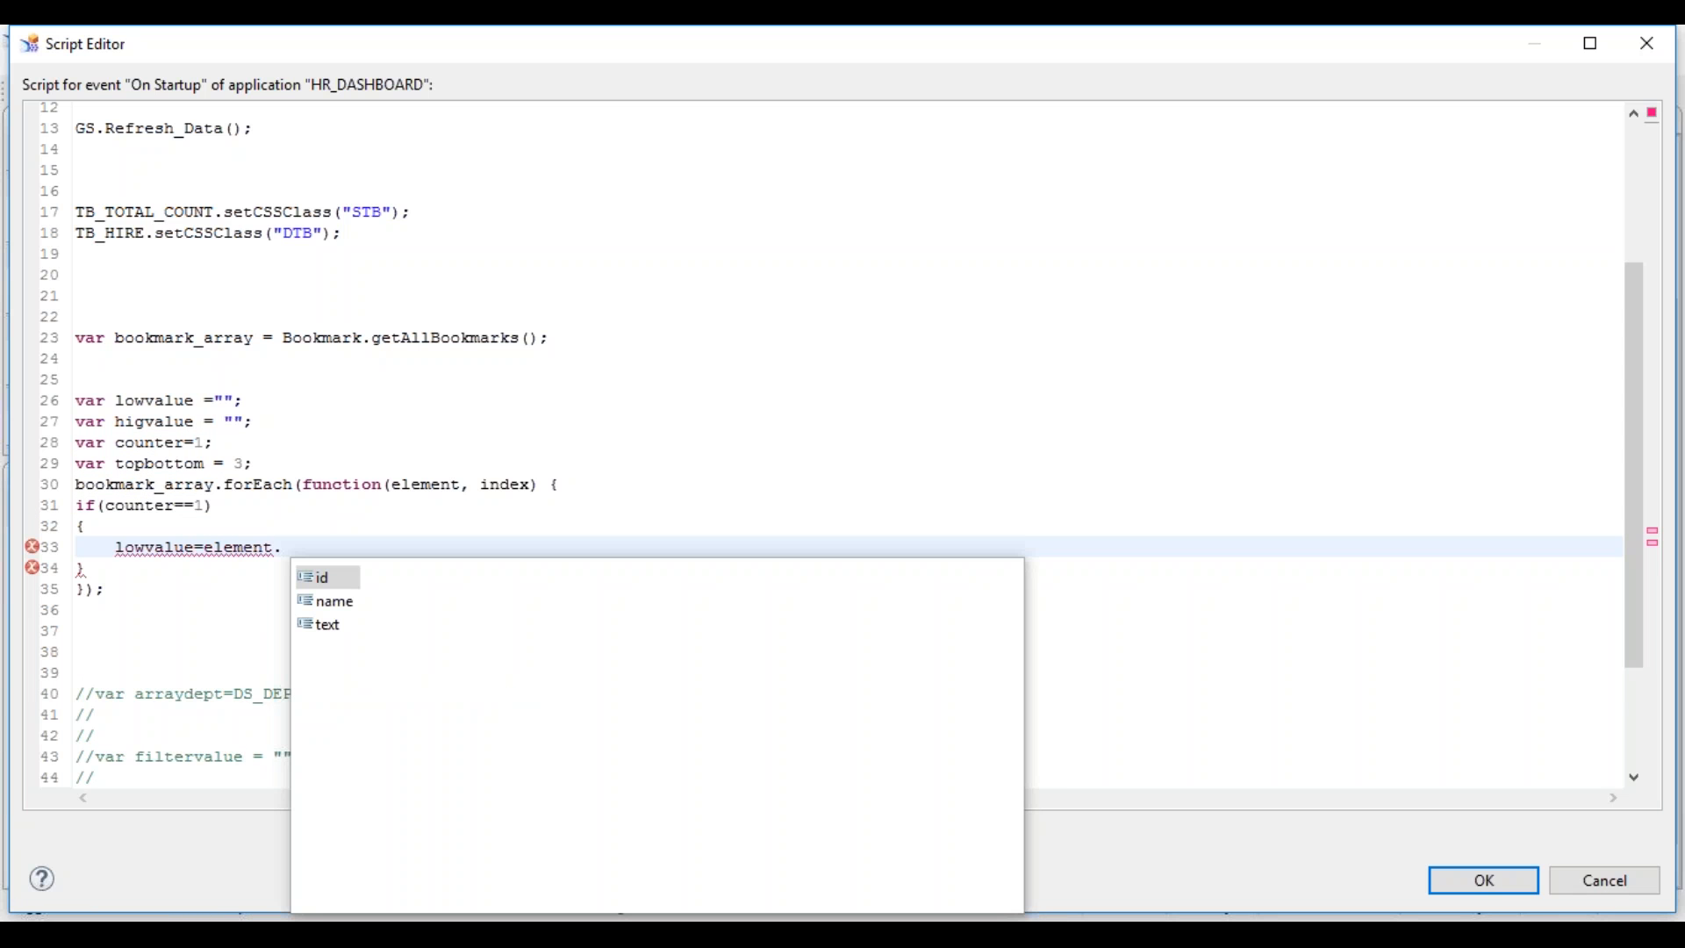
key("Down")
key("Down")
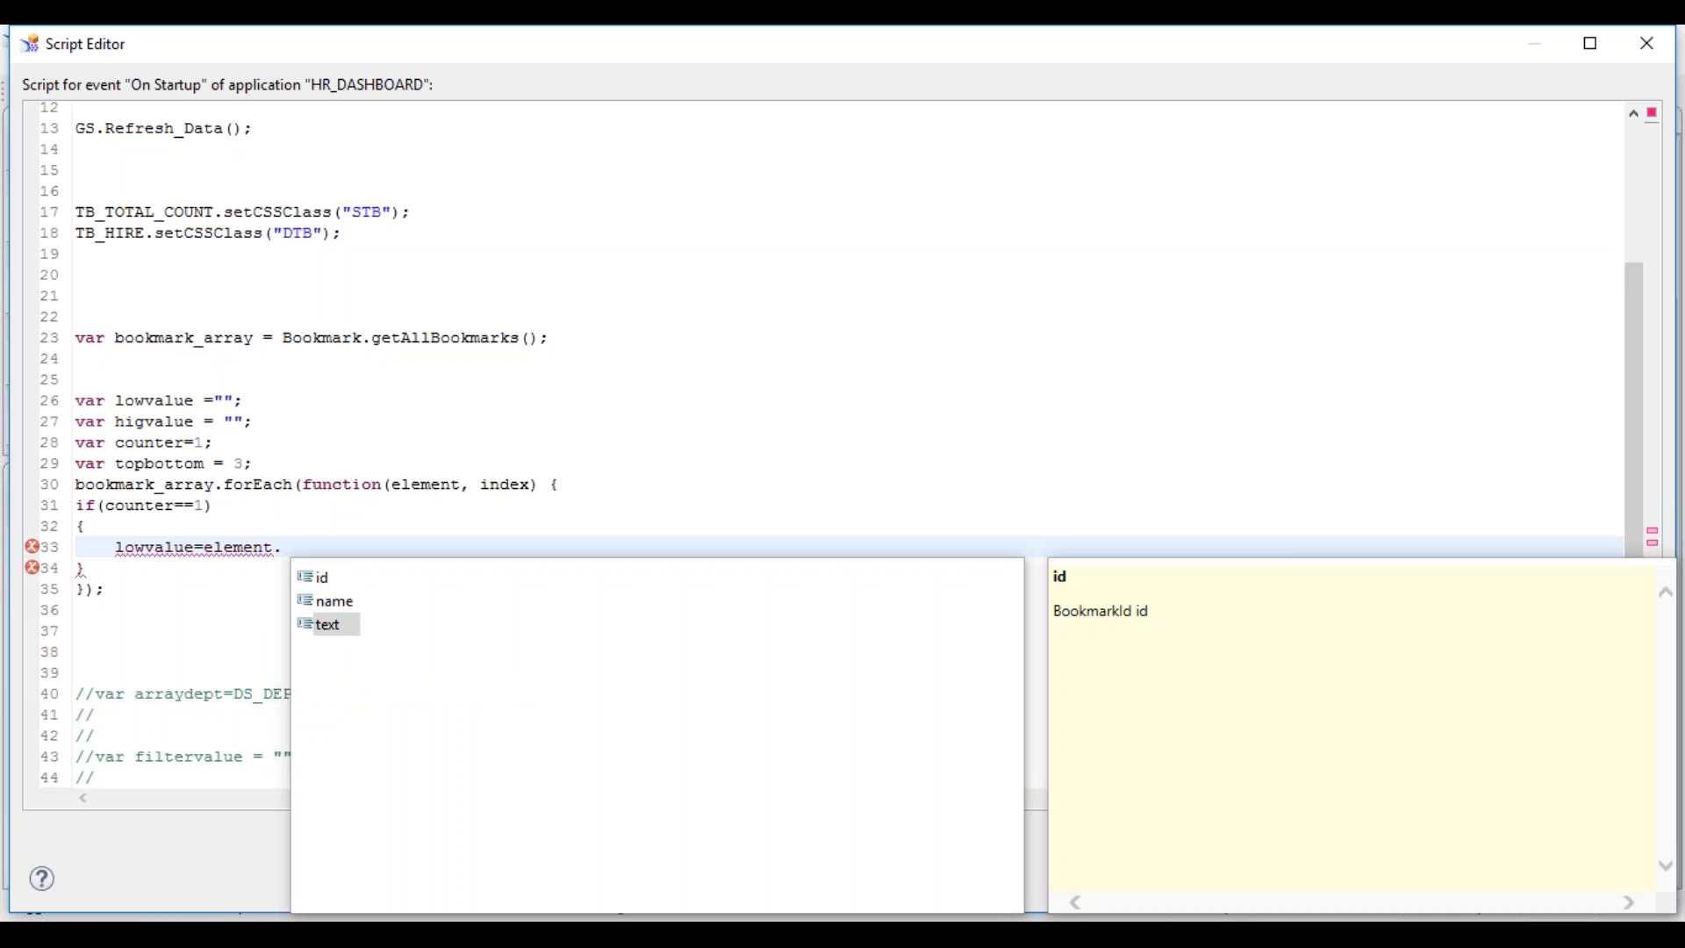
key("Return")
key("BackSpace")
key("BackSpace")
key("BackSpace")
key("BackSpace")
type("name")
key("ctrl+space")
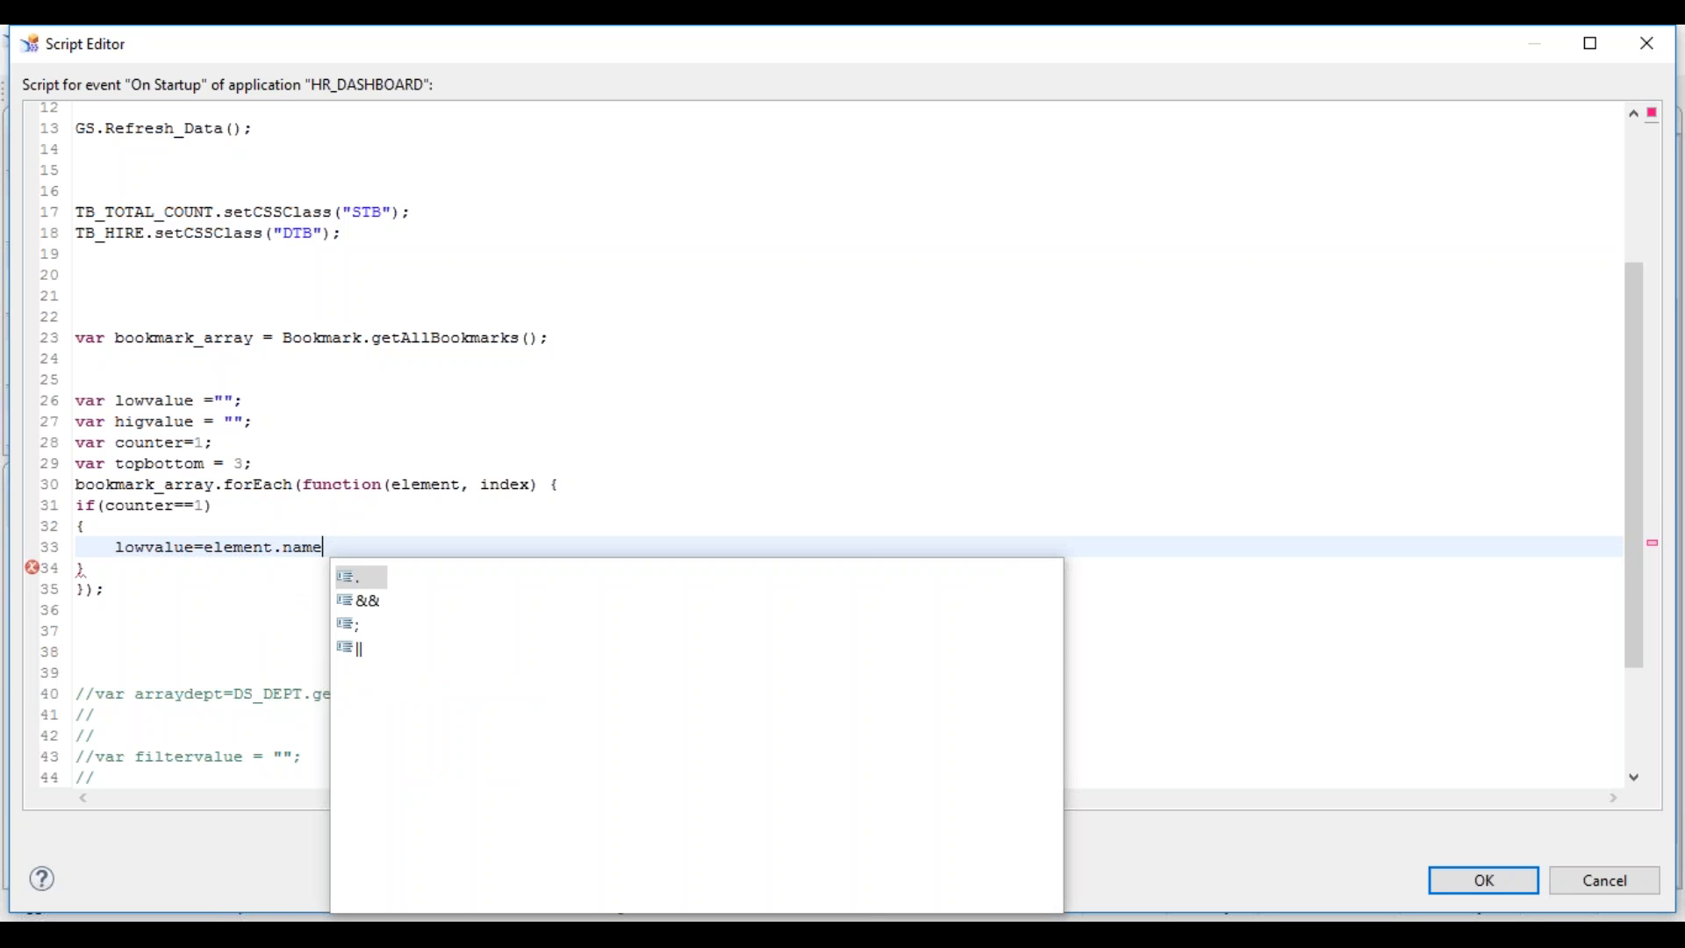
type(";")
key("Return")
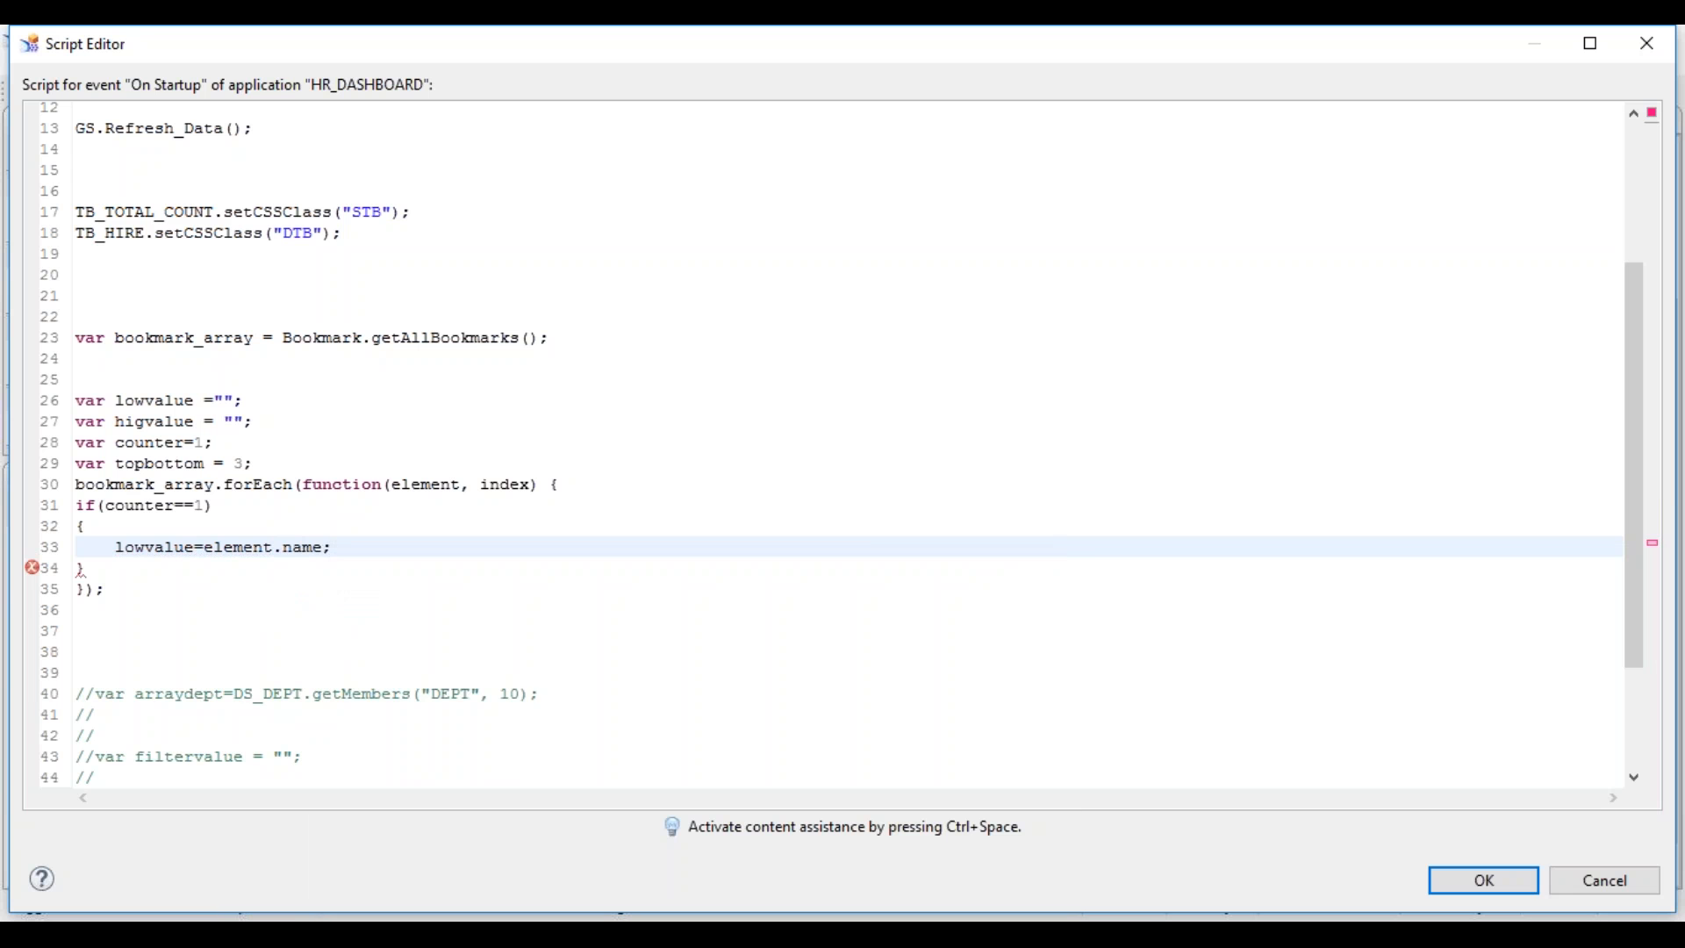
- Add if(counter==topbottom){higvalue=element.name;} after the first block
key("Down")
key("Return")
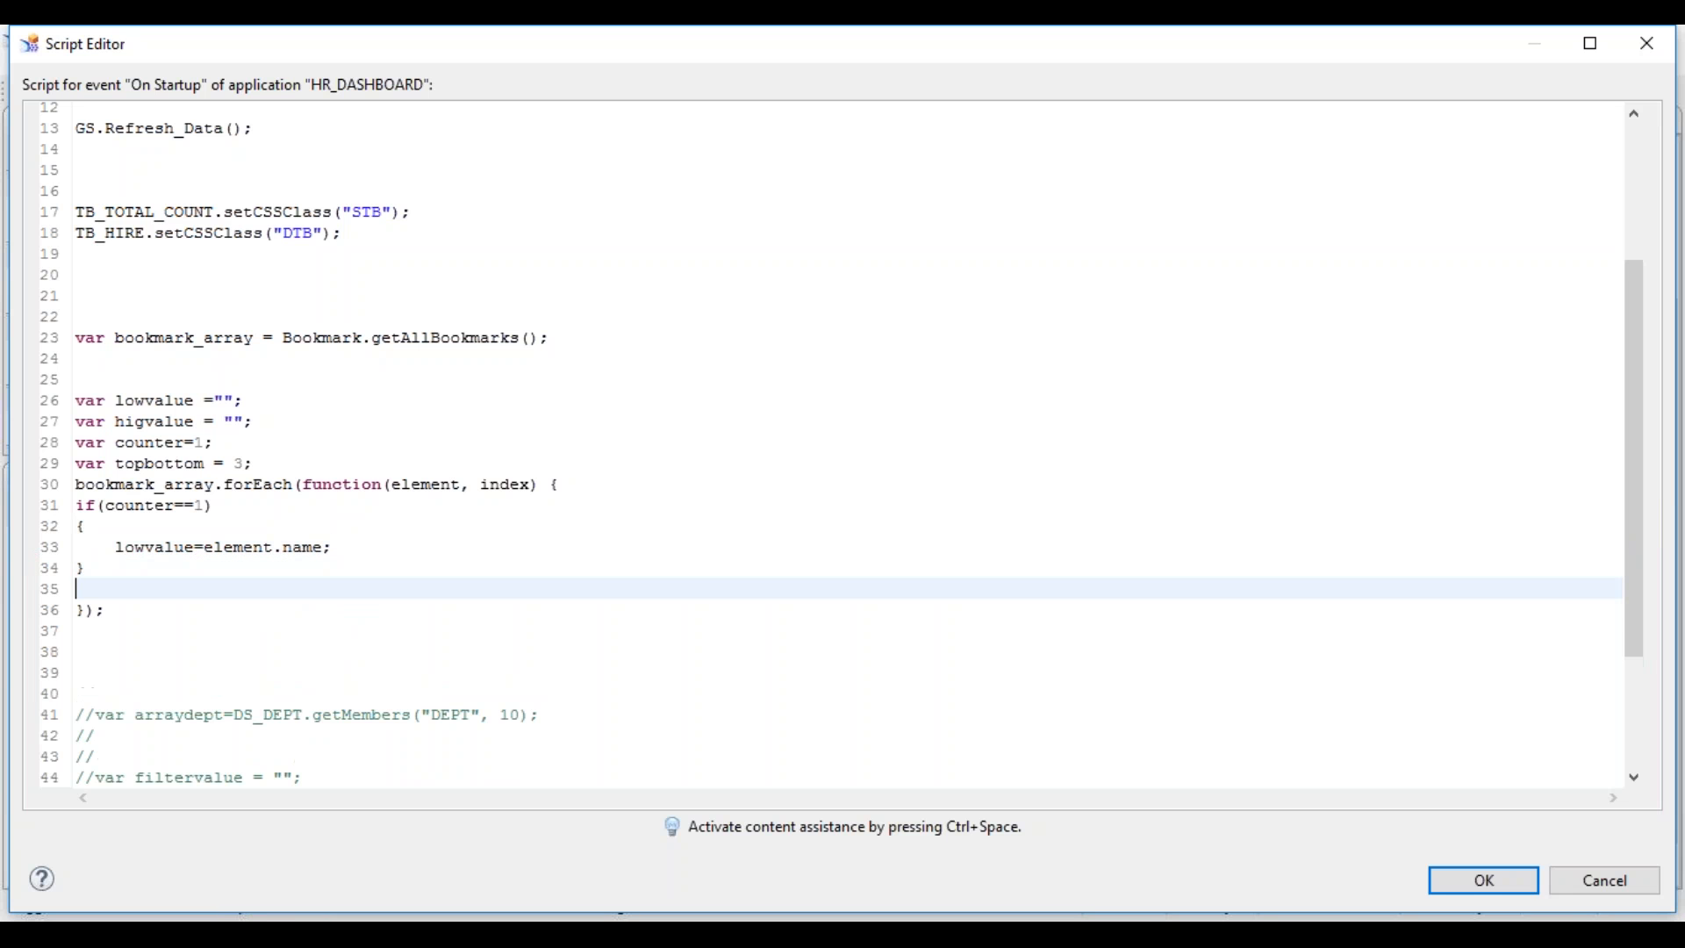
type("if(counter==")
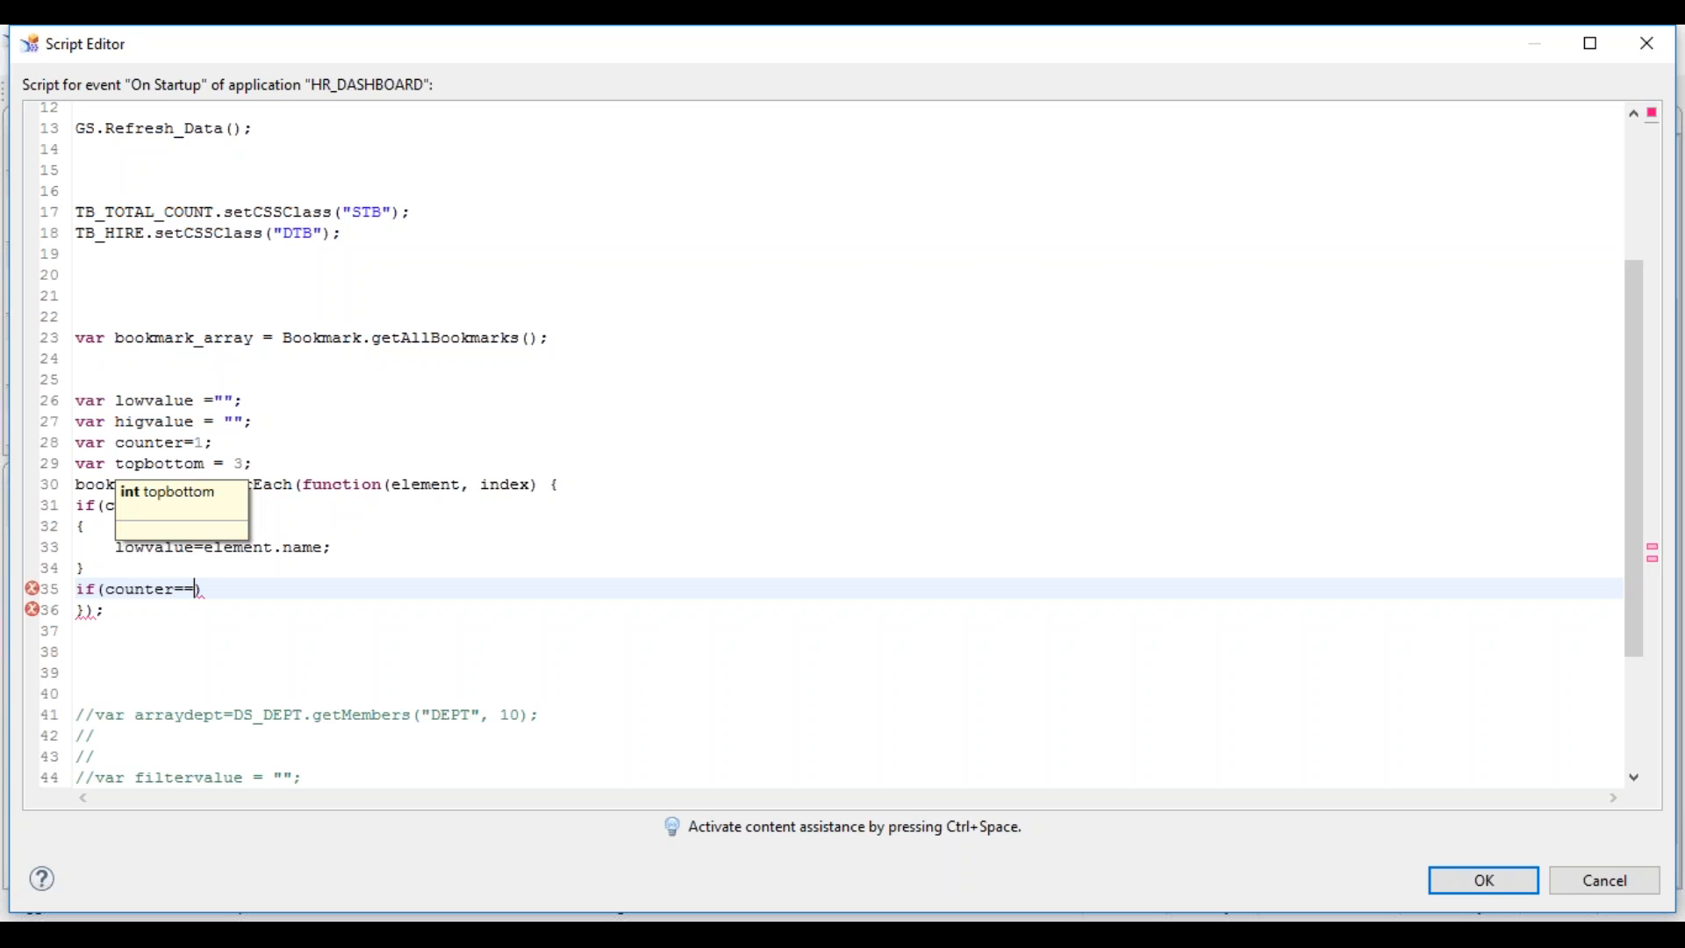
type("topb")
type("ottom)")
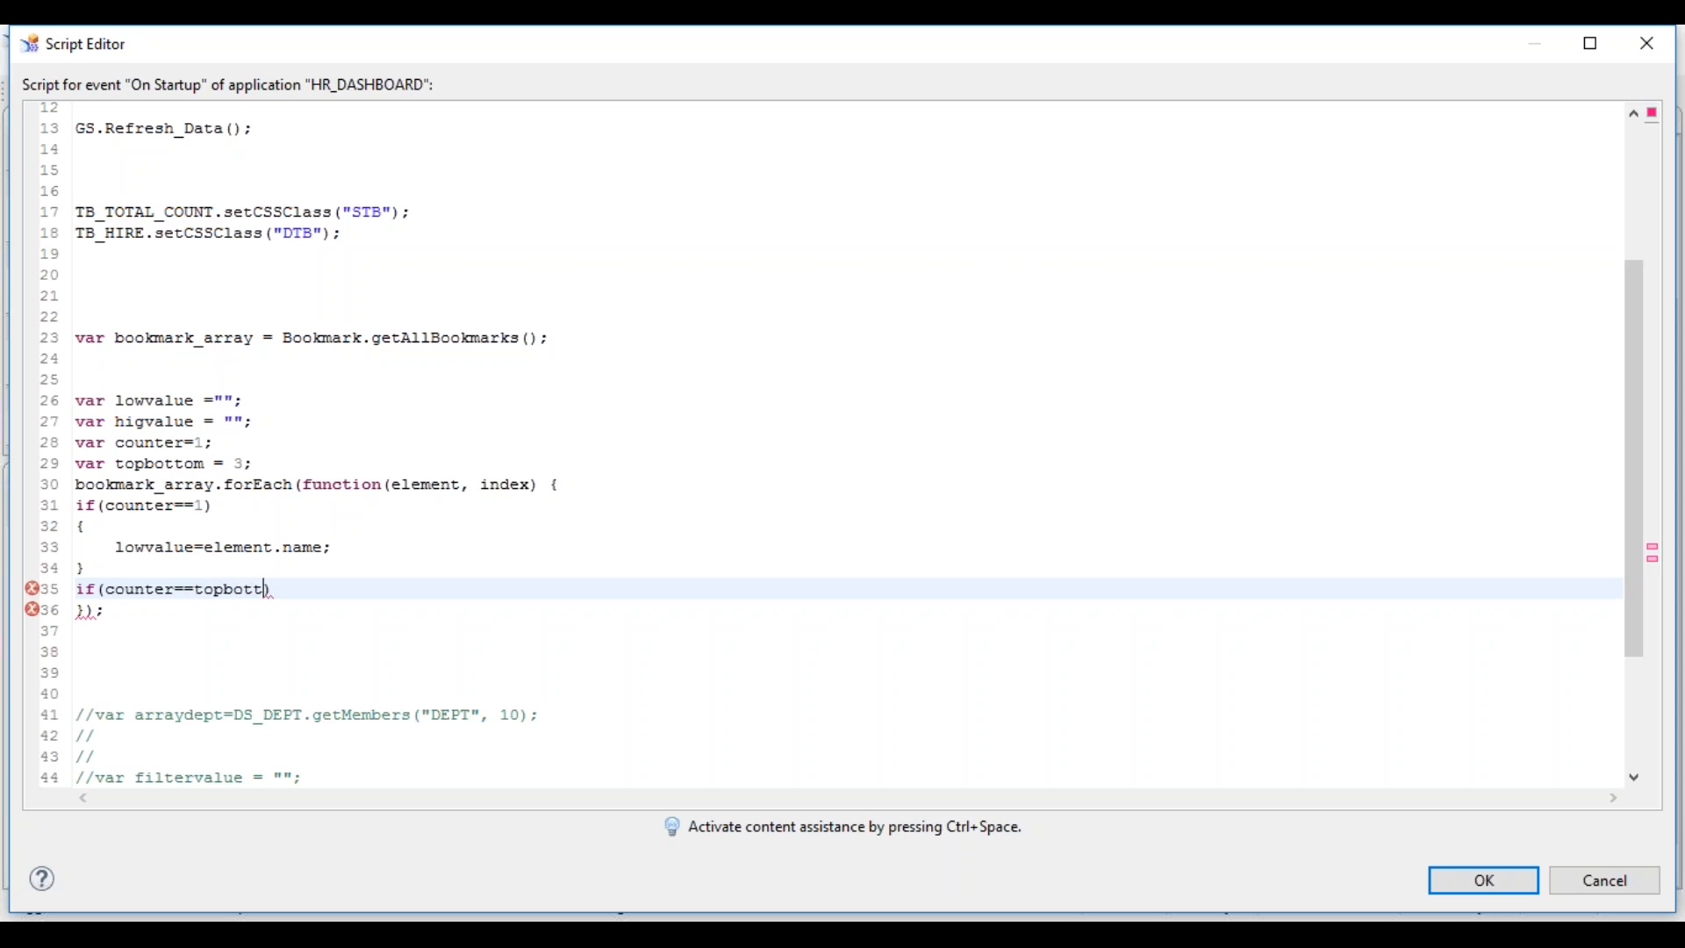
key("Return")
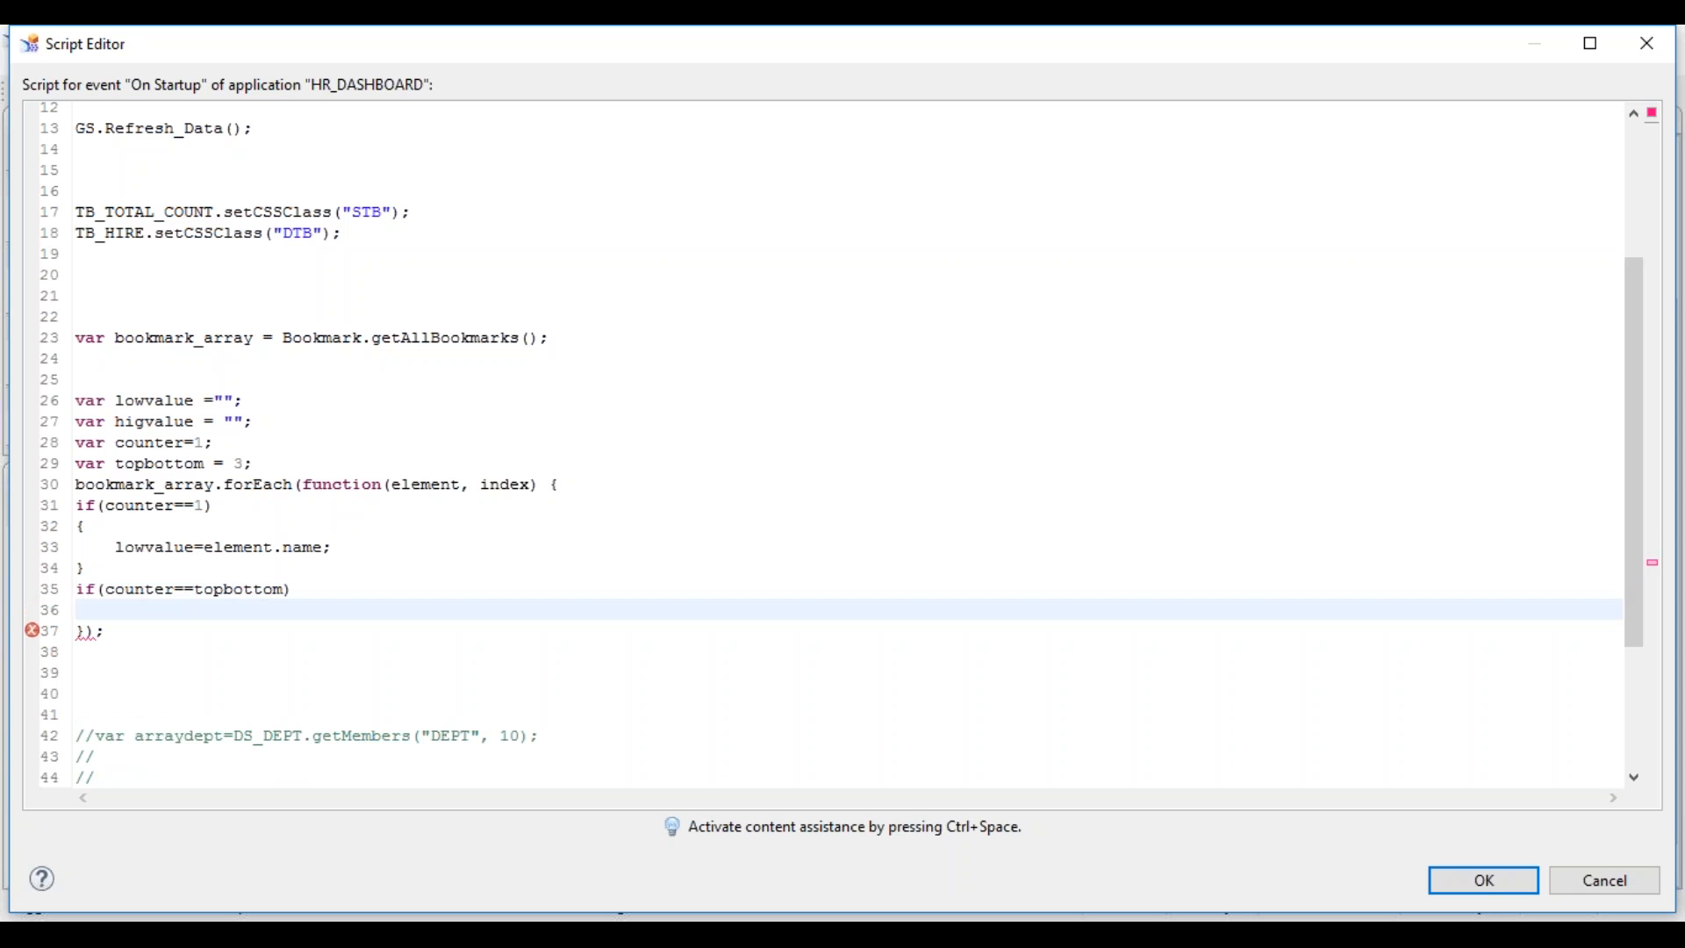
type("{")
key("Return")
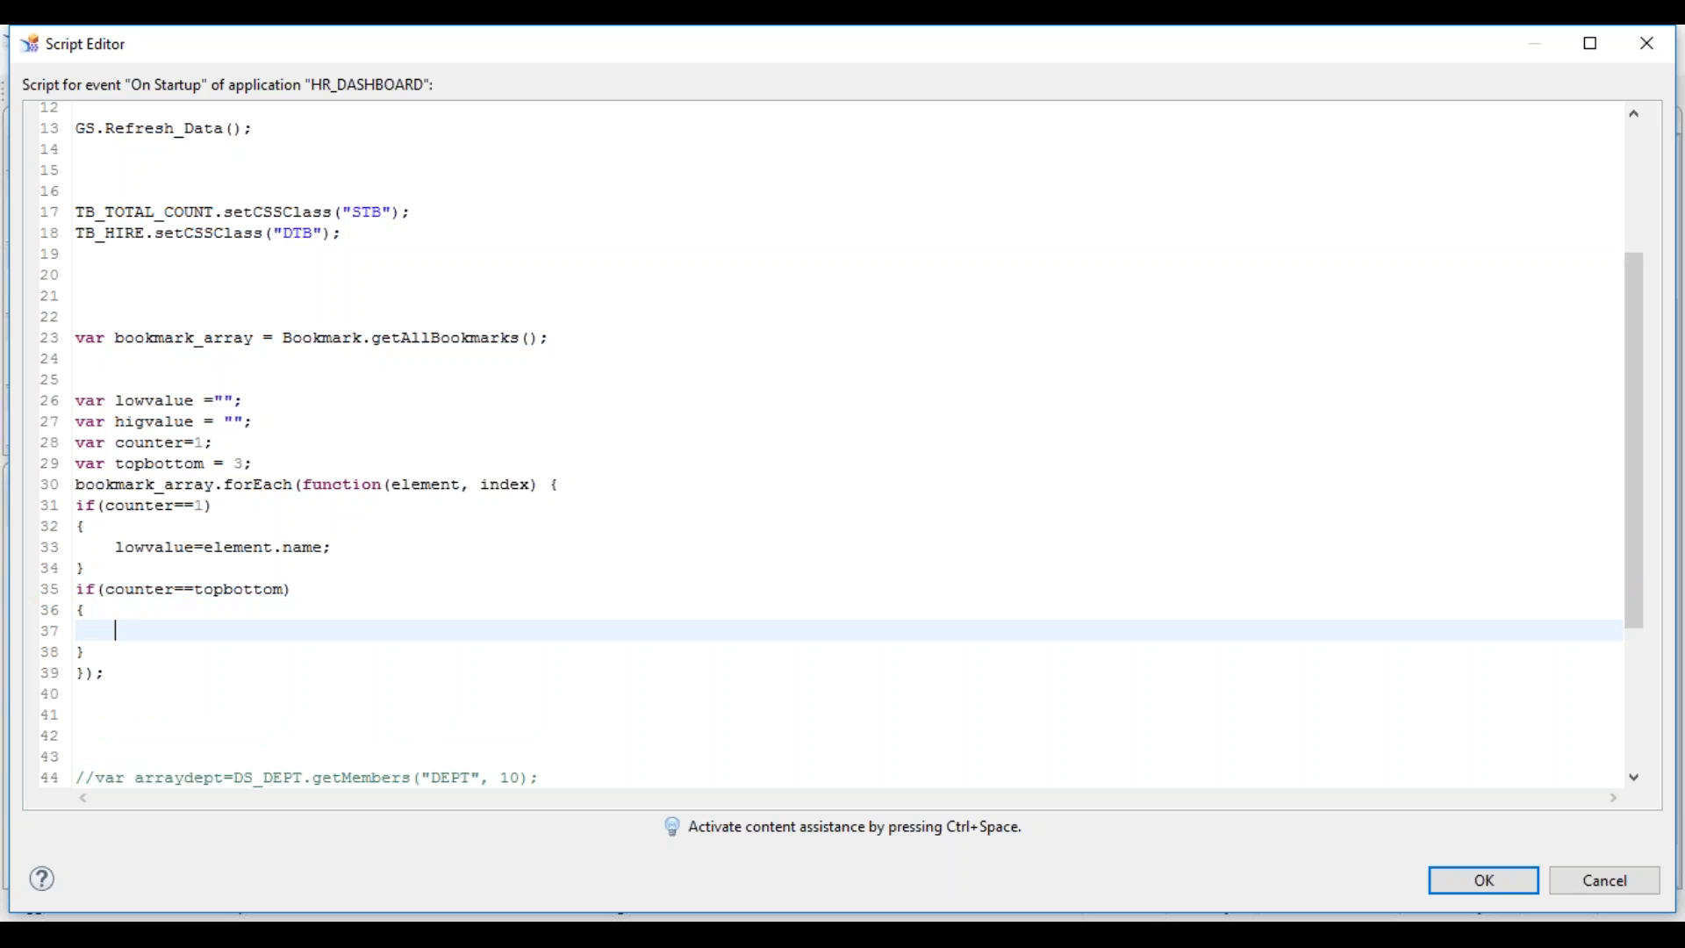
type("hig")
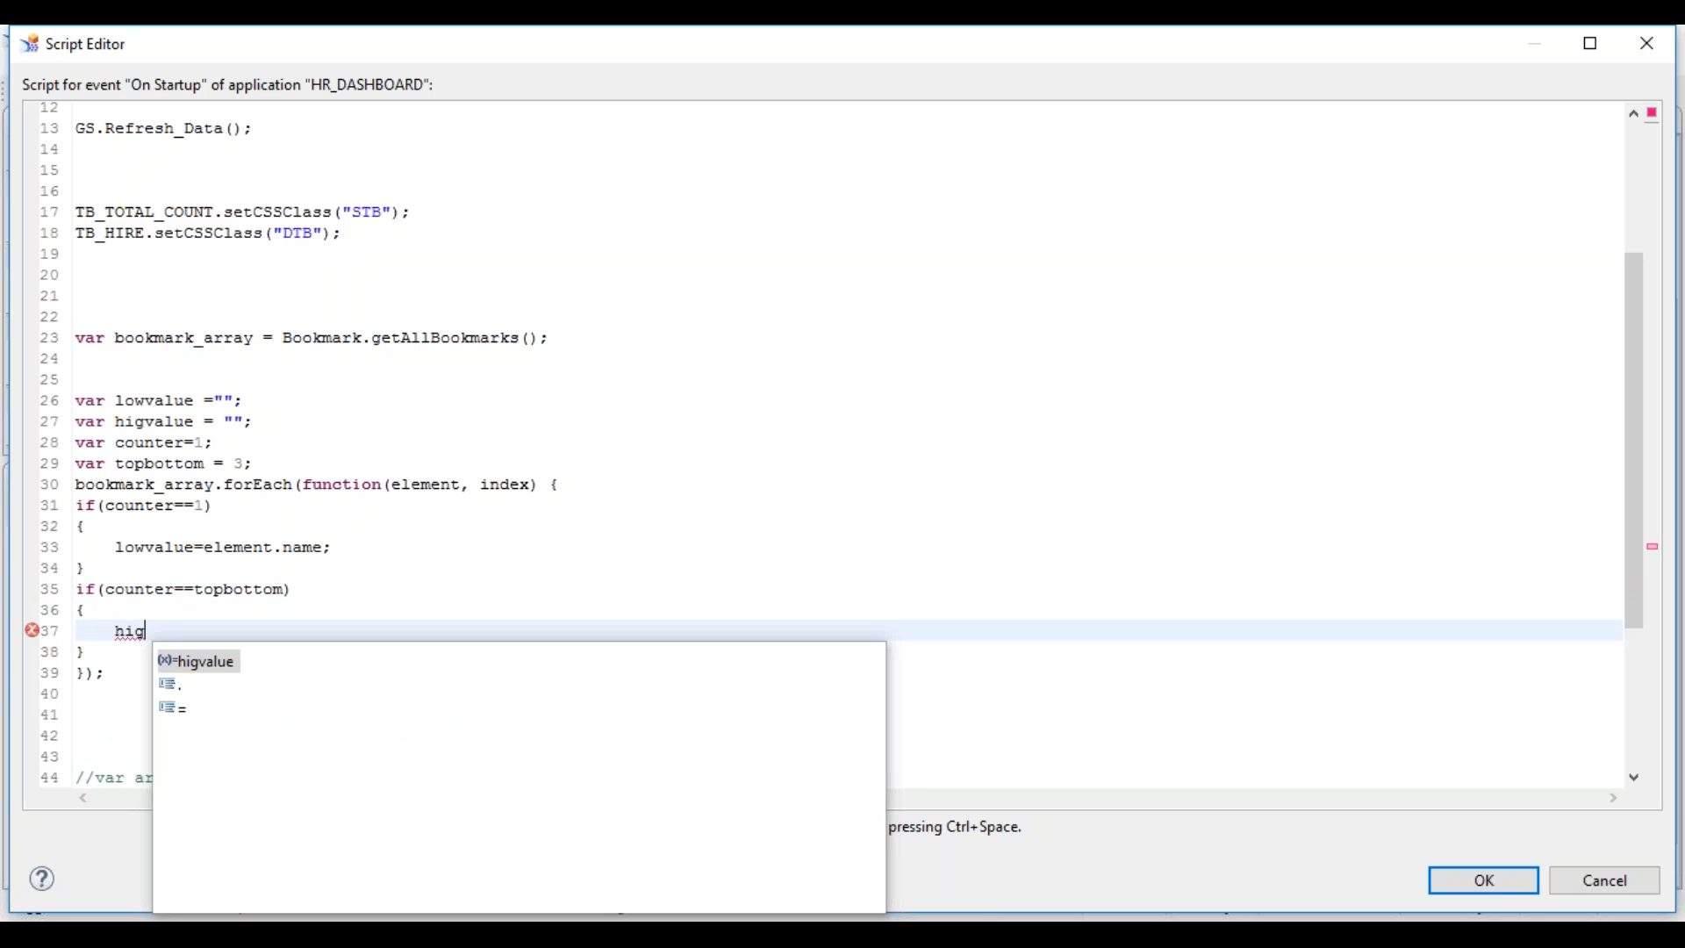
key("Return")
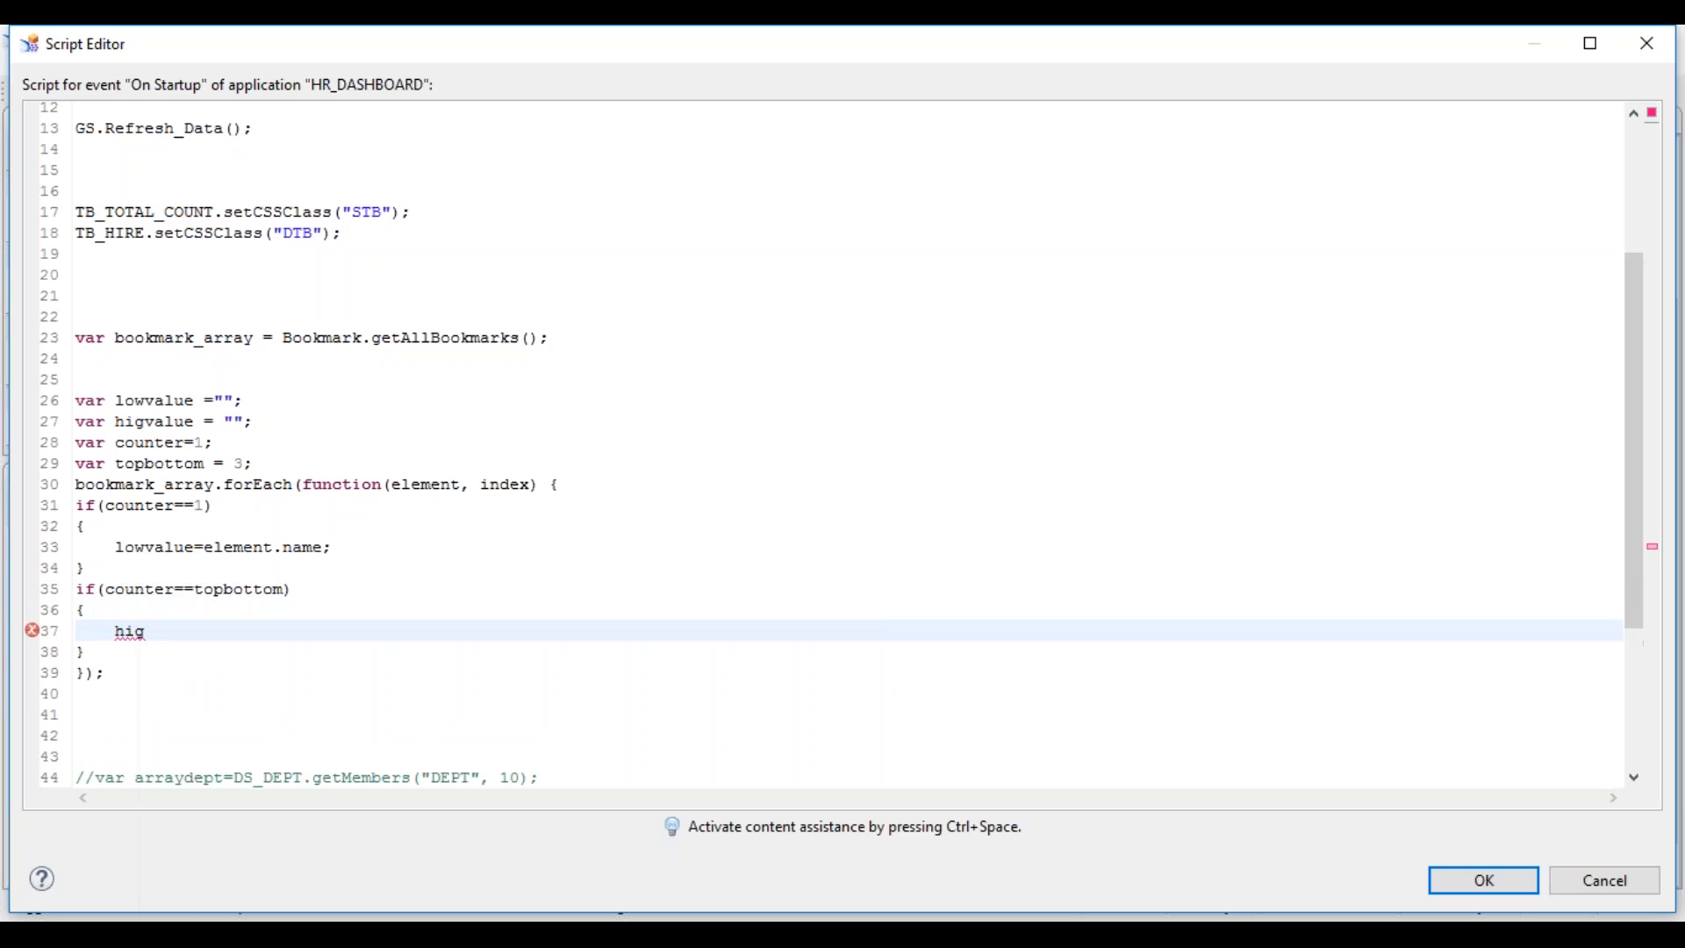
type("=elem")
key("Return")
type(".")
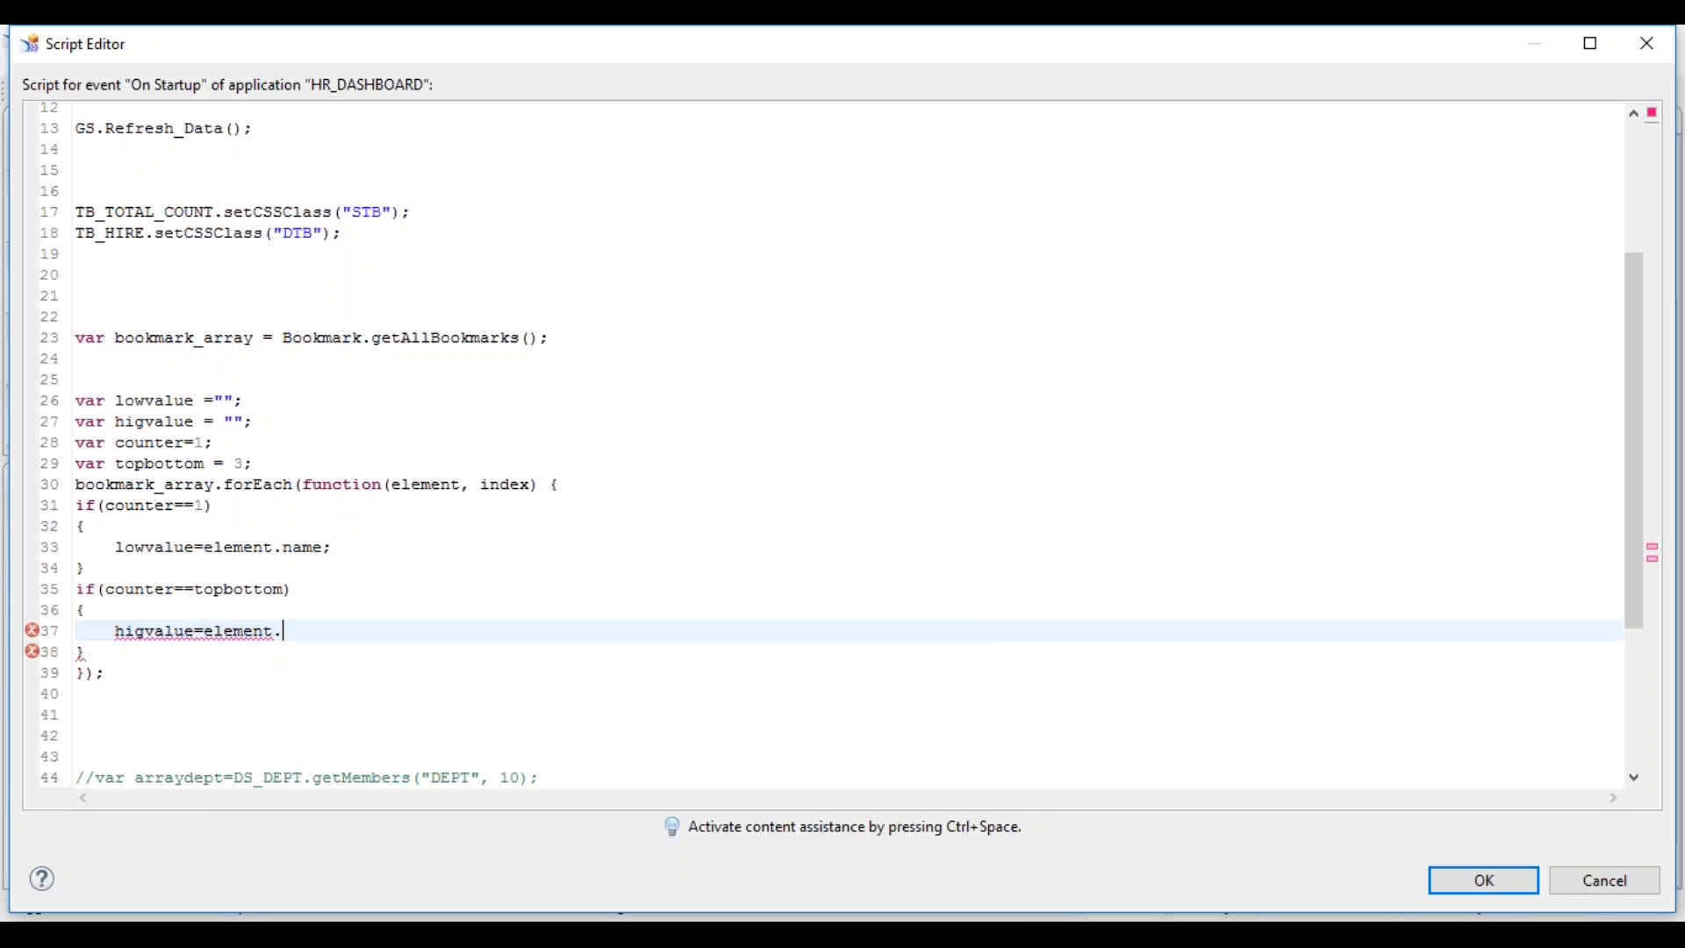
type("name;")
- Add counter=counter+1; to increment the counter at the end of the loop
left_click(105, 658)
key("Return")
type("co")
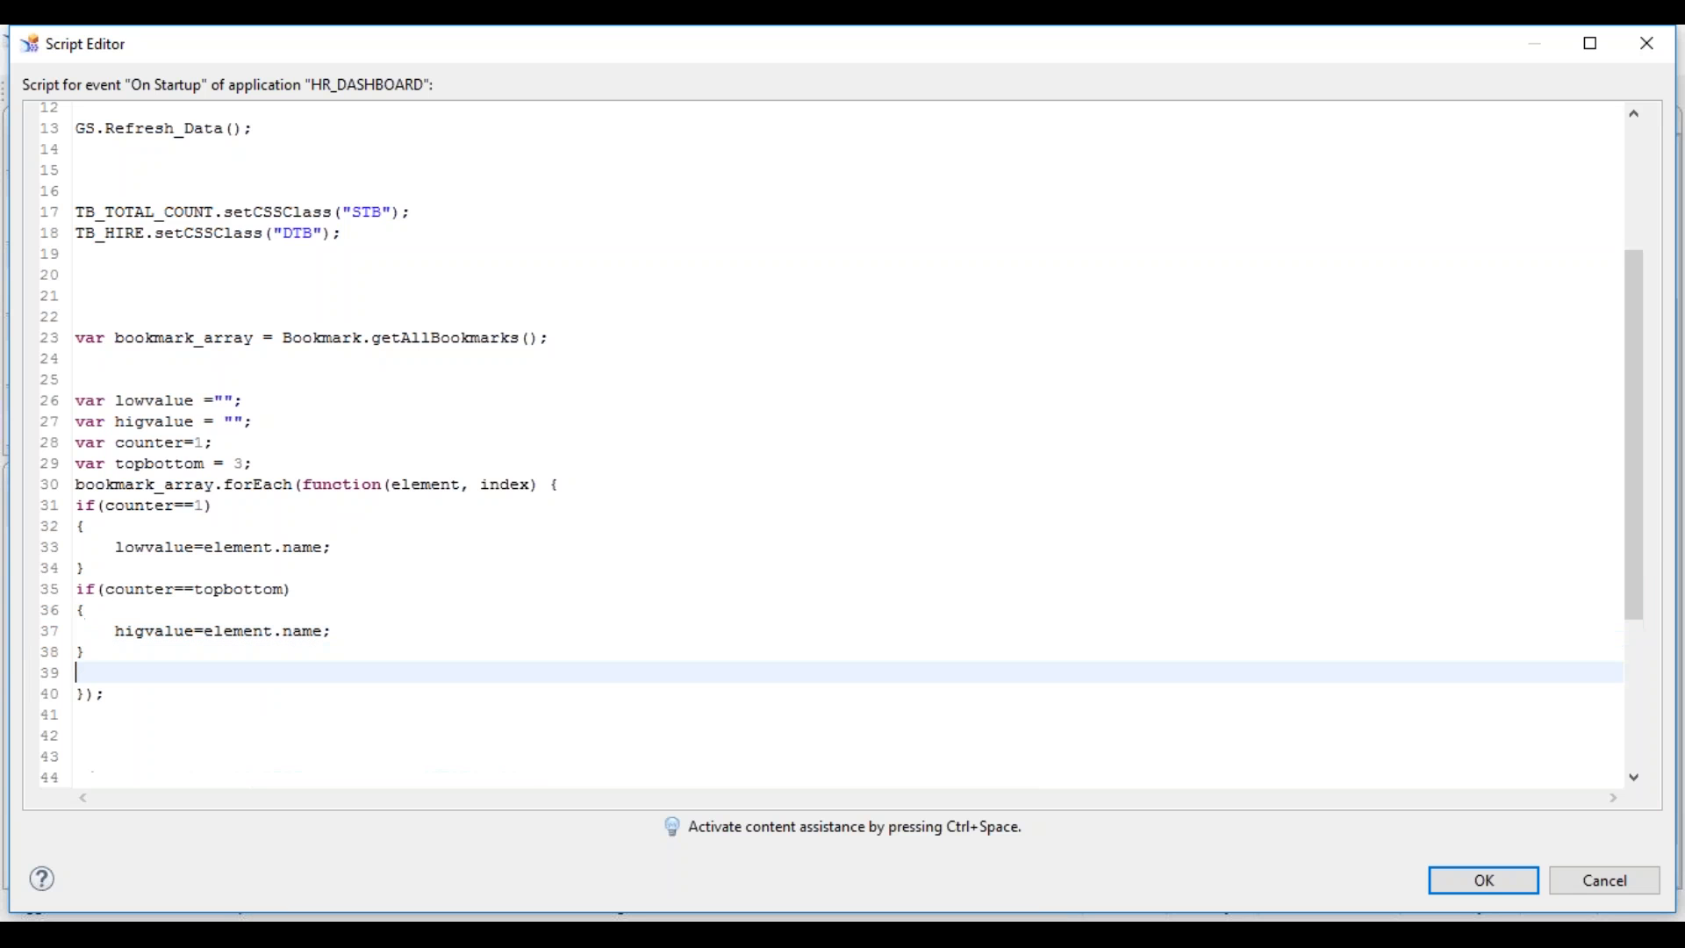
type("unter=counte")
key("Down")
key("Down")
key("Down")
key("Down")
key("Down")
key("Down")
key("Down")
key("Down")
key("Down")
key("Down")
key("Down")
key("Down")
key("Down")
key("Down")
key("Down")
key("Down")
key("Down")
key("Down")
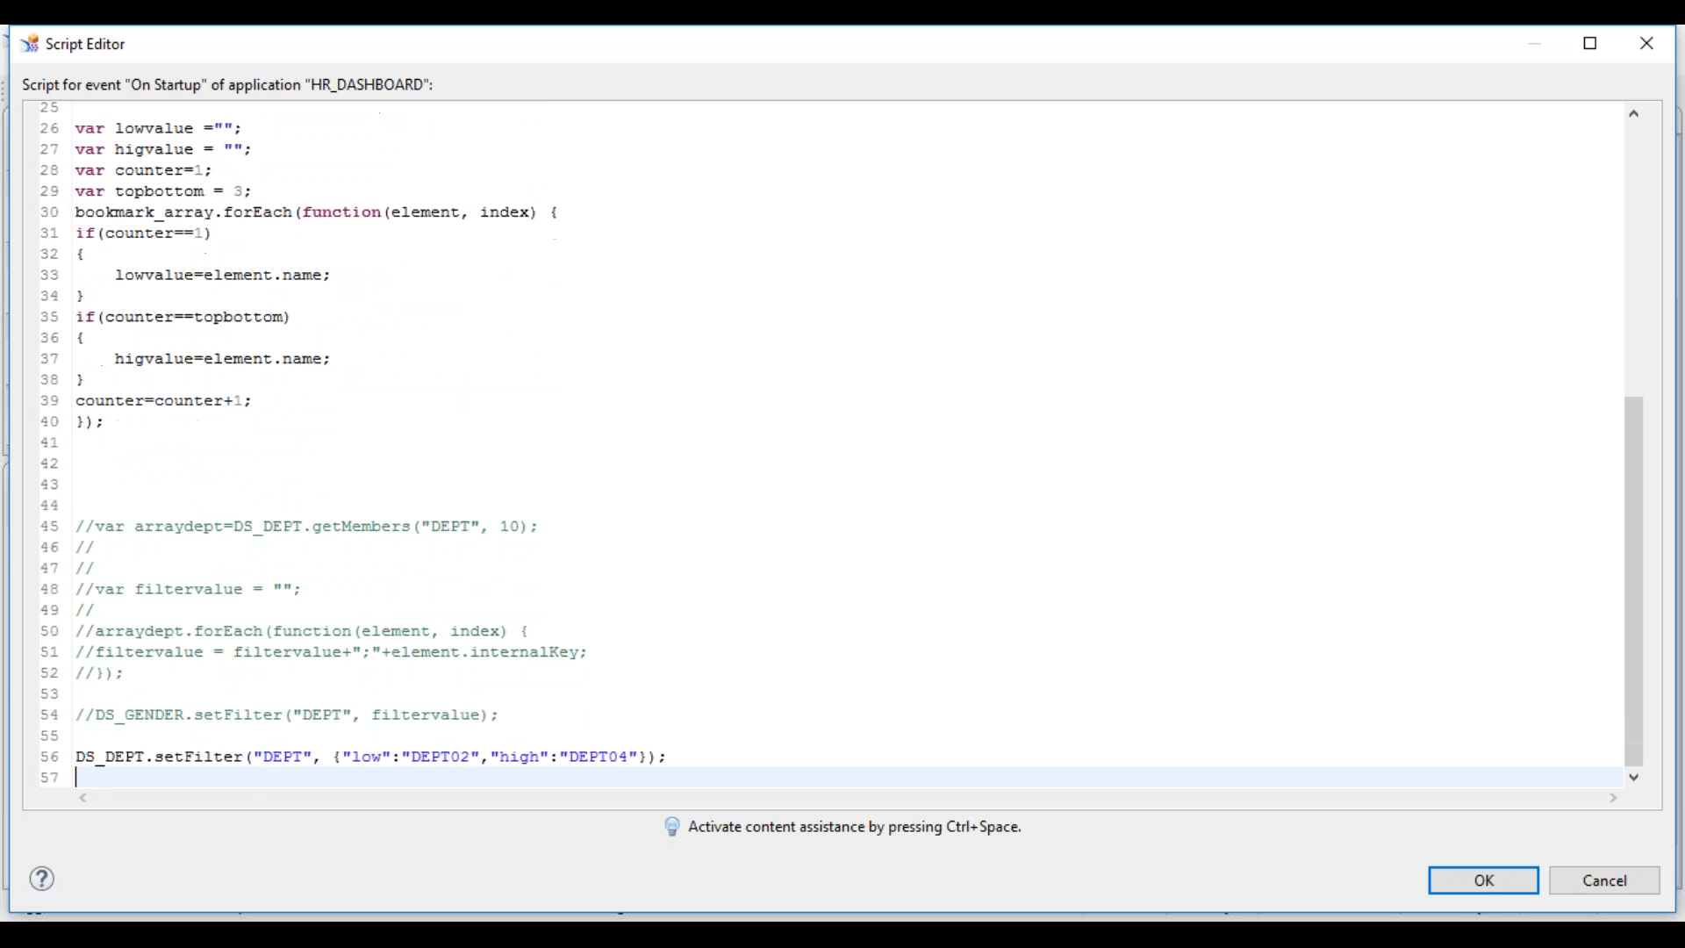
- Replace the setFilter low bound DEPT02 with the lowvalue variable
left_click(253, 756)
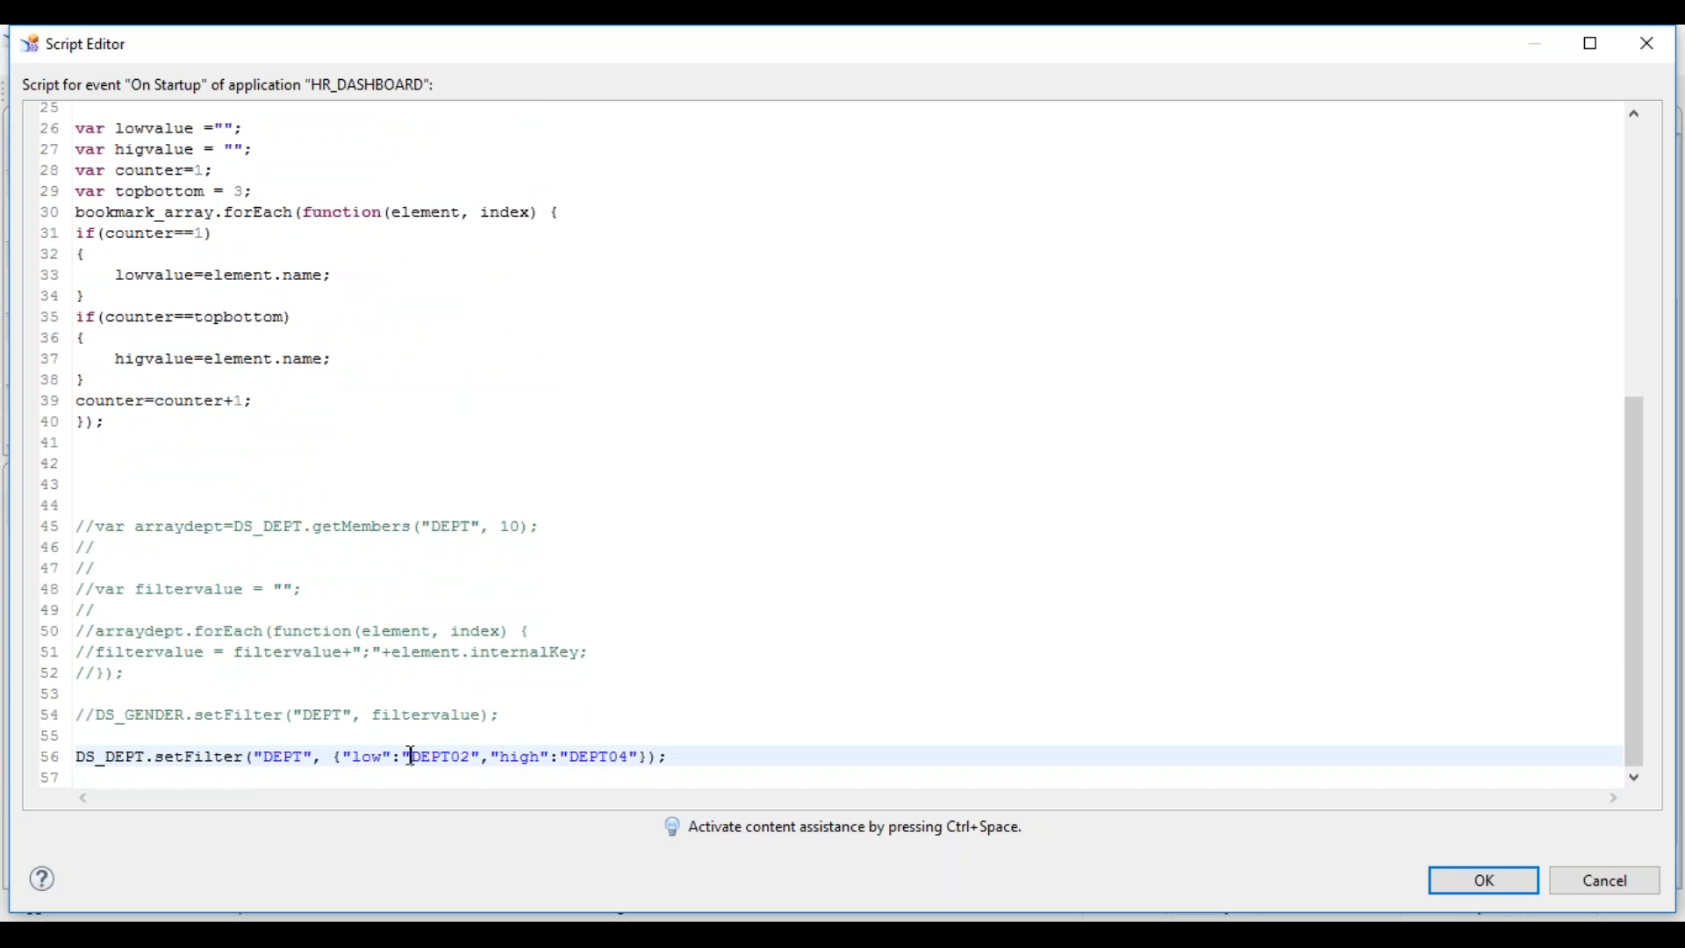
key("shift+Right")
key("shift+Right")
key("shift+Right")
key("shift+Right")
key("shift+Right")
key("shift+Right")
key("shift+Right")
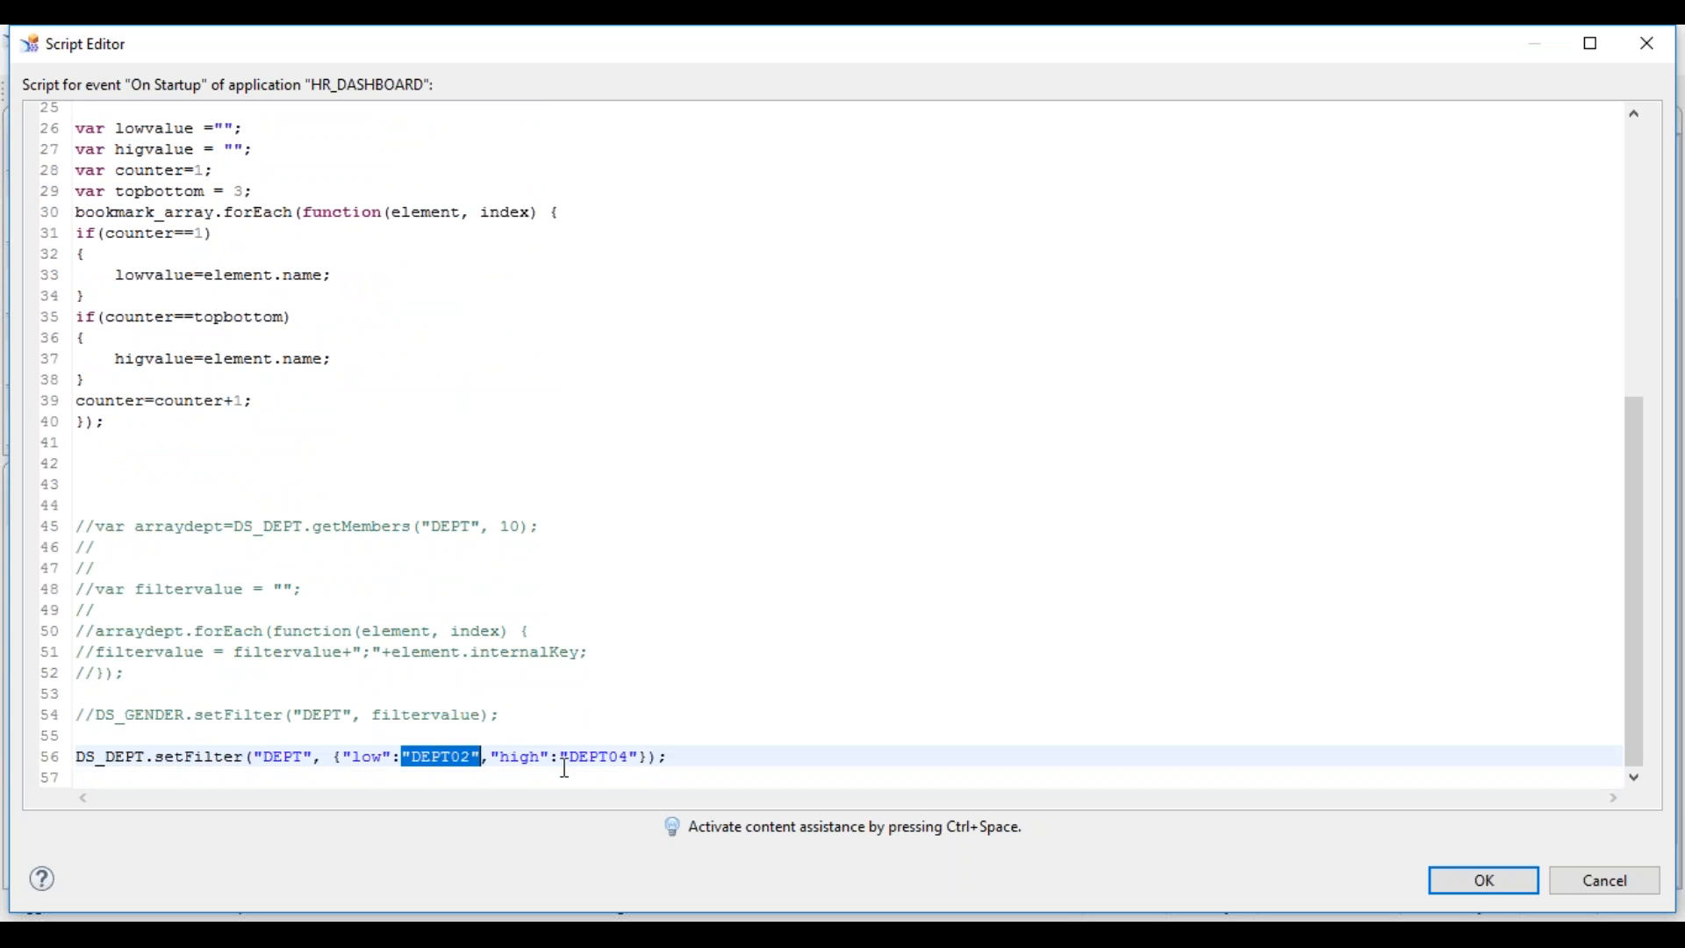
key("BackSpace")
type("low")
key("ctrl+space")
key("Return")
key("Right")
key("Right")
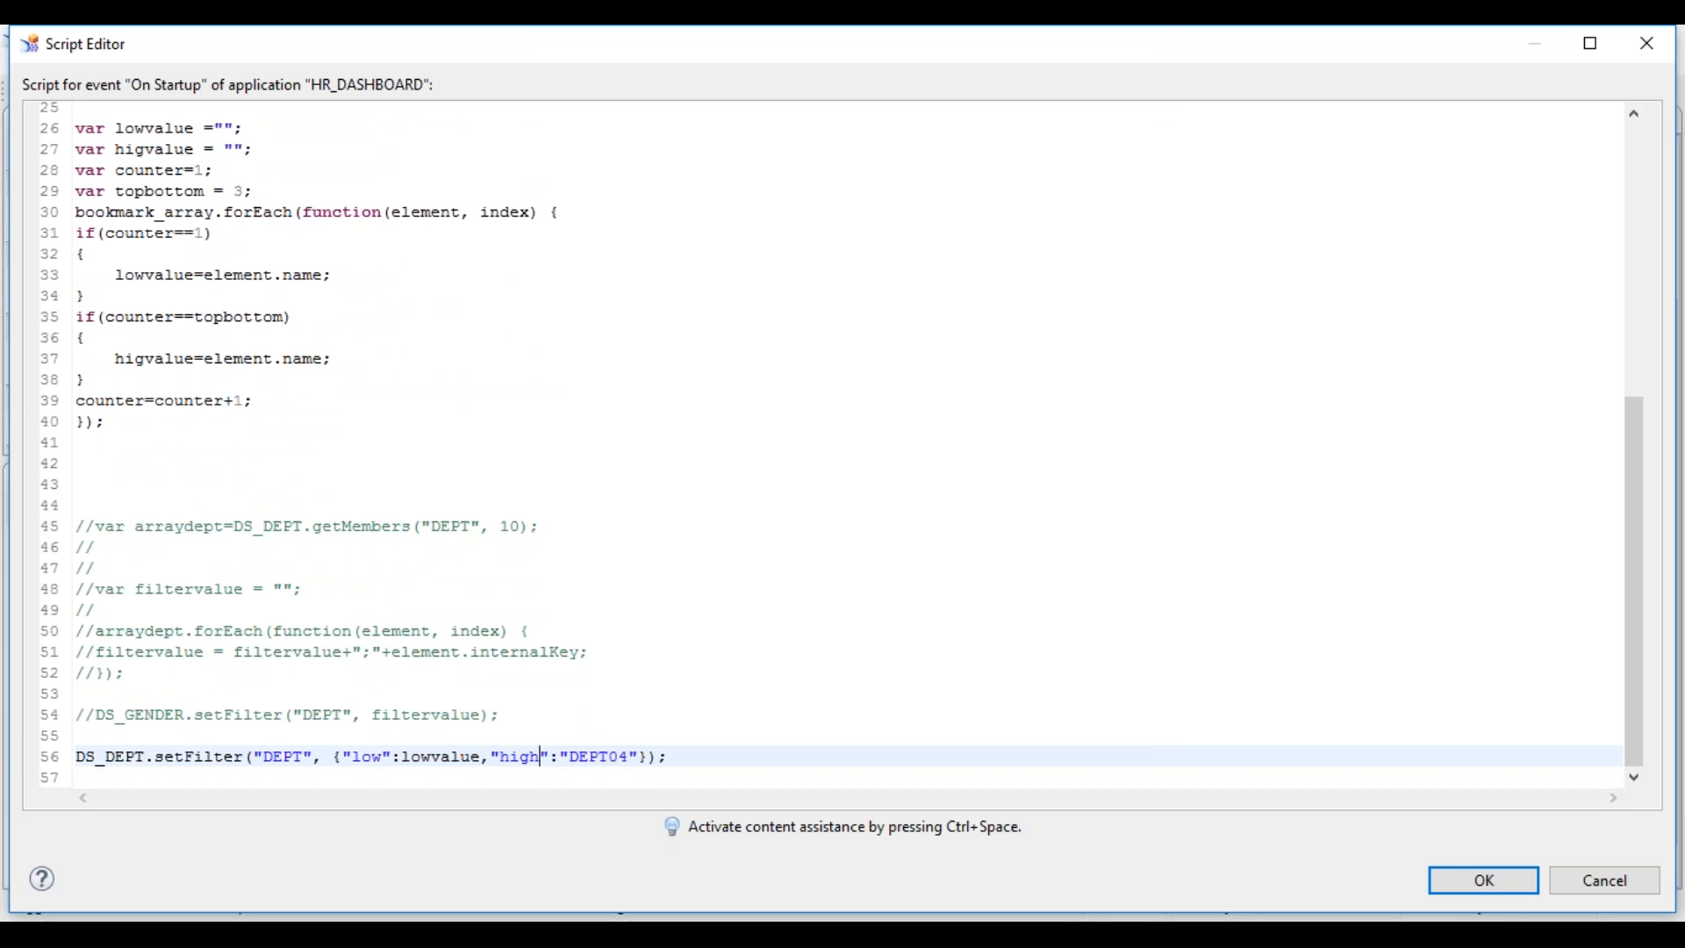
- Replace the high bound DEPT04 with higvalue, confirm the script, and run the app locally
key("shift+Right")
key("shift+Right")
key("shift+Right")
key("shift+Right")
key("shift+Right")
key("shift+Right")
key("shift+Right")
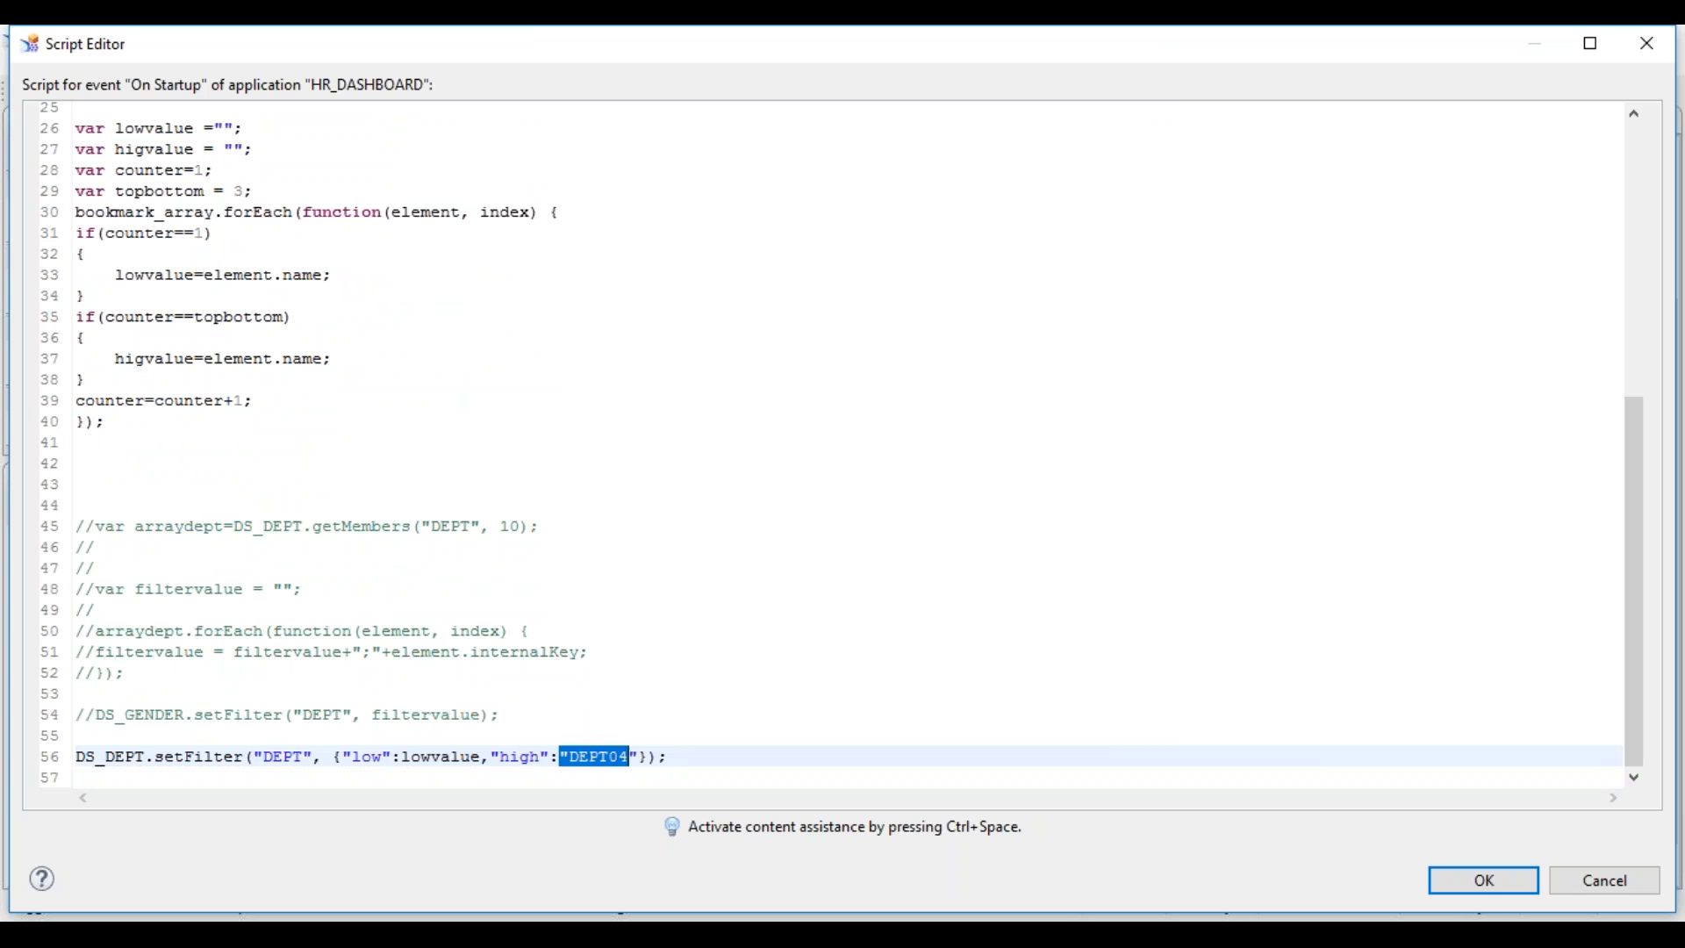
key("BackSpace")
type("hi")
key("ctrl+space")
key("Return")
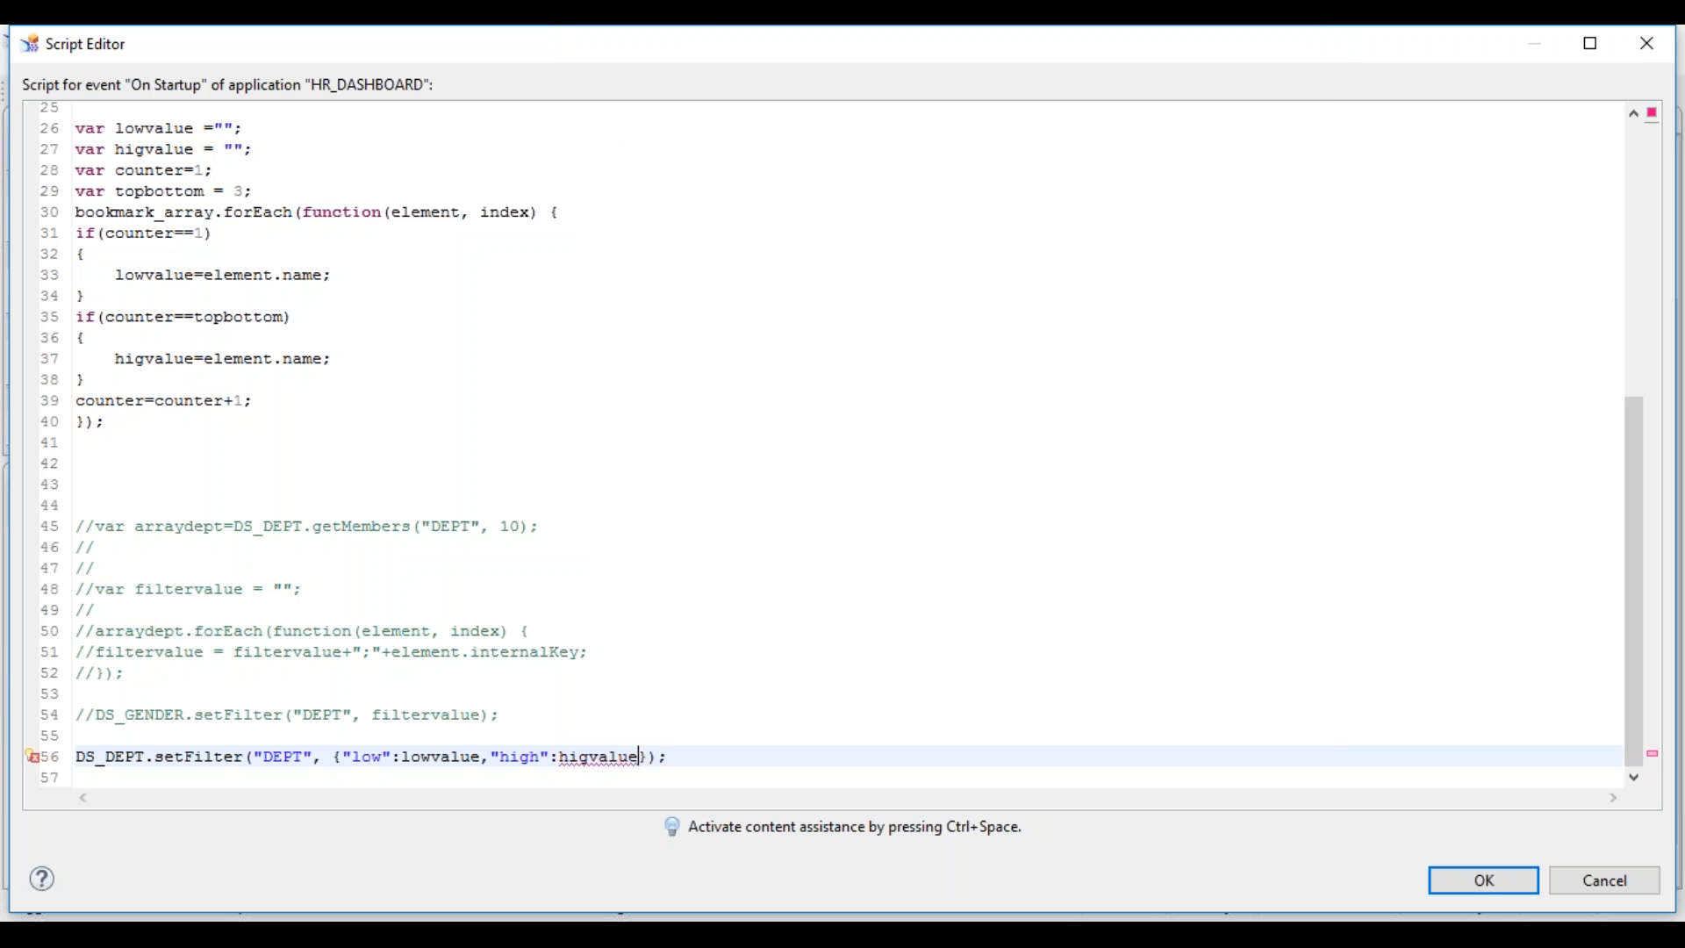
key("Down")
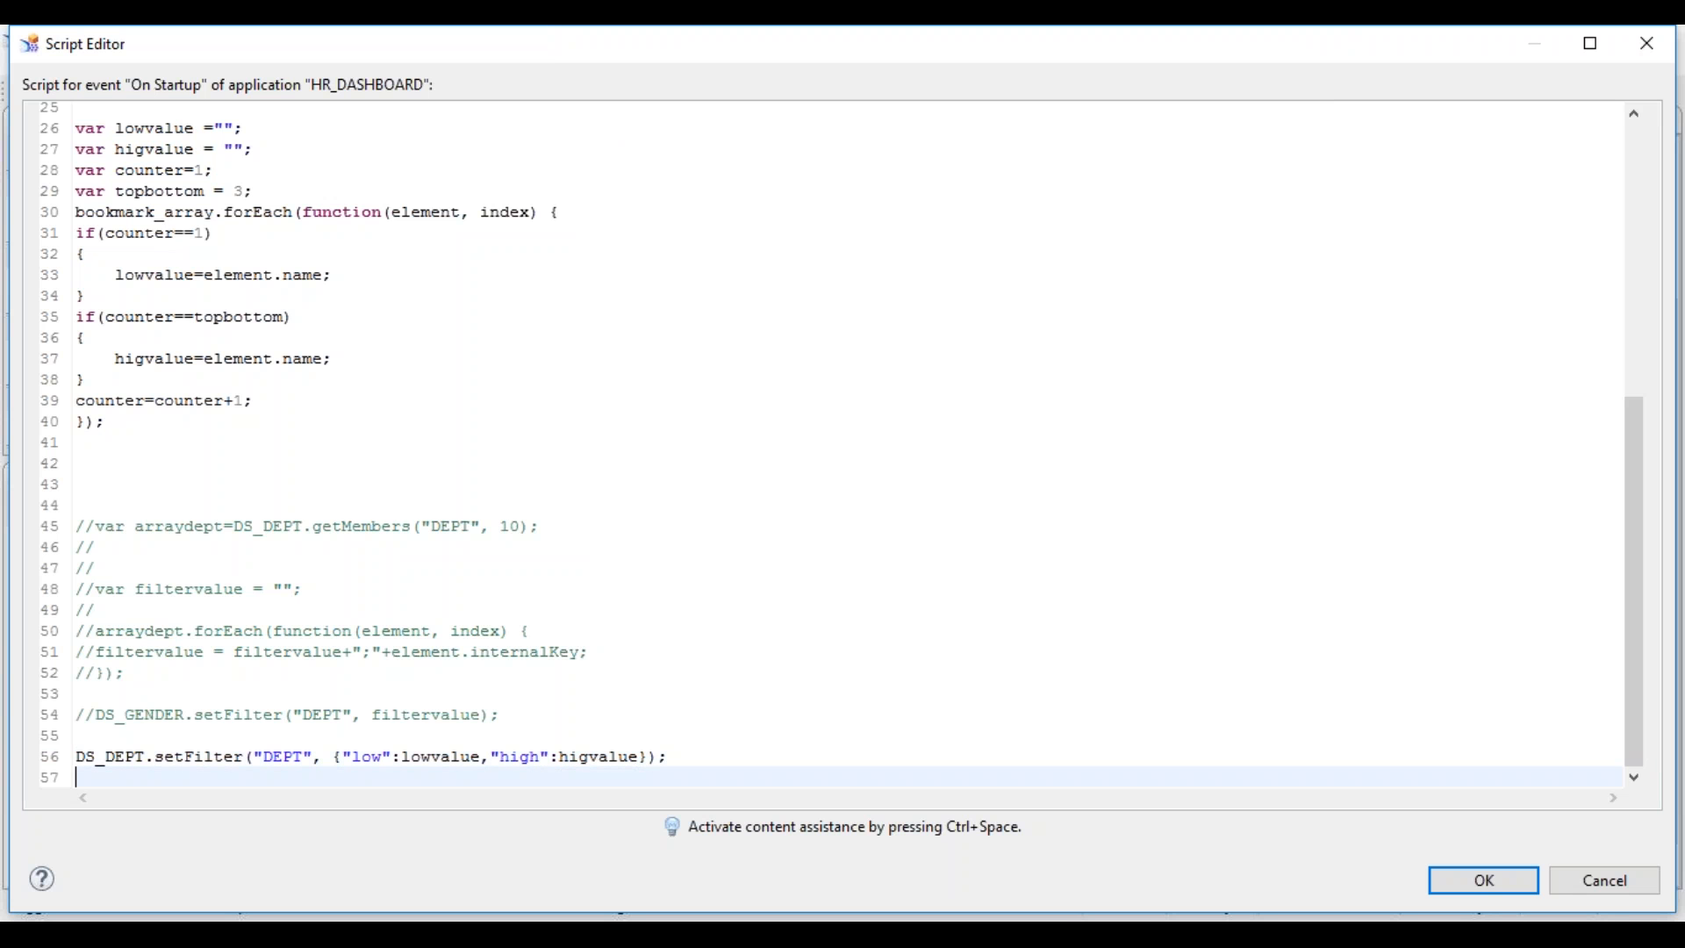
left_click(1485, 882)
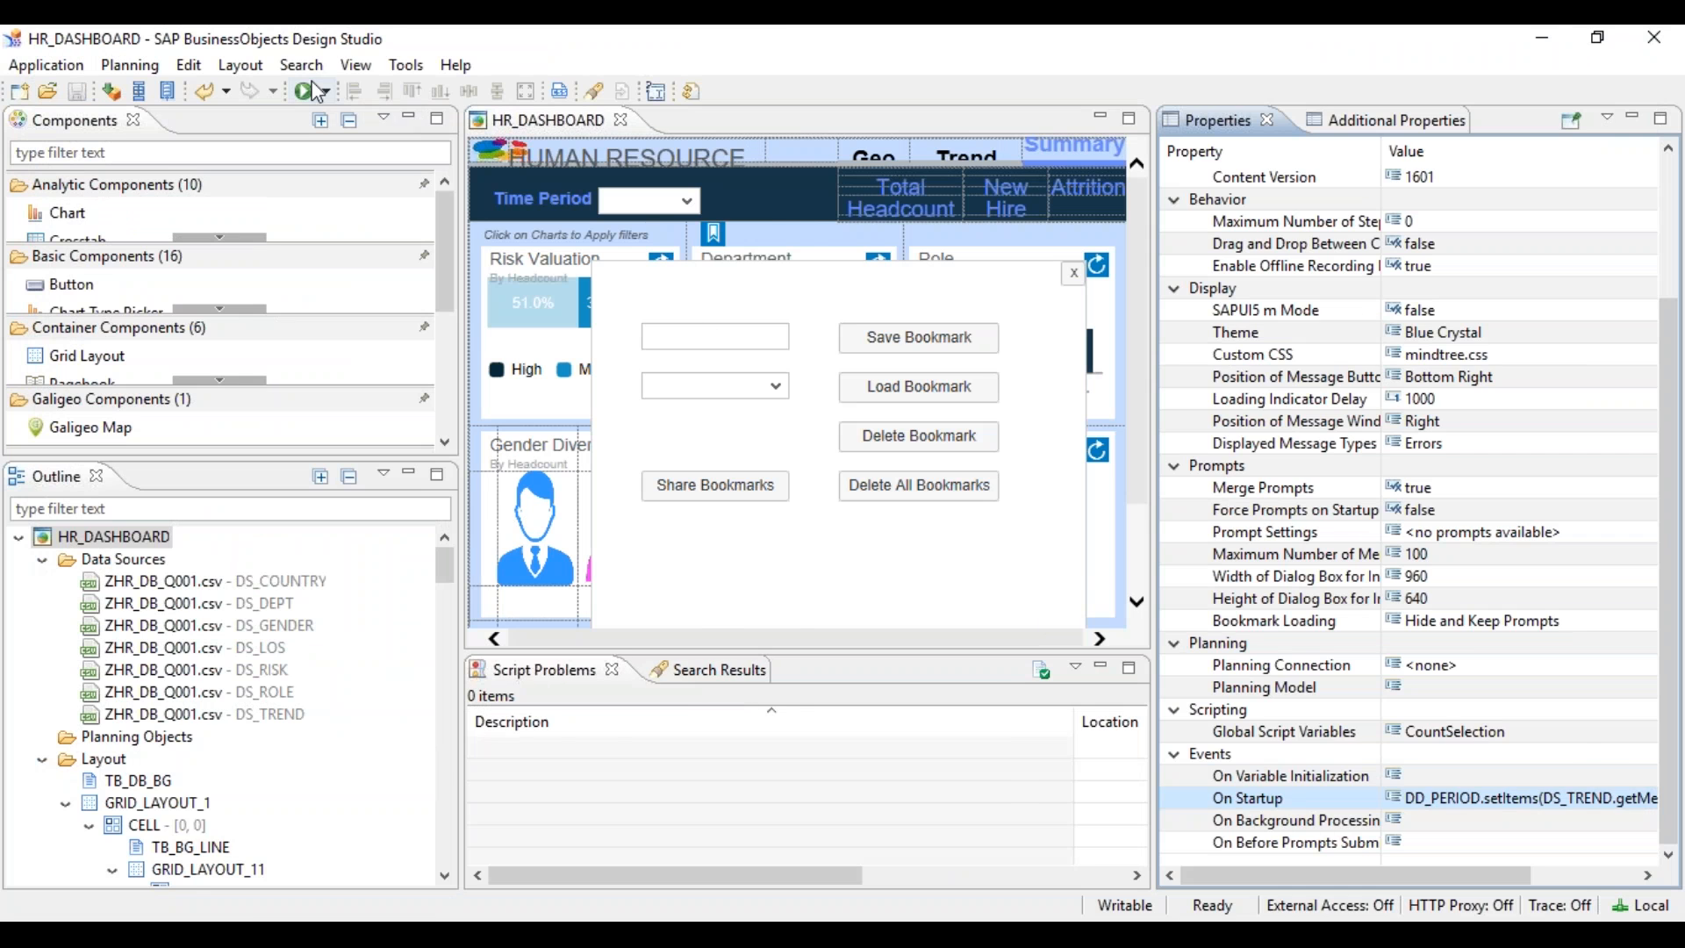
left_click(303, 91)
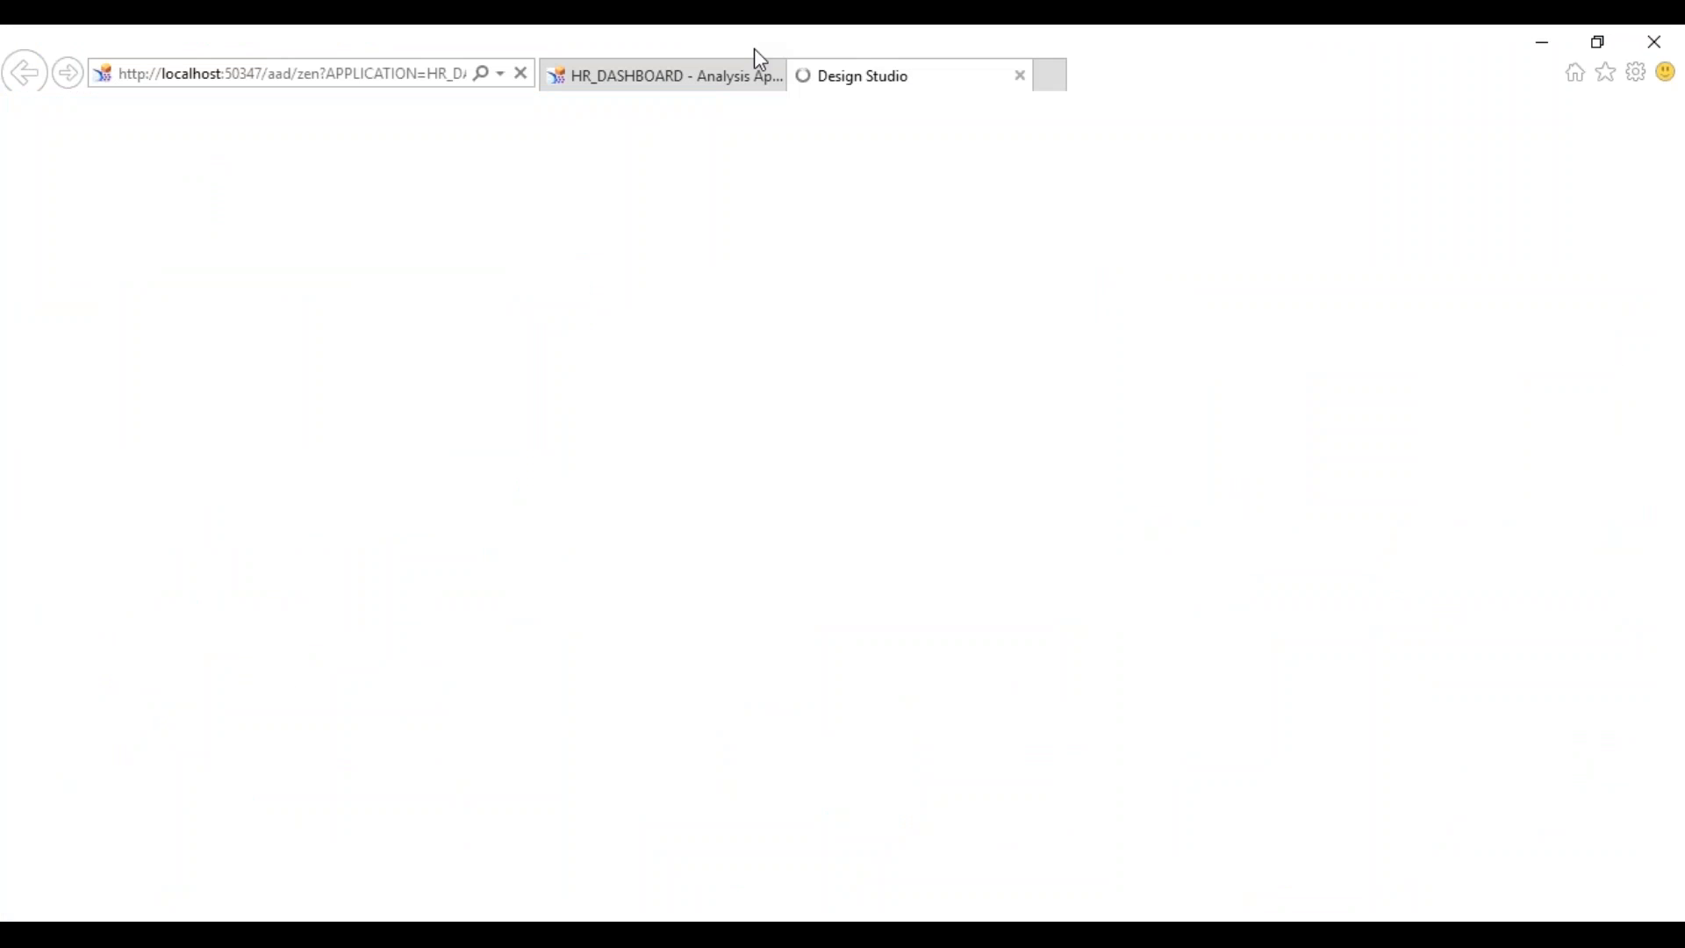
- Close the old dashboard tab and start an APPLICATION.alert call at the end of On Startup
left_click(772, 77)
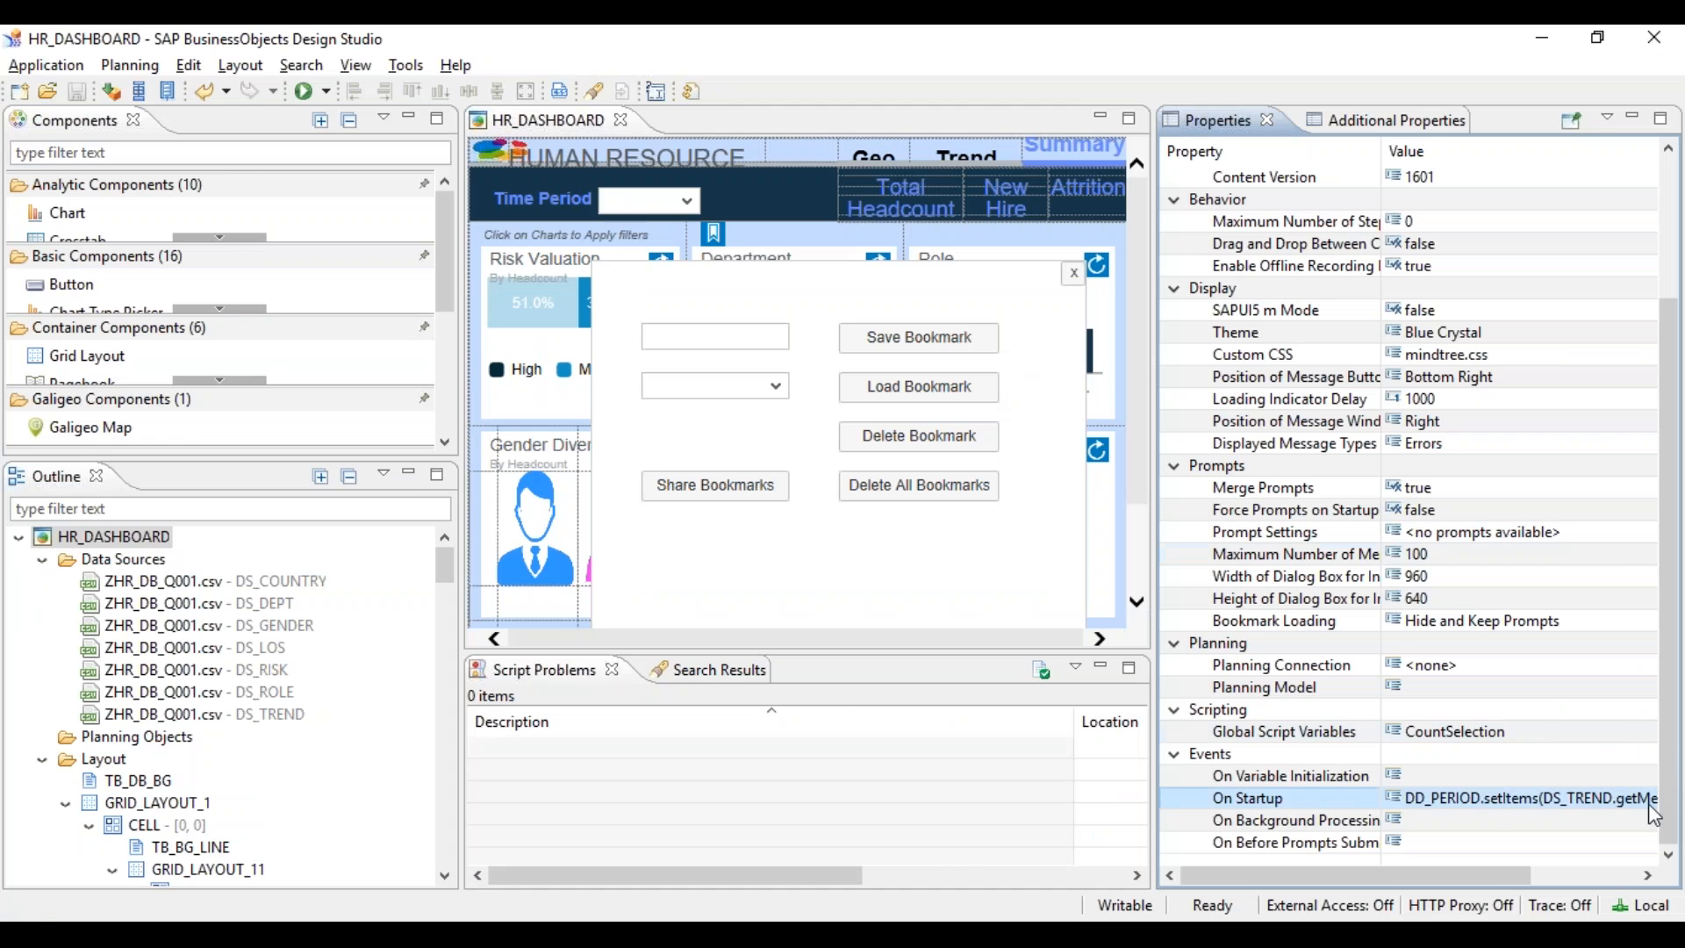
left_click(1632, 799)
left_click(1647, 801)
left_click(624, 527)
key("Down")
key("Down")
key("Down")
key("Down")
key("Down")
key("Down")
key("Down")
key("Down")
key("Down")
key("Down")
key("Down")
key("Down")
key("Down")
key("Down")
key("Down")
key("Down")
key("Down")
key("Down")
key("Down")
key("Down")
key("Down")
key("Down")
key("Down")
key("Down")
key("Down")
key("Down")
key("Down")
key("Down")
key("Down")
key("Down")
key("Down")
key("Down")
key("Down")
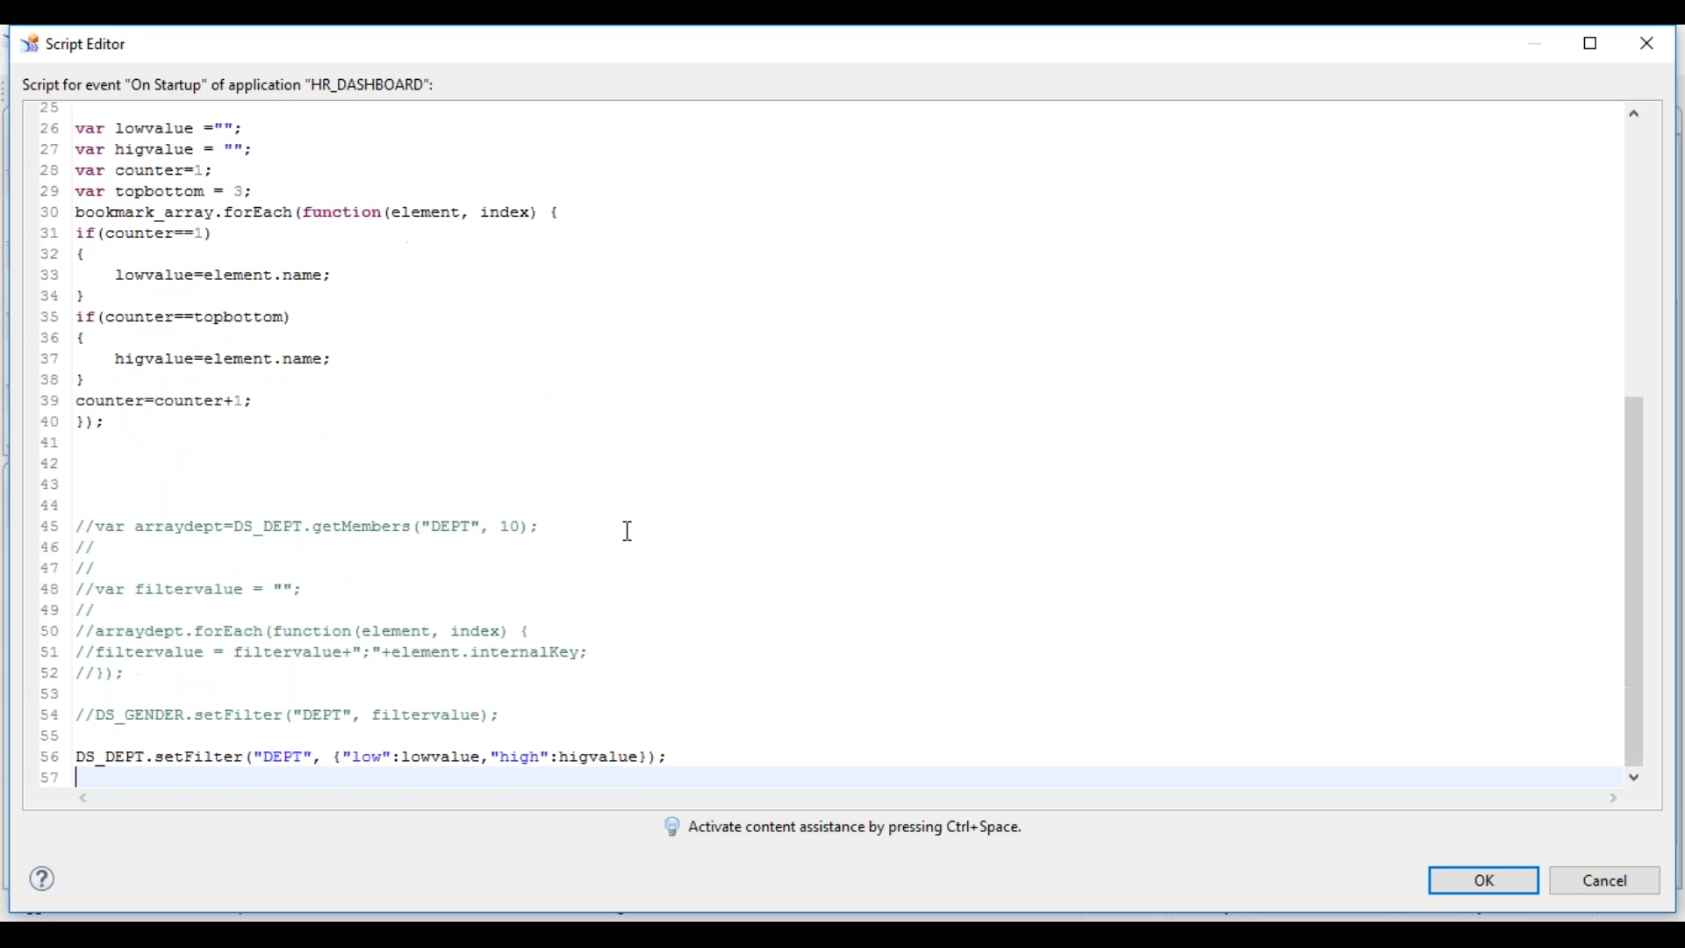
key("Return")
key("Return")
type("APP")
key("ctrl+space")
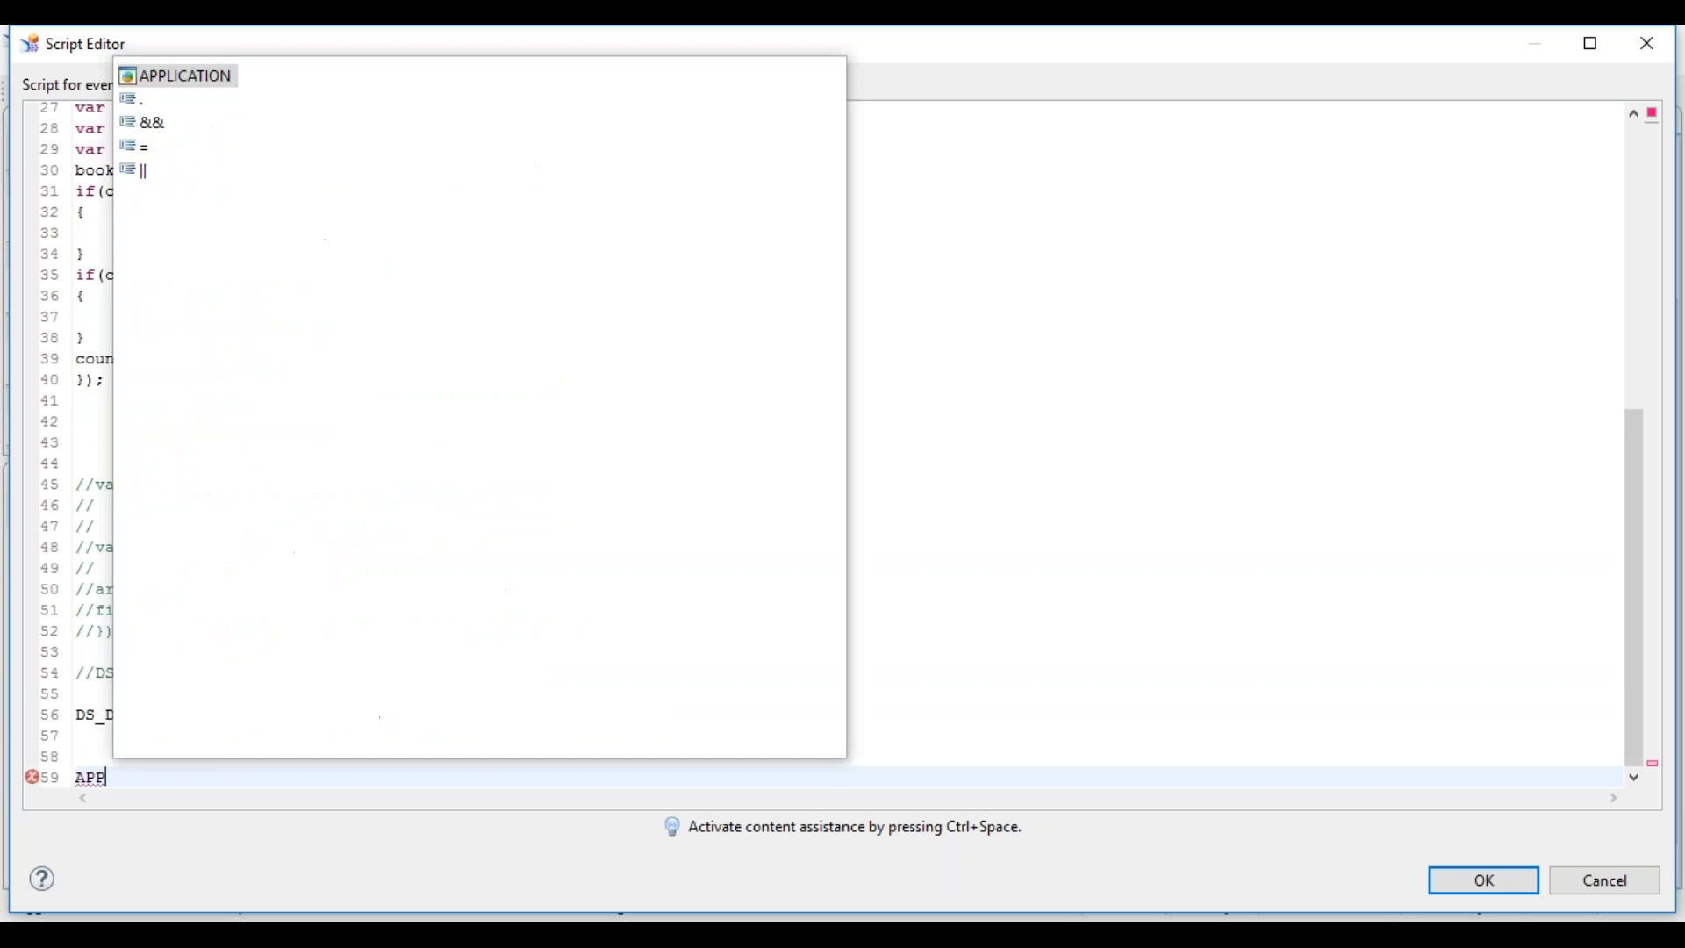
key("Return")
type(".aler")
key("ctrl+space")
- Make the alert show lowvalue+" "+higvalue and confirm the script
type("lo")
key("ctrl+space")
key("Return")
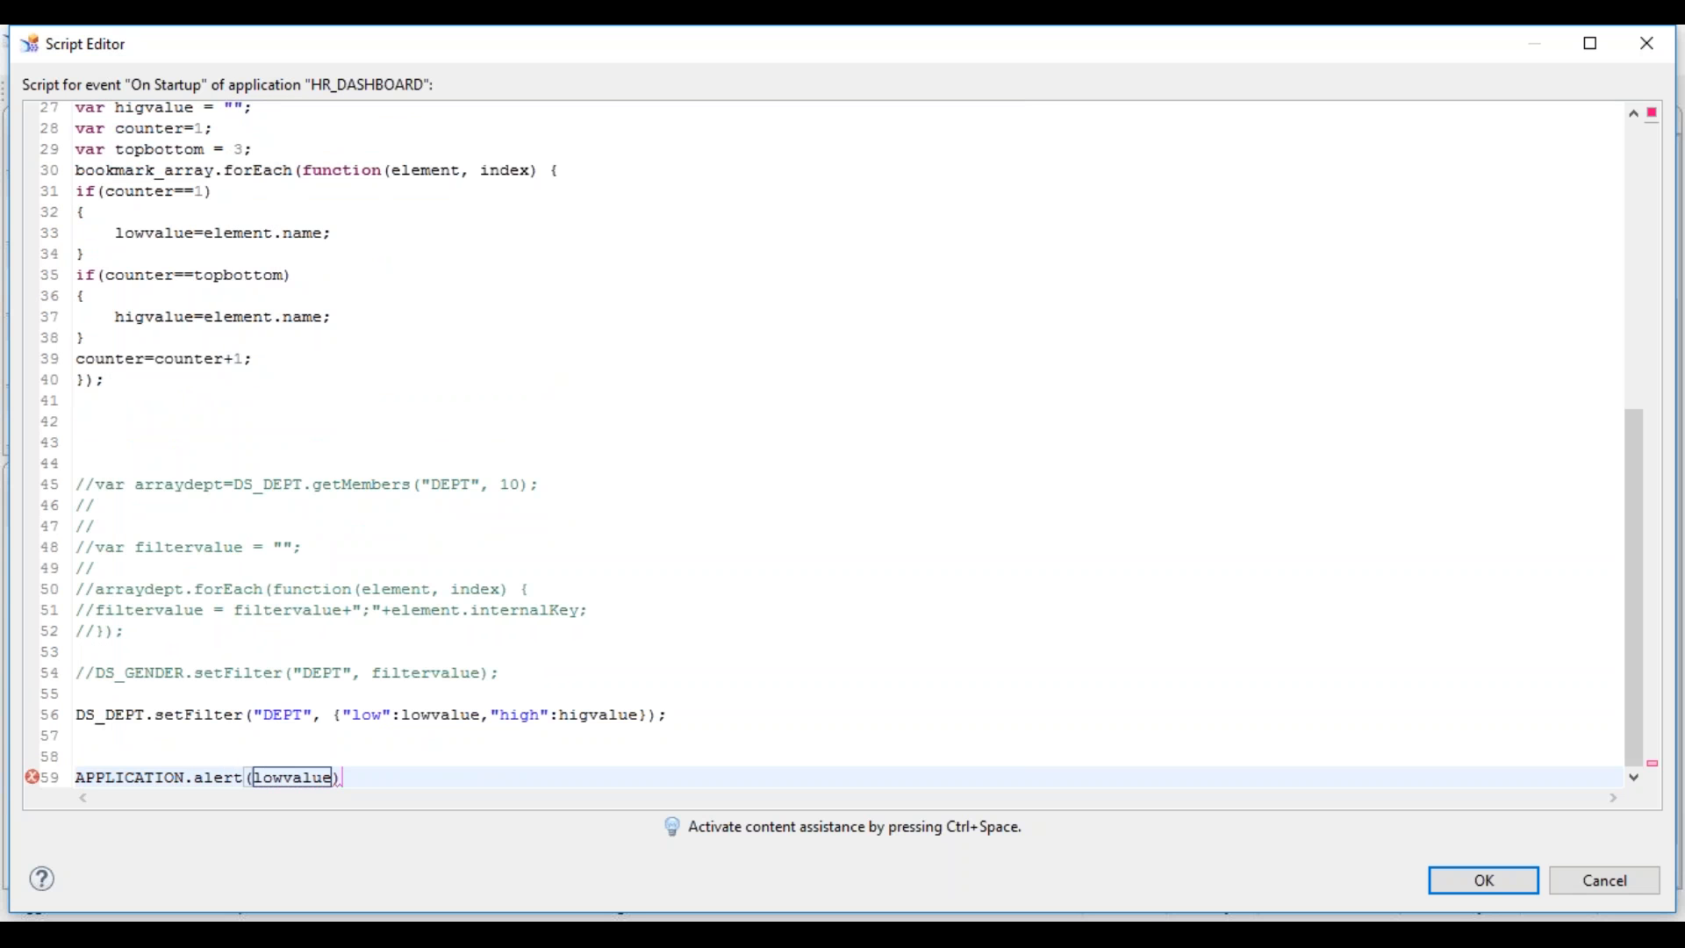
key("Return")
type(";")
key("shift+Home")
key("Left")
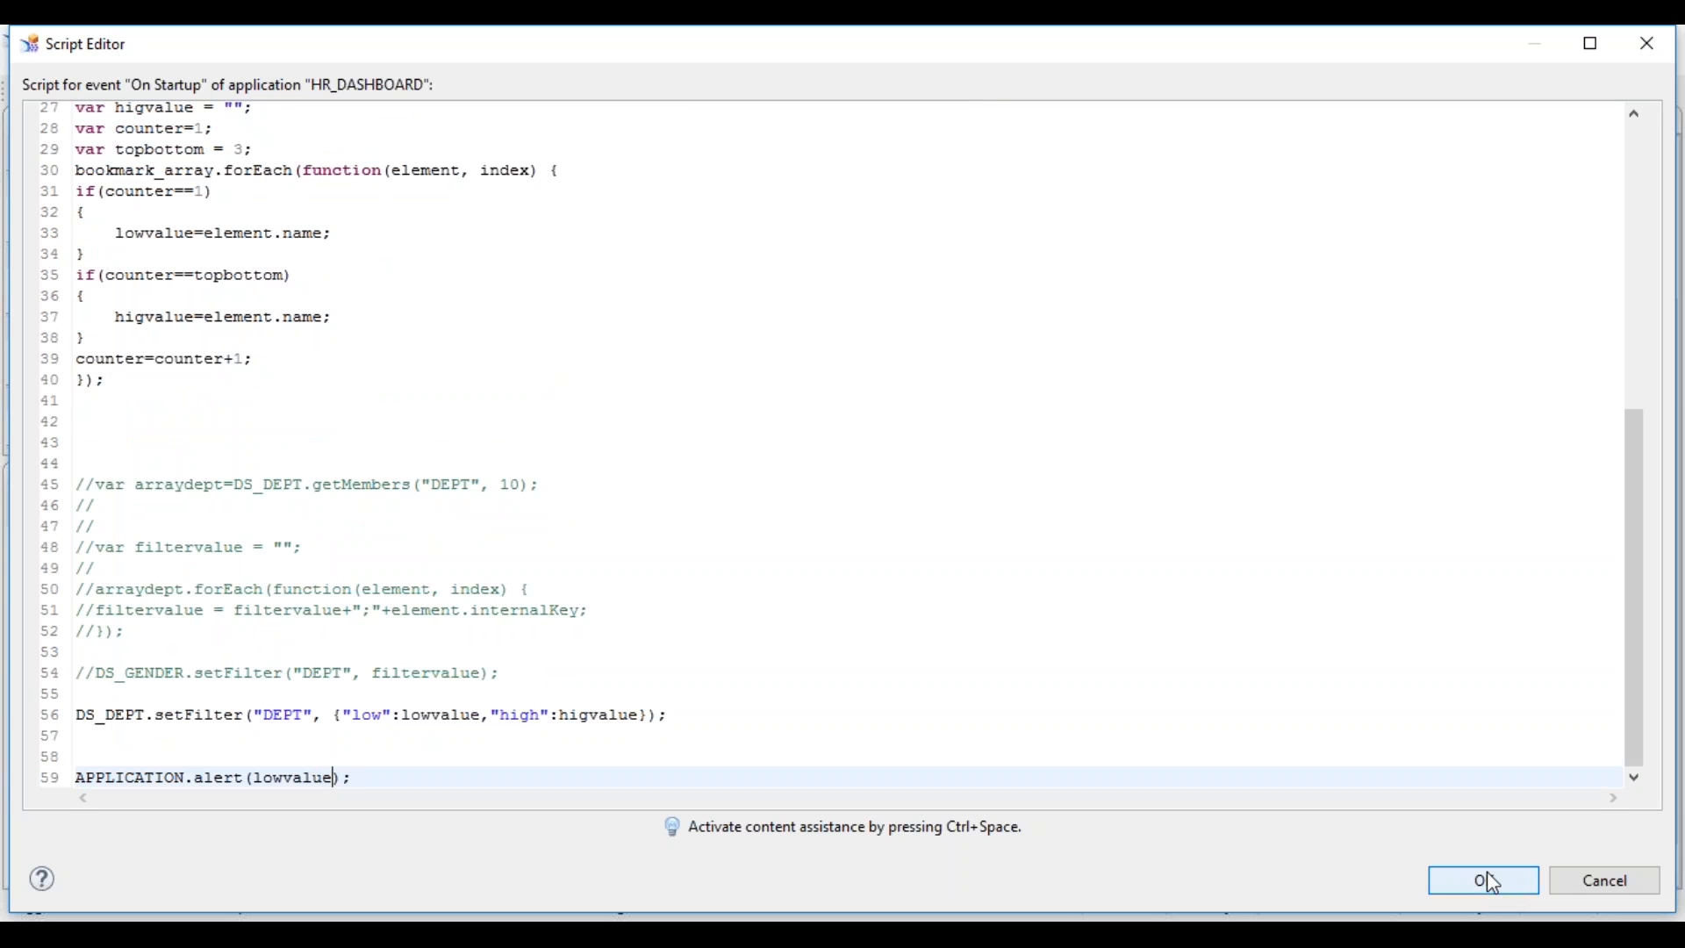
left_click(336, 778)
type("+\"    \"")
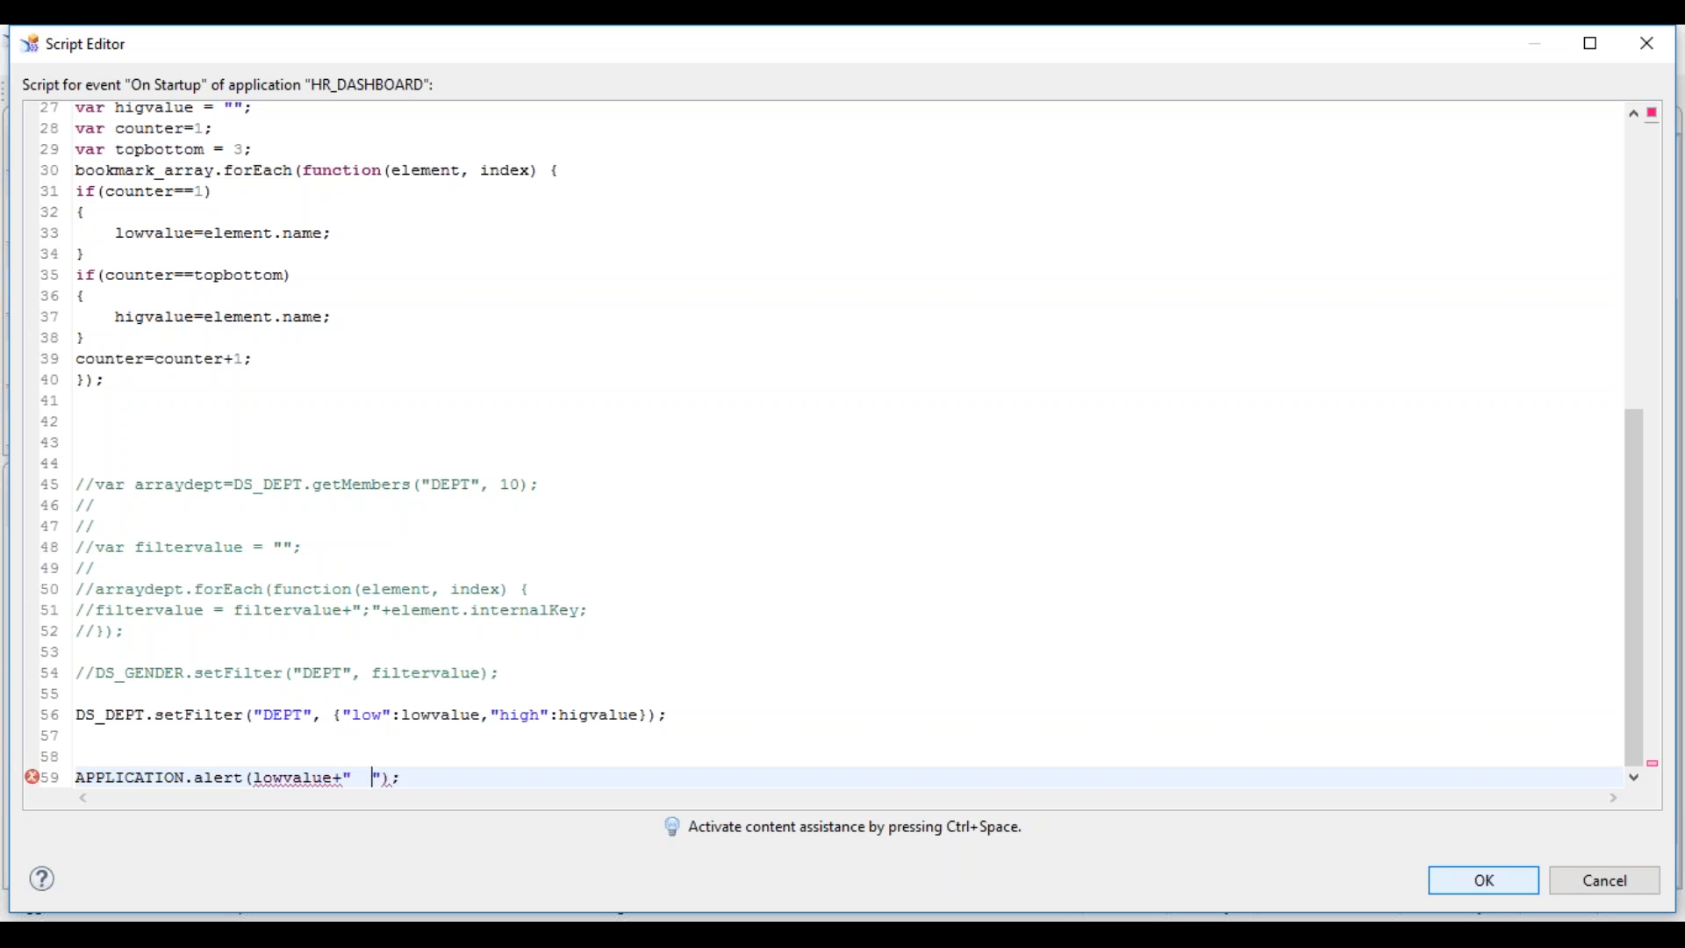
type("+higvalue")
key("End")
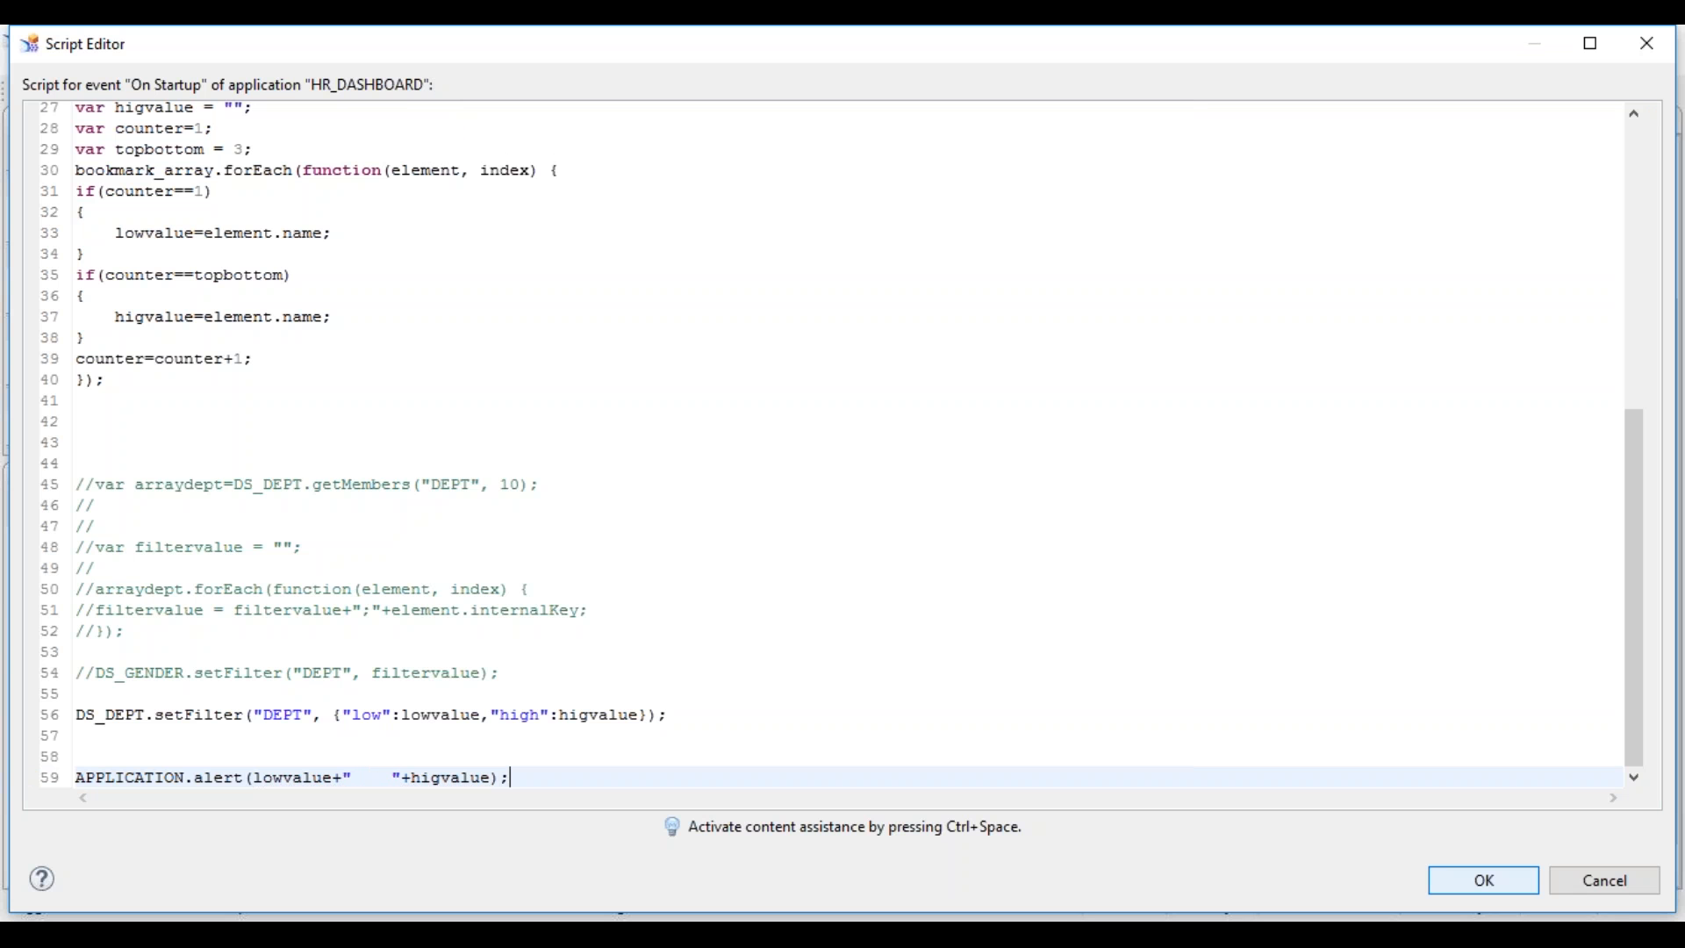
left_click(1485, 880)
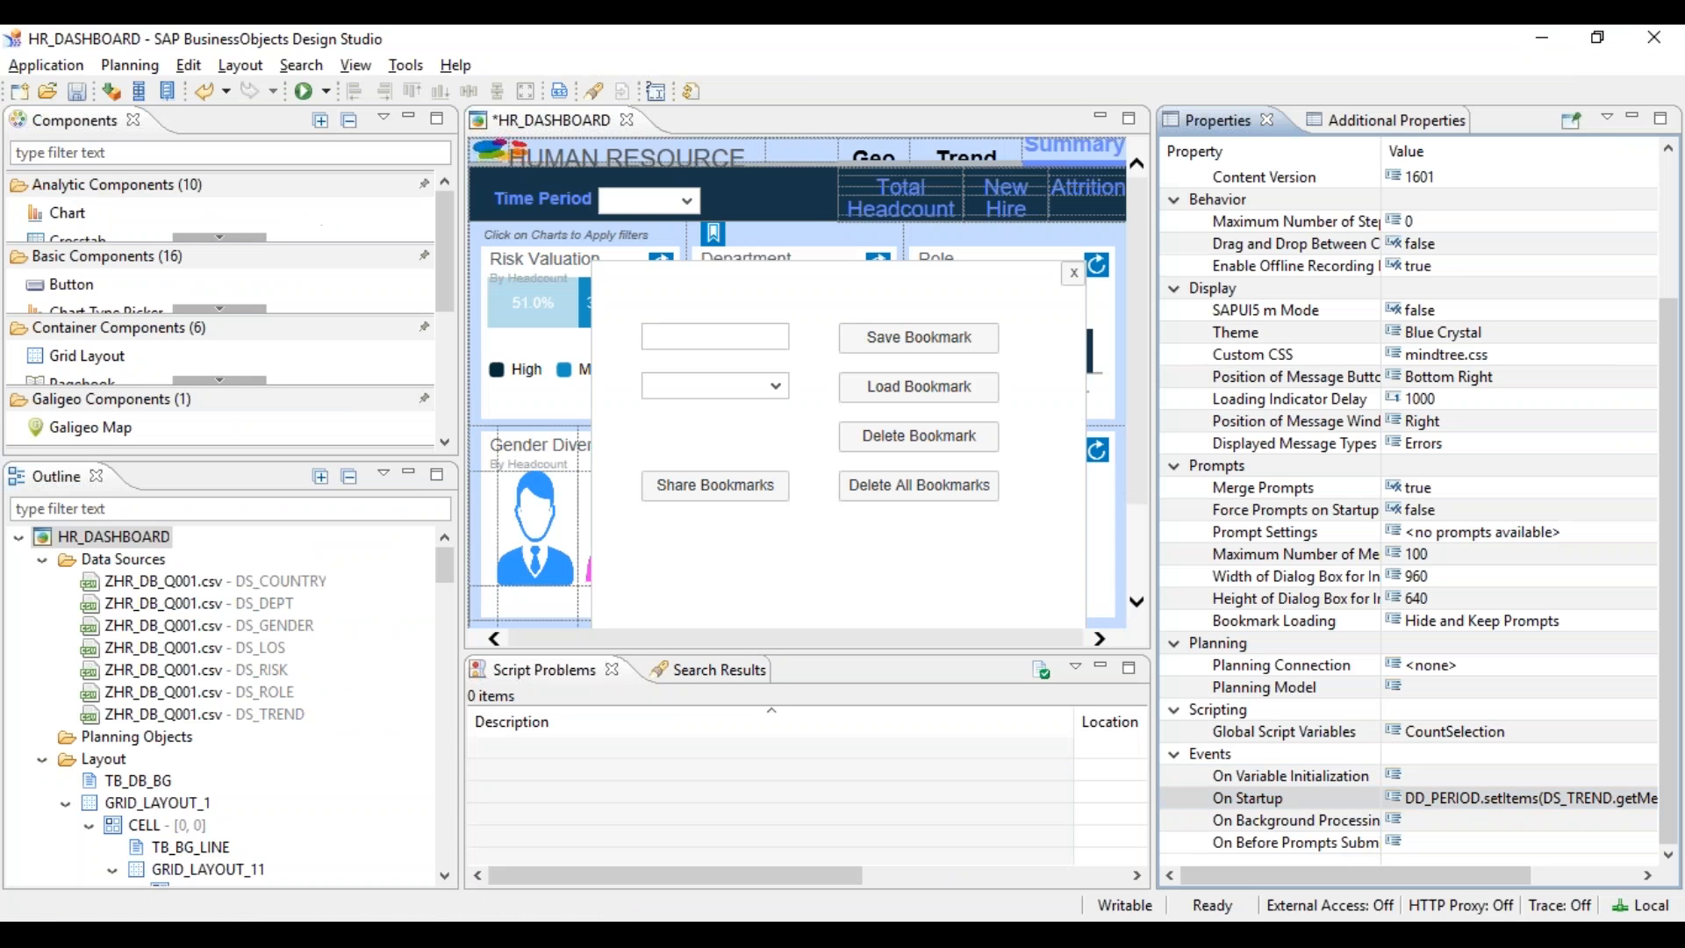
- Run HR_DASHBOARD locally, dismiss its startup alert, close the browser, and reopen the On Startup script
left_click(309, 92)
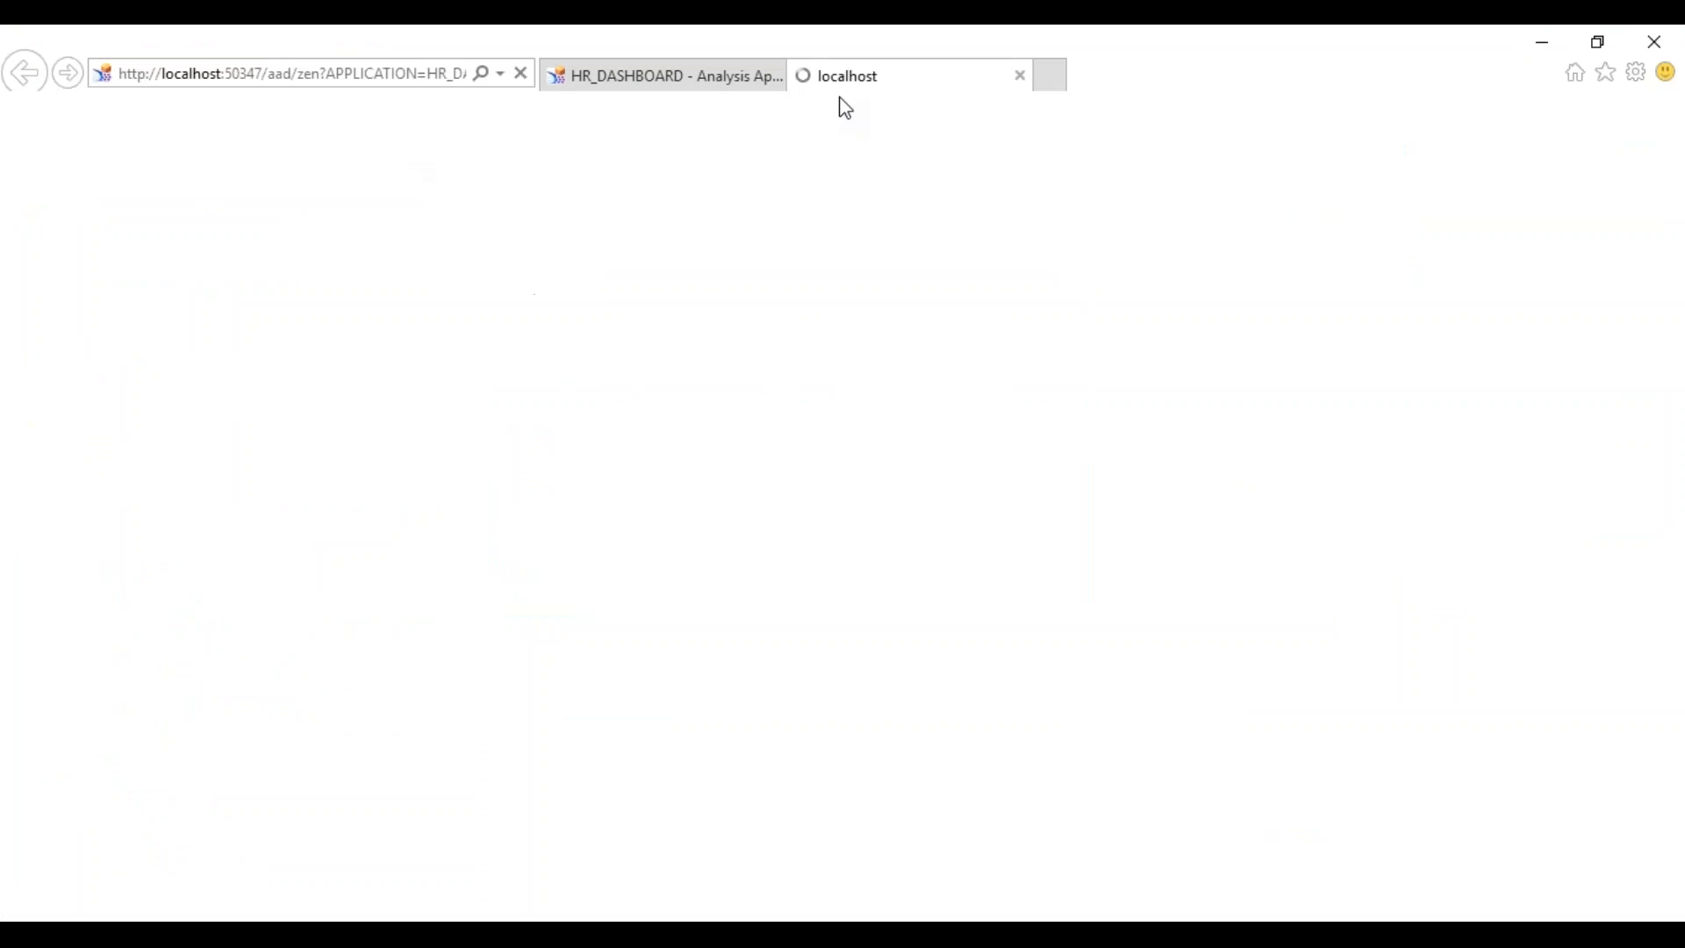
left_click(778, 74)
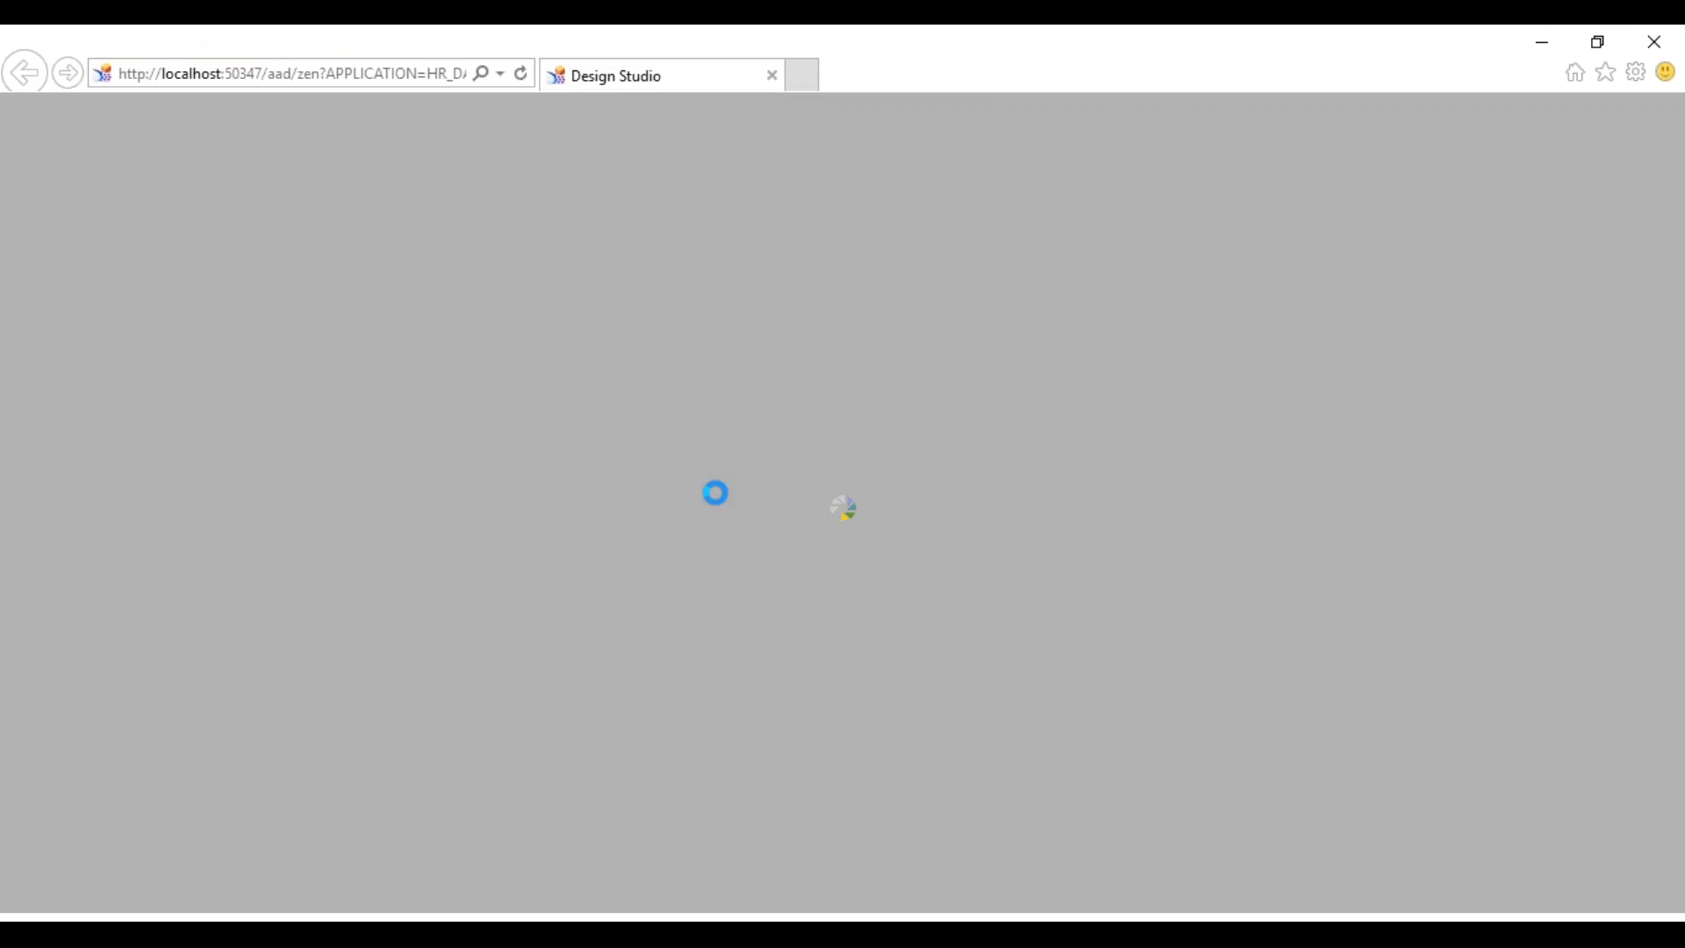
left_click(913, 433)
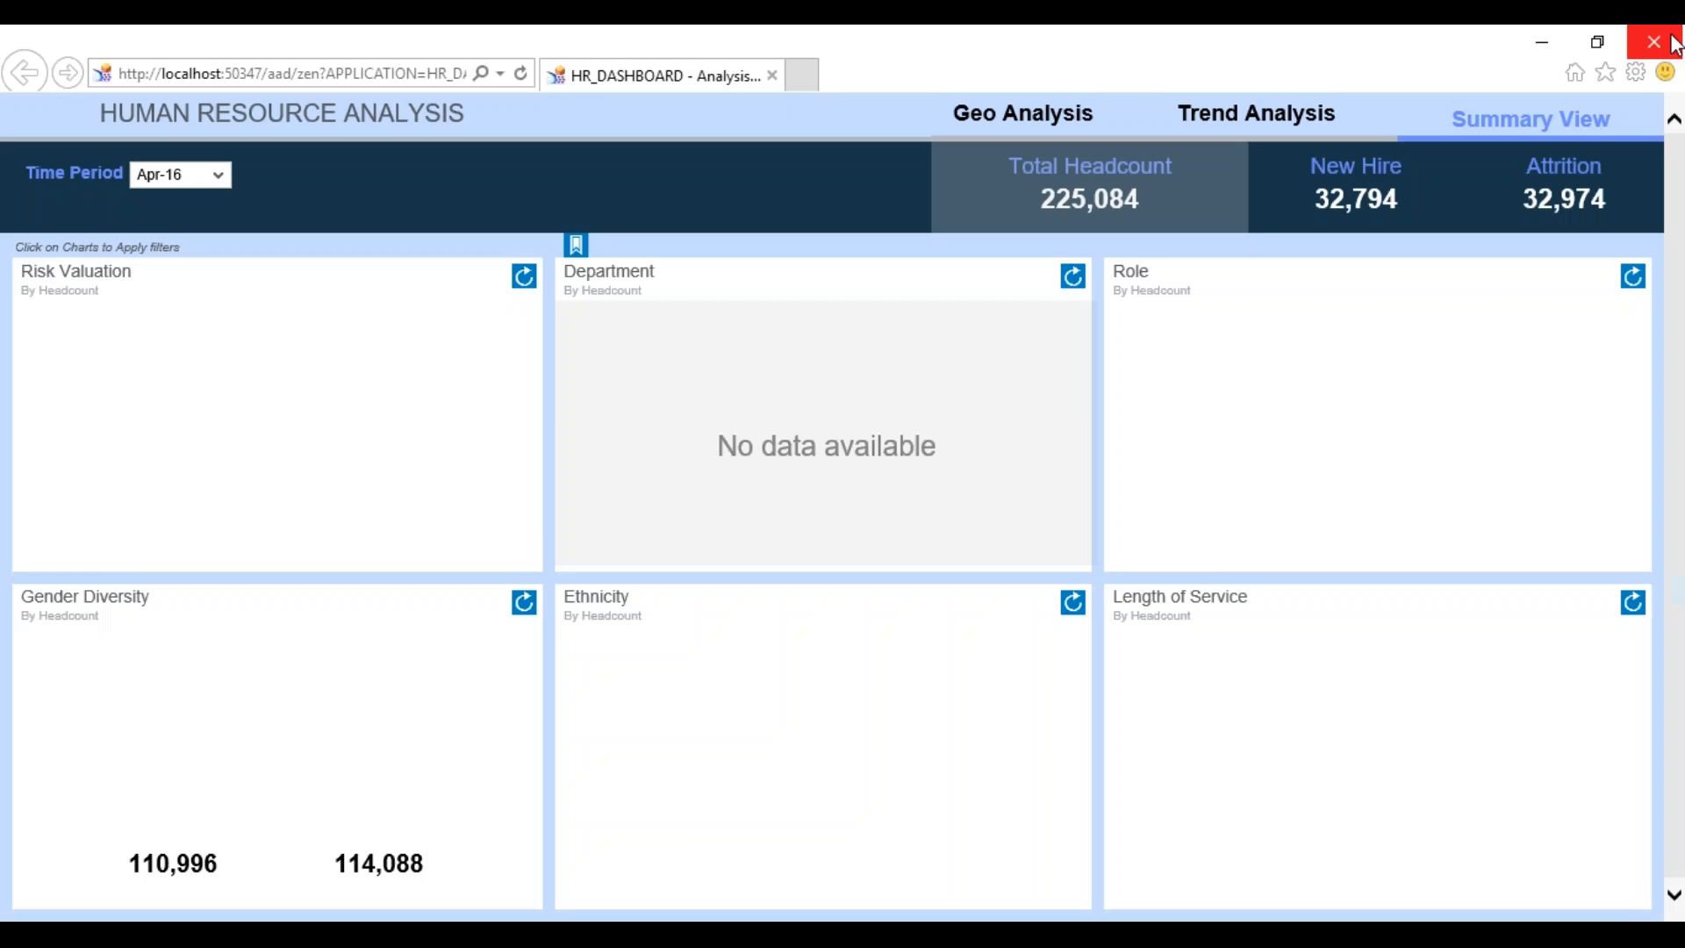
left_click(1654, 41)
left_click(1641, 797)
left_click(1641, 799)
- Cut the commented getMembers line out of the lower script block
left_click(253, 639)
key("Down")
key("Down")
key("Down")
key("Down")
key("Down")
key("Down")
key("Down")
key("Down")
key("Down")
key("Down")
key("Down")
key("Down")
key("Down")
key("Down")
key("Down")
key("Down")
key("Down")
key("Down")
key("Down")
key("Down")
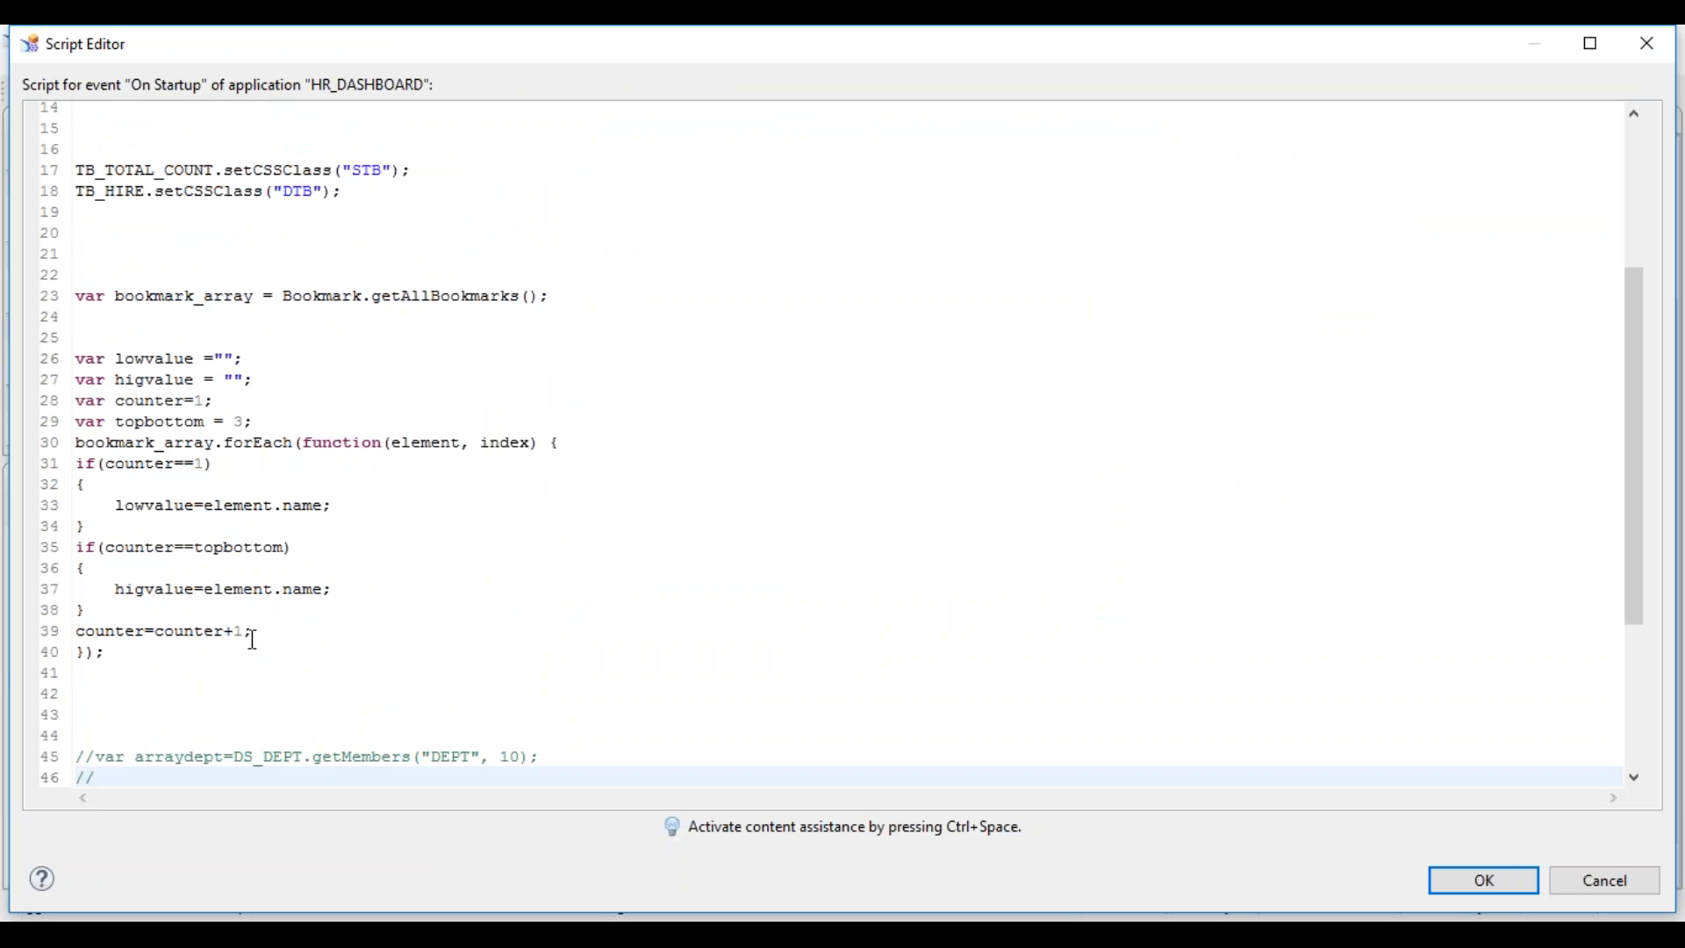
key("Up")
key("Up")
key("Up")
key("Up")
key("Up")
key("Up")
key("Up")
key("Up")
key("Up")
key("Up")
key("Up")
key("Up")
key("Up")
key("Up")
key("Up")
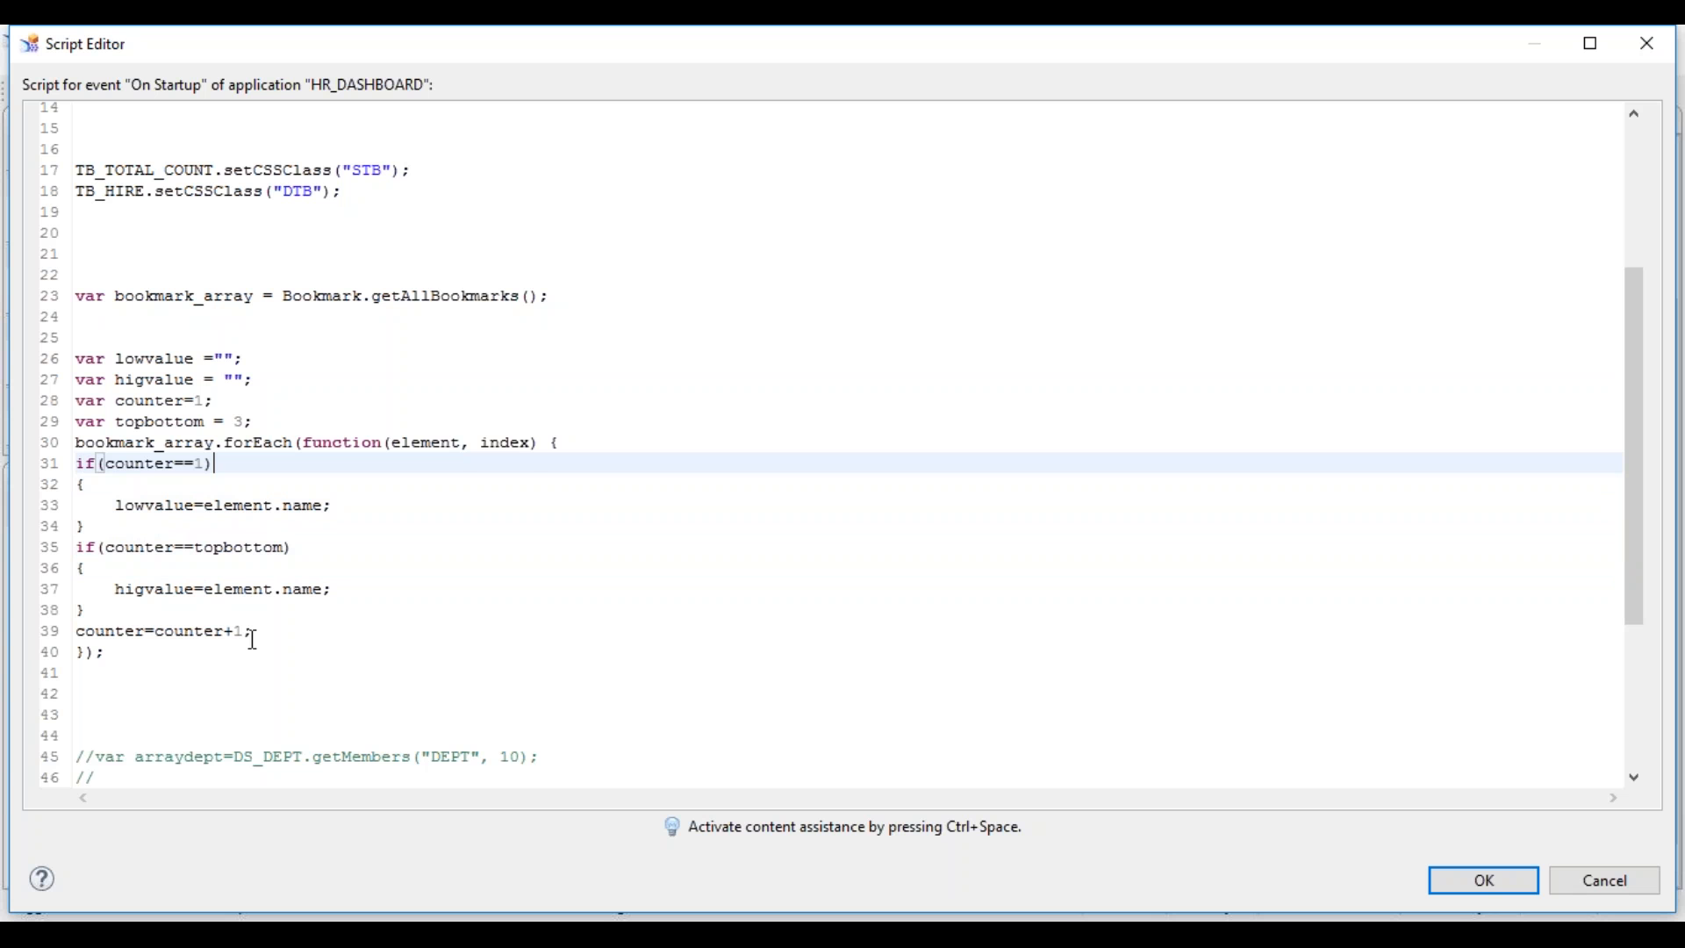
key("Up")
key("Up")
key("Up")
key("Up")
key("Up")
key("Up")
key("Up")
key("Up")
key("Up")
key("Up")
key("Up")
key("Up")
key("Up")
key("Up")
key("Up")
key("Up")
key("Up")
key("Up")
key("Up")
key("Up")
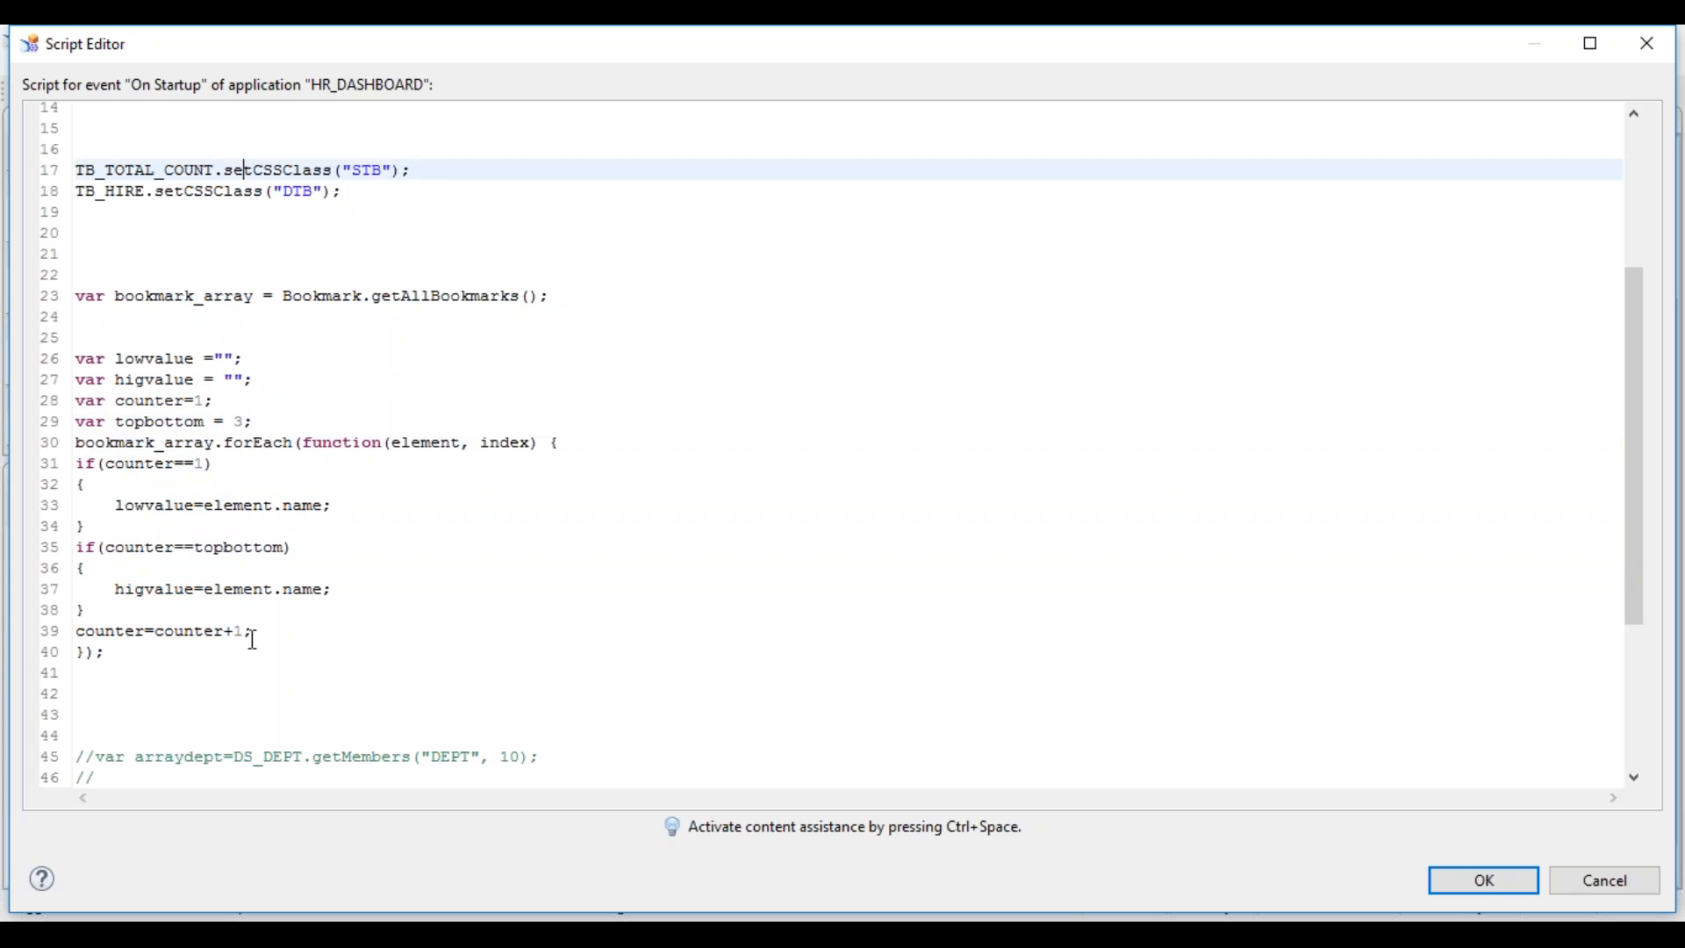
key("Down")
key("Down")
key("Down")
key("Down")
key("Down")
key("Down")
key("Down")
key("Down")
key("Down")
key("Down")
key("Down")
key("Down")
key("Down")
key("Down")
key("Down")
key("Down")
key("Down")
key("Down")
key("Down")
key("Down")
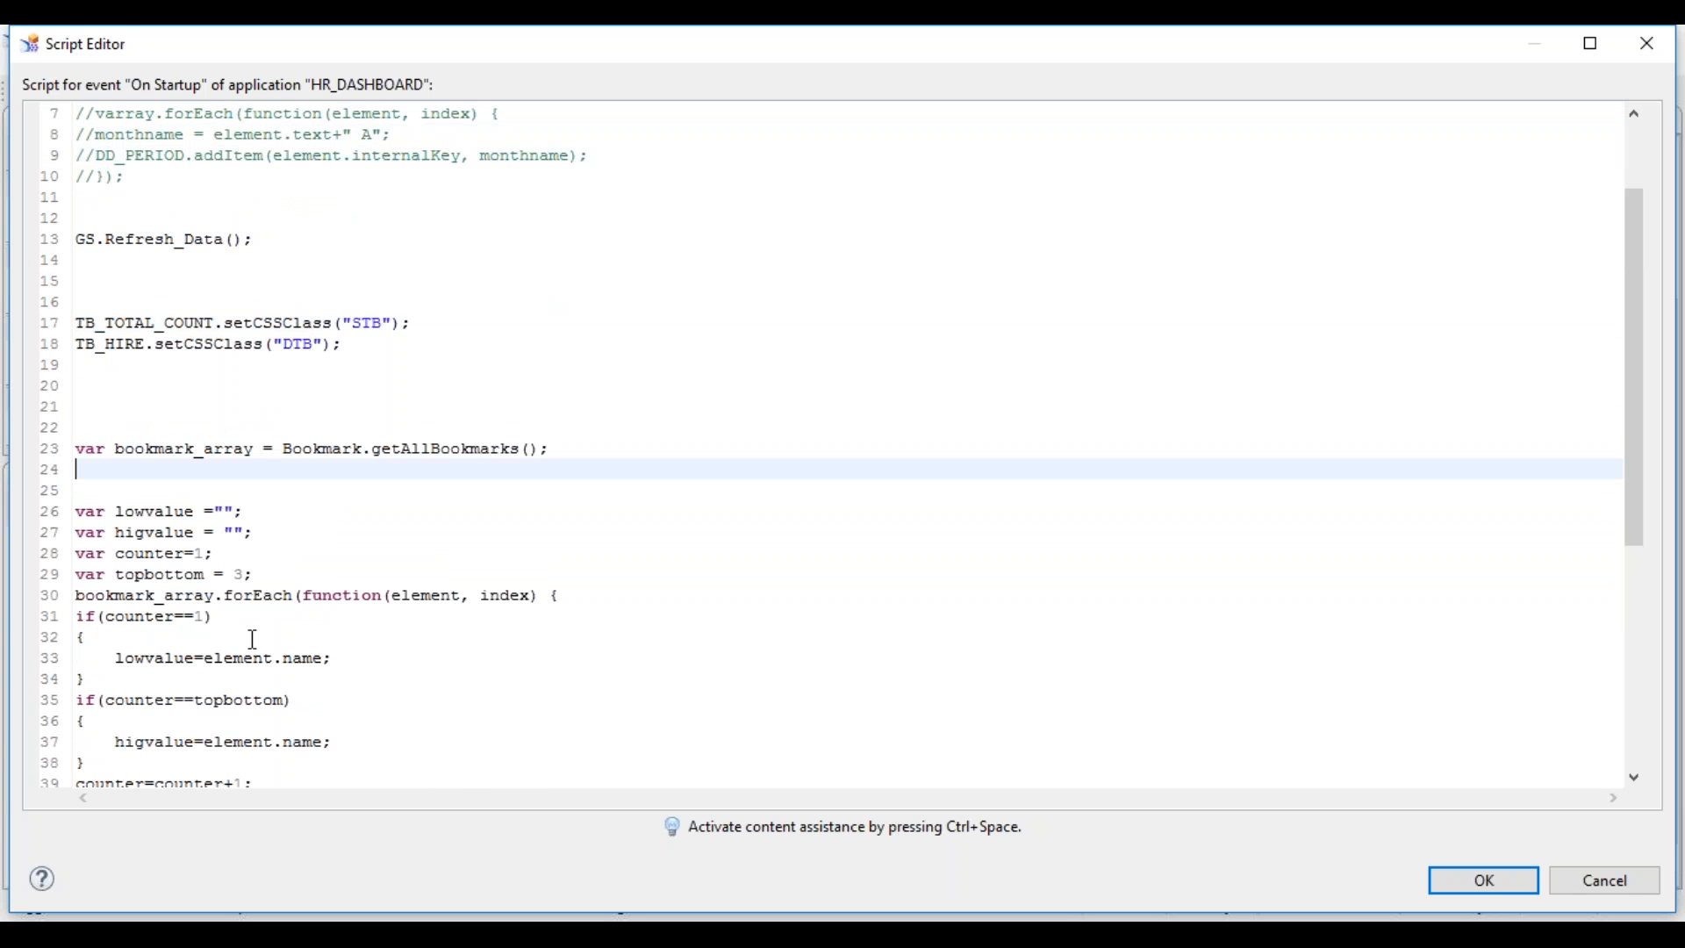
key("Down")
key("Down")
key("Down")
key("Down")
key("Down")
key("Down")
key("Down")
key("Down")
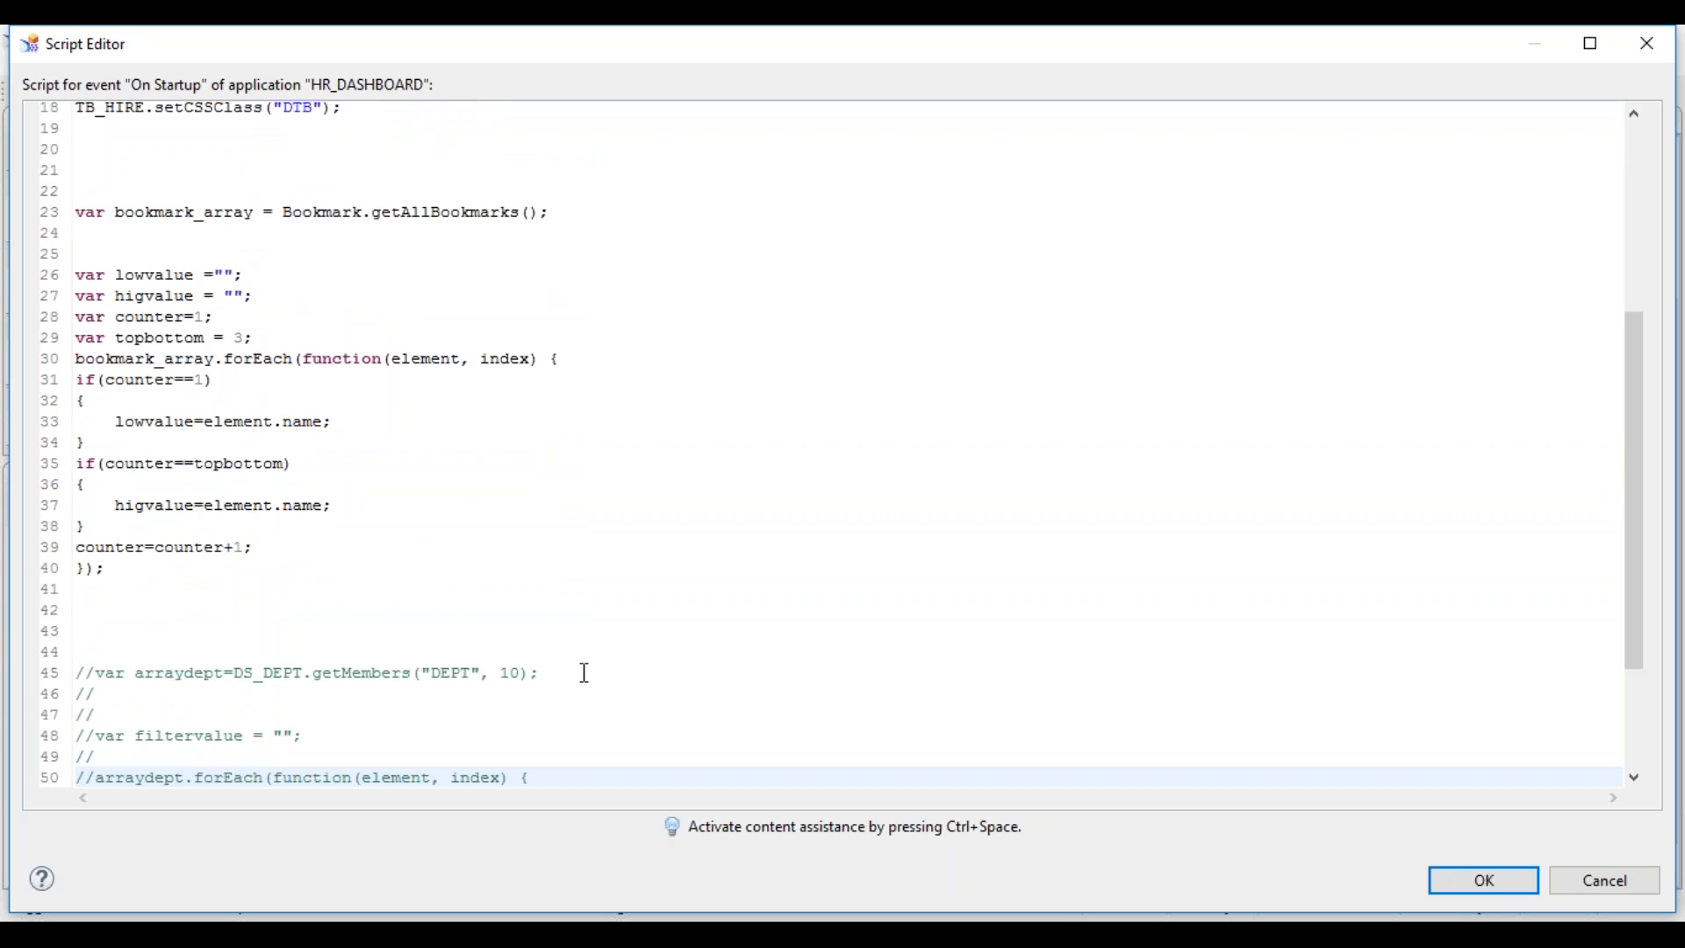
left_click(568, 689)
left_click(555, 671)
key("shift+Home")
key("ctrl+c")
key("BackSpace")
- Paste the getMembers line below bookmark_array, uncommented, followed by a blank line
key("Up")
key("Up")
key("Up")
key("Up")
key("Up")
key("Up")
key("Up")
key("Up")
key("Up")
key("Up")
key("Up")
key("Up")
key("Up")
key("Up")
key("Up")
key("Up")
key("Up")
key("Up")
key("Up")
key("Up")
key("Up")
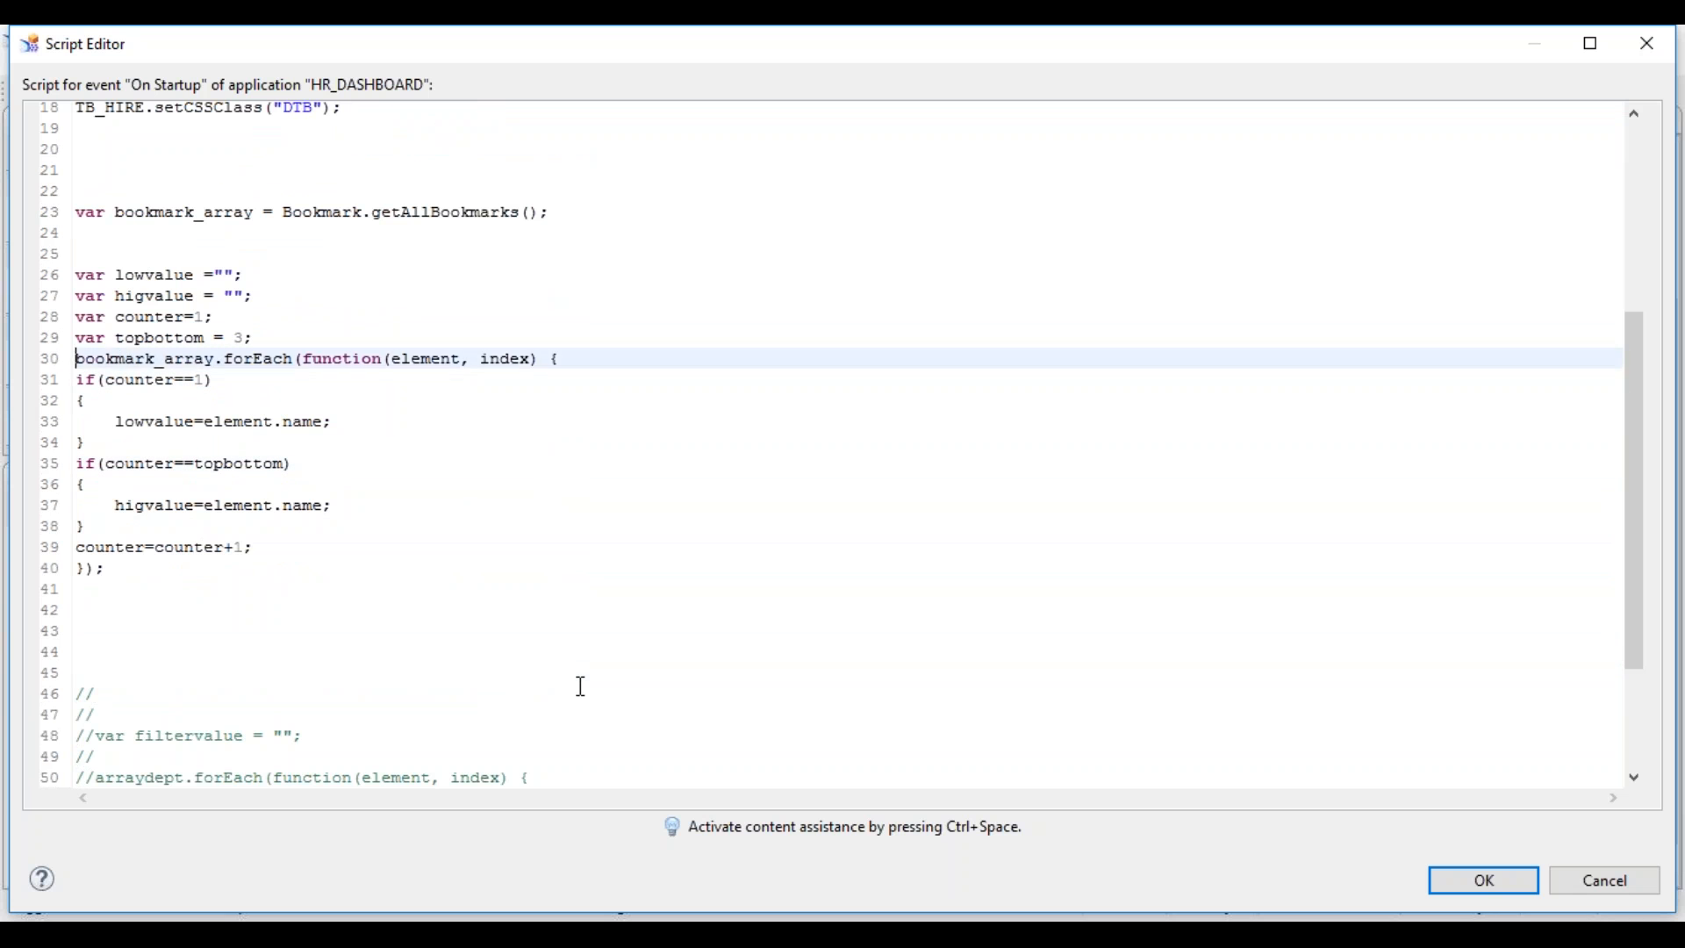
key("Down")
key("ctrl+v")
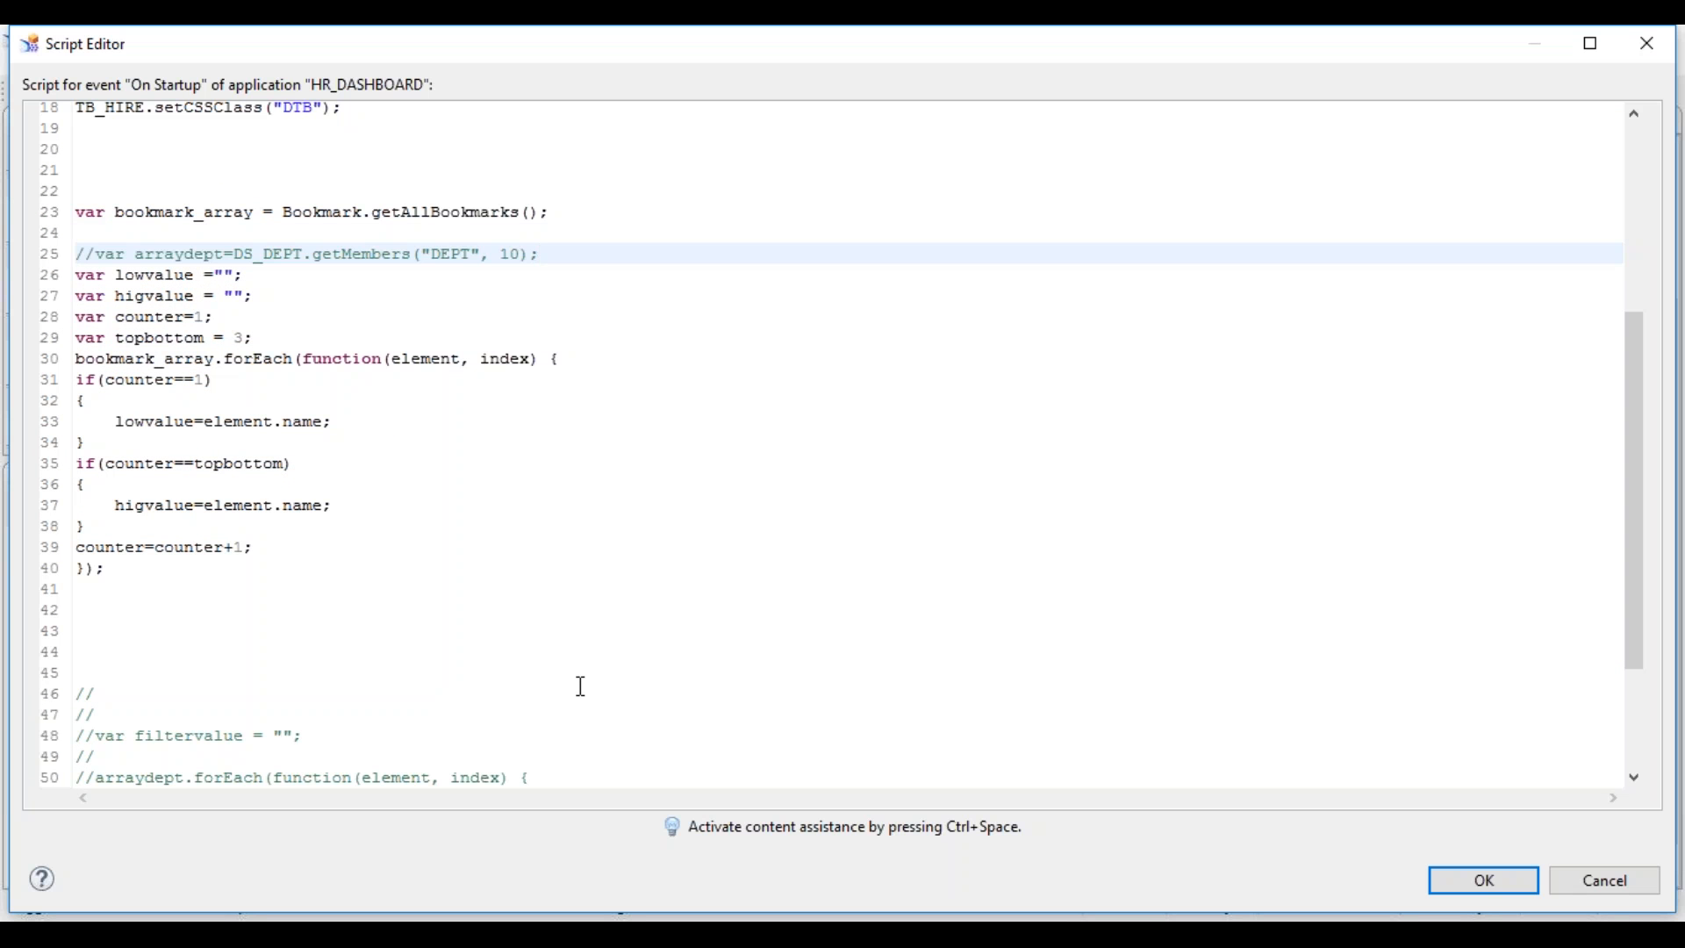
key("Delete")
key("Delete")
key("Down")
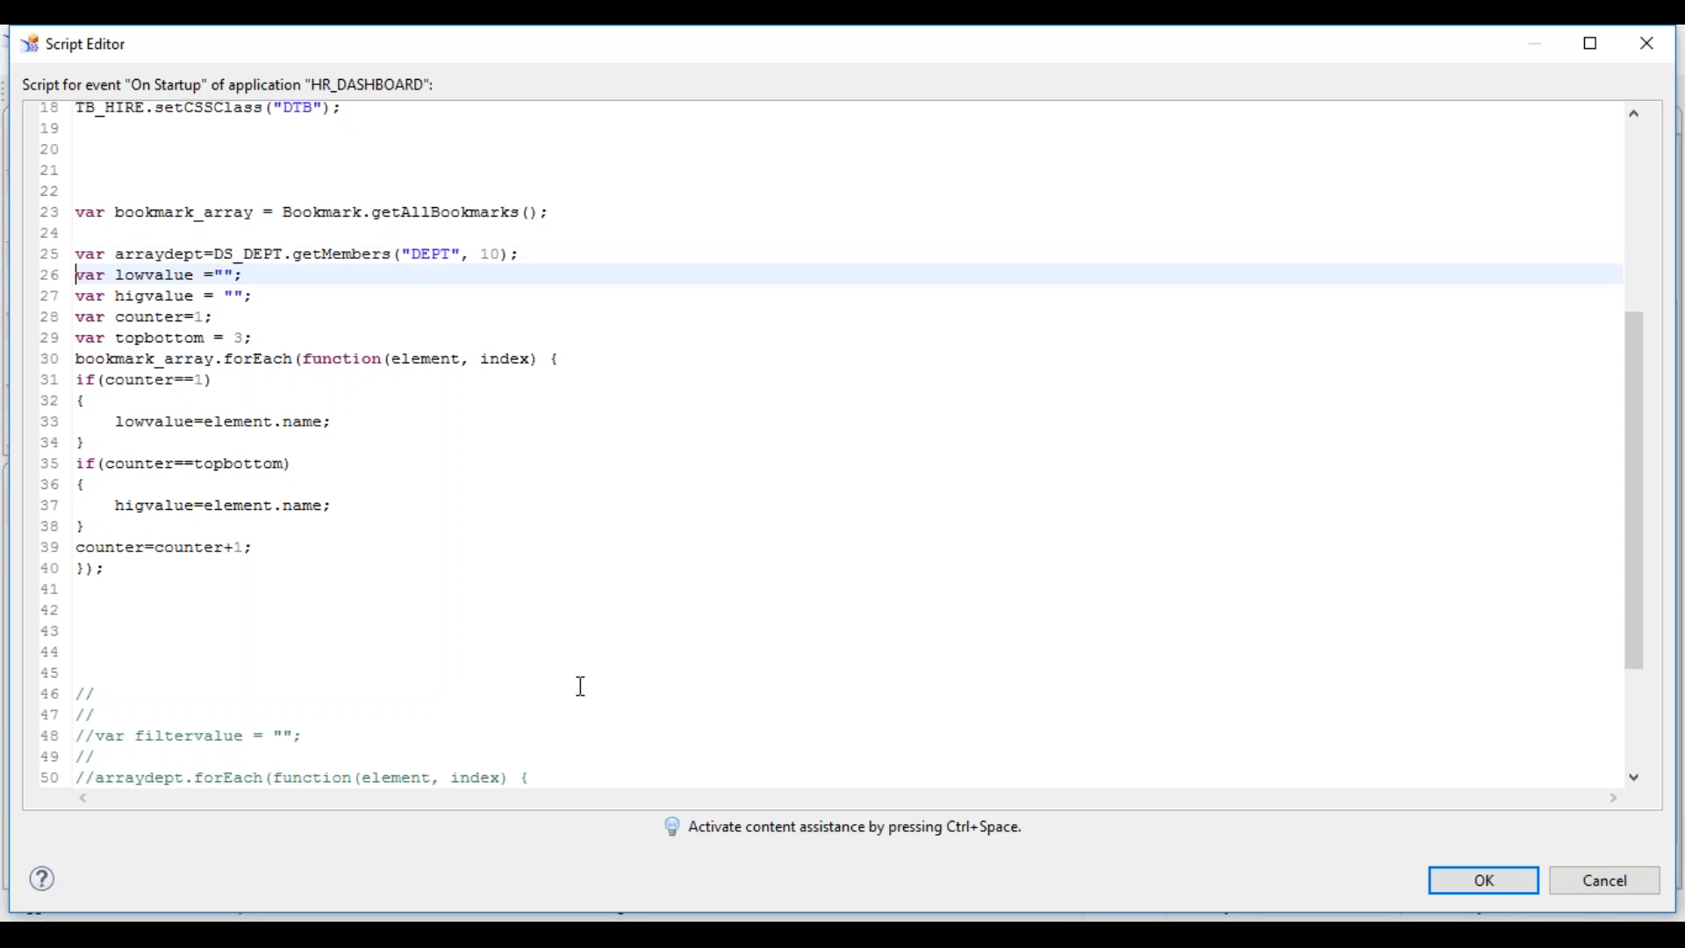
key("Return")
key("Down")
key("Down")
key("Down")
key("Down")
key("Down")
key("Down")
- Change bookmark_array.forEach to arraydept.forEach
key("Up")
key("Up")
key("shift+Right")
key("shift+Right")
key("shift+Right")
key("shift+Right")
key("shift+Right")
key("shift+Right")
key("shift+Right")
key("shift+Right")
key("shift+Right")
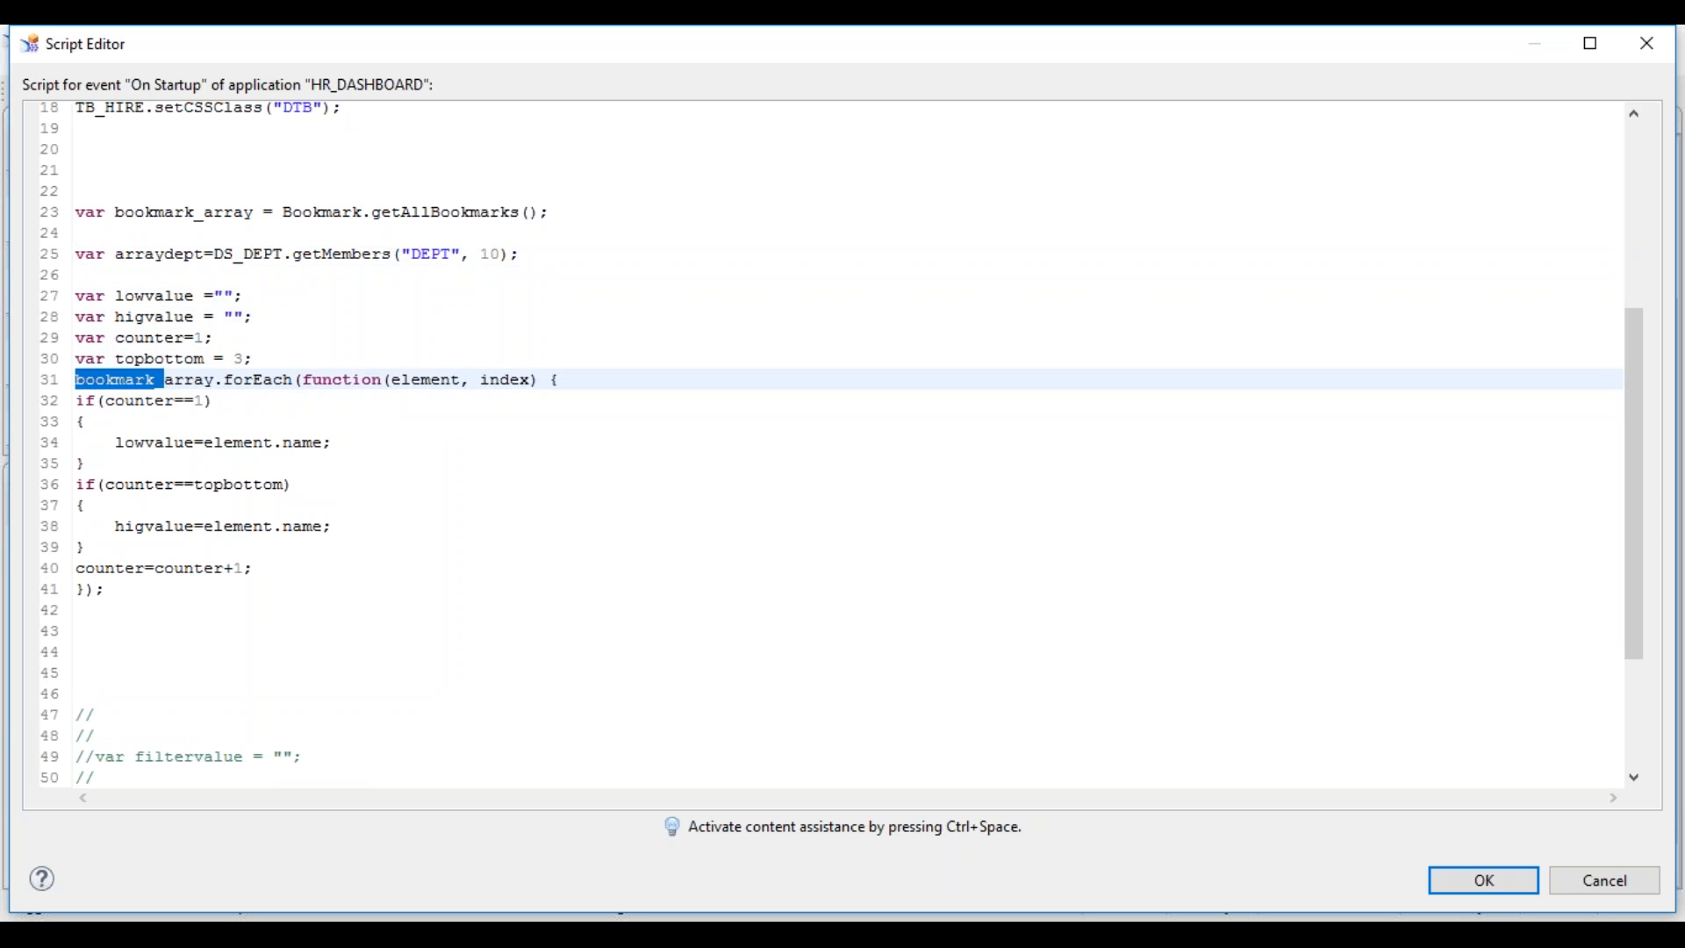
key("Delete")
type("dept")
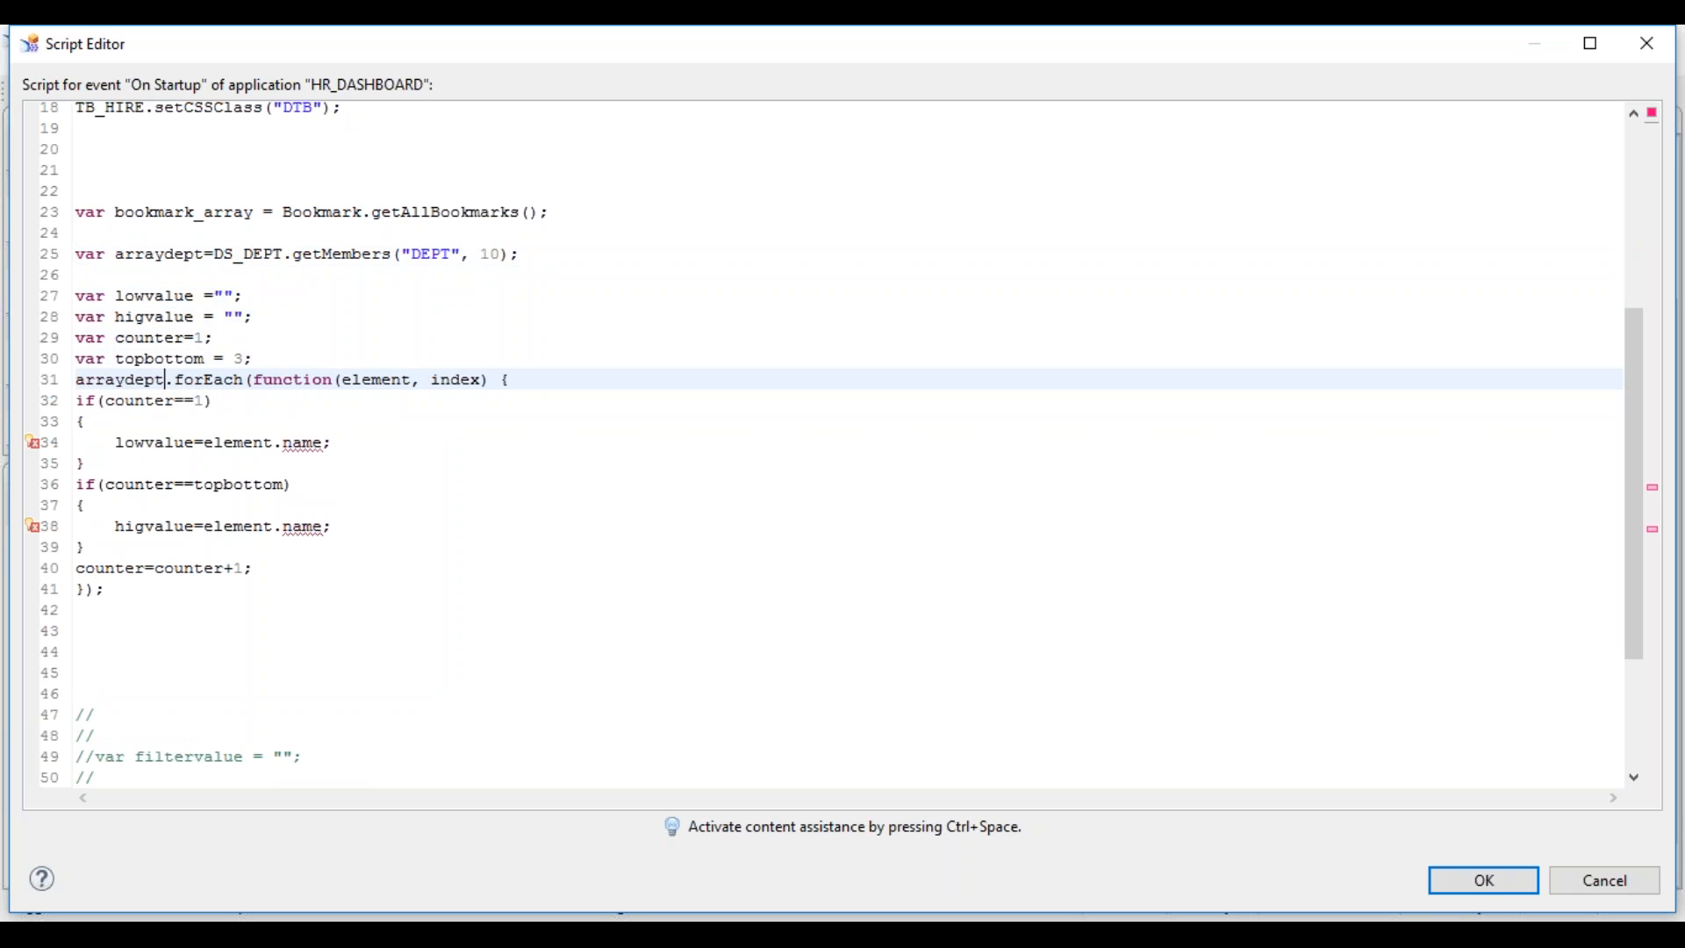
- Use element.internalKey instead of .name for lowvalue and higvalue, then confirm and run locally
key("Up")
key("Up")
key("Up")
key("Up")
key("Up")
key("Up")
key("Up")
key("Up")
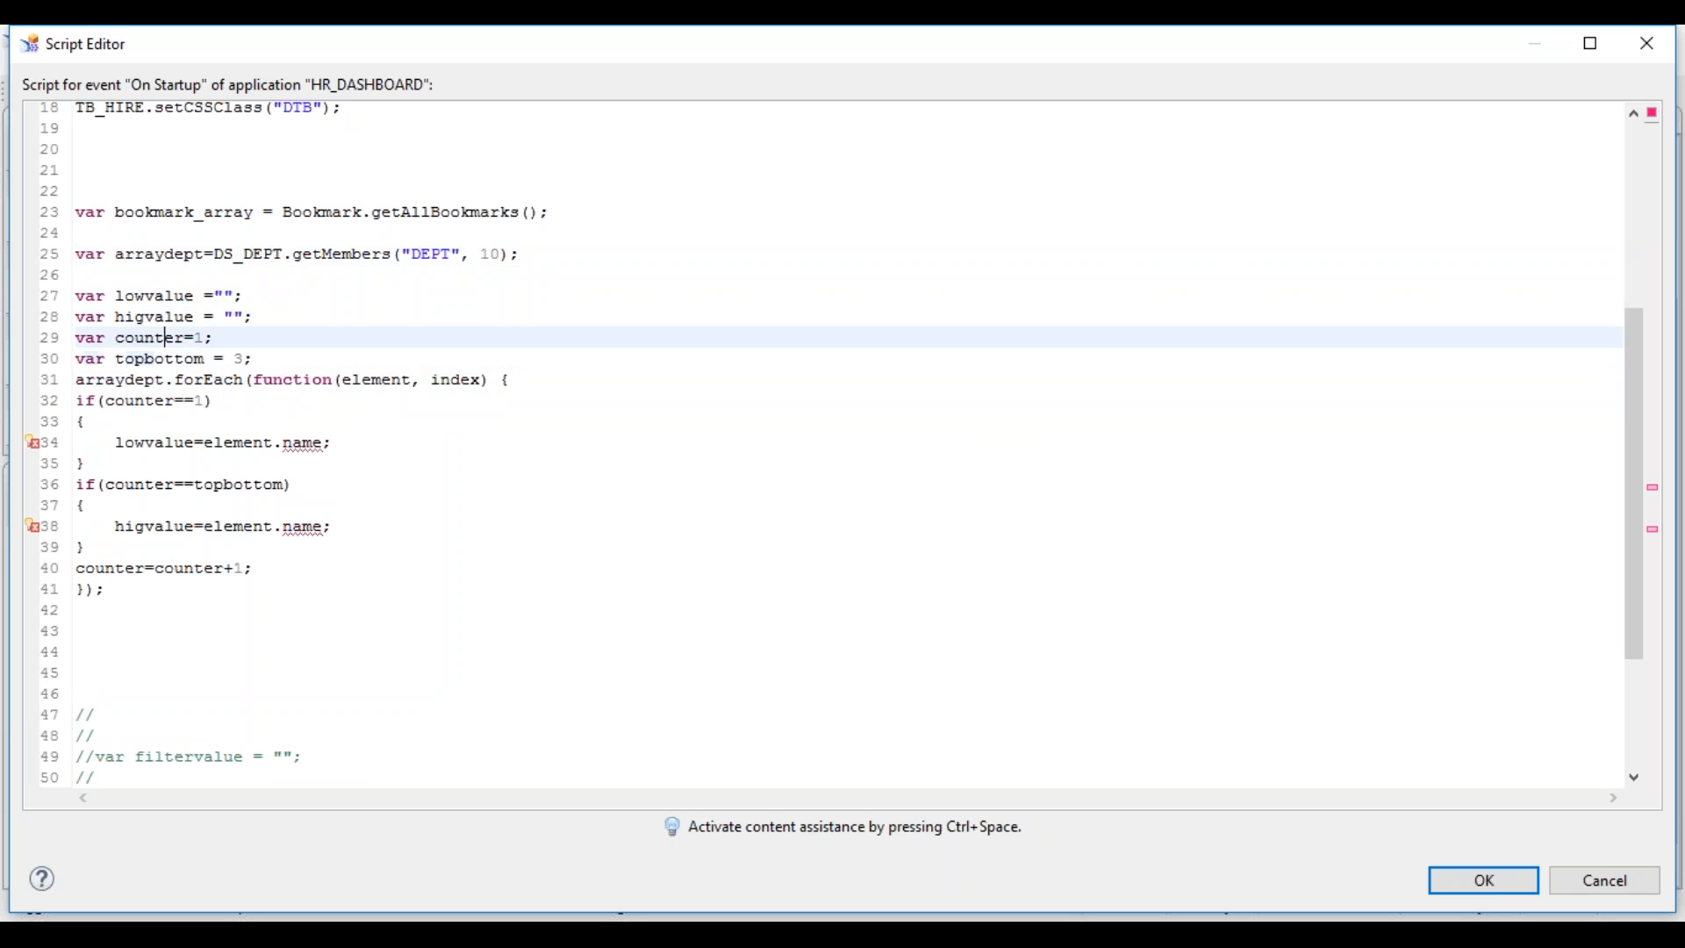
key("Down")
key("Down")
key("Down")
key("Down")
key("Down")
key("Down")
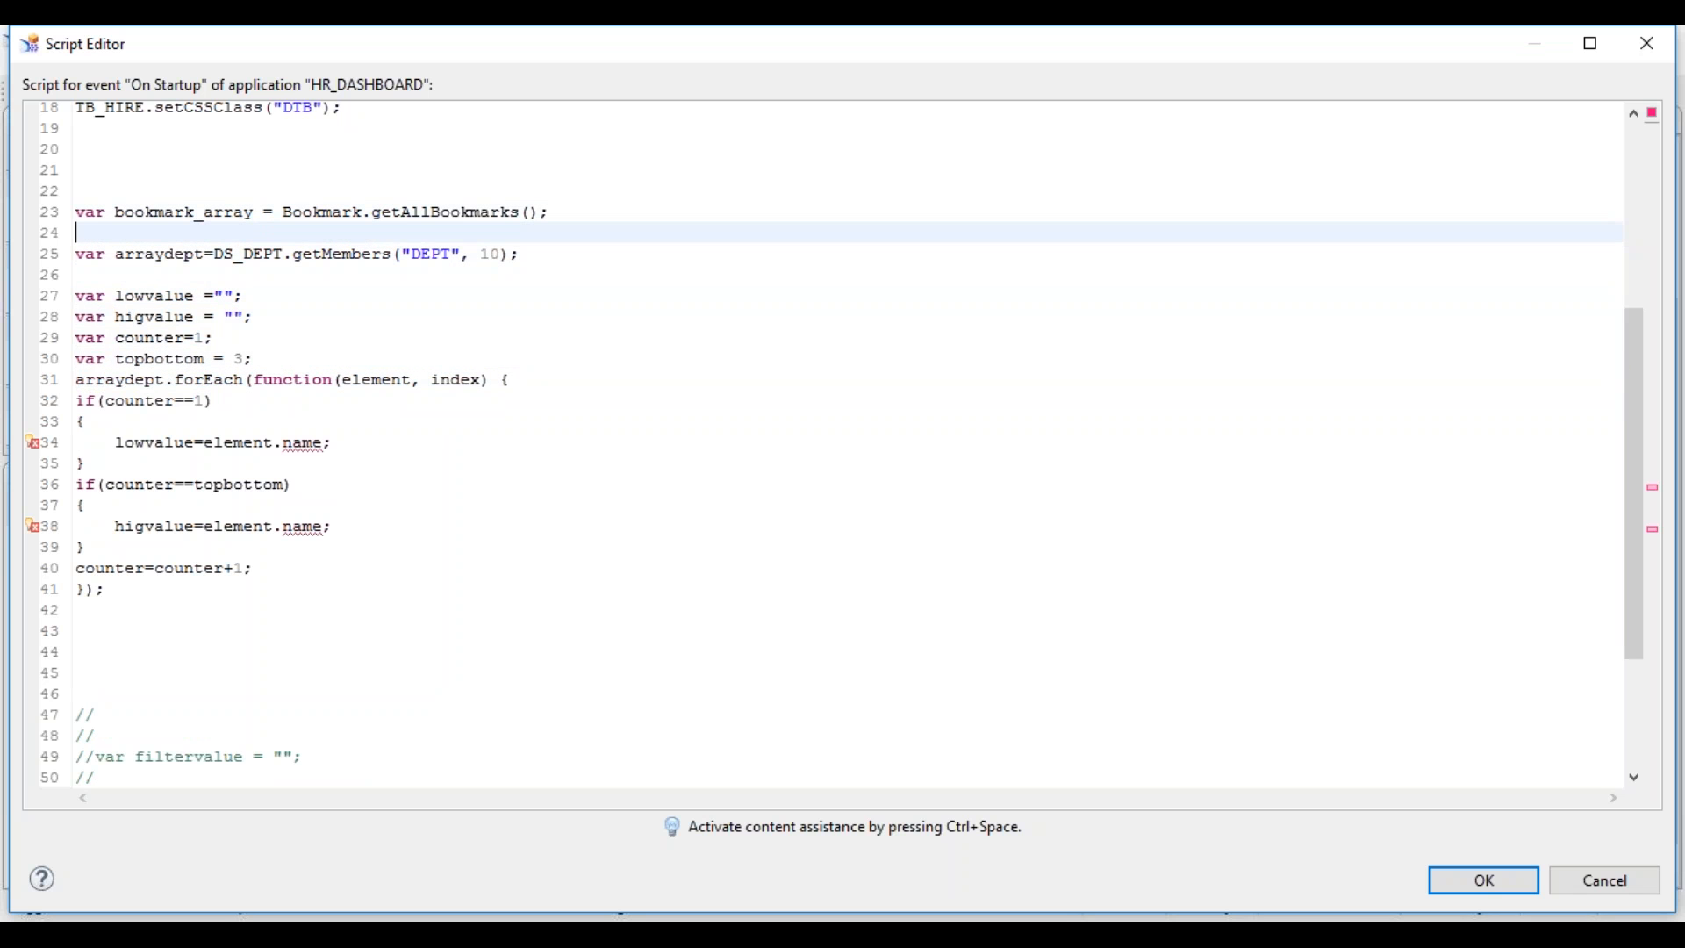
key("Down")
key("Down")
key("Down")
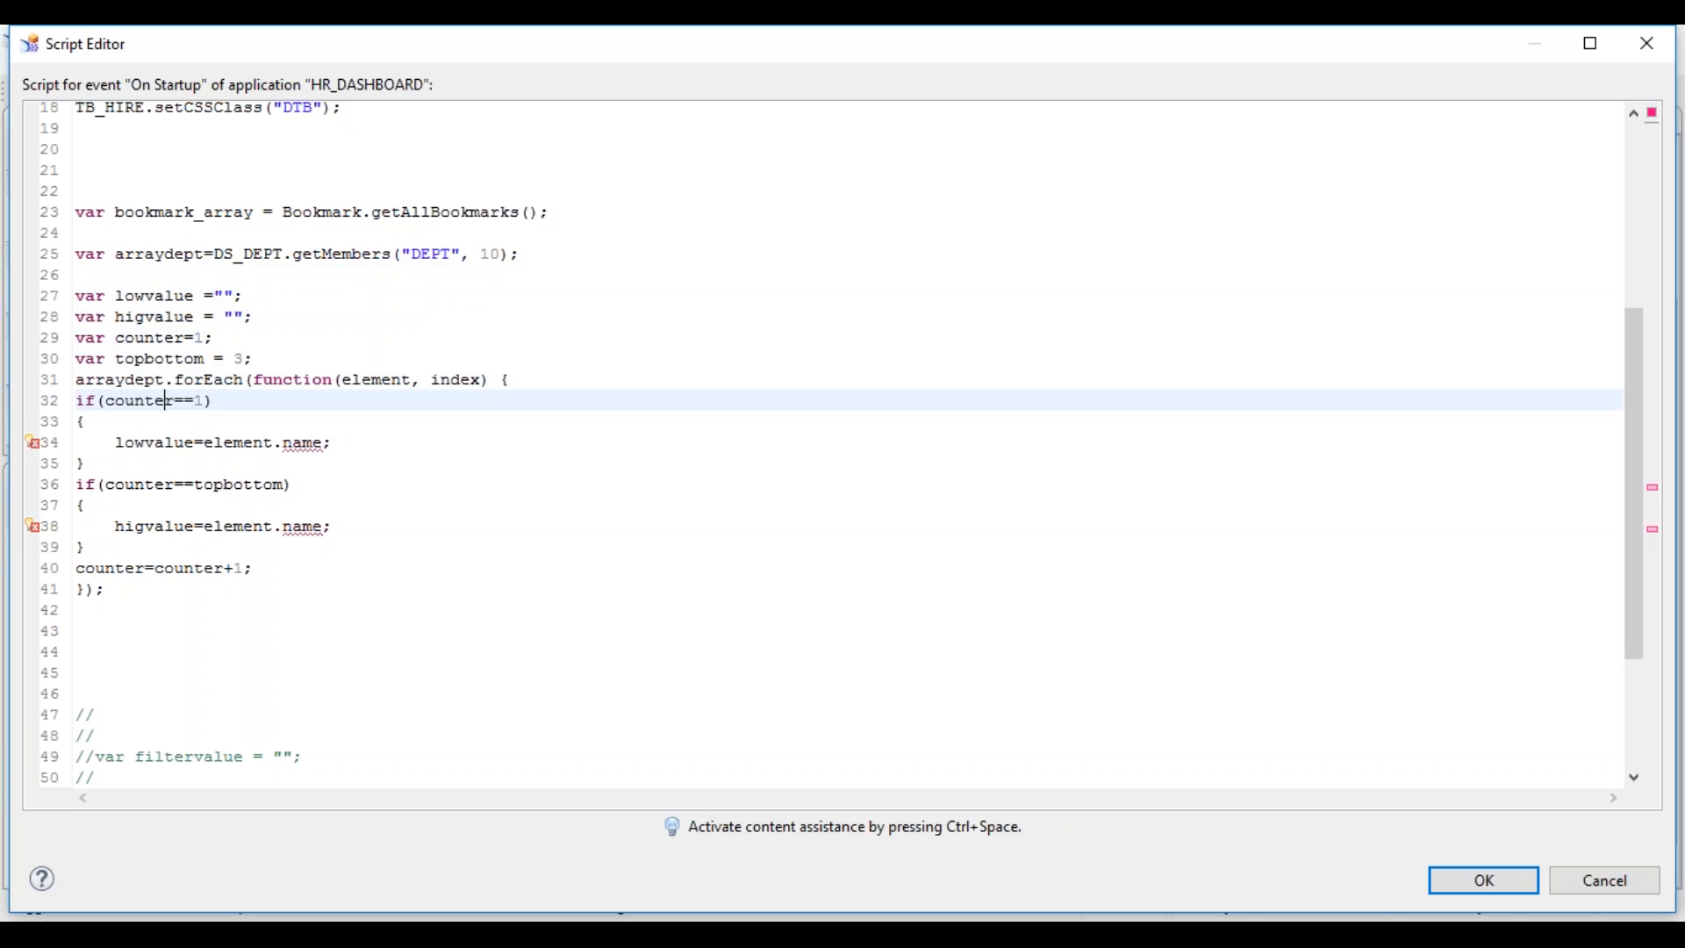
double_click(291, 438)
key("ctrl+space")
double_click(372, 544)
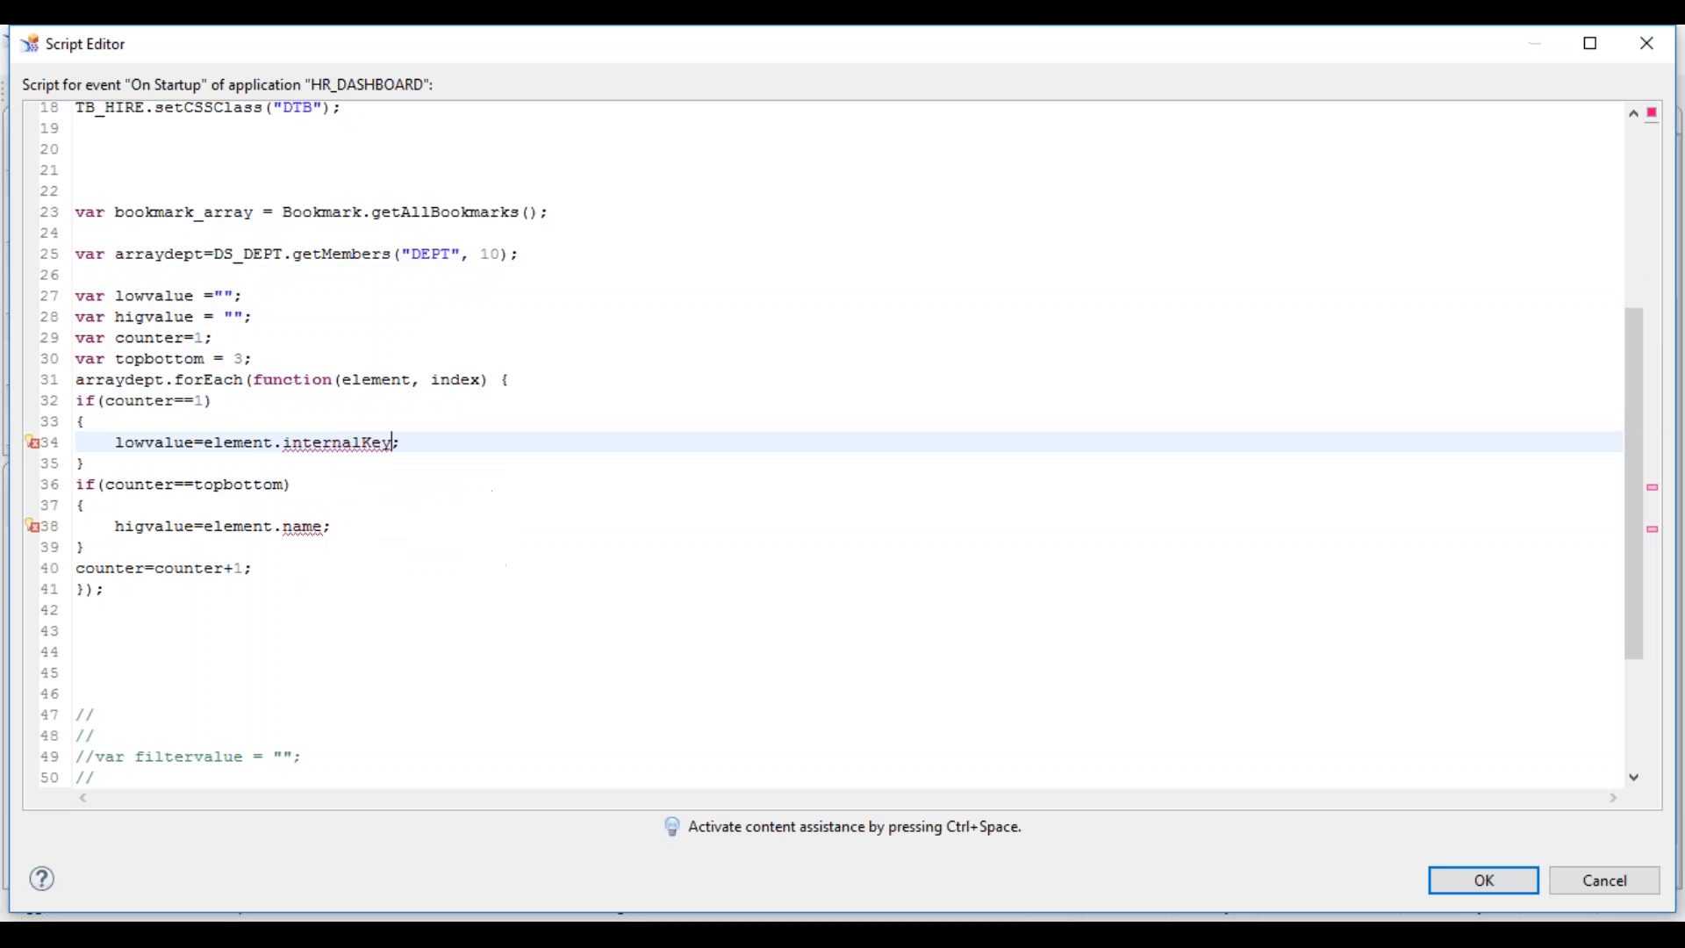
double_click(301, 525)
key("ctrl+space")
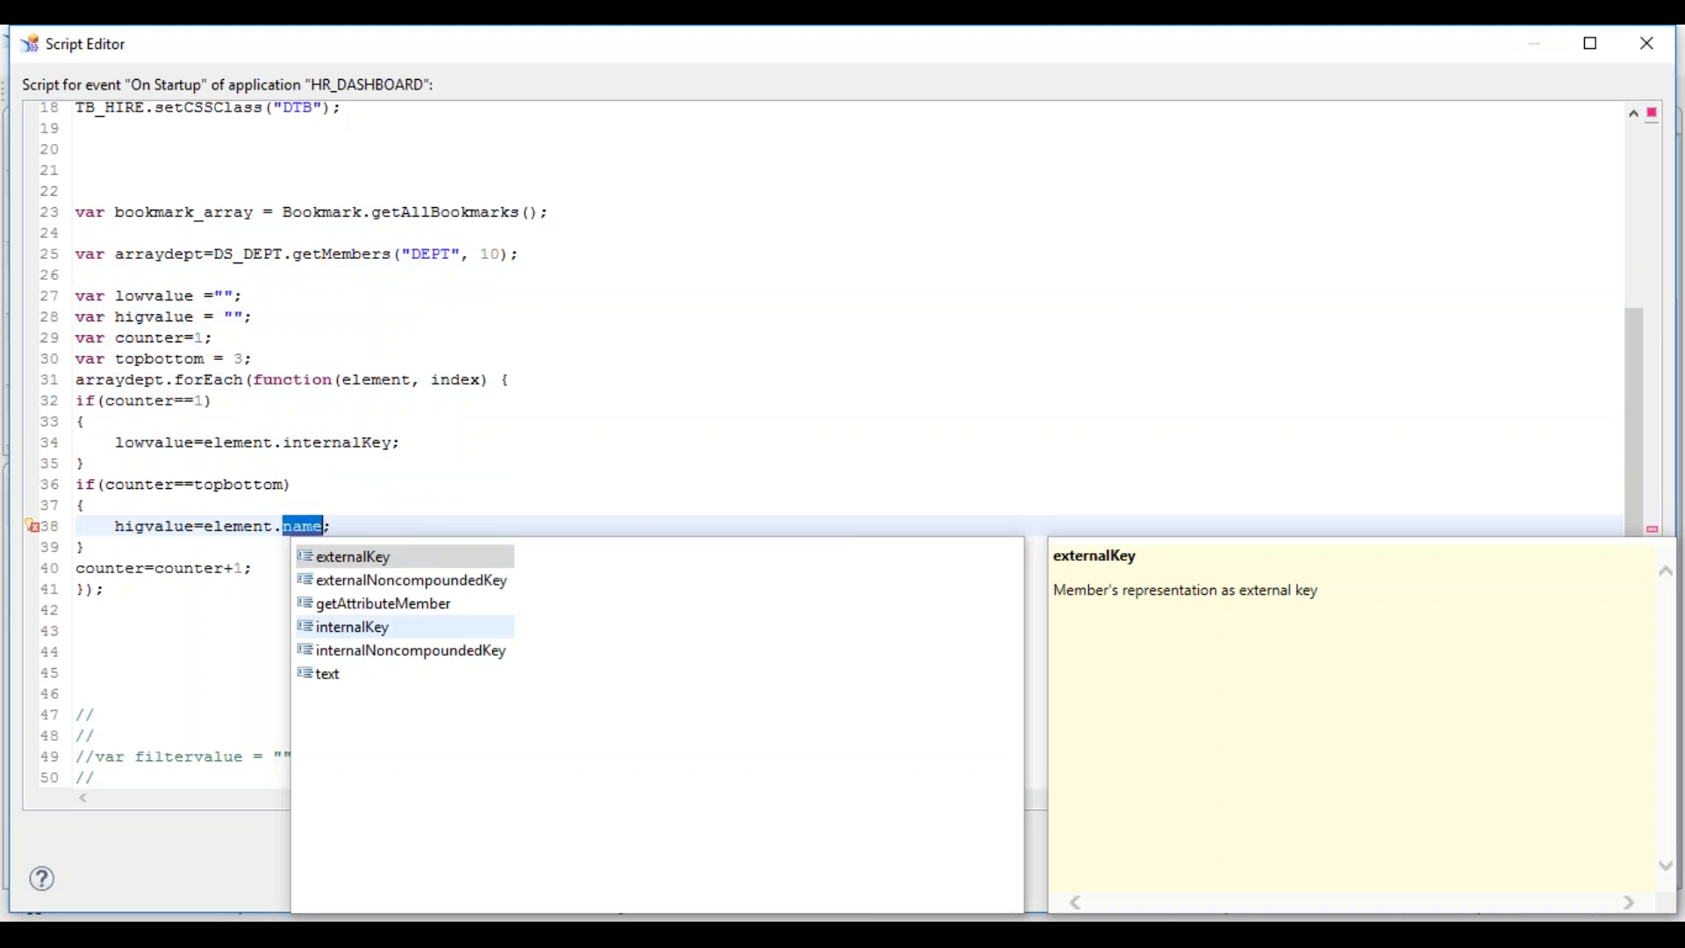
key("Escape")
type("internalKey")
left_click(545, 594)
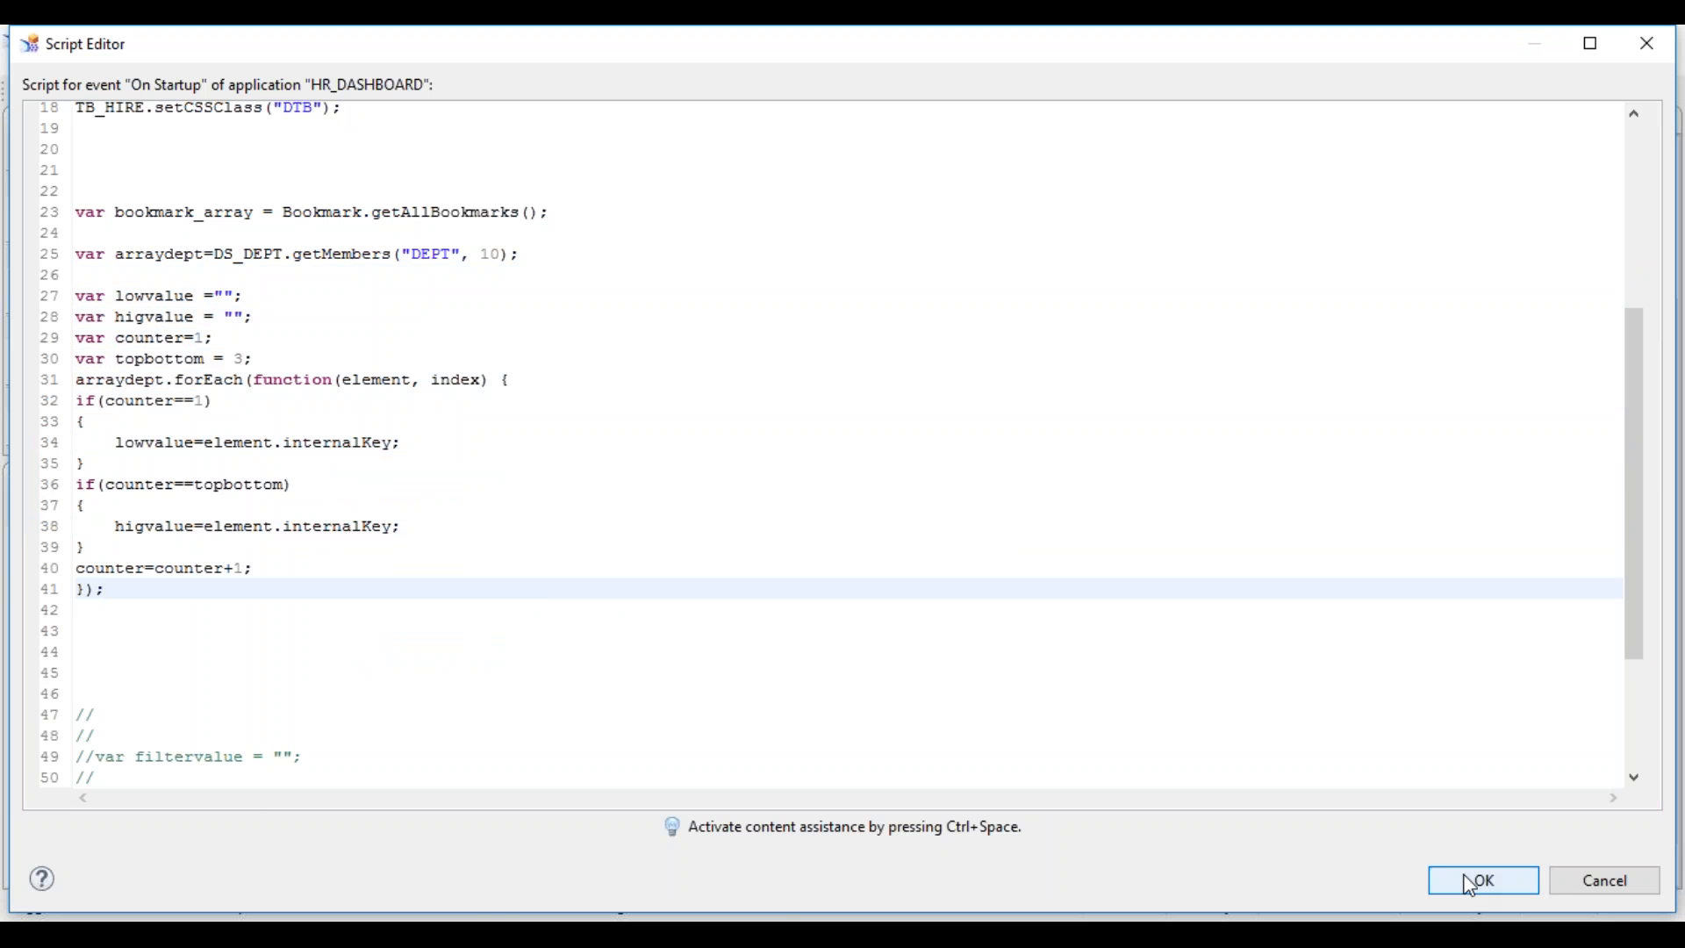
left_click(1480, 880)
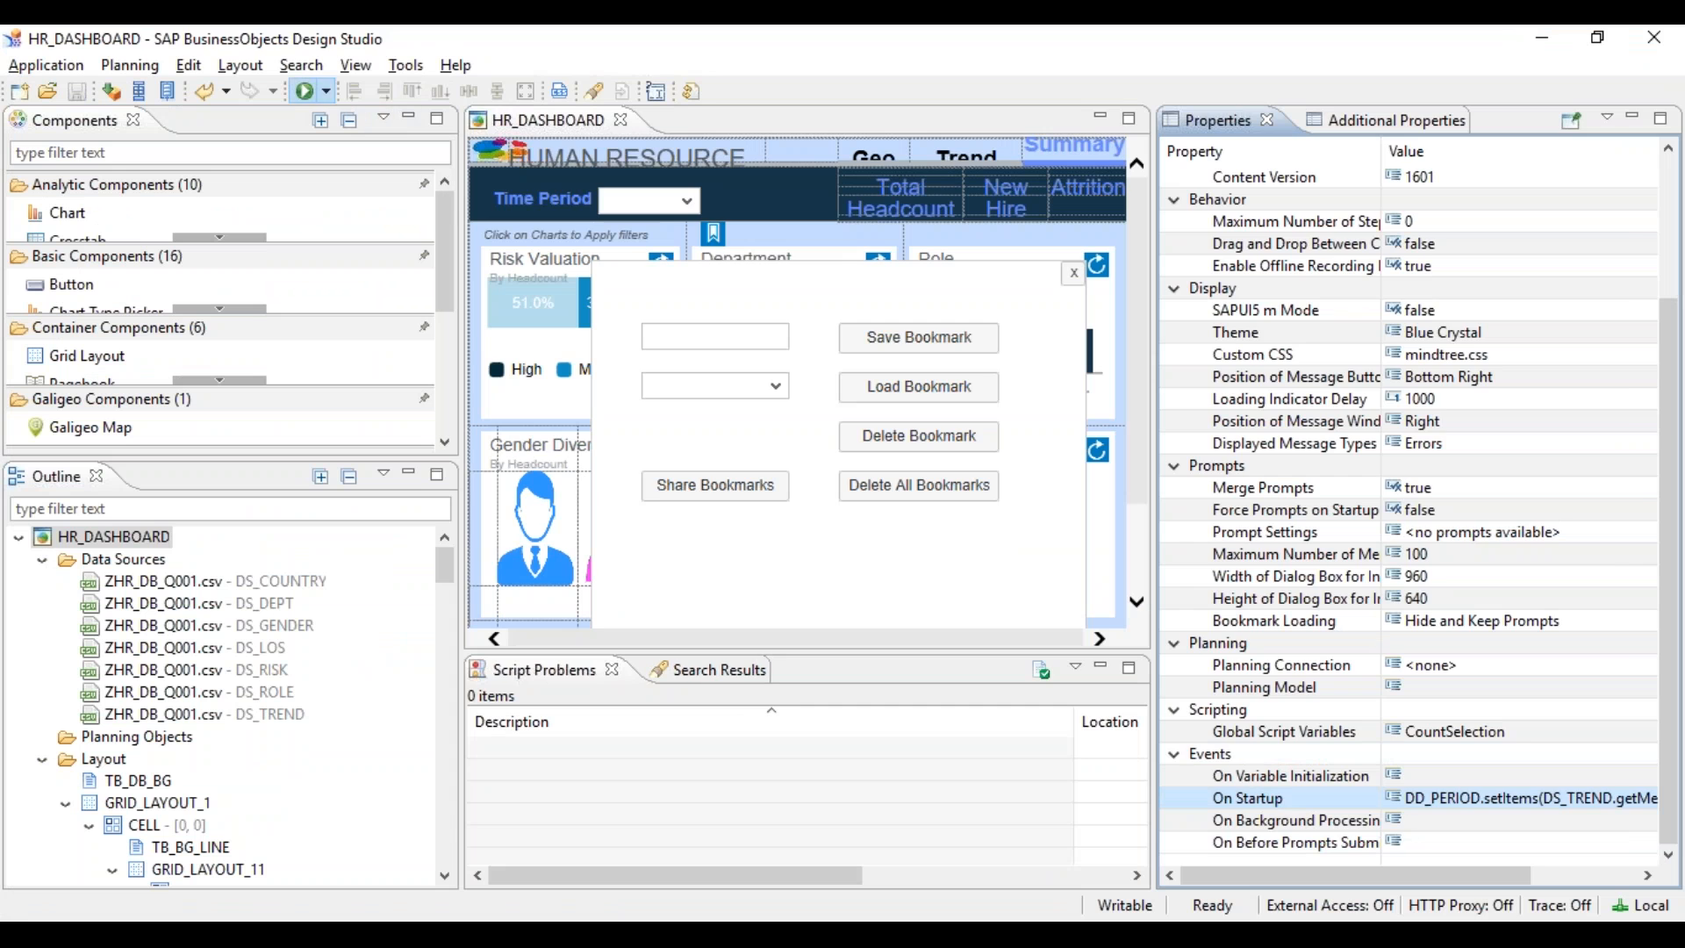
left_click(302, 90)
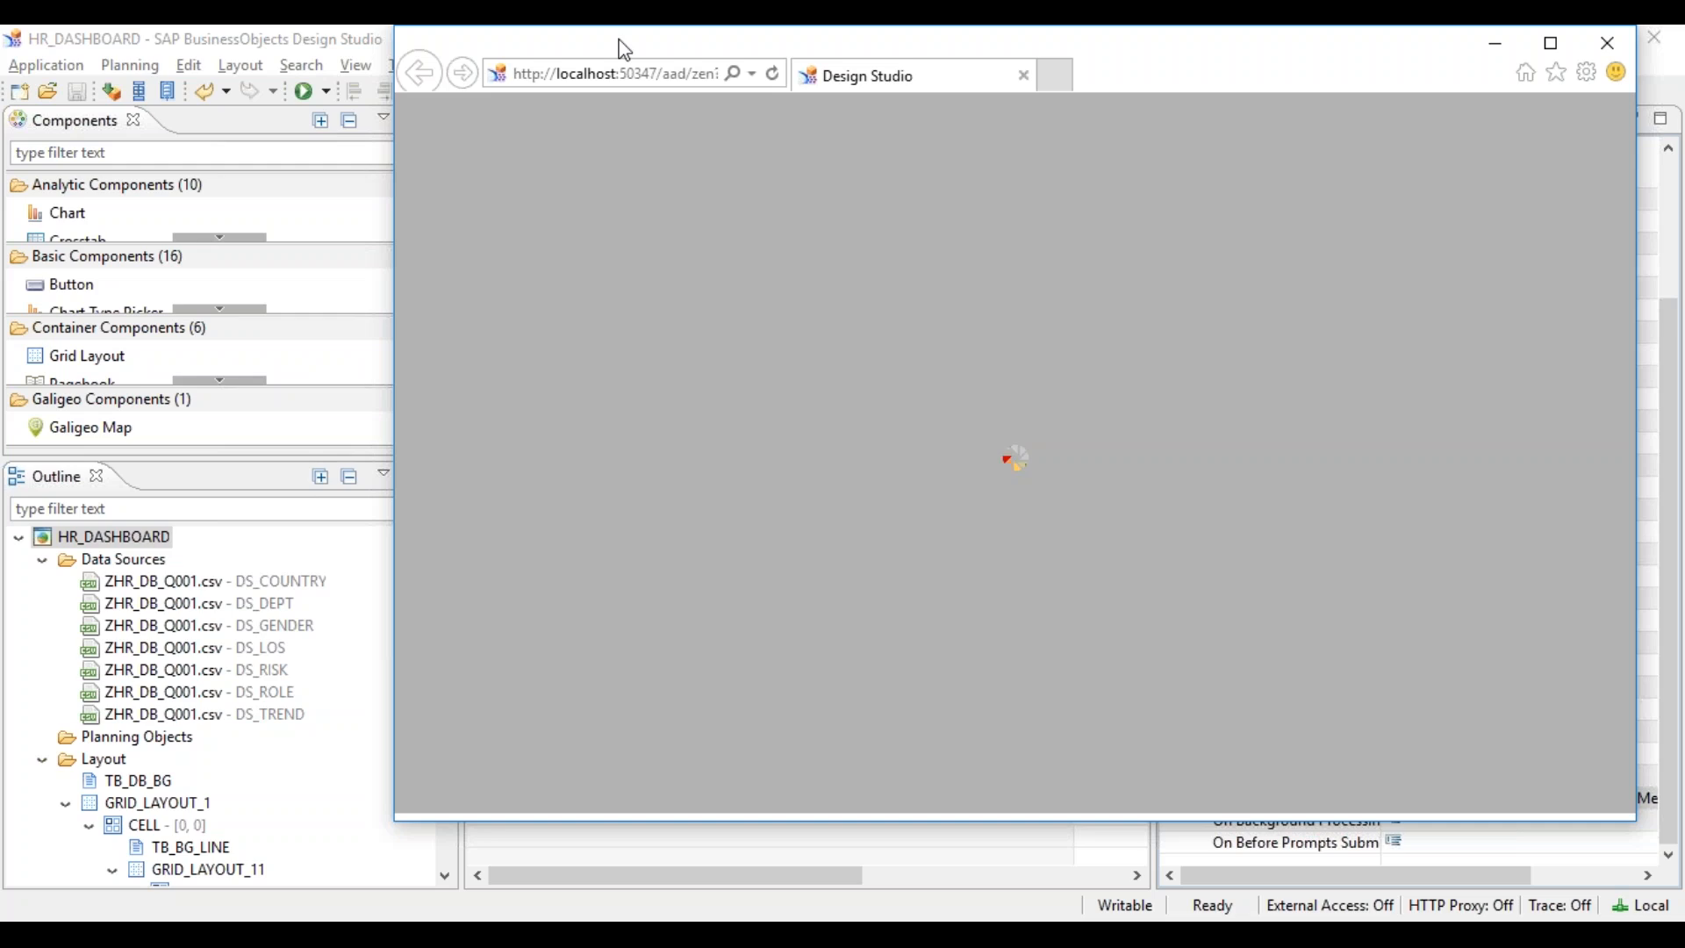
- Dismiss the DEPT04/DEPT02 alert in Design Studio and open the DS_DEPT data source's context menu
double_click(624, 47)
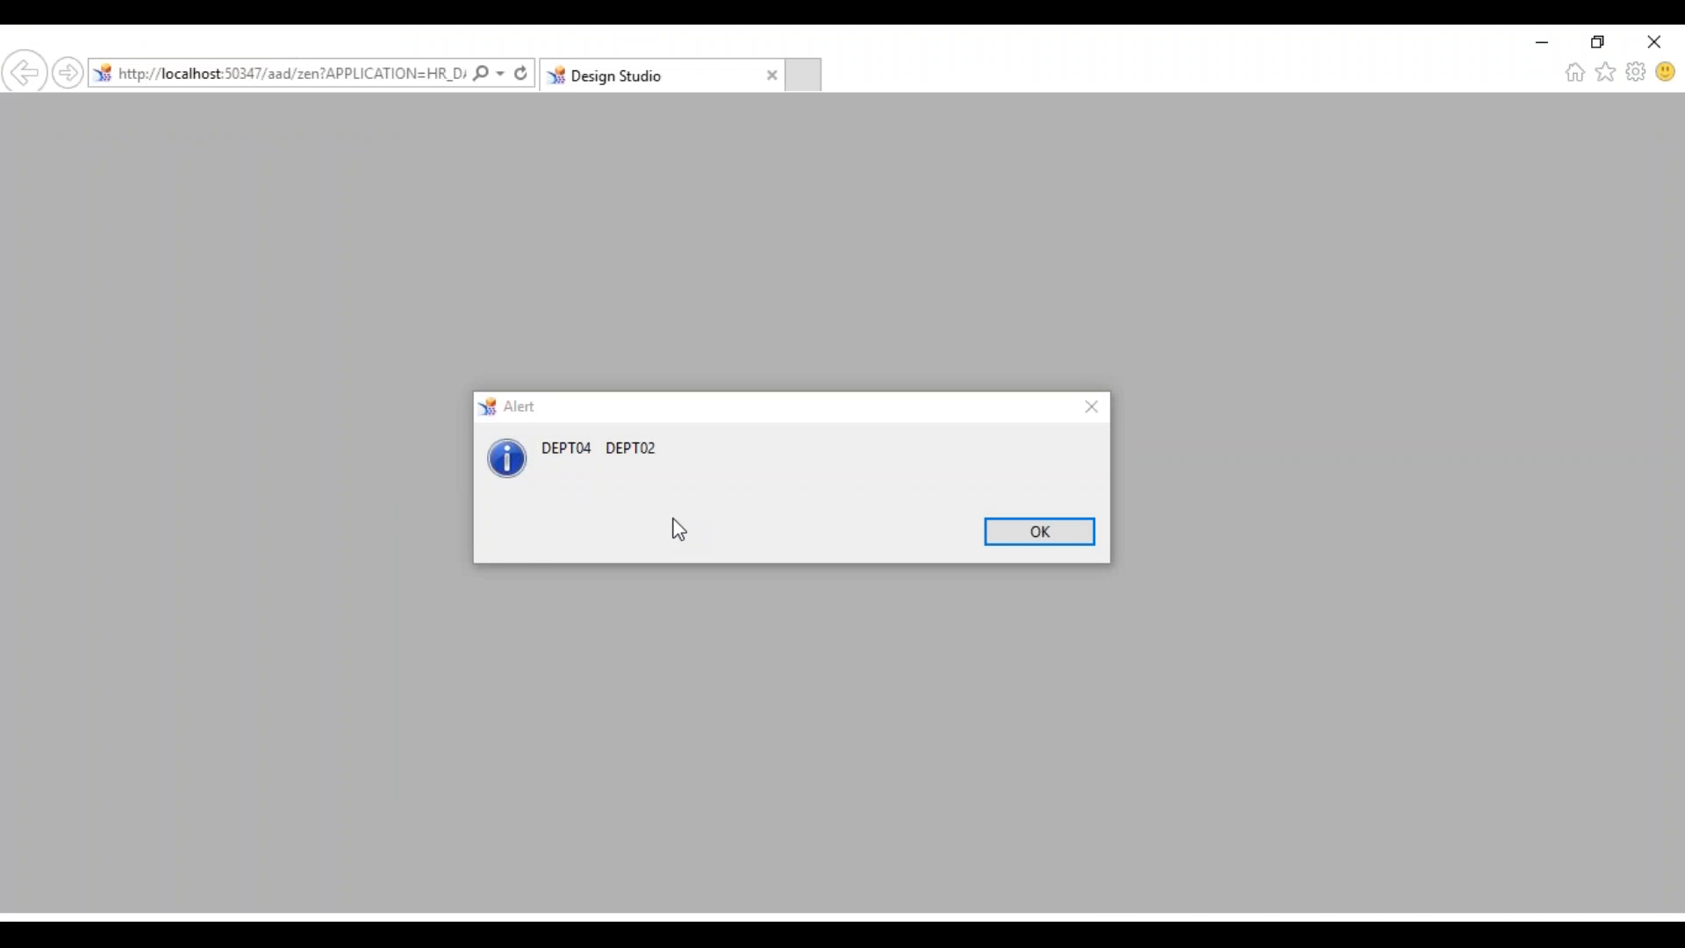
key("alt+Tab")
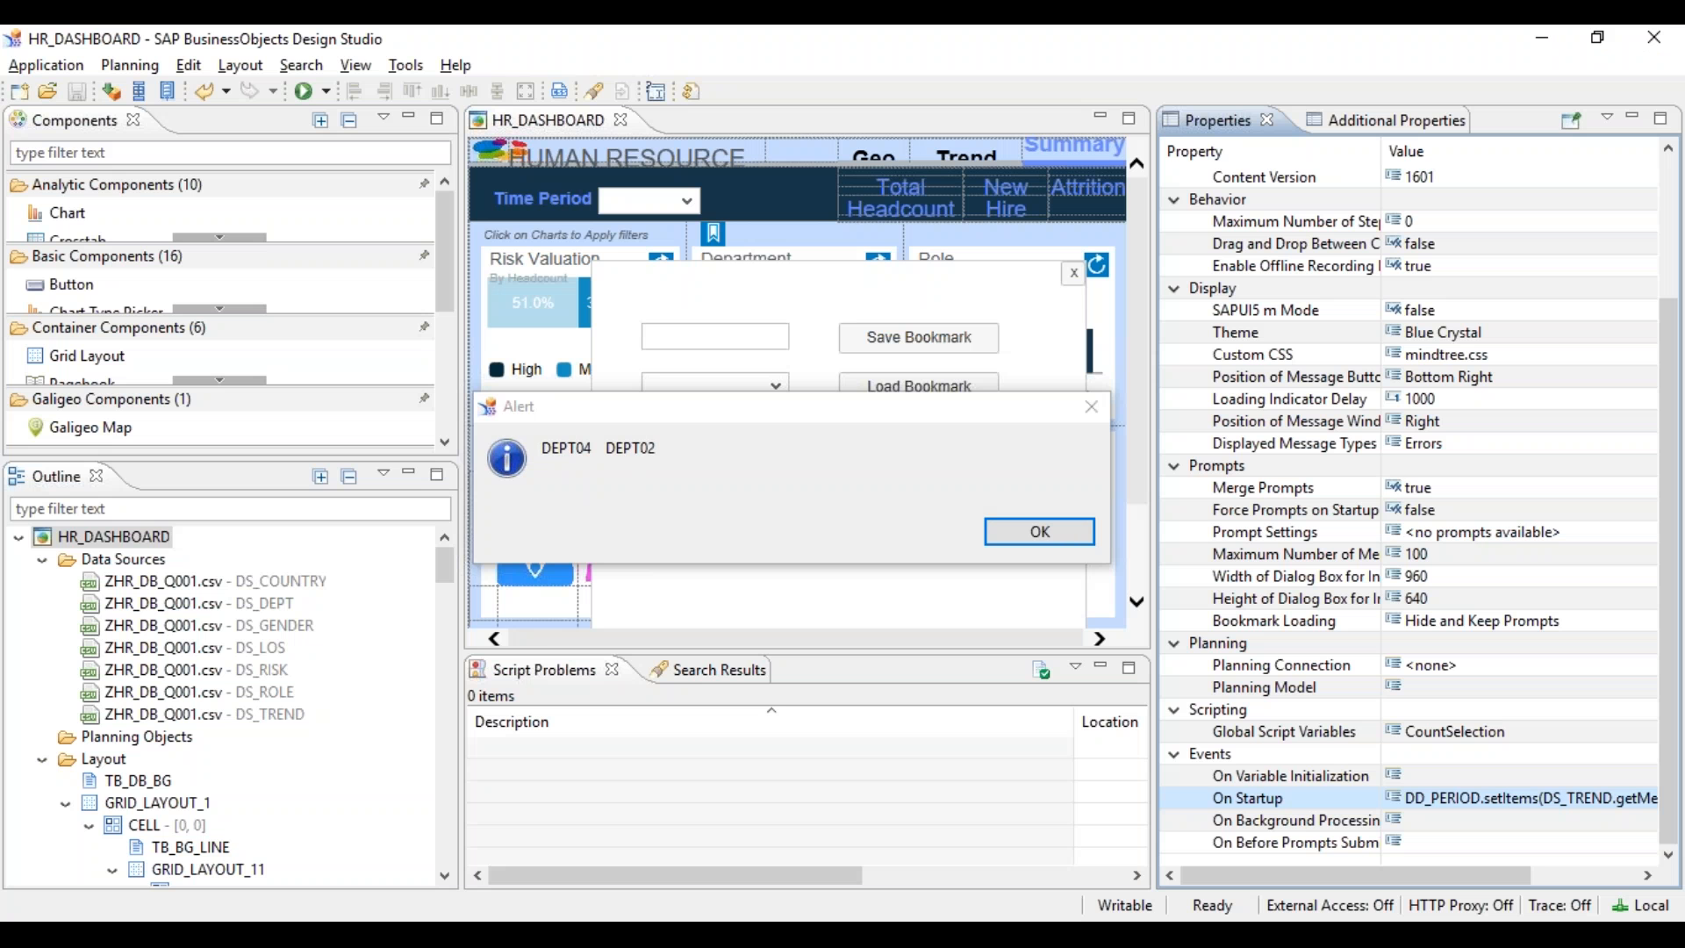
left_click(1035, 533)
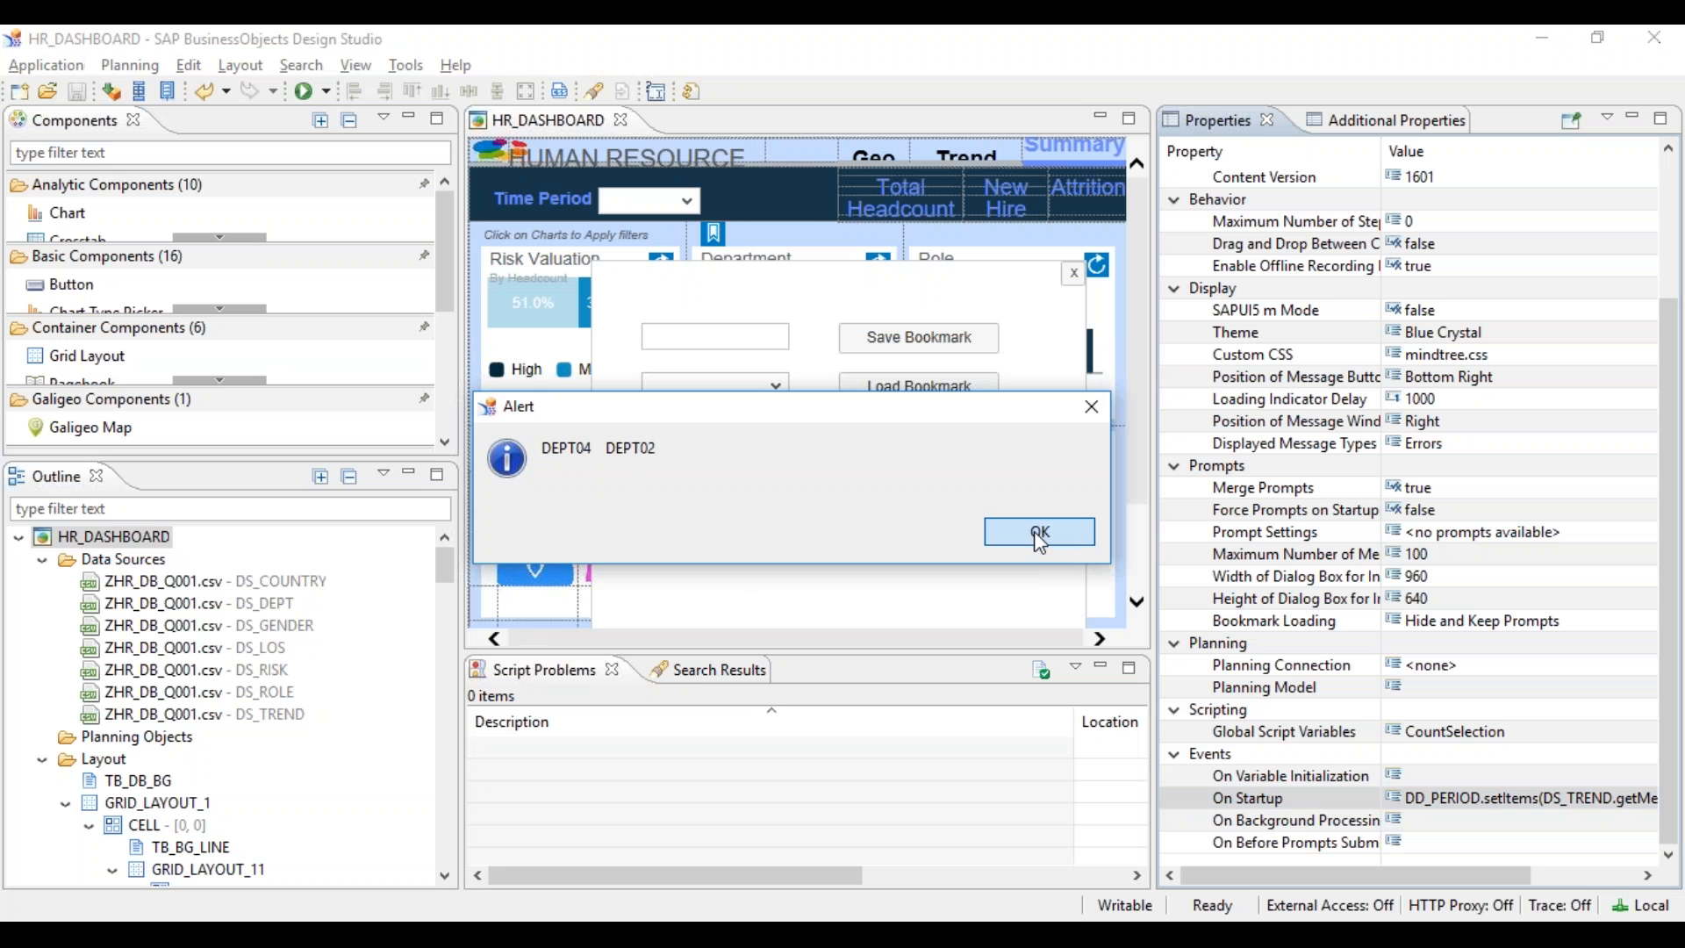
left_click(249, 607)
right_click(250, 615)
left_click(343, 771)
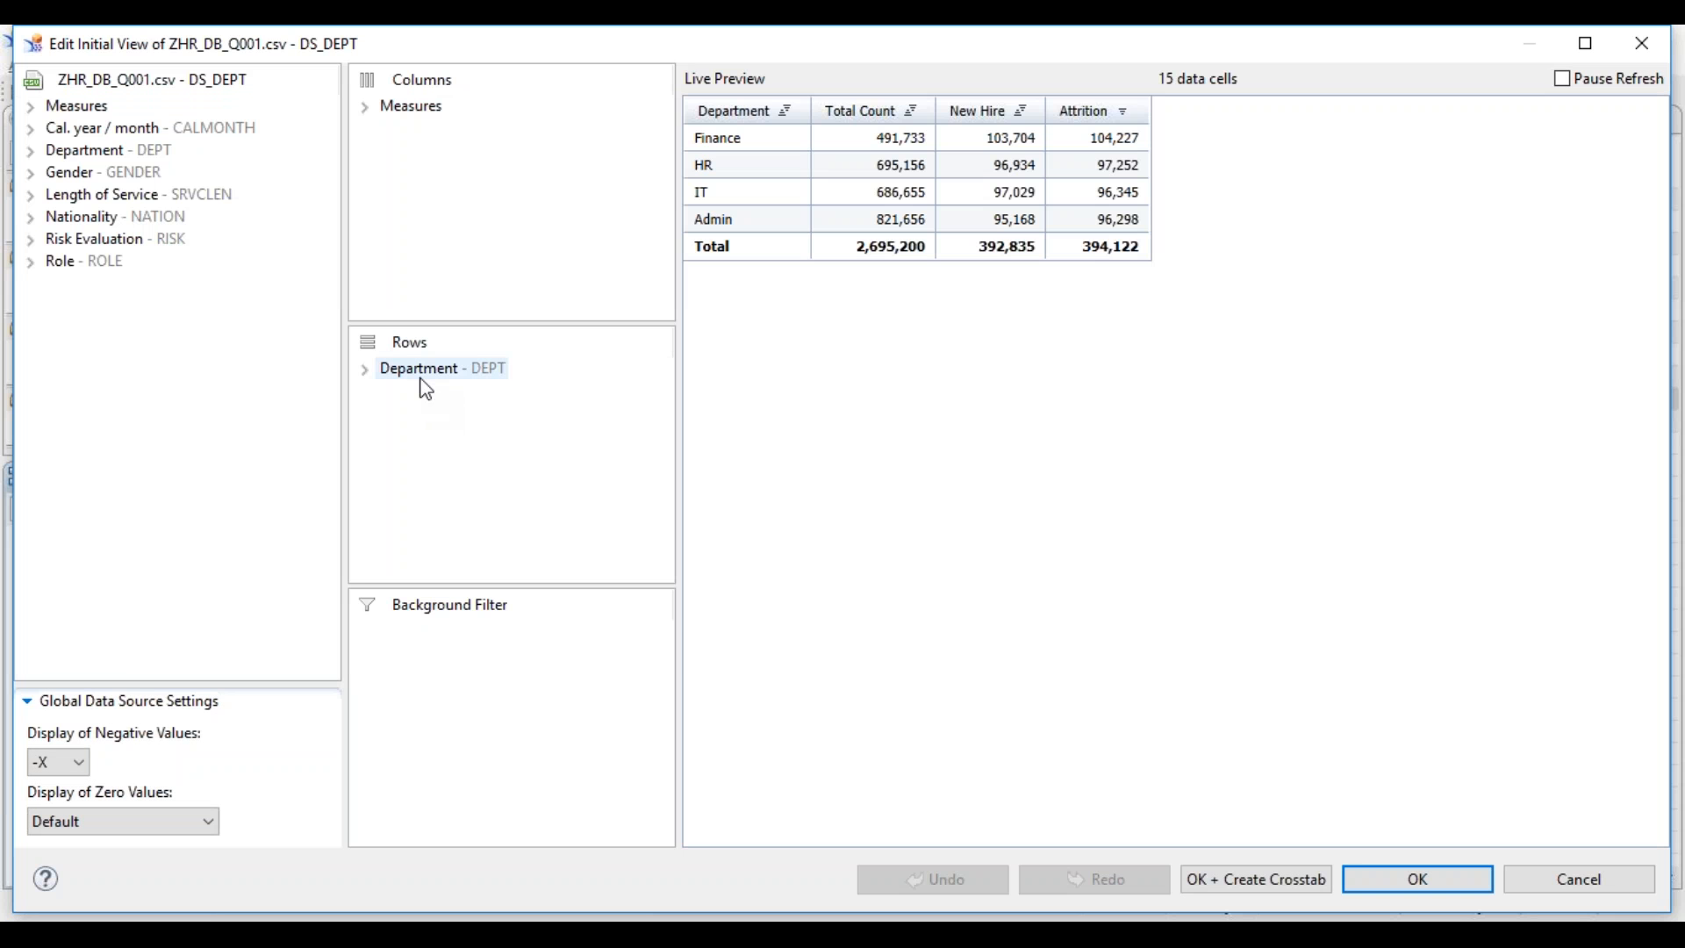
right_click(421, 377)
mouse_move(522, 510)
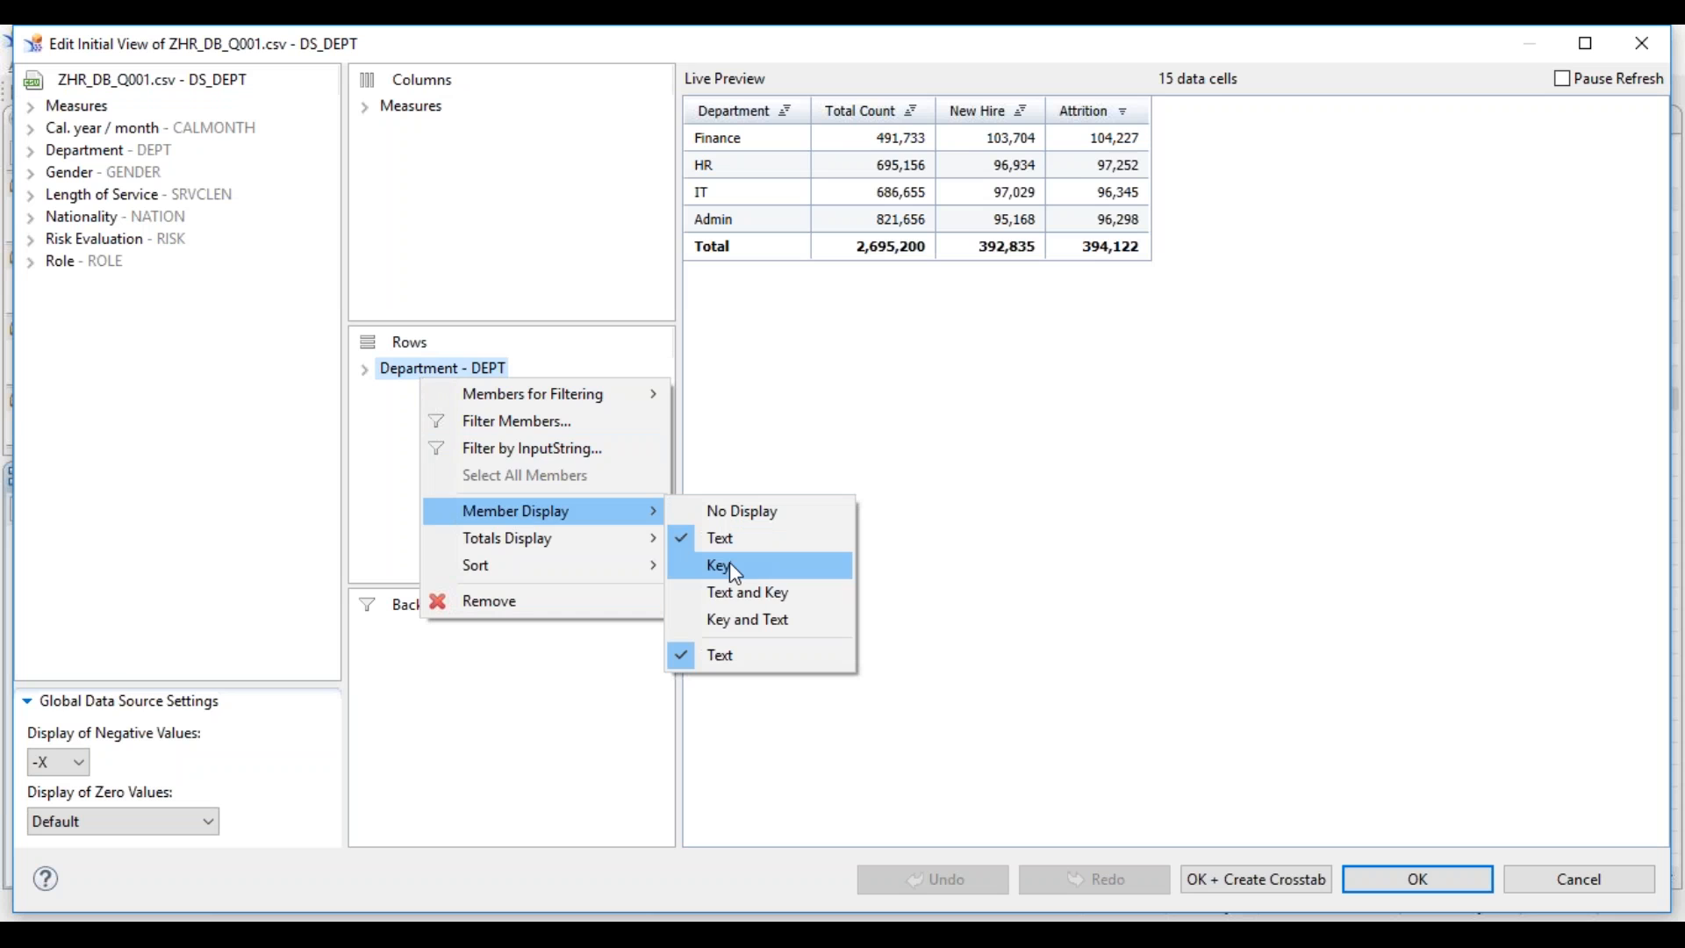
left_click(756, 590)
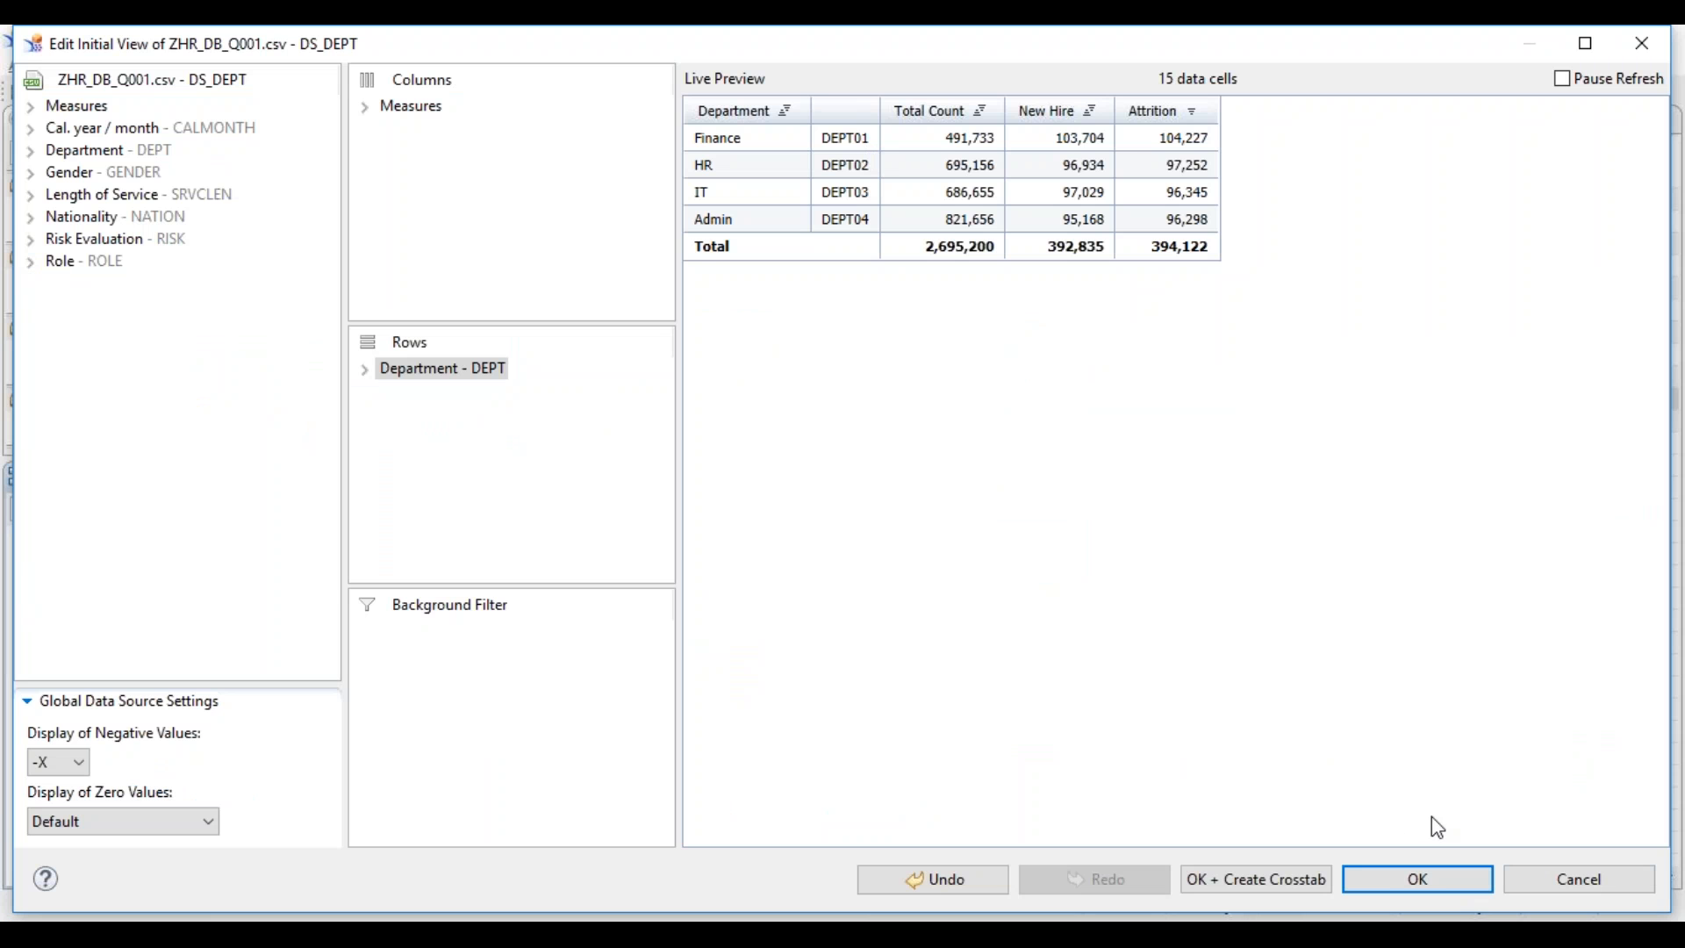
left_click(365, 106)
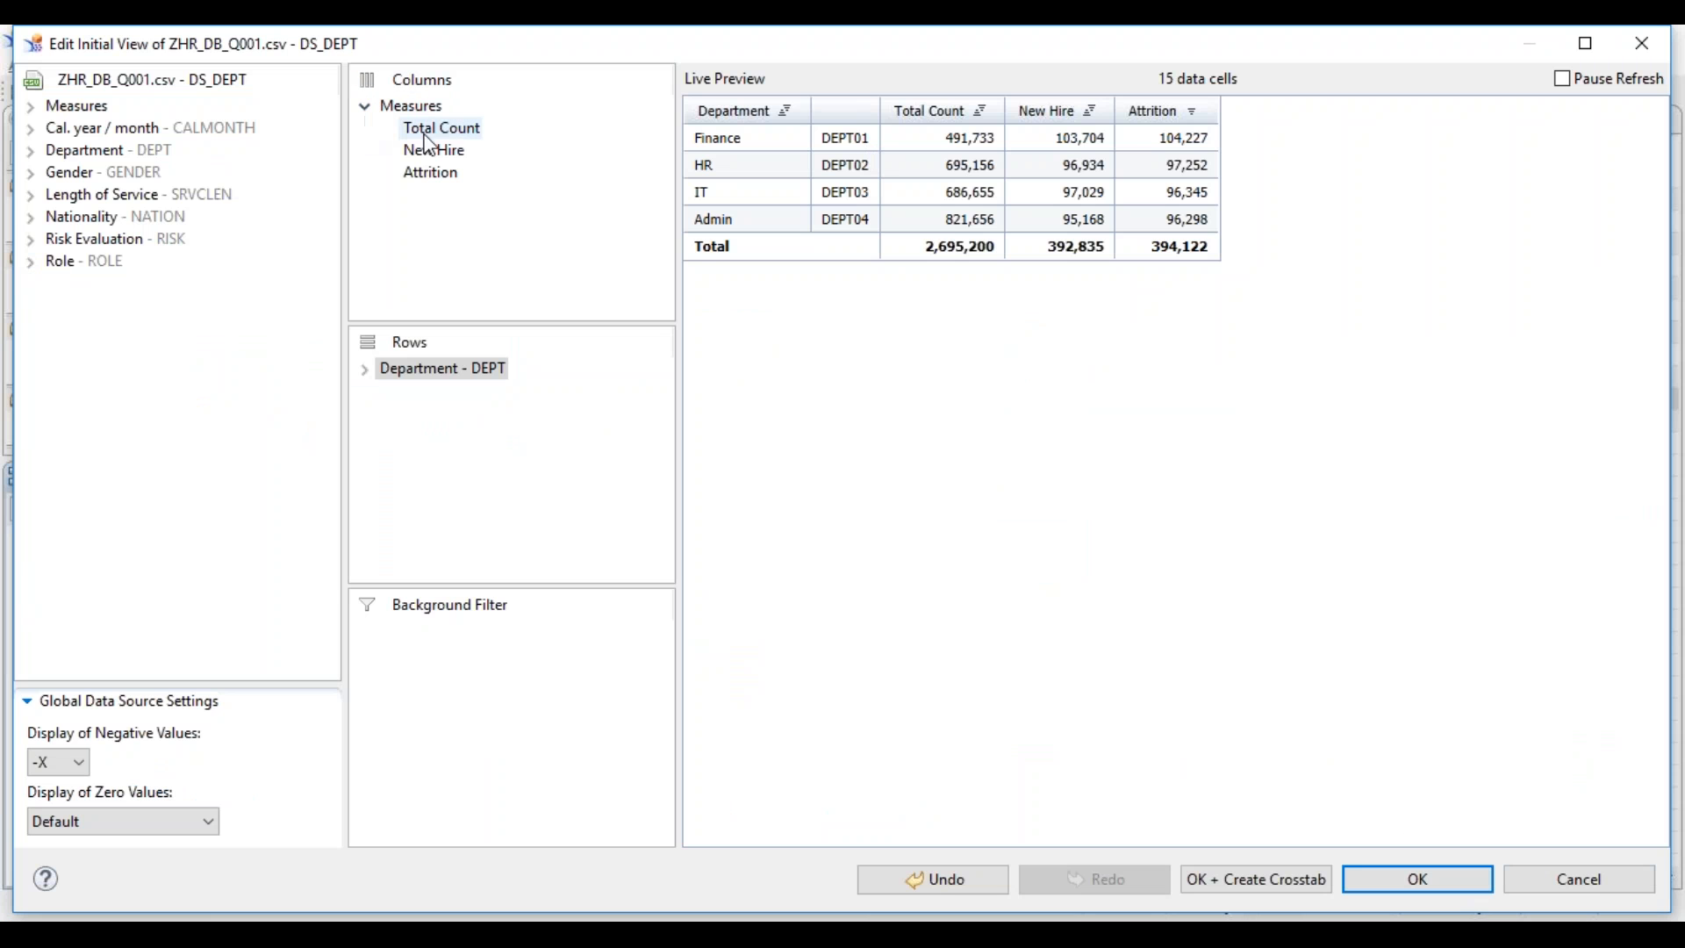
right_click(448, 173)
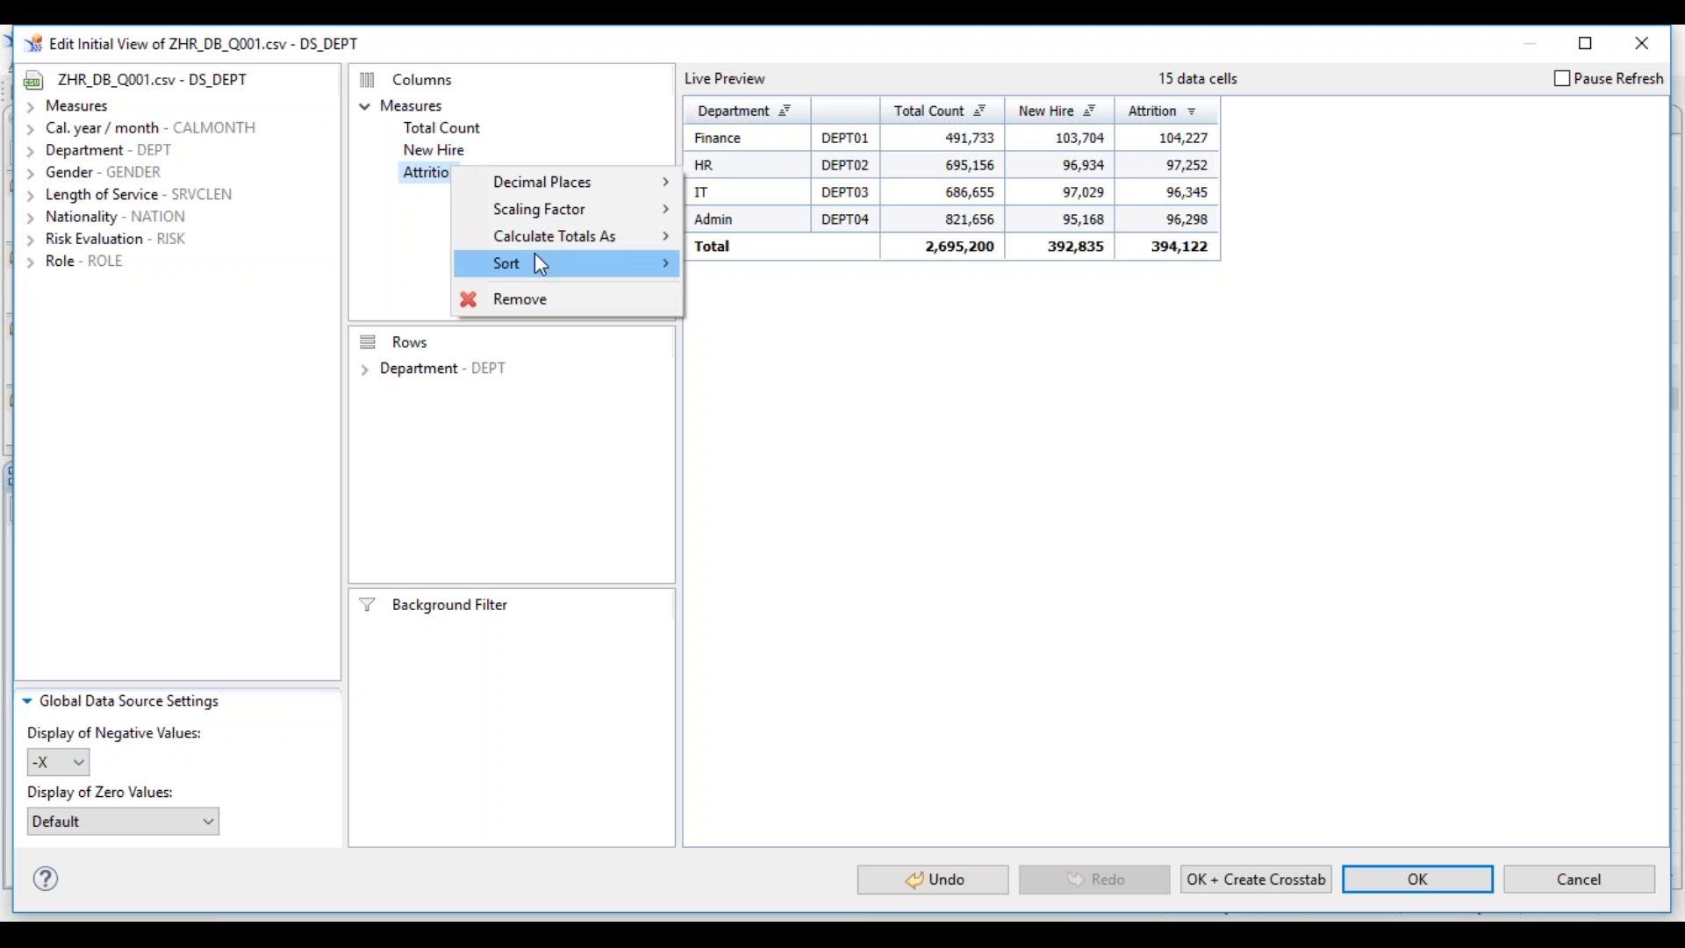
mouse_move(579, 235)
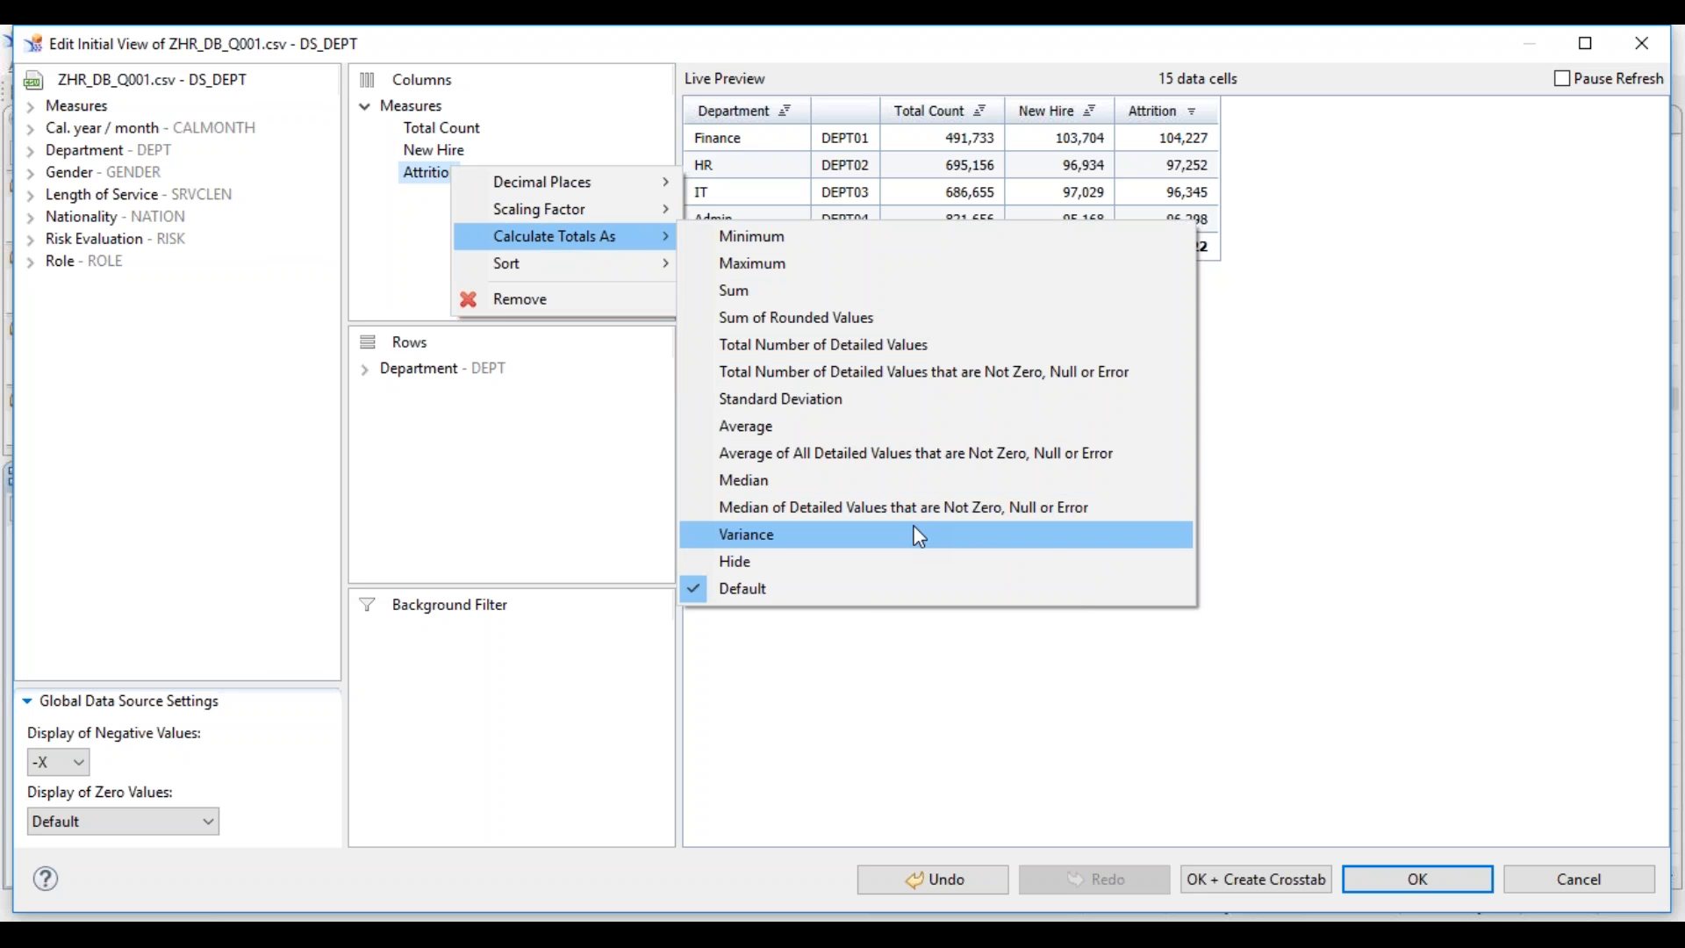
left_click(1294, 432)
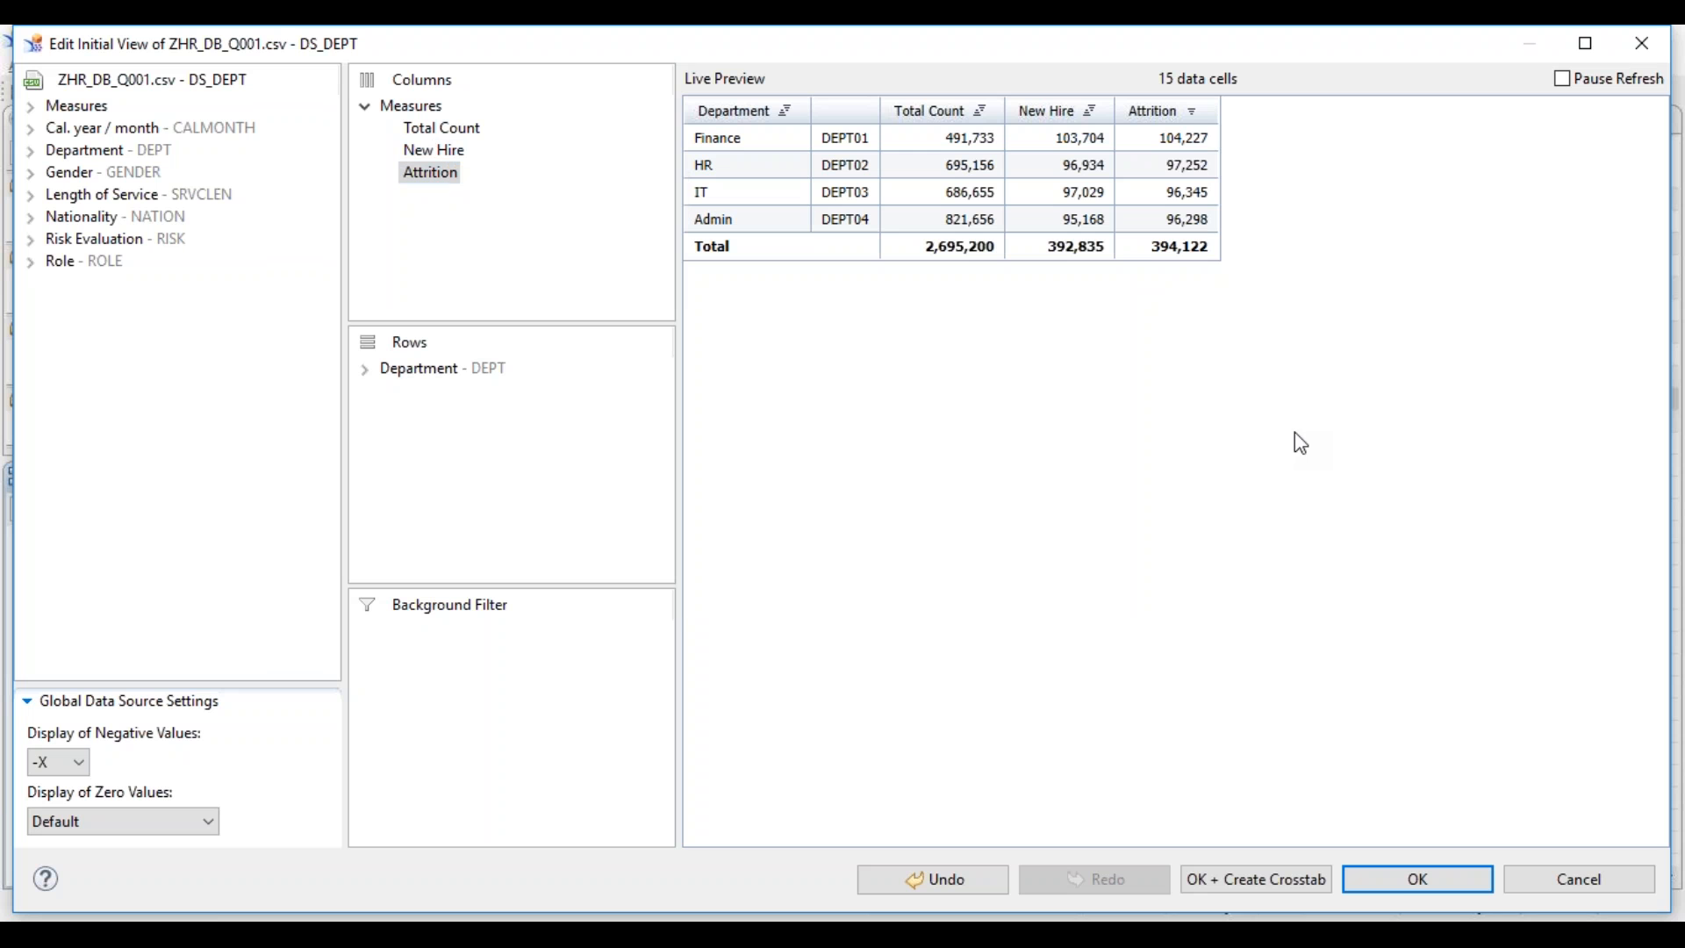
left_click(1535, 880)
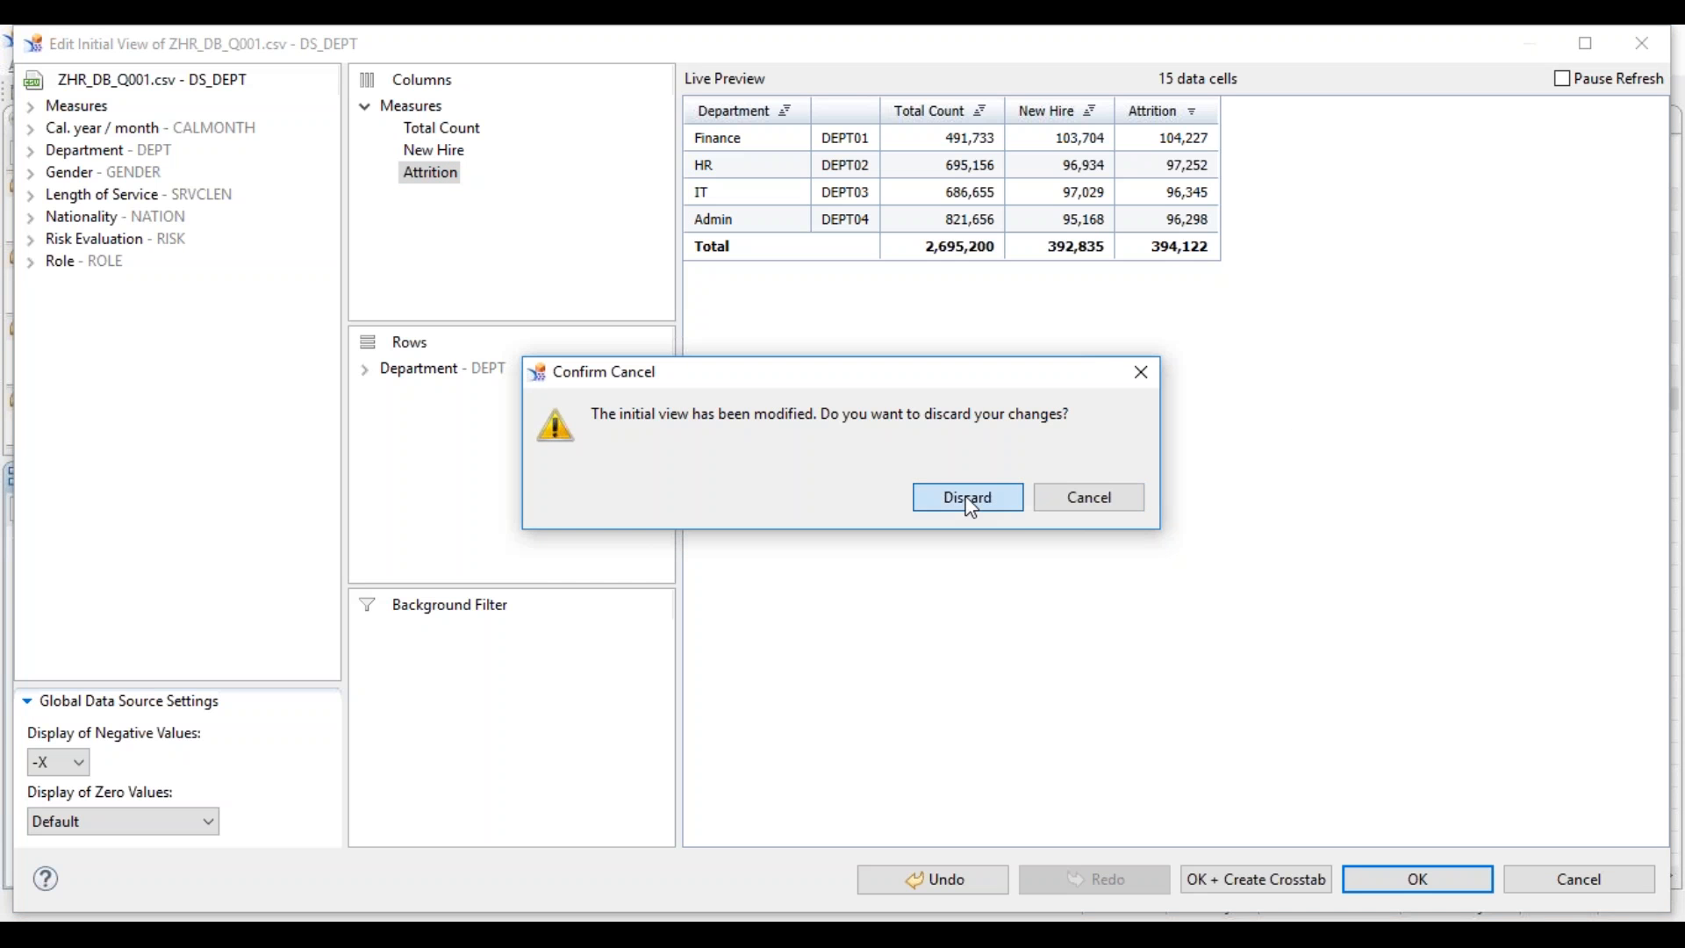
left_click(970, 497)
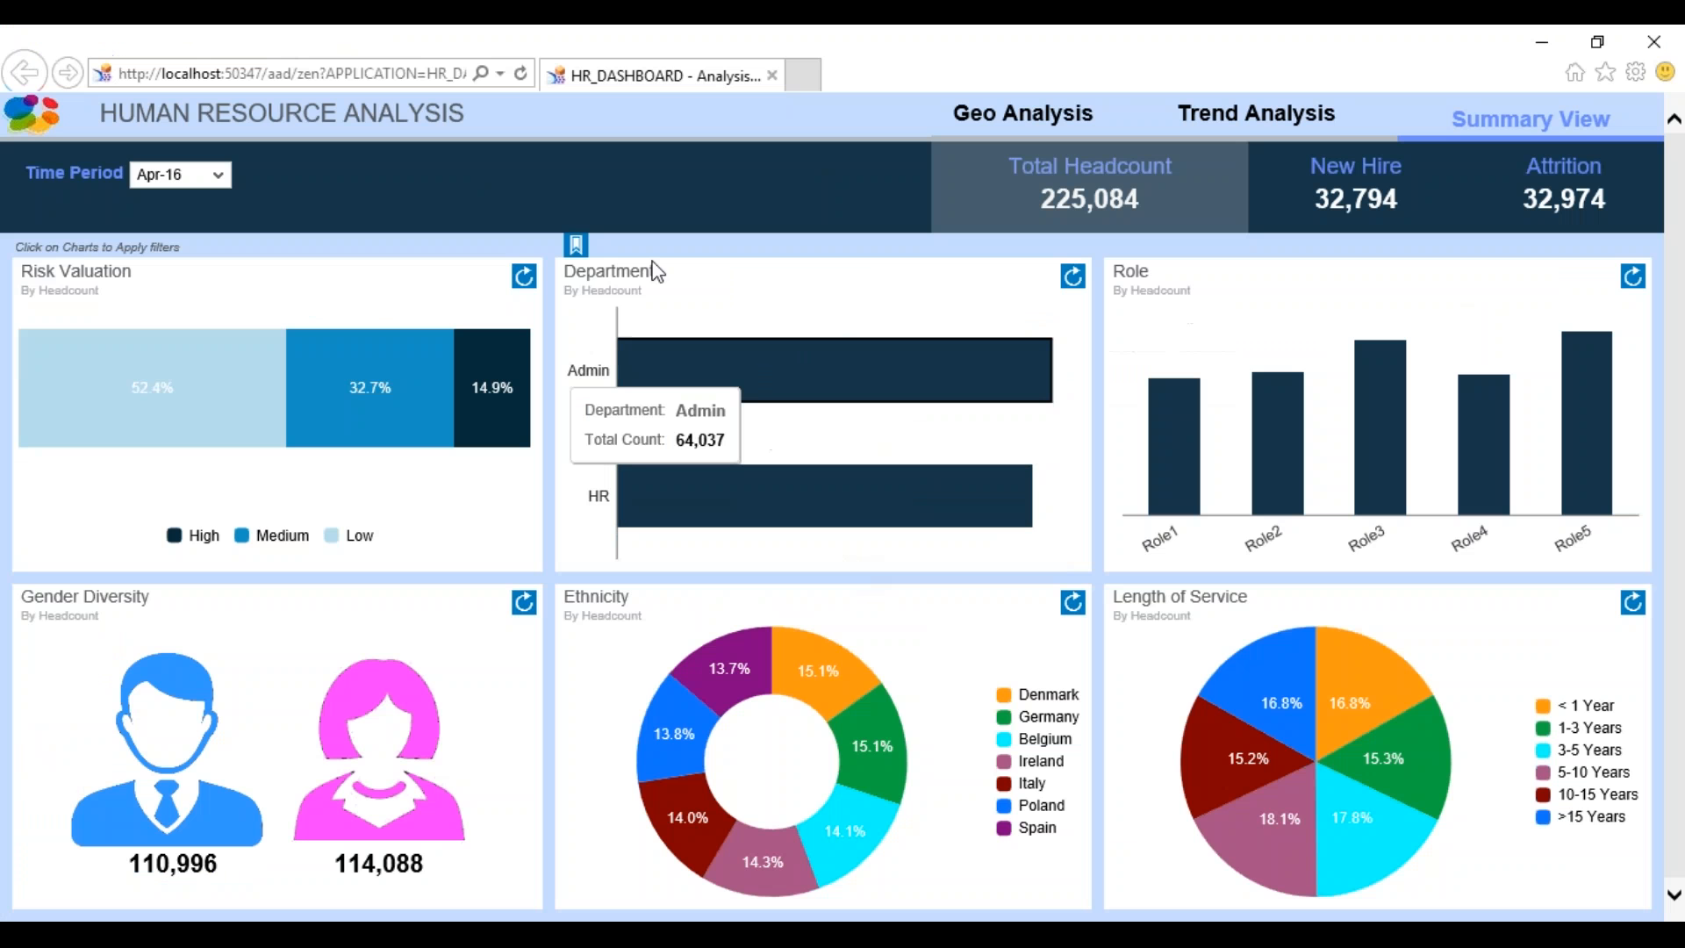
- Reload the running dashboard, dismiss its alert, and reopen HR_DASHBOARD's On Startup script
left_click(468, 73)
key("Return")
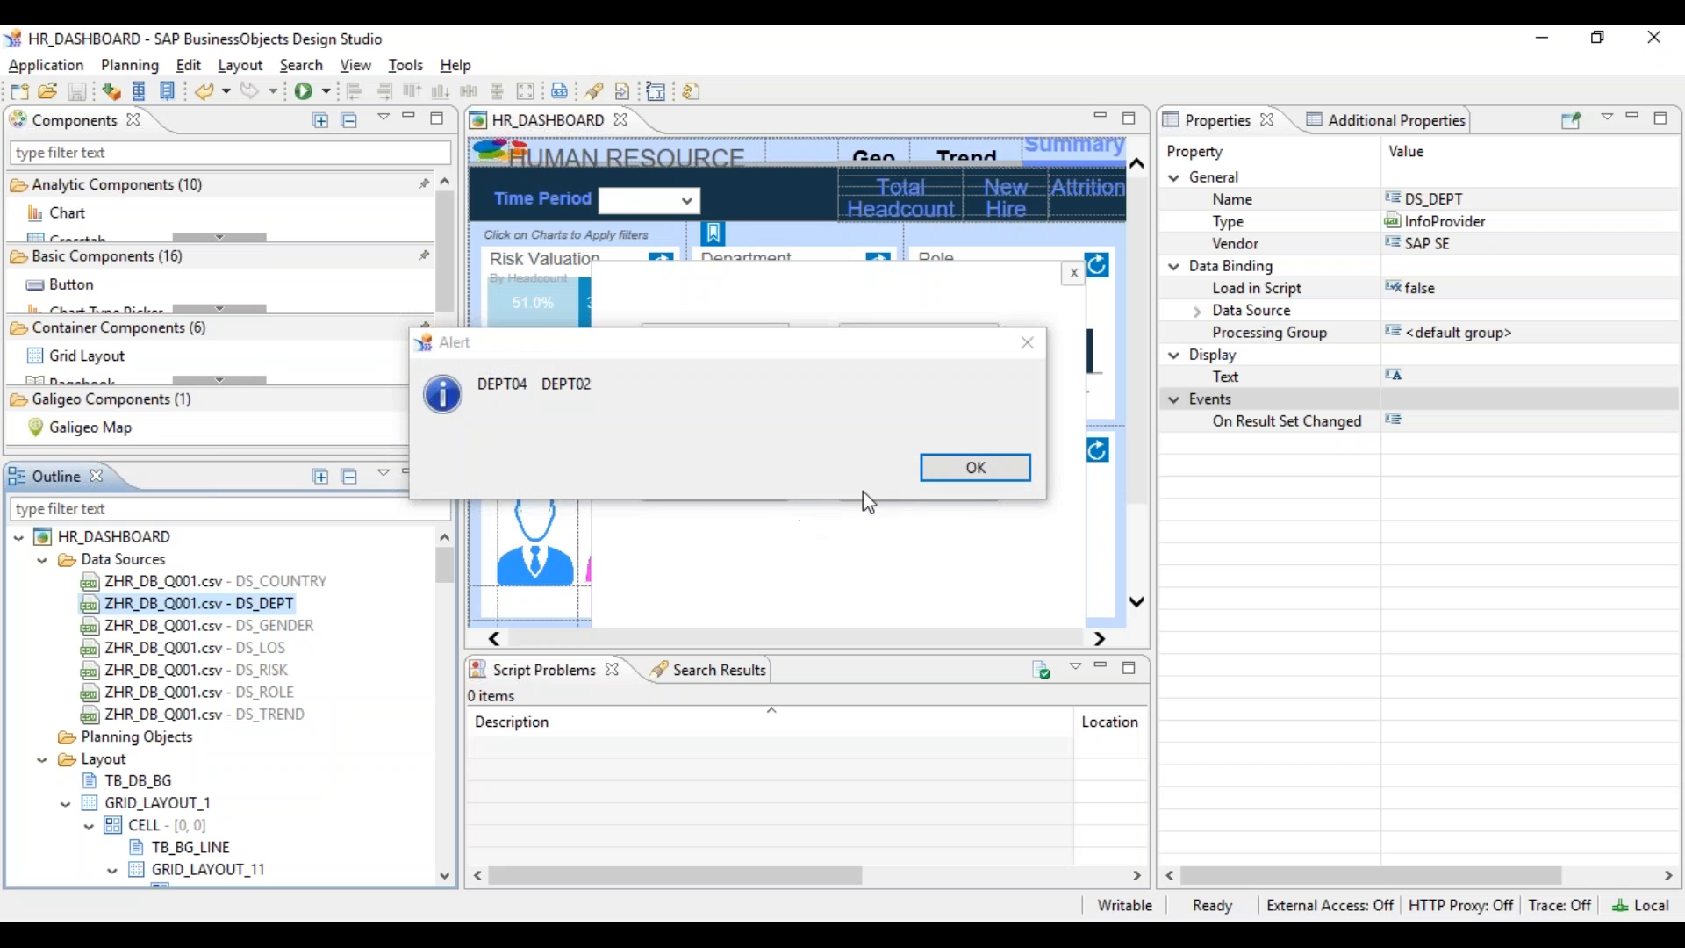
left_click(1011, 469)
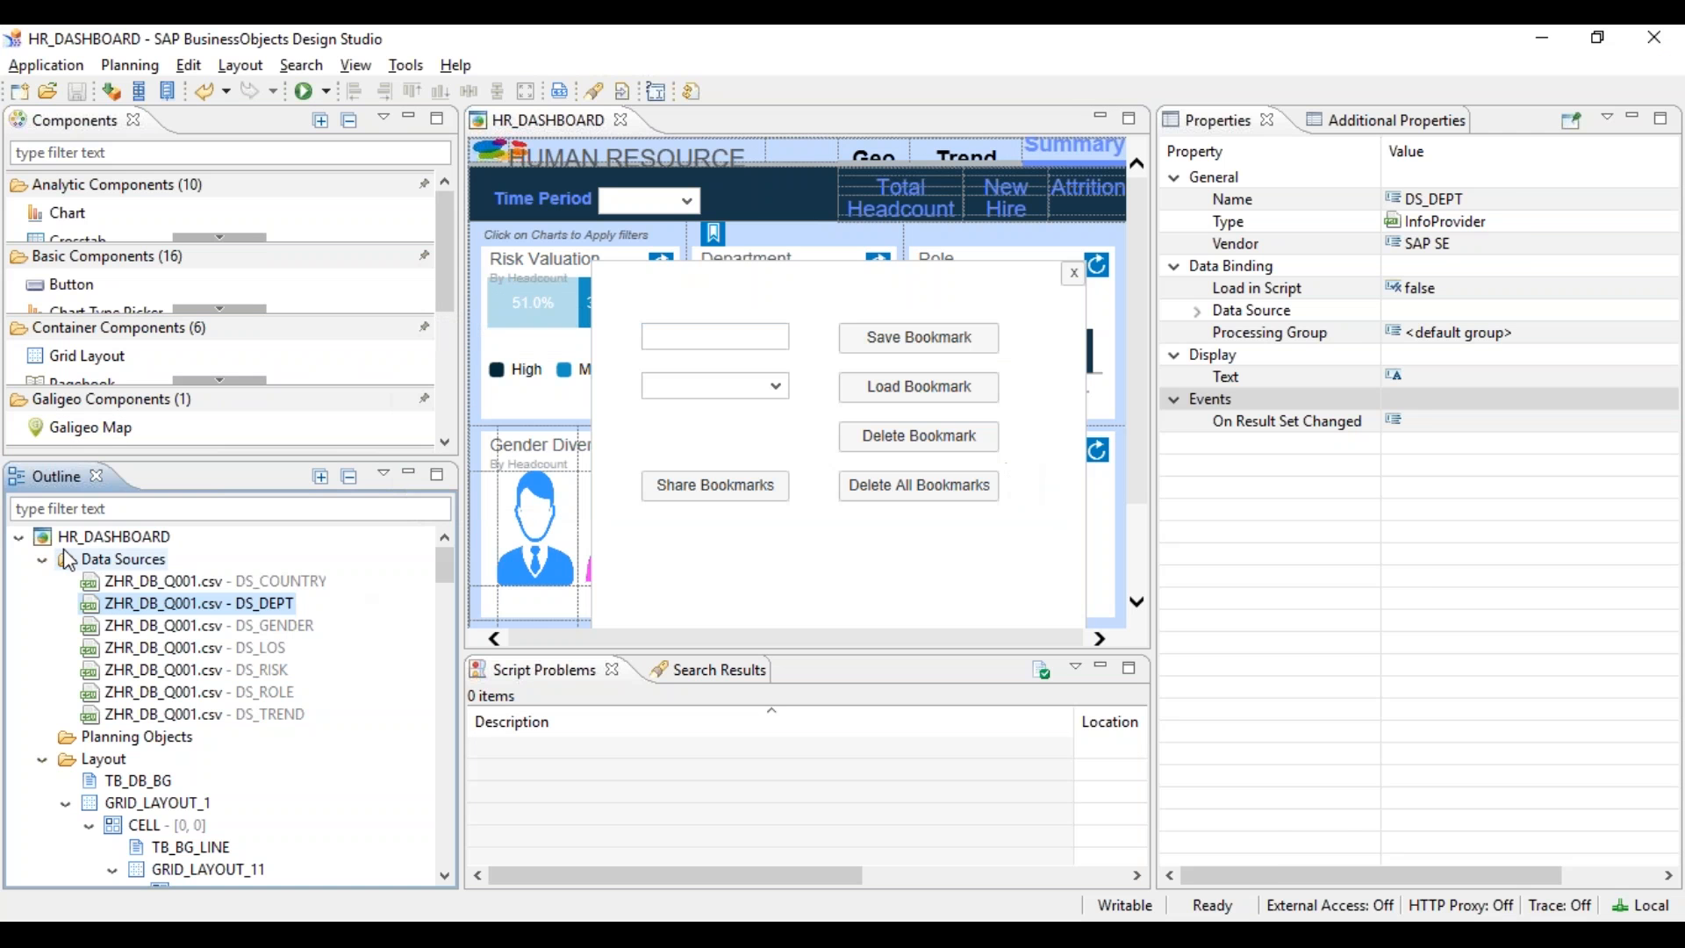
scroll(1671, 794, "down", 3)
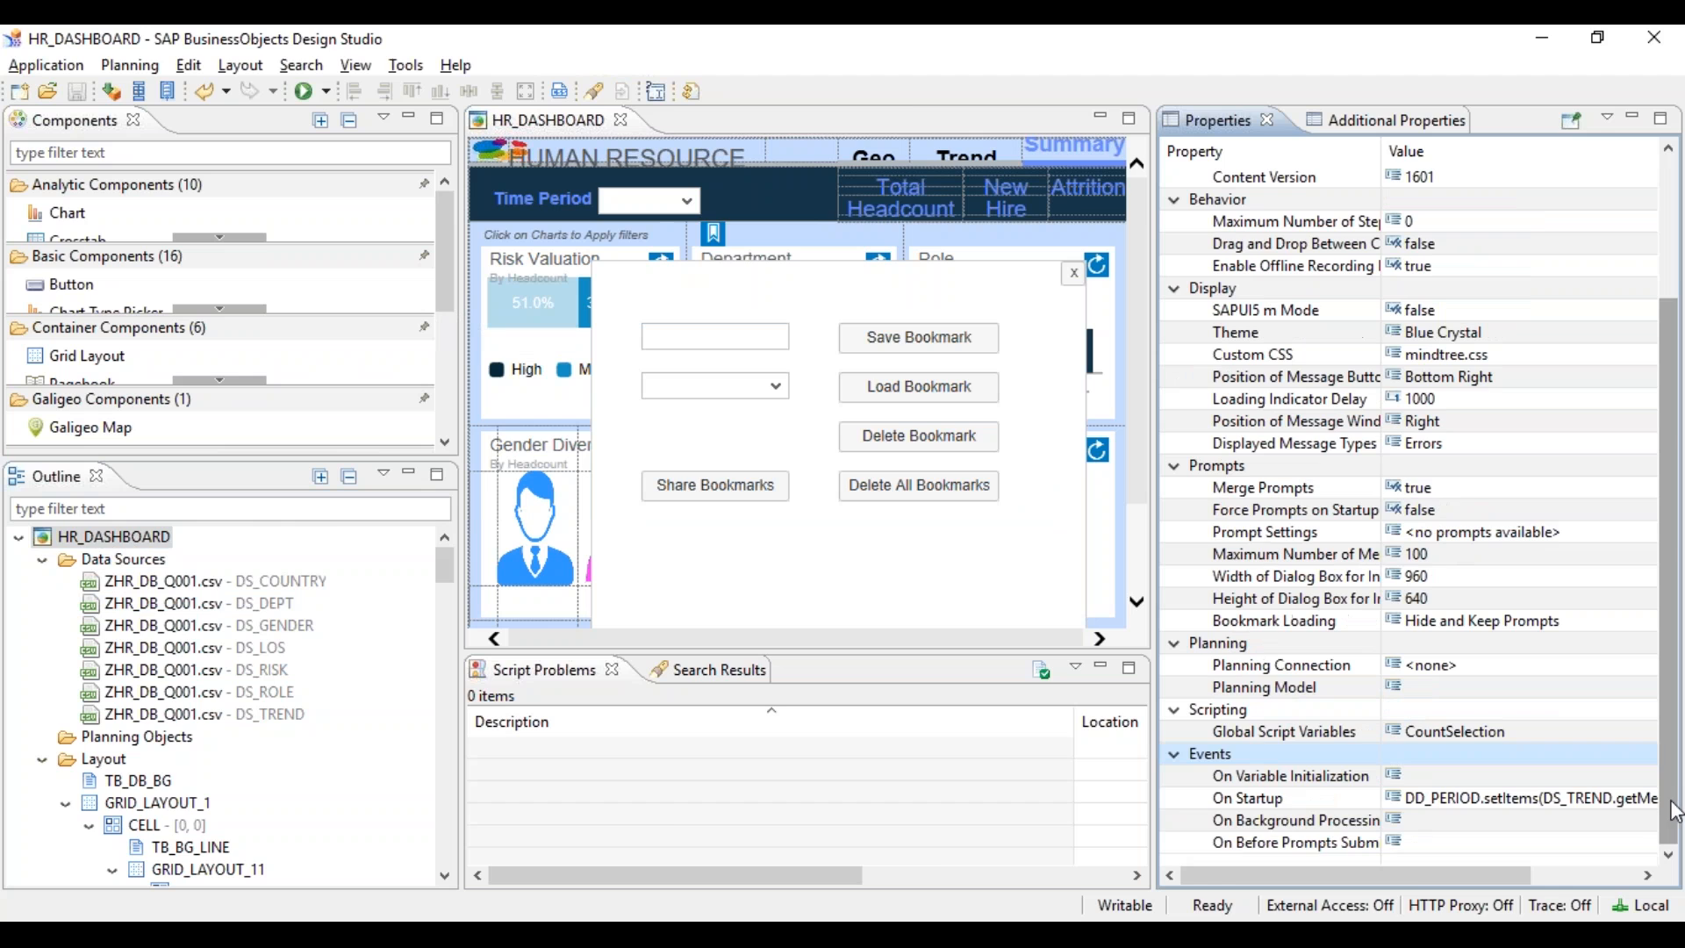
left_click(1654, 800)
left_click(1654, 800)
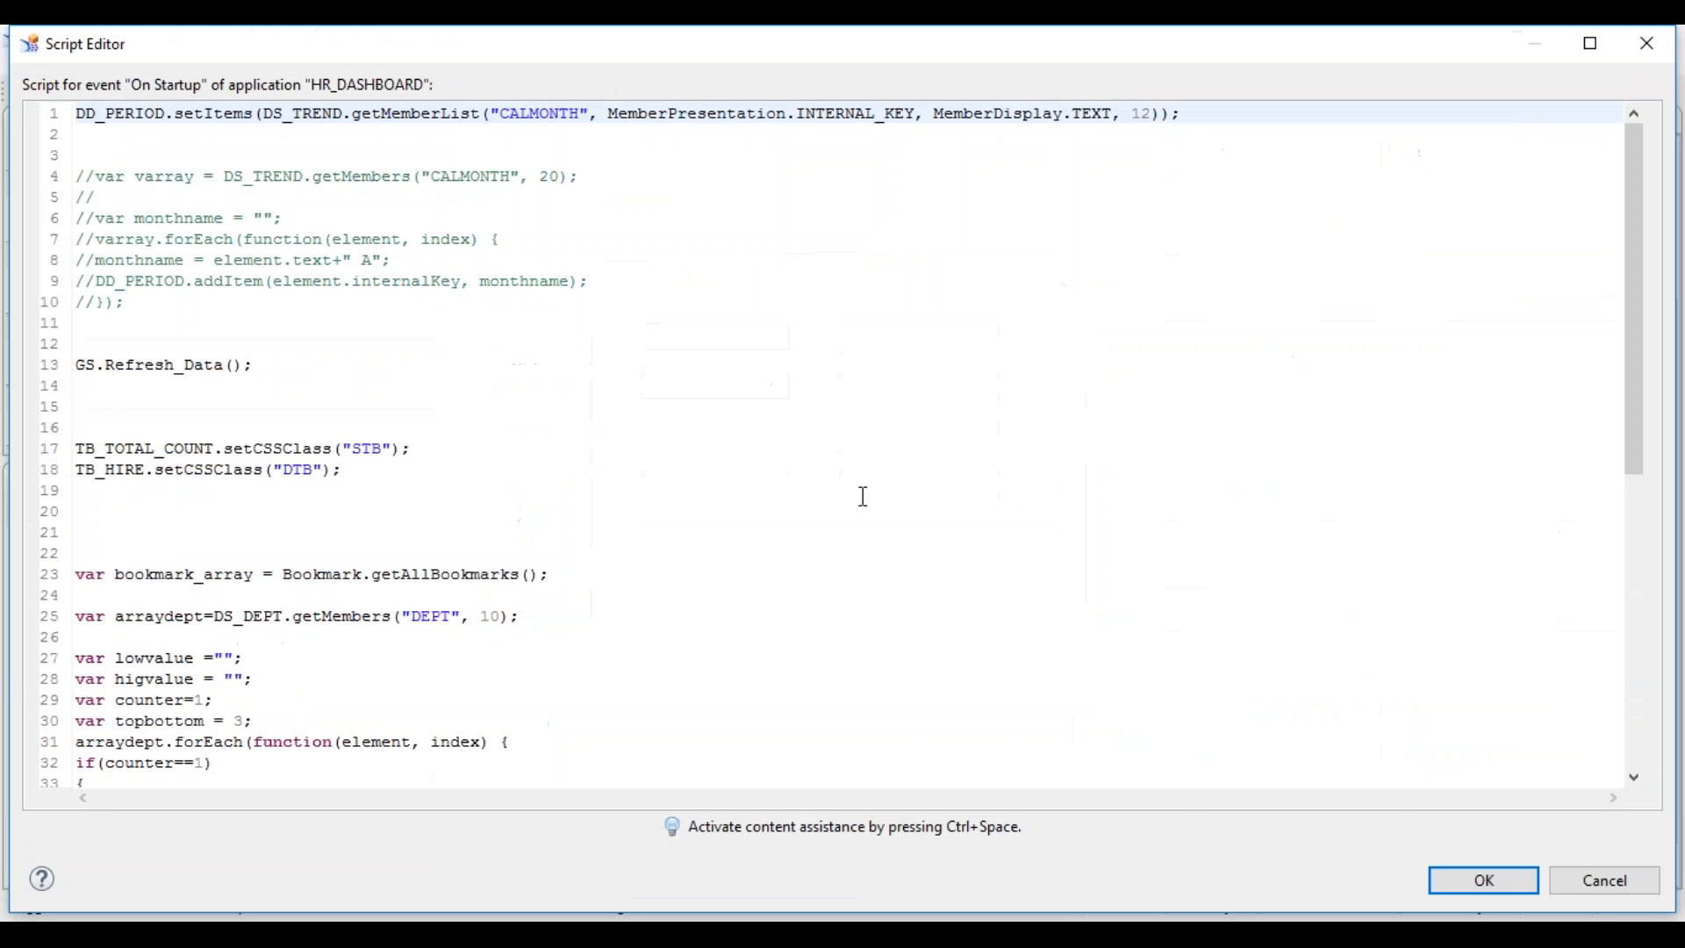
- Insert a new line 25 starting a DS_DEPT.sortByAttribute call with DEPT as the dimension
left_click(825, 462)
key("Down")
key("Down")
key("Down")
key("Down")
key("Down")
key("Down")
key("Down")
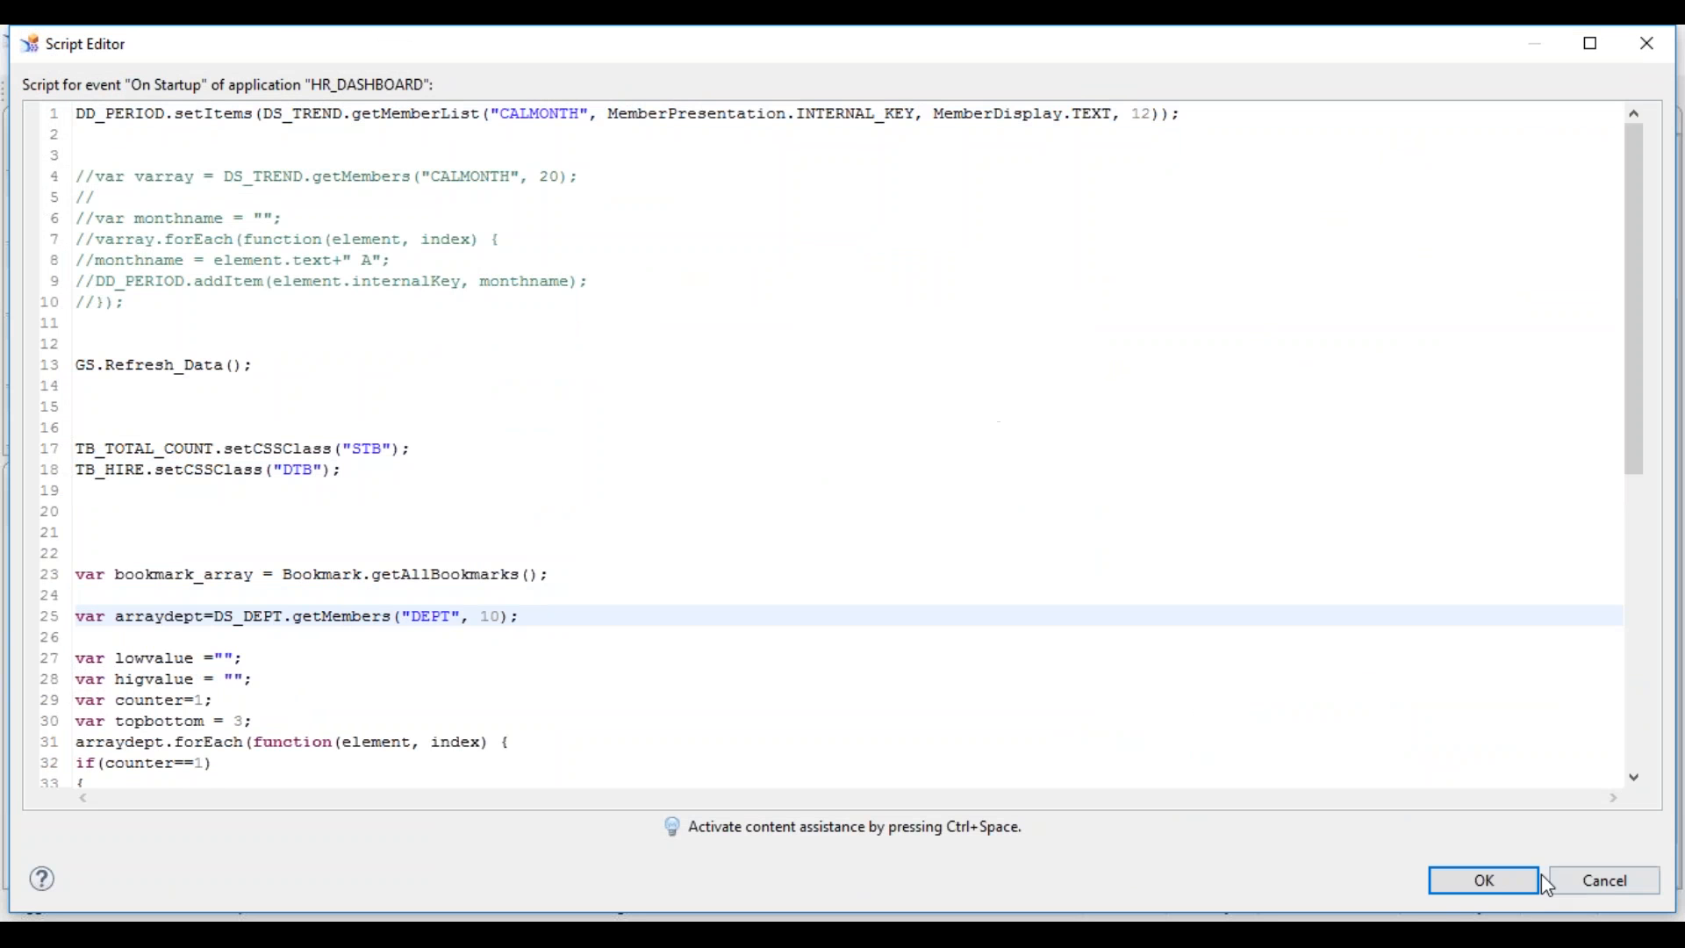
left_click(615, 587)
key("Return")
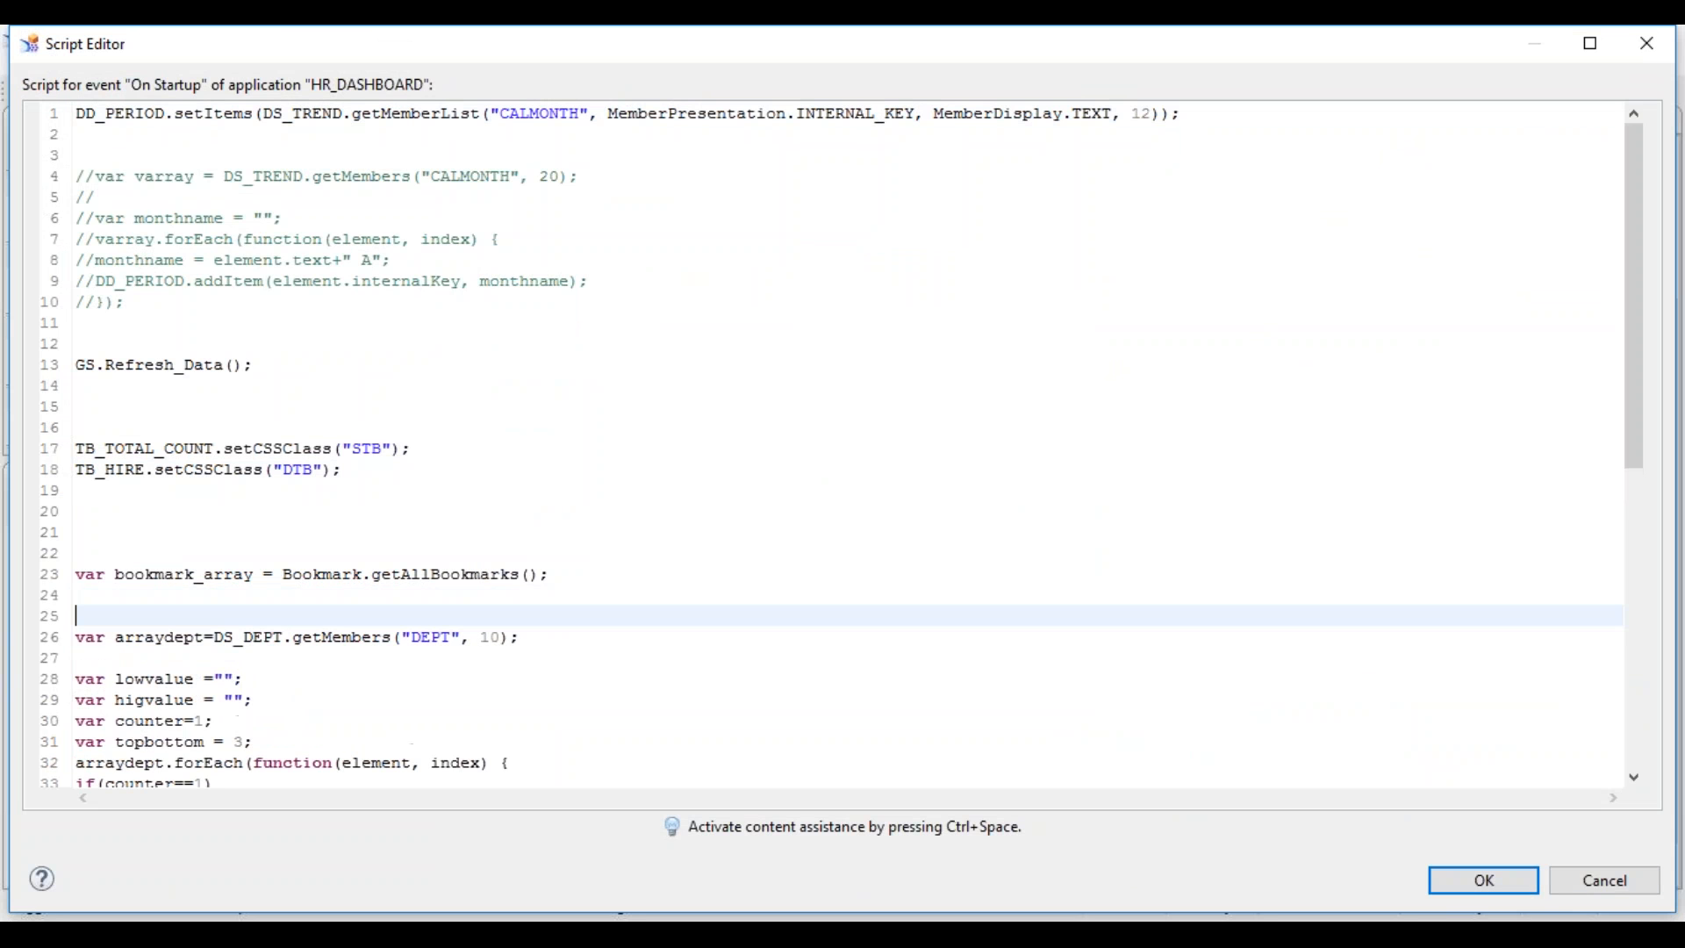
type("DS_DEPT.")
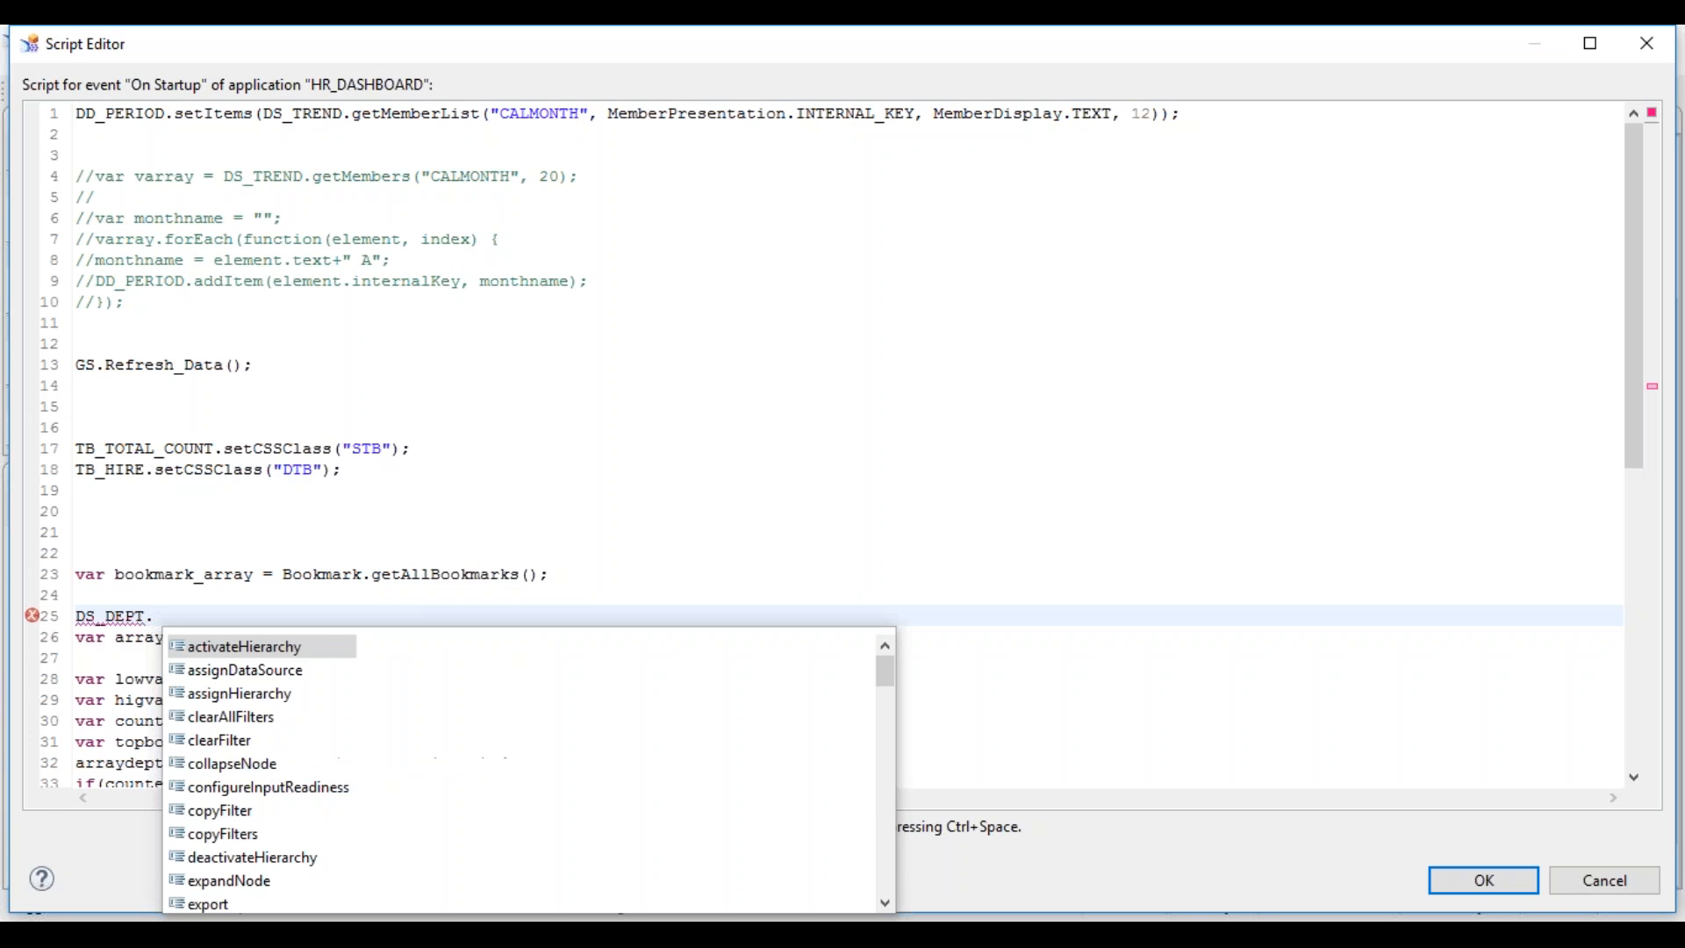
type("sets")
key("BackSpace")
key("BackSpace")
key("BackSpace")
type("o")
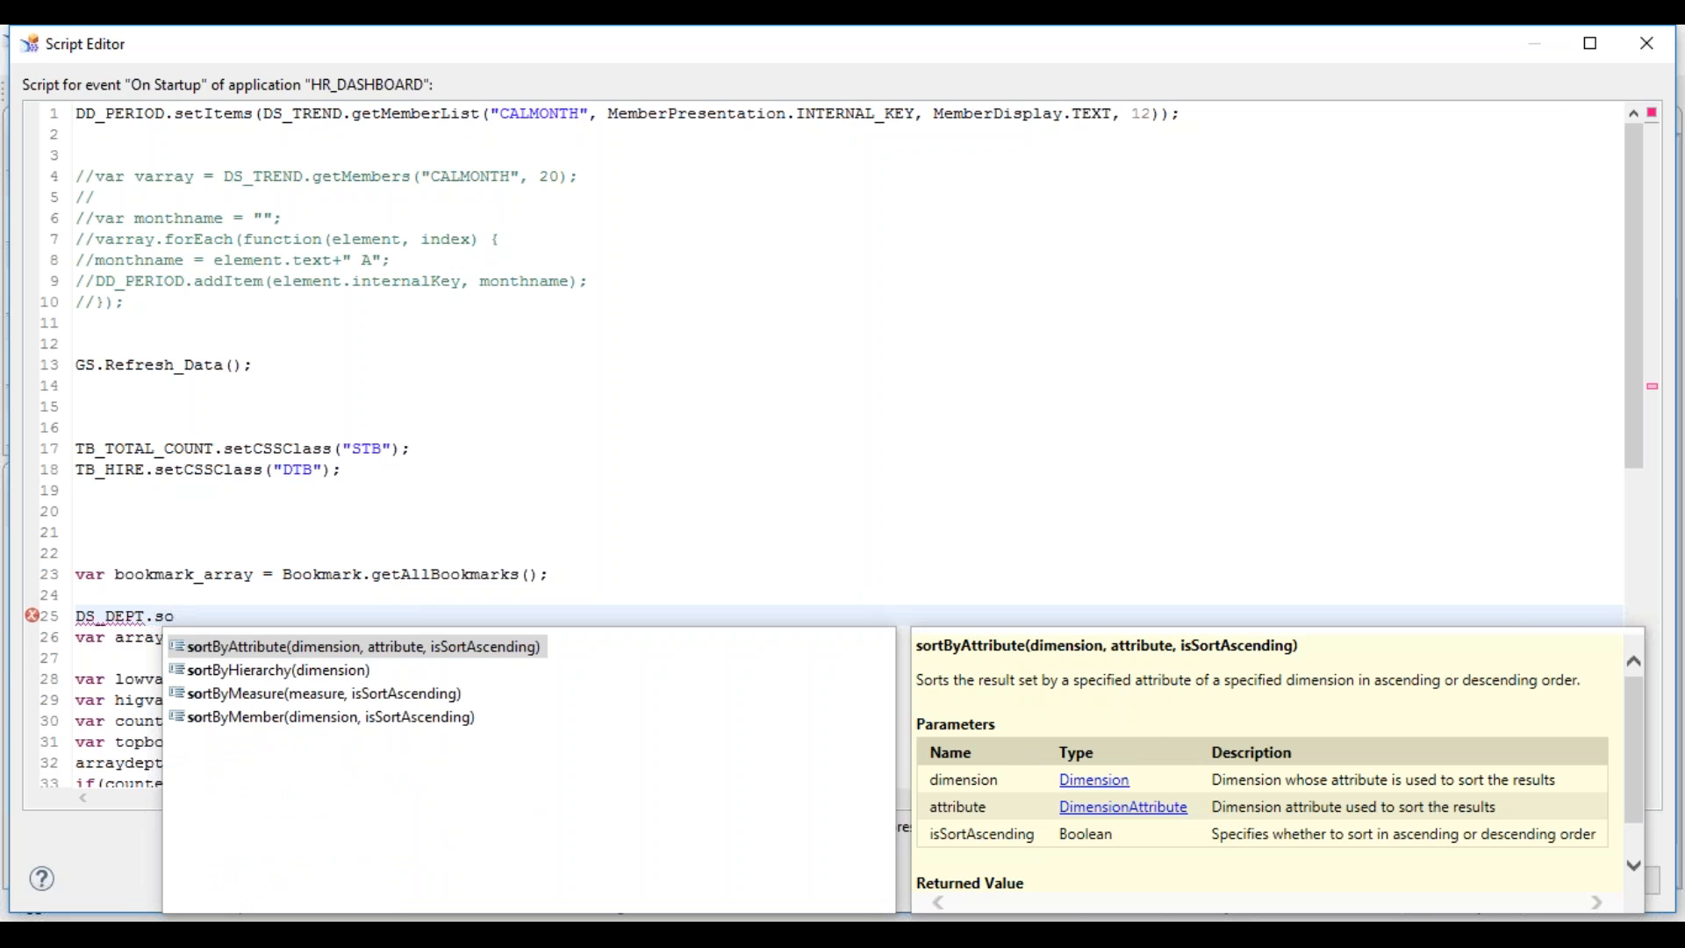
key("Return")
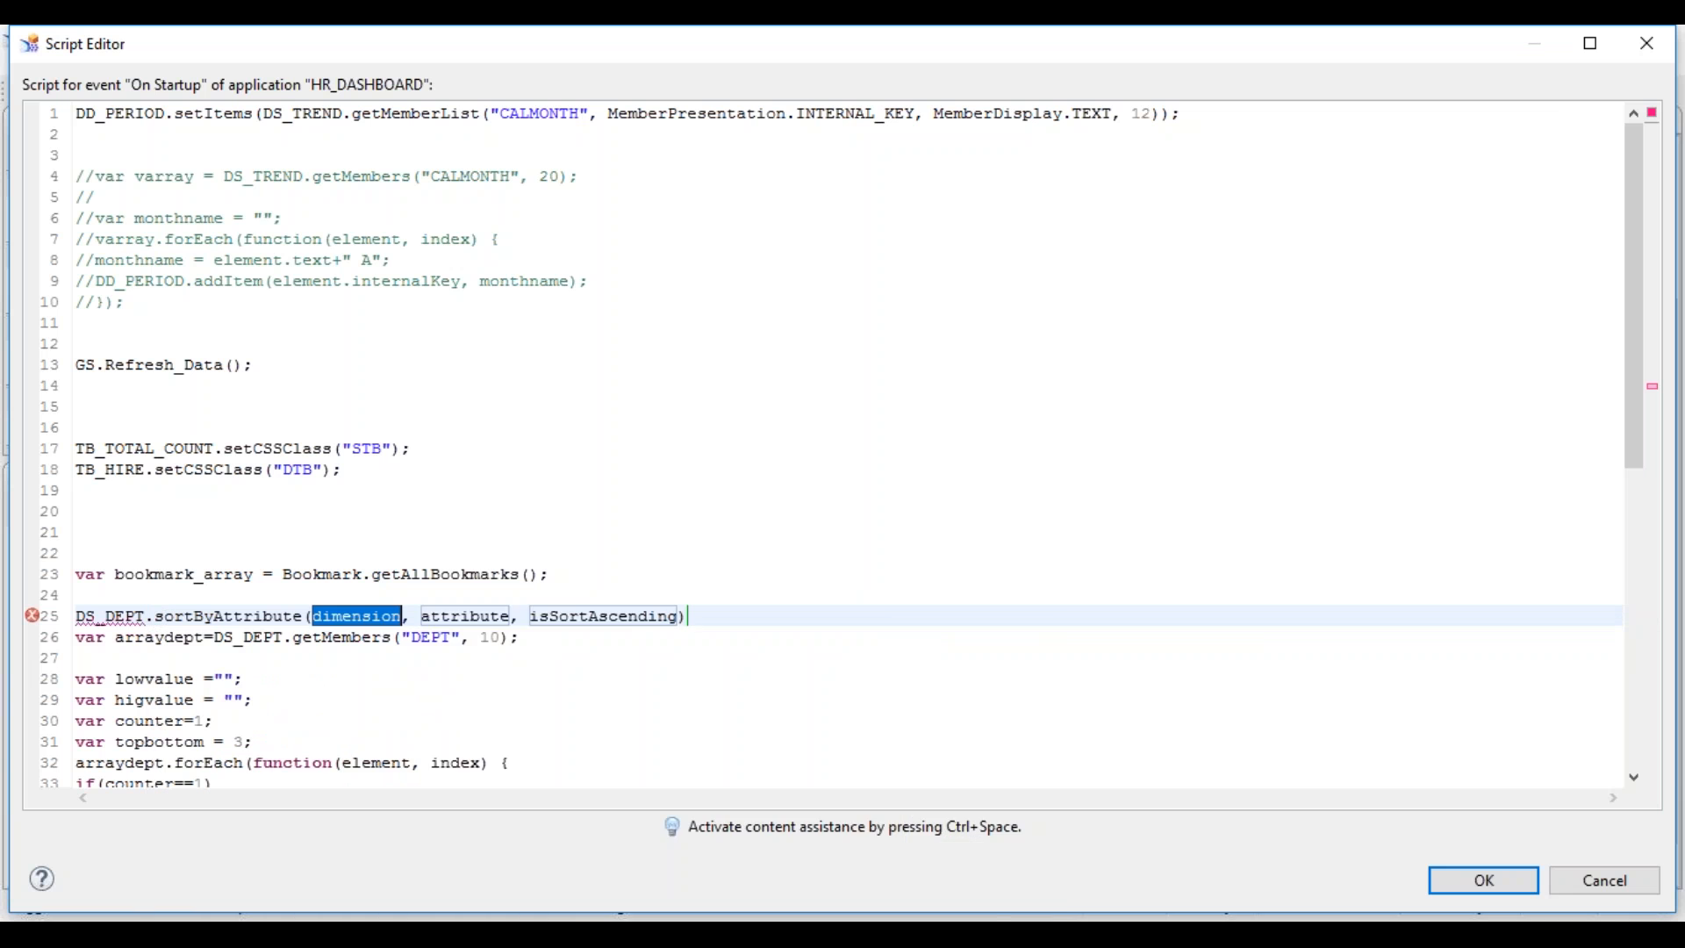
key("ctrl+space")
left_click(442, 673)
key("Return")
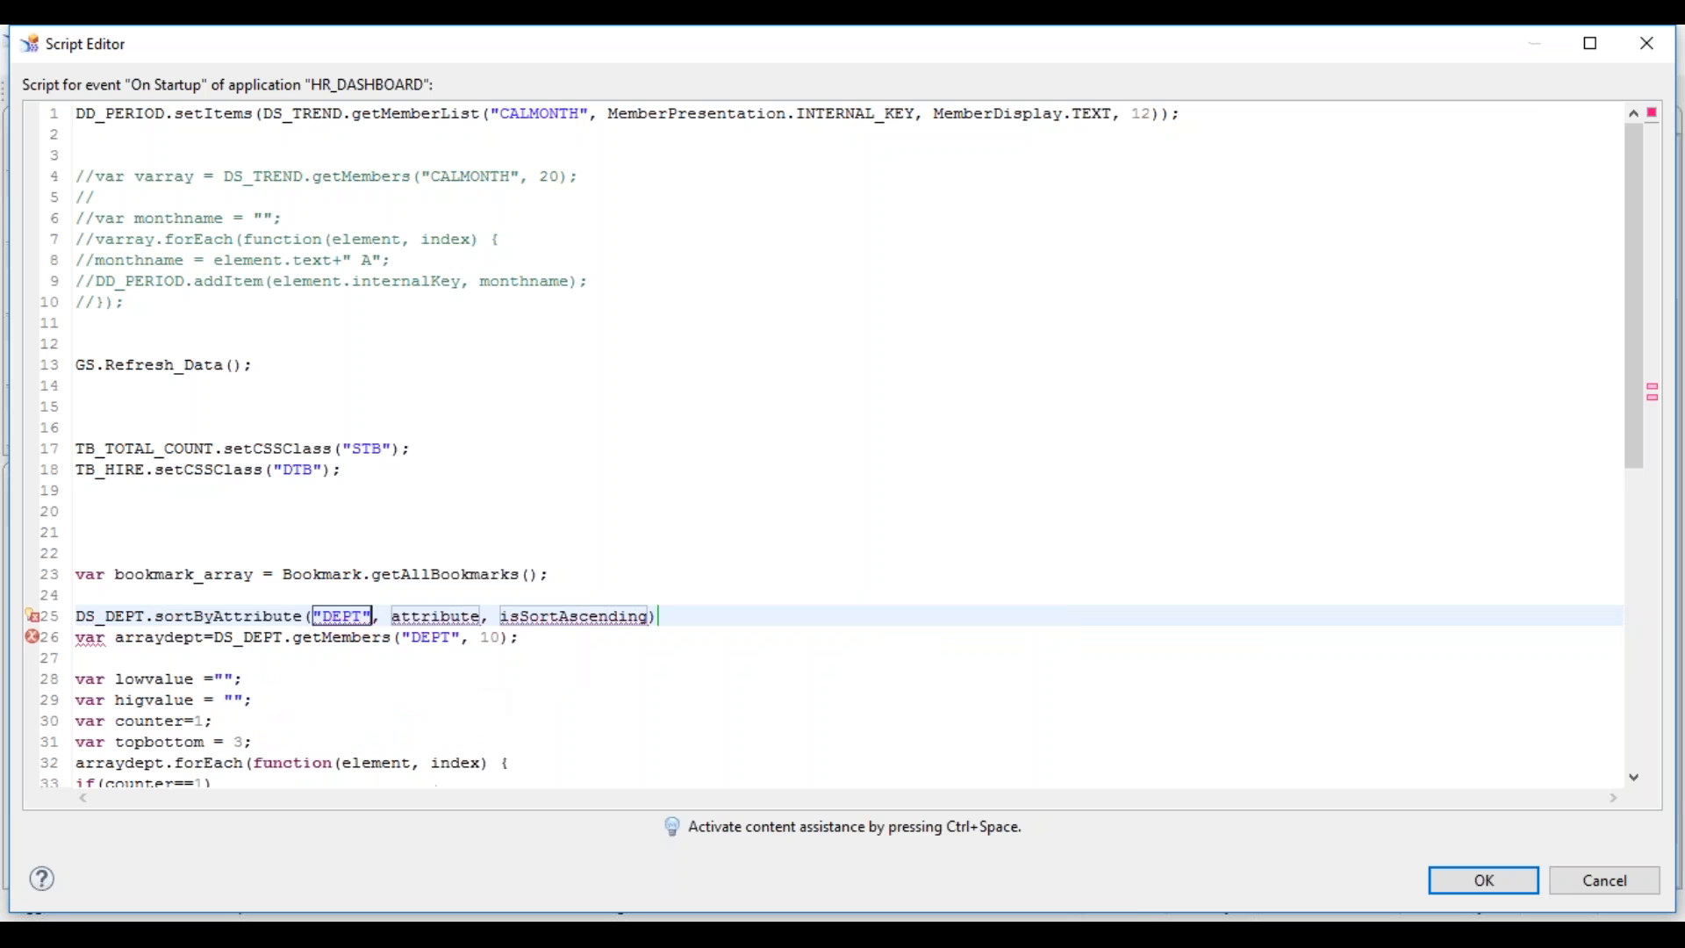
- Try filling the attribute argument via completion, ending with DS_DEPT entered there
double_click(462, 612)
key("ctrl+space")
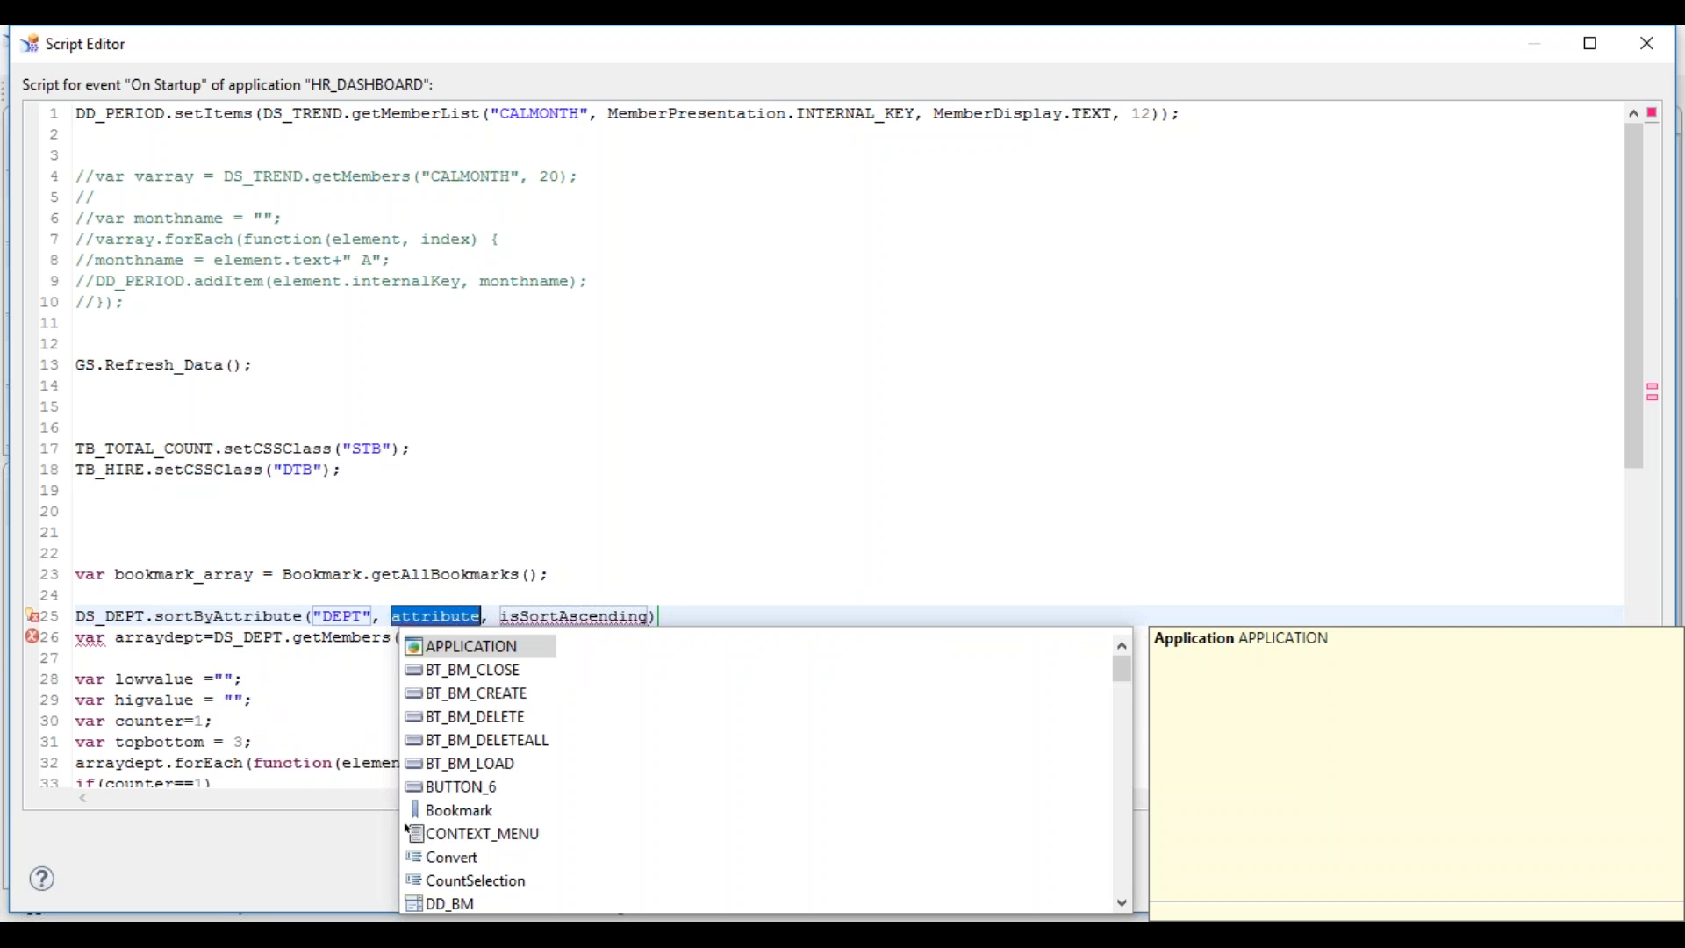
left_click_drag(1644, 365, 1657, 472)
double_click(570, 393)
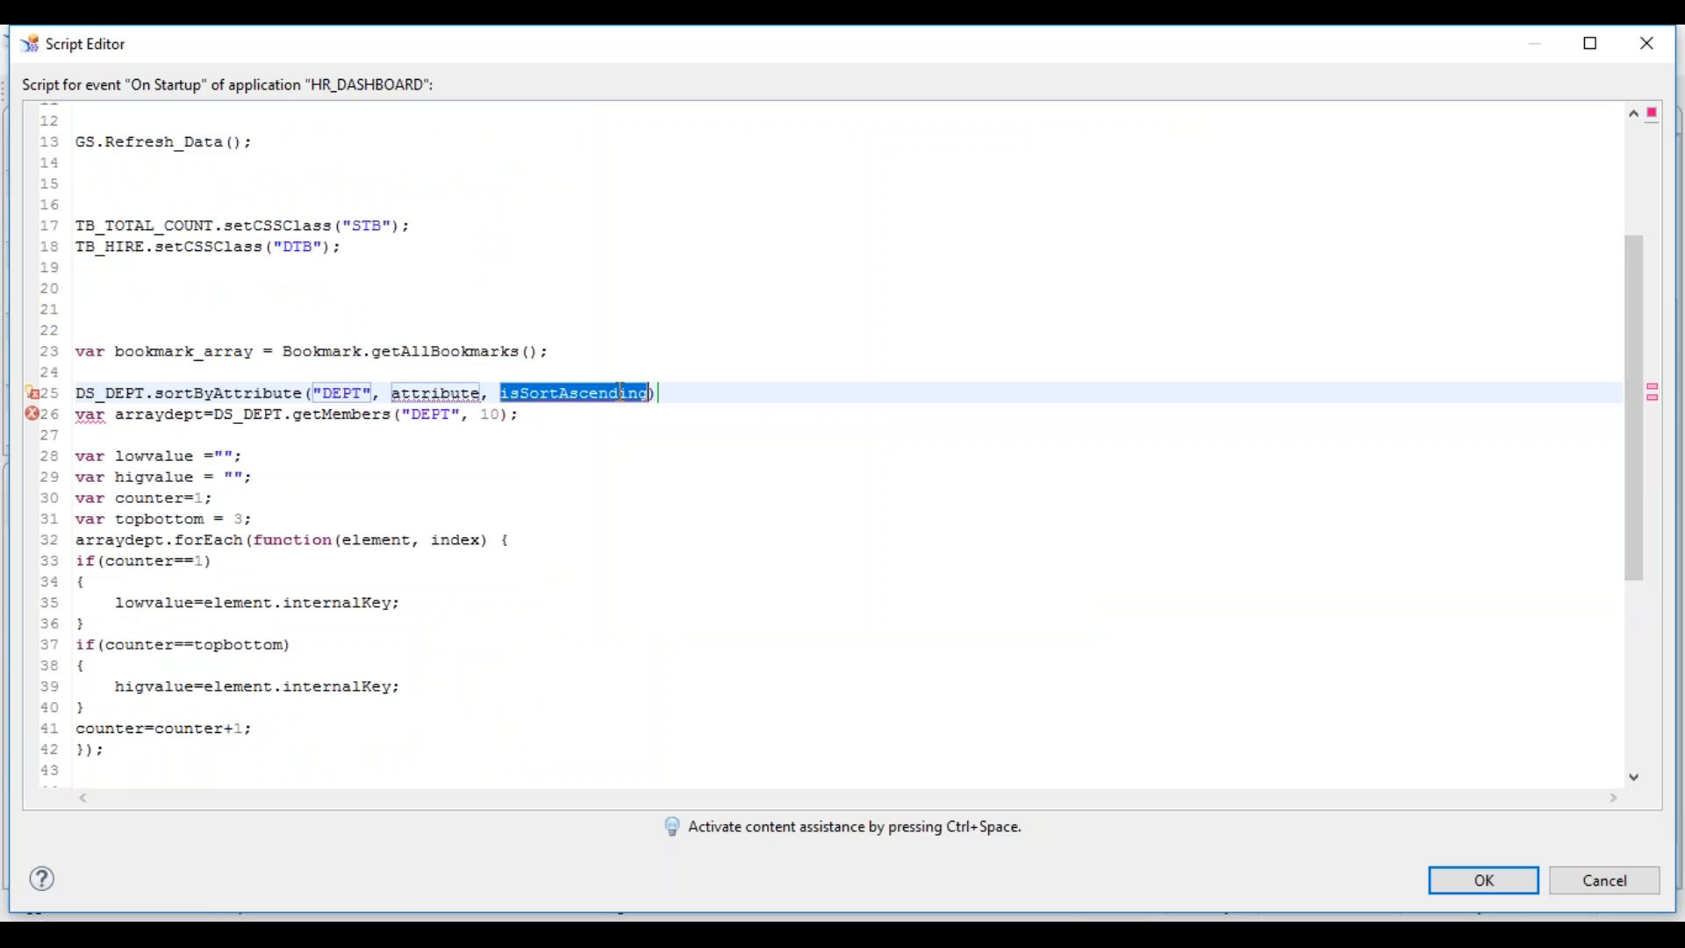
double_click(433, 392)
key("ctrl+space")
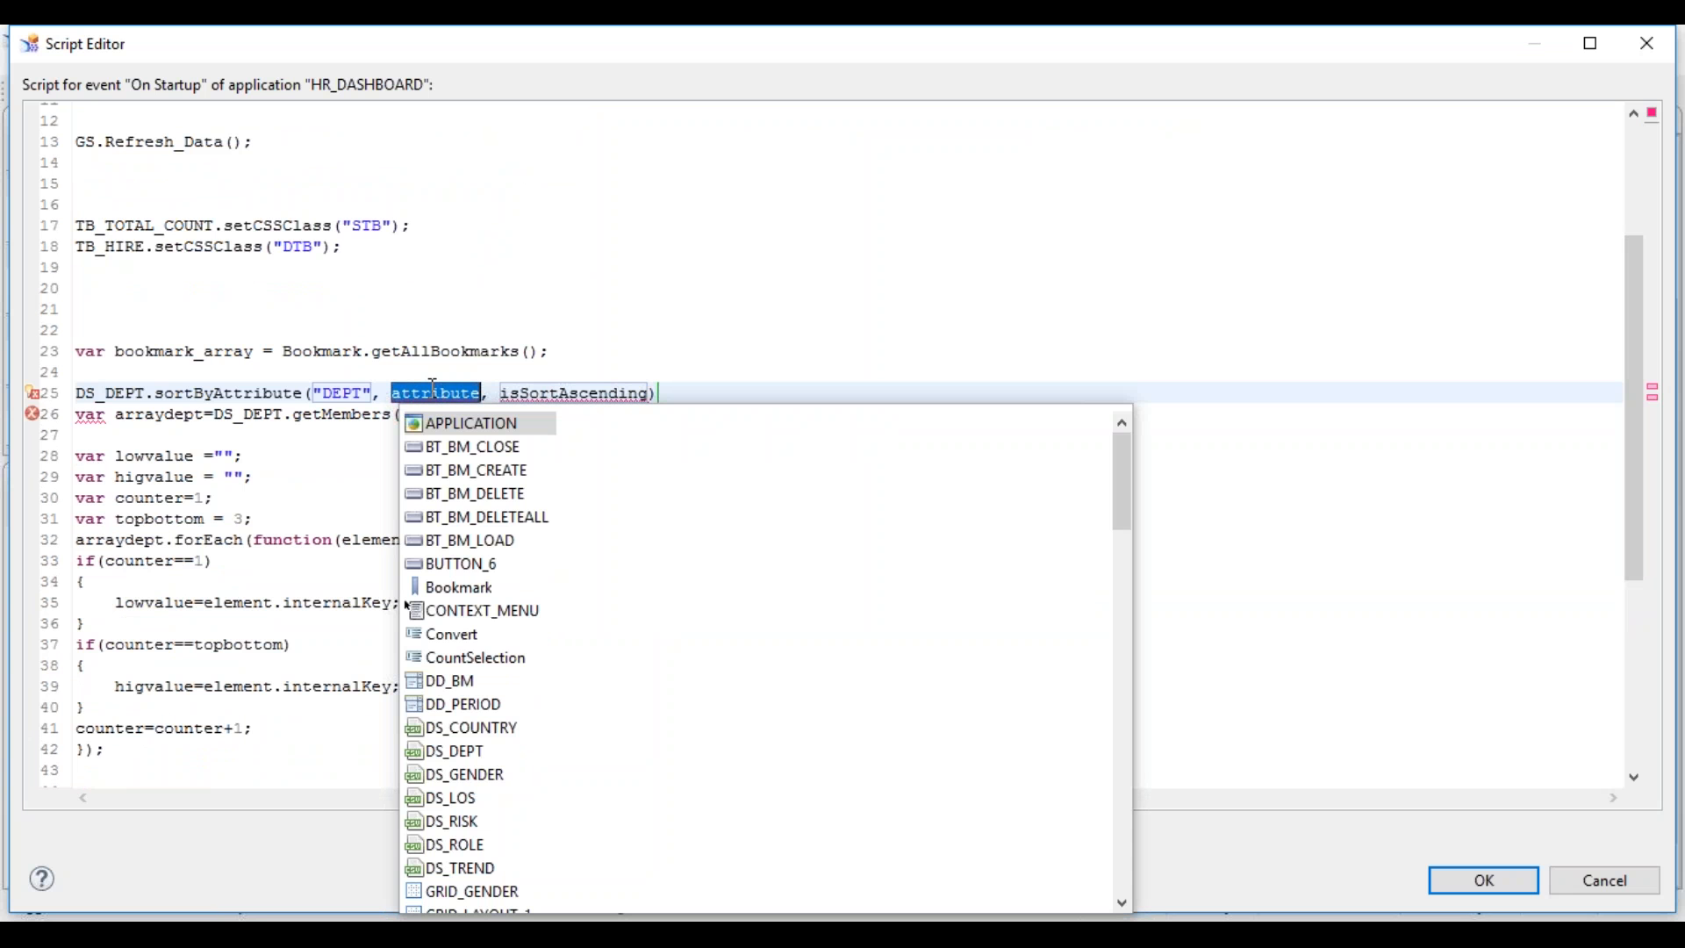
mouse_move(1119, 484)
left_mouse_down()
mouse_move(1120, 916)
mouse_move(1122, 473)
left_mouse_up()
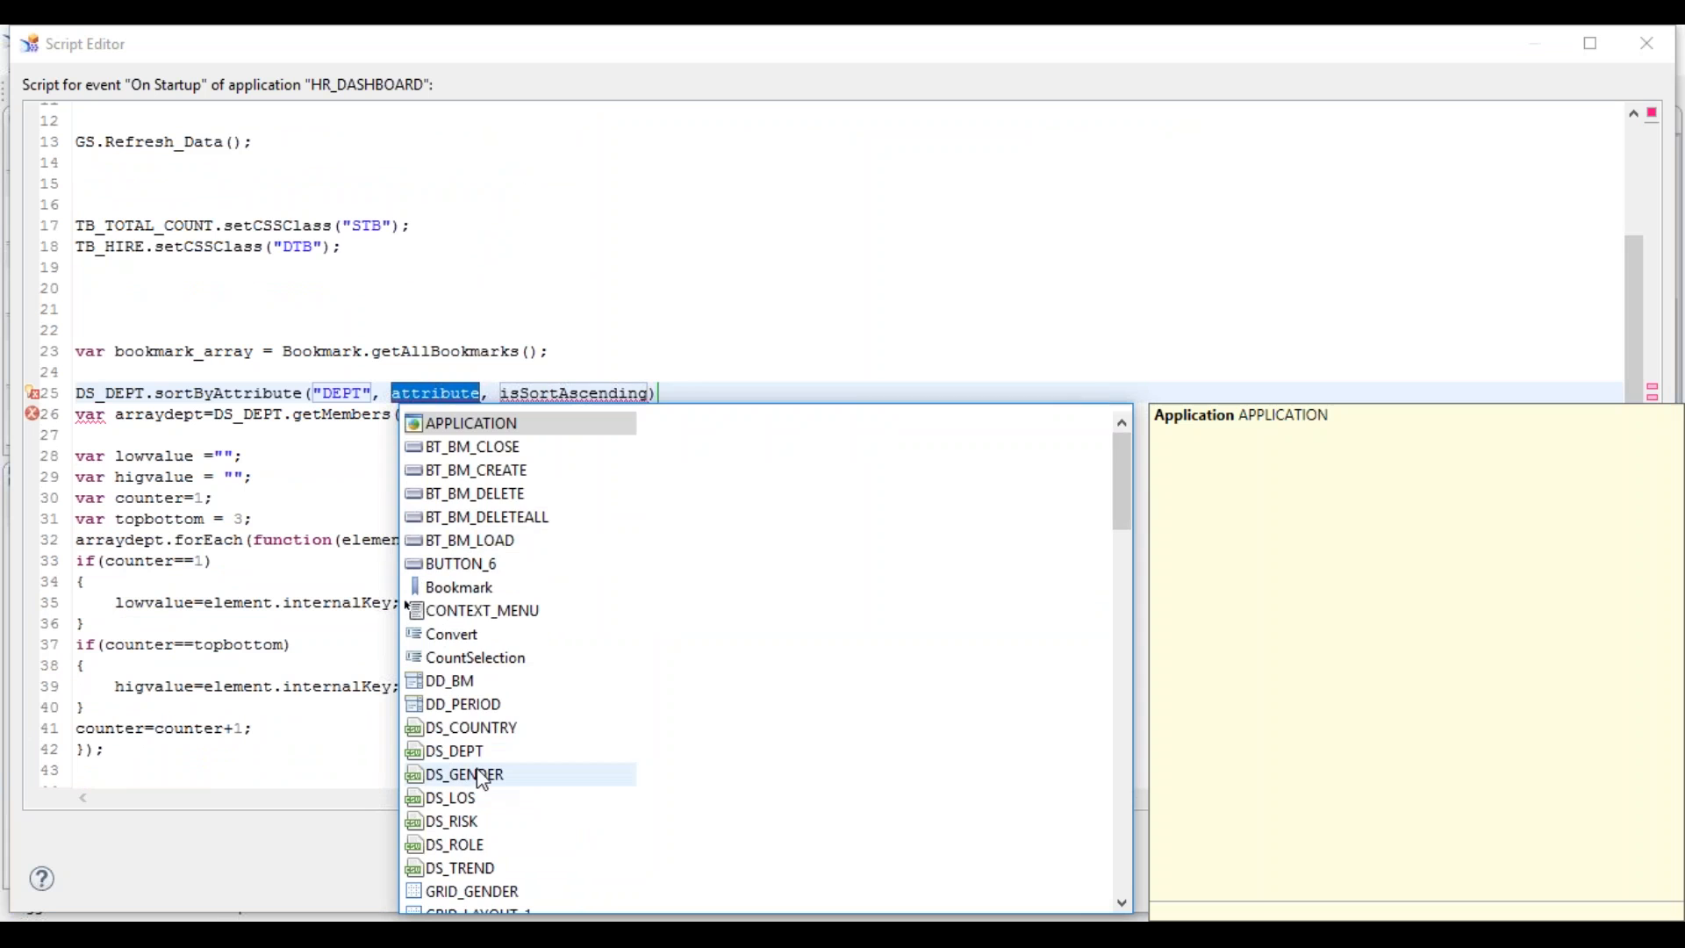
double_click(527, 752)
type(".")
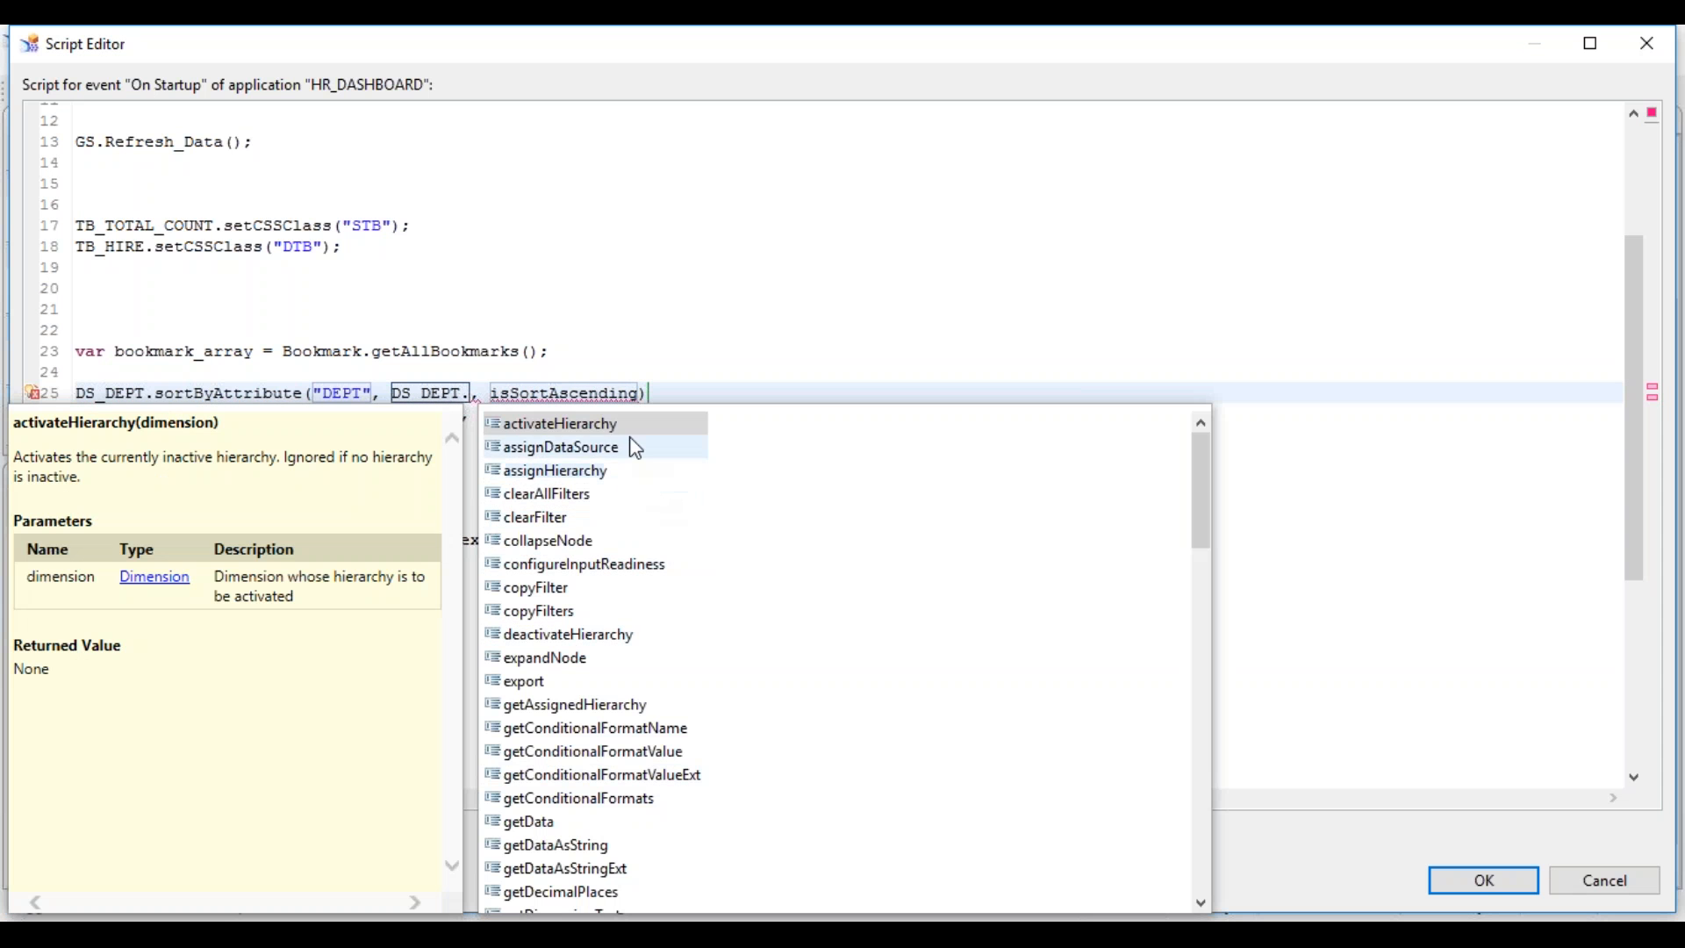
left_click(477, 391)
double_click(435, 392)
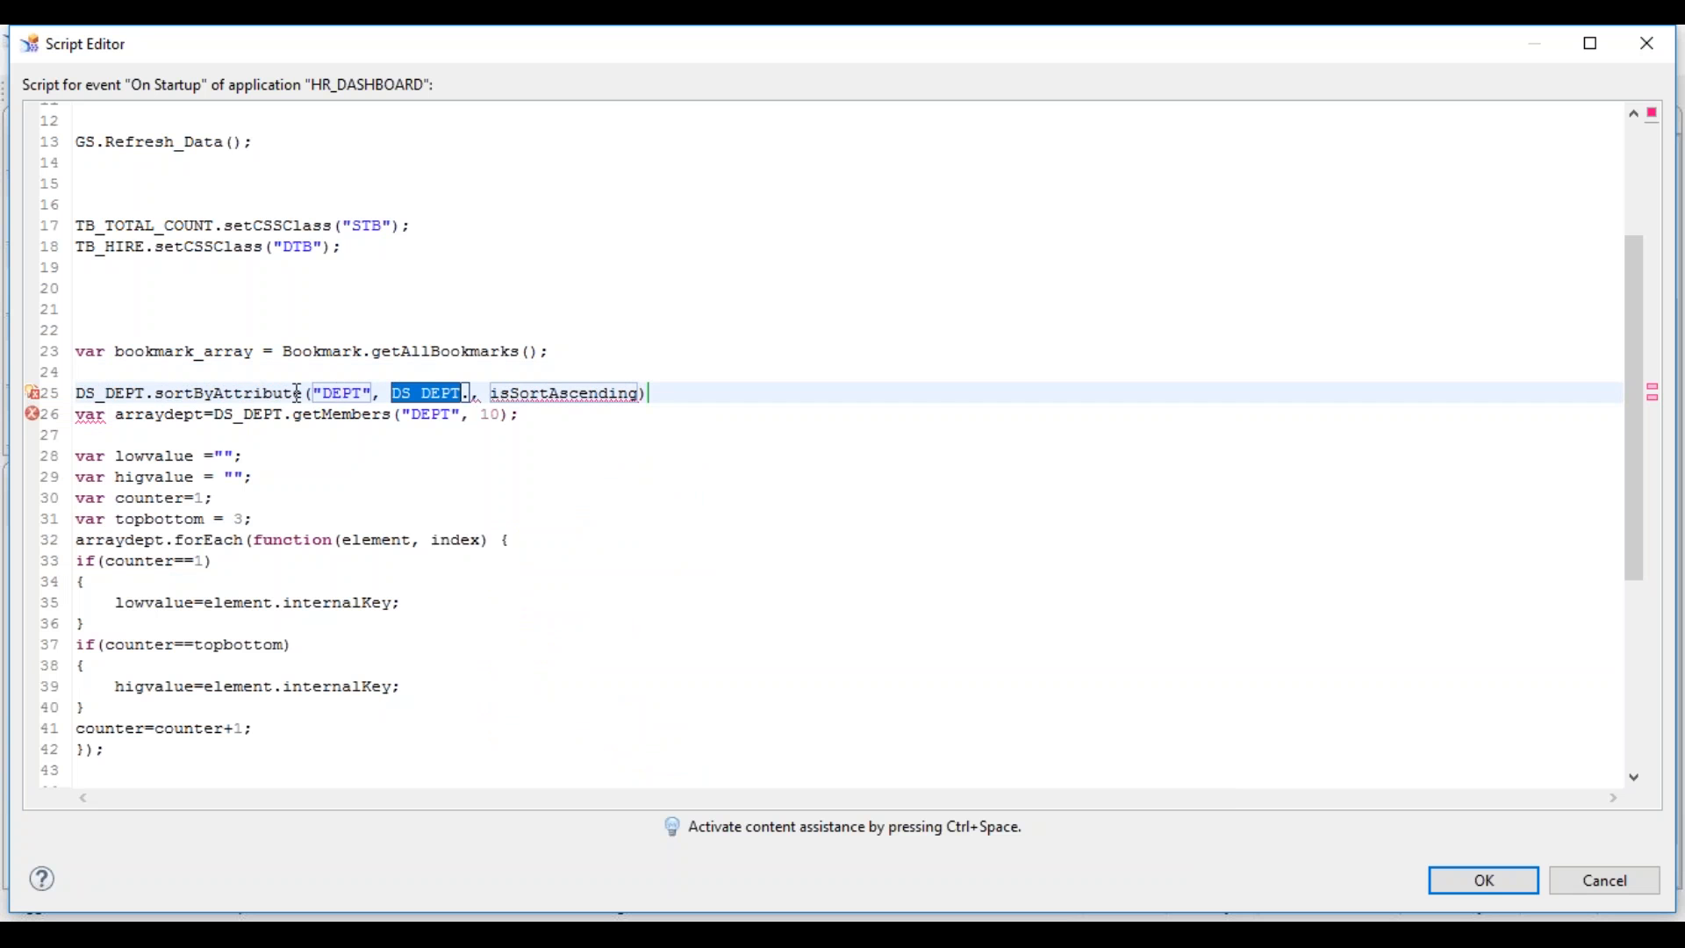
- Switch the method name to sortByMember and select the old arguments on line 25
mouse_move(245, 394)
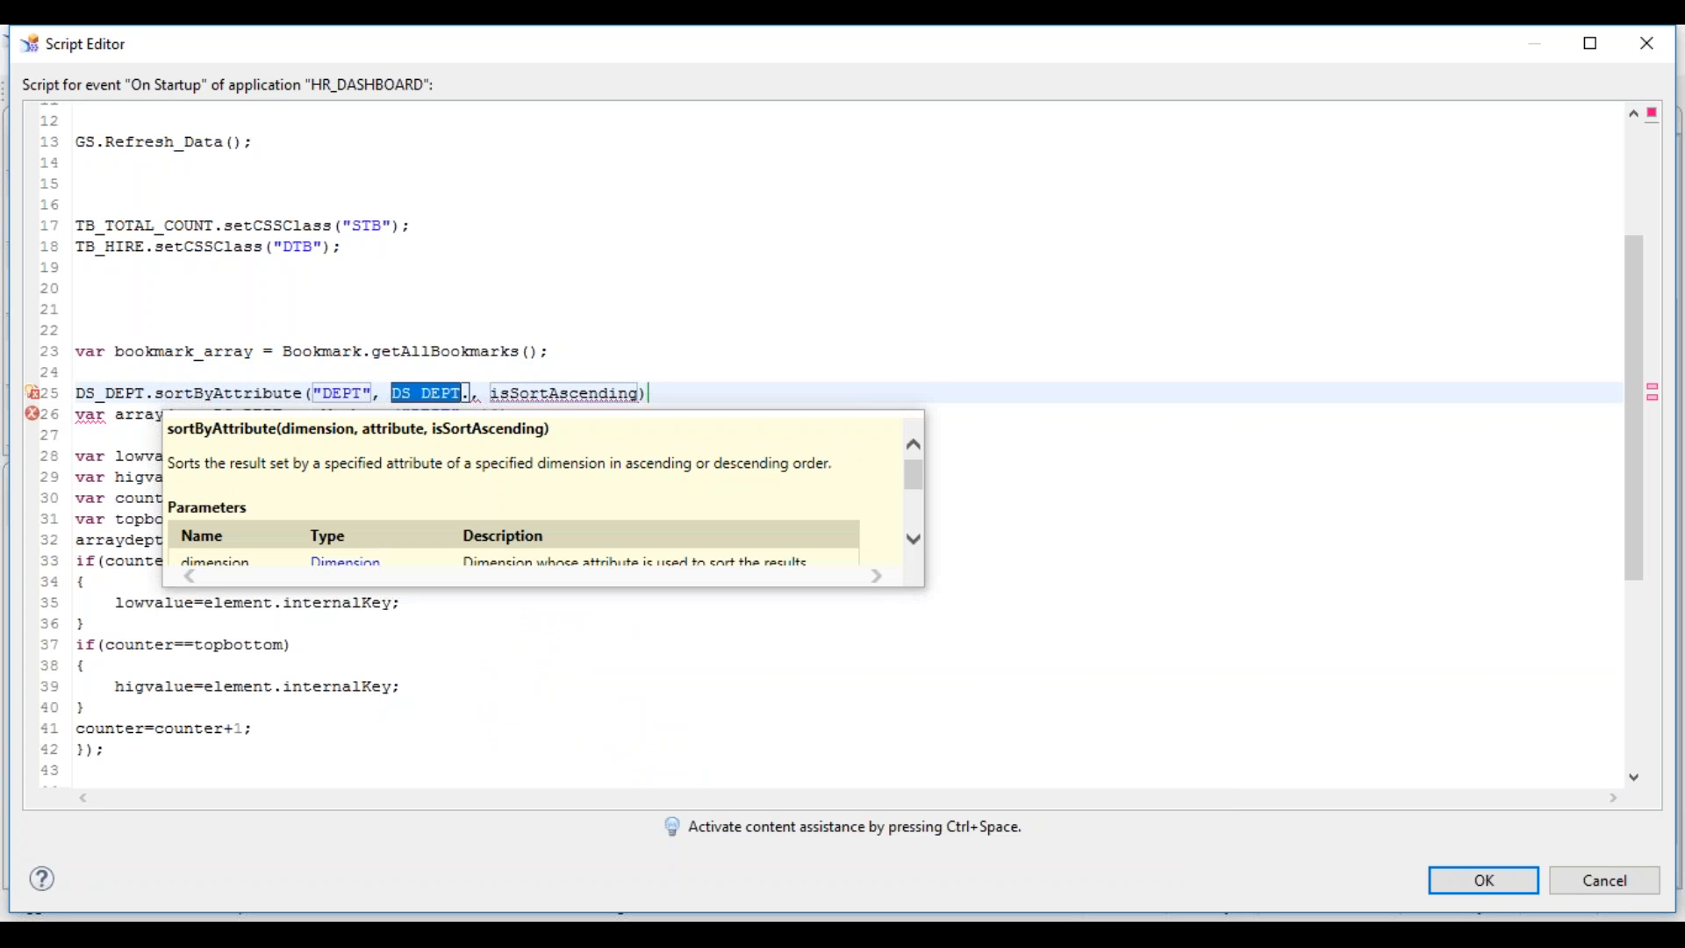
double_click(263, 392)
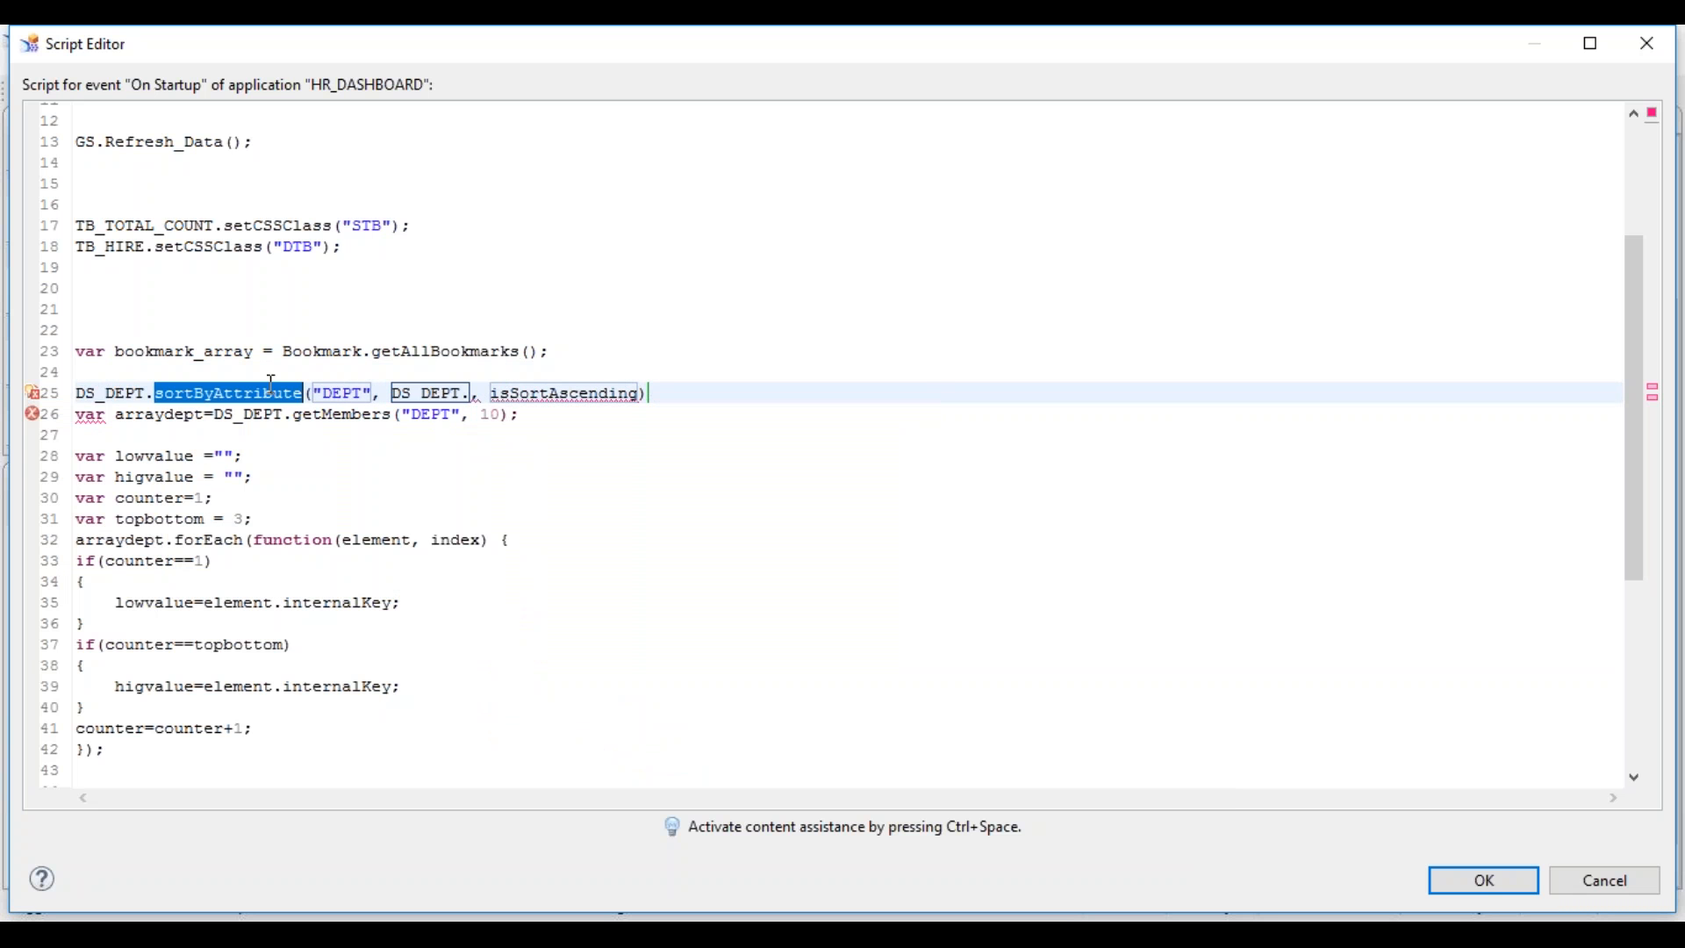
key("ctrl+space")
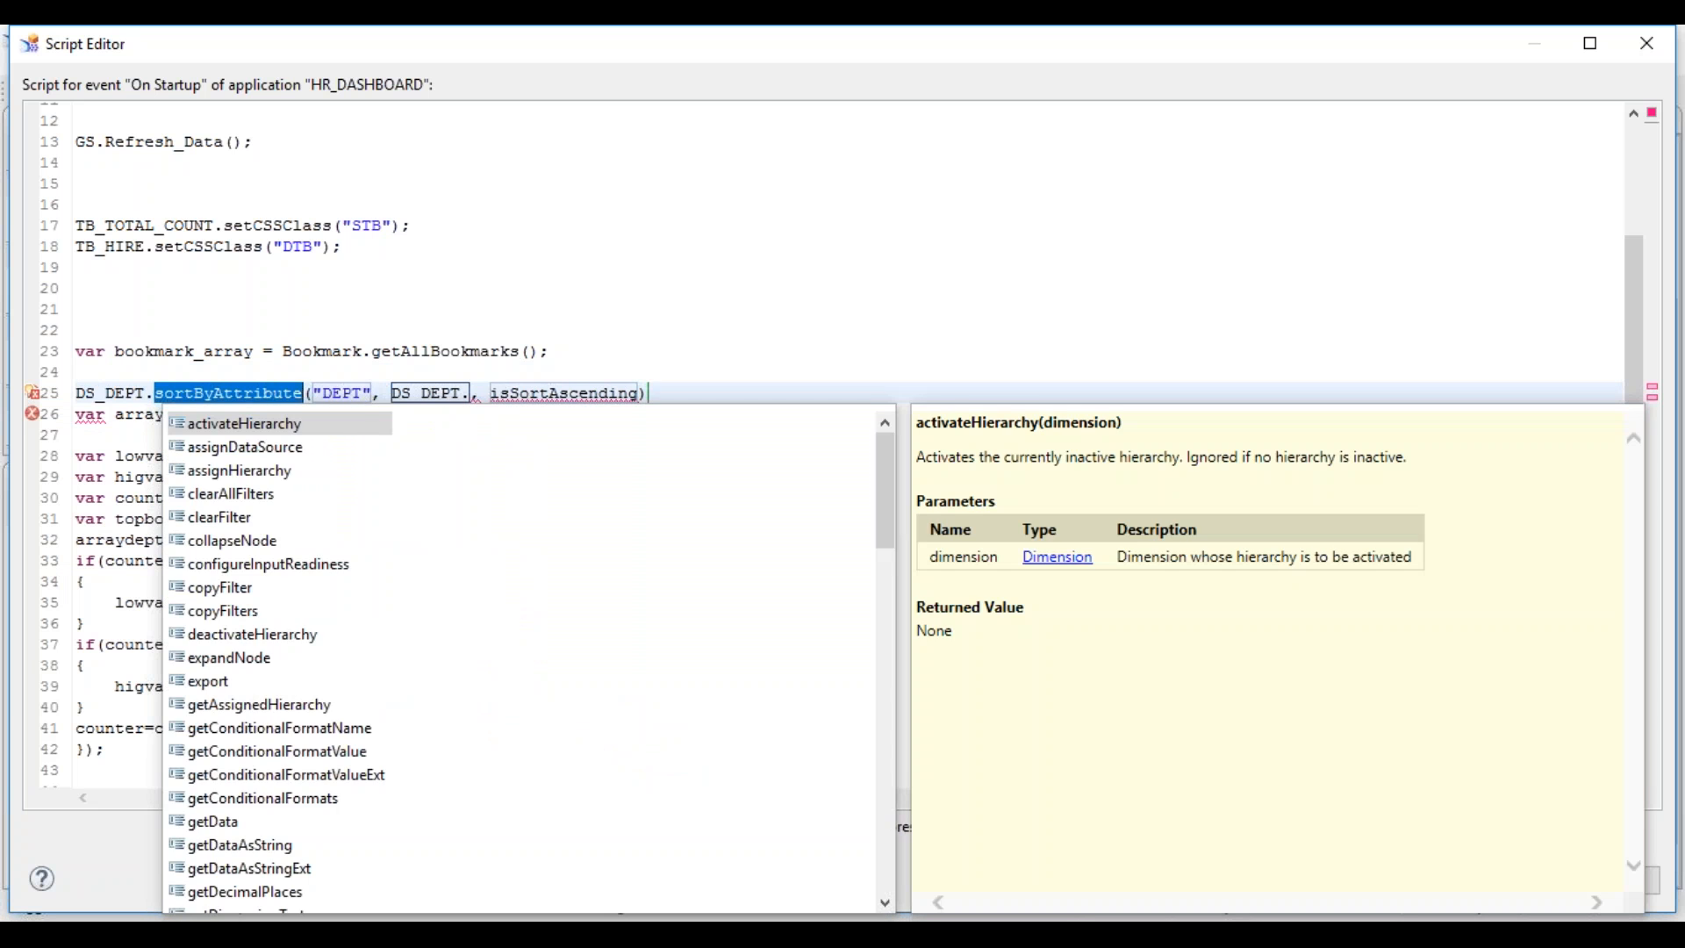
type("sor")
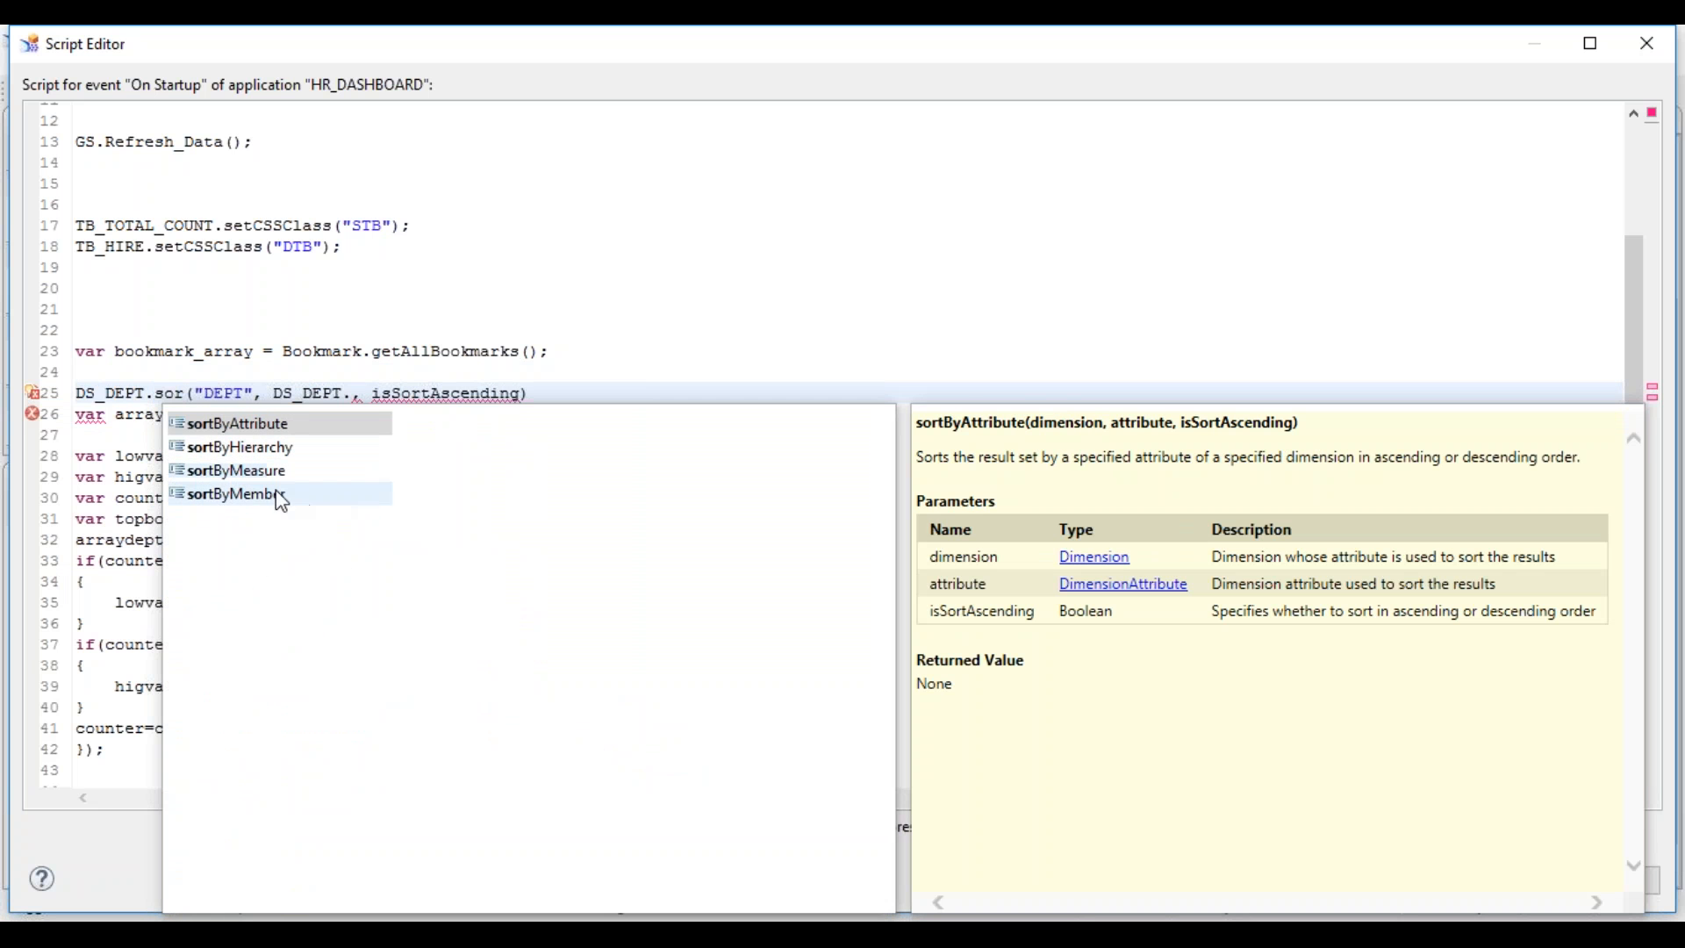
key("Escape")
double_click(267, 494)
left_click(305, 394)
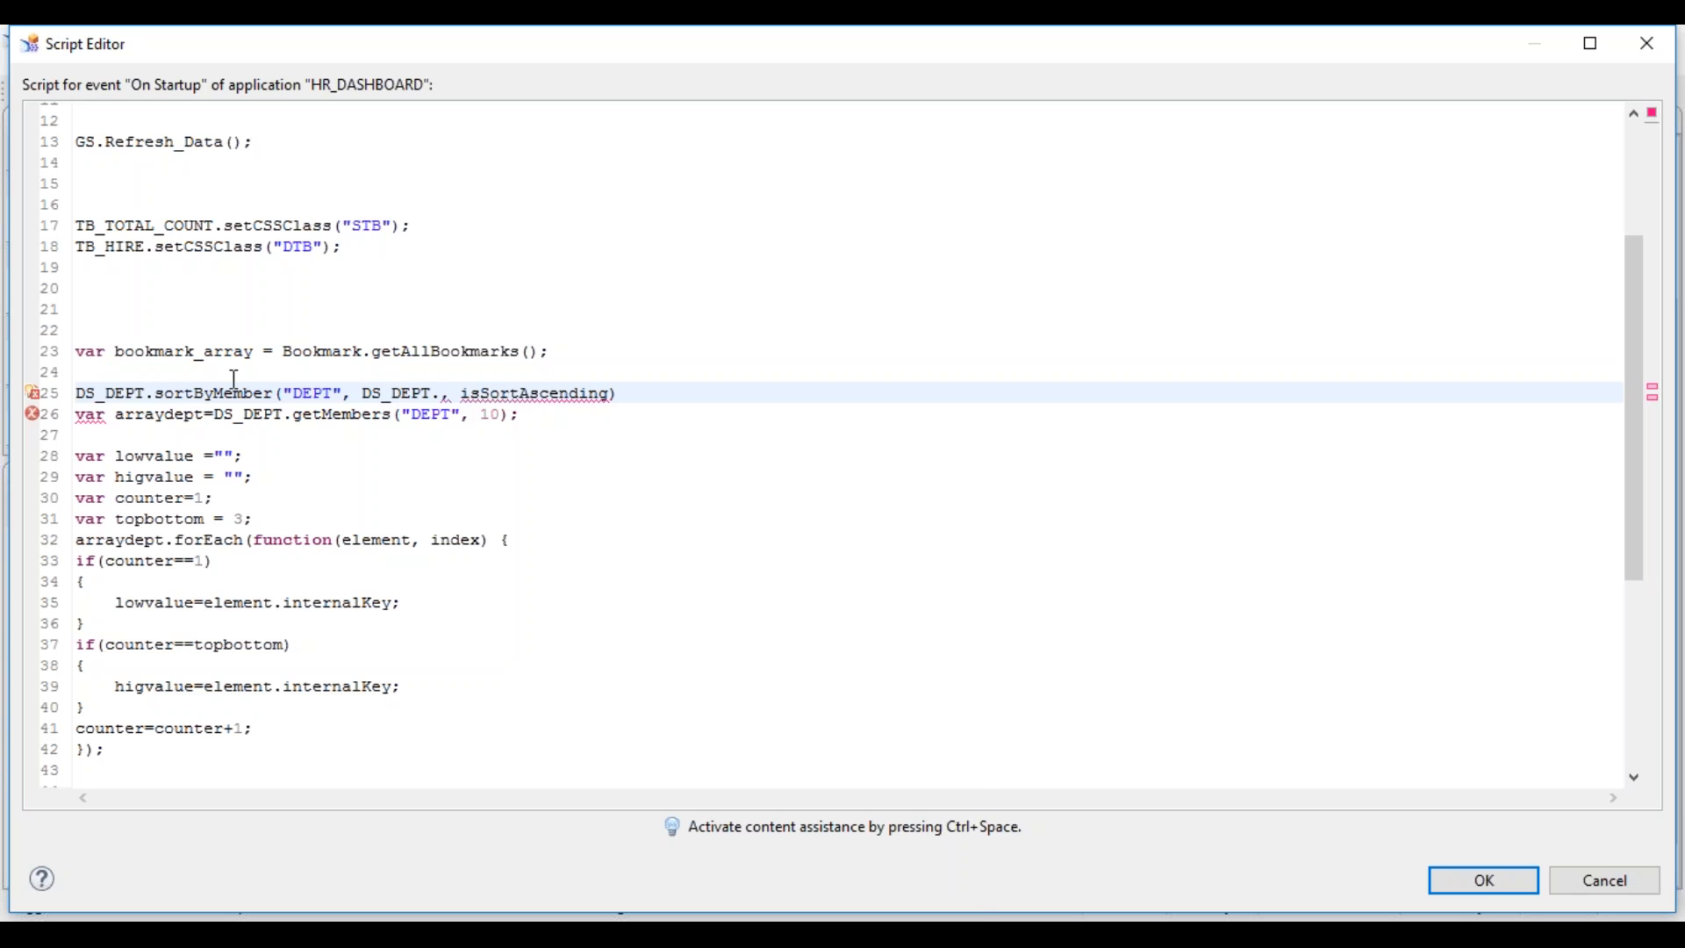
left_click_drag(237, 392, 614, 386)
- Complete line 25 as DS_DEPT.sortByMember("DEPT", false);
key("BackSpace")
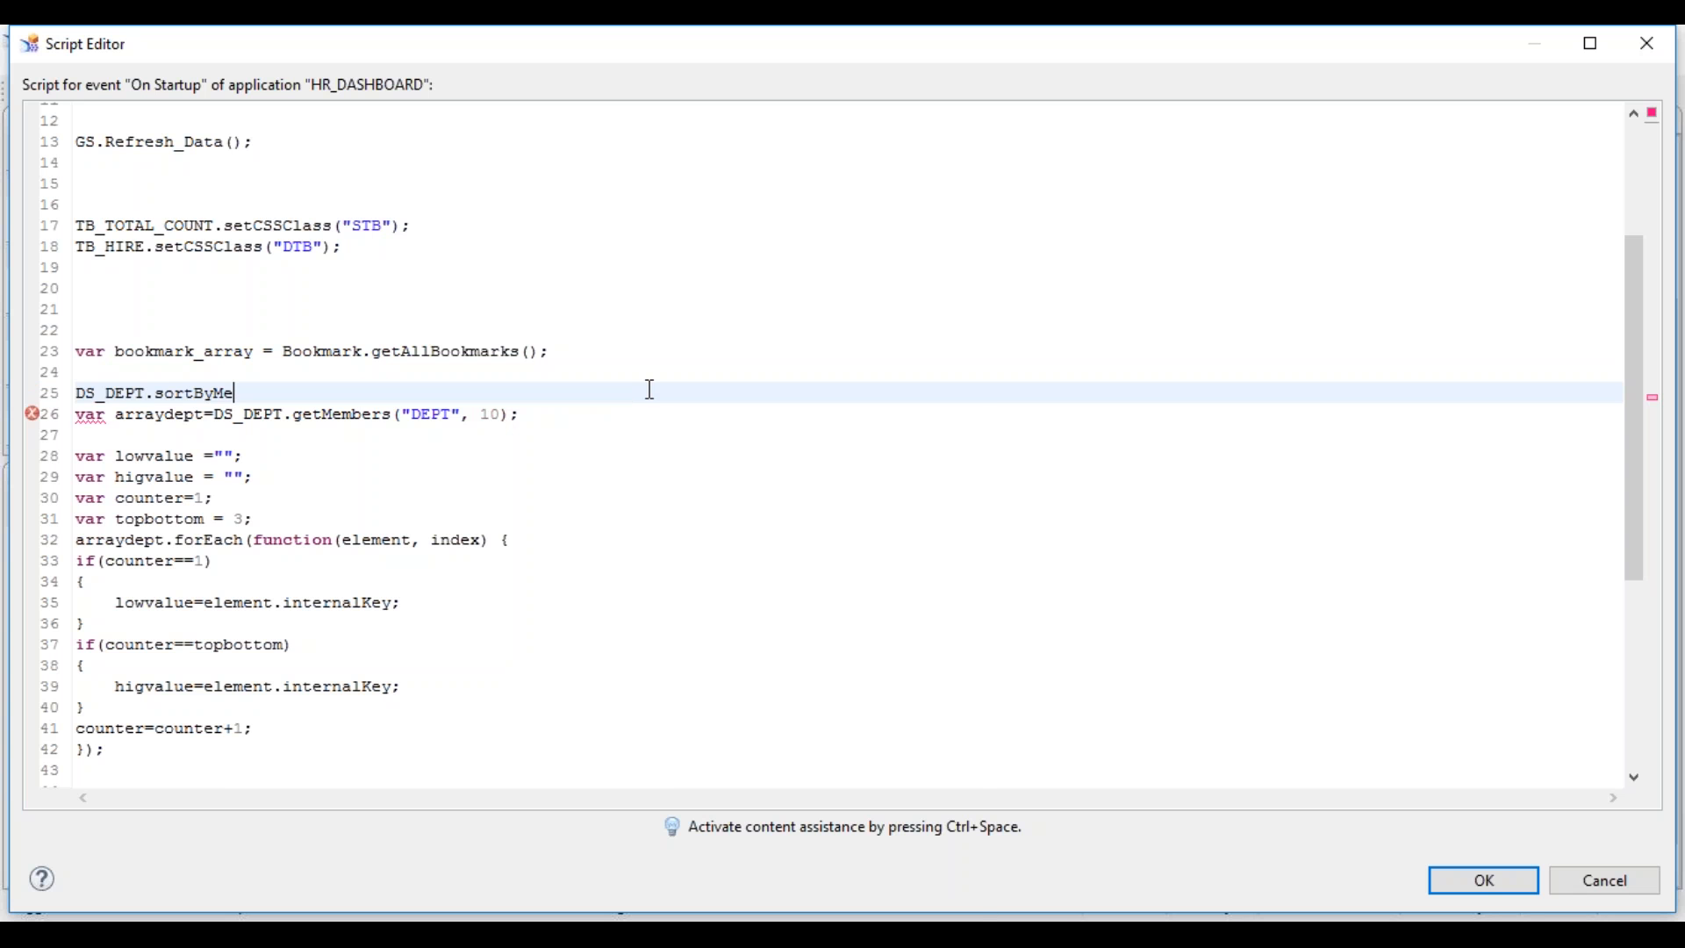
key("ctrl+space")
double_click(323, 449)
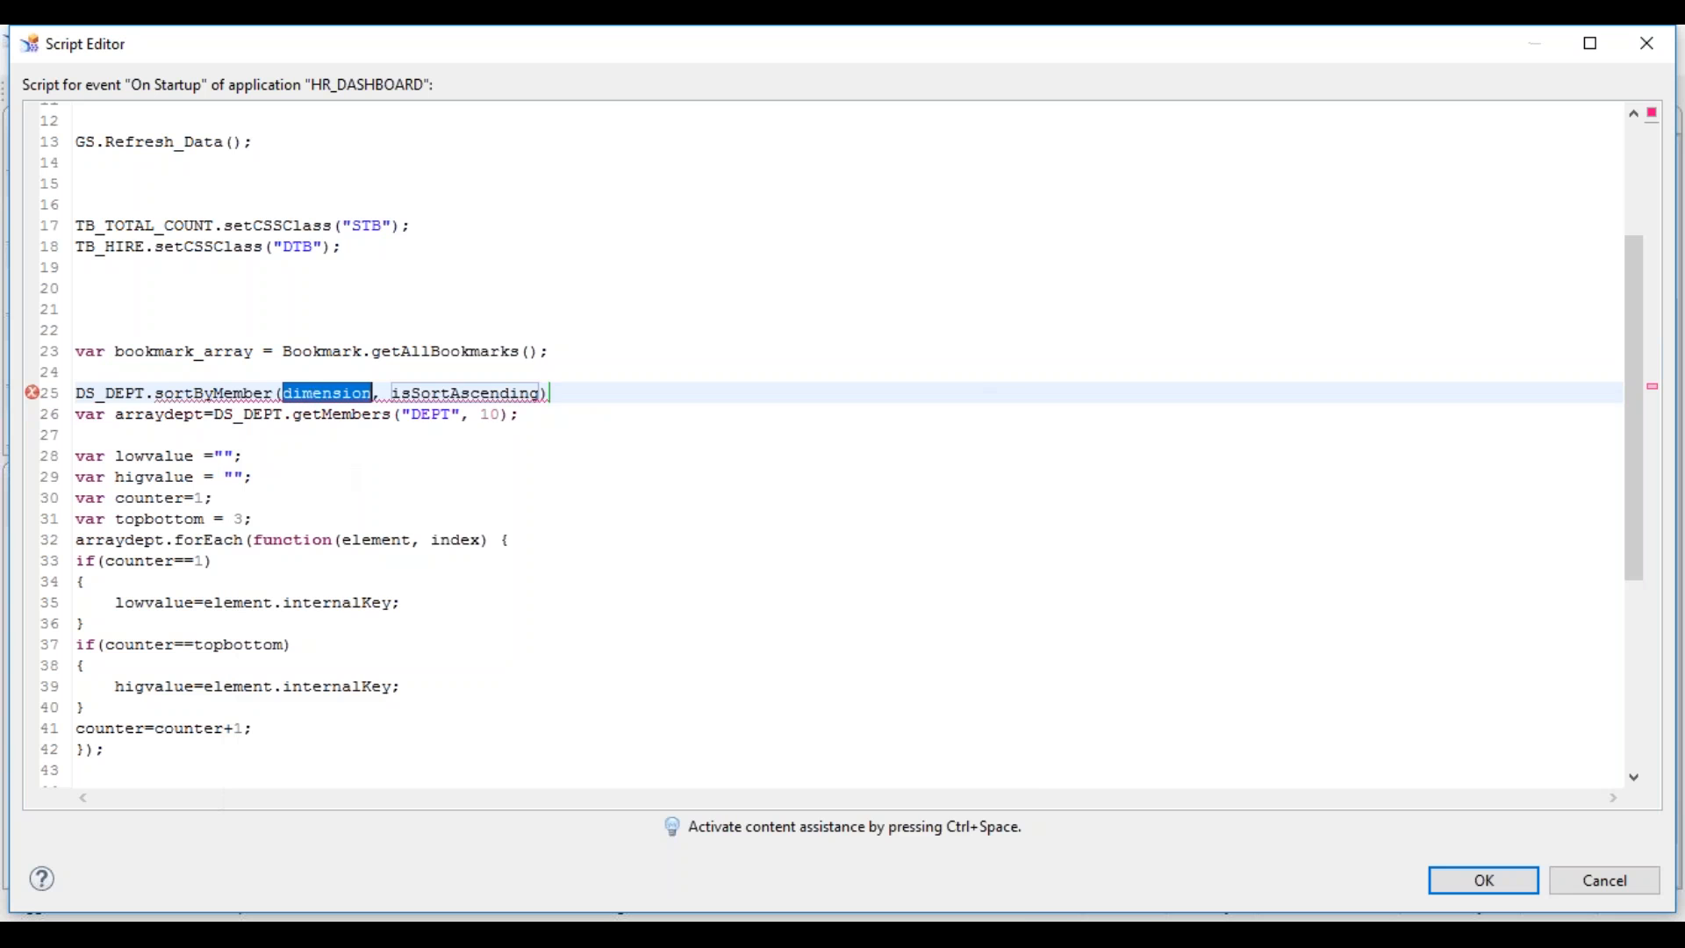
key("ctrl+space")
double_click(361, 449)
double_click(436, 399)
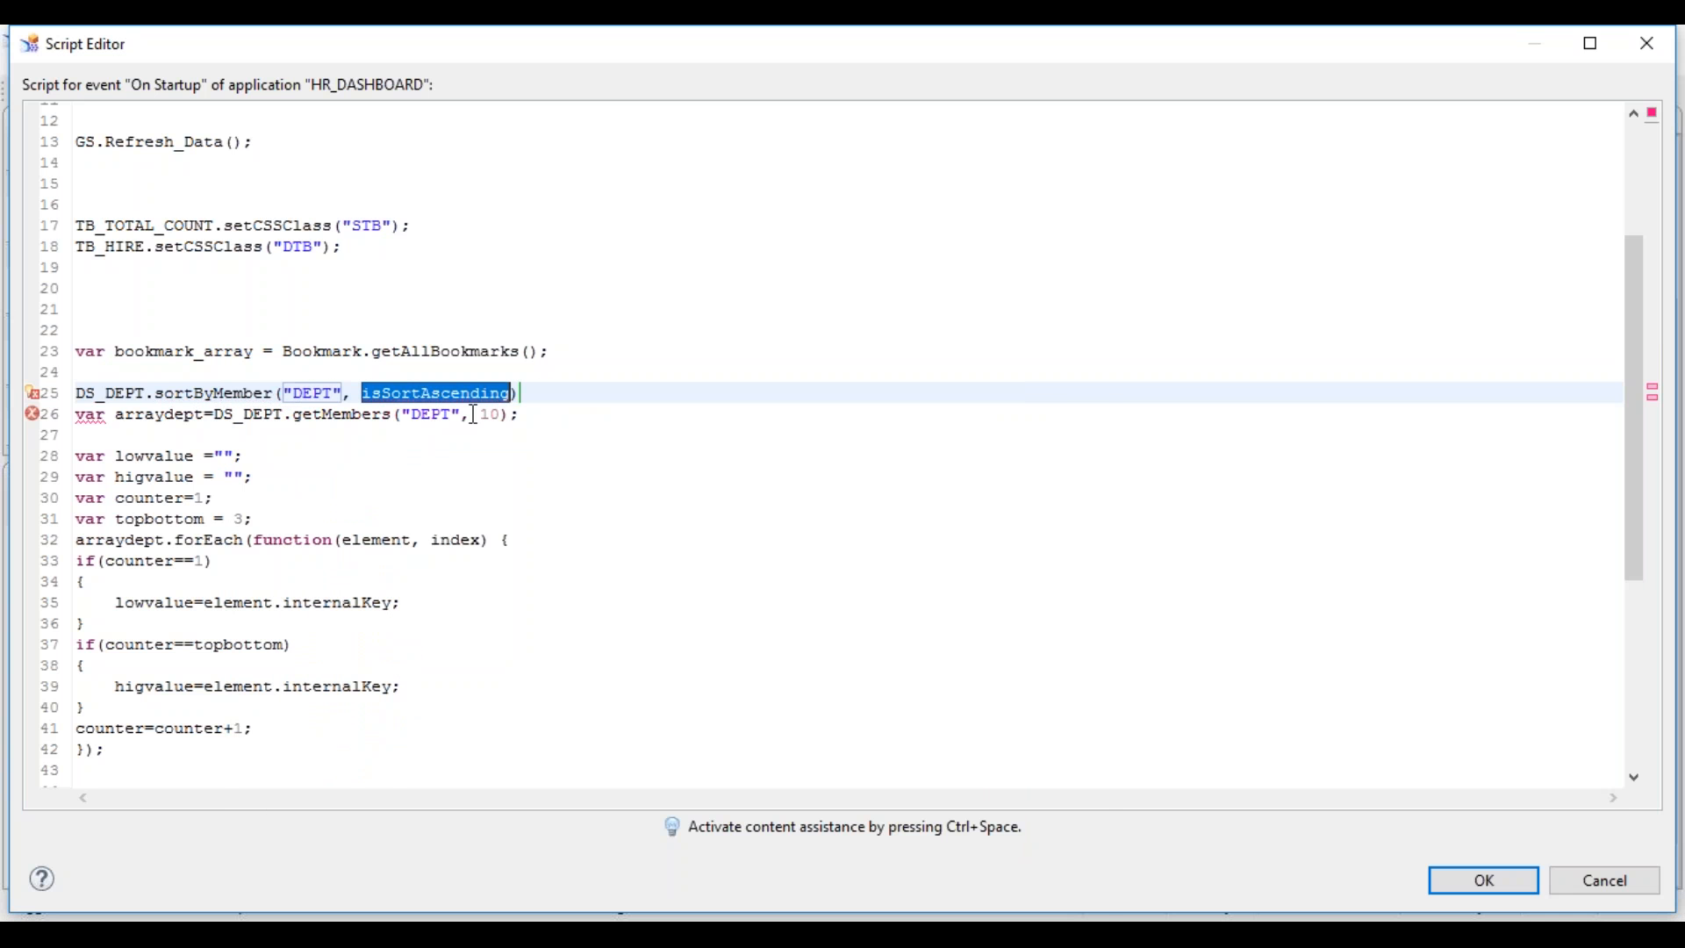
key("ctrl+space")
left_click(475, 395)
double_click(475, 395)
type("fase")
key("BackSpace")
key("BackSpace")
type("lse")
key("End")
type(";")
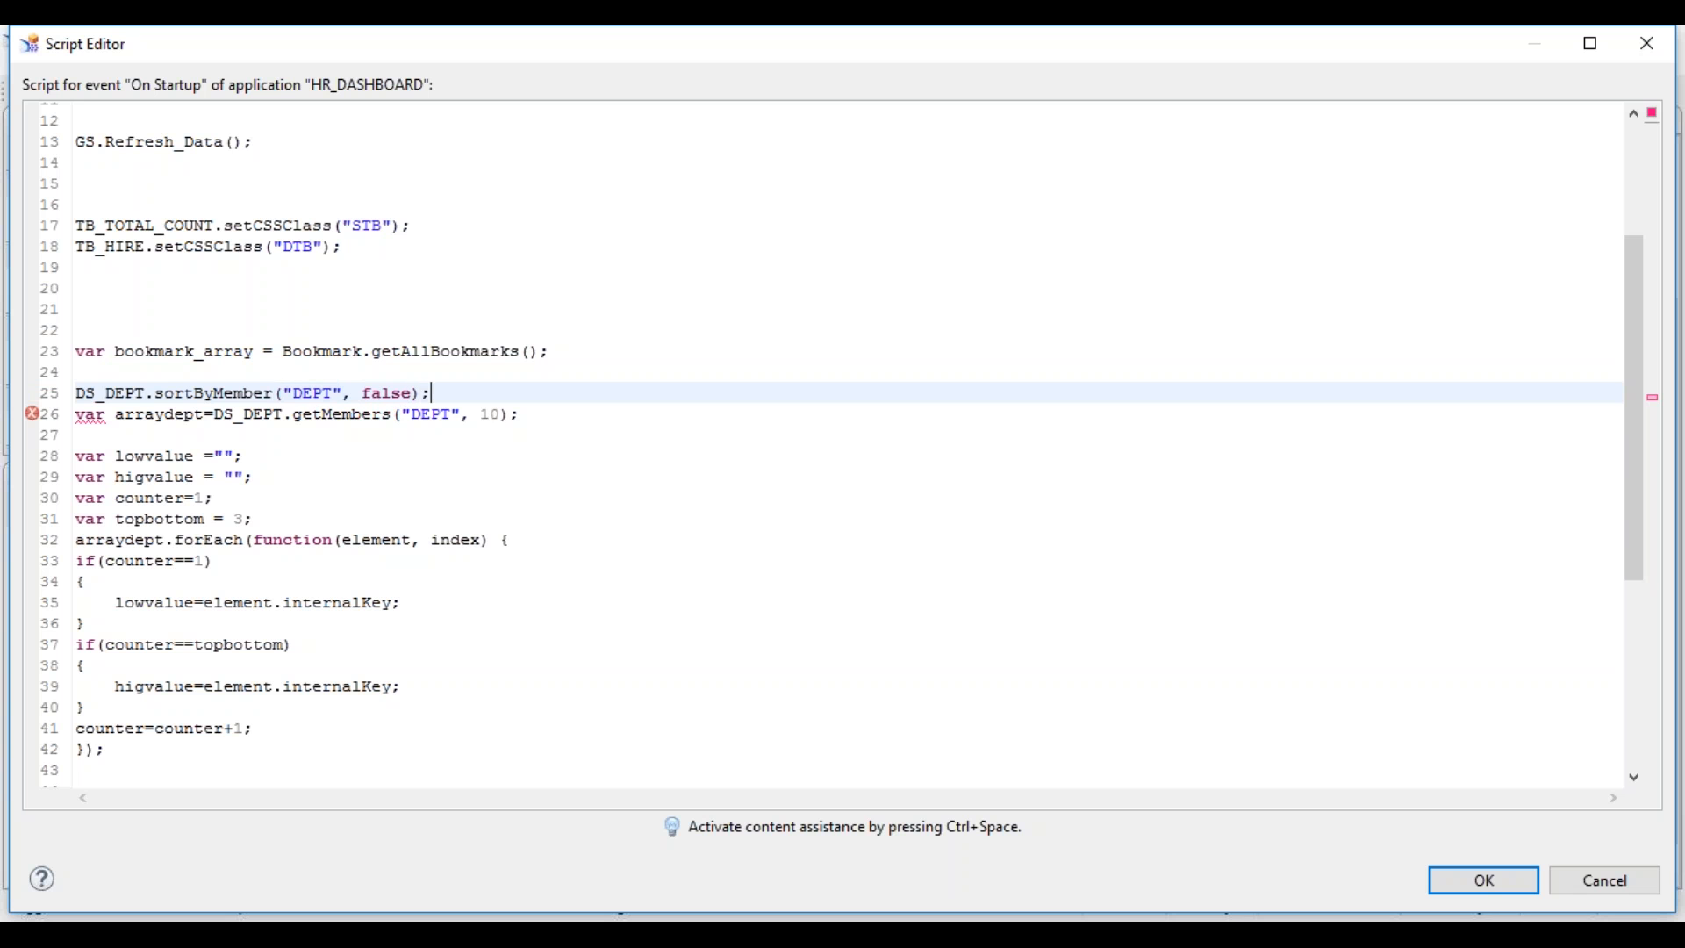
- Confirm the script, rerun the dashboard, dismiss the DEPT04/DEPT02 alert, and reopen On Startup
left_click(1467, 878)
left_click(302, 91)
left_click(772, 75)
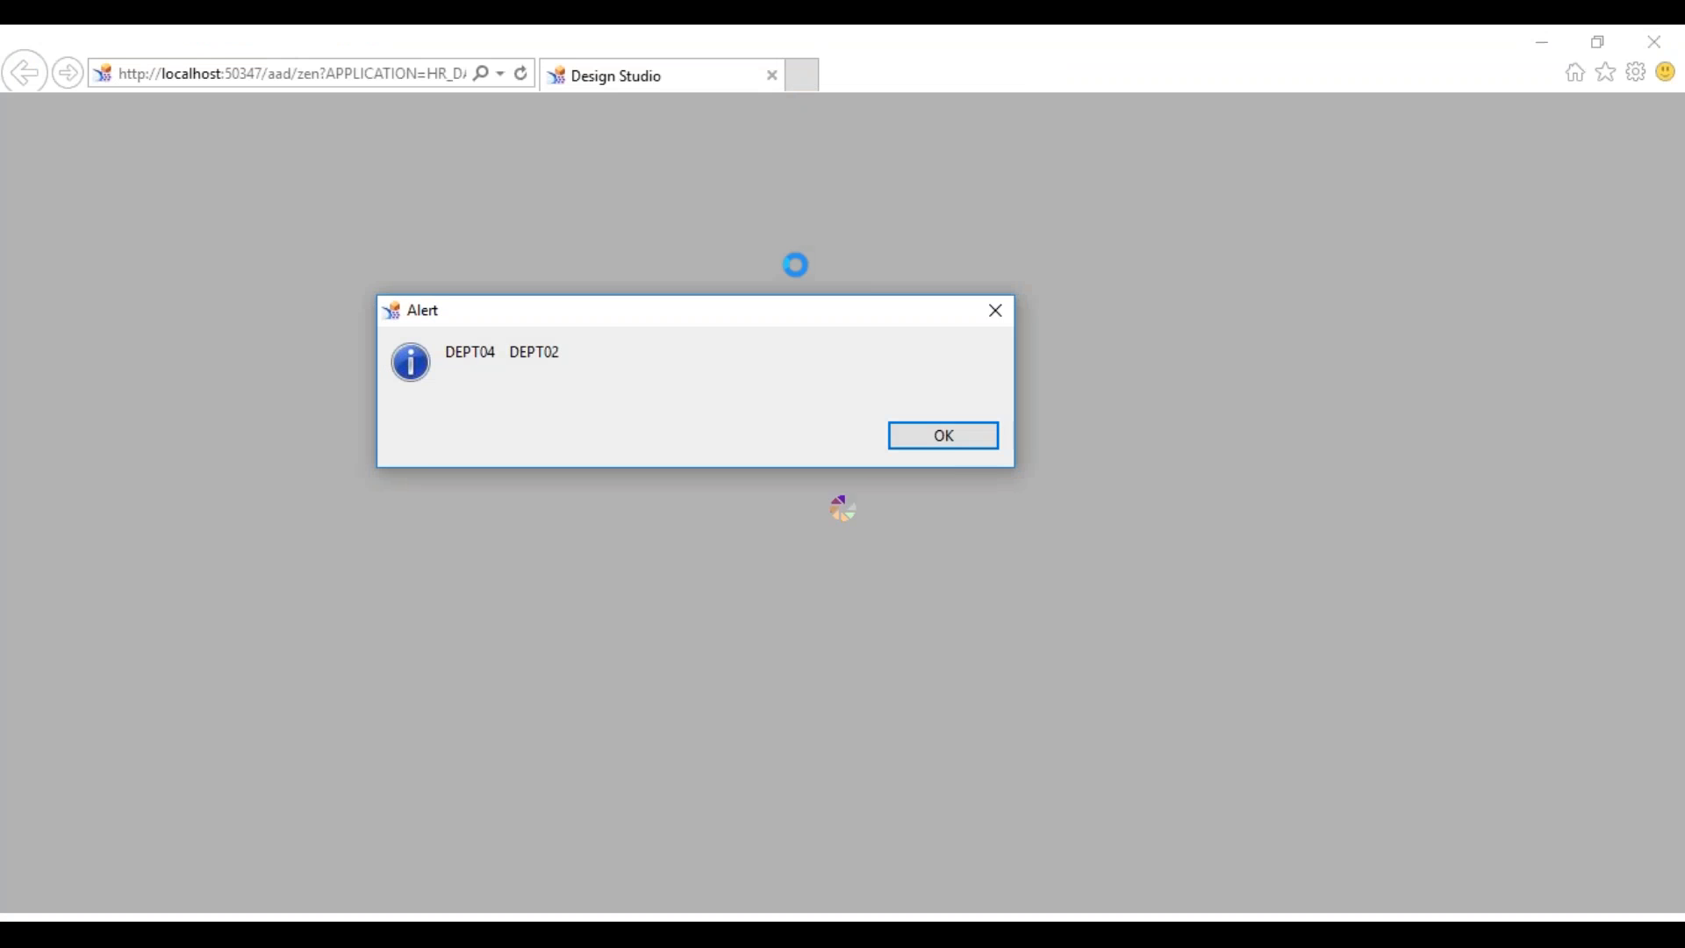
left_click(944, 436)
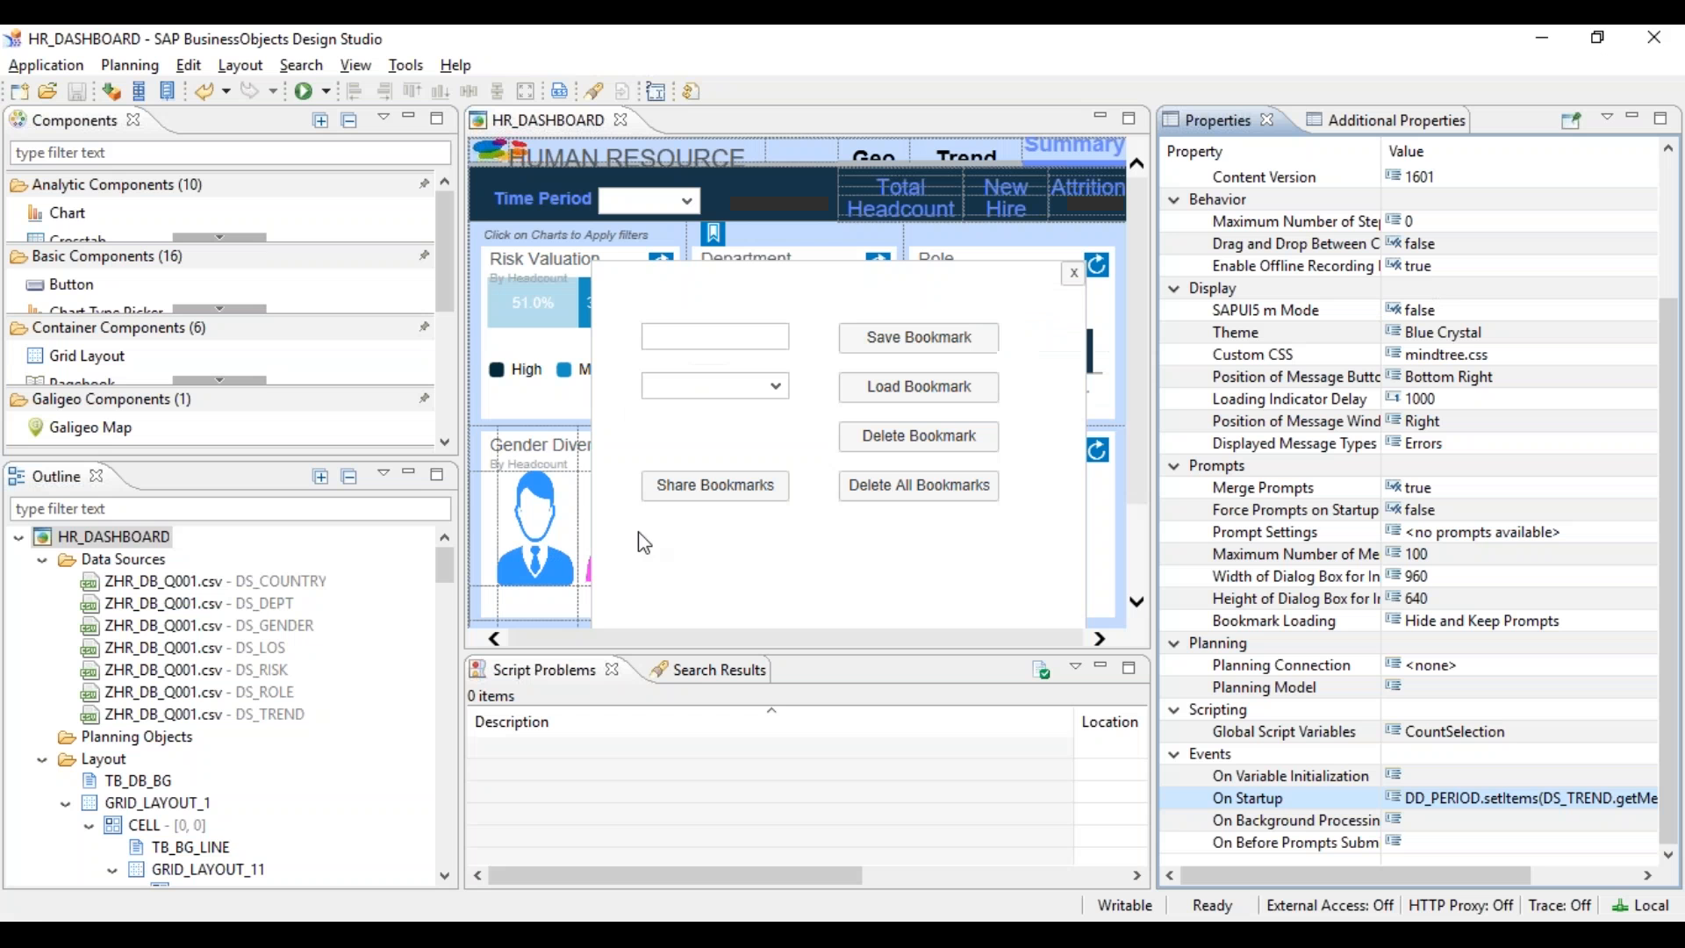
left_click(1651, 798)
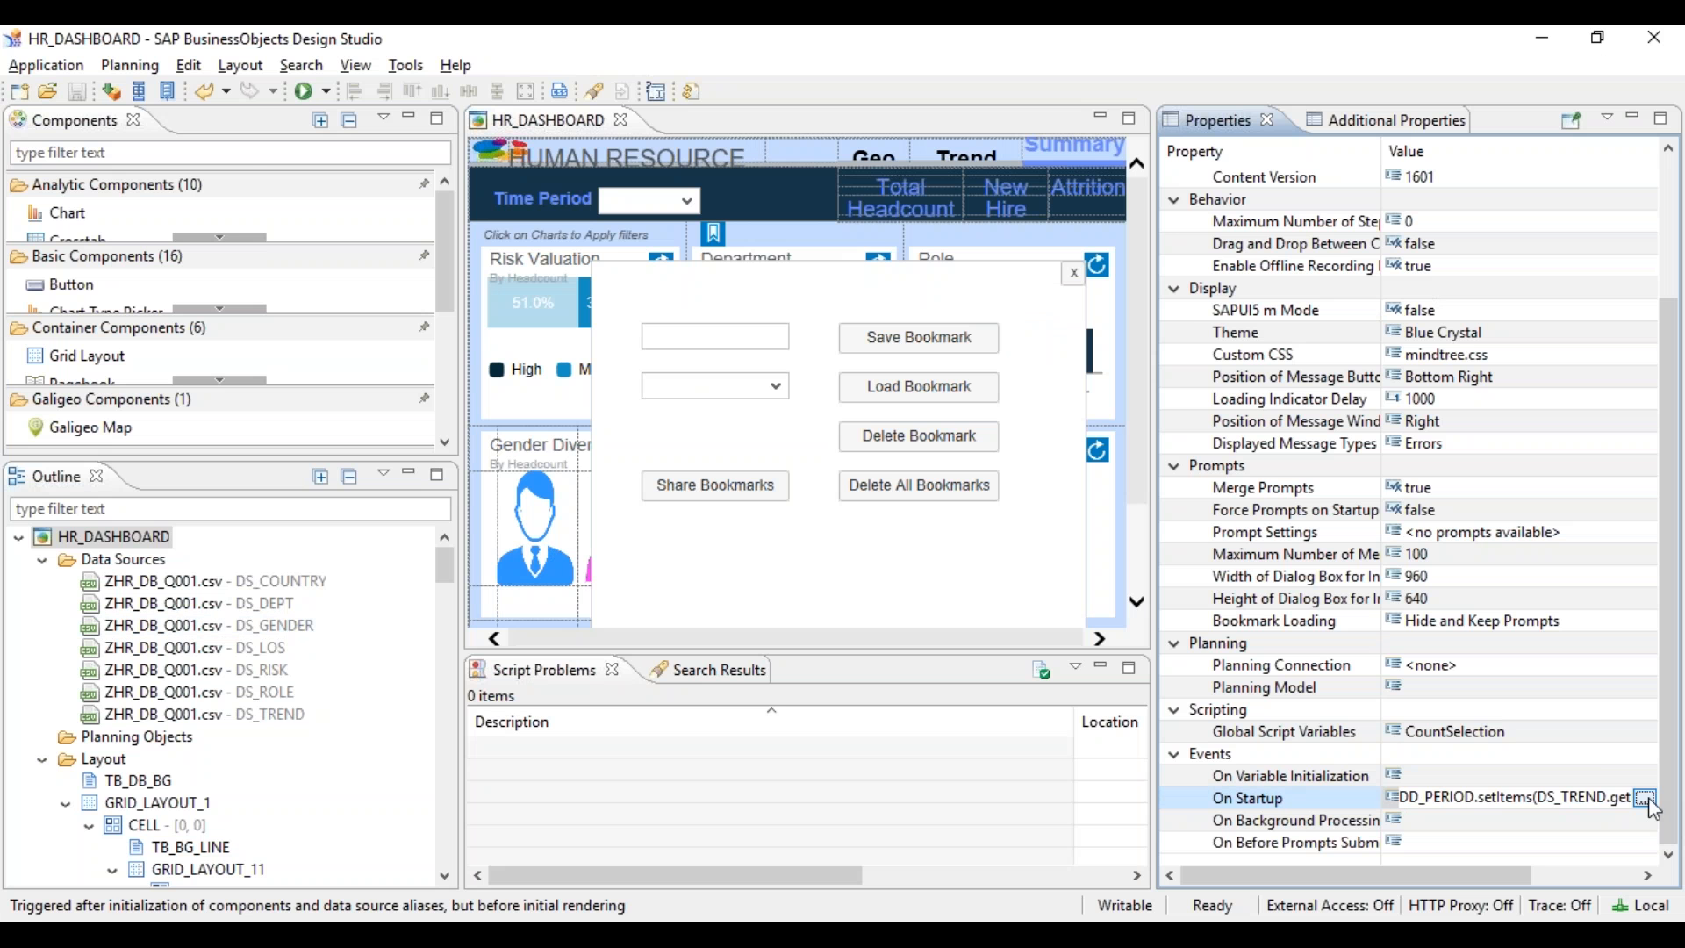
left_click(1653, 800)
- Add DS_DEPT.sortByMeasure("ATTRITION", false); on line 27 and comment out the sortByMember line
left_click(491, 616)
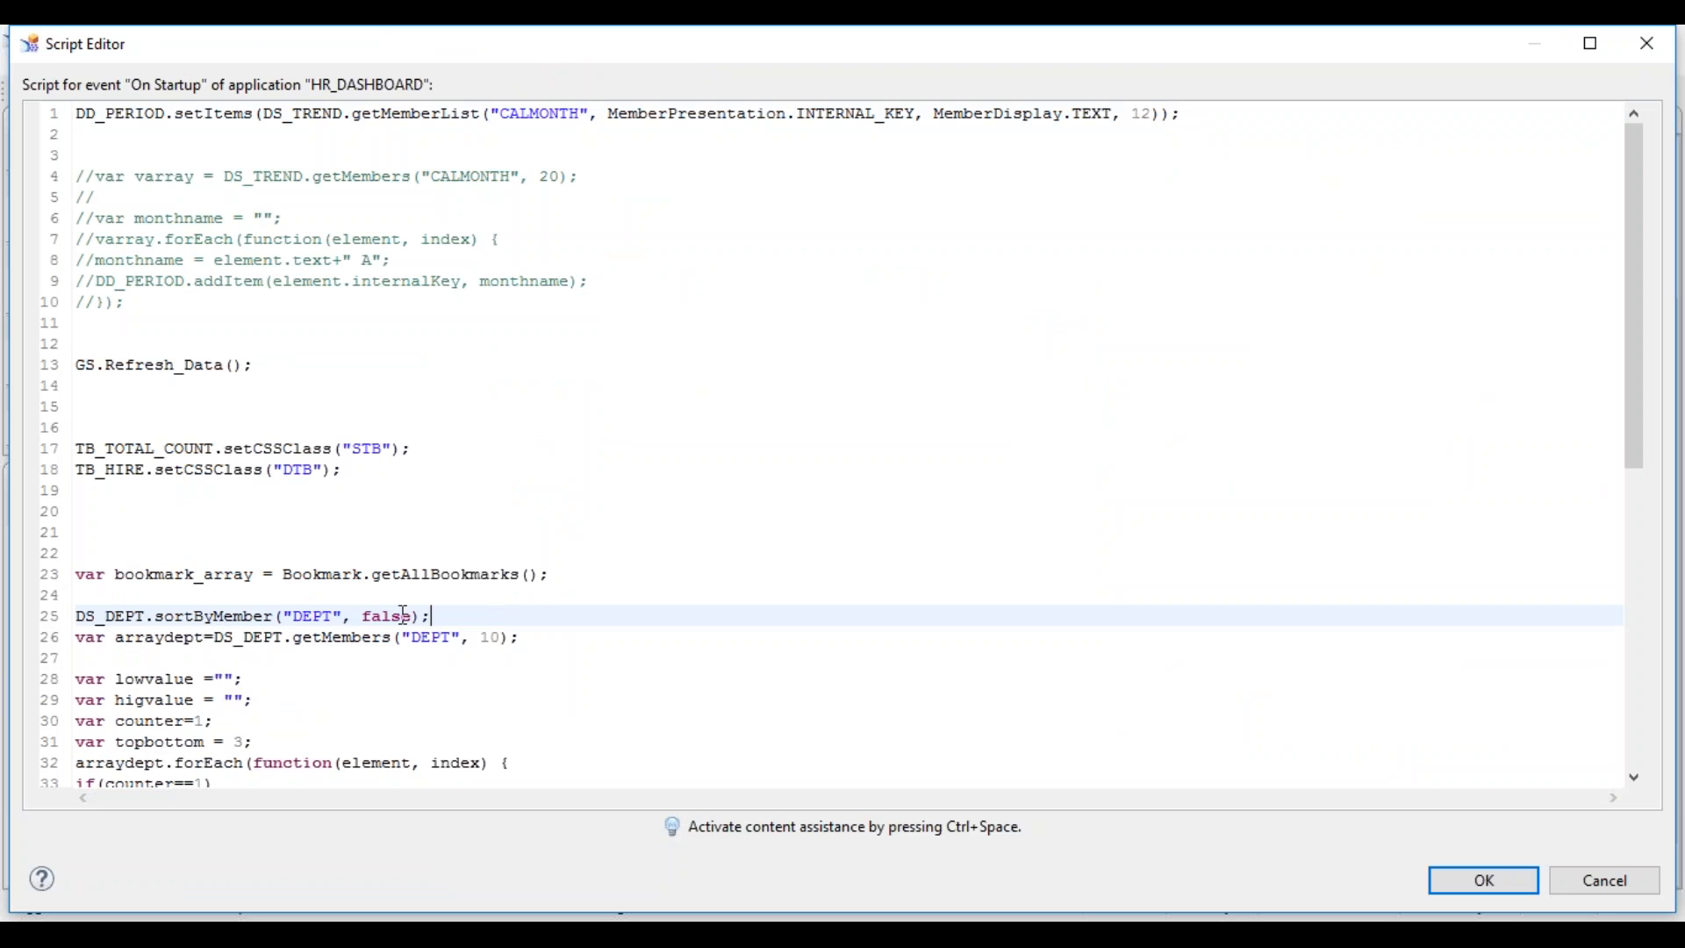
key("Return")
key("Return")
type("DS_DEPT.set")
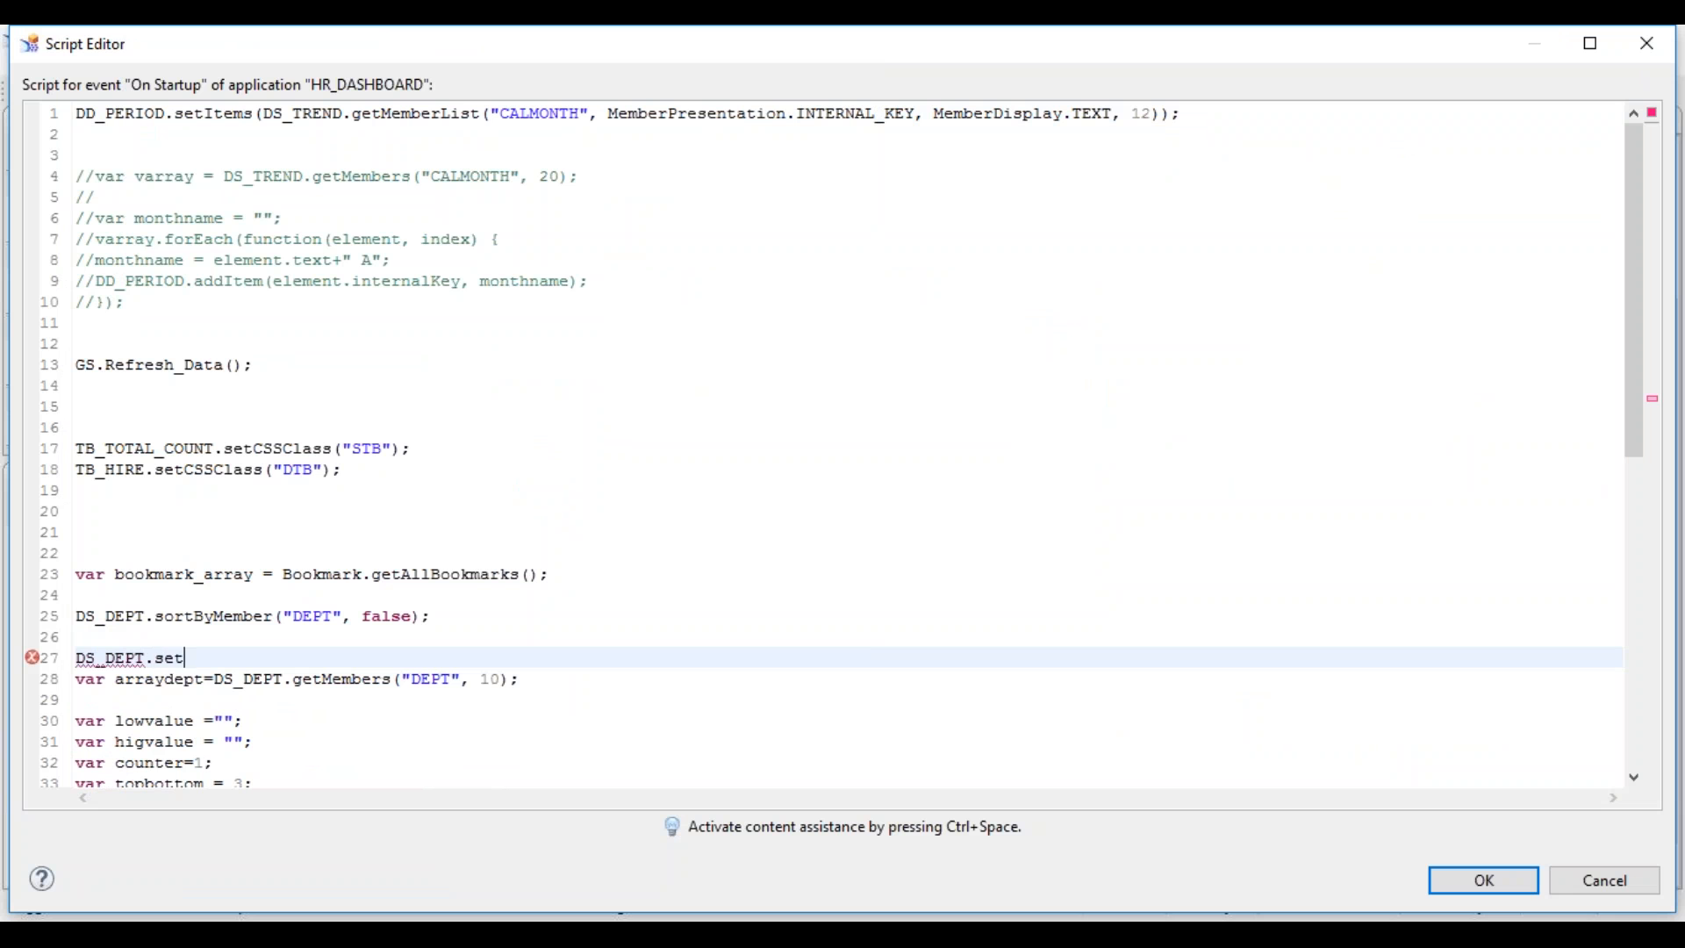
key("BackSpace")
key("BackSpace")
type("ort")
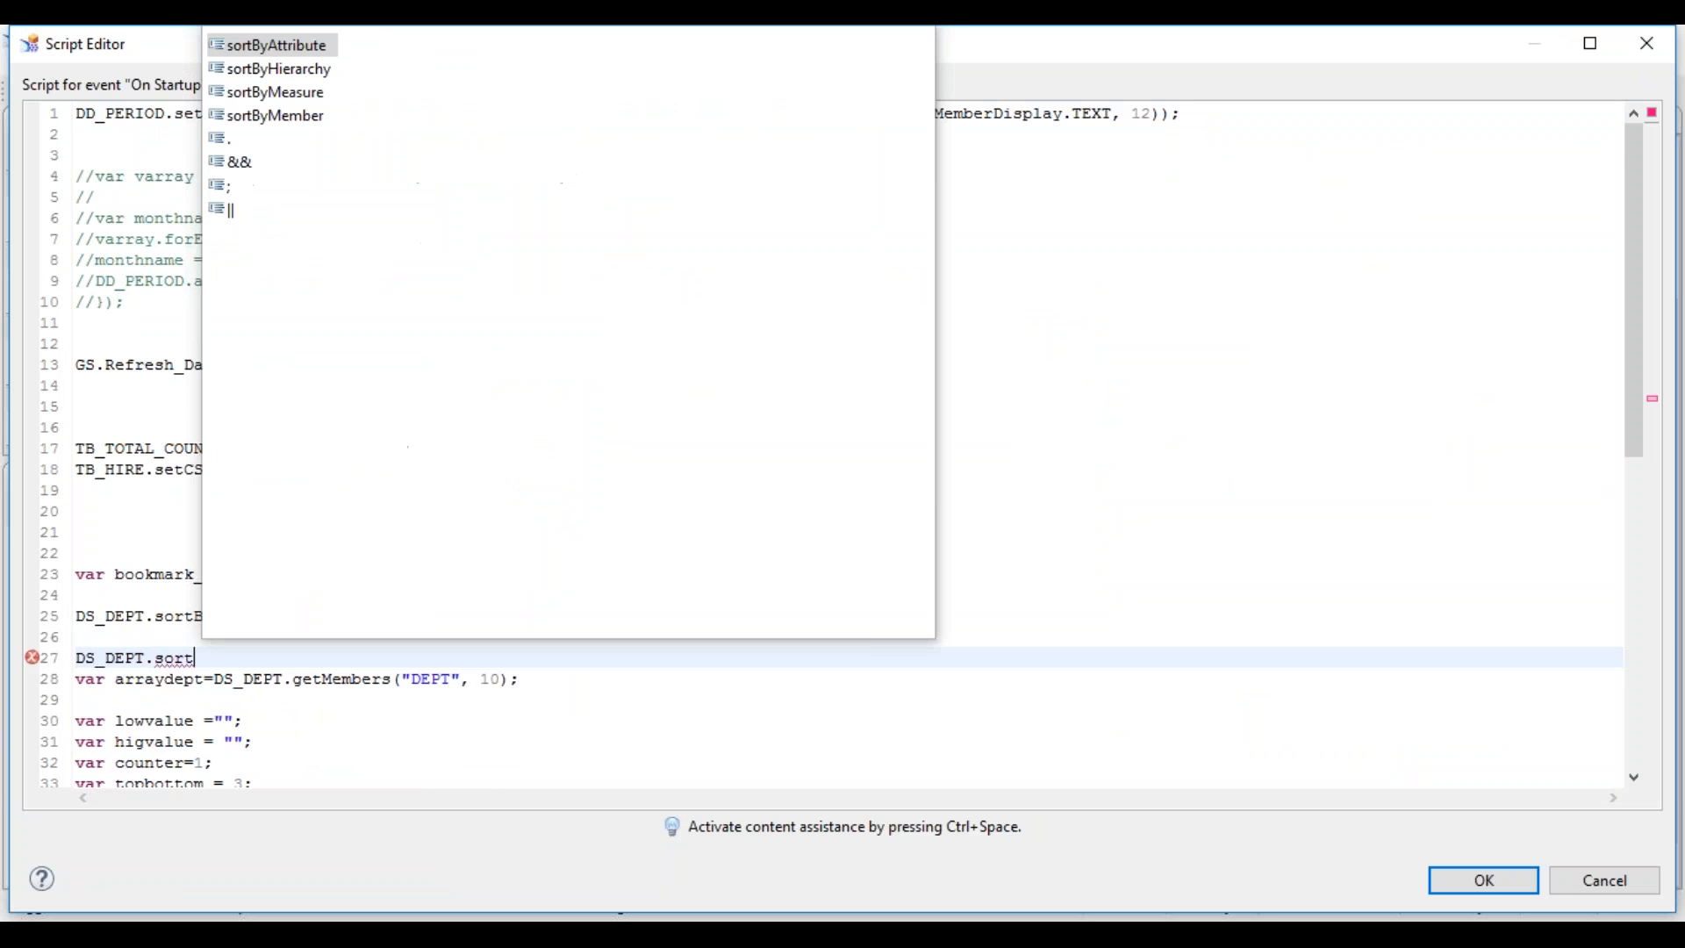
key("Down")
key("Down")
key("Return")
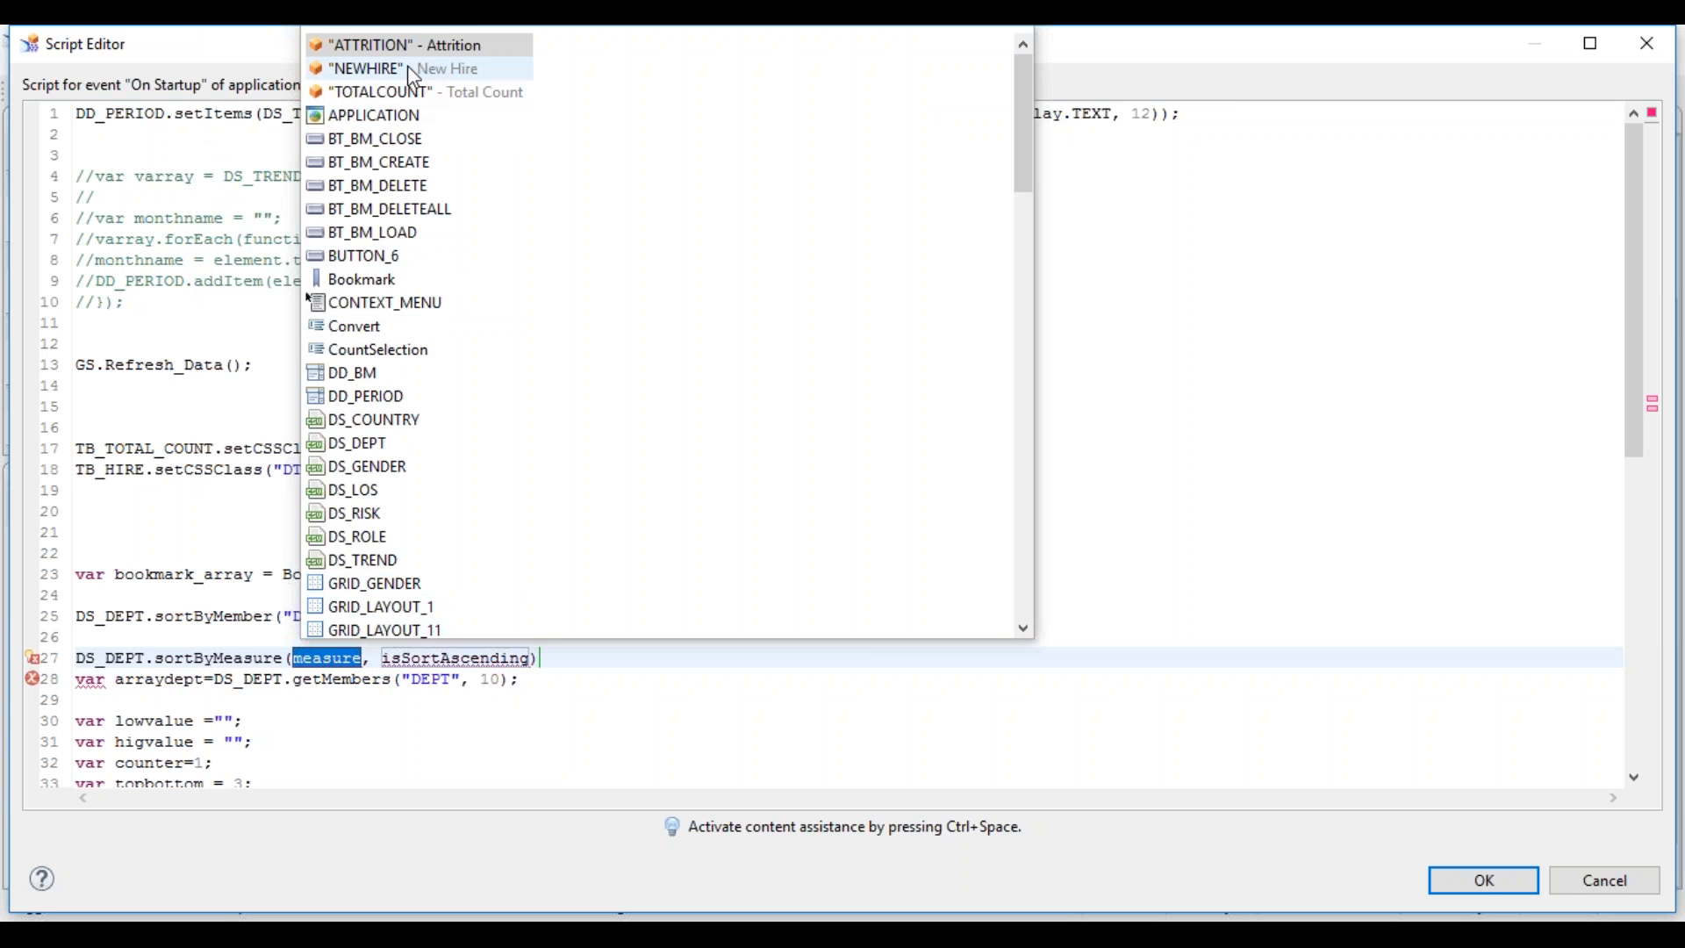
double_click(407, 45)
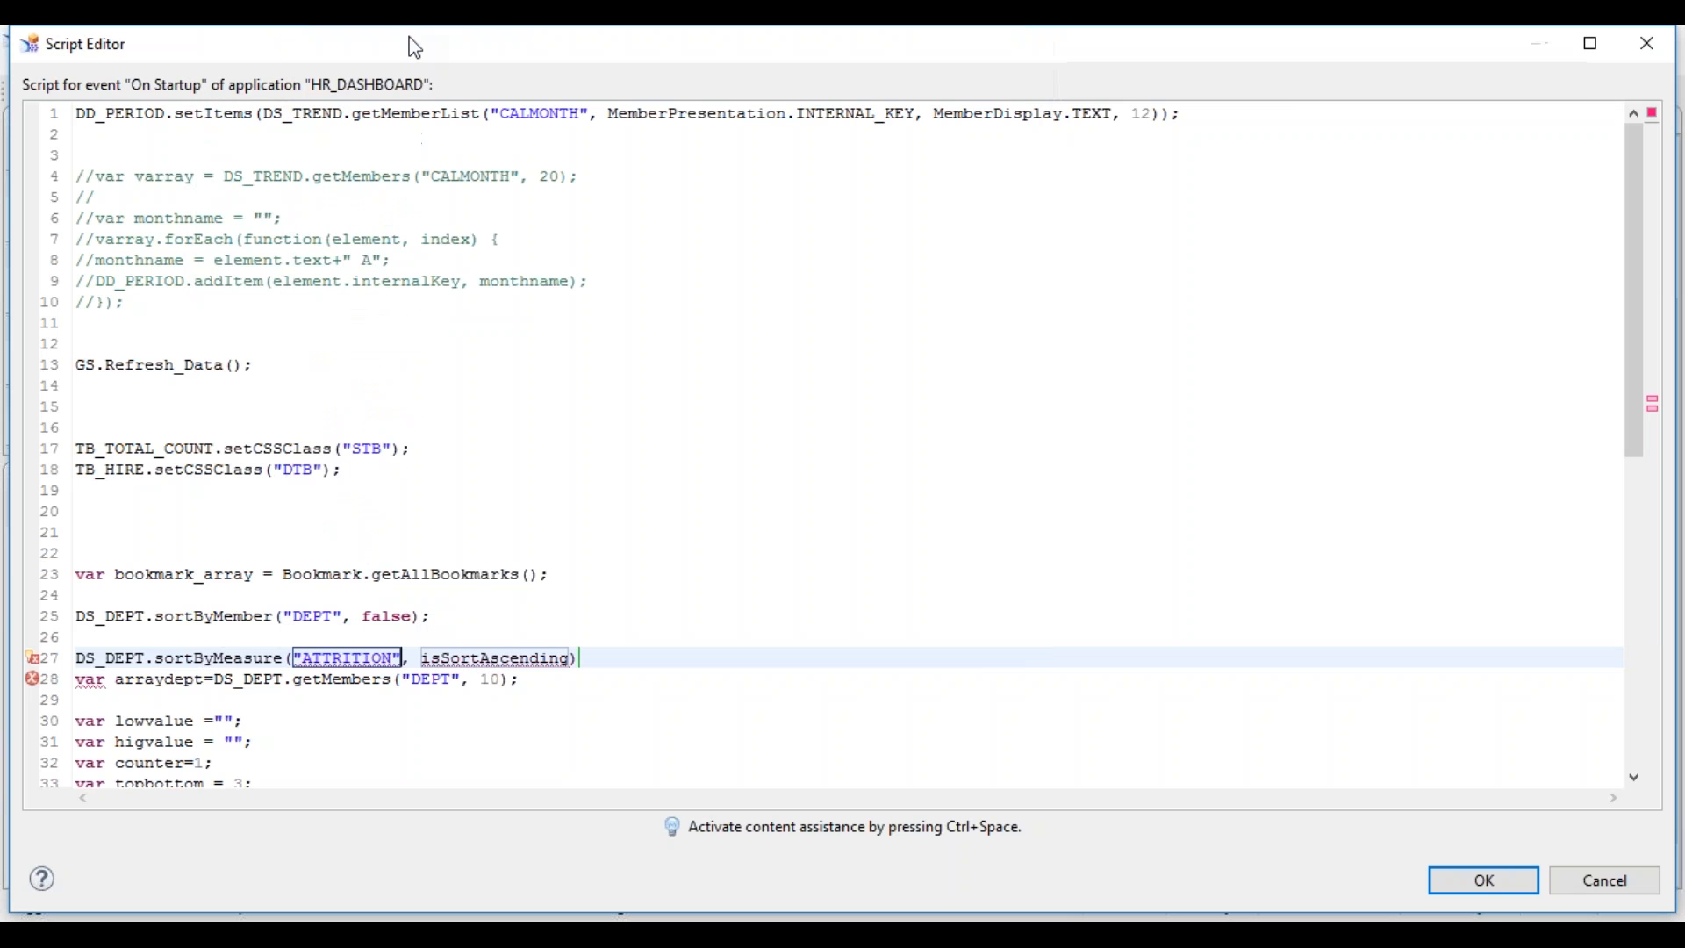
double_click(488, 659)
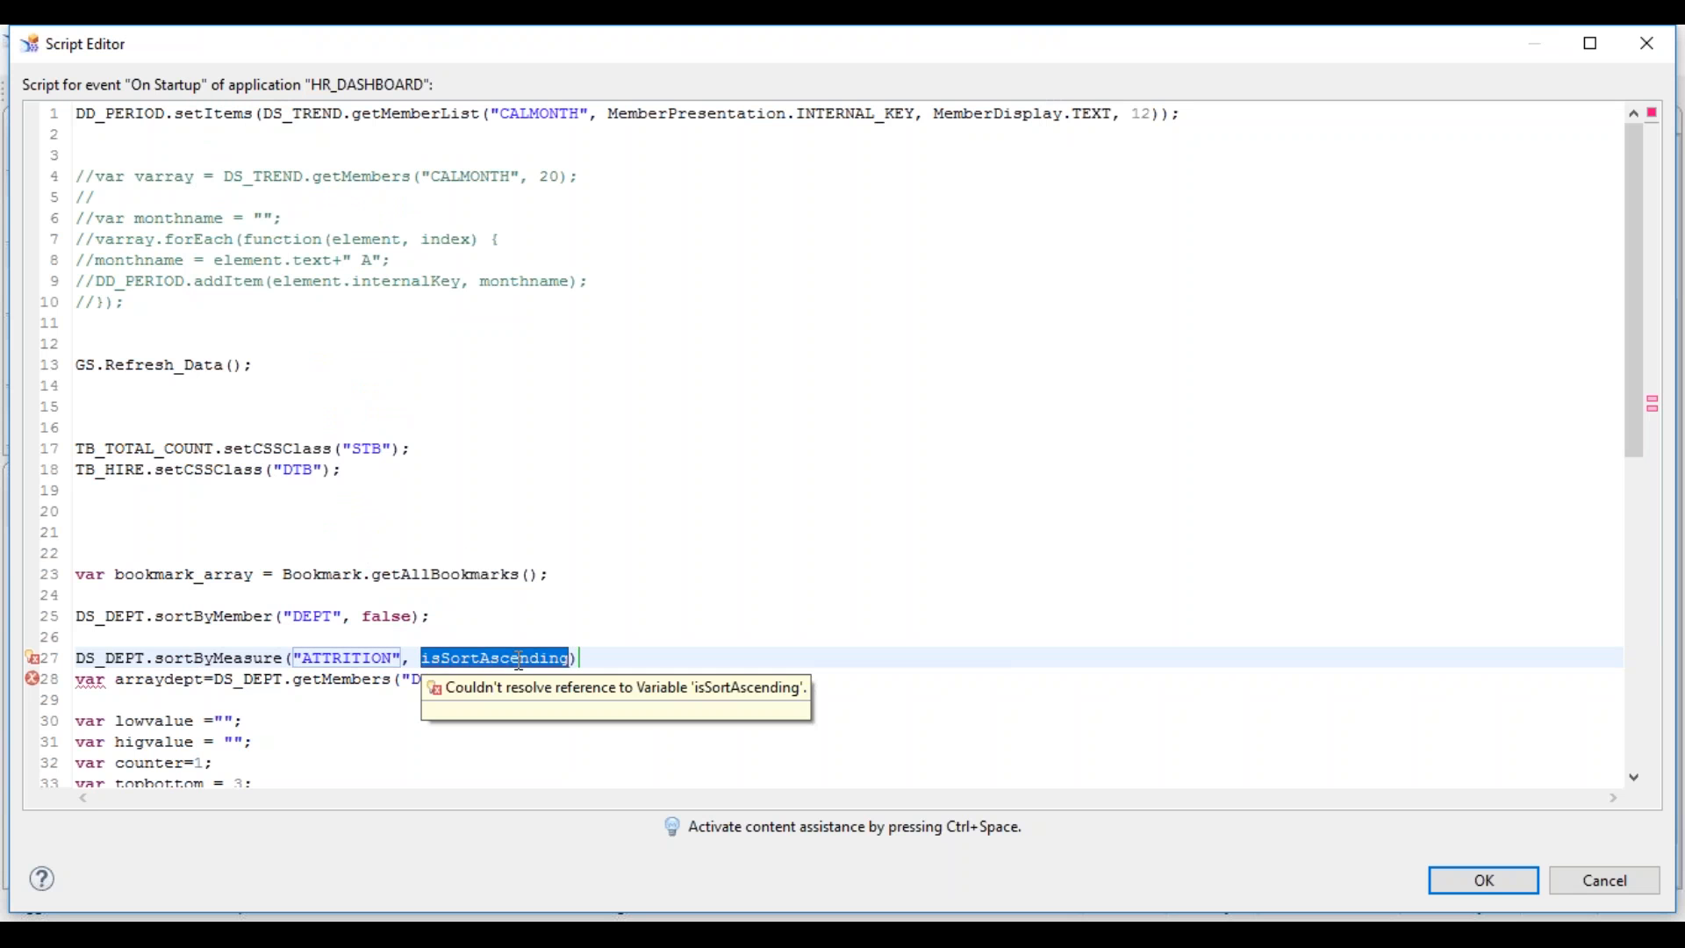
type("false")
key("Return")
key("Up")
key("Left")
type("//")
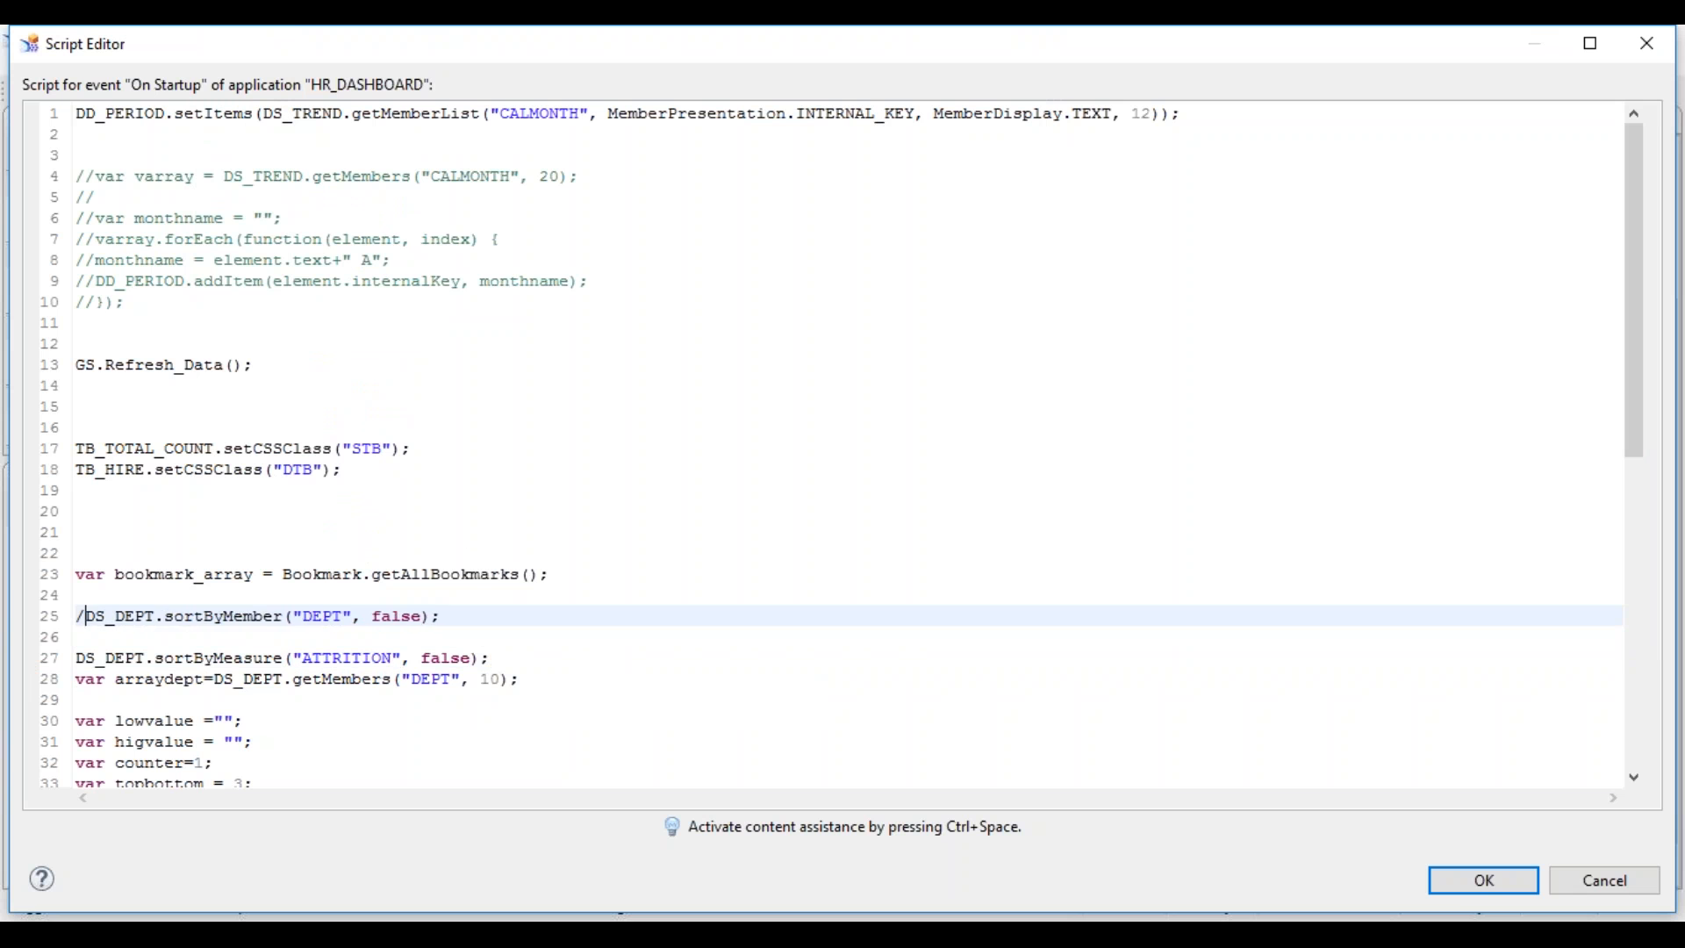
- Confirm the script, rerun the dashboard, dismiss the alert, and reopen On Startup at the sortByMeasure line
left_click(1527, 889)
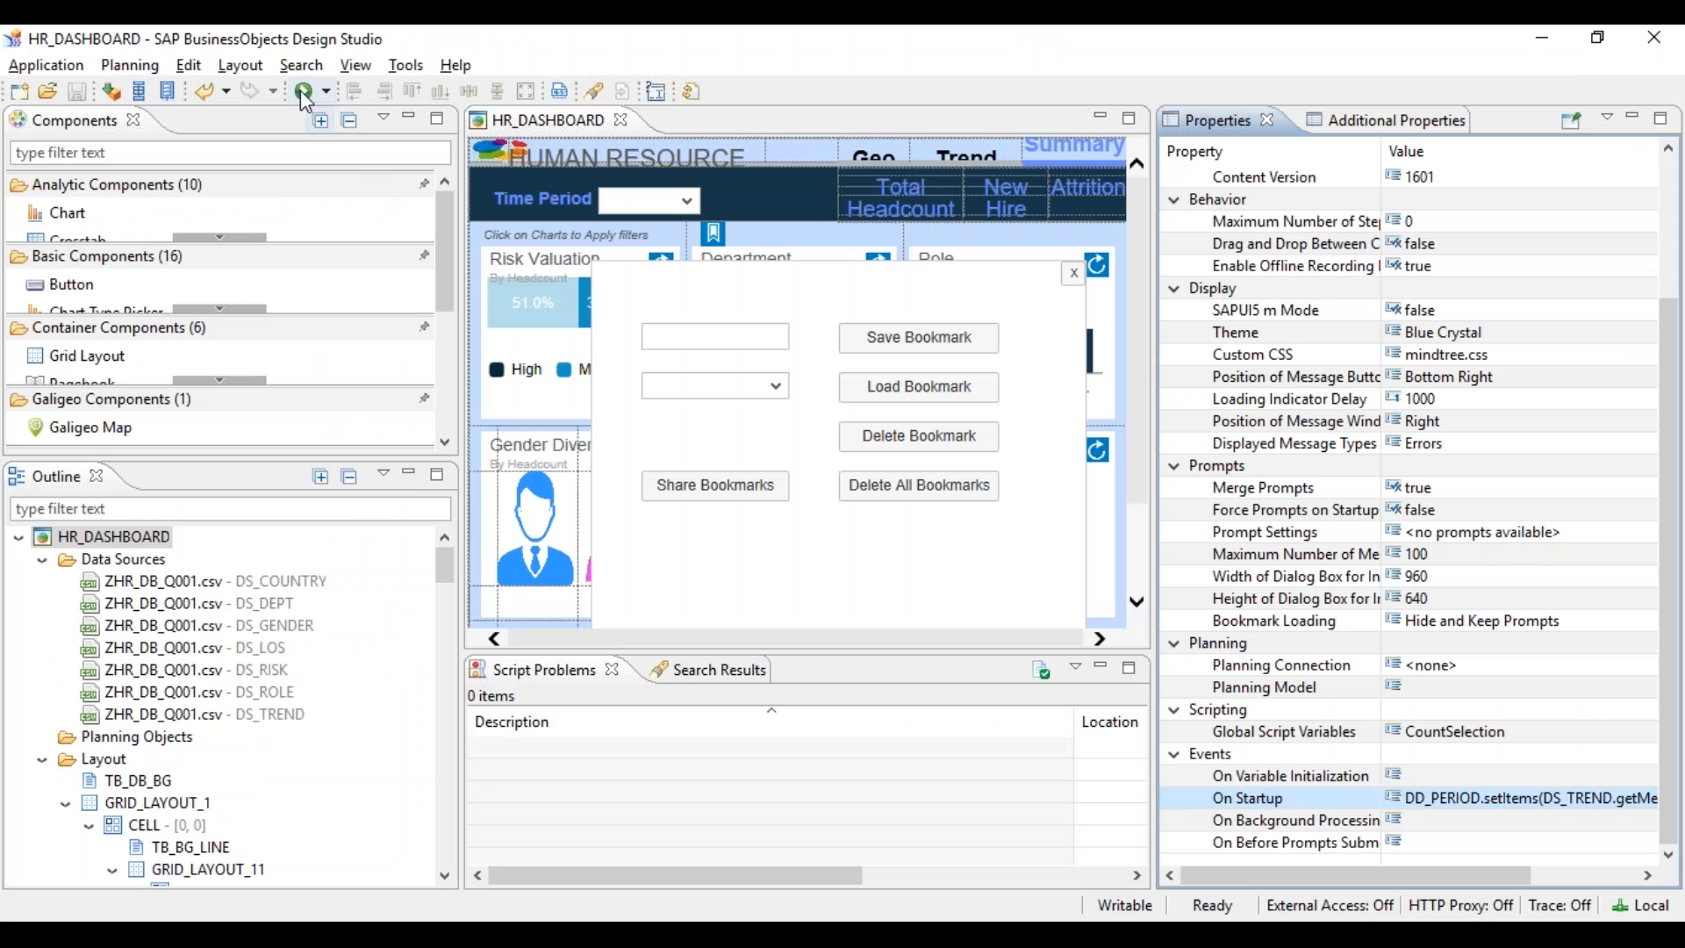
left_click(301, 91)
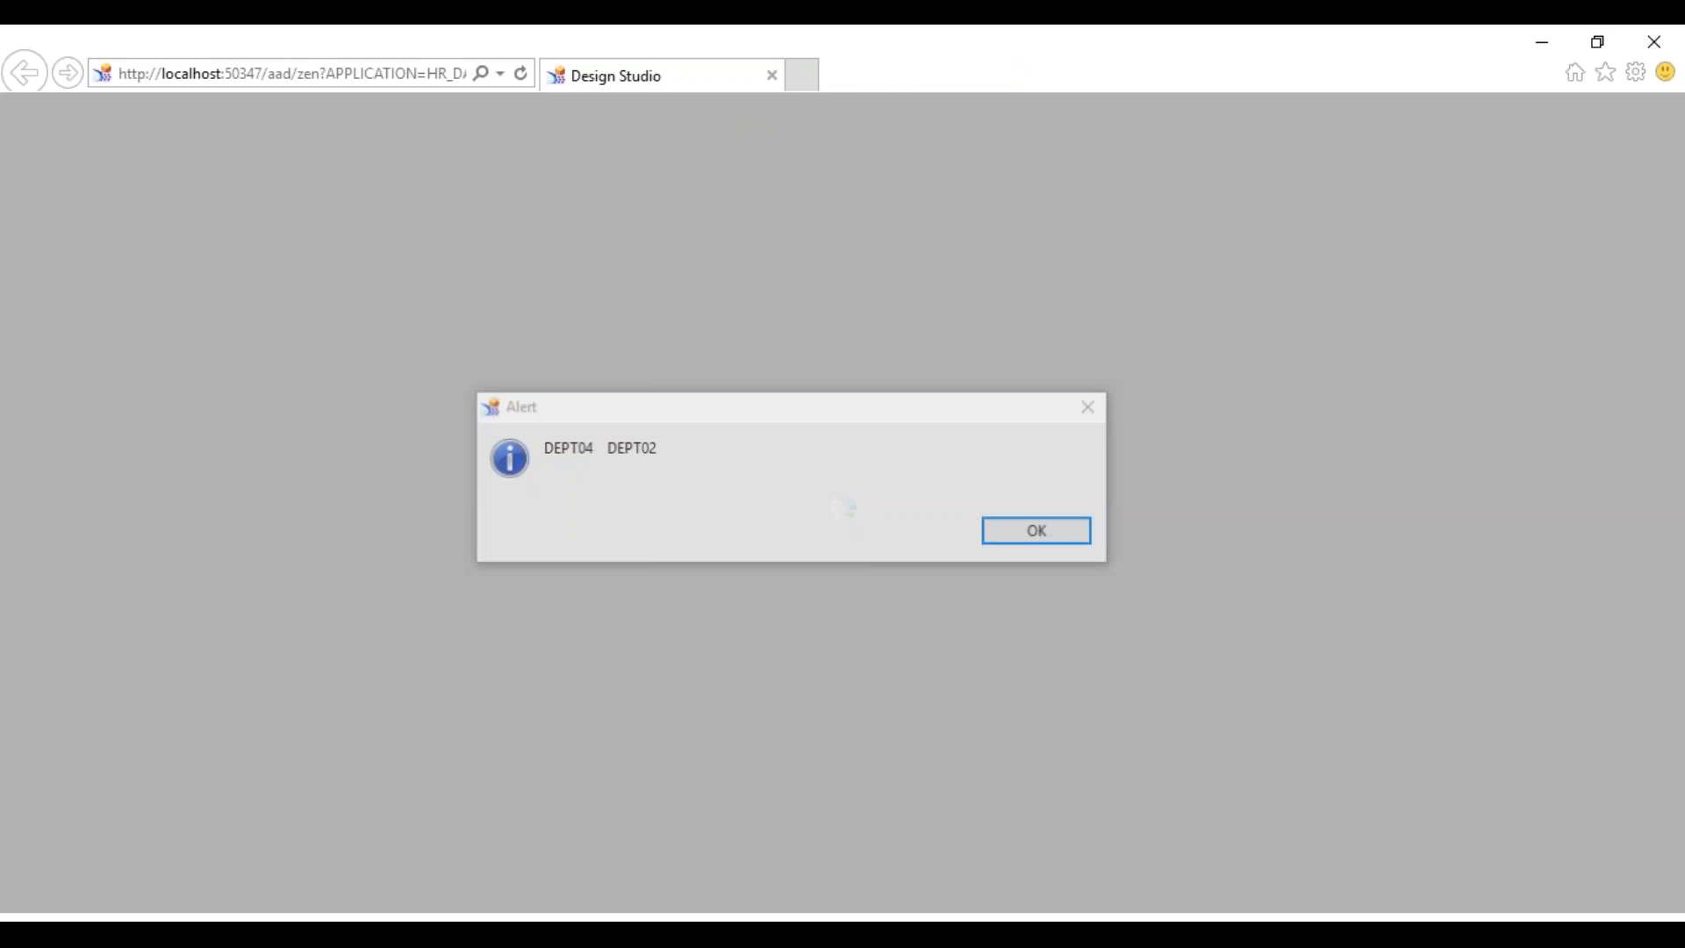
left_click(1039, 533)
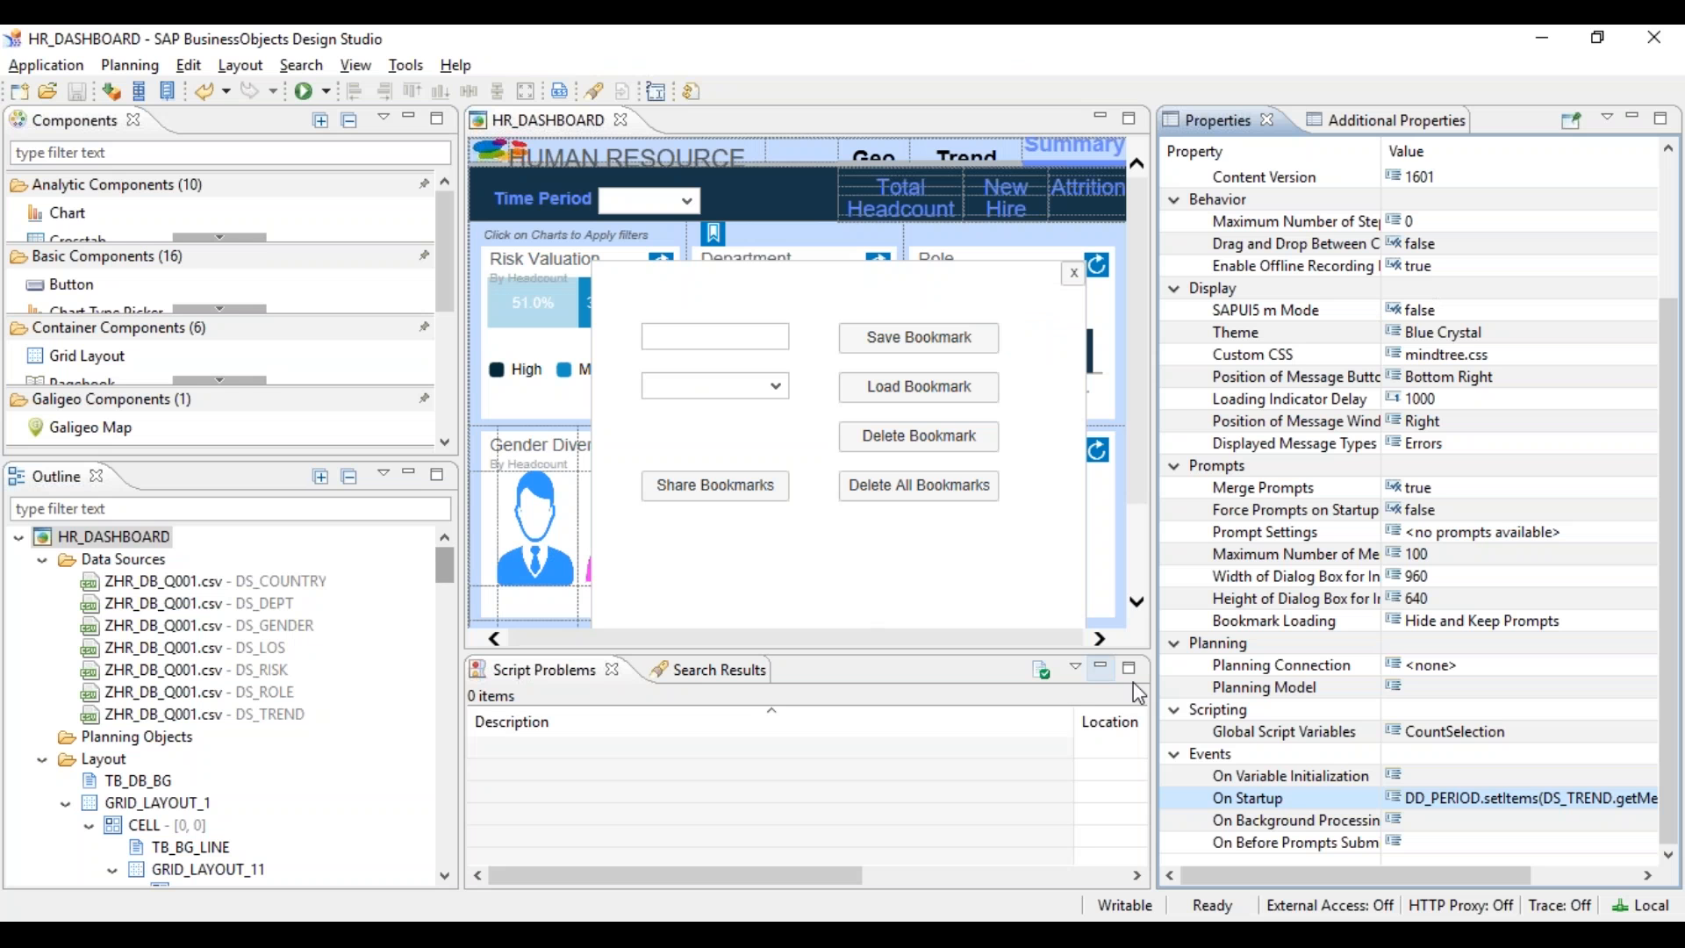
left_click(1646, 801)
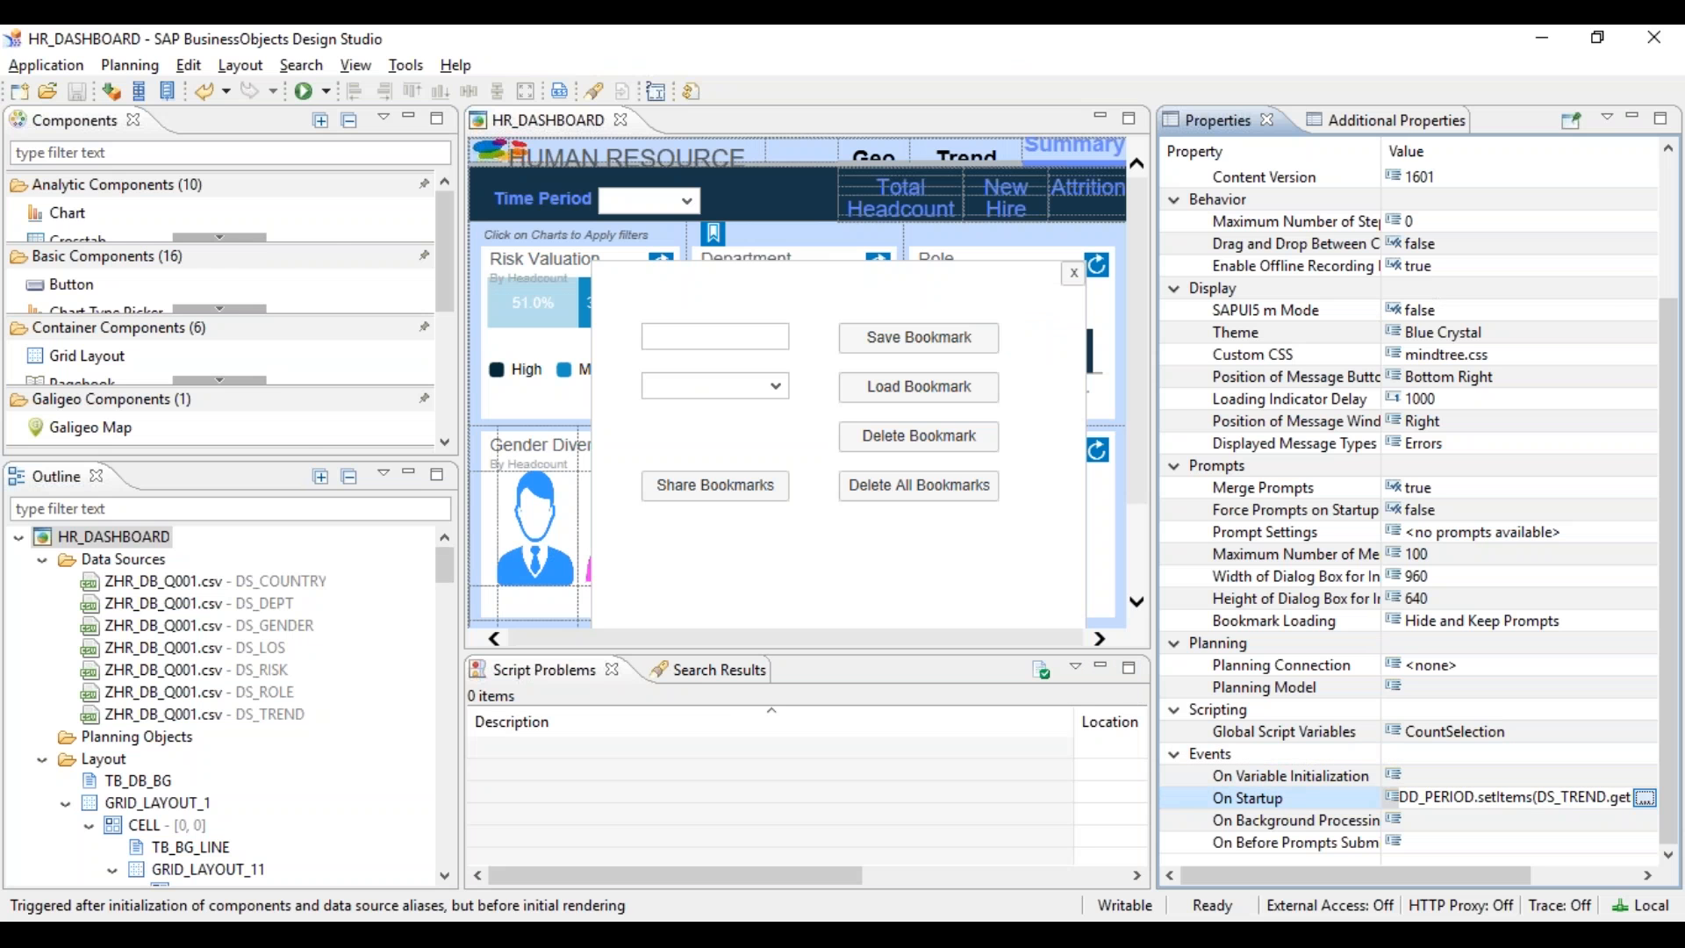
left_click(1645, 798)
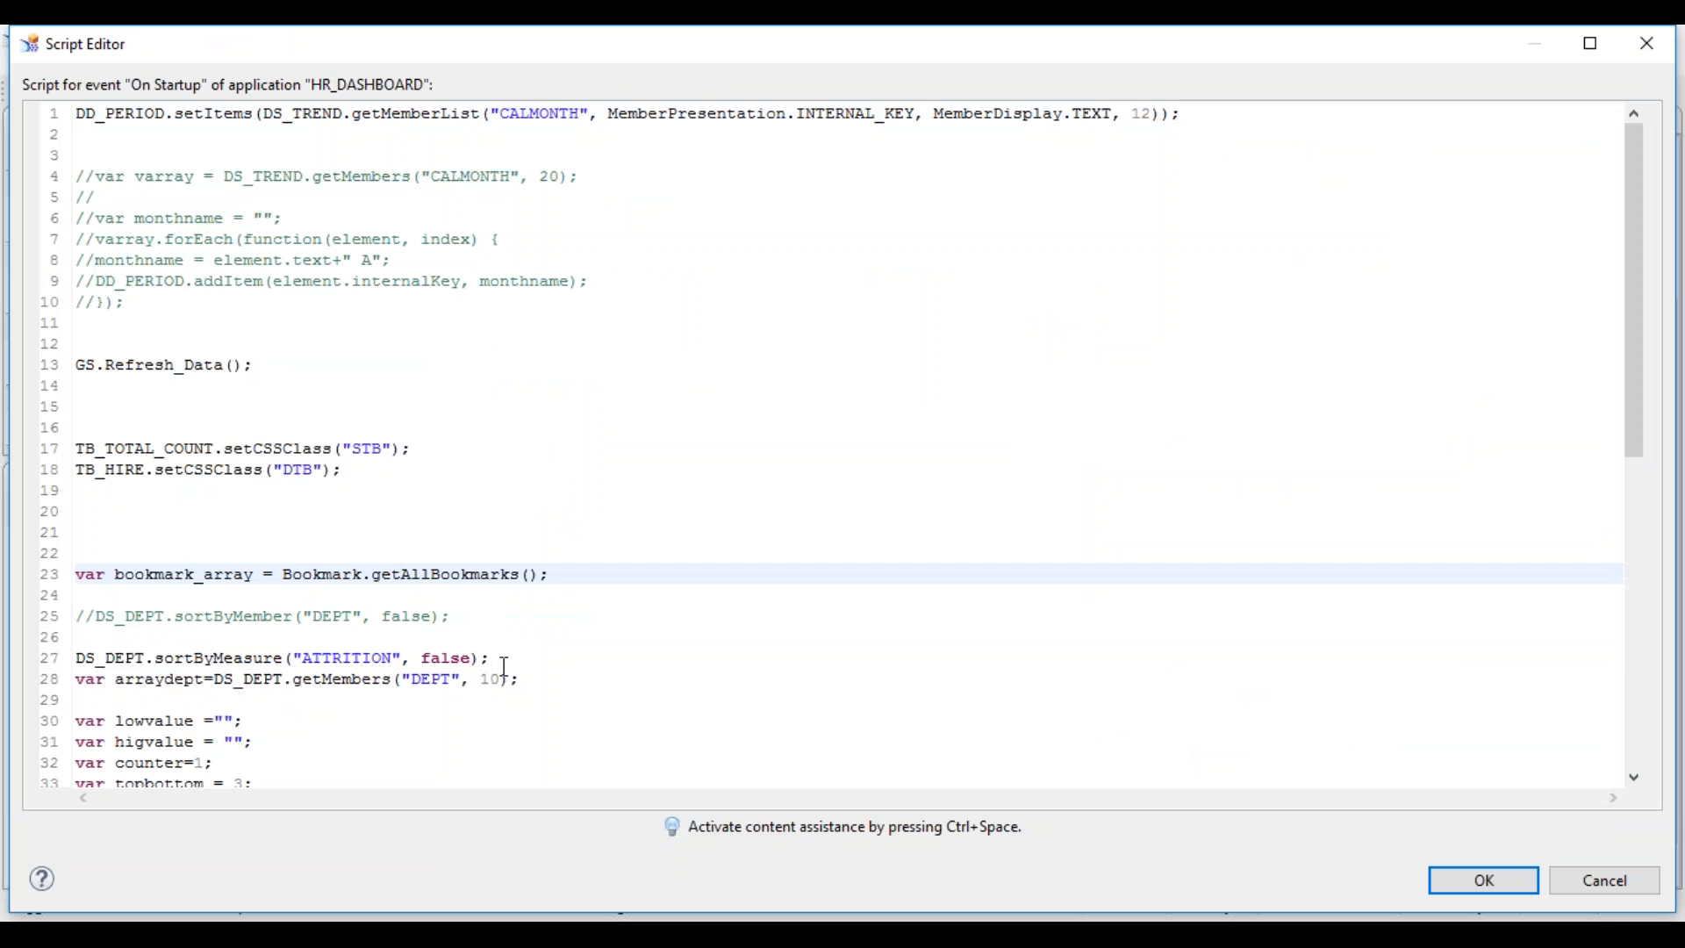
left_click(498, 660)
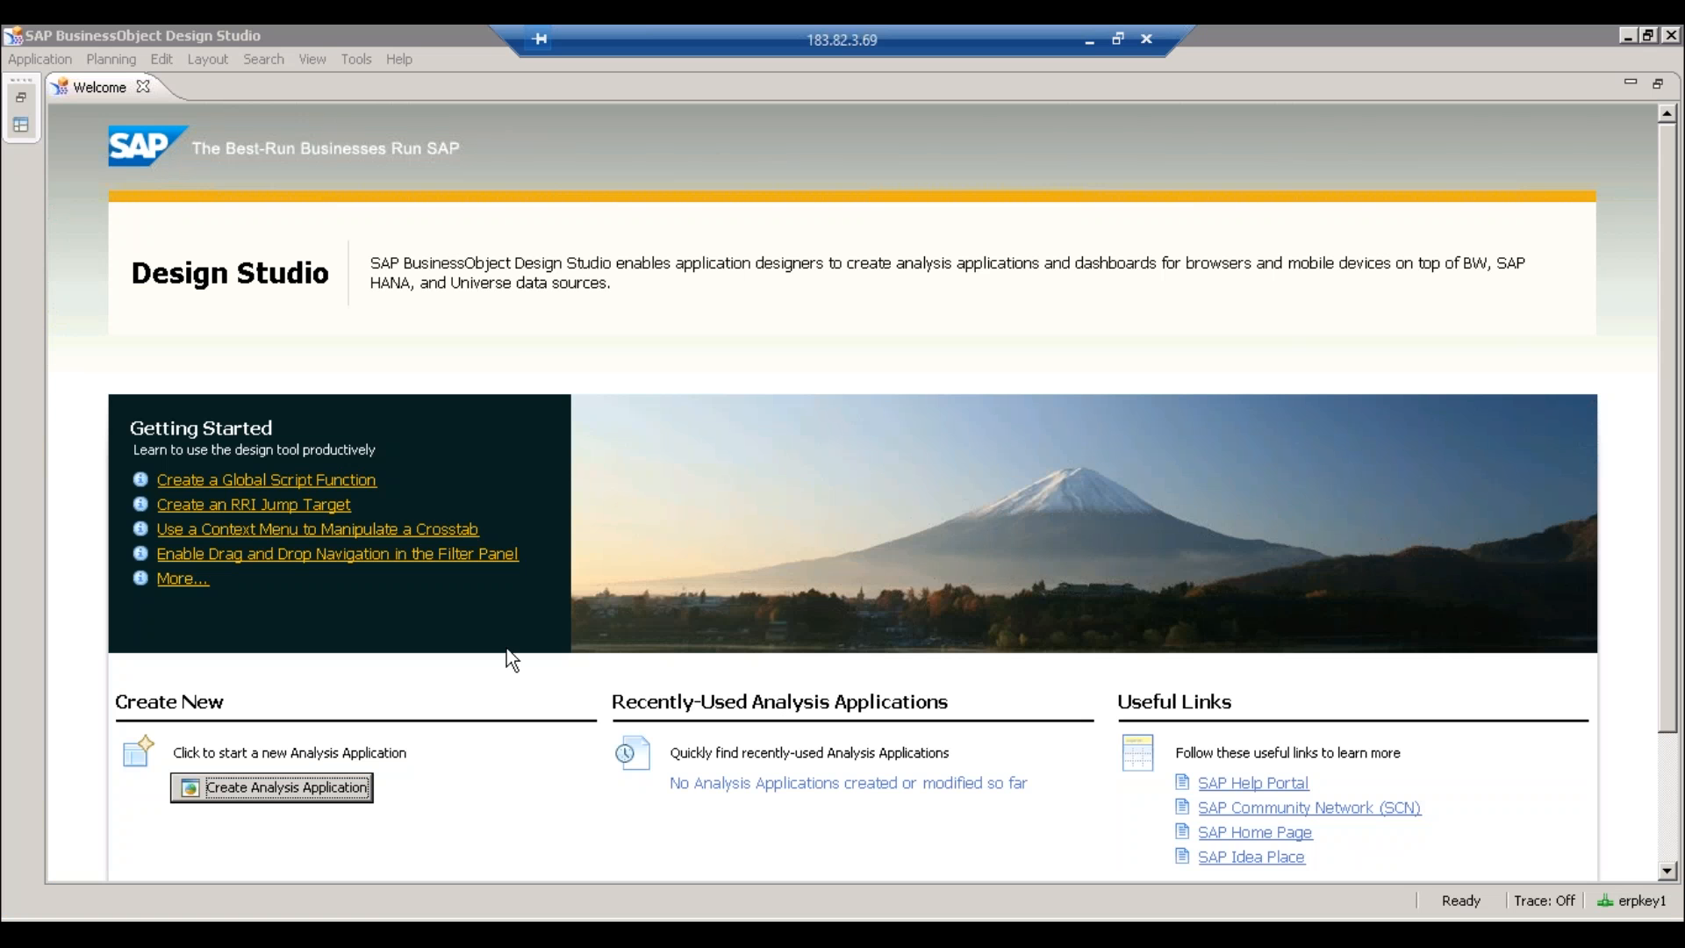
- Create a new analysis application named Sorting, then return to the local HR_DASHBOARD startup script
left_click(305, 785)
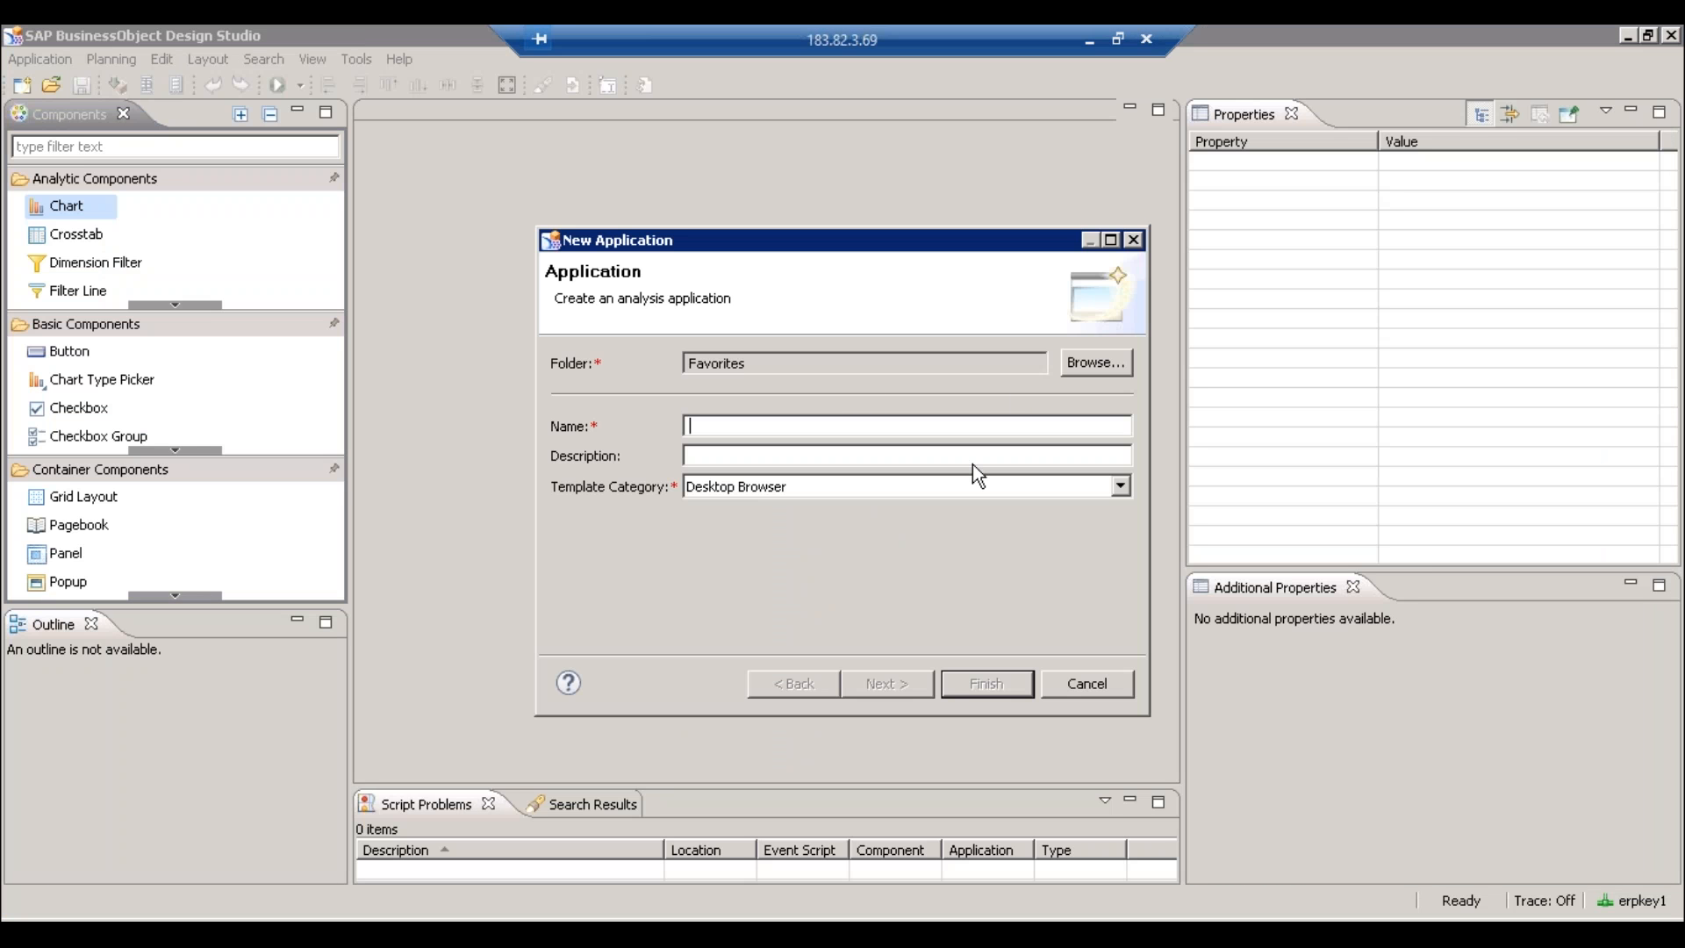
type("Sorting")
key("Return")
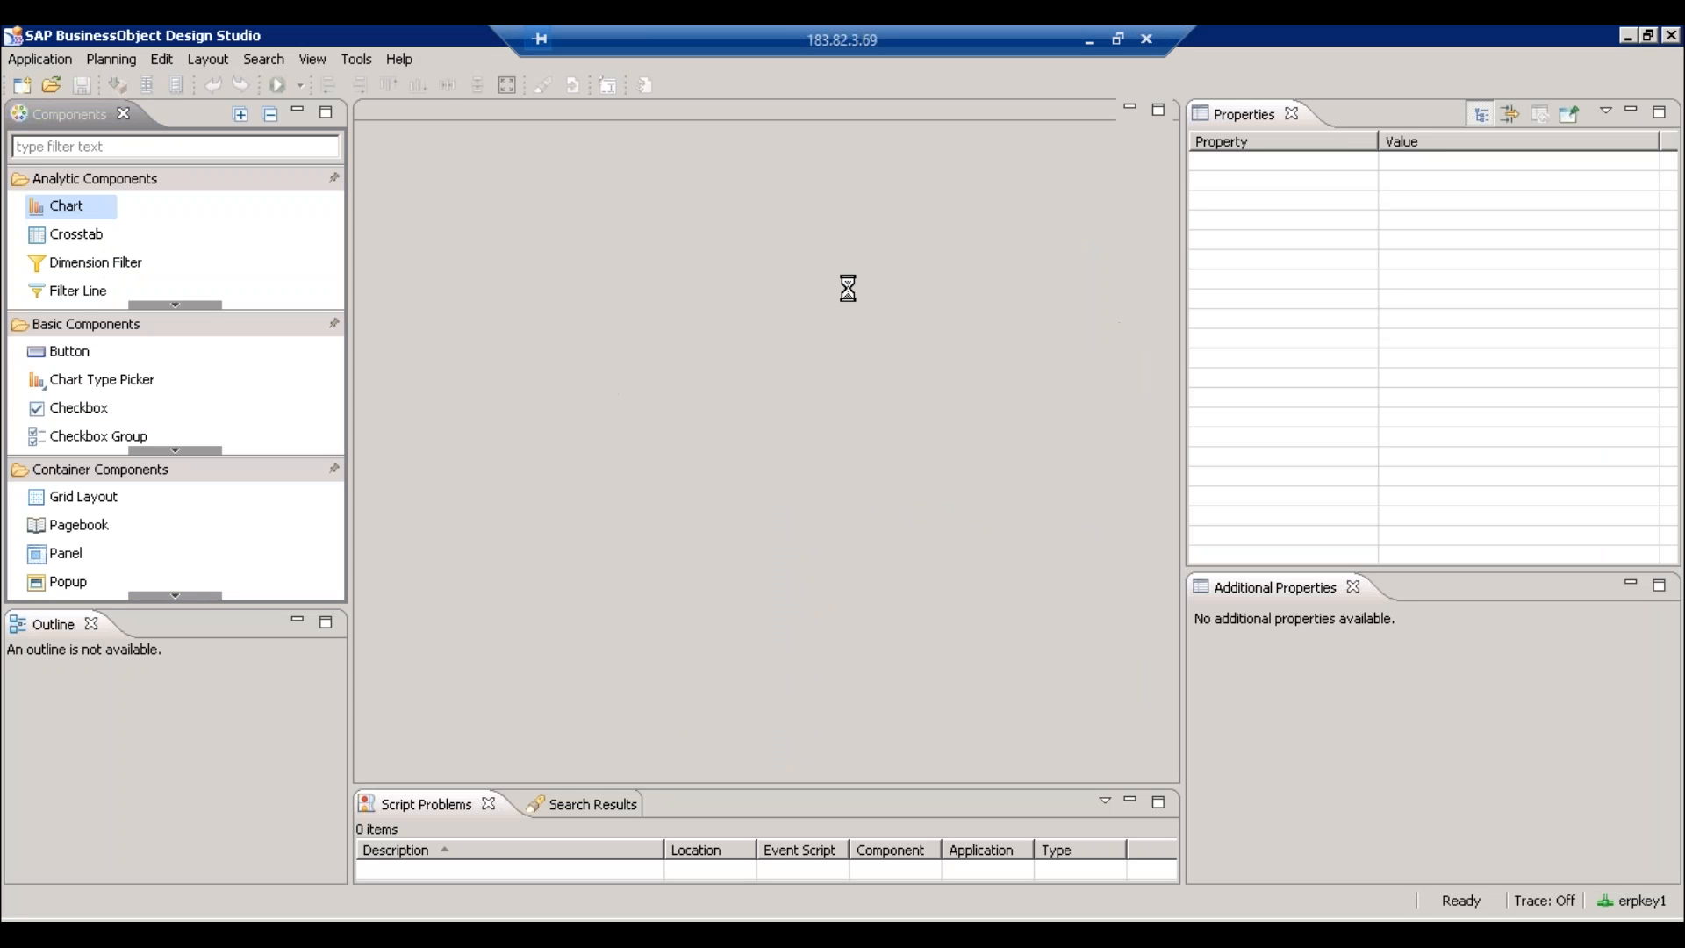
left_click_drag(830, 32, 629, 33)
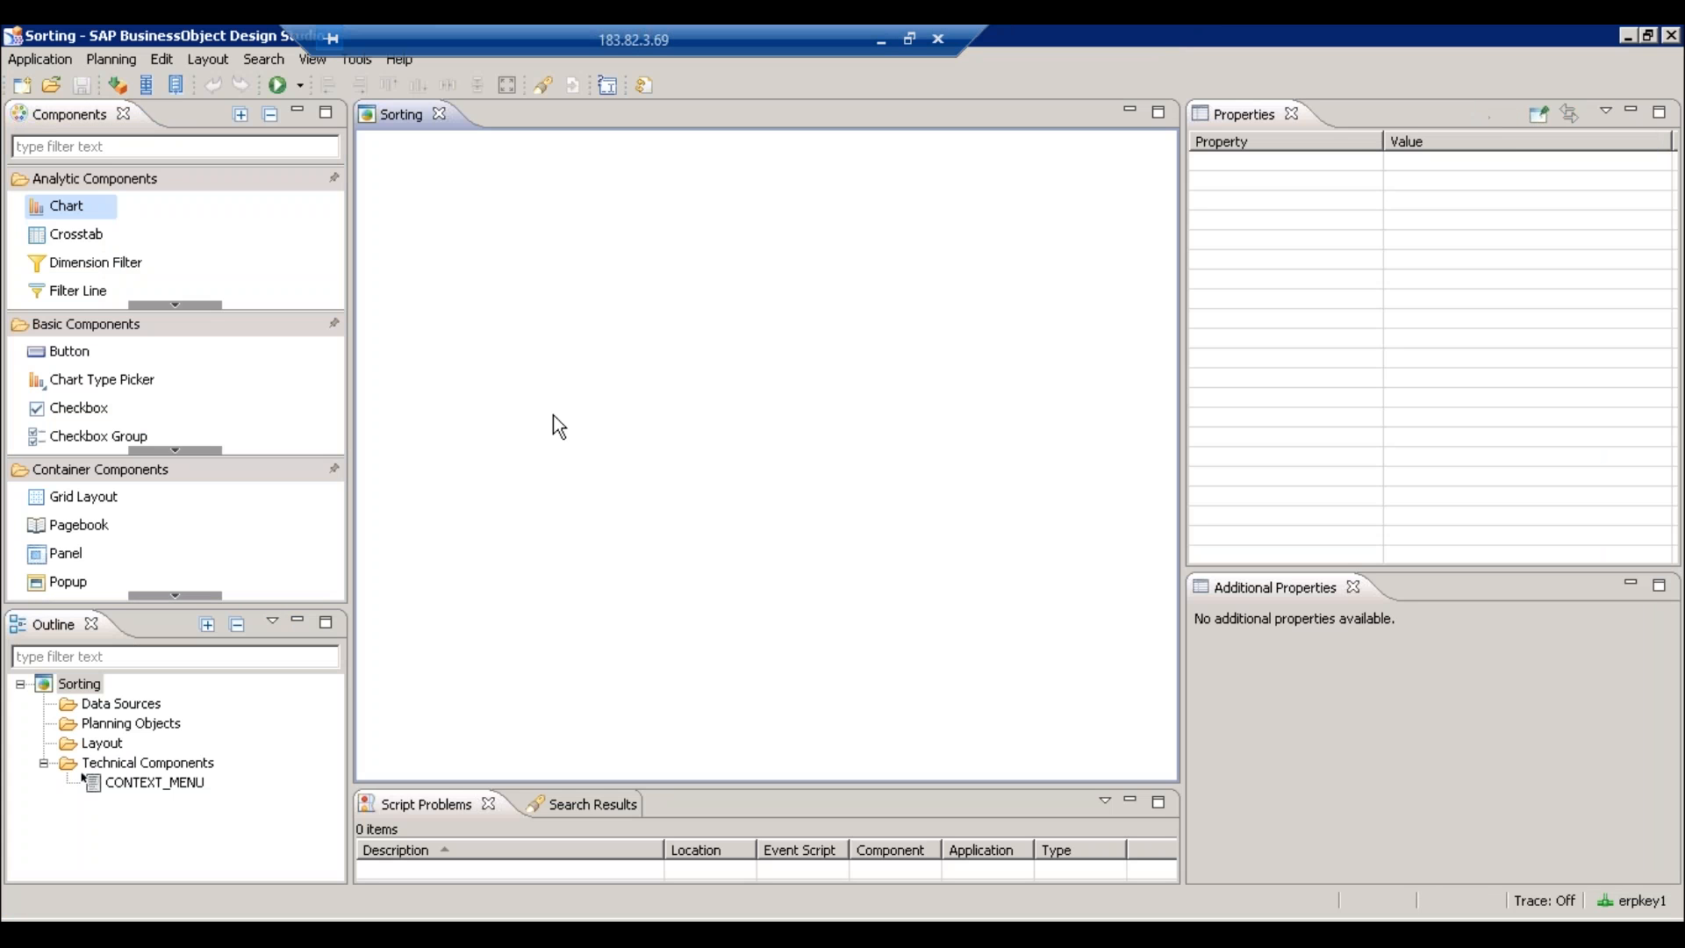
left_click(126, 704)
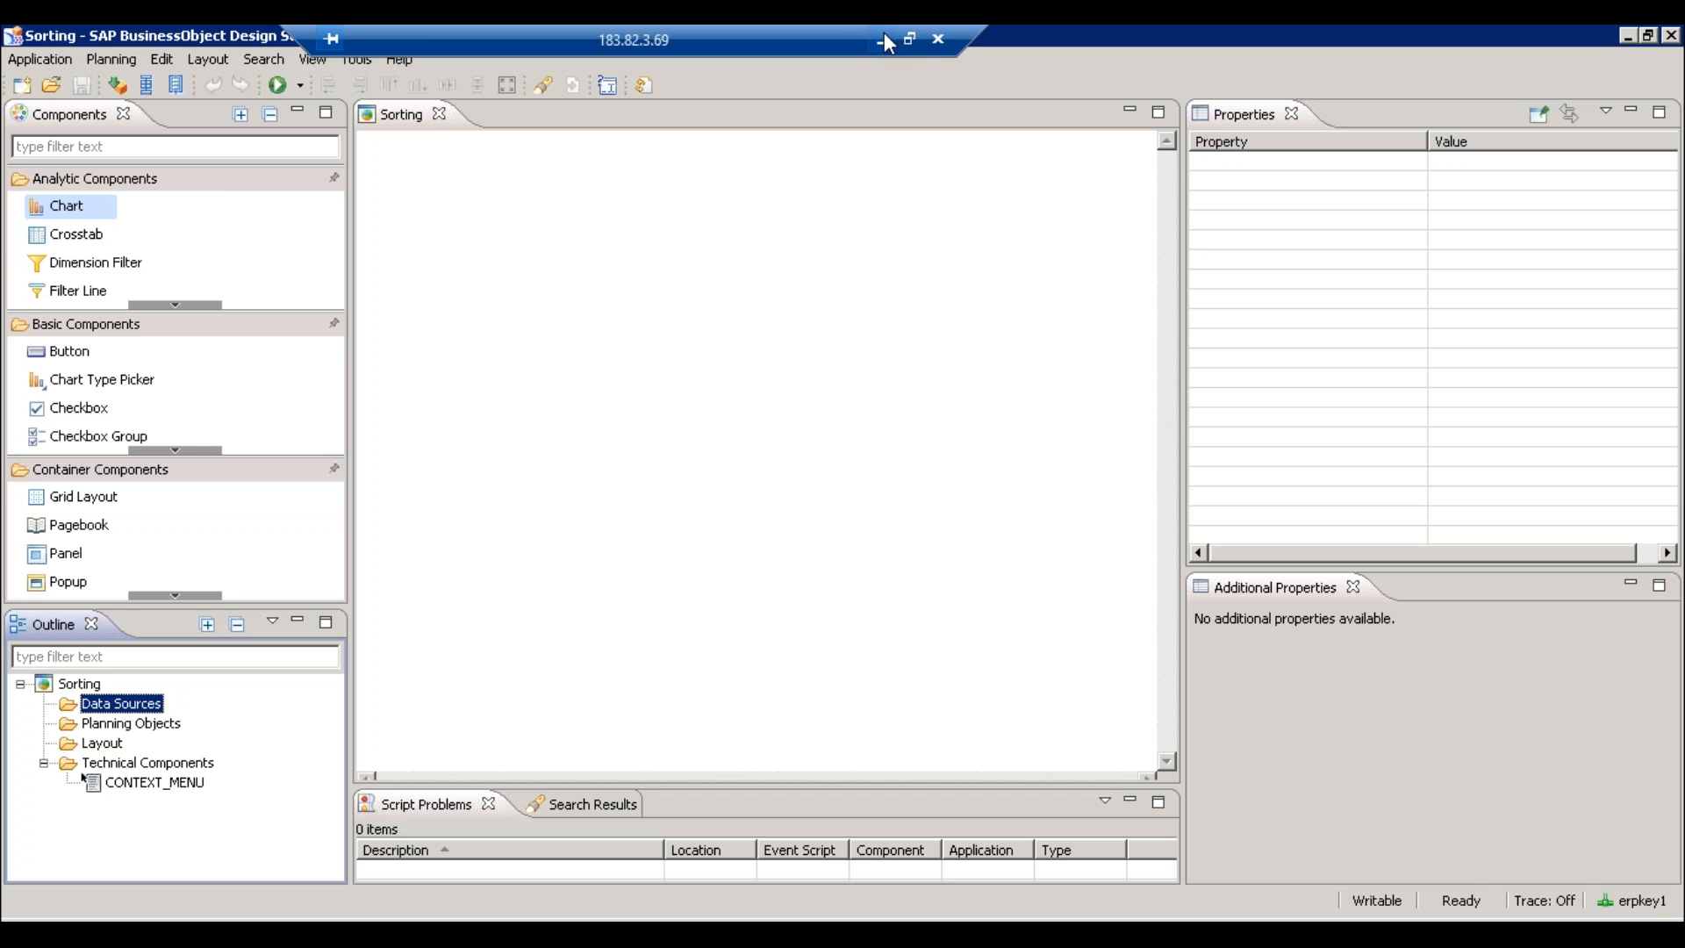
left_click(885, 35)
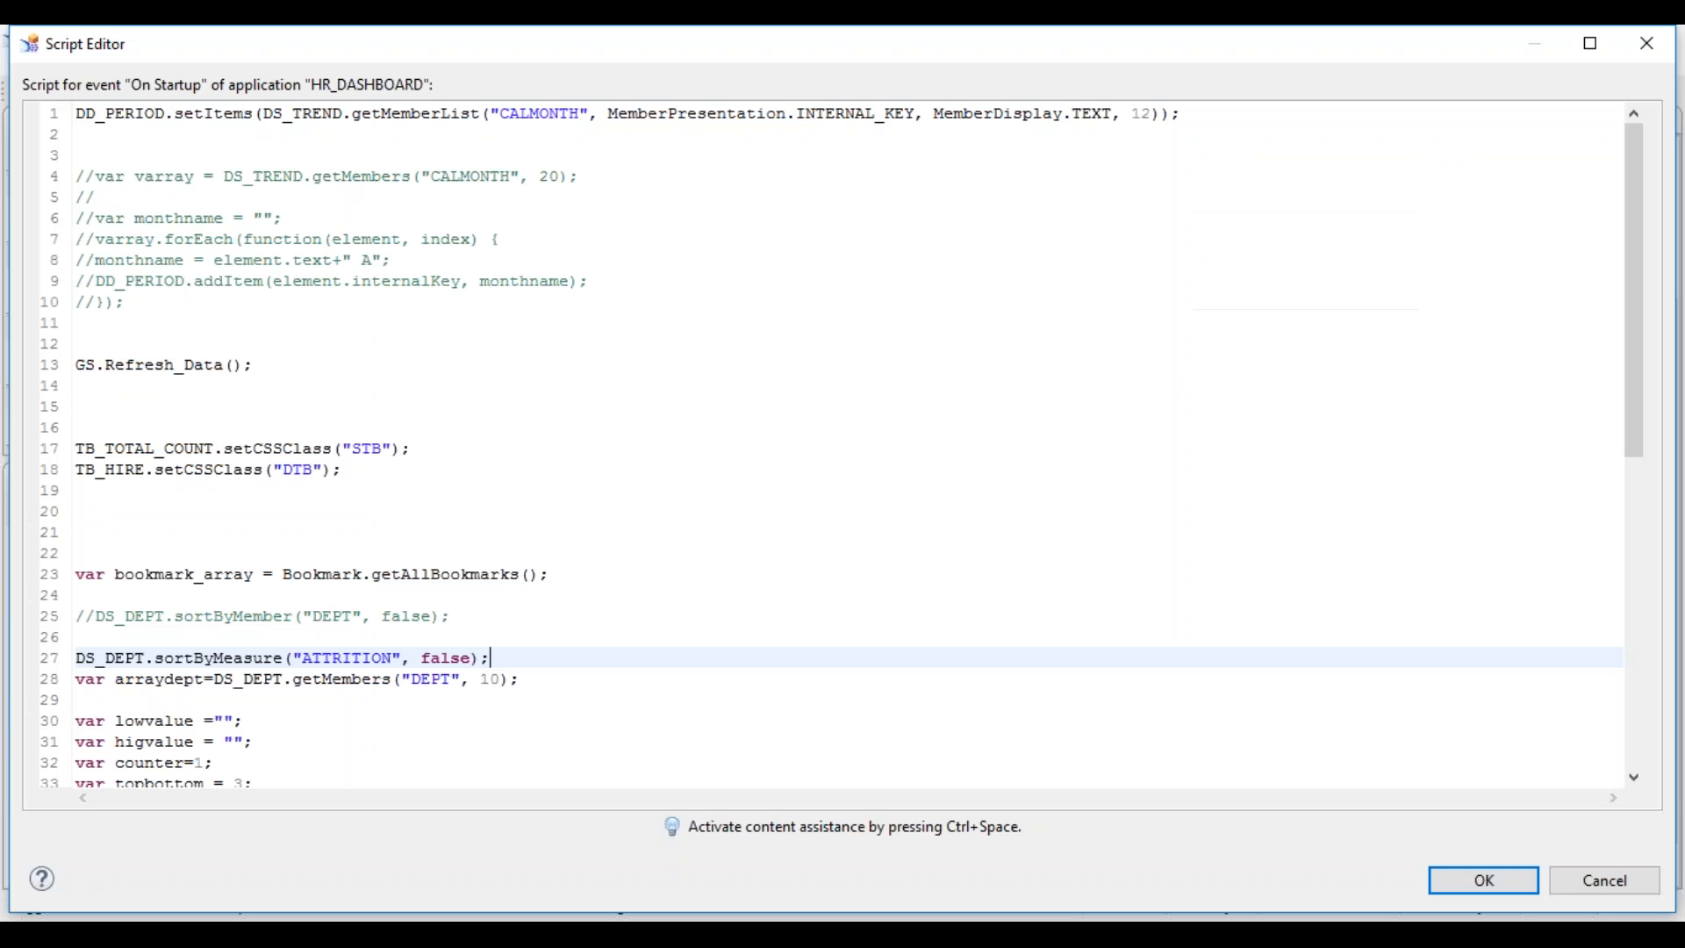
left_click(599, 671)
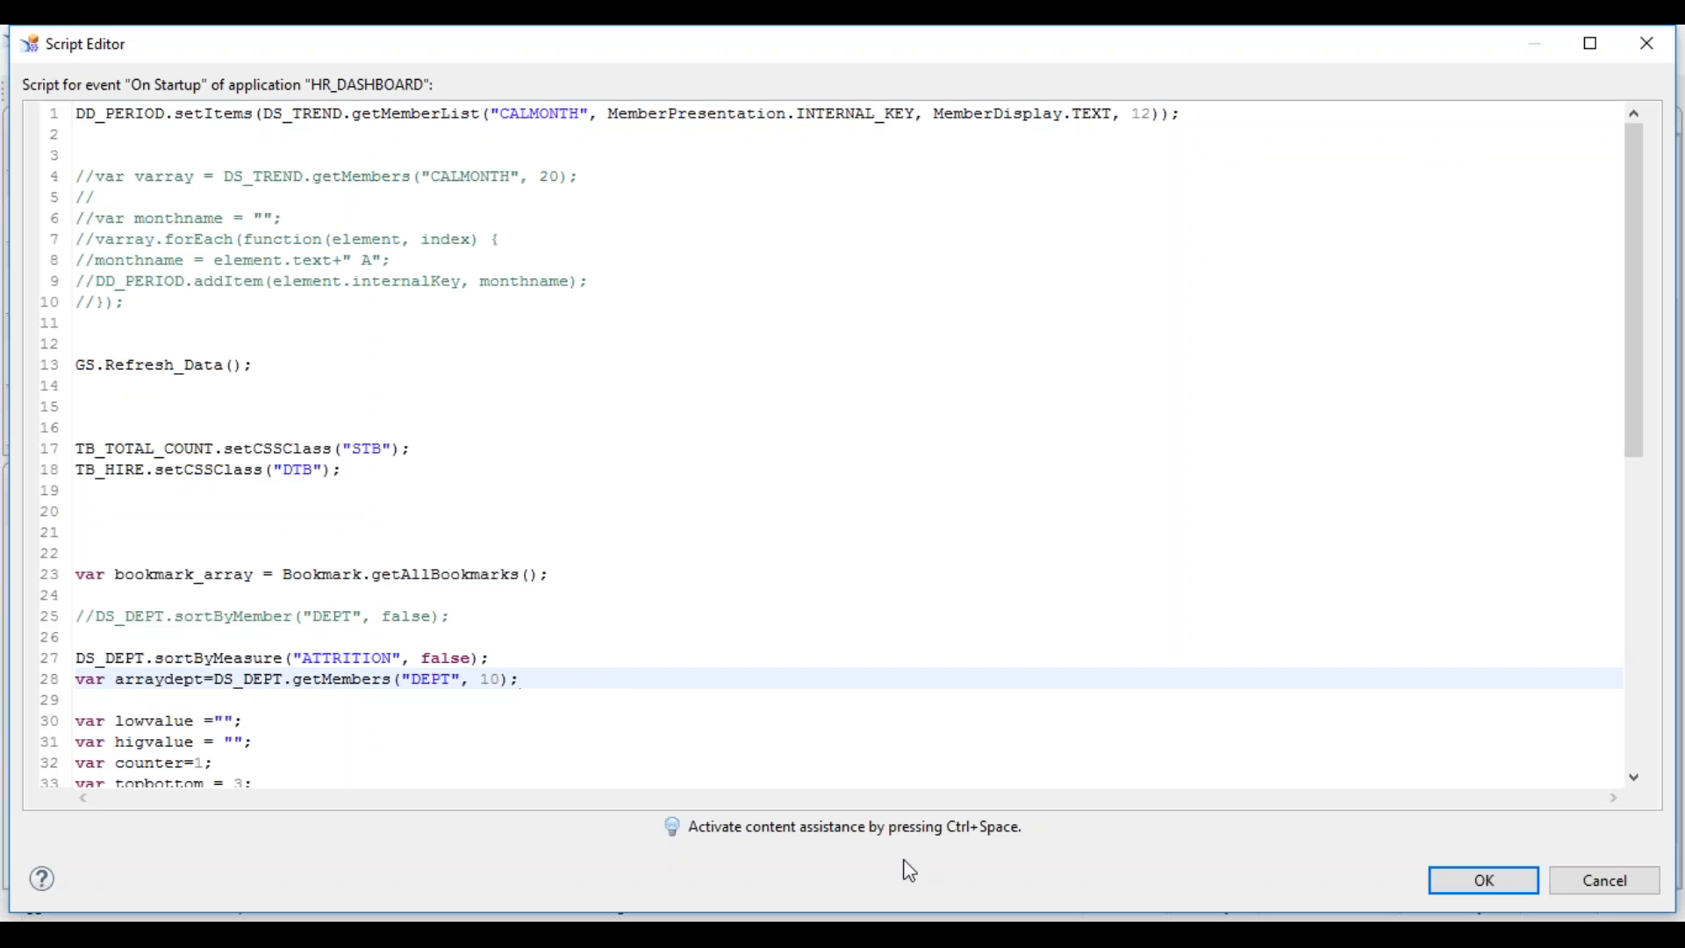
left_click(1033, 934)
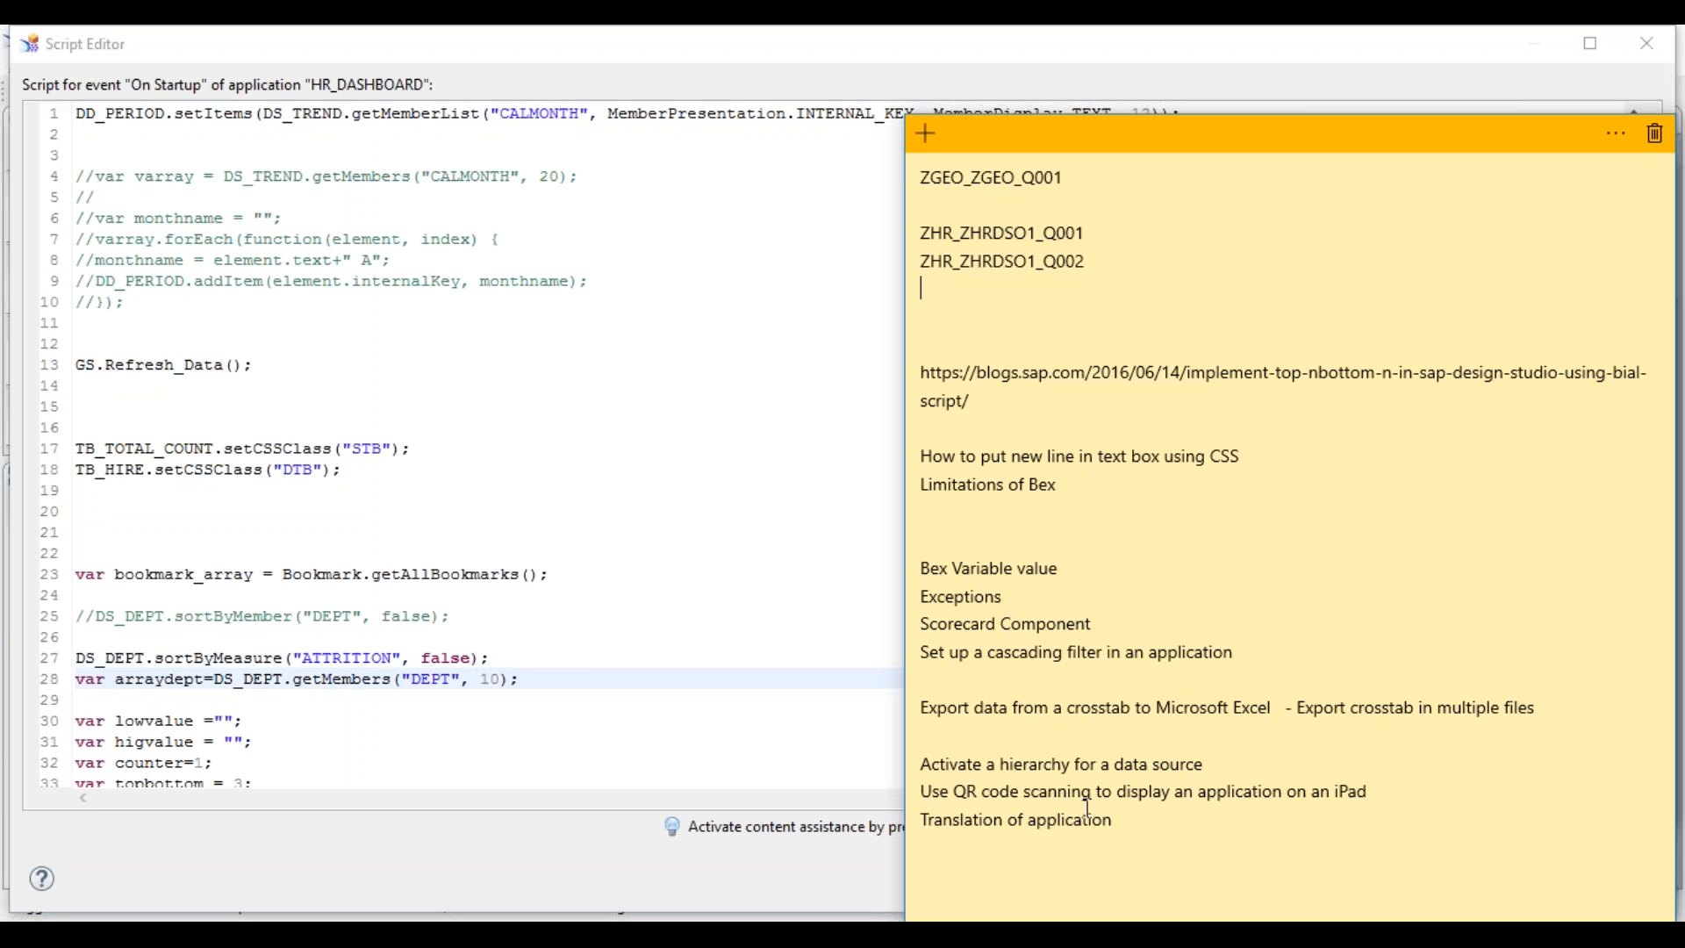
left_click_drag(945, 760, 919, 762)
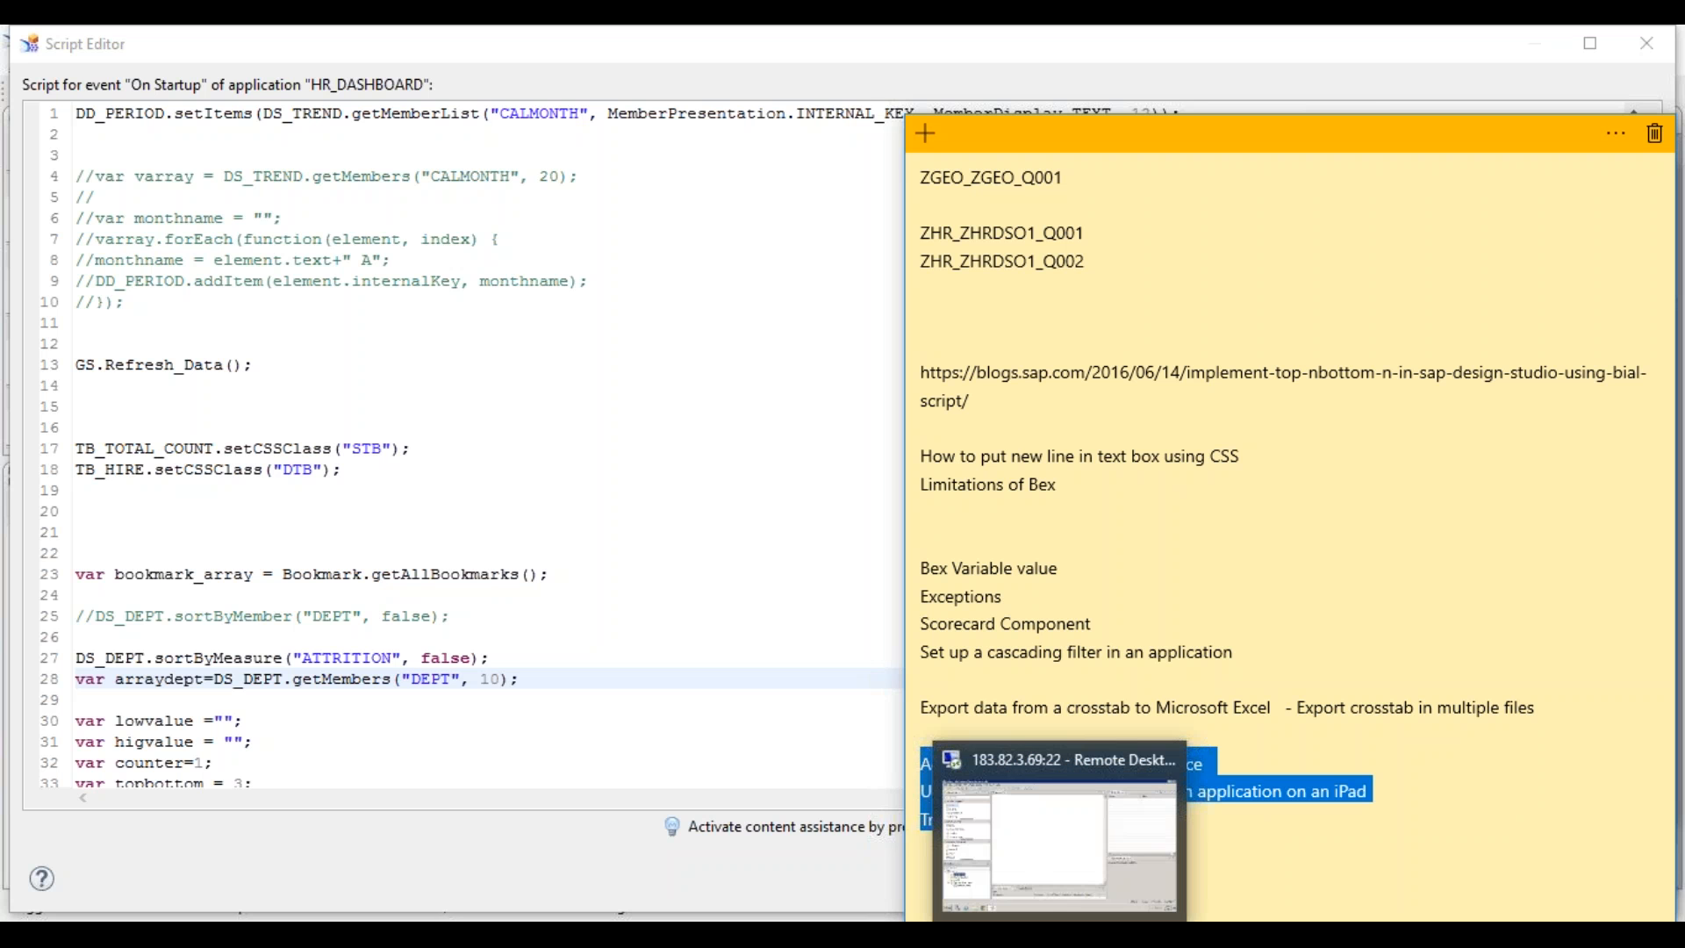
left_click(491, 741)
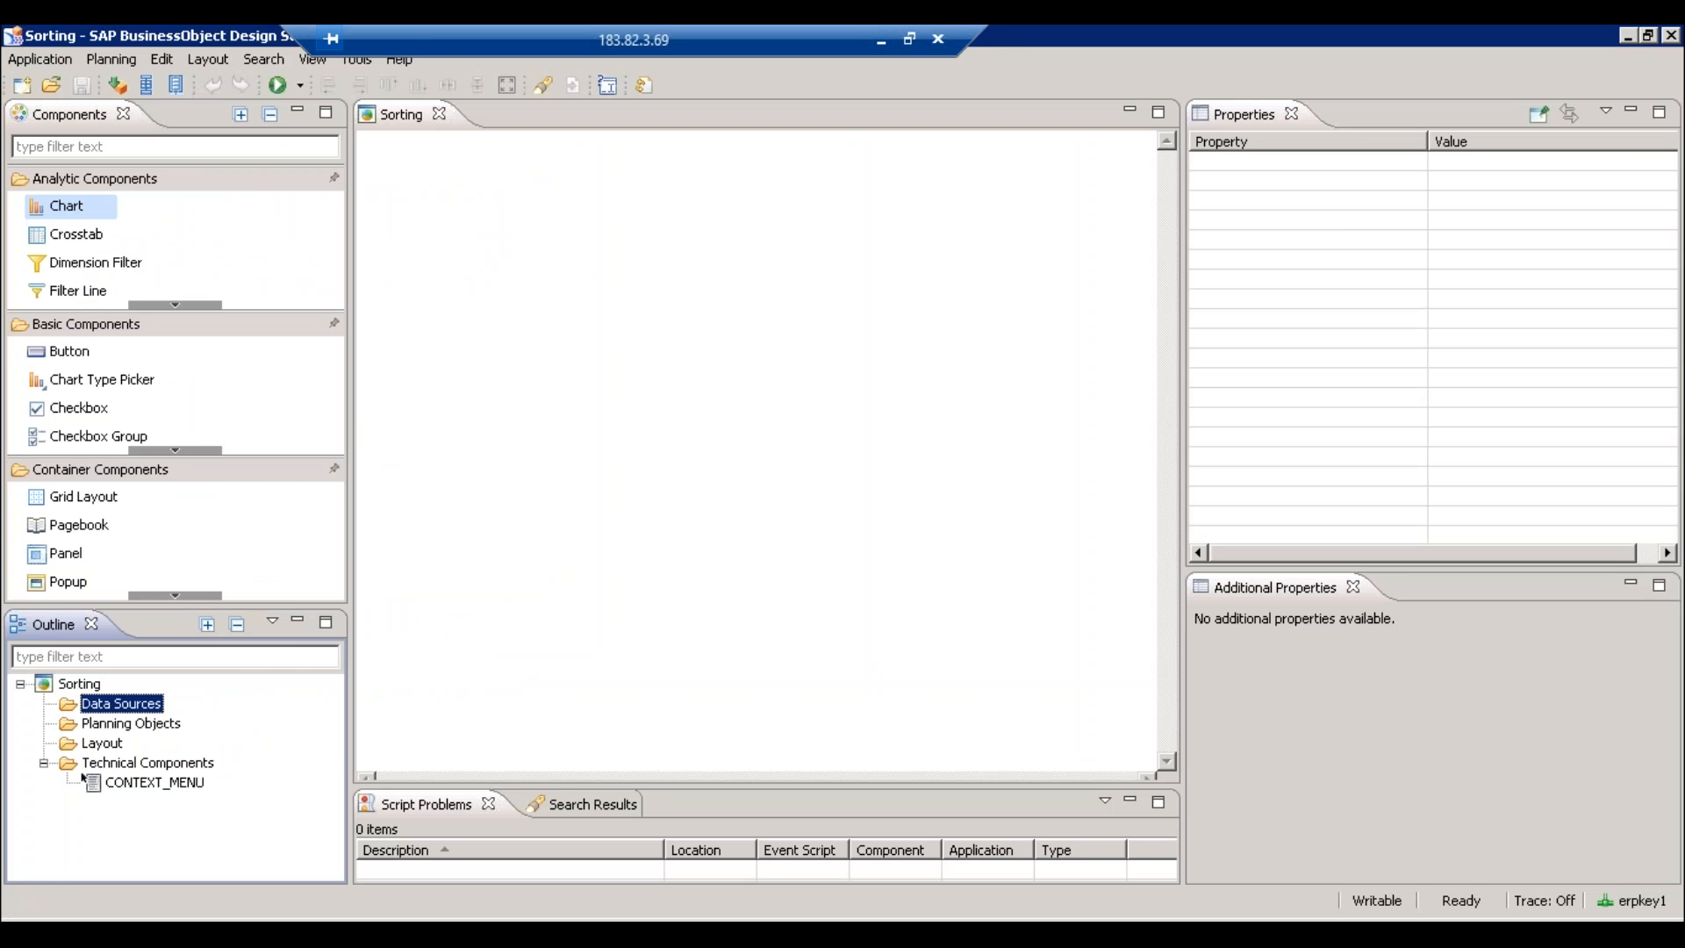
left_click(881, 39)
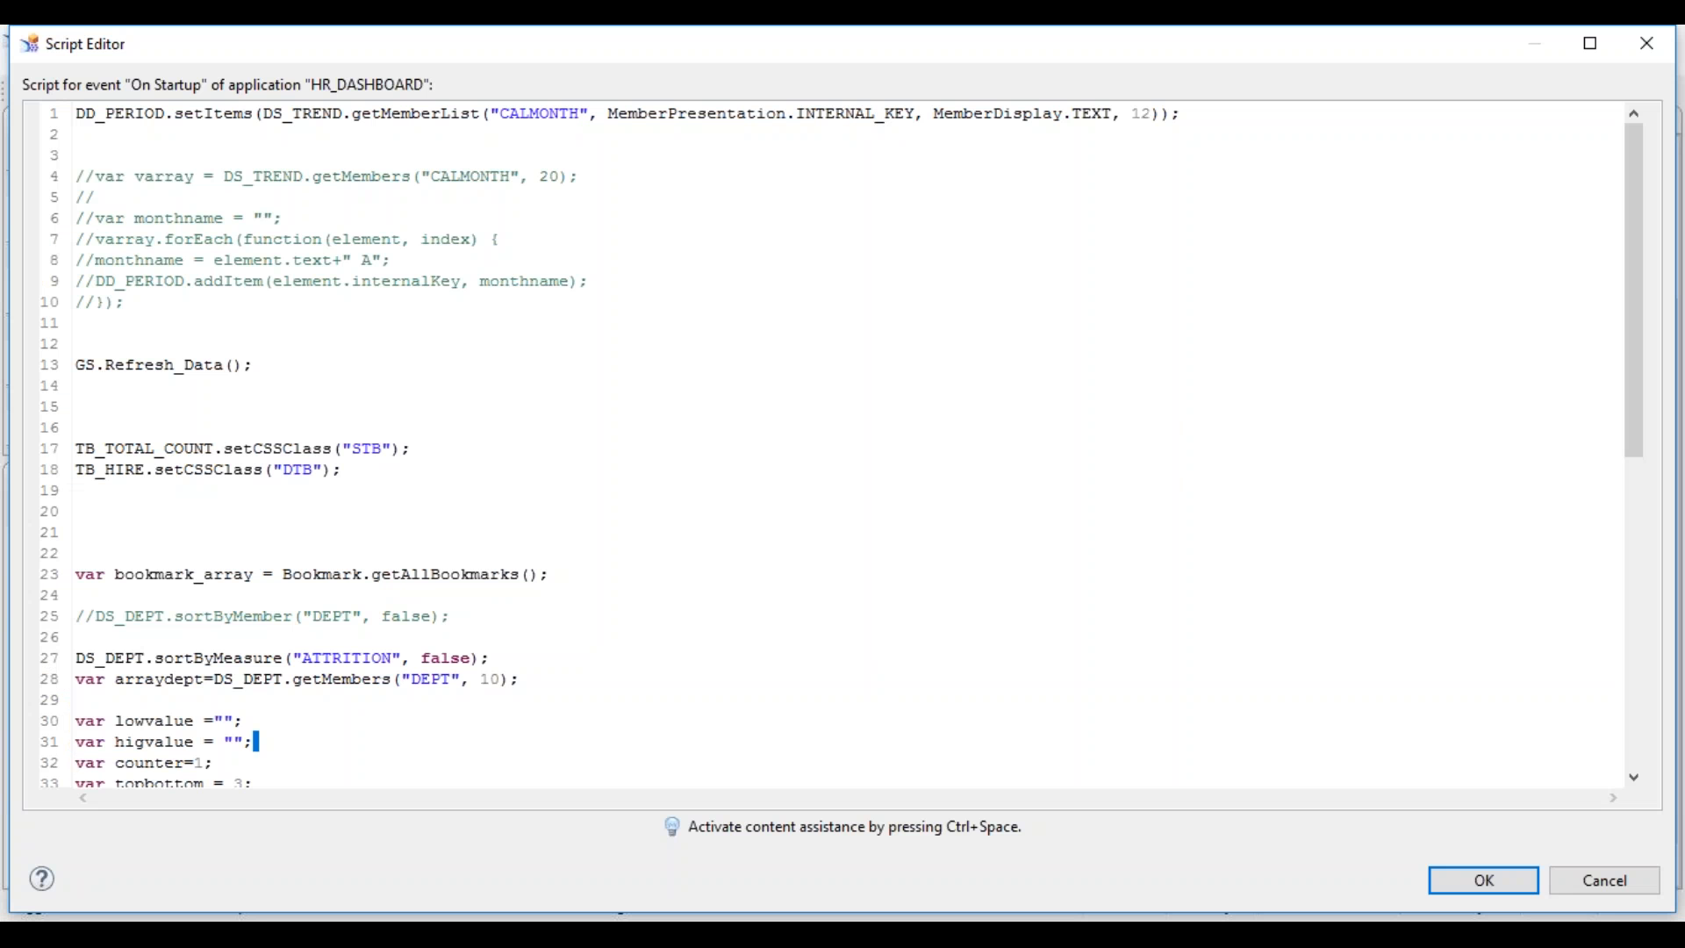
key("alt+Tab")
left_click(1142, 821)
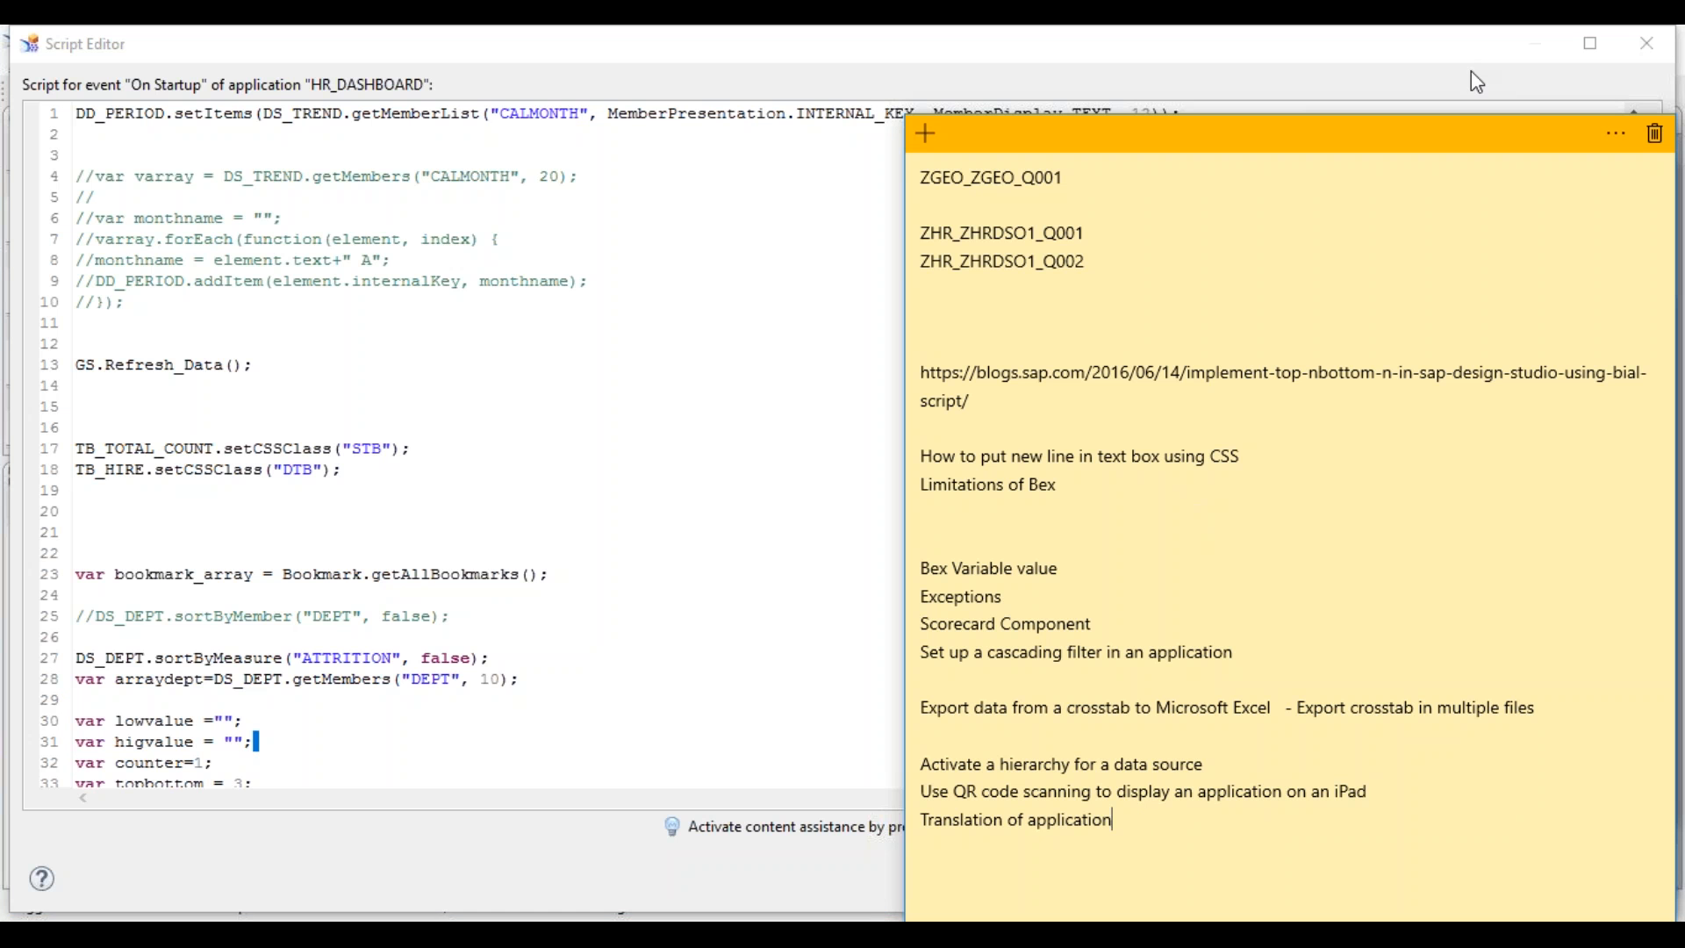
left_click_drag(1114, 822, 928, 778)
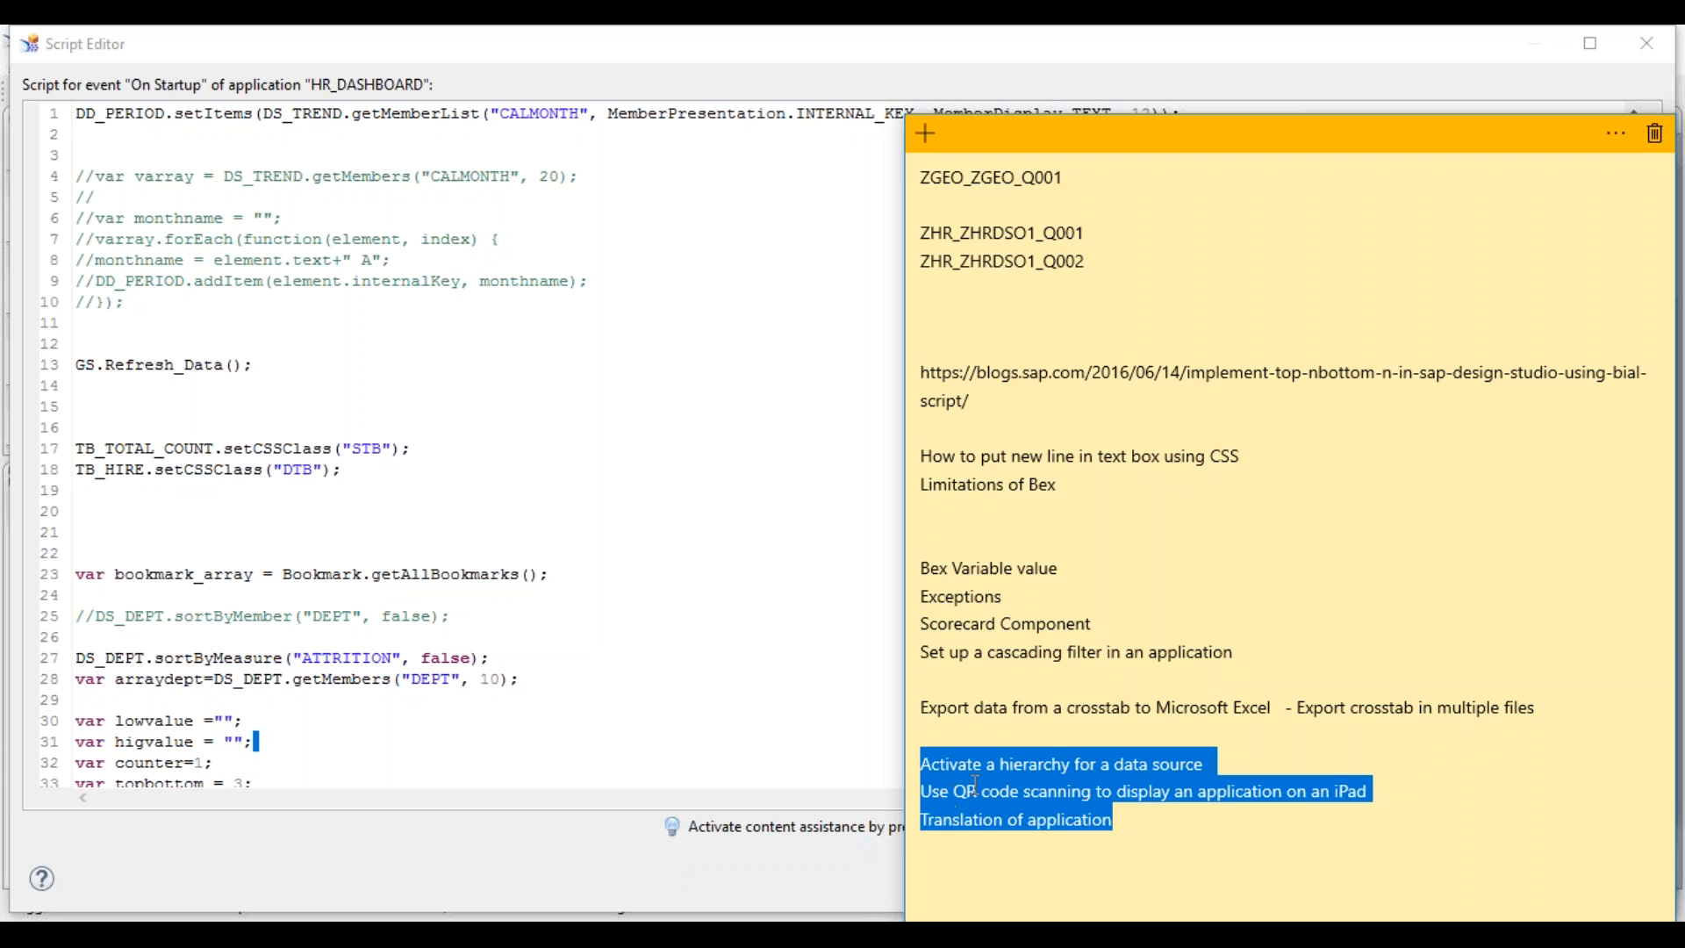
left_click(1011, 767)
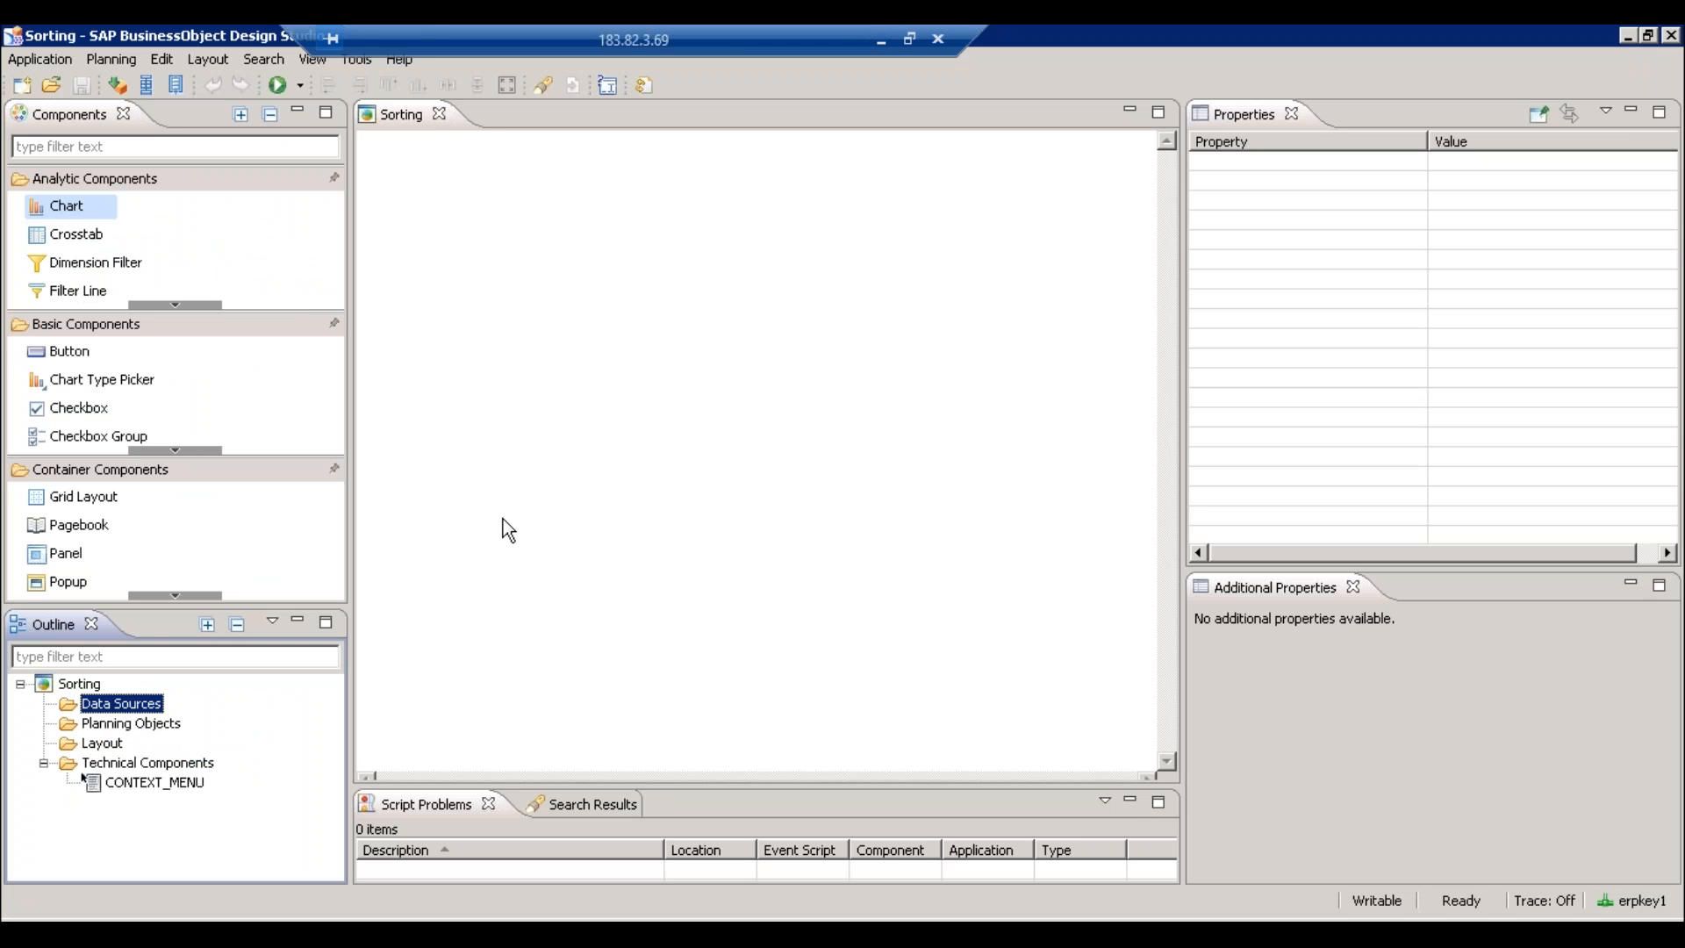
- Browse the Sorting app's Data Sources and Analytic Components, then return to the local On Startup script
right_click(129, 711)
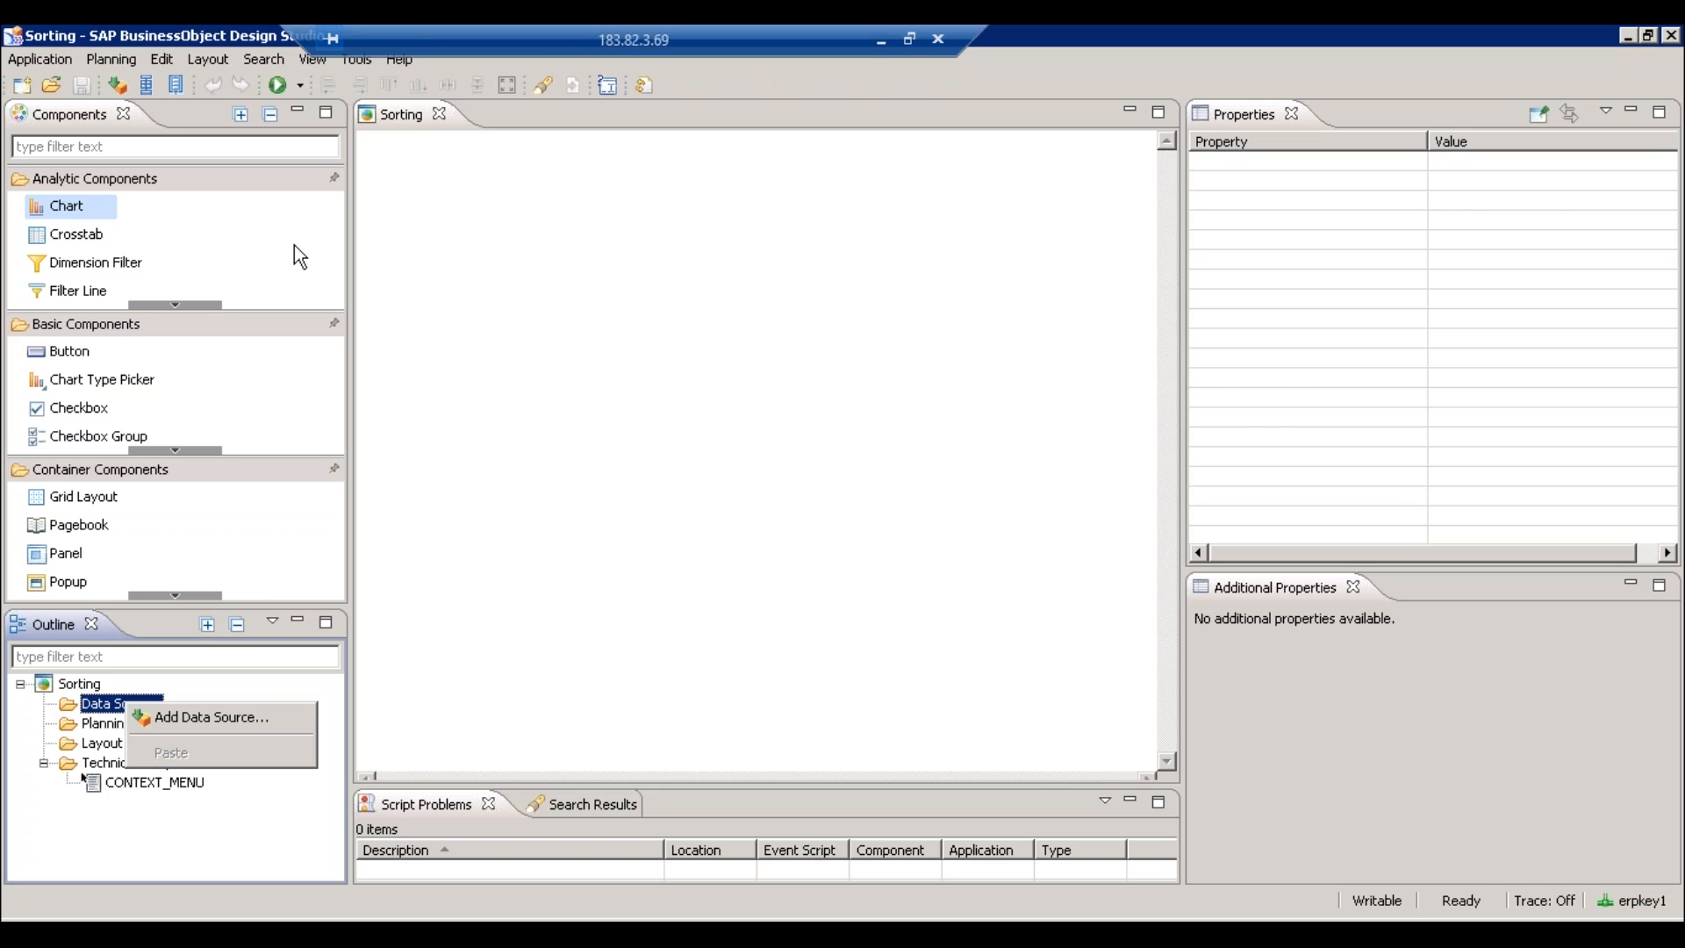
left_click(491, 333)
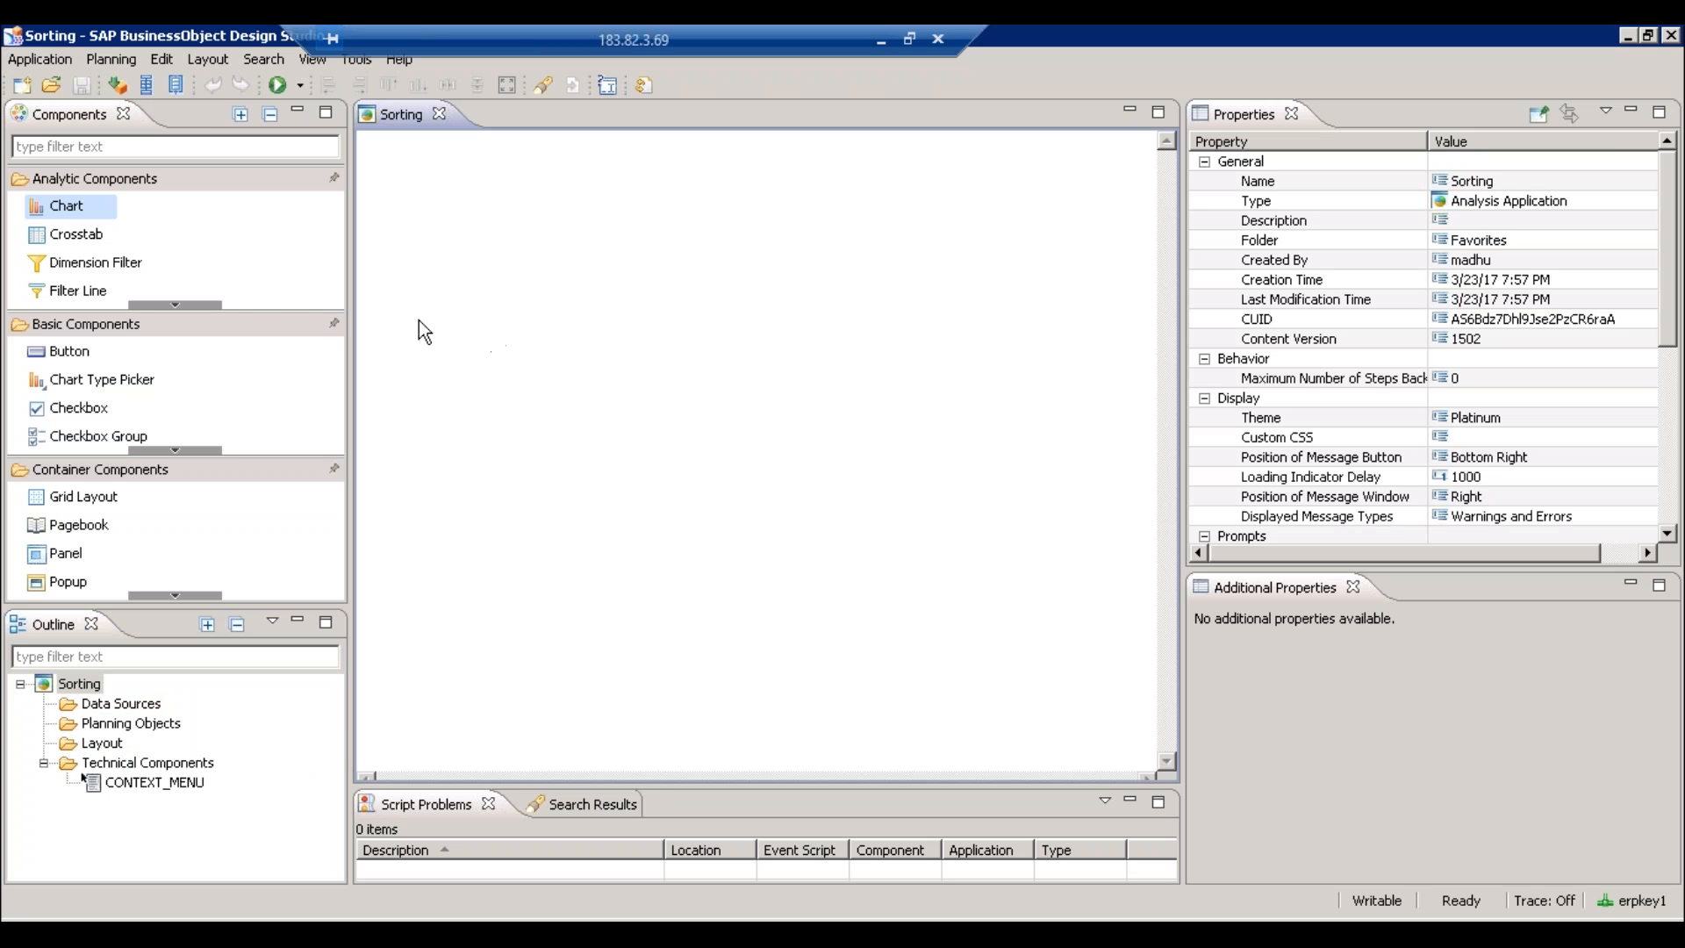
left_click(187, 307)
left_click(187, 307)
left_click(187, 307)
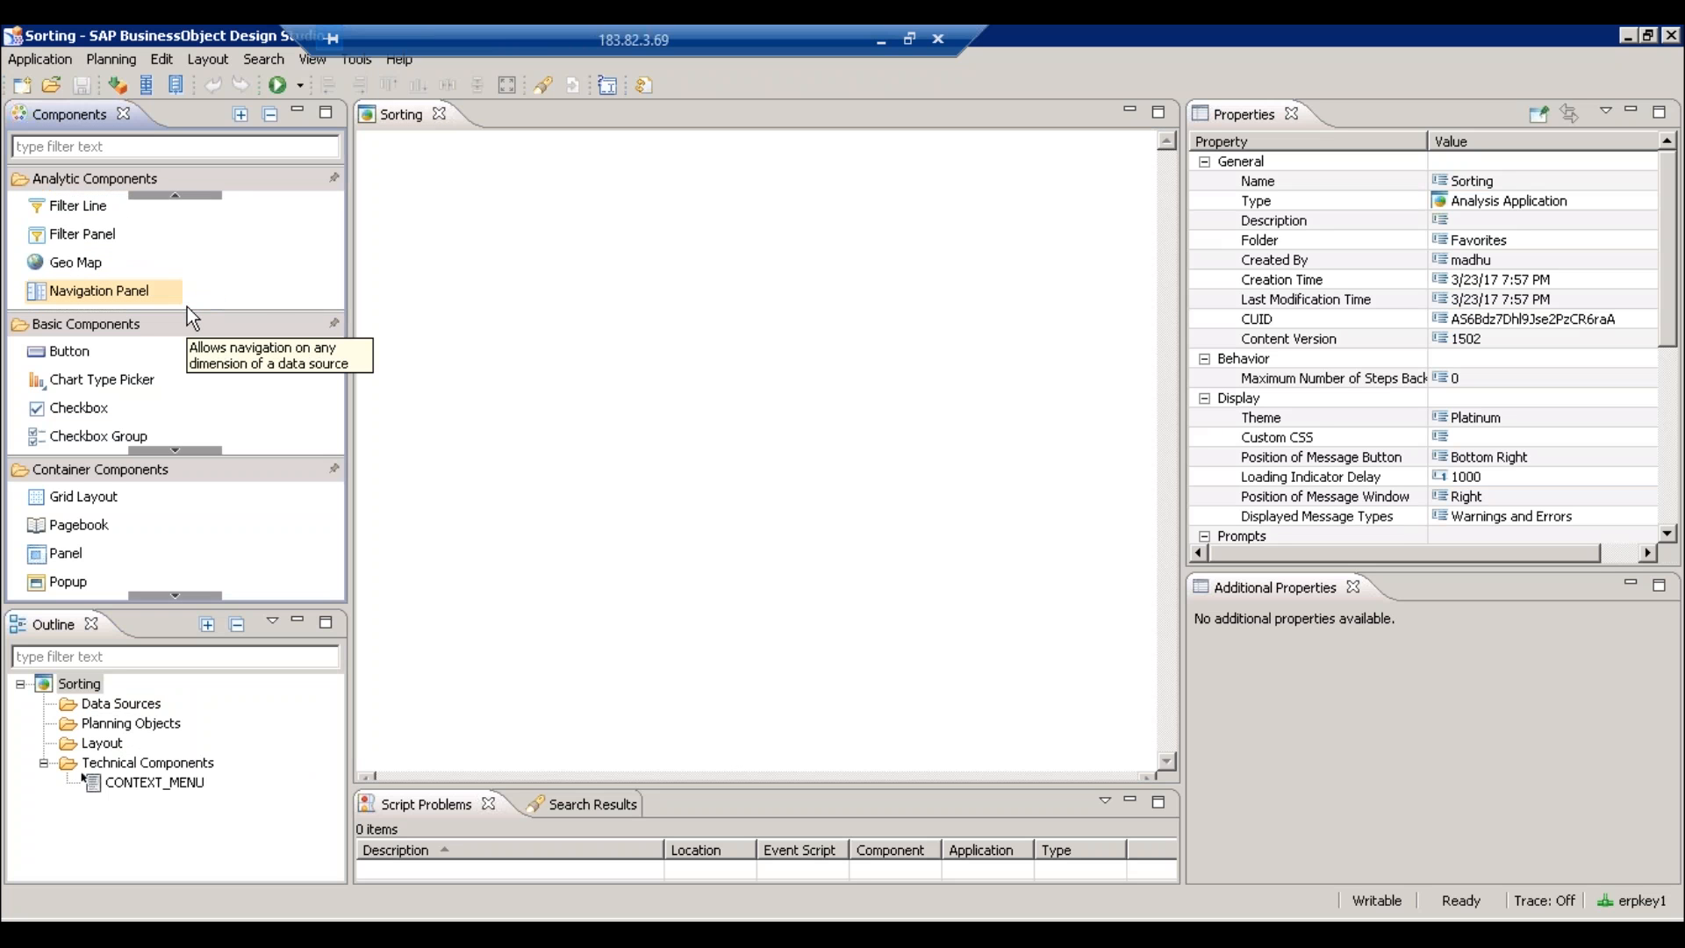
left_click(176, 191)
left_click(176, 191)
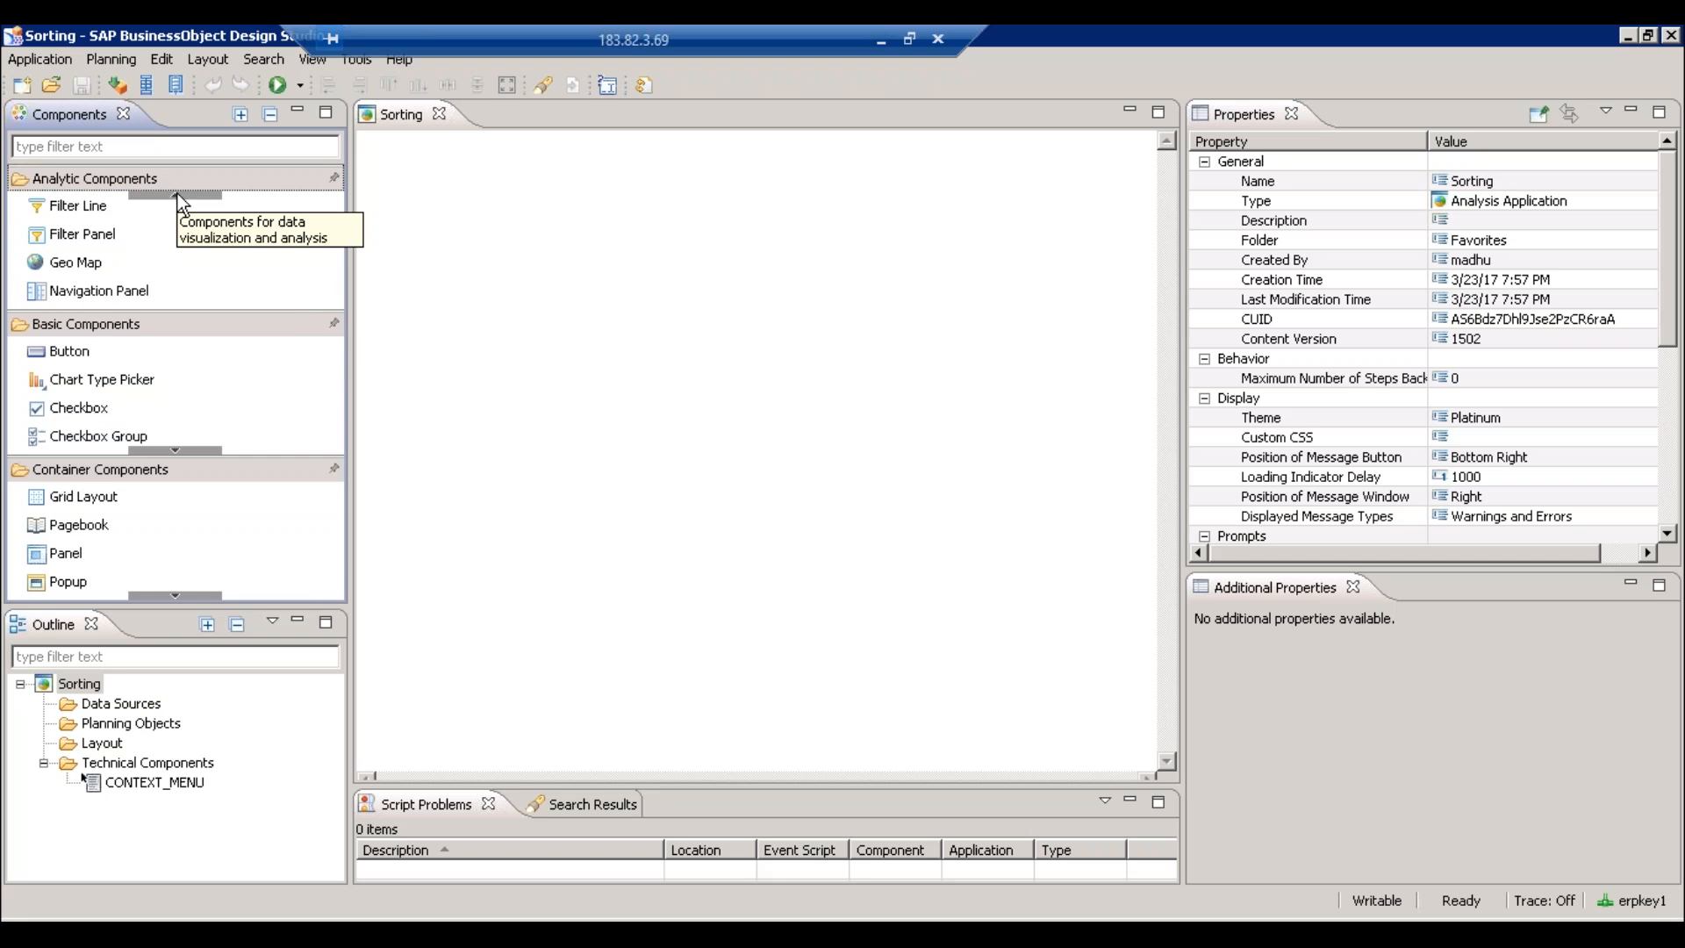
left_click(882, 38)
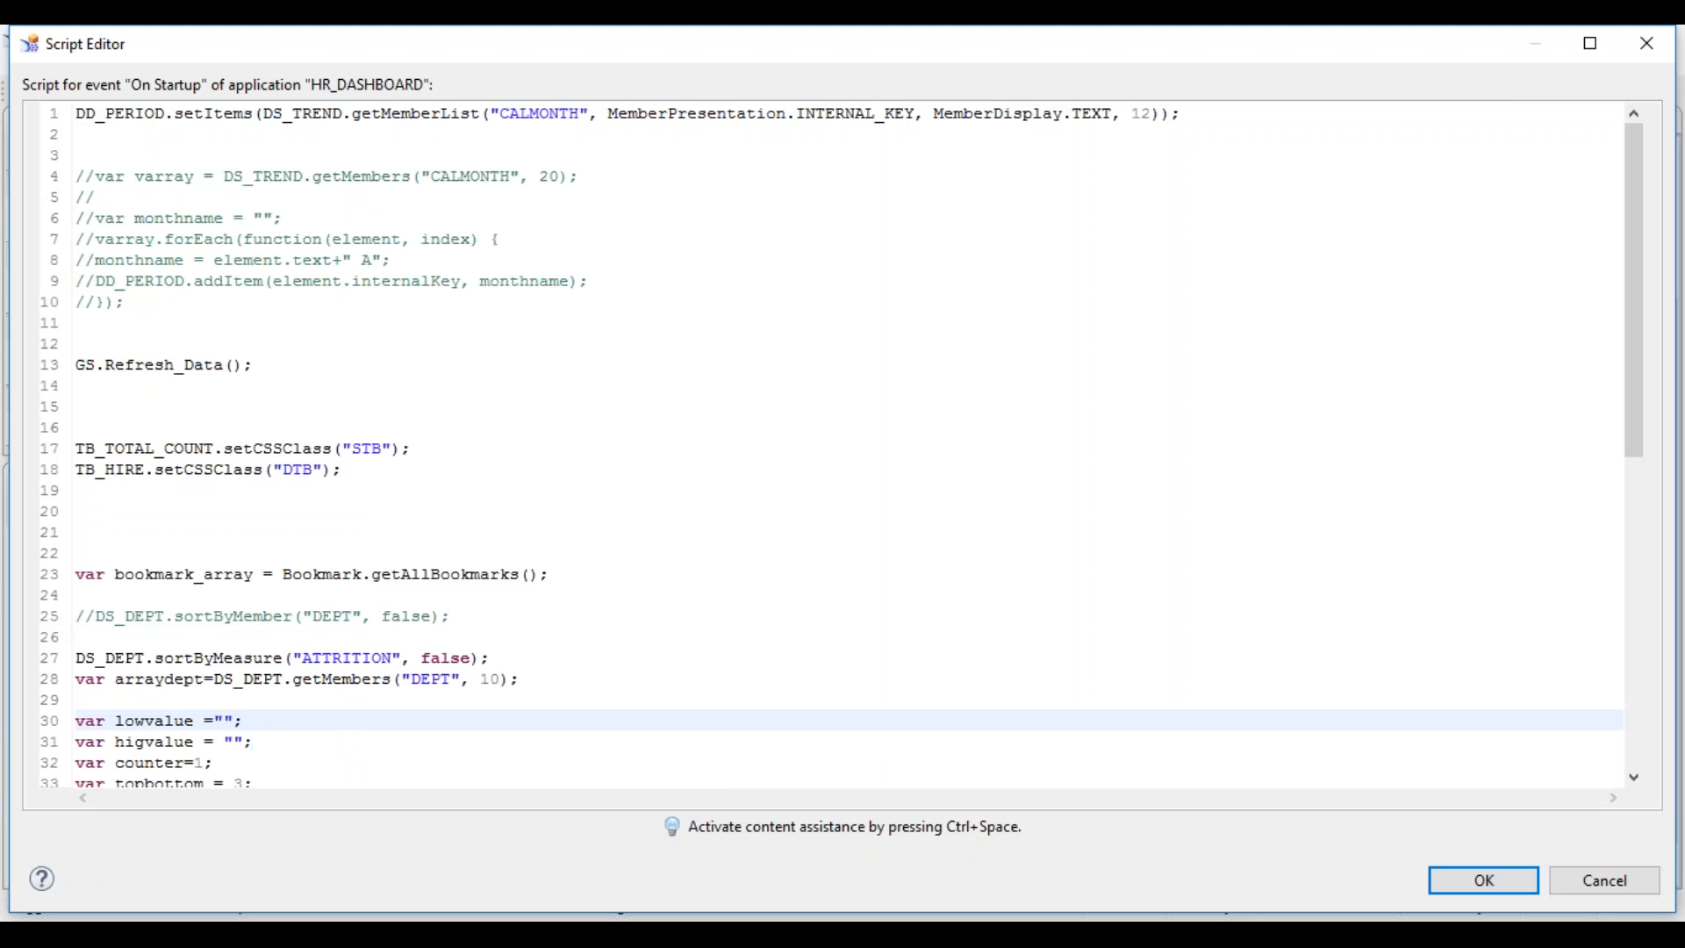
left_click(1483, 879)
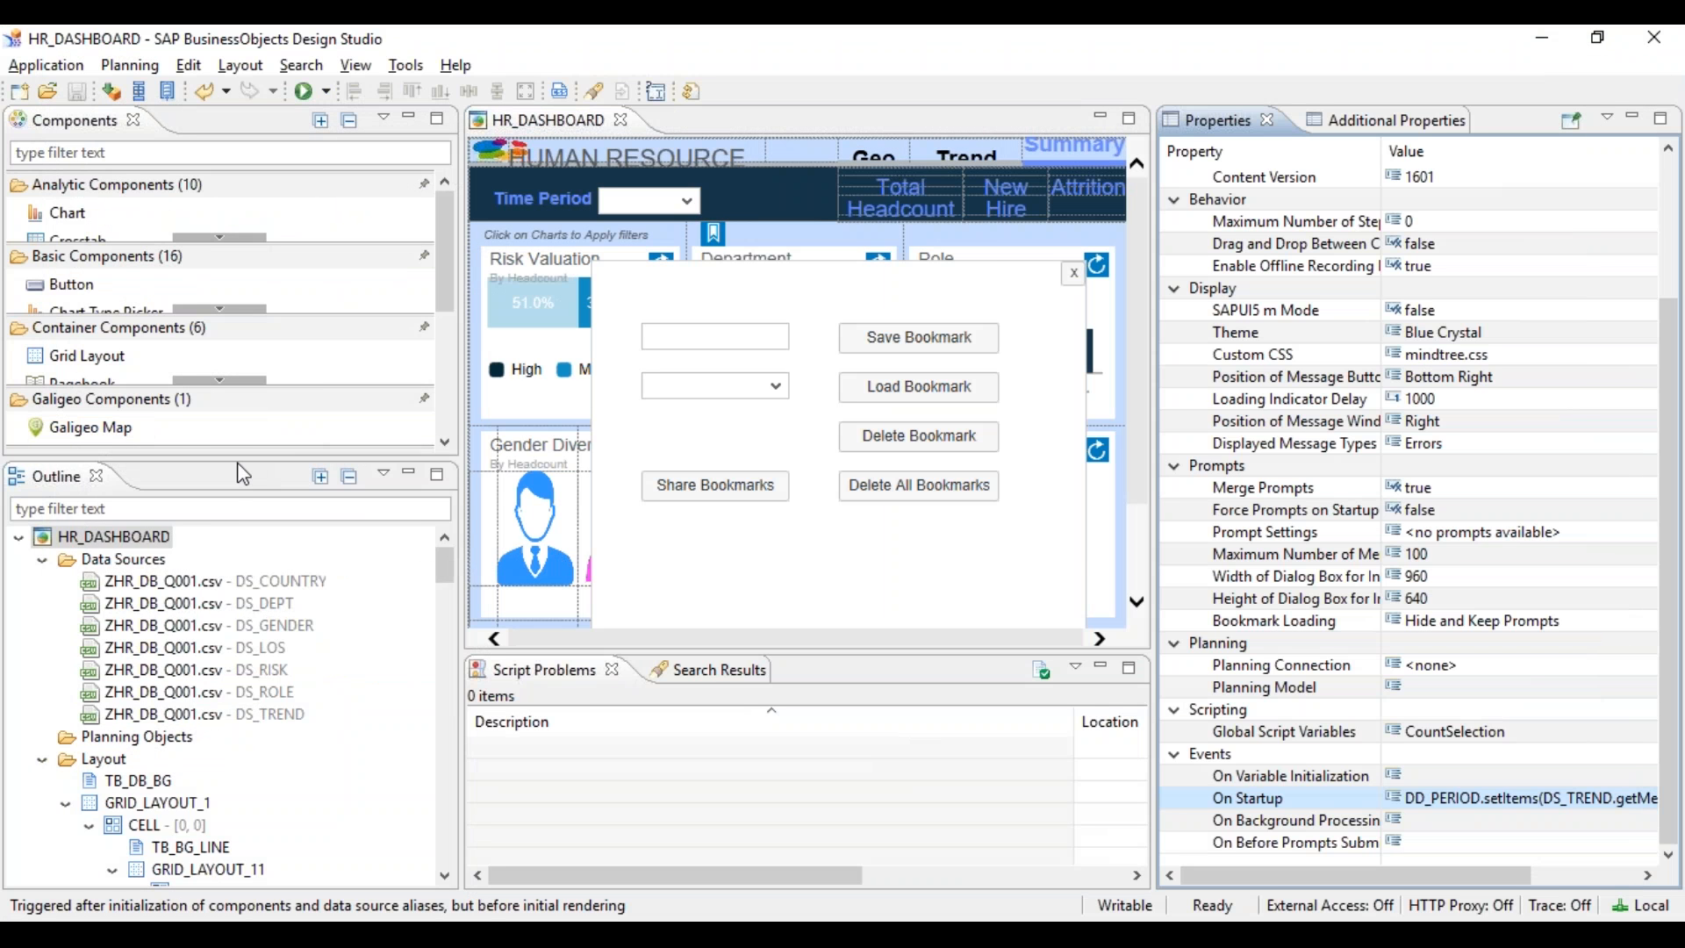
- Enlarge the component list and scroll the Outline down to the Layout components
left_click_drag(234, 460, 234, 568)
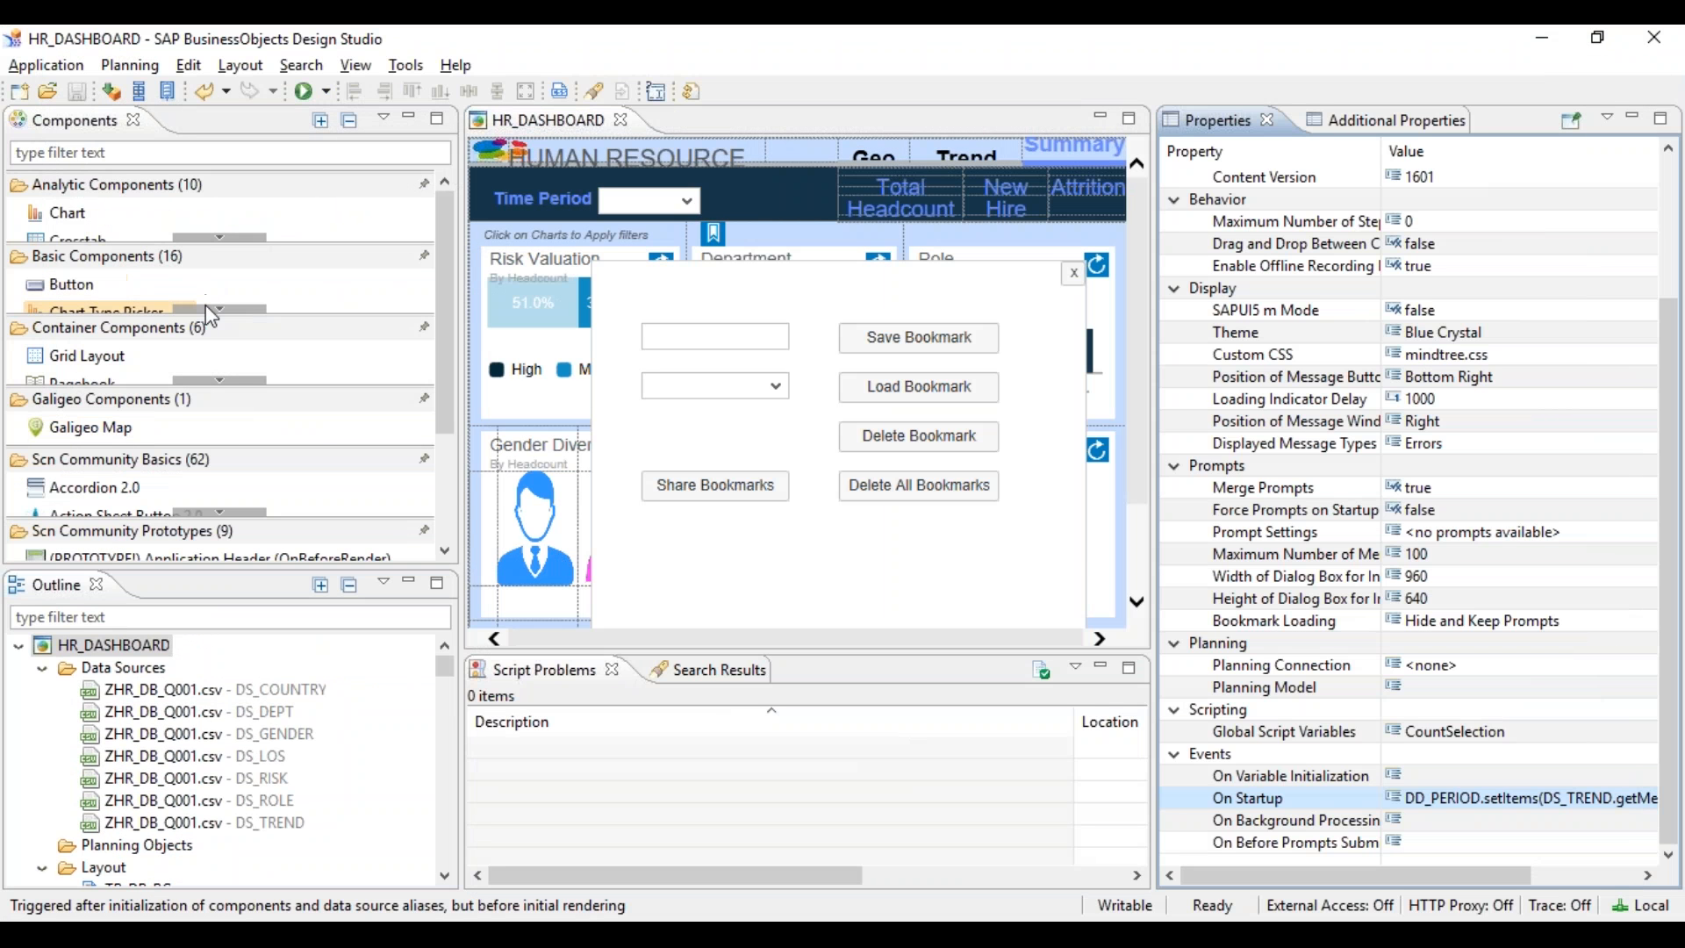
left_click(220, 239)
left_click(220, 239)
left_click(221, 238)
left_click(220, 239)
left_click(220, 239)
left_click(220, 238)
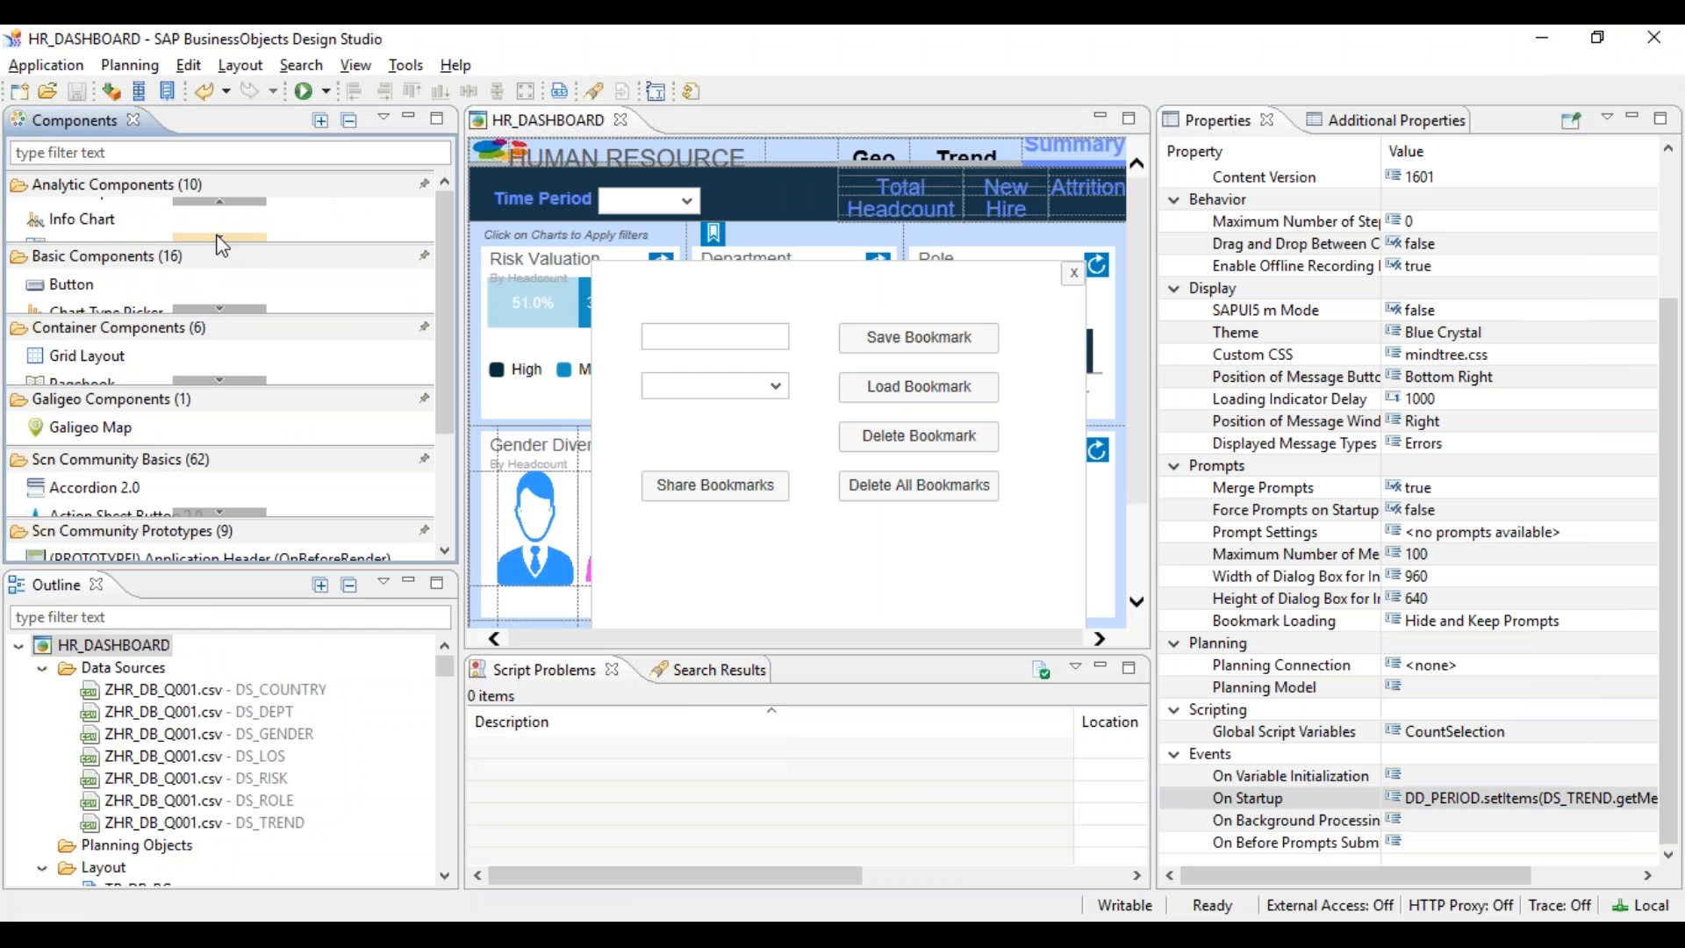
left_click(220, 239)
left_click(220, 239)
left_click(220, 239)
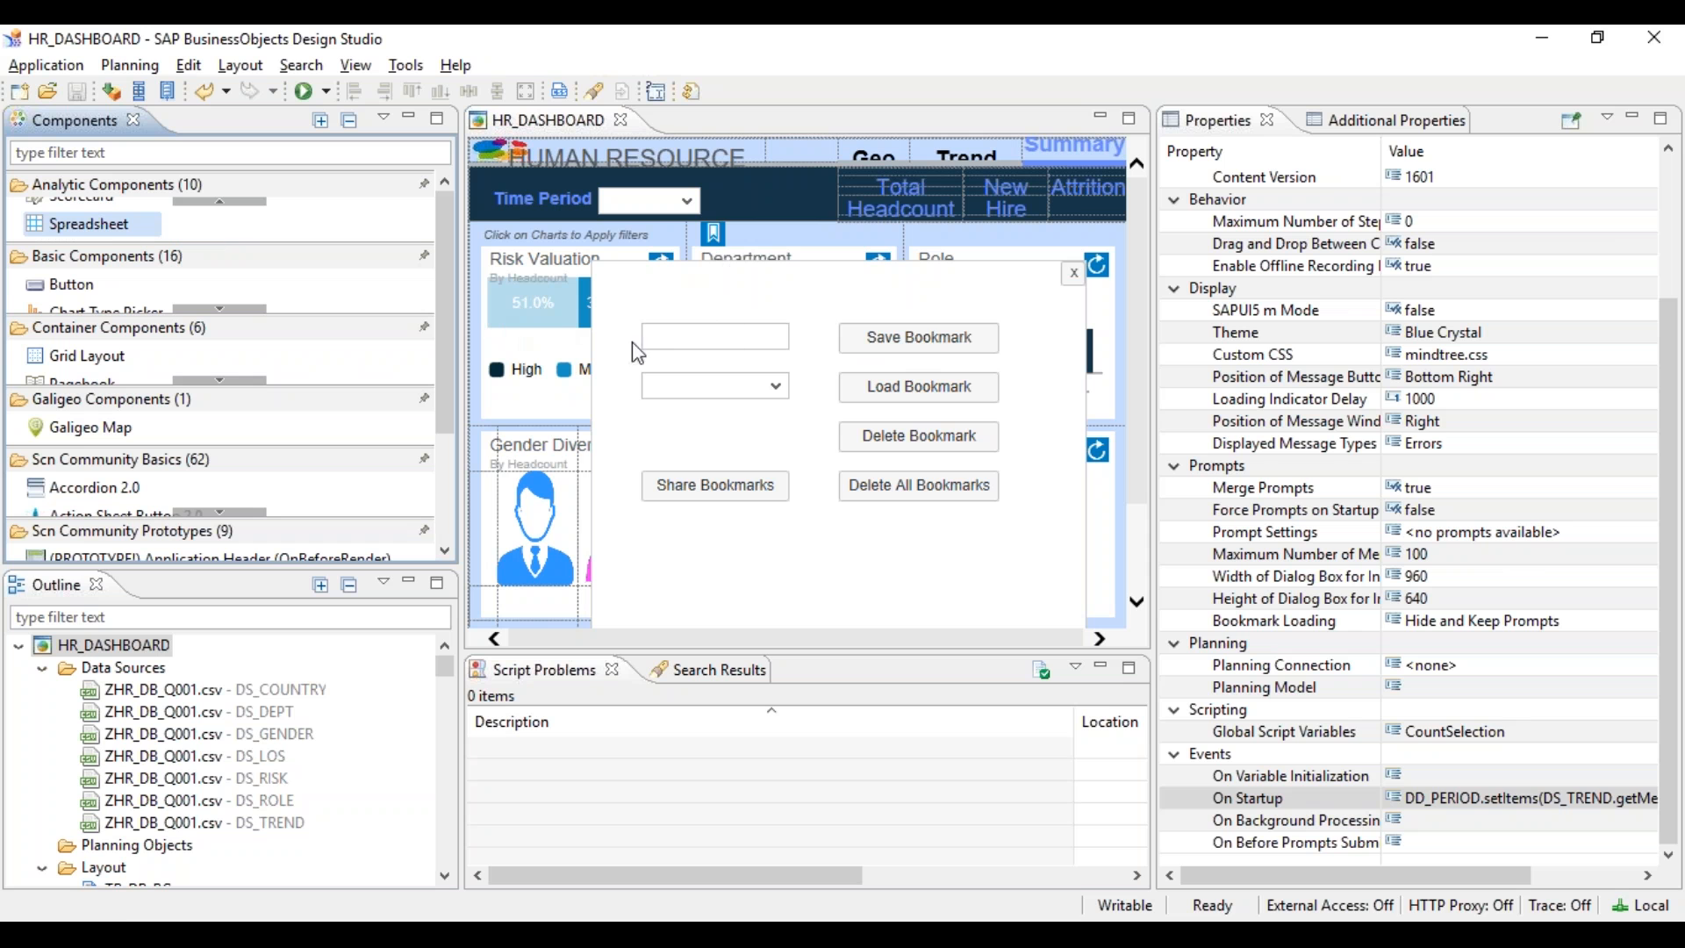
left_click(447, 799)
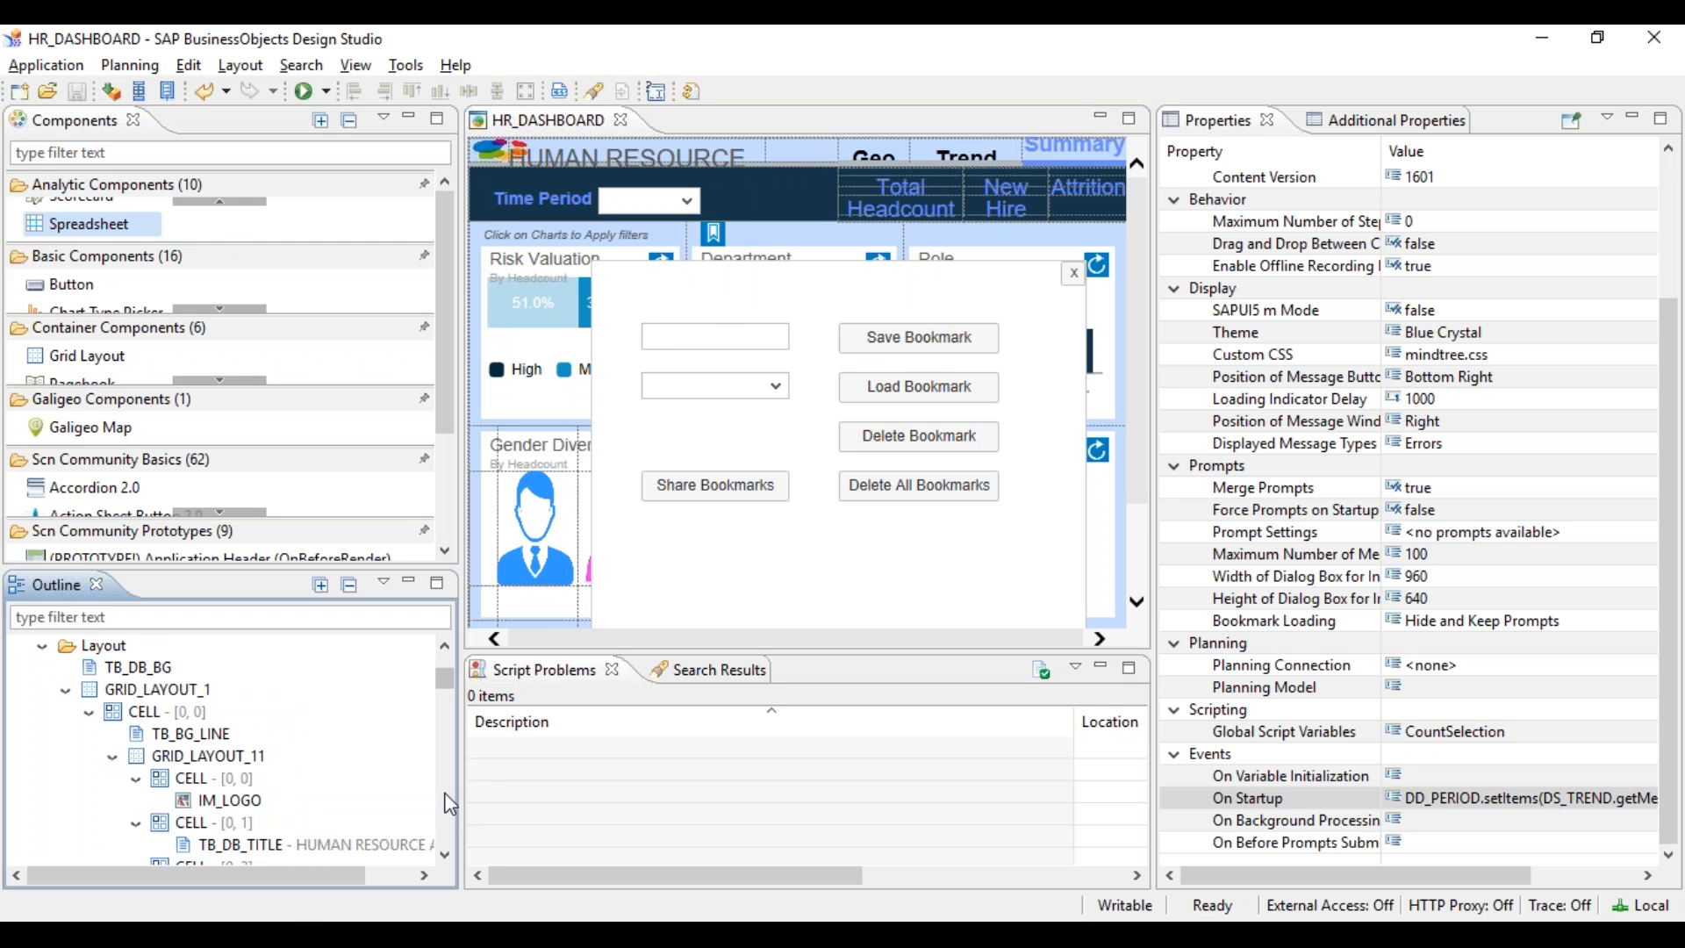
- Collapse GRID_LAYOUT_1 and POPUP_1 in the Outline and bring up POPUP_1's actions
left_click(66, 690)
left_click(66, 711)
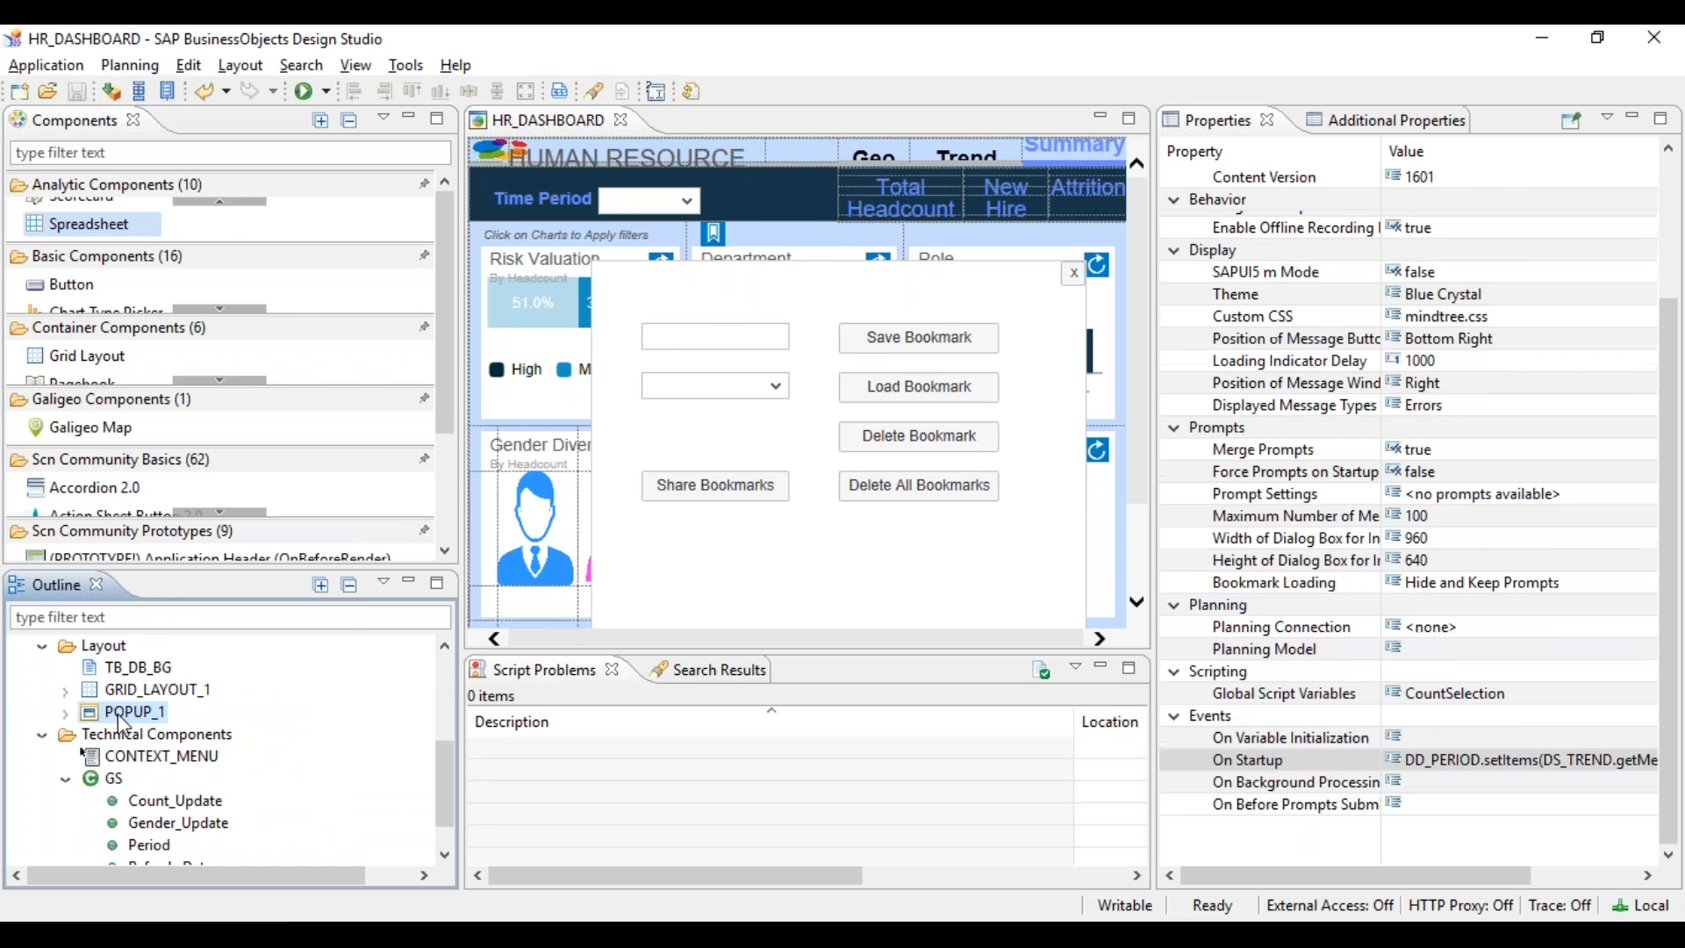
right_click(120, 712)
- Hide POPUP_1 so the HR_DASHBOARD charts show unobstructed
left_click(176, 660)
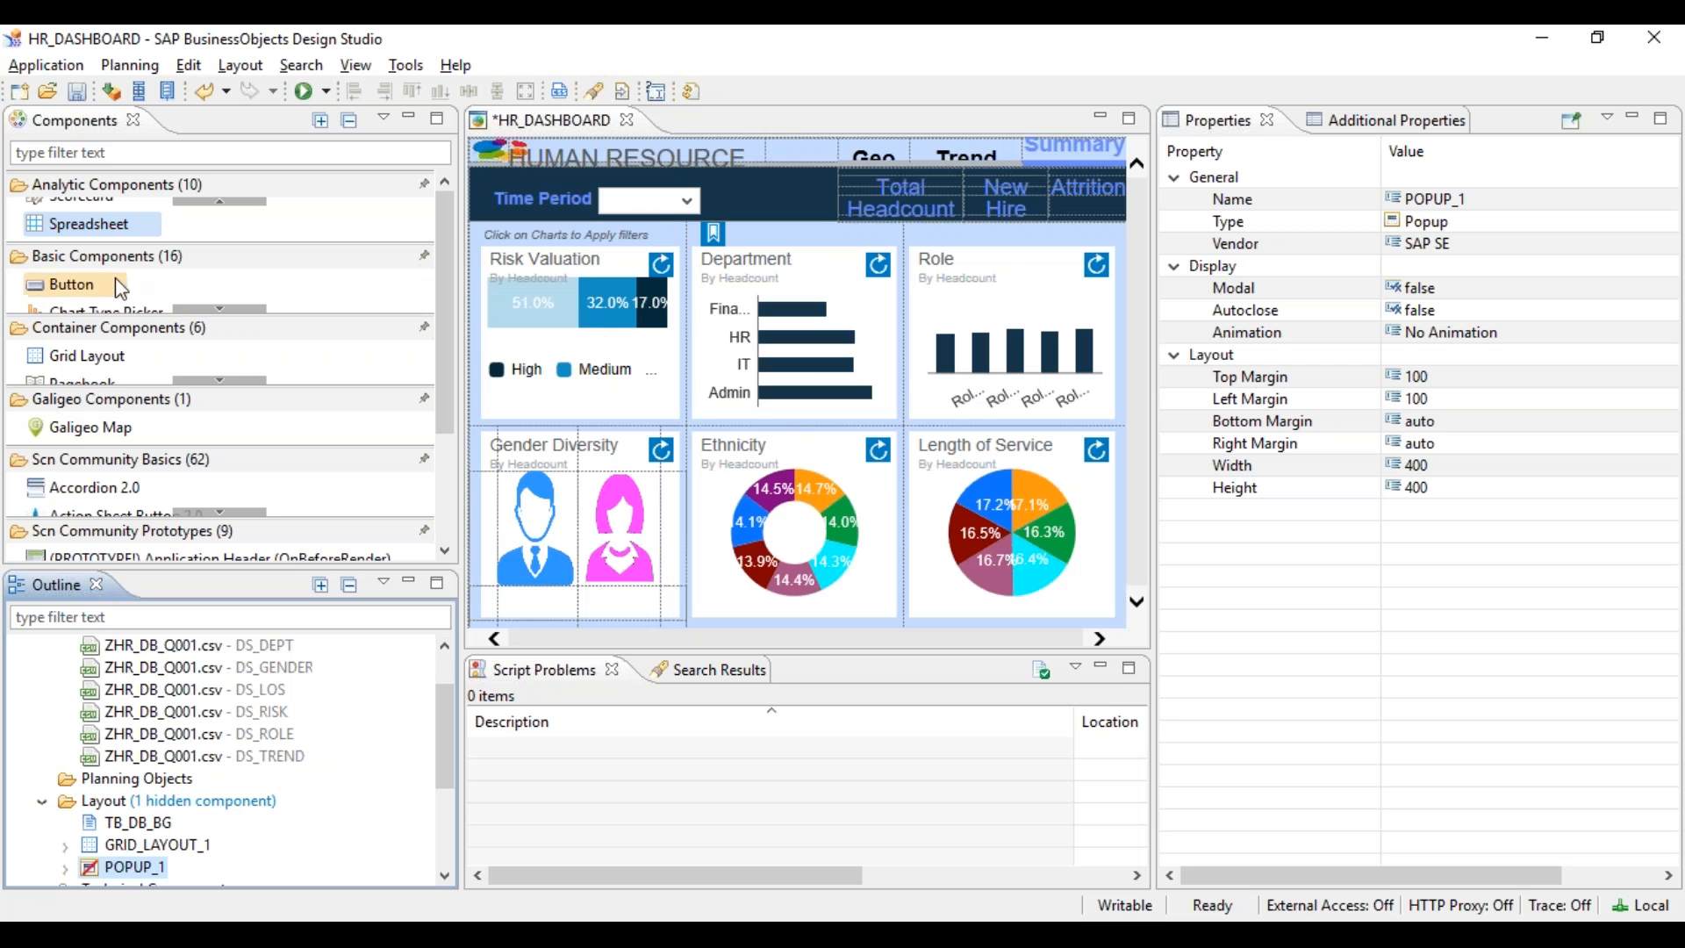
left_click(233, 201)
left_click(234, 201)
left_click(233, 201)
left_click(233, 201)
left_click(234, 201)
left_click(233, 201)
- Select the Chart component, enlarge the Components view, and pin then unpin the Galigeo and Scn Community Basics groups
left_click(233, 211)
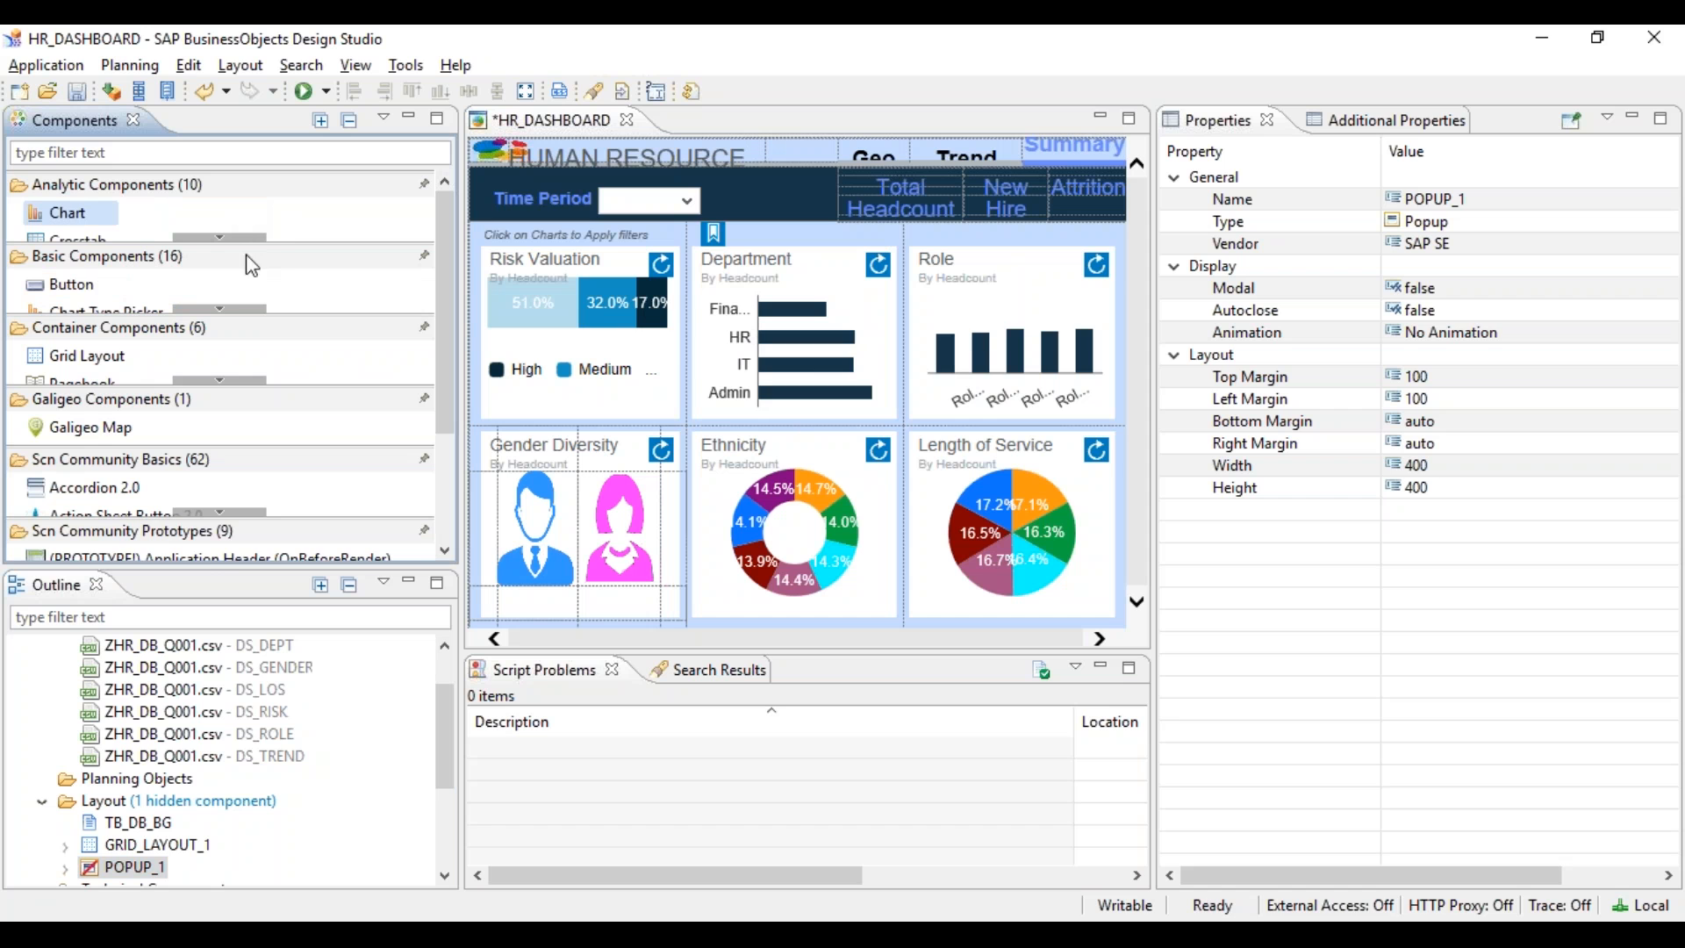
left_click_drag(208, 569, 210, 669)
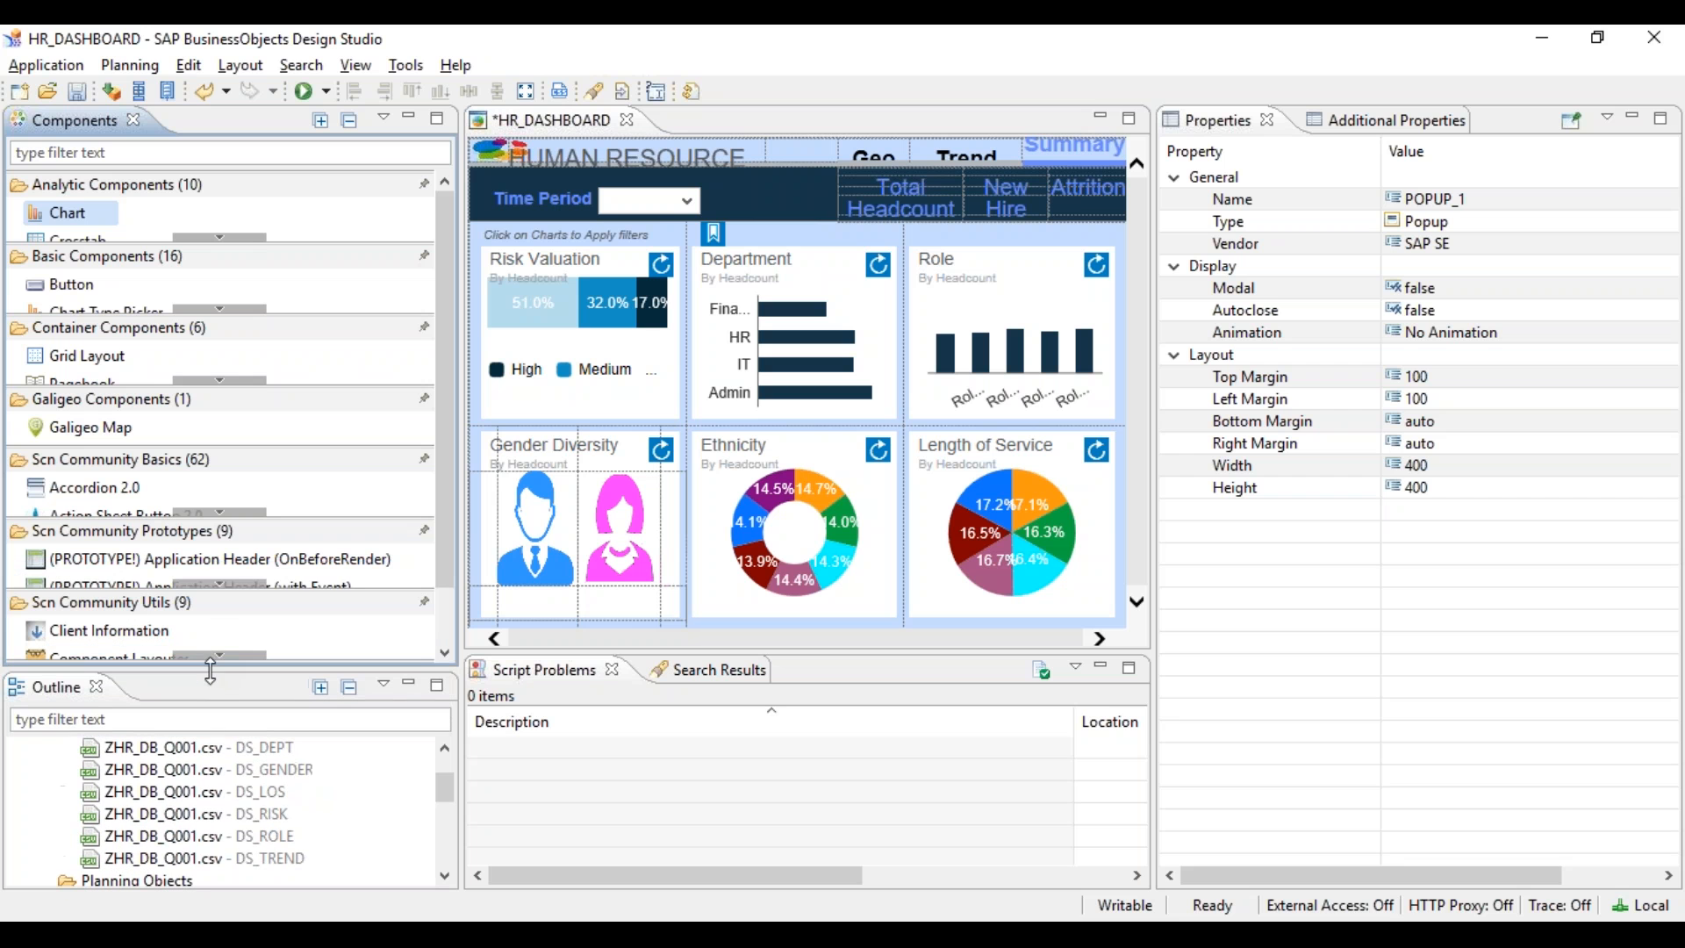
left_click(423, 401)
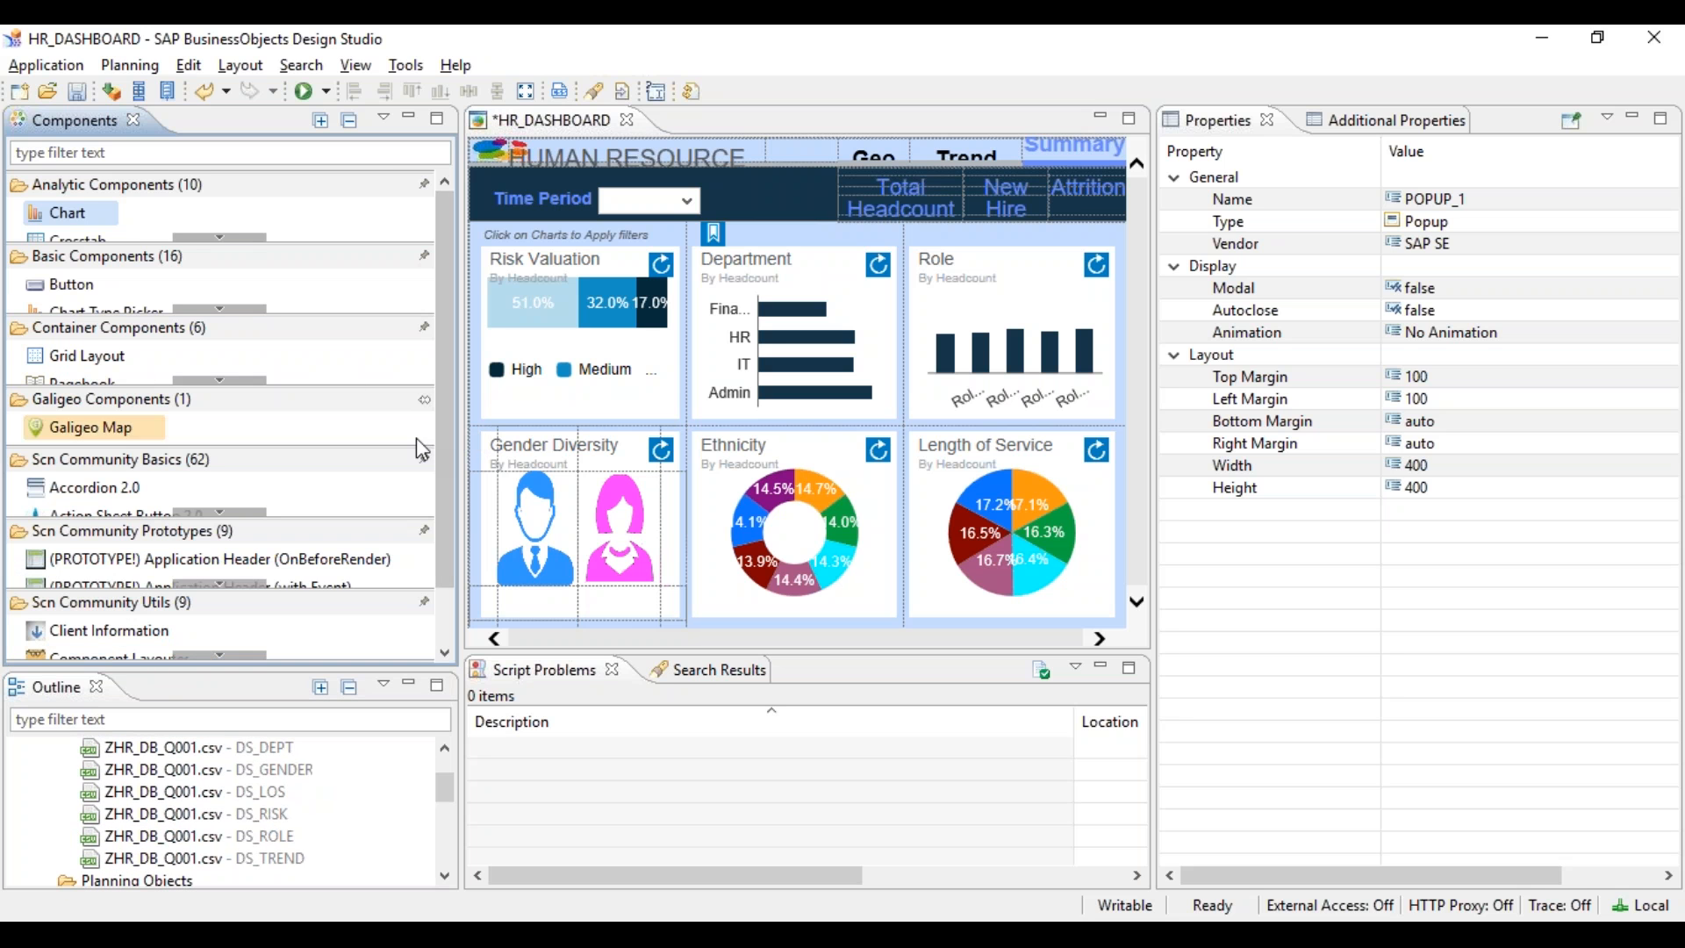
left_click(425, 460)
left_click(429, 459)
left_click(428, 402)
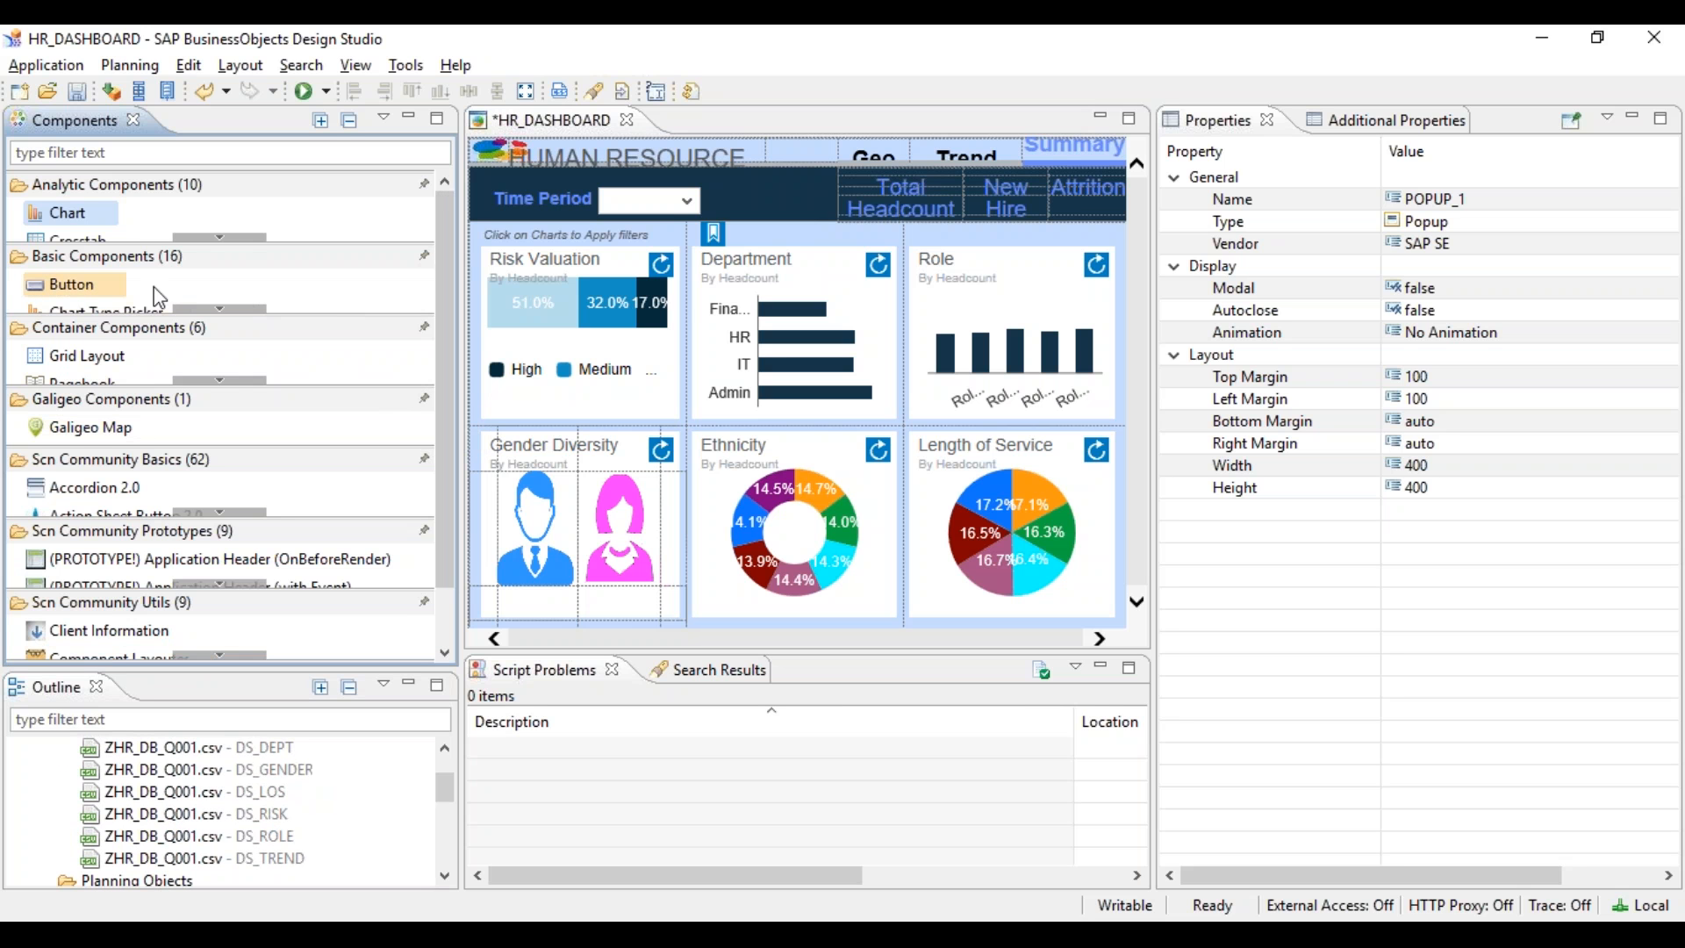
- Browse the Basic Components drawer, then filter the component list by 'tre'
left_click(221, 308)
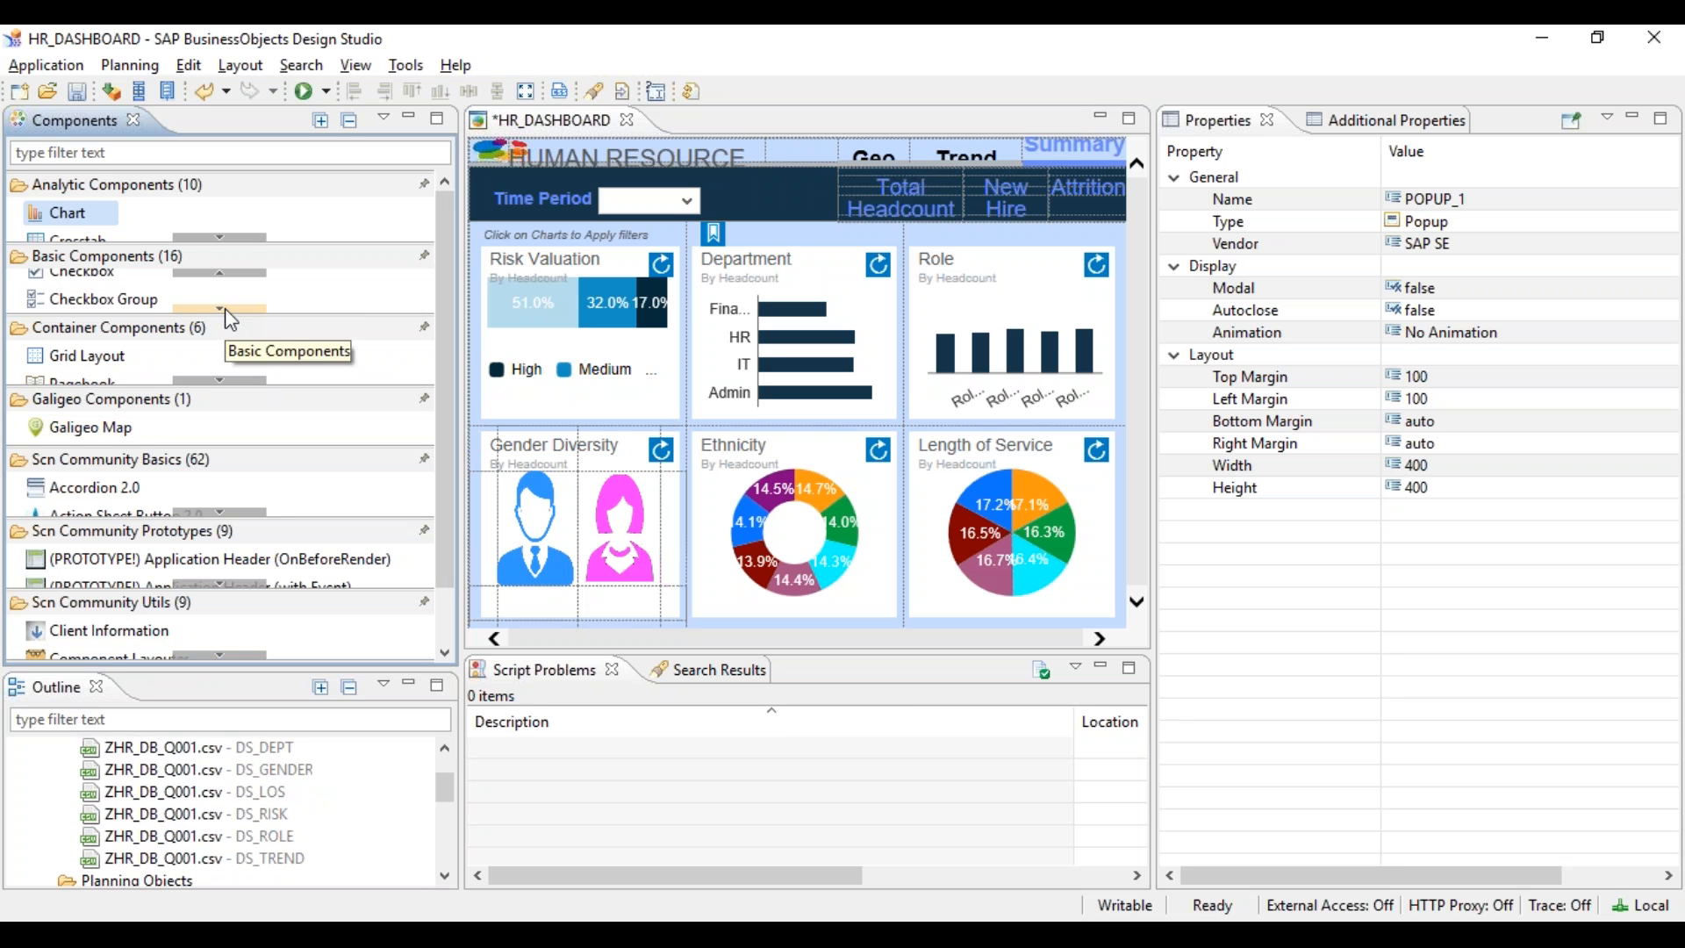
left_click(242, 272)
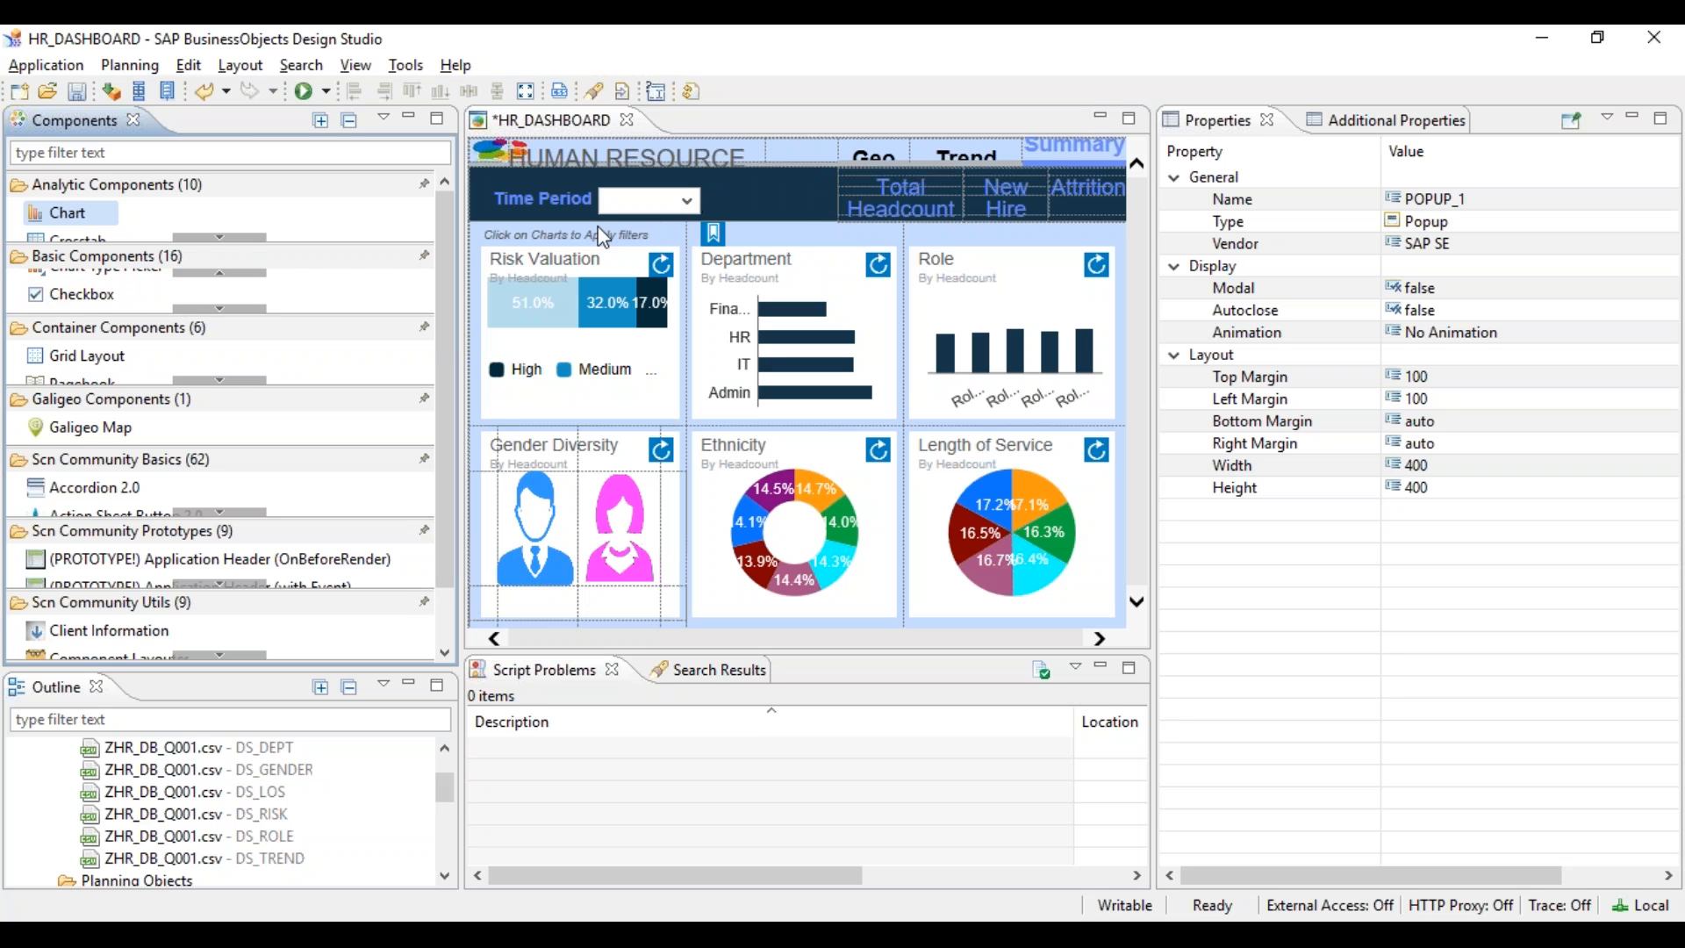
left_click(230, 313)
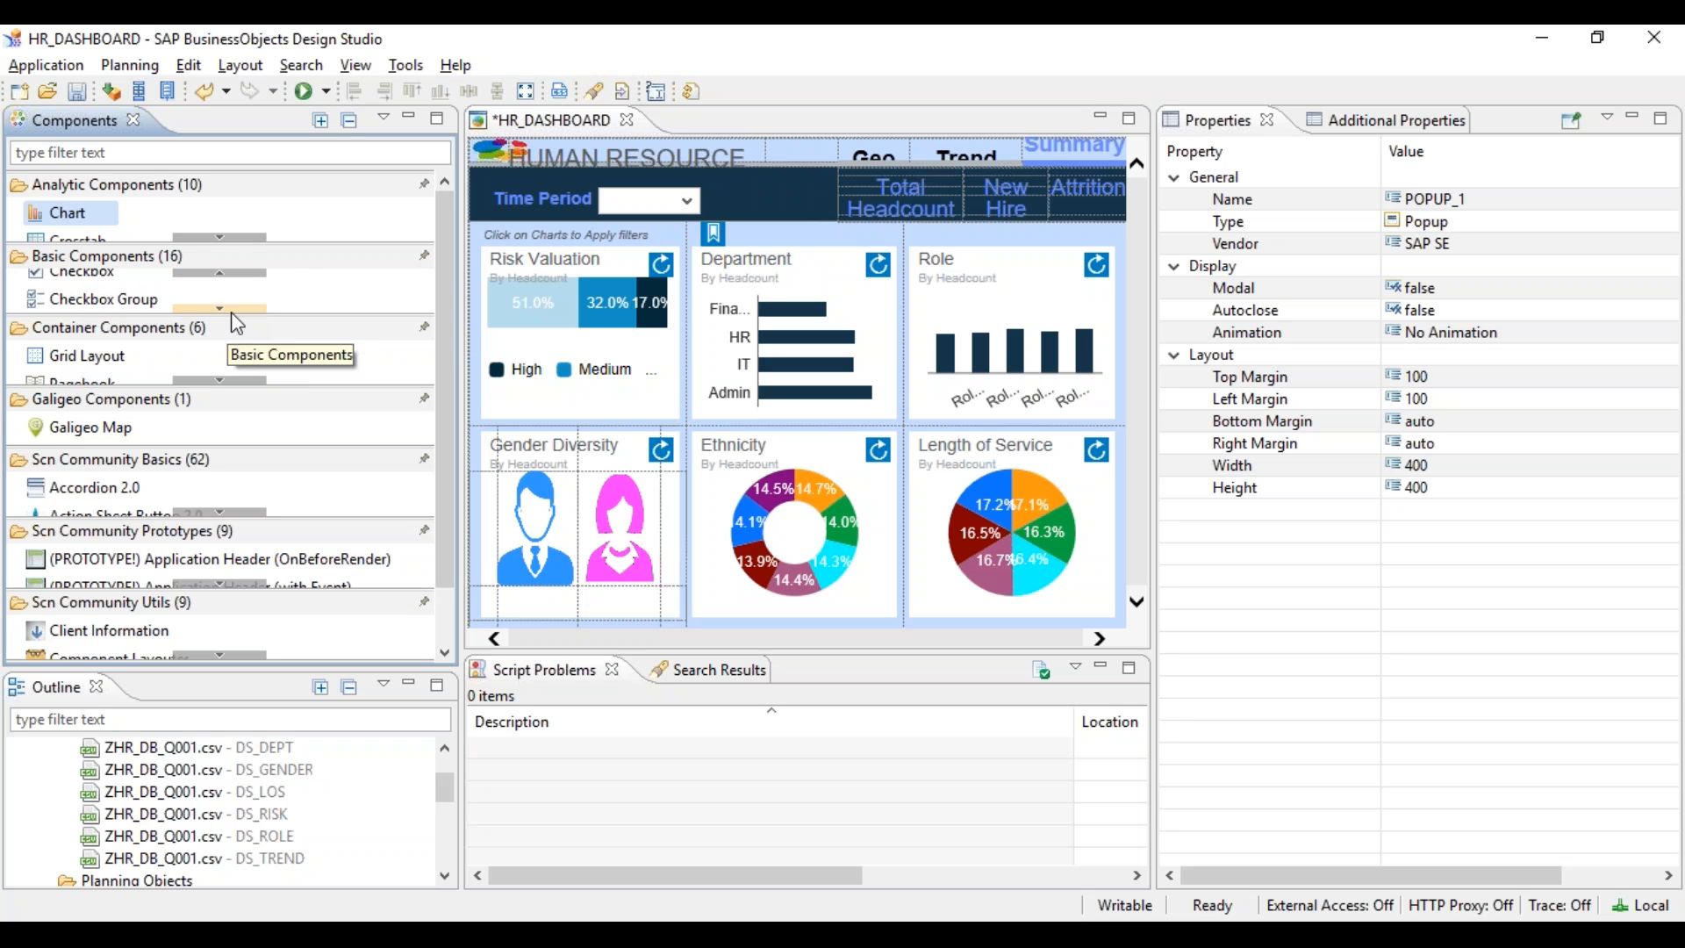
left_click(230, 312)
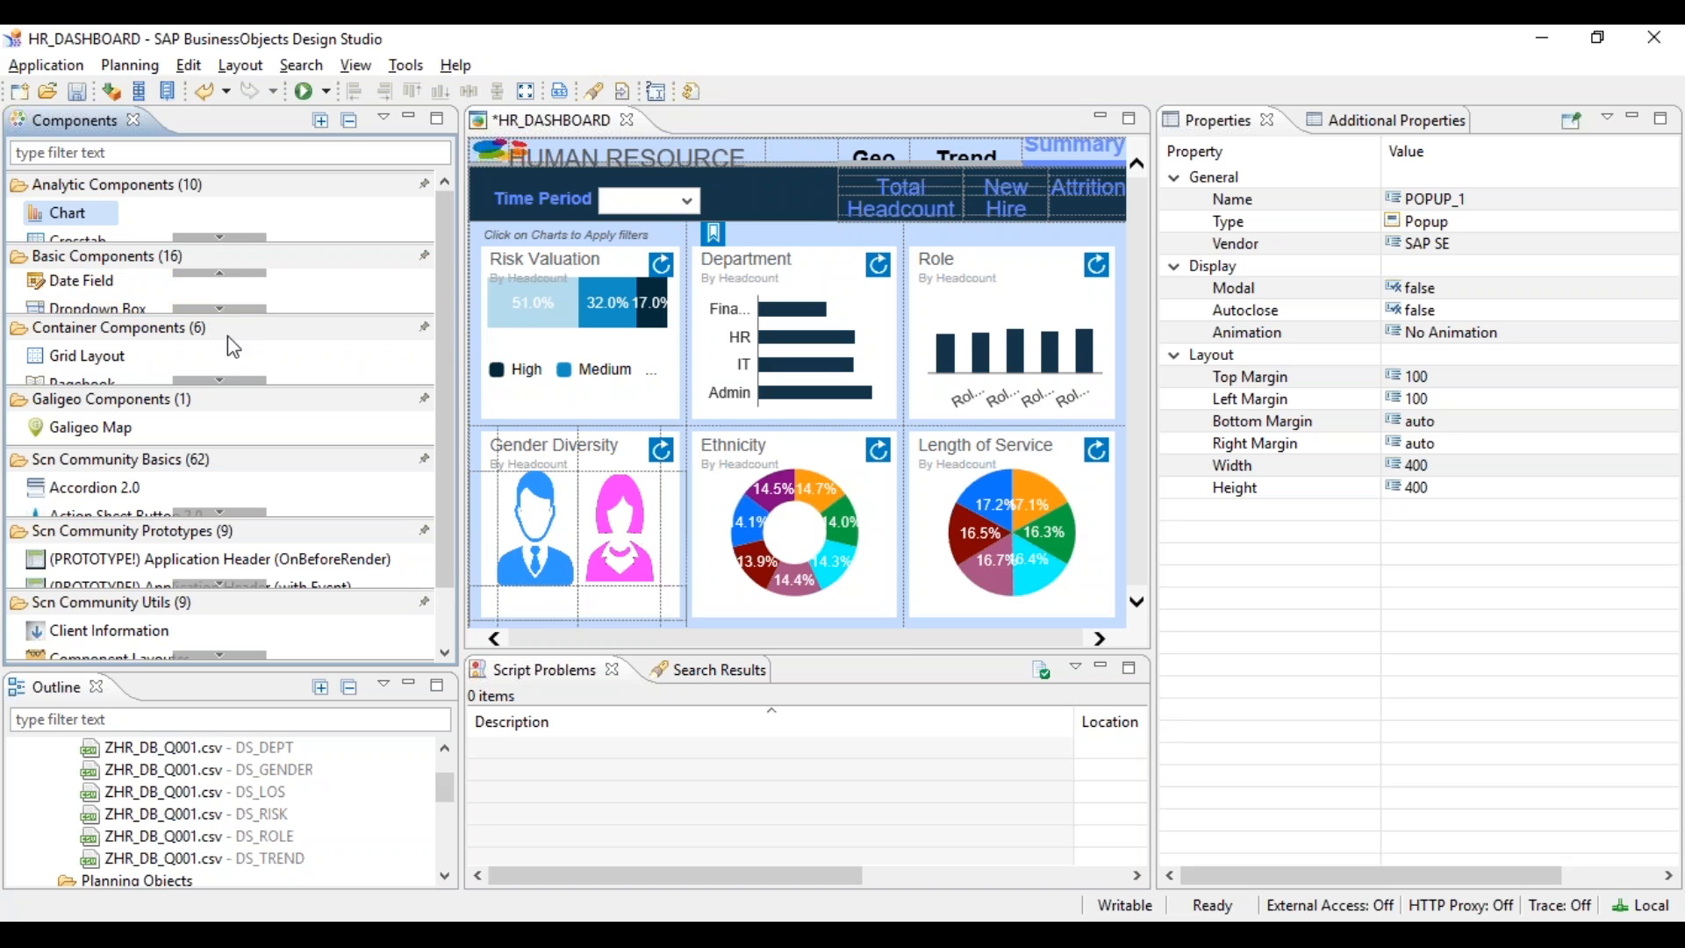
left_click(219, 309)
left_click(219, 309)
left_click(217, 309)
left_click(217, 308)
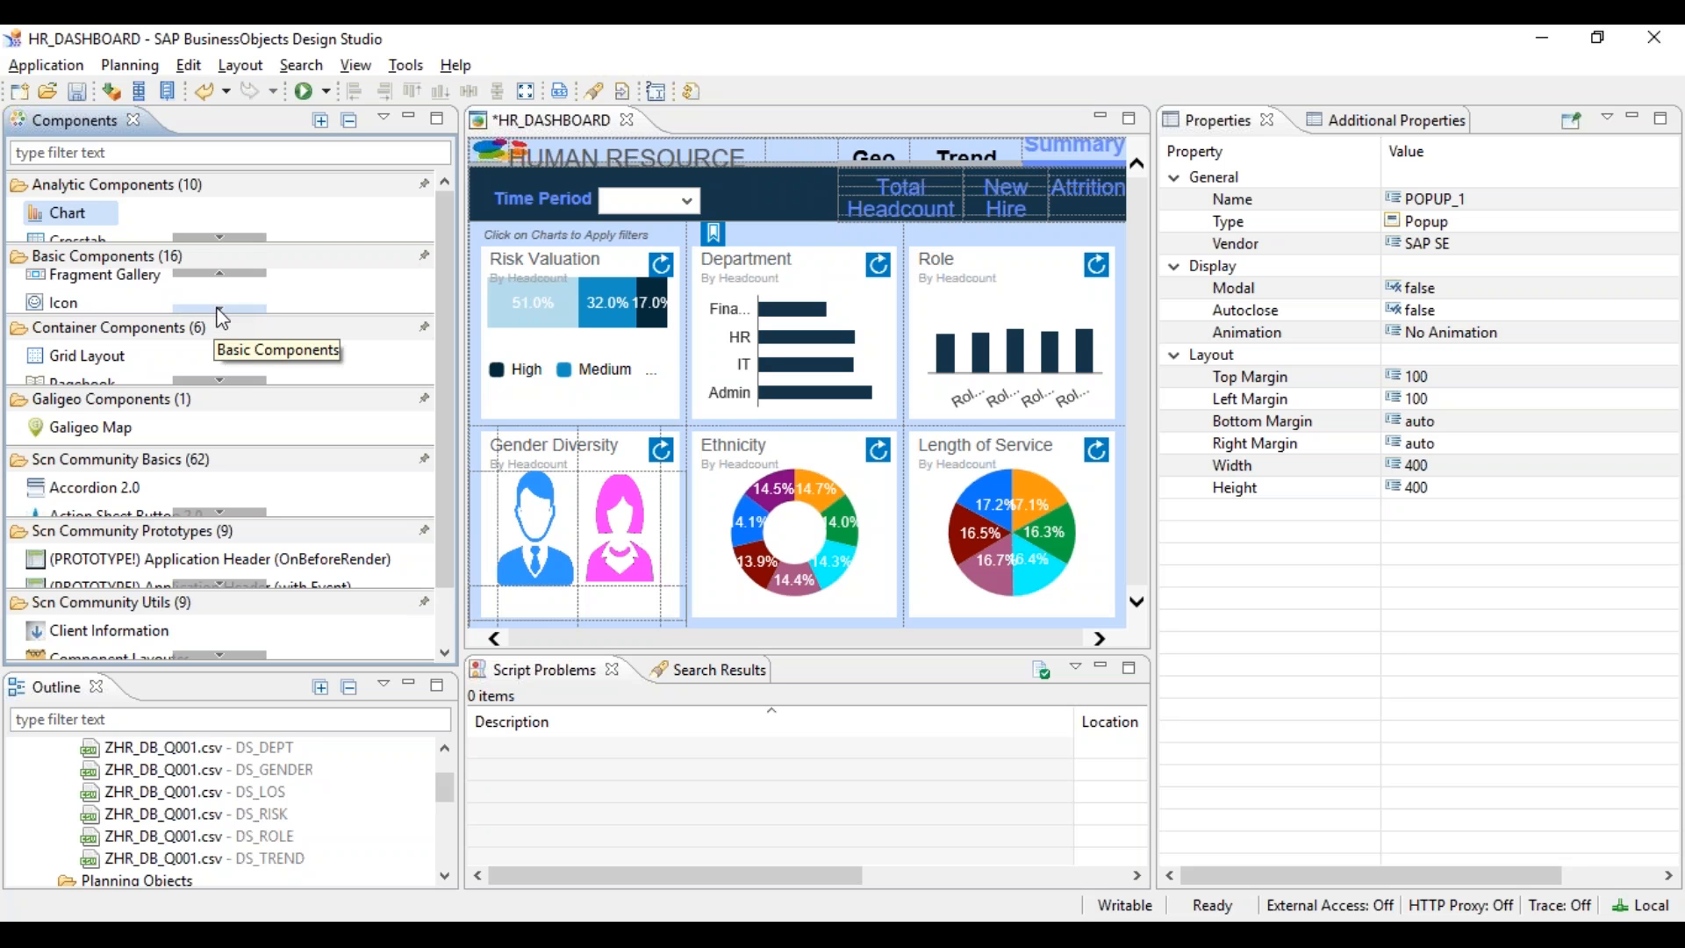
left_click(218, 308)
left_click(217, 308)
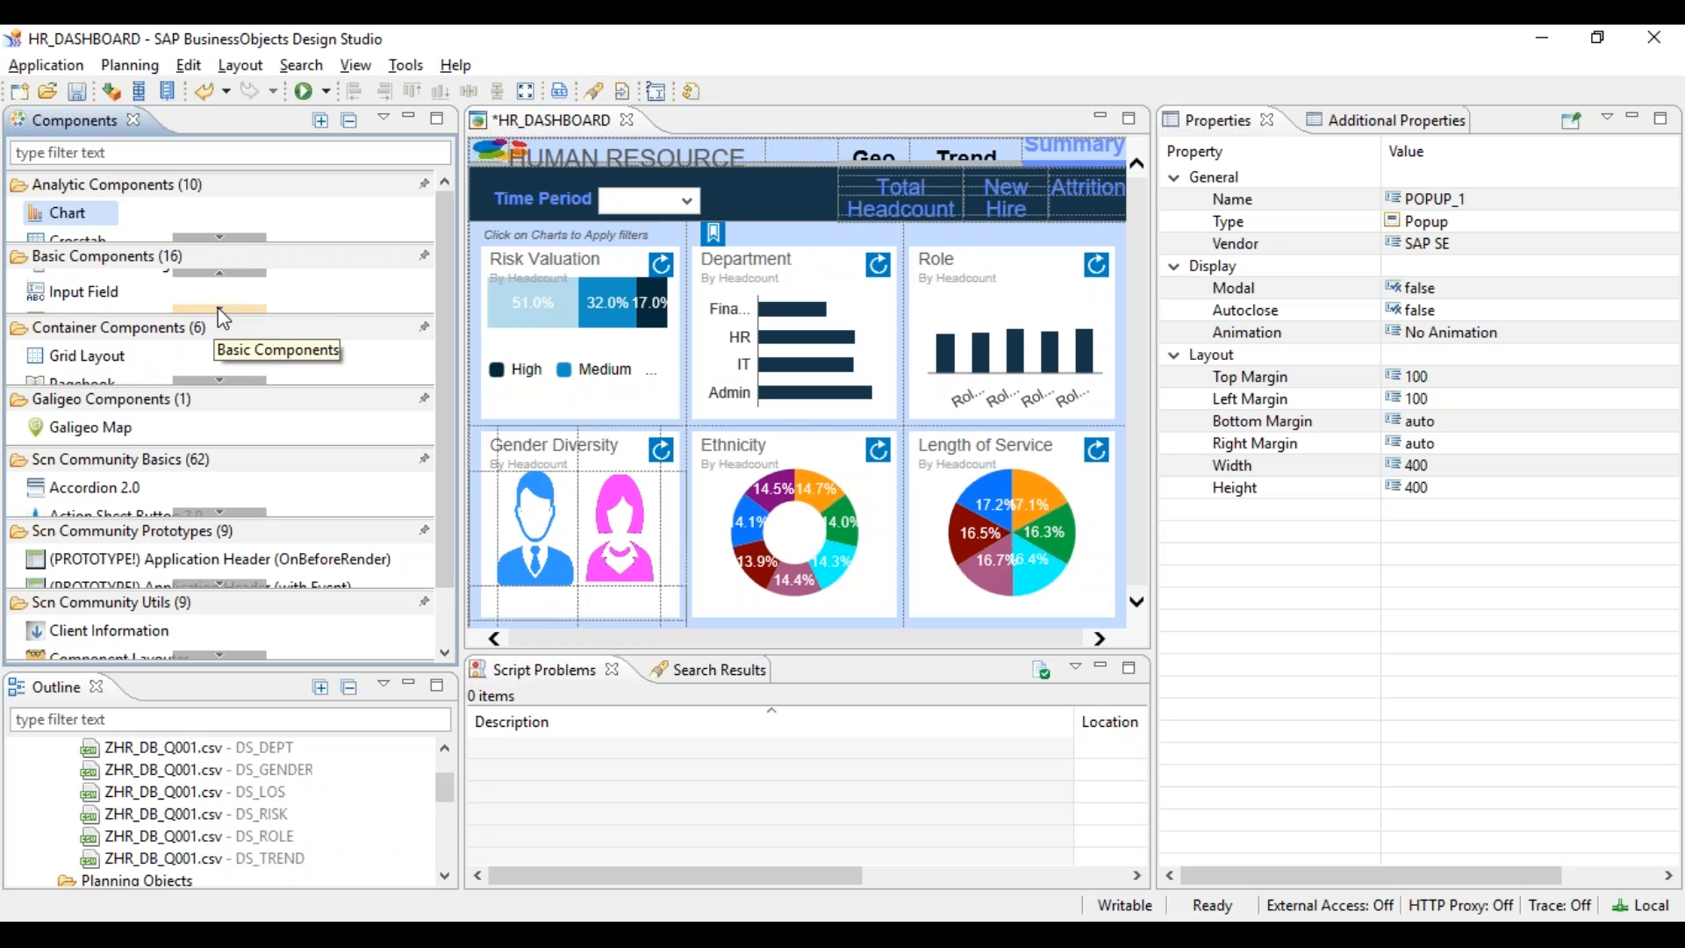
left_click(217, 309)
left_click(224, 278)
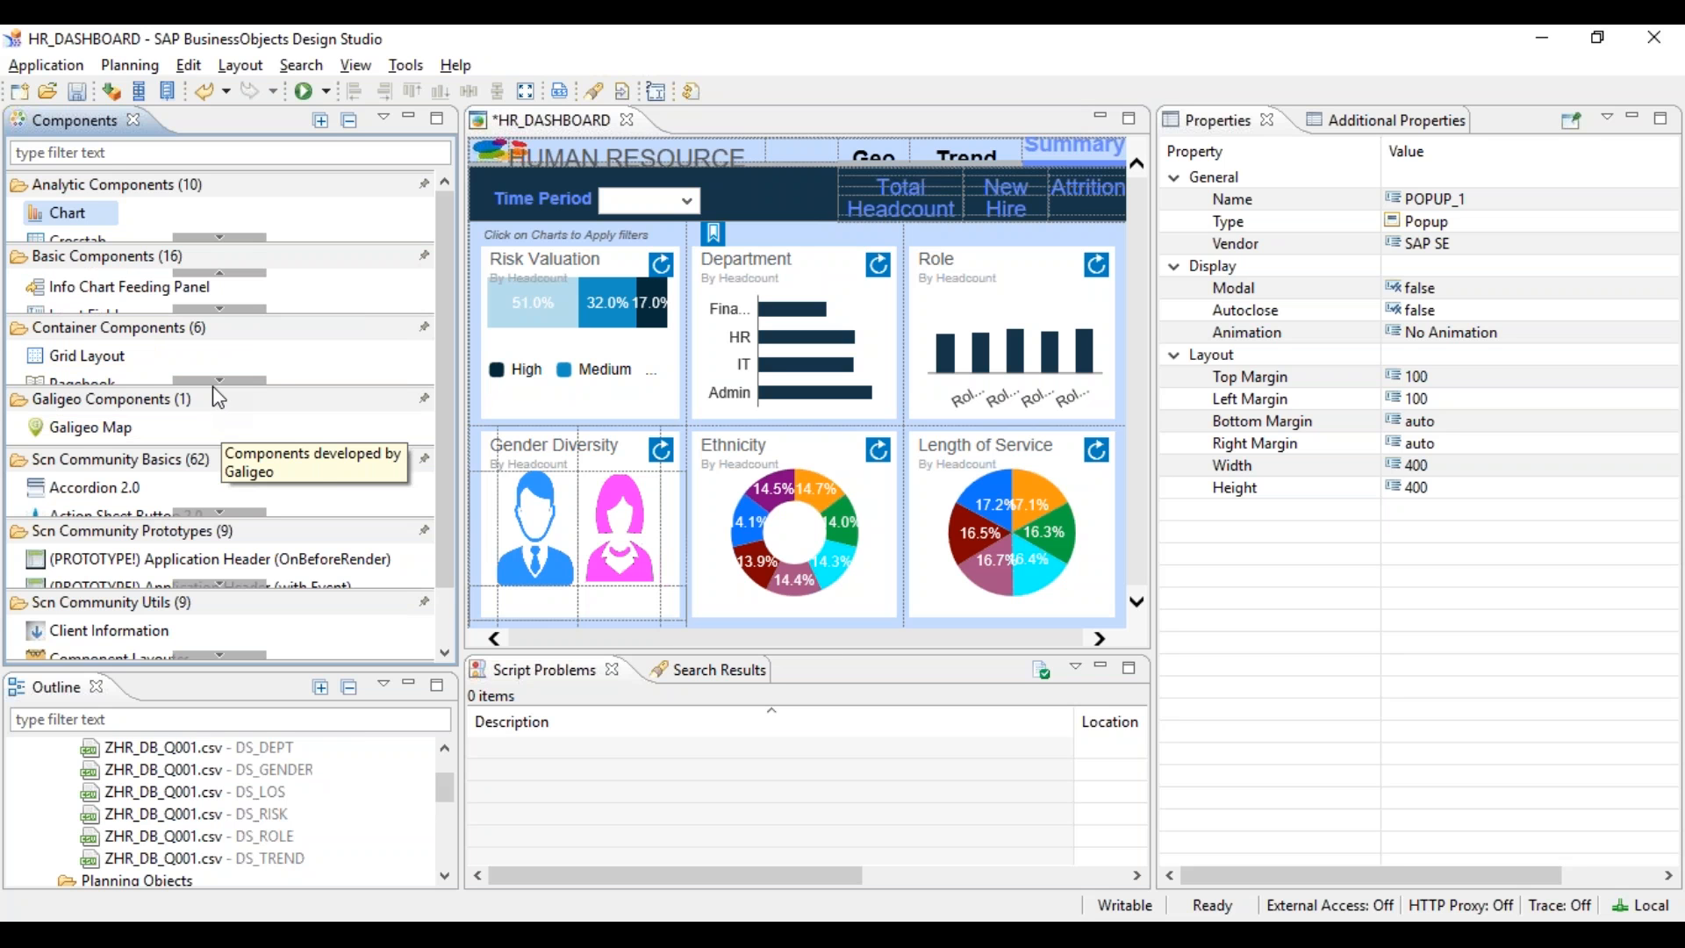
left_click(111, 153)
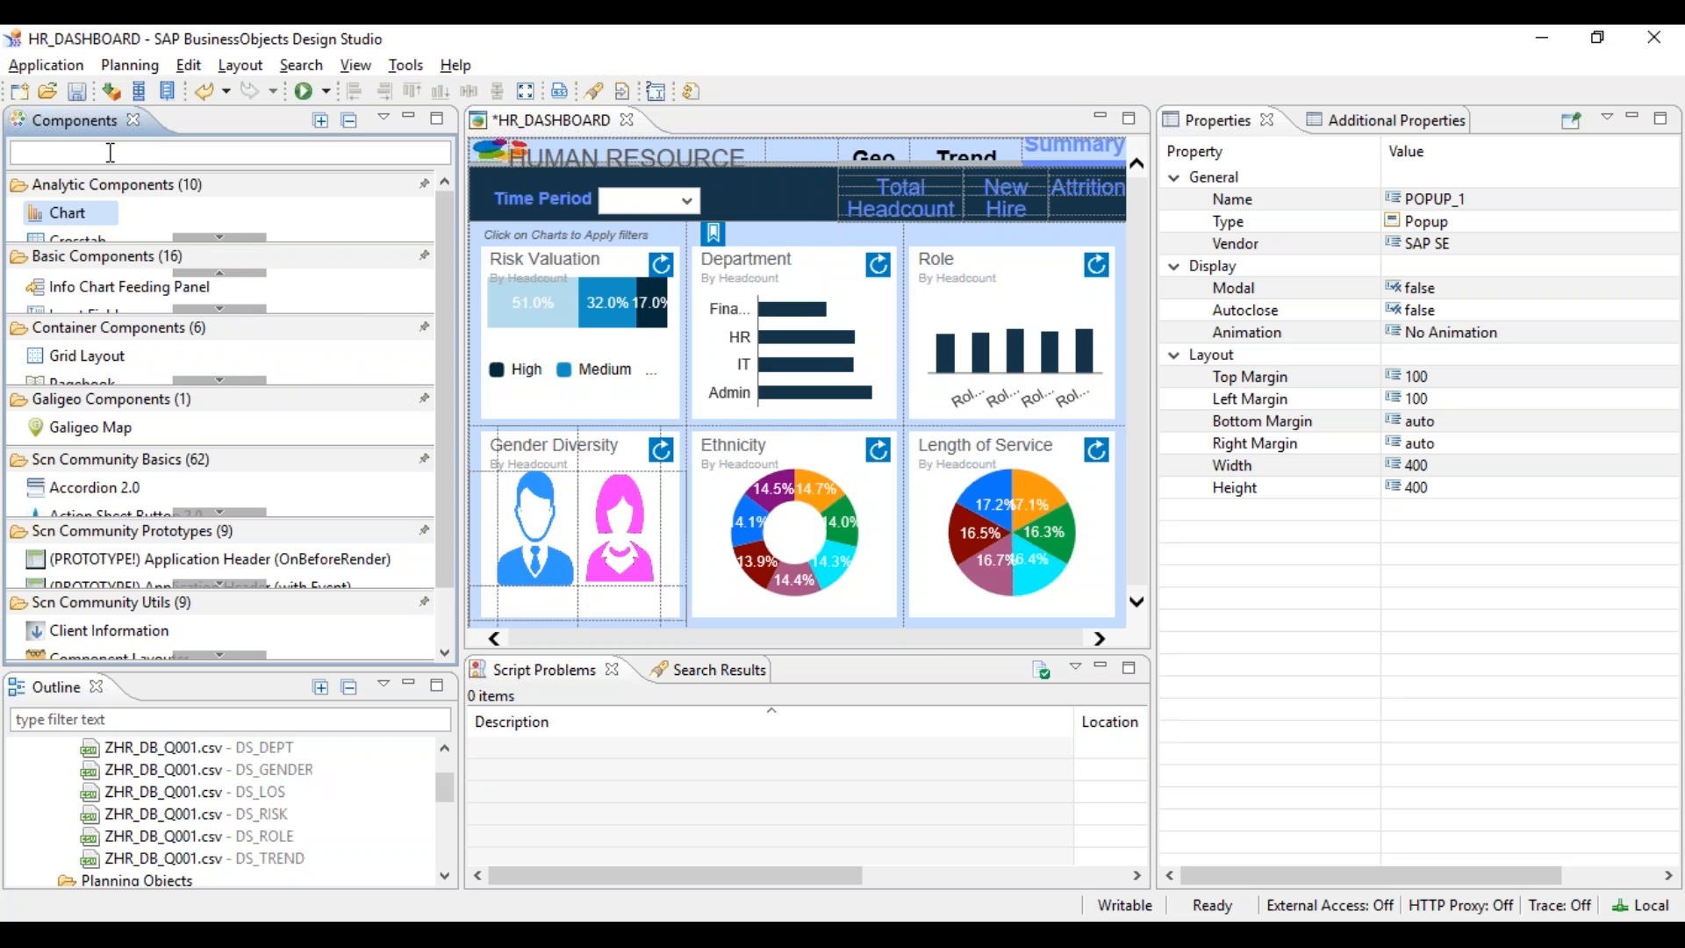
type("tre")
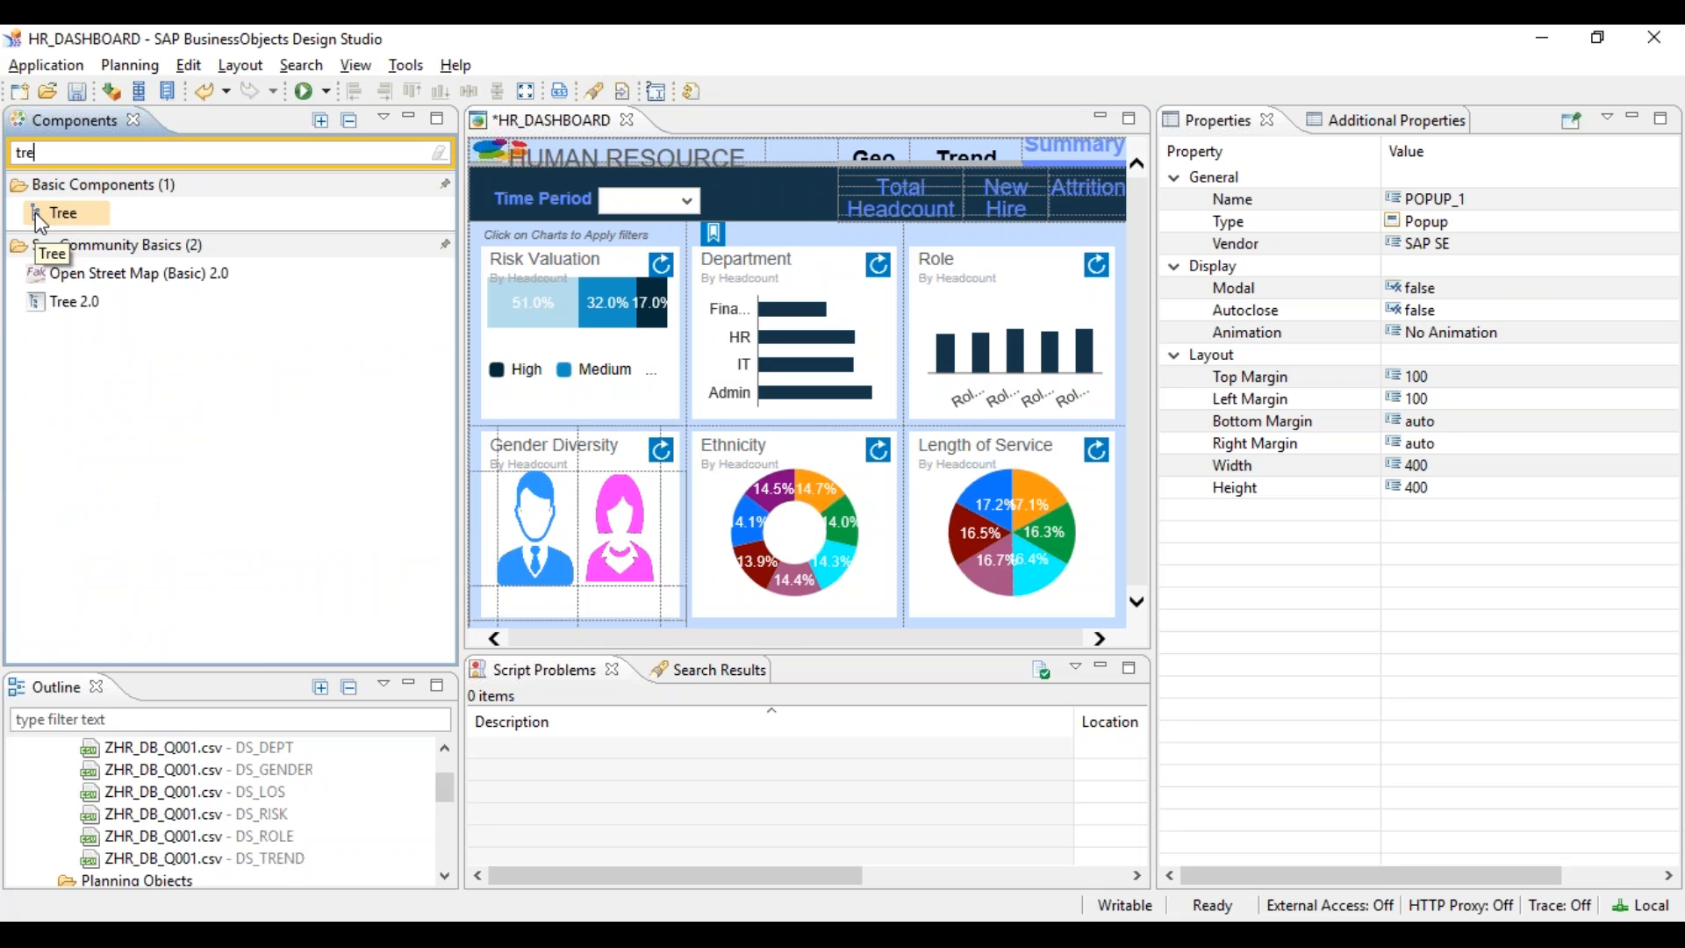
- Try dropping the Tree component onto the Department area, then clear the 'tre' filter
left_click(35, 212)
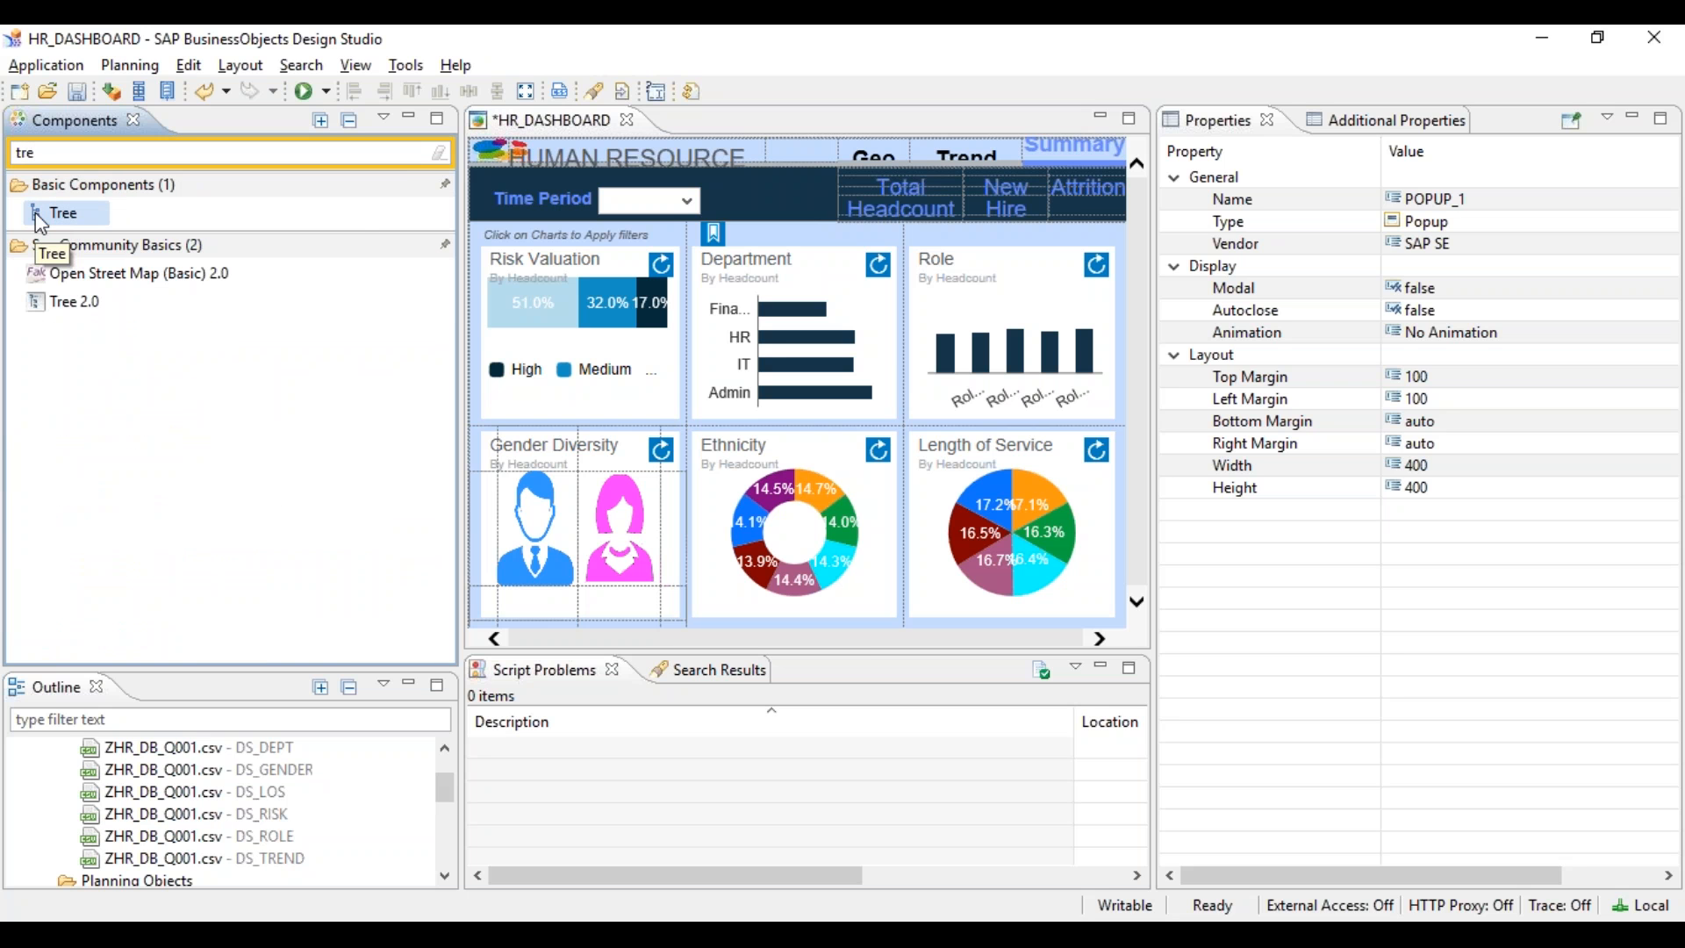
left_click_drag(35, 212, 107, 225)
key("BackSpace")
key("BackSpace")
key("BackSpace")
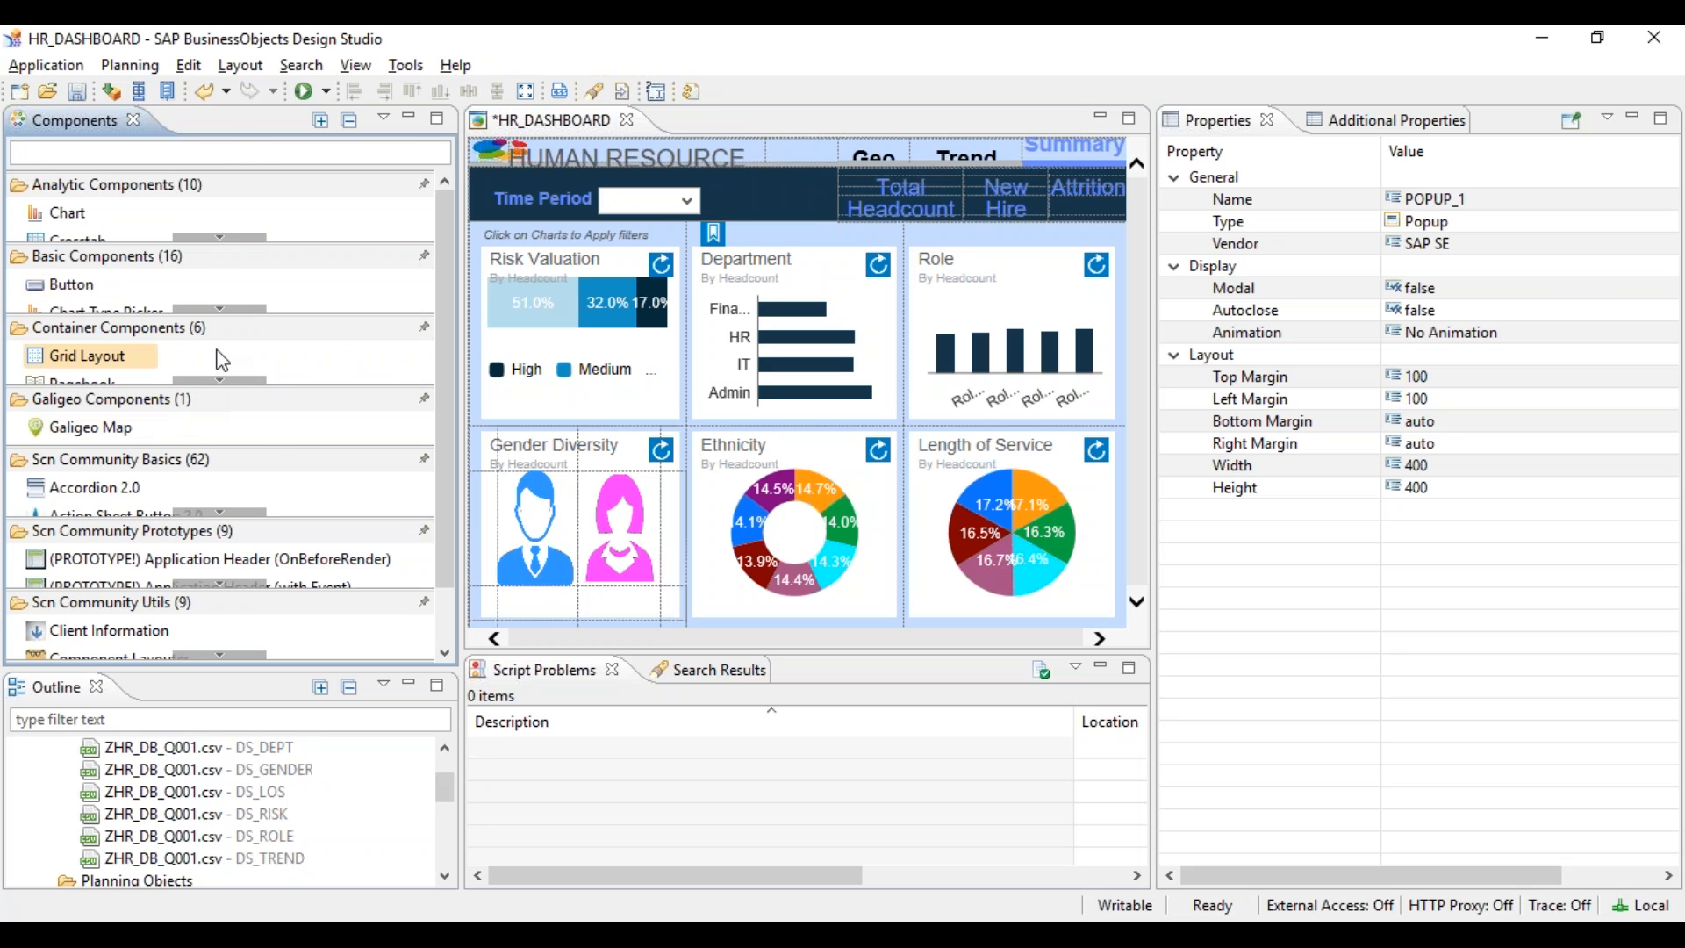
- Filter by 'tre' and drop a Tree component onto the Department chart cell, reviewing its Additional Properties
type("tre")
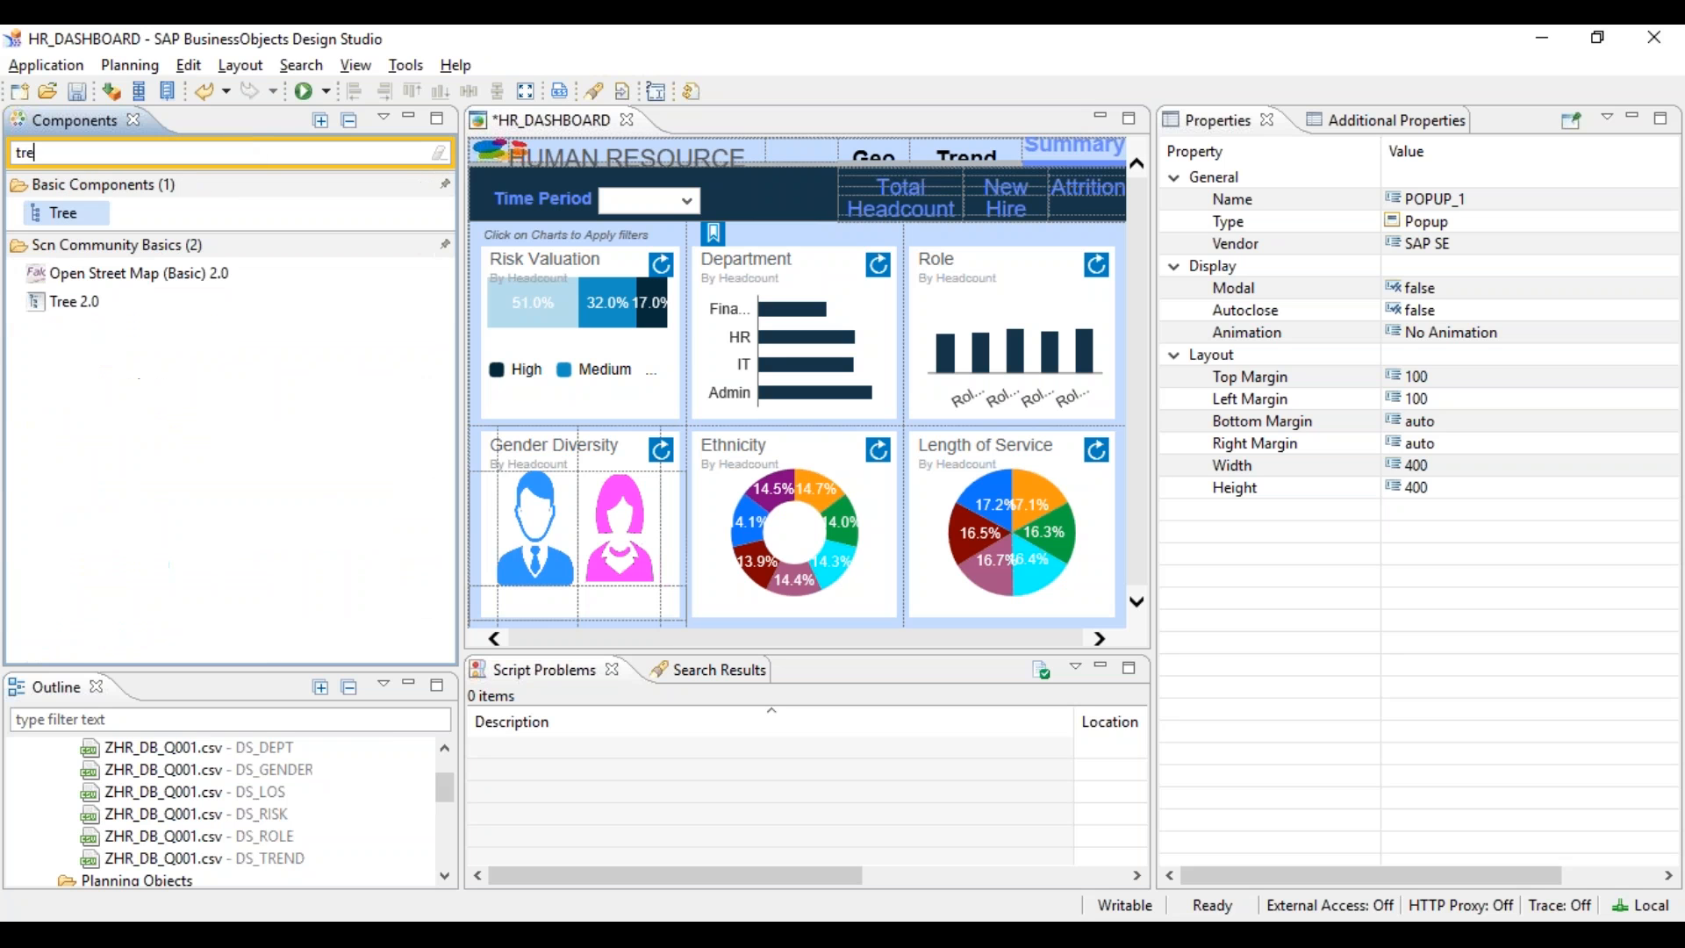
left_click_drag(65, 215, 737, 278)
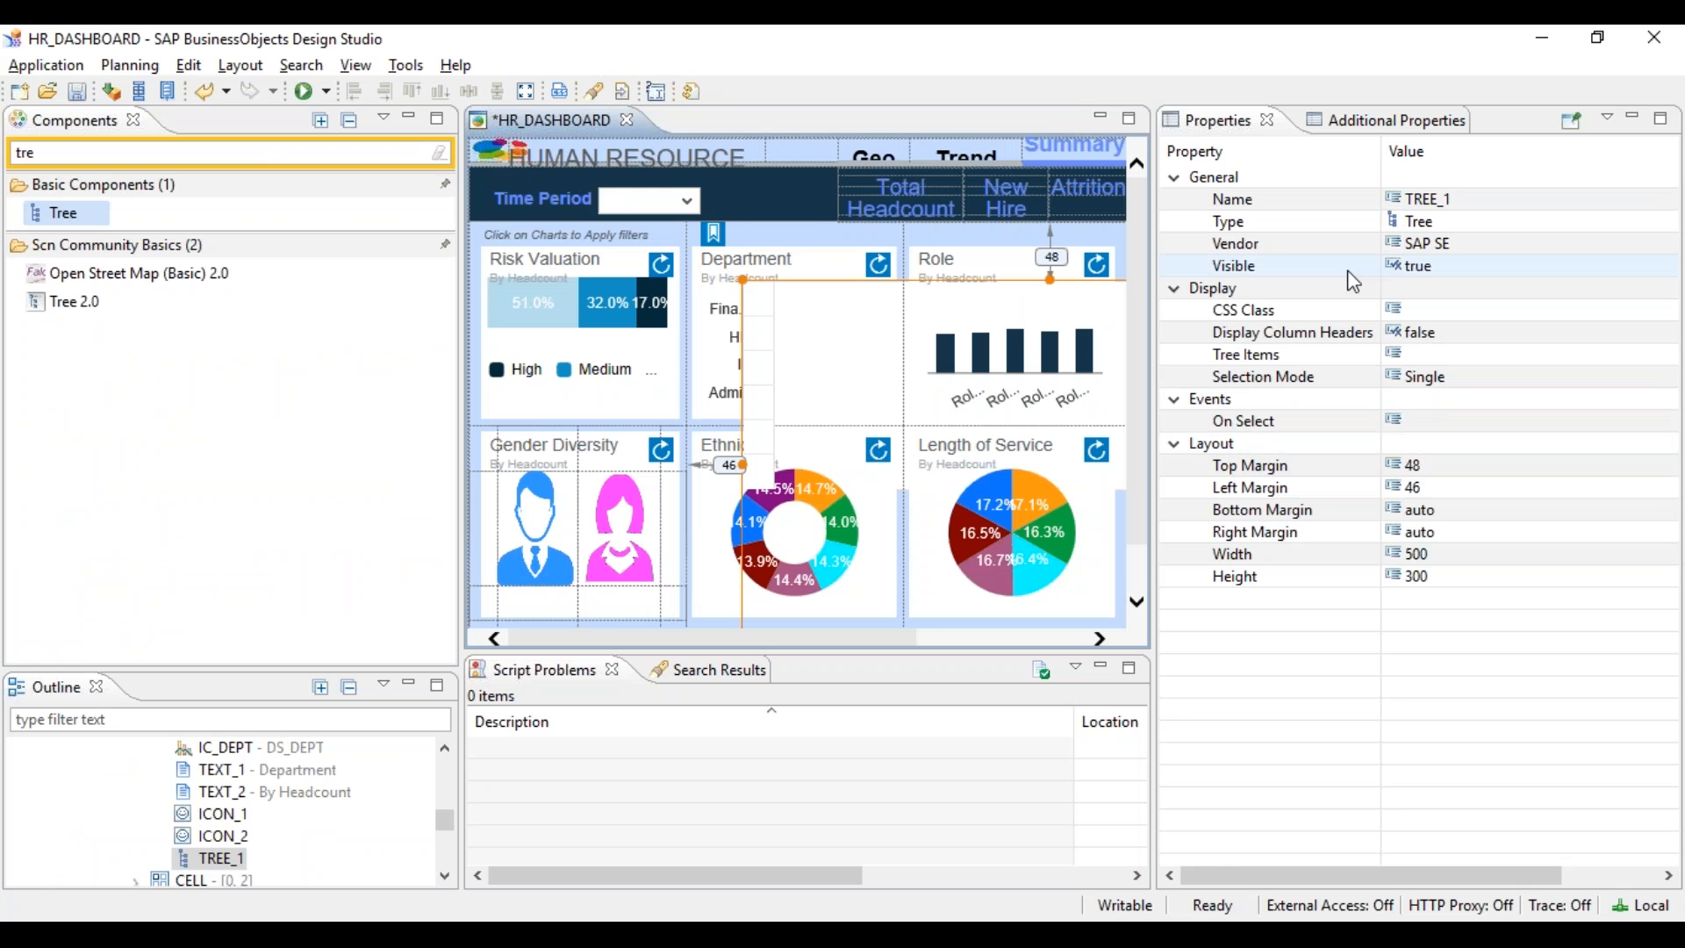
left_click(1374, 124)
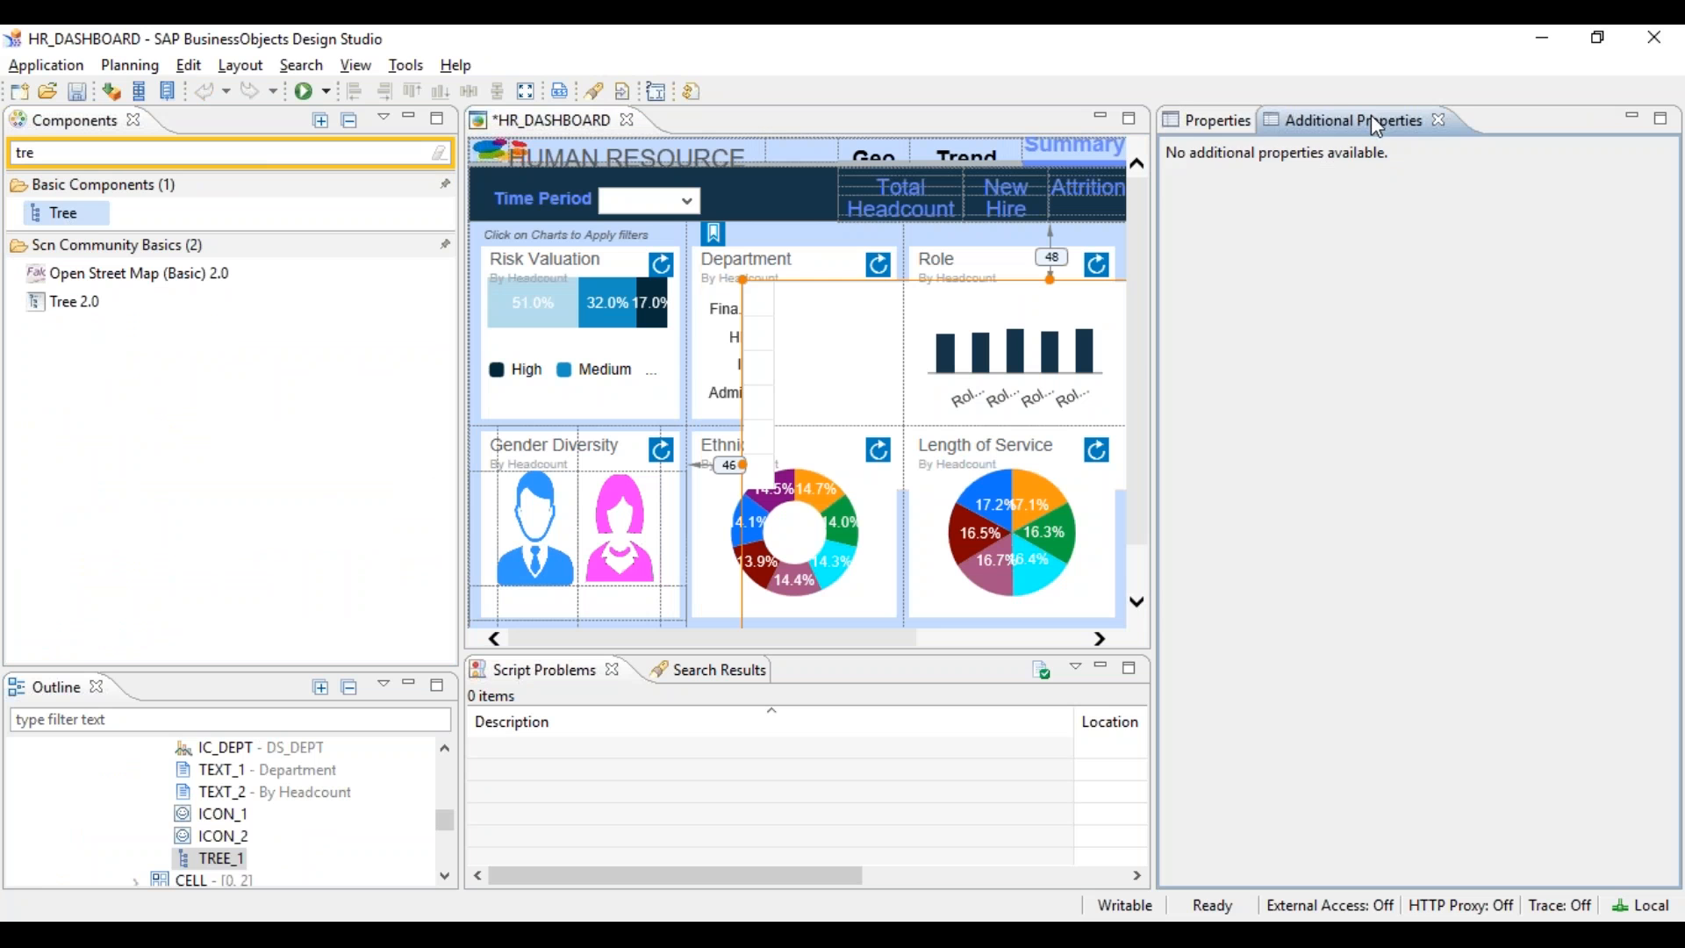
left_click(1194, 130)
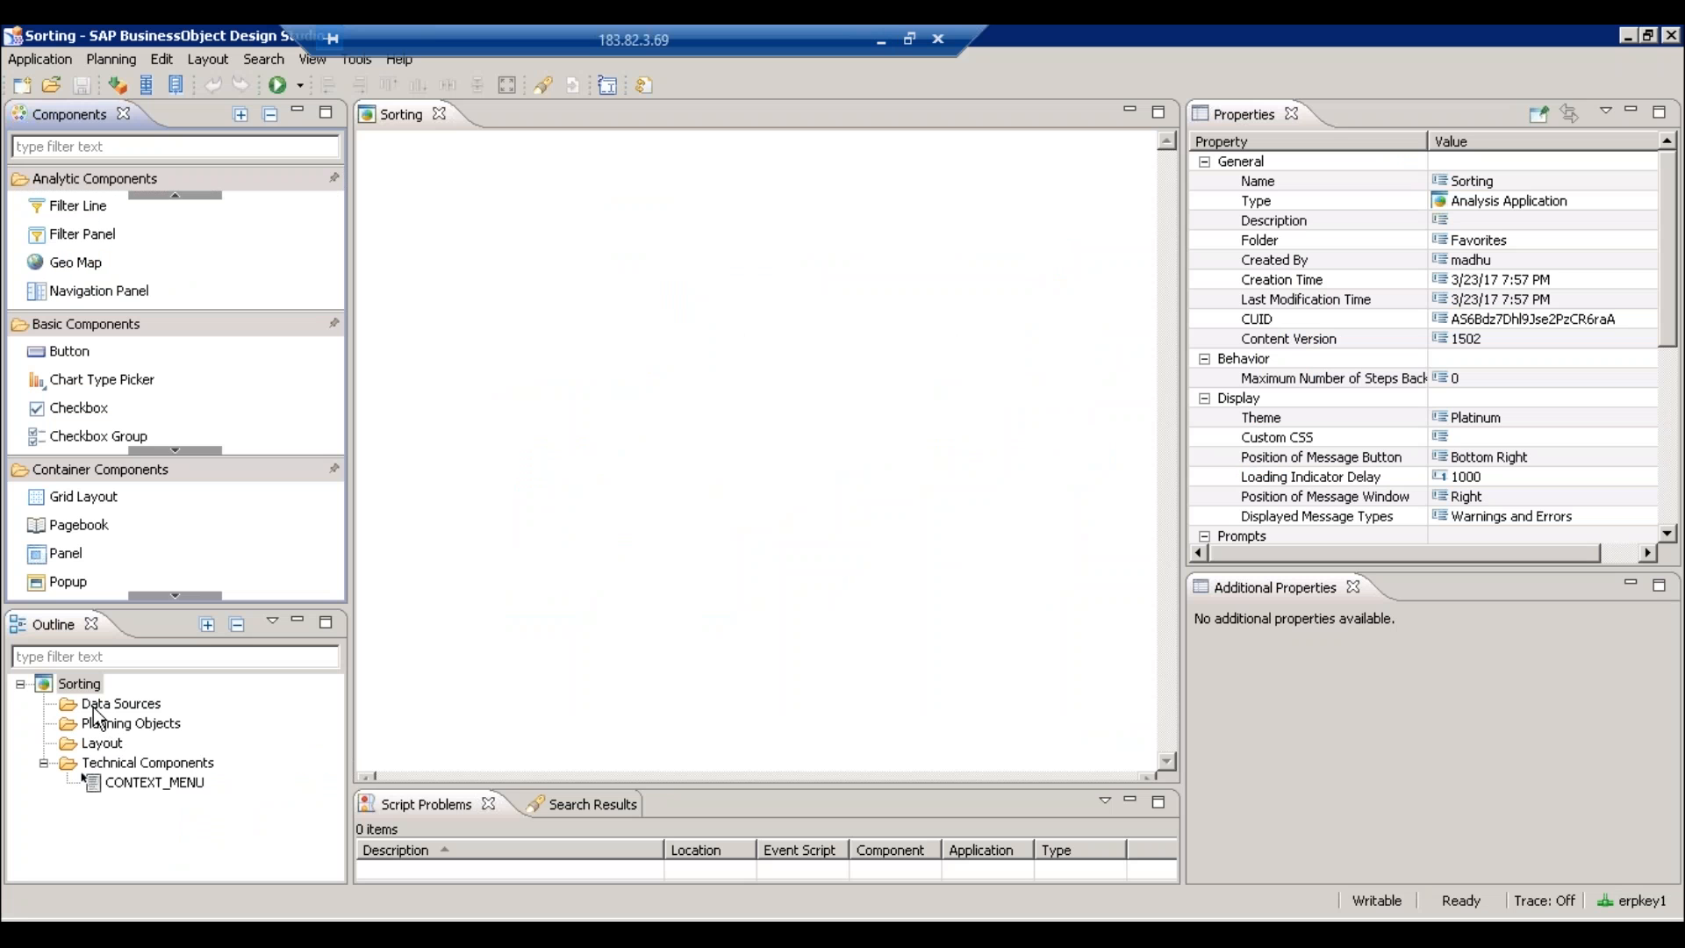
- Type and clear a 'tre' filter in the remote Components box, then focus the Sorting editor
left_click(124, 149)
type("trr")
key("BackSpace")
type("e")
key("BackSpace")
key("BackSpace")
key("BackSpace")
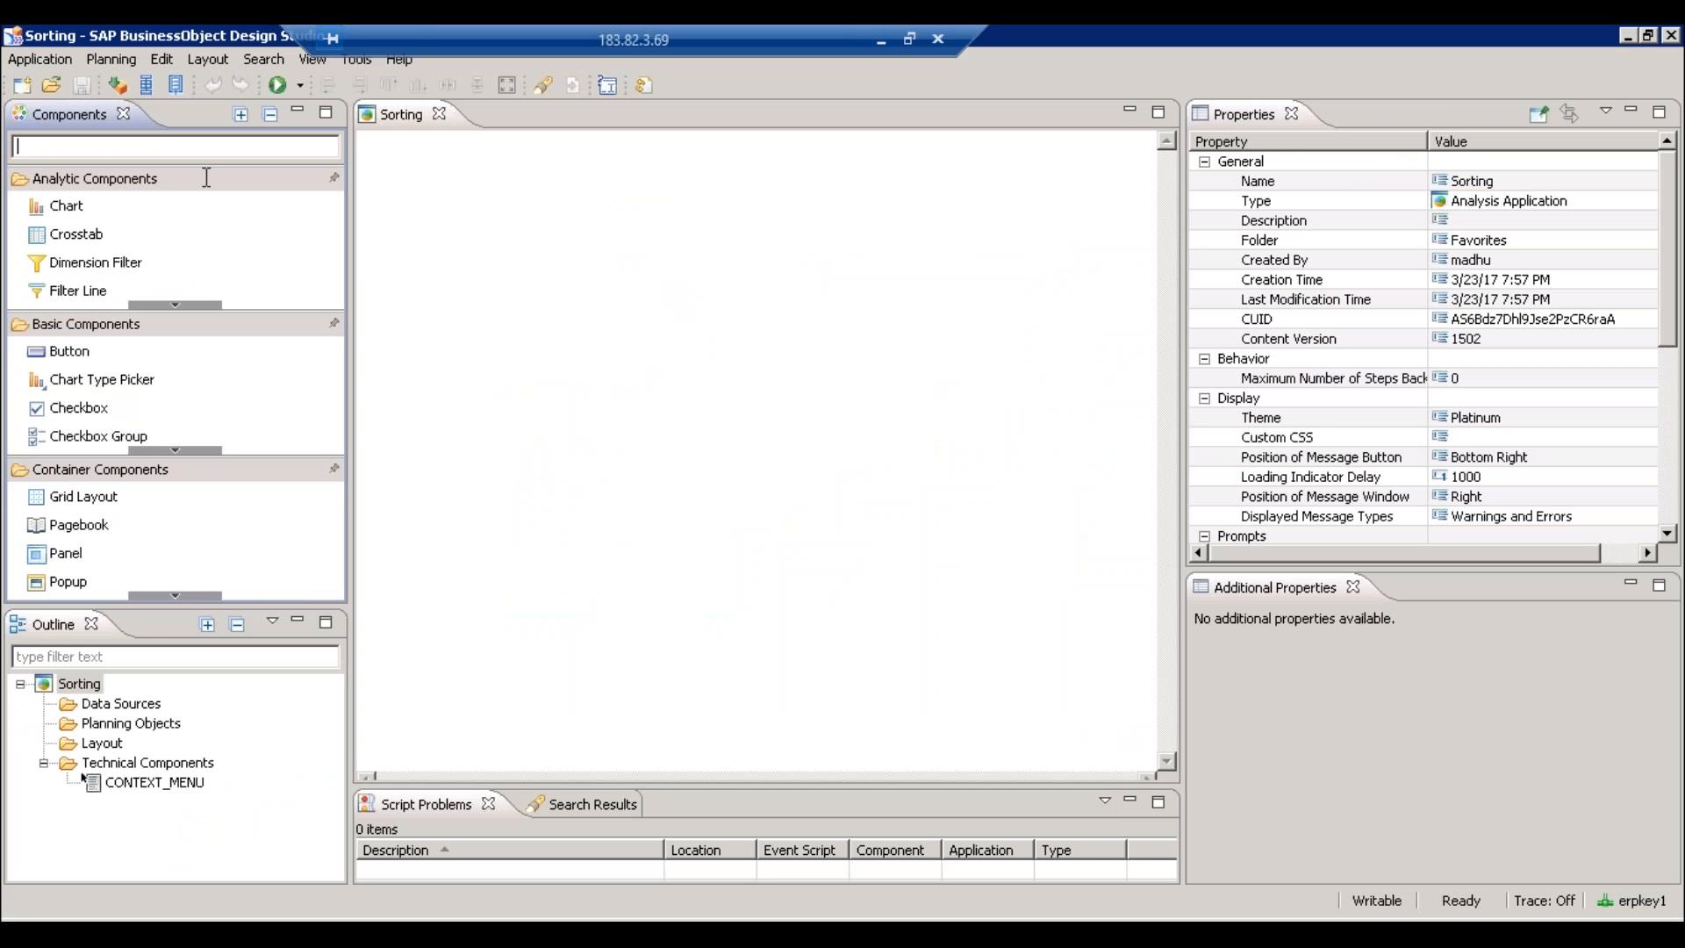
left_click(644, 414)
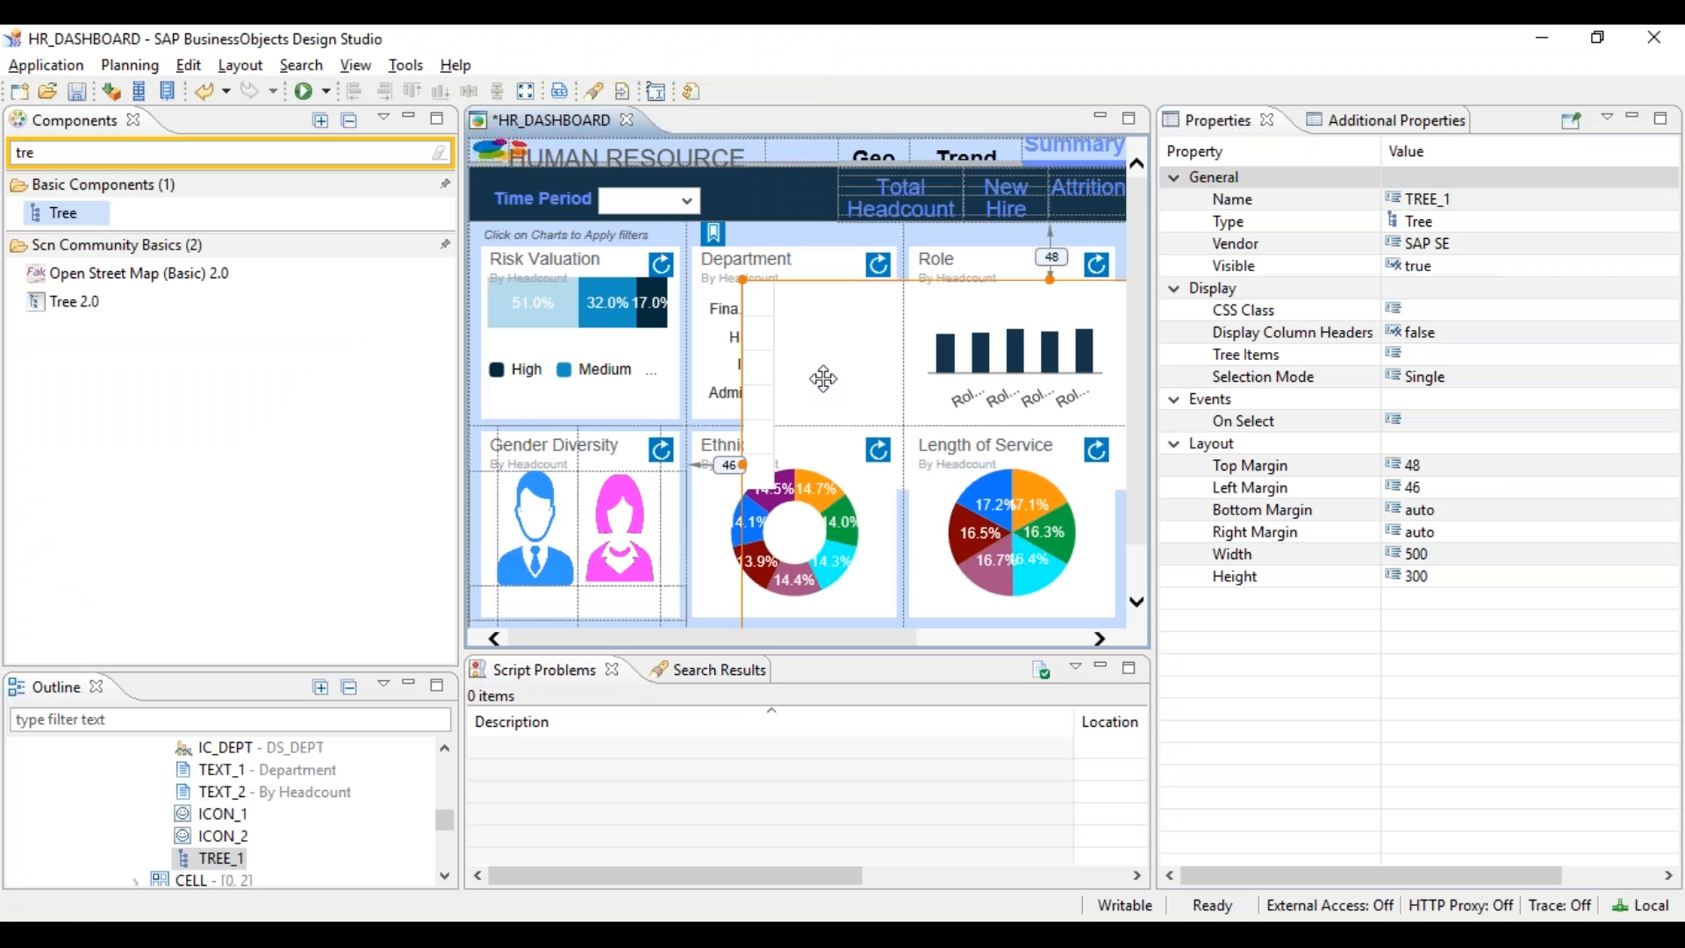
- Delete the TREE_1 component from HR_DASHBOARD
key("Delete")
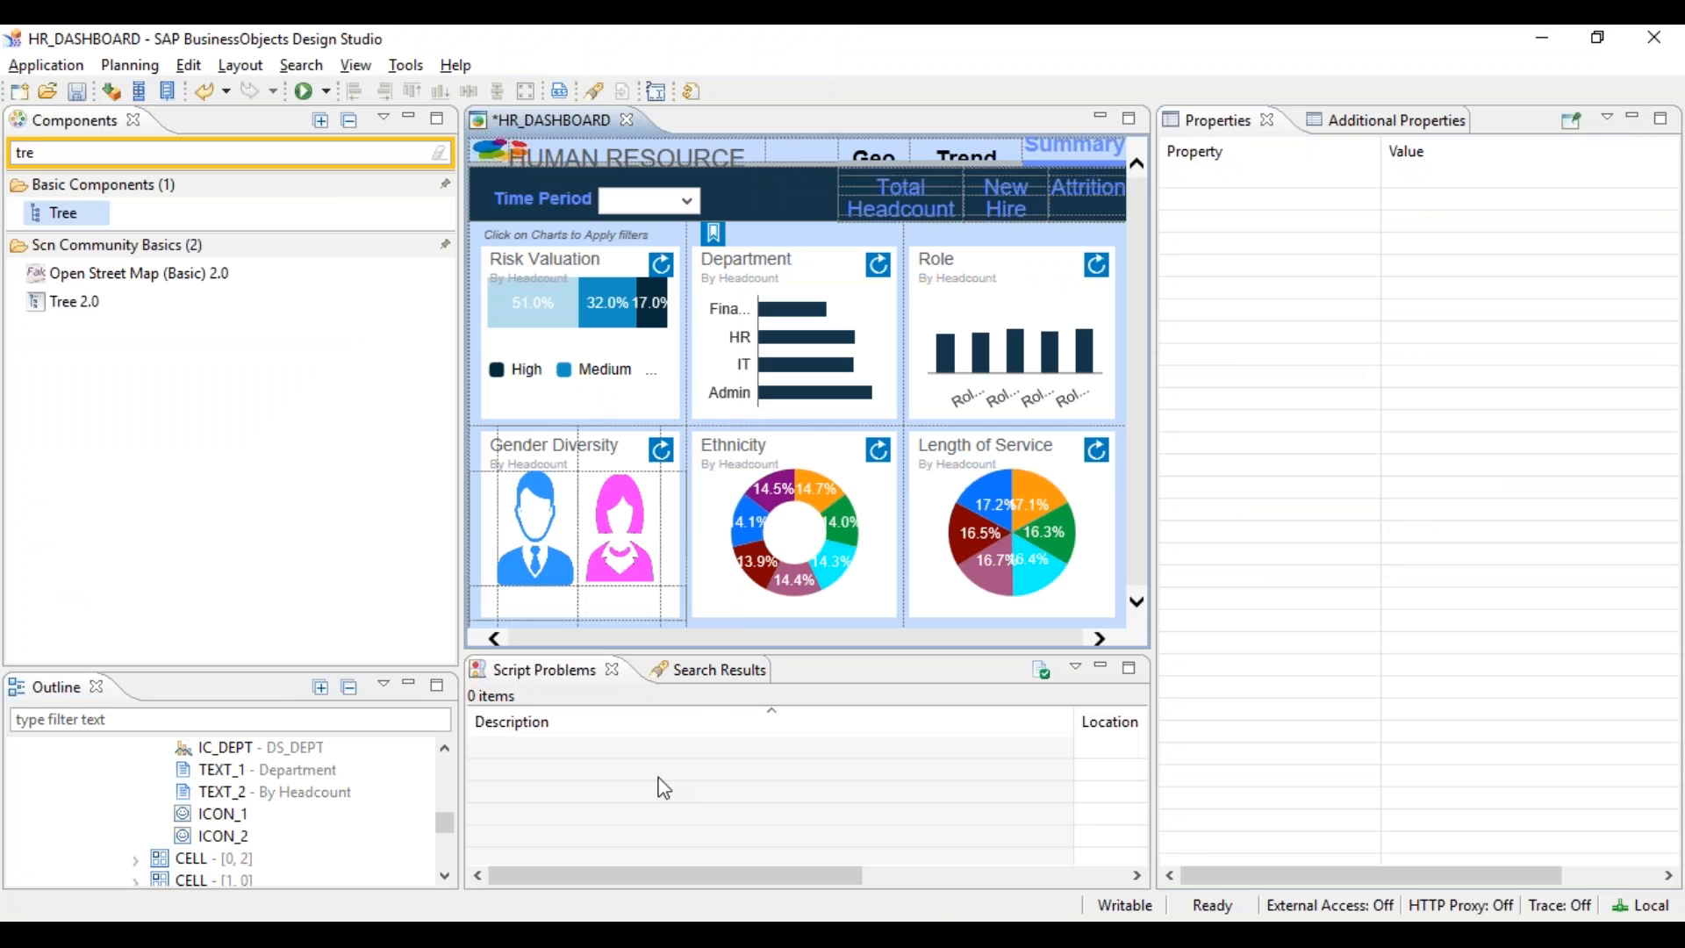
mouse_move(1060, 935)
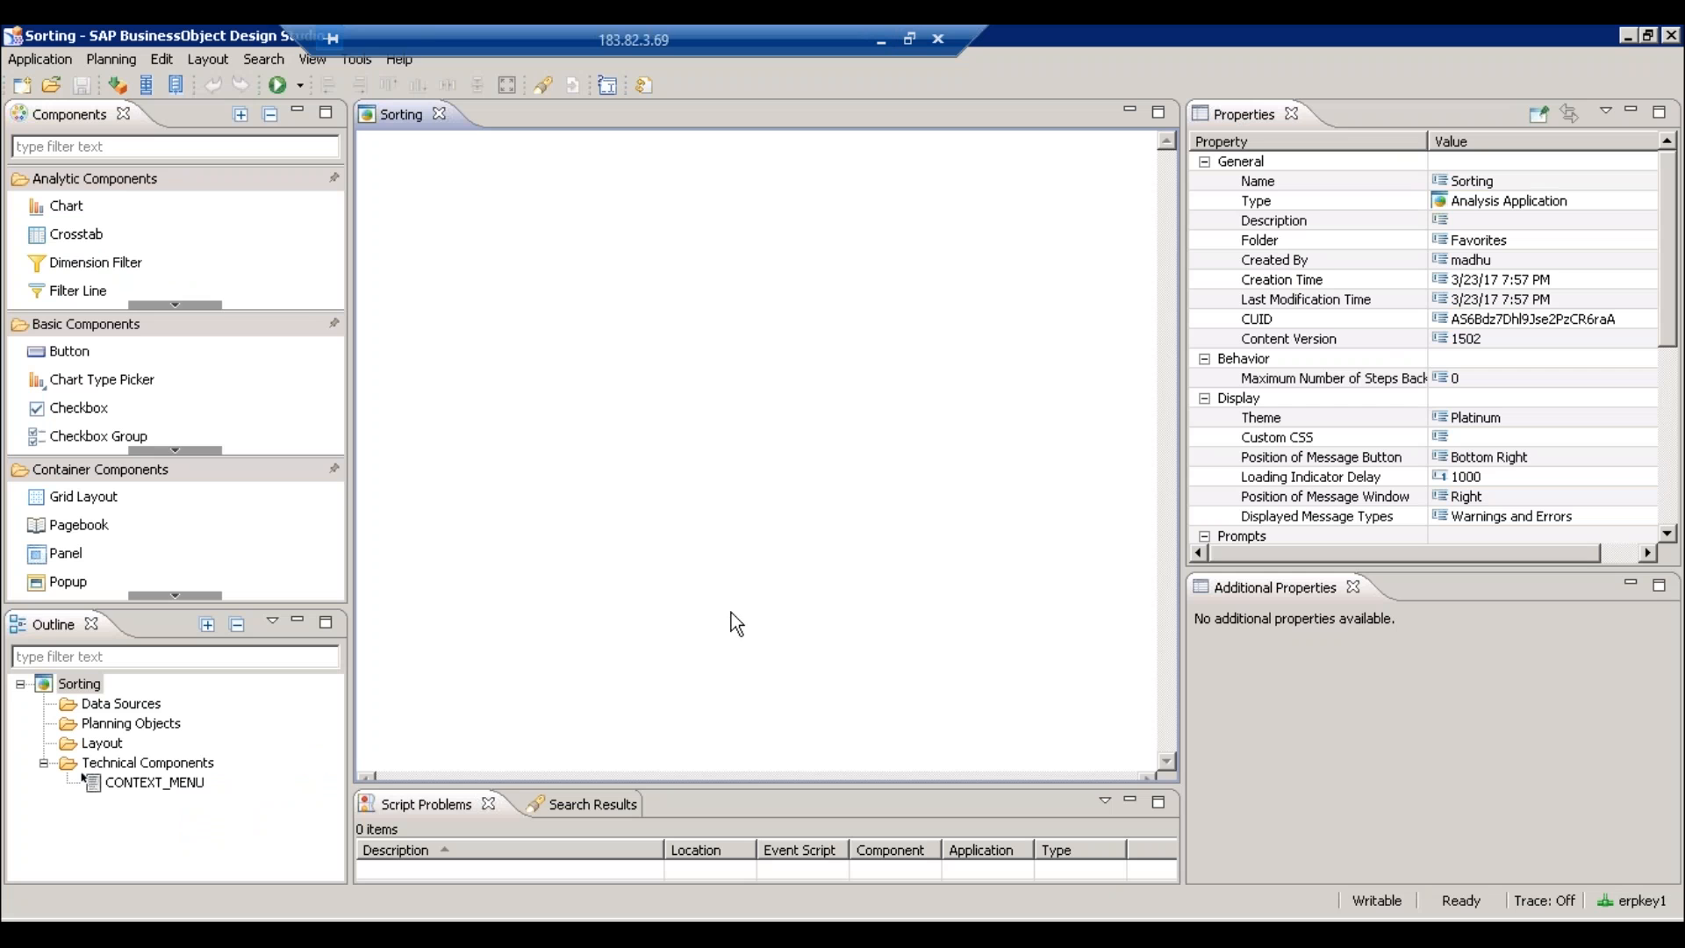
- Add a new data source to Sorting using the SAP BW COnnection connection
left_click(98, 705)
right_click(98, 711)
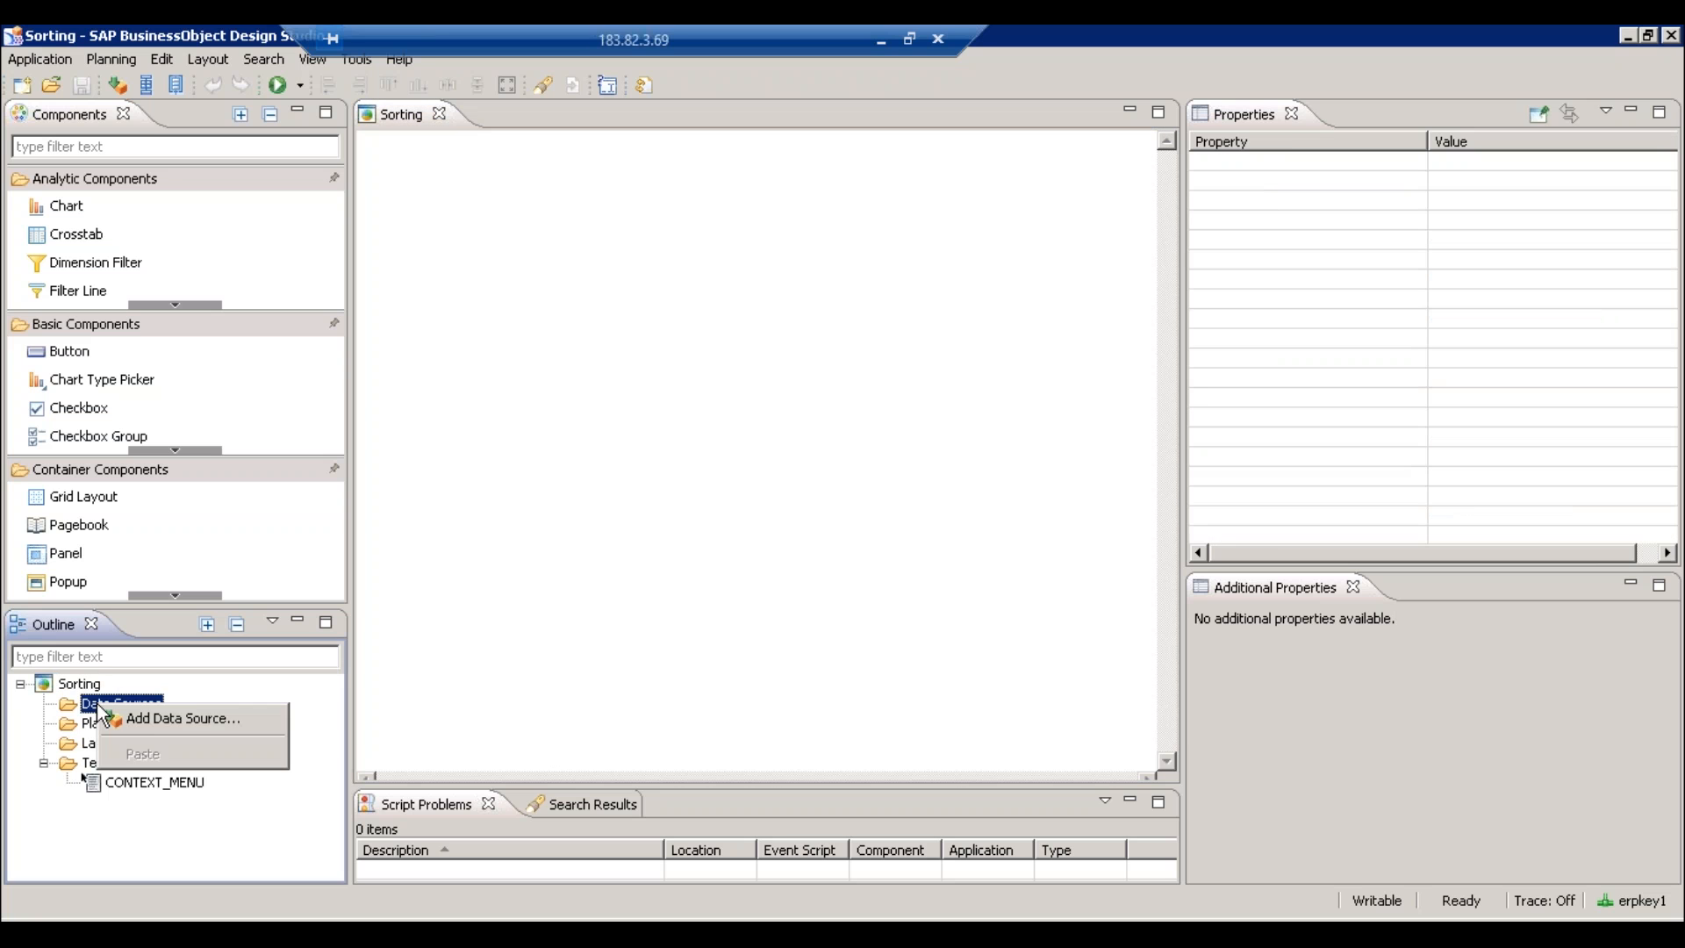
left_click(140, 719)
left_click(1069, 293)
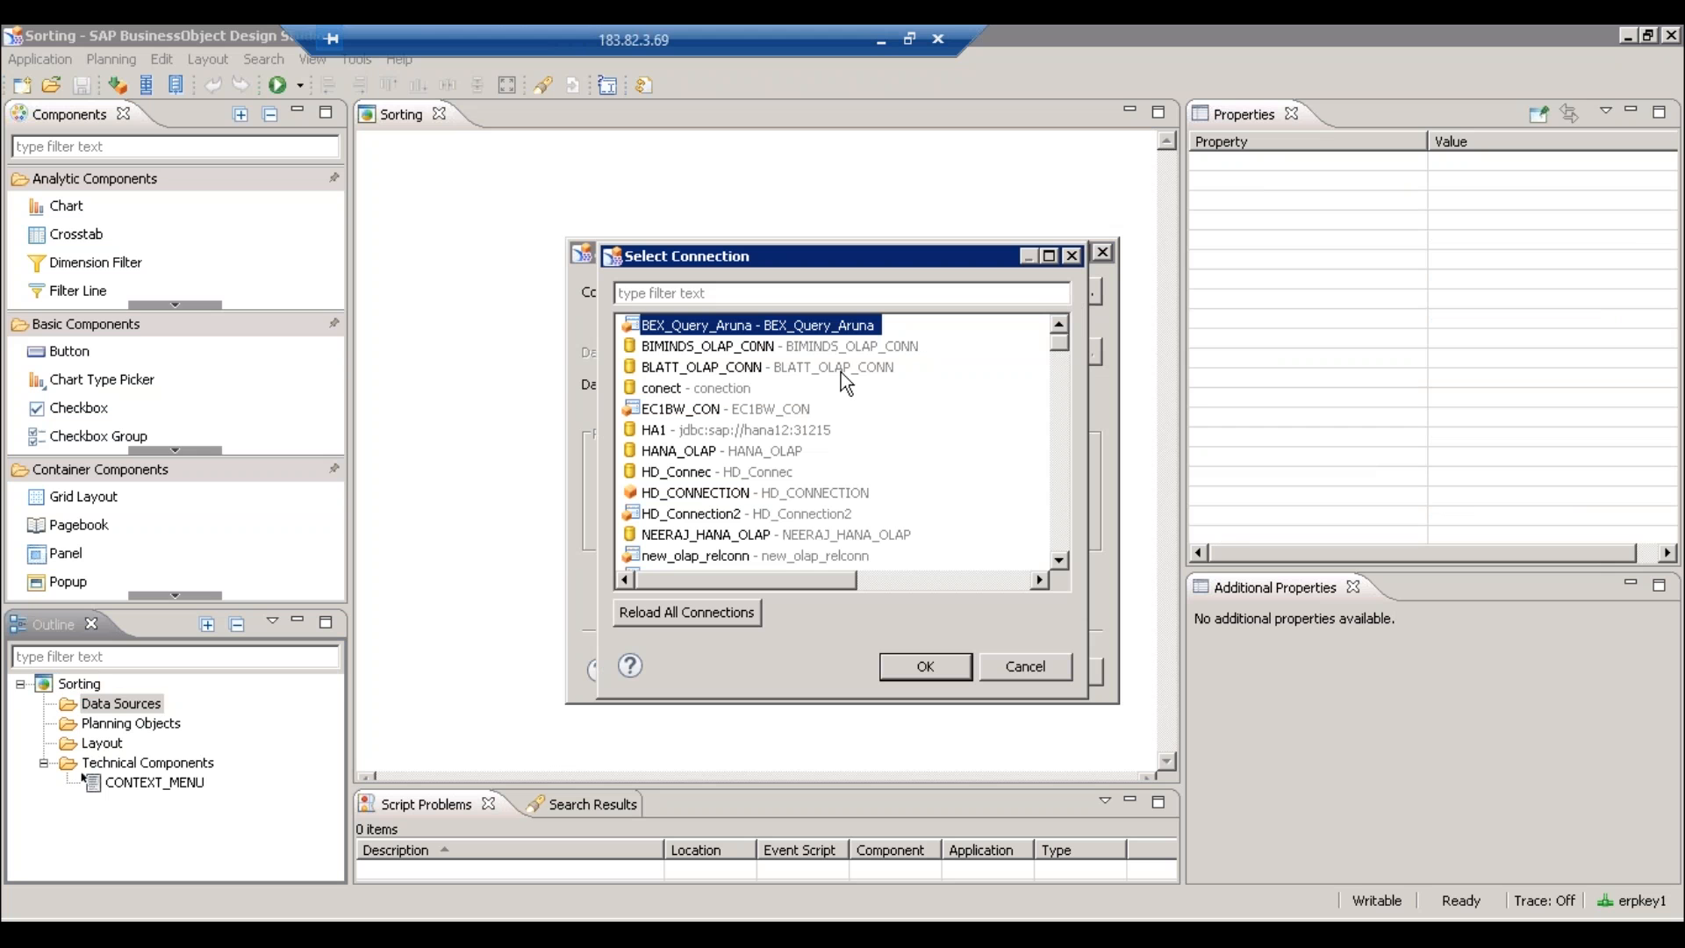
left_click(713, 295)
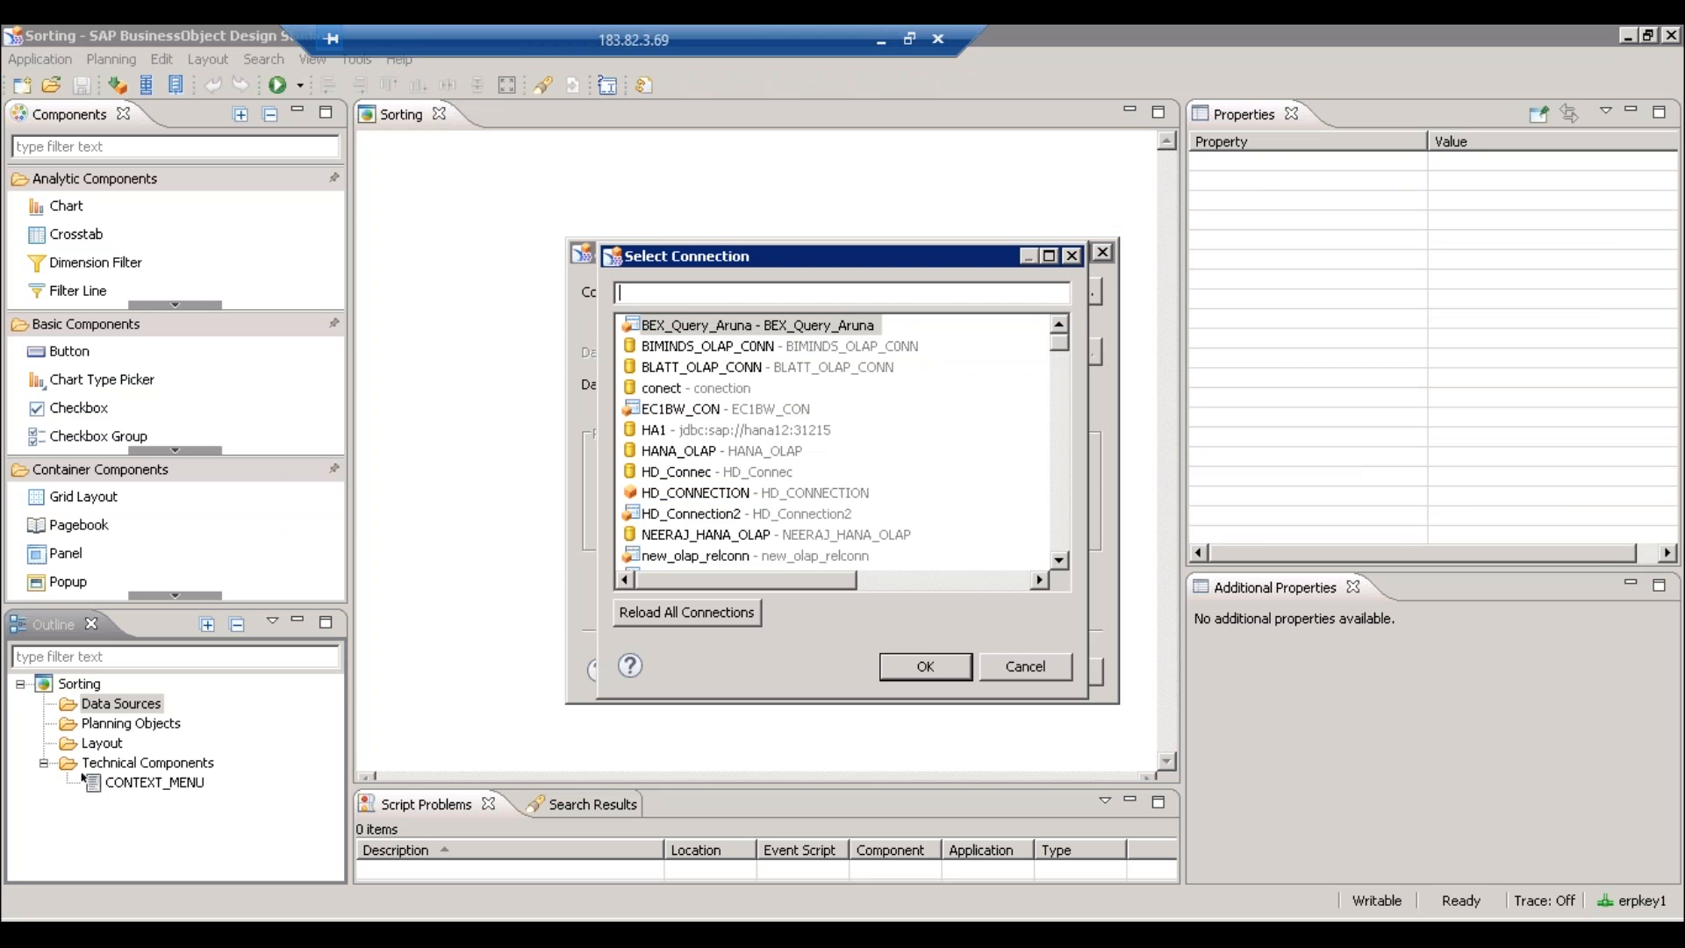
type("SAP")
double_click(711, 411)
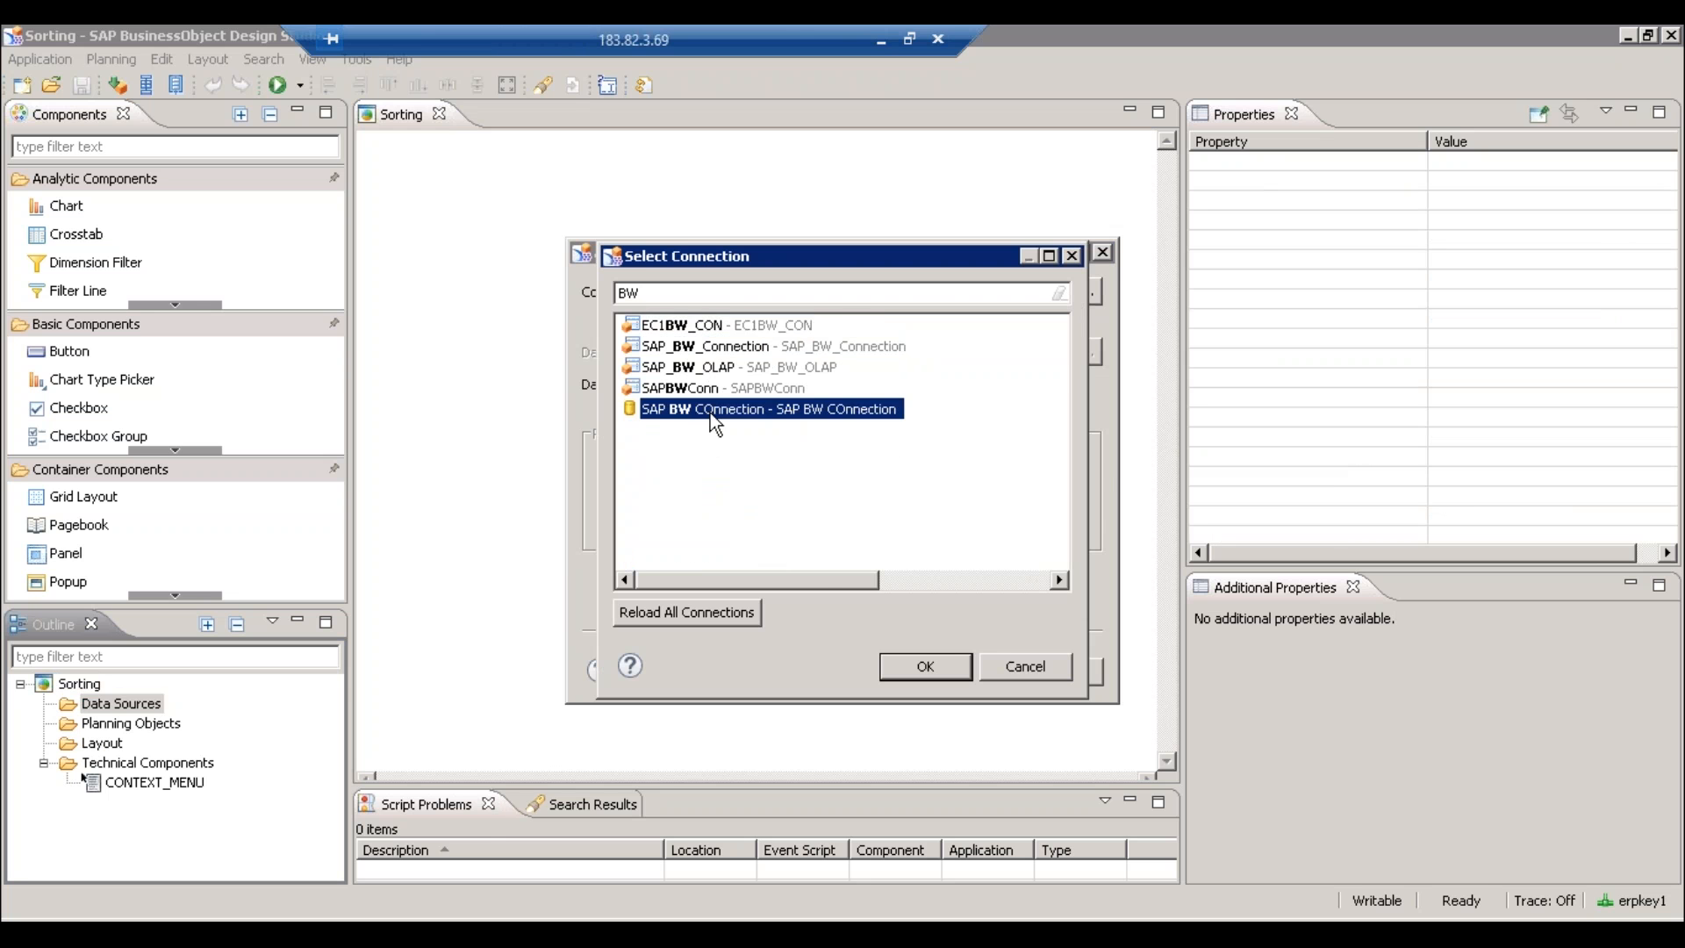
- Switch the query browser to Search and bring up the sticky note with saved query names
left_click(1068, 358)
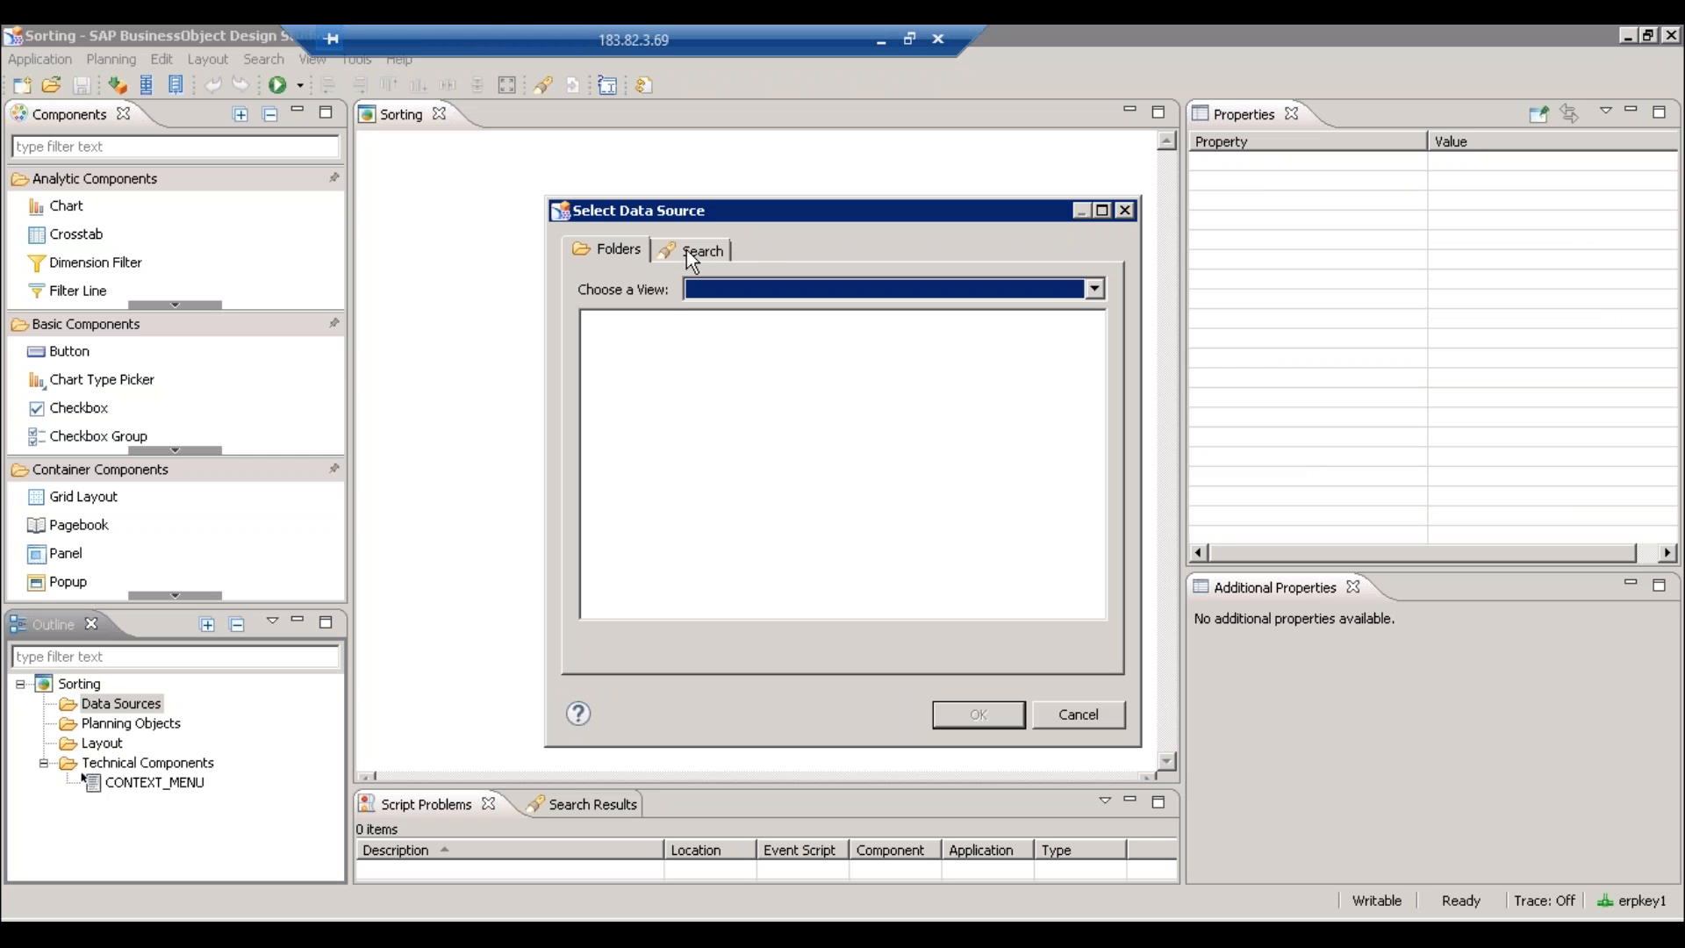
left_click(693, 254)
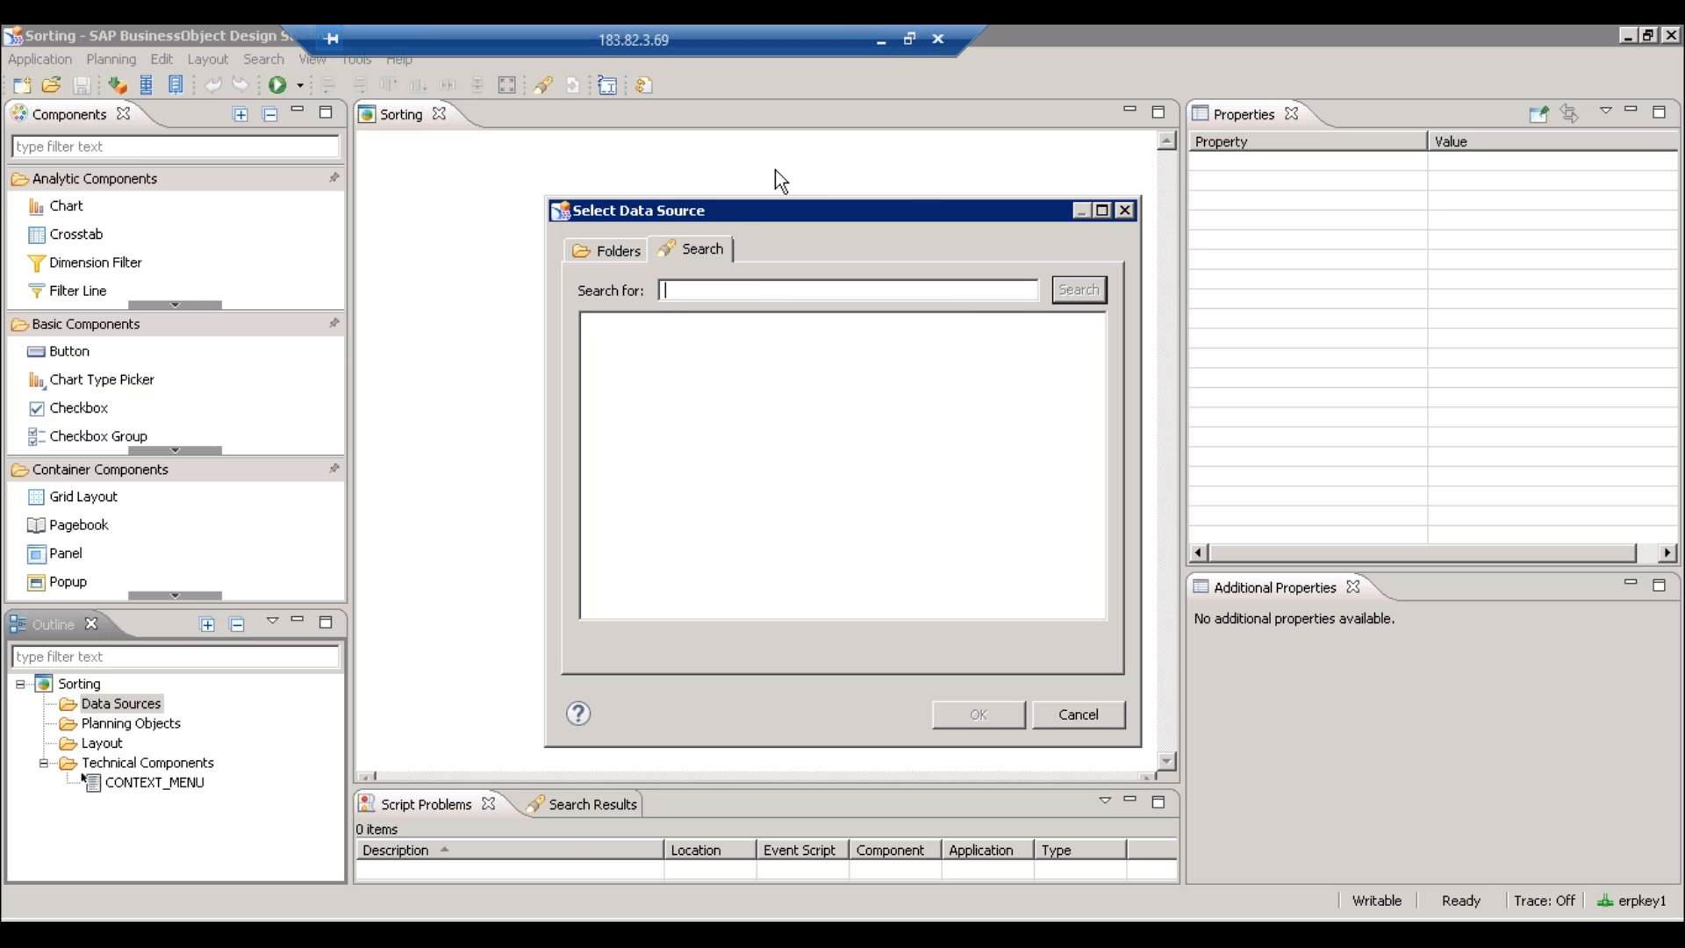
left_click(881, 39)
key("alt+Tab")
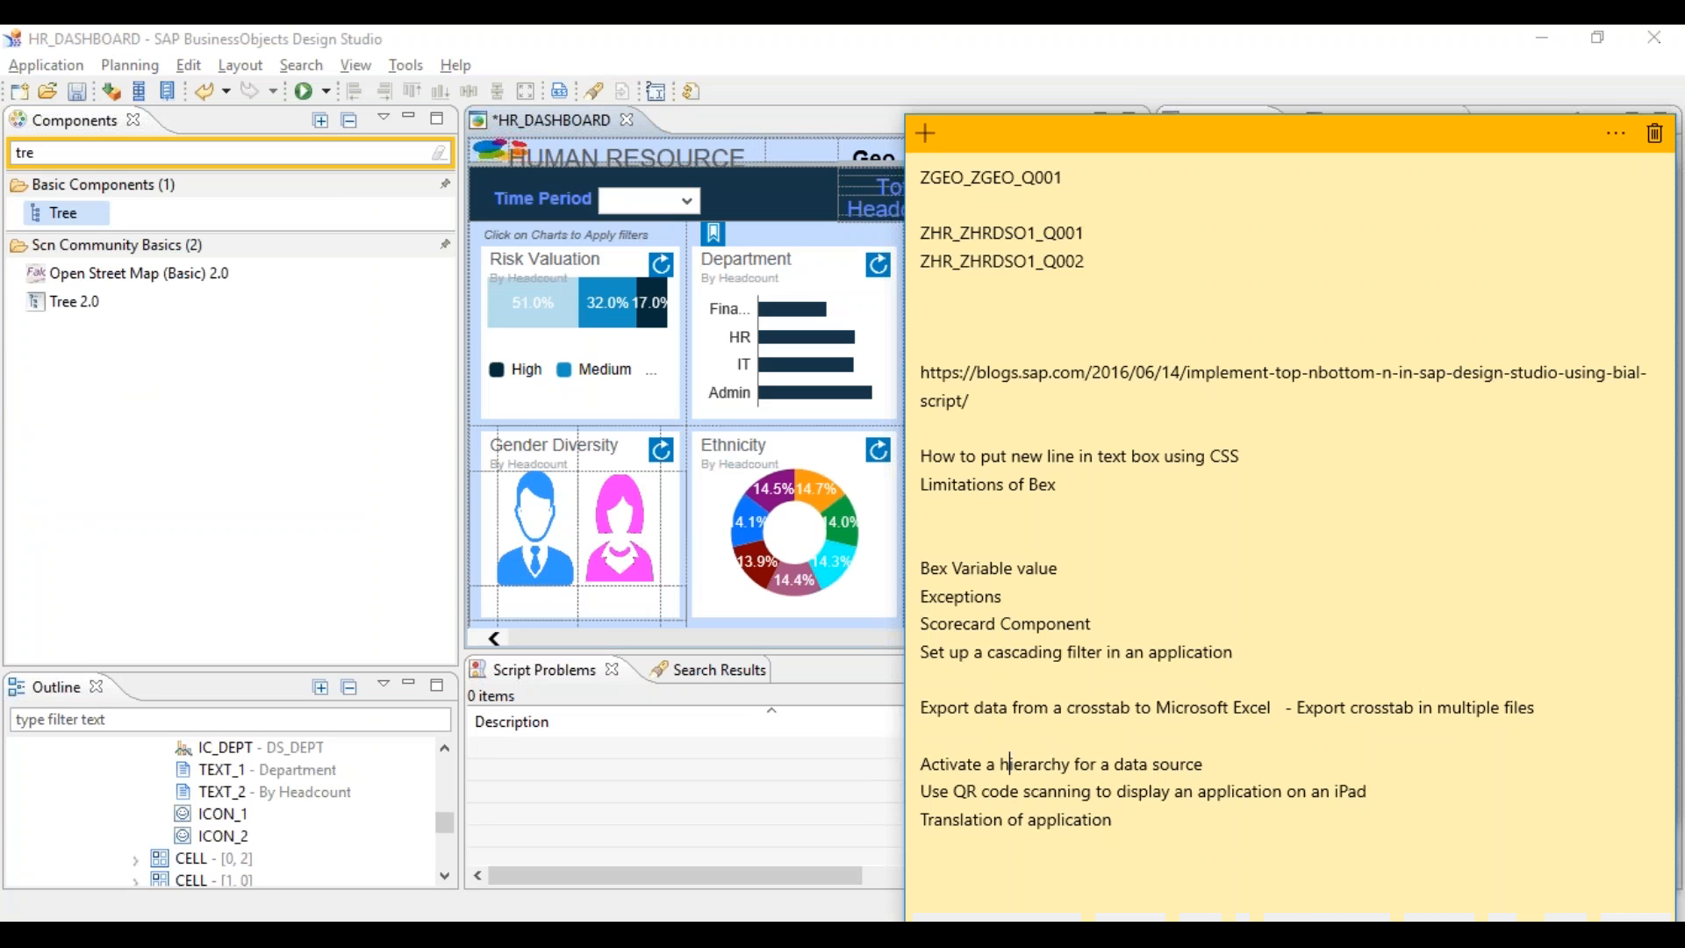
- Review lines in the sticky note, then return to Design Studio and save HR_DASHBOARD
left_click_drag(1122, 825, 918, 776)
left_click(1106, 831)
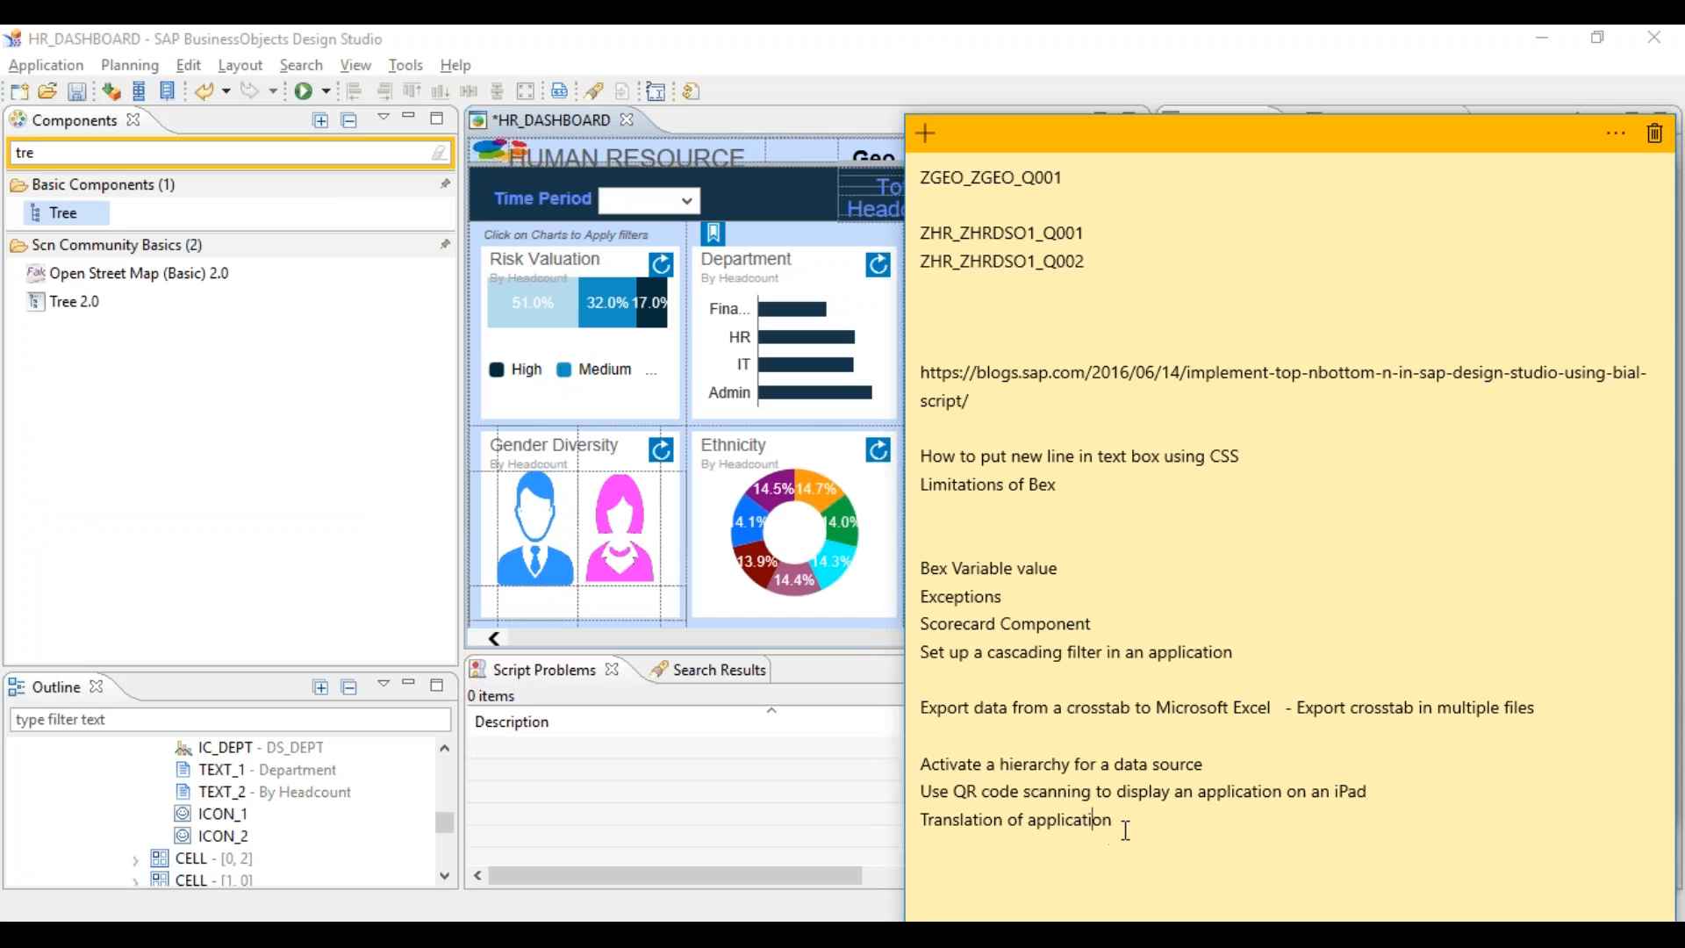
left_click_drag(1126, 830, 933, 828)
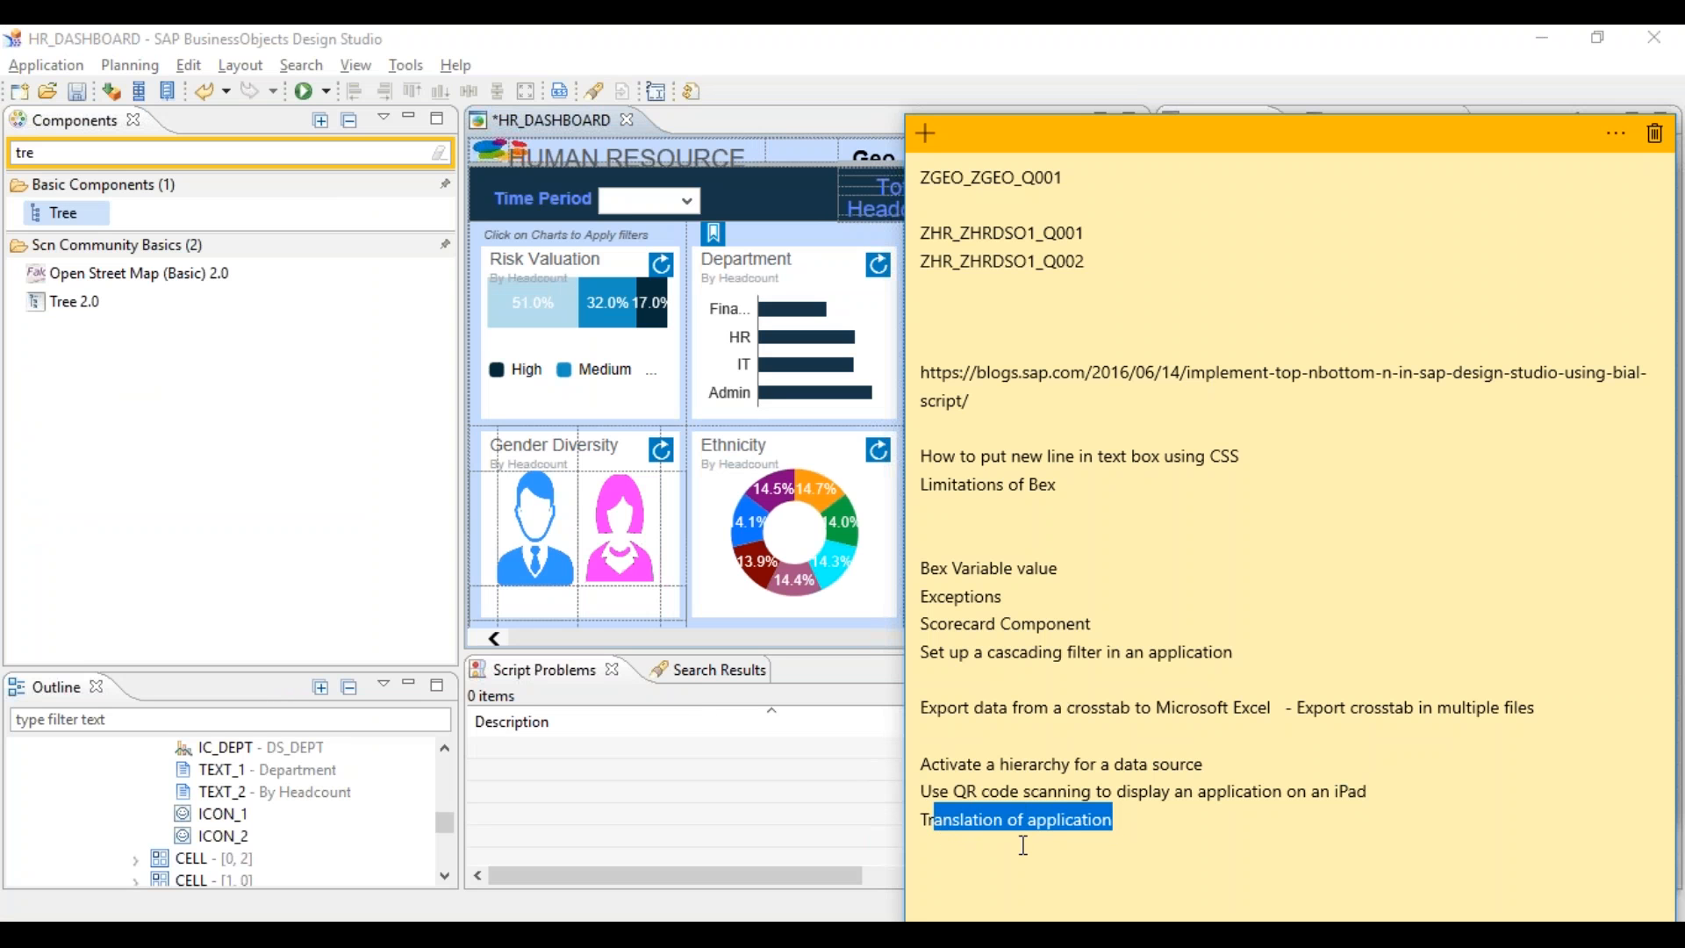
left_click(1118, 844)
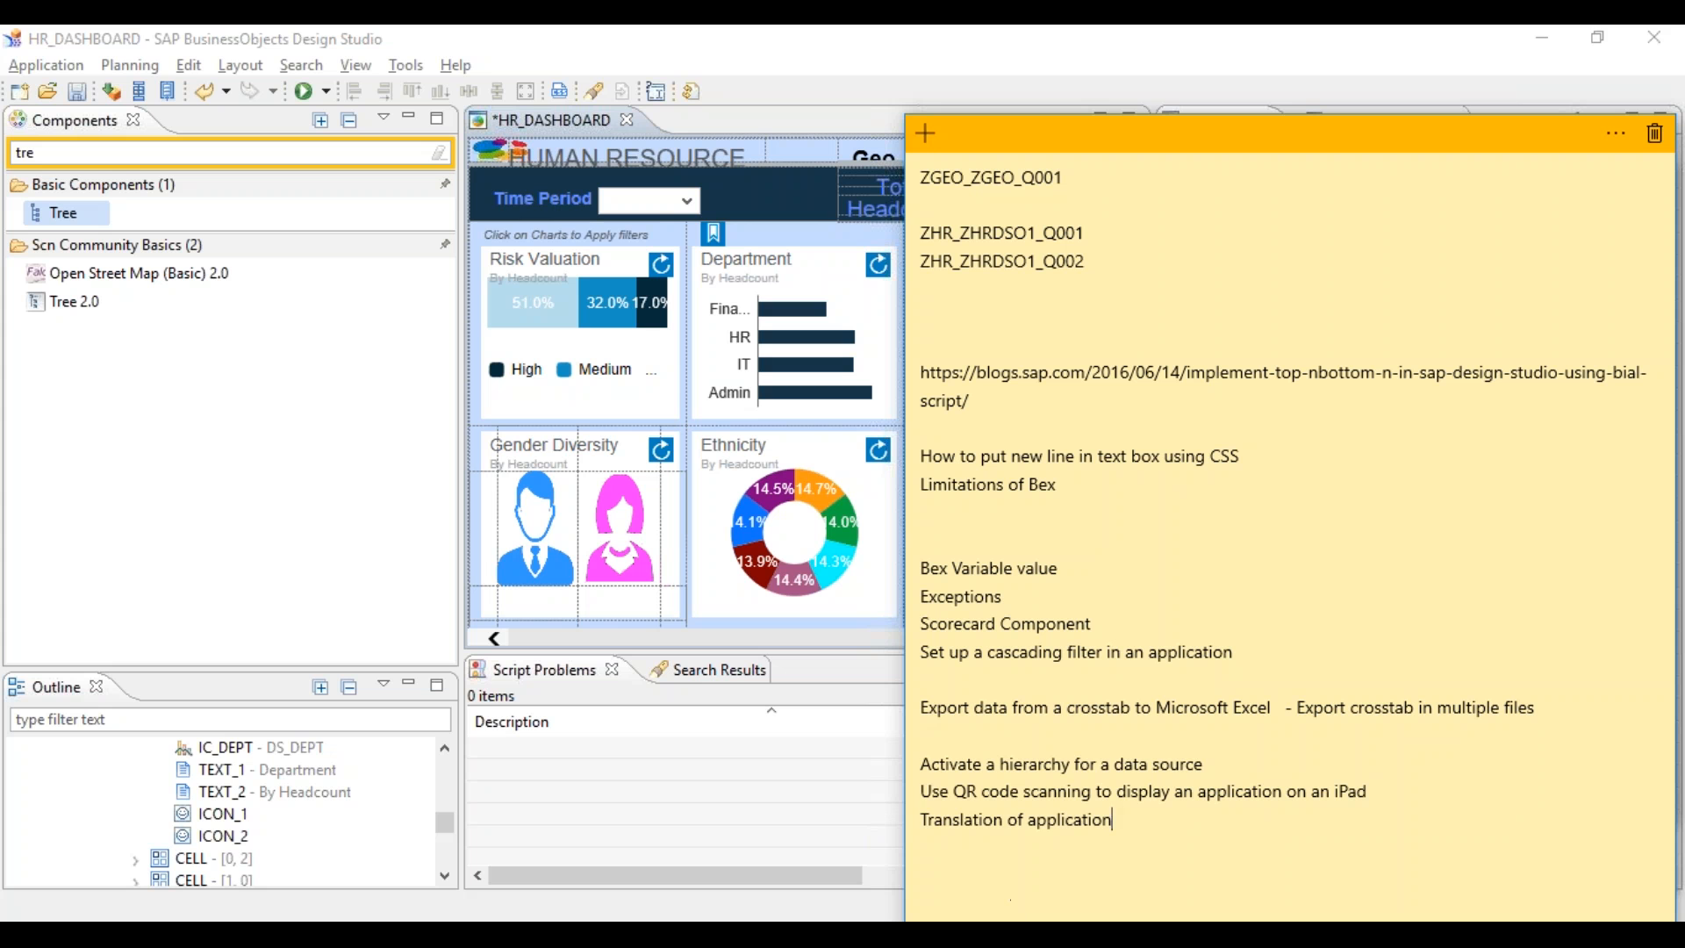
mouse_move(1059, 935)
left_click(860, 38)
key("ctrl+s")
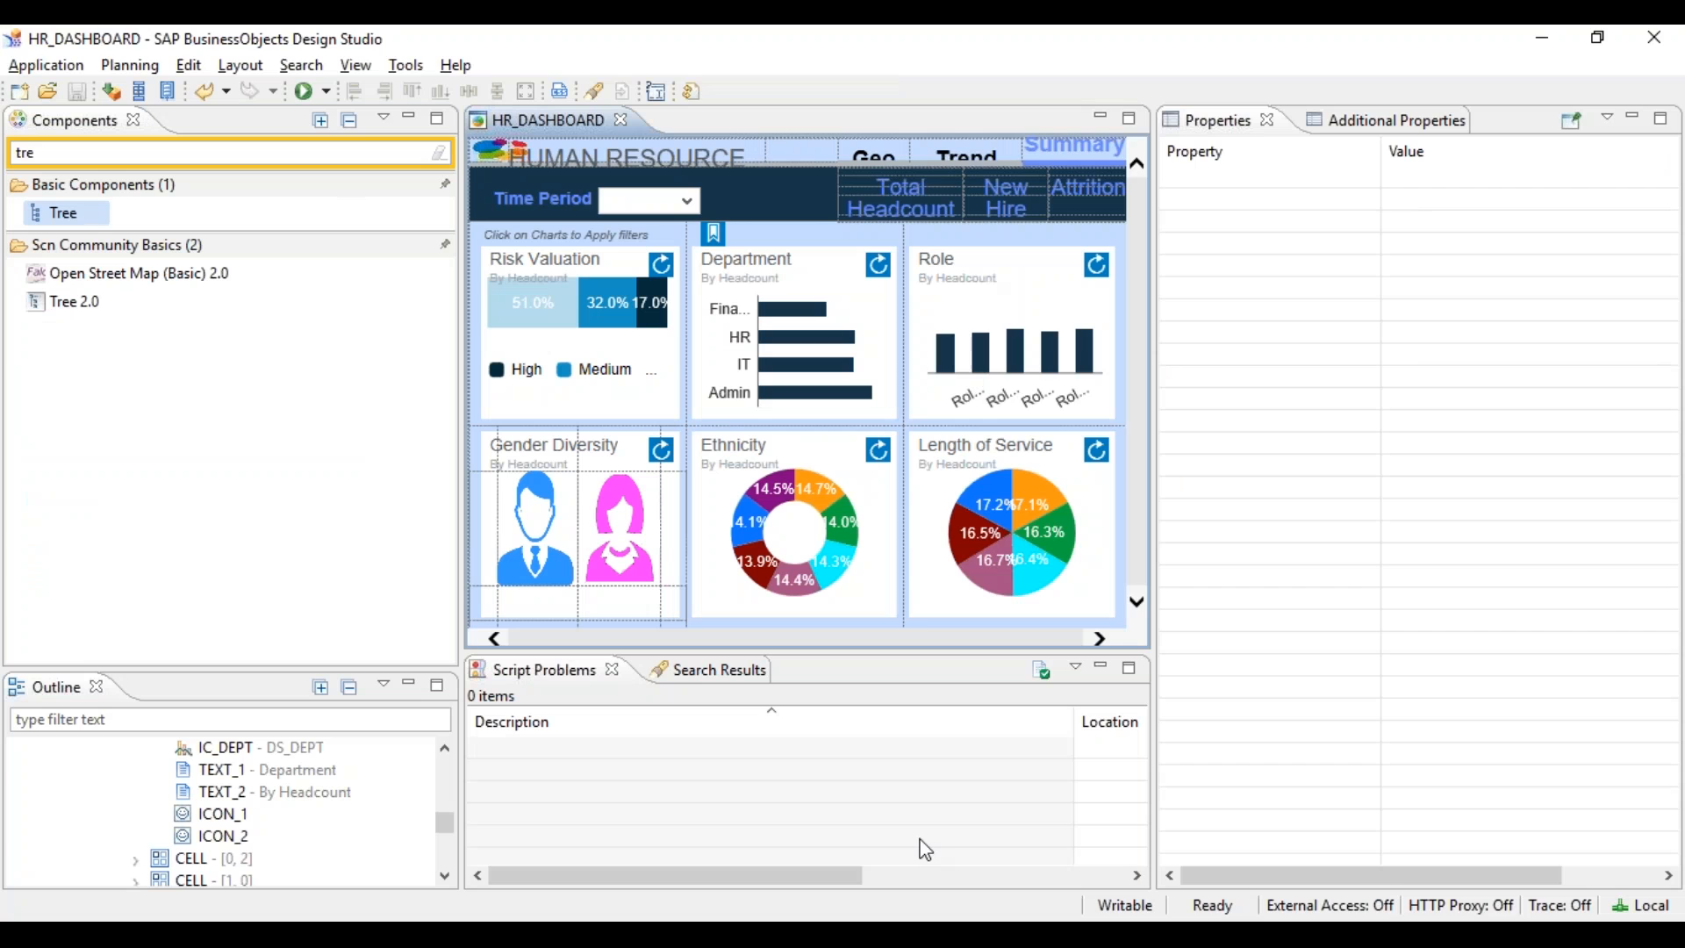
- Copy ZHR_ZHRDSO1_Q001 from the sticky note, search for it, and add it as data source DS_1
left_click(930, 939)
left_click(1087, 235)
double_click(1097, 235)
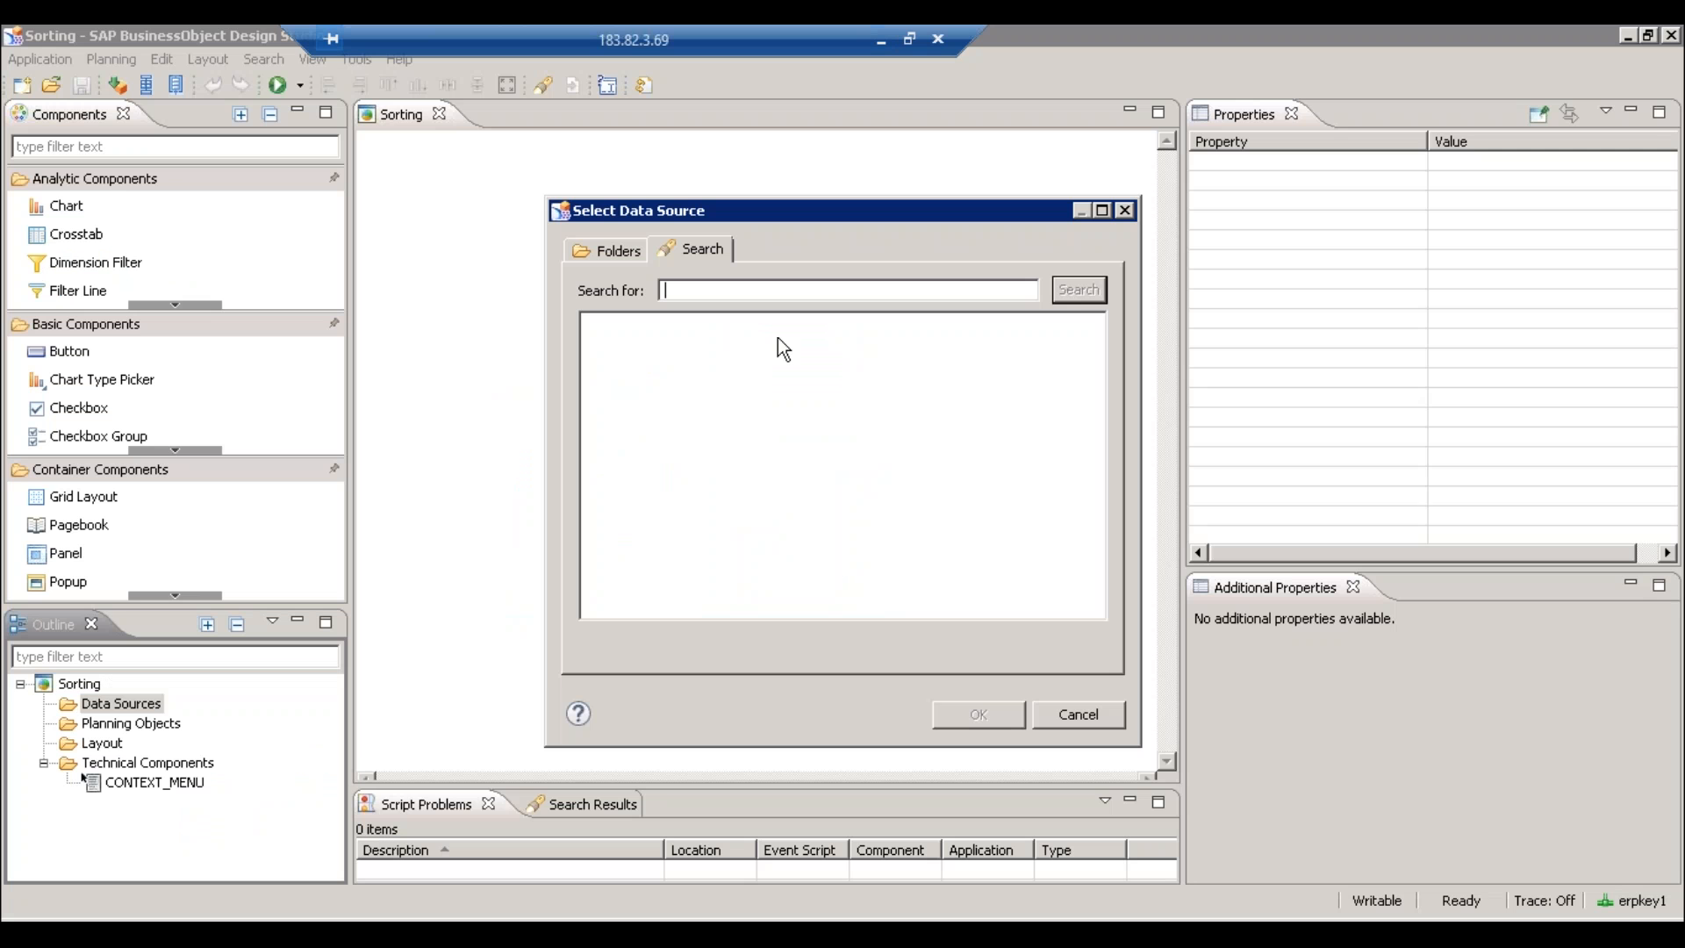
type("ZHR_ZHRDSO1_Q001")
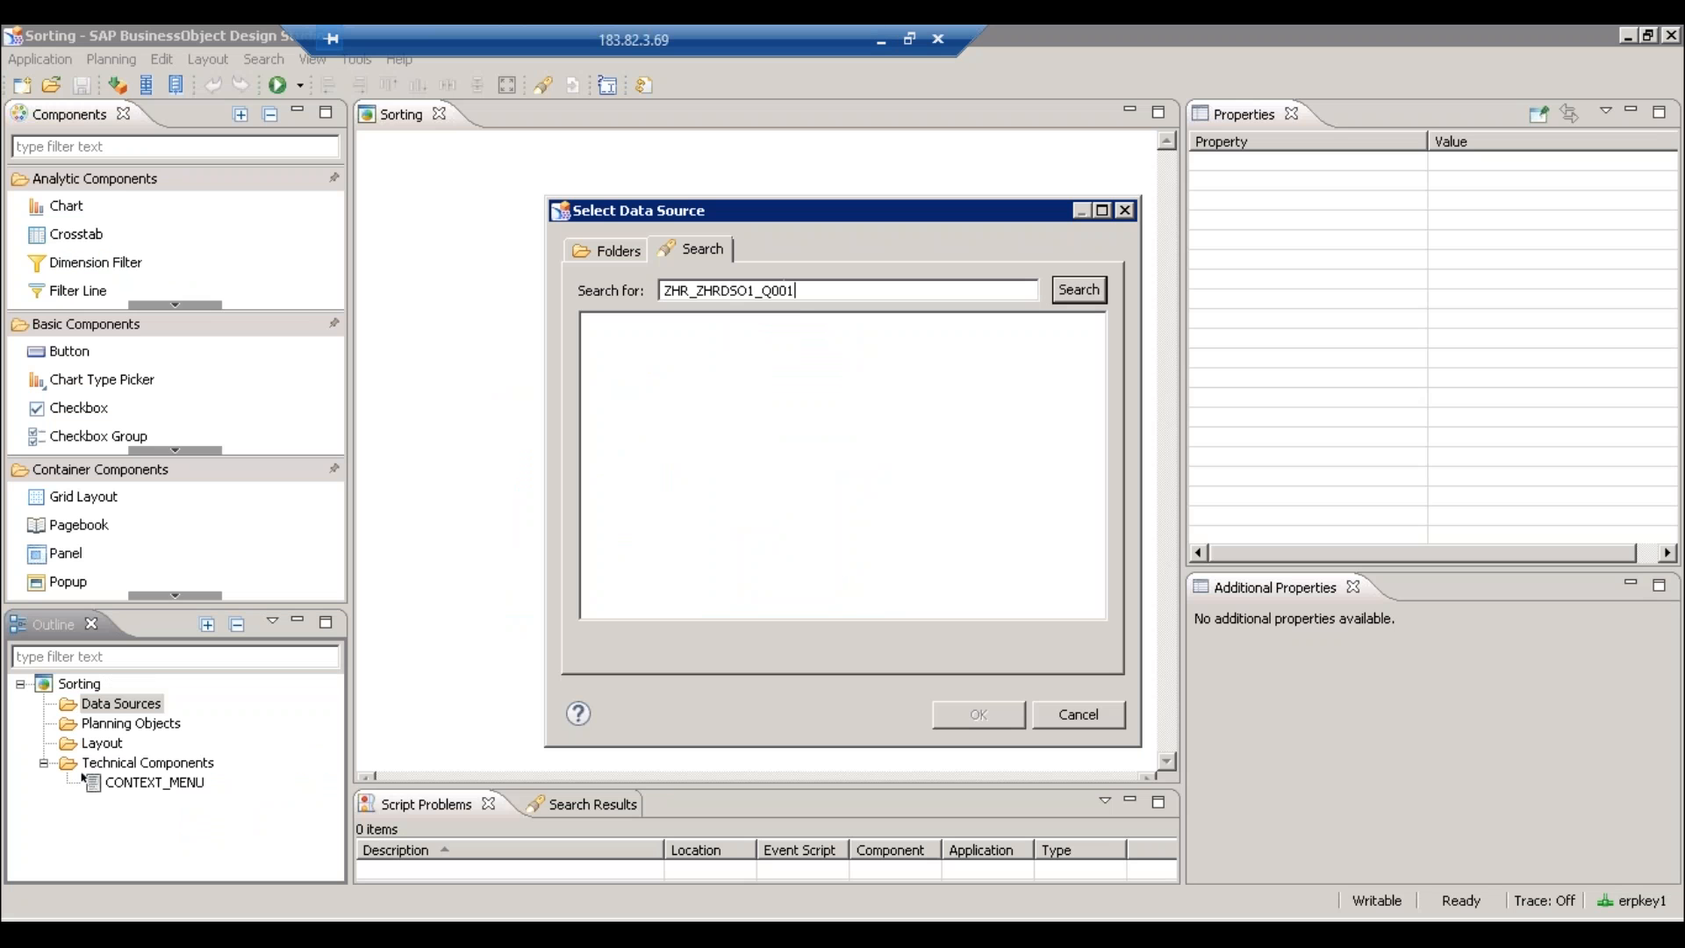
left_click(1066, 294)
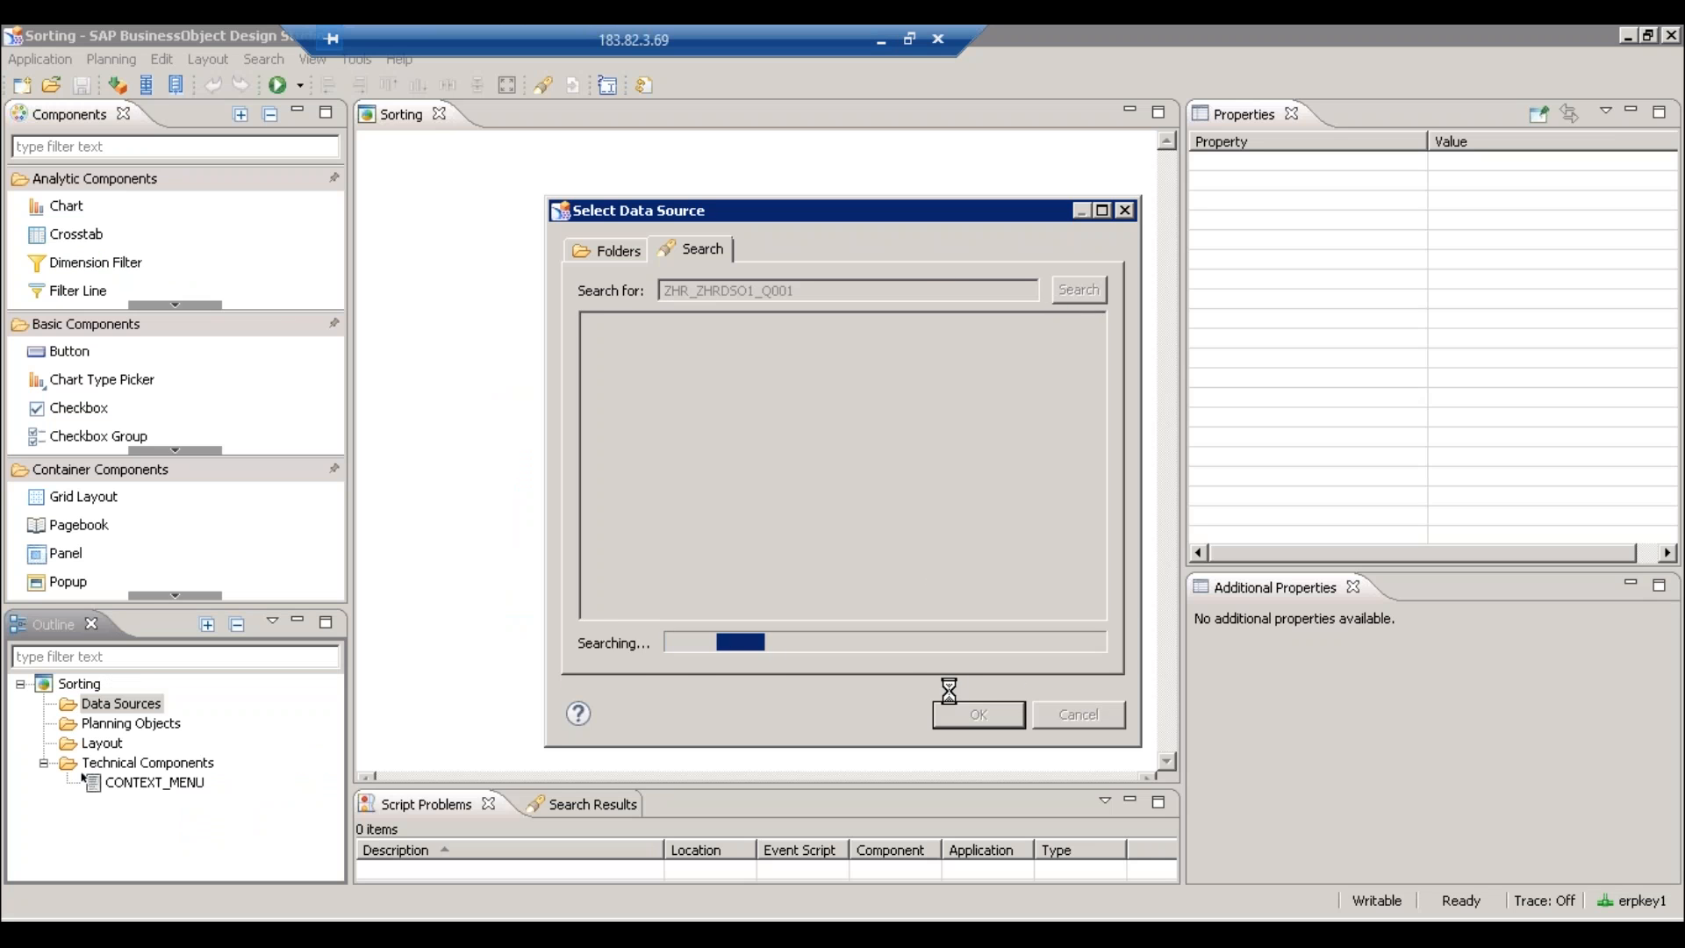
left_click(957, 718)
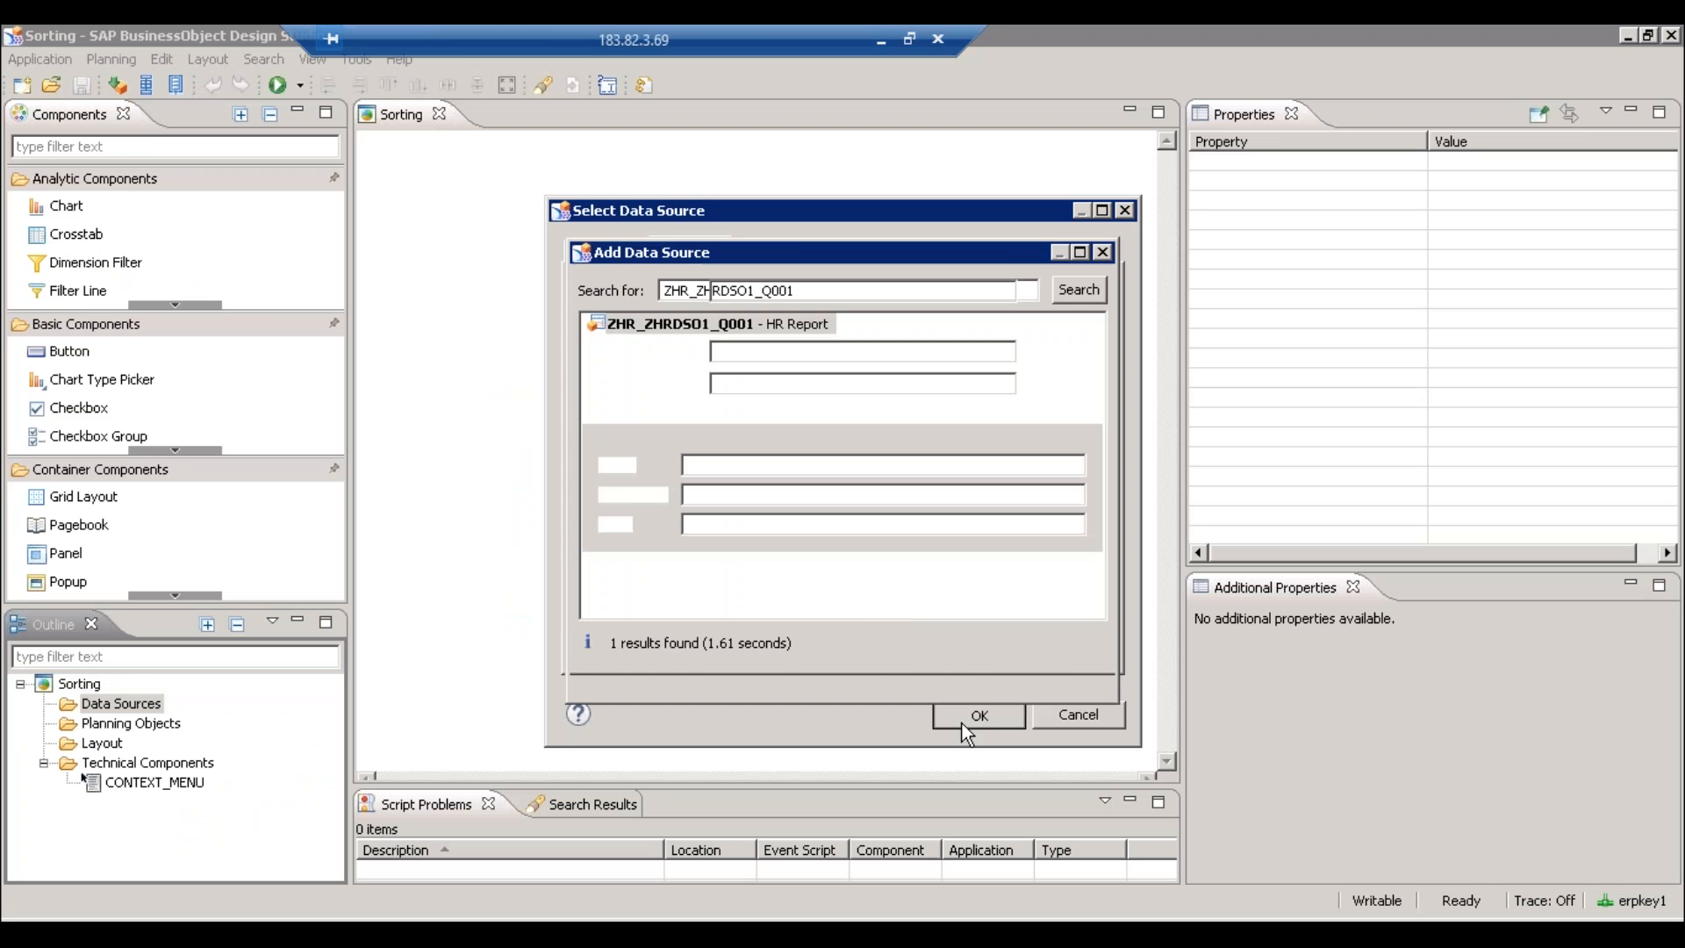
left_click(957, 672)
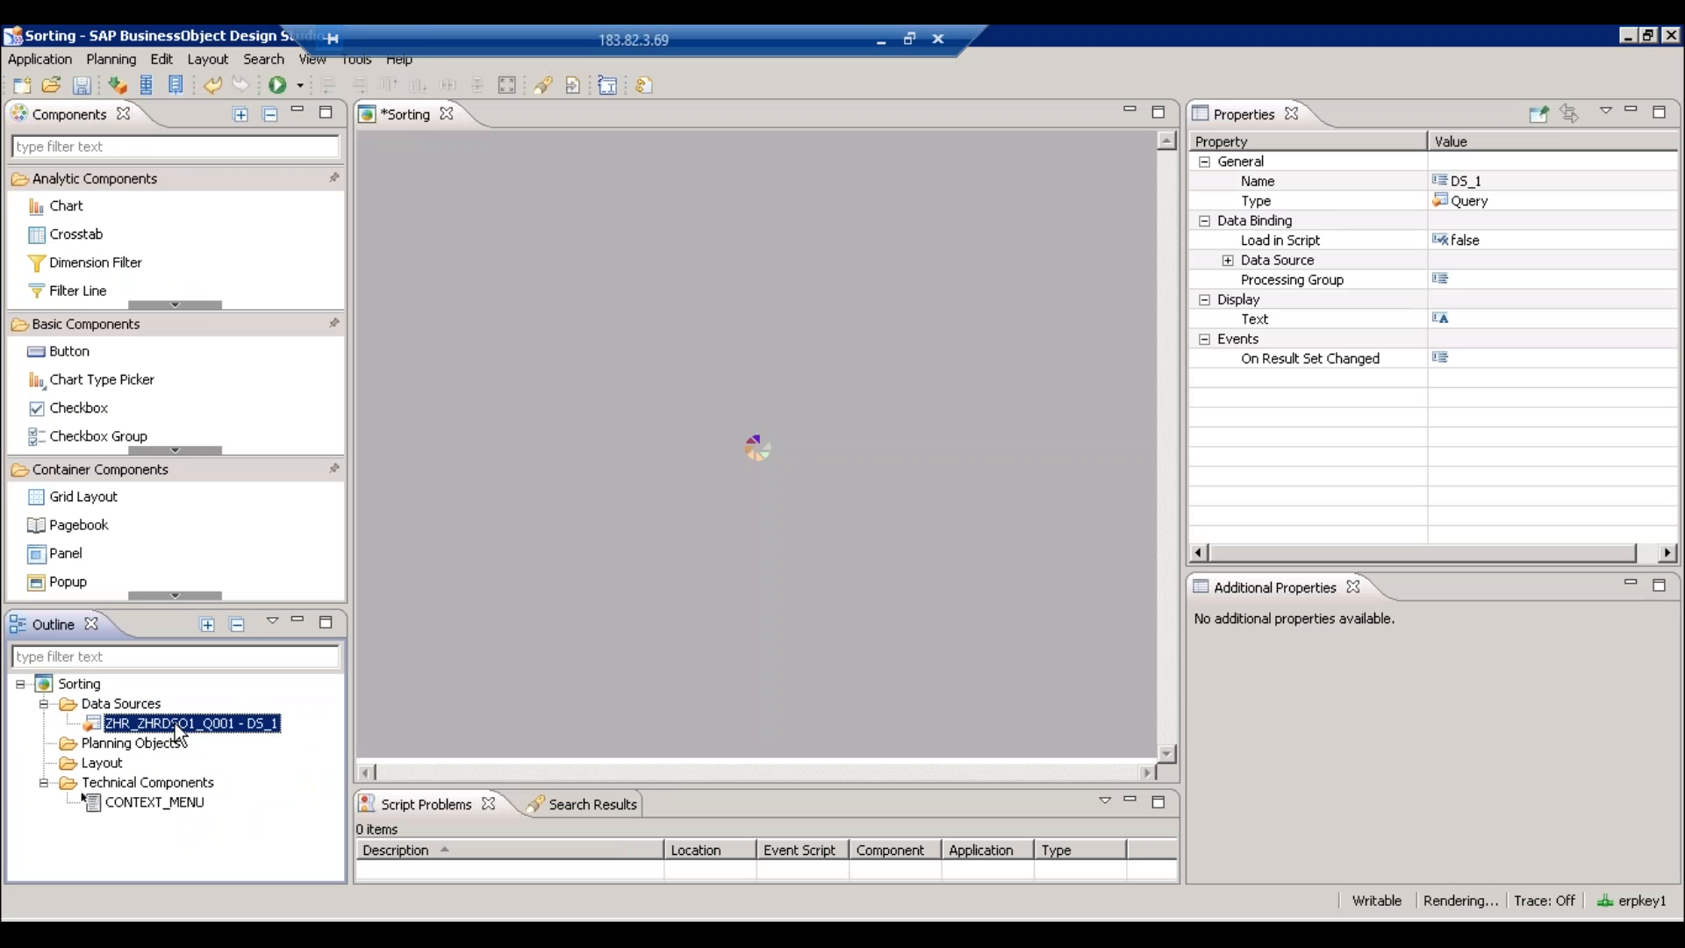
right_click(180, 727)
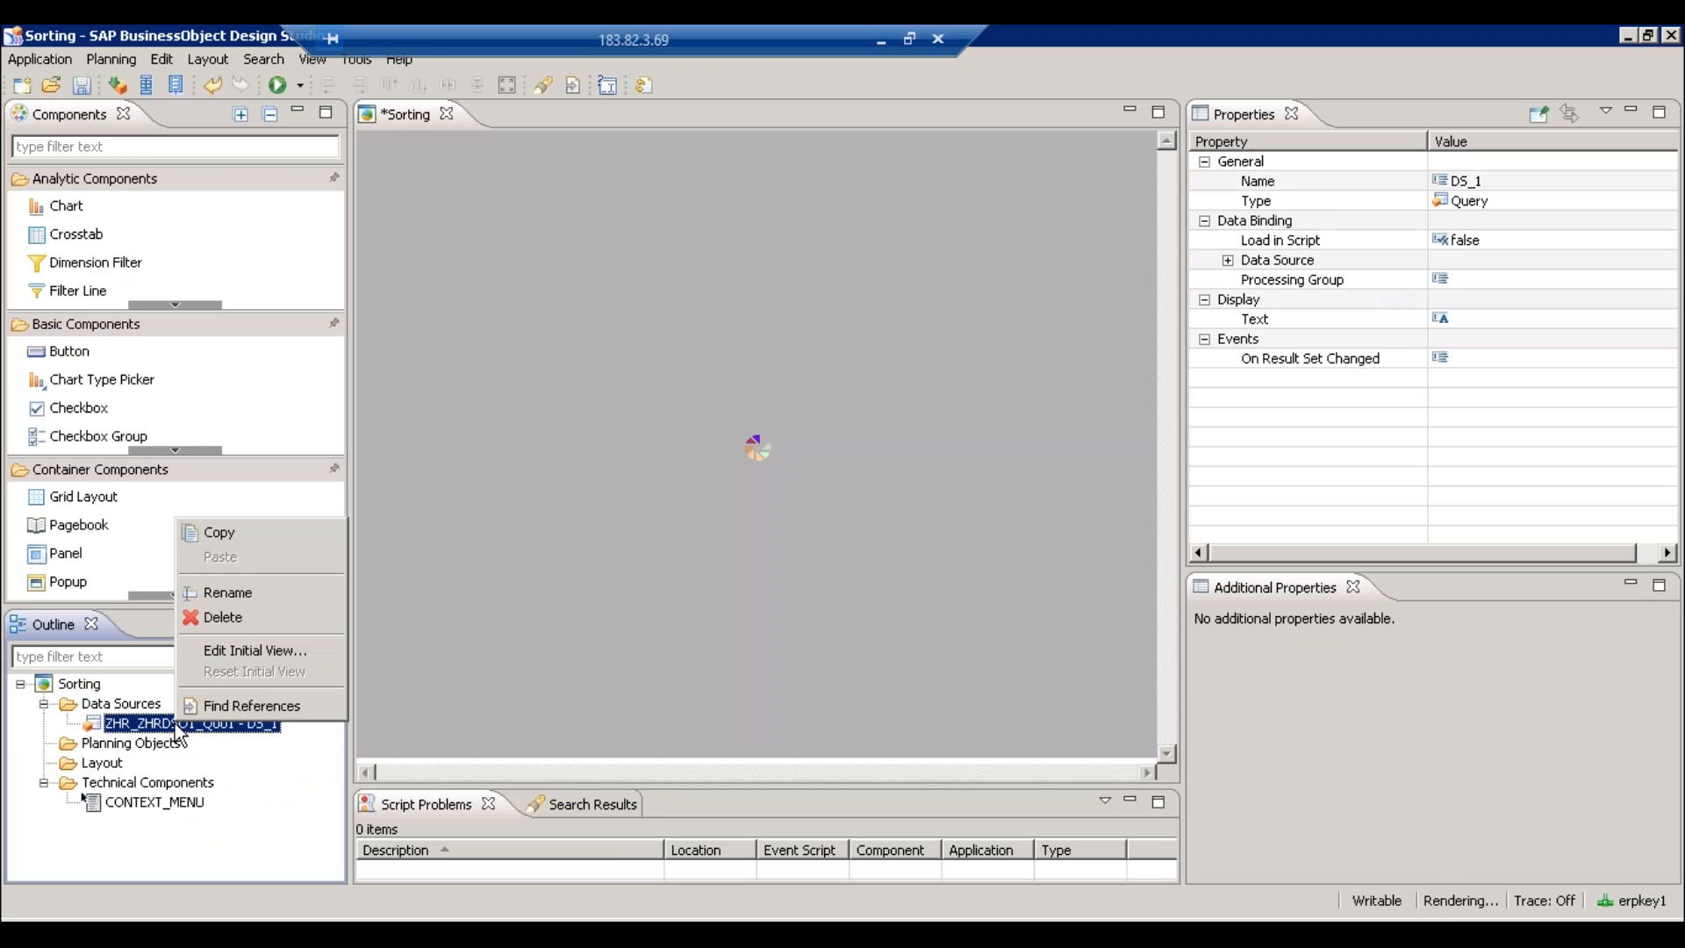
- In DS_1's initial view, remove Calendar Year/Month, Gender, Nation, Risk, Role and Service Length from rows
left_click(242, 657)
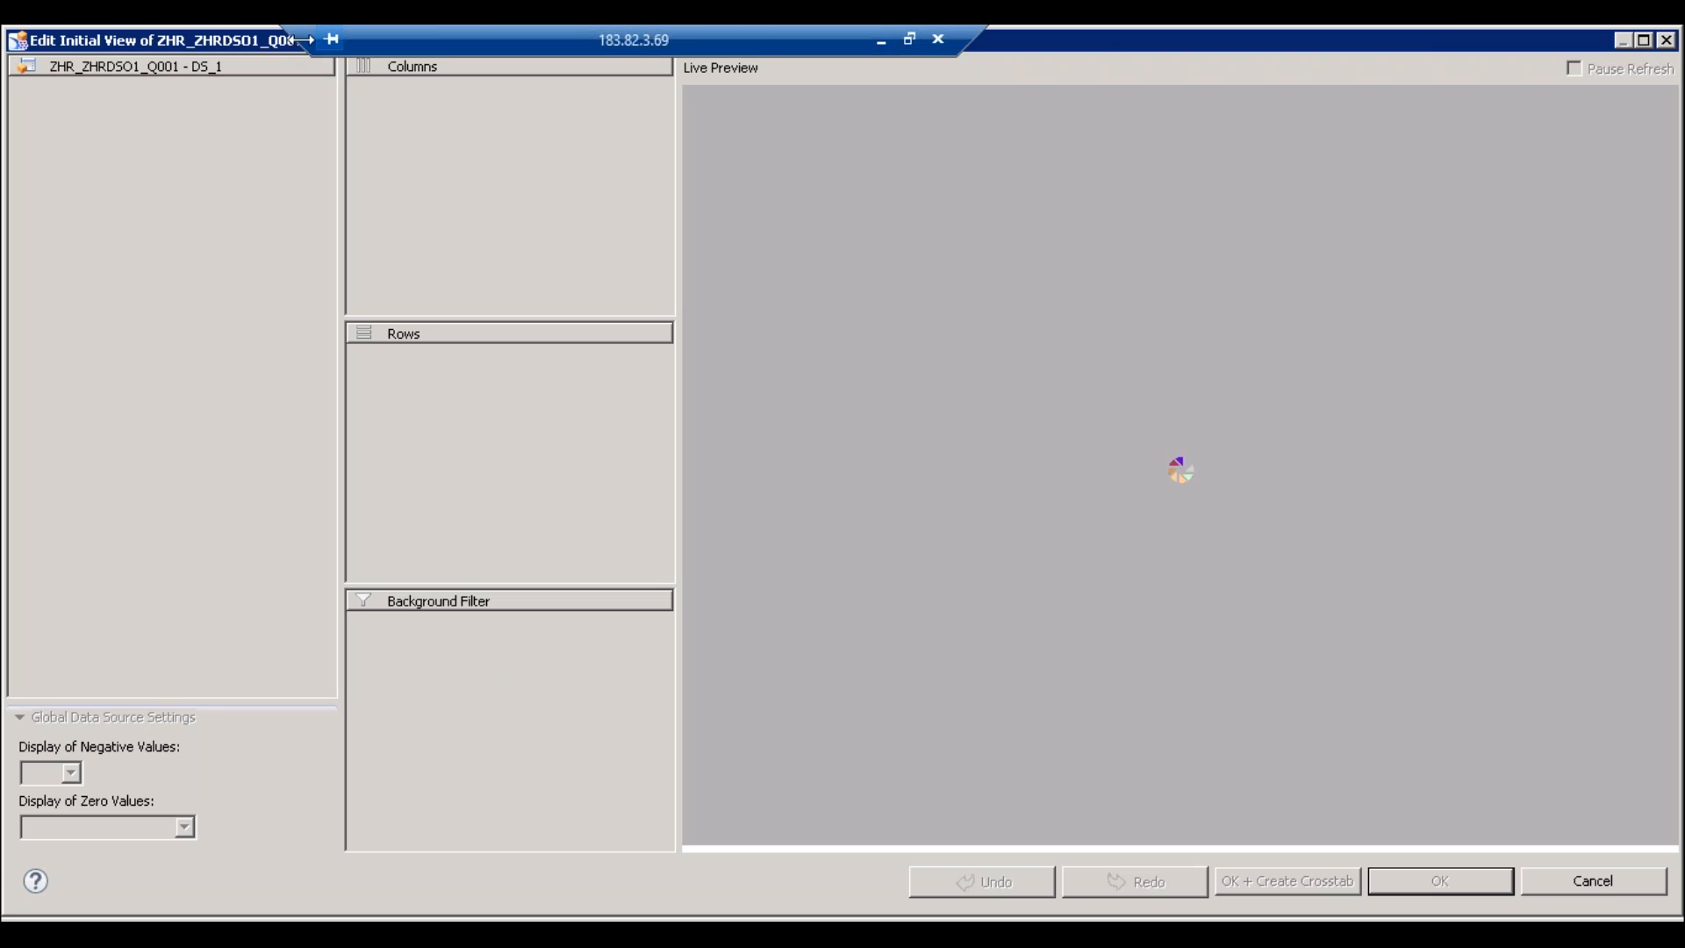
left_click_drag(300, 40, 578, 36)
left_click_drag(856, 36, 1211, 36)
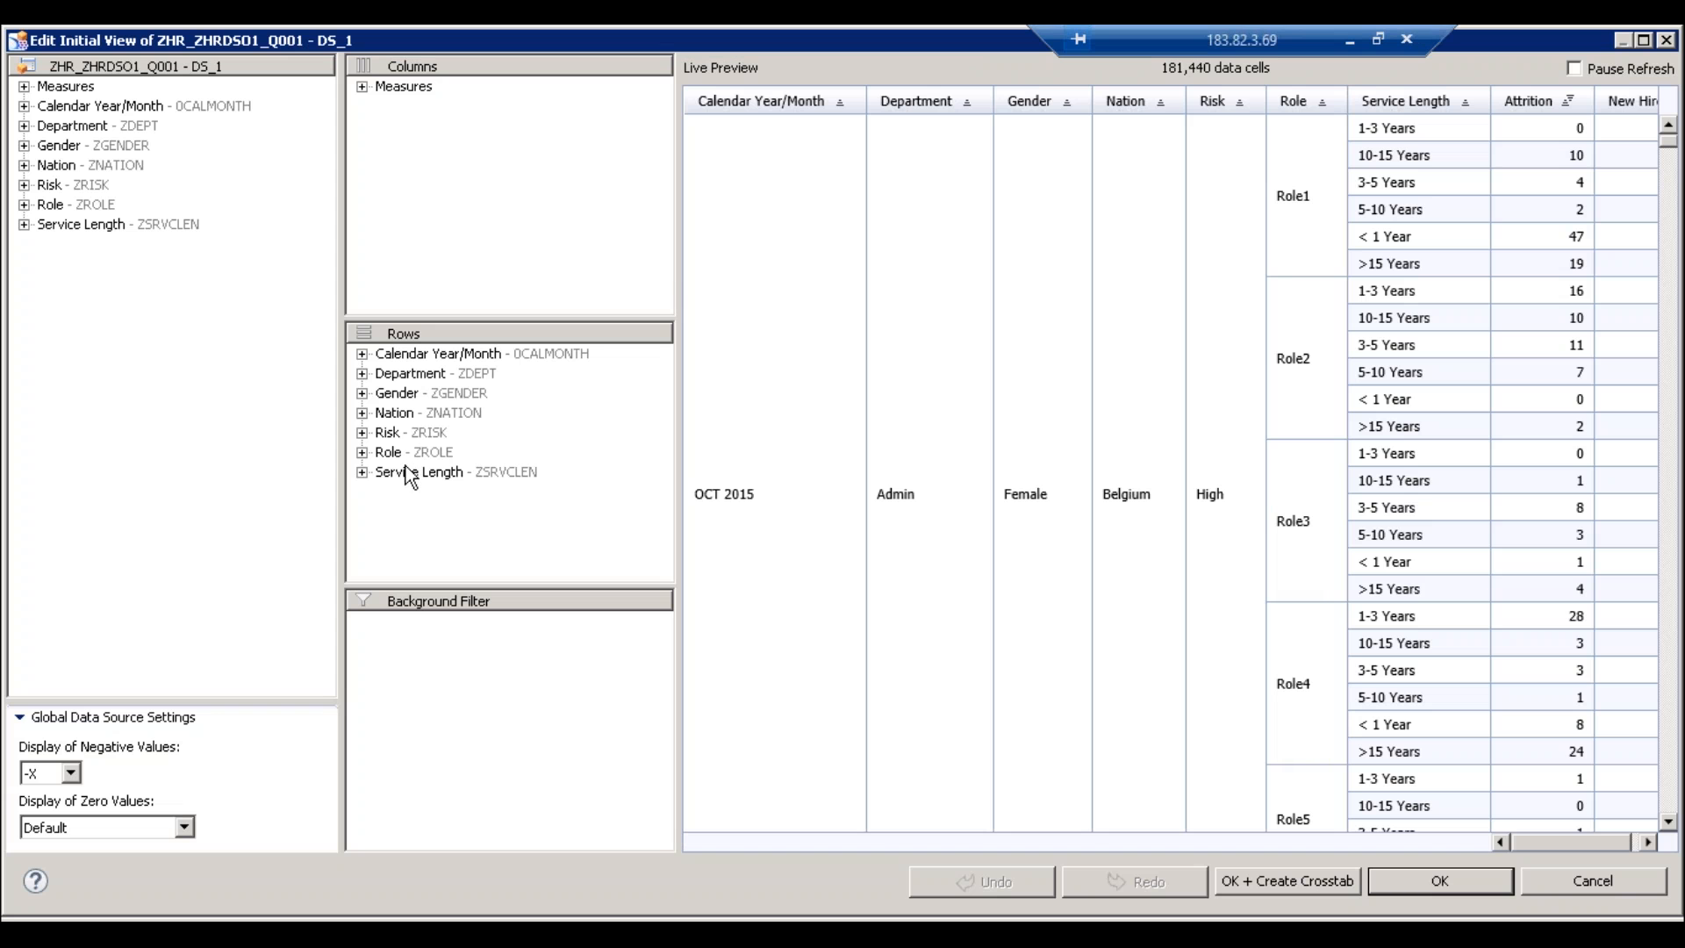
left_click_drag(435, 355, 223, 366)
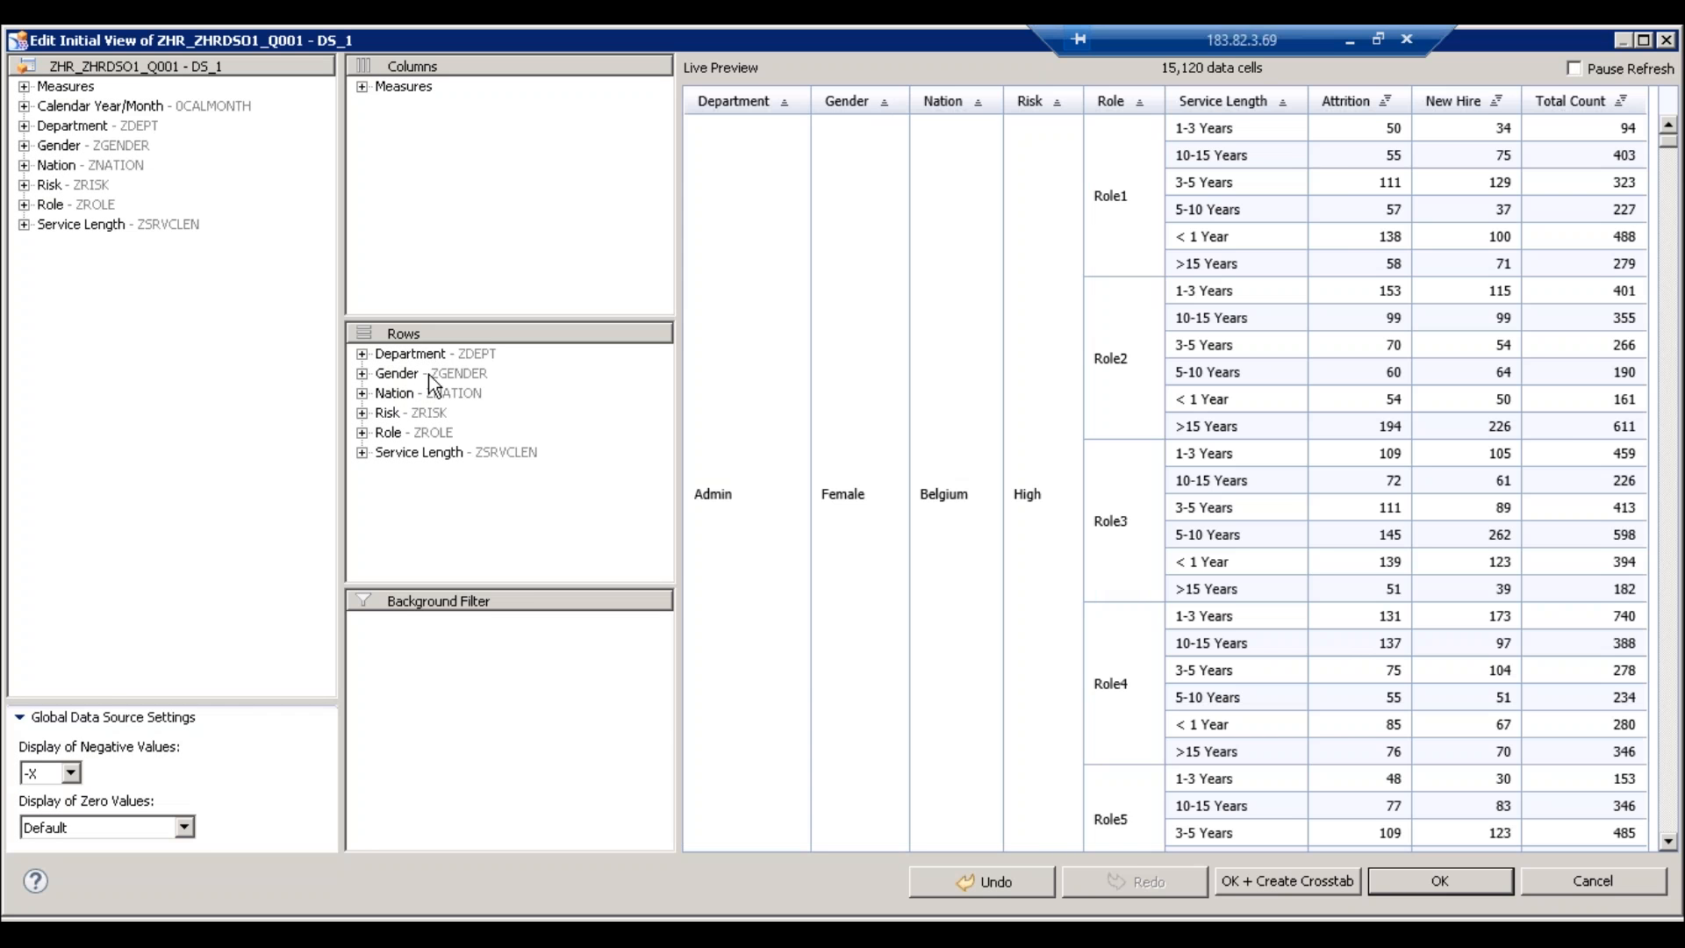
left_click_drag(429, 374, 312, 397)
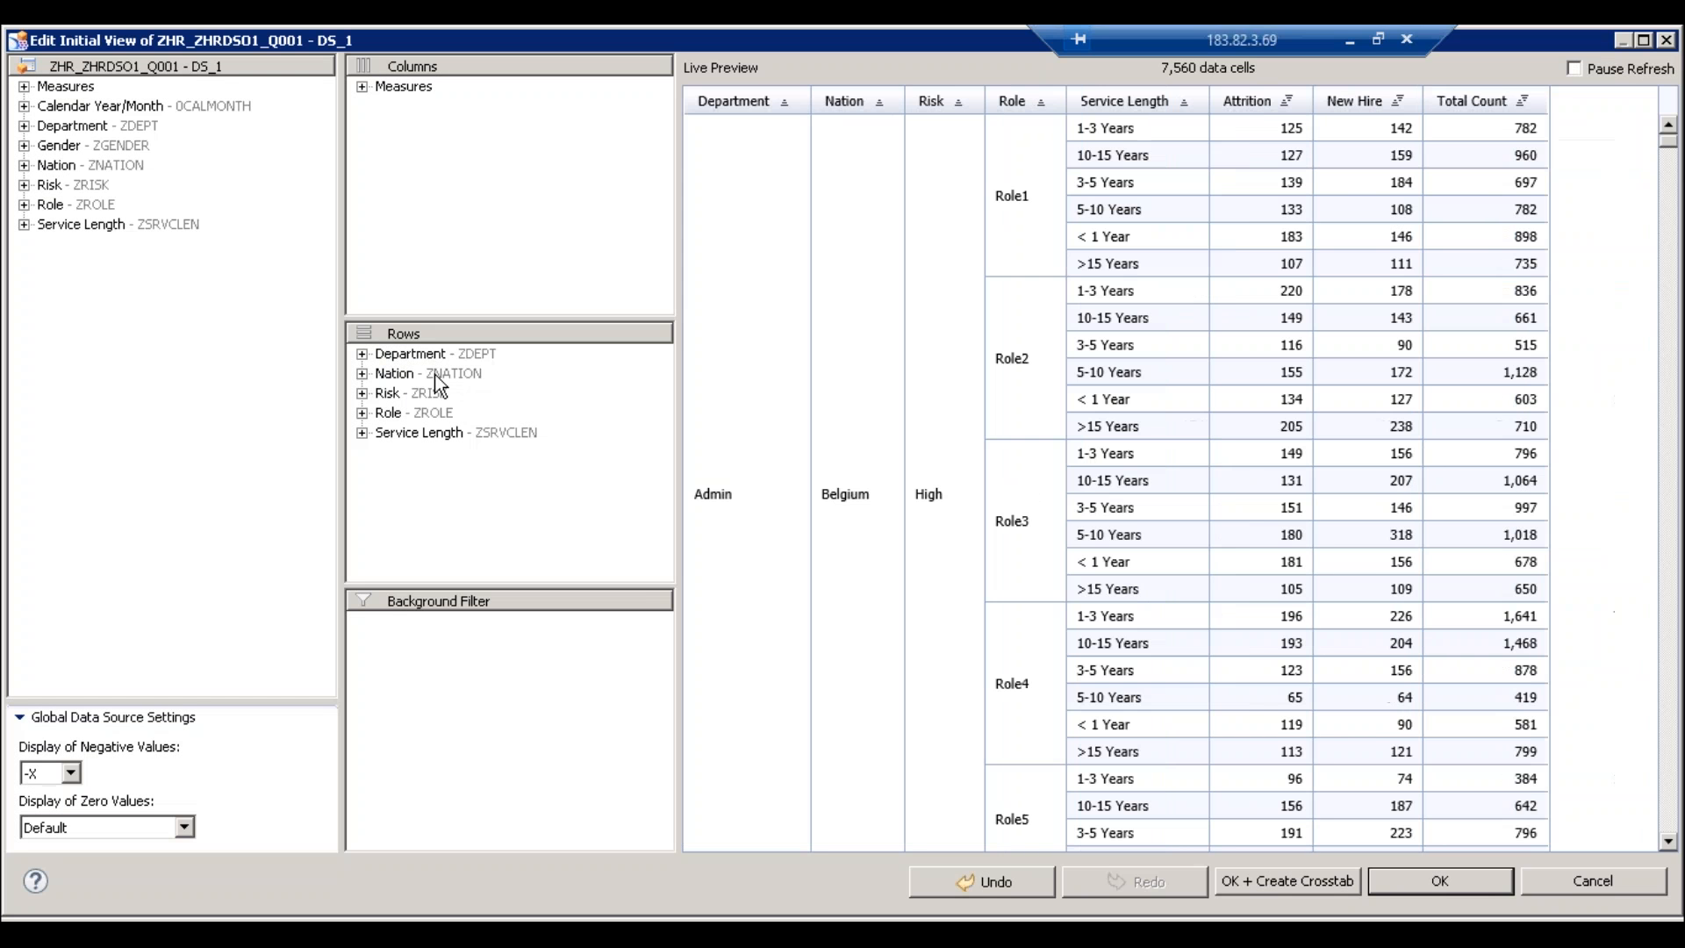
left_click_drag(434, 374, 314, 389)
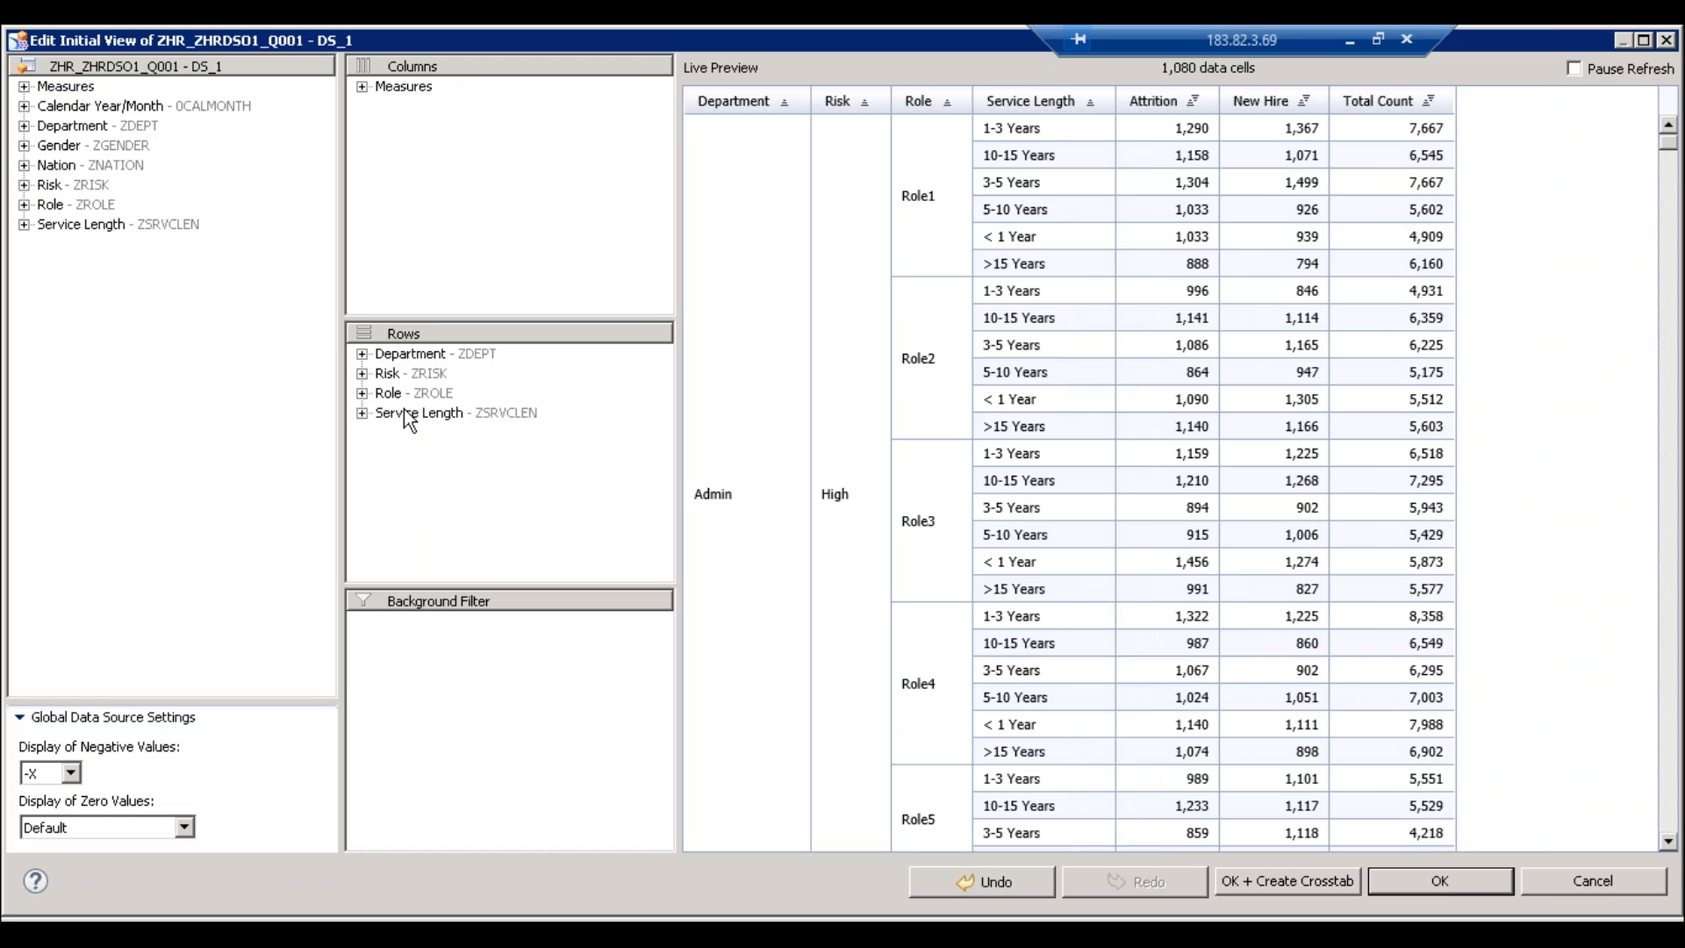
left_click(407, 413)
left_click(398, 370, "shift")
left_click_drag(397, 367, 175, 368)
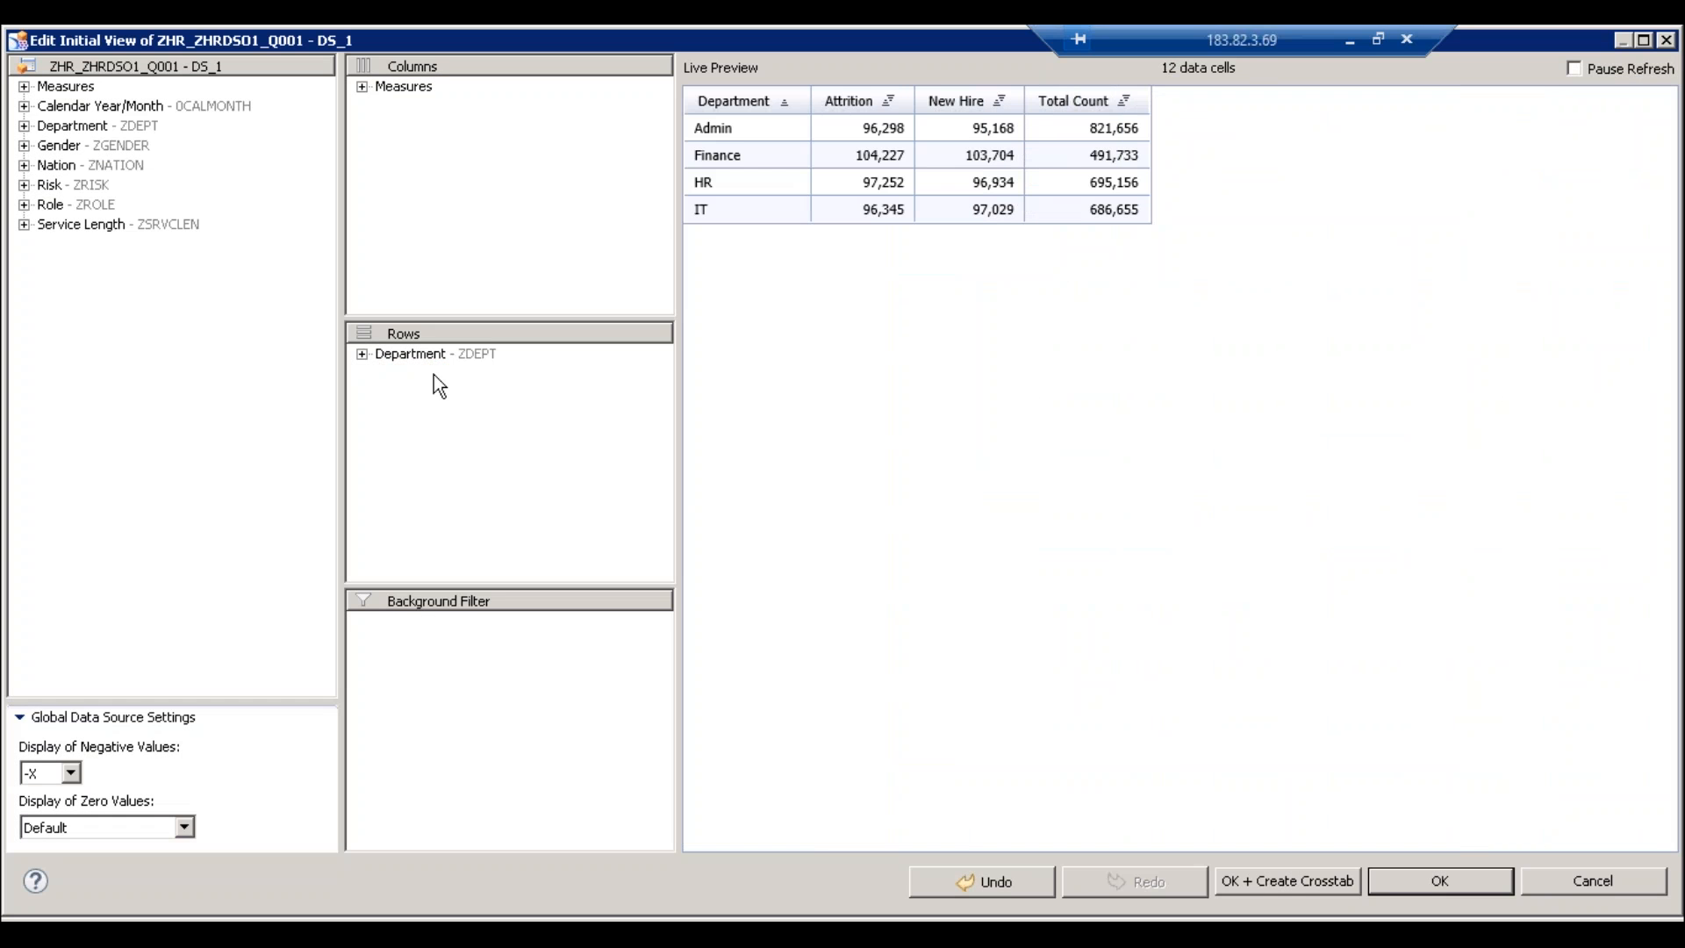
- Check the Department dimension's options and confirm the initial view with only Department in rows
left_click(362, 353)
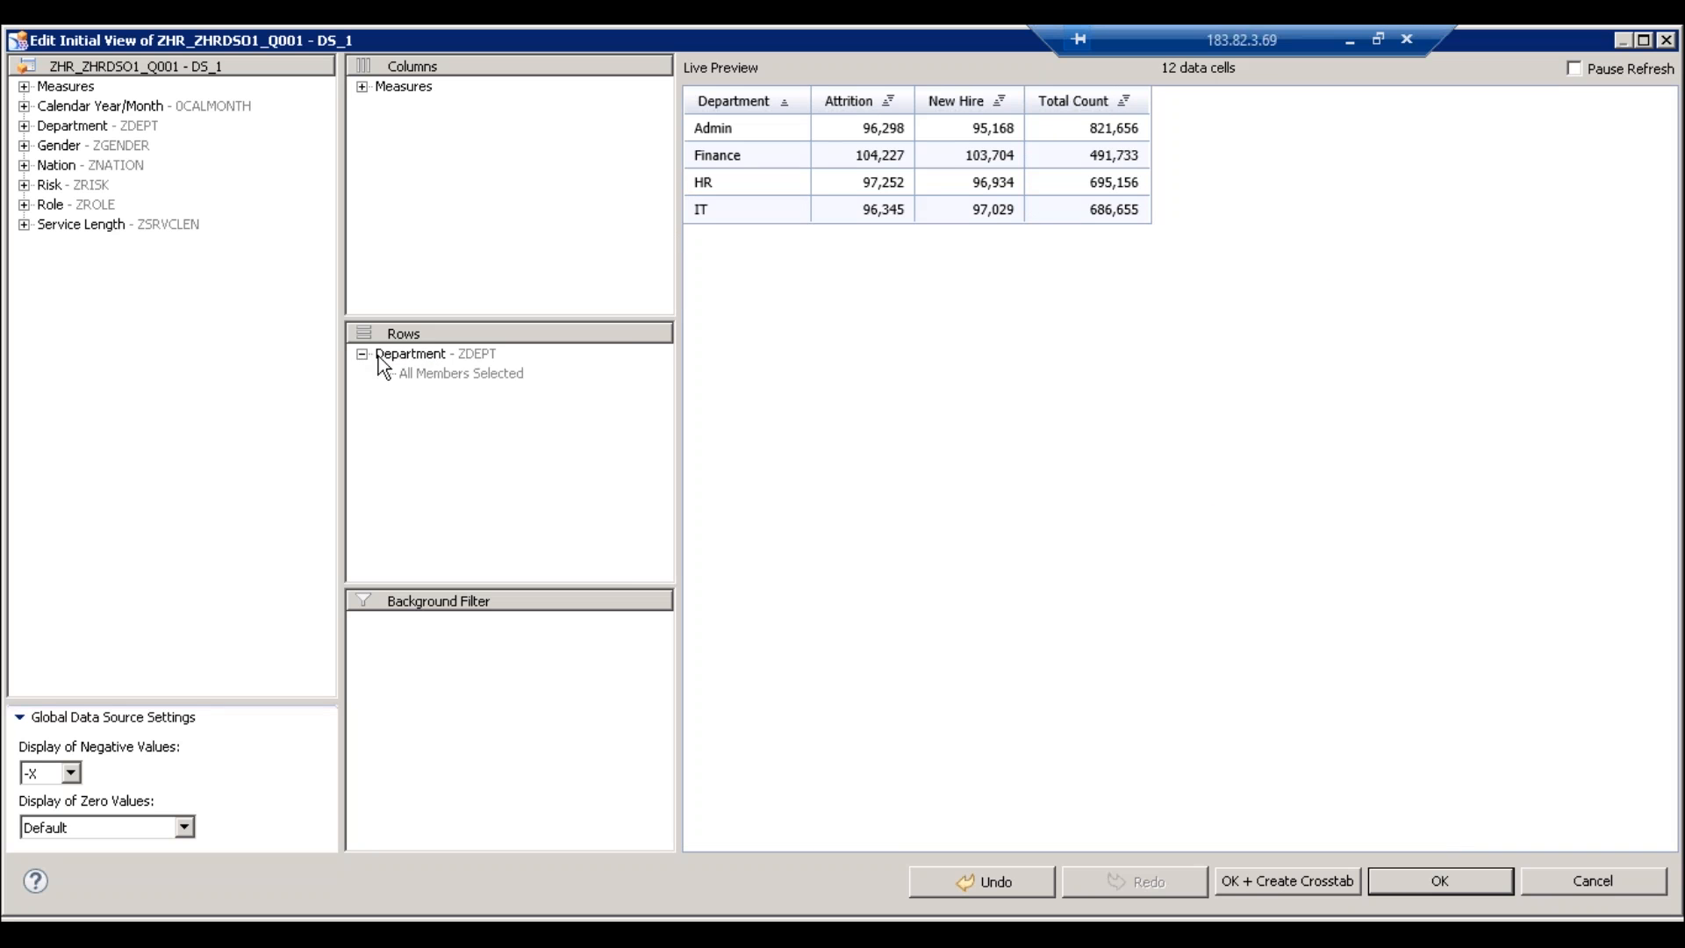
right_click(424, 360)
mouse_move(521, 474)
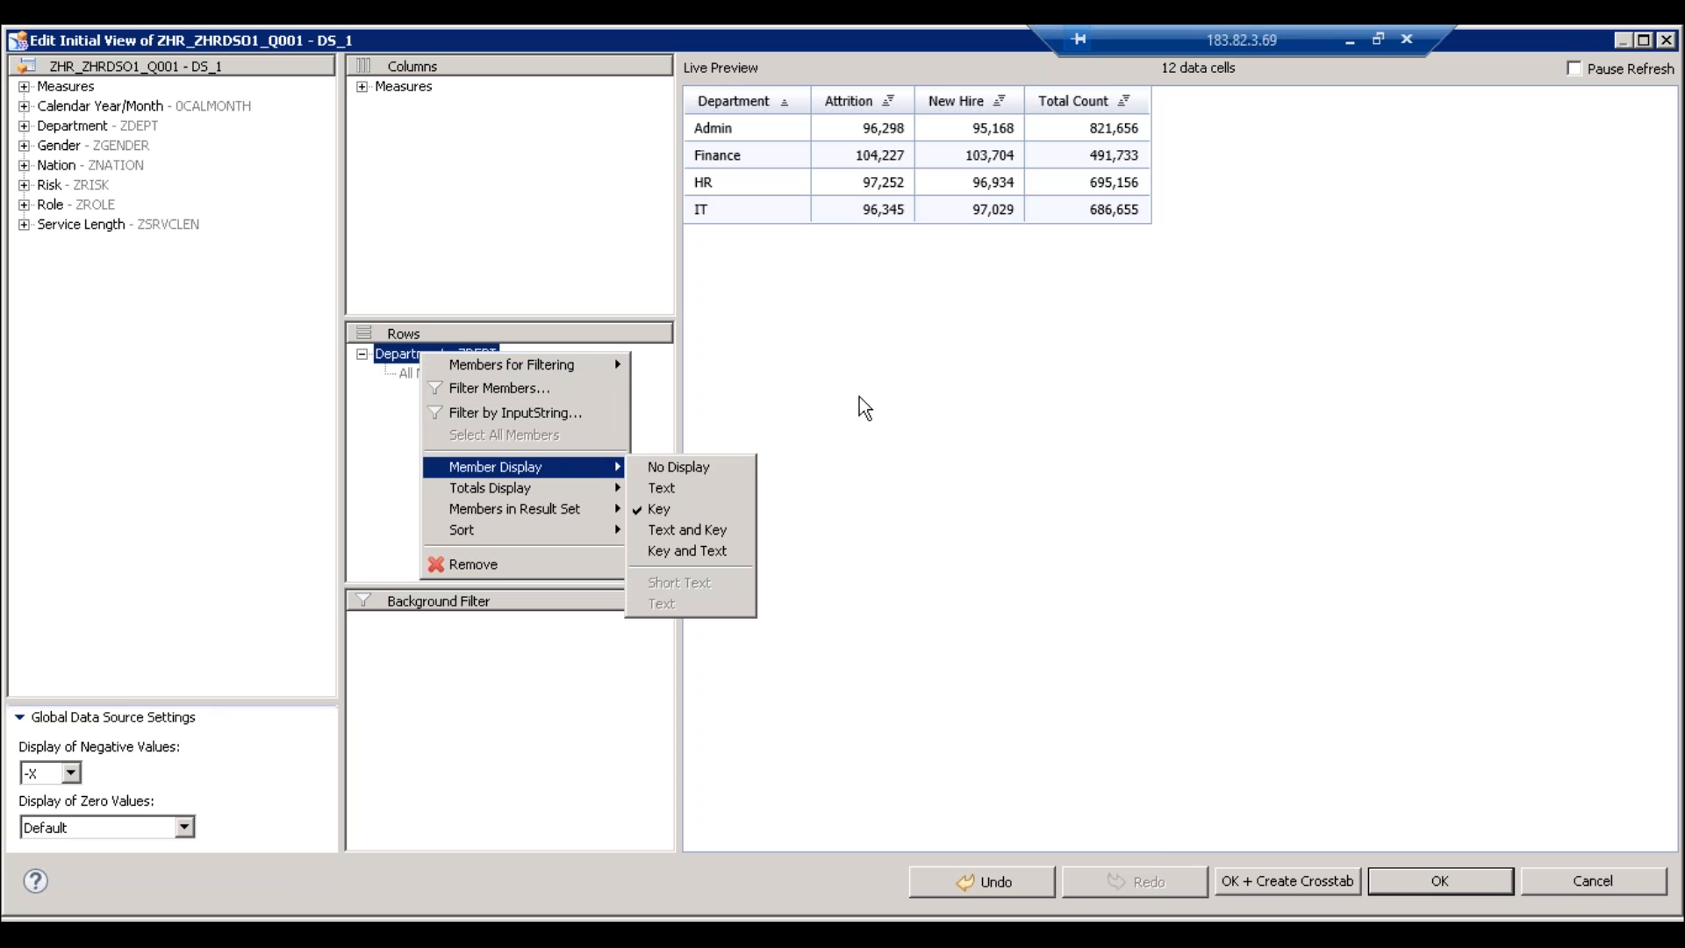
left_click(902, 384)
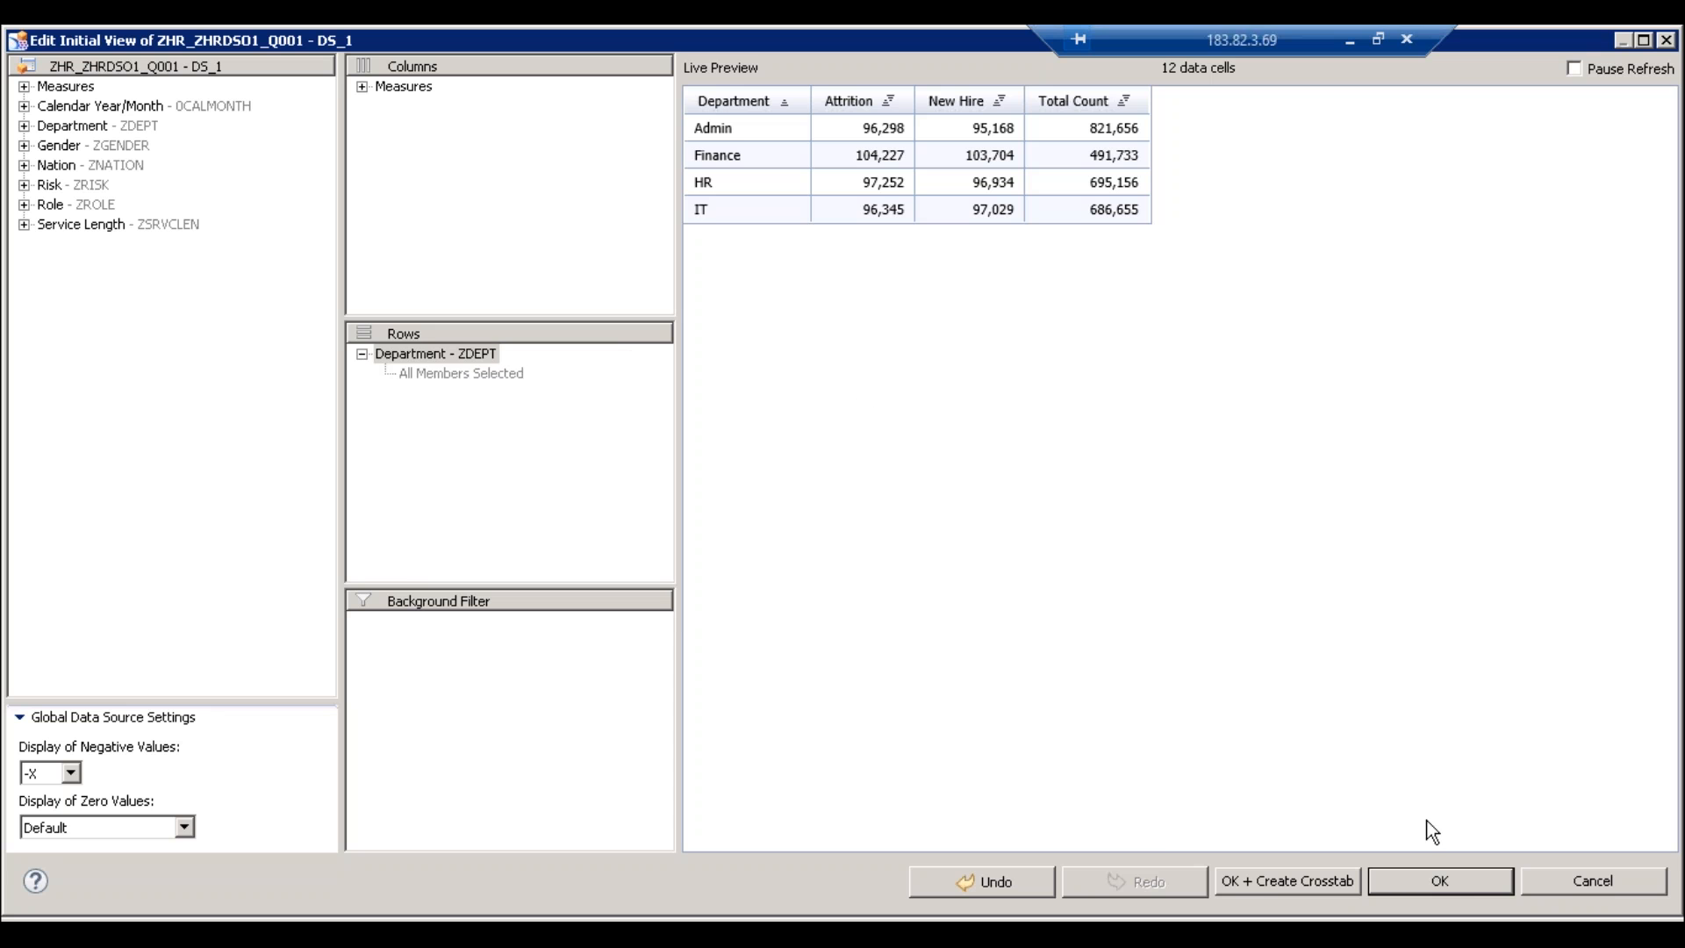
left_click(1442, 883)
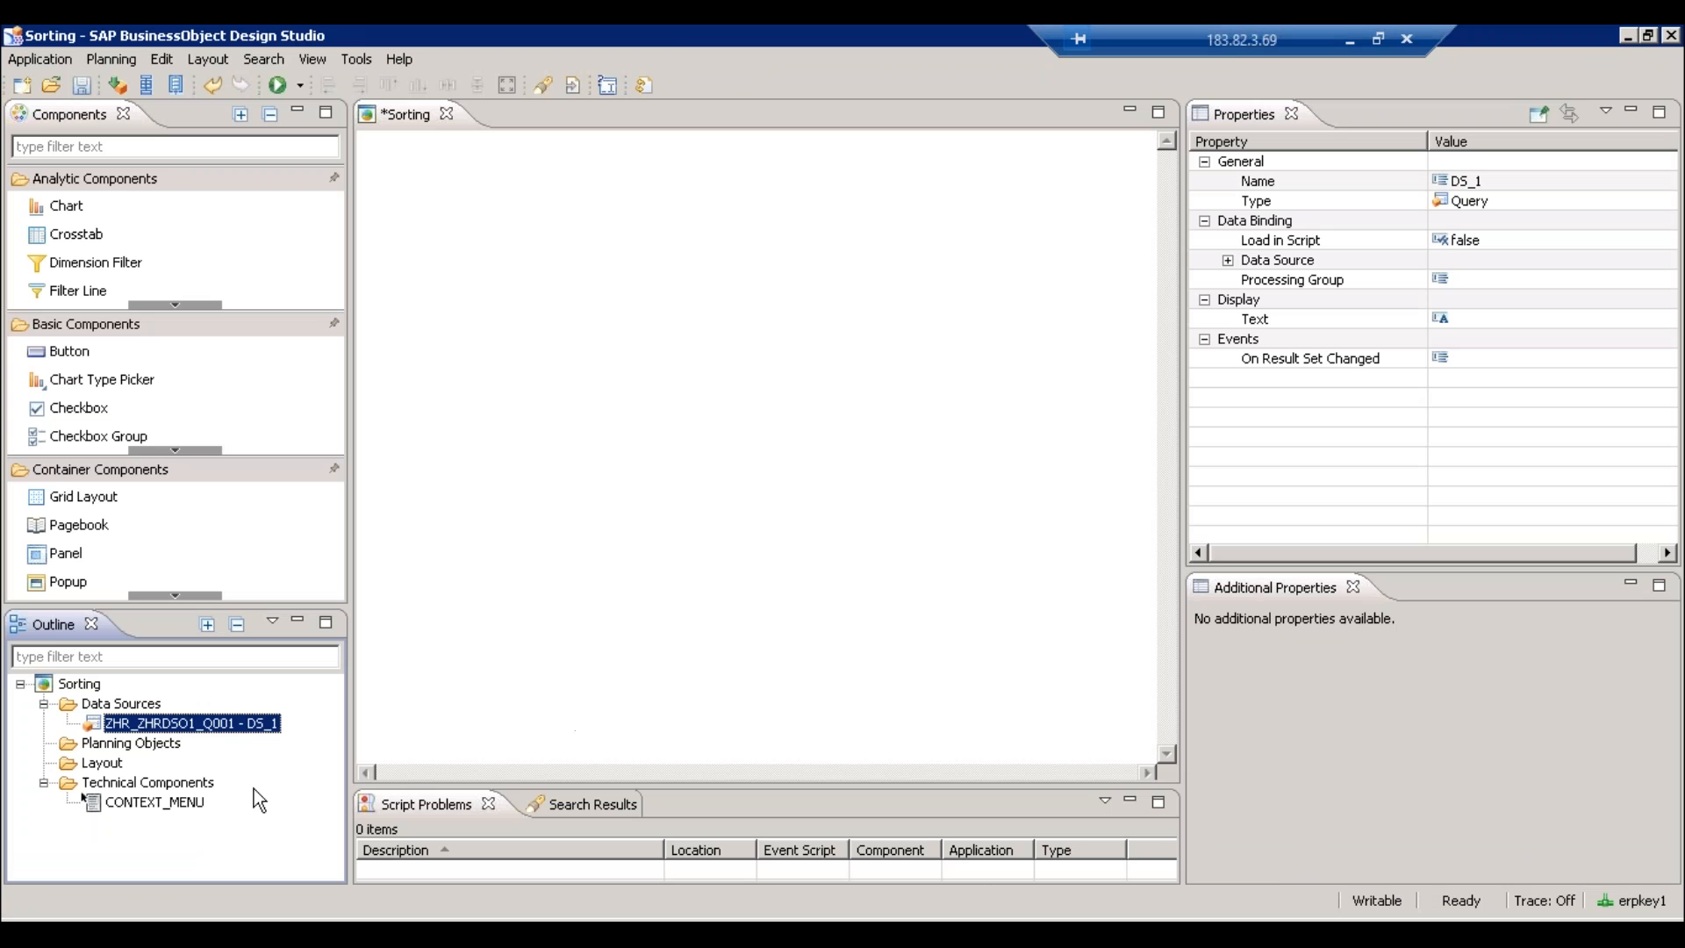
- Add data source DS_2 on query ZHR_ZHRDSO1_Q002, editing the pasted name's last digit to 2
right_click(117, 705)
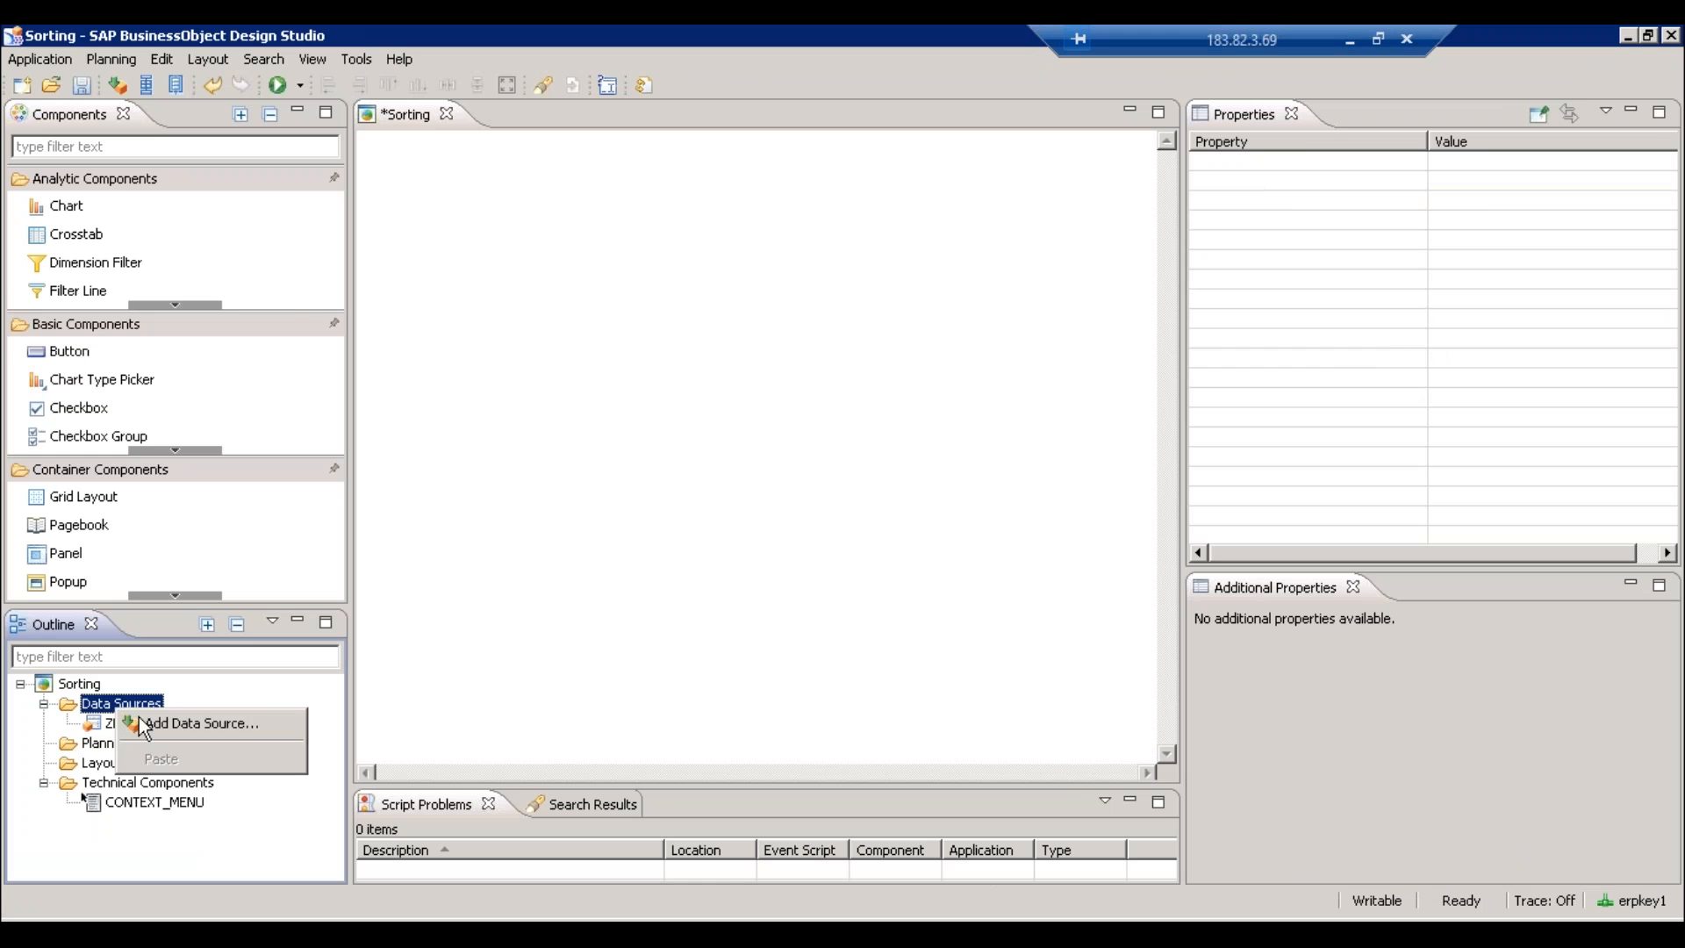
left_click(146, 725)
type("ZHR_ZHRDSO1_Q001")
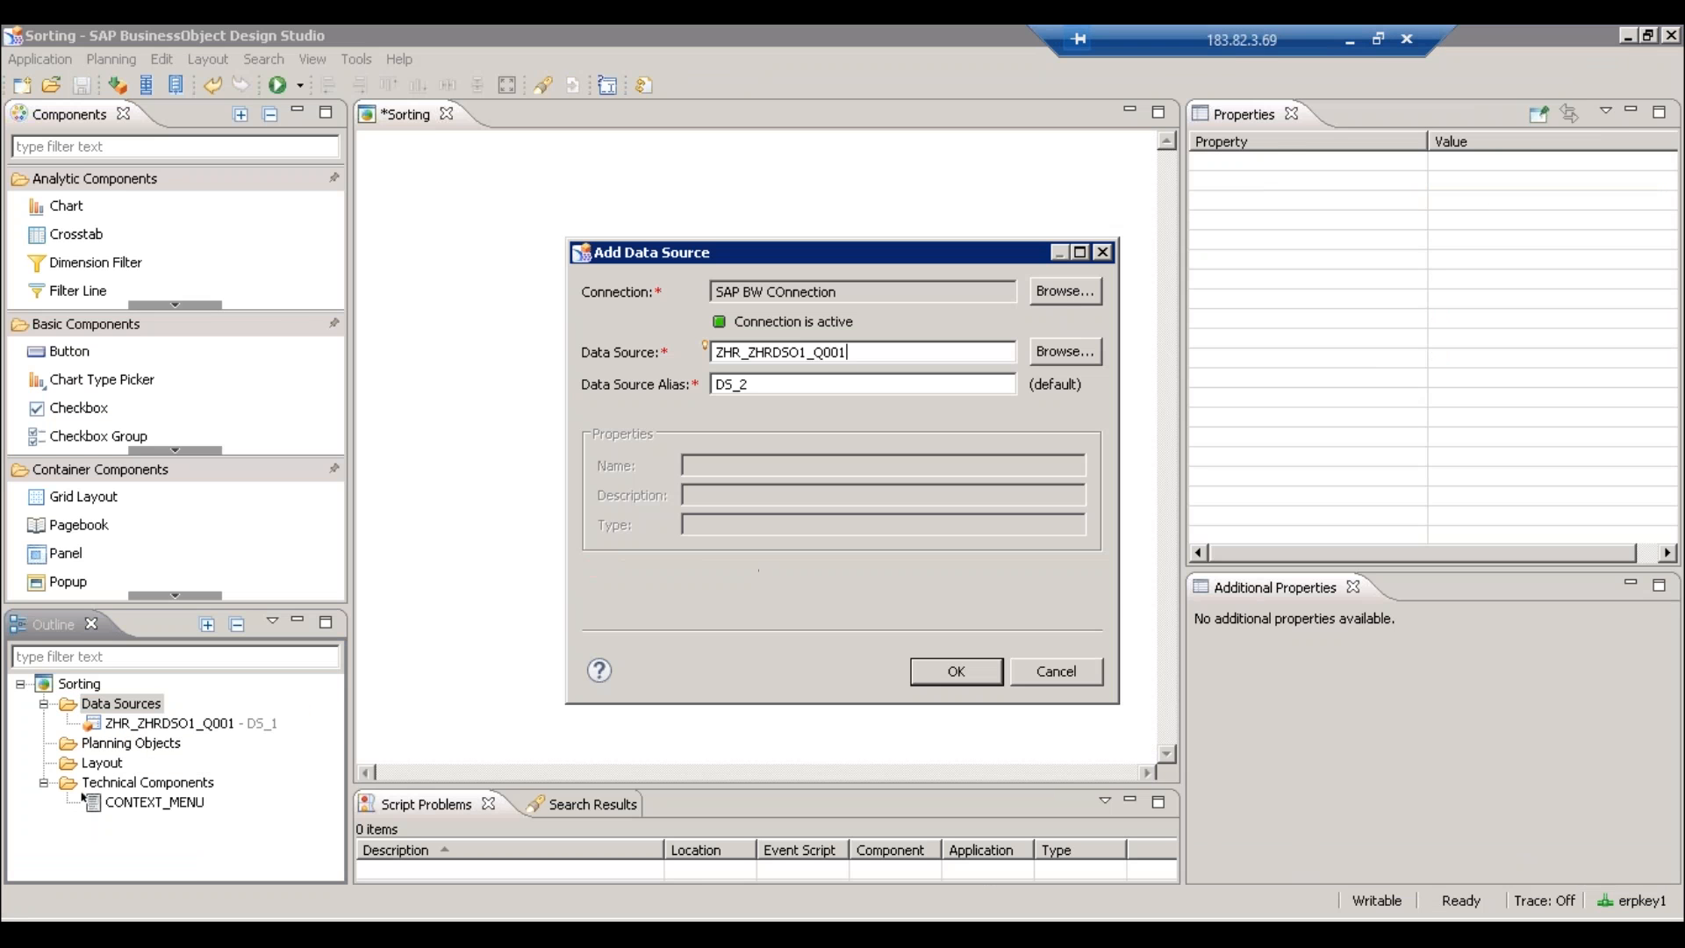
key("BackSpace")
type("2")
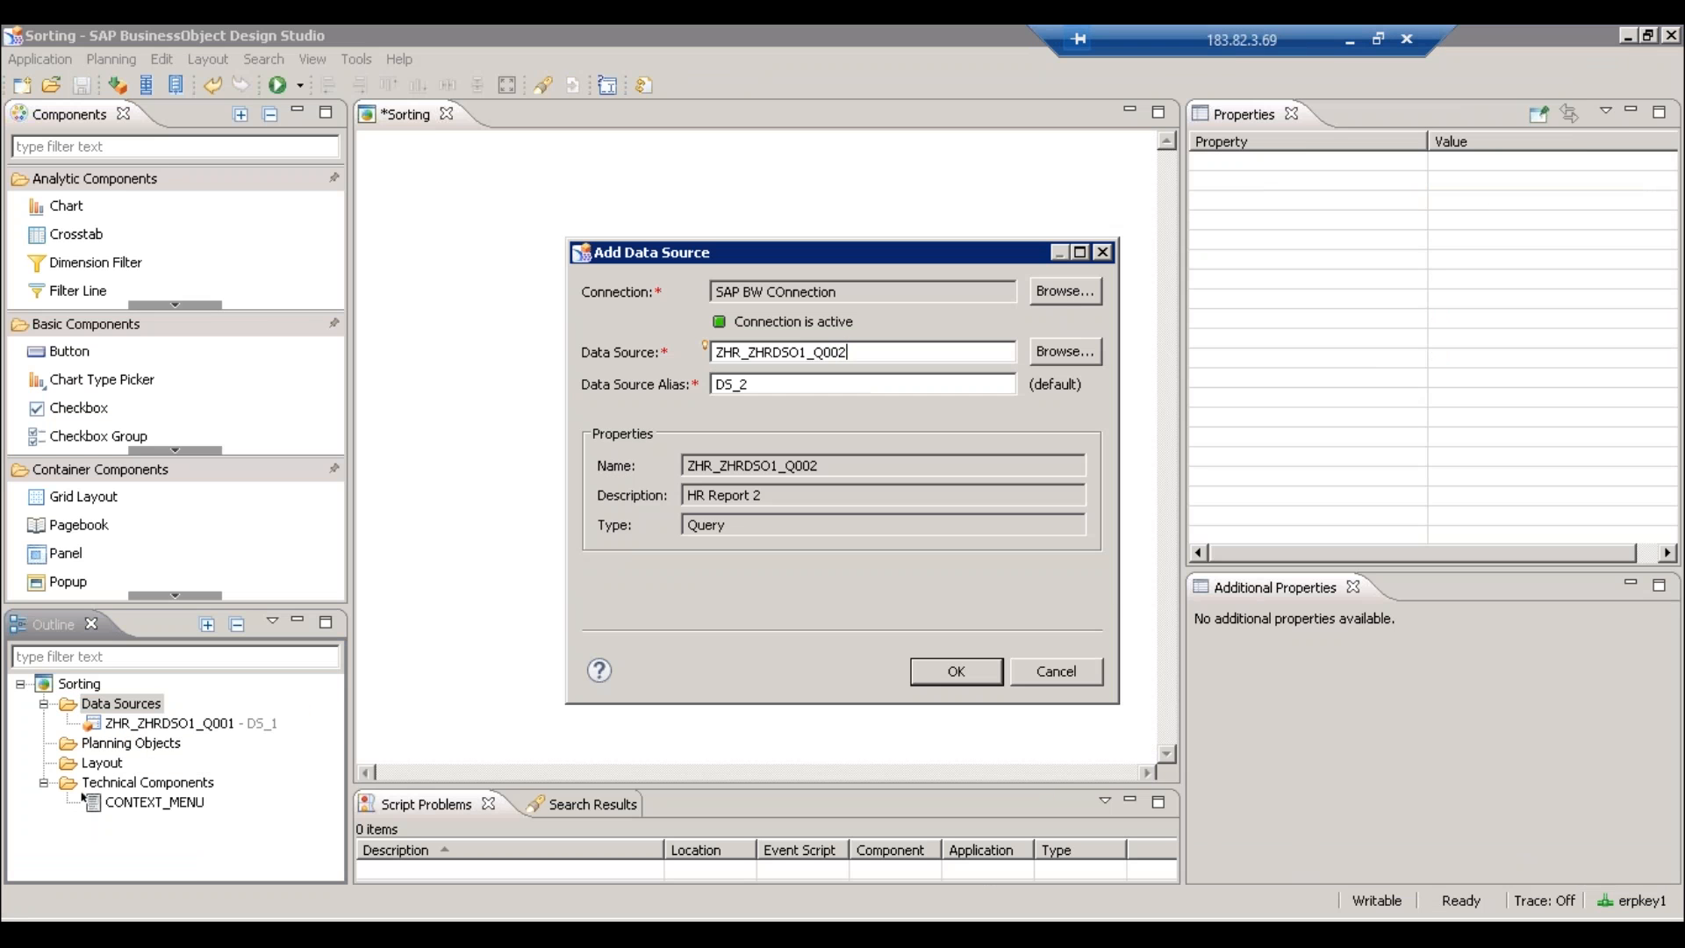
key("Return")
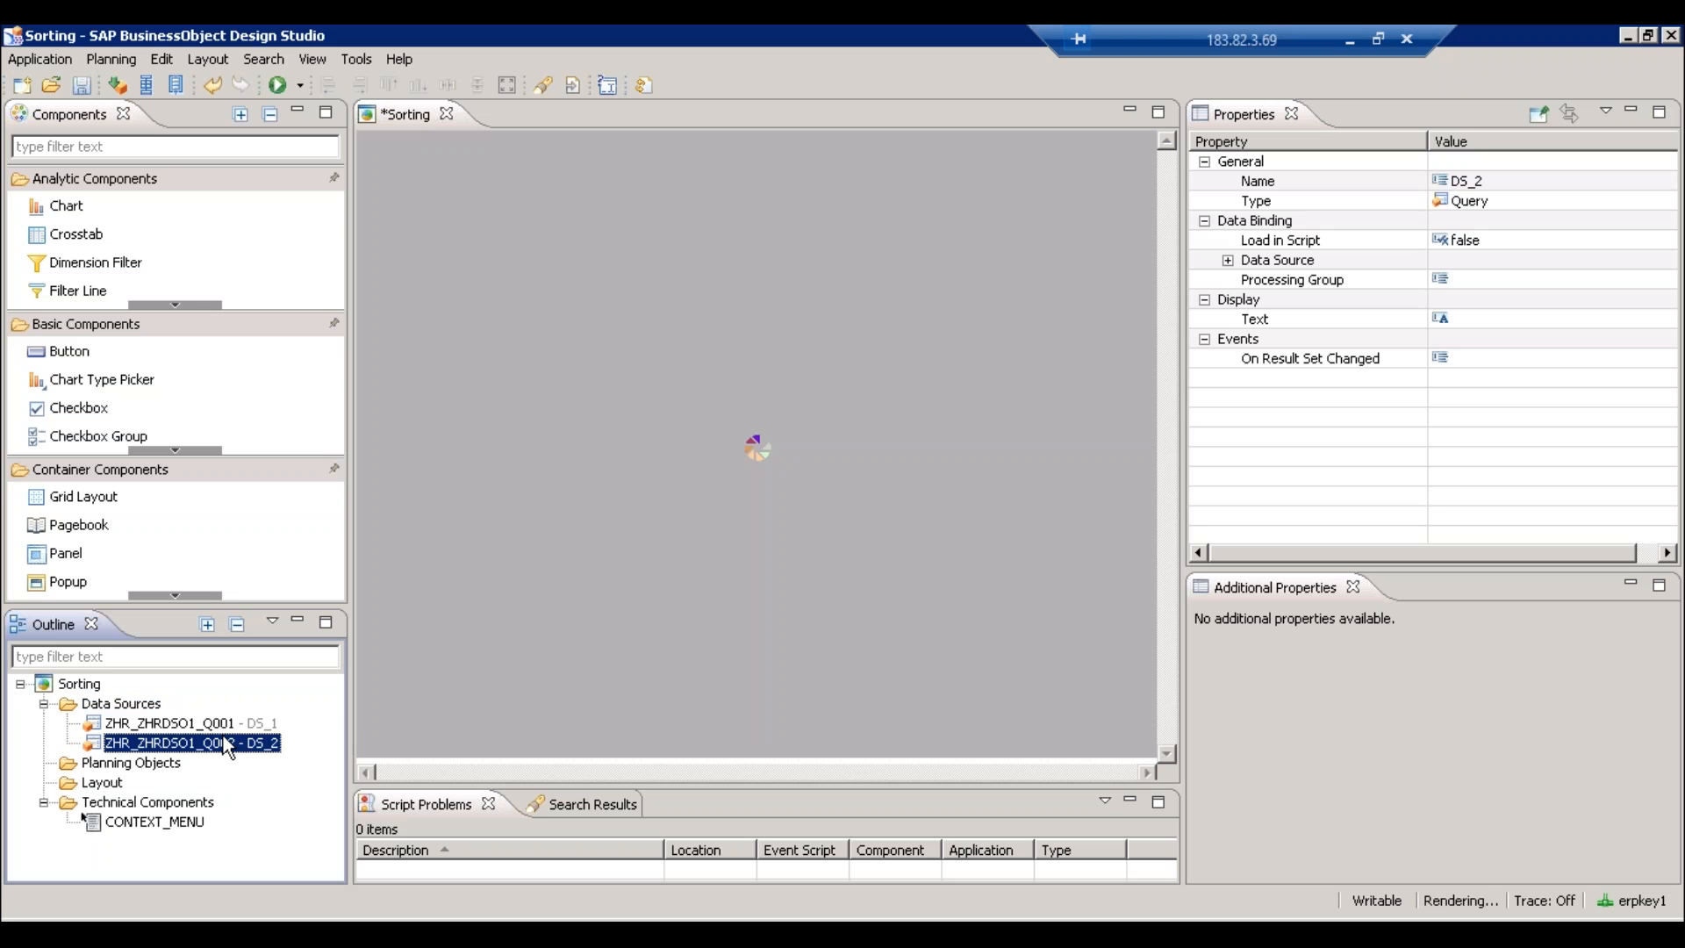
right_click(226, 741)
left_click(274, 663)
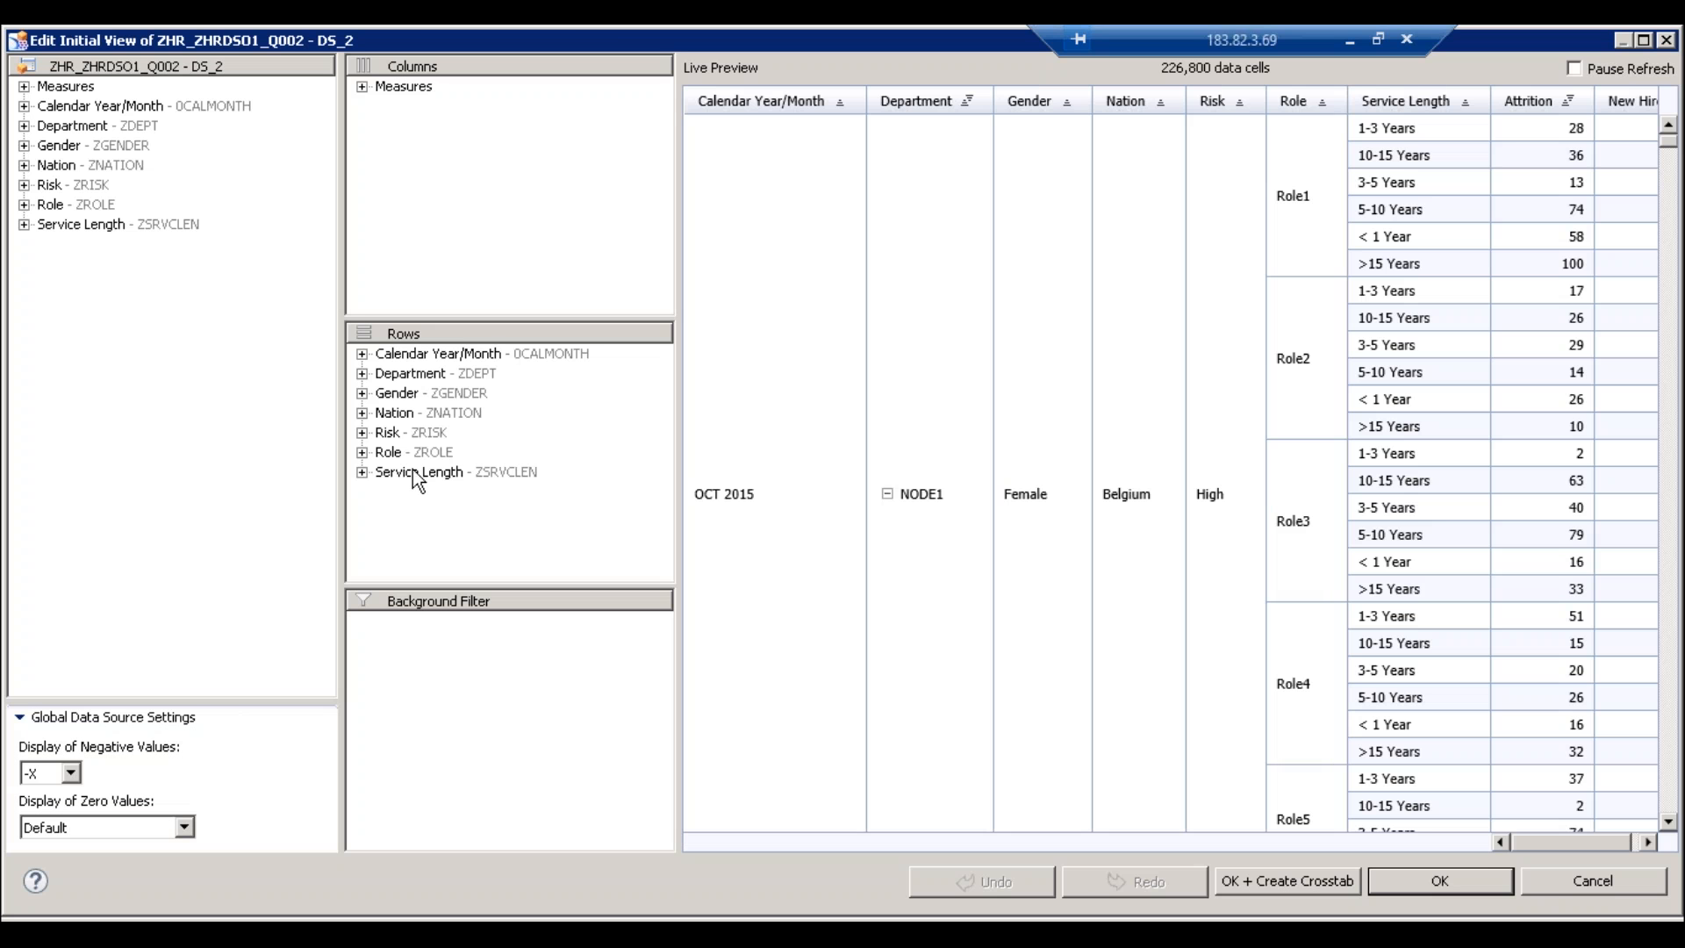
- Remove Calendar Year/Month, Gender through Role, and Service Length from DS_2's rows, leaving Department
left_click_drag(435, 354, 221, 375)
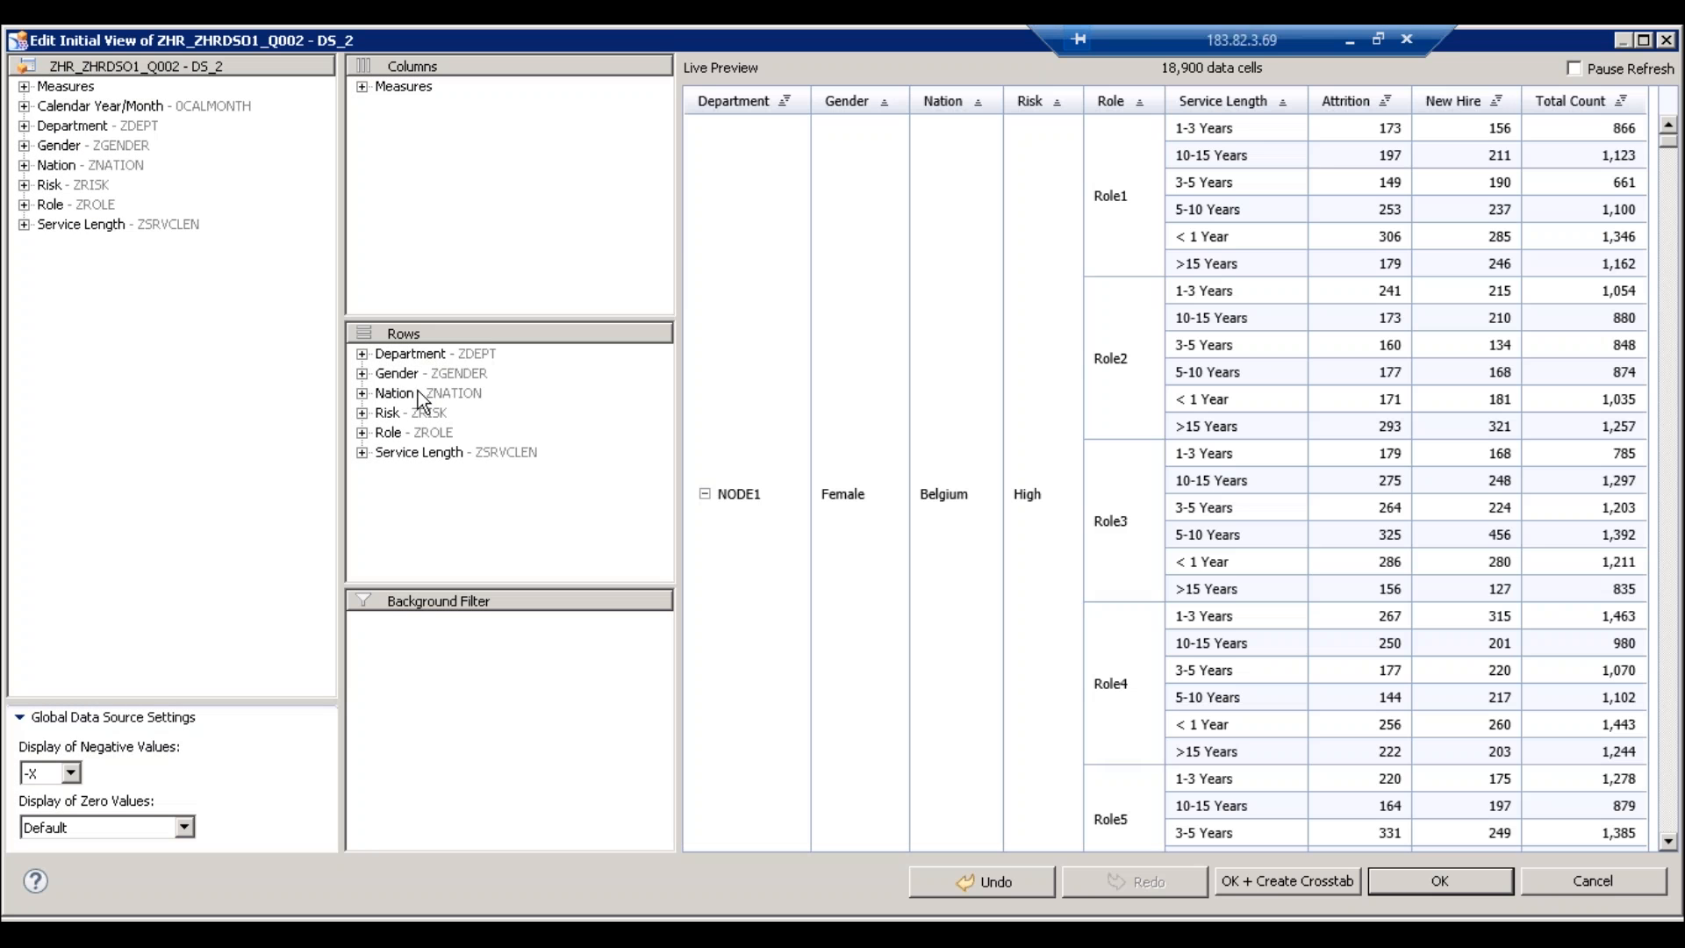
left_click(414, 381)
left_click(414, 432, "shift")
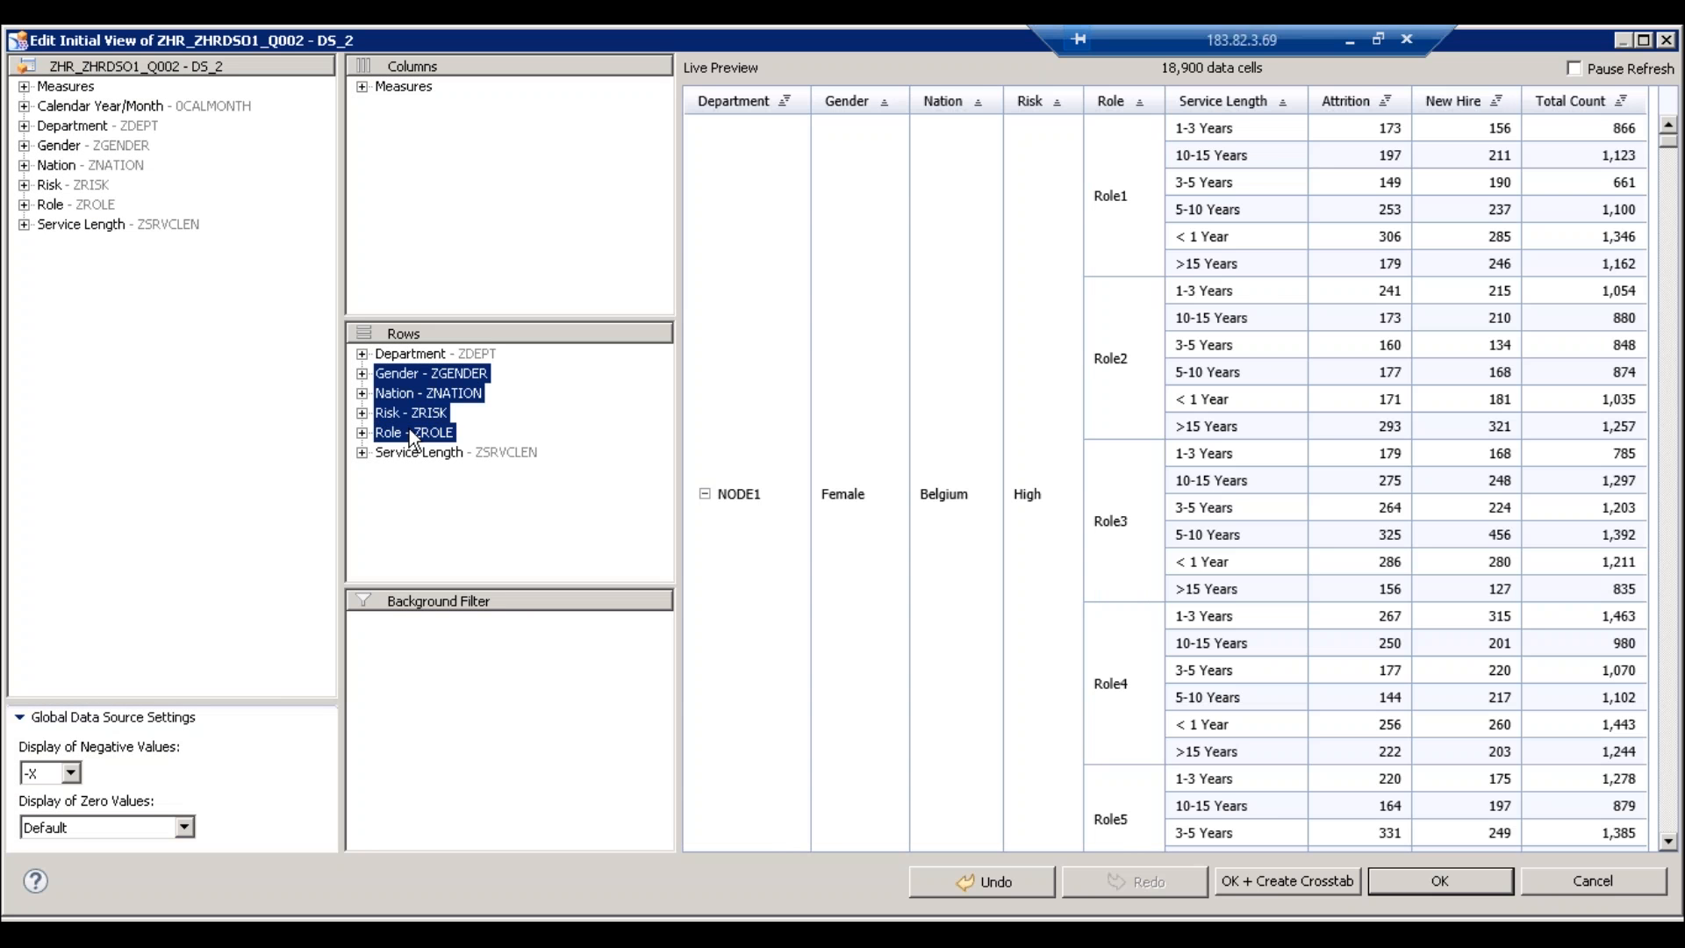
left_click_drag(409, 428, 244, 430)
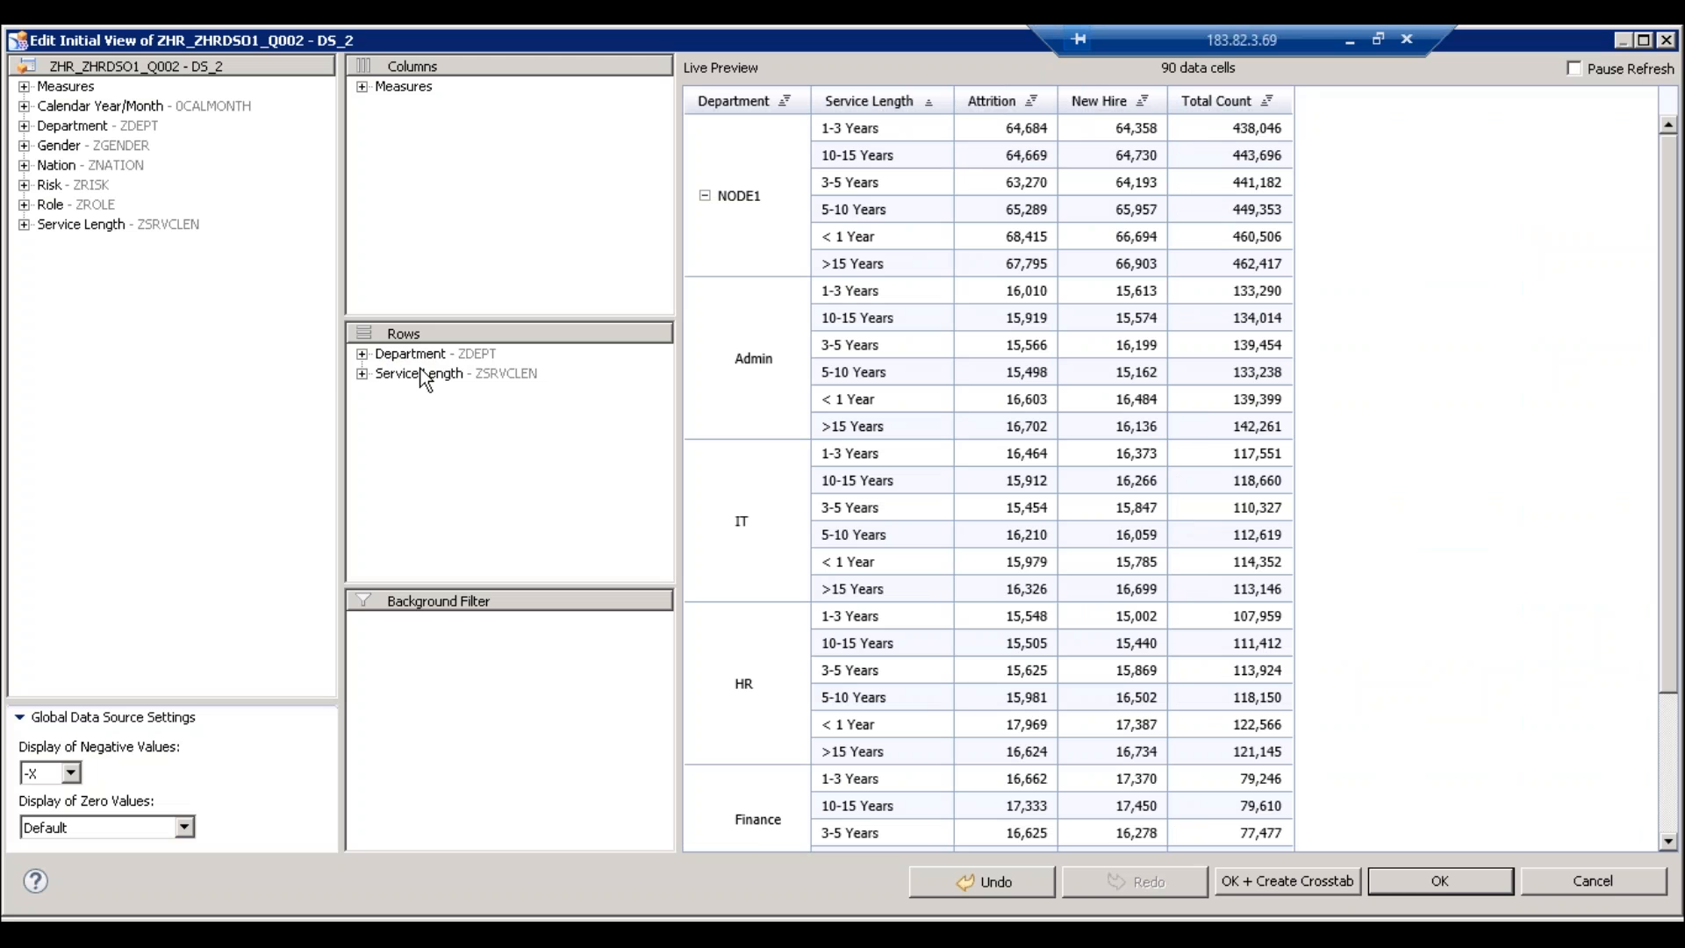
left_click_drag(424, 379, 254, 356)
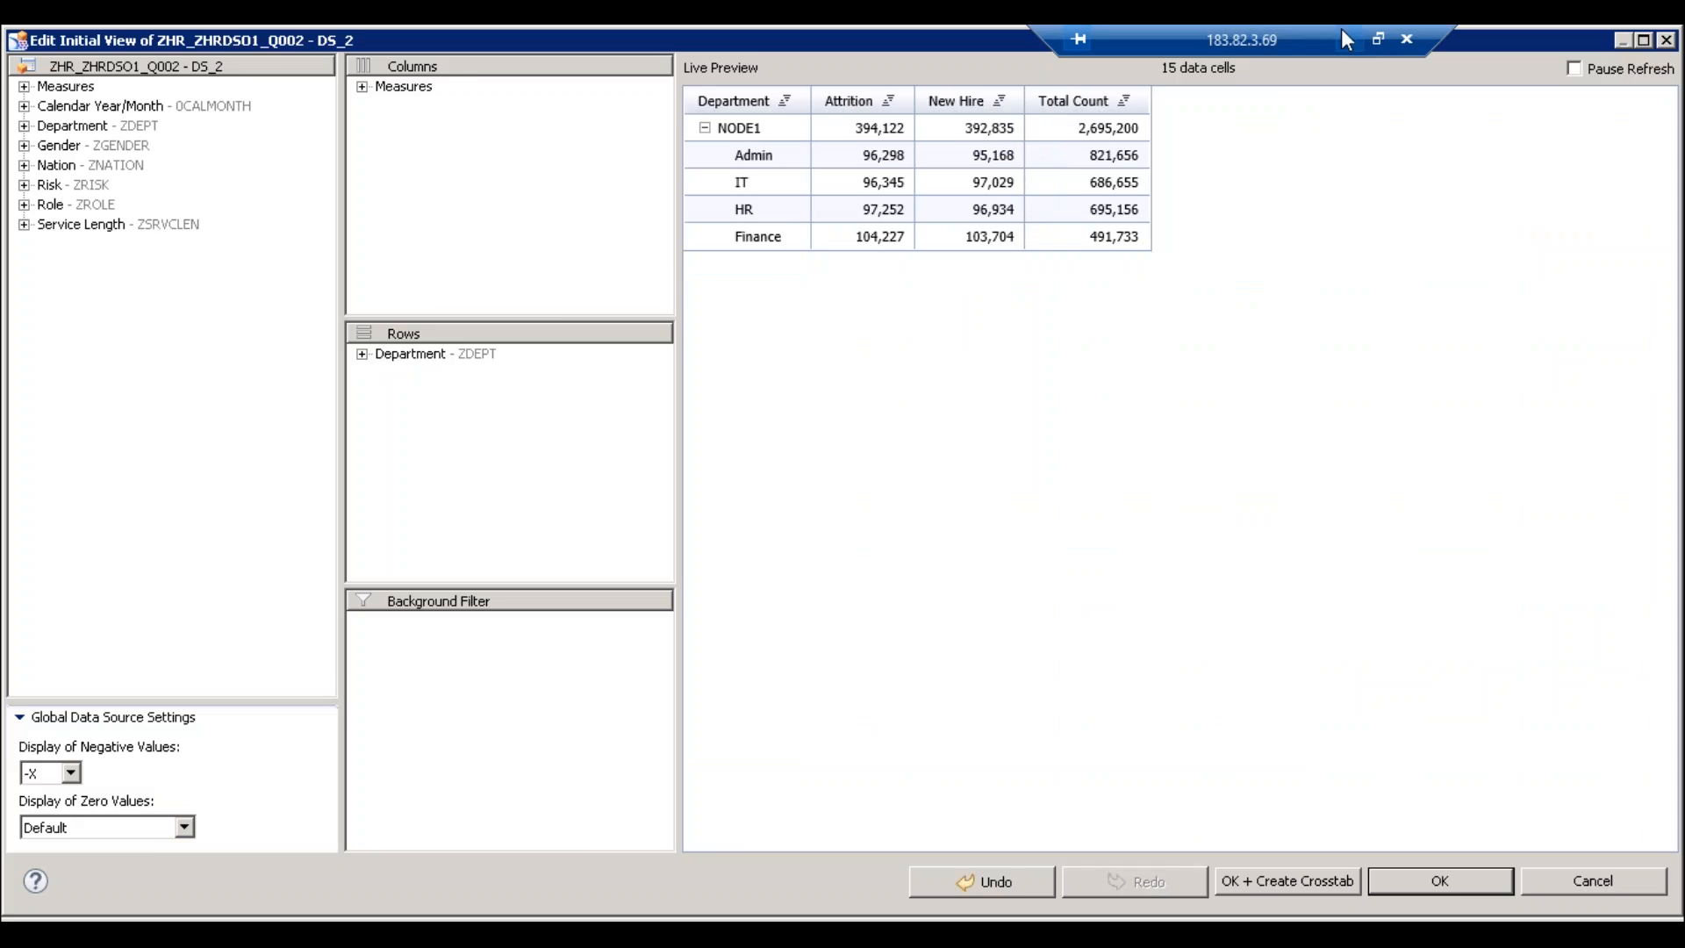
- On the local desktop, start a new line at the end of the sticky note
left_click(1345, 39)
left_click(1148, 821)
key("Return")
- Write 'Transport of Application' in the note, then confirm DS_2's Department-only initial view
type("Transport OF")
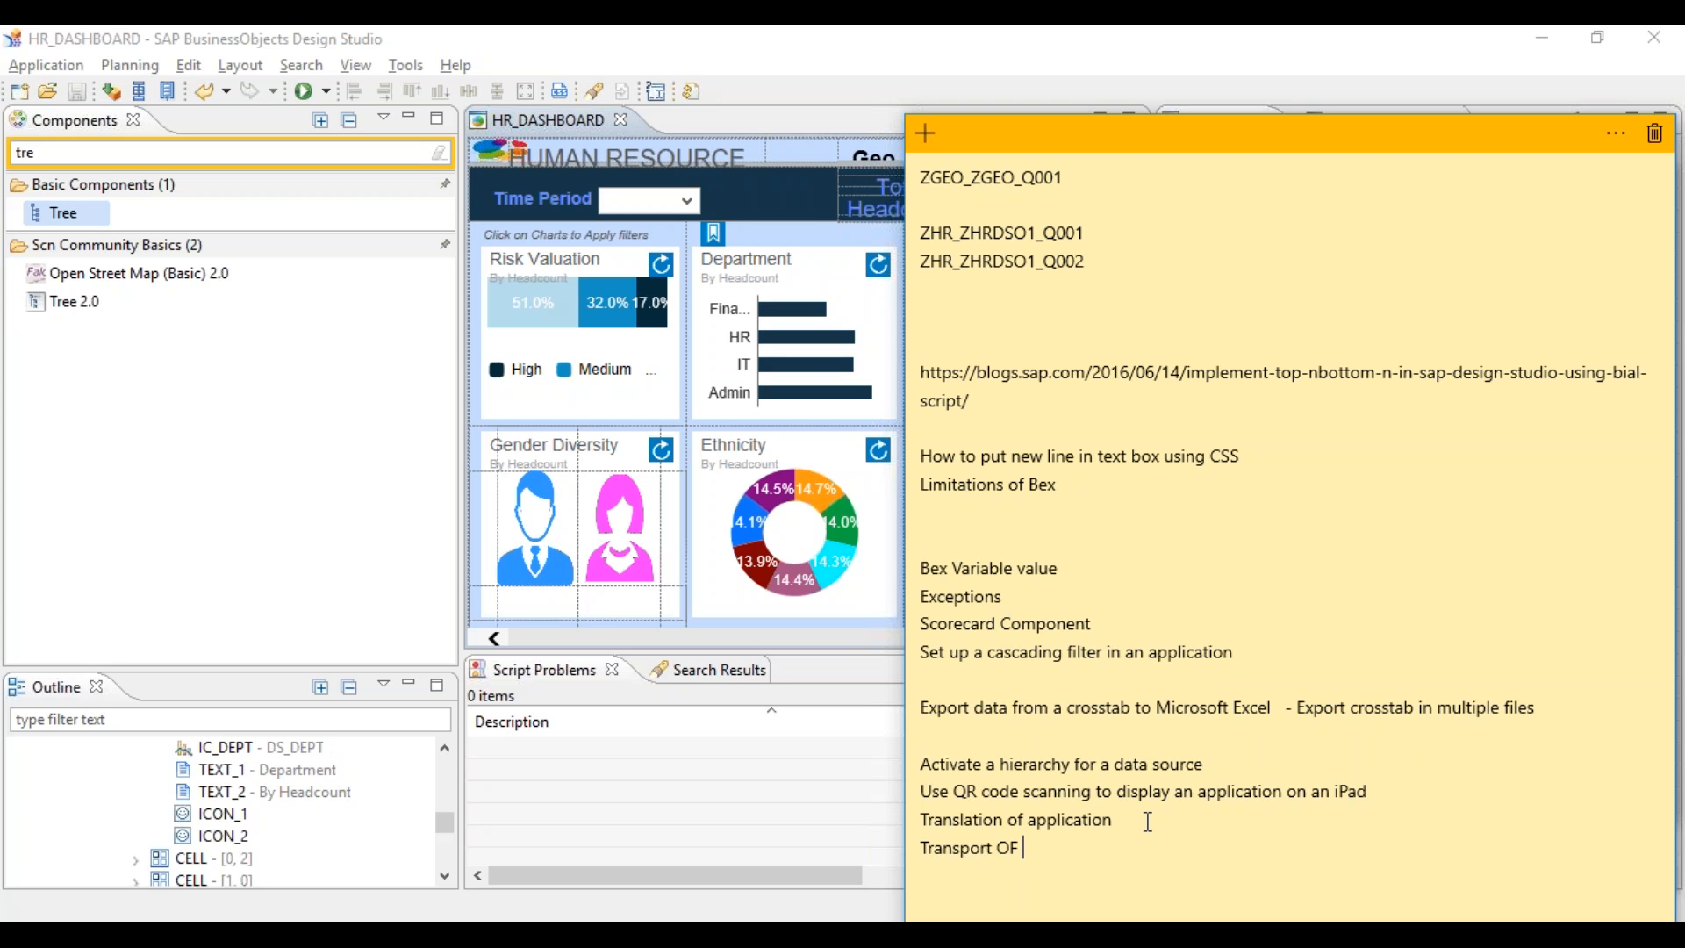
key("BackSpace")
key("BackSpace")
key("BackSpace")
type("of APplication")
key("Left")
key("Left")
key("Left")
key("Left")
key("Left")
key("Left")
key("Left")
key("Left")
key("shift+Left")
type("p")
left_click(1115, 934)
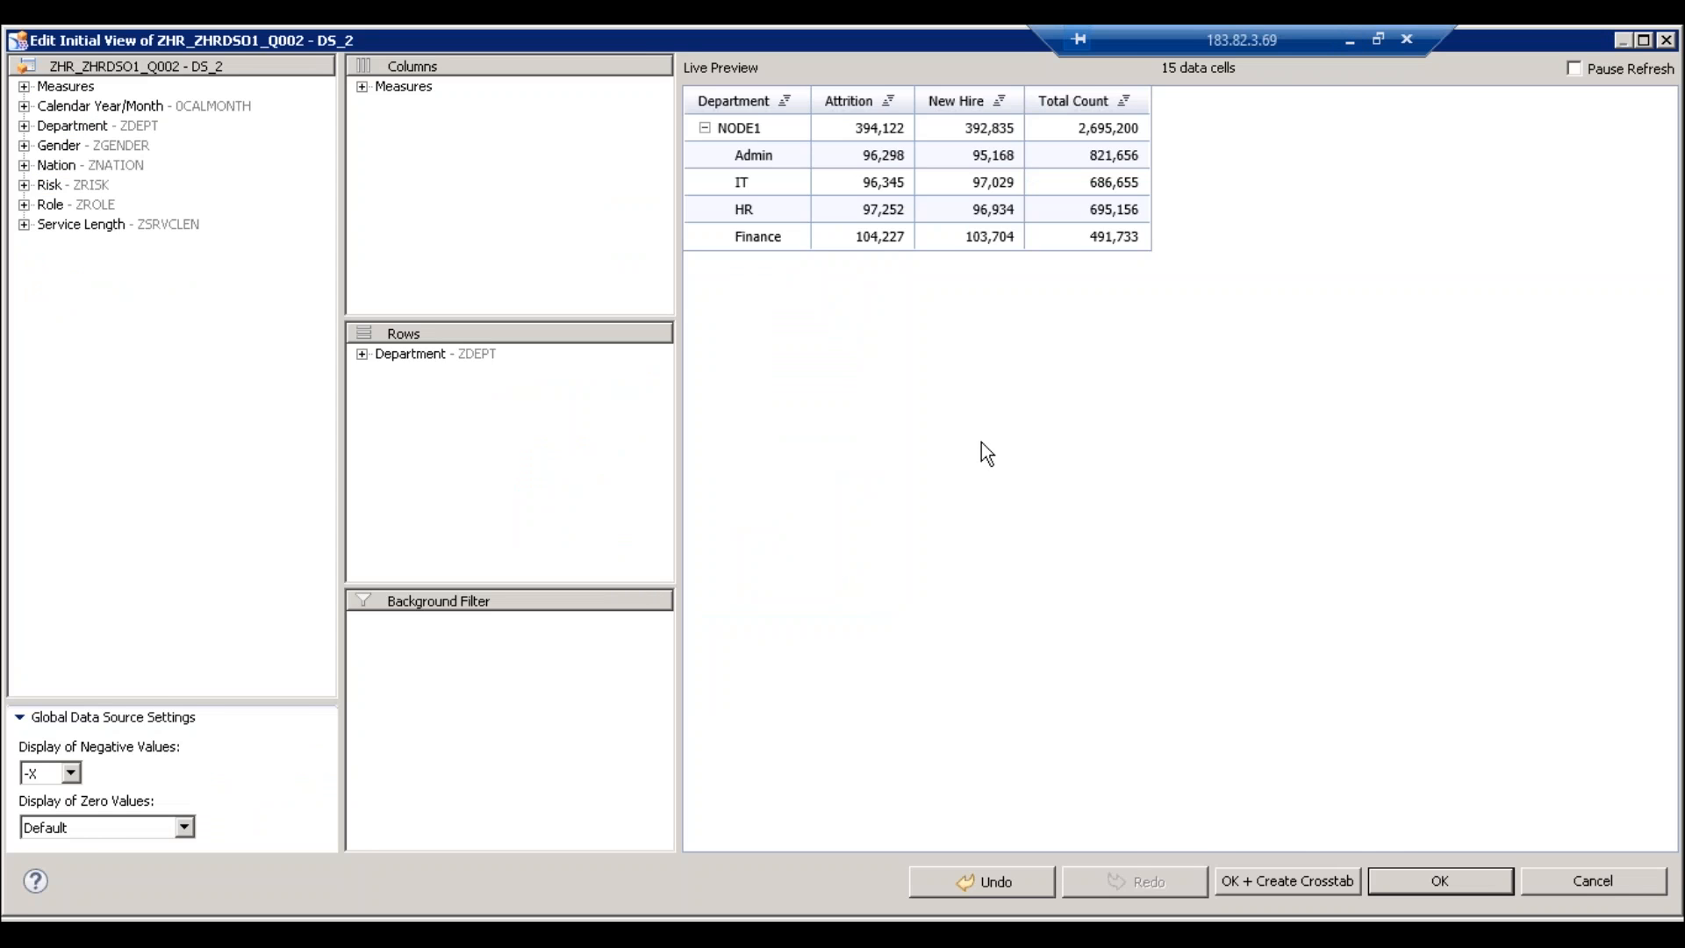
left_click(1445, 881)
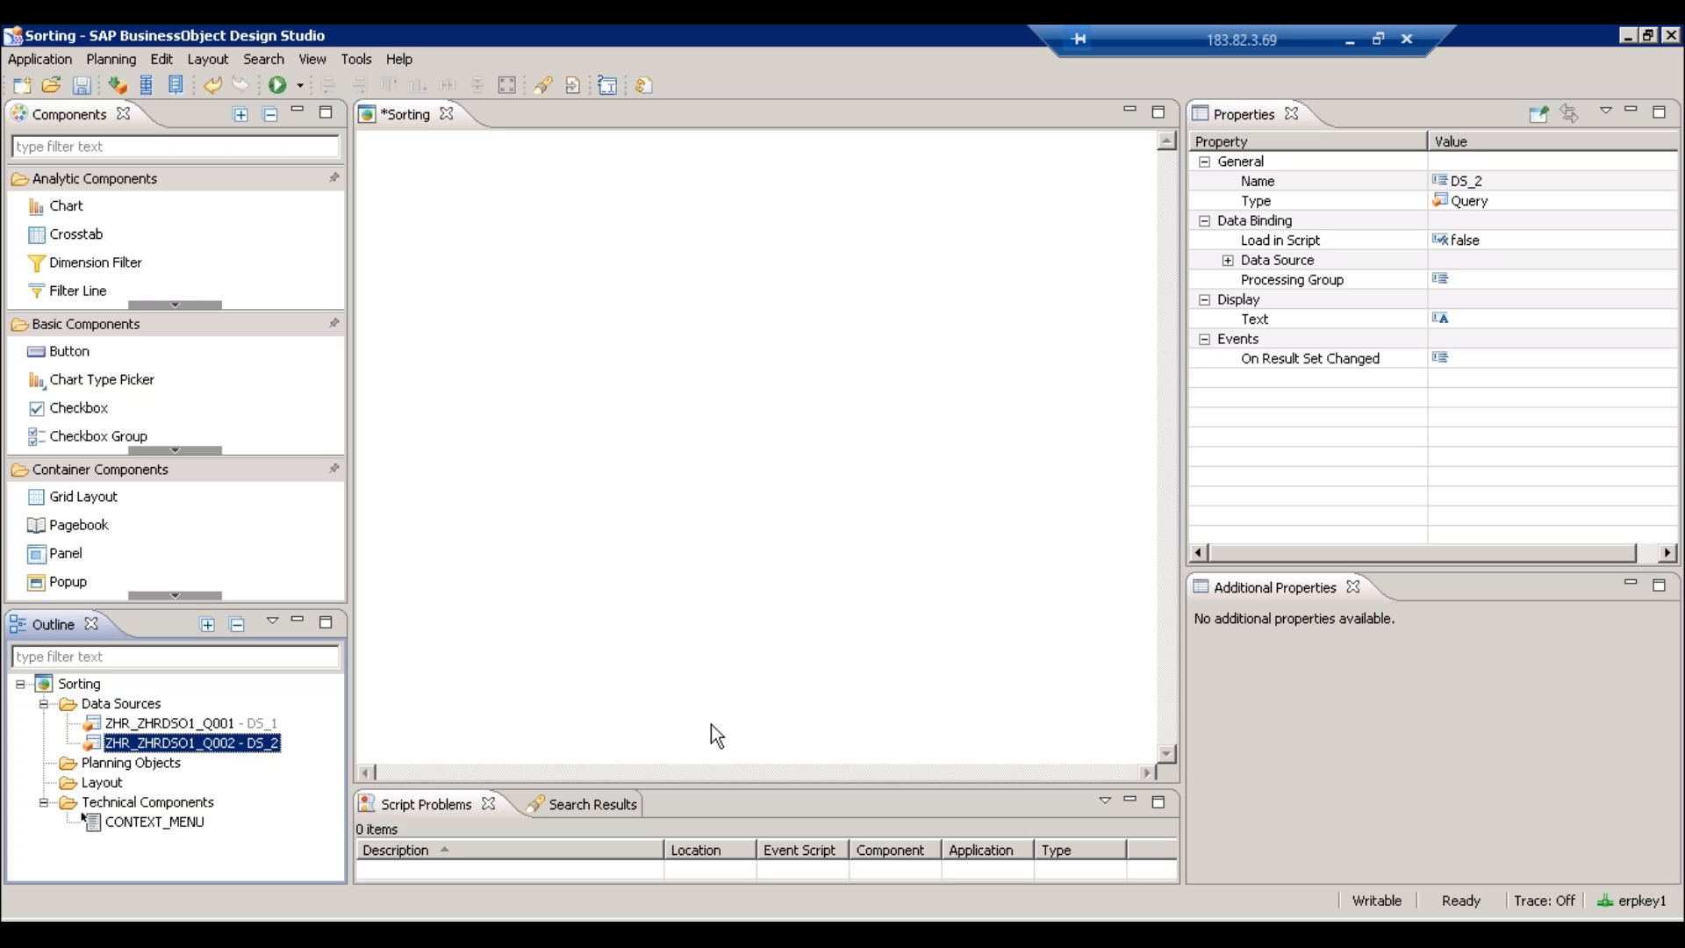
- Place a crosstab bound to DS_2, shrink it to 387 × 186, and save Sorting
left_click(77, 234)
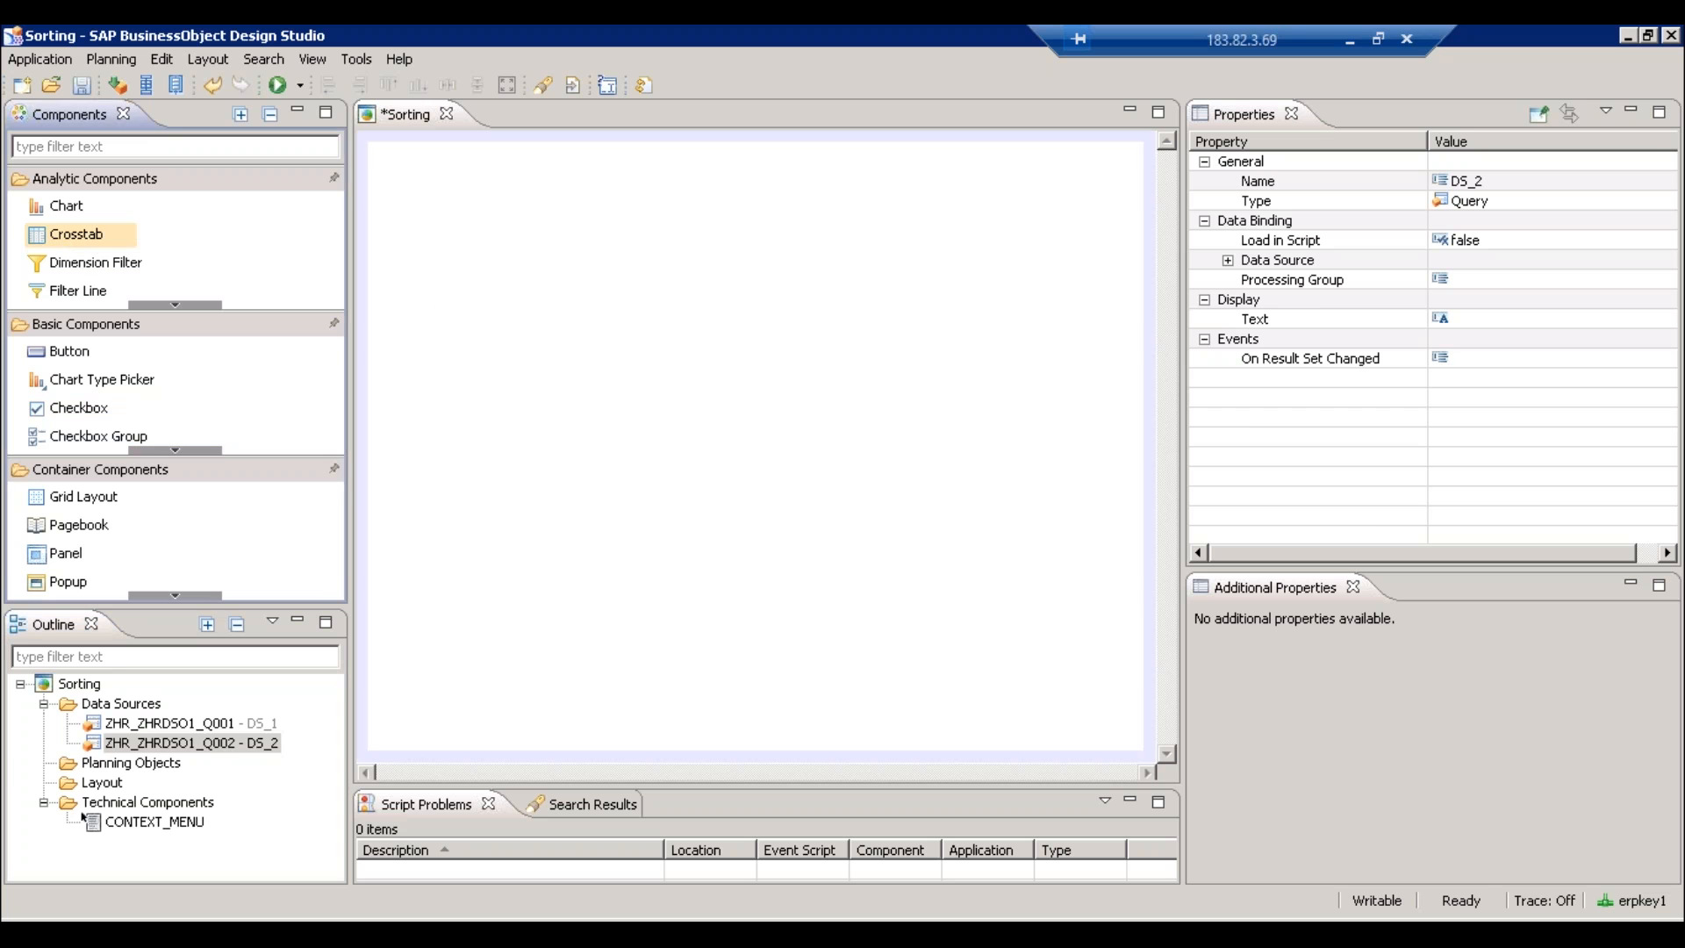
left_click(449, 290)
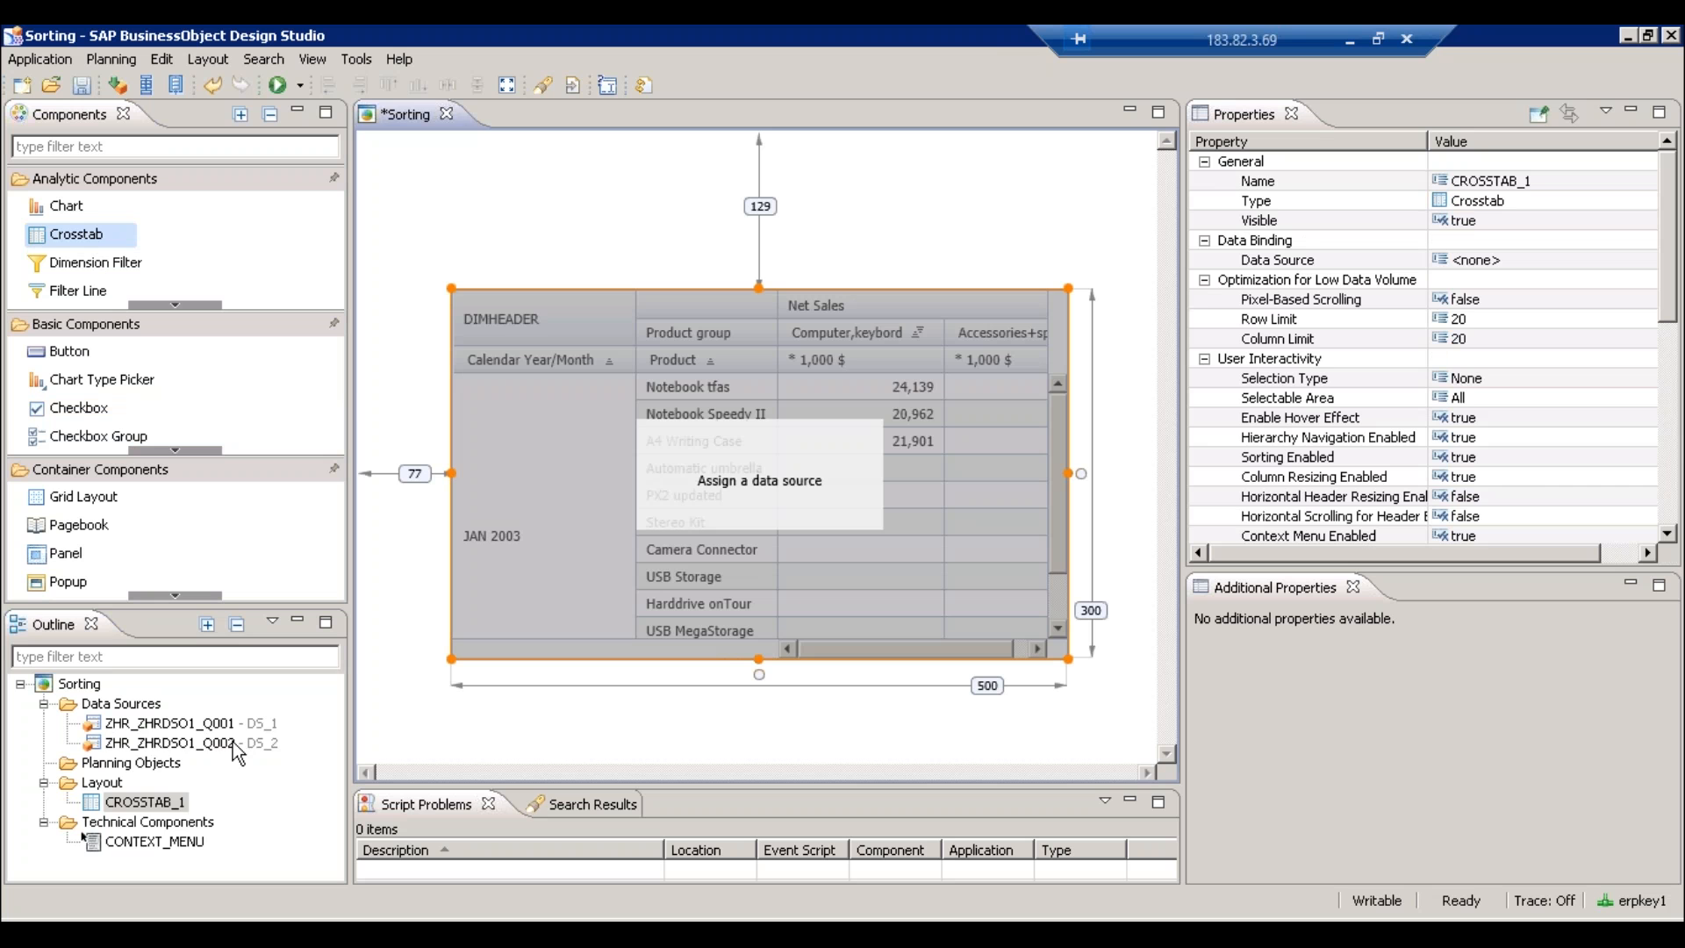
left_click_drag(233, 741, 581, 527)
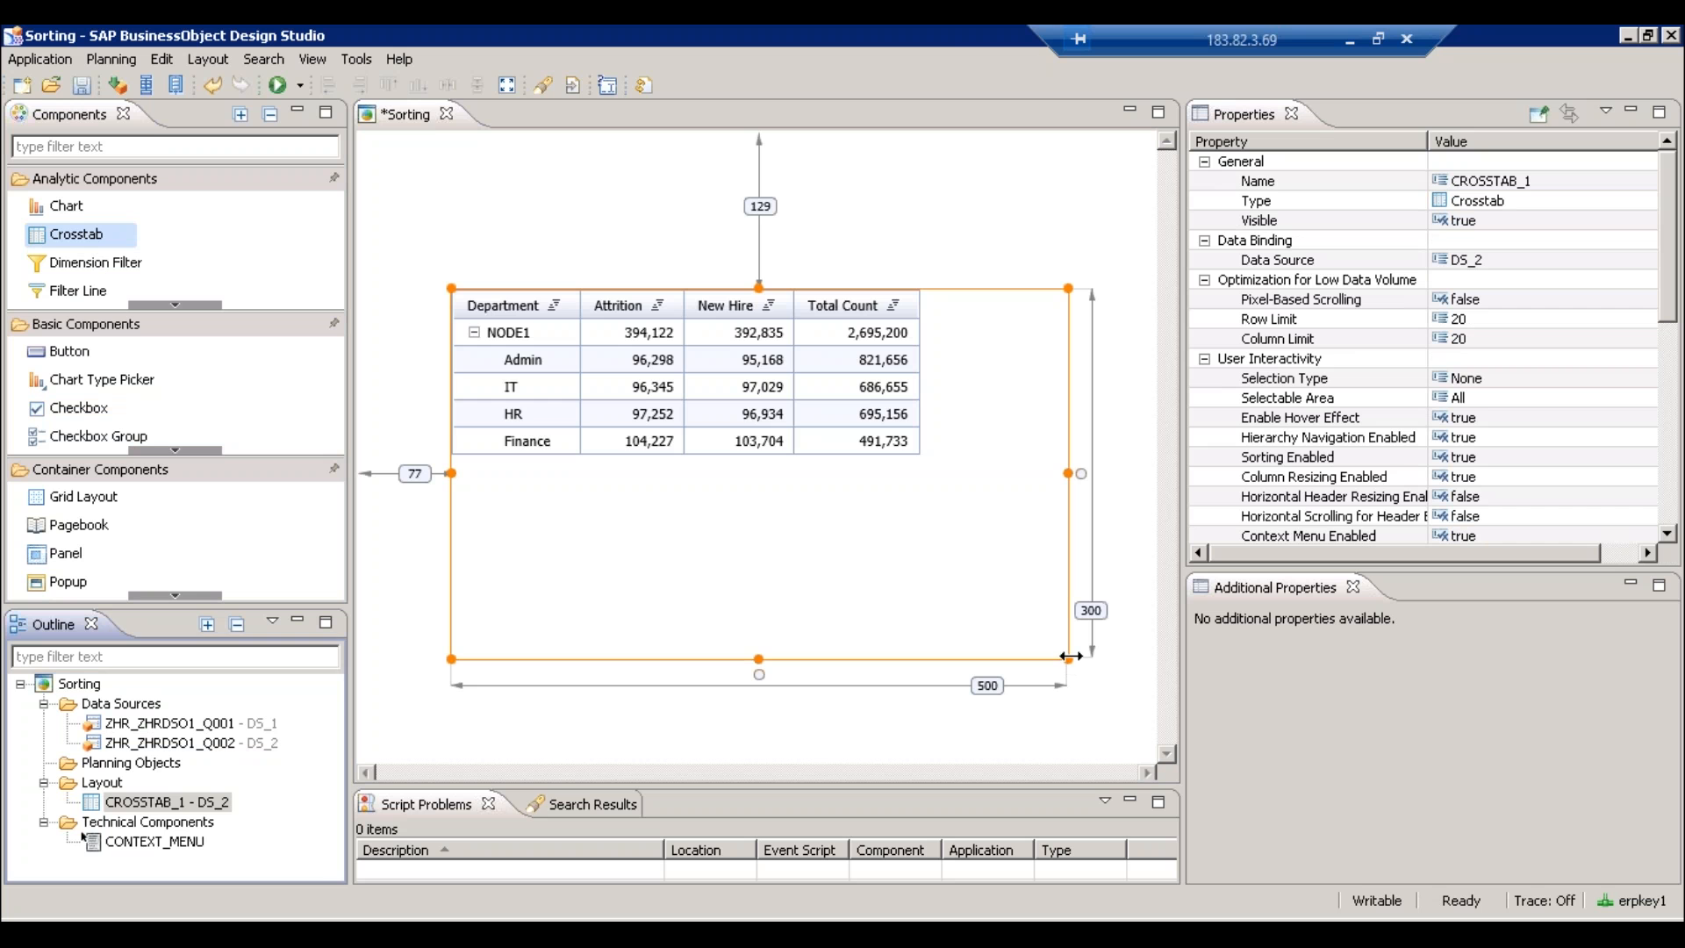
left_click_drag(1070, 659, 953, 514)
left_click(939, 607)
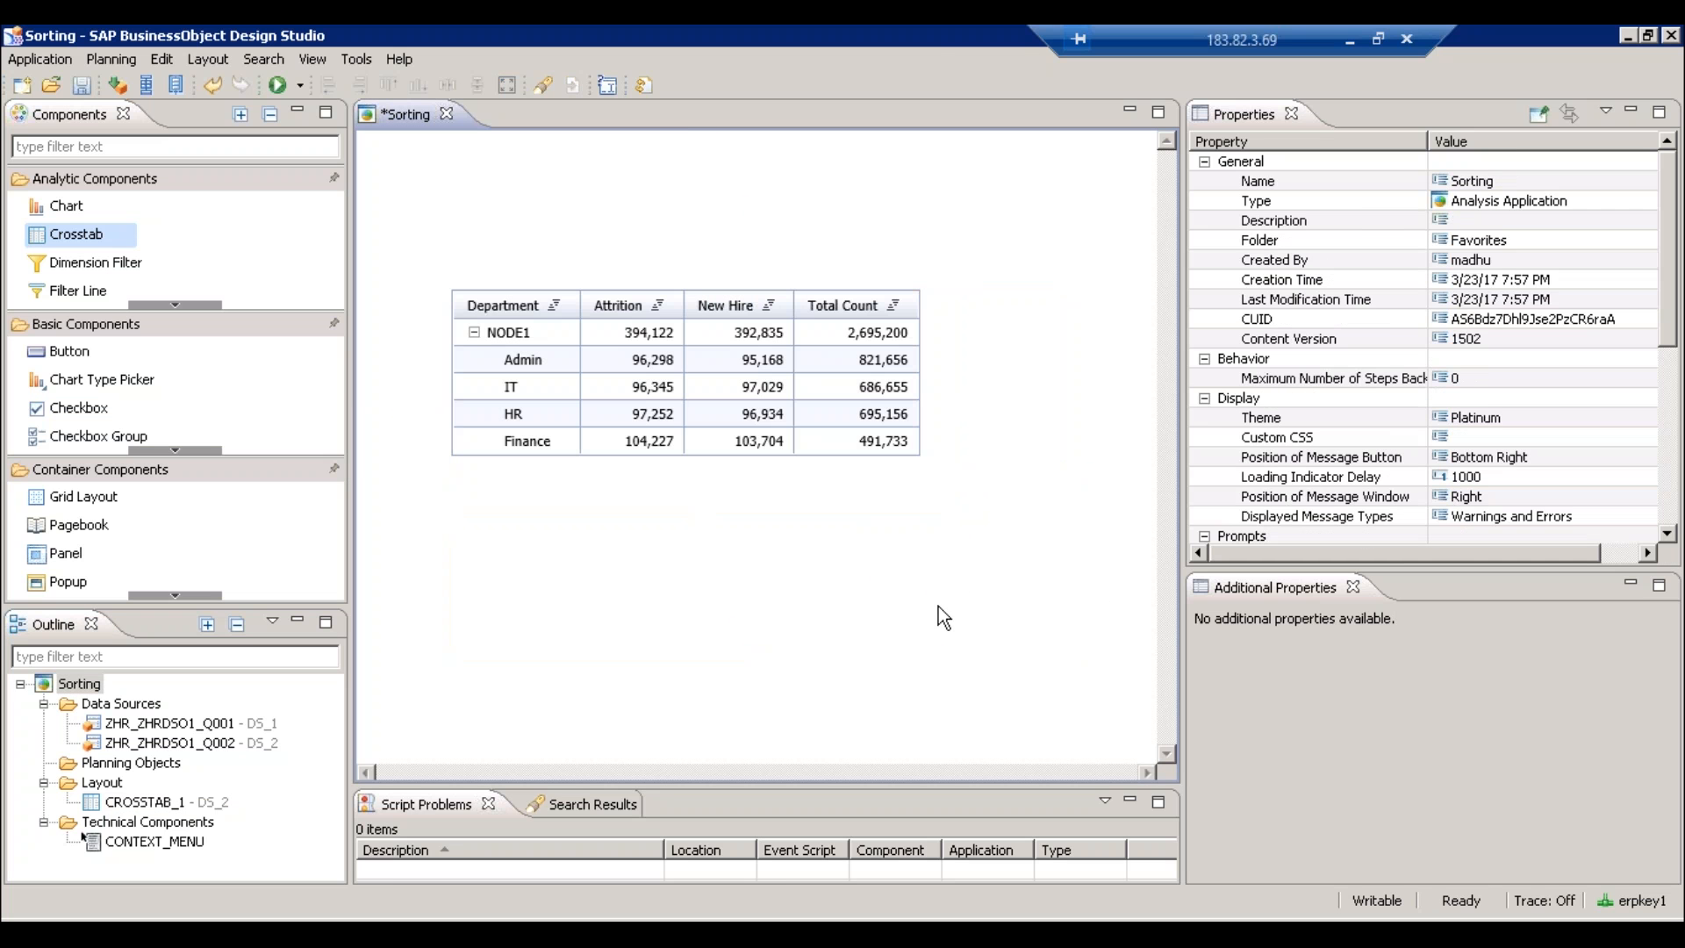
key("ctrl+s")
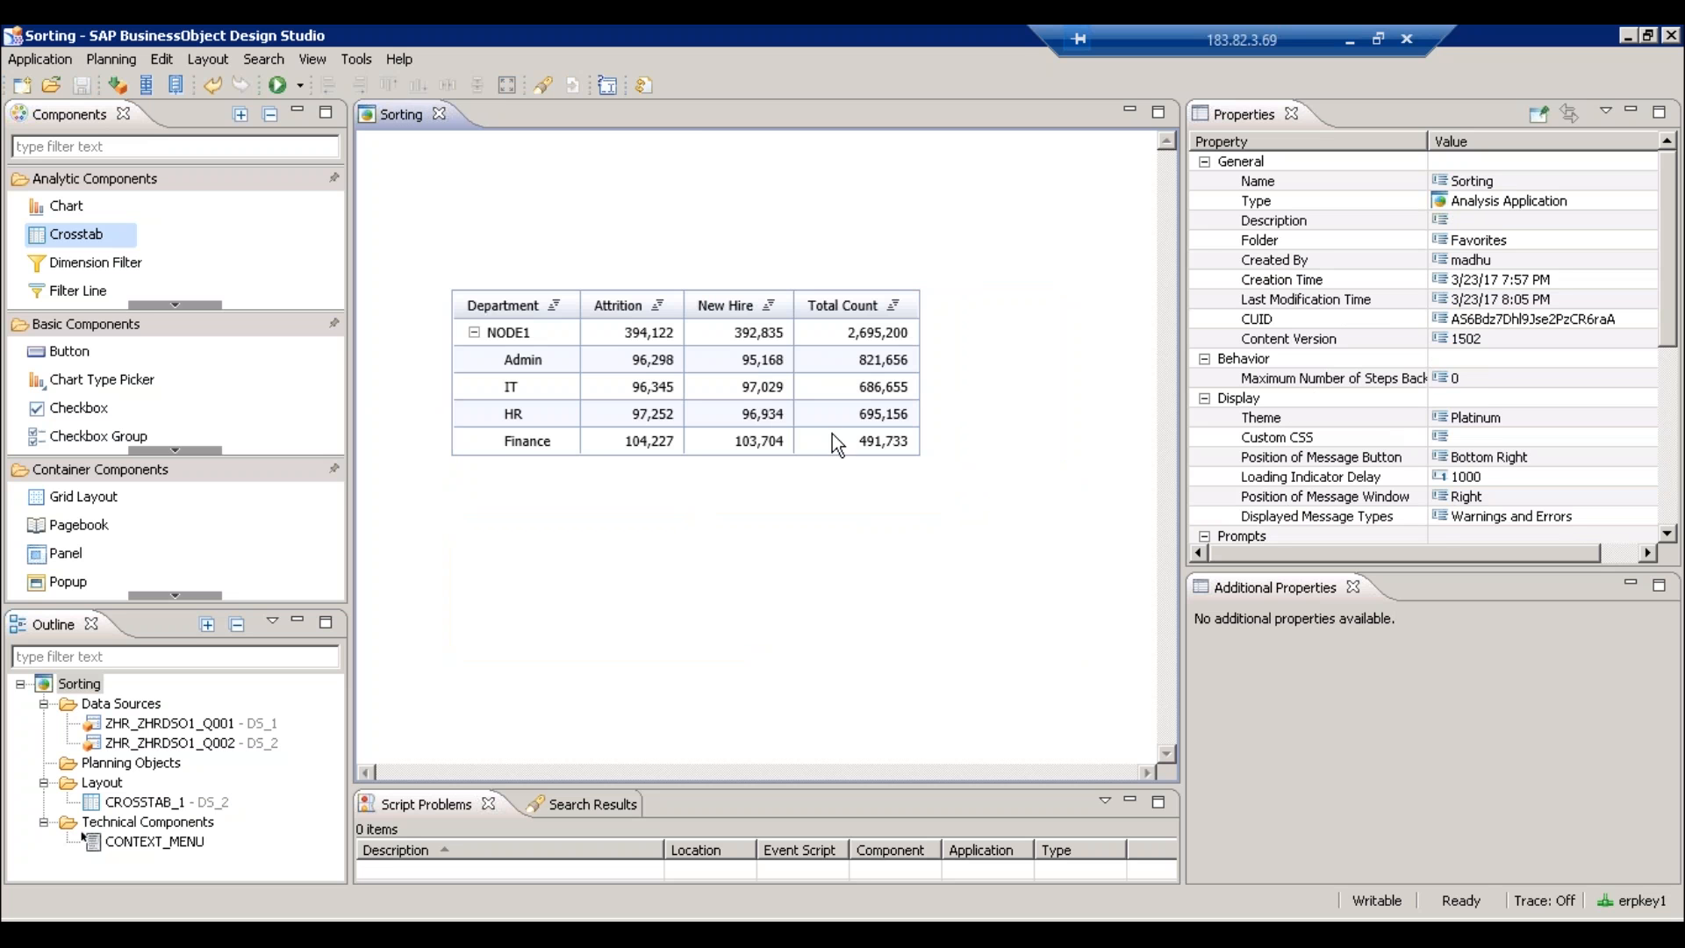
- Move the crosstab higher and position a 500 × 300 column chart beneath it
left_click_drag(691, 341, 703, 290)
left_click_drag(63, 207, 454, 483)
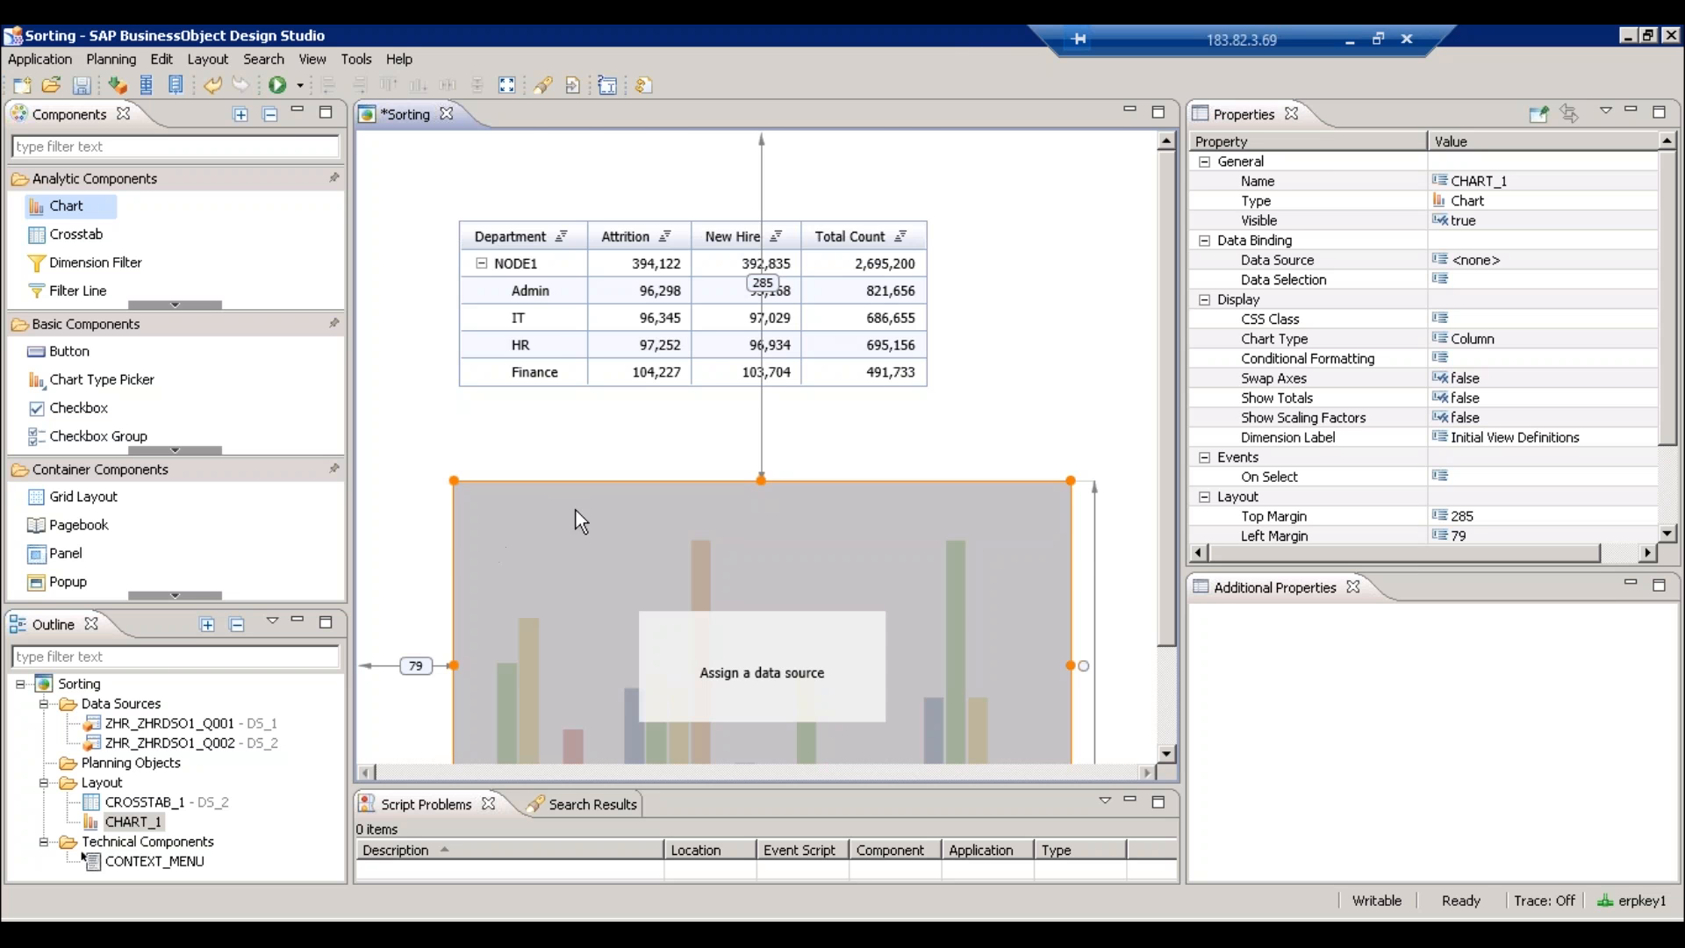
scroll(621, 161, "down", 2)
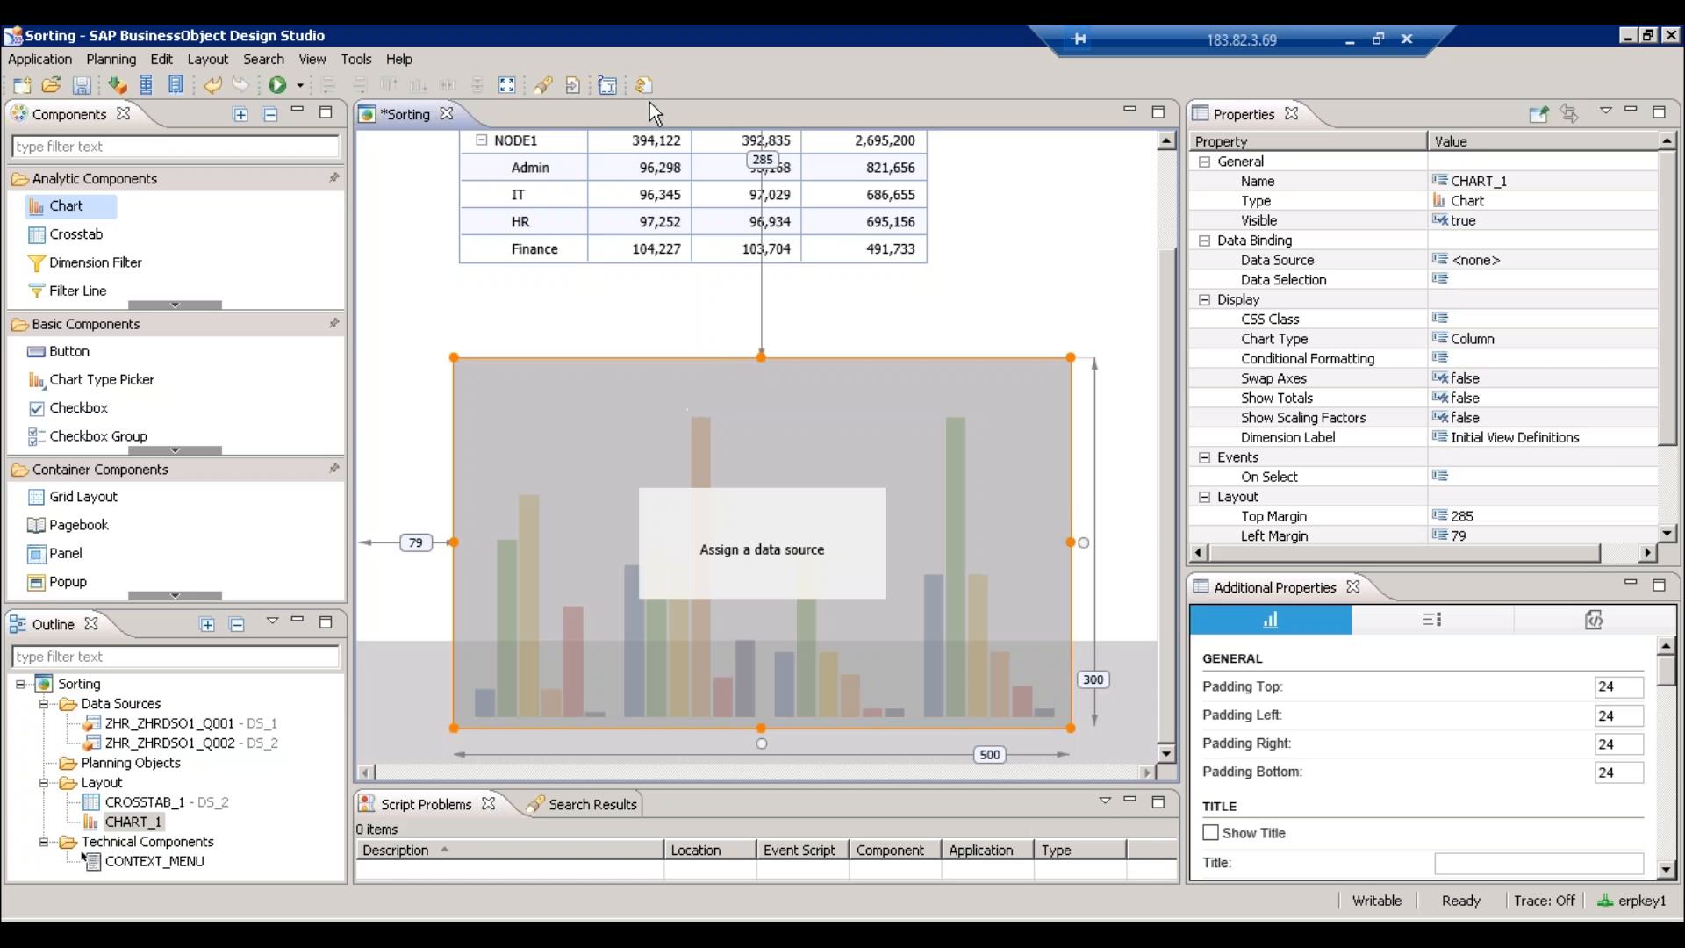
right_click(189, 743)
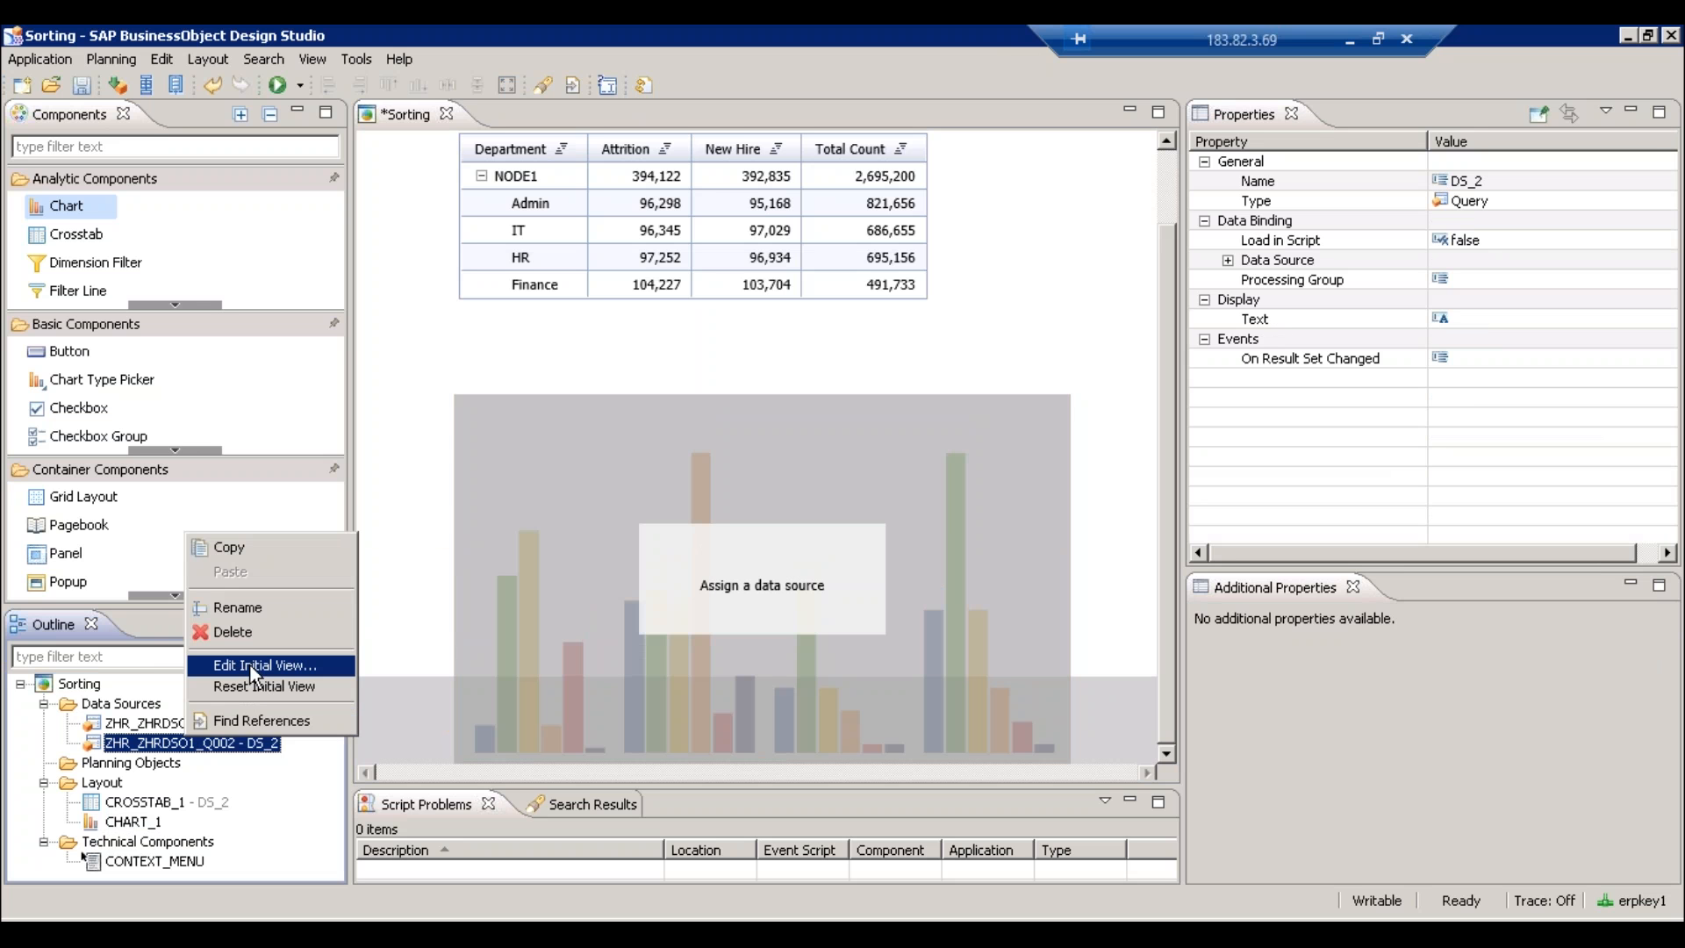
left_click(604, 483)
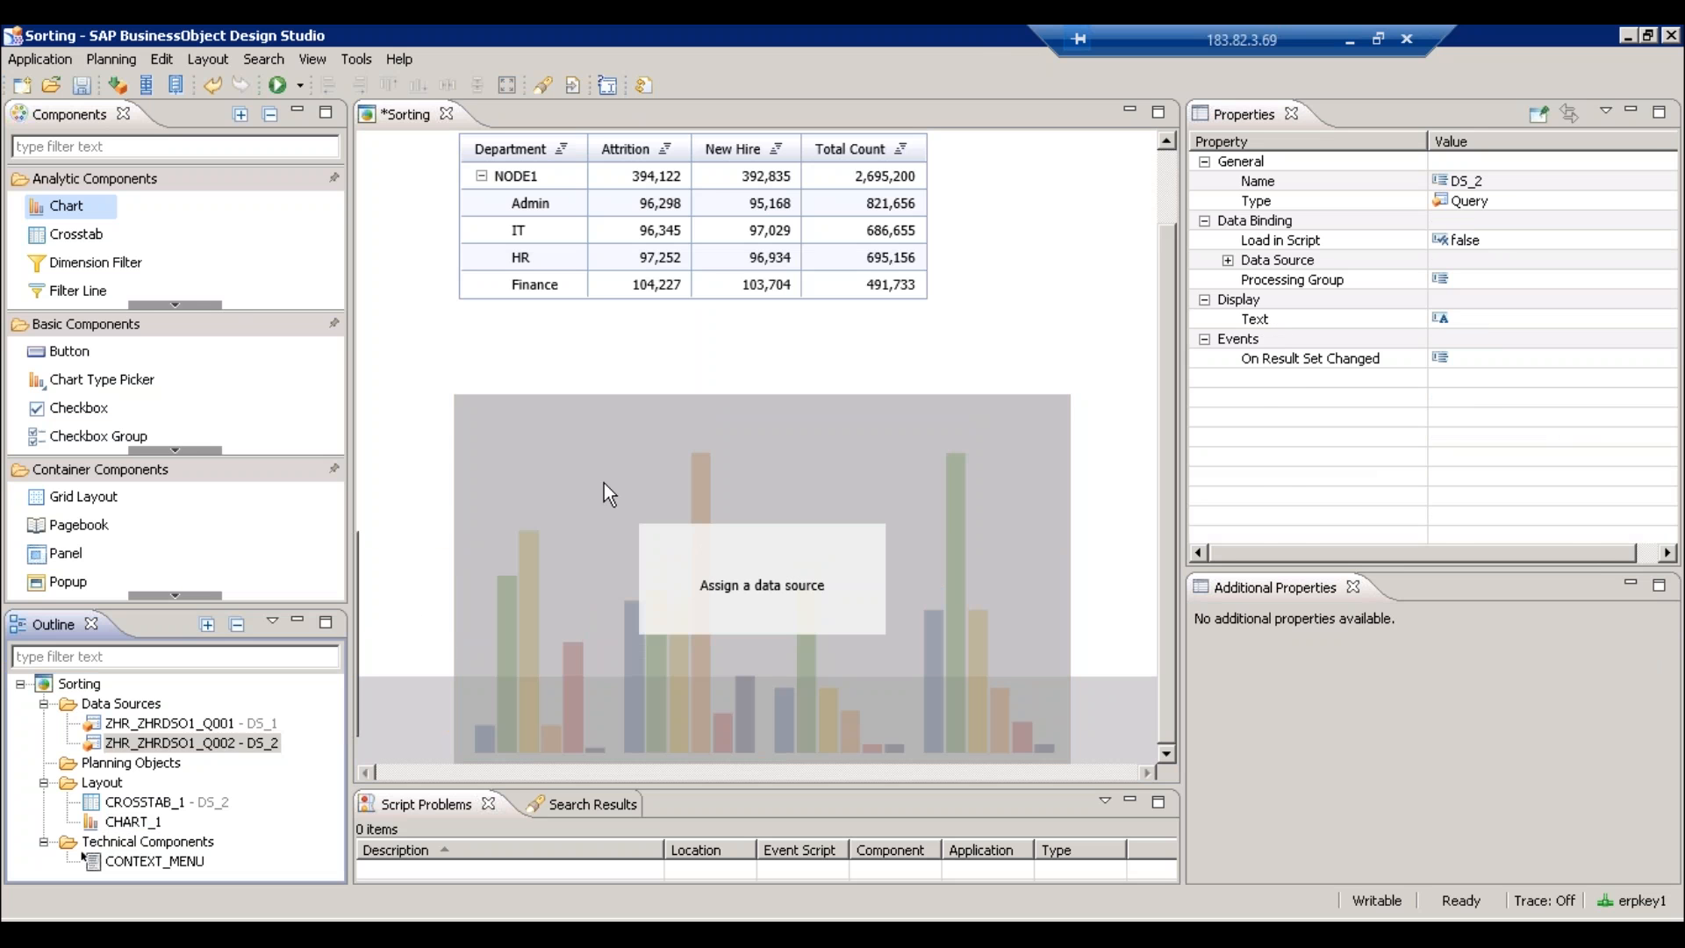
left_click_drag(603, 478, 592, 418)
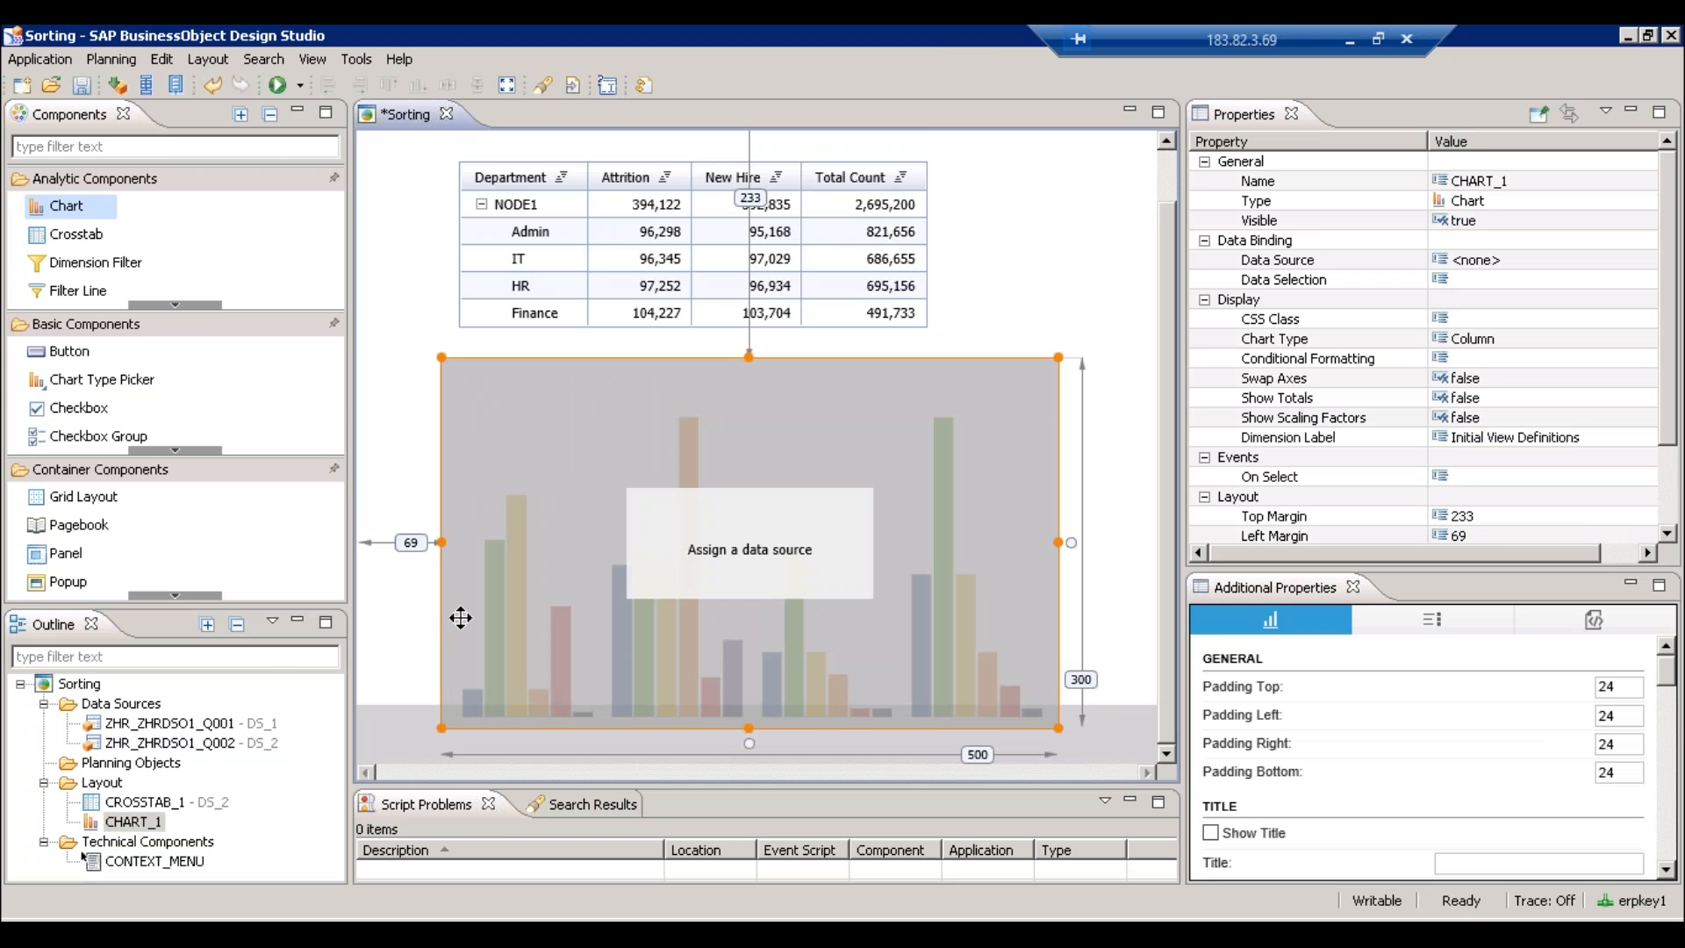
- Bring up the initial view editor for DS_1
left_click(214, 745)
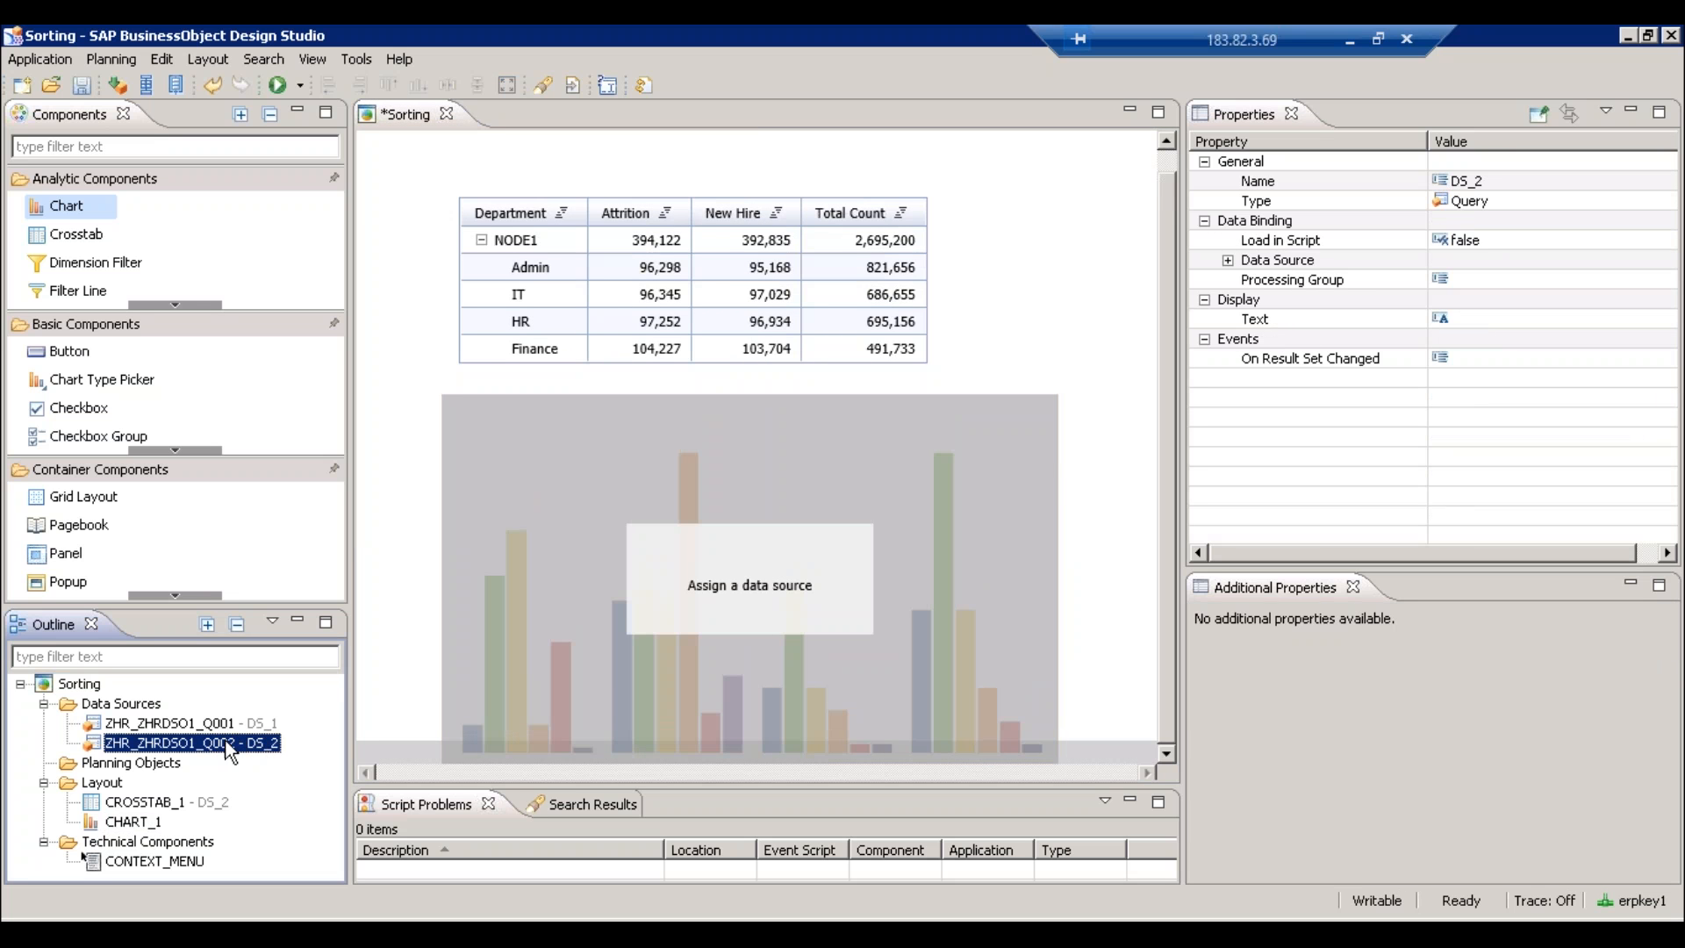
key("Up")
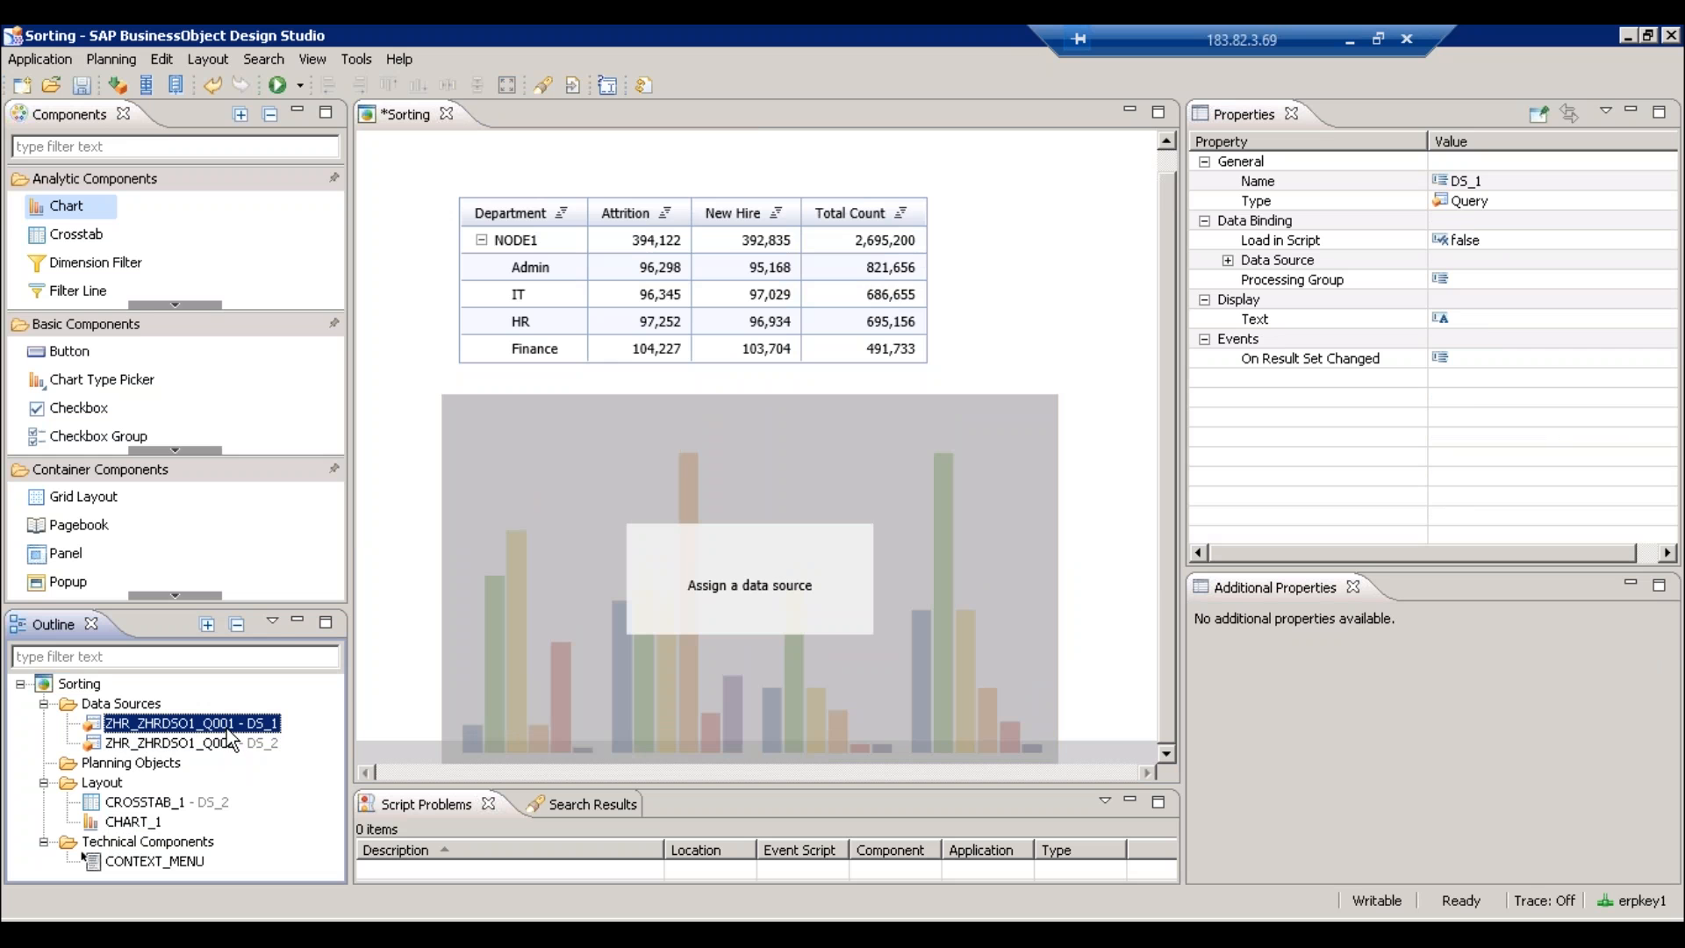
right_click(229, 728)
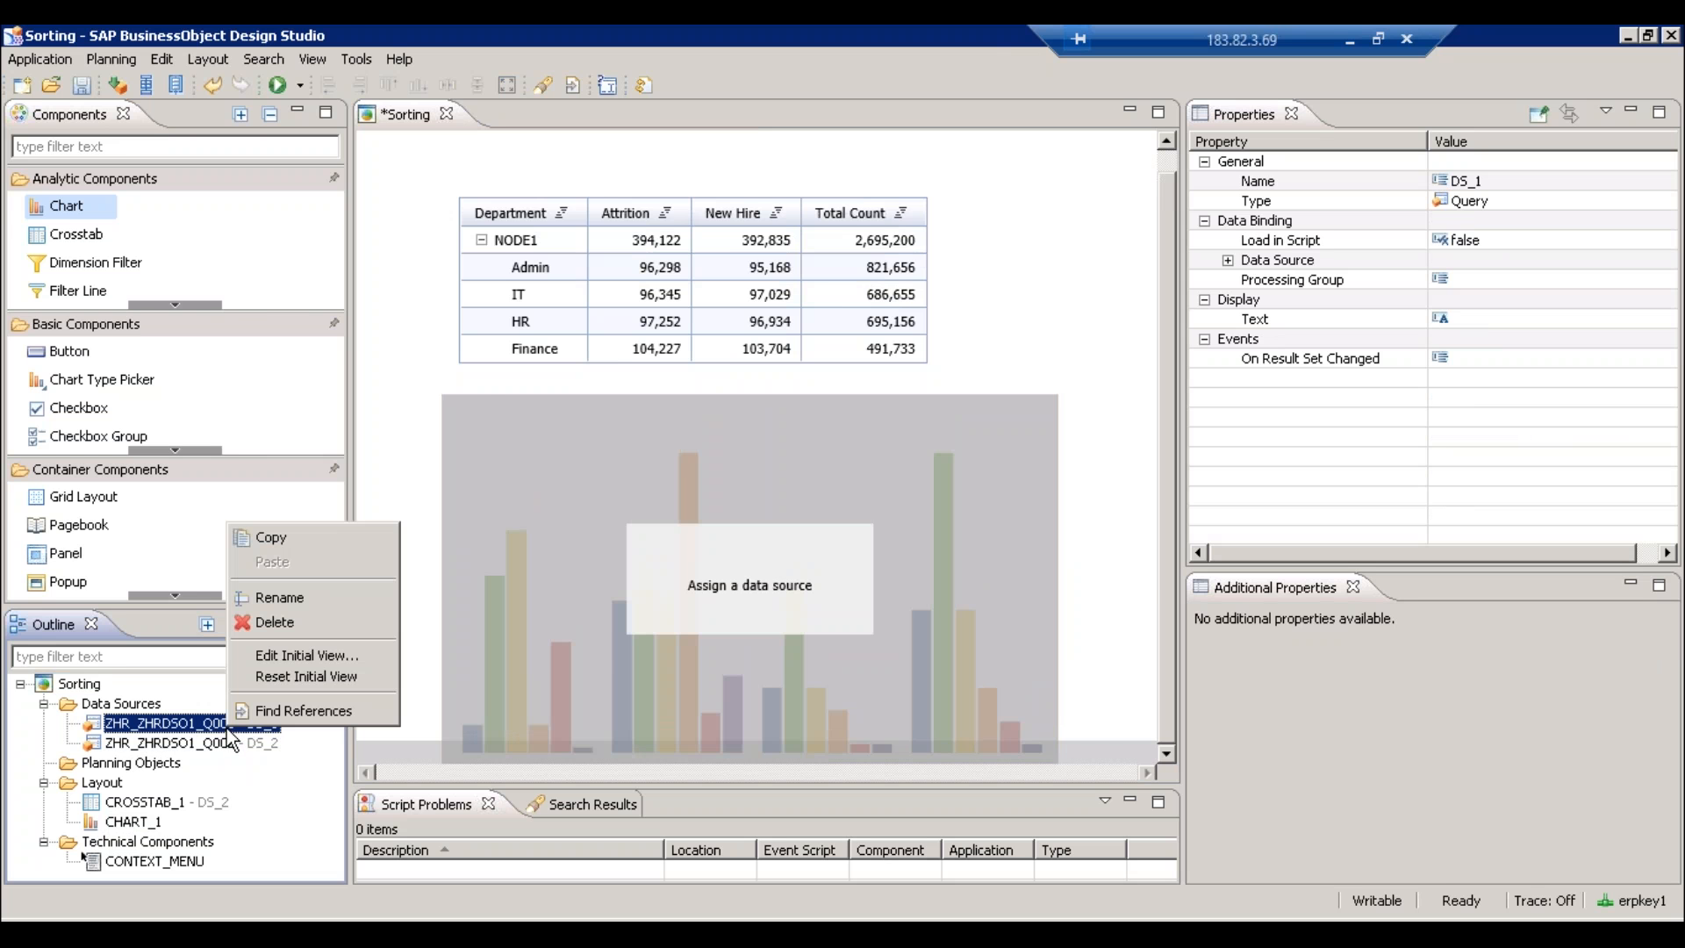
left_click(299, 654)
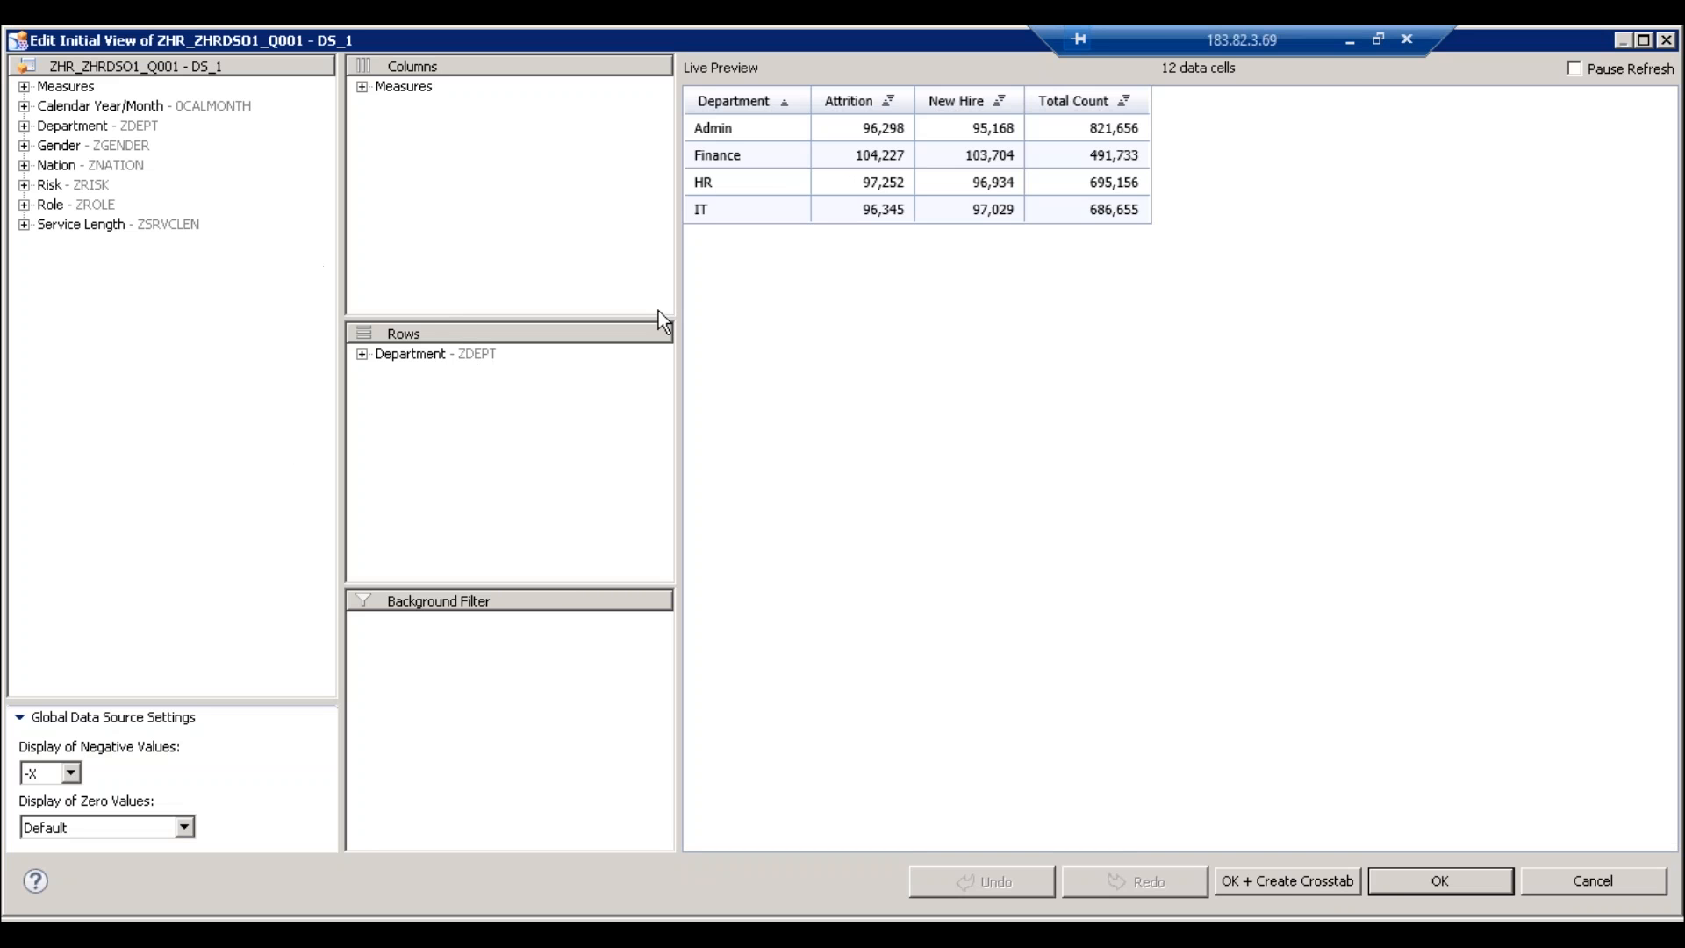
- Confirm DS_1's initial view with Department in rows and dismiss the DS_1 context menu
left_click(409, 358)
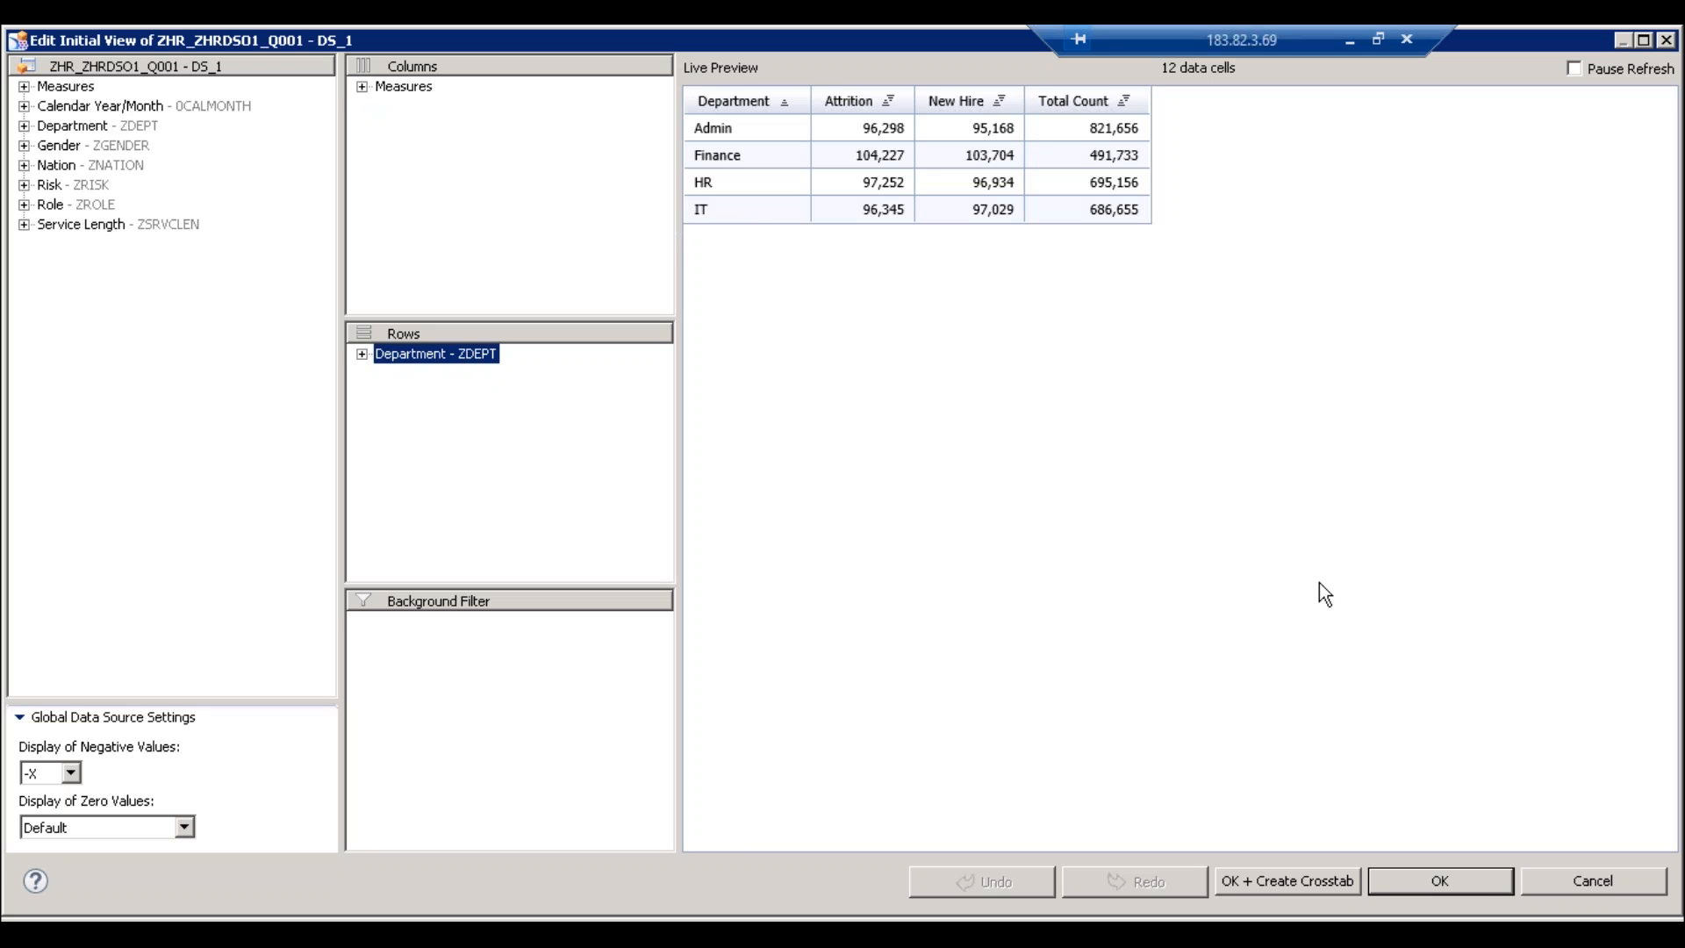
left_click(1474, 879)
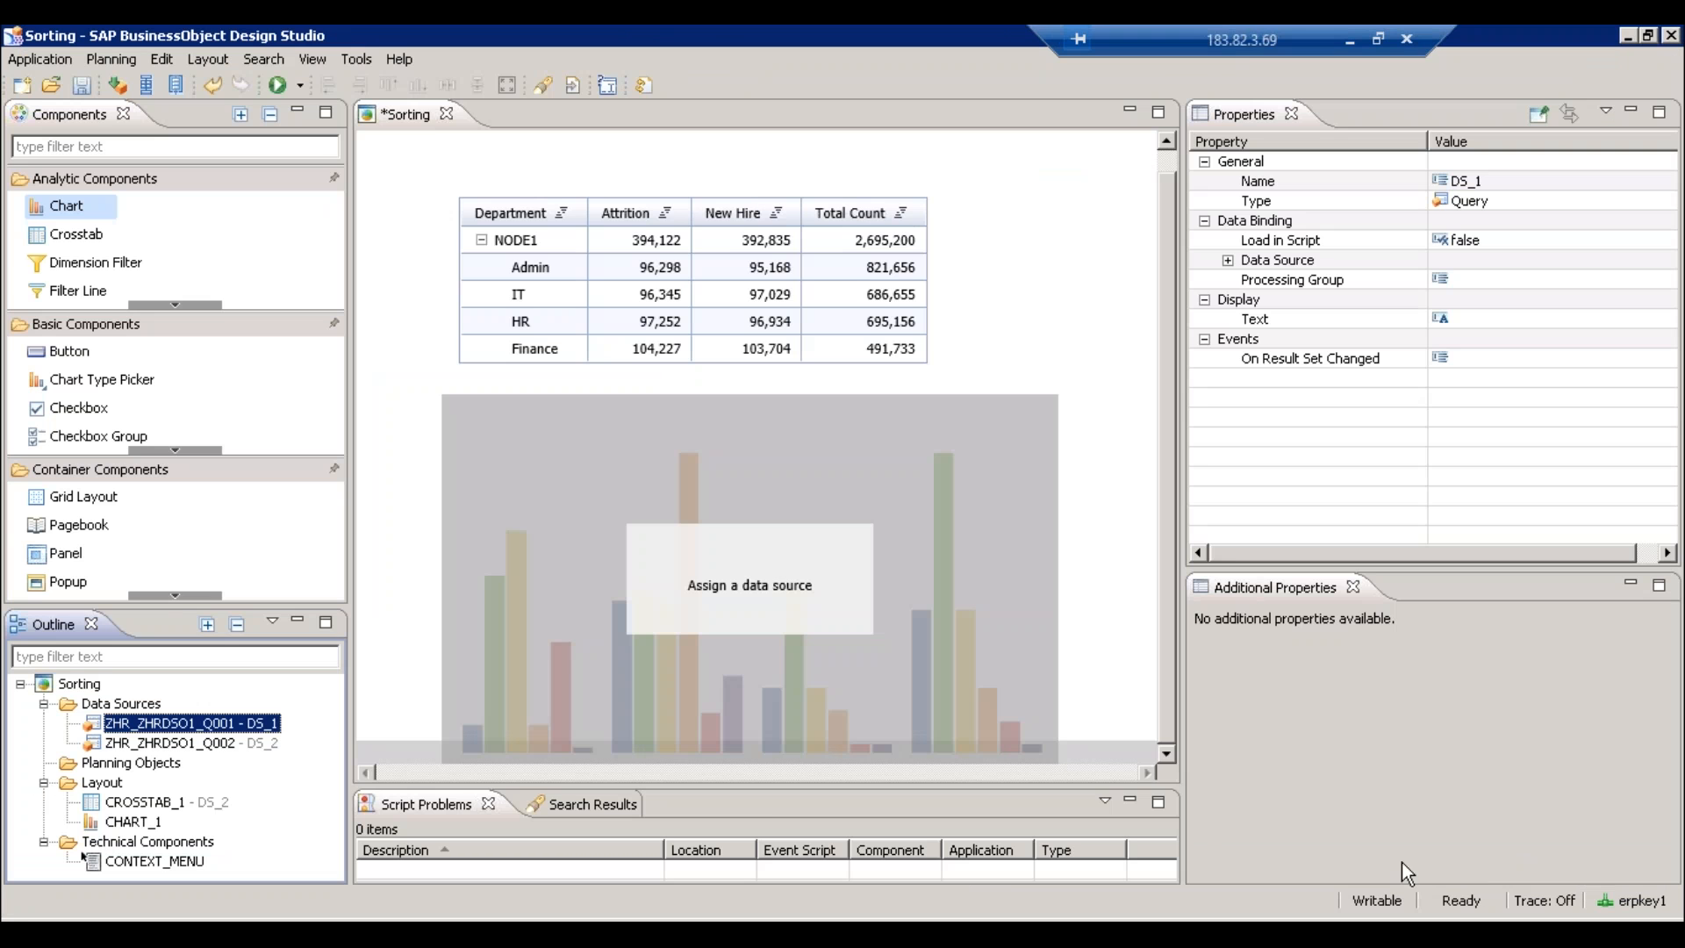
right_click(165, 731)
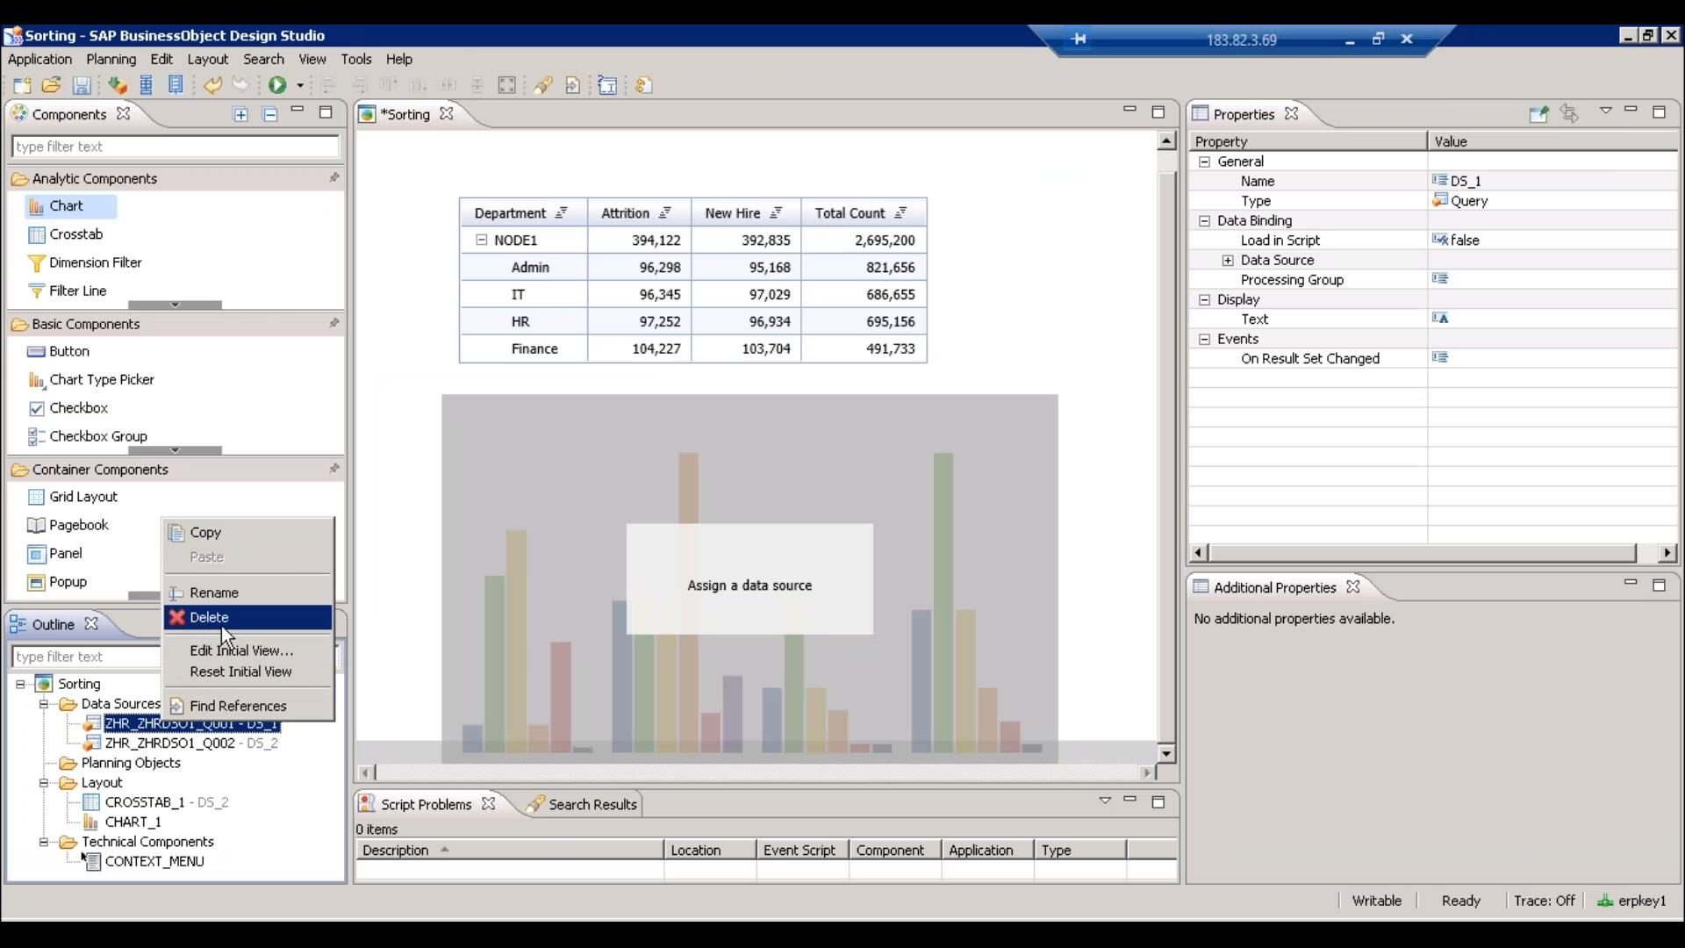
left_click(1076, 309)
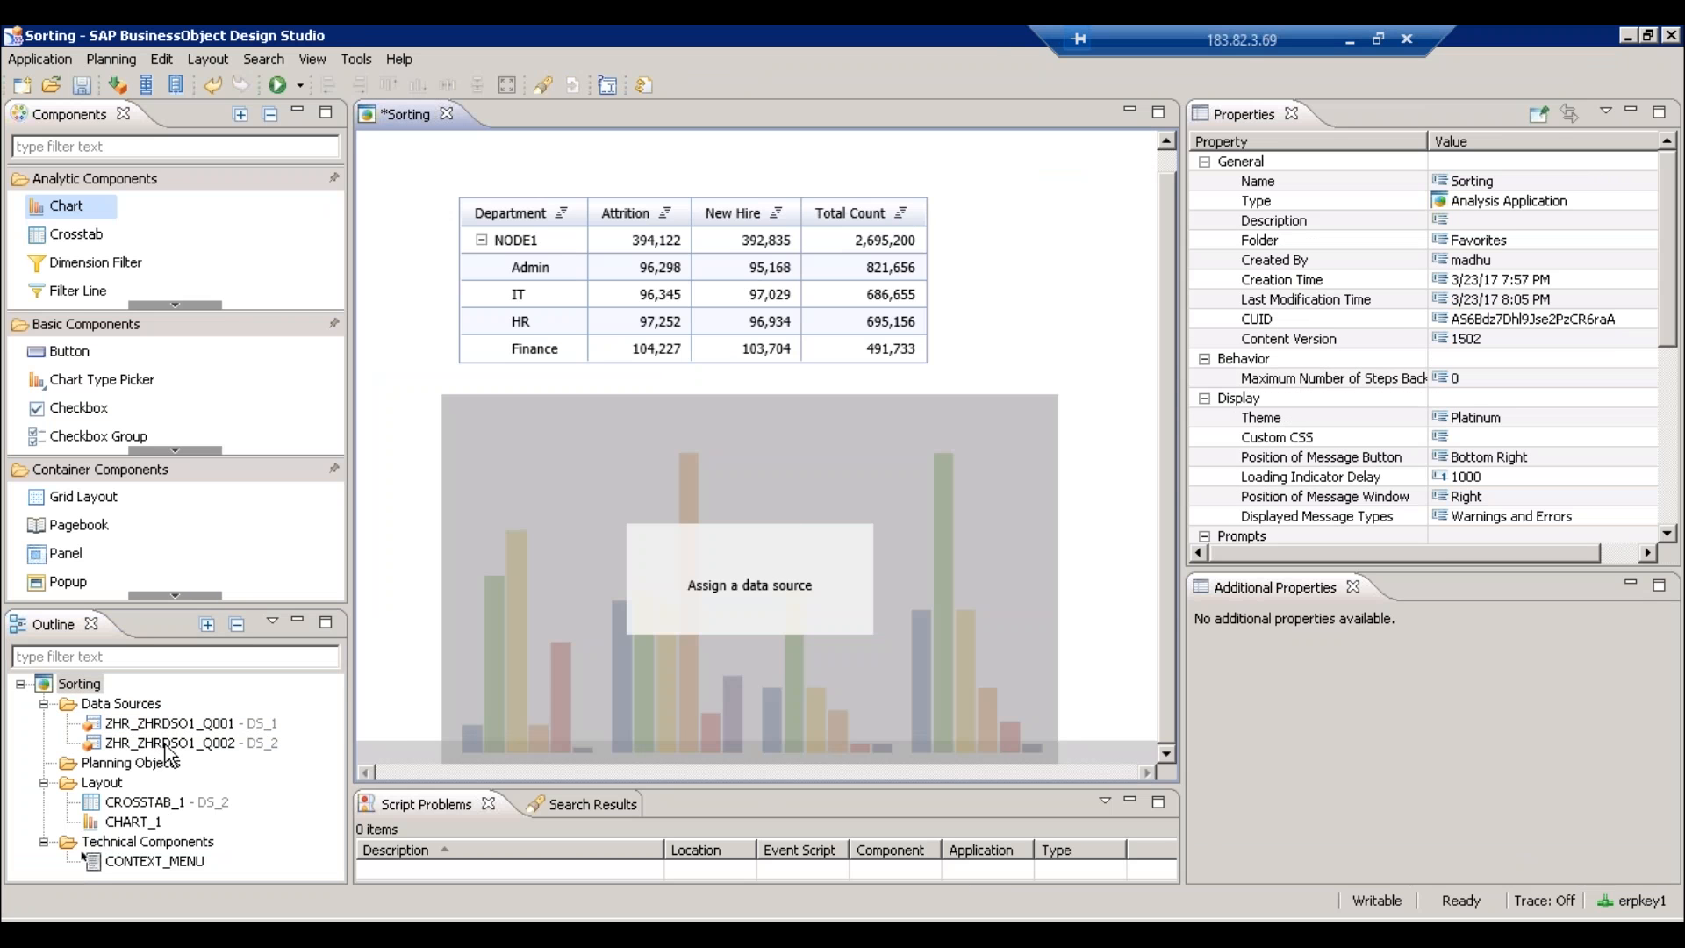
- Bind the chart to DS_2 and limit its Data Selection to Attrition
left_click_drag(191, 743, 659, 671)
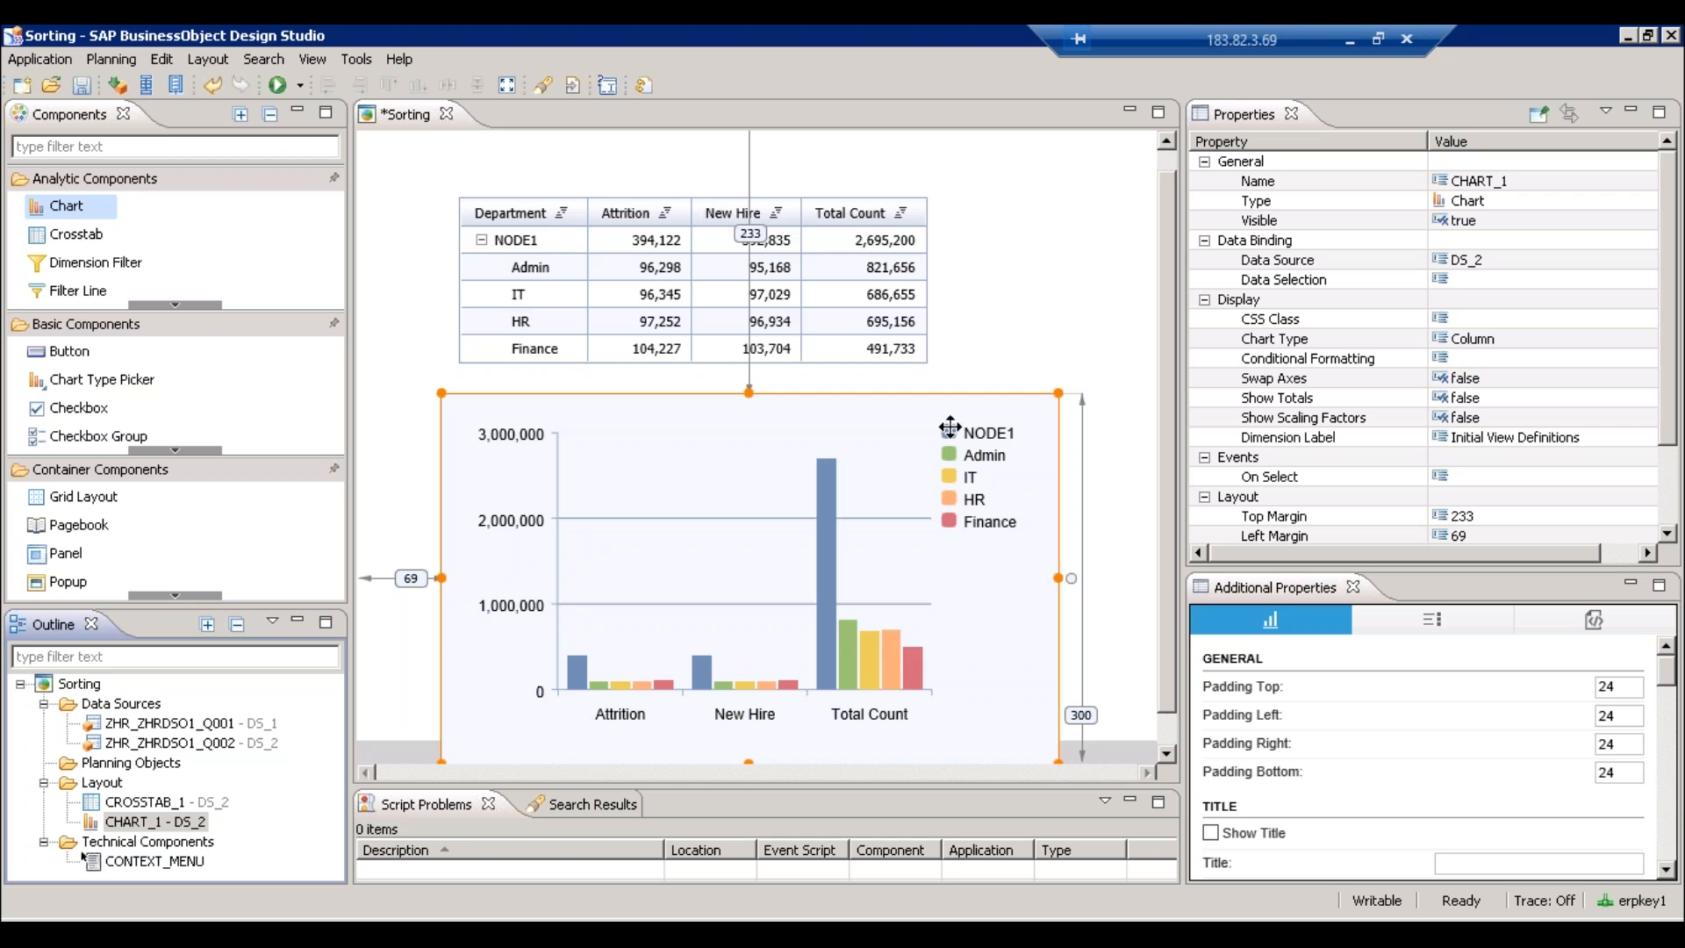
left_click(1643, 279)
left_click(1642, 279)
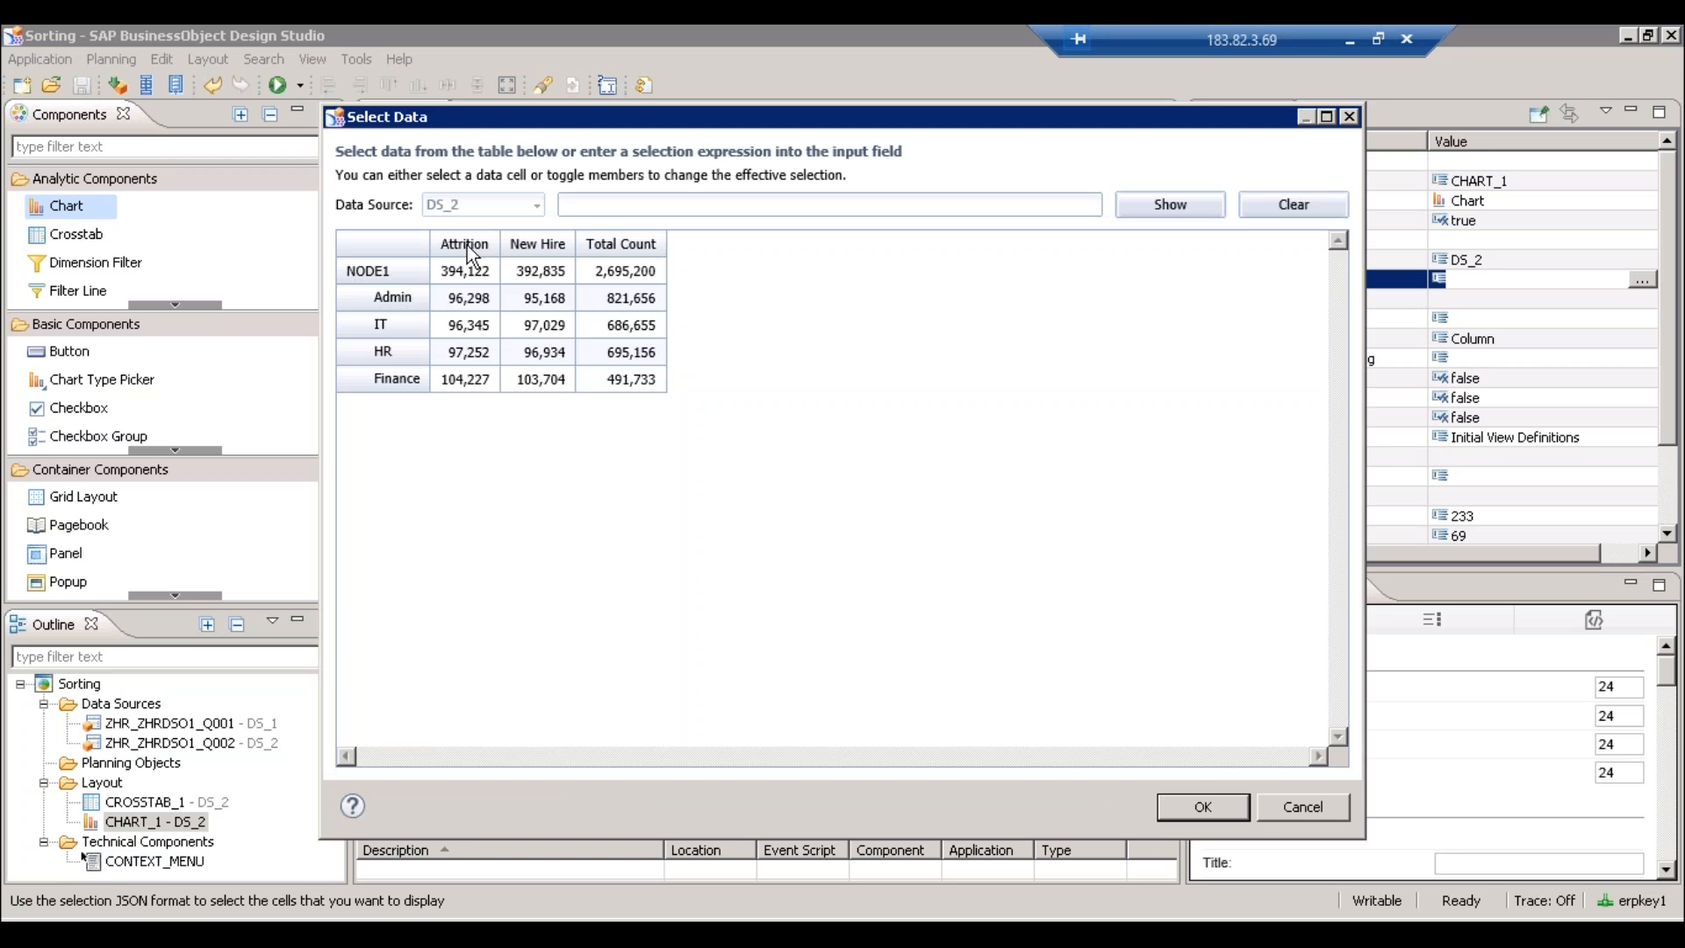
left_click(465, 244)
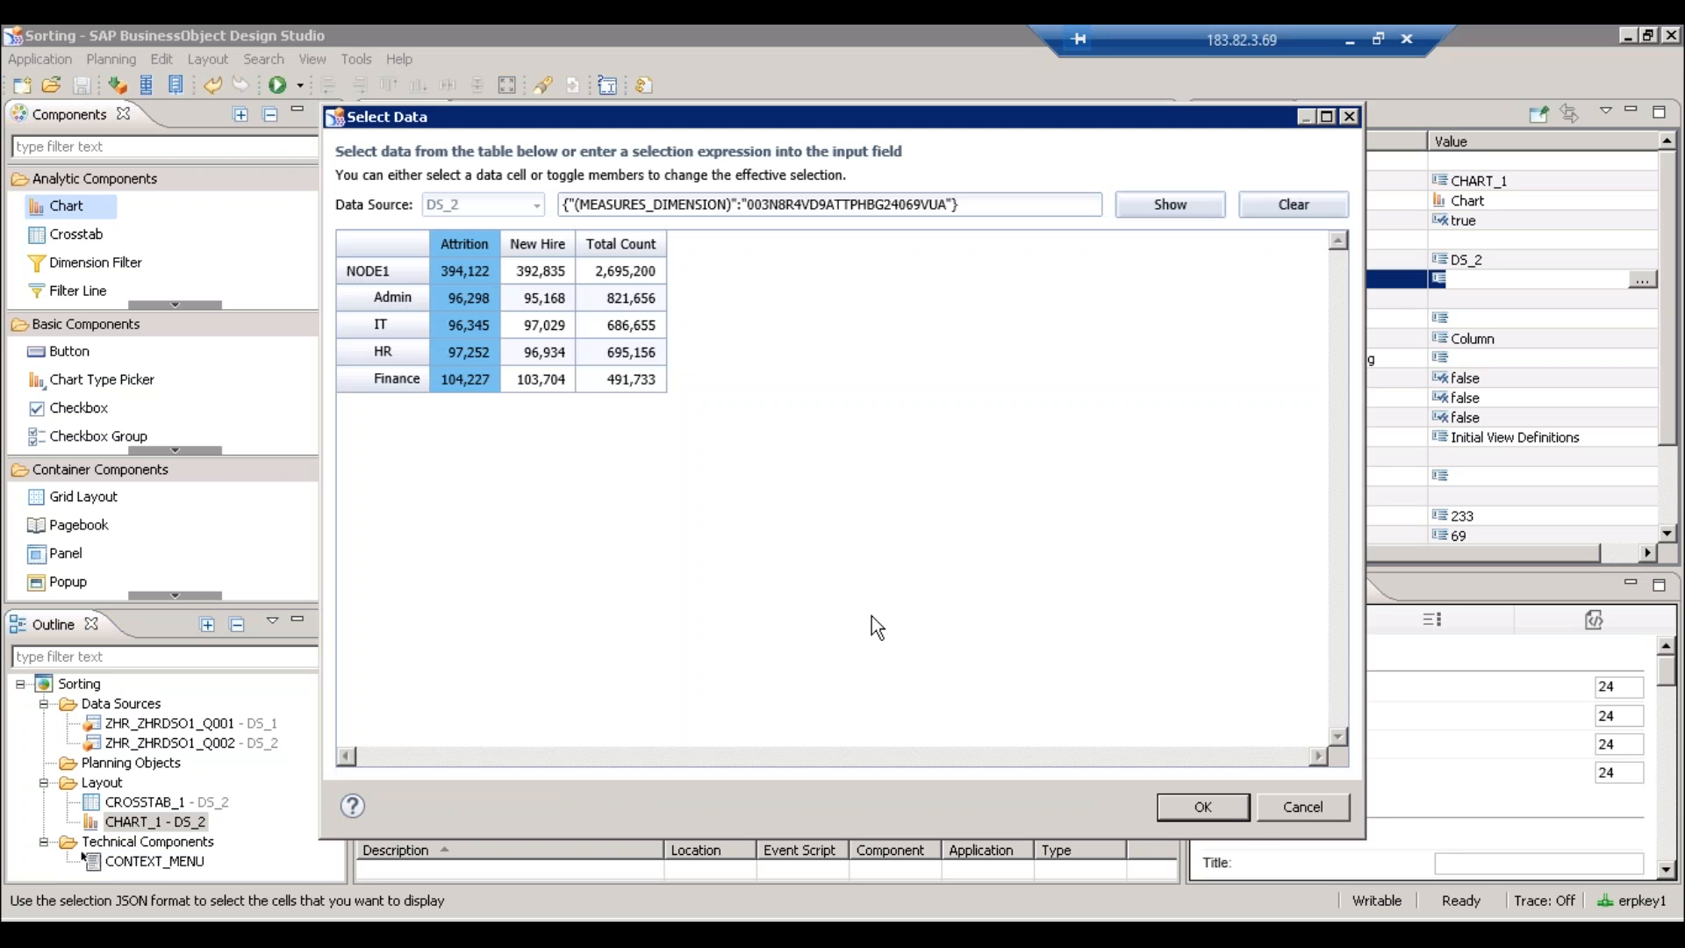
left_click(1218, 817)
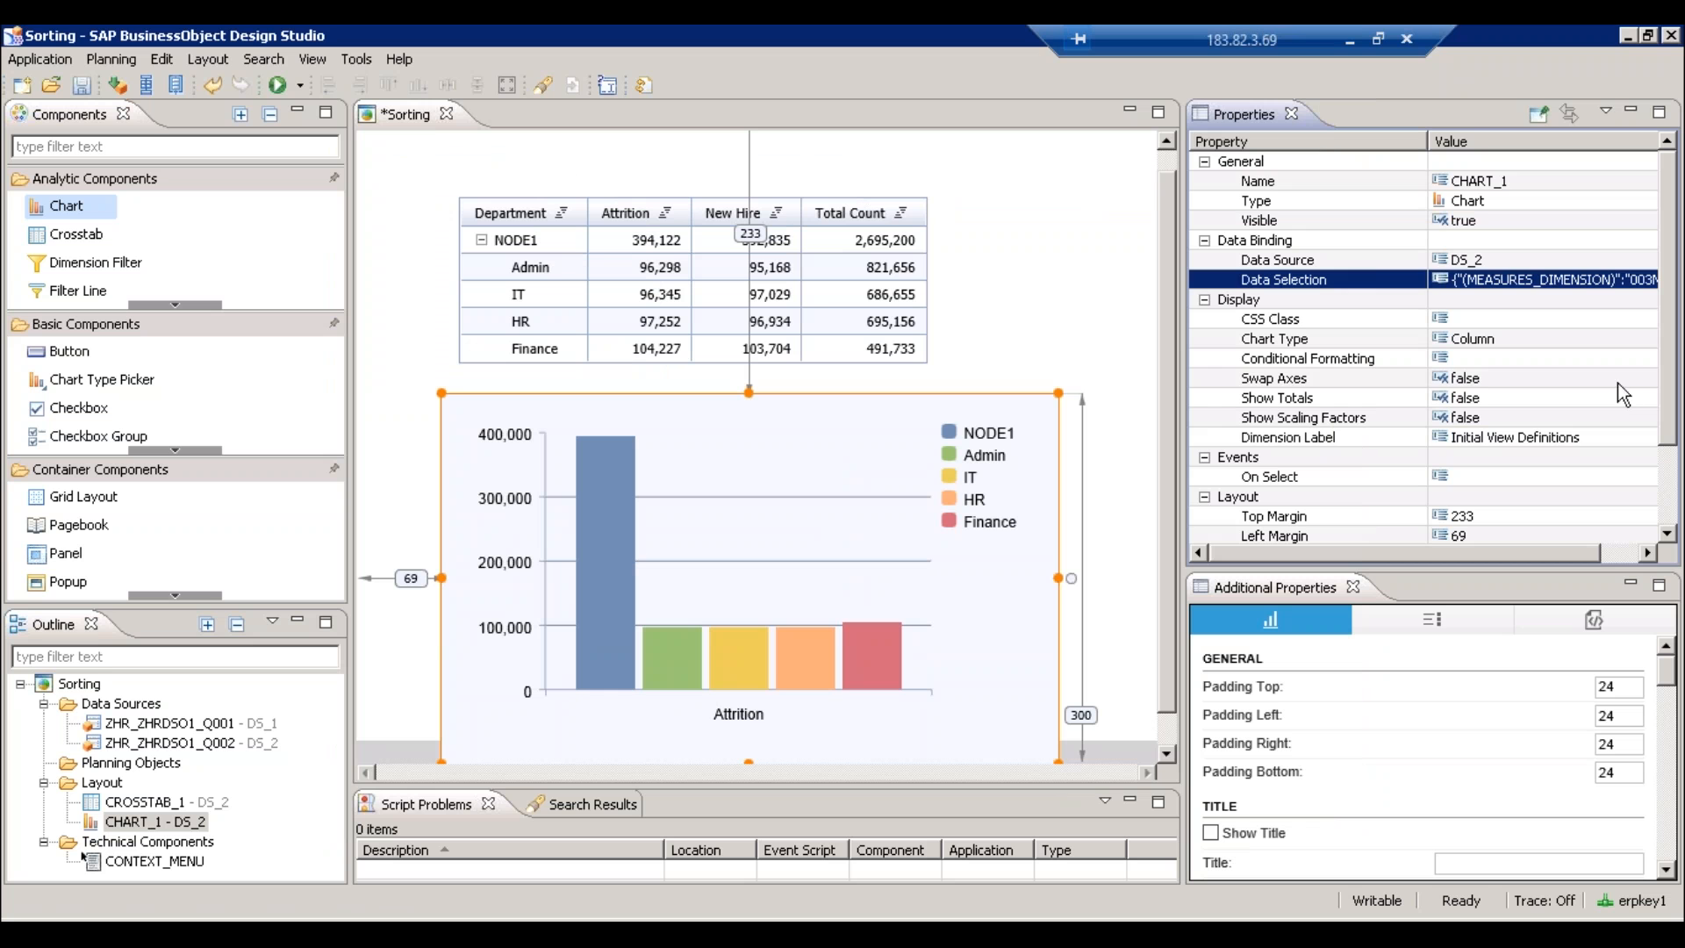
- Set the chart's Swap Axes to true so each department becomes a bar
left_click(1644, 383)
left_click(1648, 384)
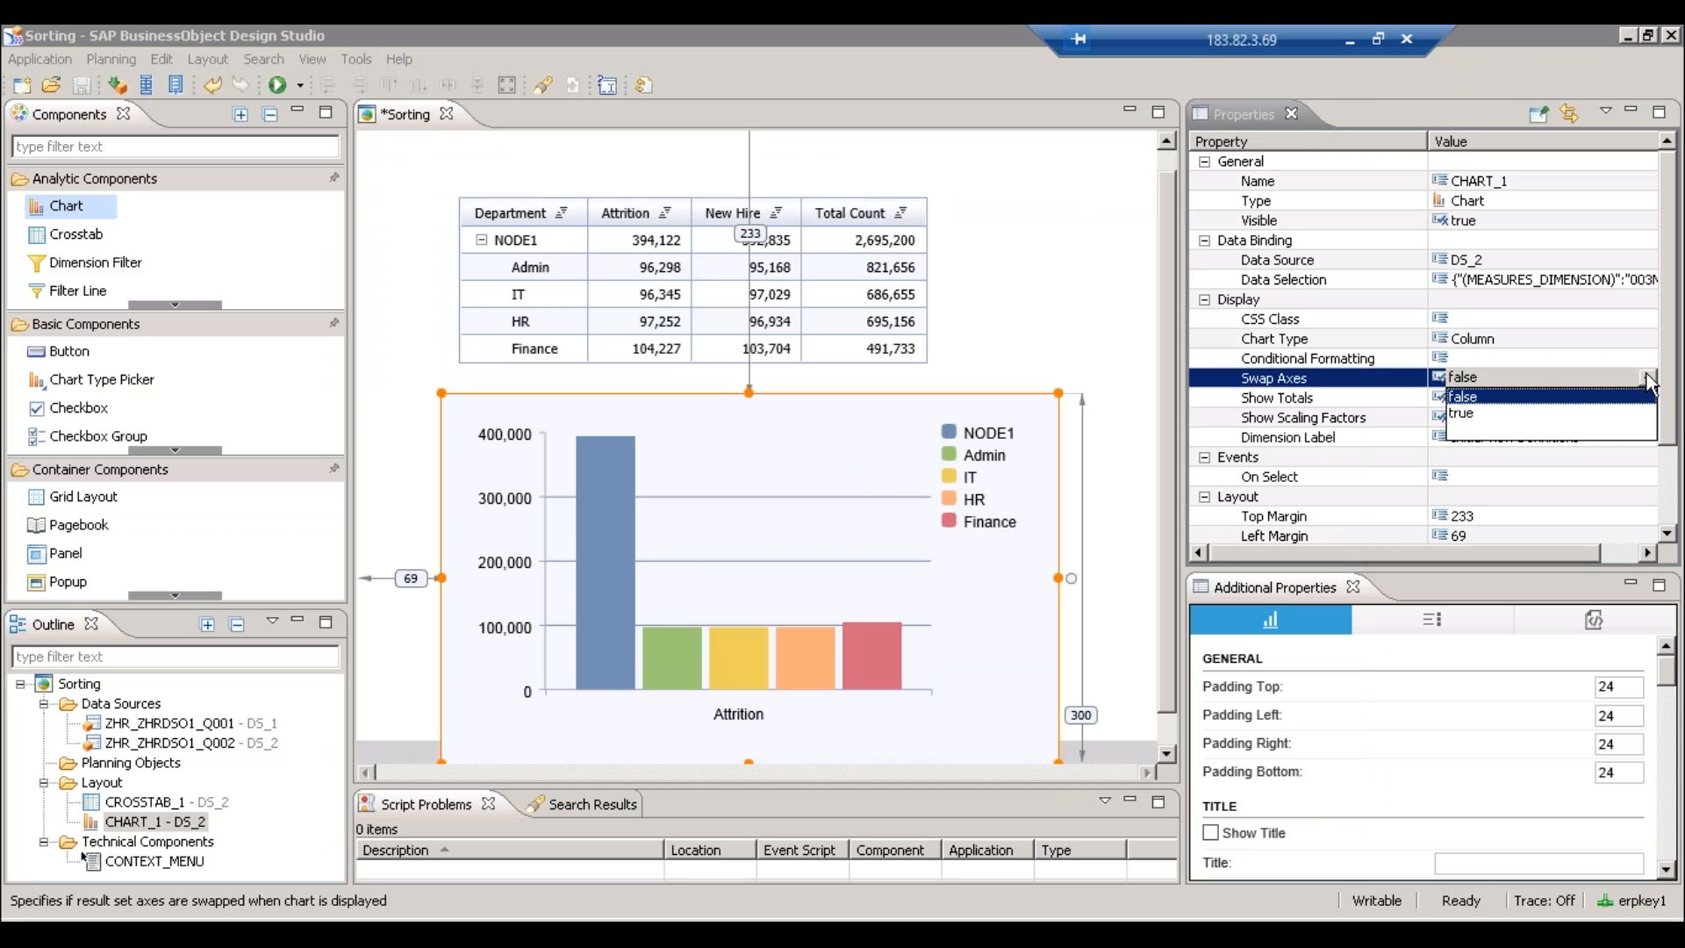
left_click(1489, 416)
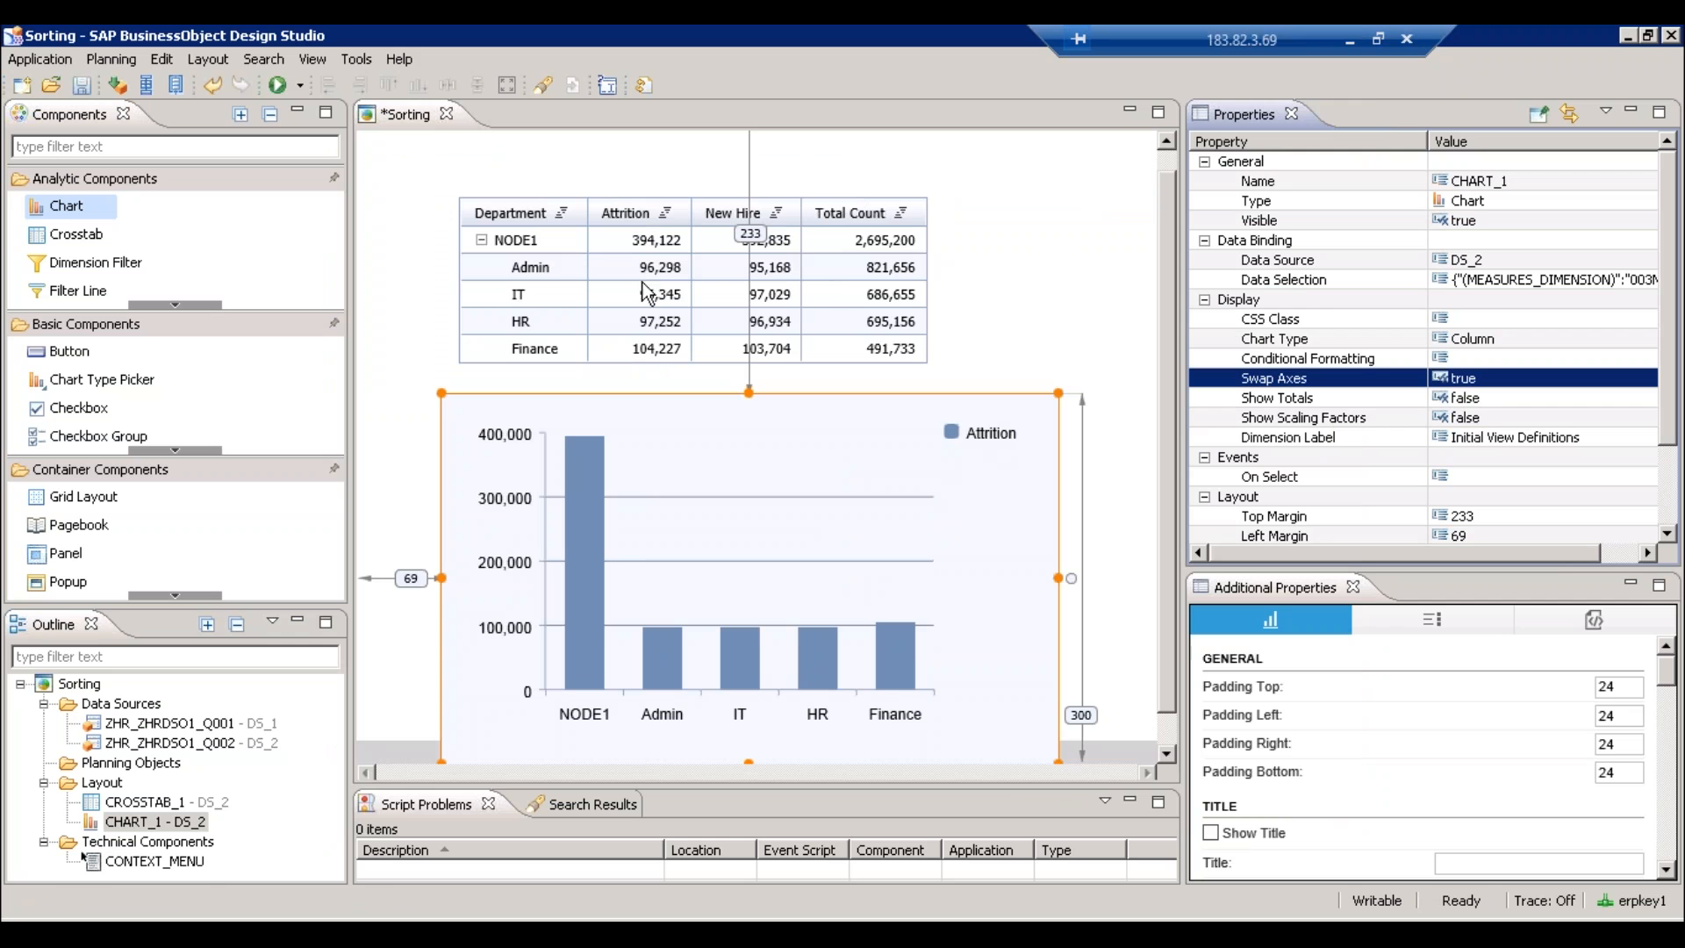
left_click(173, 743)
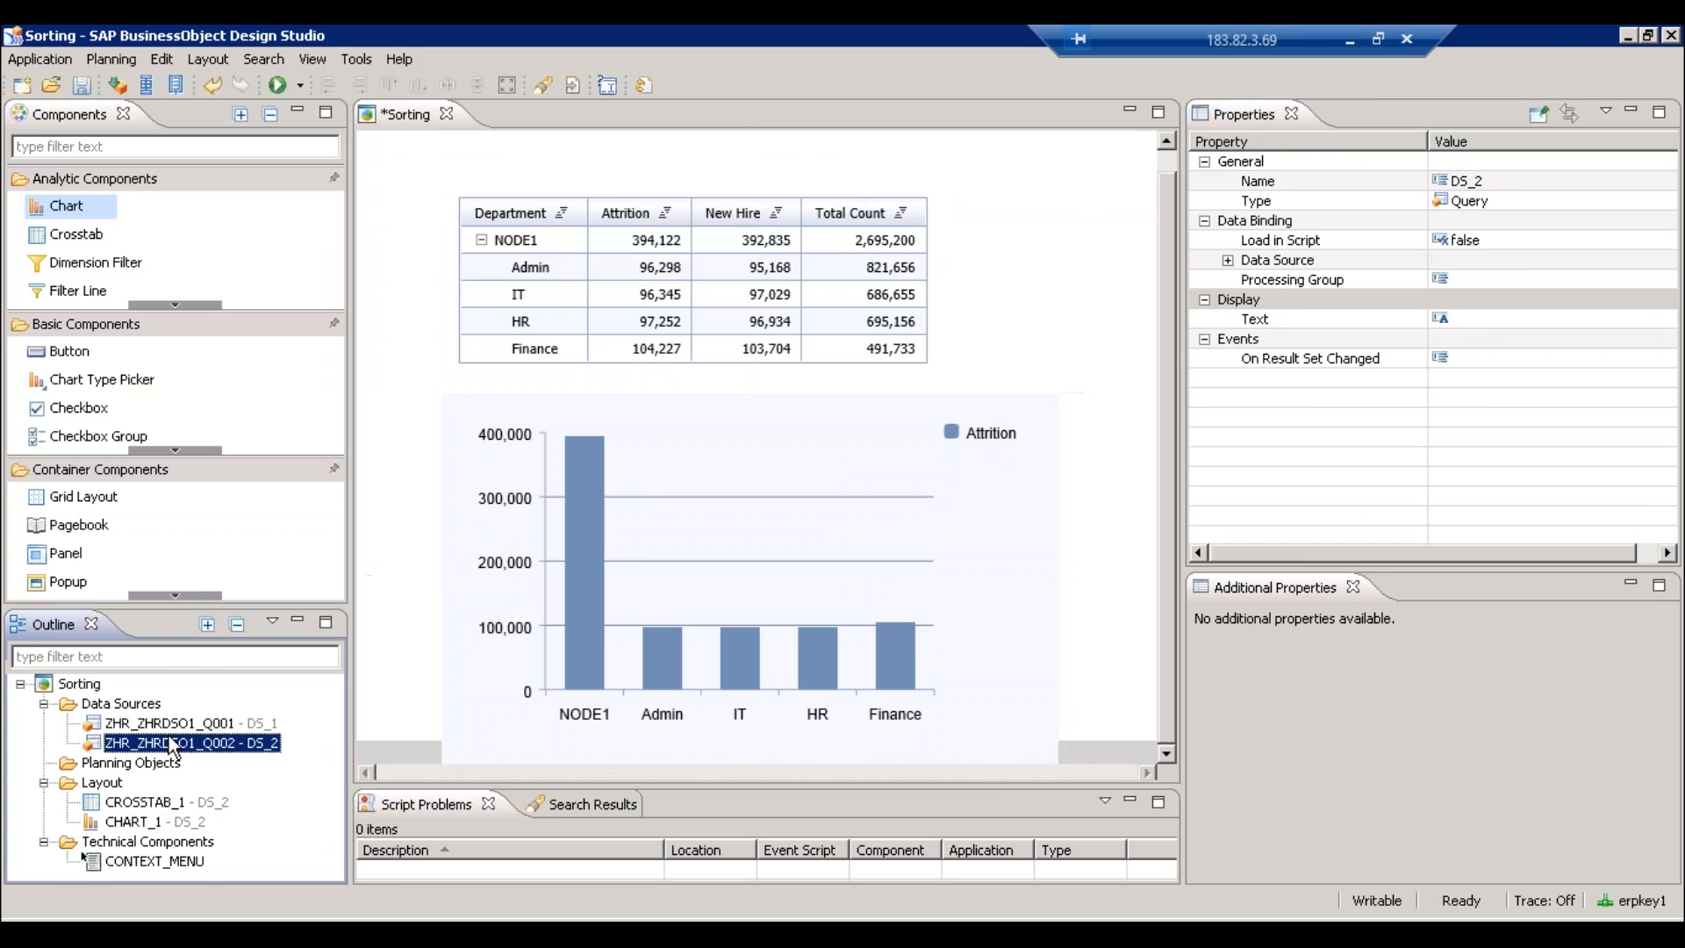
right_click(173, 743)
- Collapse NODE1 in DS_2's initial view preview and apply it, twice
left_click(255, 663)
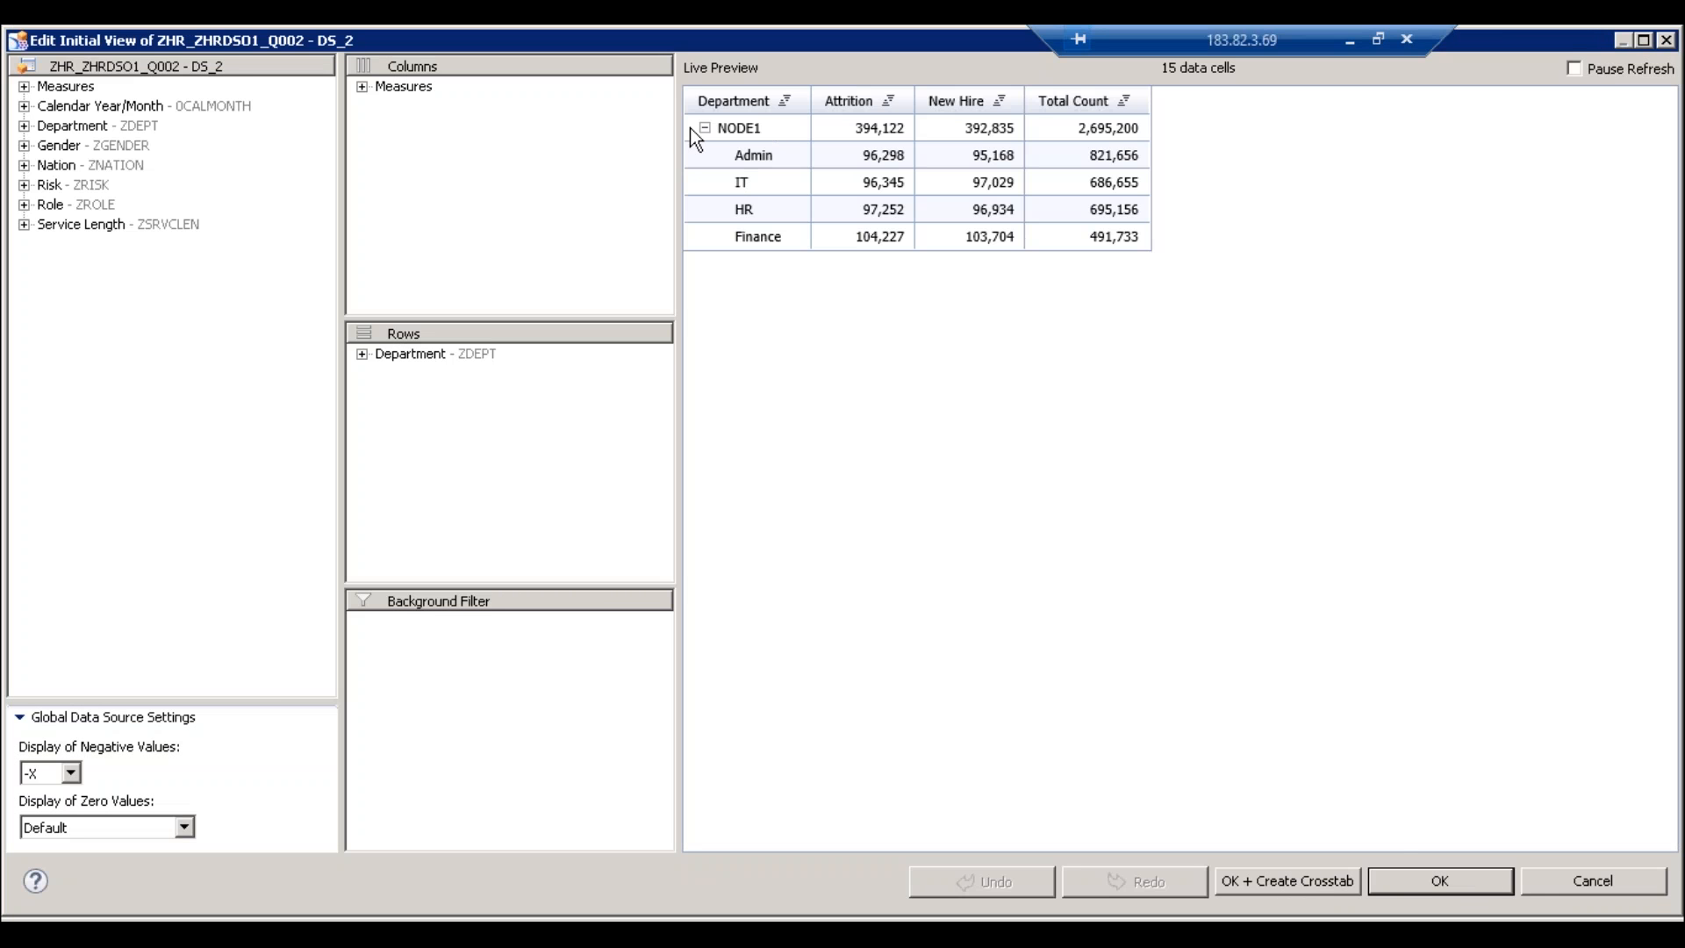
left_click(704, 128)
left_click(1424, 880)
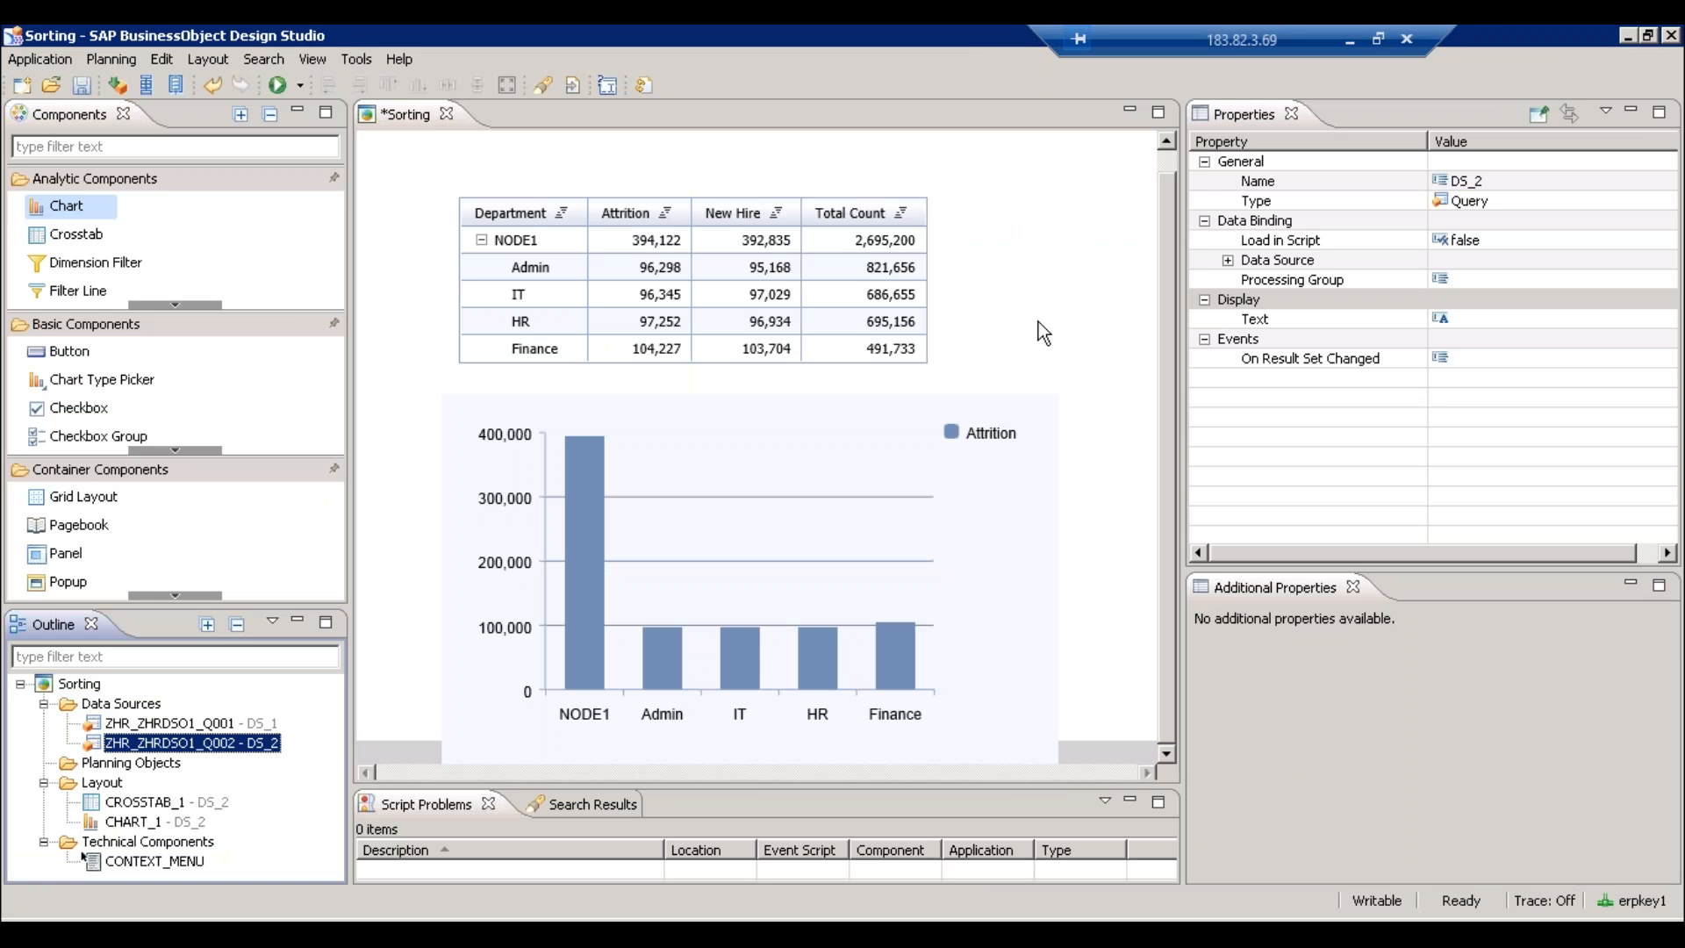
right_click(214, 742)
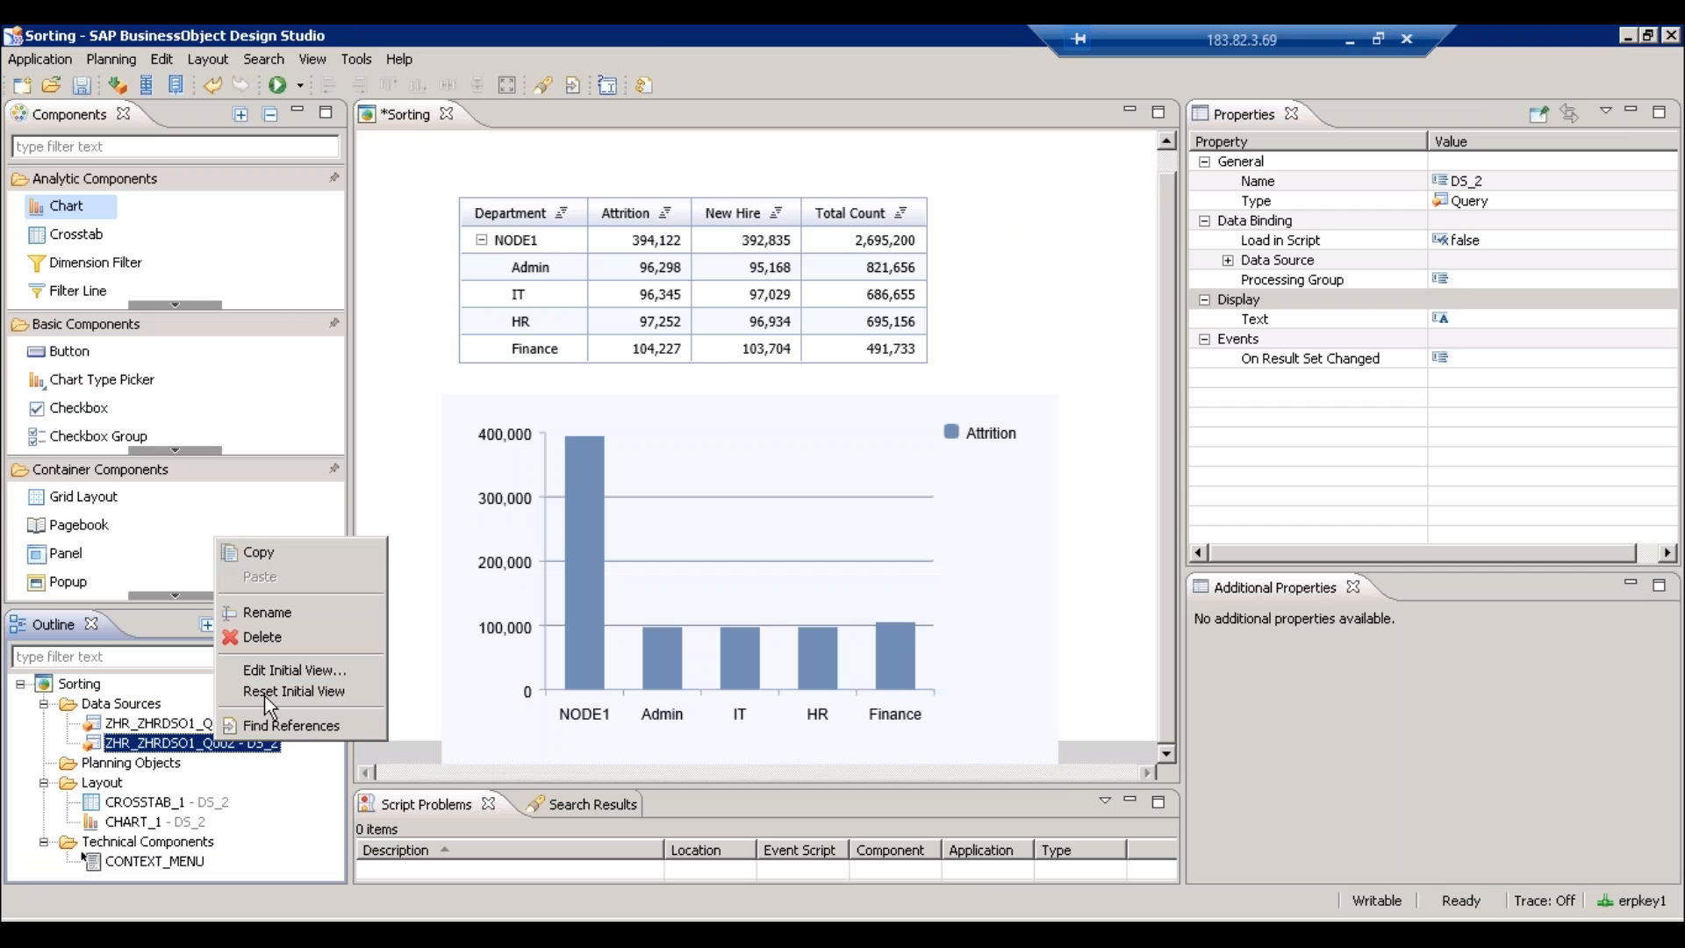
left_click(294, 670)
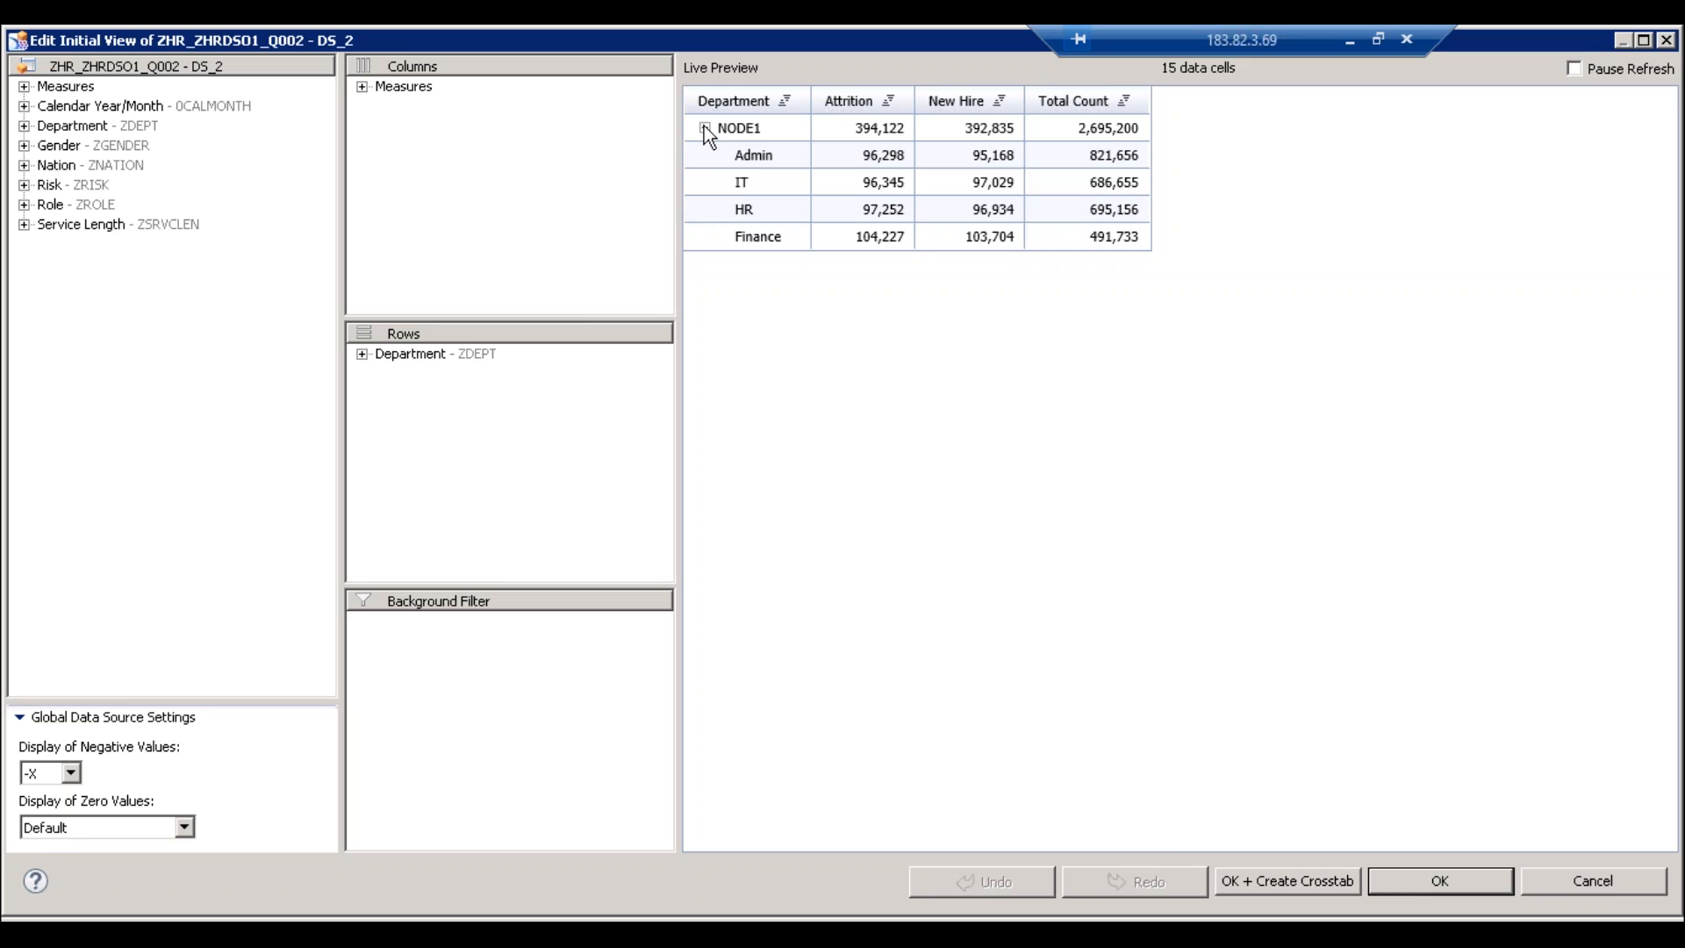
left_click(704, 127)
left_click(1423, 880)
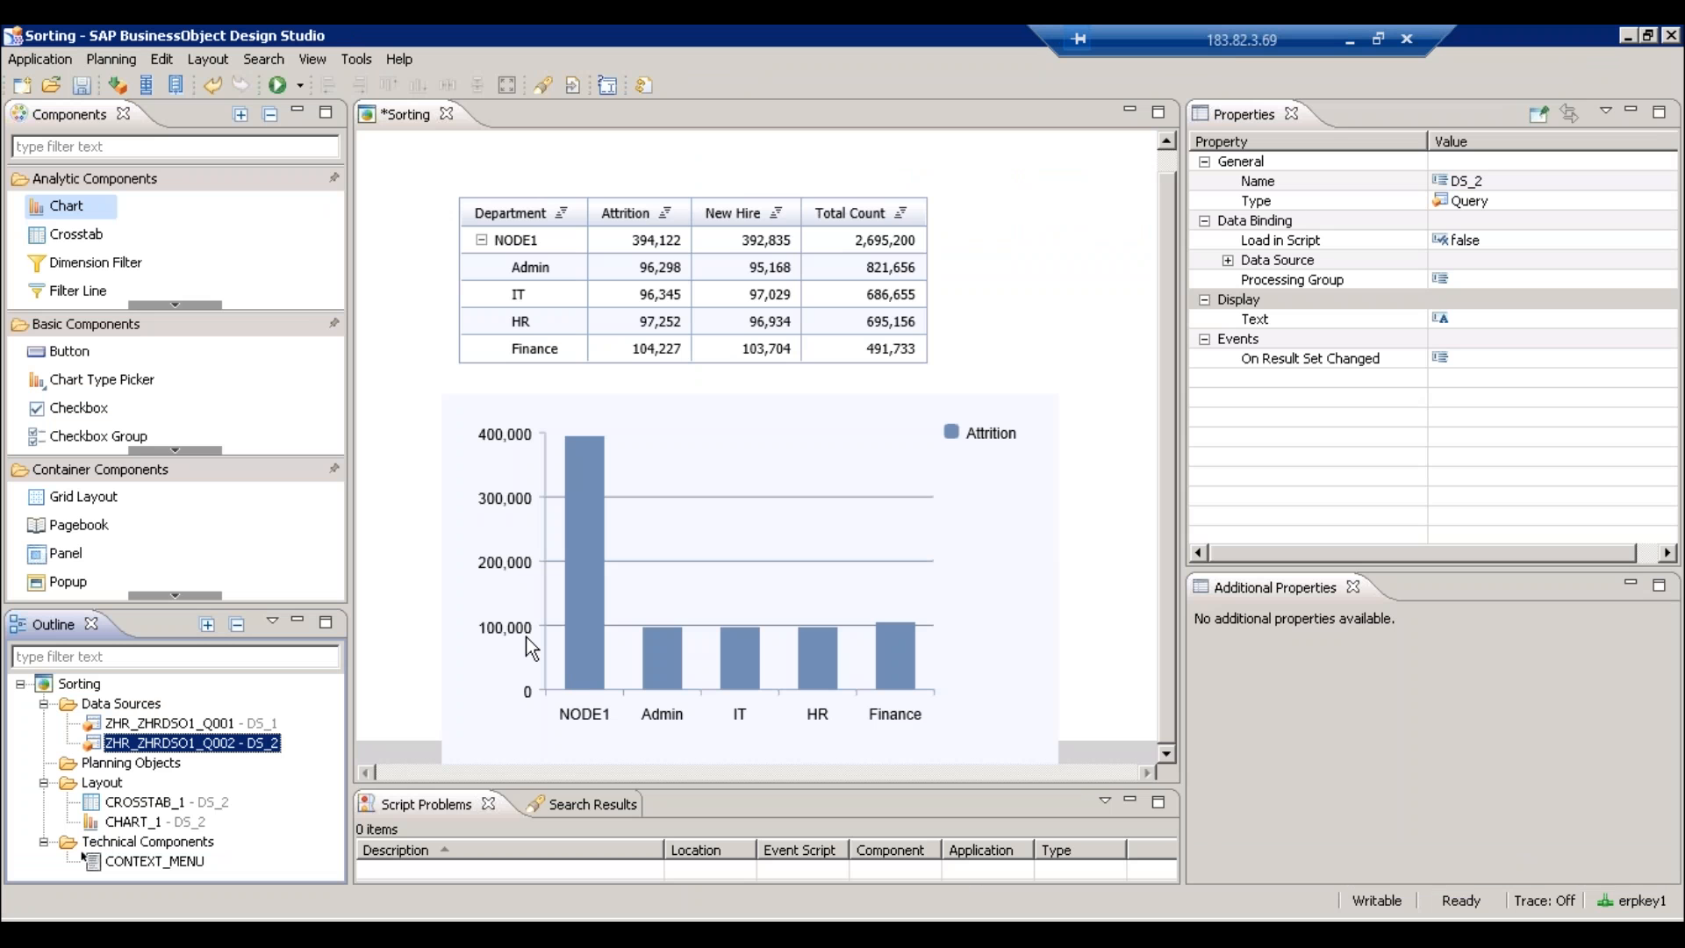
- Reopen DS_2's initial view, collapse NODE1, and check Department's row options without changing anything
right_click(222, 747)
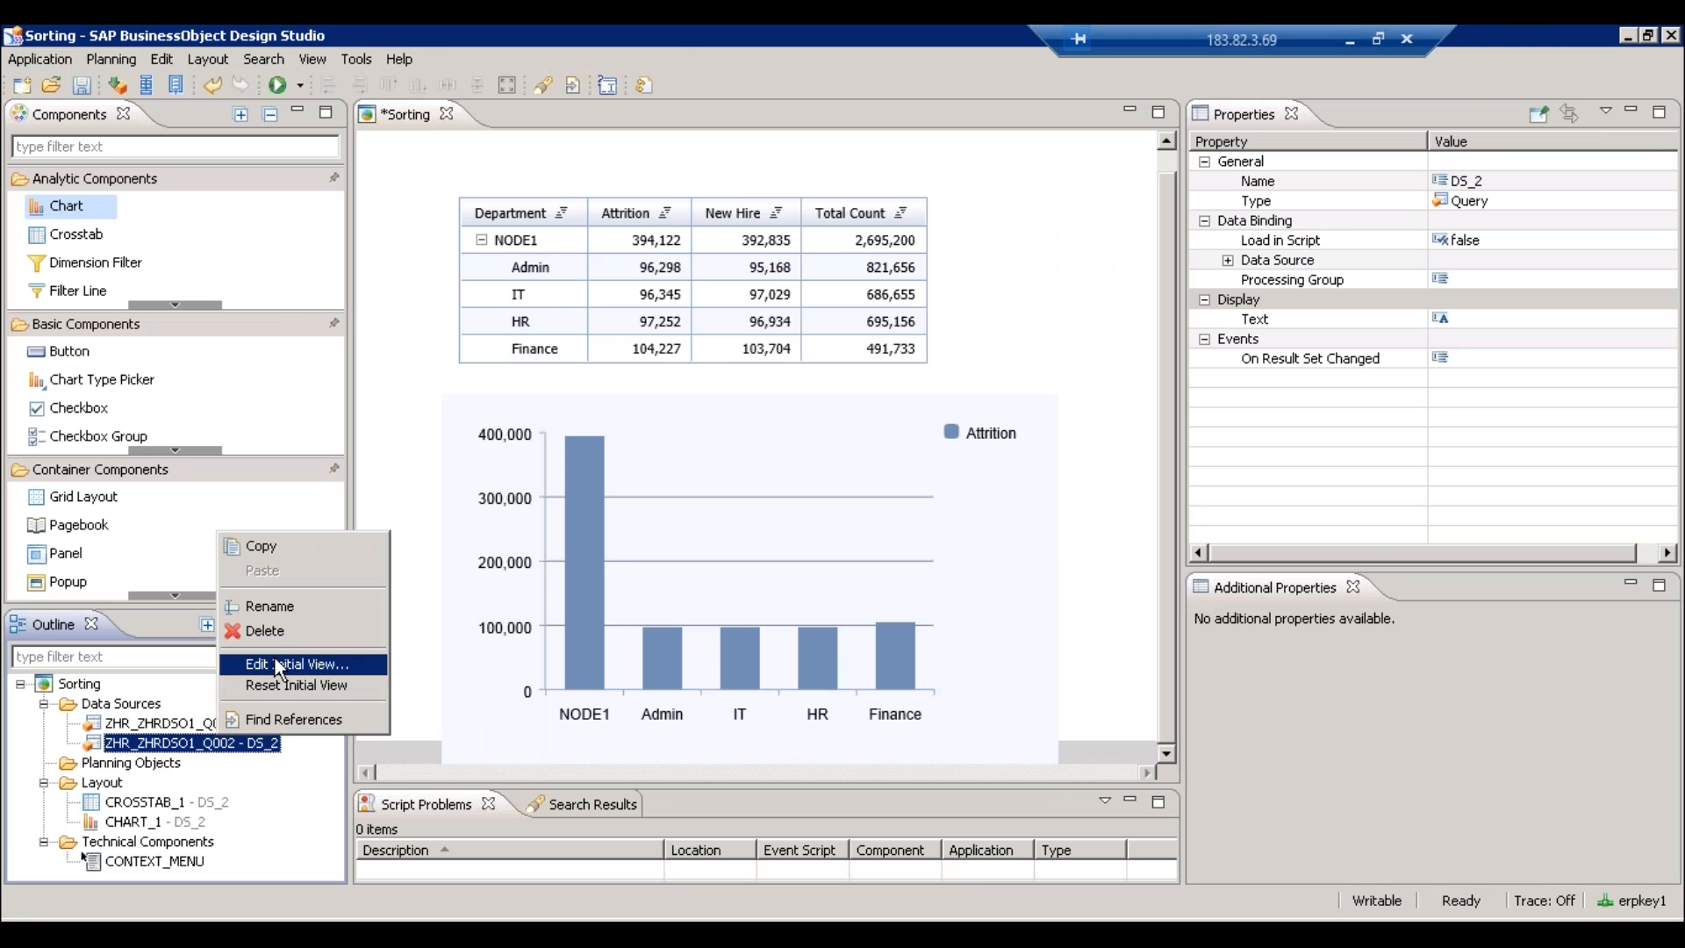
left_click(351, 664)
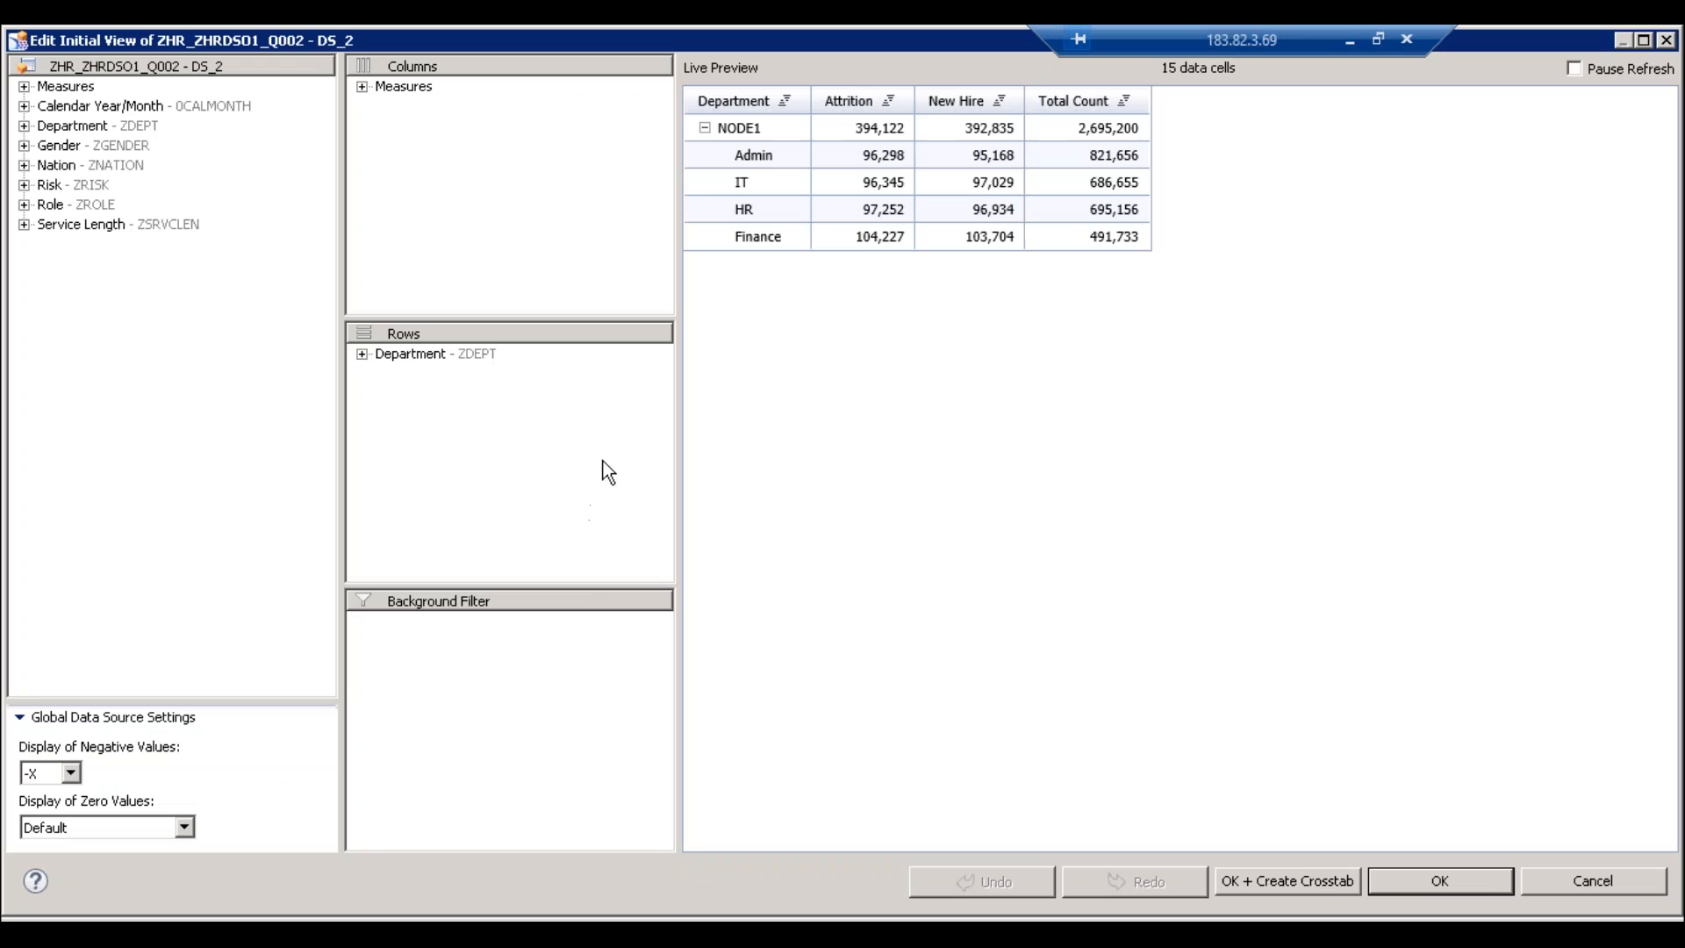
left_click(705, 129)
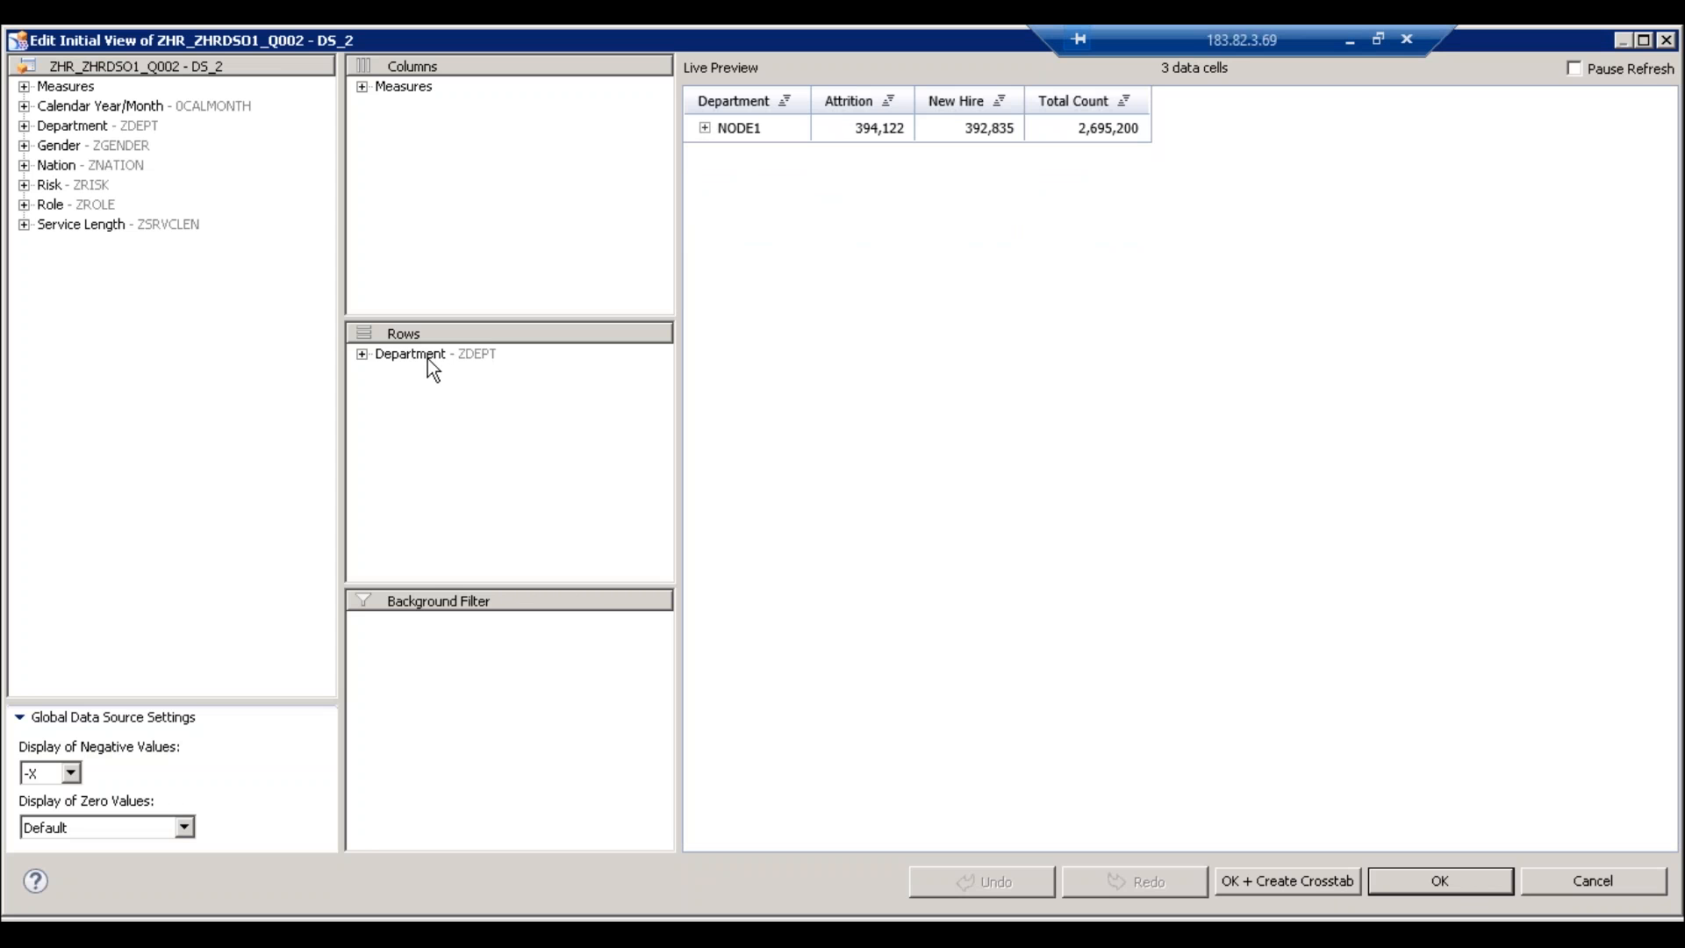
right_click(428, 356)
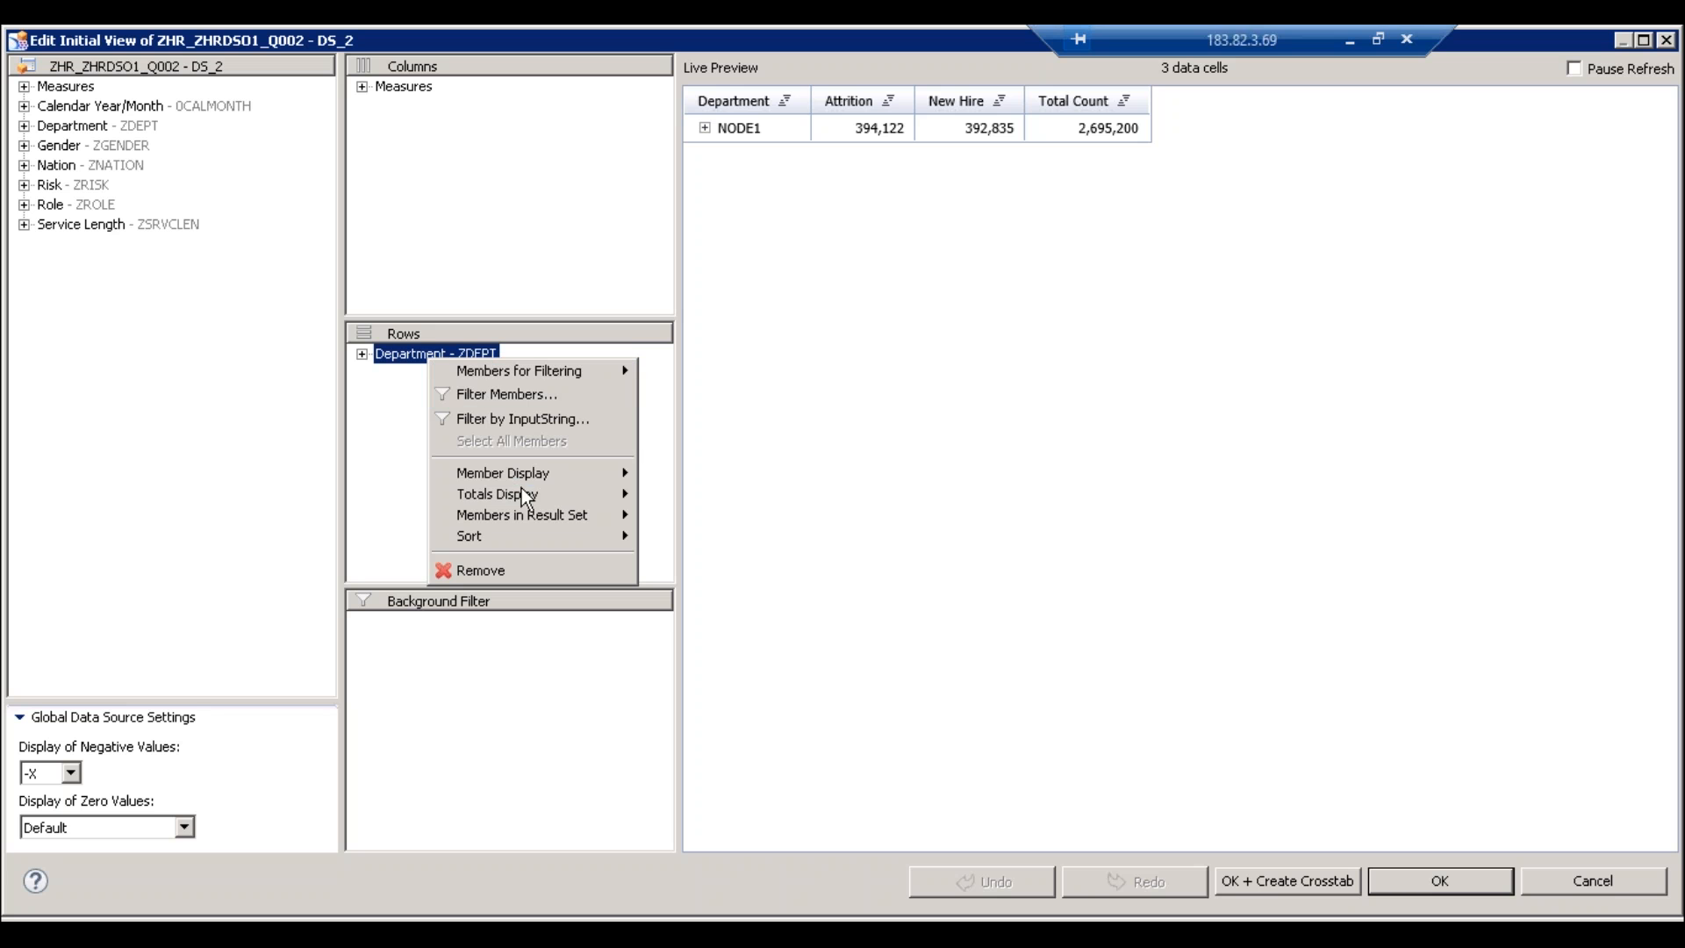
mouse_move(574, 474)
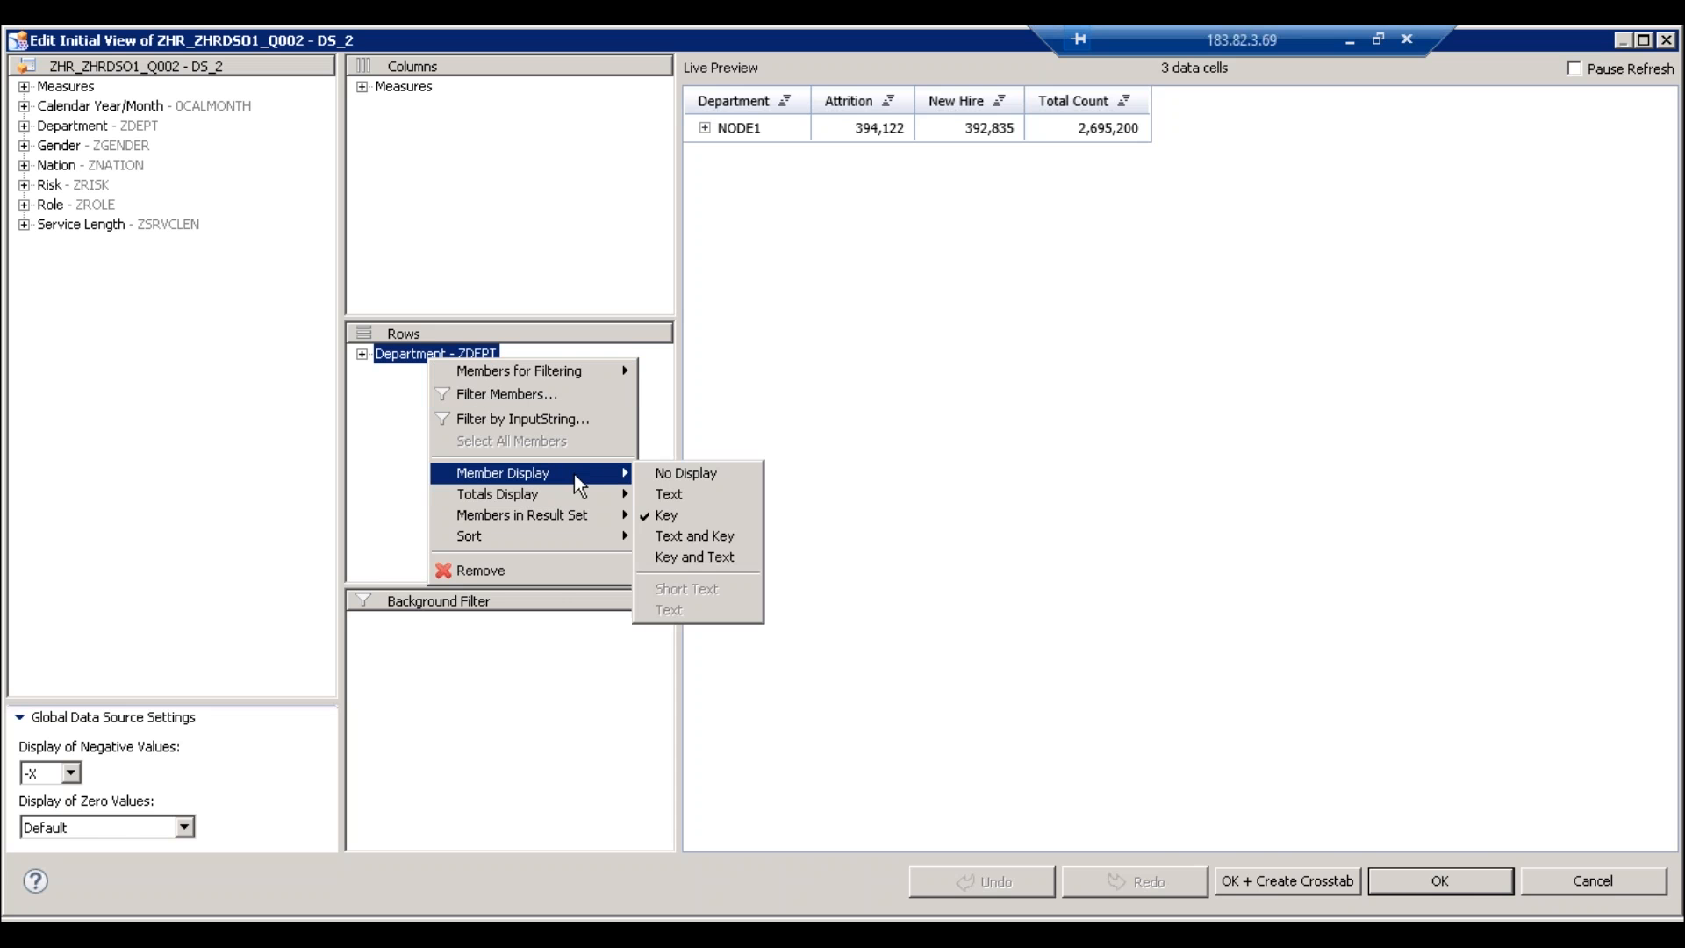
left_click(956, 546)
left_click(1449, 871)
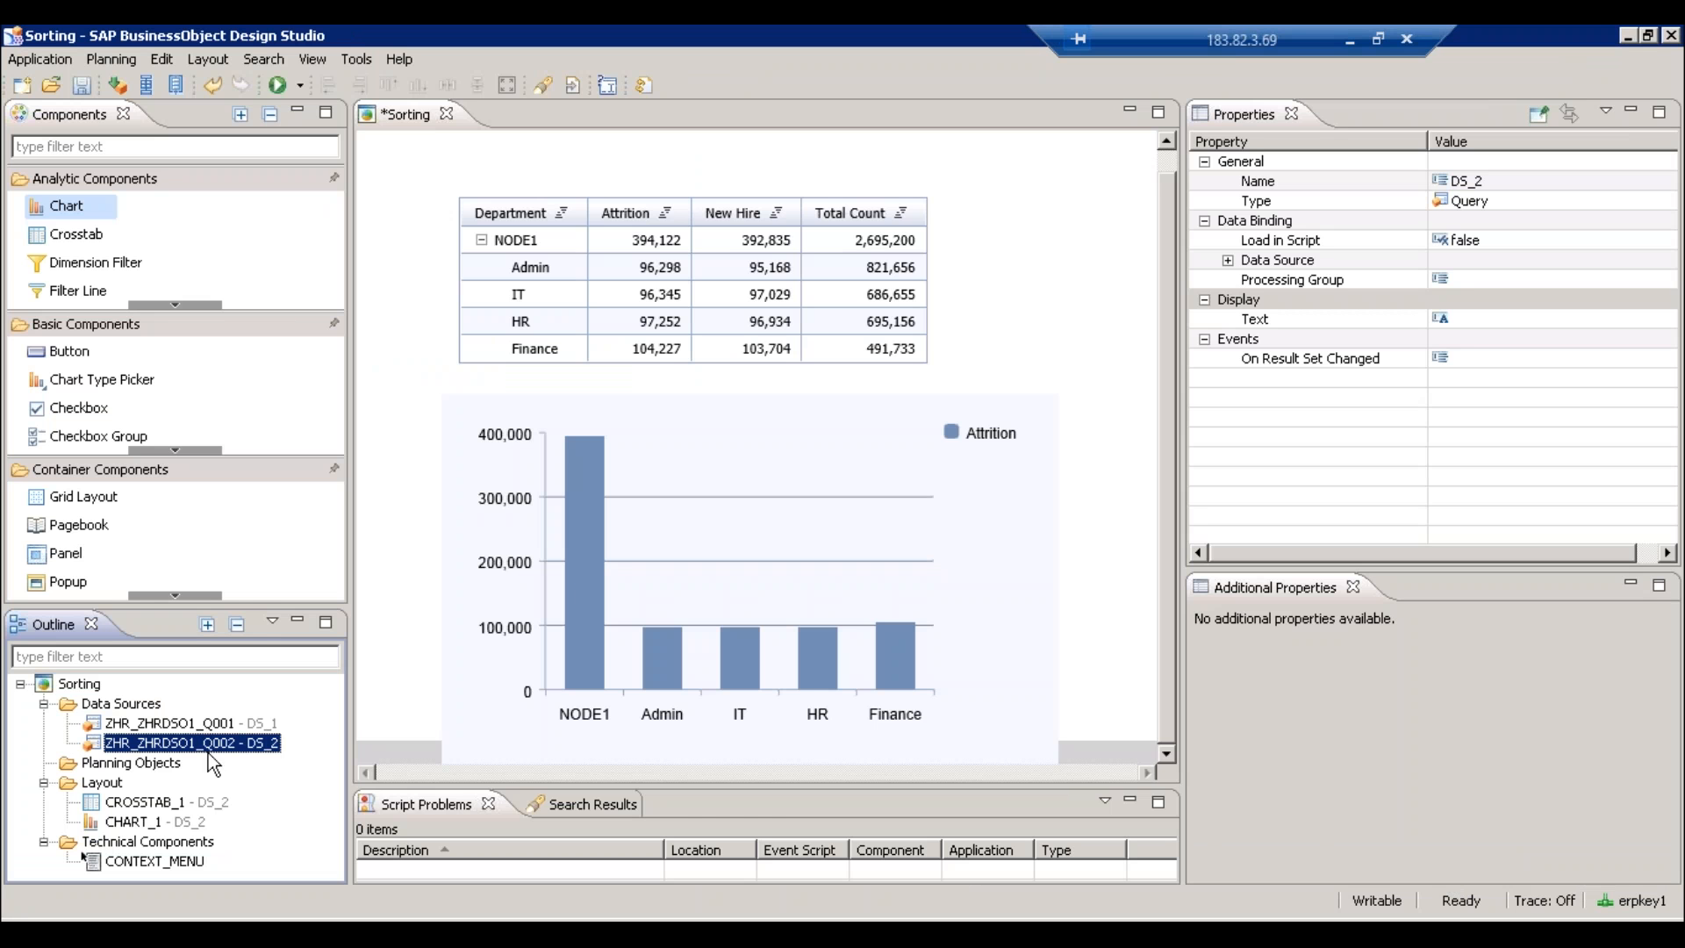
- Add Gender to DS_2's rows beneath Department and collapse NODE1 to Female and Male totals
right_click(170, 746)
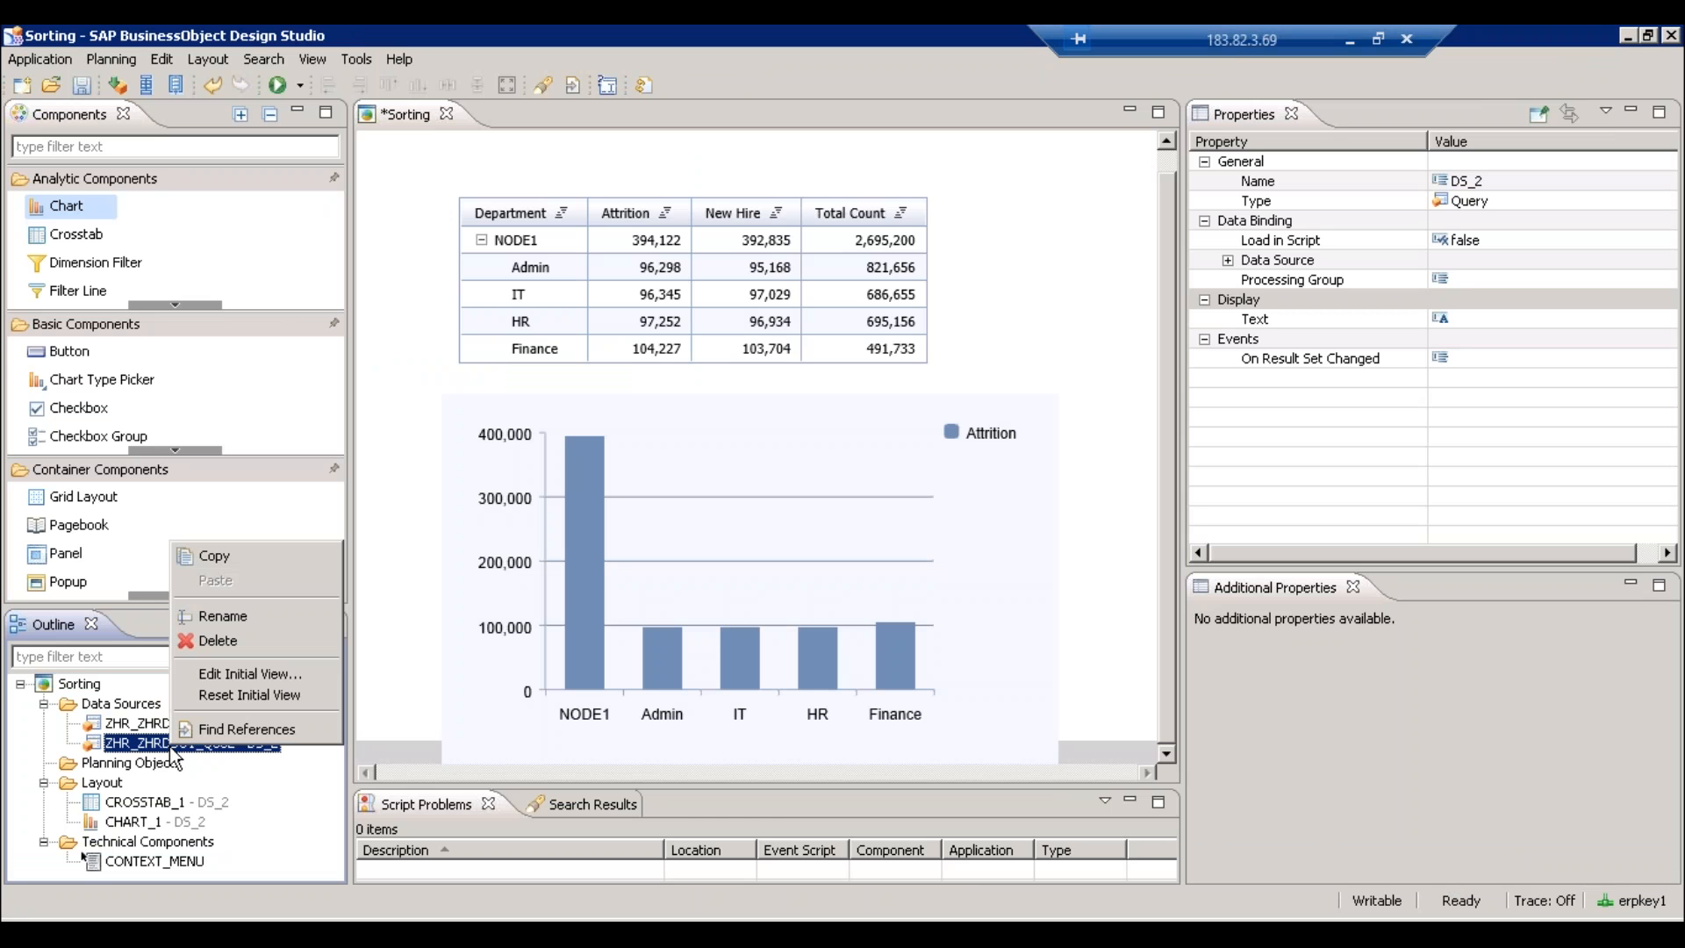
left_click(245, 676)
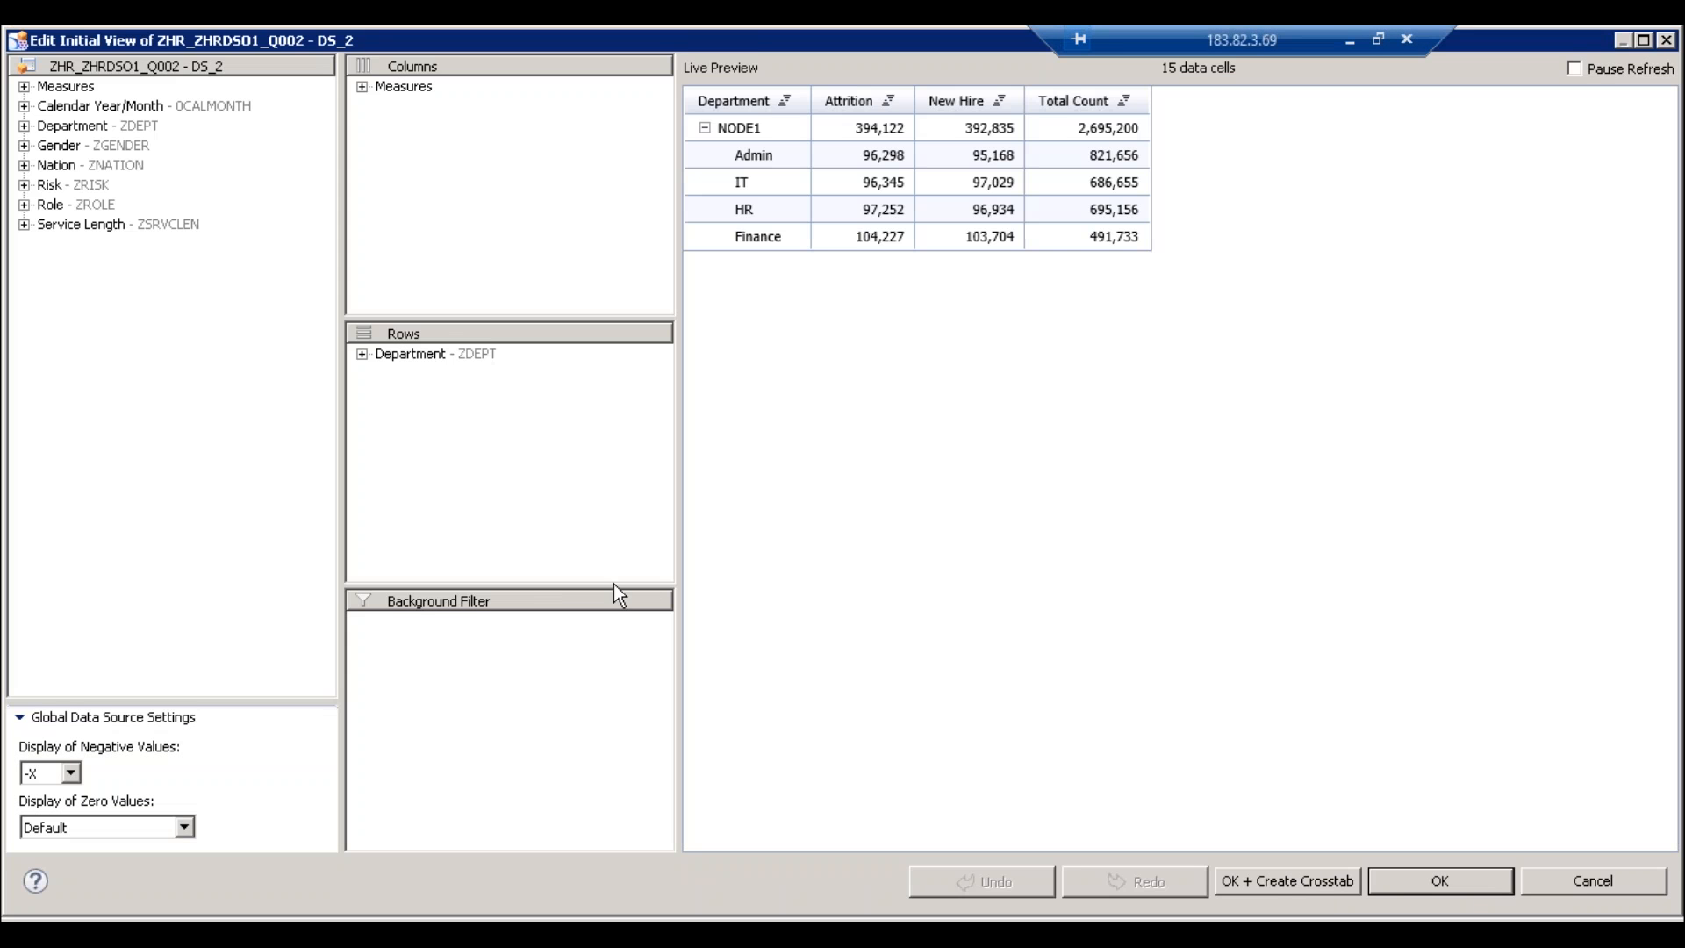
left_click_drag(83, 146, 443, 360)
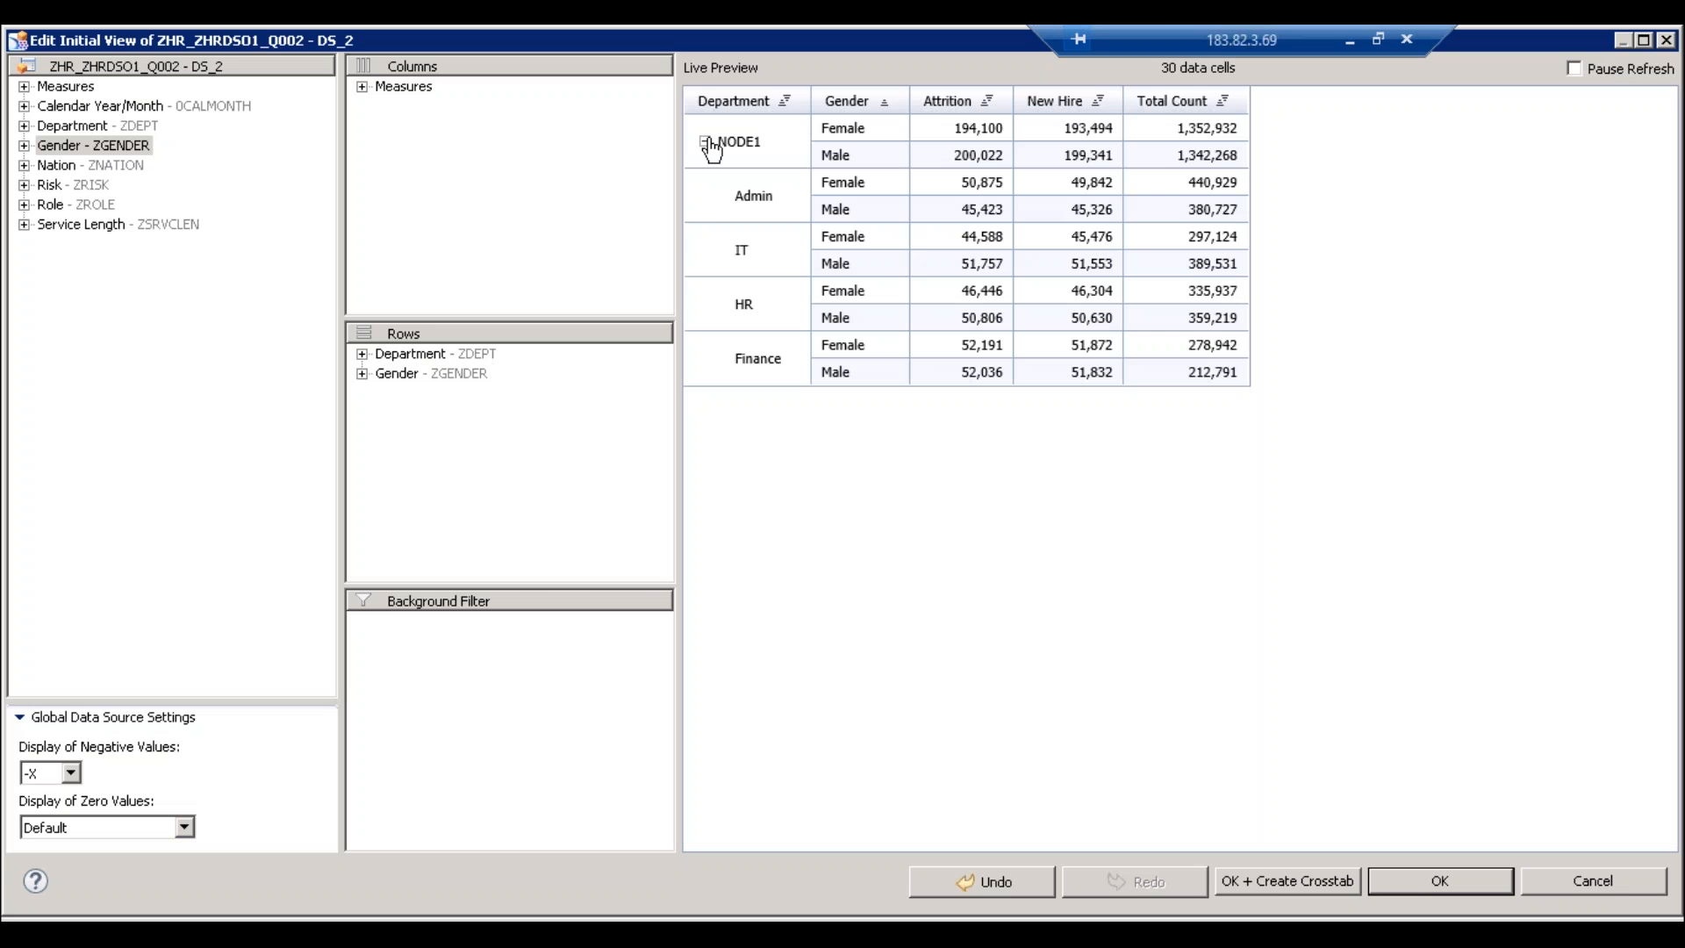
left_click(704, 140)
left_click(1440, 881)
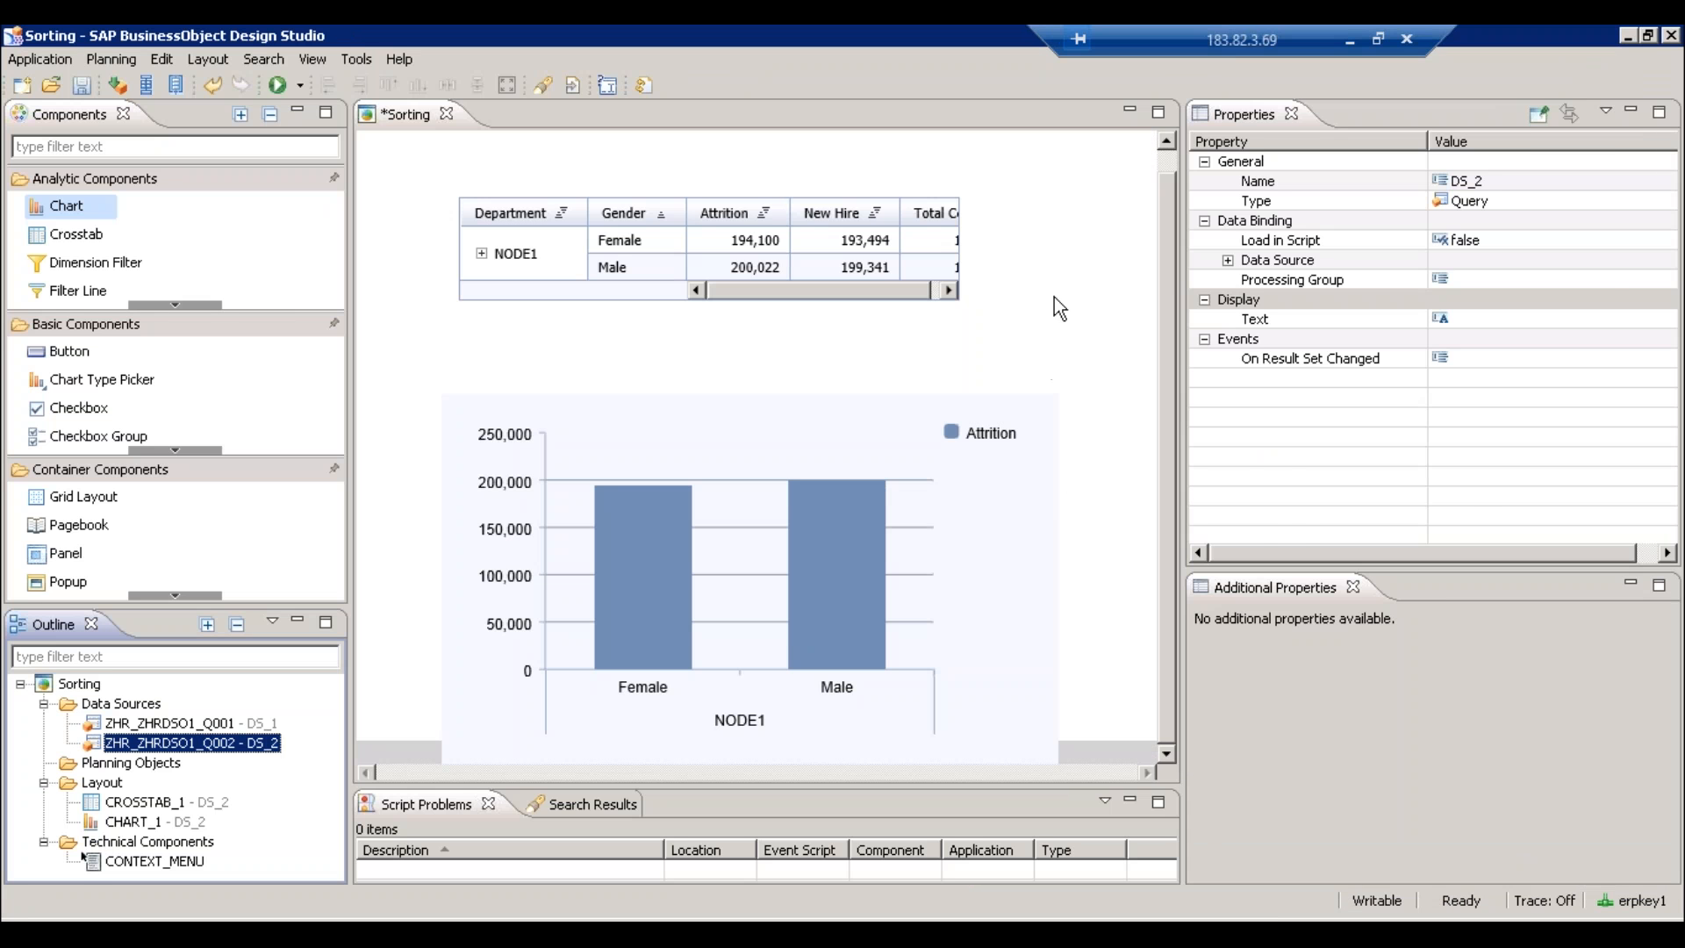
- Save, then resize CROSSTAB_1 to 511 wide and 104 high above the chart
left_click(831, 400)
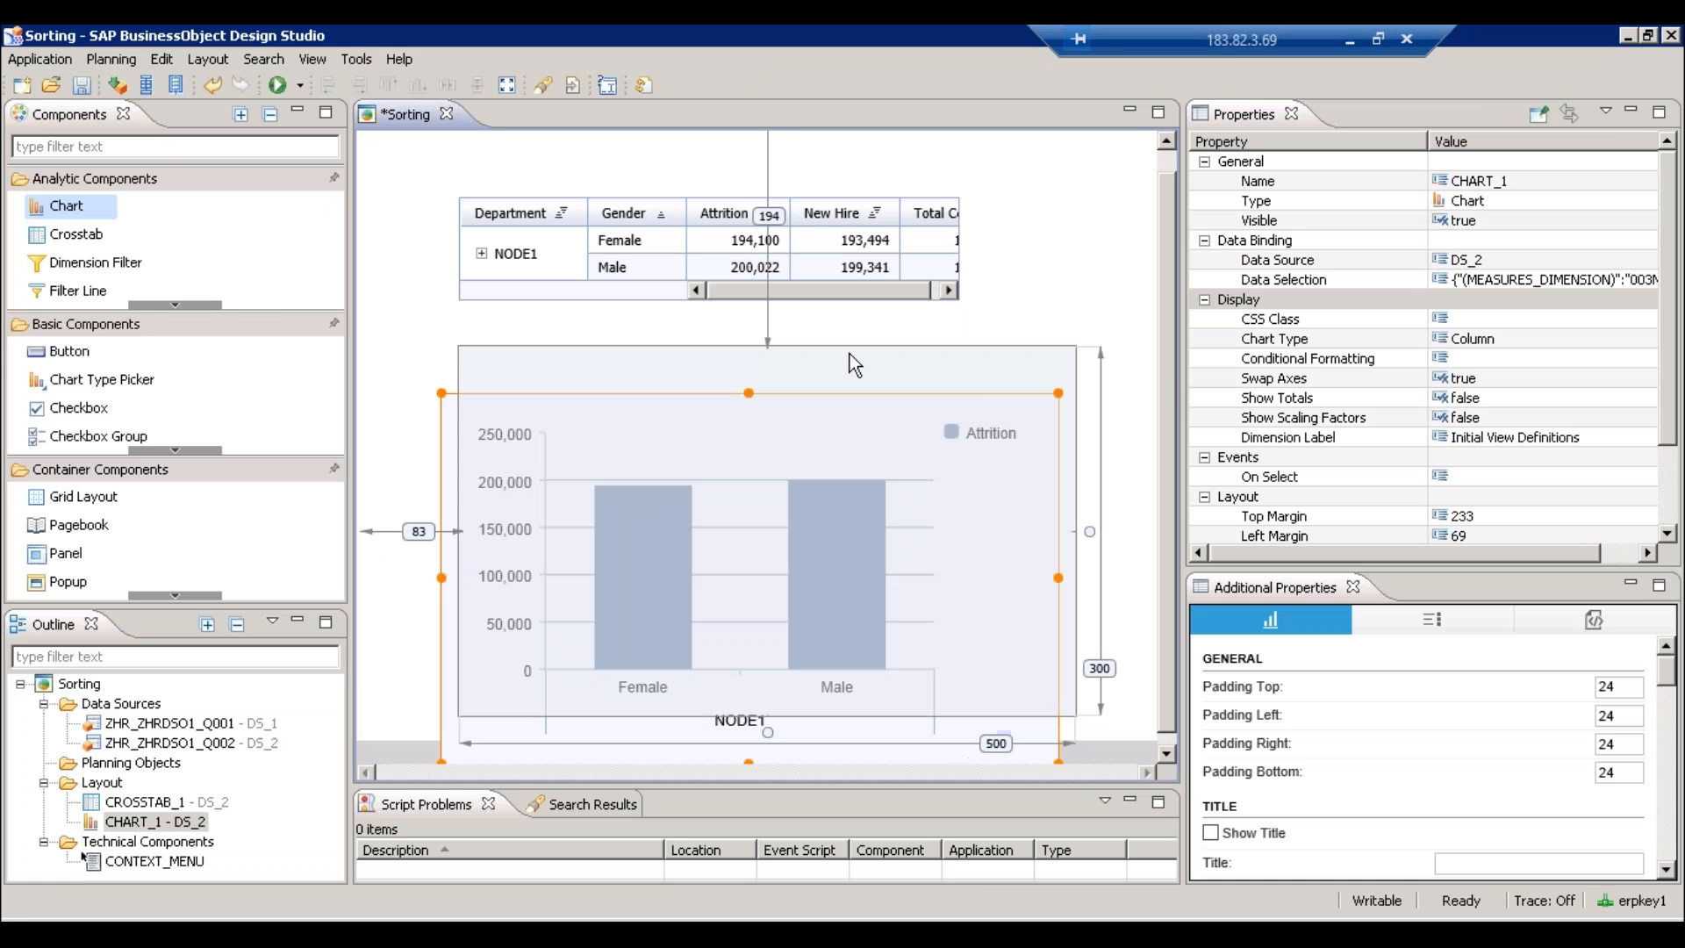
left_click(1018, 294)
key("ctrl+s")
left_click(918, 273)
left_click_drag(960, 332, 1089, 334)
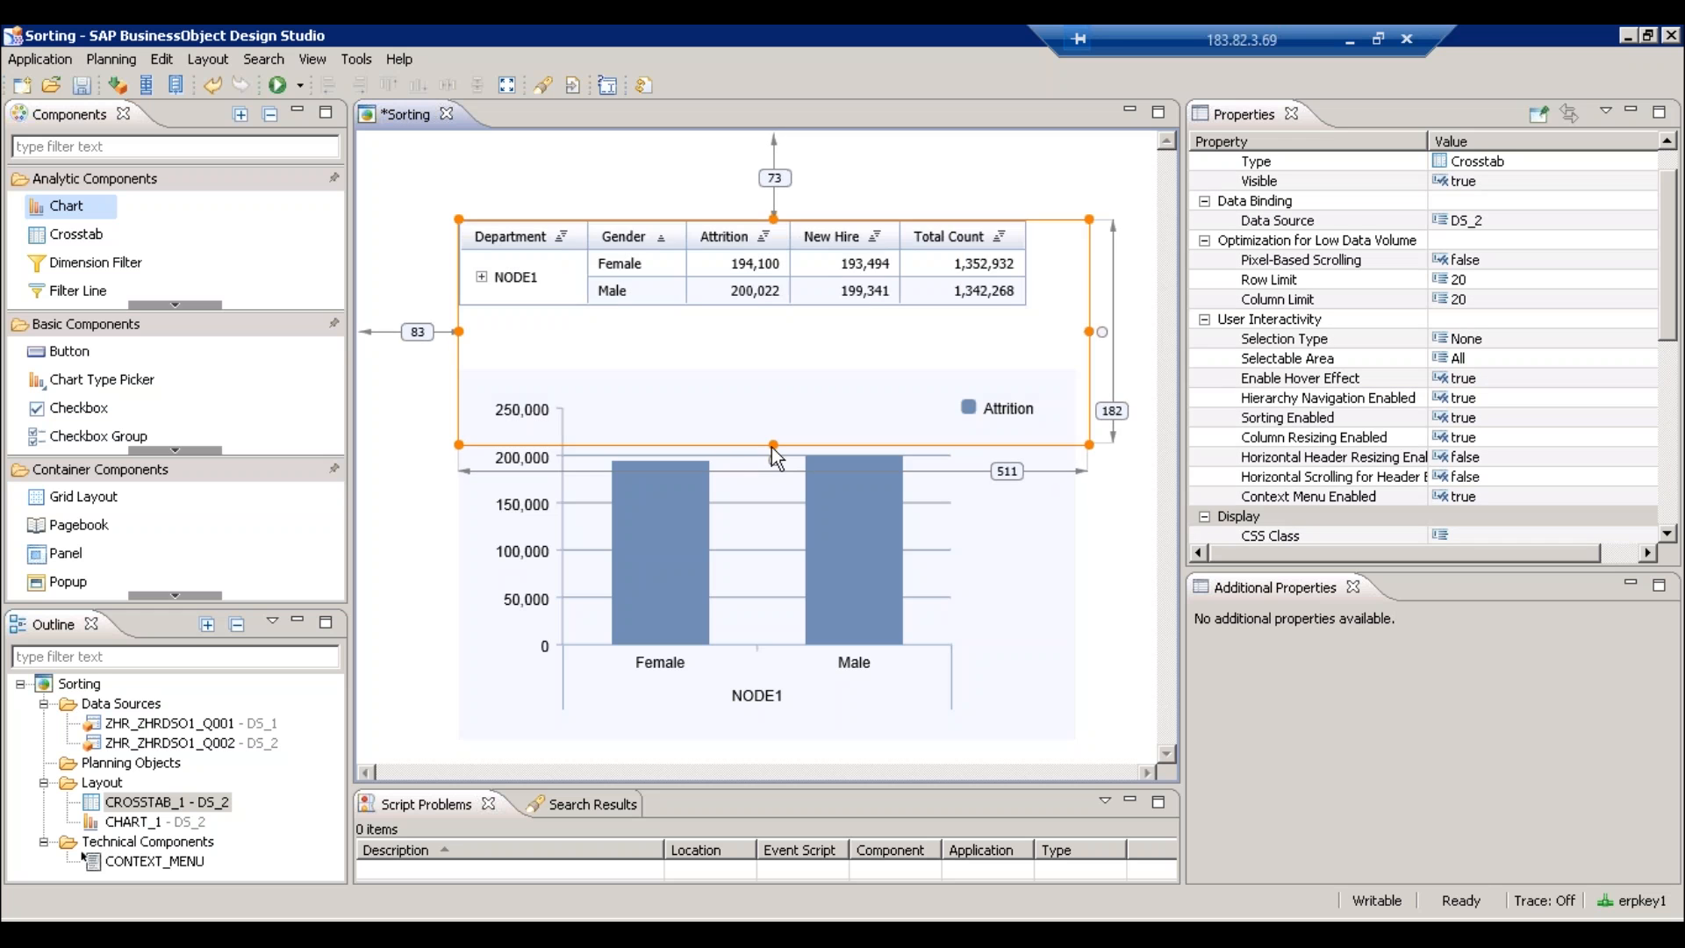
left_click_drag(772, 447, 772, 348)
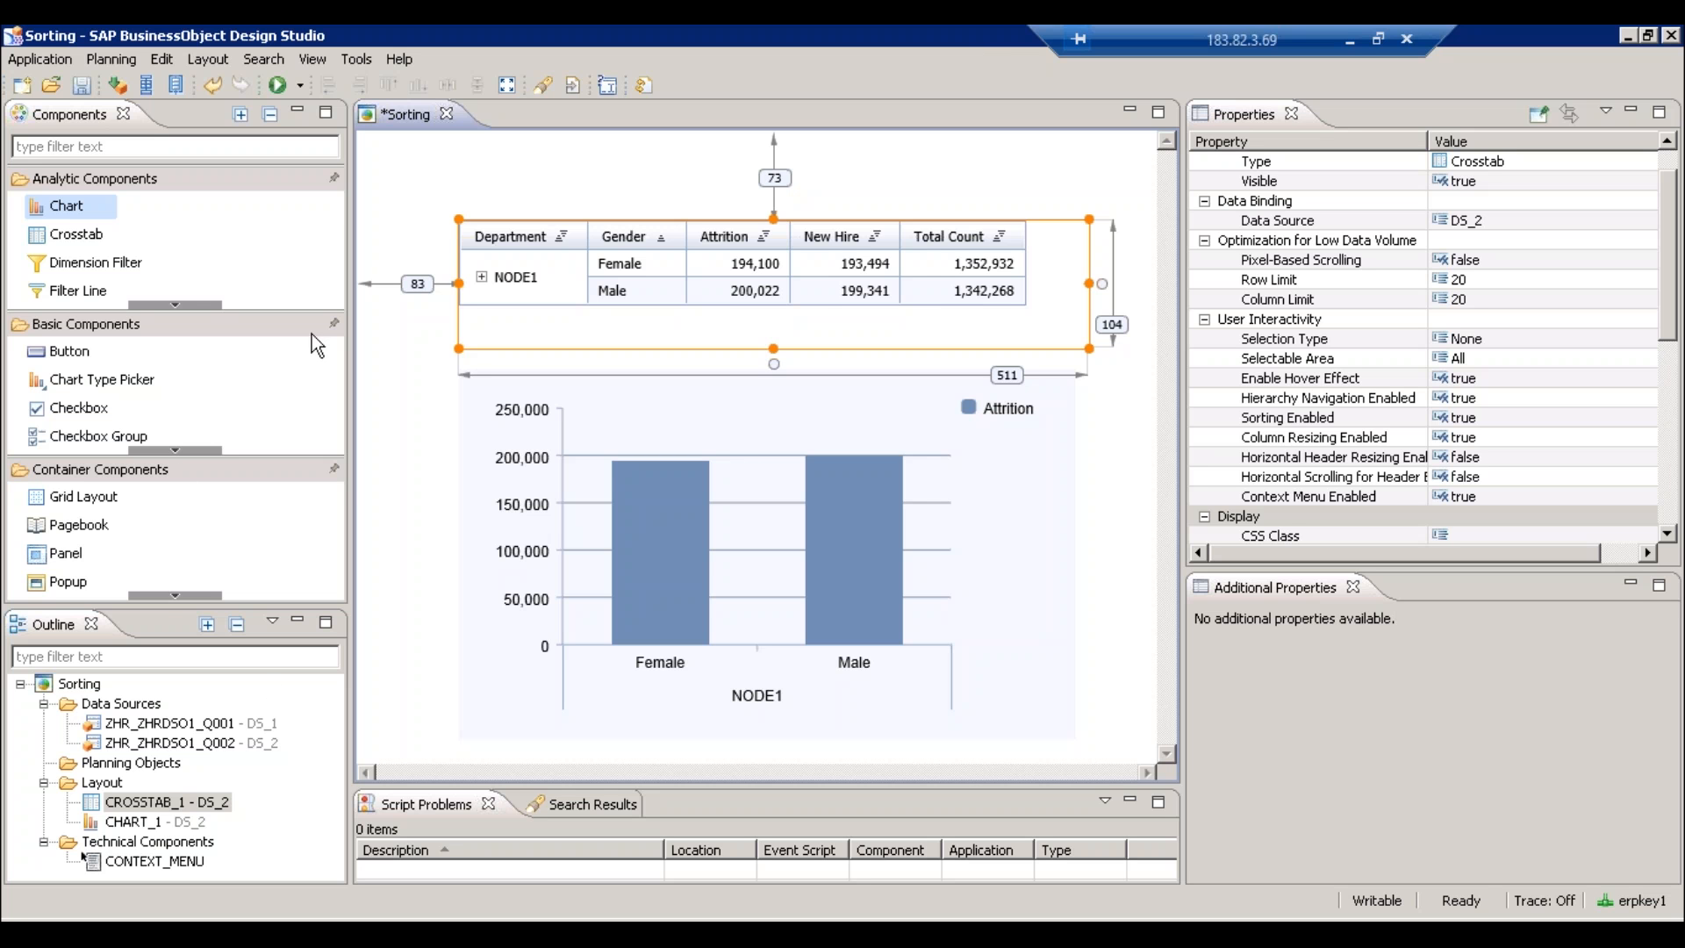
- Deselect the crosstab and save the Sorting application with Ctrl+S
left_click(384, 372)
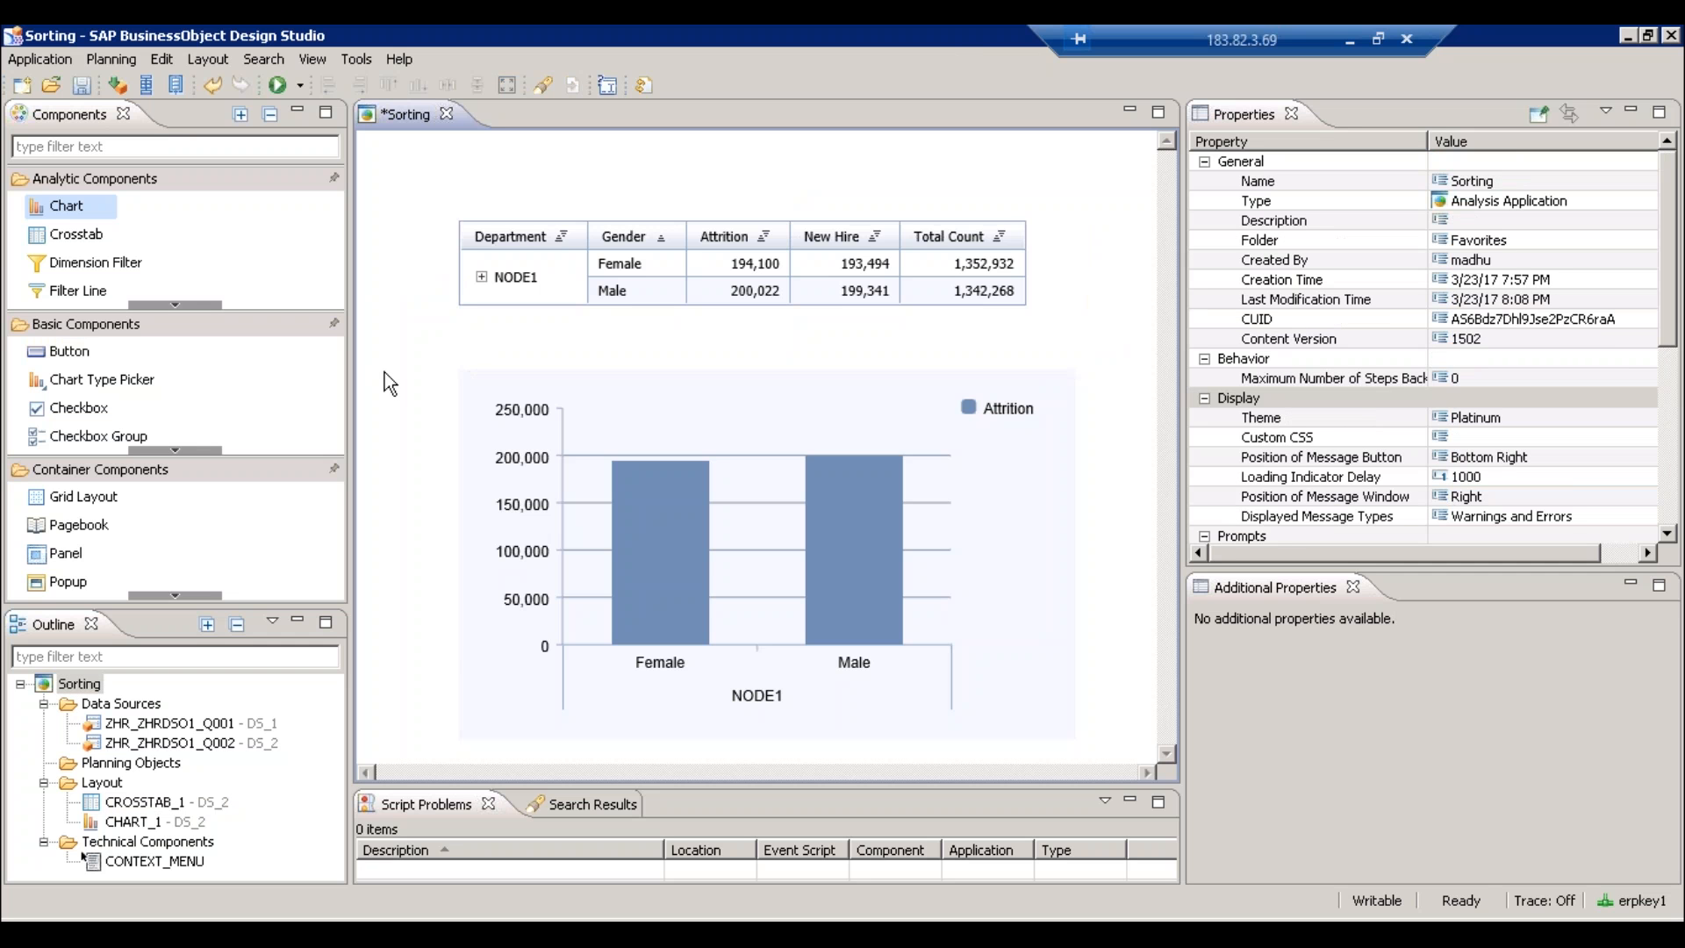
key("ctrl+s")
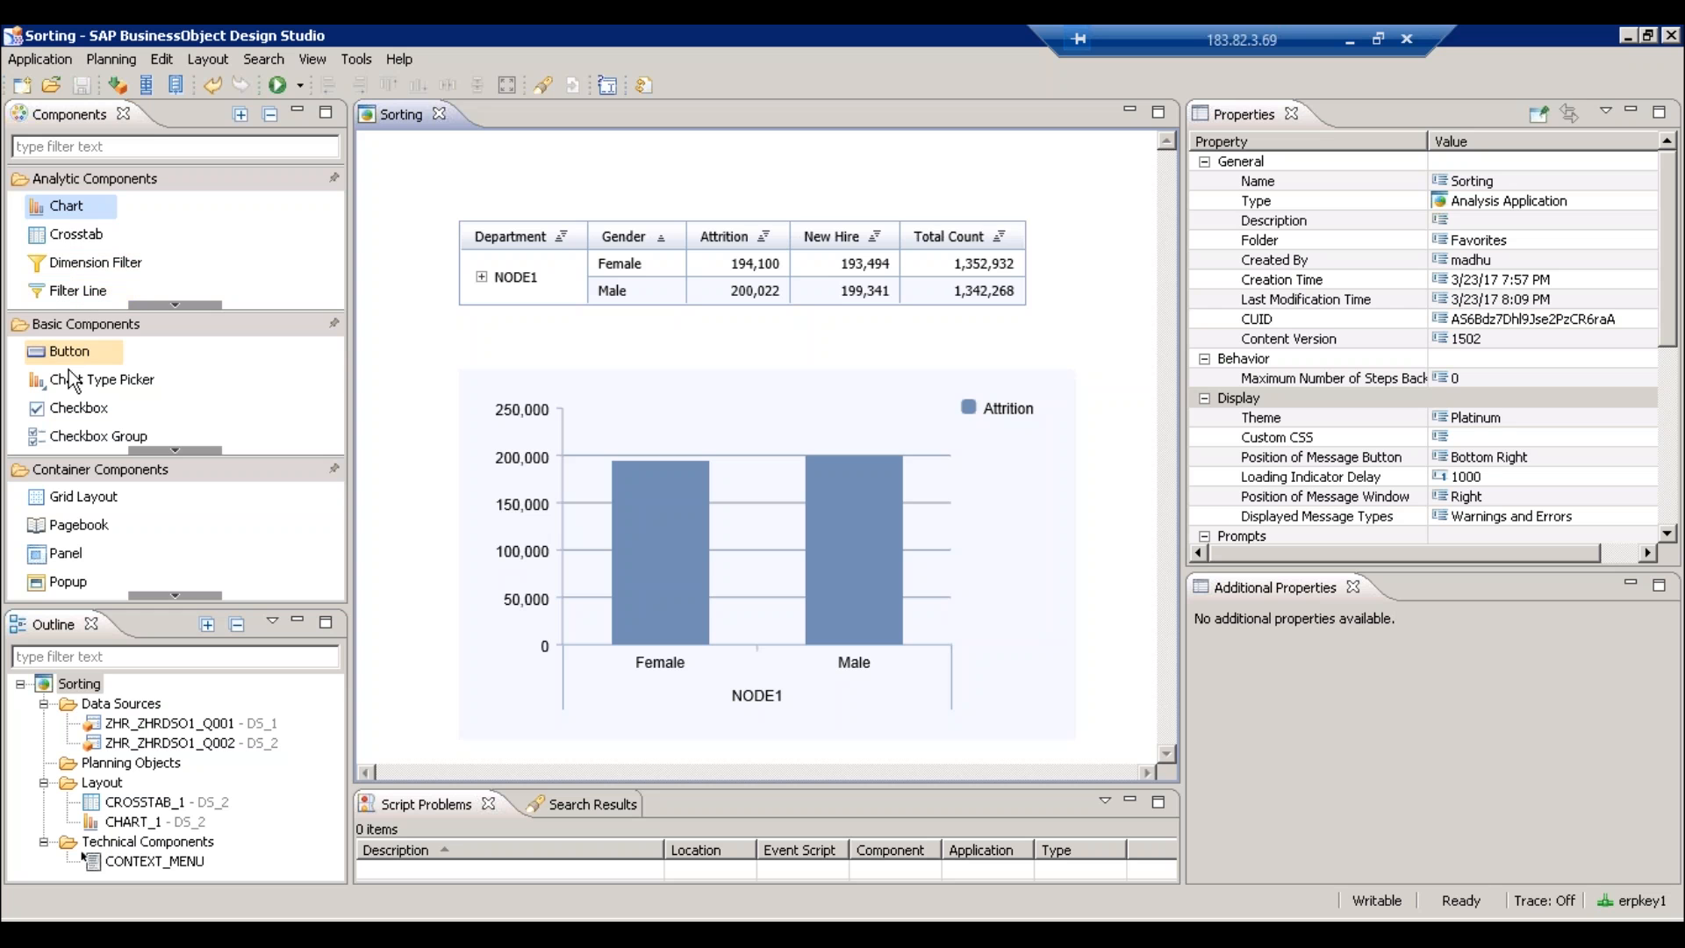
left_click_drag(69, 351, 394, 261)
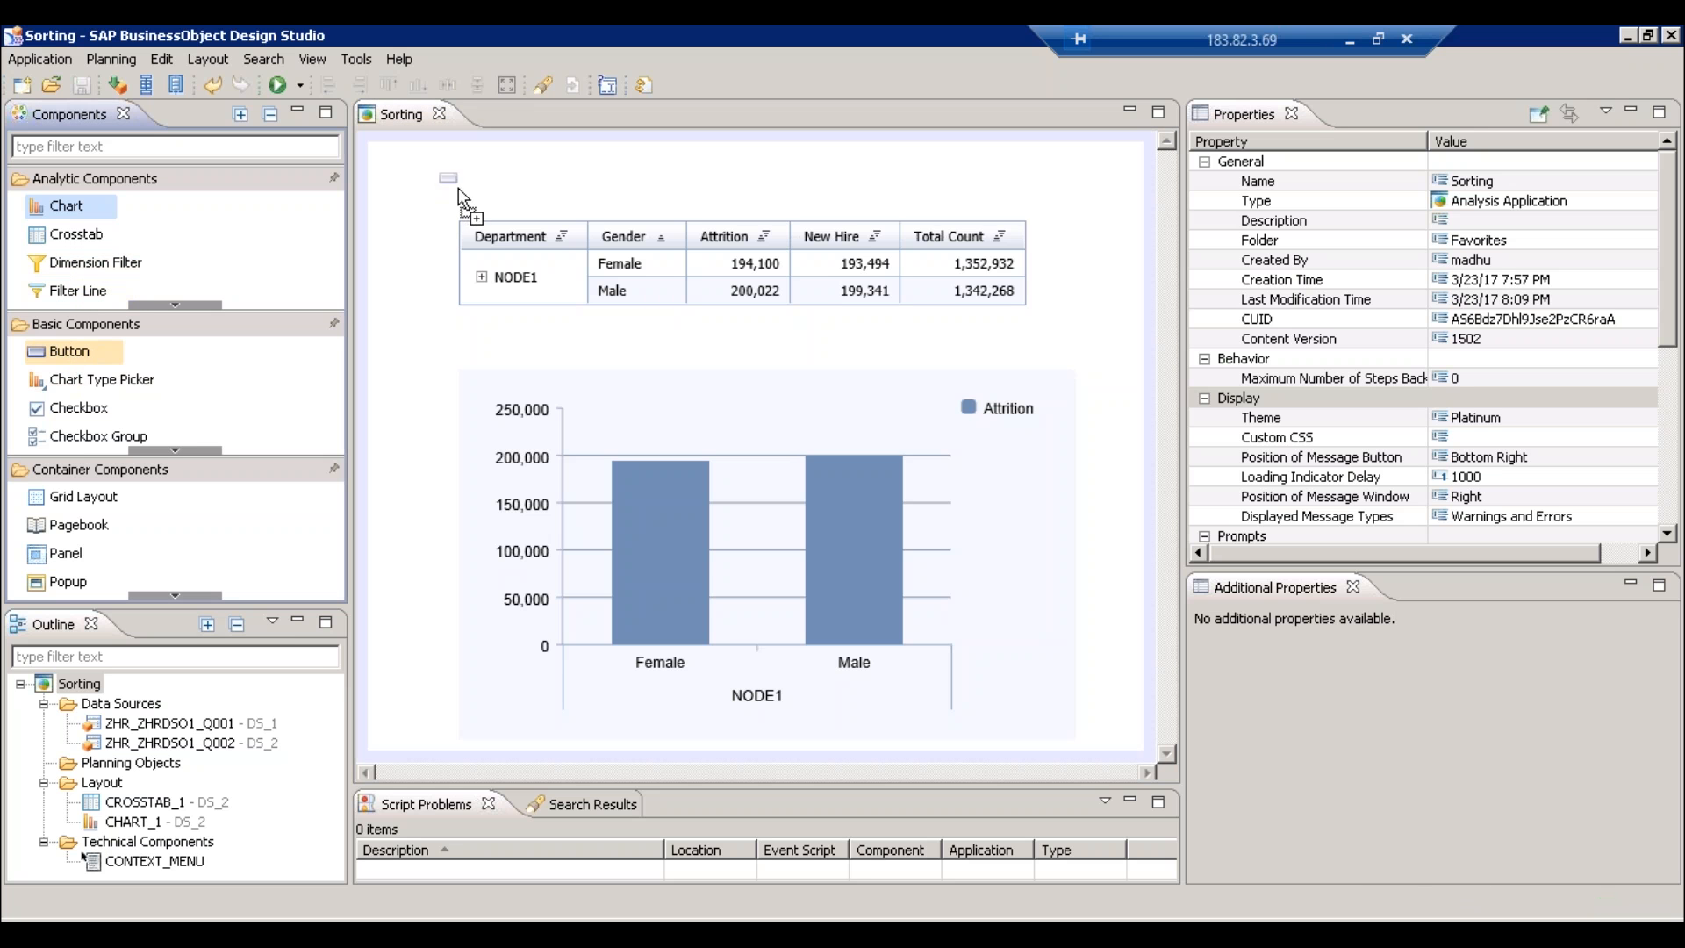
- Place two buttons above the crosstab, then open DS_2's initial view editor
left_click_drag(458, 187, 458, 188)
left_click_drag(507, 239, 507, 224)
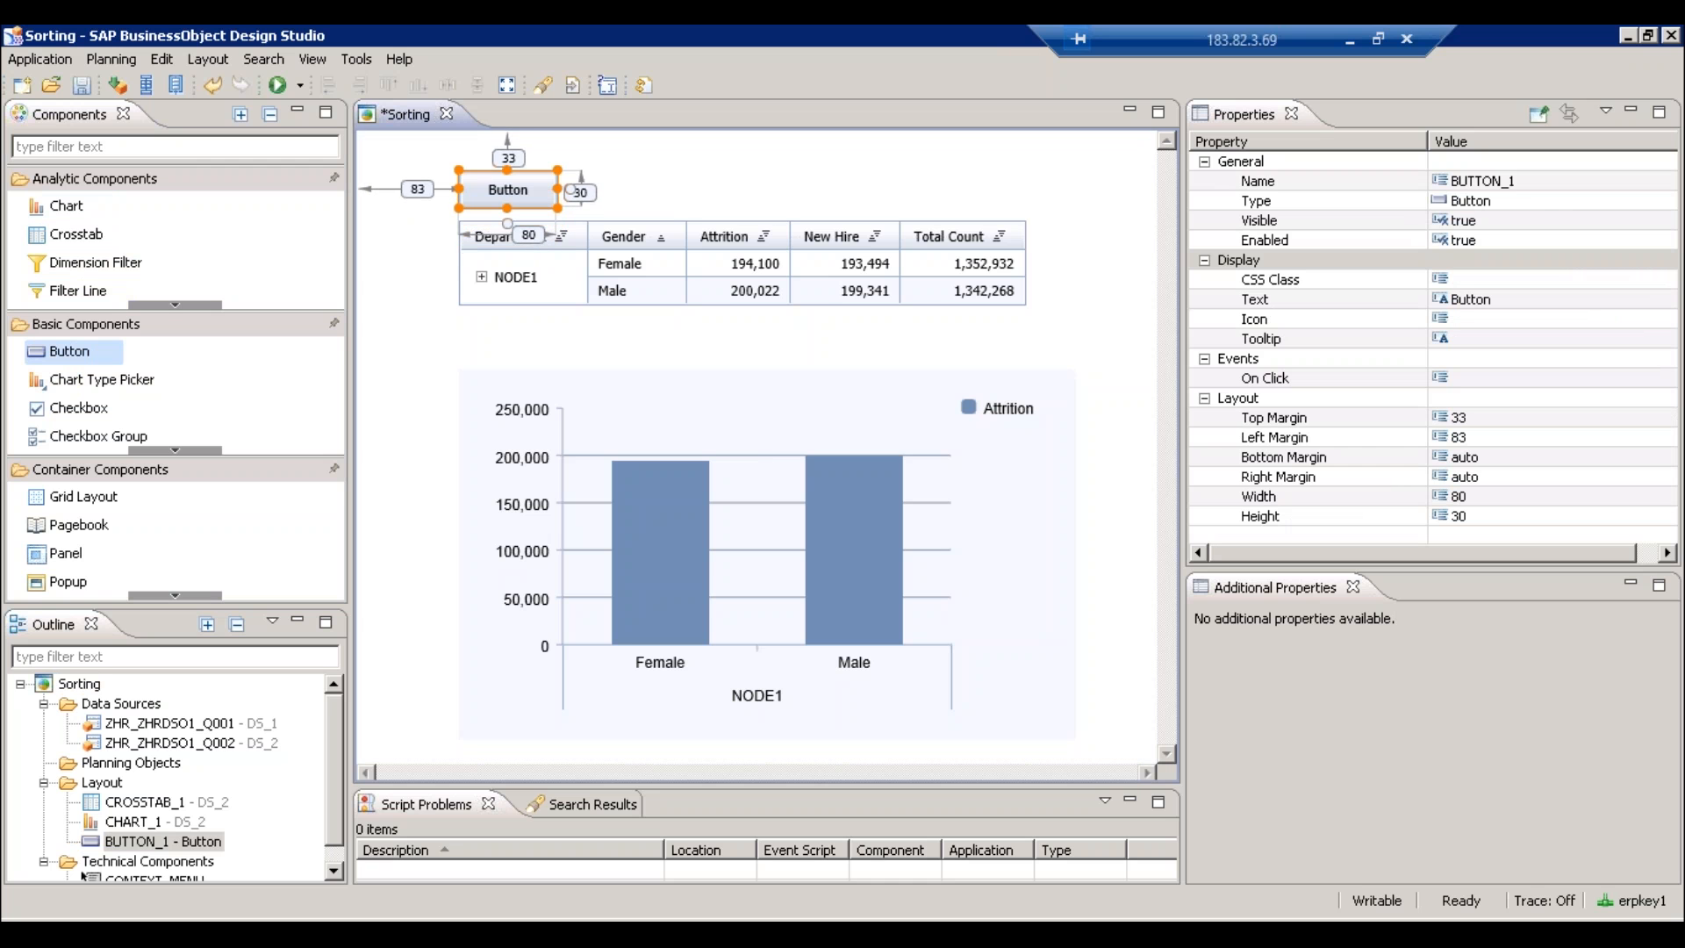
left_click_drag(85, 353, 646, 209)
left_click(786, 191)
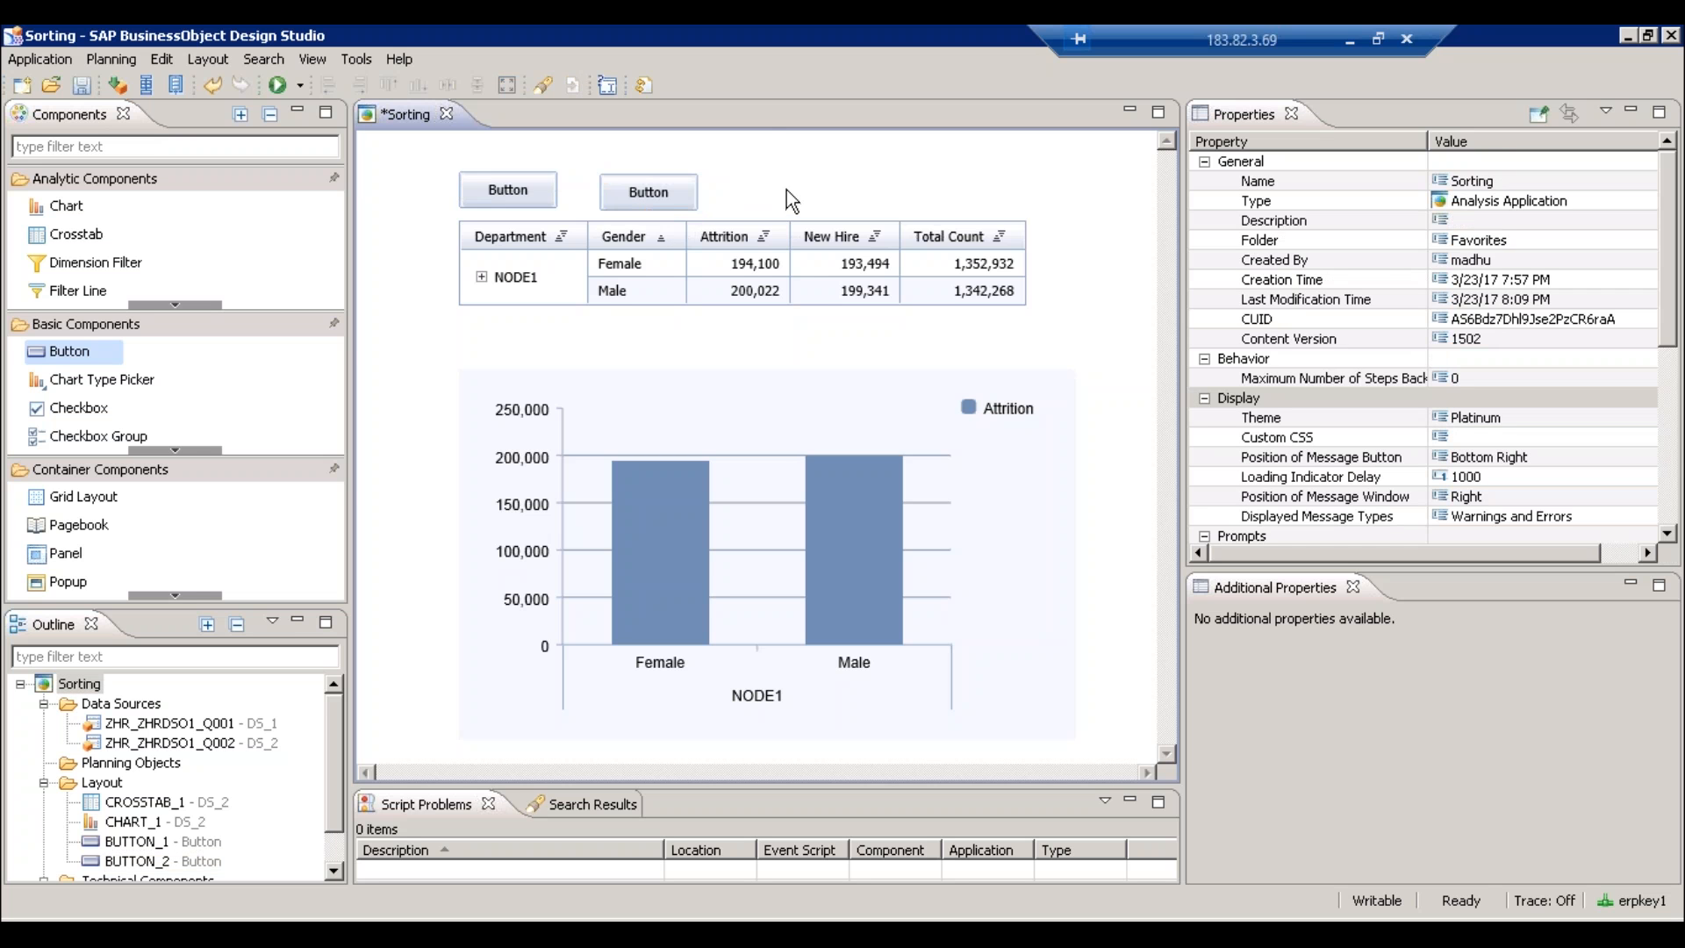
right_click(225, 742)
left_click(302, 664)
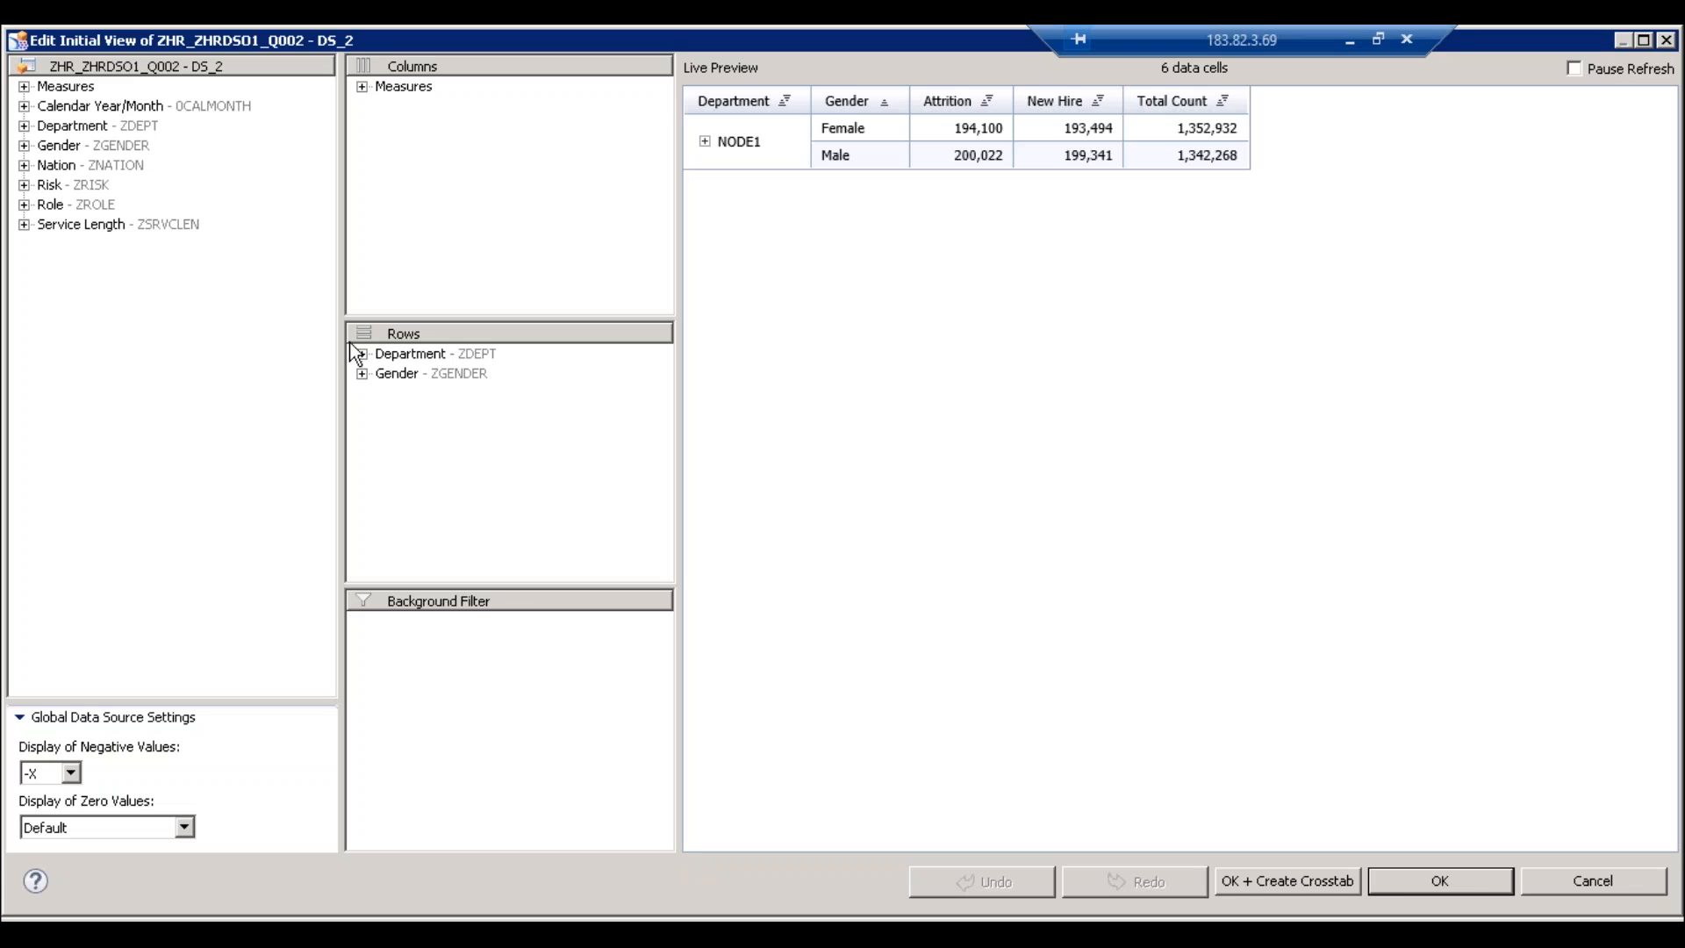
left_click(418, 355)
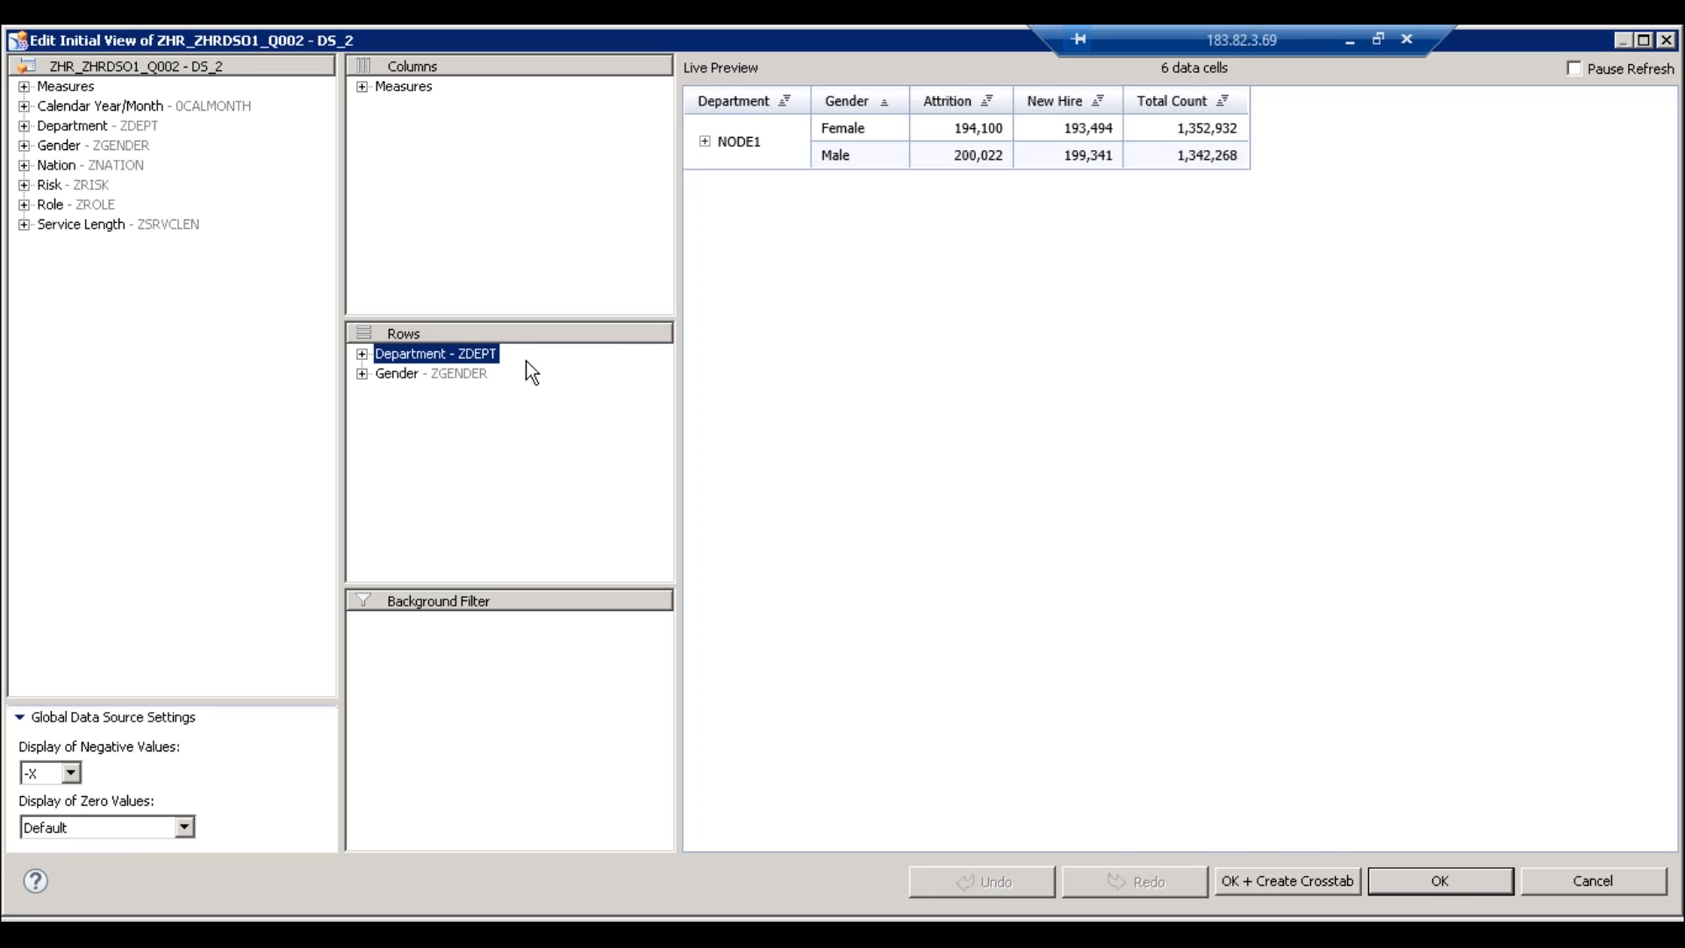
left_click(1457, 882)
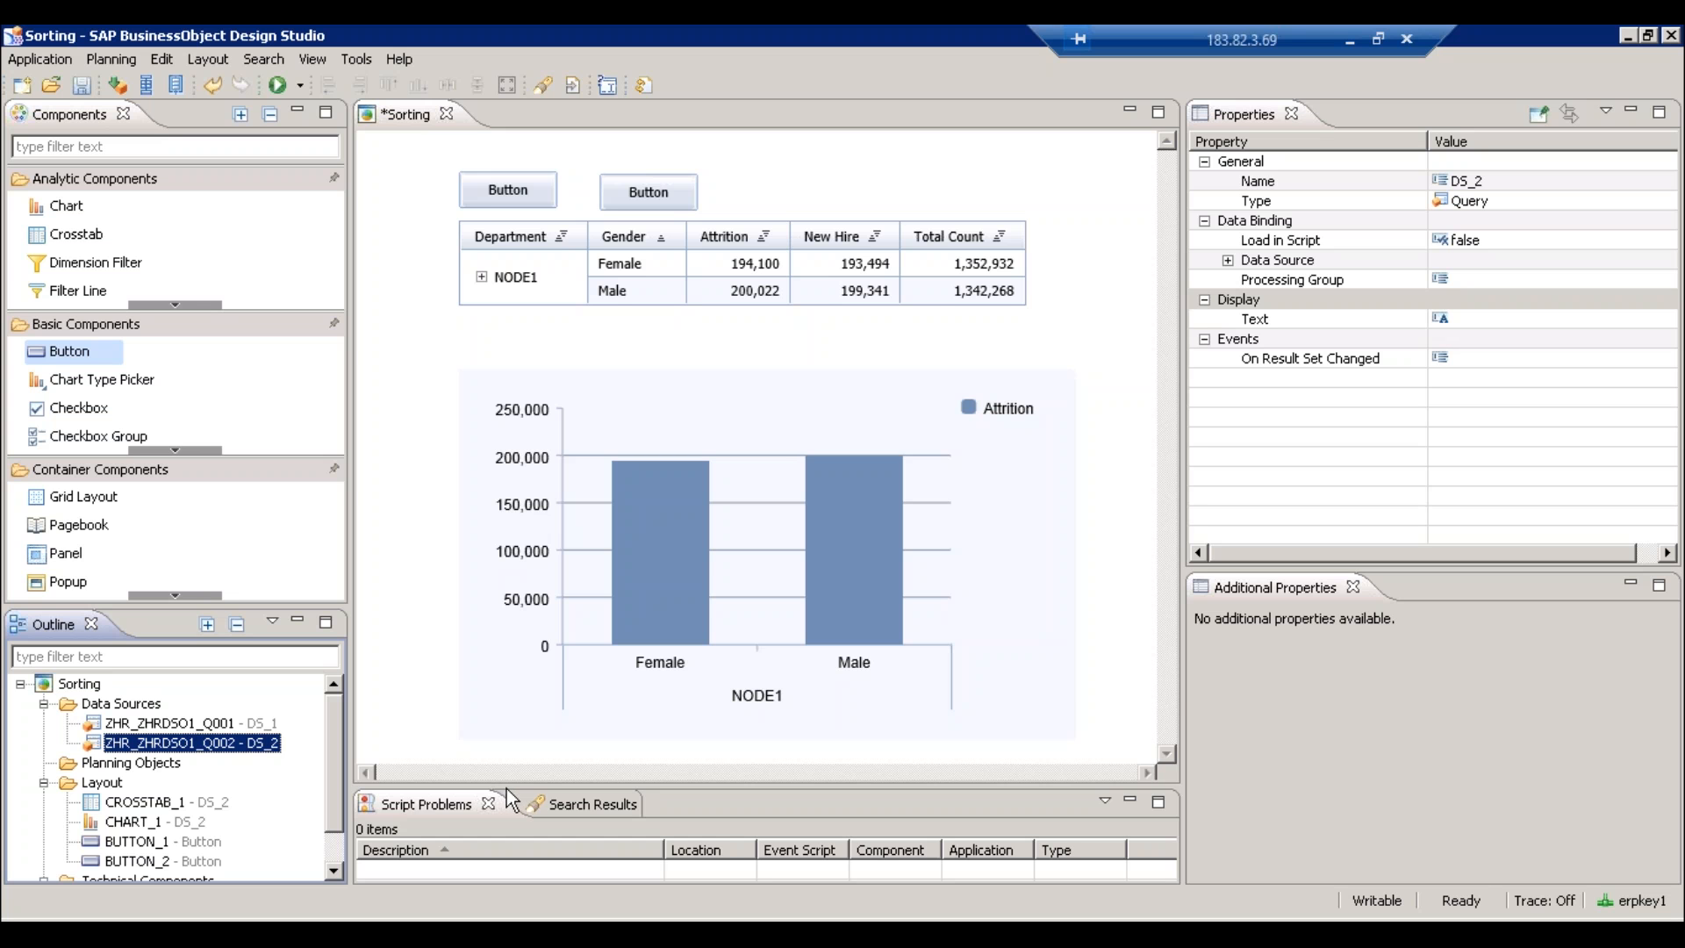
- Enlarge the problems panel below the layout and save the application
left_click_drag(509, 784, 527, 681)
left_click_drag(1160, 552, 1156, 619)
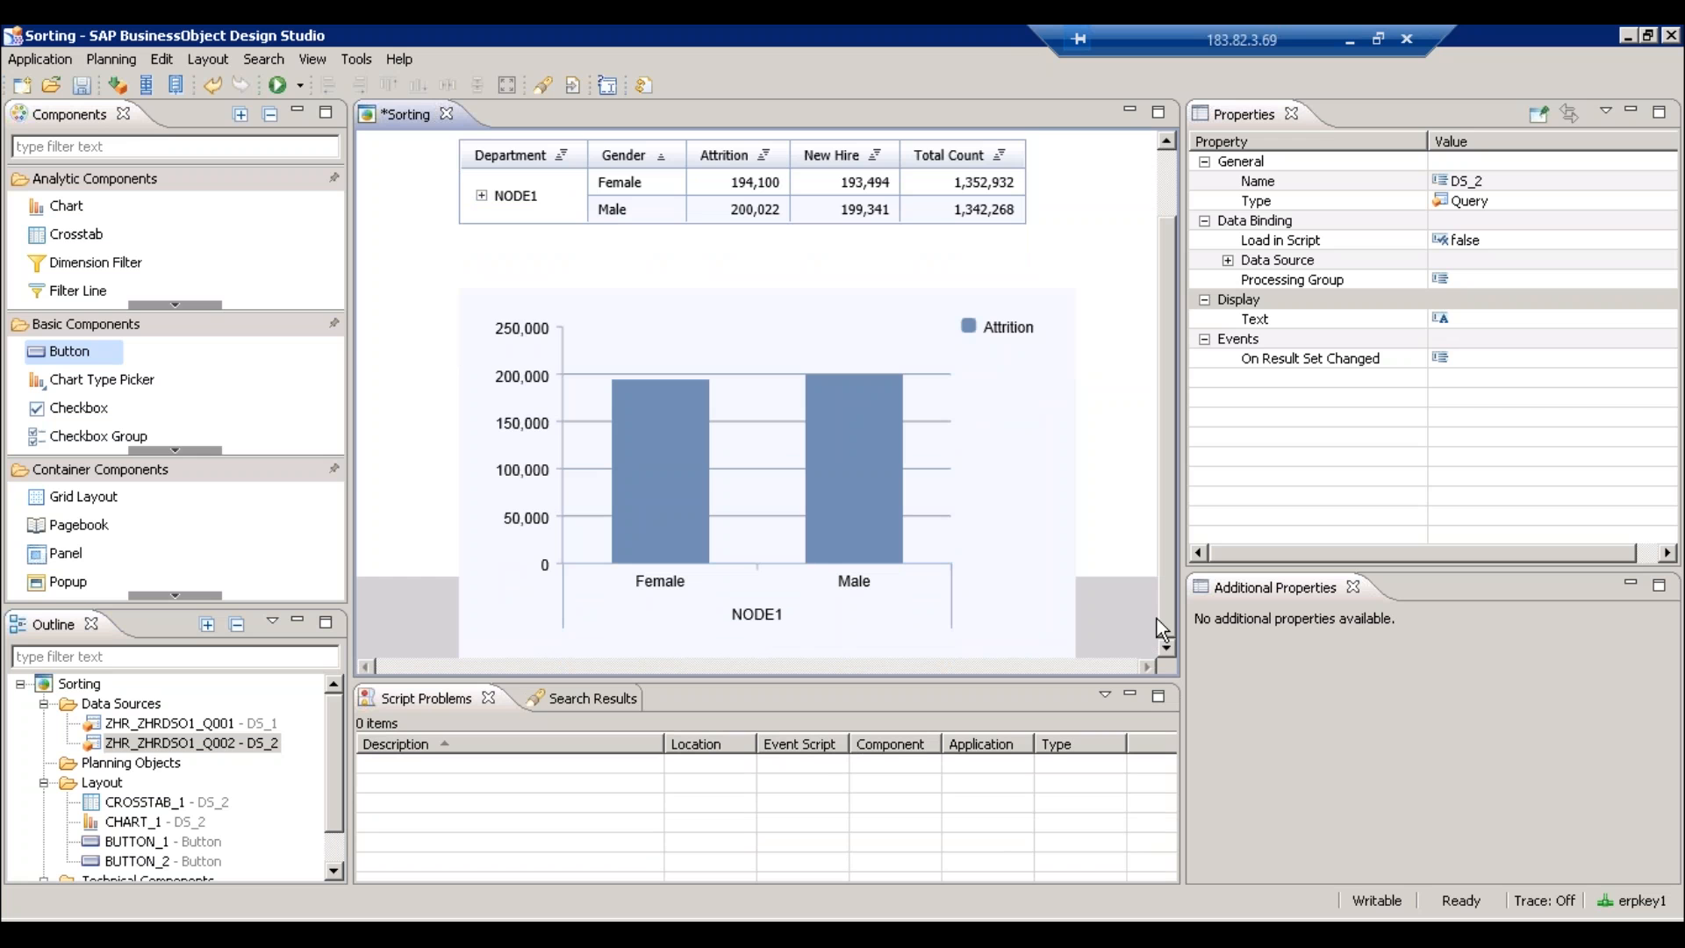
key("ctrl+s")
- Check DS_1's options without editing, then move BUTTON_2 to left margin 300, width 171
left_click(218, 732)
right_click(217, 732)
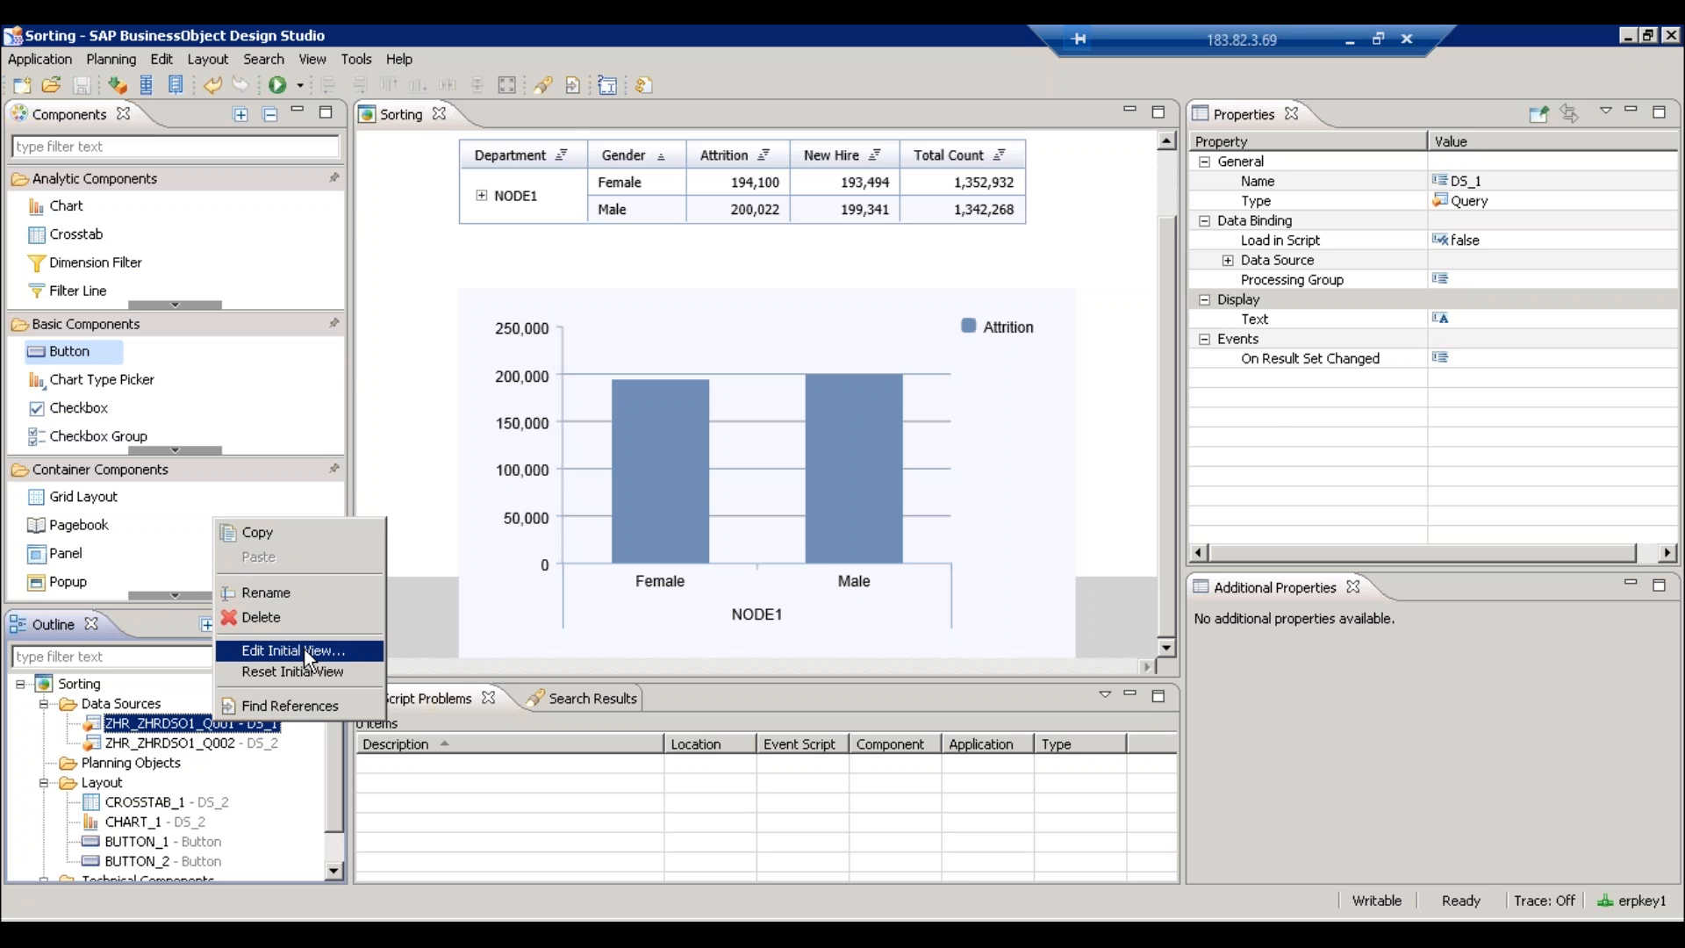
left_click(1167, 172)
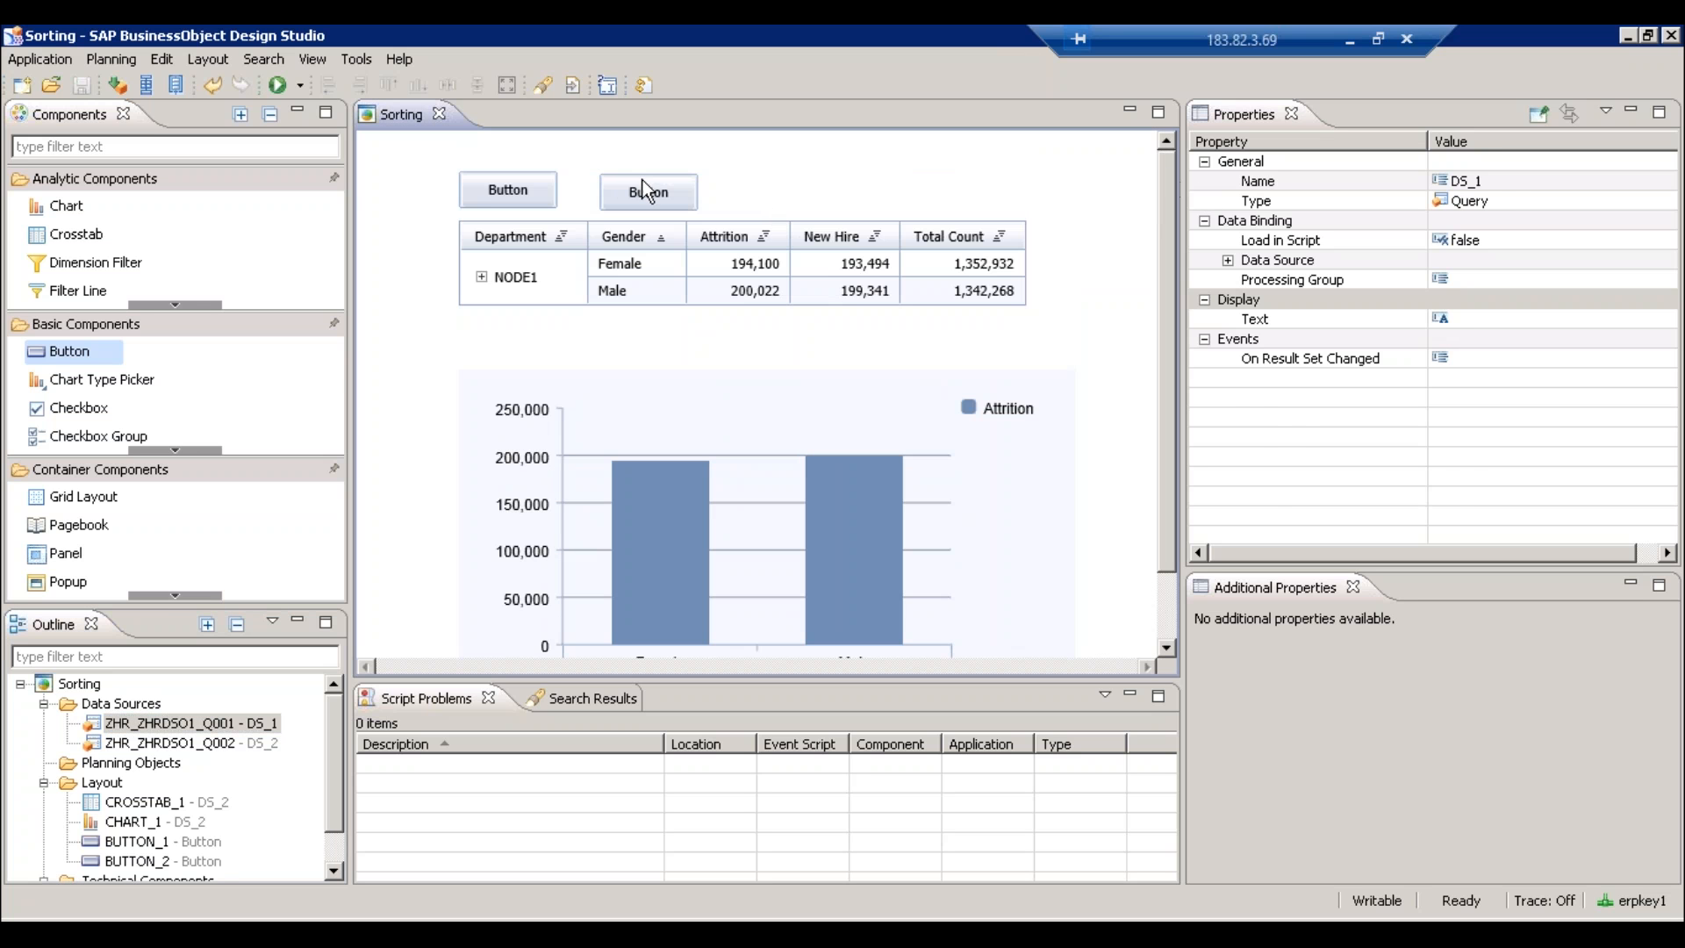
left_click_drag(644, 181, 965, 194)
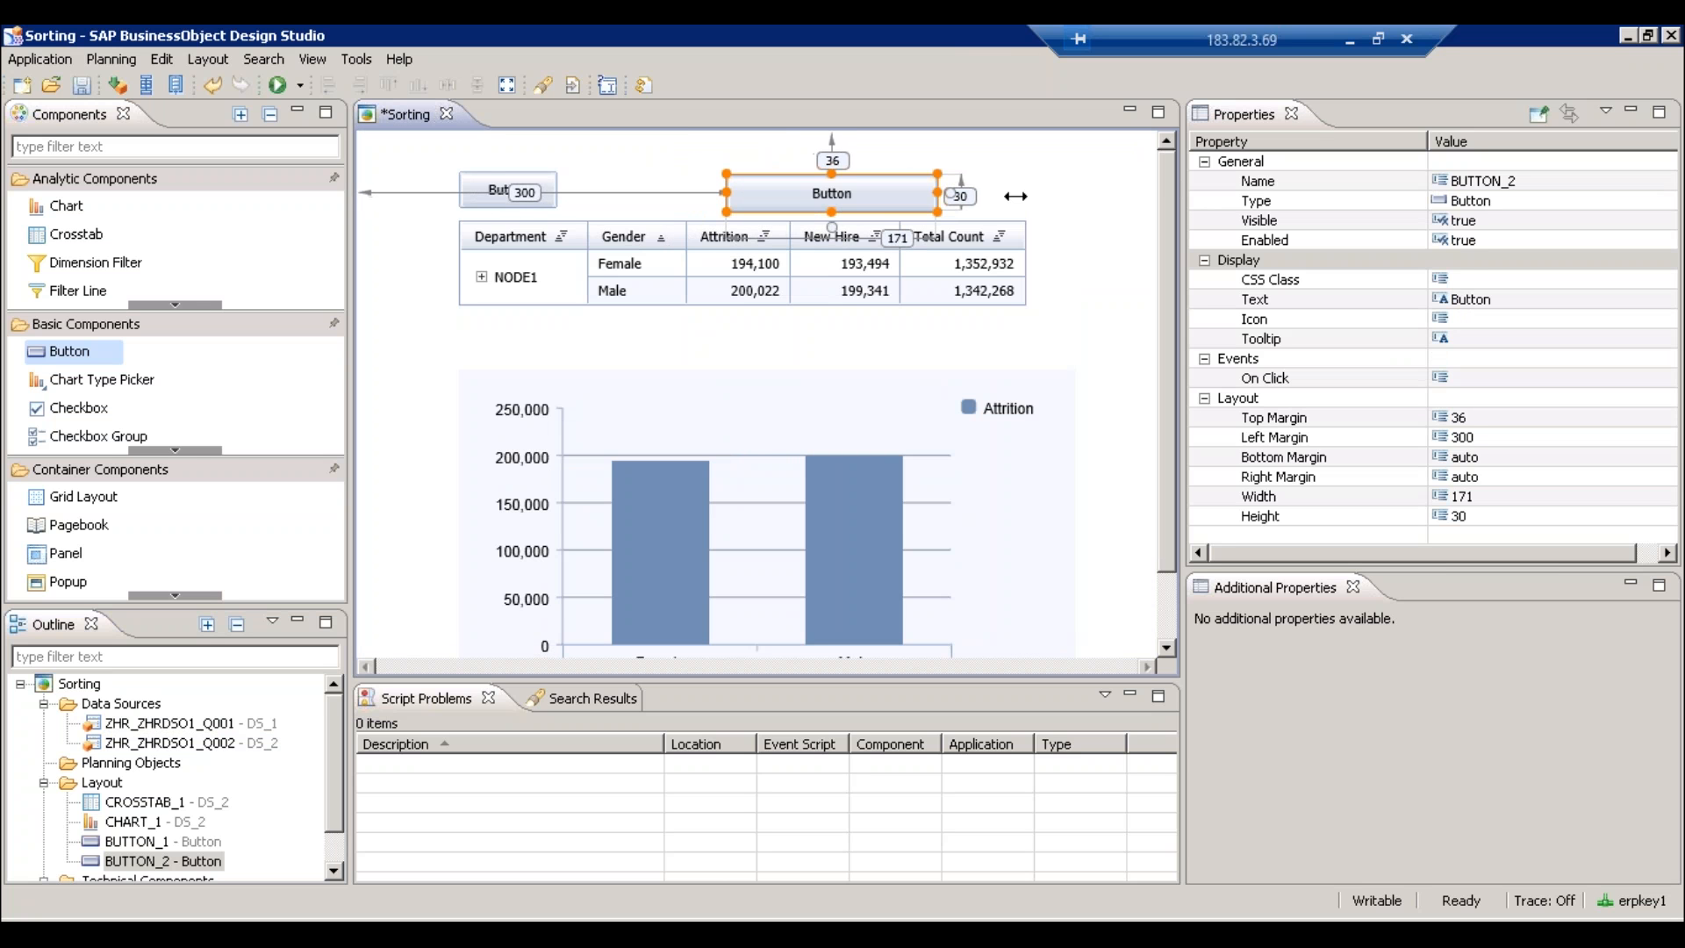
- Set BUTTON_2's text to 'Deactivate'
left_click(1516, 298)
type("Deac")
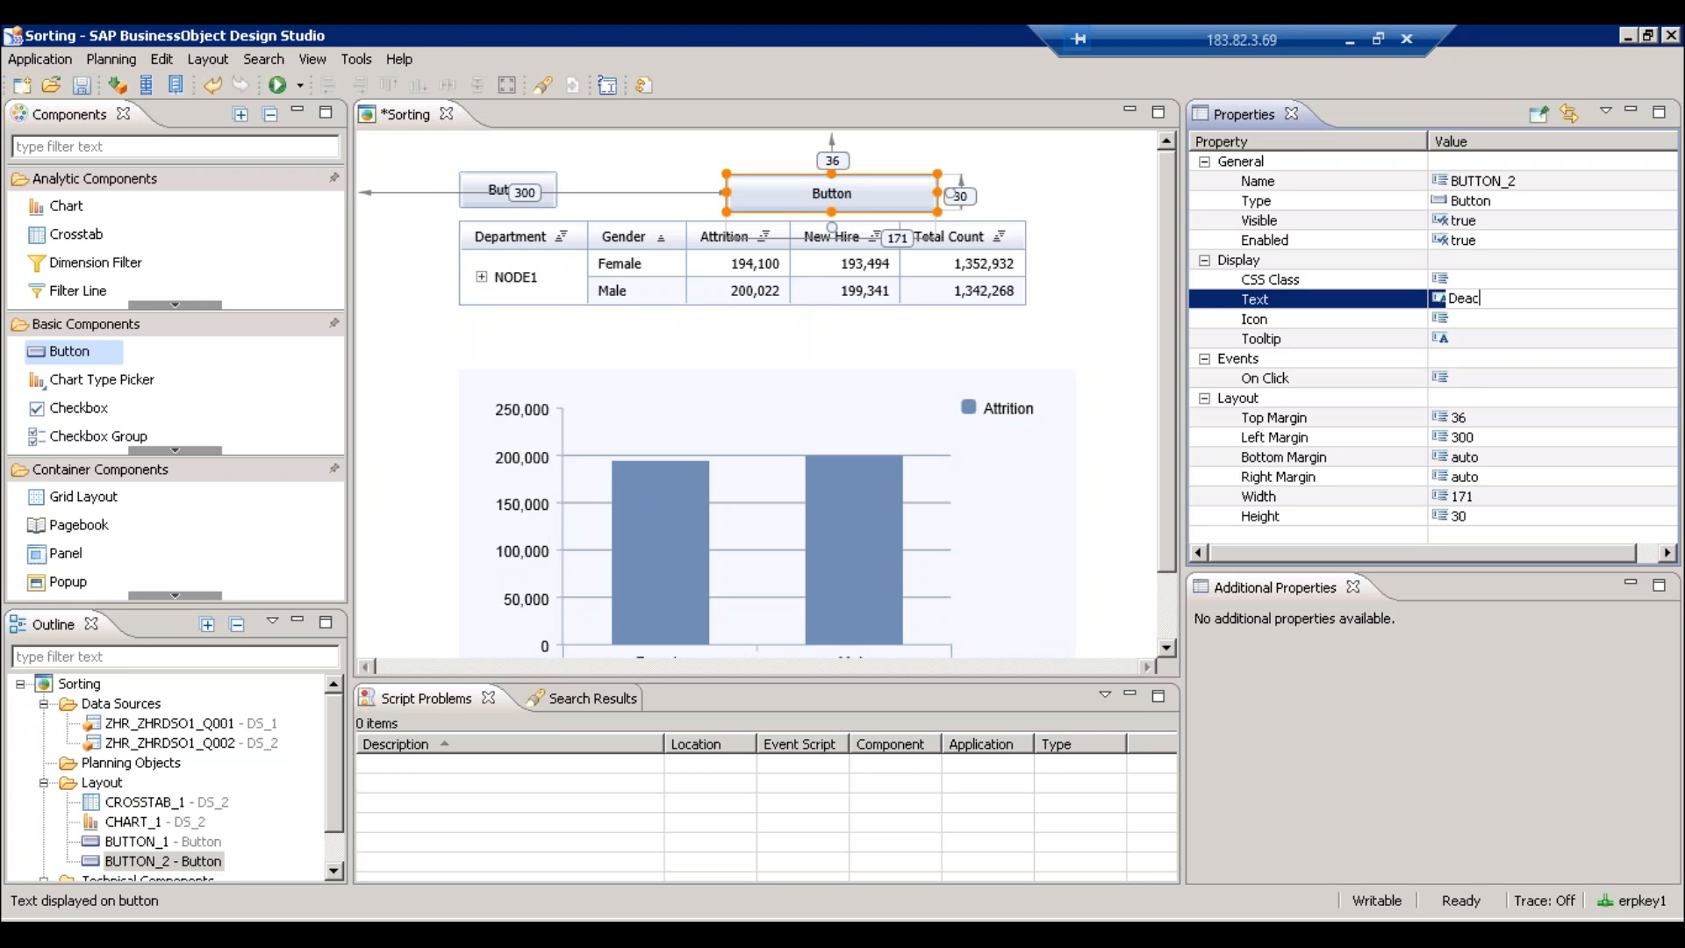
type("tivate")
key("Return")
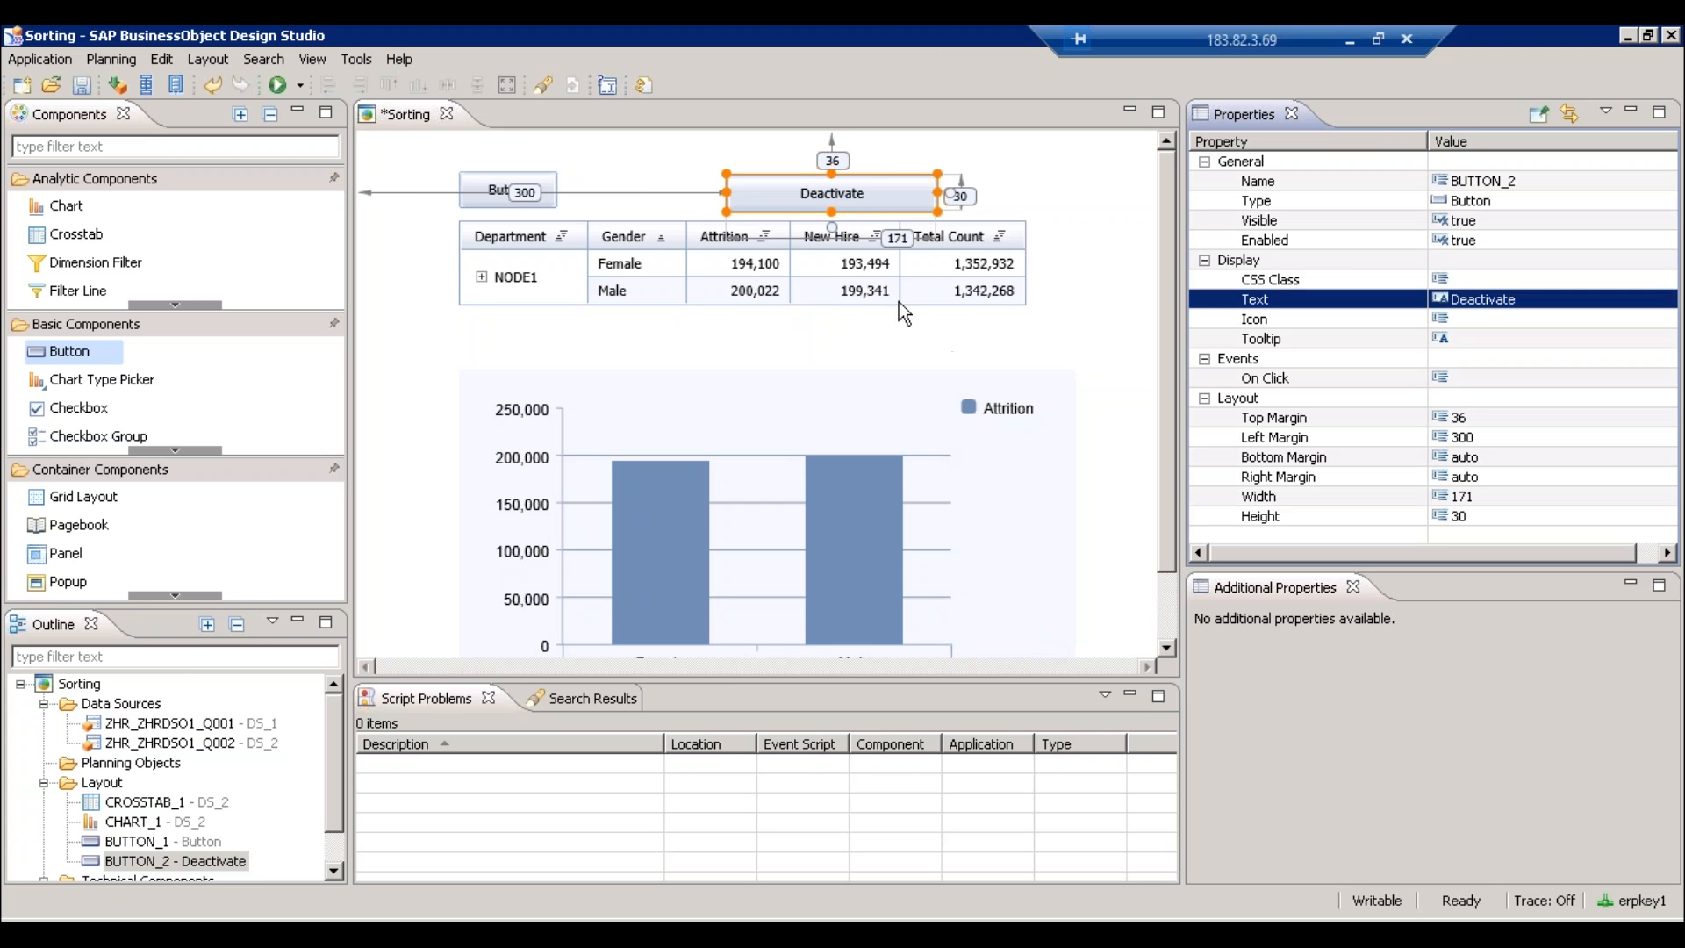
- Widen BUTTON_1 to 170, label it 'Activate', and save
left_click(527, 197)
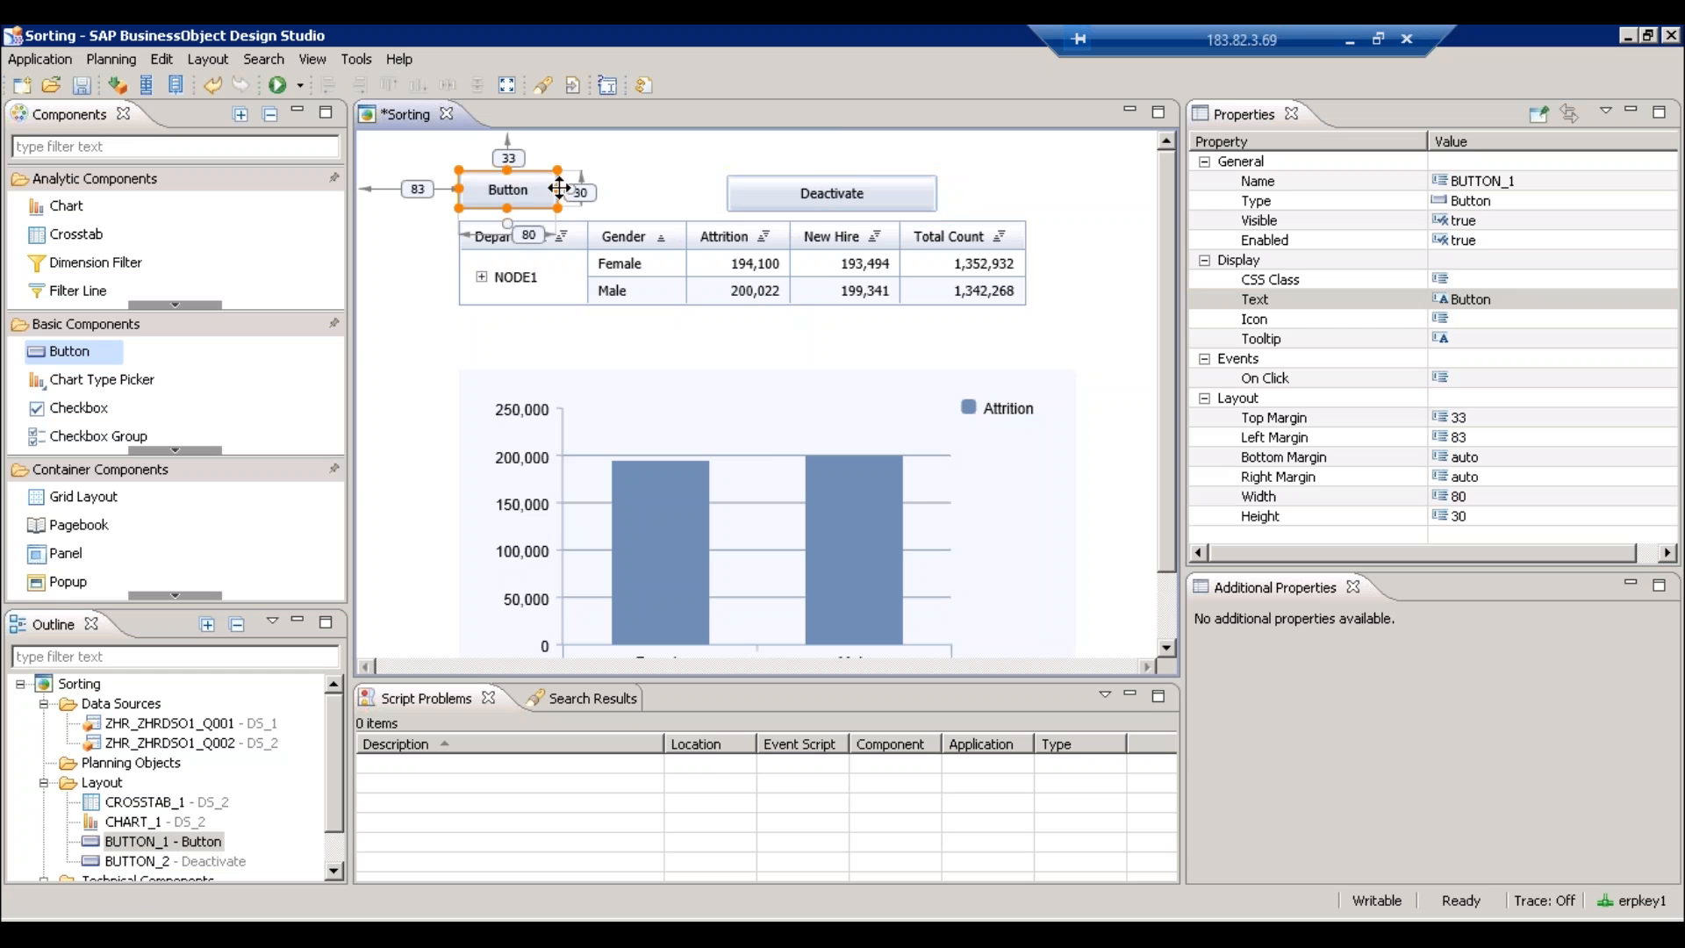
left_click_drag(558, 190, 693, 195)
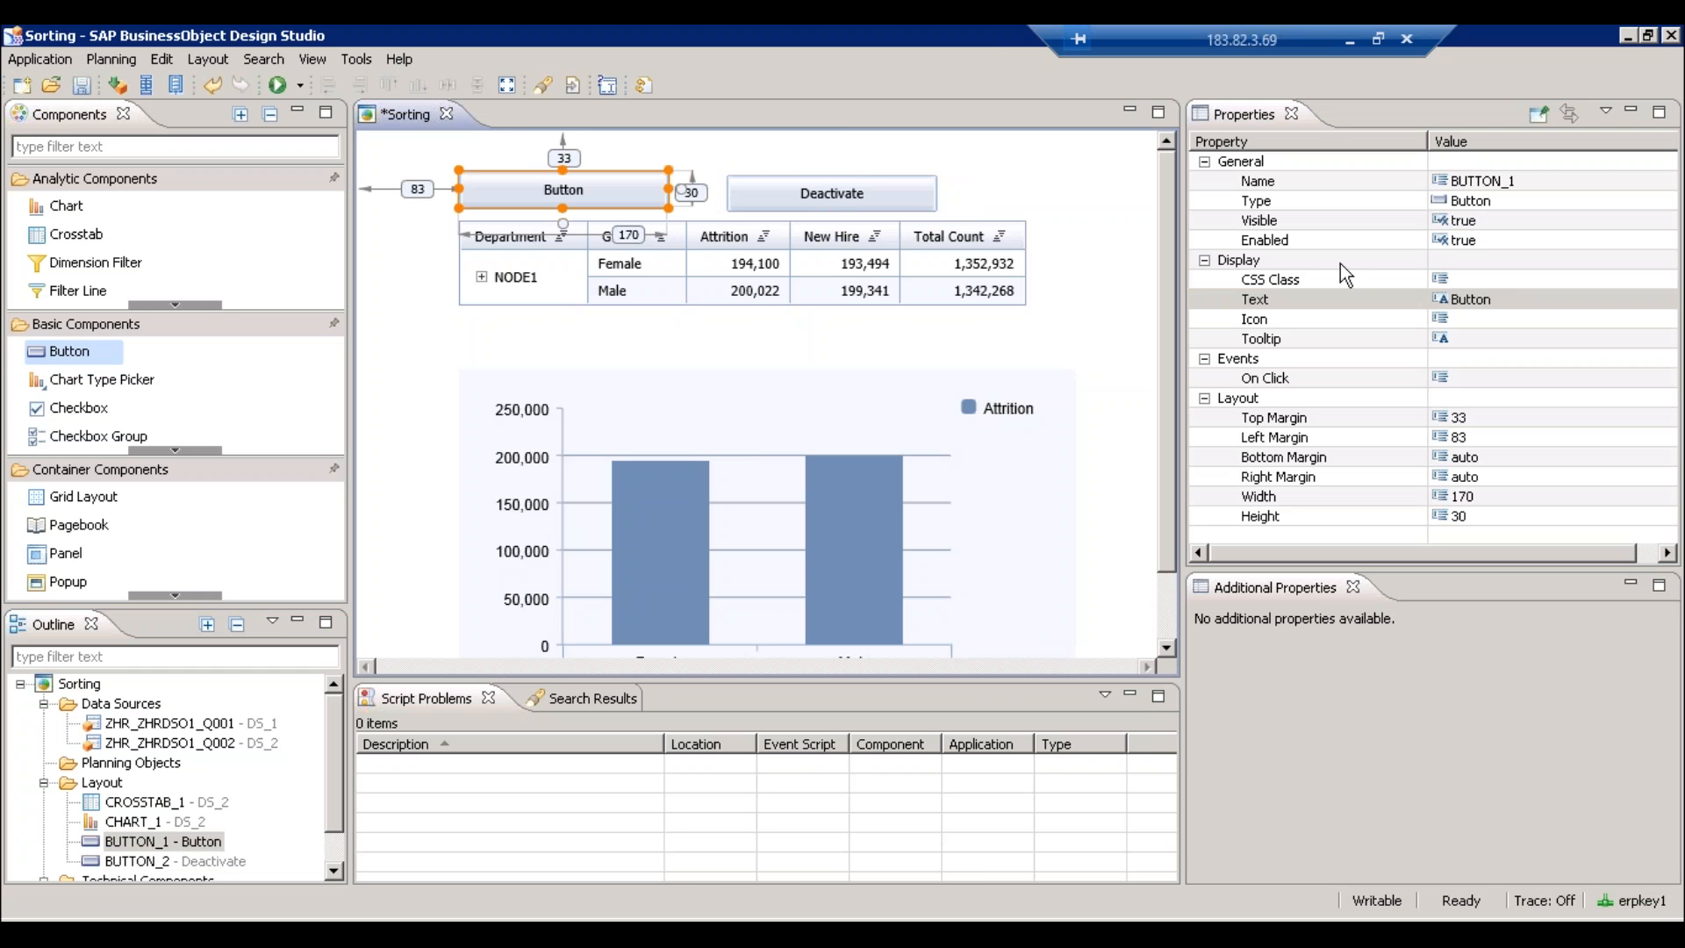
left_click(1481, 297)
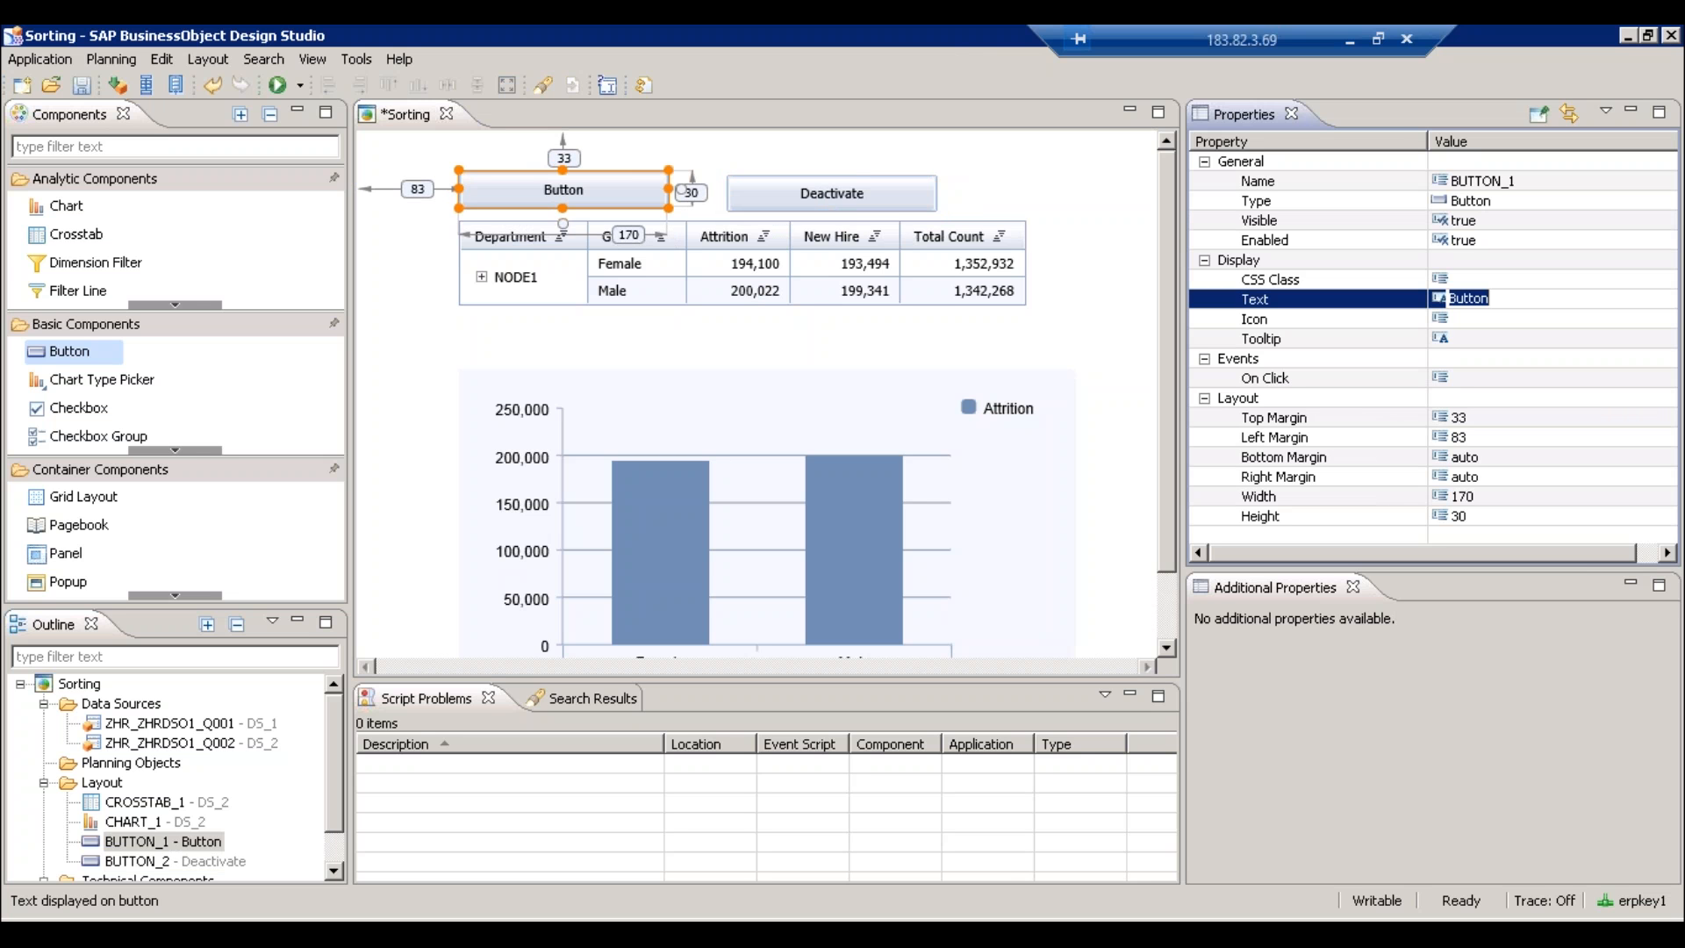
type("Activate")
key("Return")
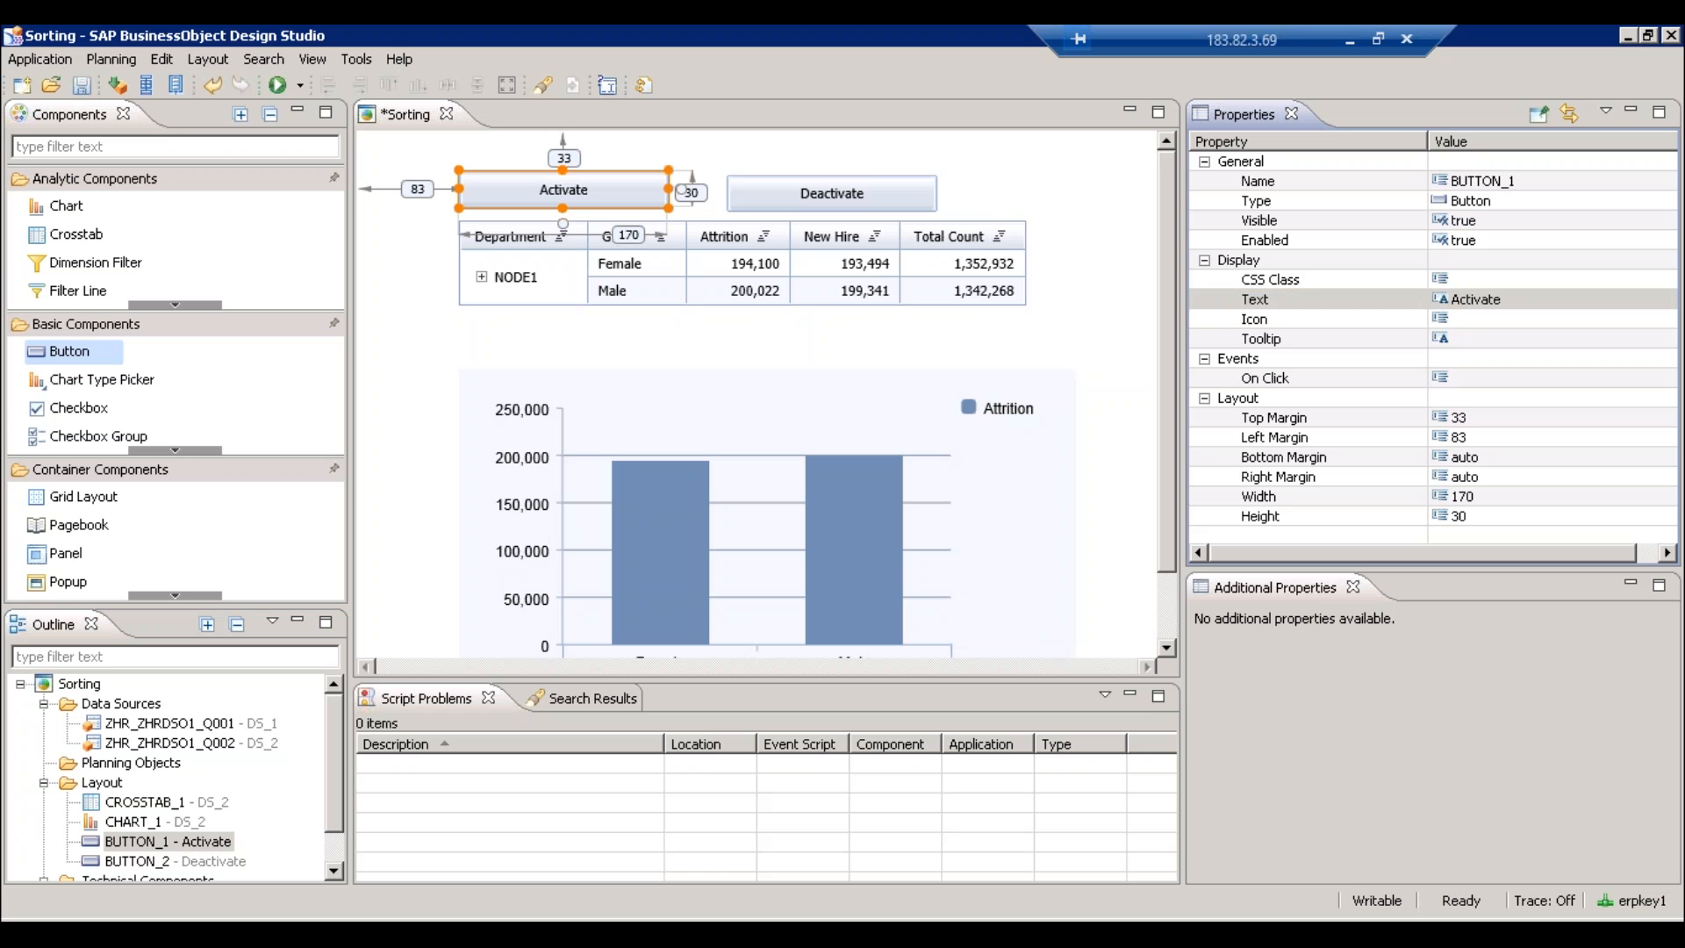
key("ctrl+s")
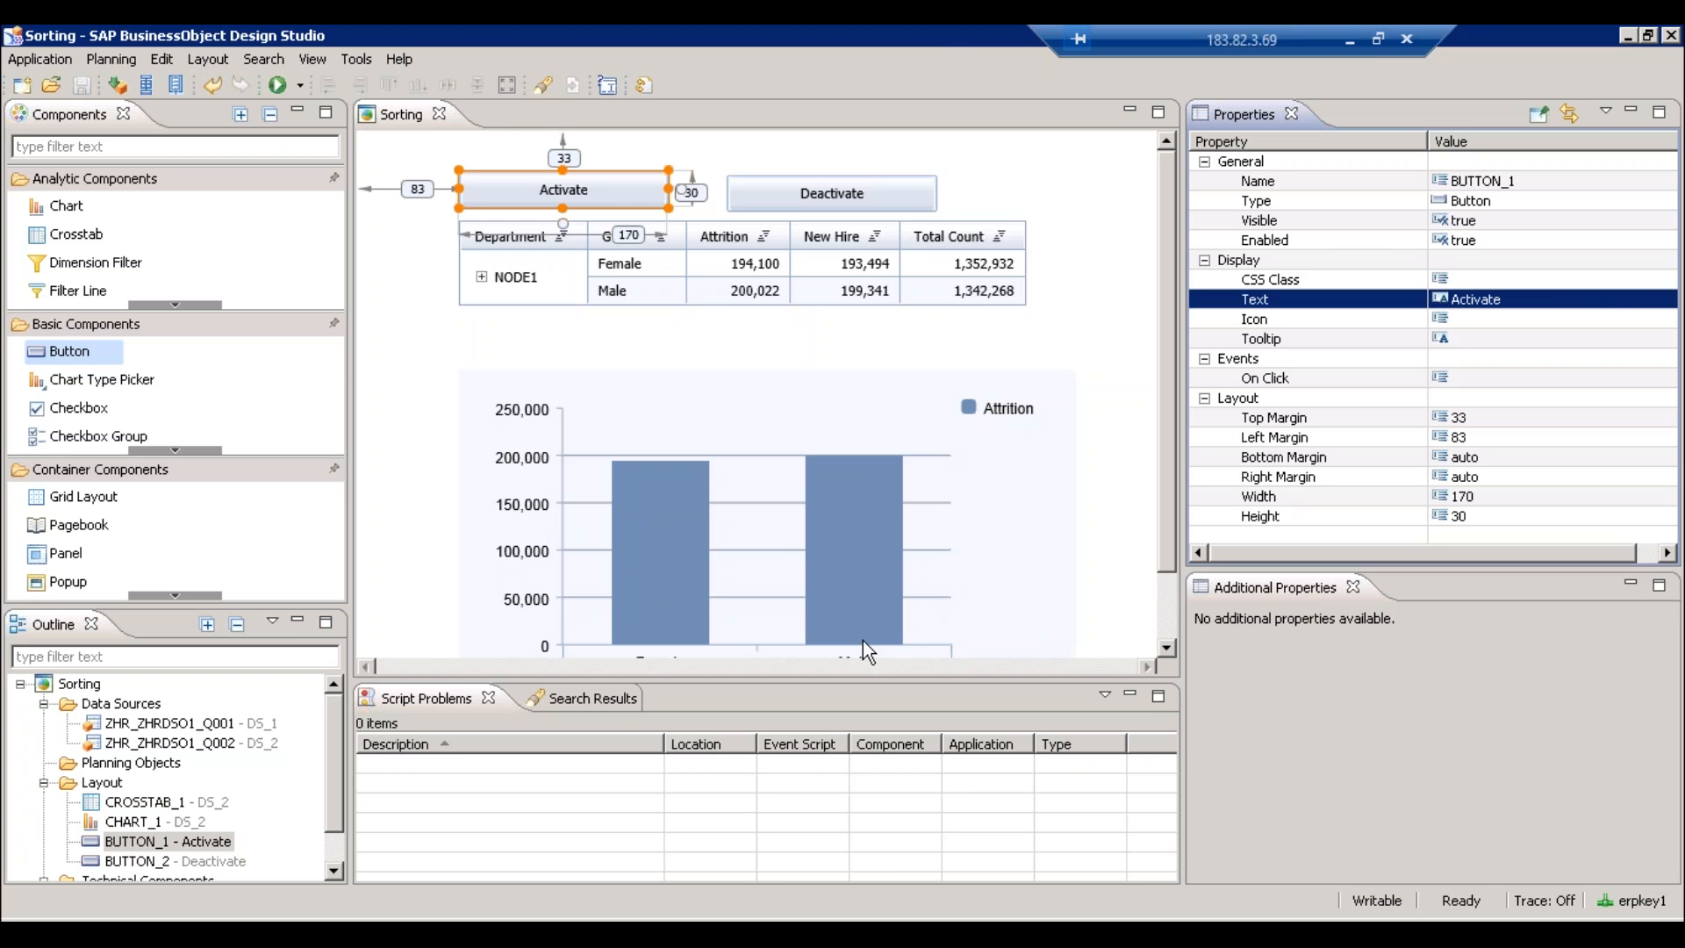
- Show the Sorting application's events and confirm the On Variable Initialization script is empty
left_click(78, 685)
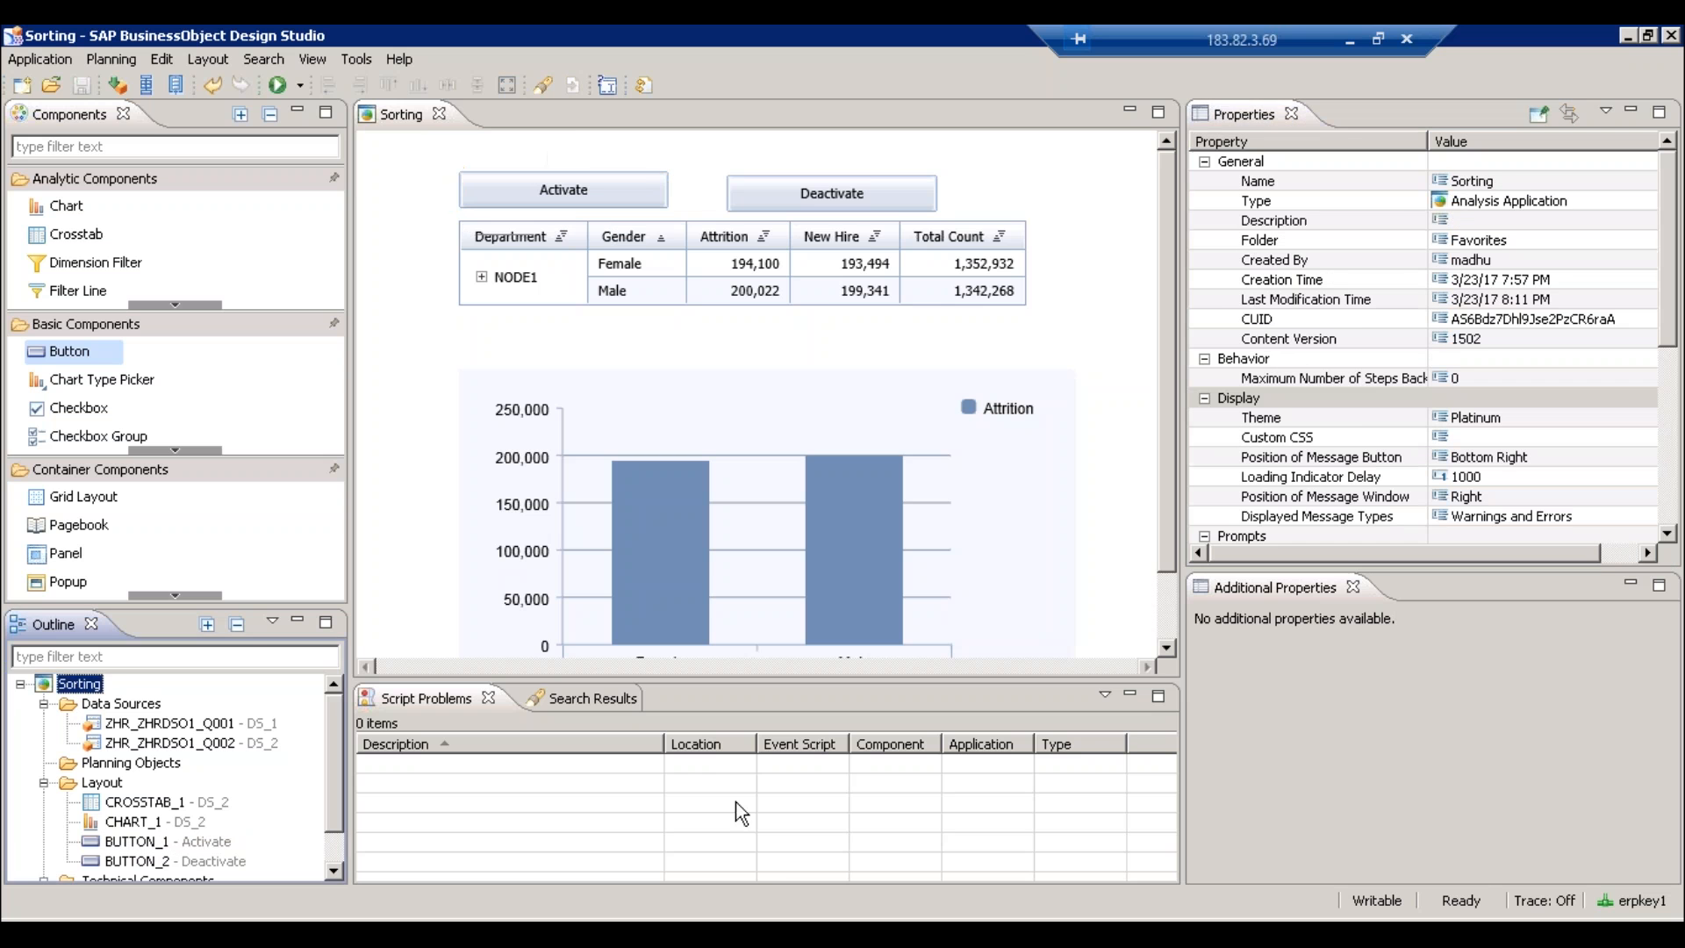
scroll(1672, 499, "down", 5)
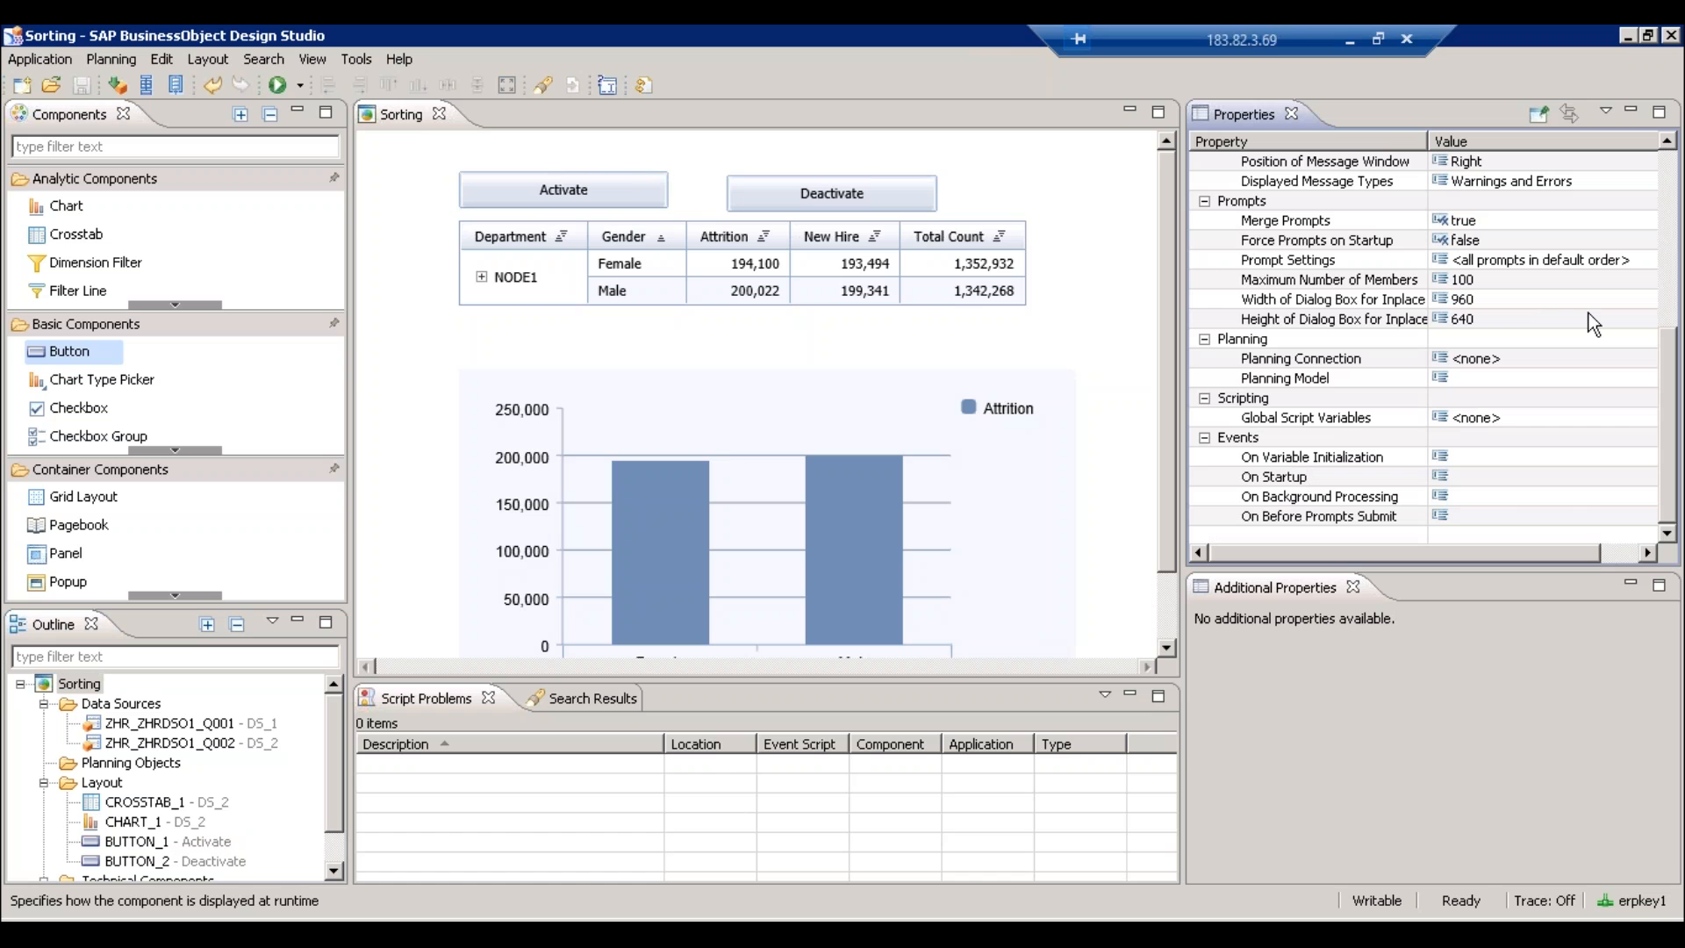
left_click(1648, 463)
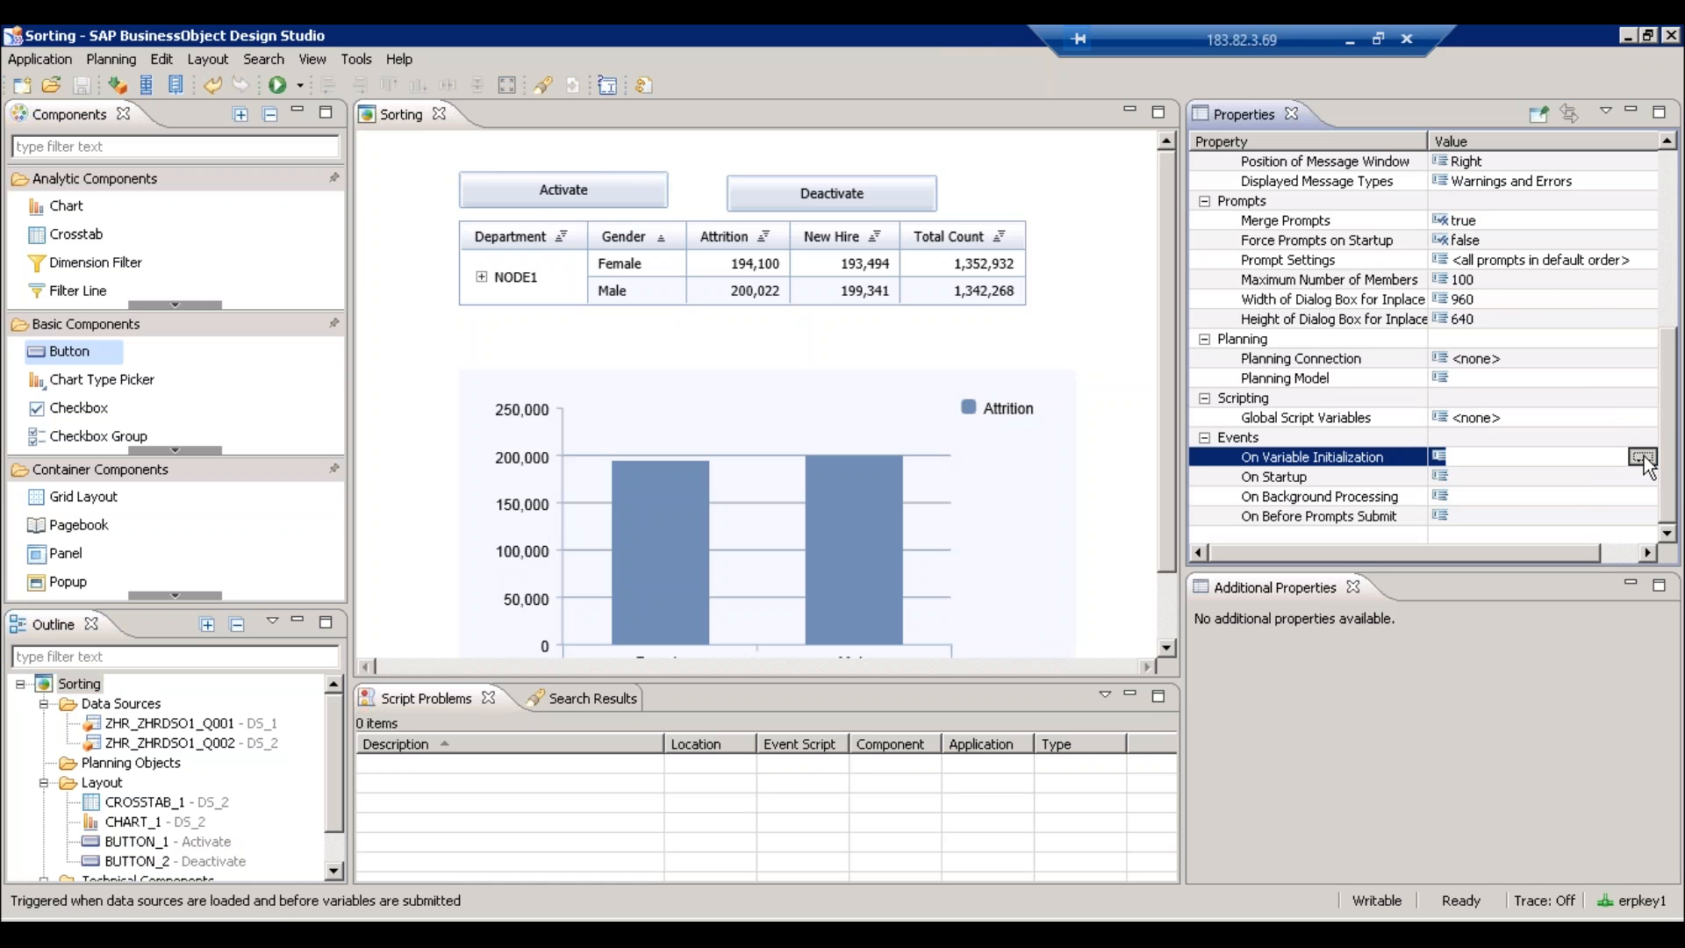
left_click(1648, 457)
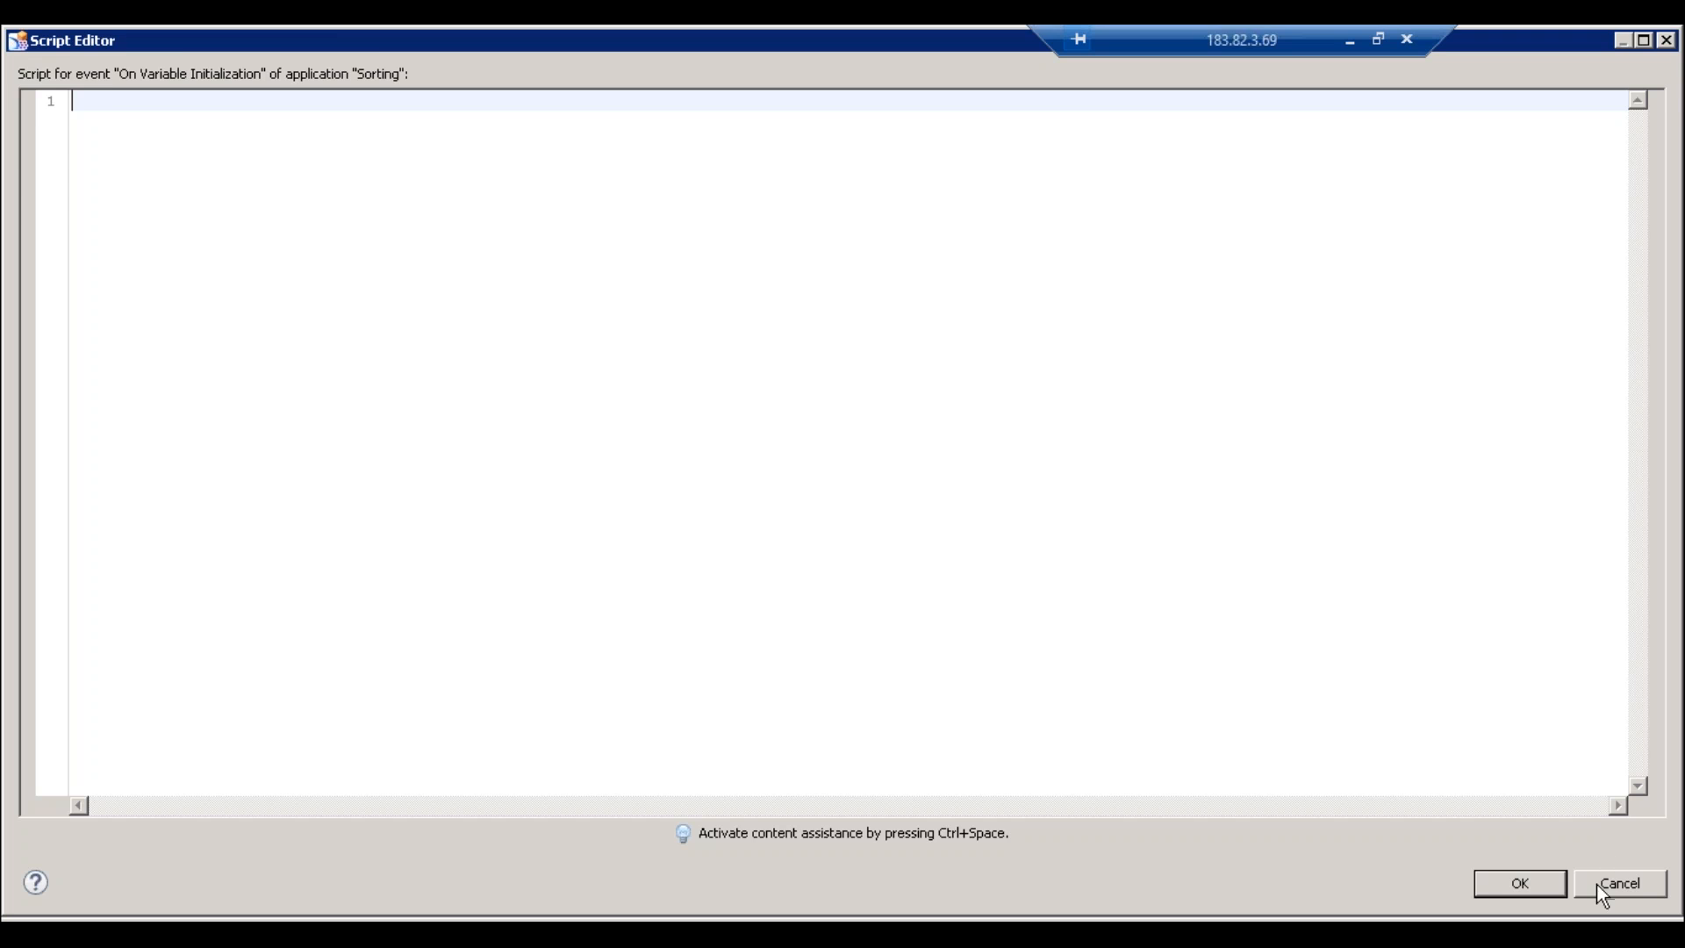
left_click(1598, 882)
left_click(1637, 418)
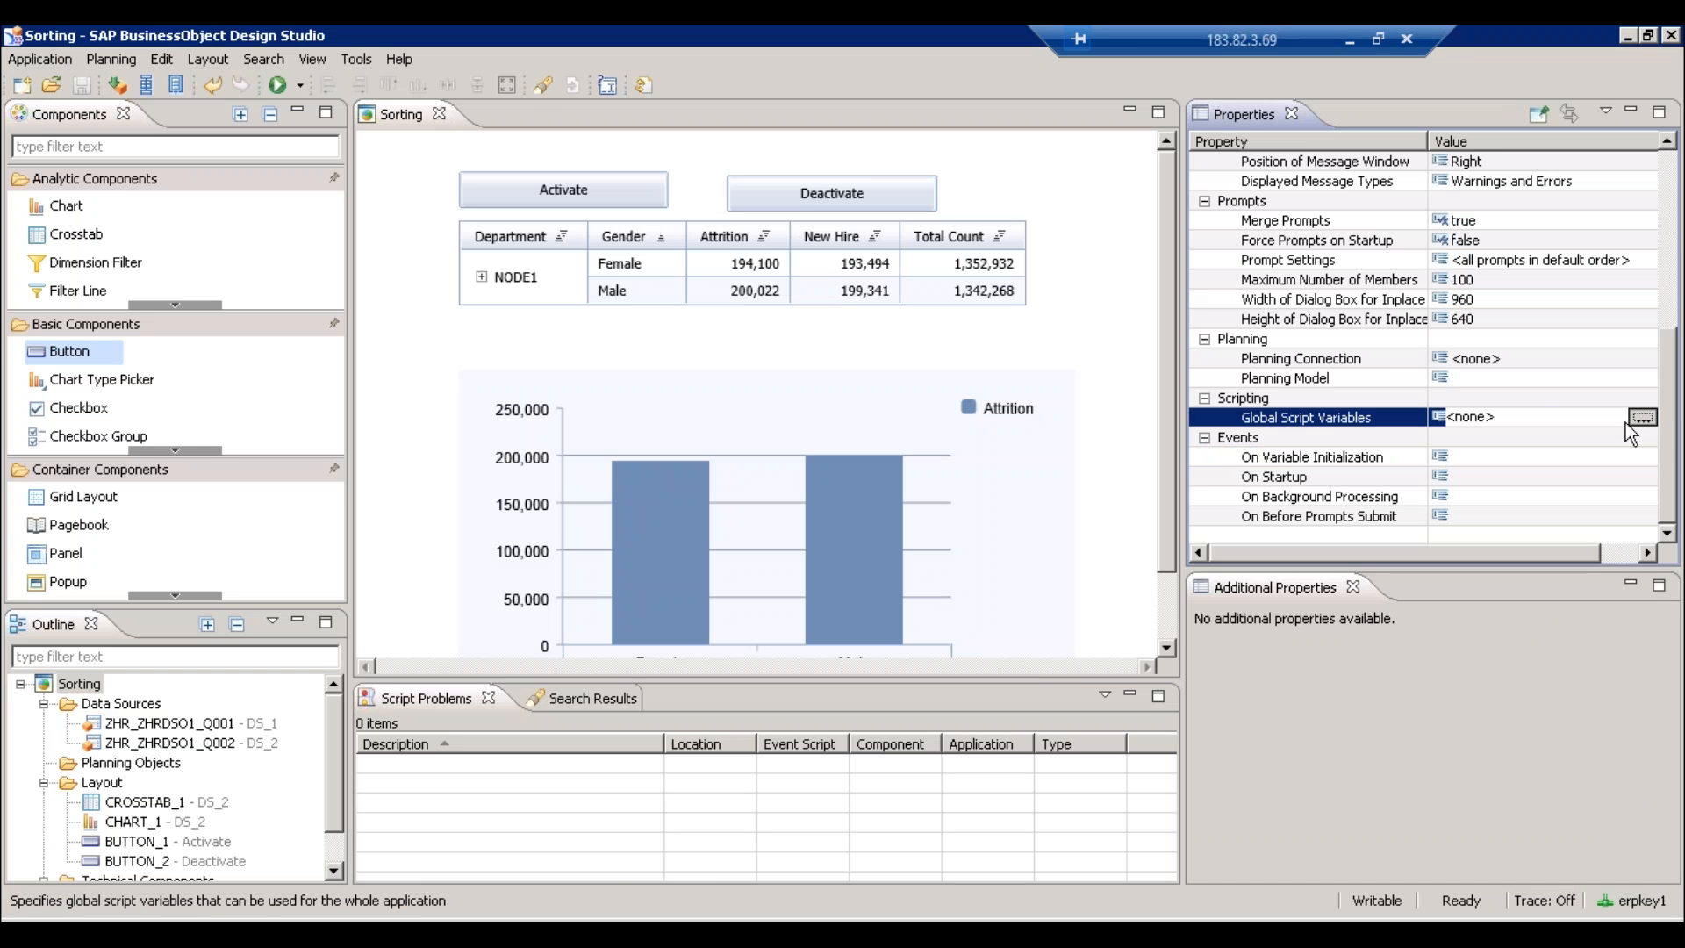
left_click(1641, 418)
- Add String global script variable NetSales with default value ZMKSADKAFL and confirm with OK
left_click(1100, 230)
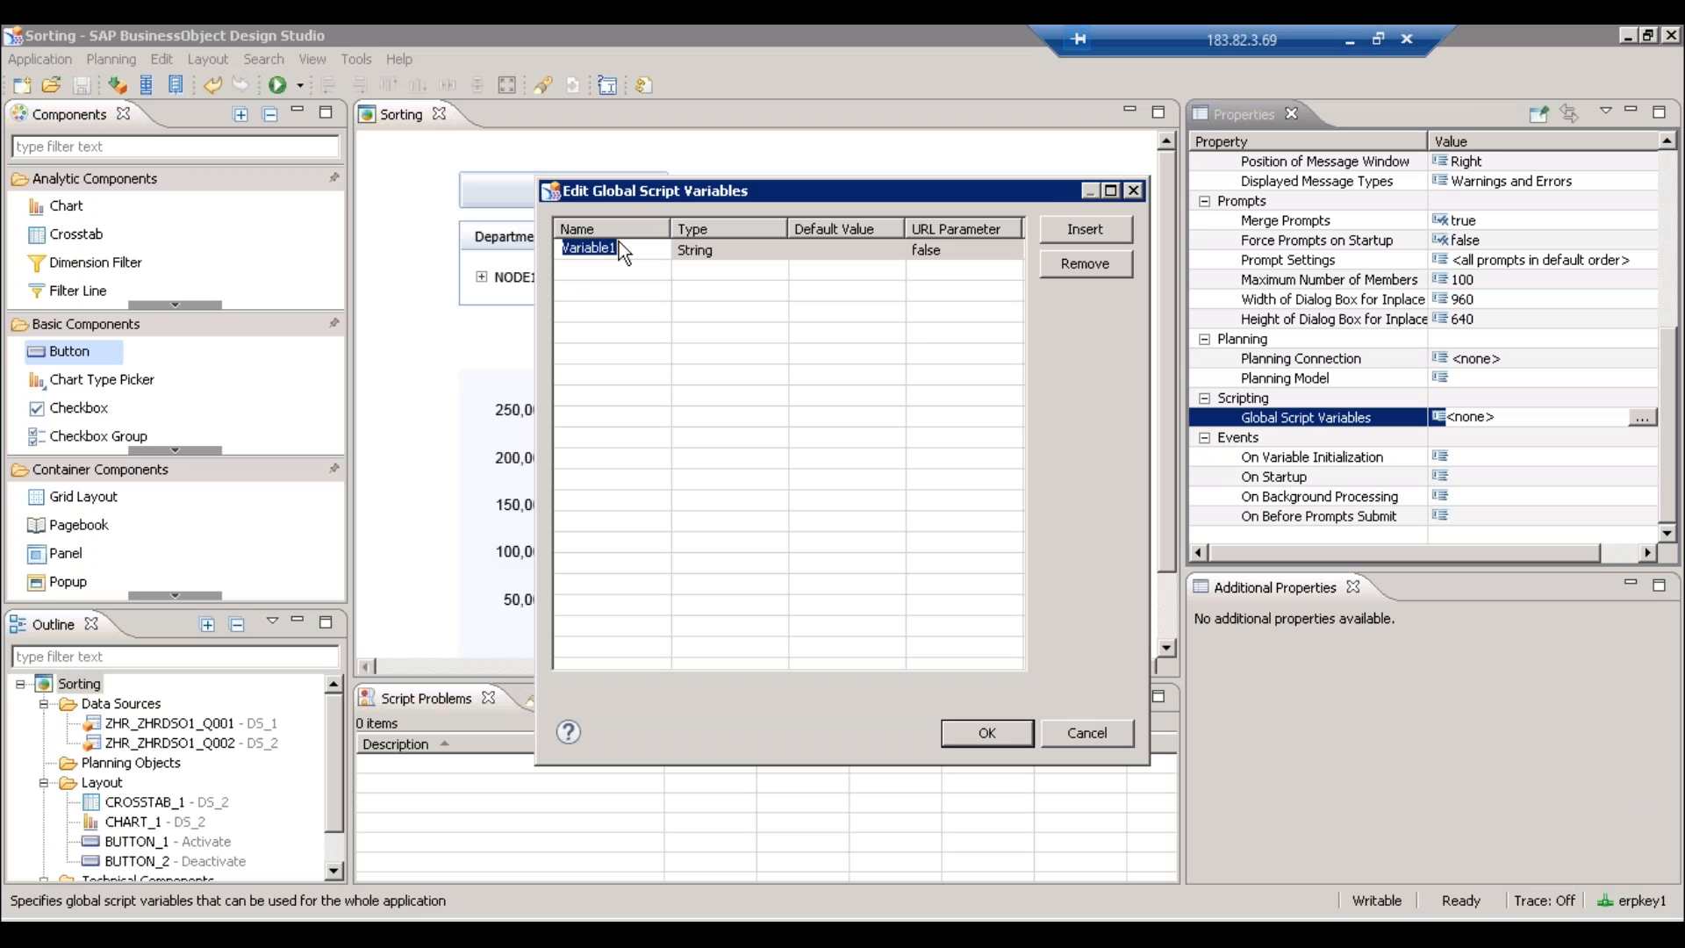
type("NetSales")
key("Tab")
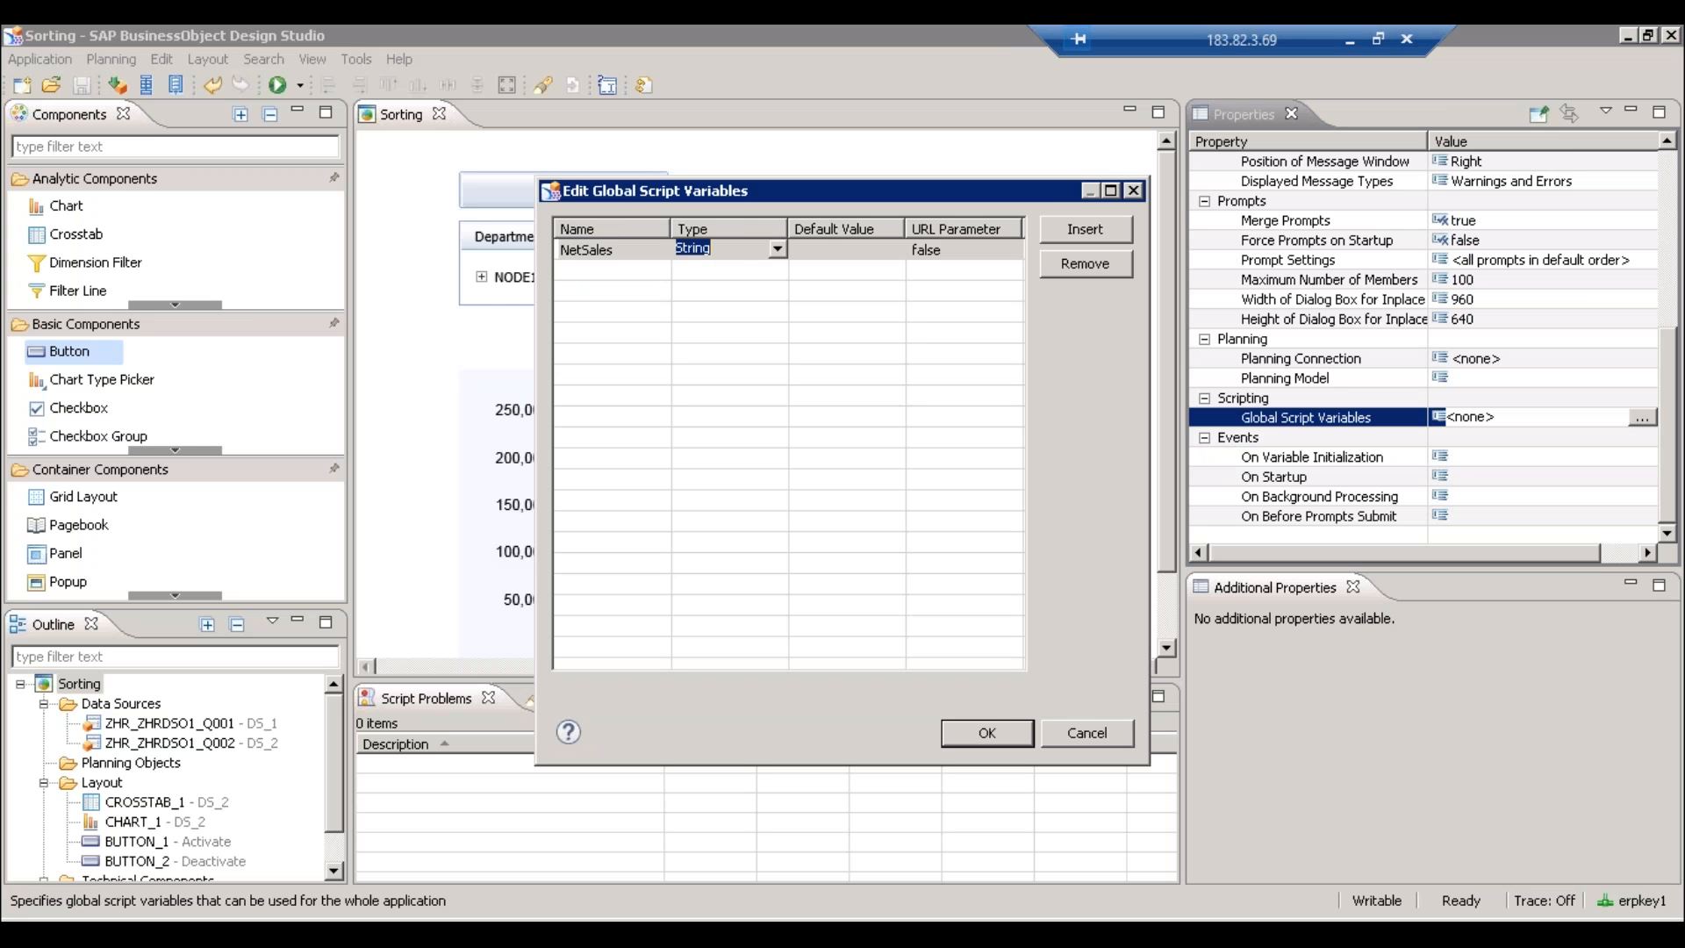
left_click(834, 246)
type("ZMKSADKAFL")
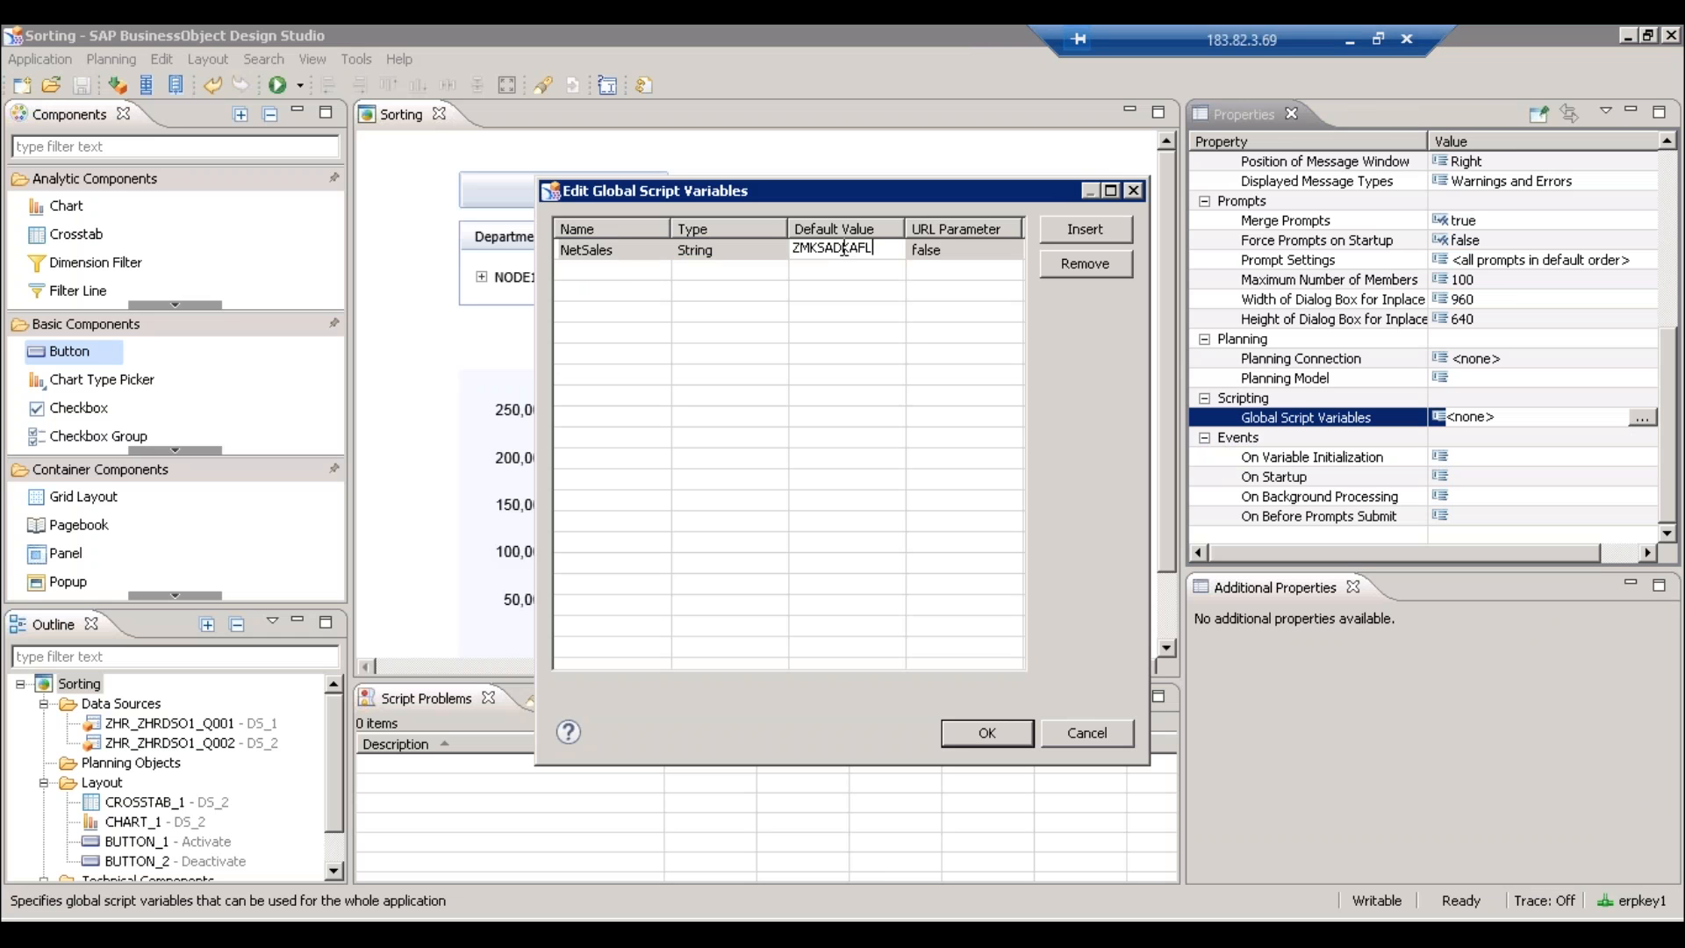
key("Return")
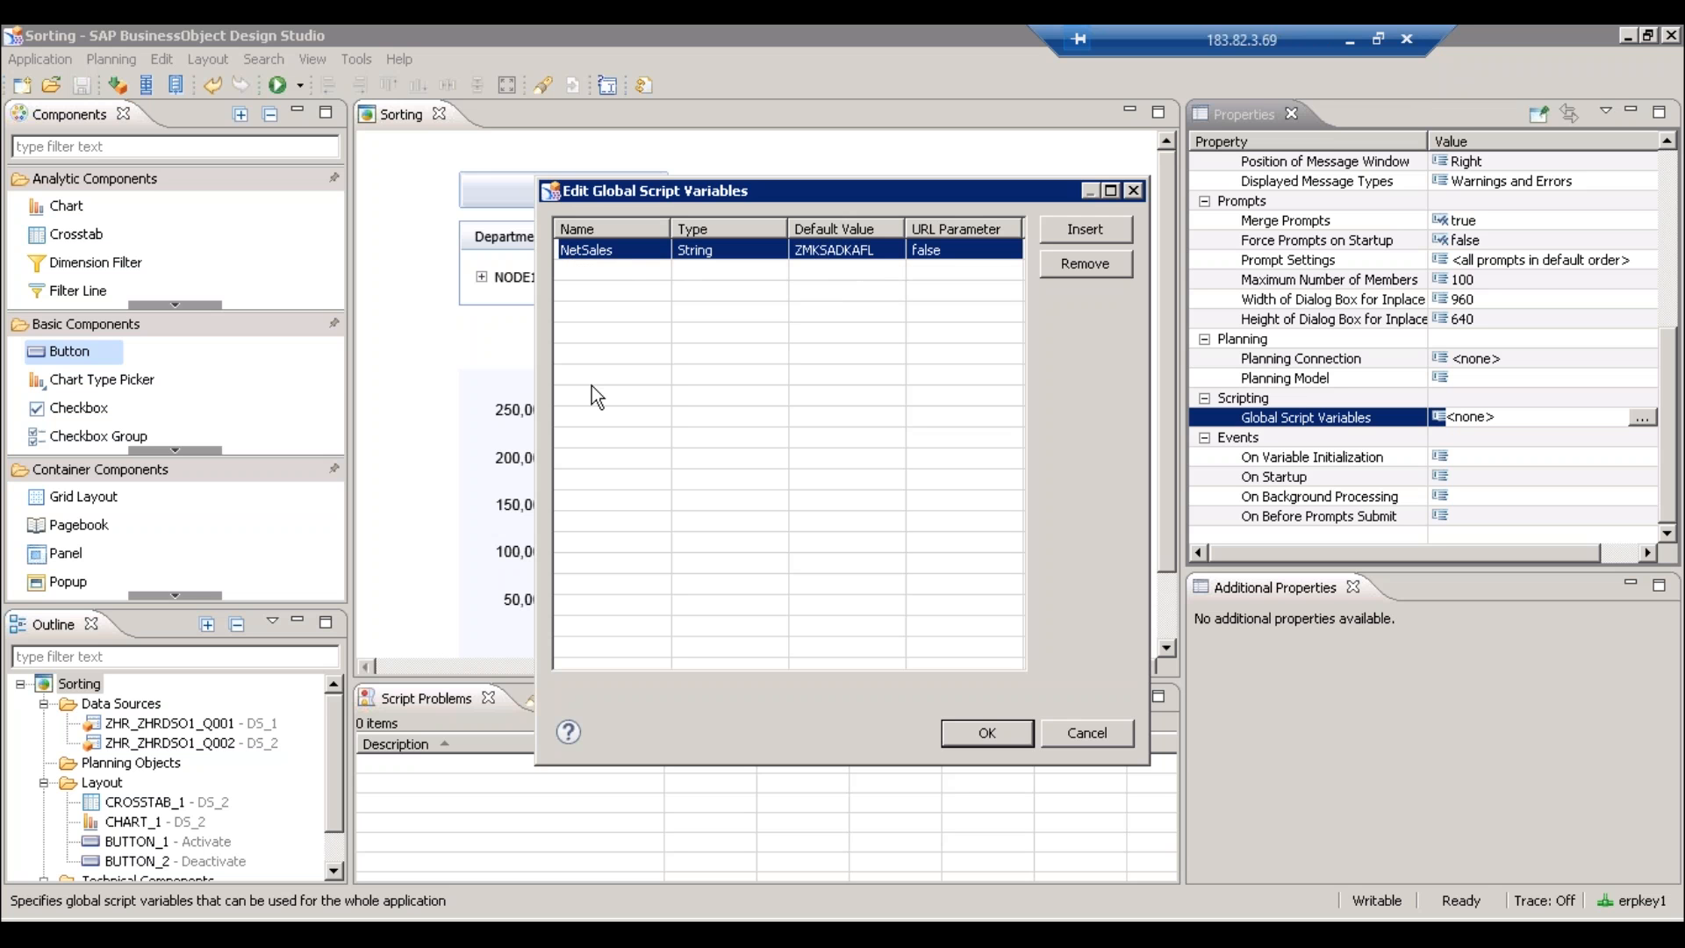
left_click(856, 246)
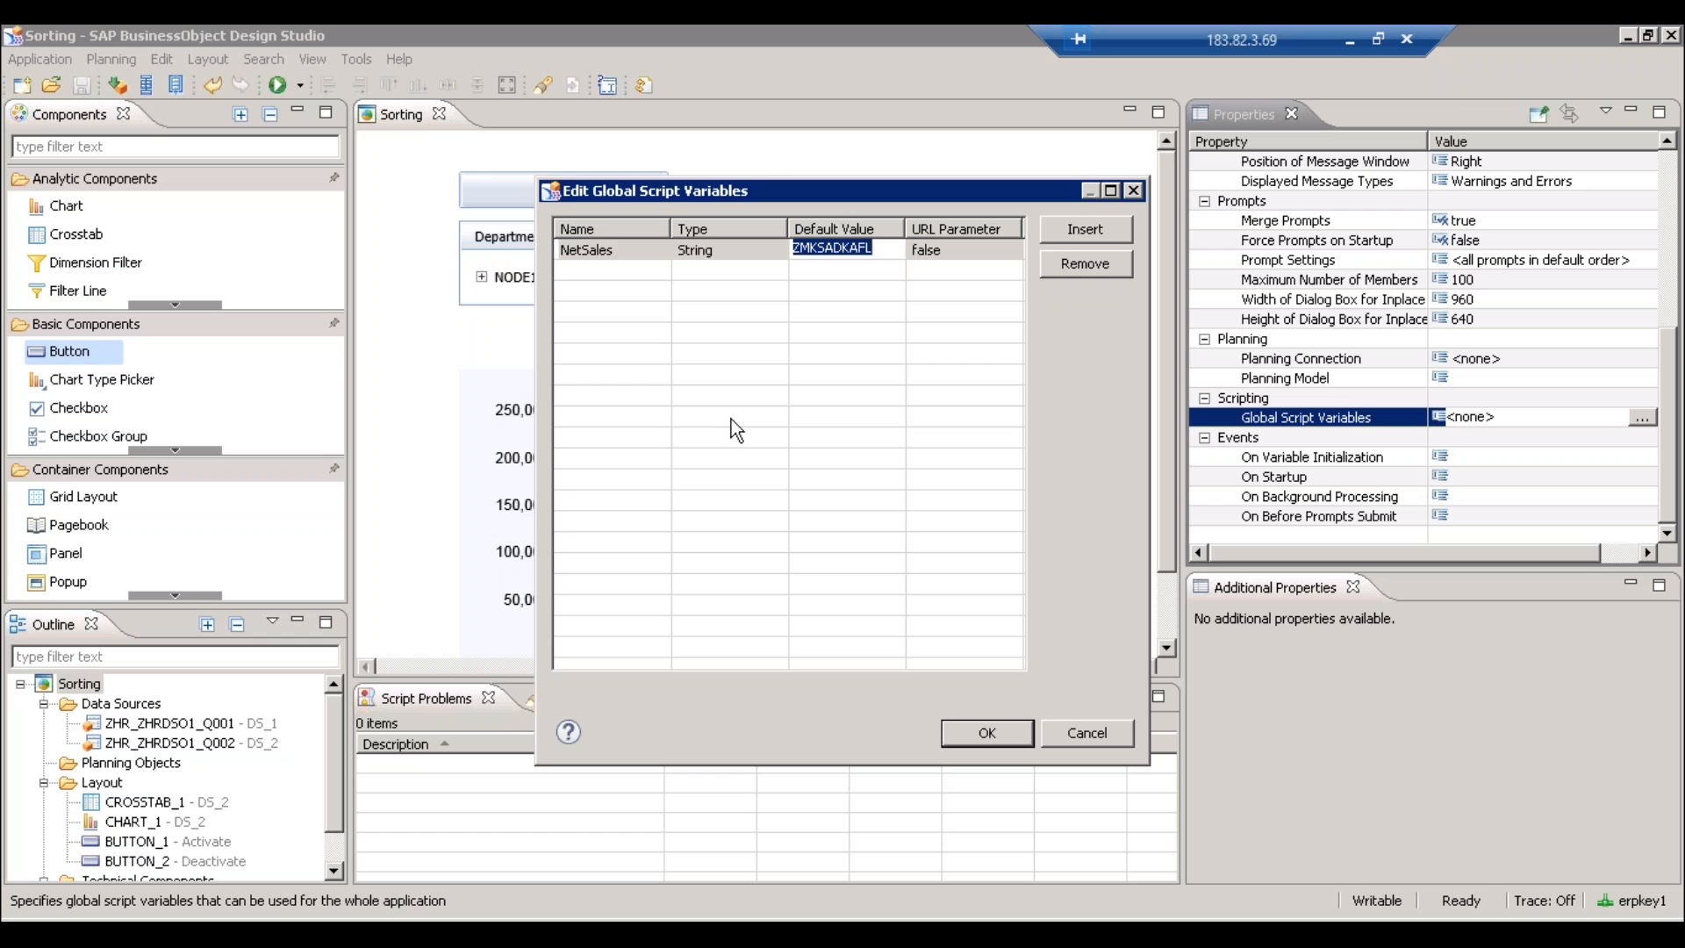
left_click(1011, 732)
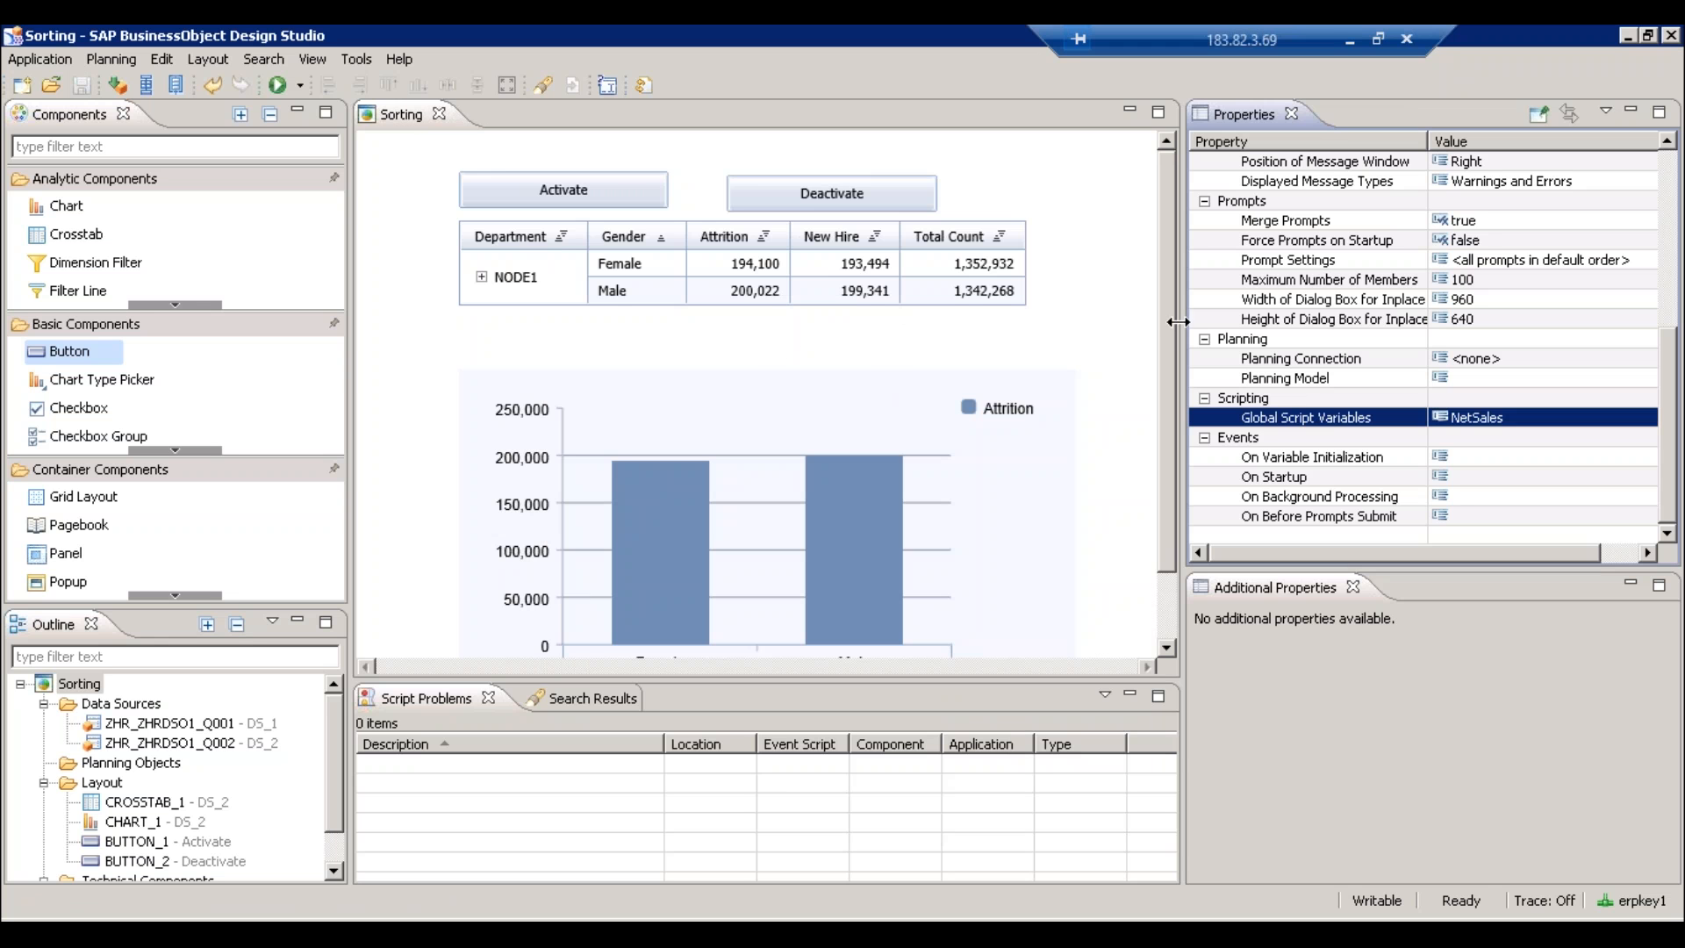
- Run the Sorting application locally in Internet Explorer, maximise it, then return to Design Studio
left_click_drag(1164, 309, 1169, 378)
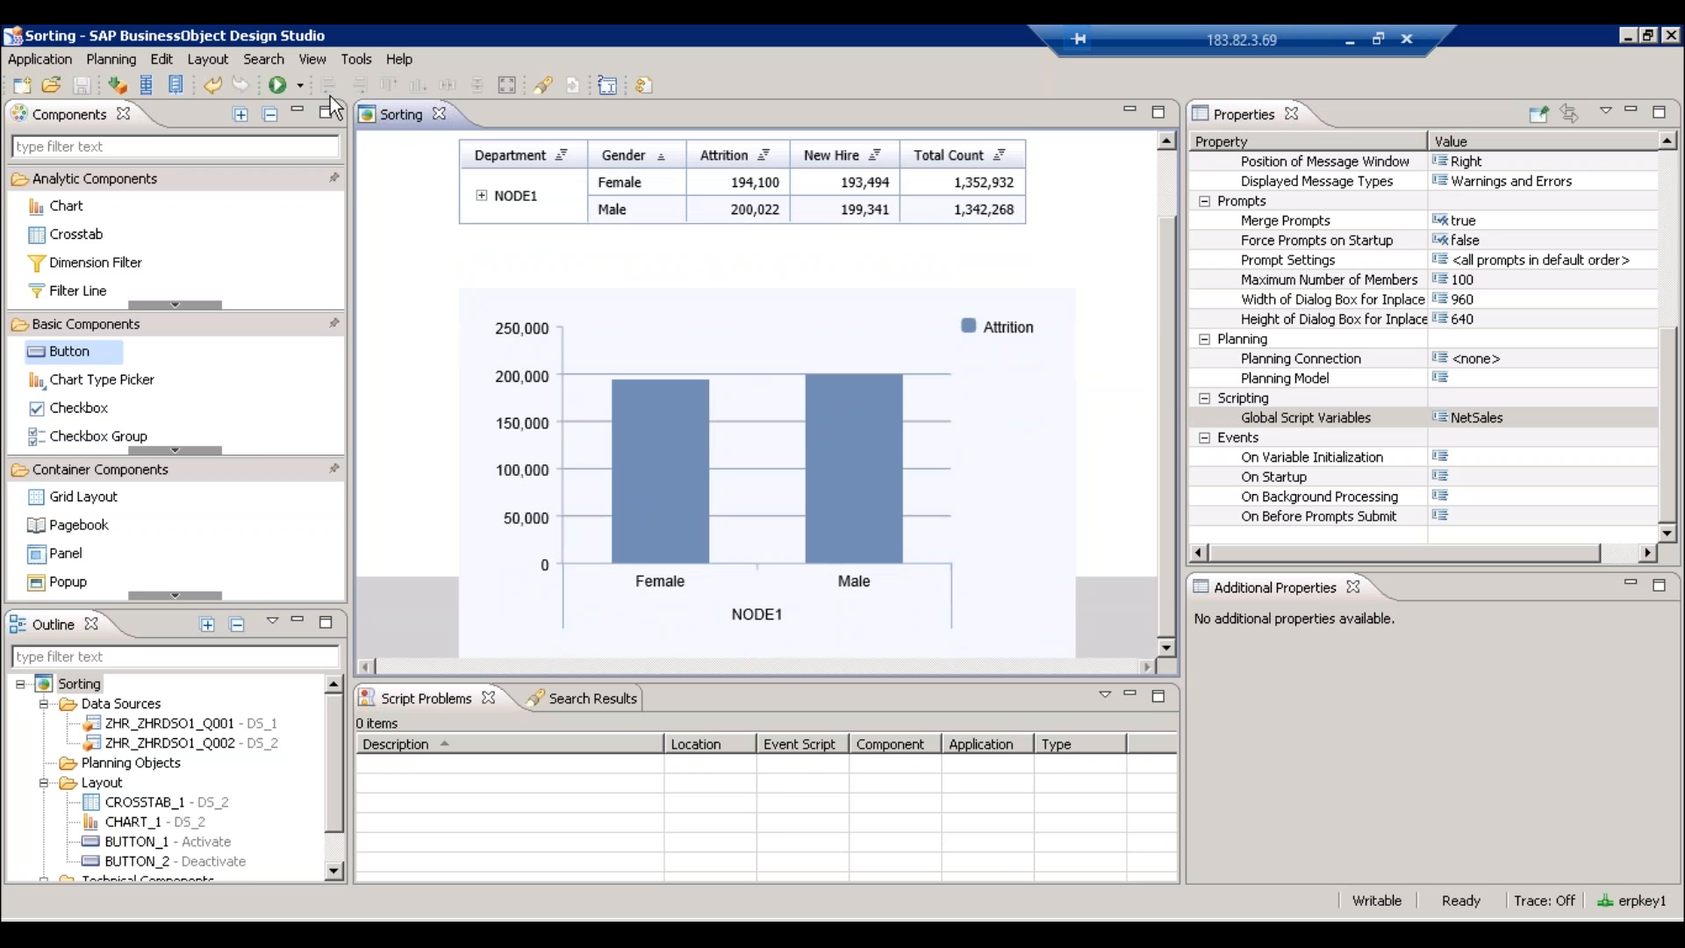
left_click(279, 79)
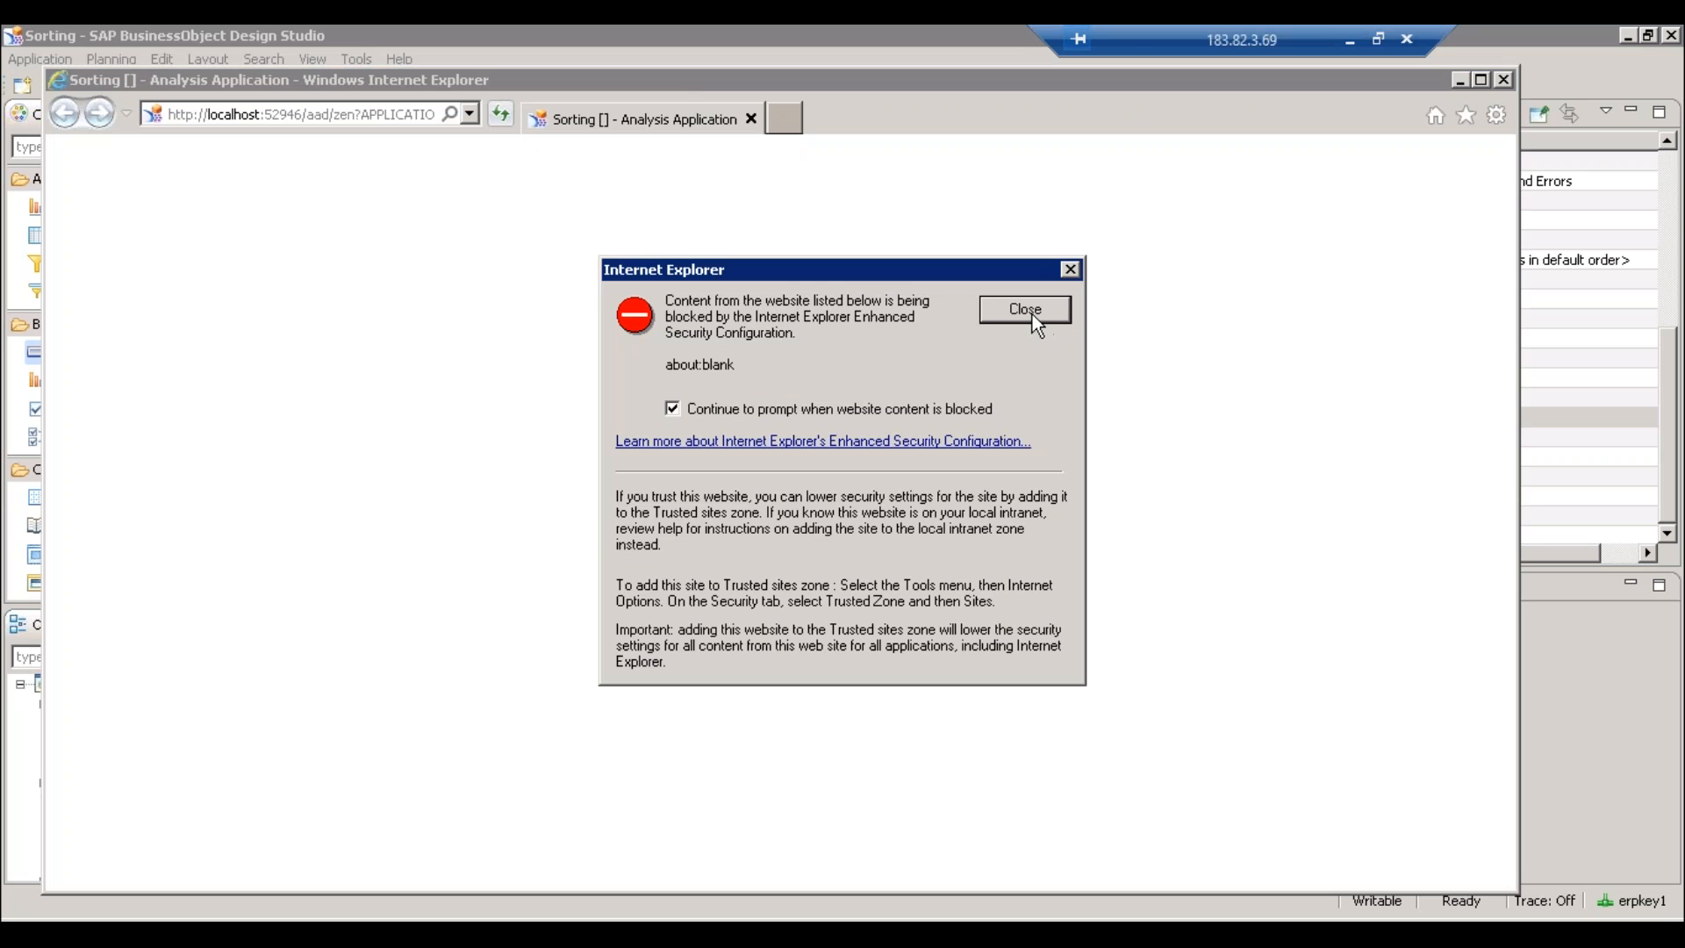
left_click(1029, 312)
double_click(823, 82)
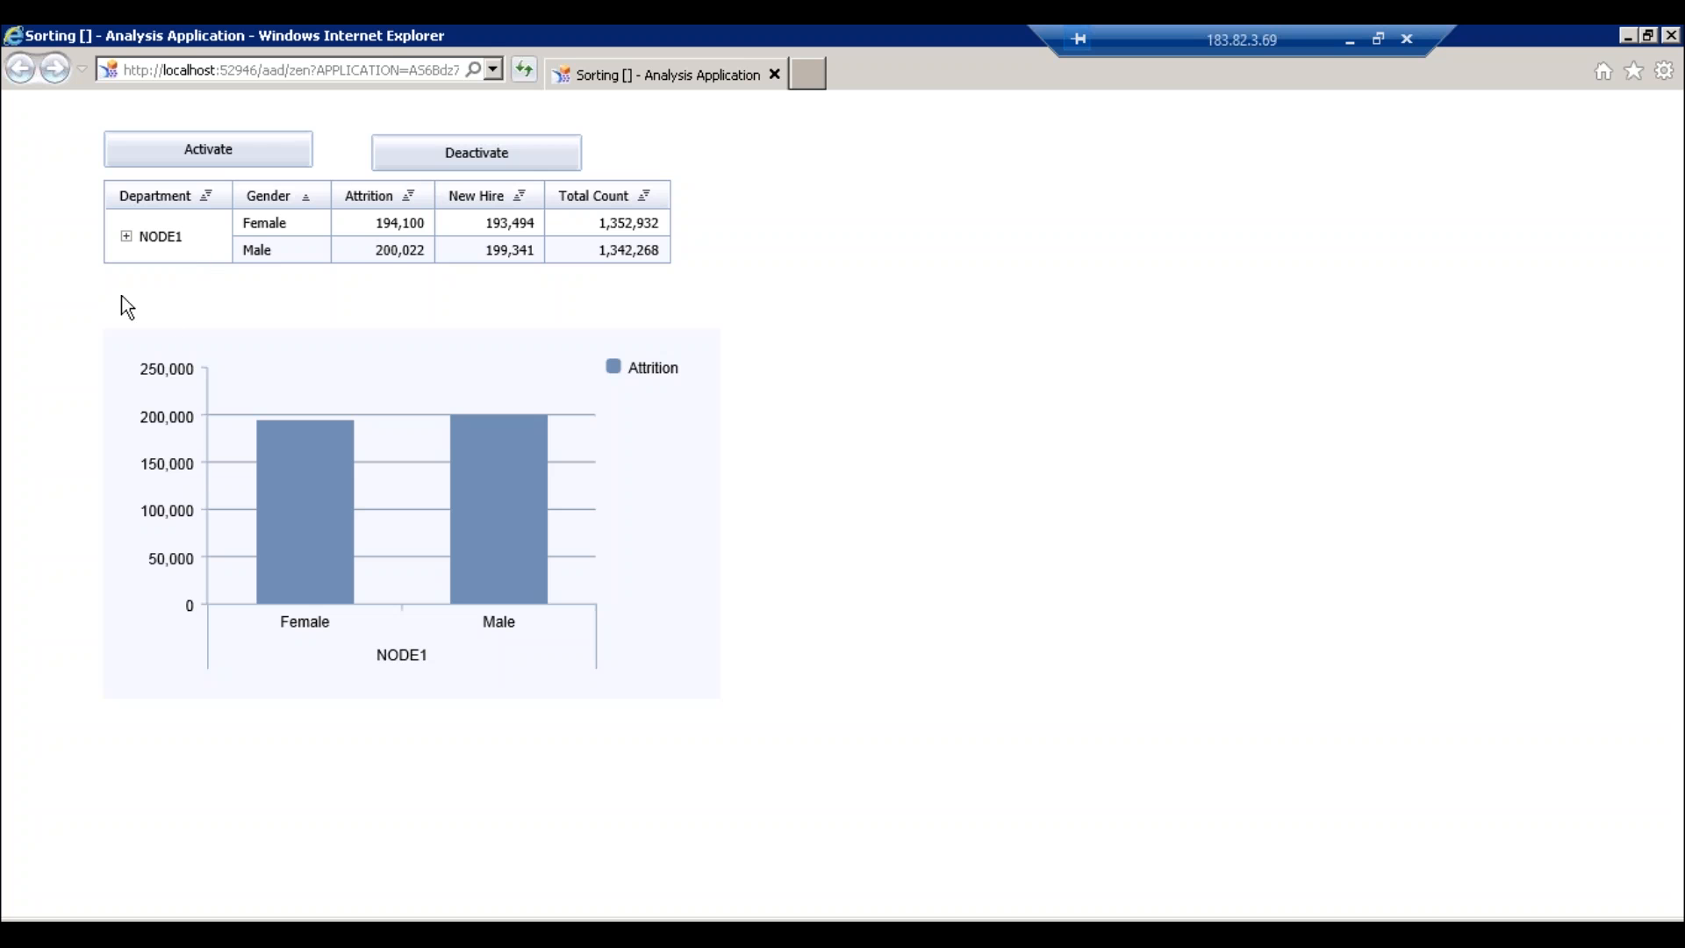
left_click(360, 892)
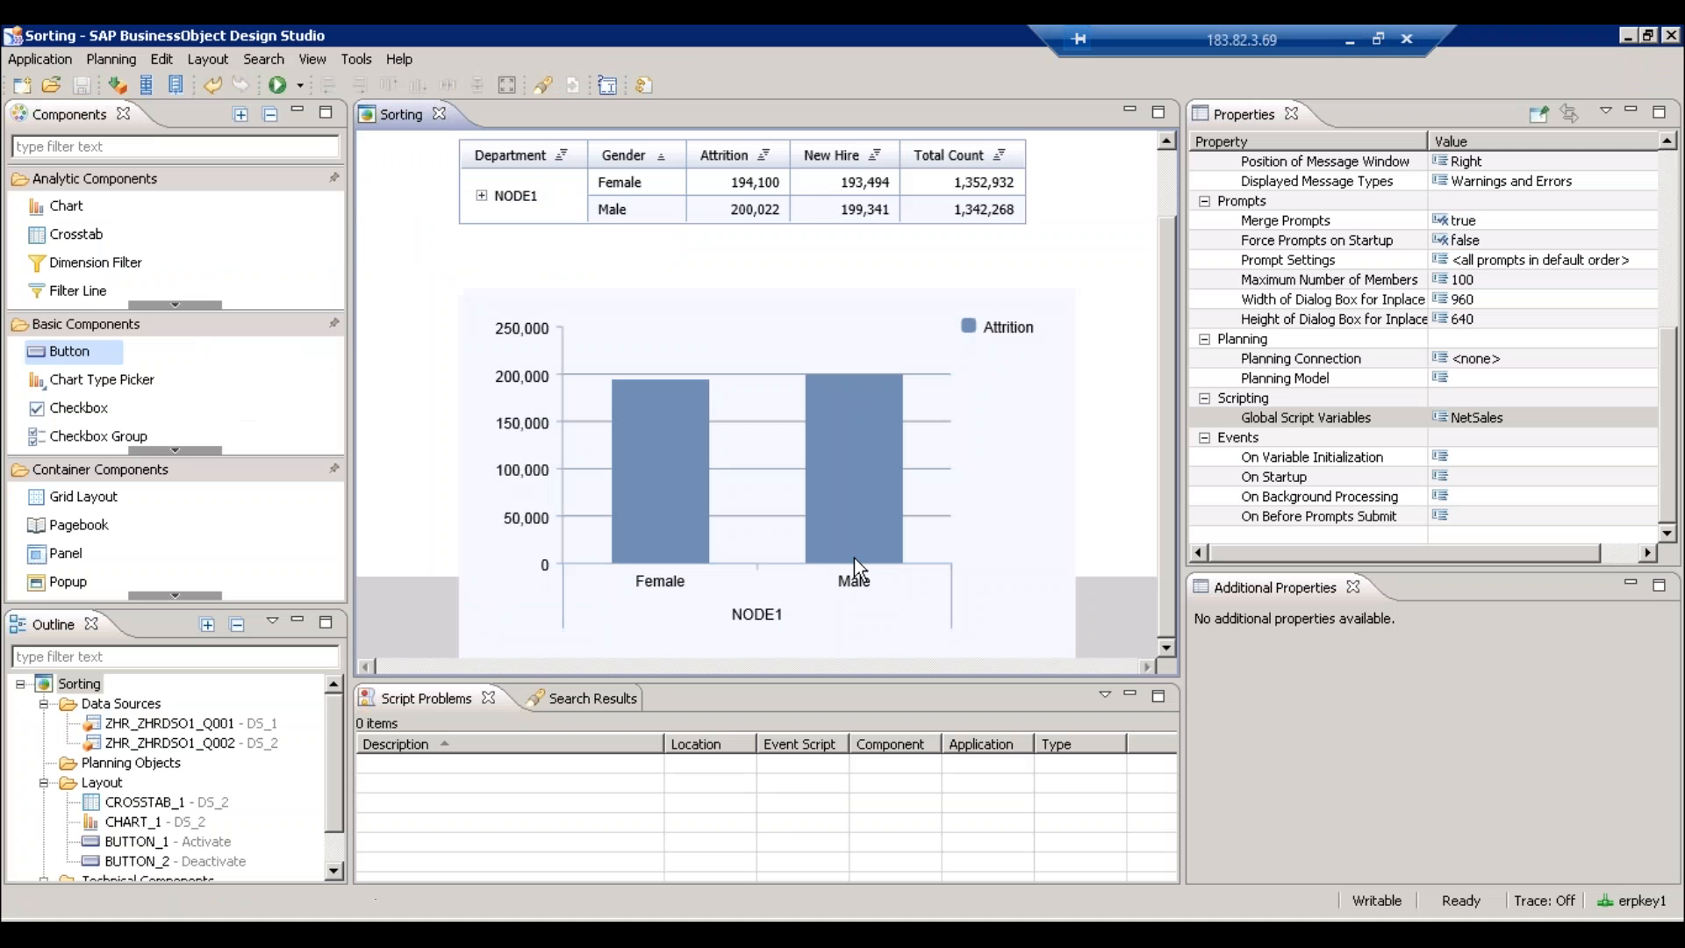
left_click(780, 193)
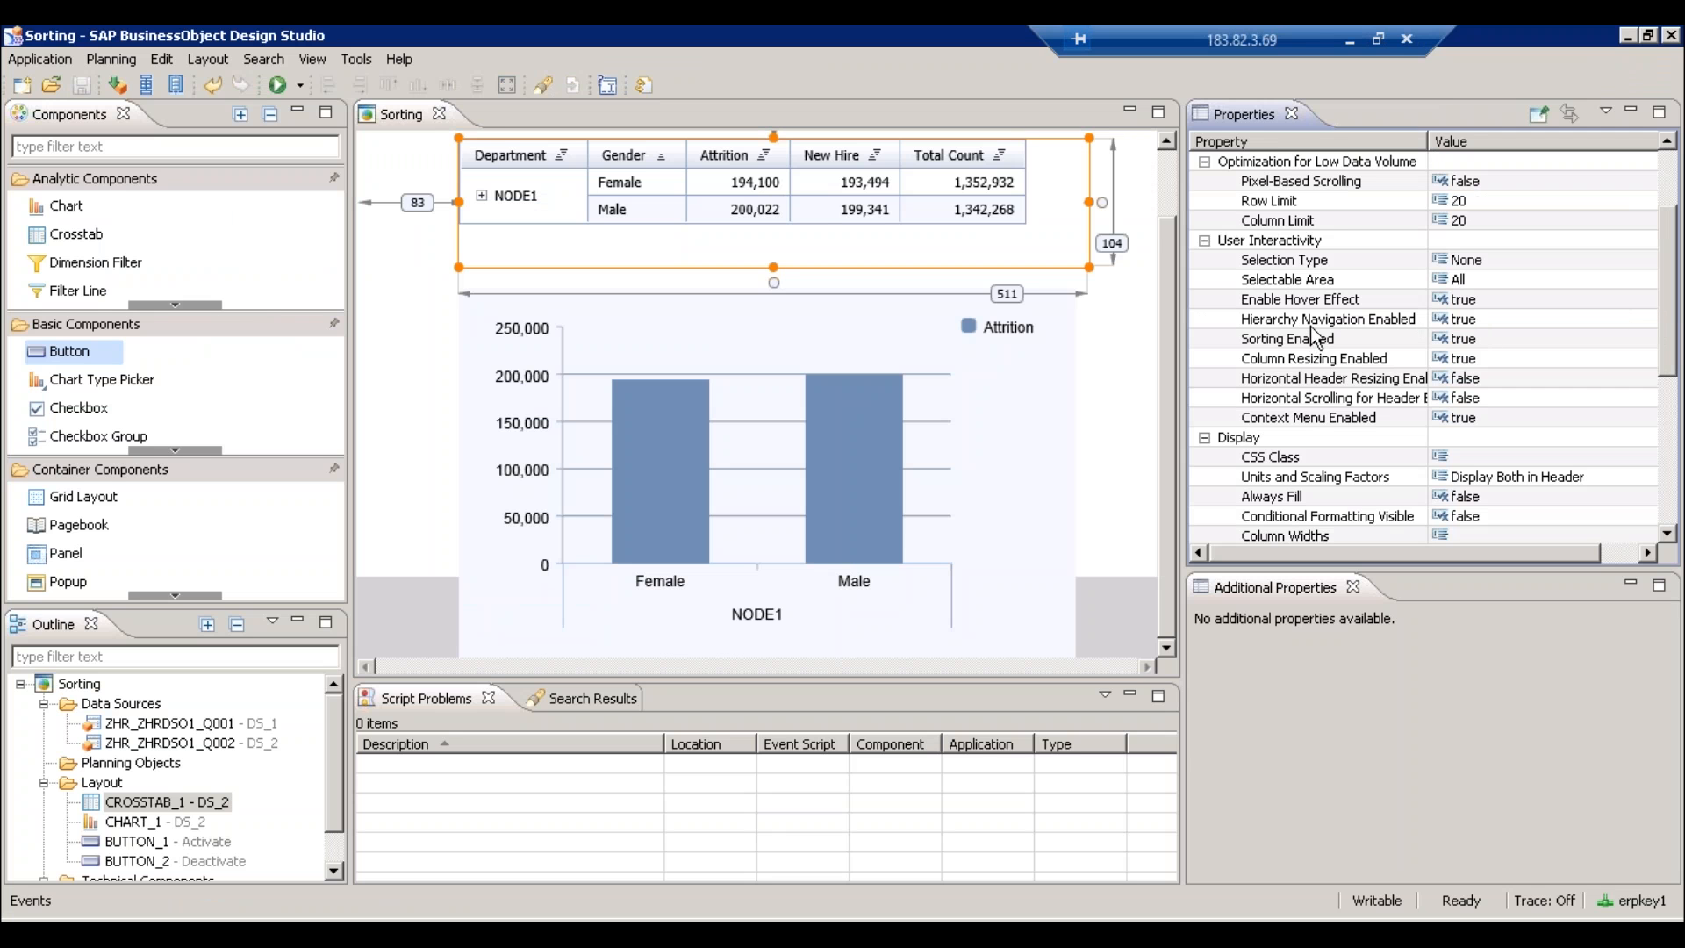
- Switch back to the running Sorting application in Internet Explorer
key("alt+Tab")
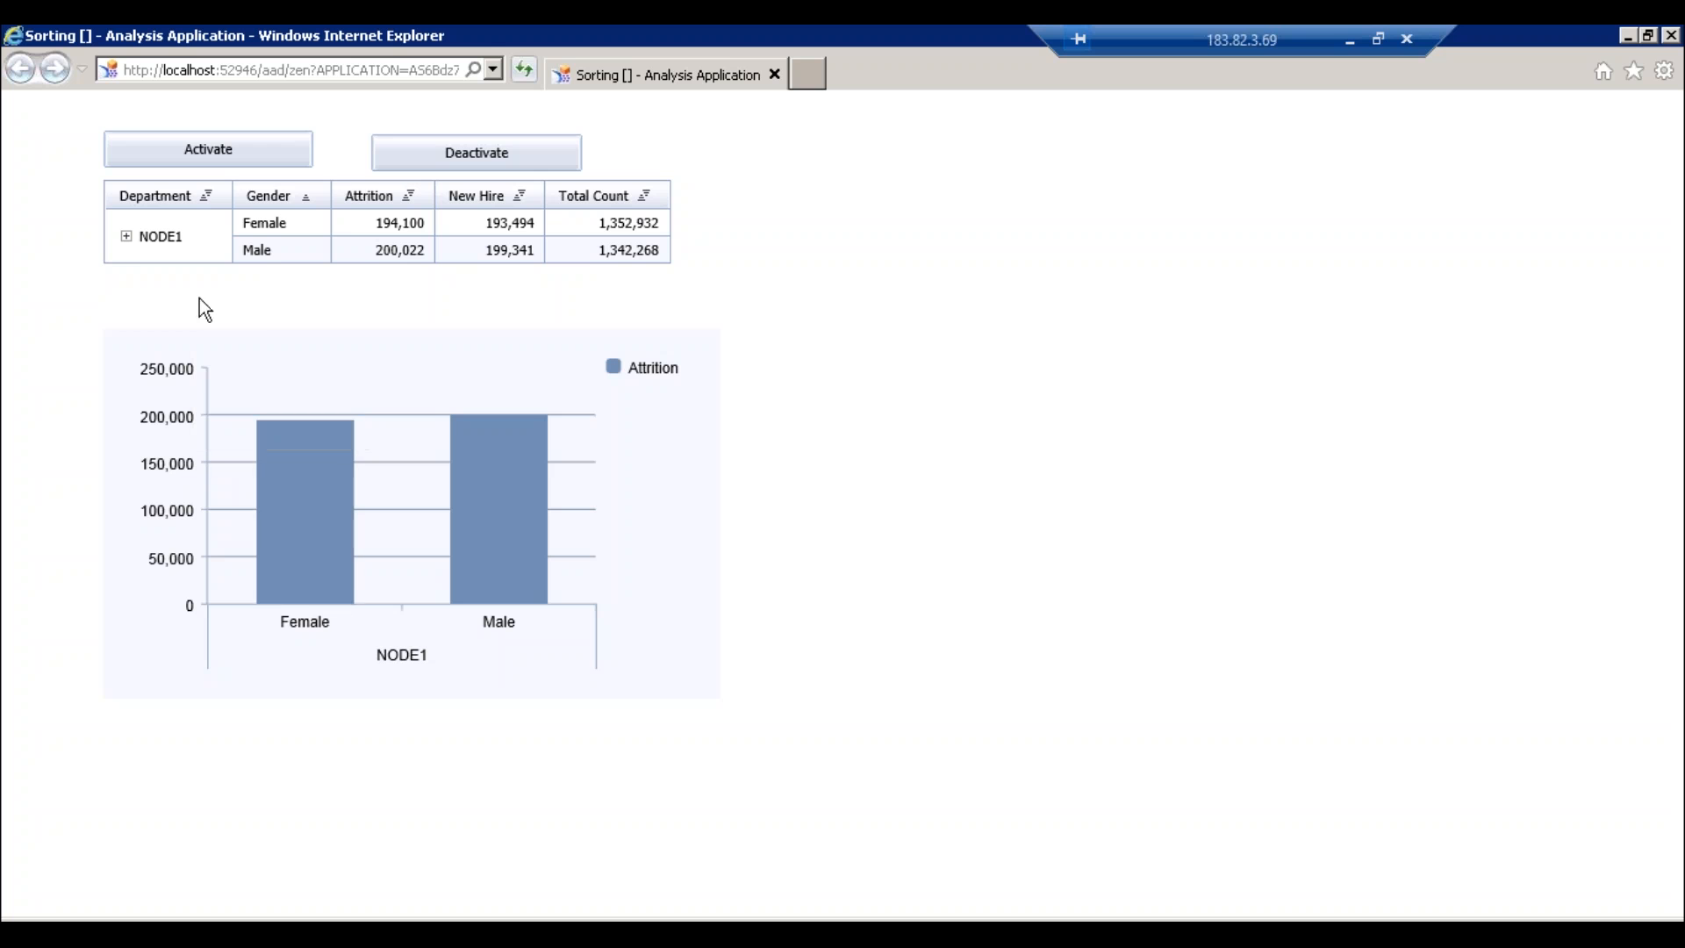
- Expand NODE1 in the browser to reveal Admin, IT, HR and Finance rows
left_click(125, 237)
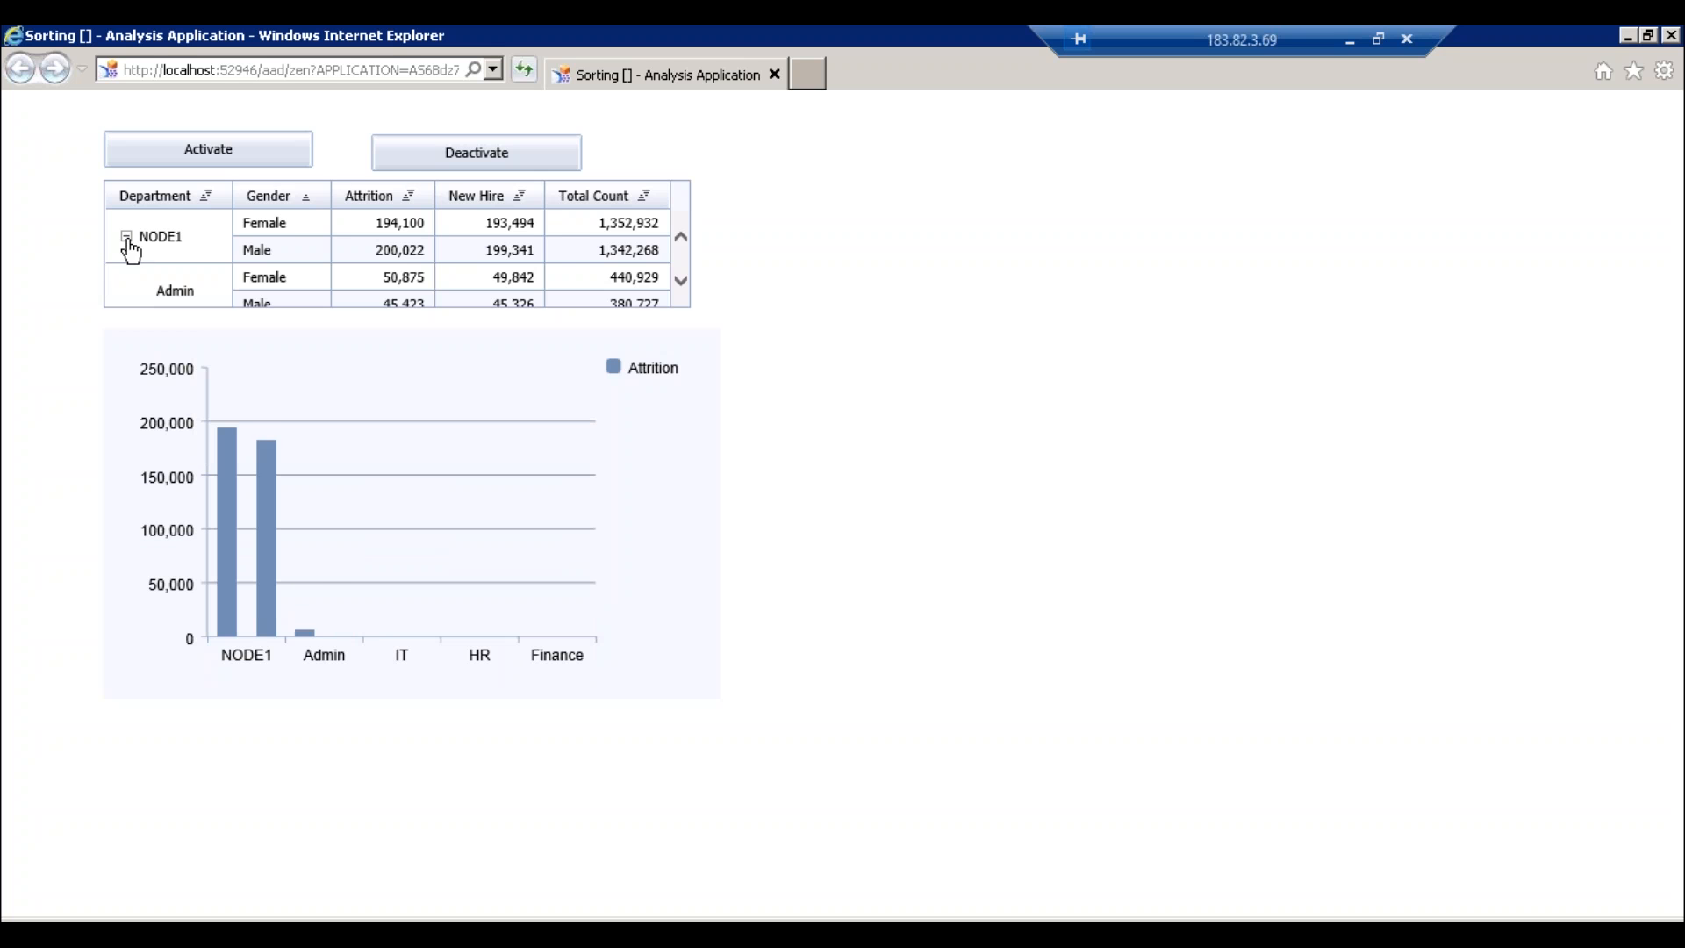
left_click(681, 282)
left_click(681, 237)
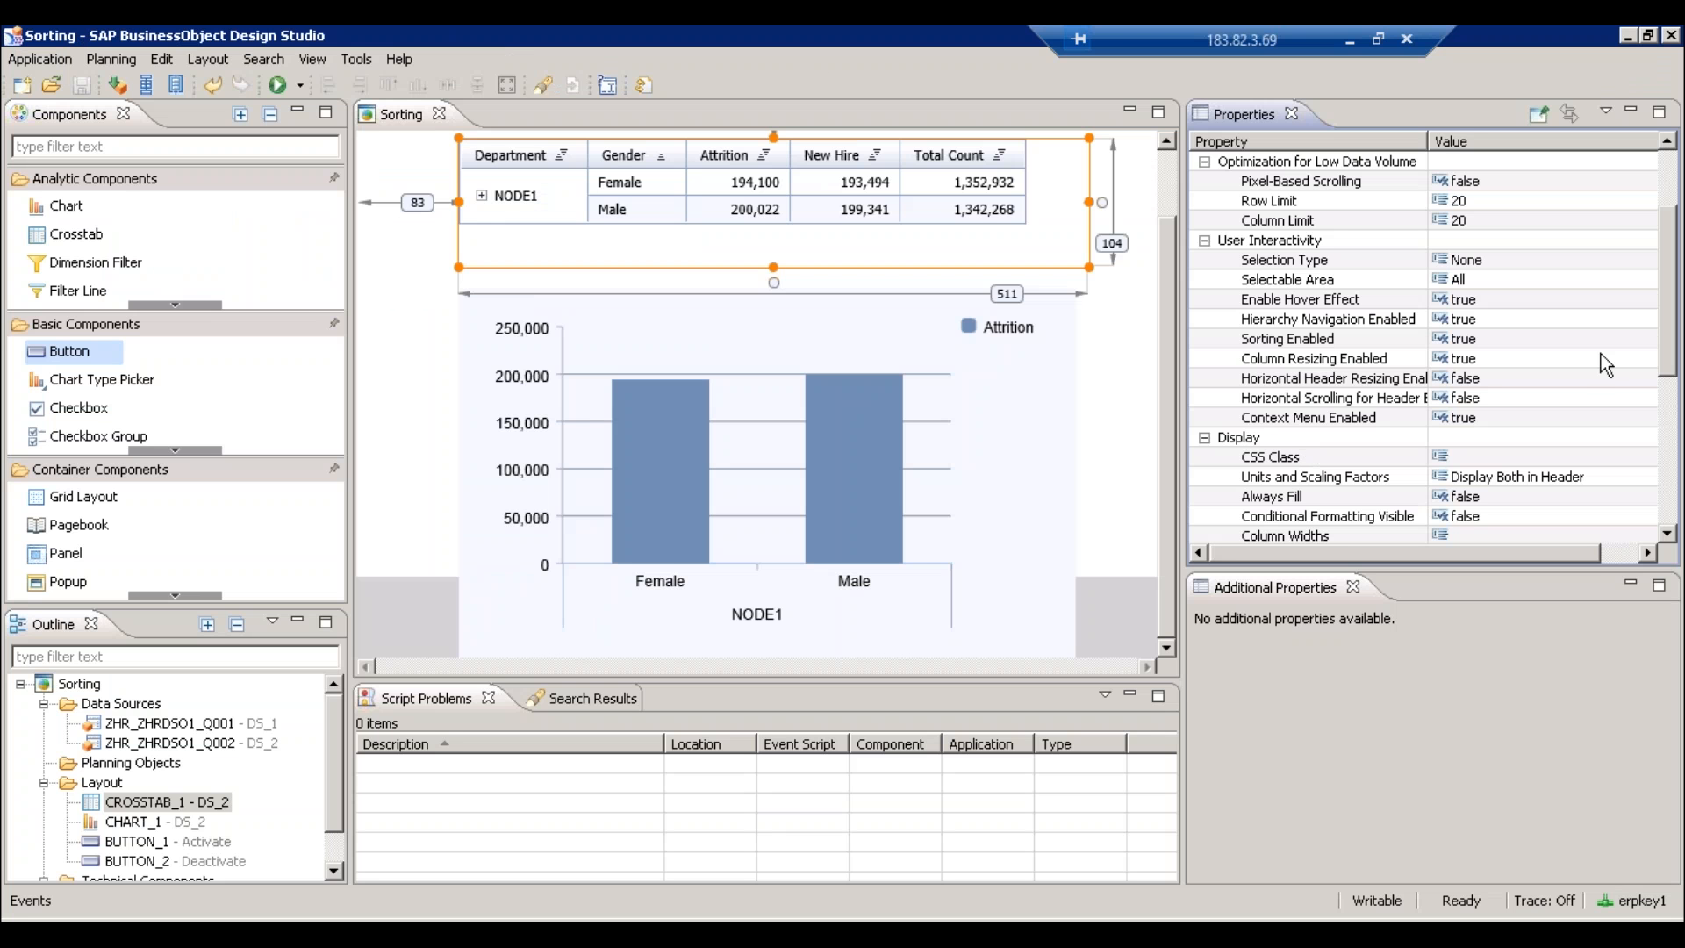
left_click(1620, 314)
- Set the crosstab's Hierarchy Navigation Enabled to false and check the result in the browser
left_click(1647, 318)
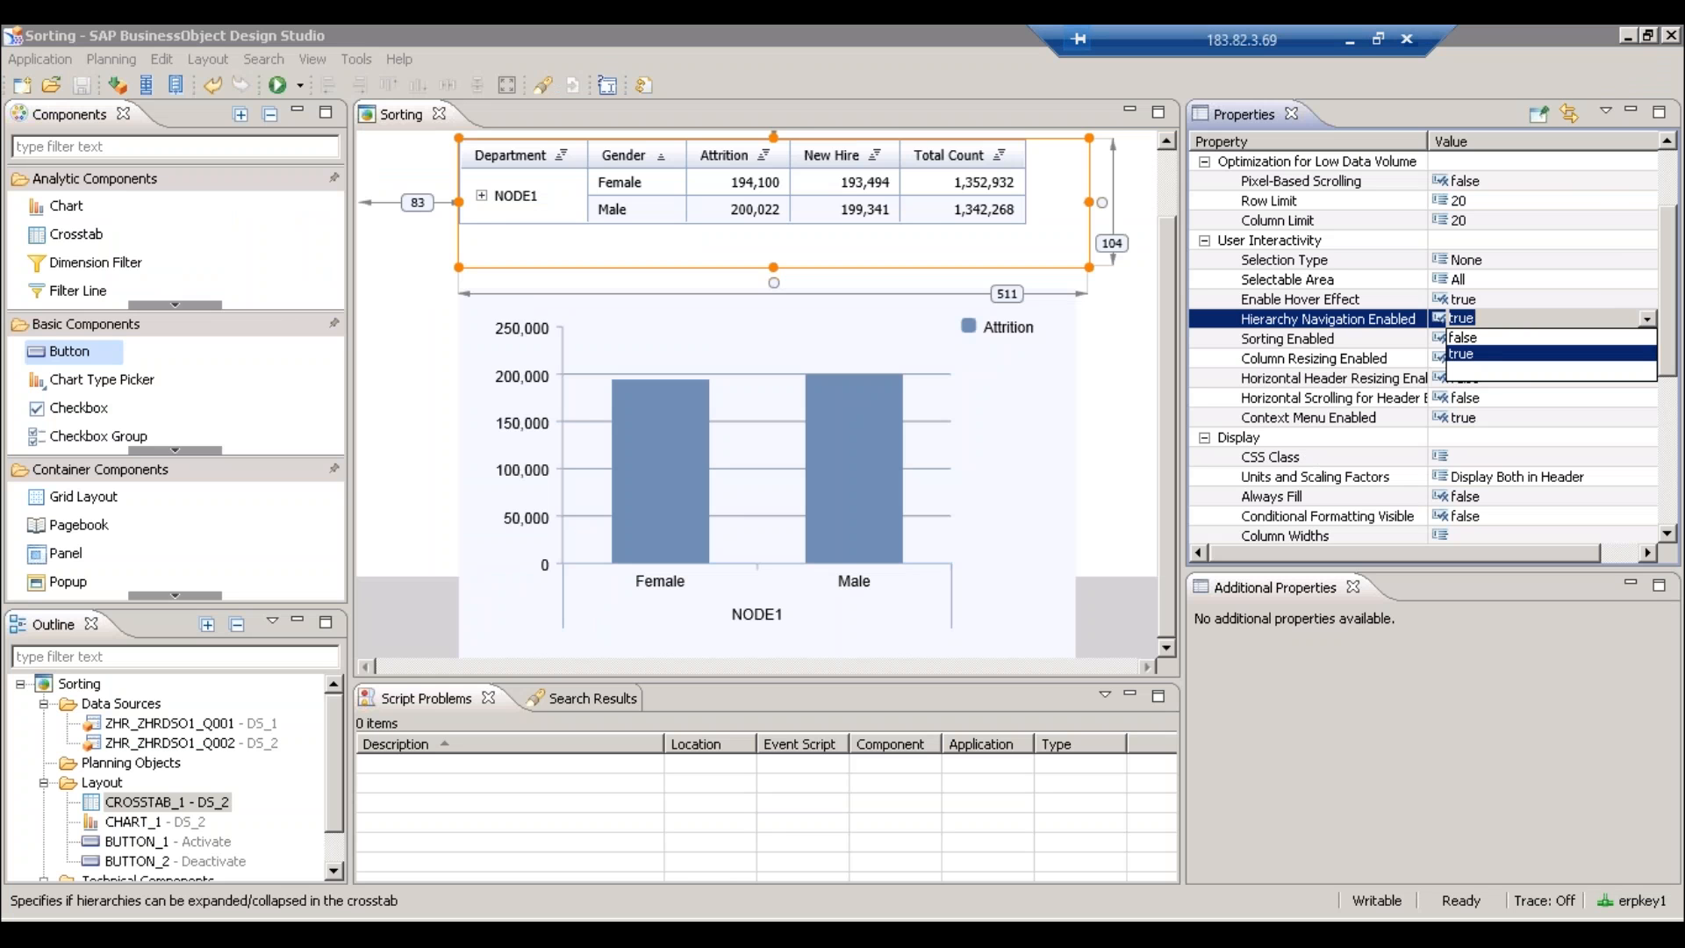
left_click(1474, 338)
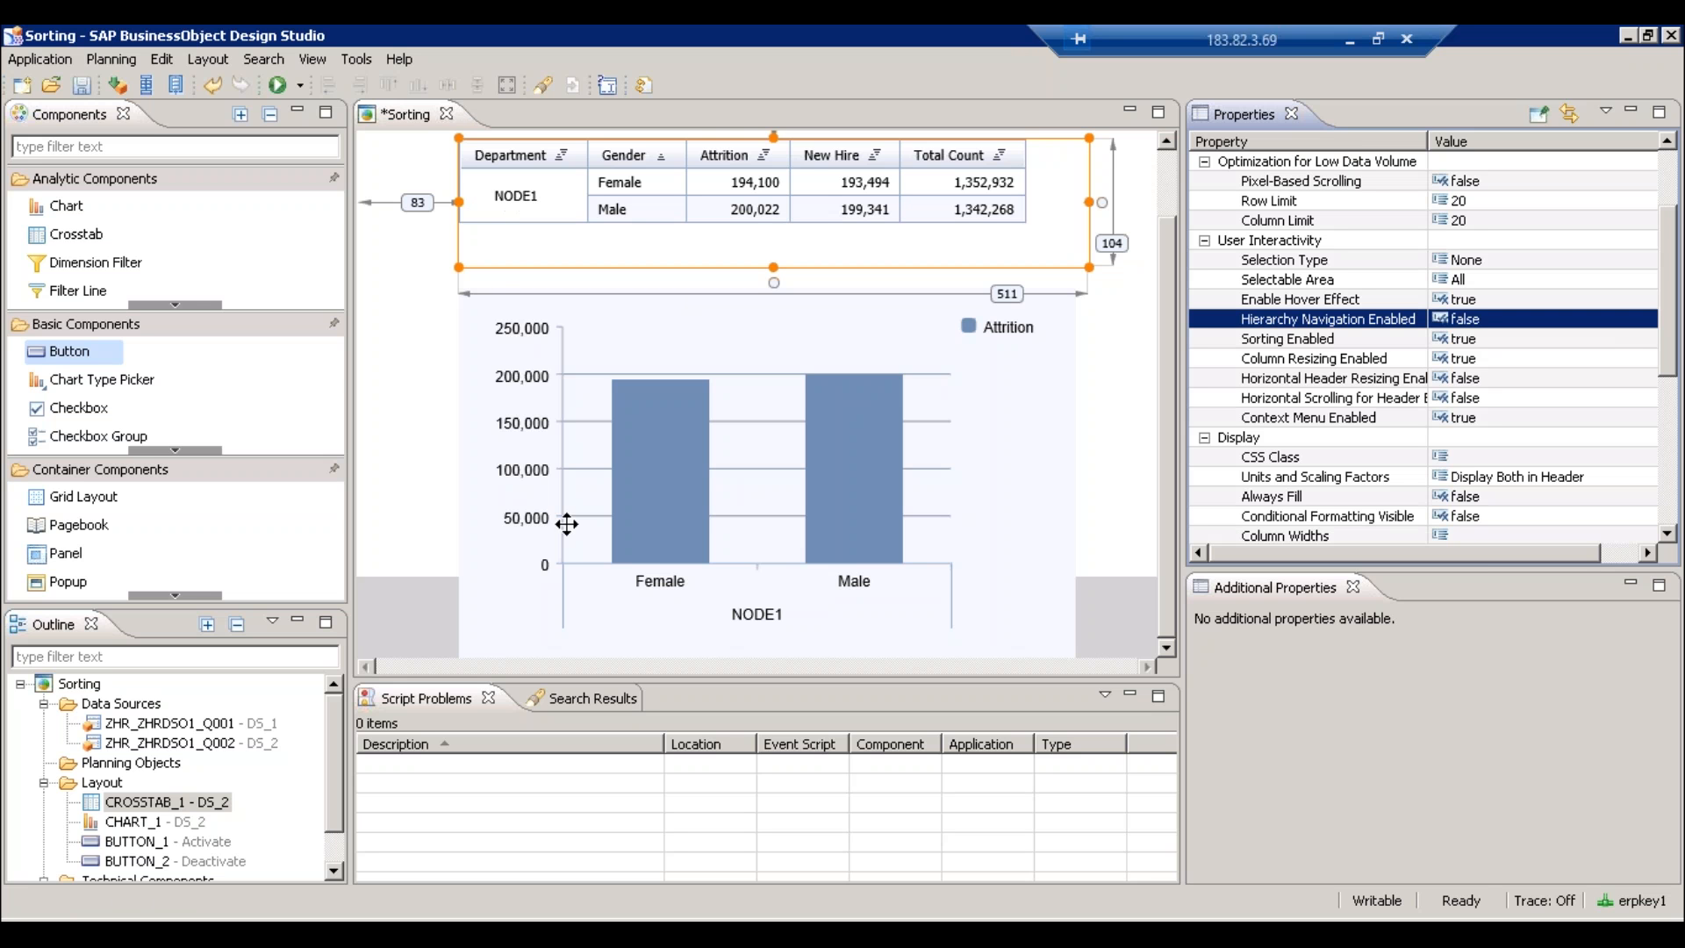
key("alt+Tab")
- Restore Hierarchy Navigation Enabled to true and re-run the application locally
left_click(1647, 320)
left_click(1483, 355)
left_click(278, 85)
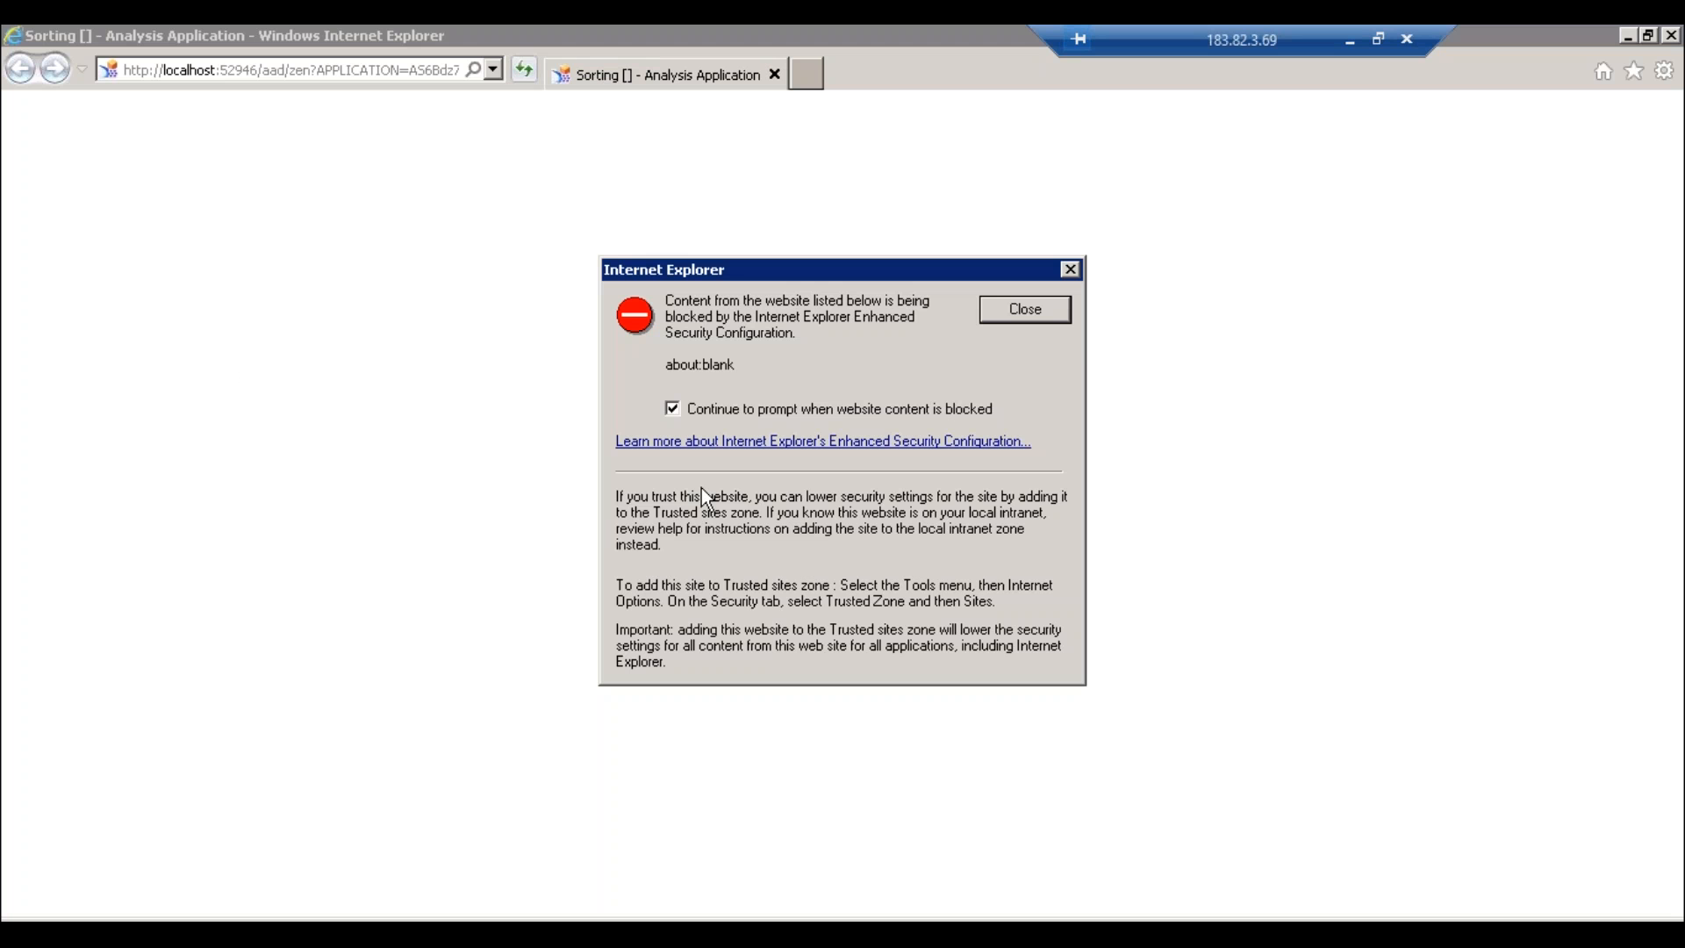
left_click(1053, 316)
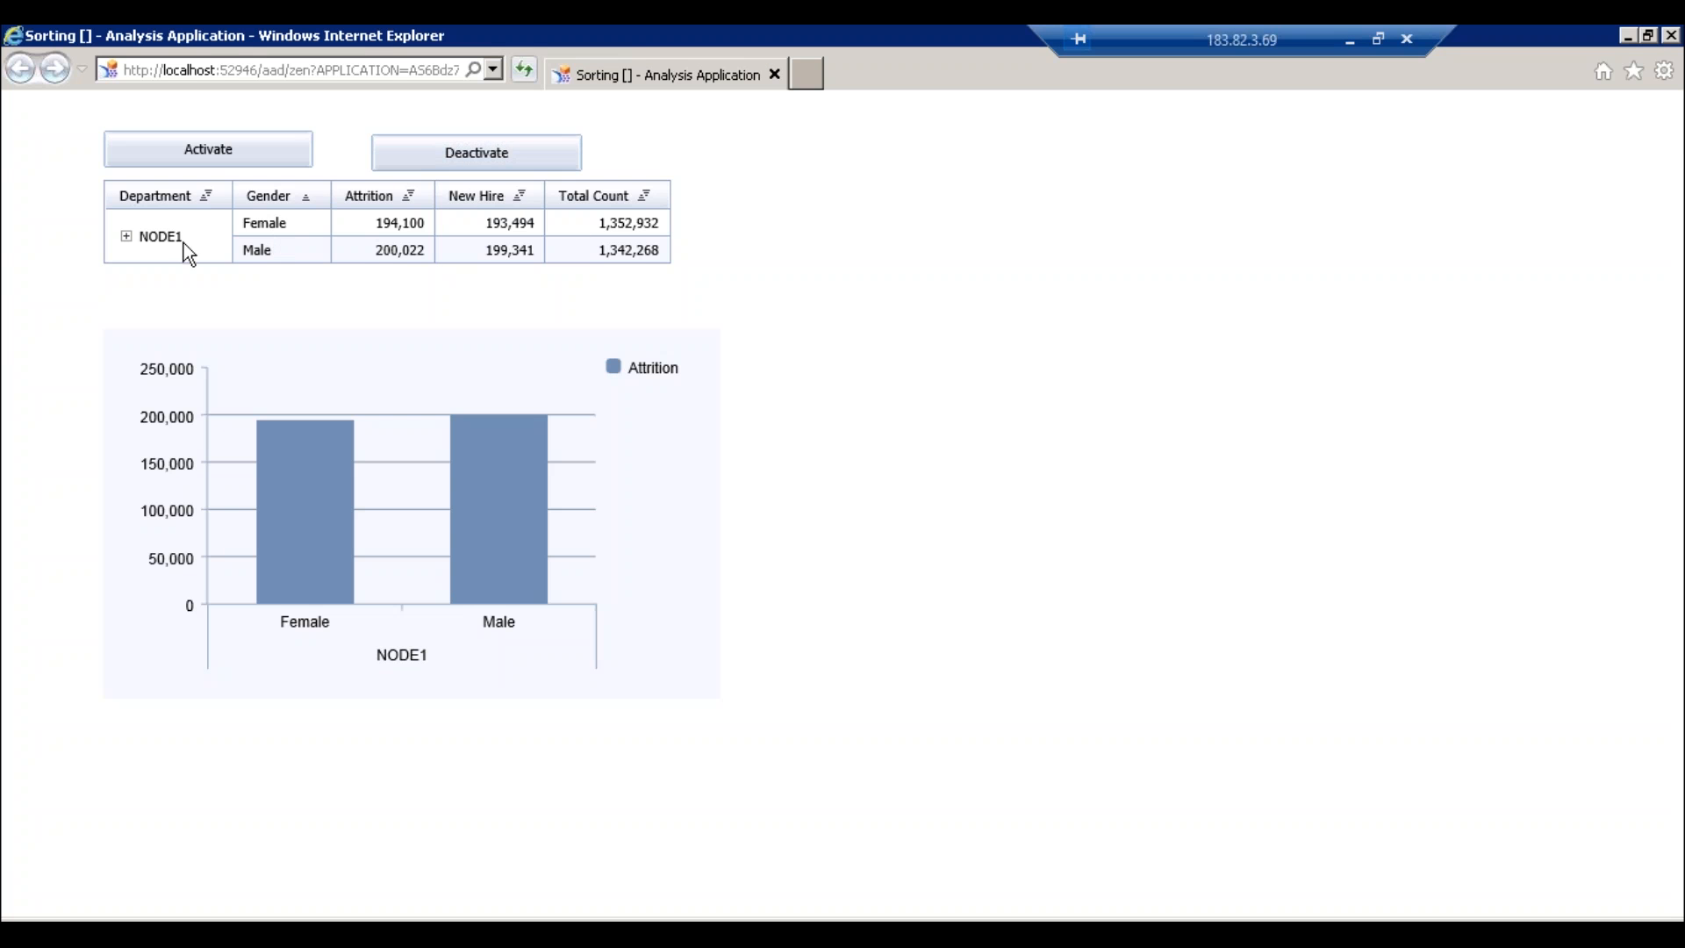
key("alt+Tab")
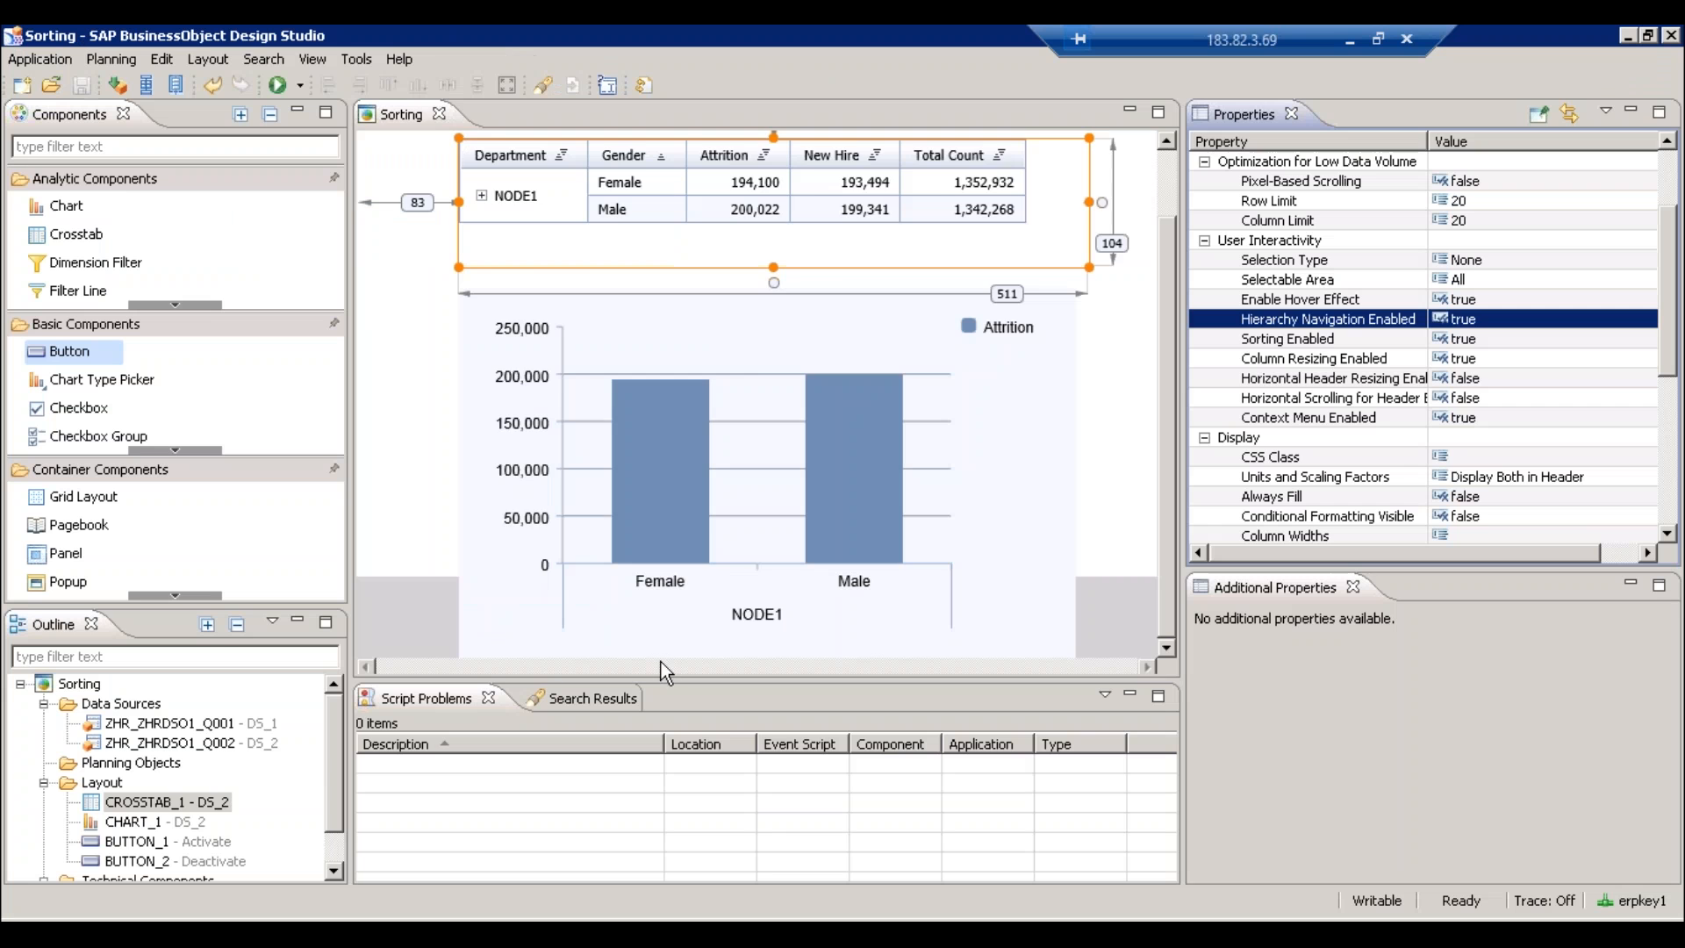
- Select the Activate button and open the script editor for its On Click event
left_click(1172, 175)
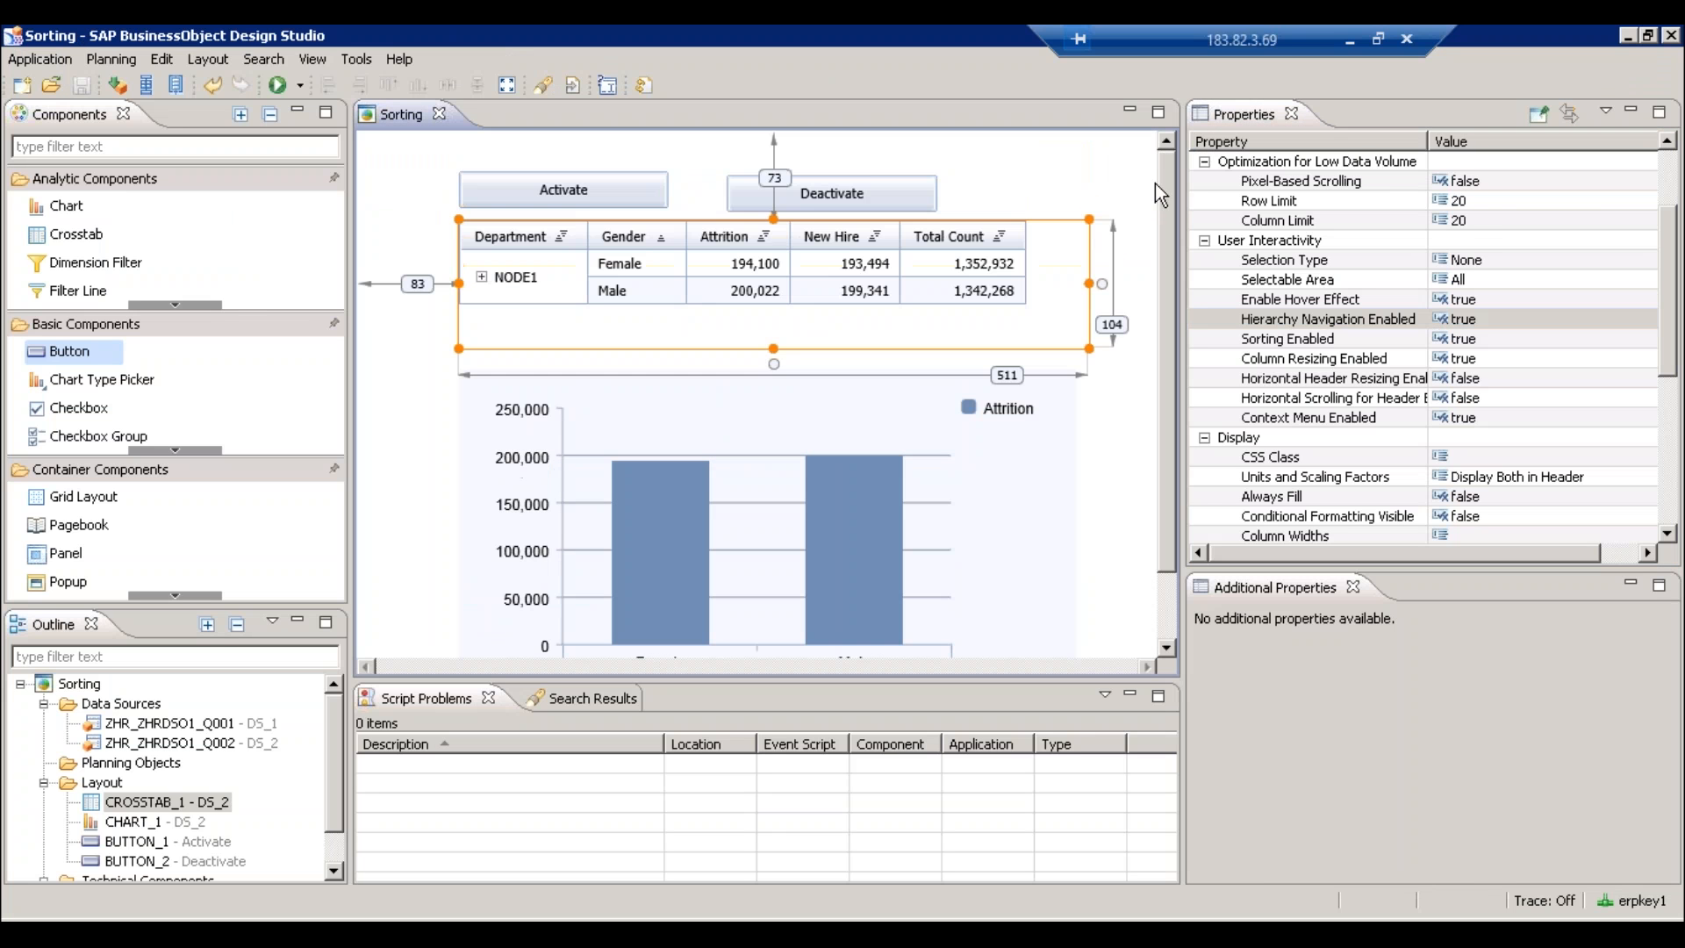
left_click(590, 200)
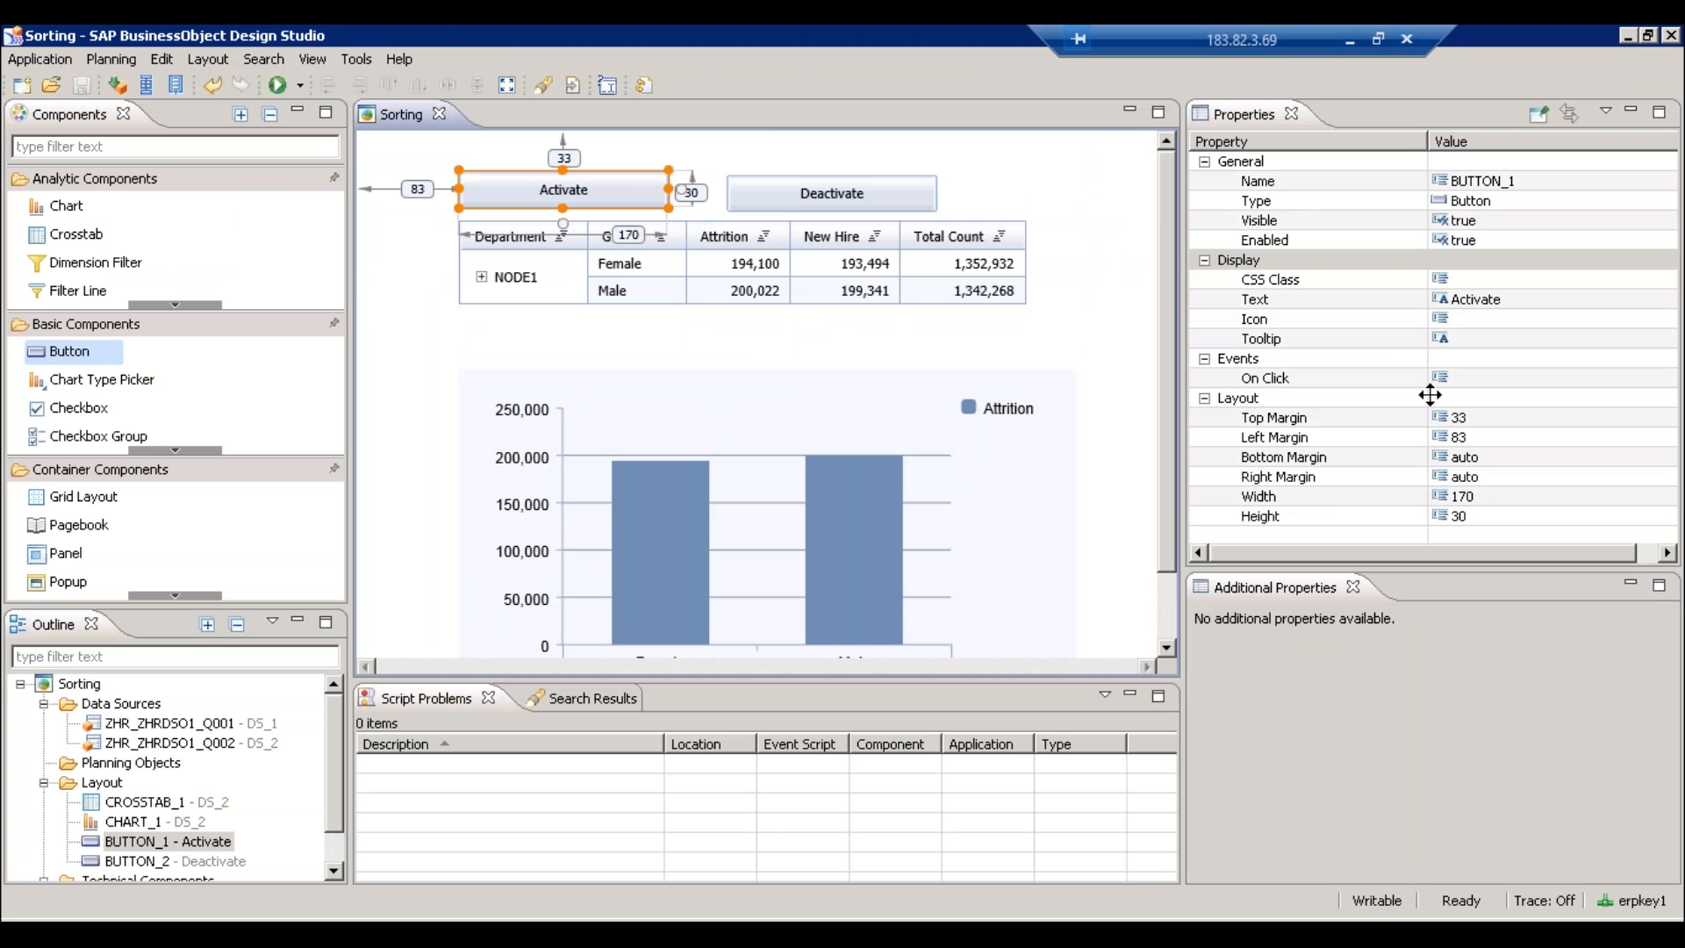
left_click(1660, 381)
left_click(1660, 379)
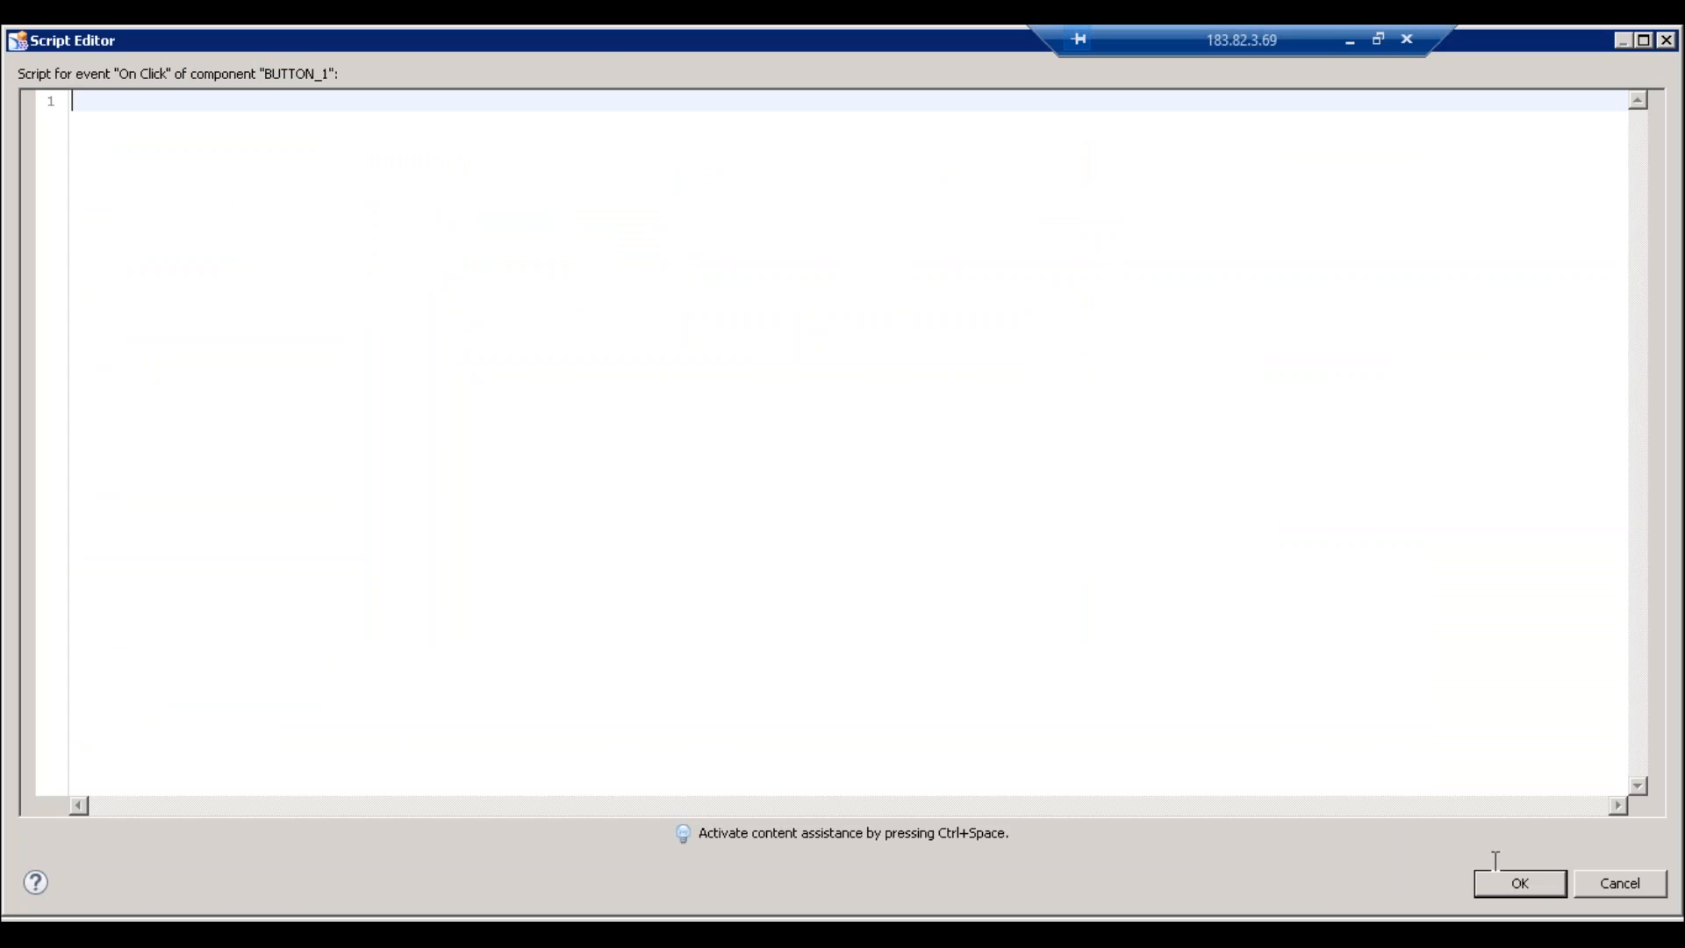
- Enter DS_2.activateHierarchy("ZDEPT"); with content assist, confirm it, and select the Deactivate button
type("DS_")
key("ctrl+space")
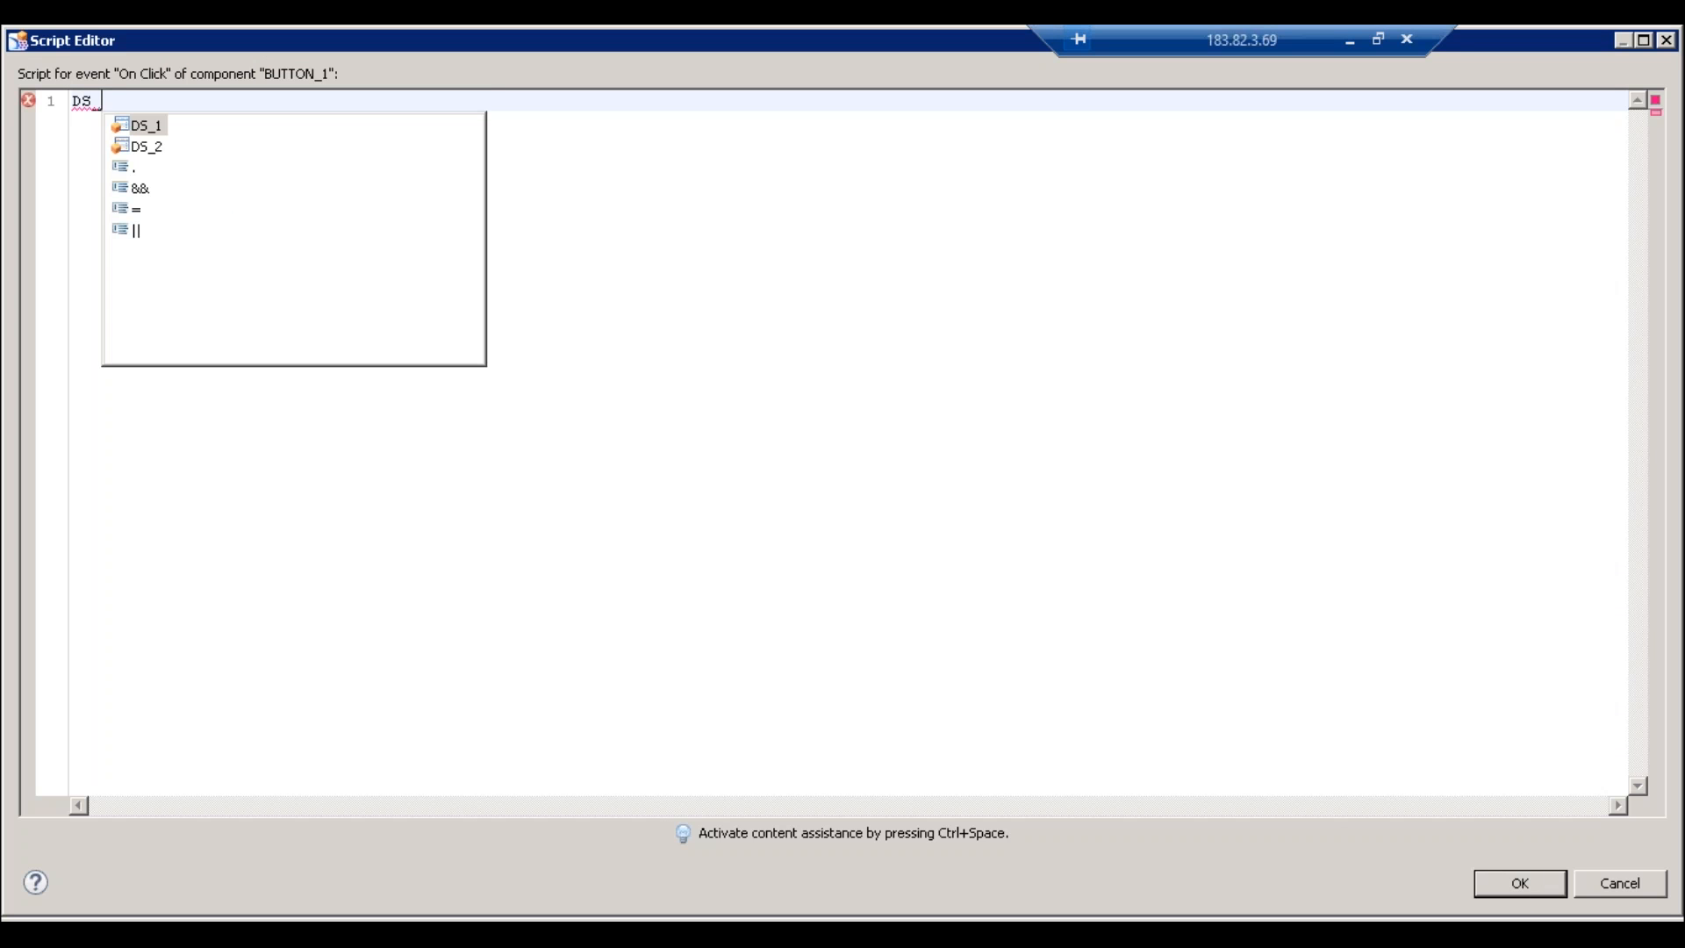
key("Escape")
type("2")
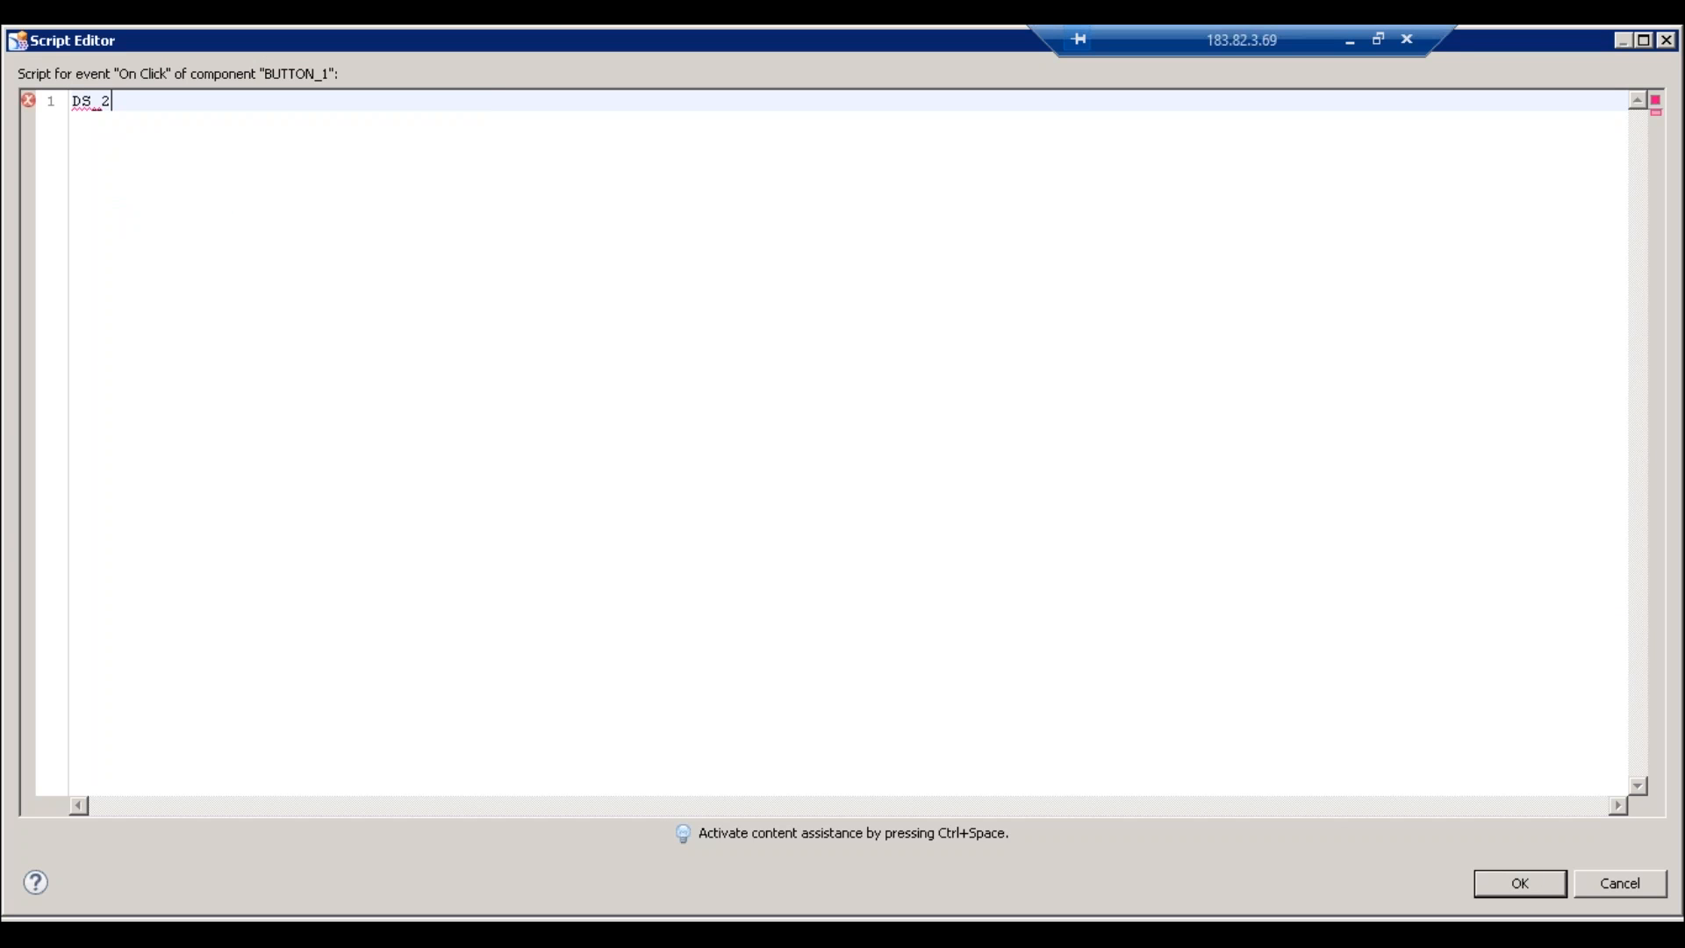
type(".ac")
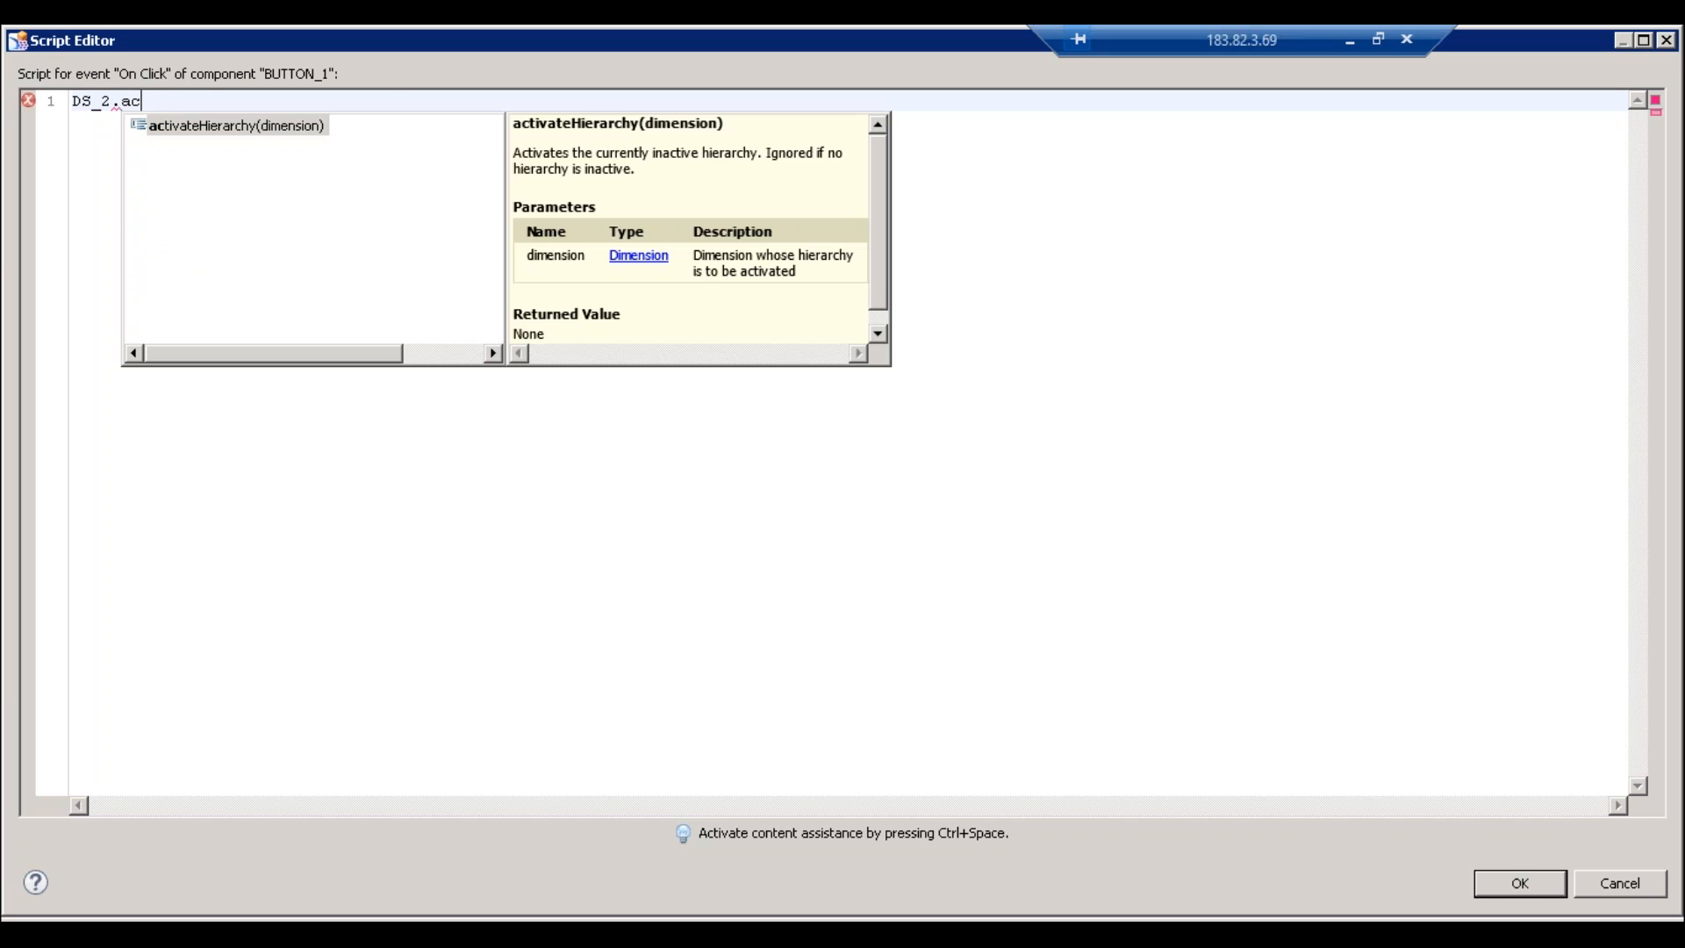
key("Return")
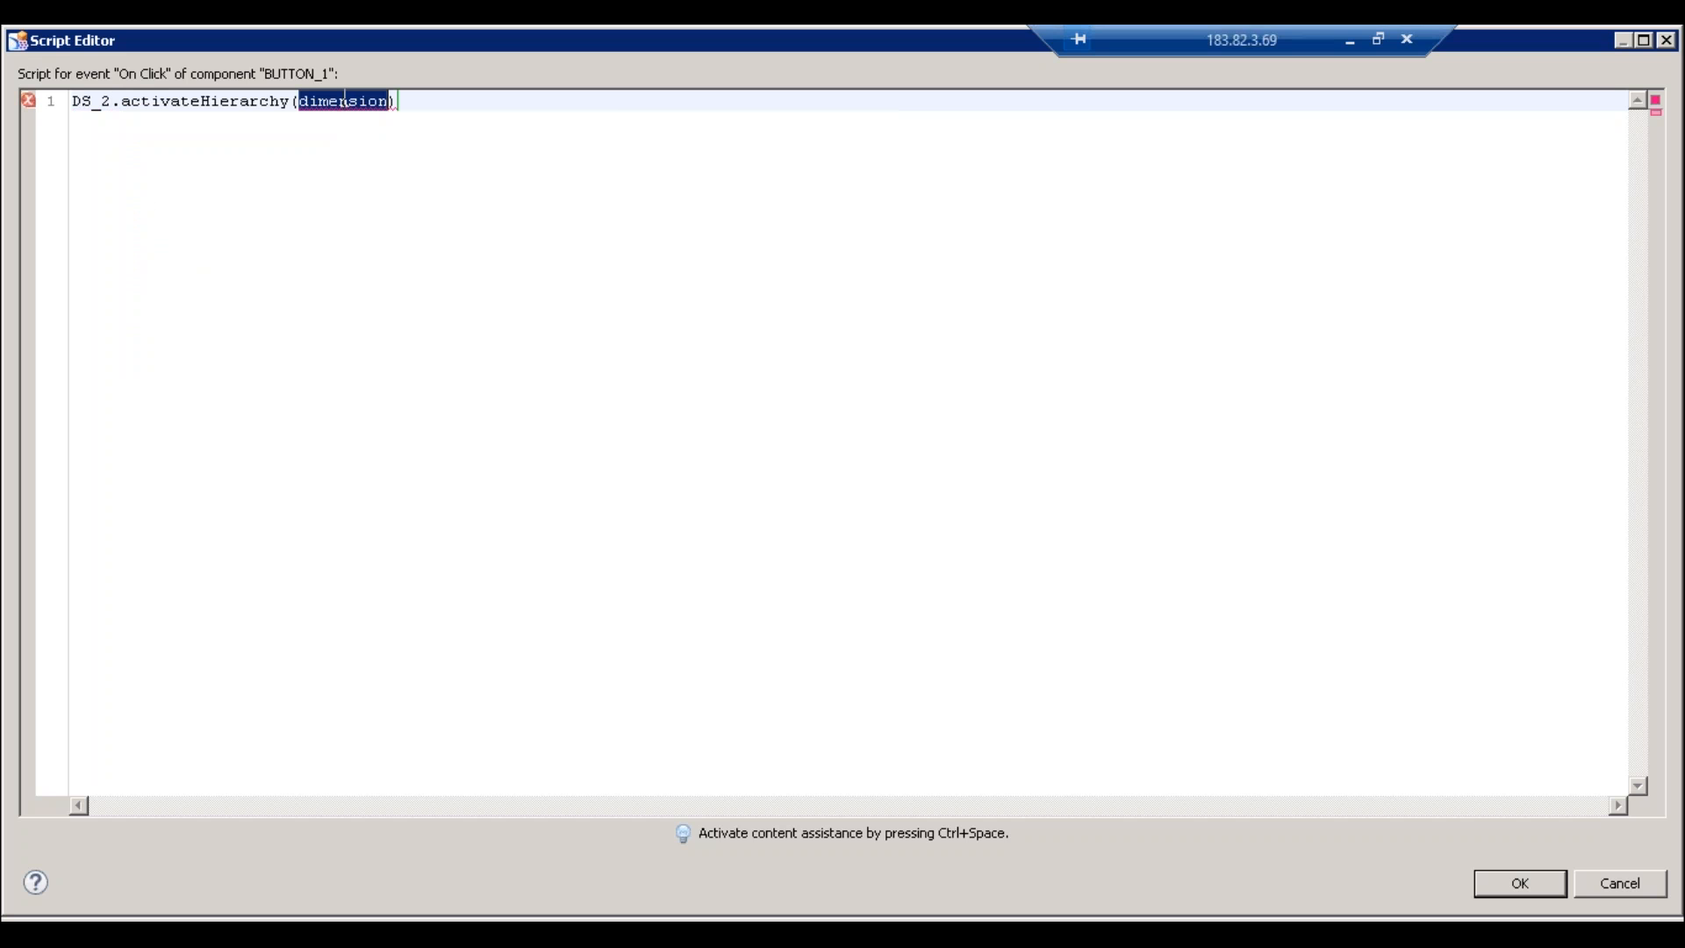
key("ctrl+space")
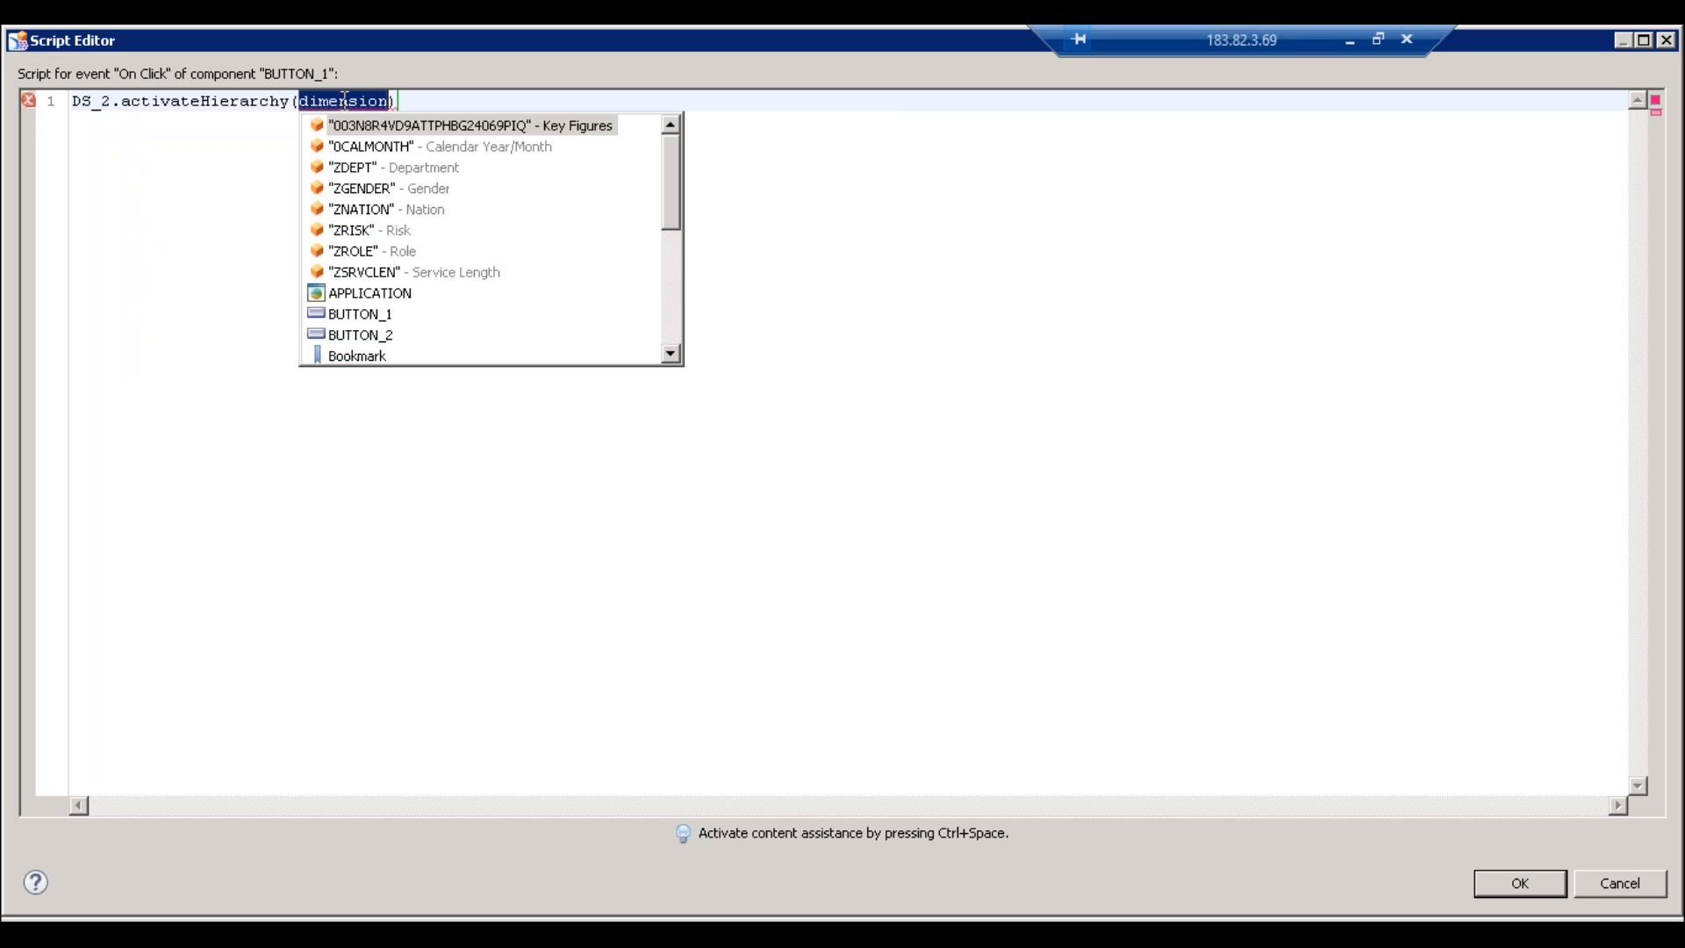
double_click(354, 169)
type(";")
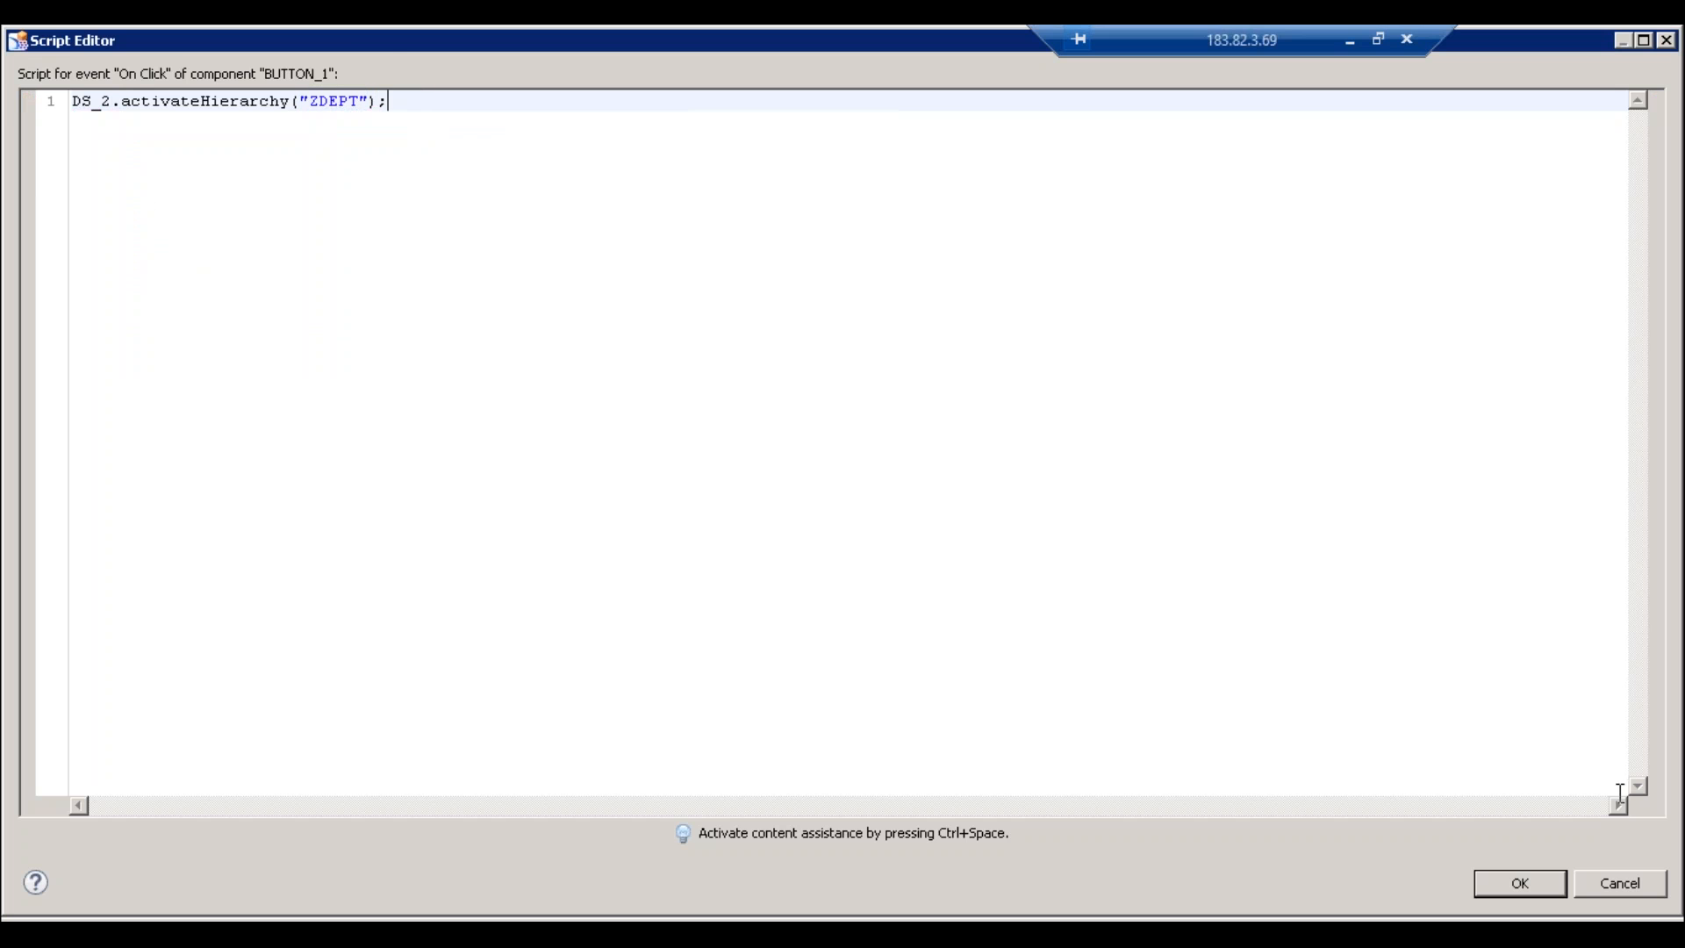
left_click(1519, 885)
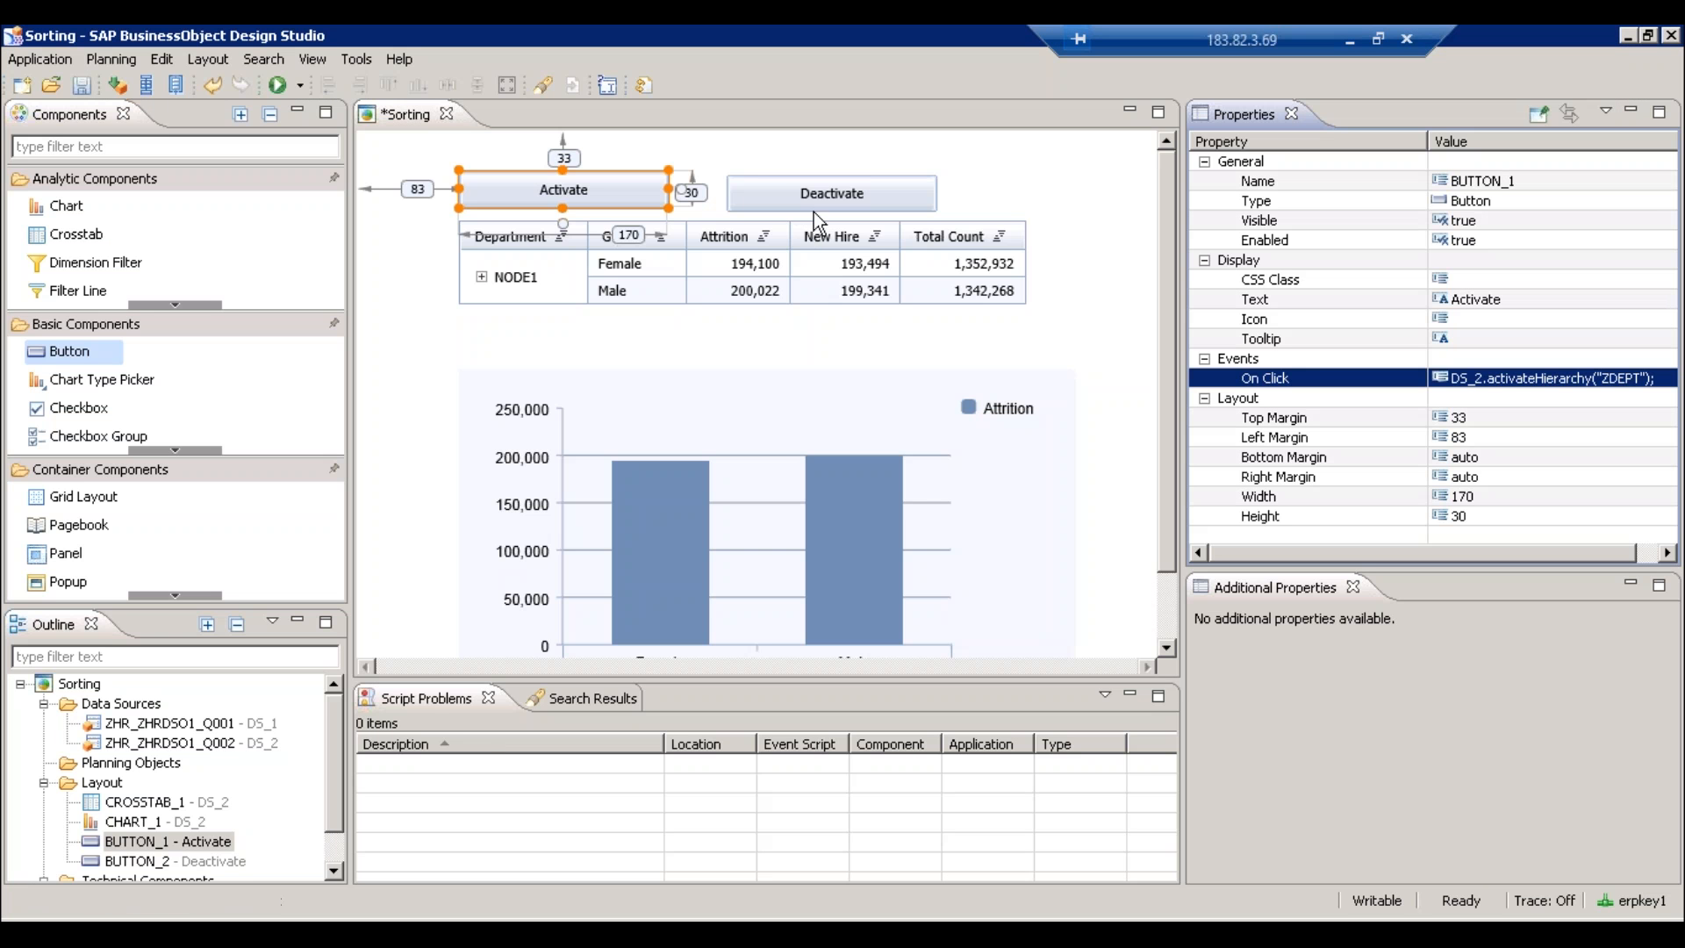
left_click(802, 200)
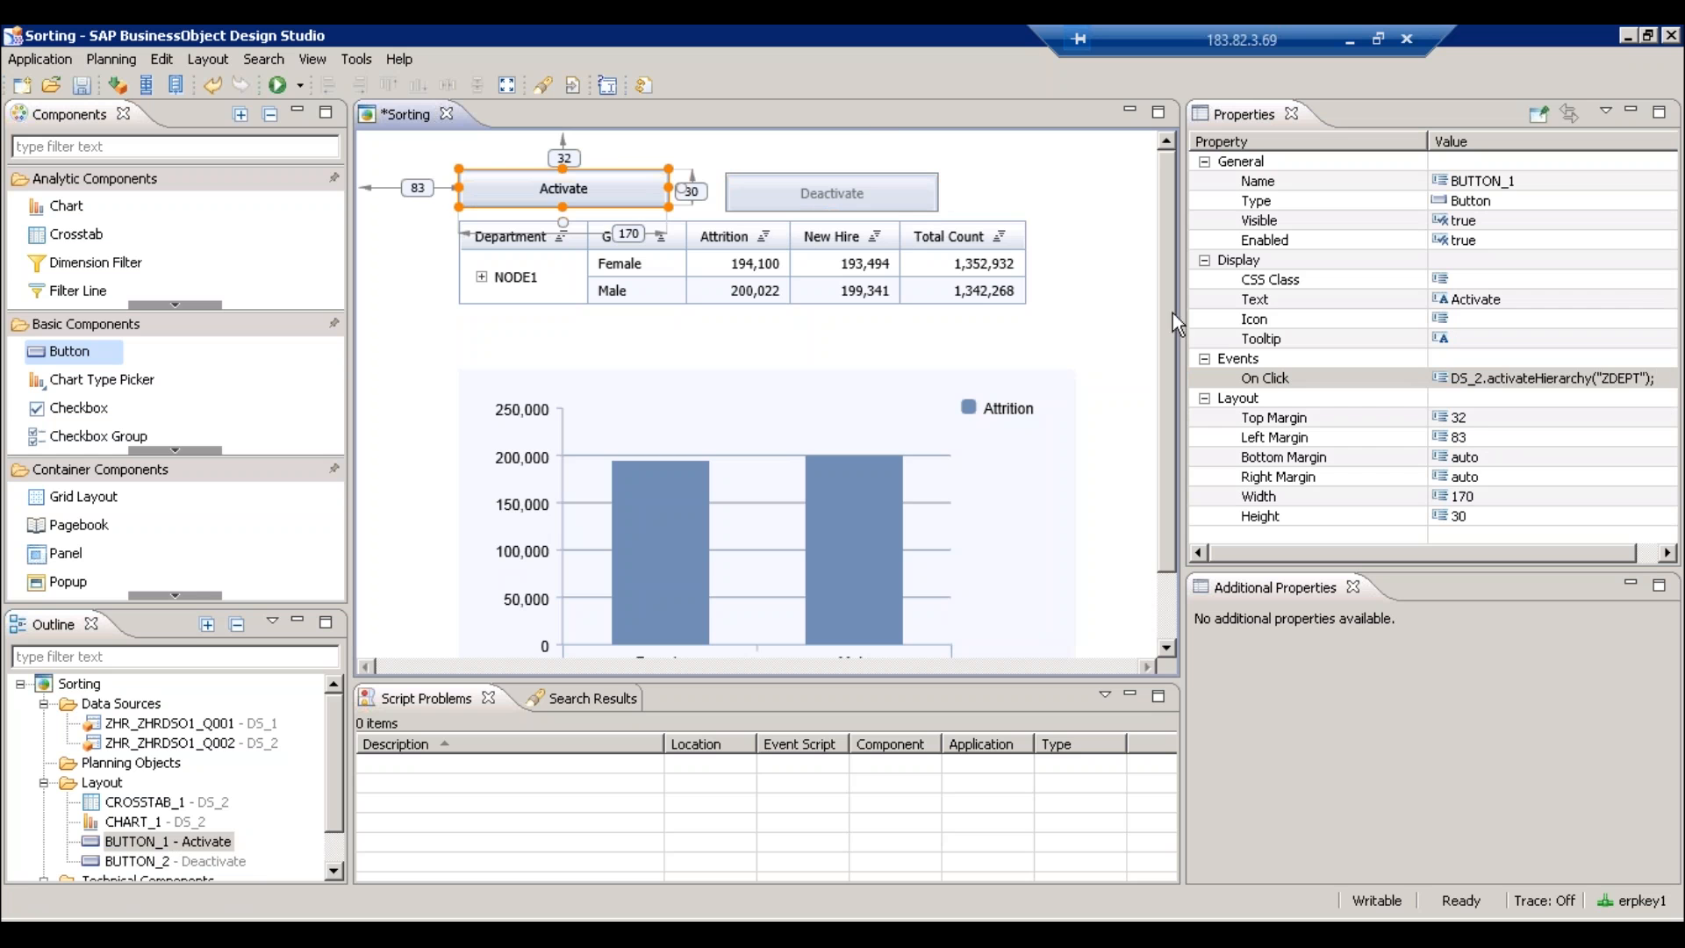
left_click(840, 196)
- Give the Deactivate button's On Click the script DS_2.deactivateHierarchy("ZDEPT"); using content assist
left_click(1661, 379)
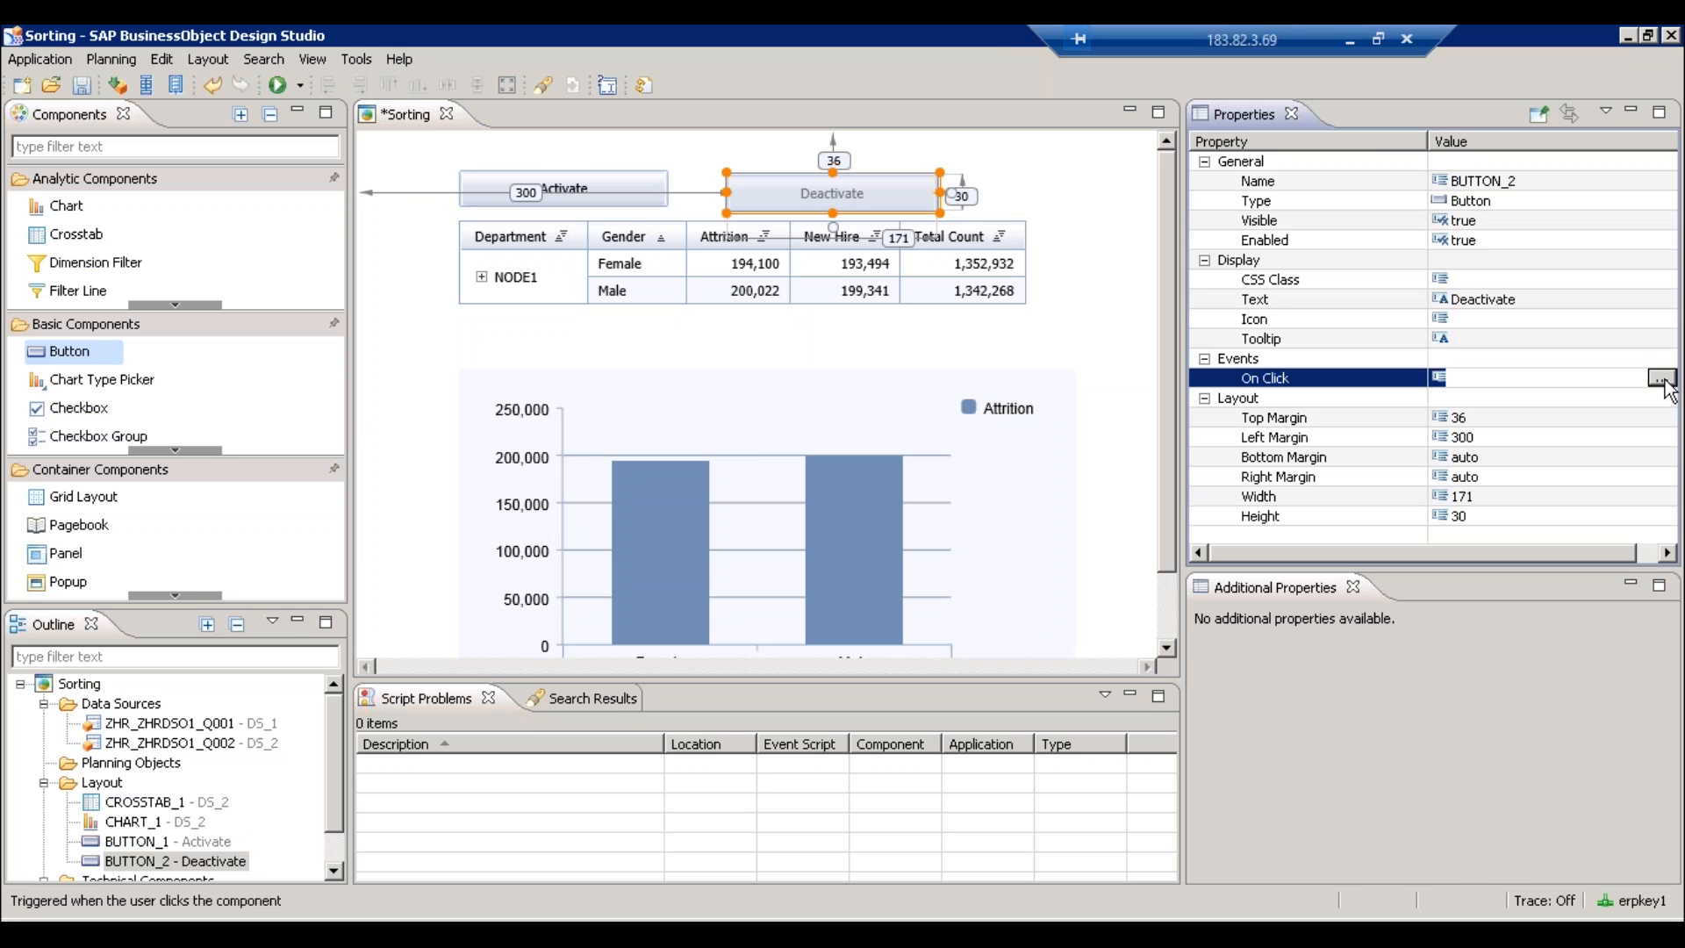
left_click(1665, 378)
type("DS_2.")
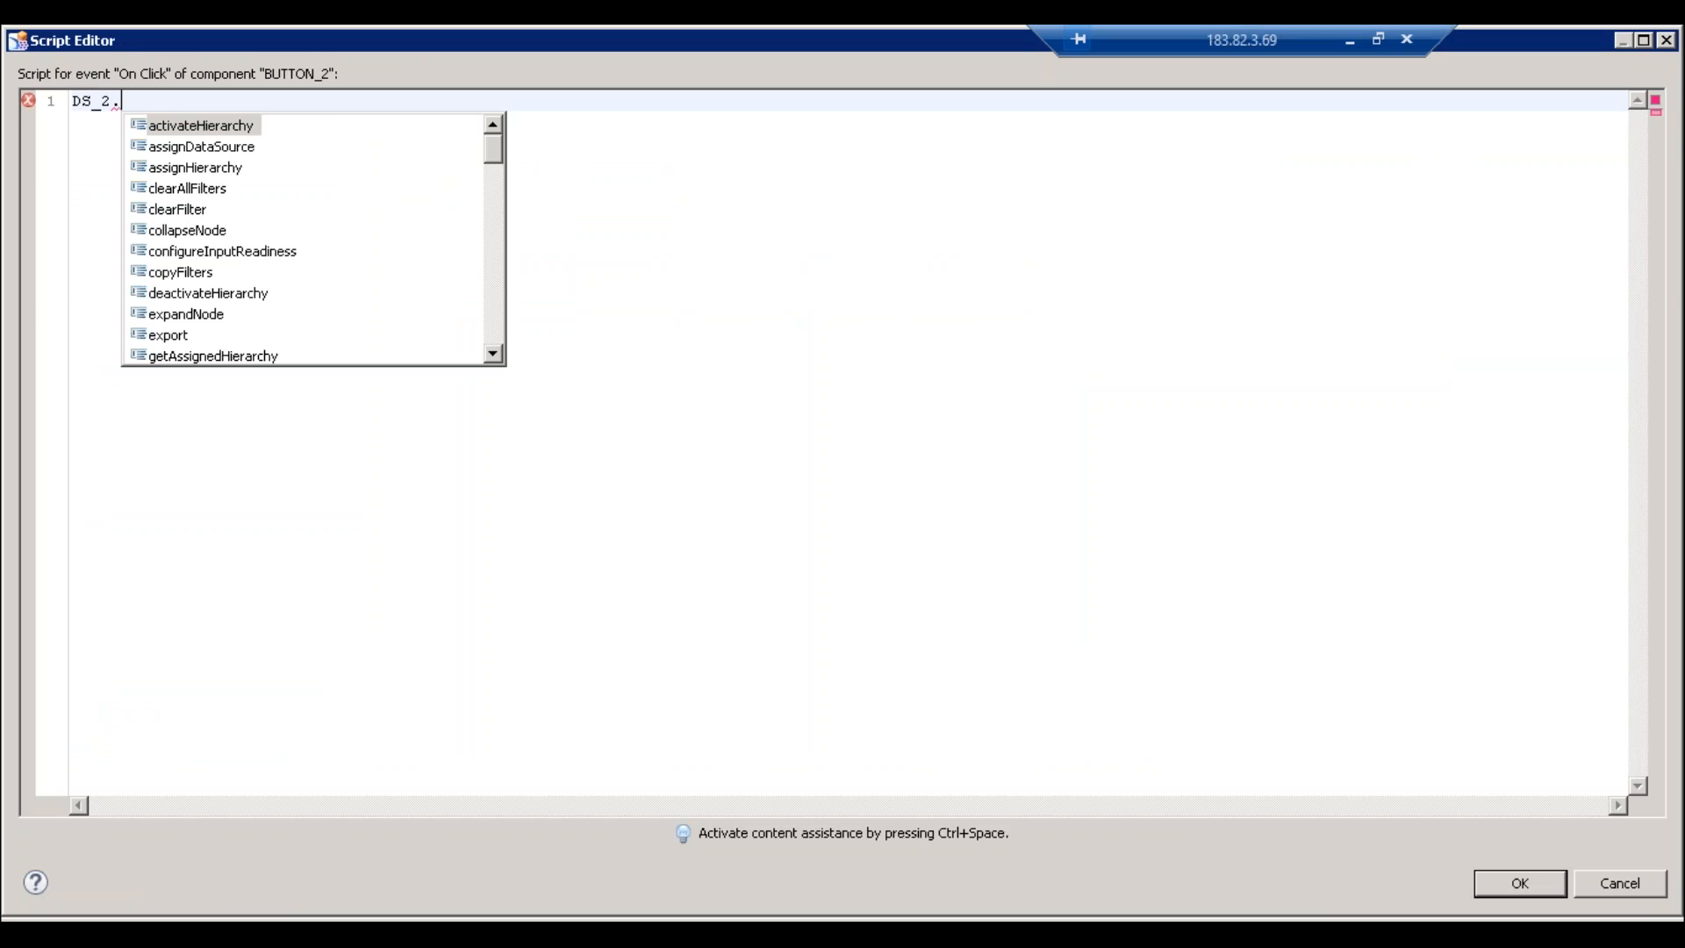
type("de")
key("Return")
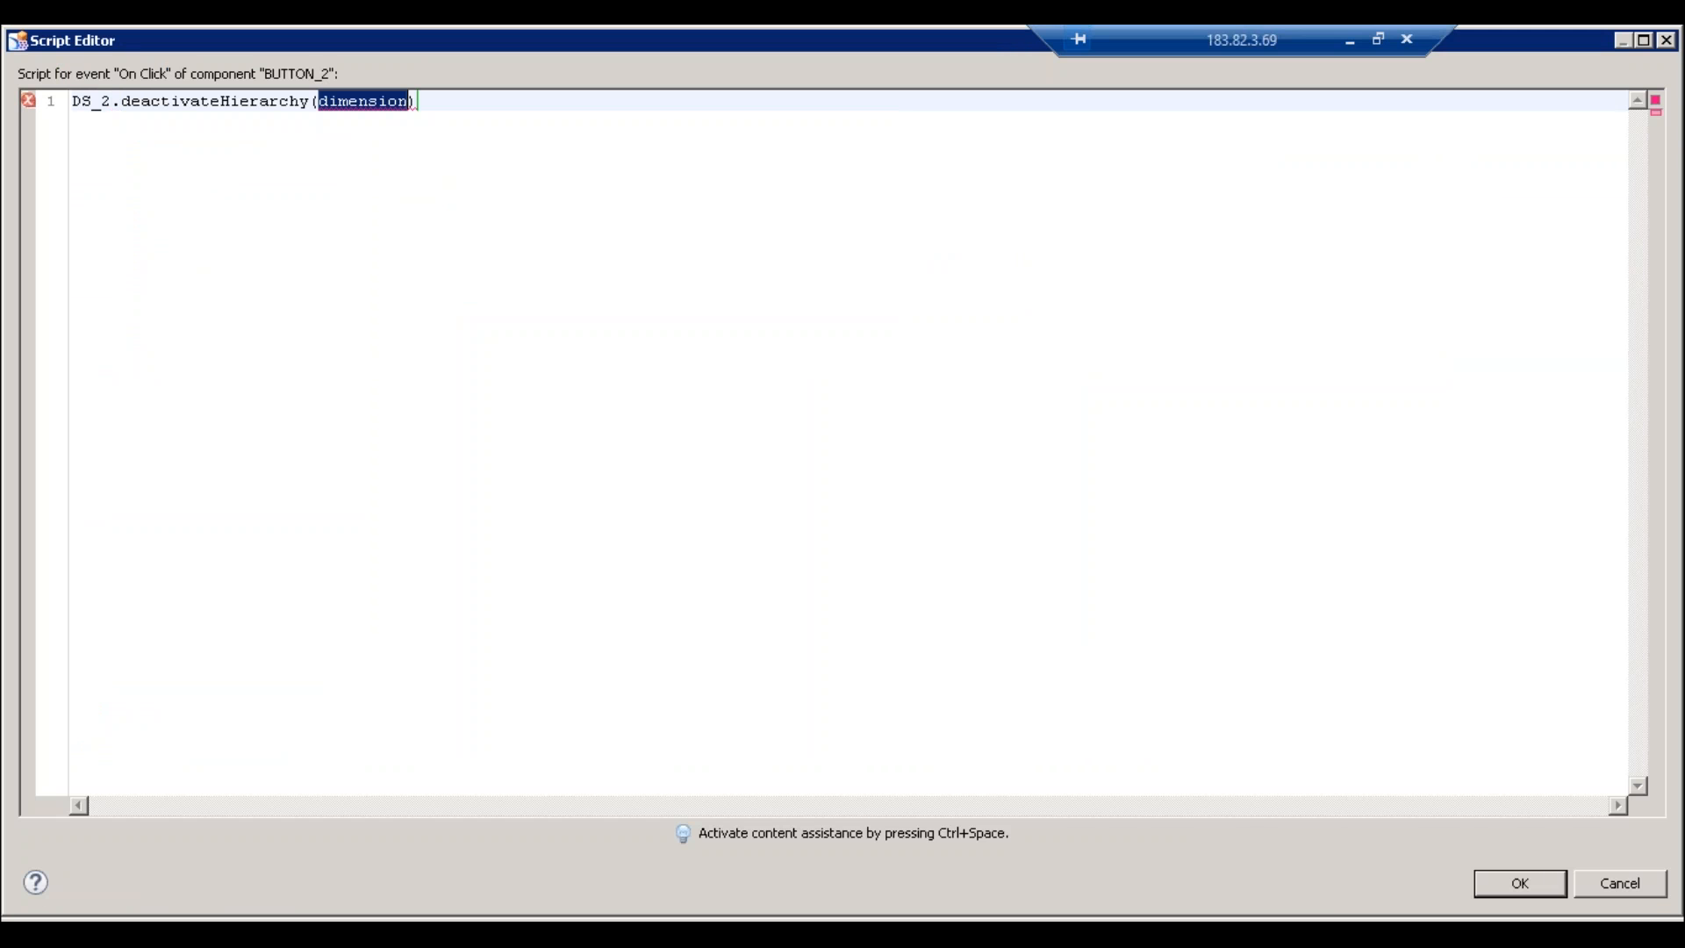
key("ctrl+space")
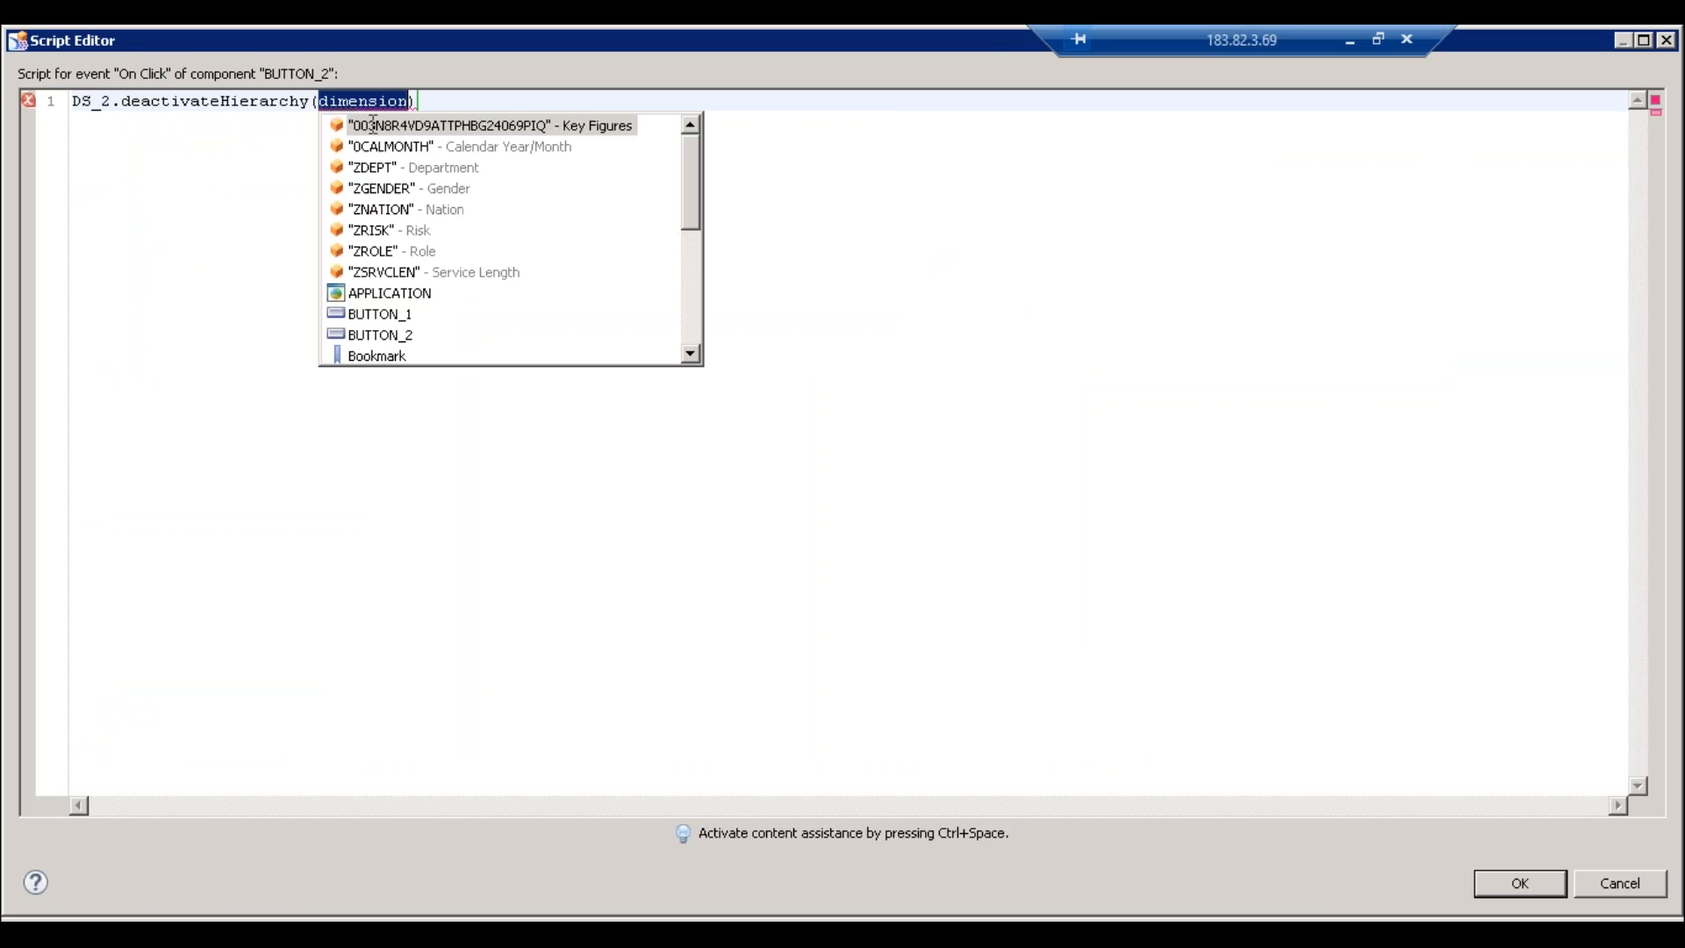
double_click(386, 167)
type(";")
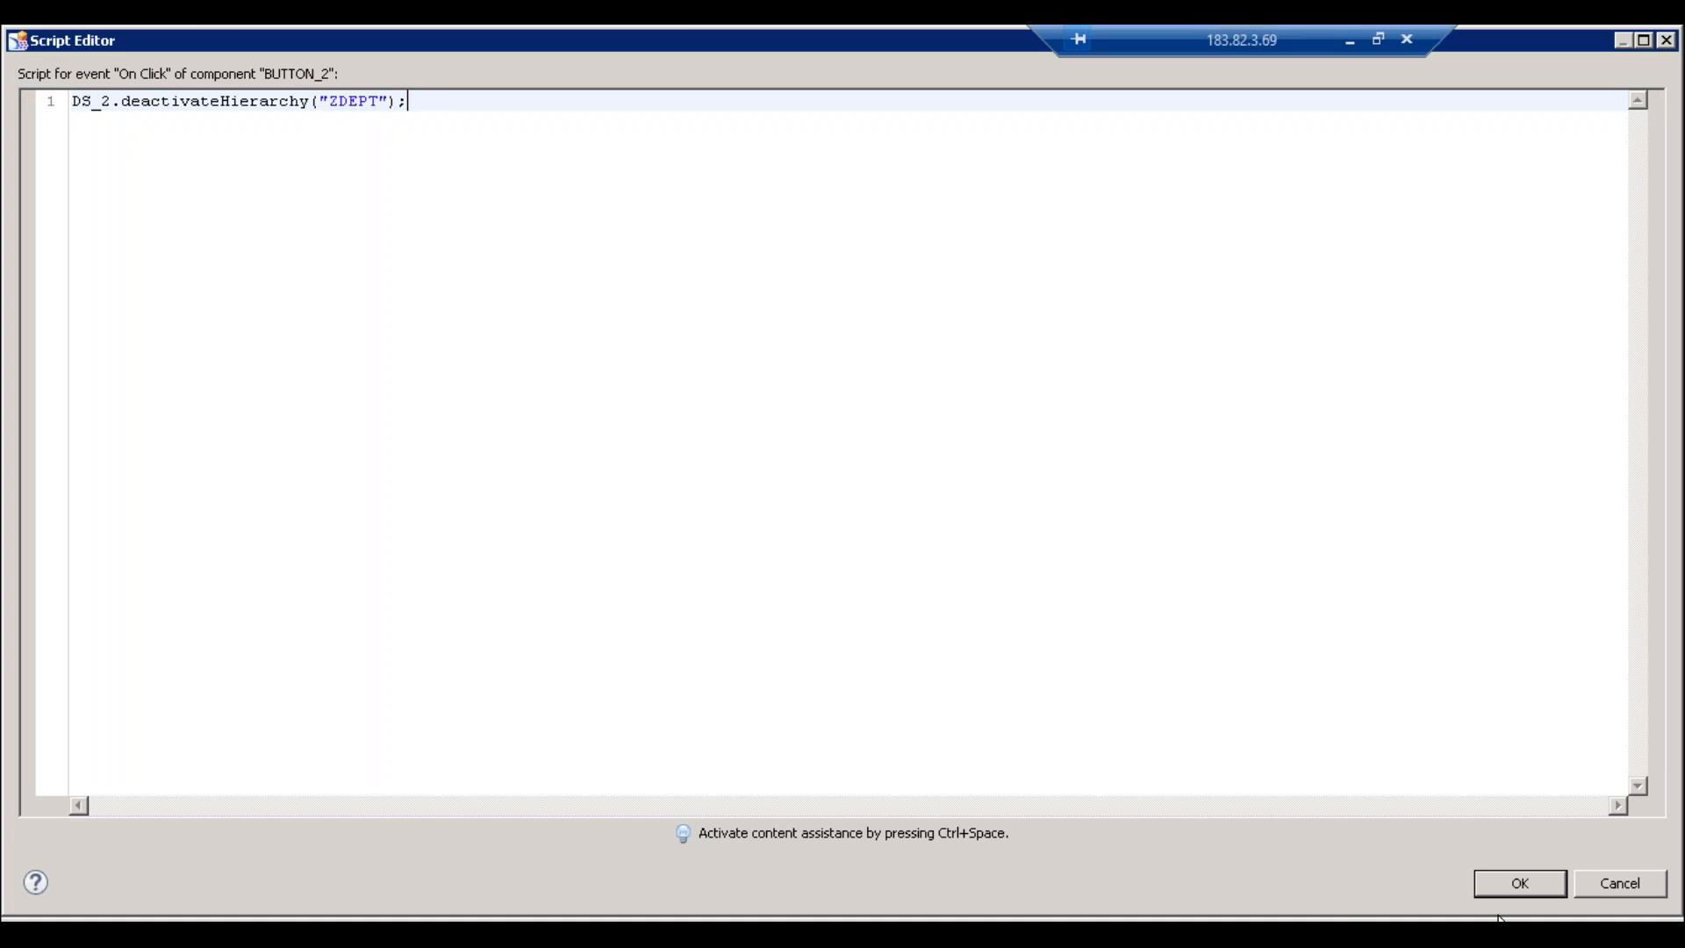
left_click(1522, 887)
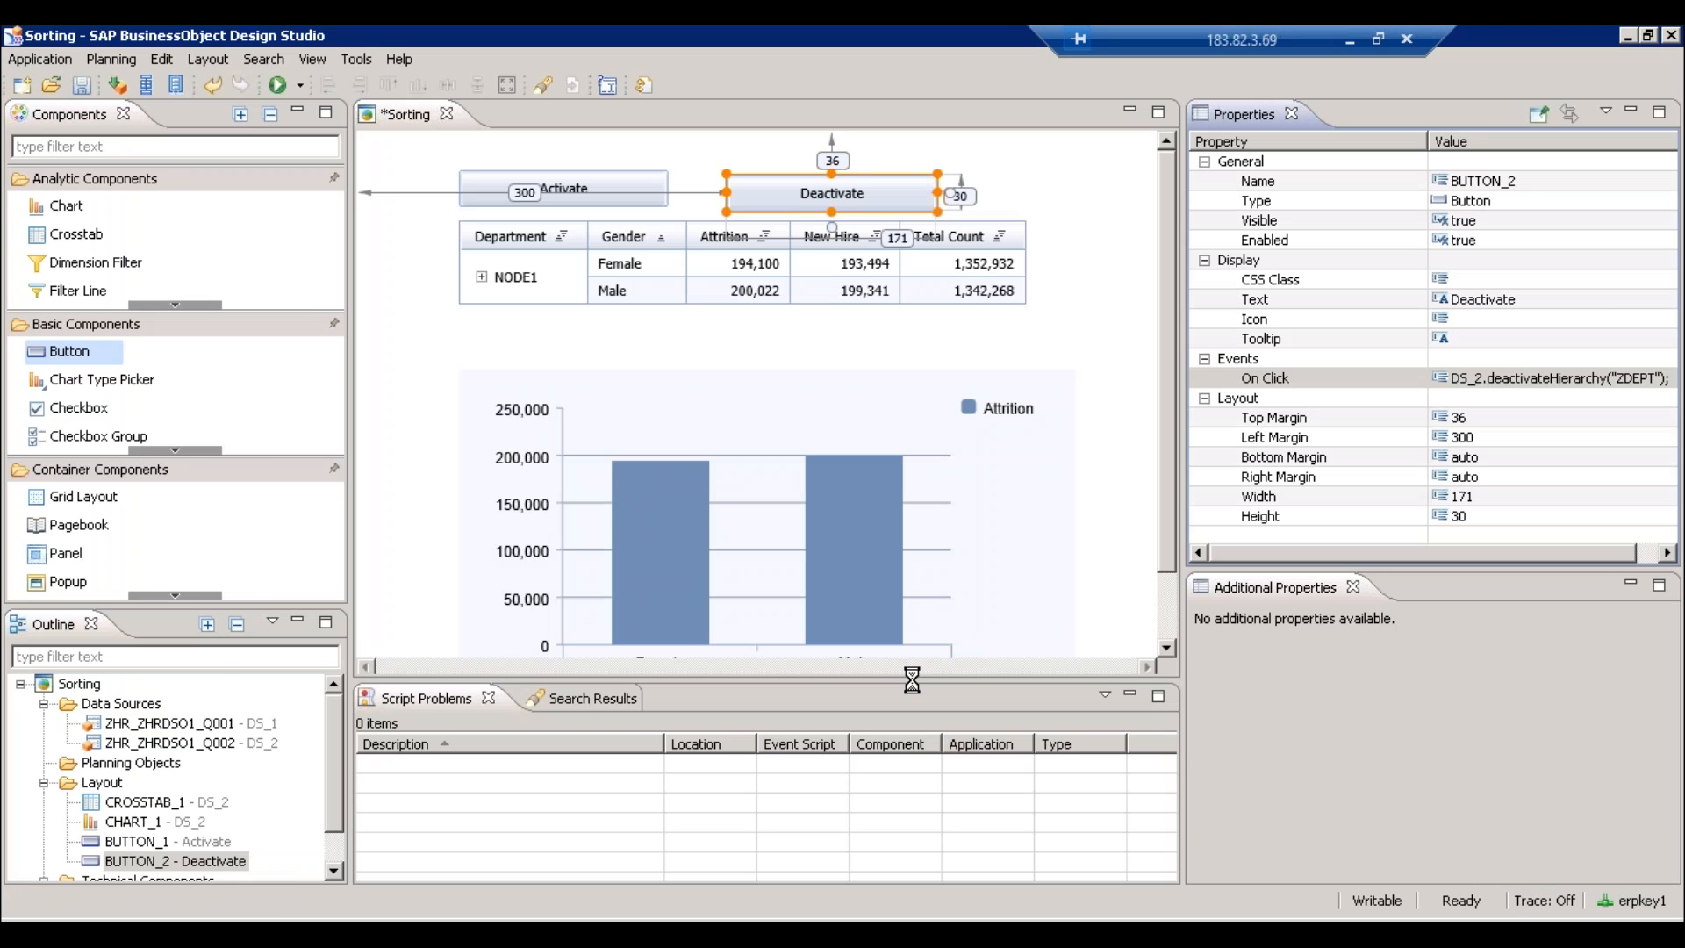
- Run the application in Internet Explorer, closing the blank tab and blocked-content warning
left_click(277, 86)
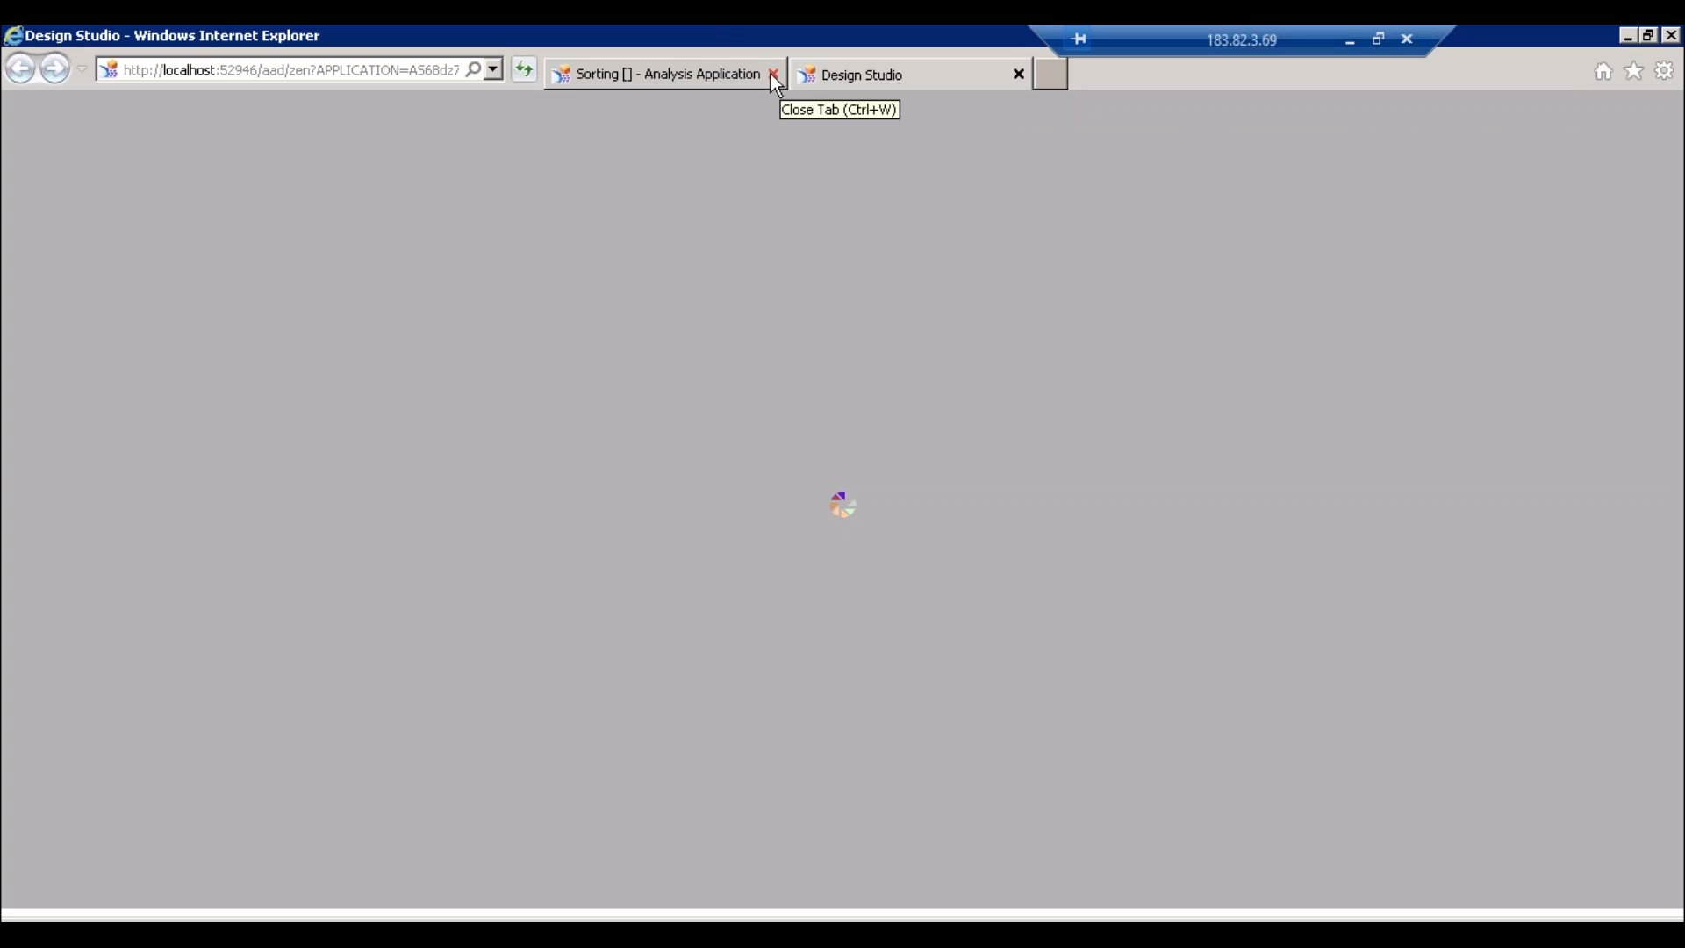
left_click(772, 74)
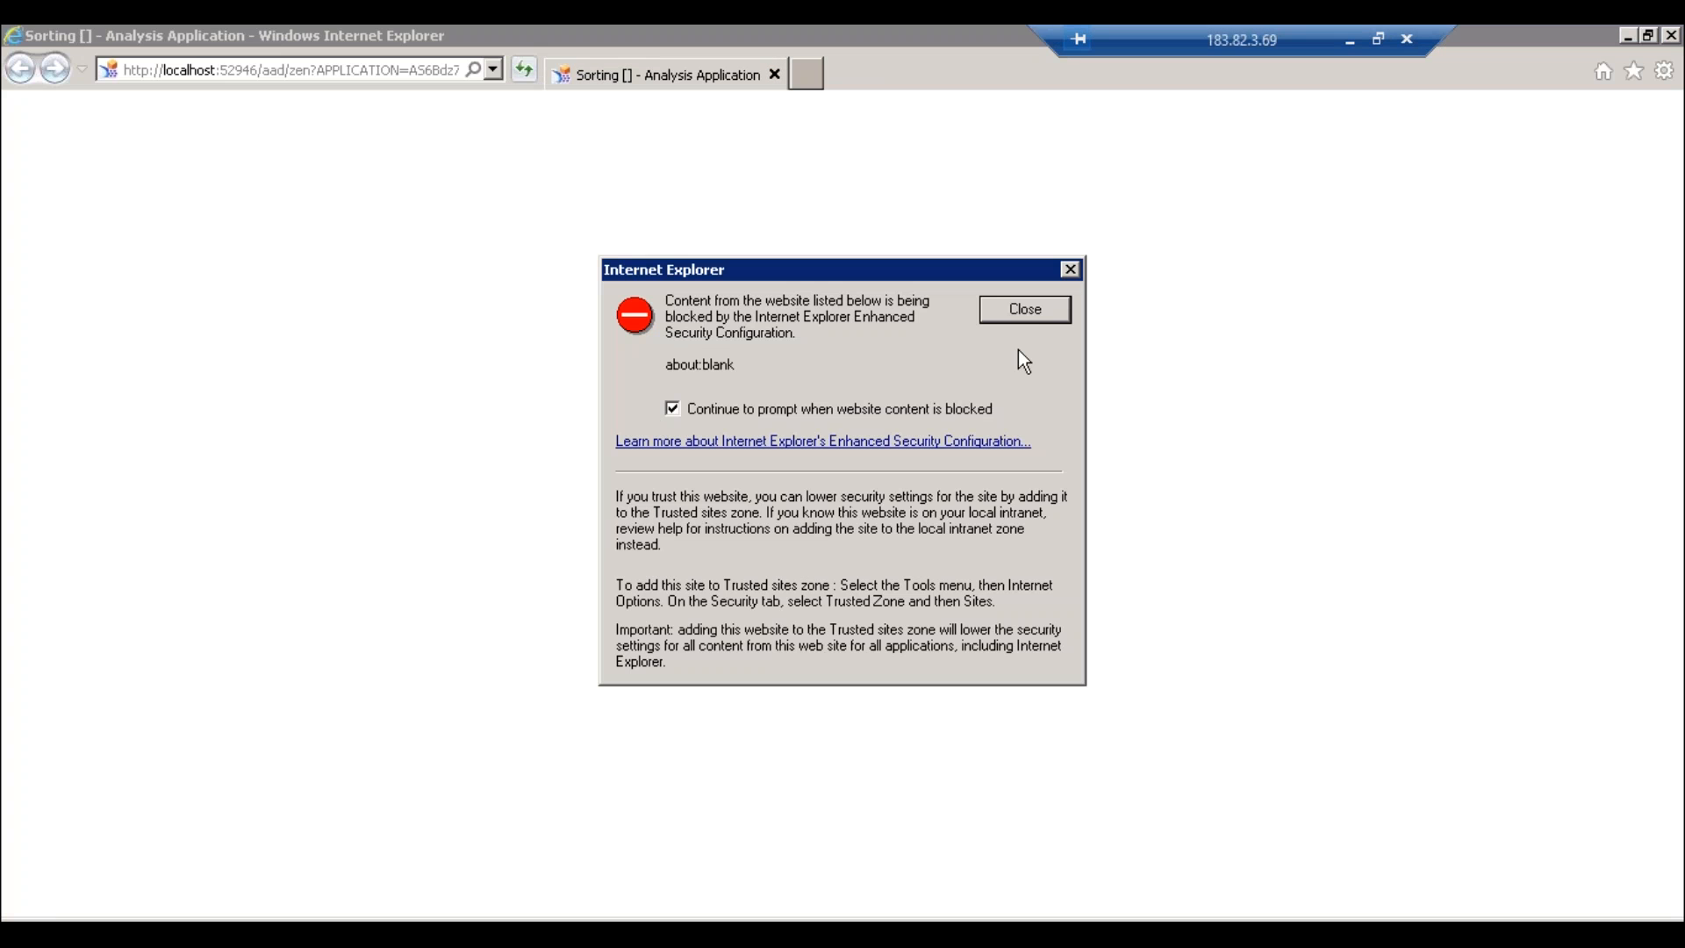
left_click(1045, 309)
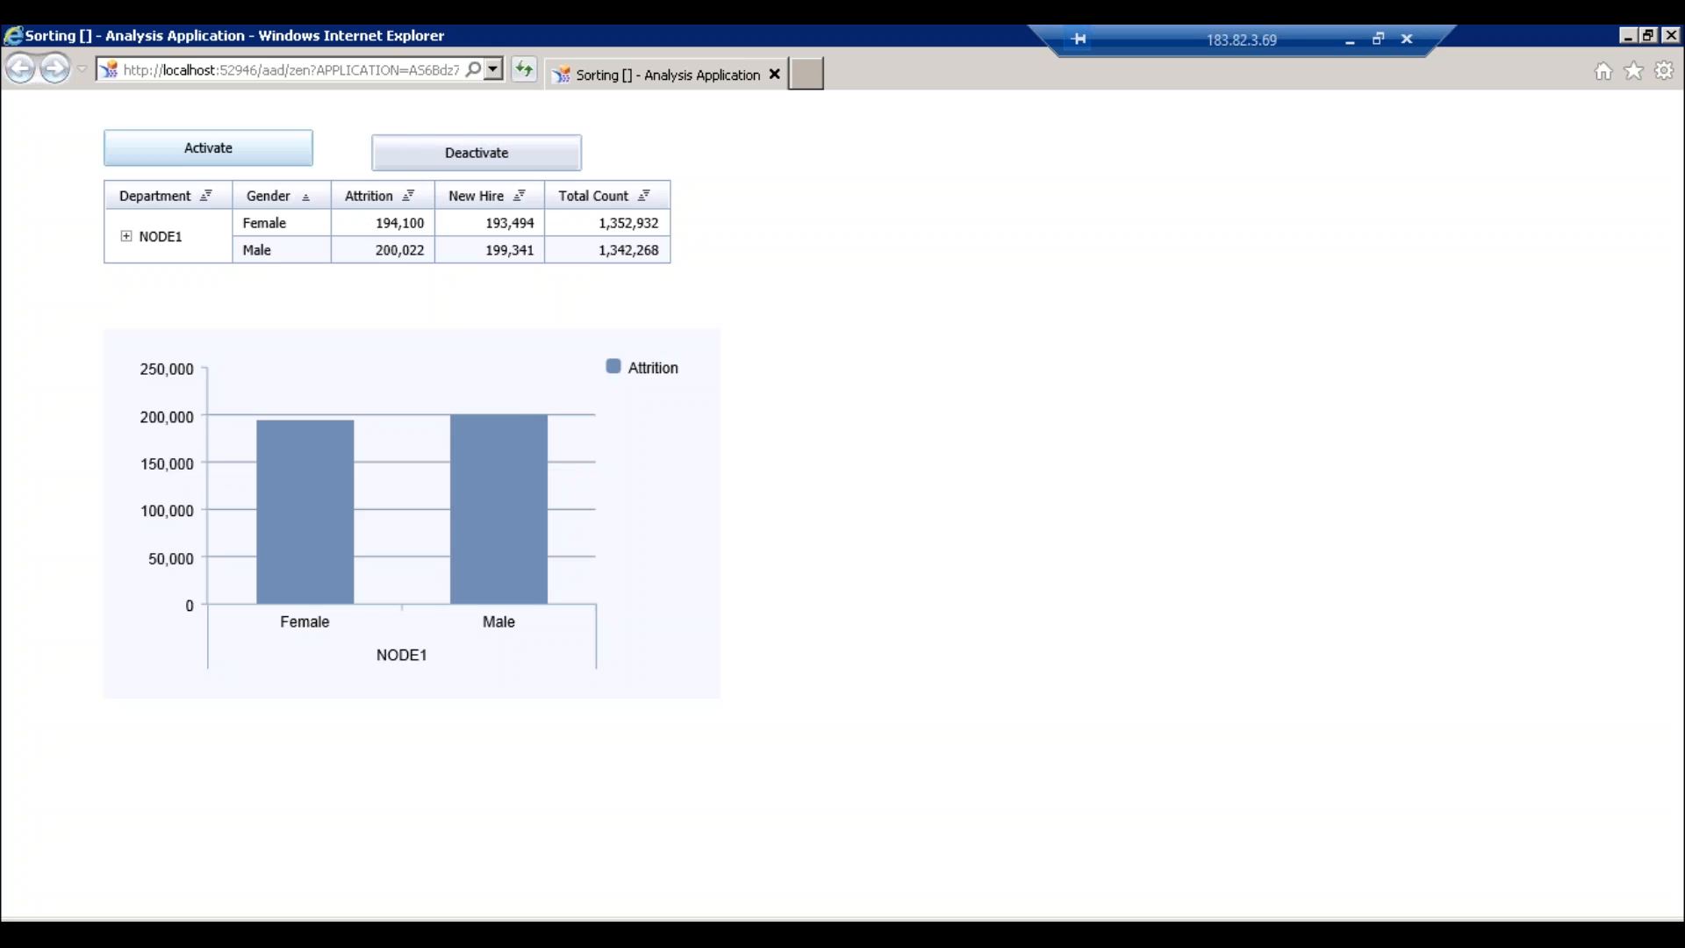
- Alternate Deactivate and Activate to compare flat departments with the hierarchy, then return to Design Studio
left_click(463, 154)
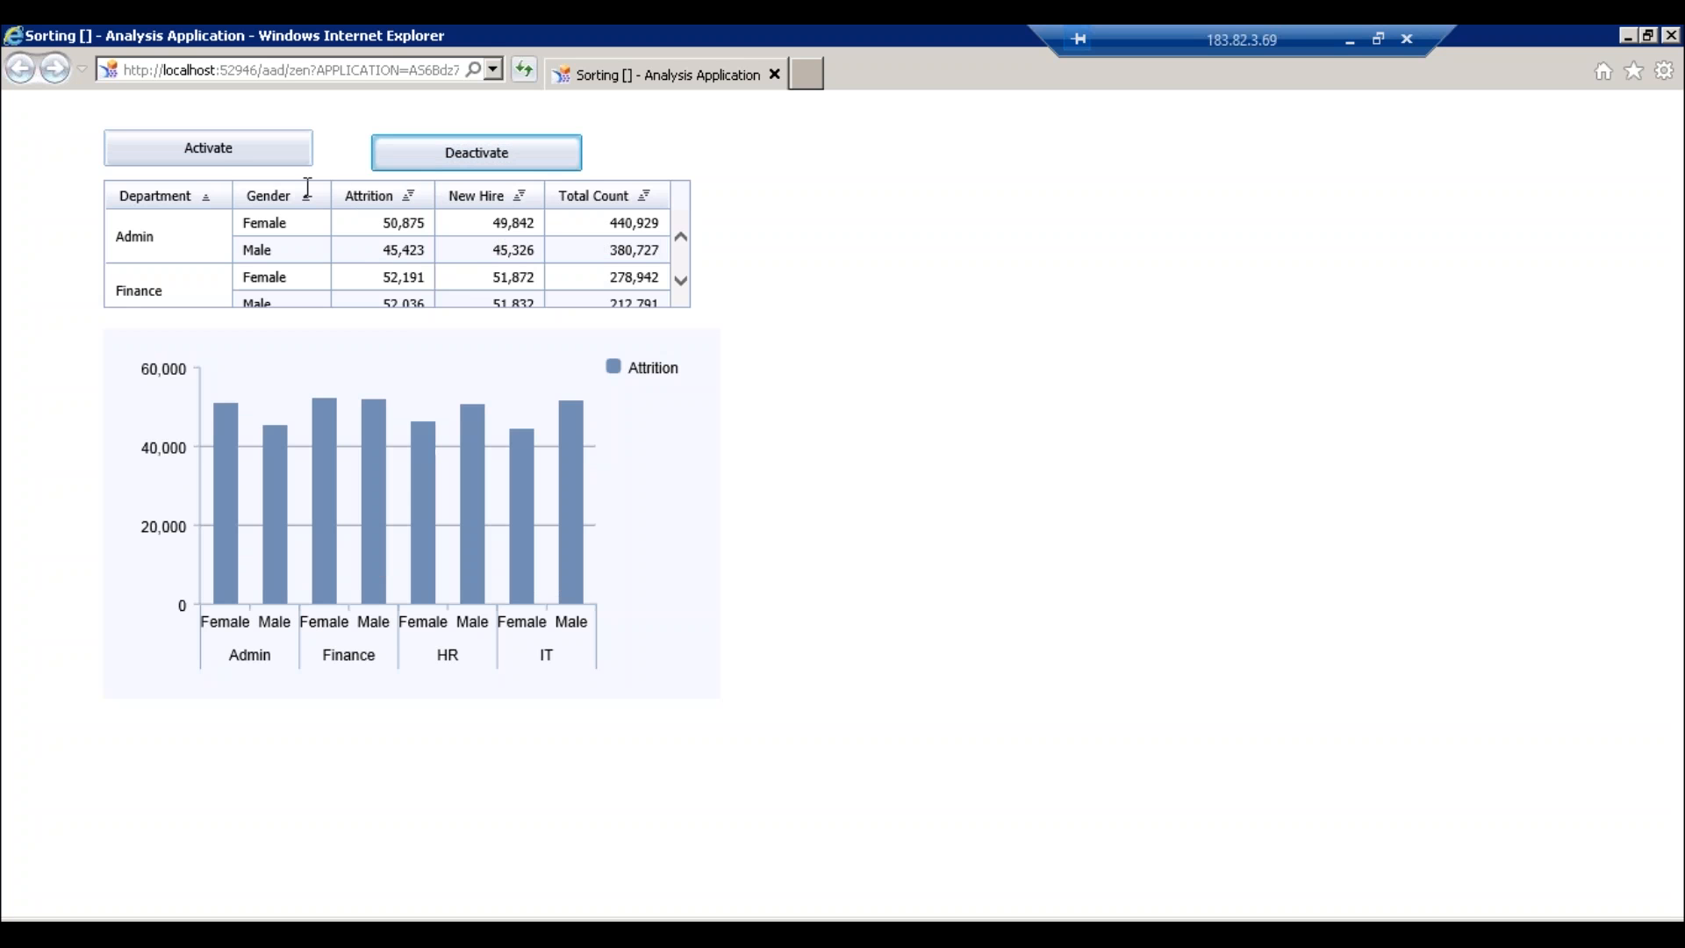
left_click(281, 151)
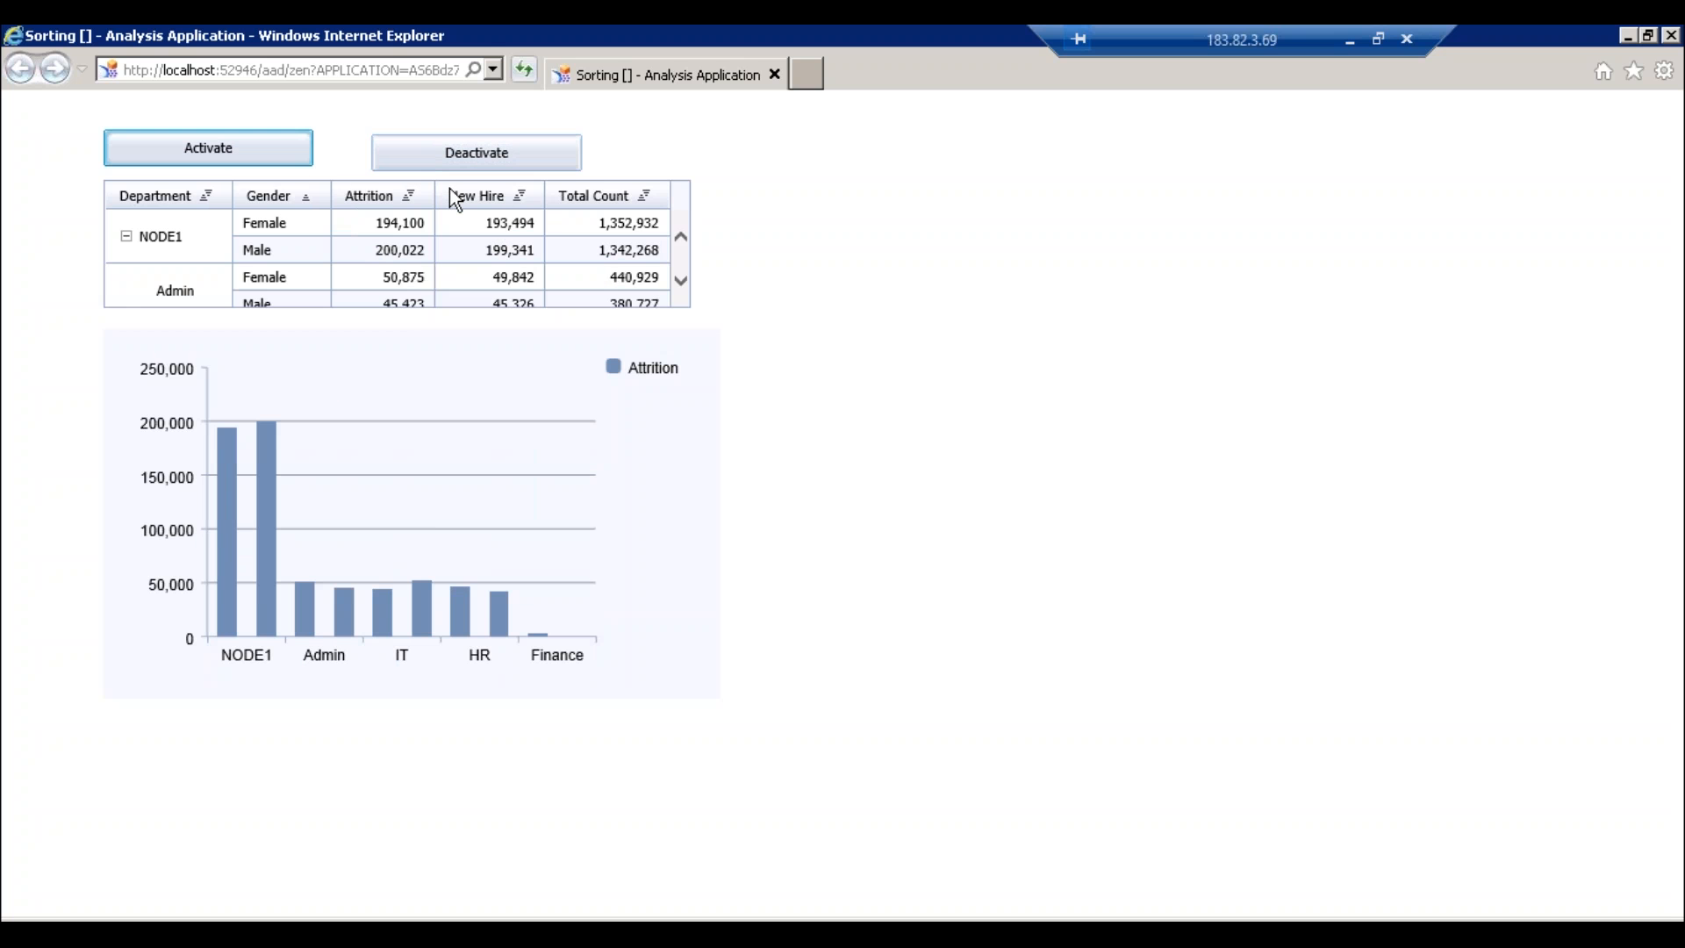
left_click(489, 156)
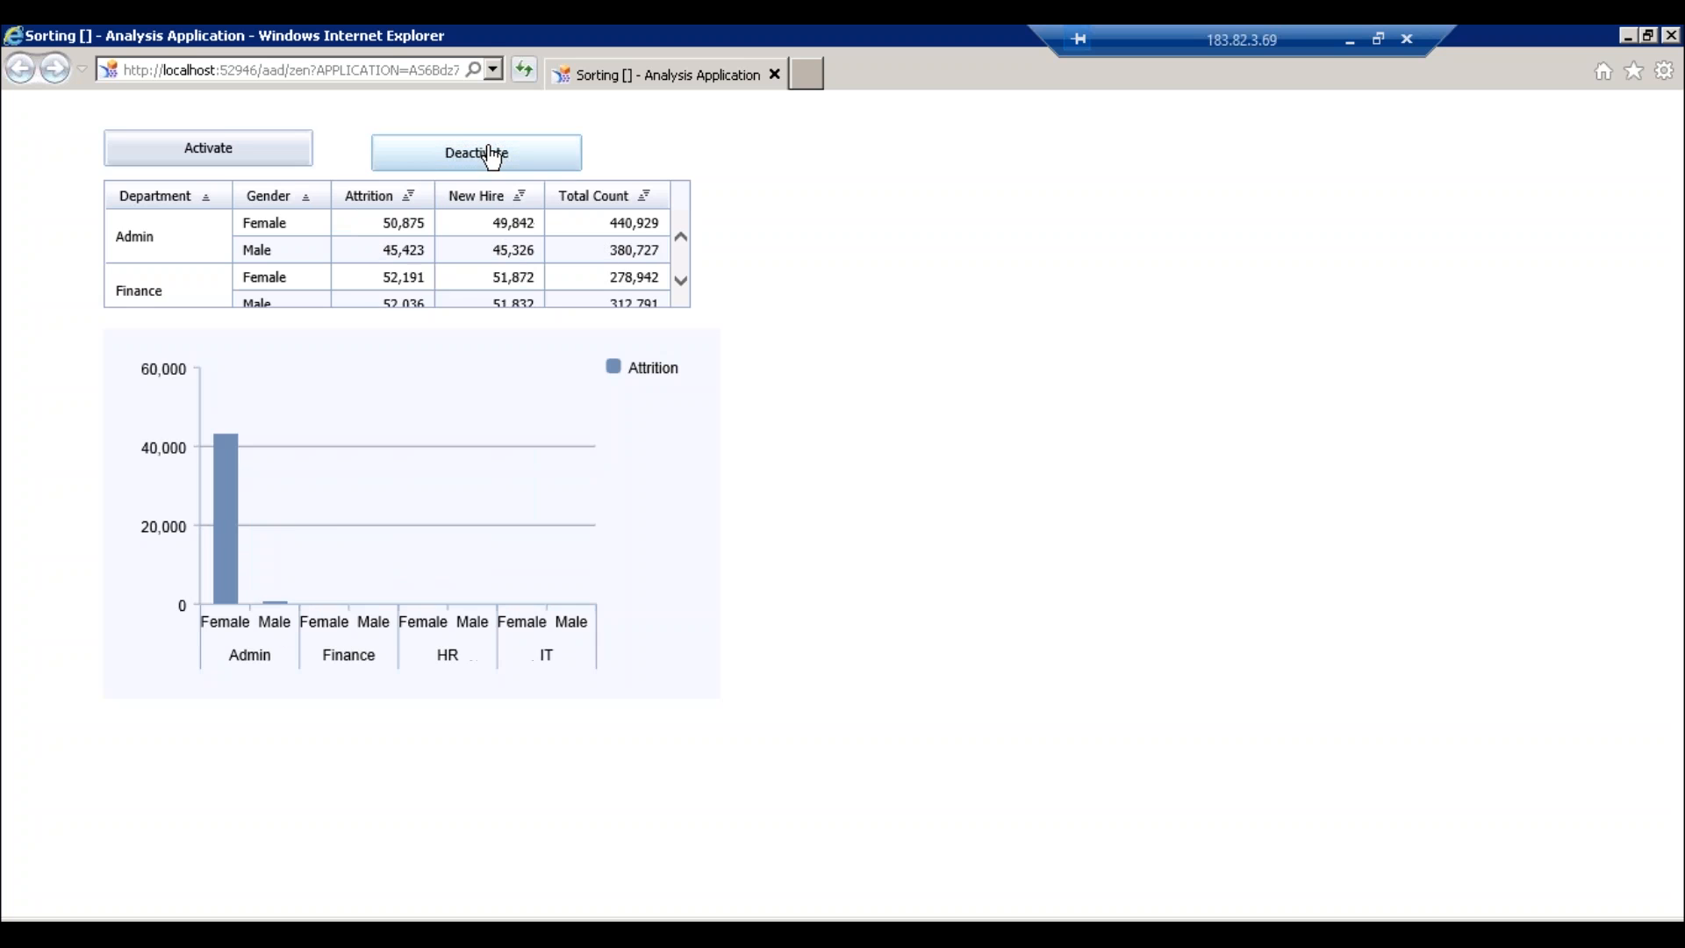
left_click(254, 138)
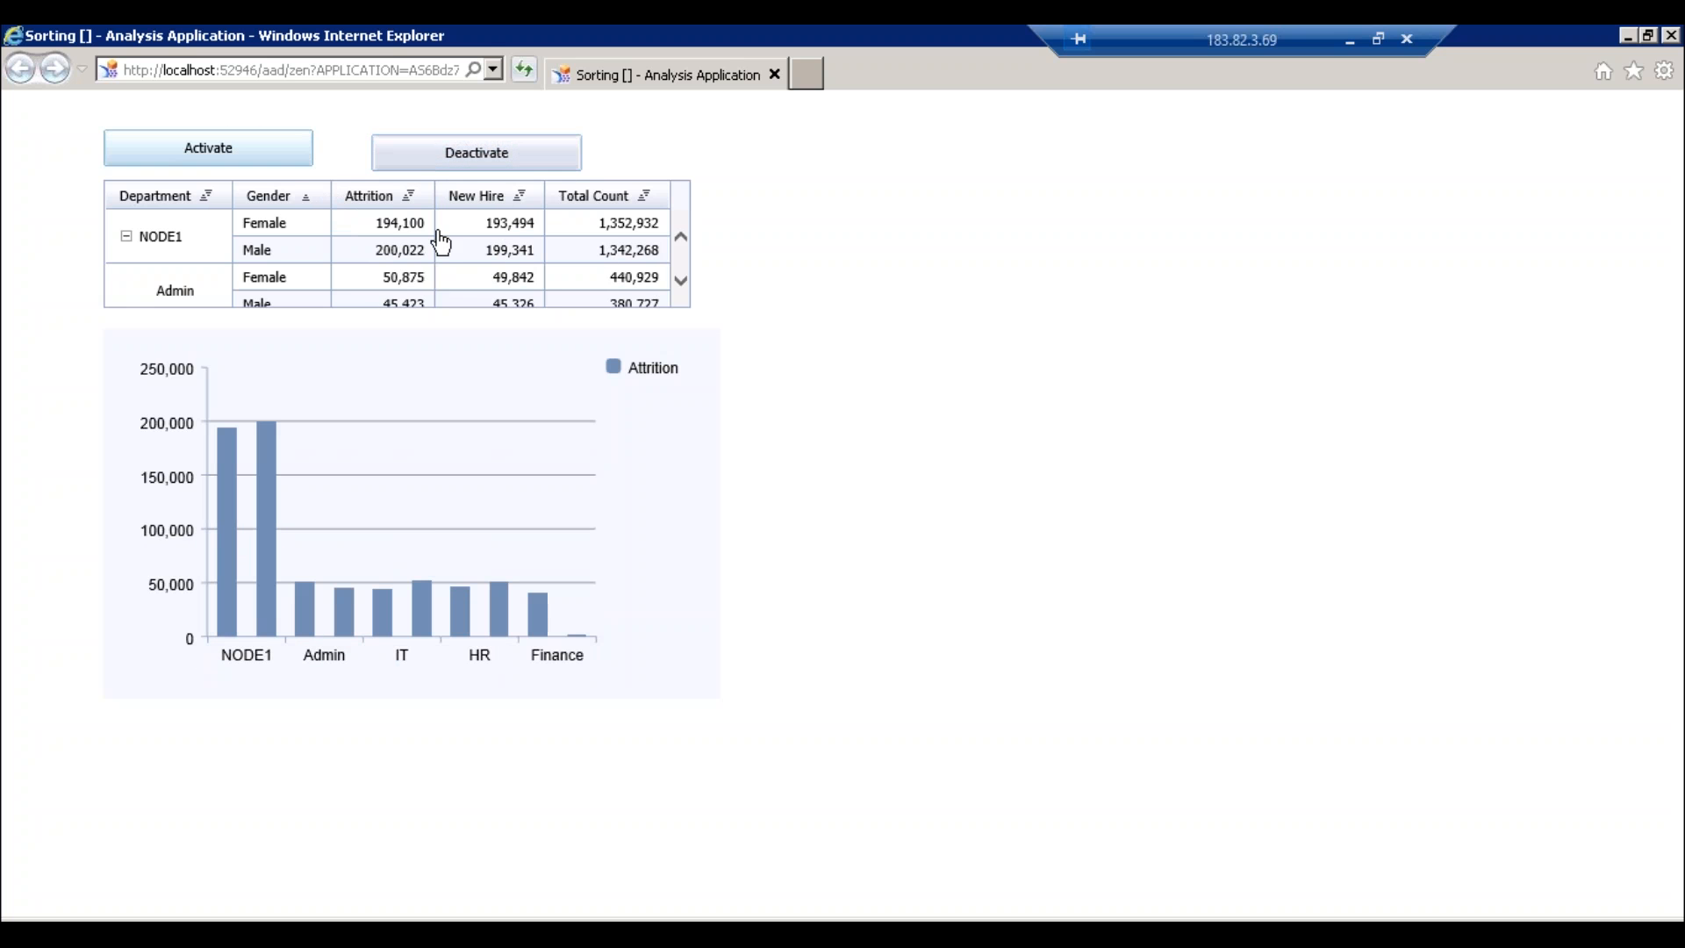
left_click(474, 165)
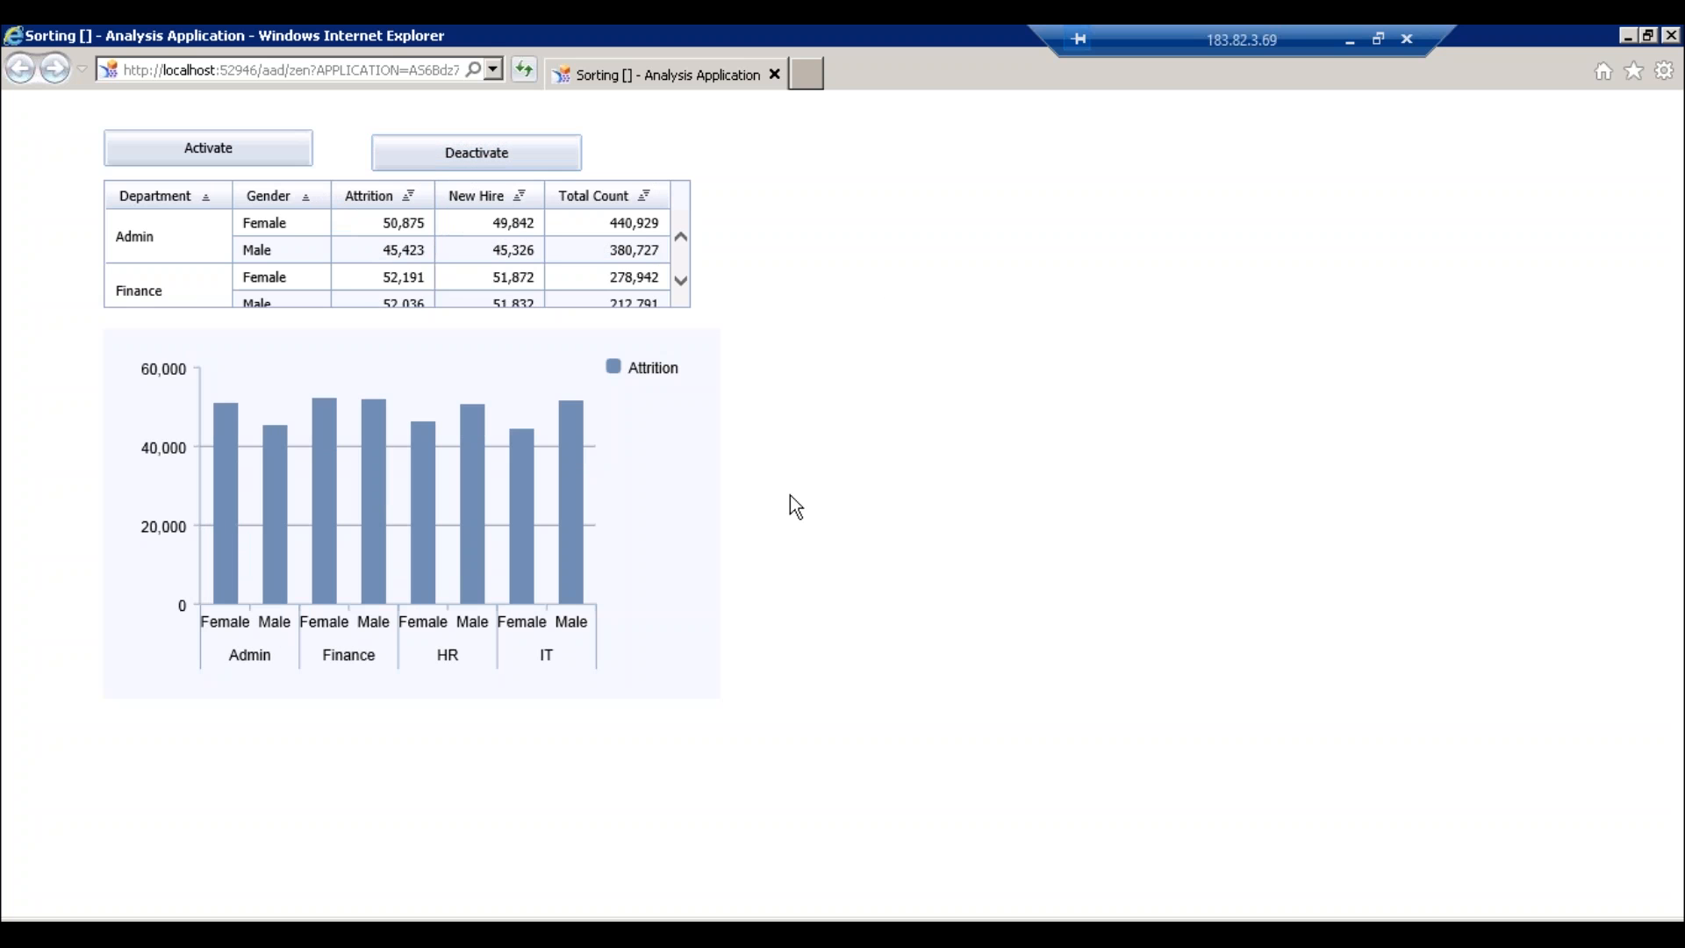
key("alt+Tab")
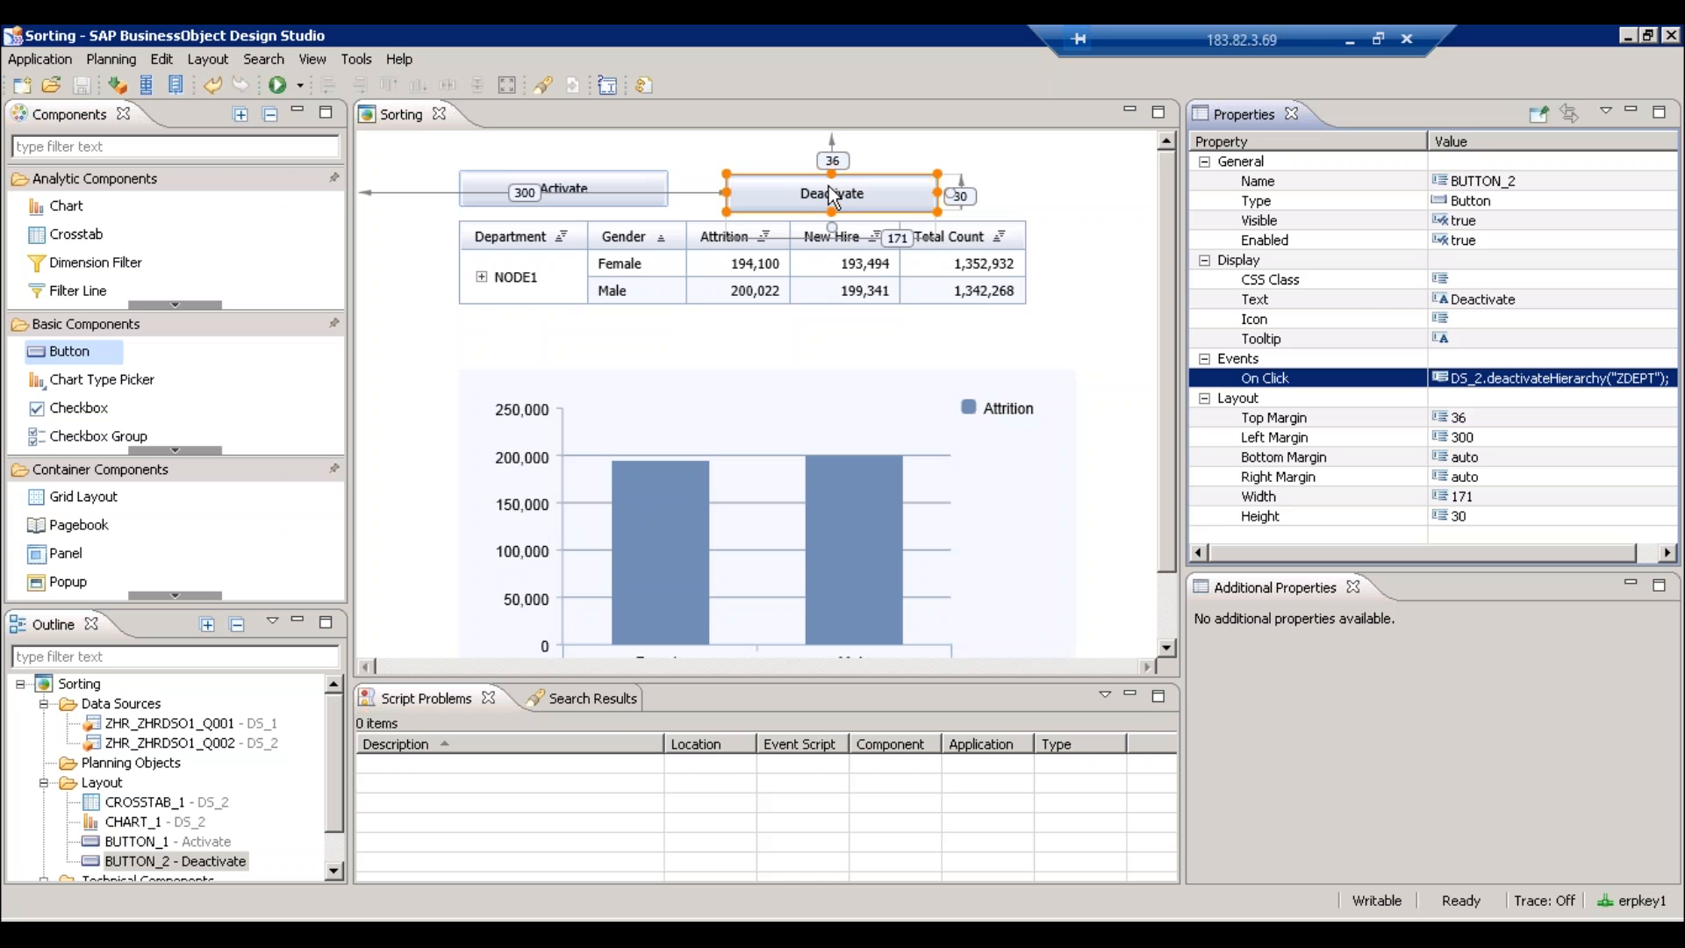
- Delete the ZHR_ZHRDSO1_Q001 data source from Sorting and minimize the remote session
left_click(1131, 314)
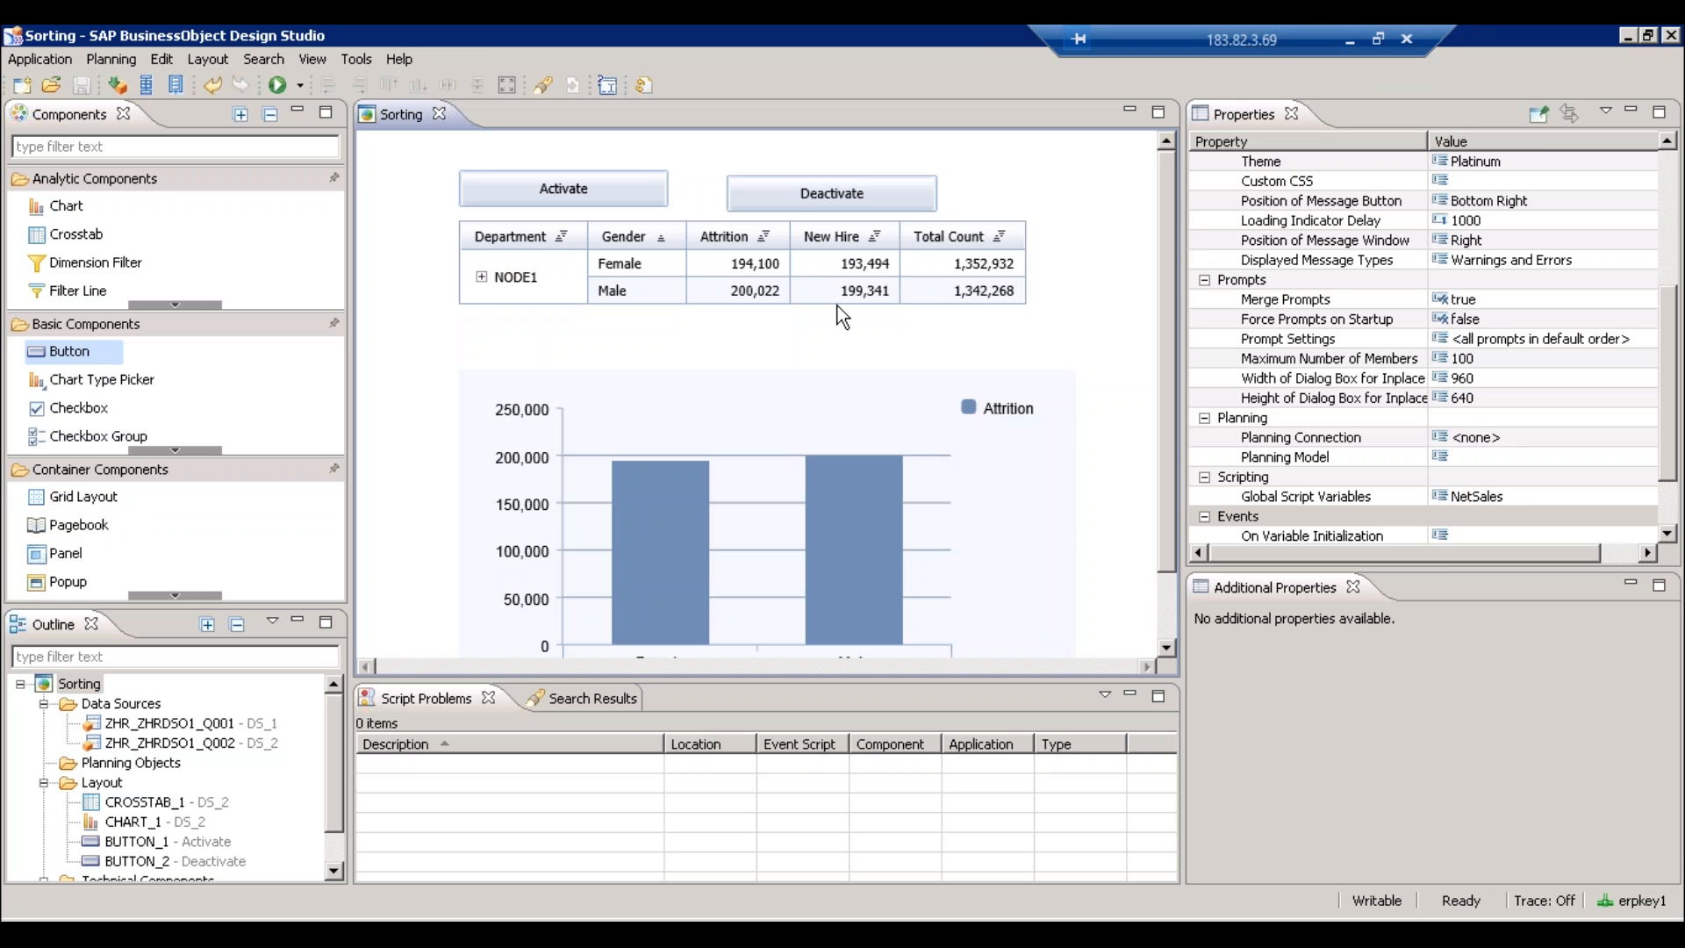
left_click(175, 725)
key("Delete")
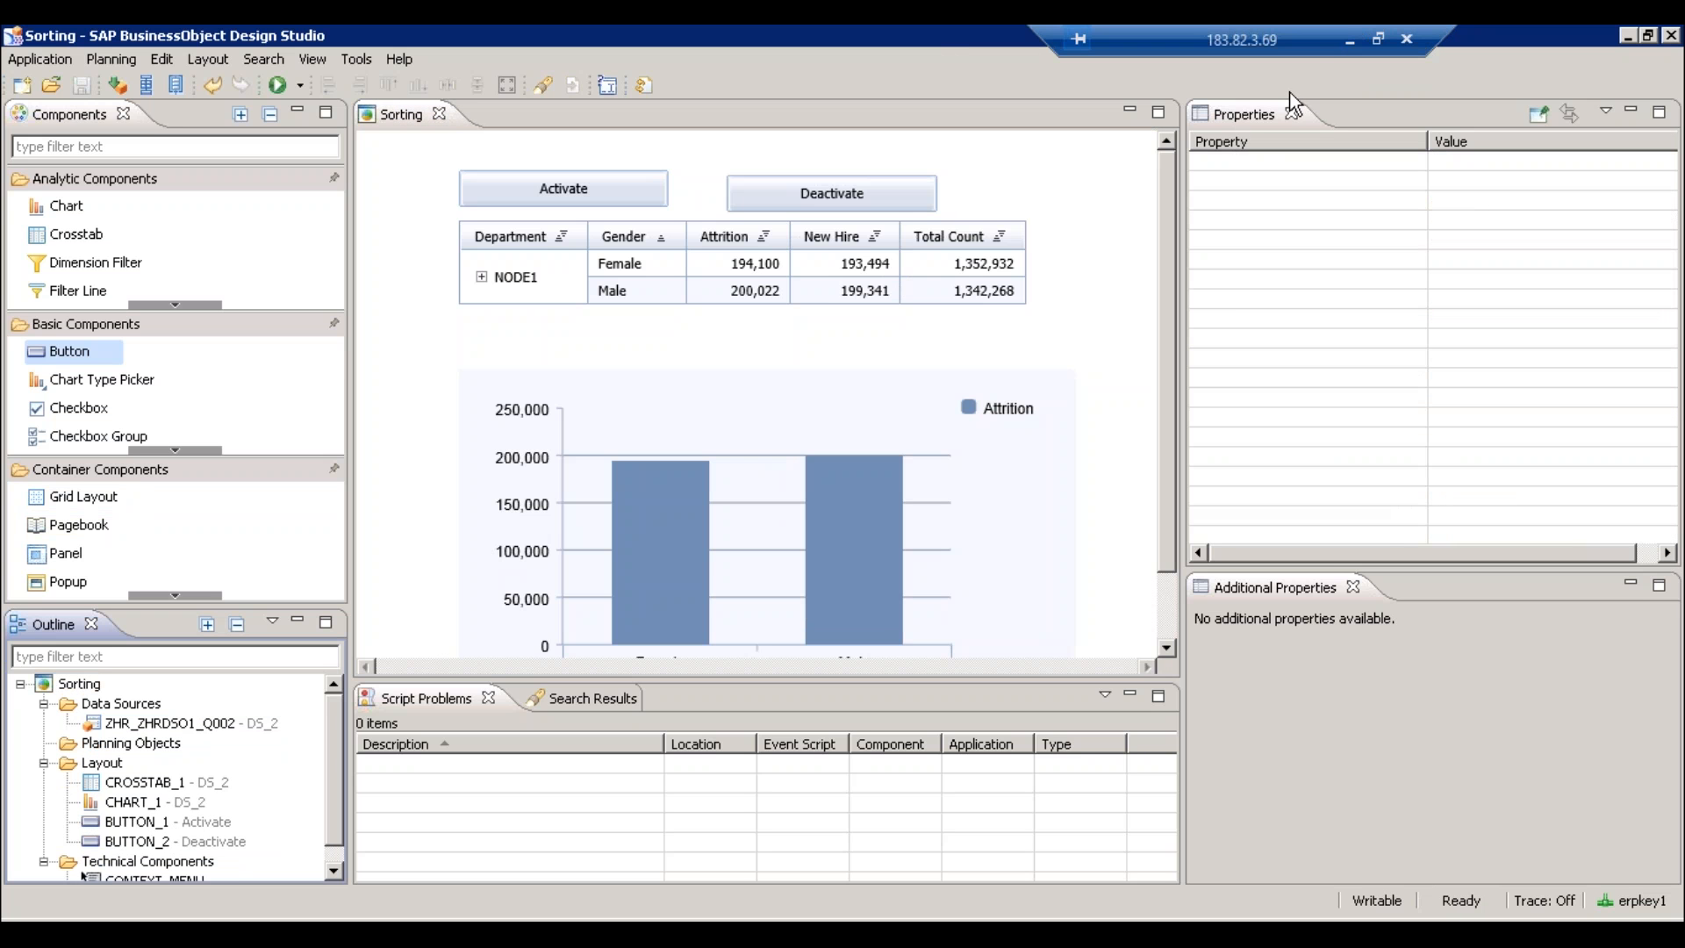
left_click(1357, 28)
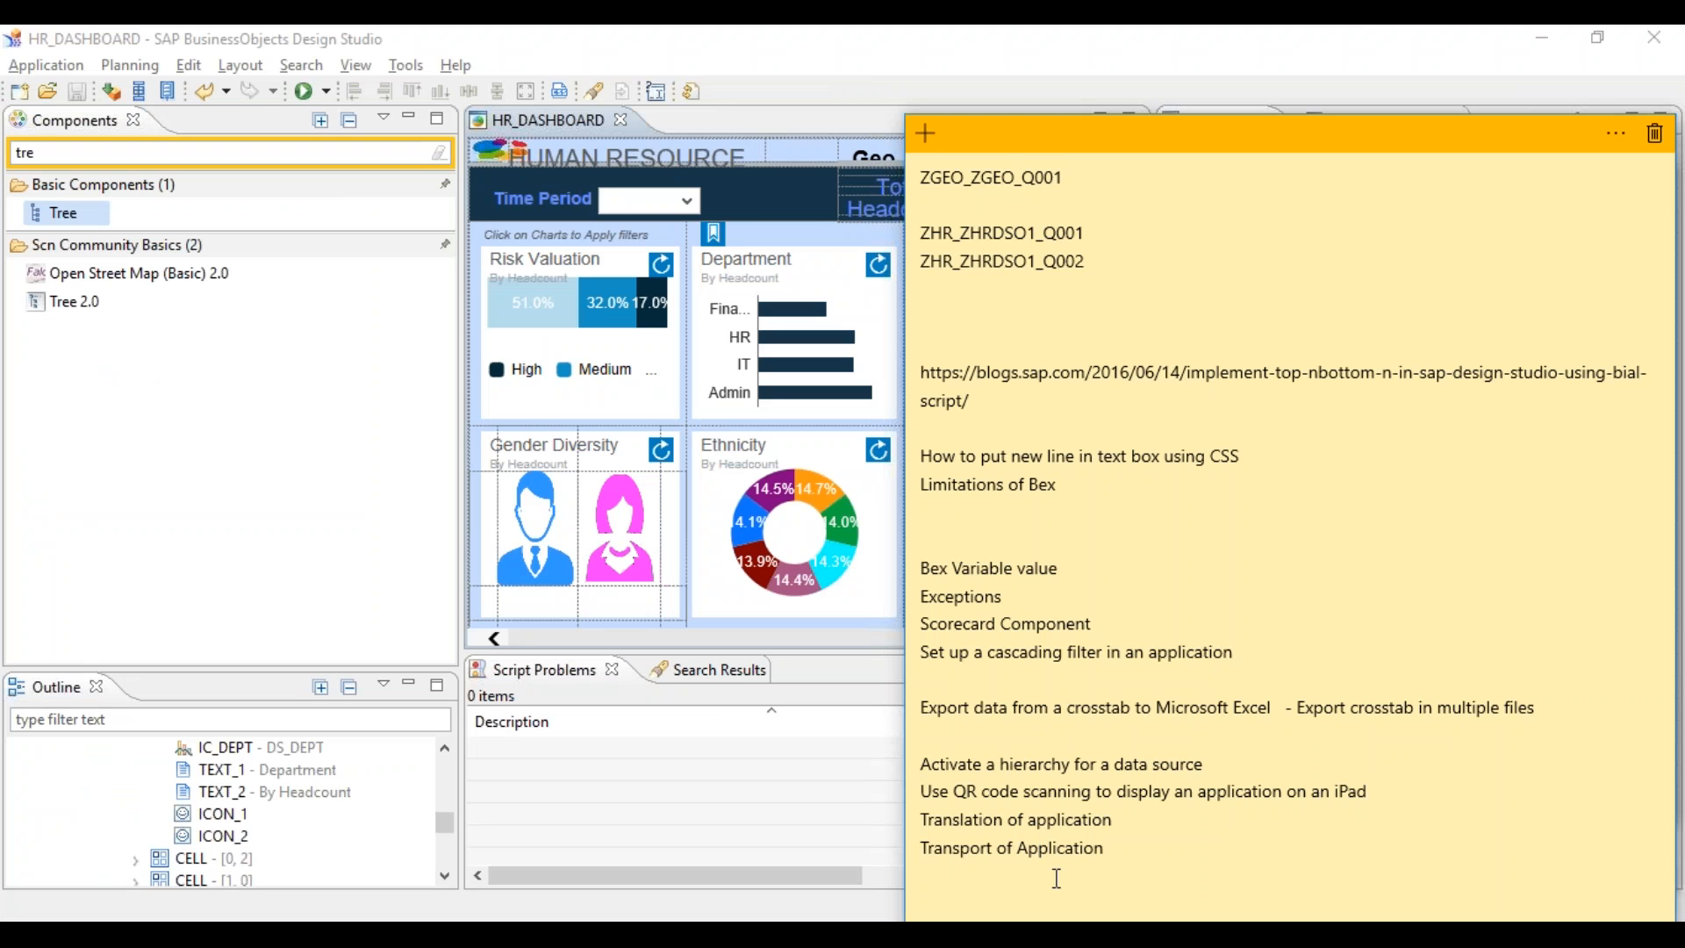
- Restore and re-minimize the remote session, then launch Notepad from the Windows search
left_click(1122, 935)
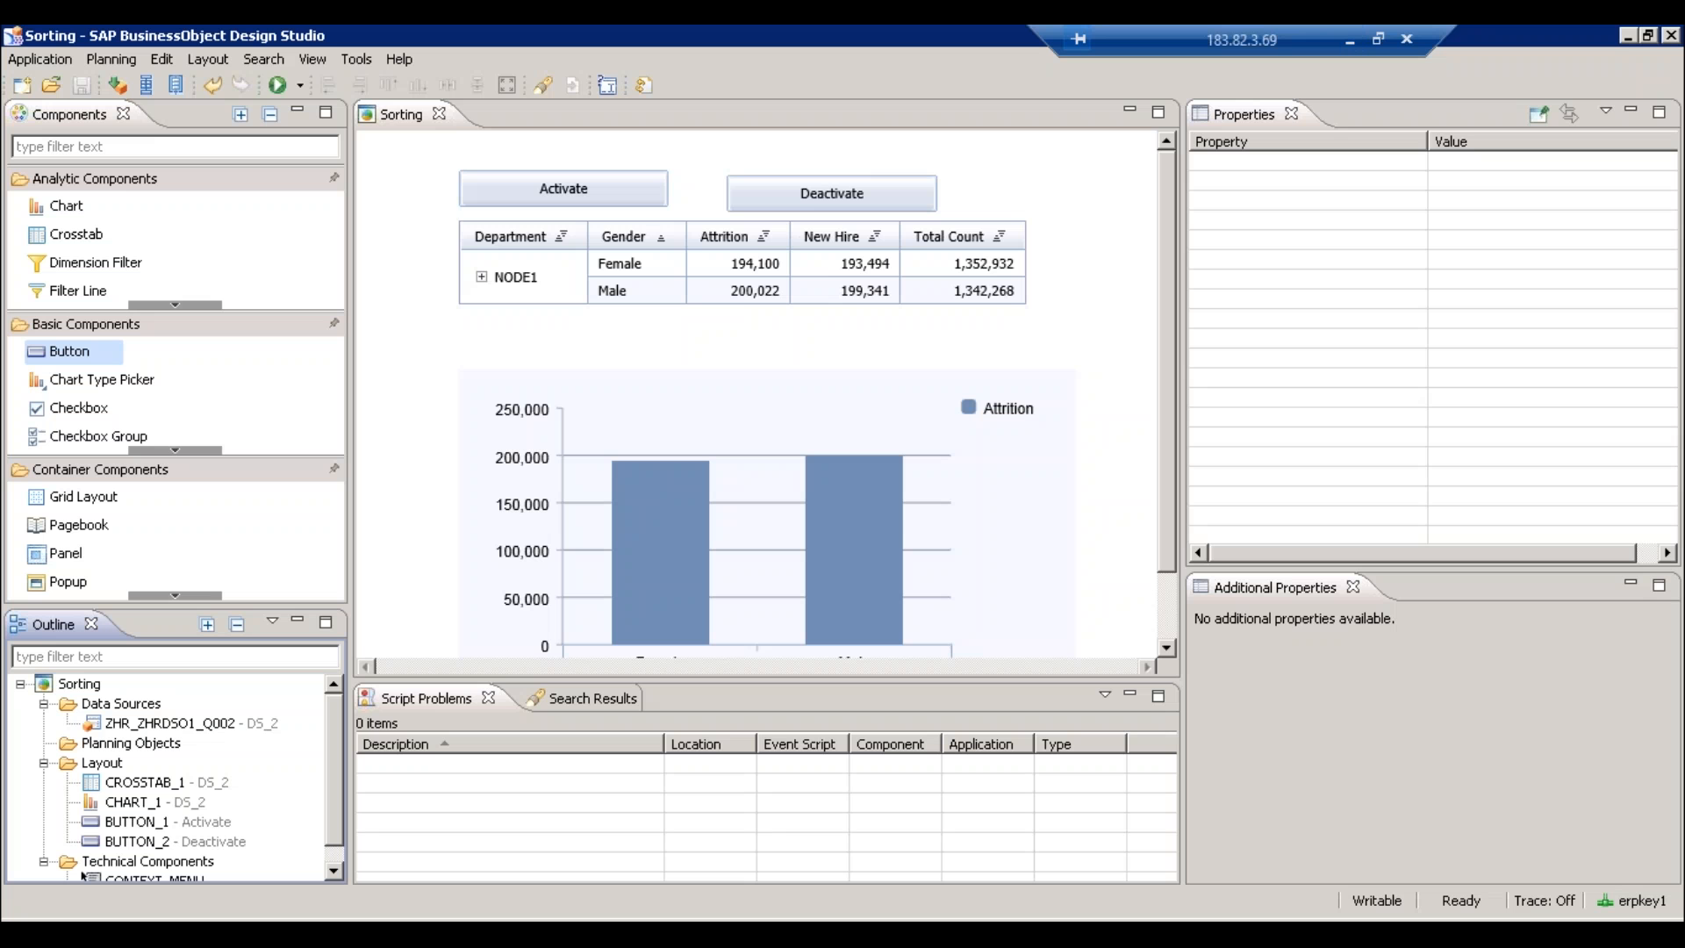
left_click_drag(1167, 379, 1170, 475)
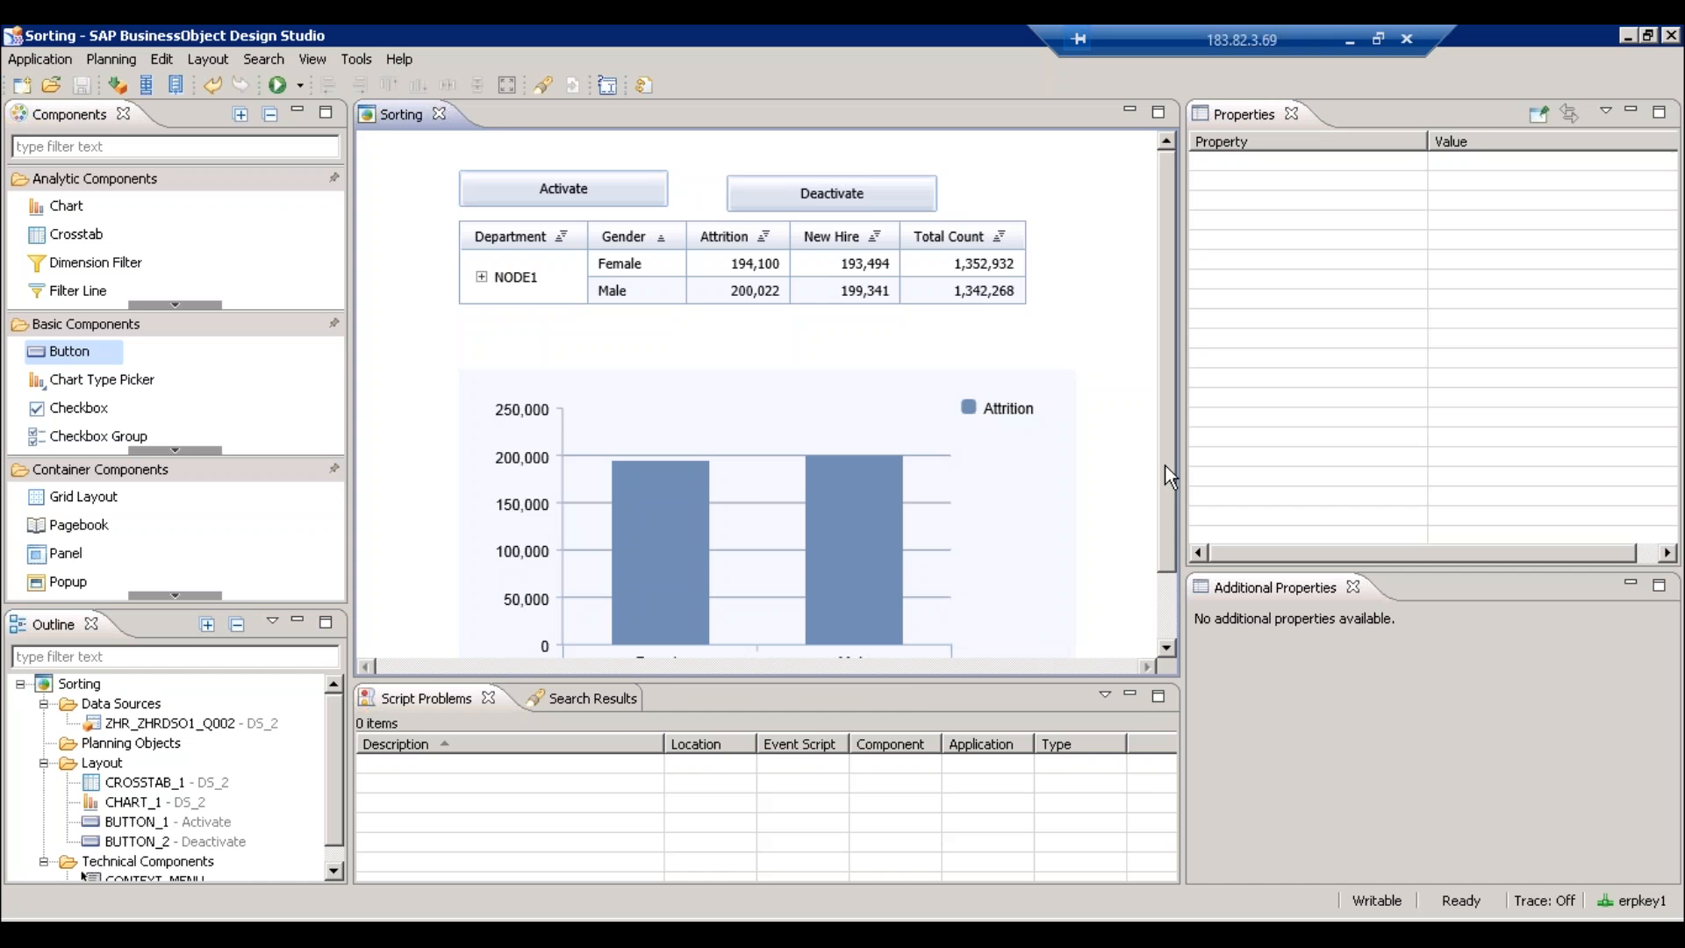
left_click(1350, 39)
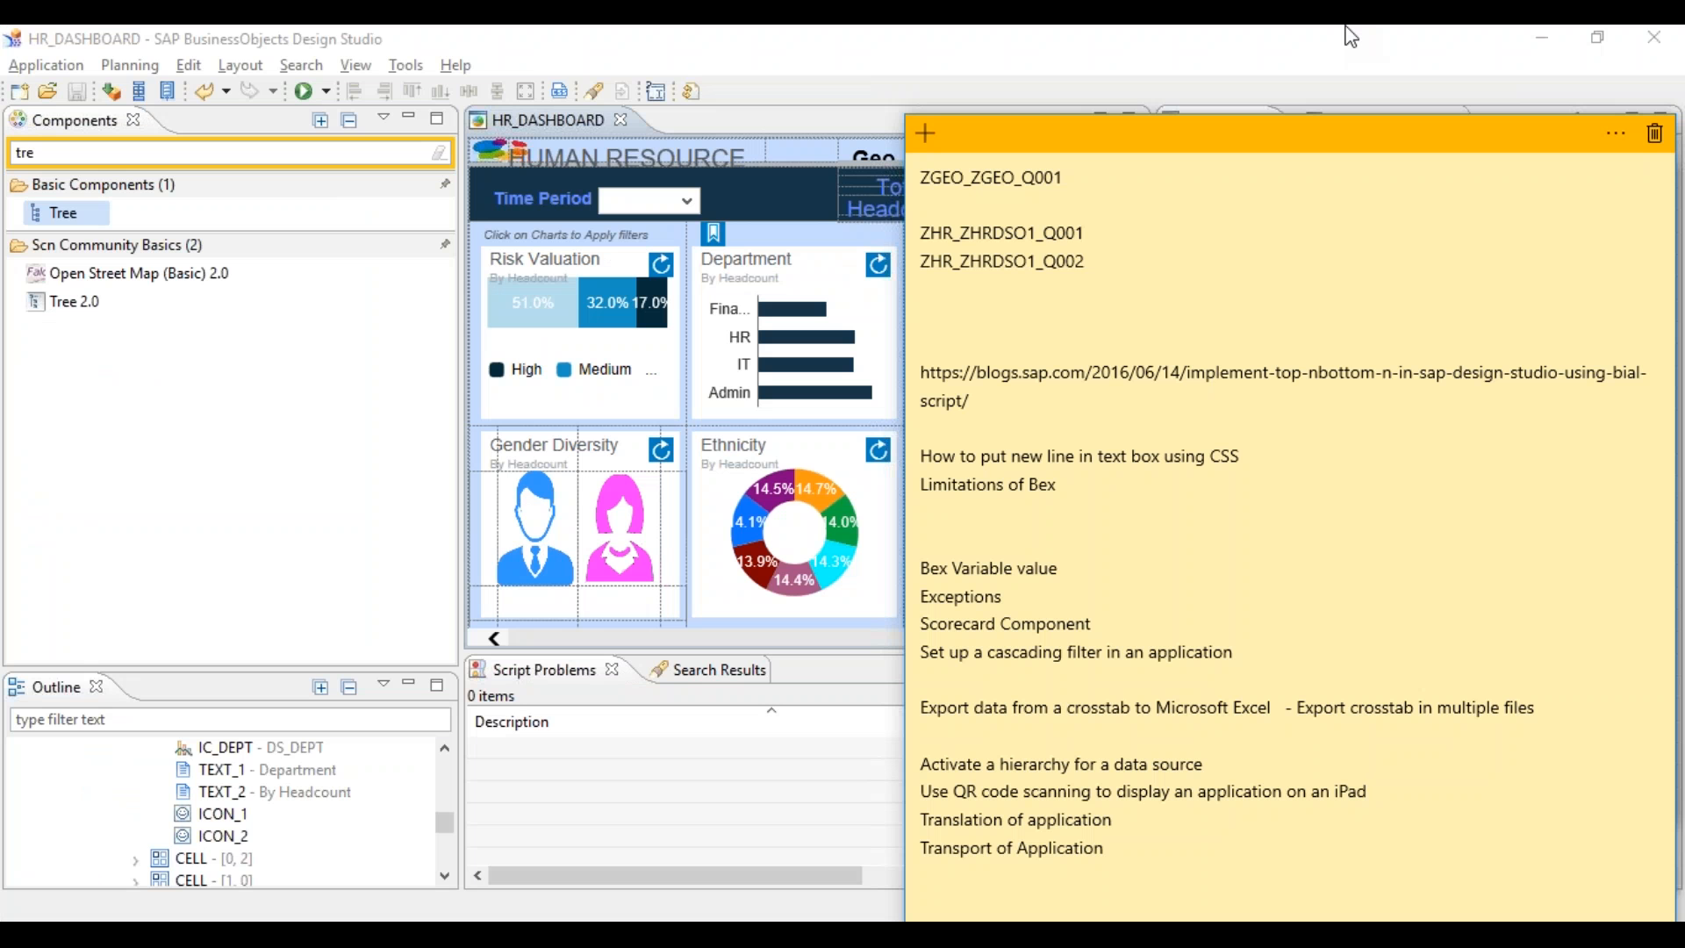
key("super")
type("note")
key("Return")
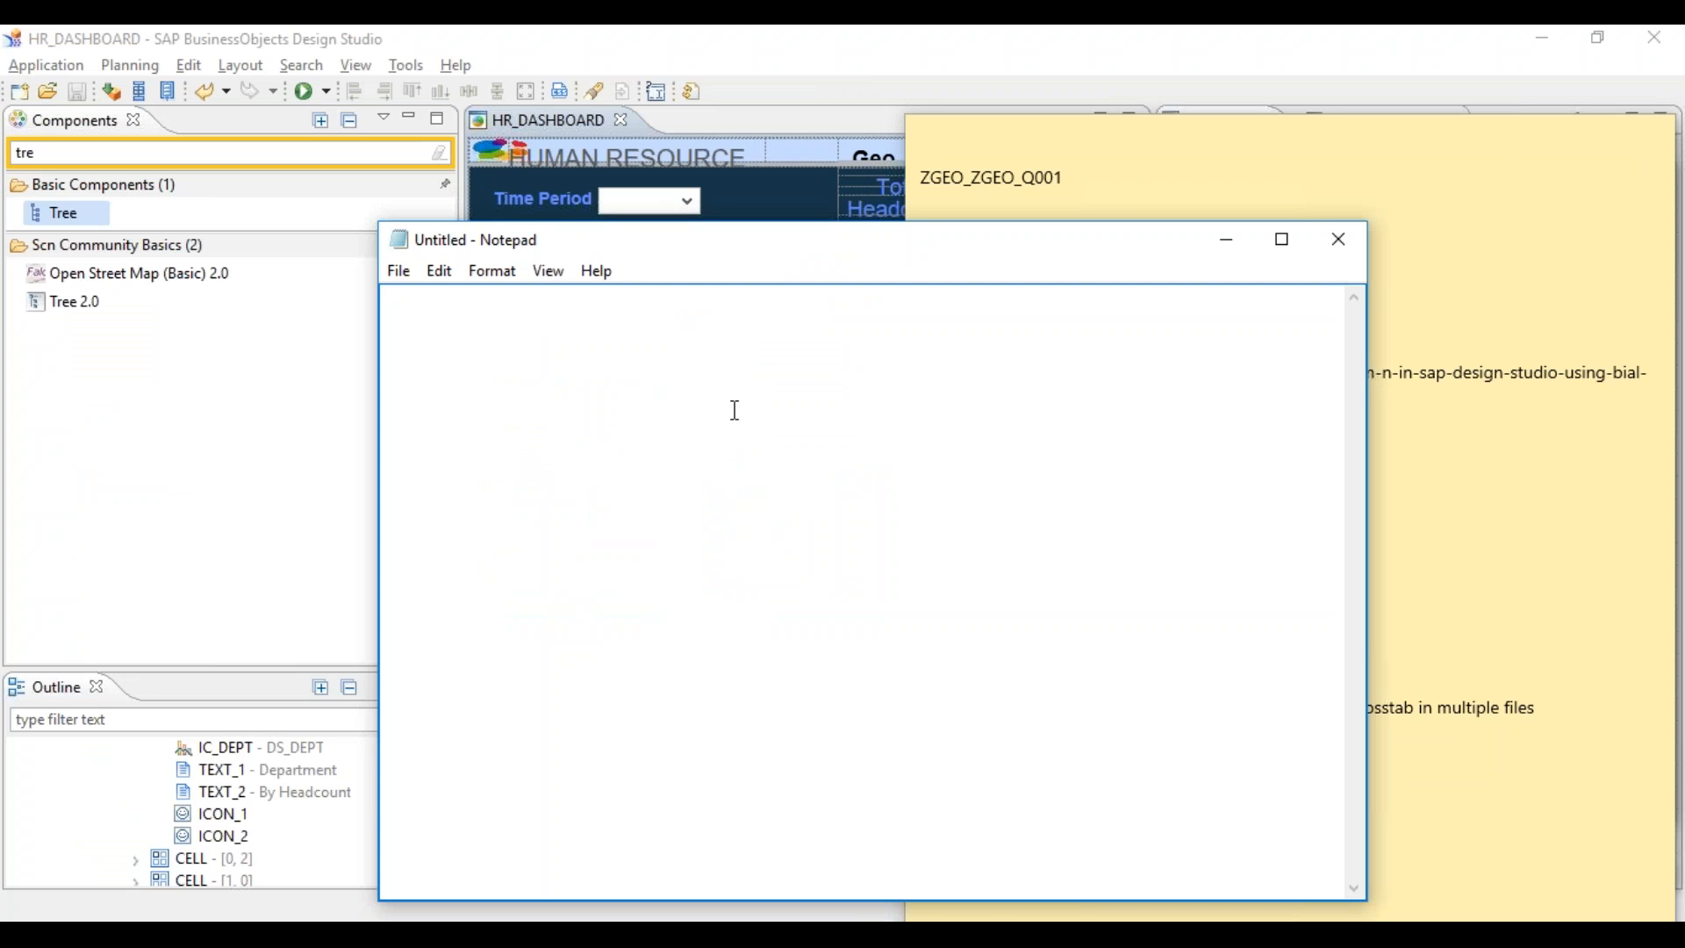
- Type the outline Maincategory1 with indented CAT1, Cat2, Cat4, followed by MainCategory2
type("category")
type("Main")
key("Return")
type("CAT1 \tCat2 Cat4")
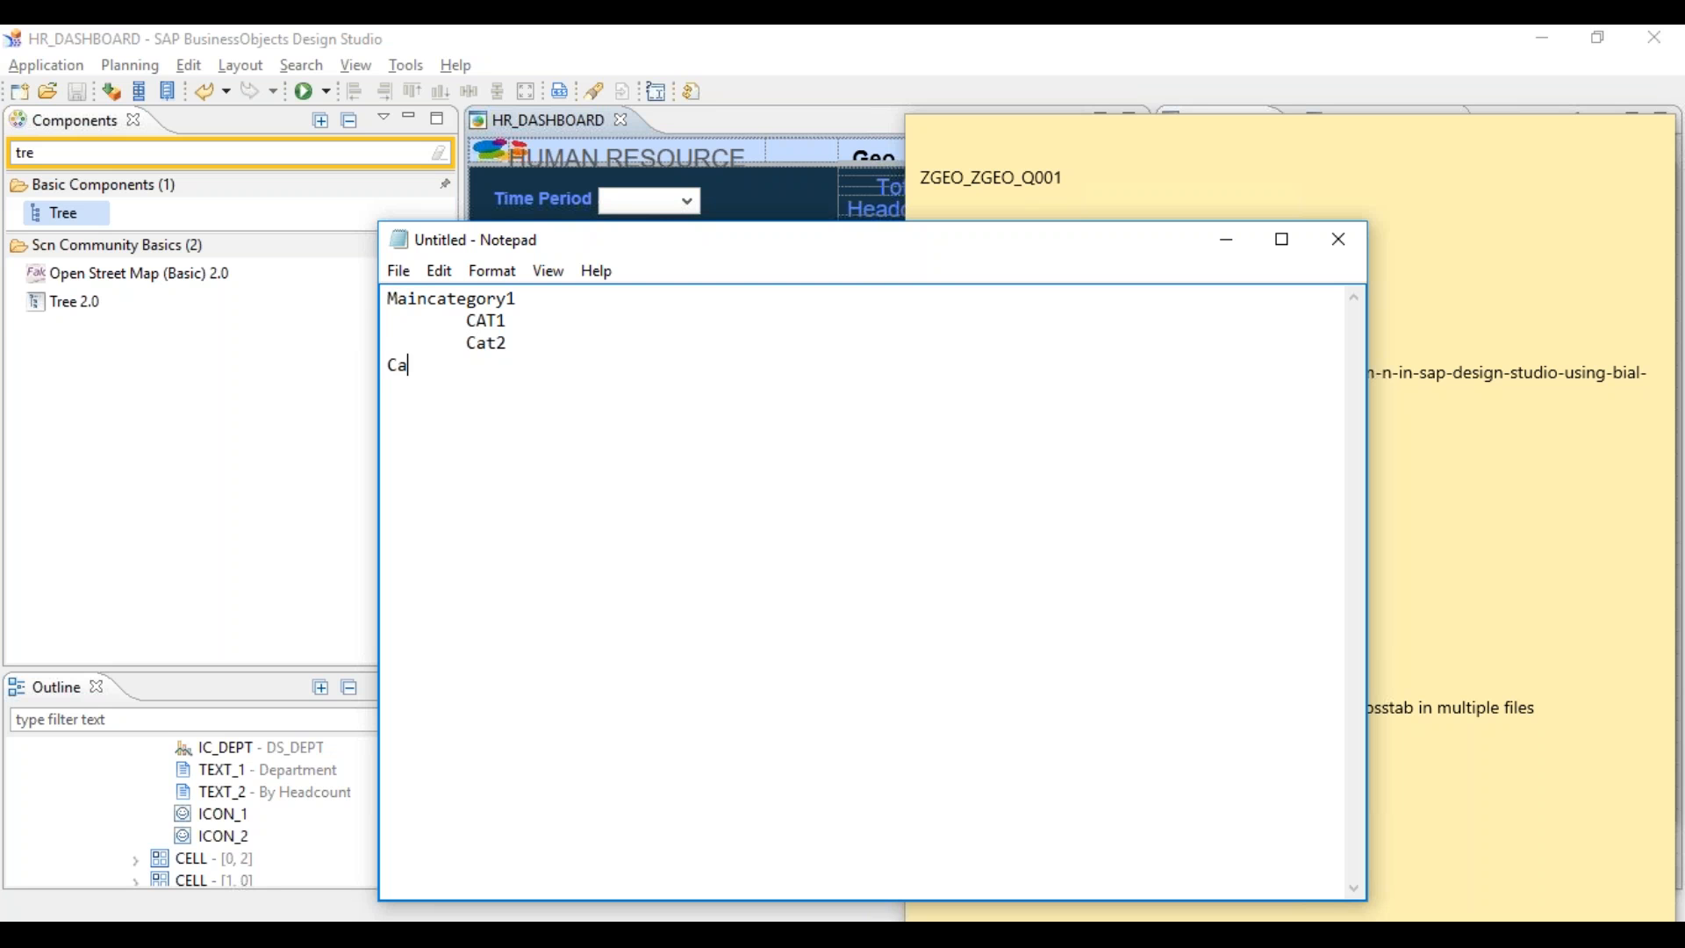
key("Home")
key("Tab")
key("Right")
key("Right")
key("Right")
key("Right")
type("MainCategory2")
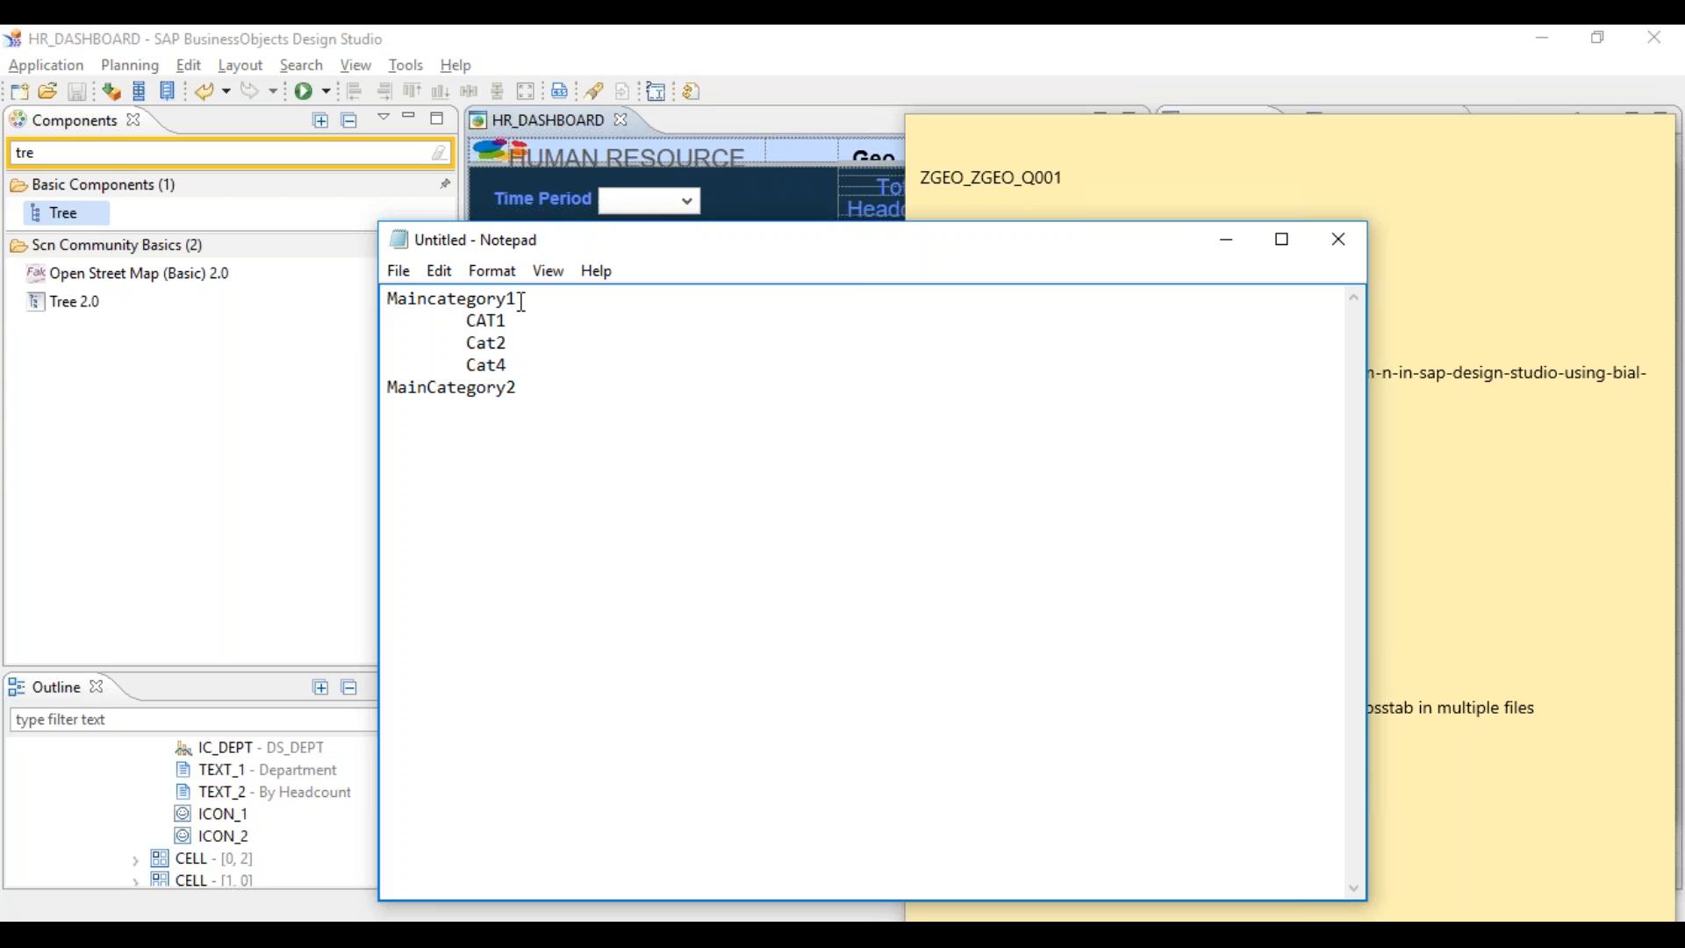
- Highlight Maincategory1 and its CAT1–Cat4 child lines, then return to Design Studio
left_click_drag(520, 300, 387, 298)
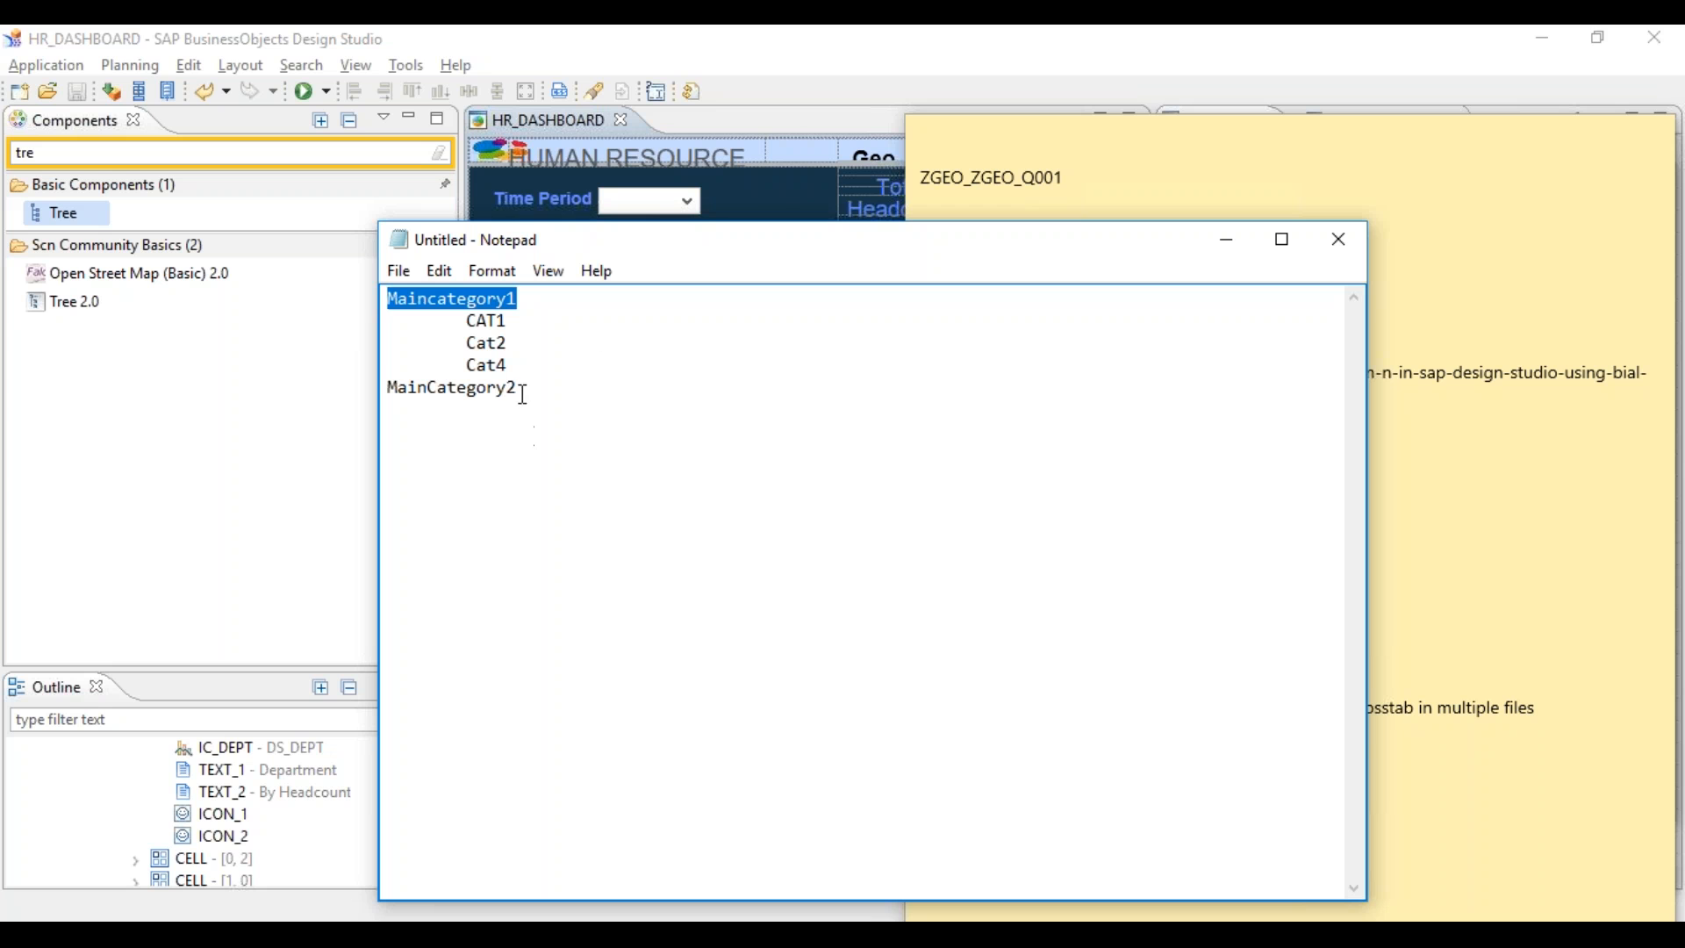
left_click_drag(466, 321, 534, 368)
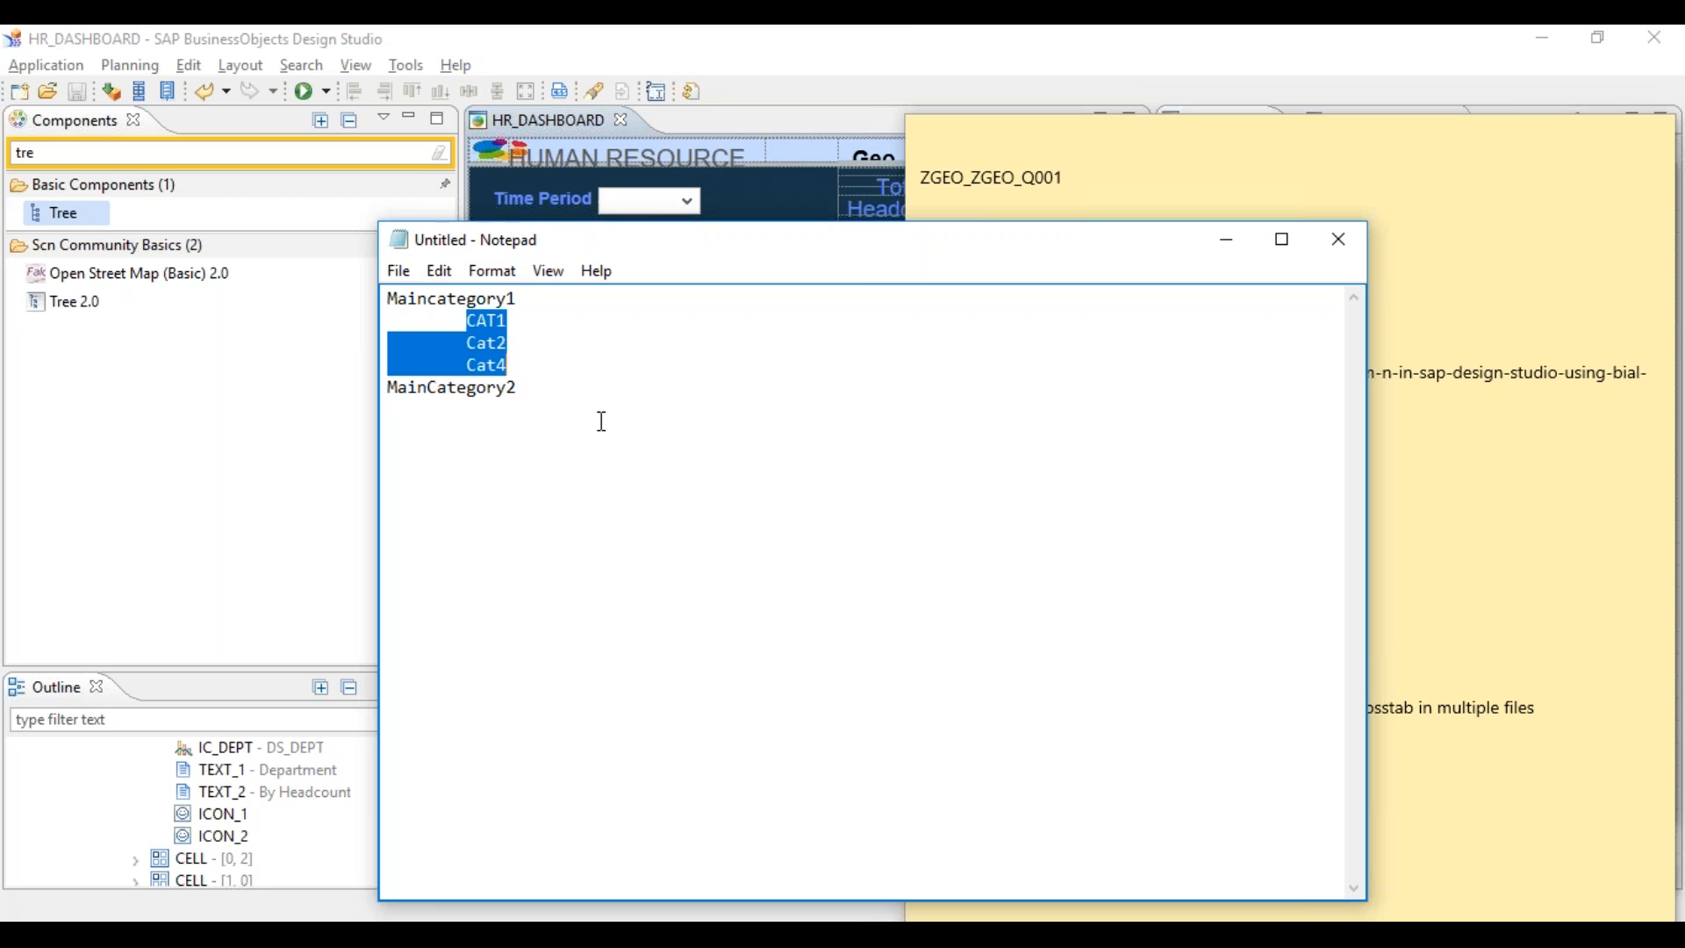
left_click(919, 37)
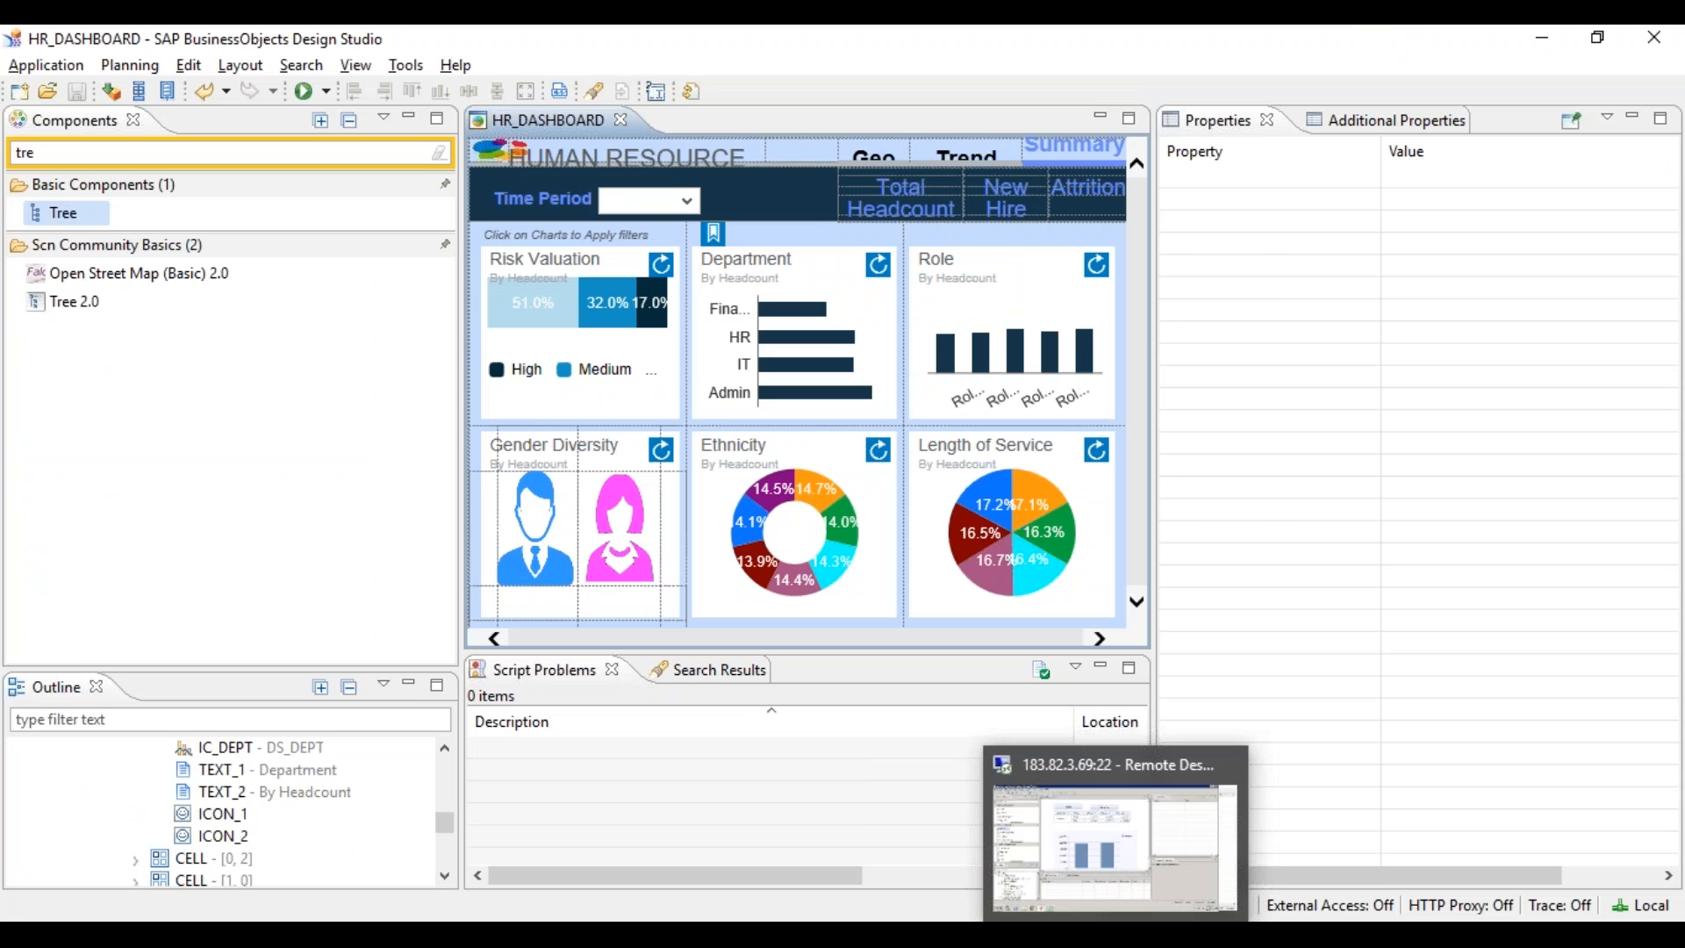
- Mark the iPad QR code topic in the notes, then generate and close a Send to Mobile Device QR code
left_click(899, 934)
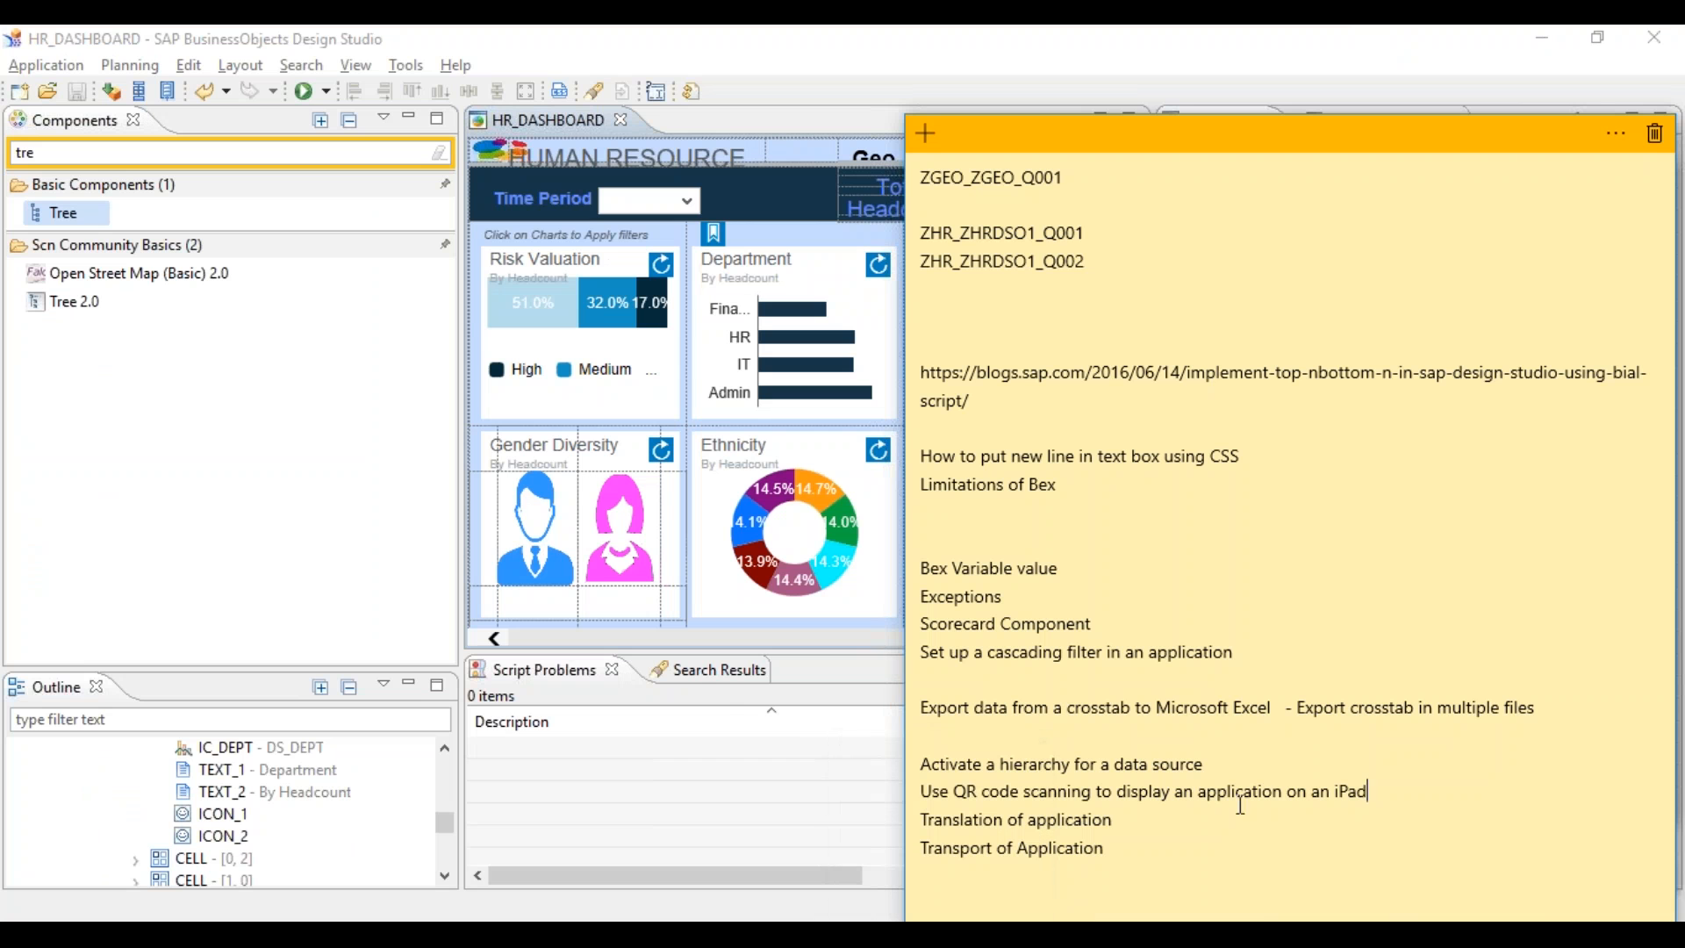
left_click_drag(1388, 792, 959, 799)
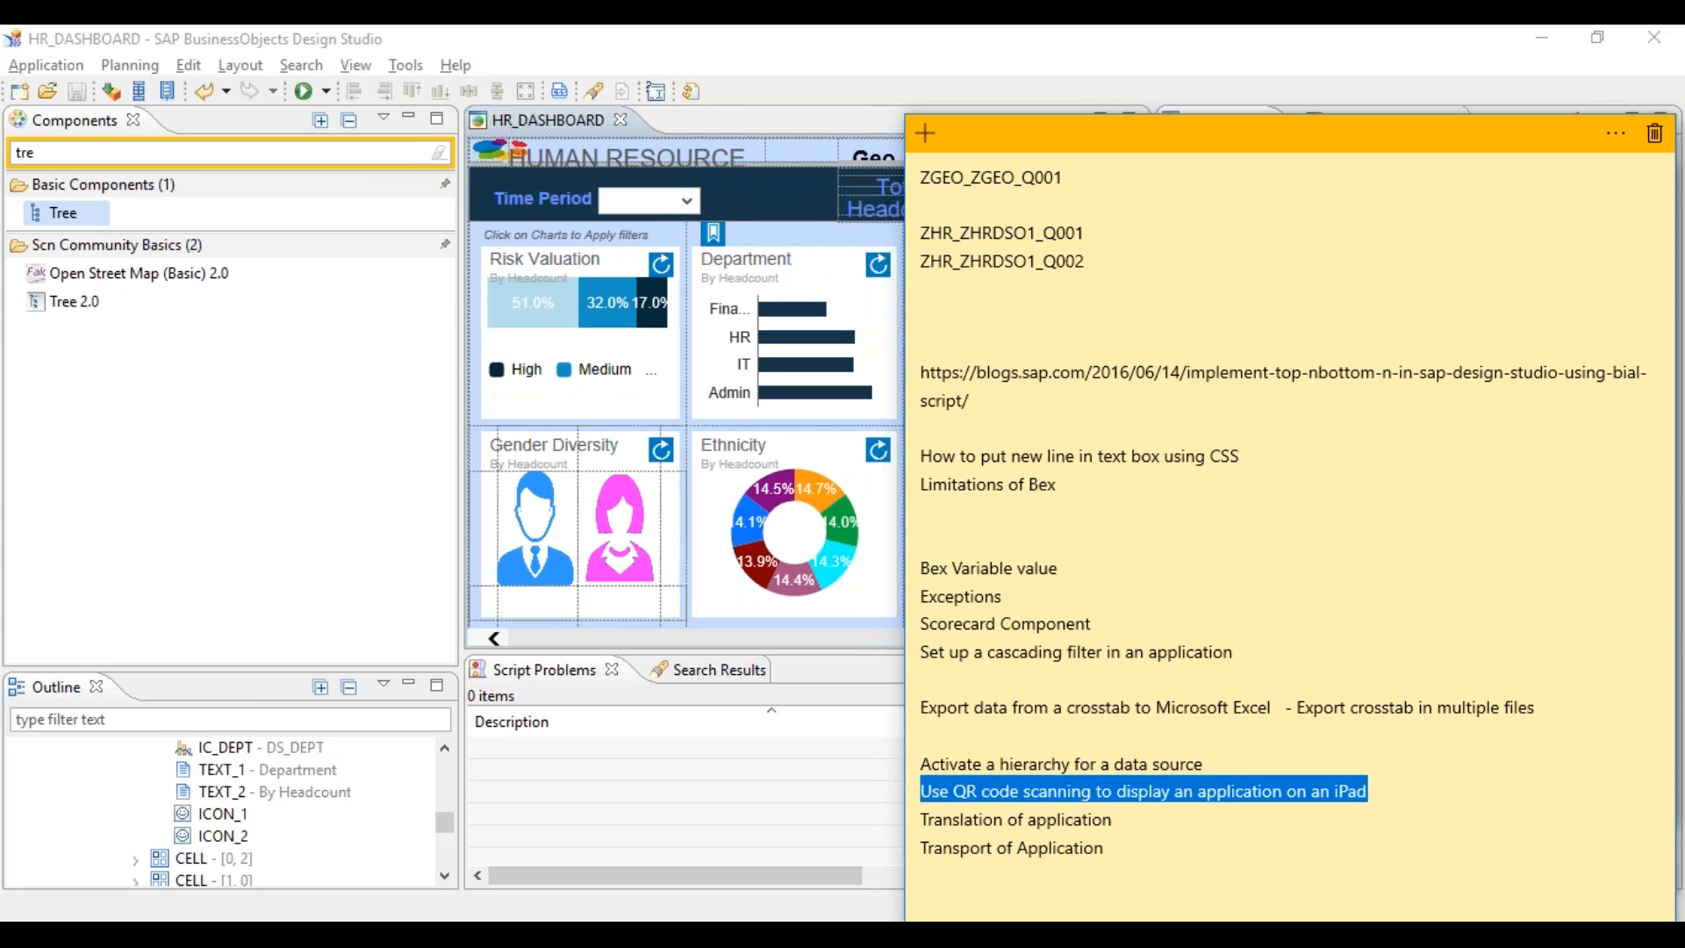
left_click(511, 32)
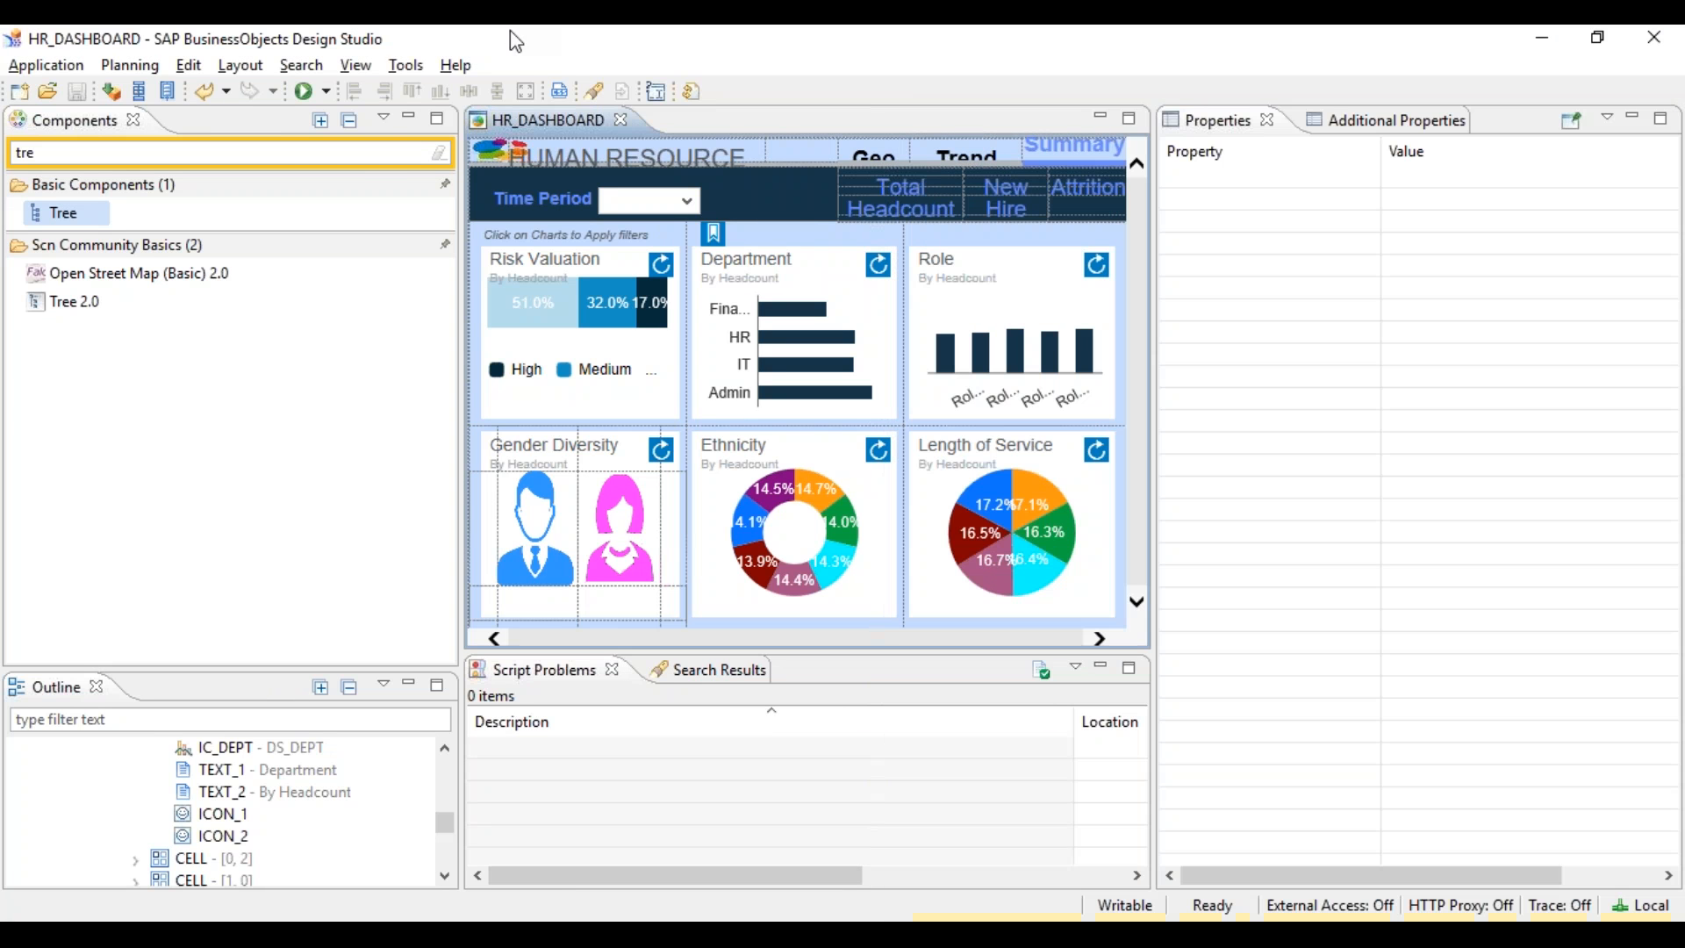
left_click(325, 91)
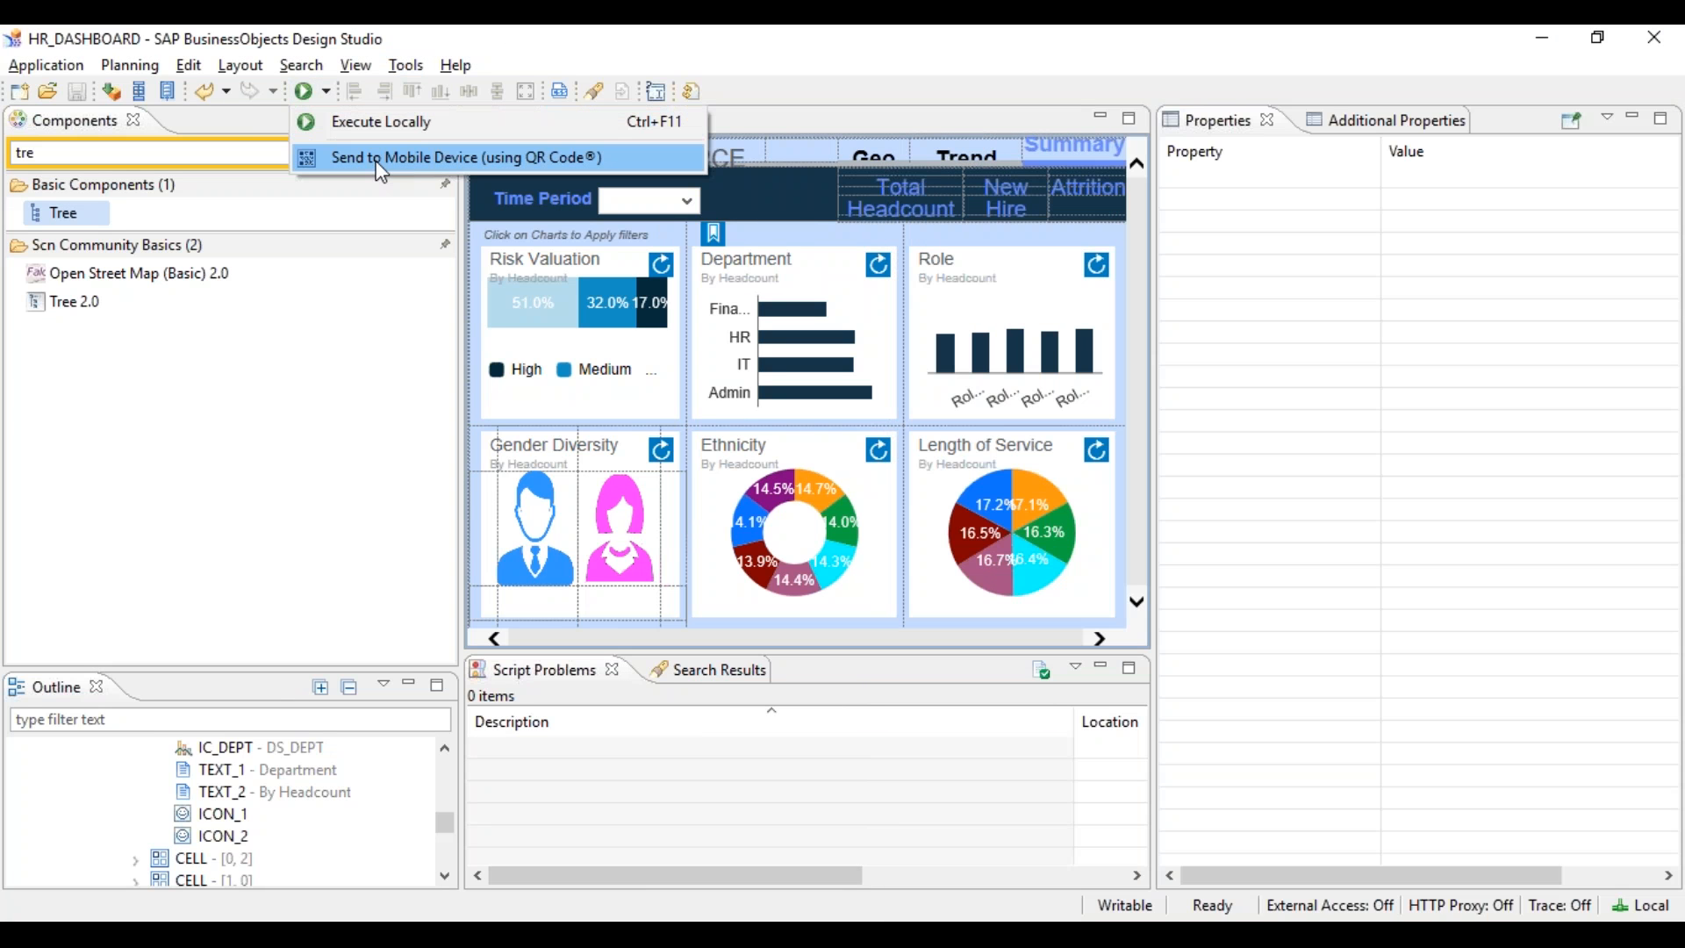
left_click(581, 166)
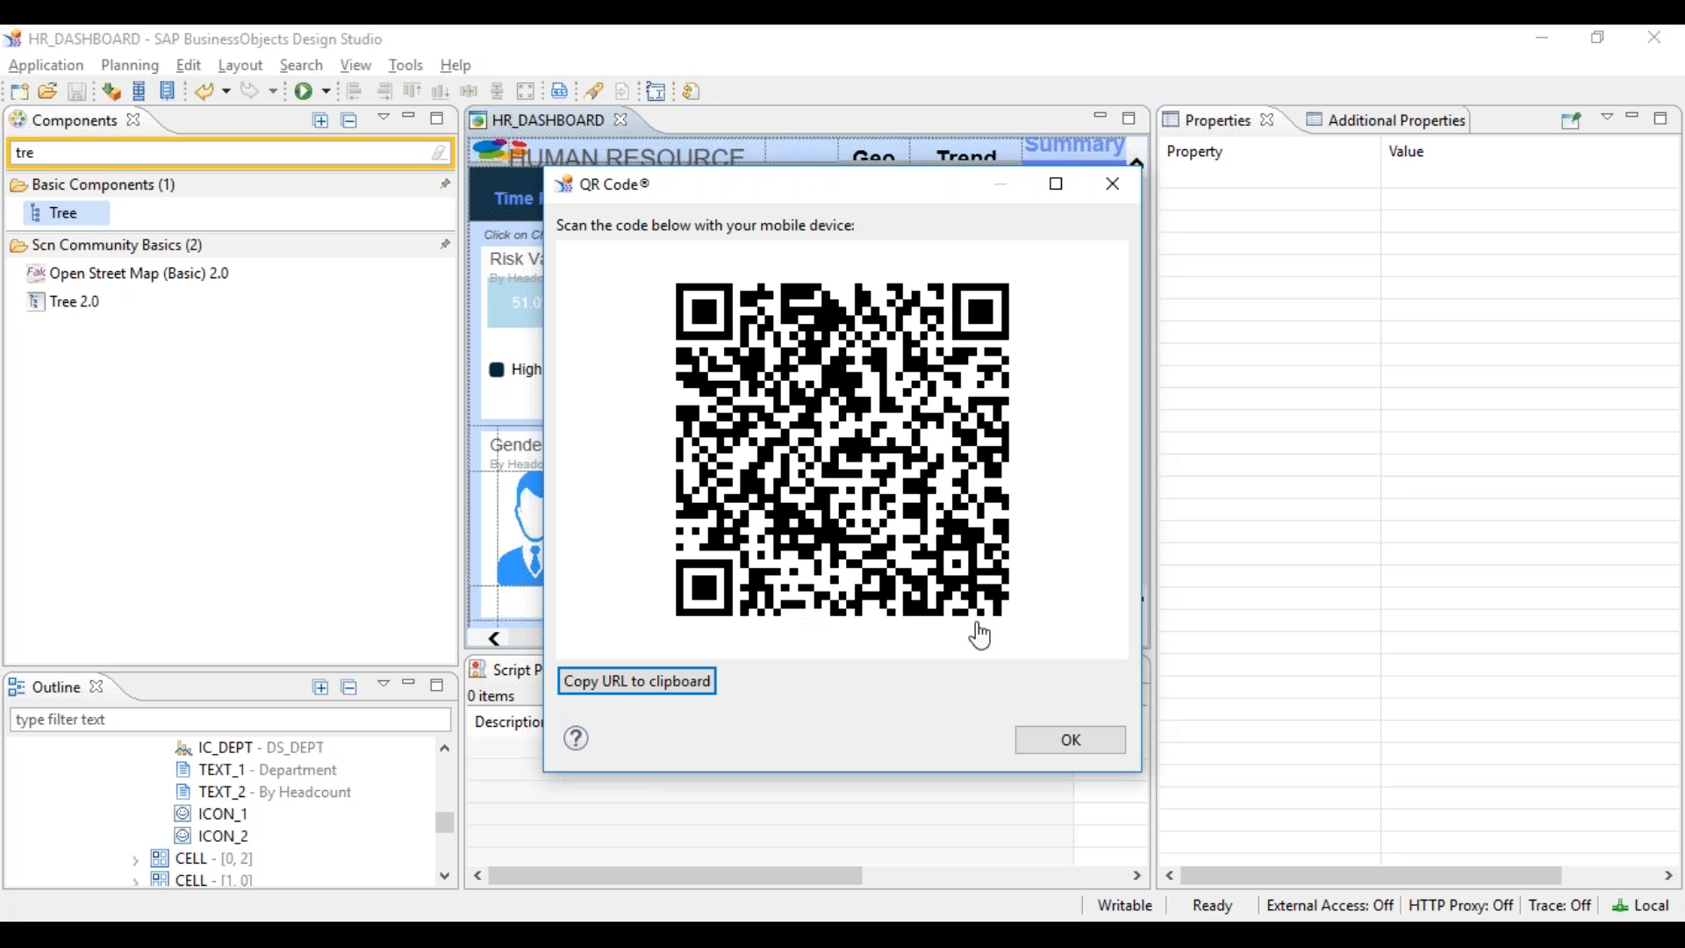
left_click(1065, 753)
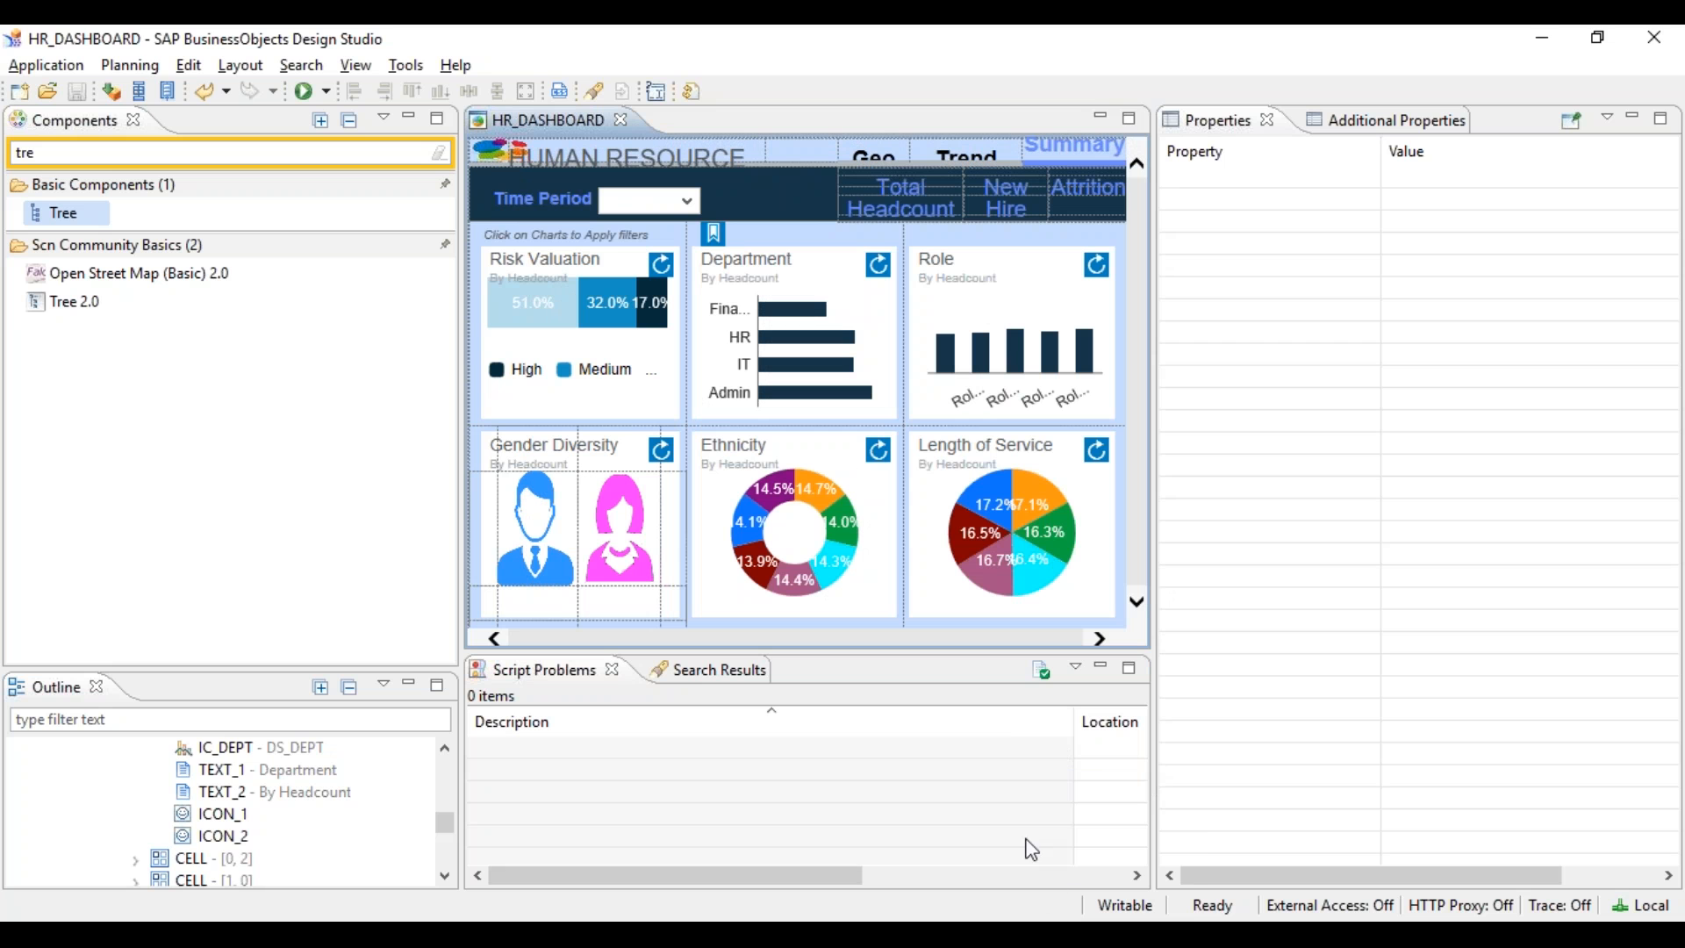
mouse_move(1059, 932)
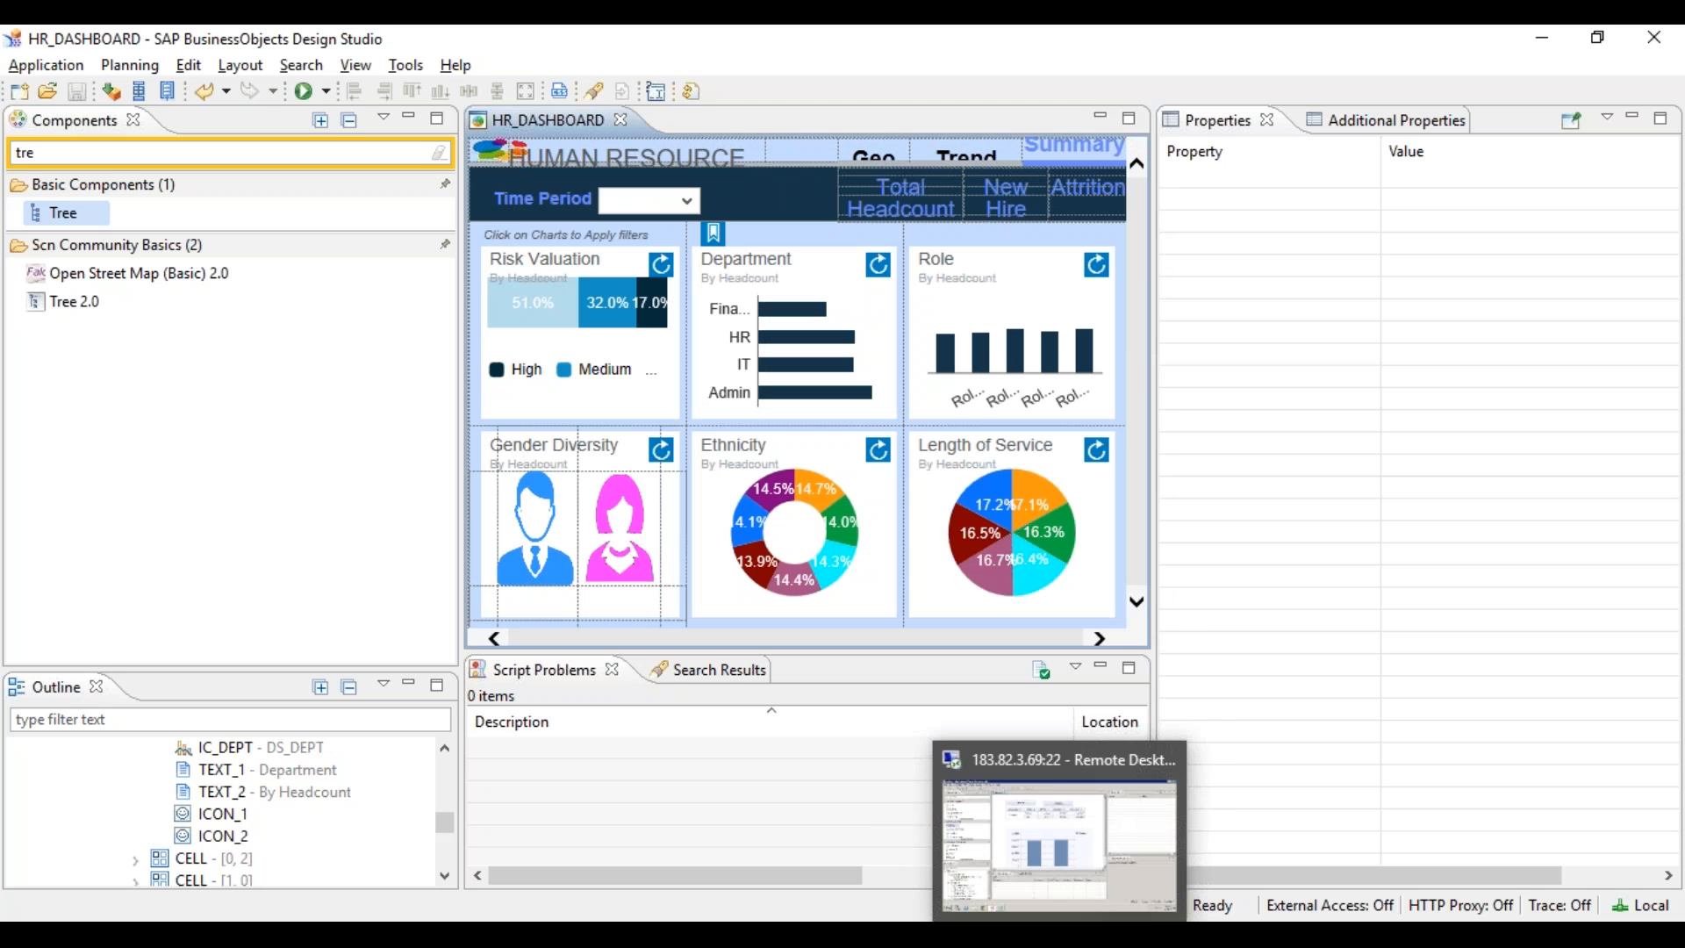
left_click(907, 932)
left_click(908, 932)
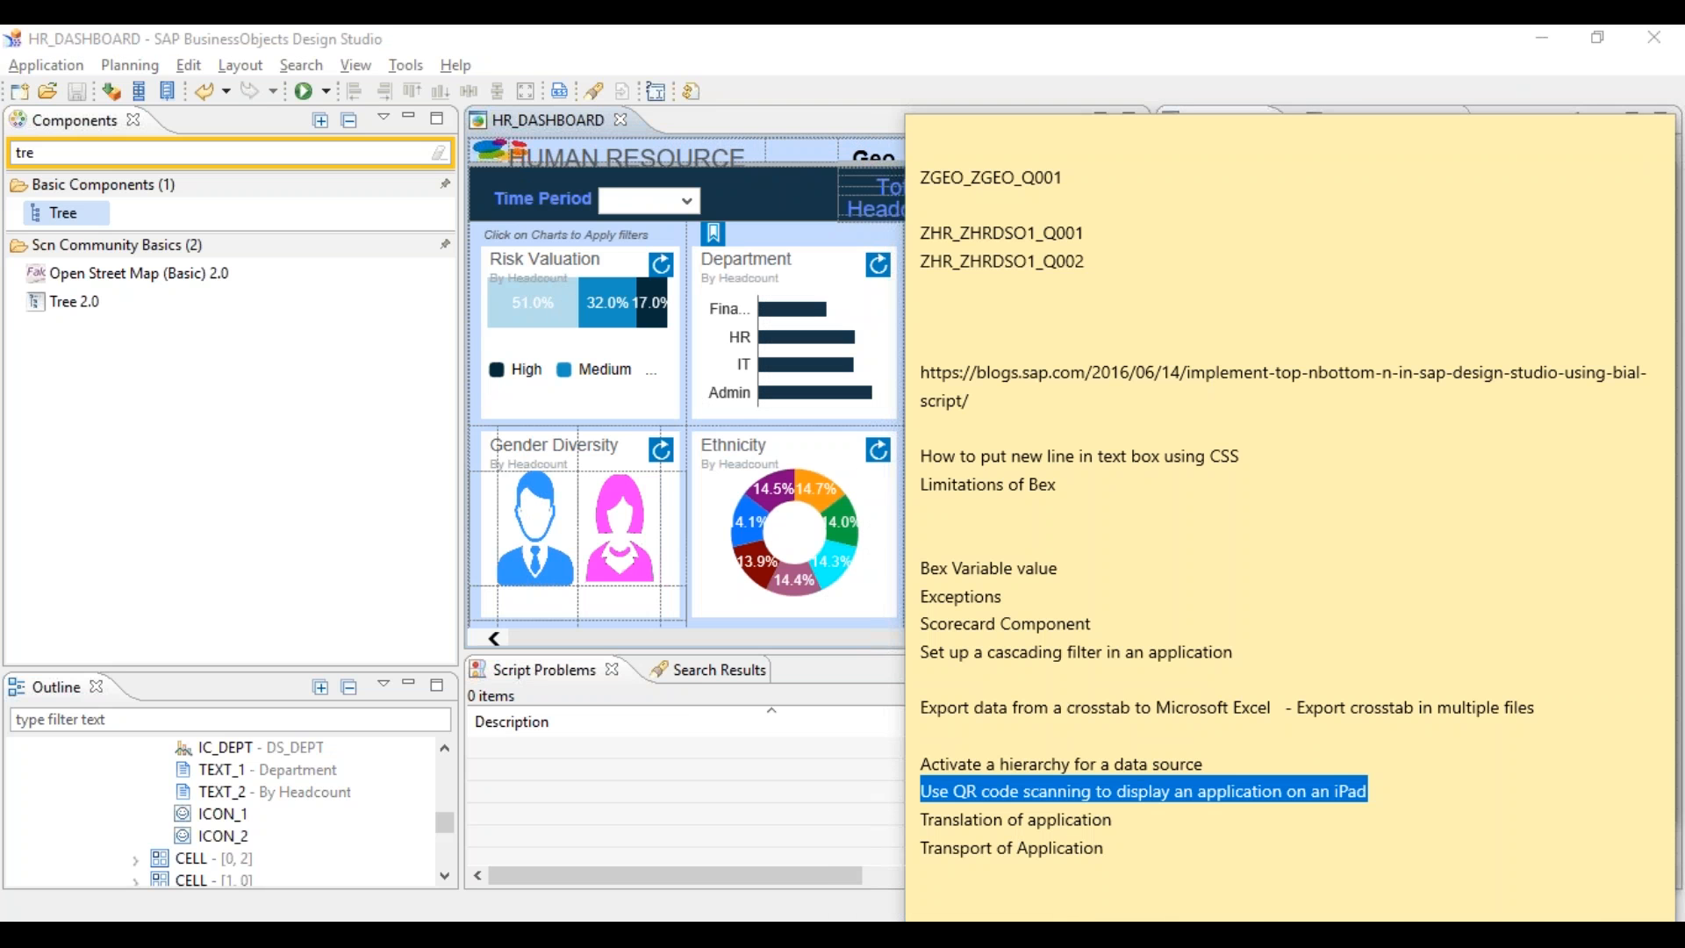
left_click(1059, 932)
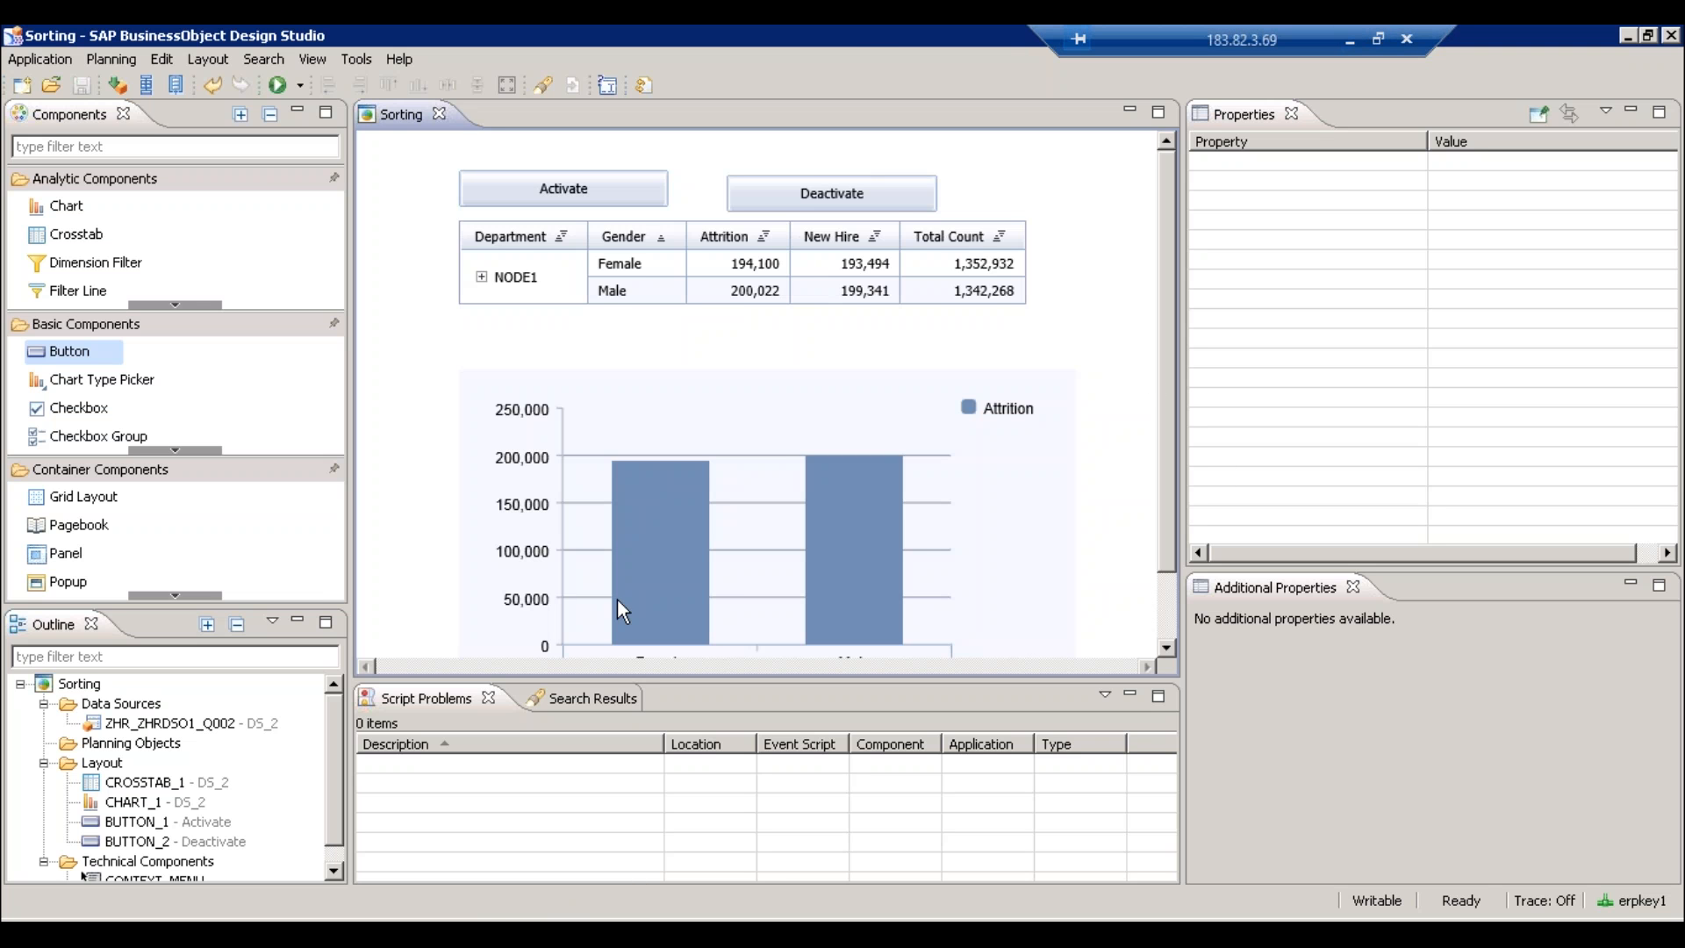
left_click(1352, 35)
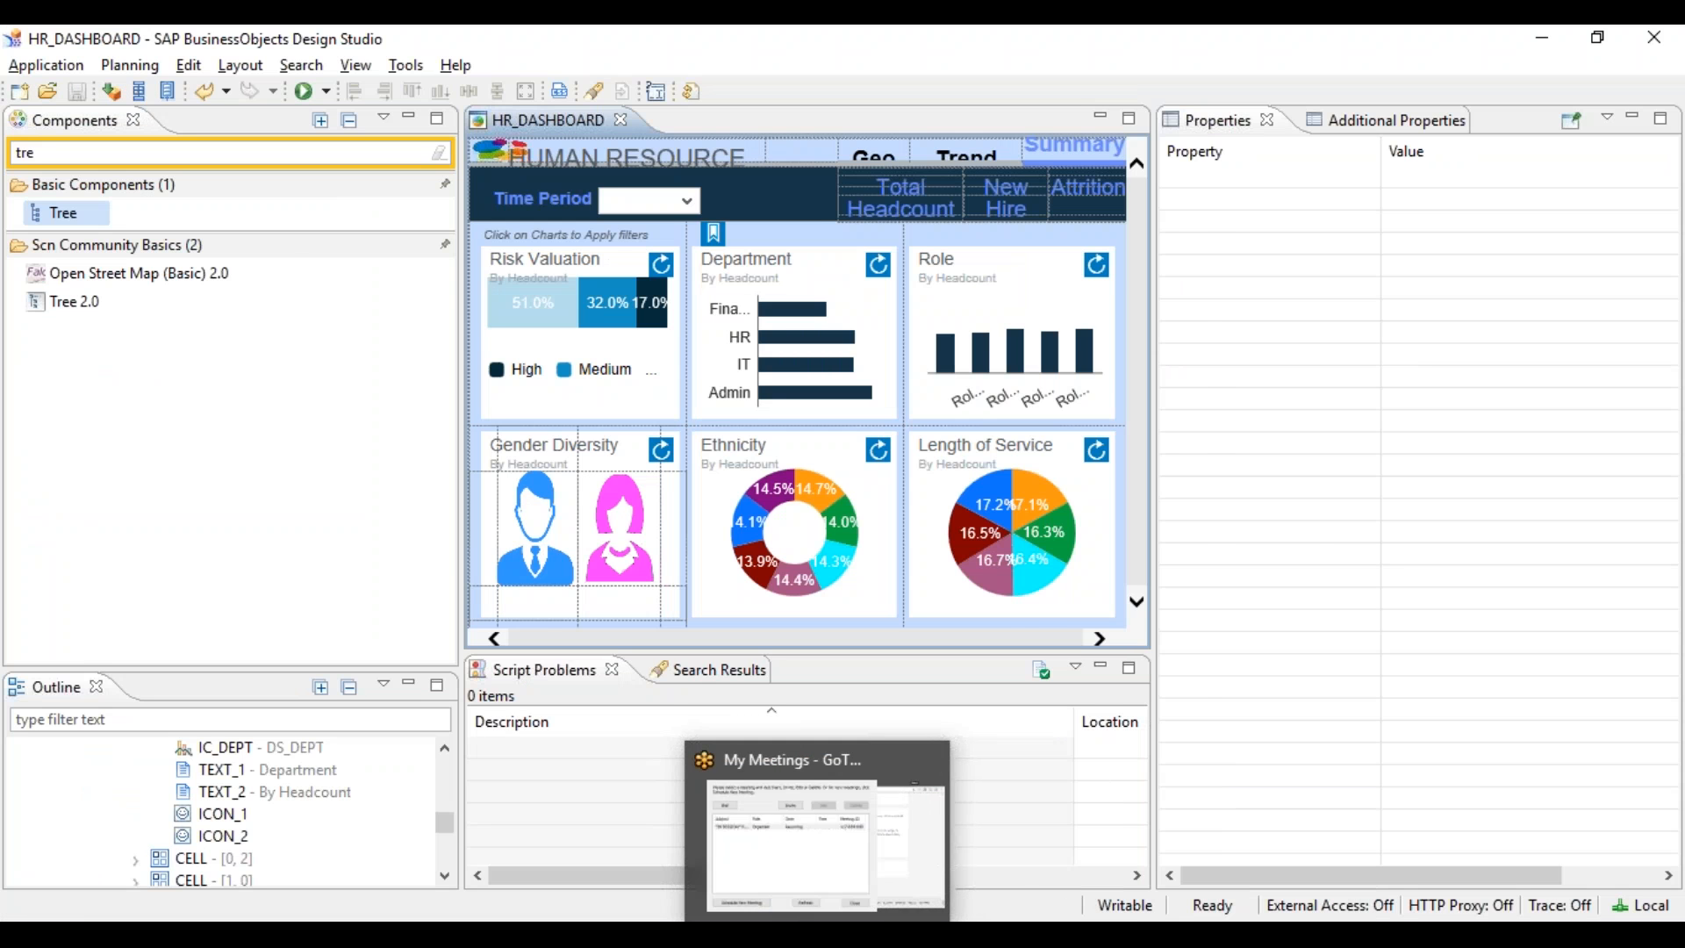
left_click(1066, 917)
left_click(1192, 847)
left_click(1394, 795)
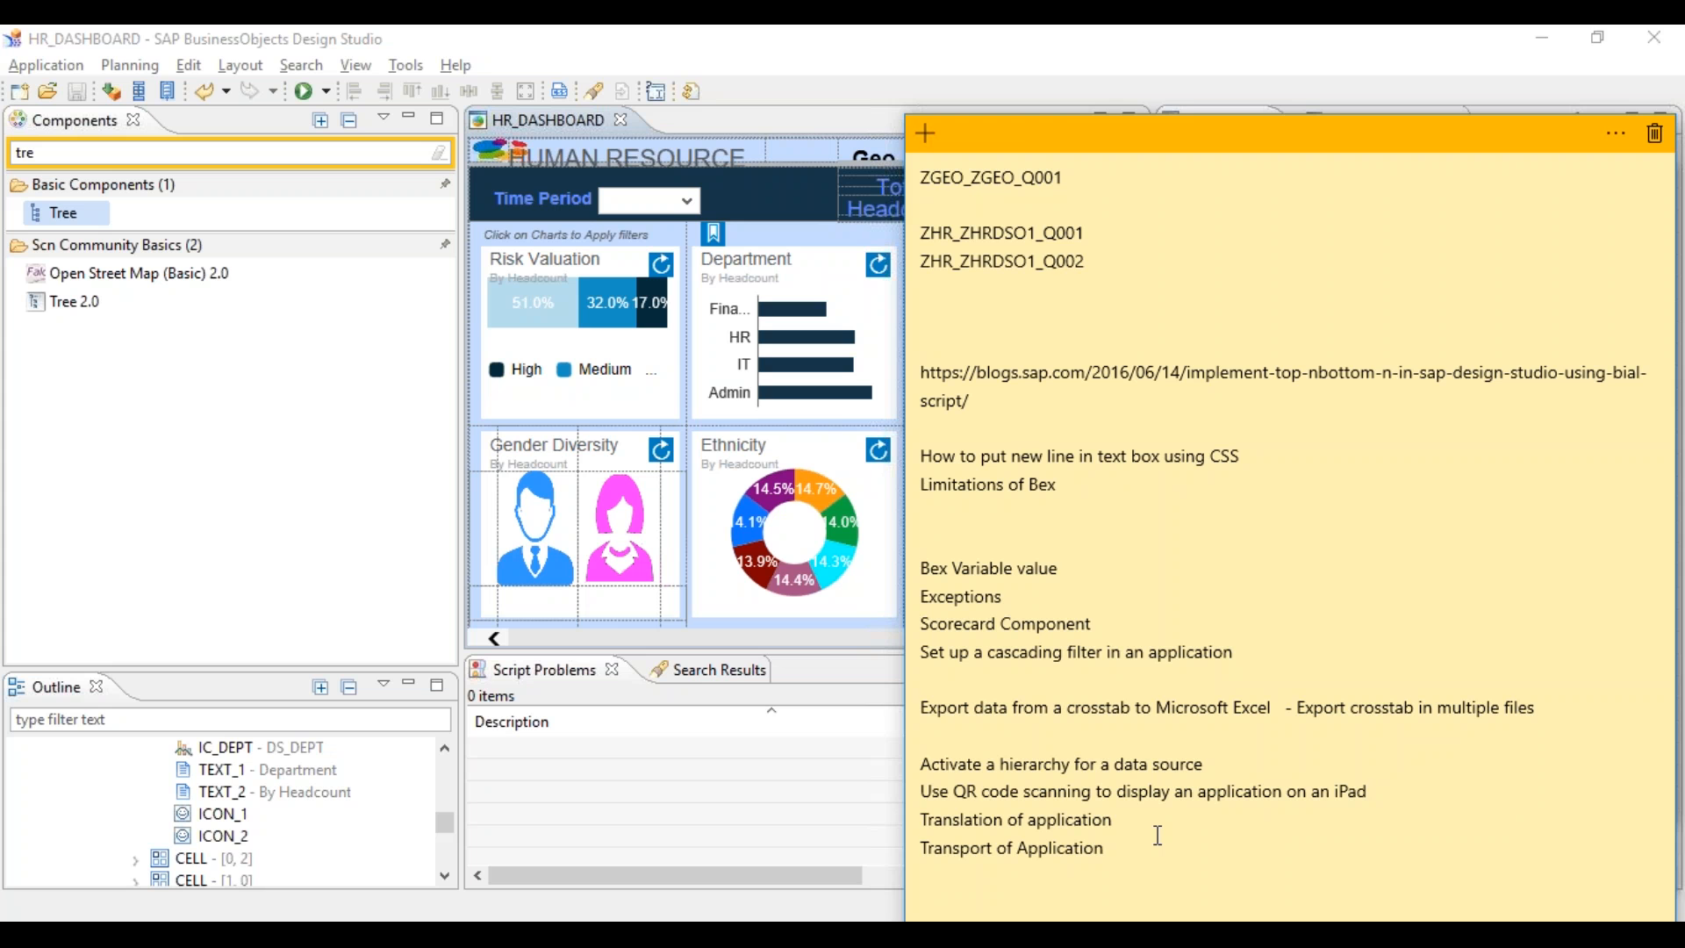
key("alt+Tab")
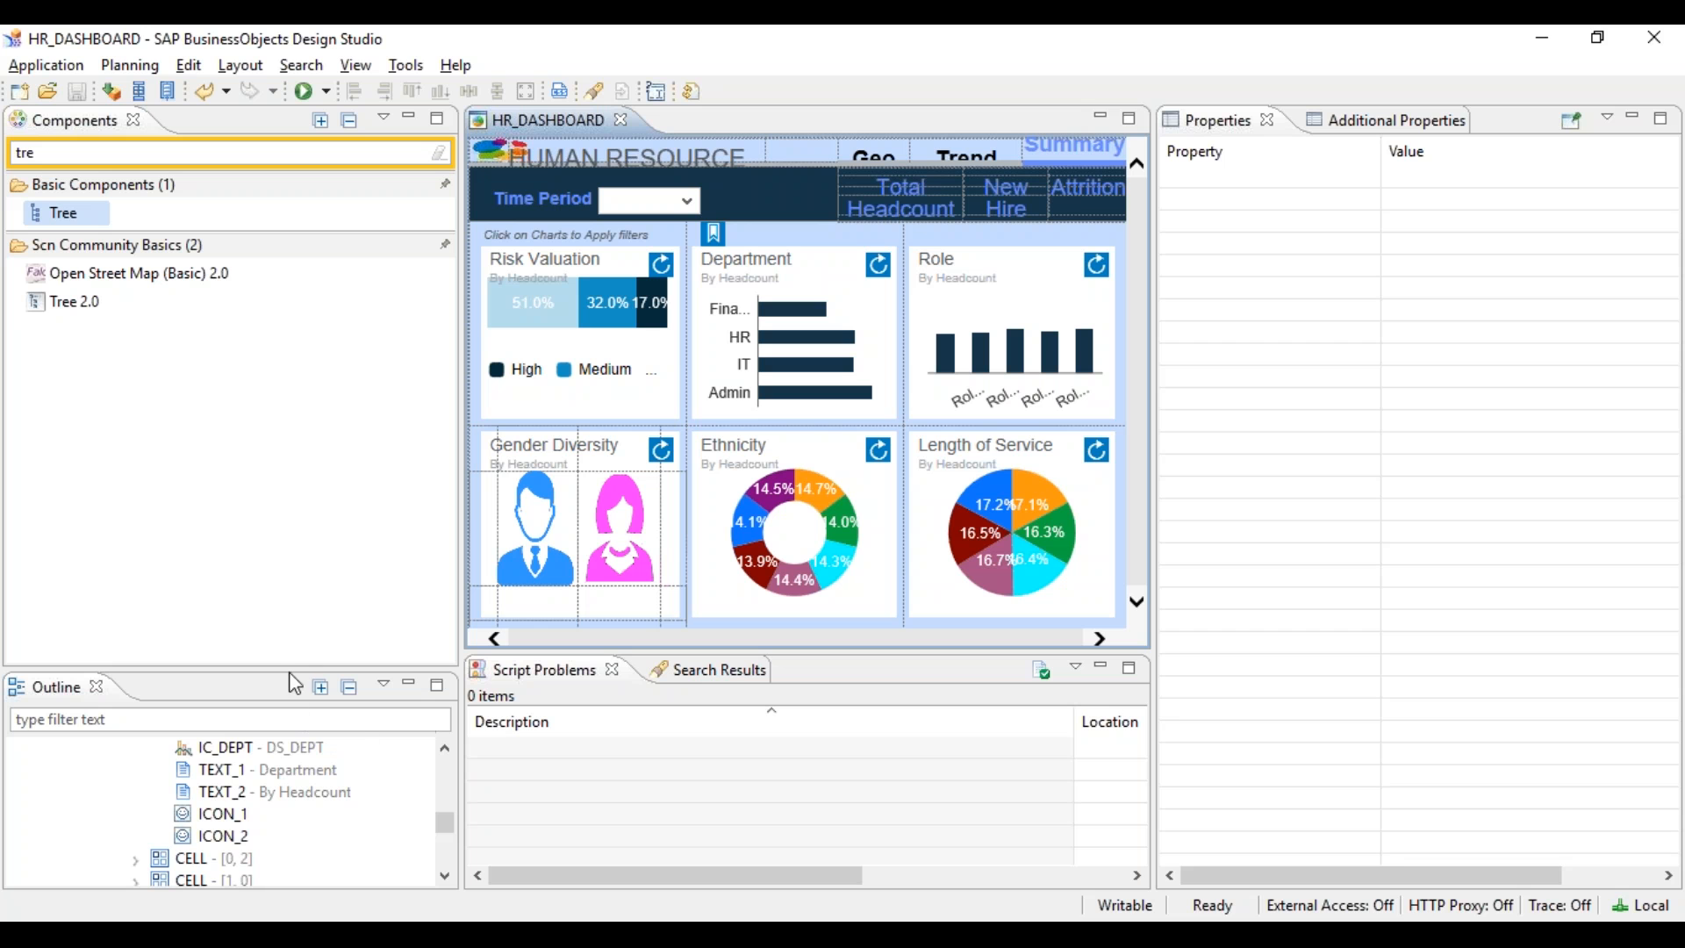
- Enlarge the Outline panel, select HR_DASHBOARD, and open its On Startup event script
left_click_drag(289, 664, 279, 498)
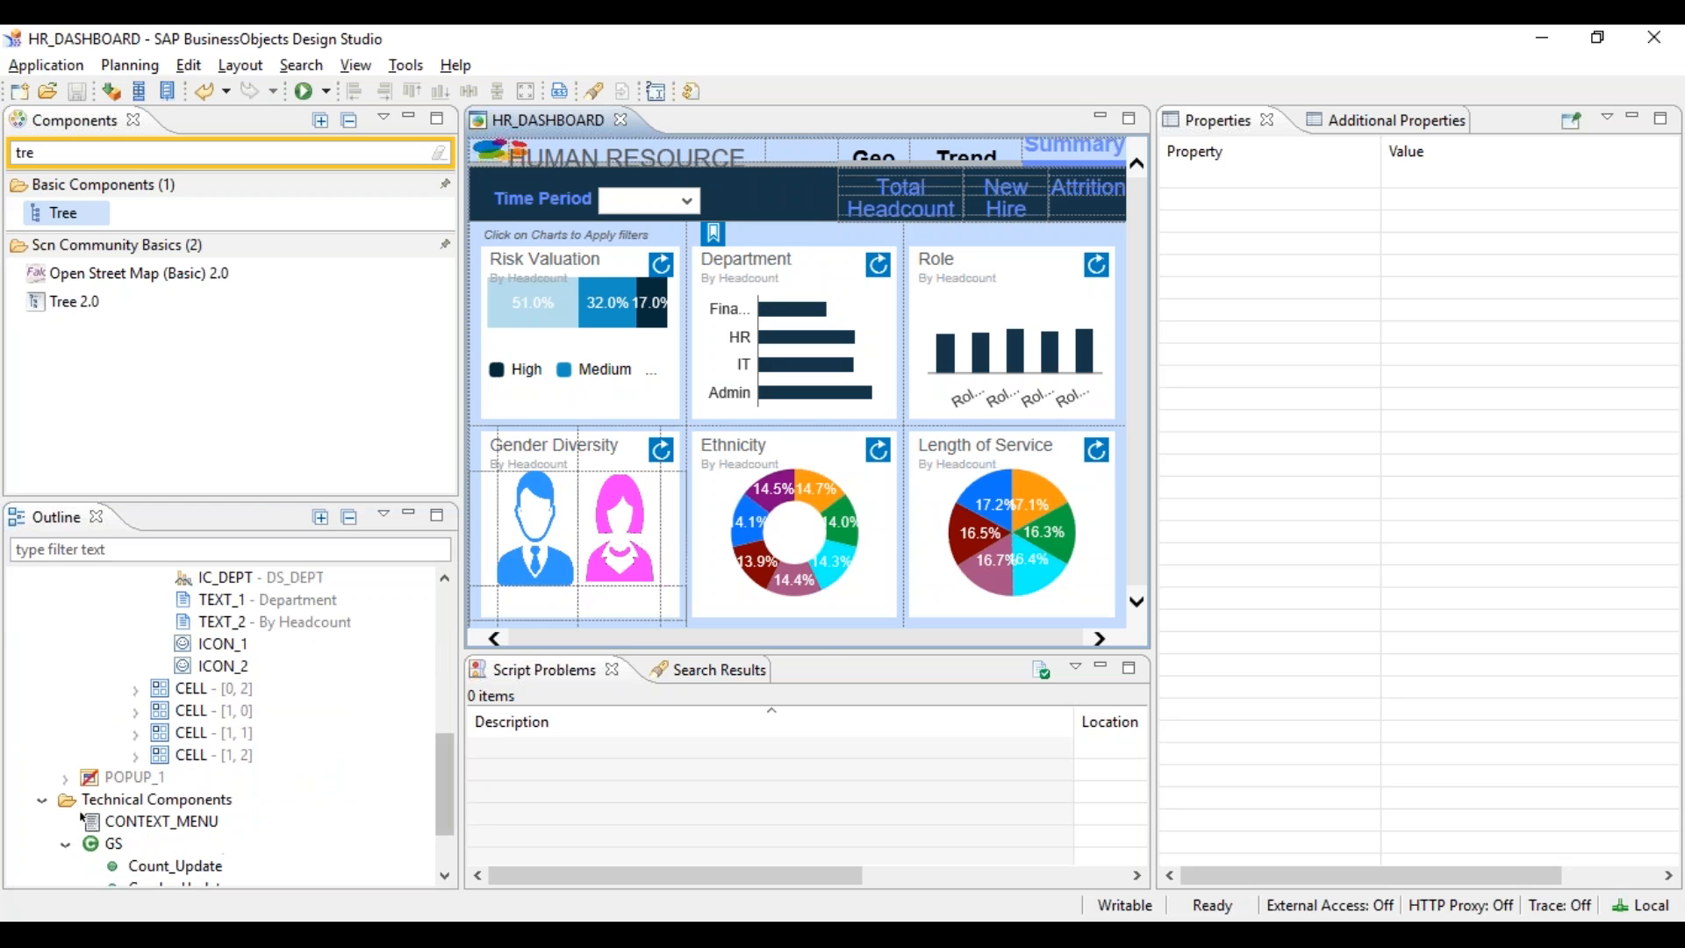
left_click_drag(445, 753, 449, 595)
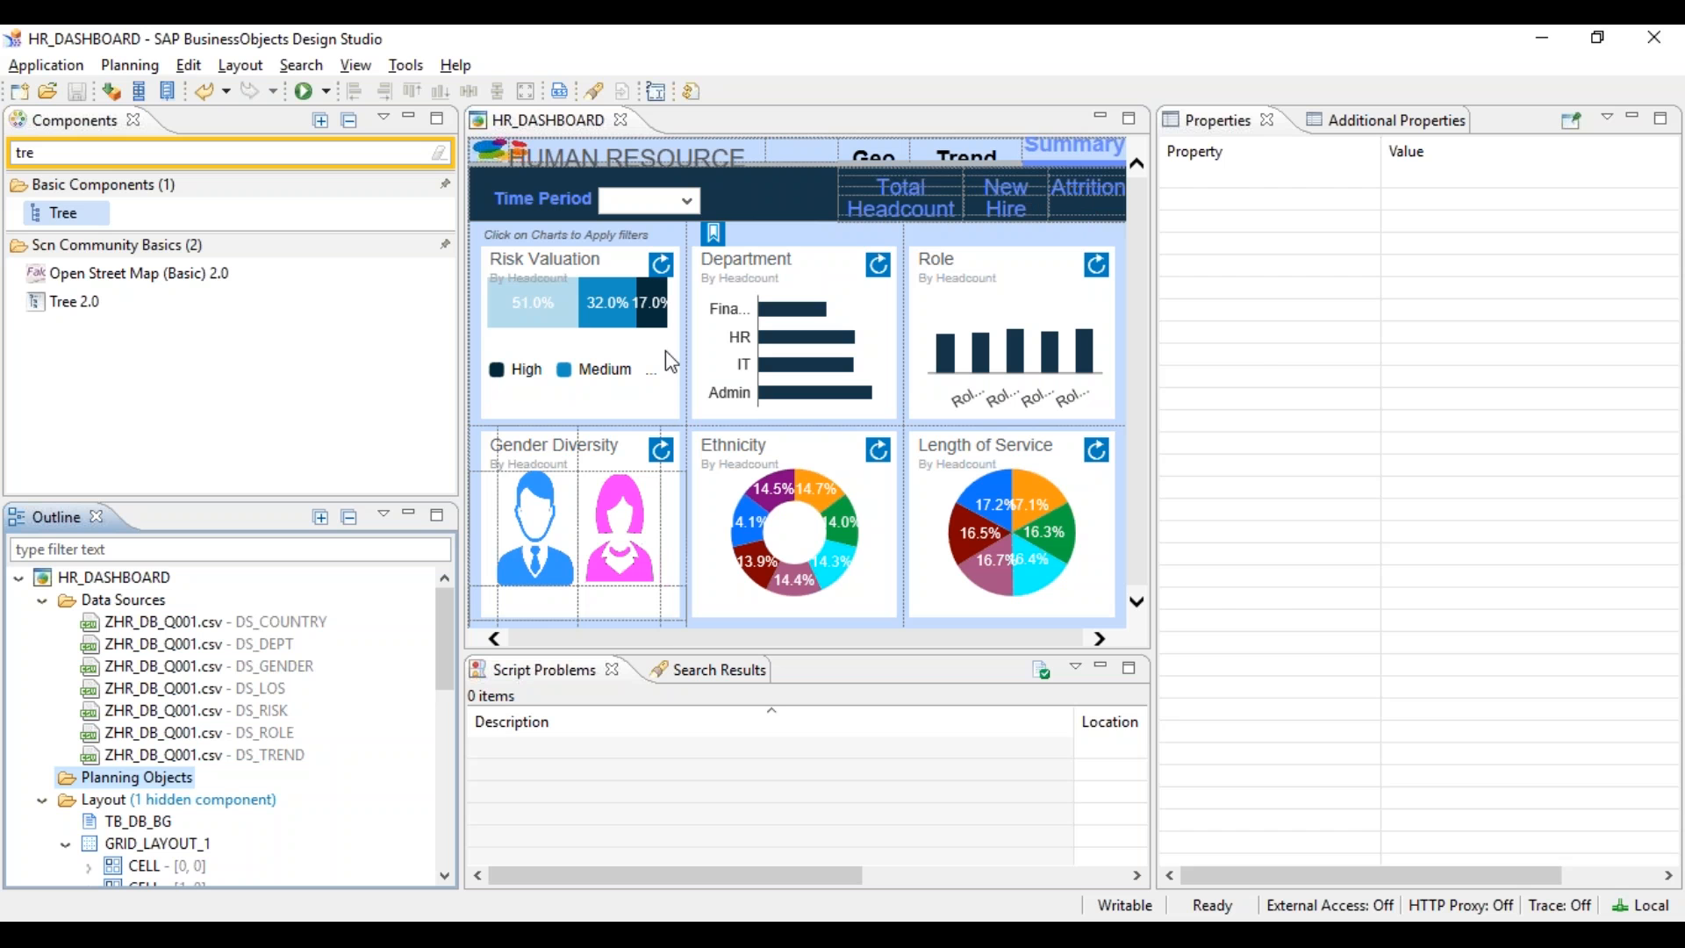
left_click(132, 576)
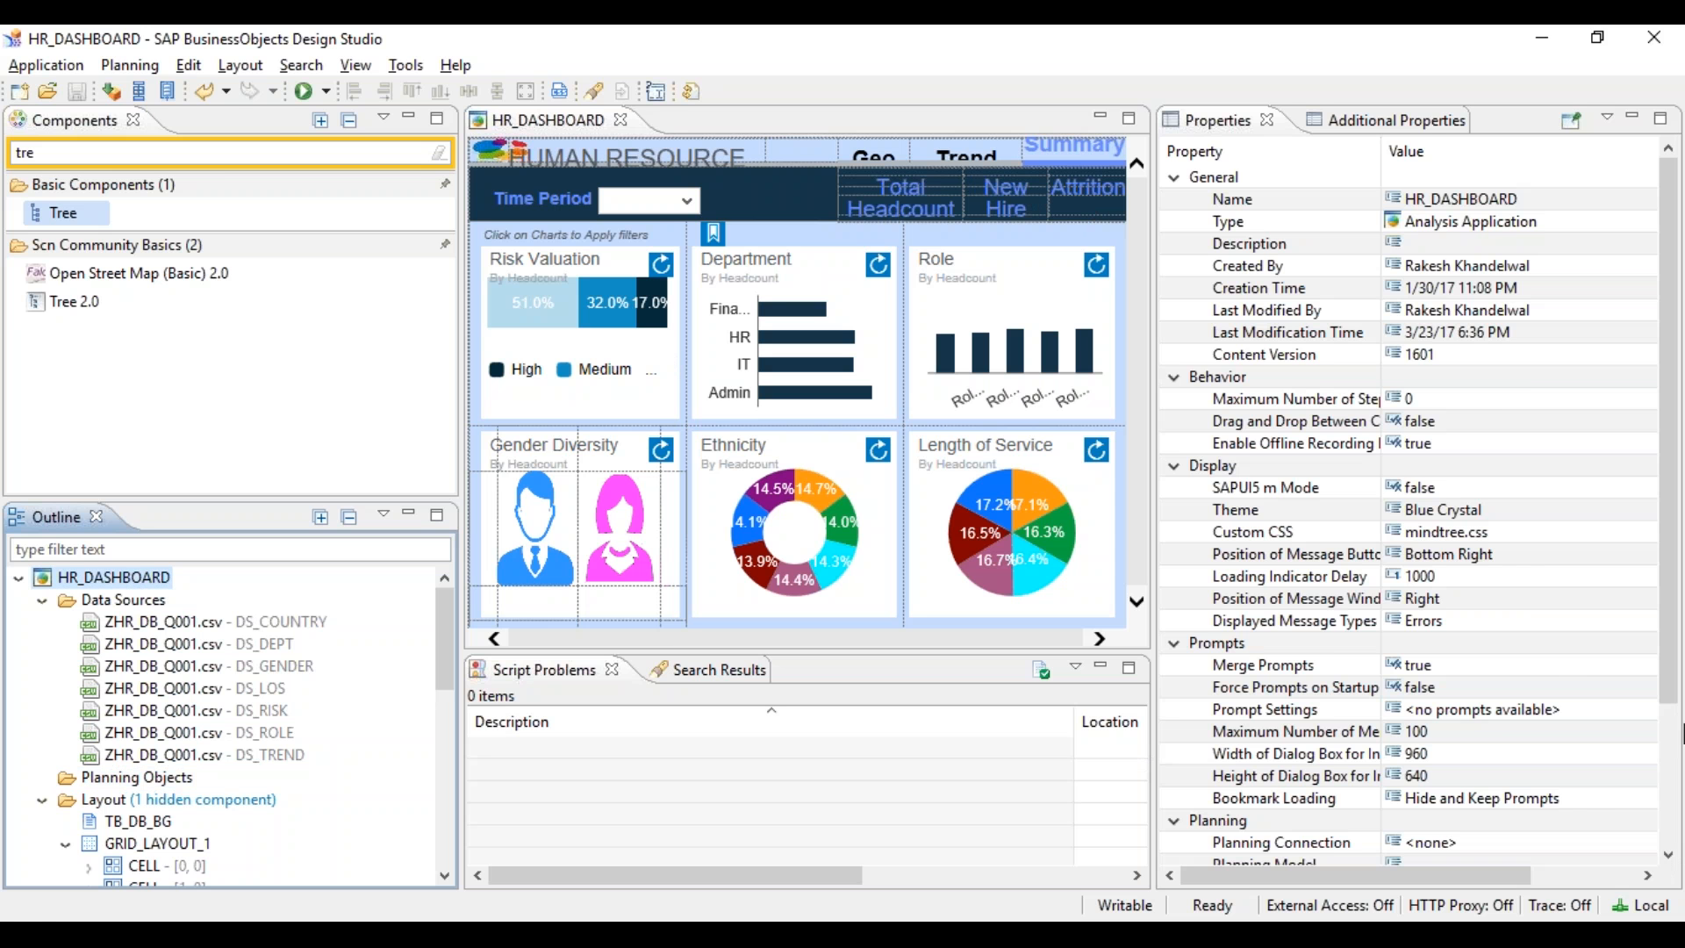
scroll(1650, 763, "down", 3)
left_click(1648, 801)
left_click(1650, 801)
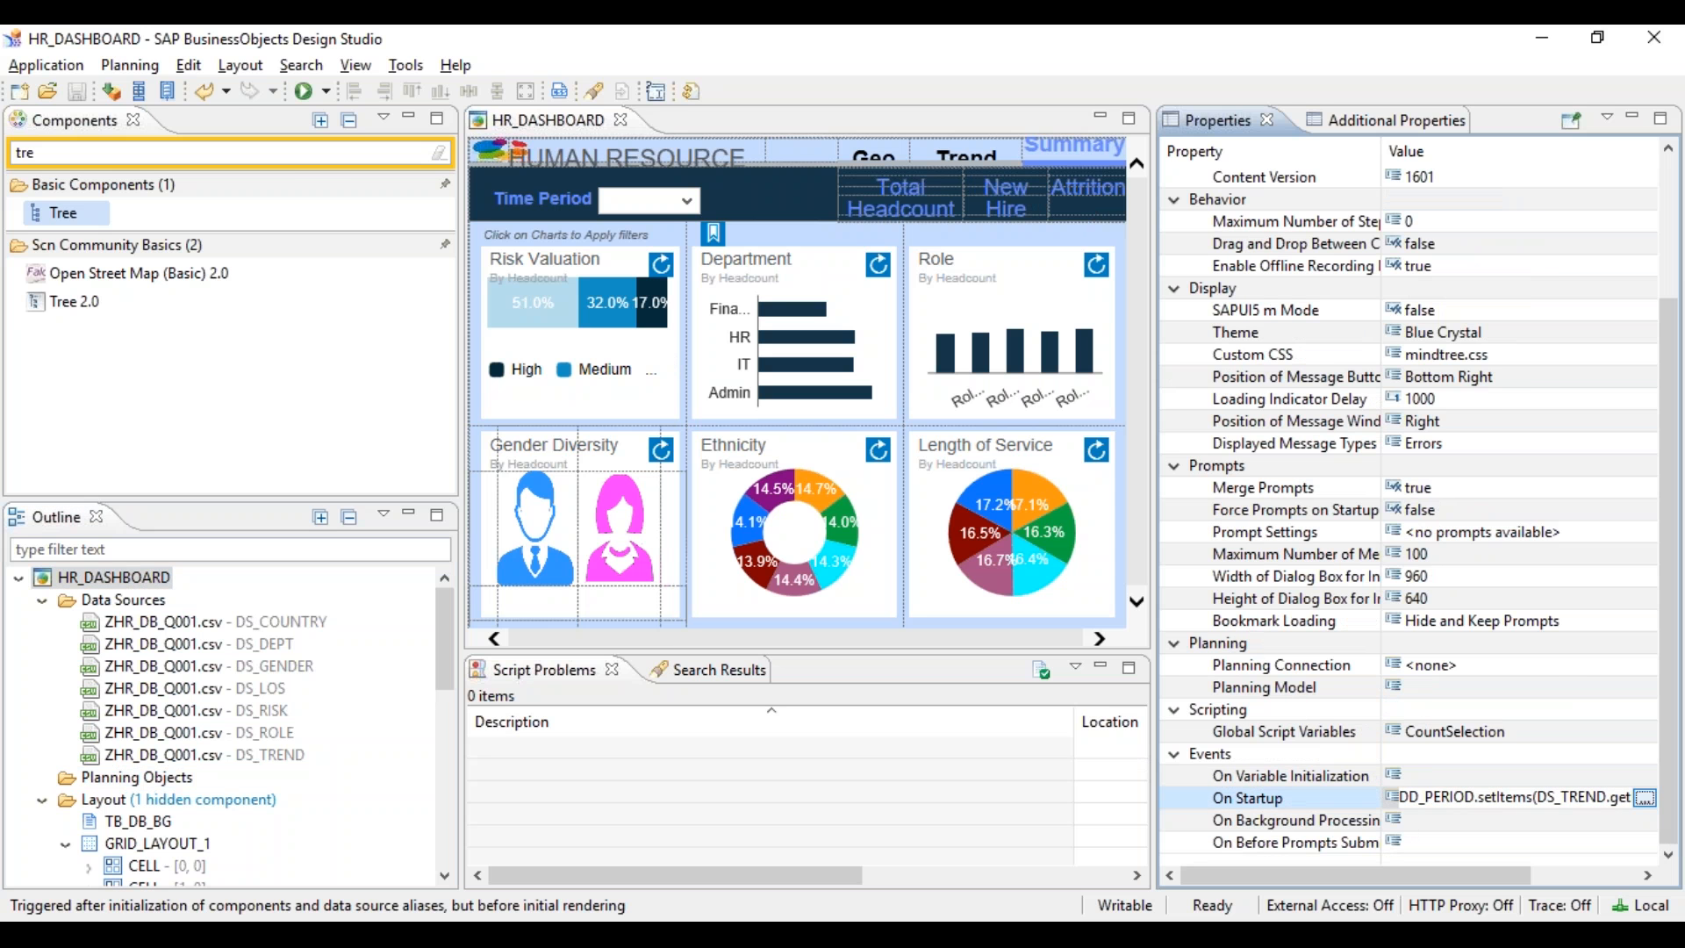
key("Down")
key("Down")
key("Down")
key("Down")
key("Down")
key("Down")
key("Down")
key("Down")
key("Down")
key("Down")
key("Down")
key("Down")
key("Down")
key("Down")
key("Down")
key("Down")
key("Down")
key("Down")
key("Down")
key("Down")
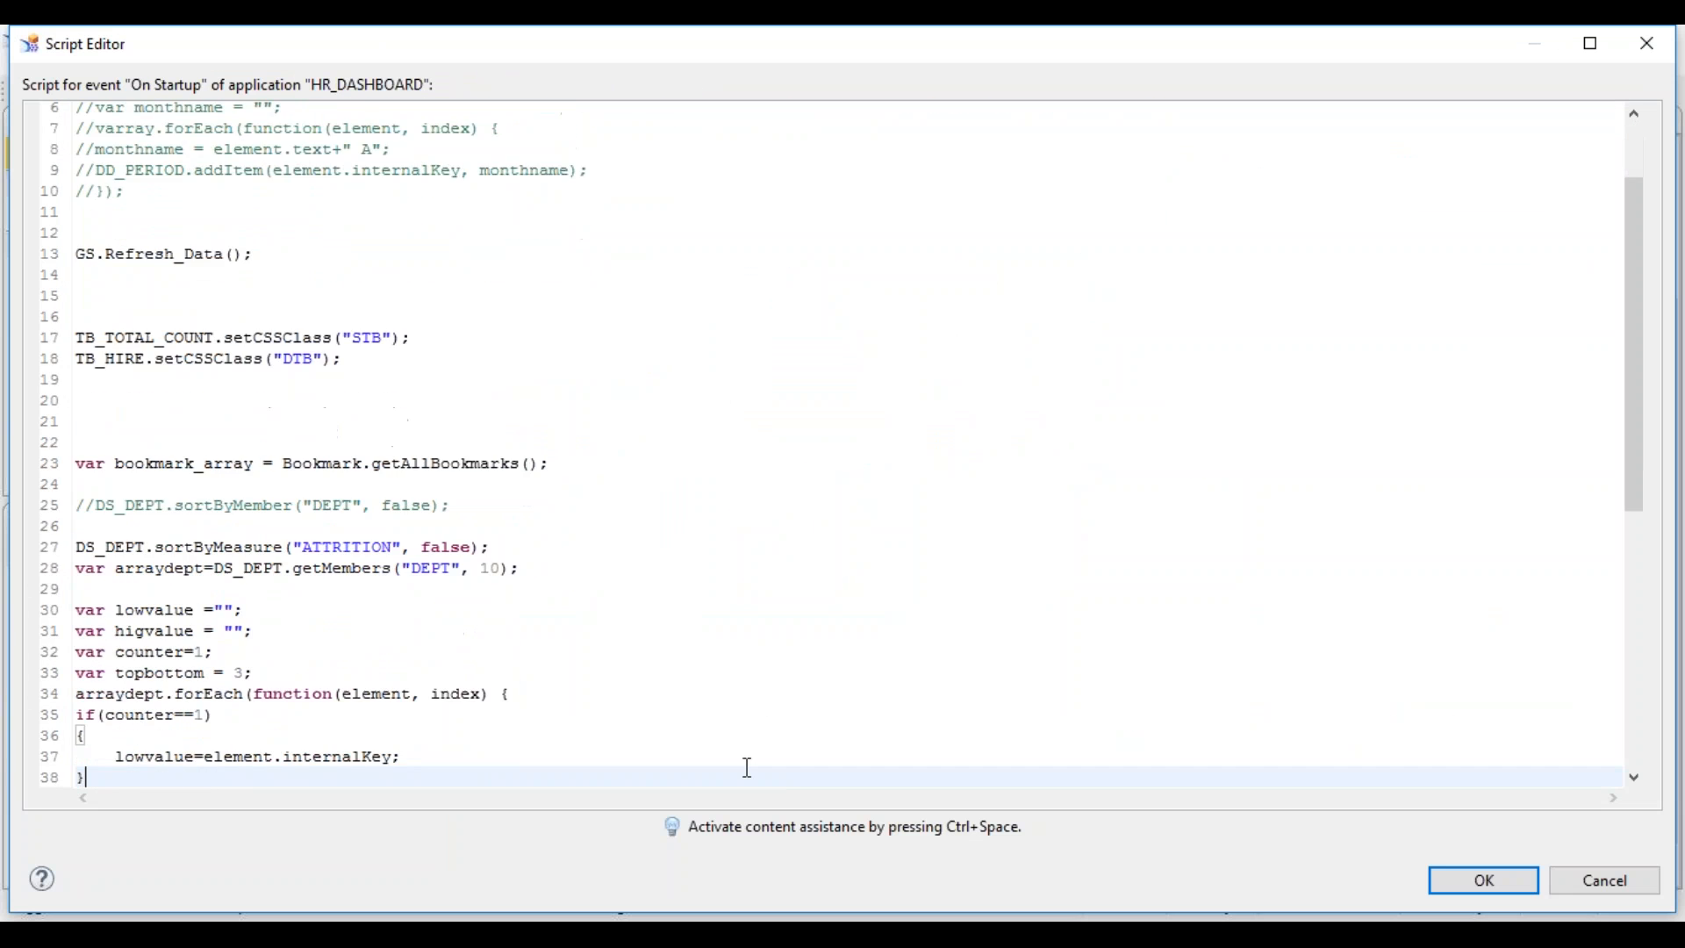
key("Return")
key("Return")
key("Return")
key("Return")
type("if(")
key("ctrl+space")
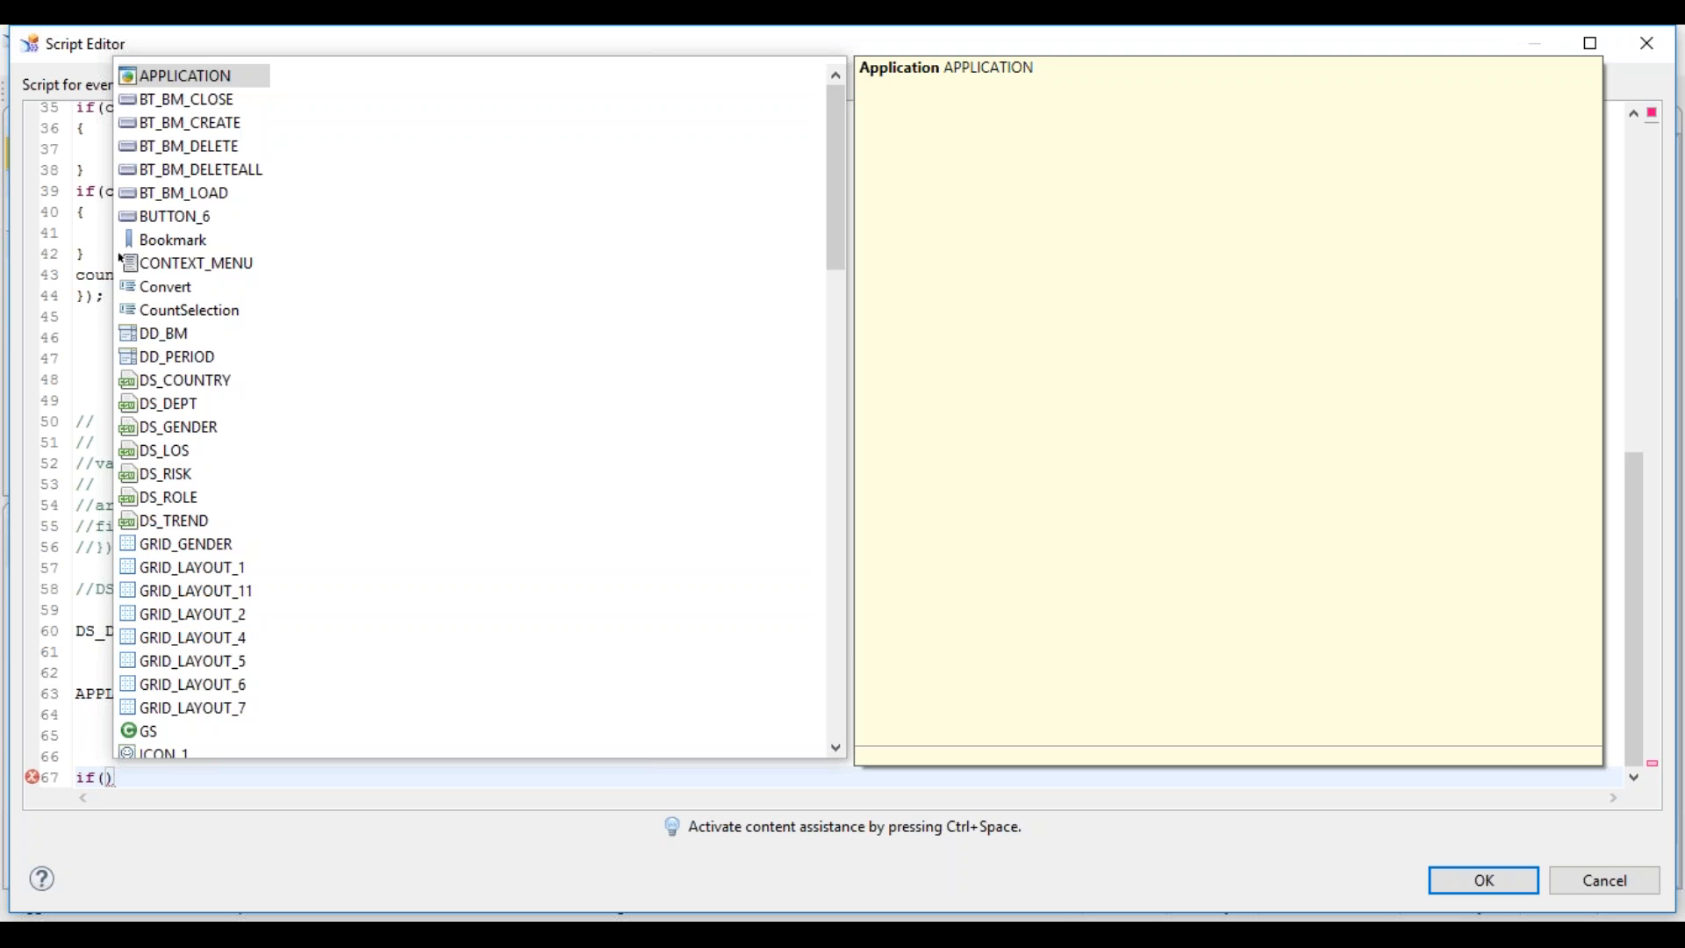
key("Escape")
type("bouser=")
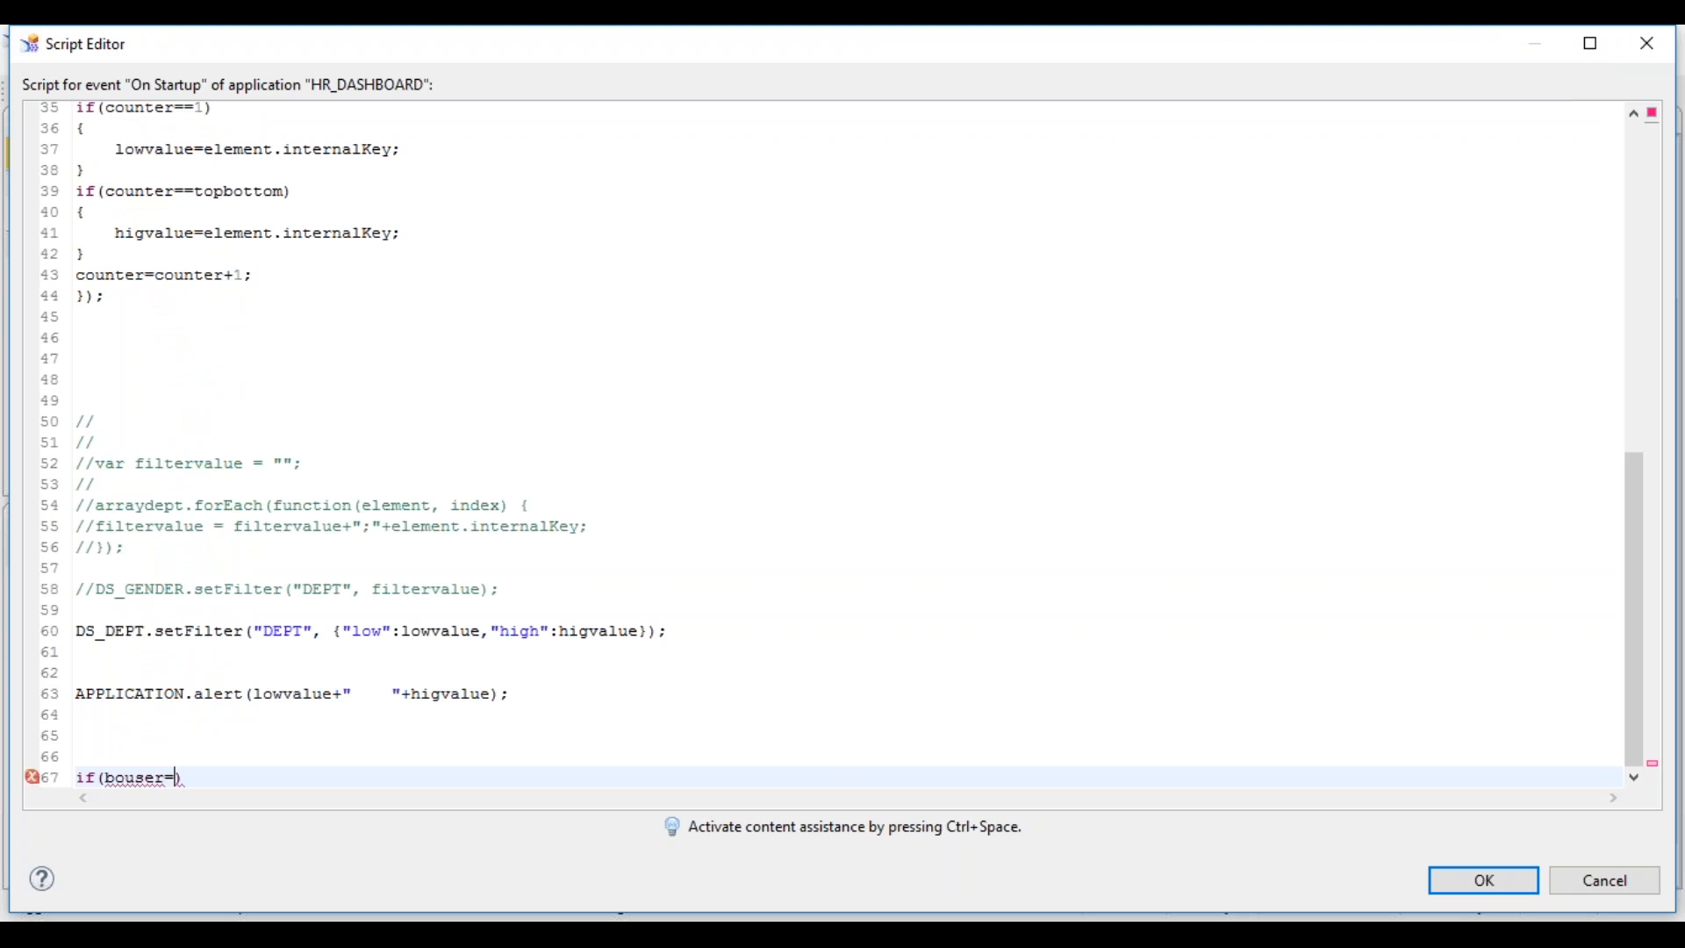
type("\"a")
key("End")
key("Return")
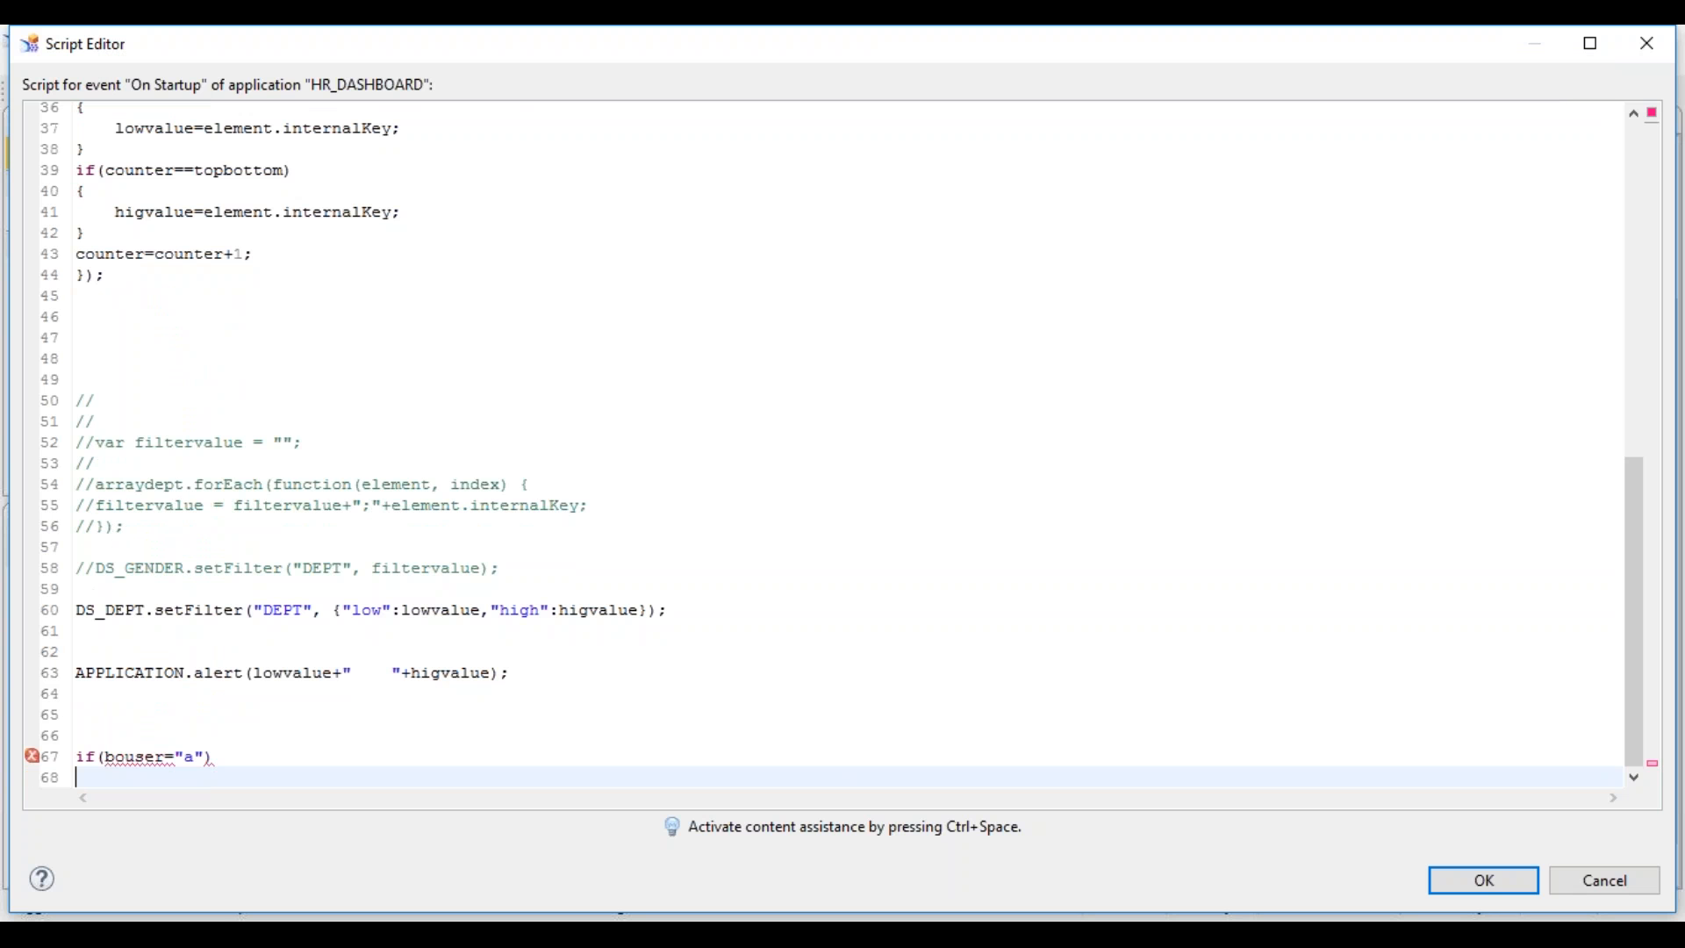
type("{")
key("Return")
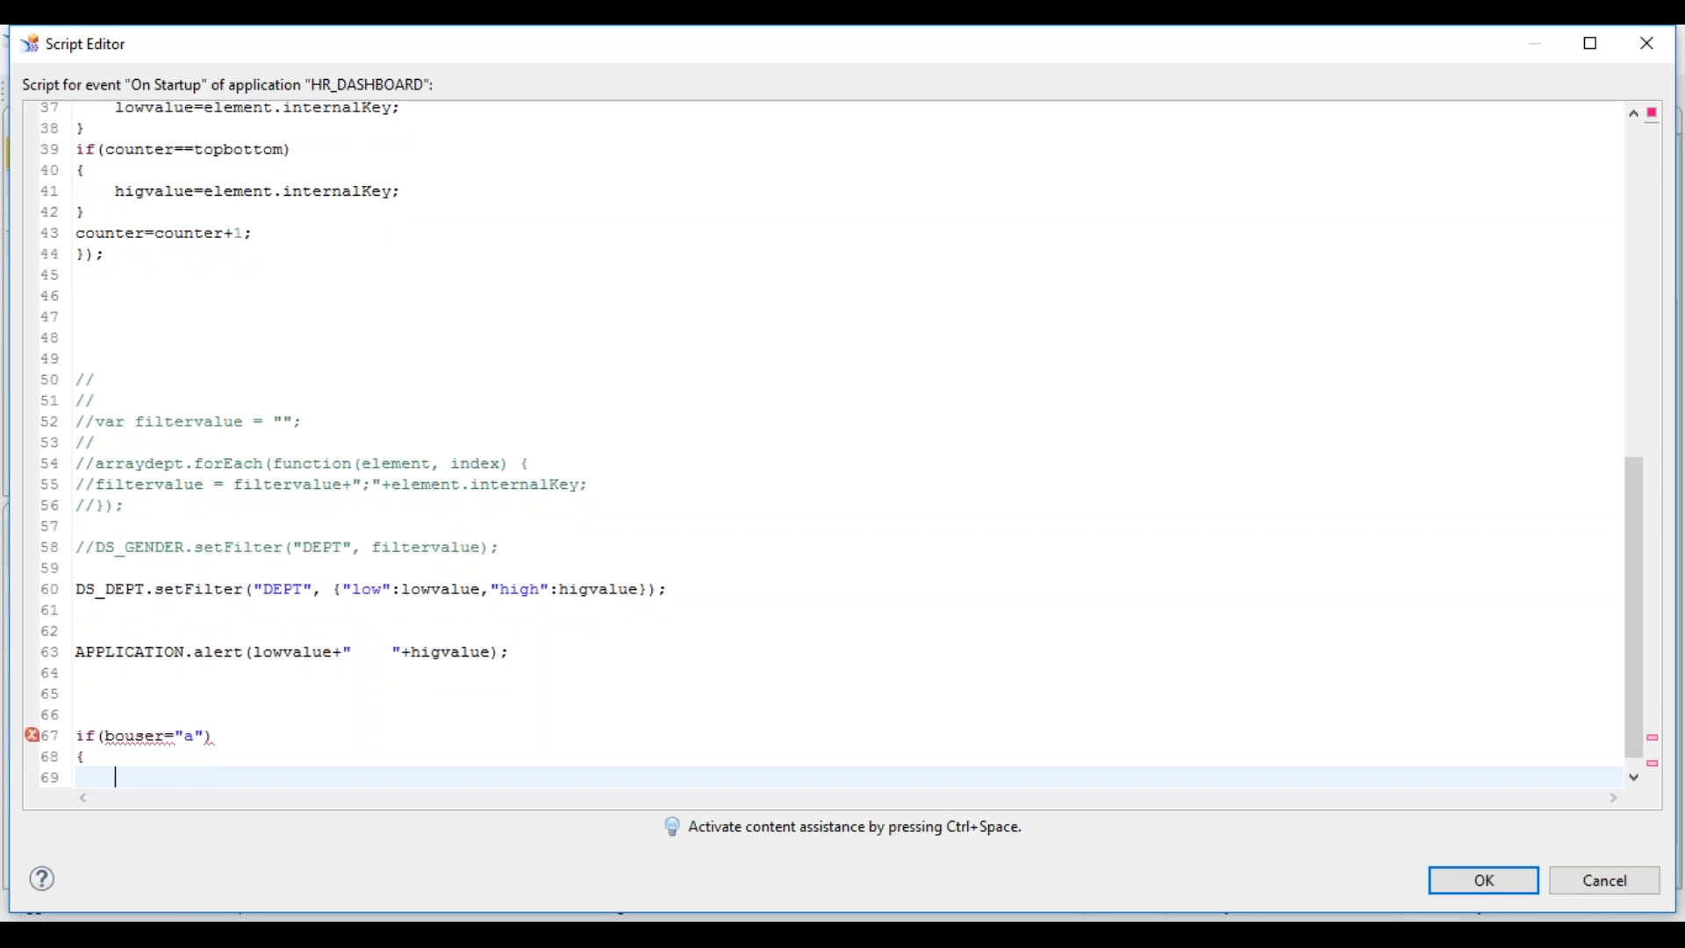
type("compoemnt.setVis")
key("ctrl+space")
key("Escape")
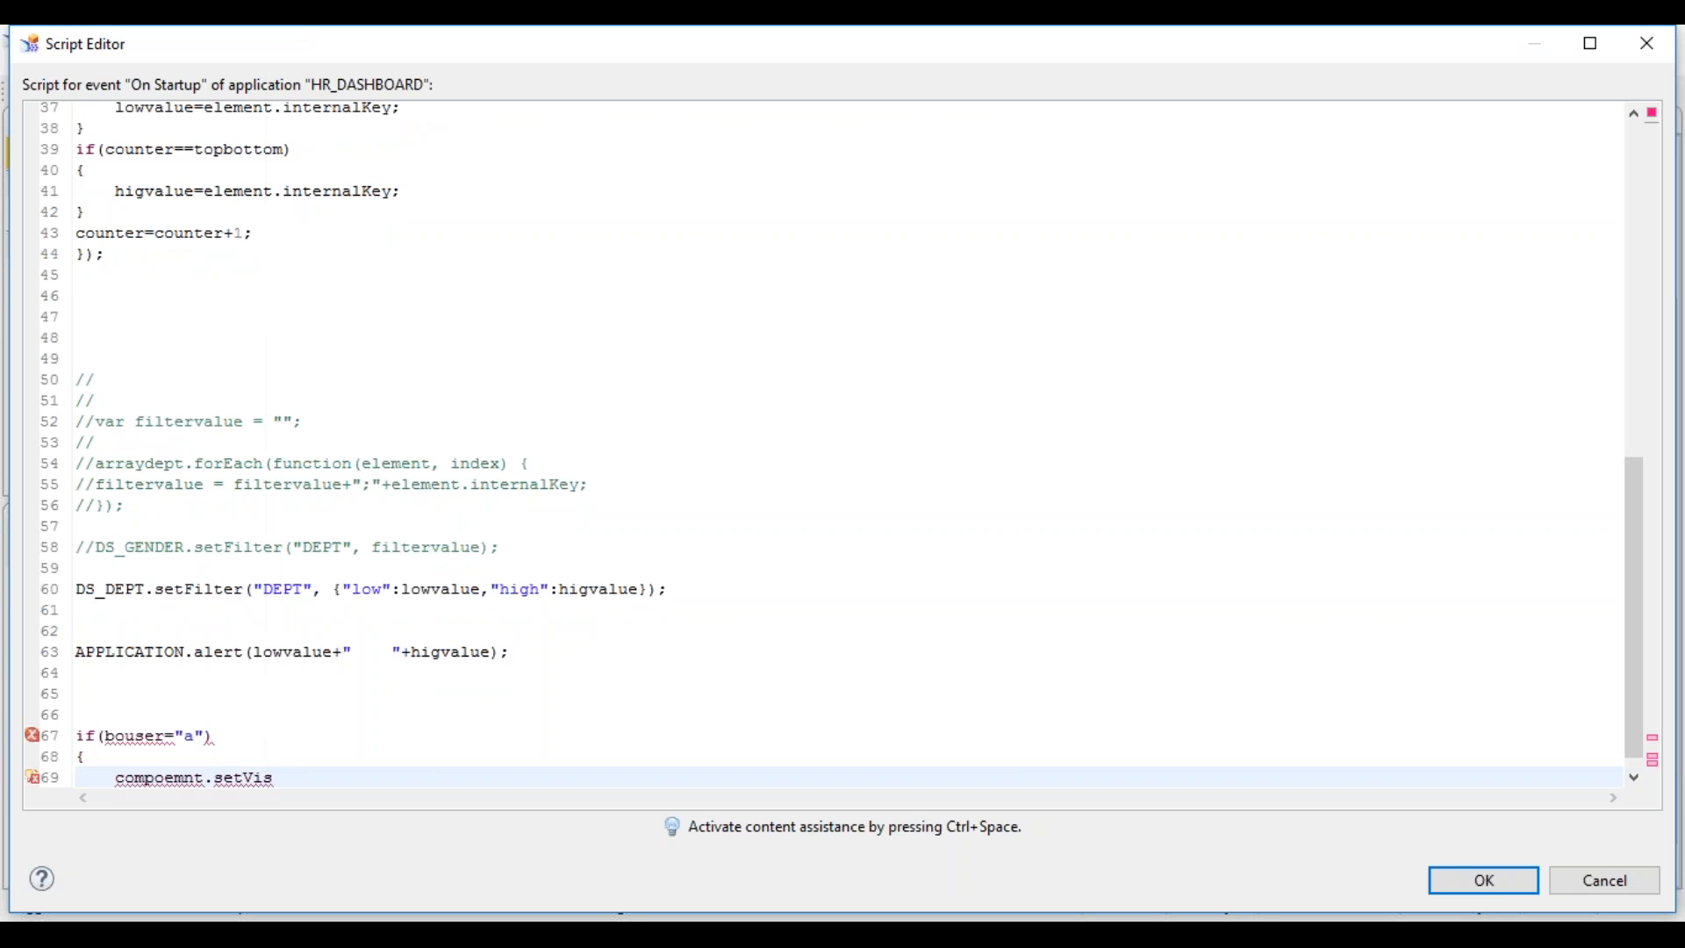
type("ble(true)")
key("Return")
type("}")
key("shift+Up")
key("shift+Up")
key("shift+Up")
key("shift+Home")
key("BackSpace")
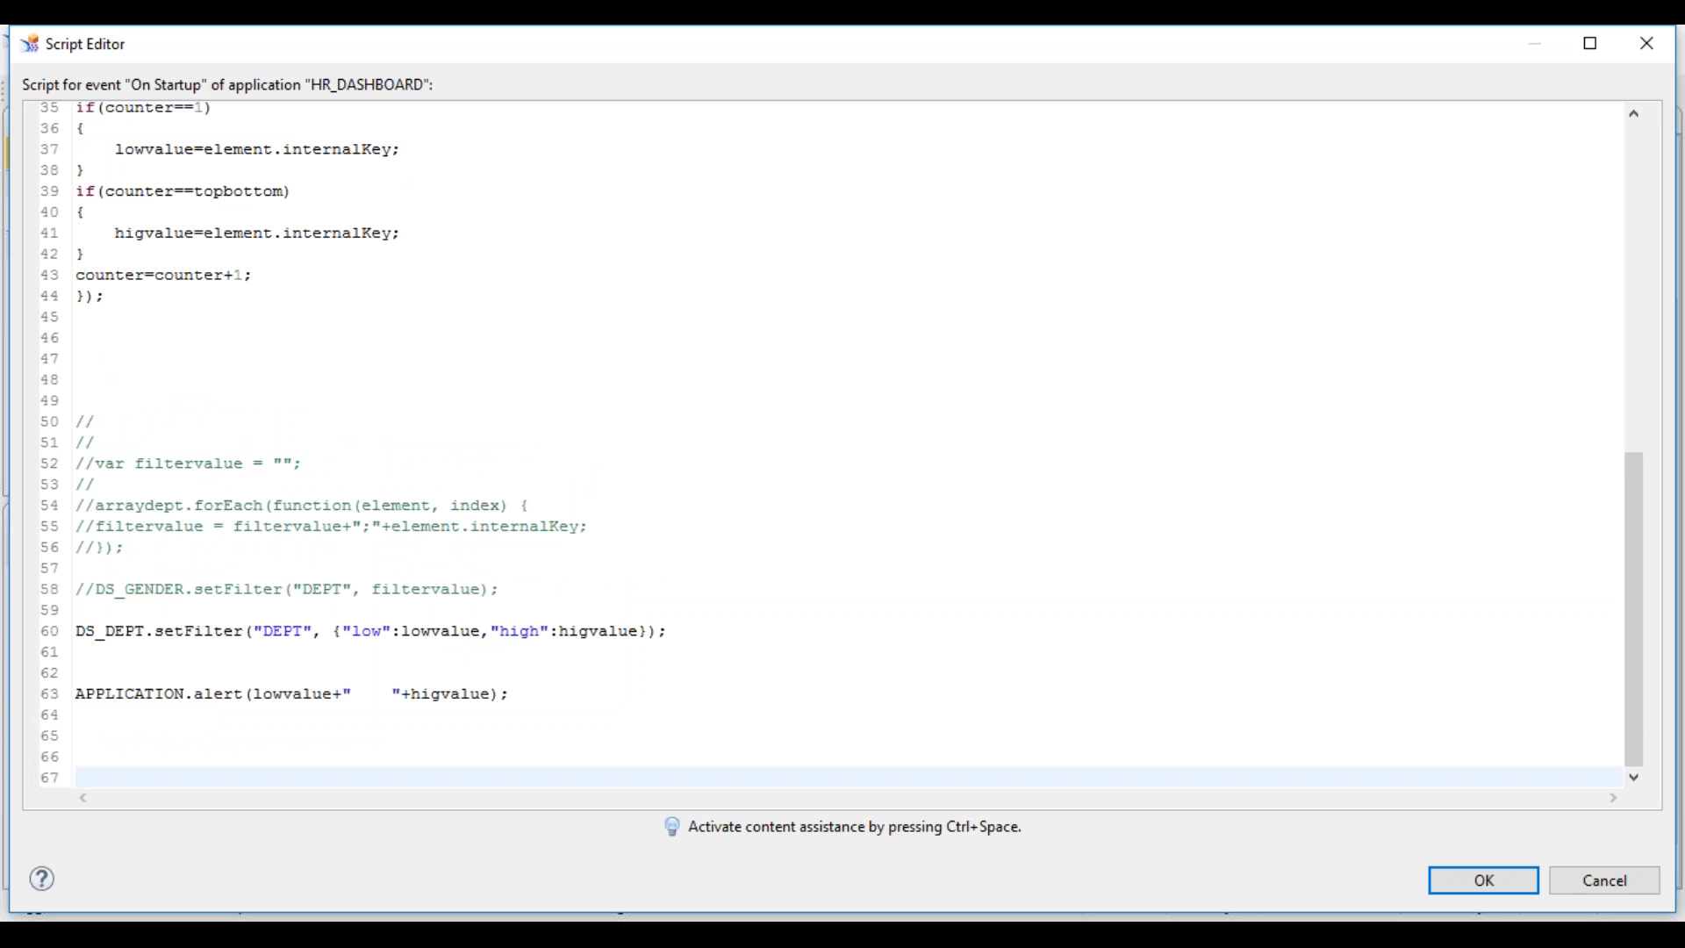
left_click(1492, 883)
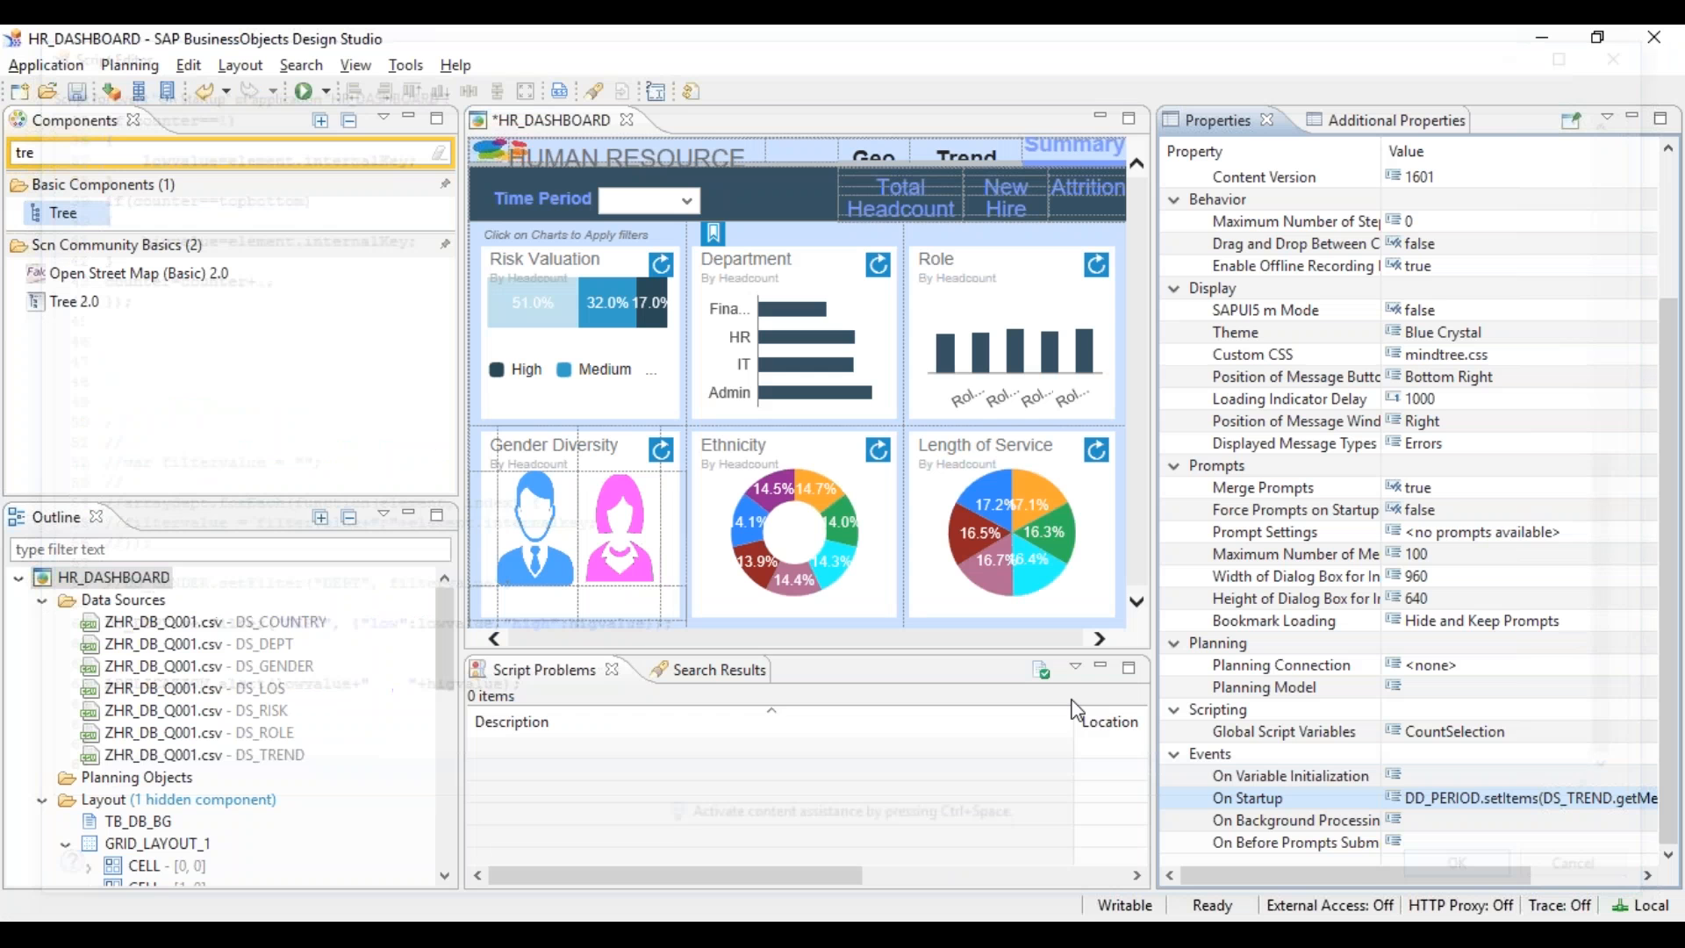
- Save HR_DASHBOARD with Ctrl+S and briefly switch to the remote desktop session
key("ctrl+s")
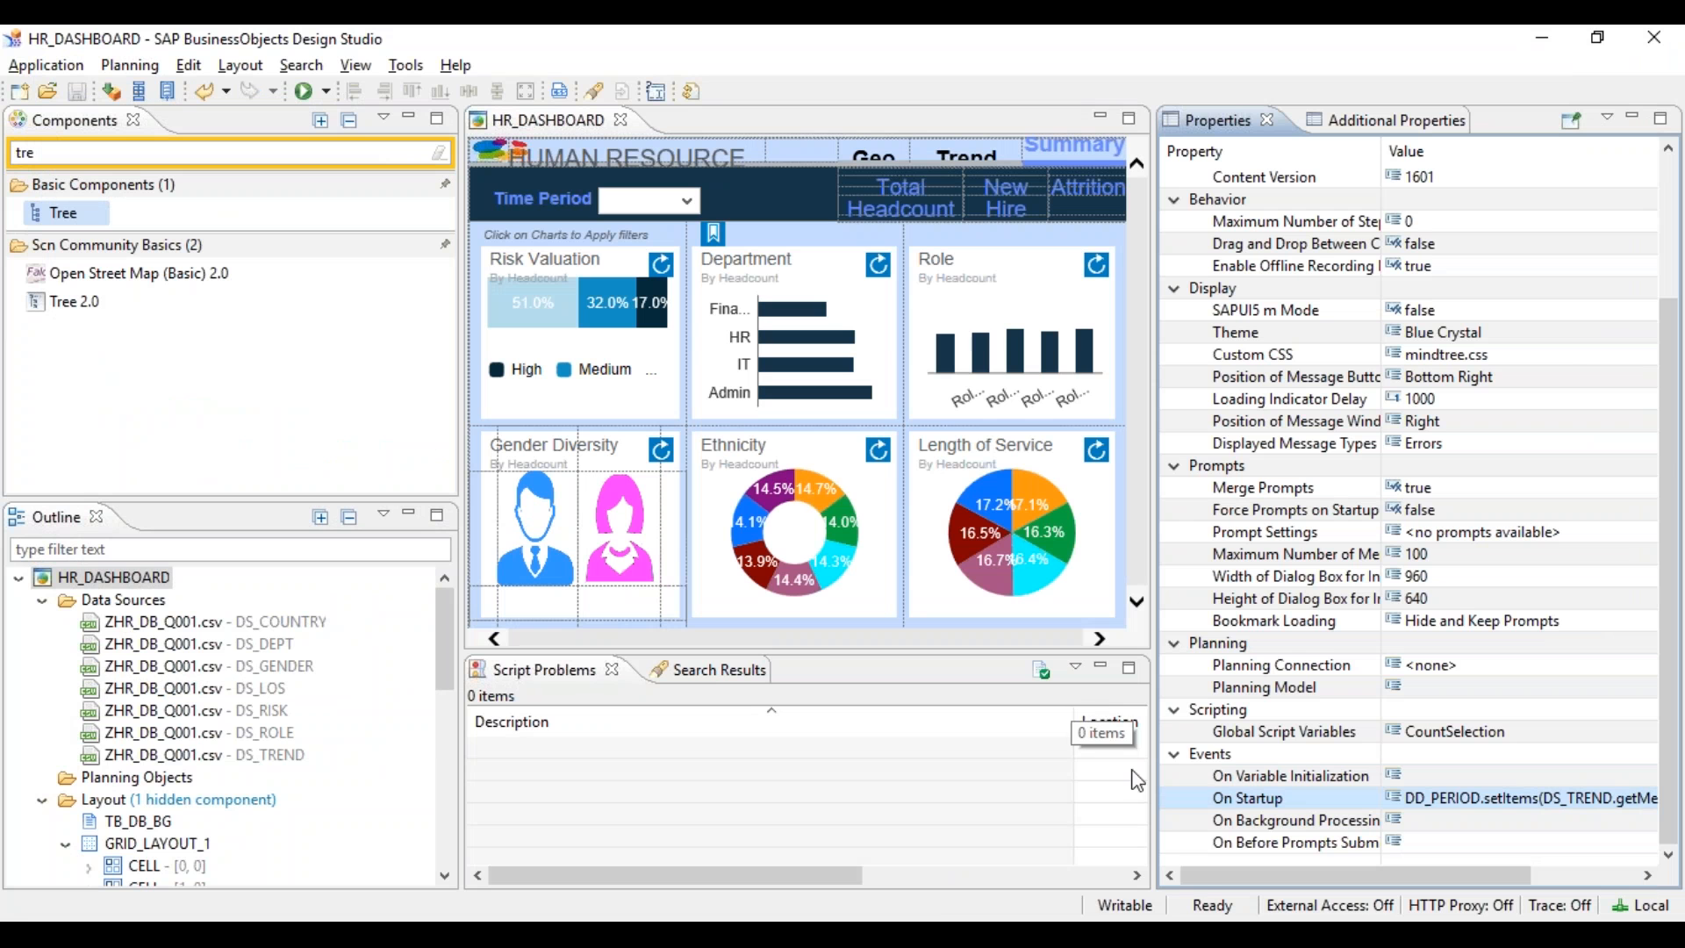
mouse_move(1059, 934)
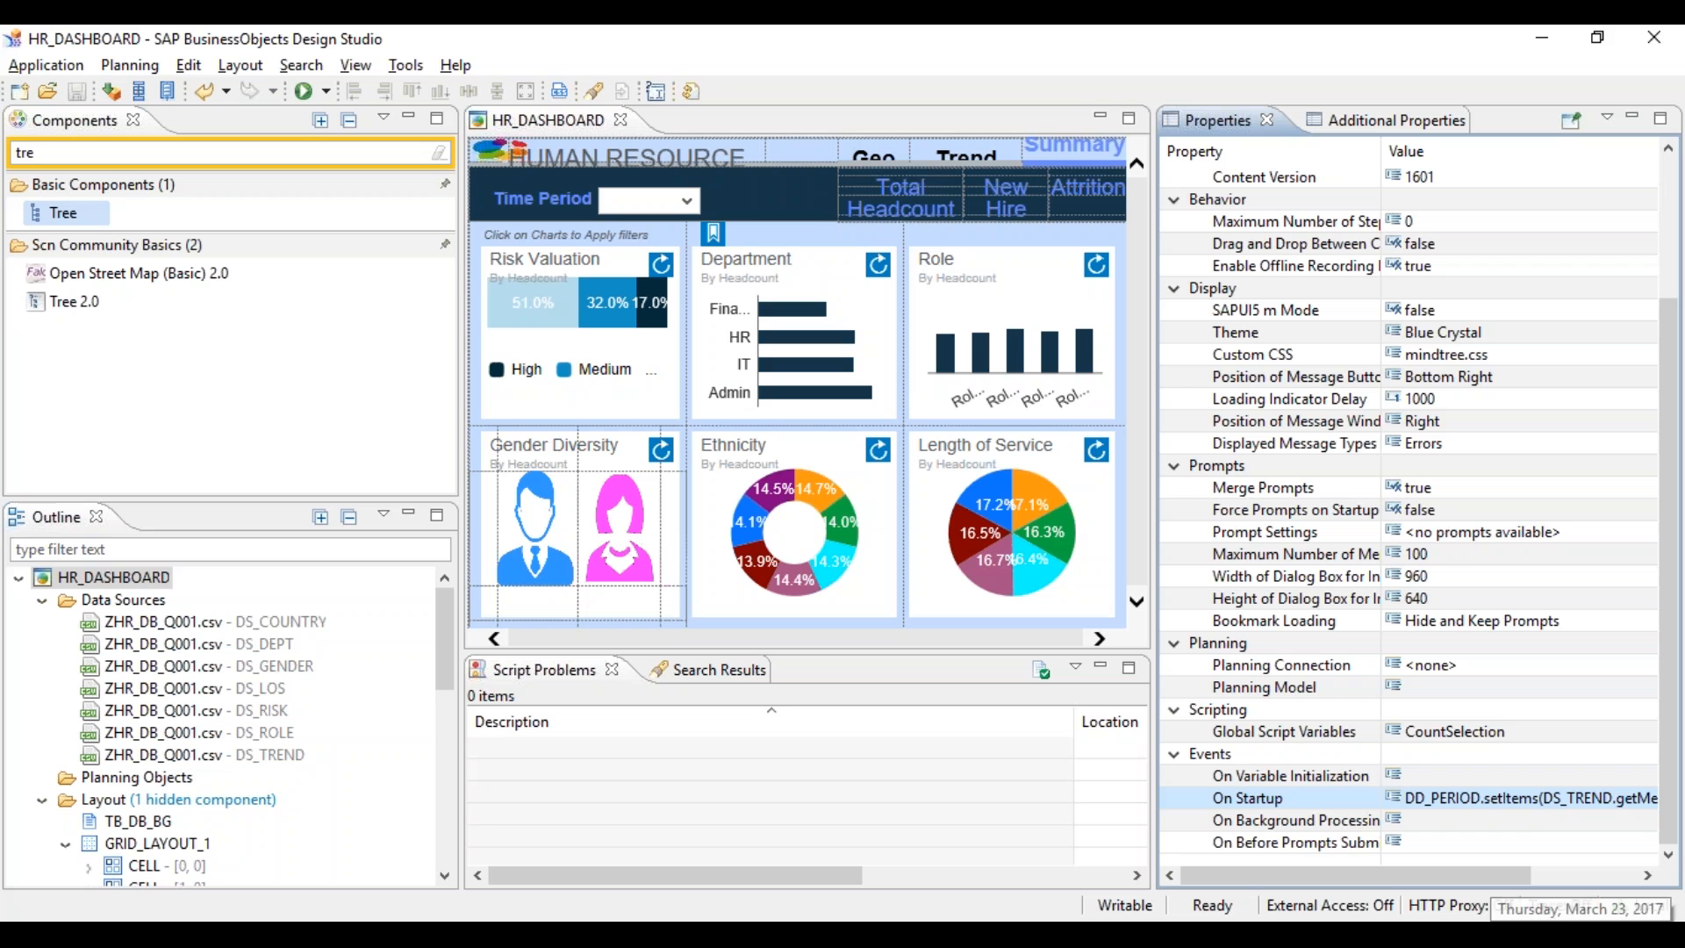
left_click(1059, 934)
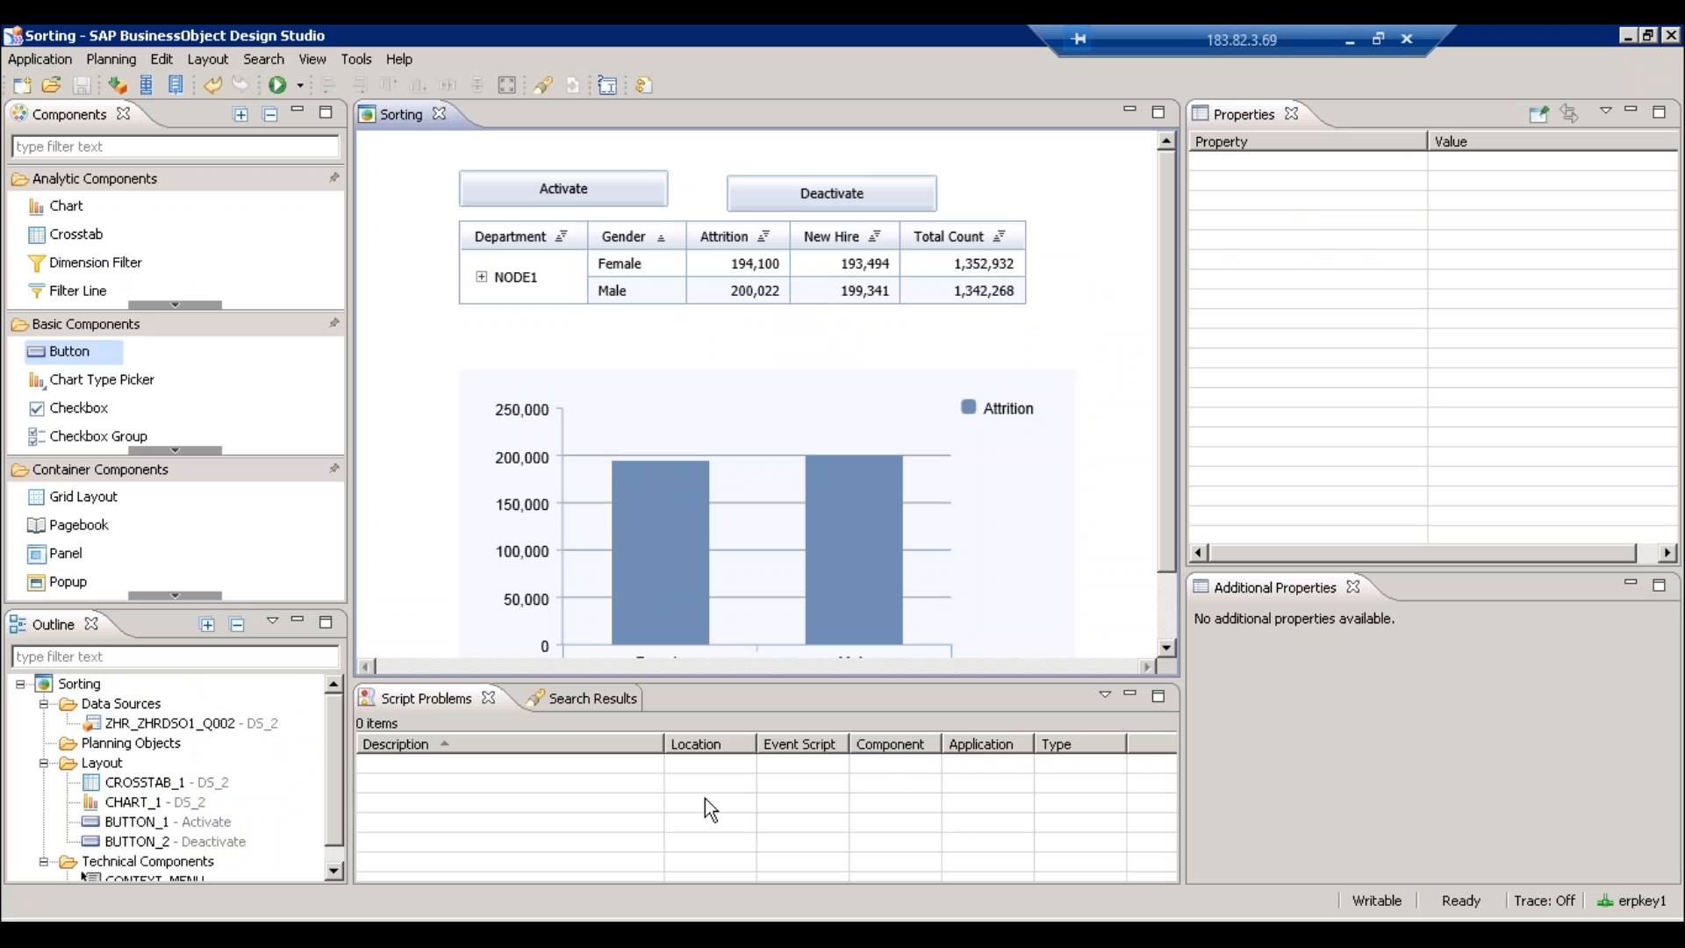
left_click(1349, 40)
- Mark the 'Translation of application' topic in the sticky notes and return to the remote session
left_click(1036, 935)
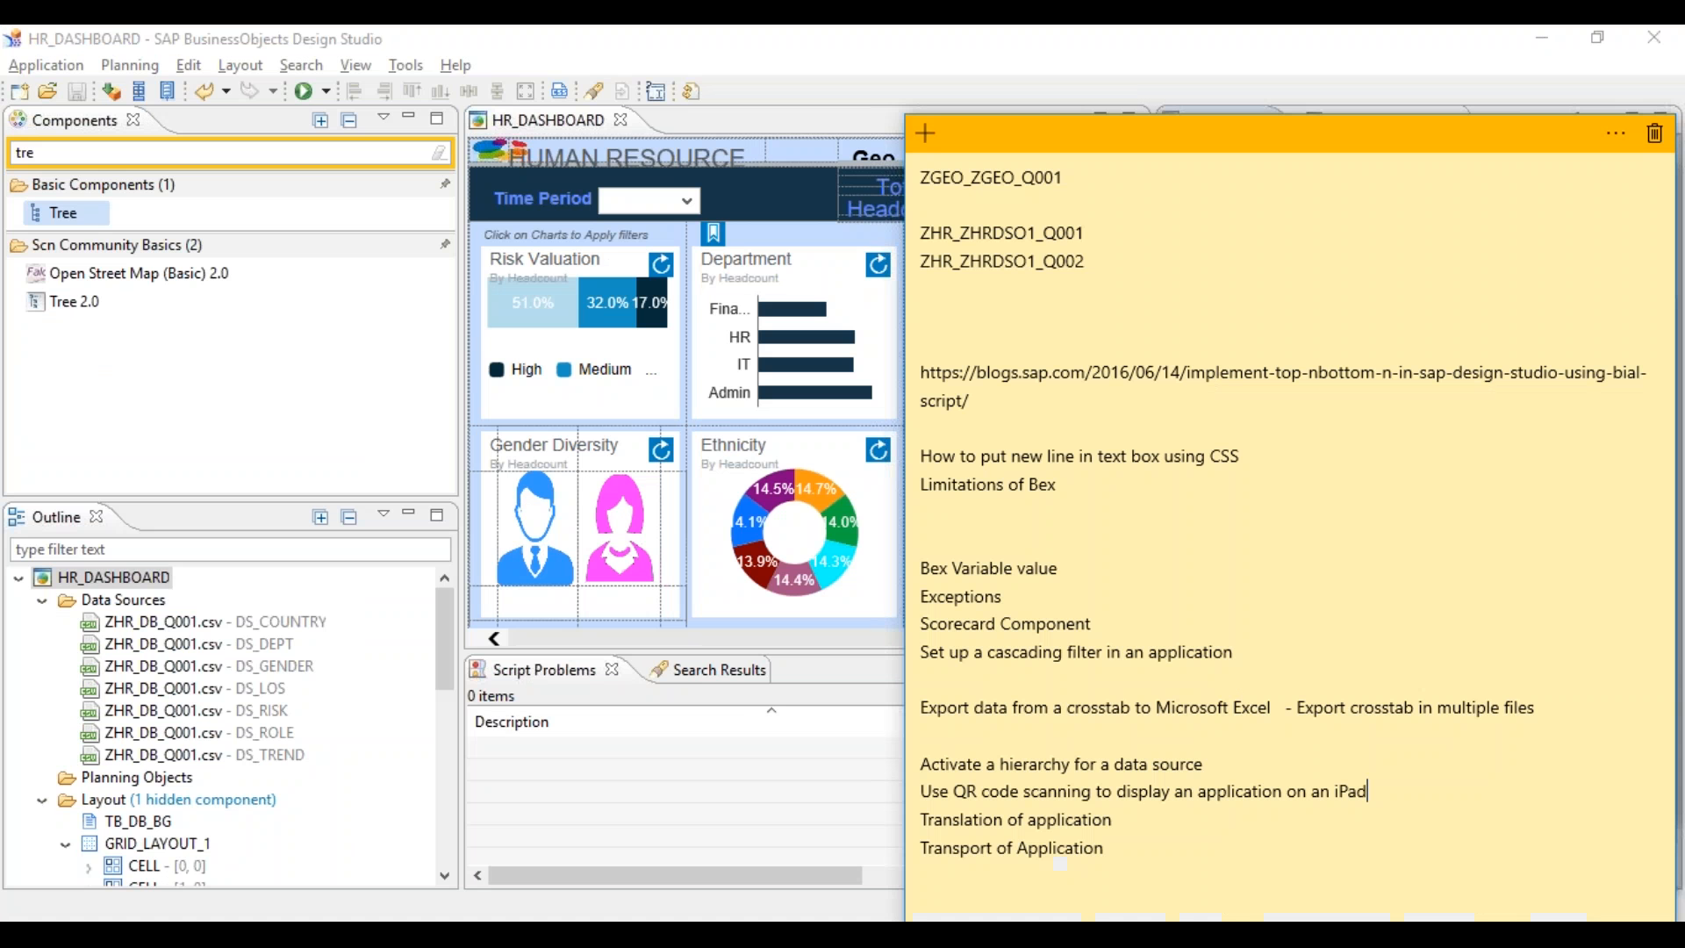
left_click_drag(1103, 819, 949, 843)
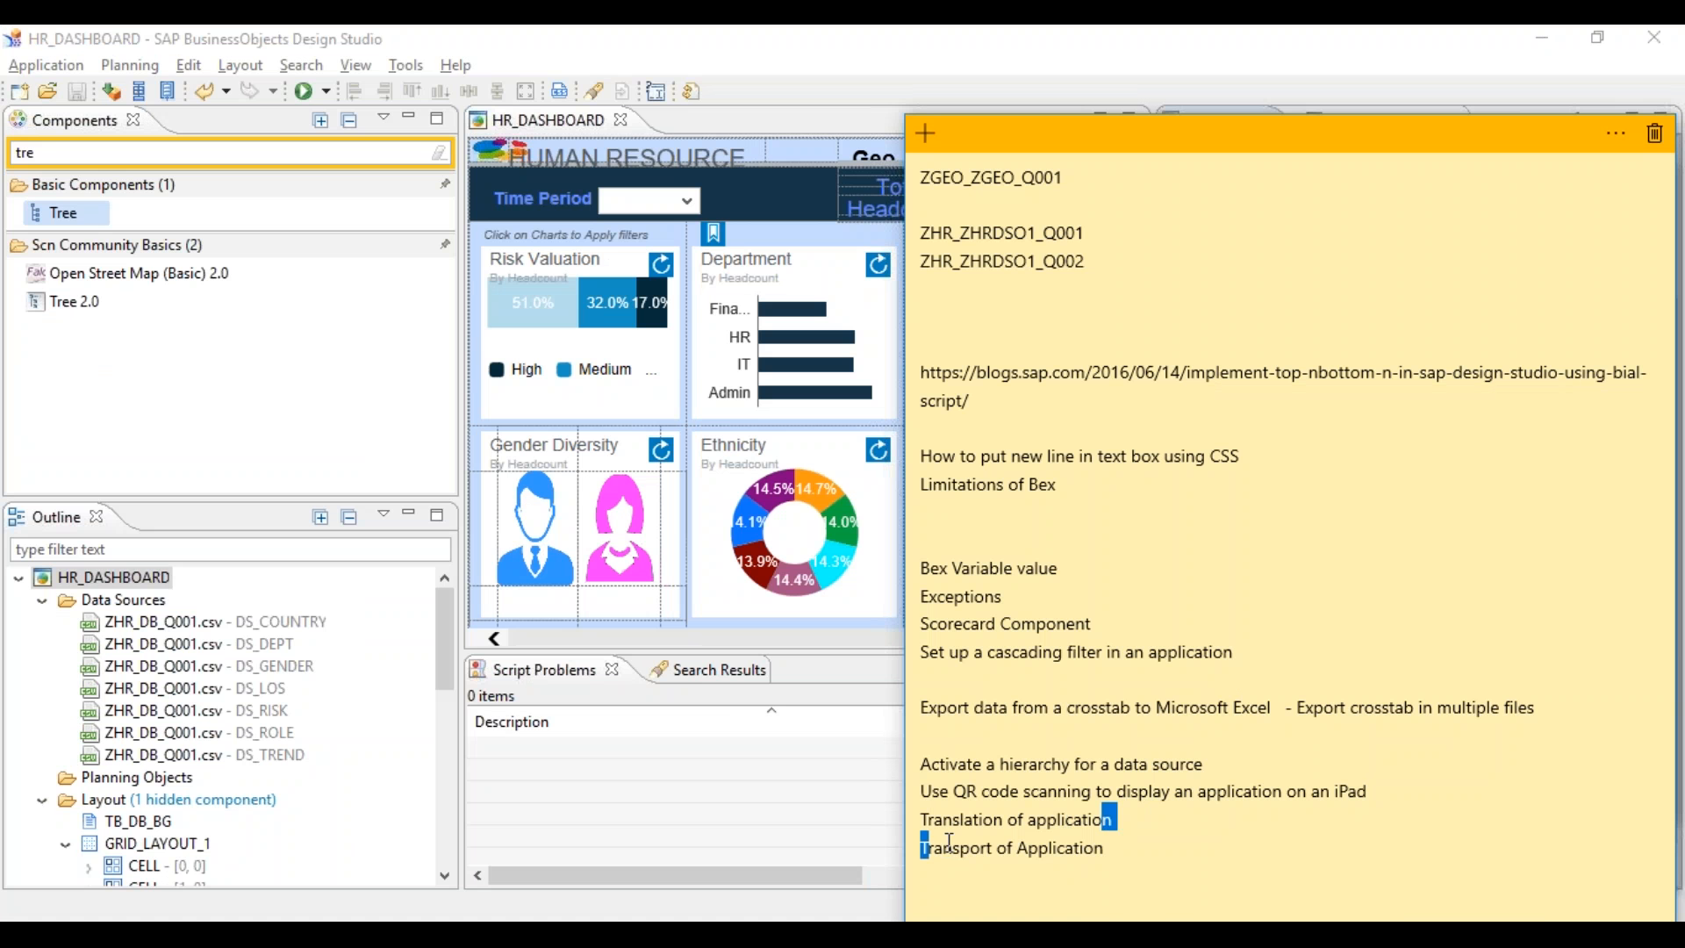
left_click(952, 934)
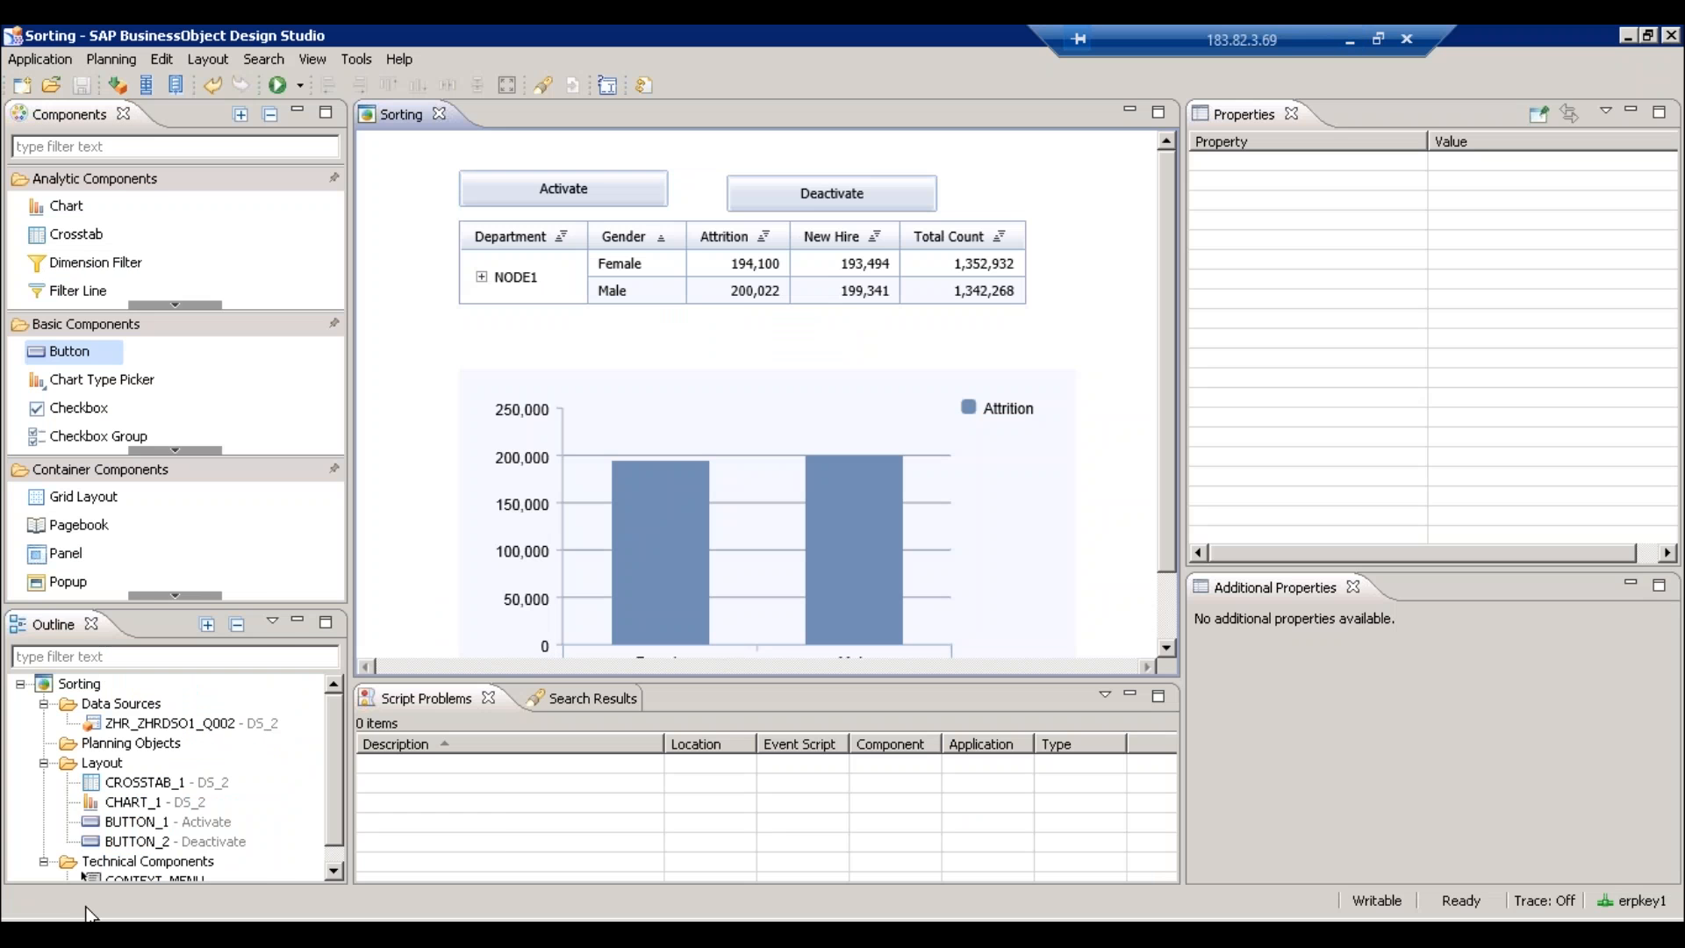
- Launch the Translation Management Tool from the remote start search and check its empty system list
left_click(40, 935)
type("tran")
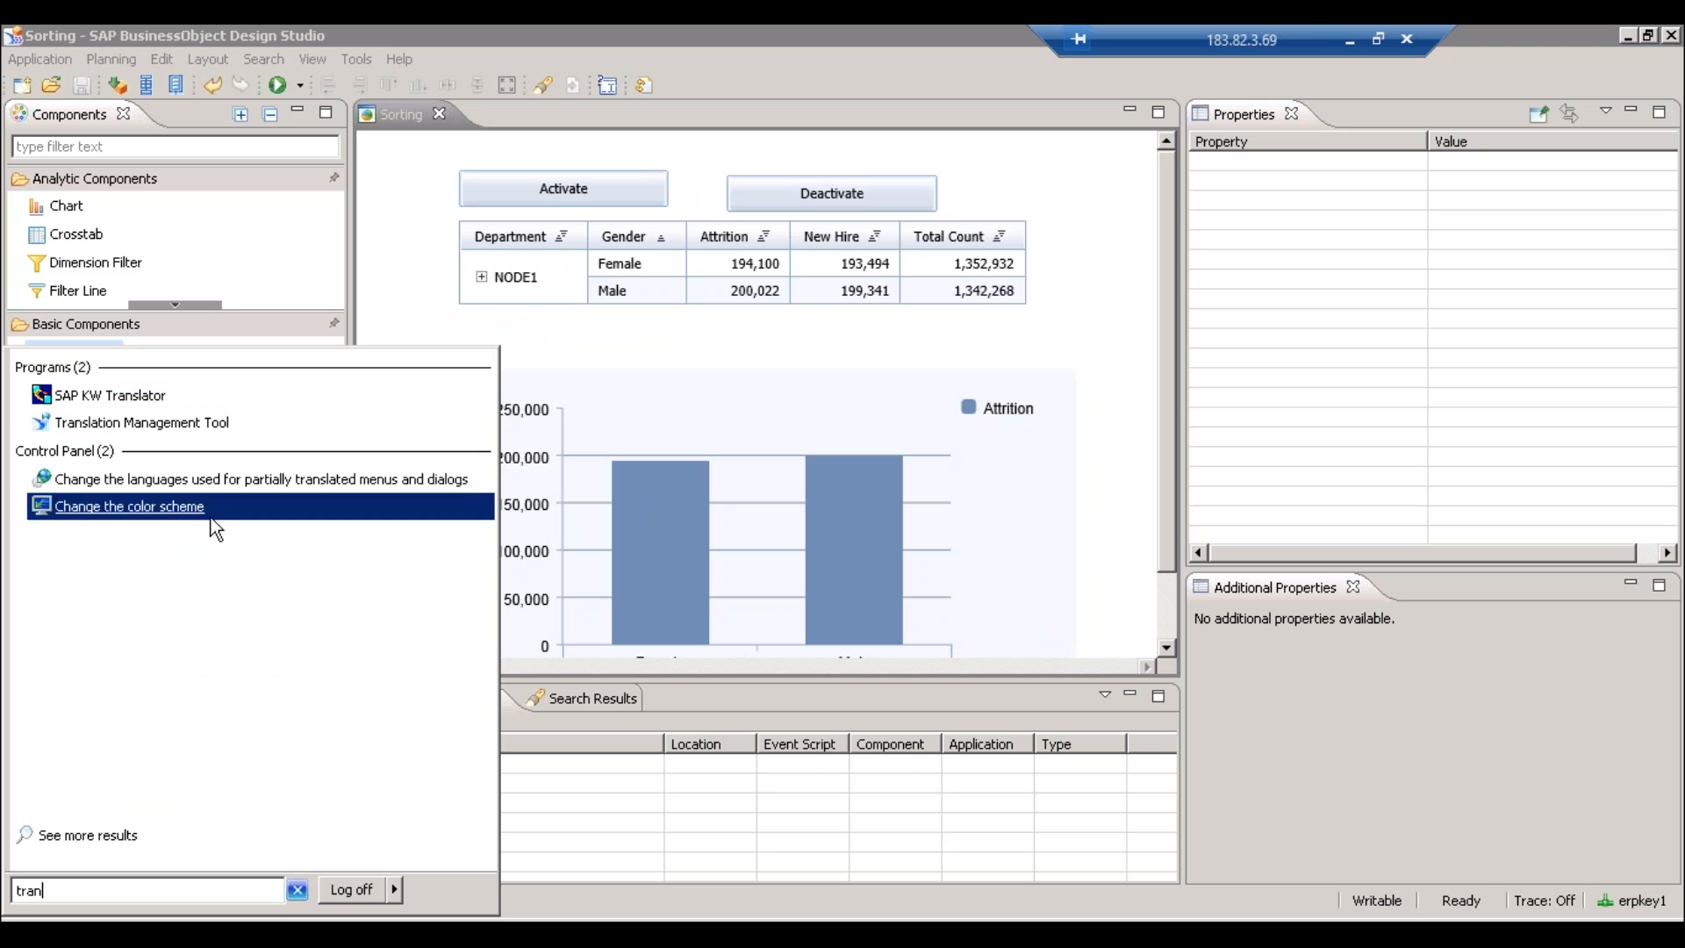
left_click(167, 423)
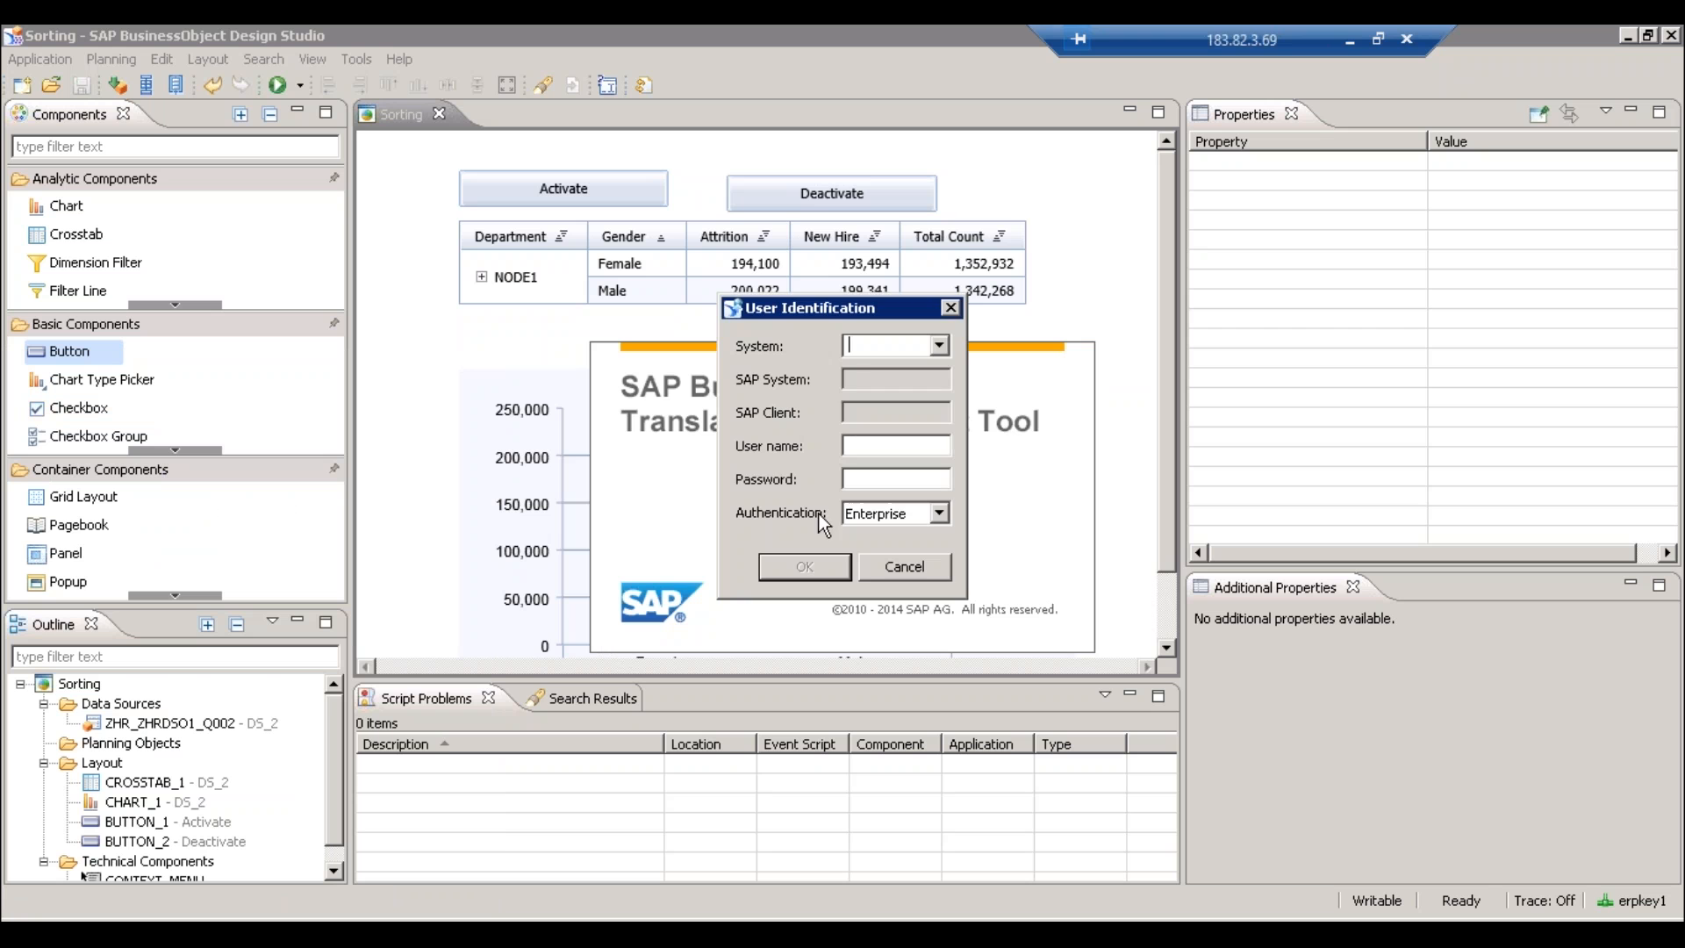
left_click(943, 346)
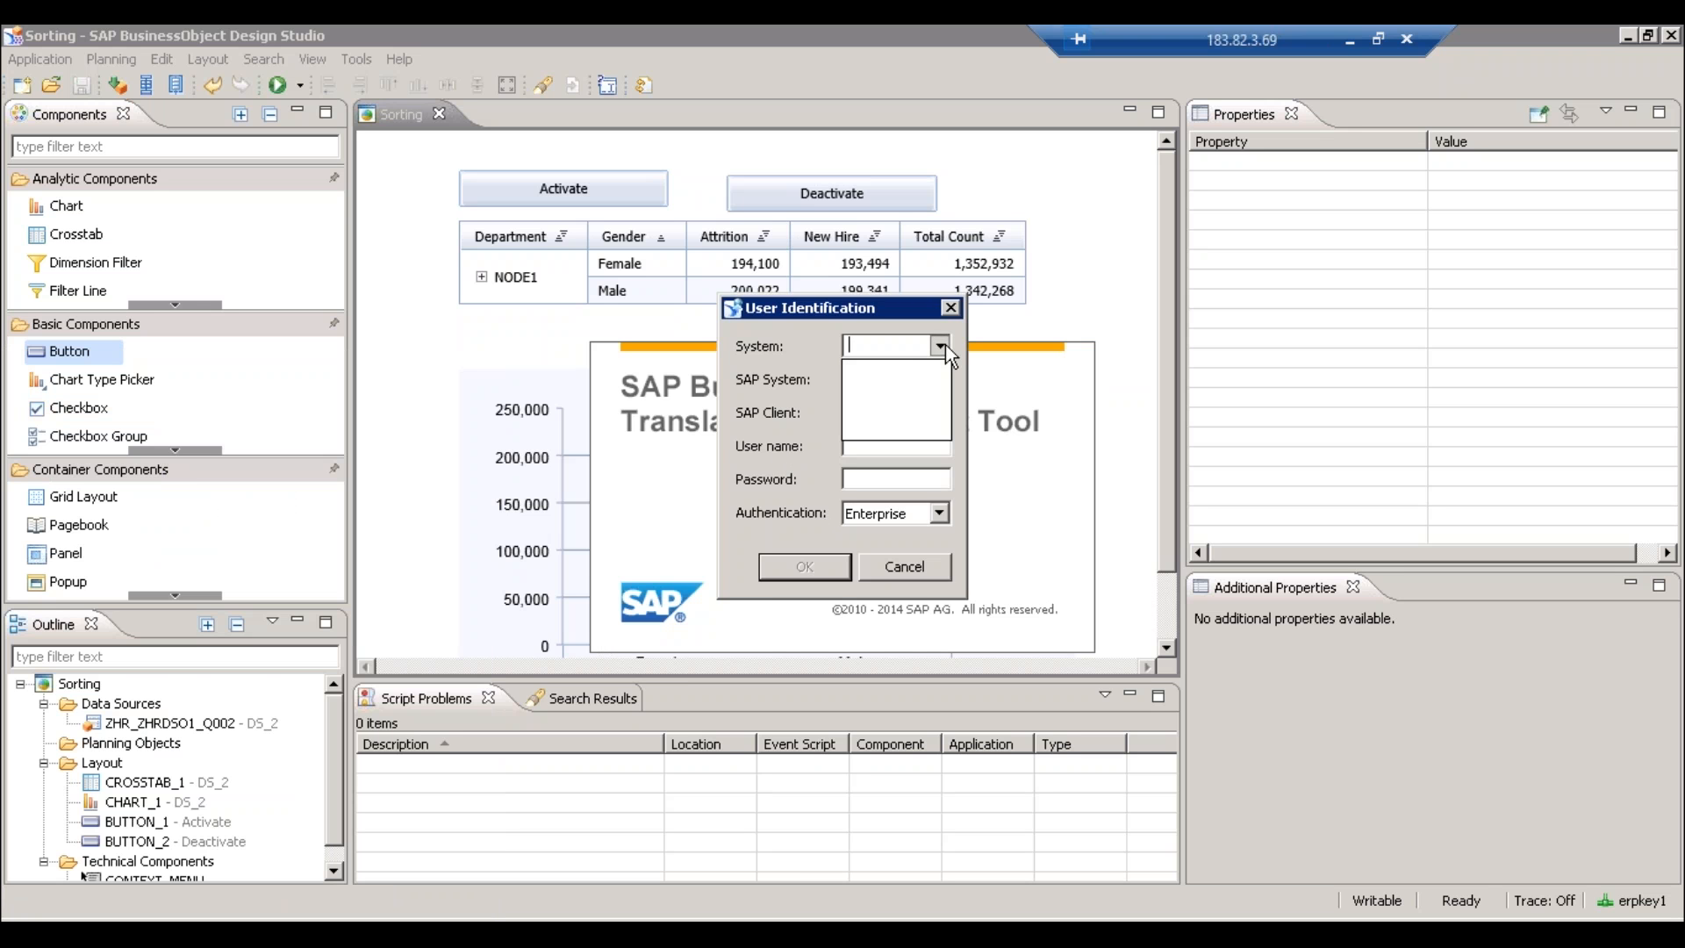
left_click(901, 348)
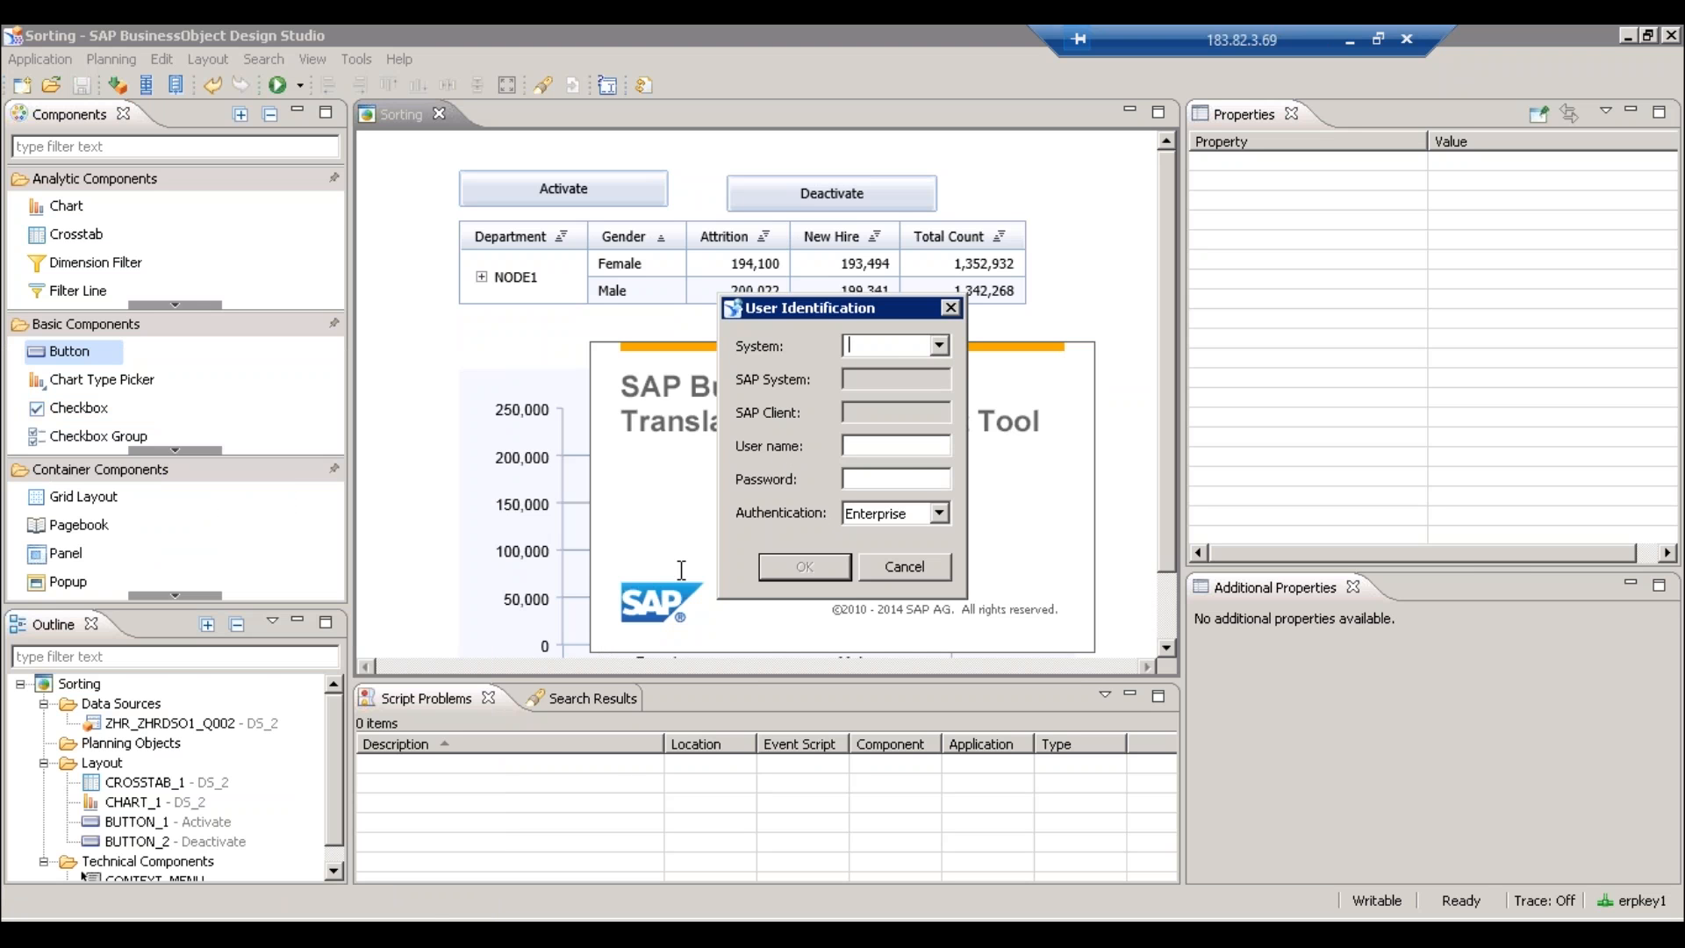
- Open the BI launch pad and put ERPKEY1:6400 into the System field
key("super")
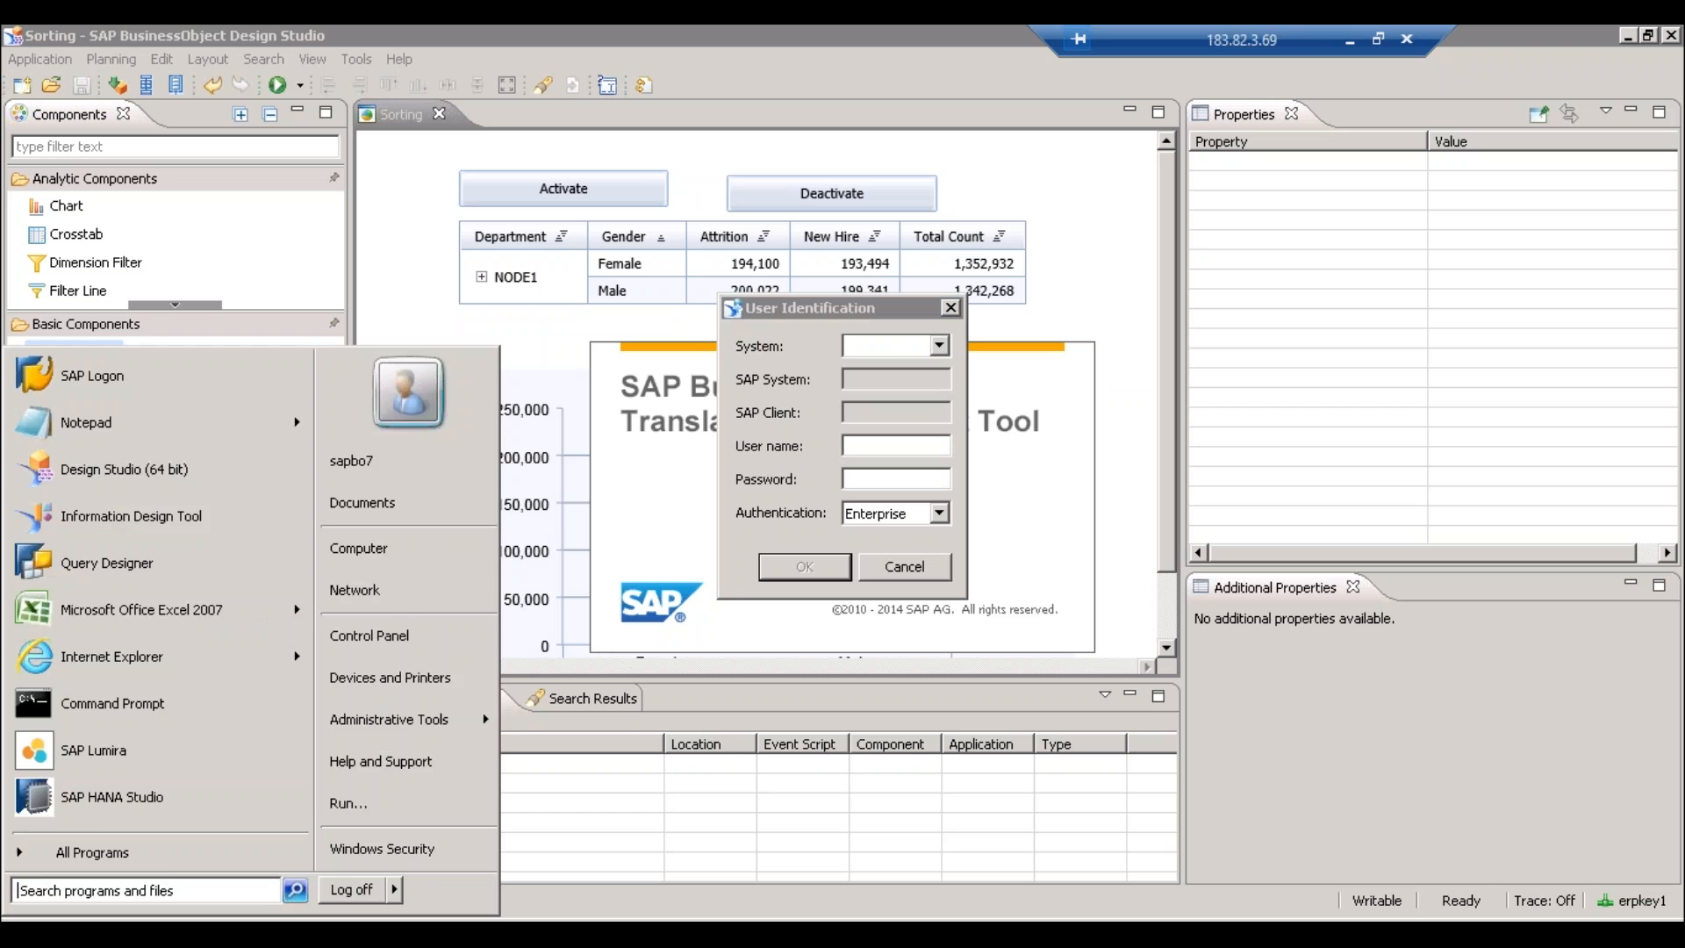
type("launch")
key("Return")
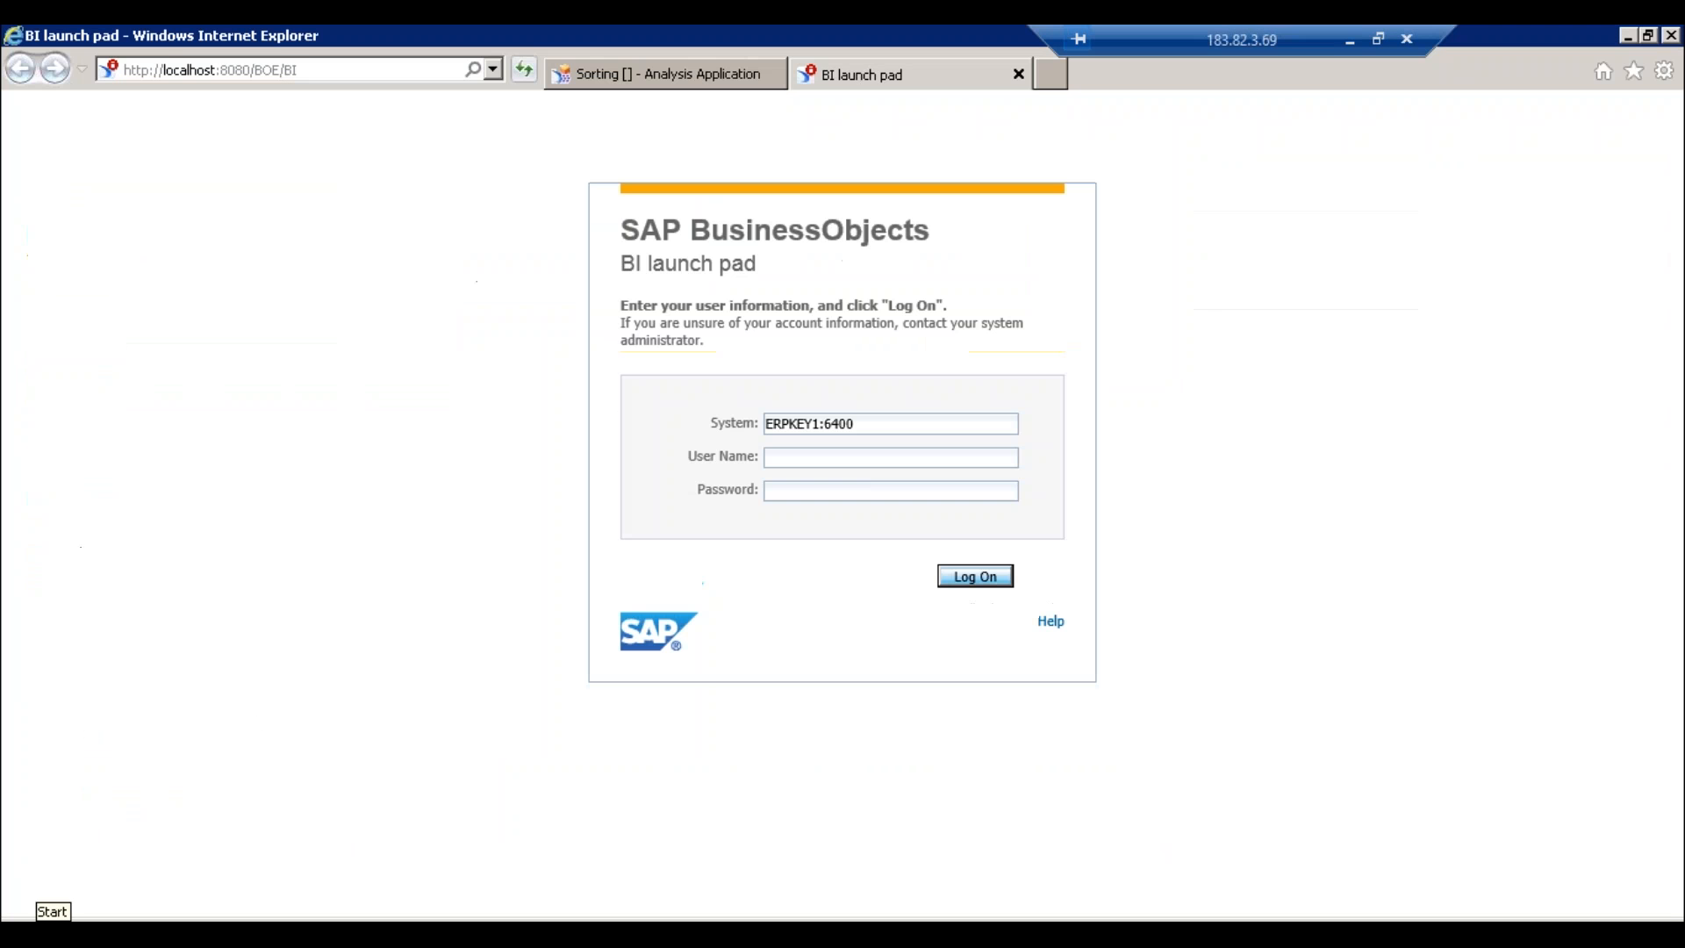
left_click(842, 423)
left_click_drag(852, 424, 725, 423)
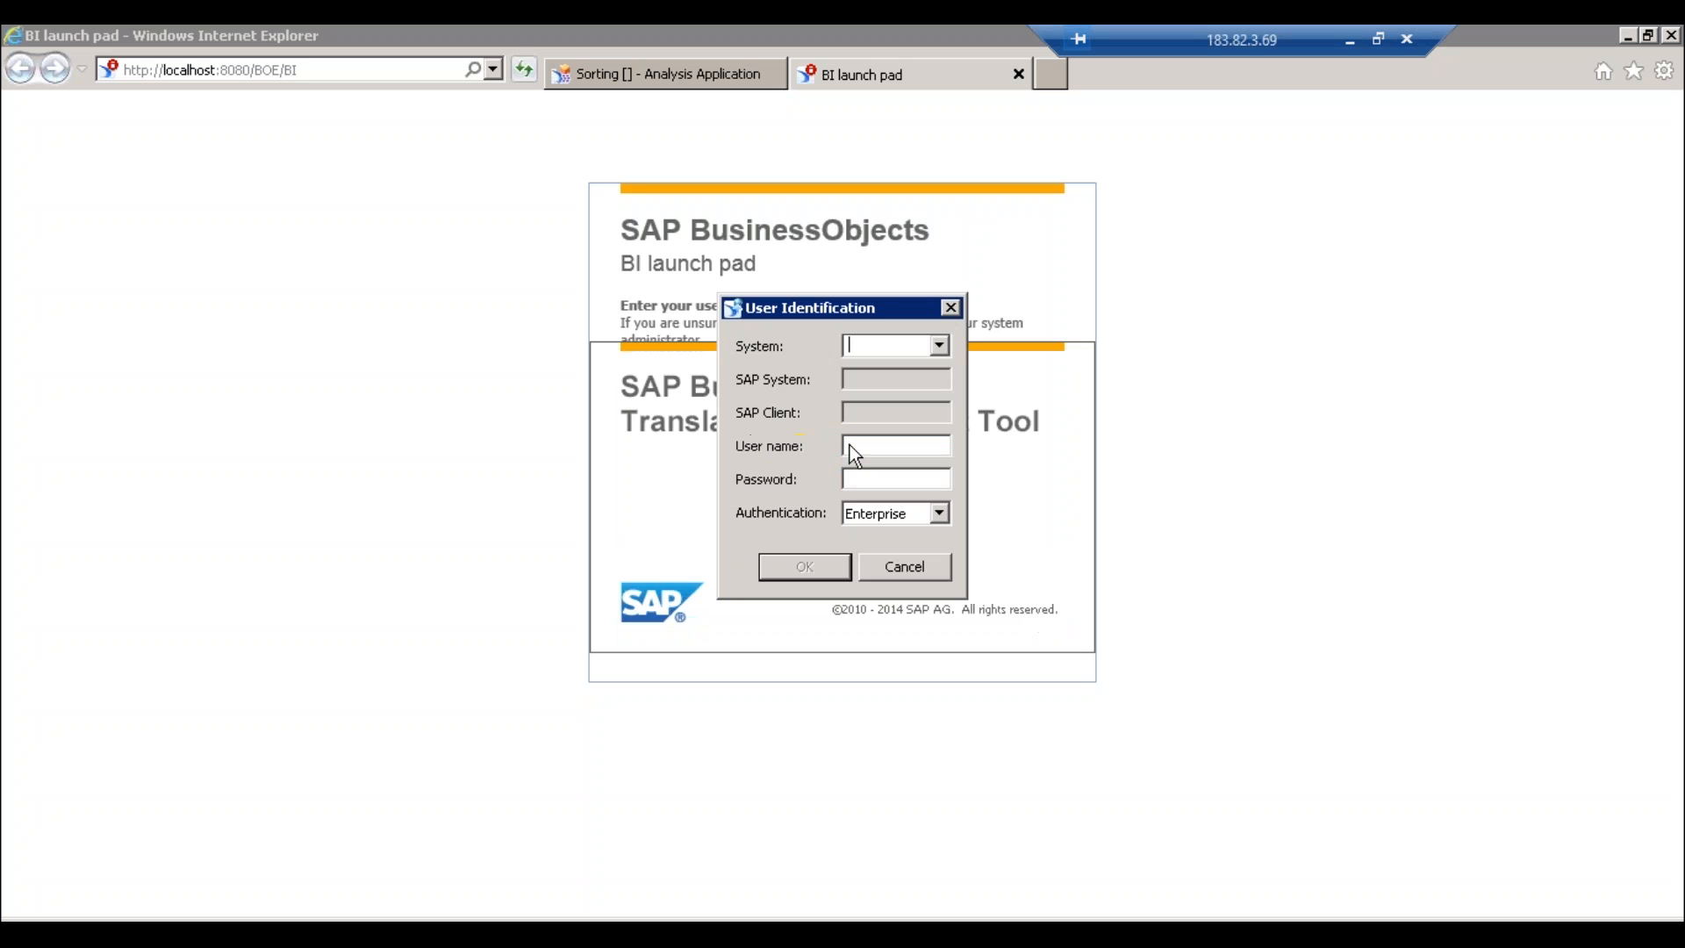
type("ERPKEY1:6400")
- Enter the user name and account password and log on
left_click(893, 448)
type("Madhu")
key("Tab")
type("**********")
key("Return")
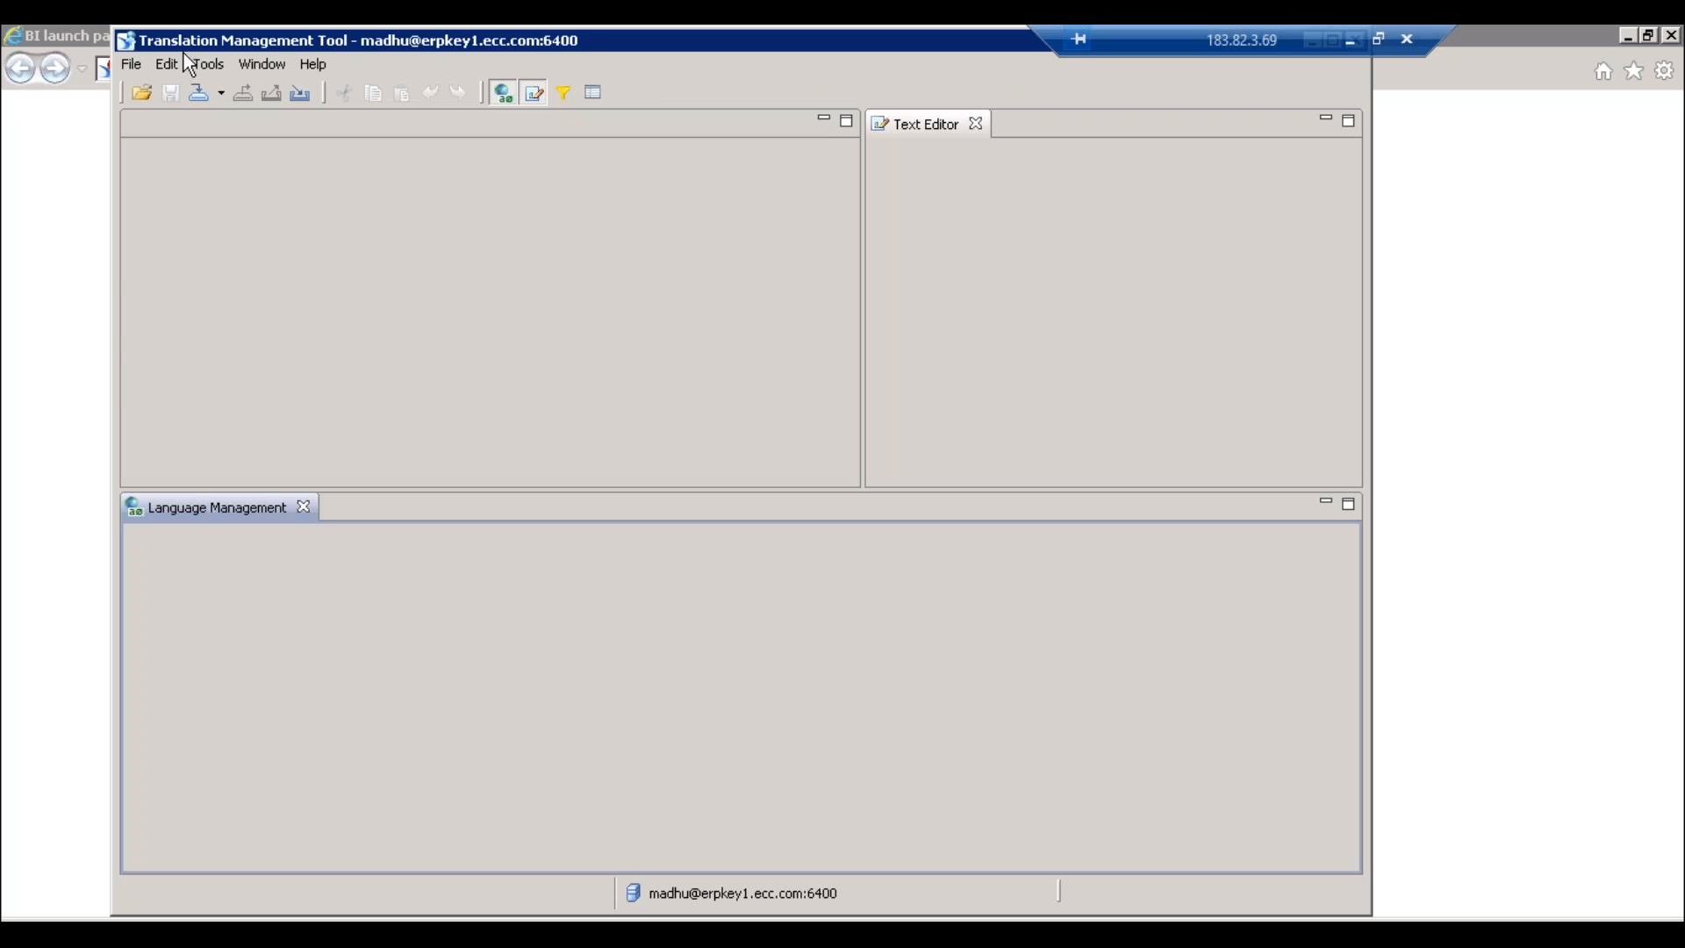
- Import the PY Sales document from the 1_Jan system repository folder for translation
left_click(130, 64)
mouse_move(175, 112)
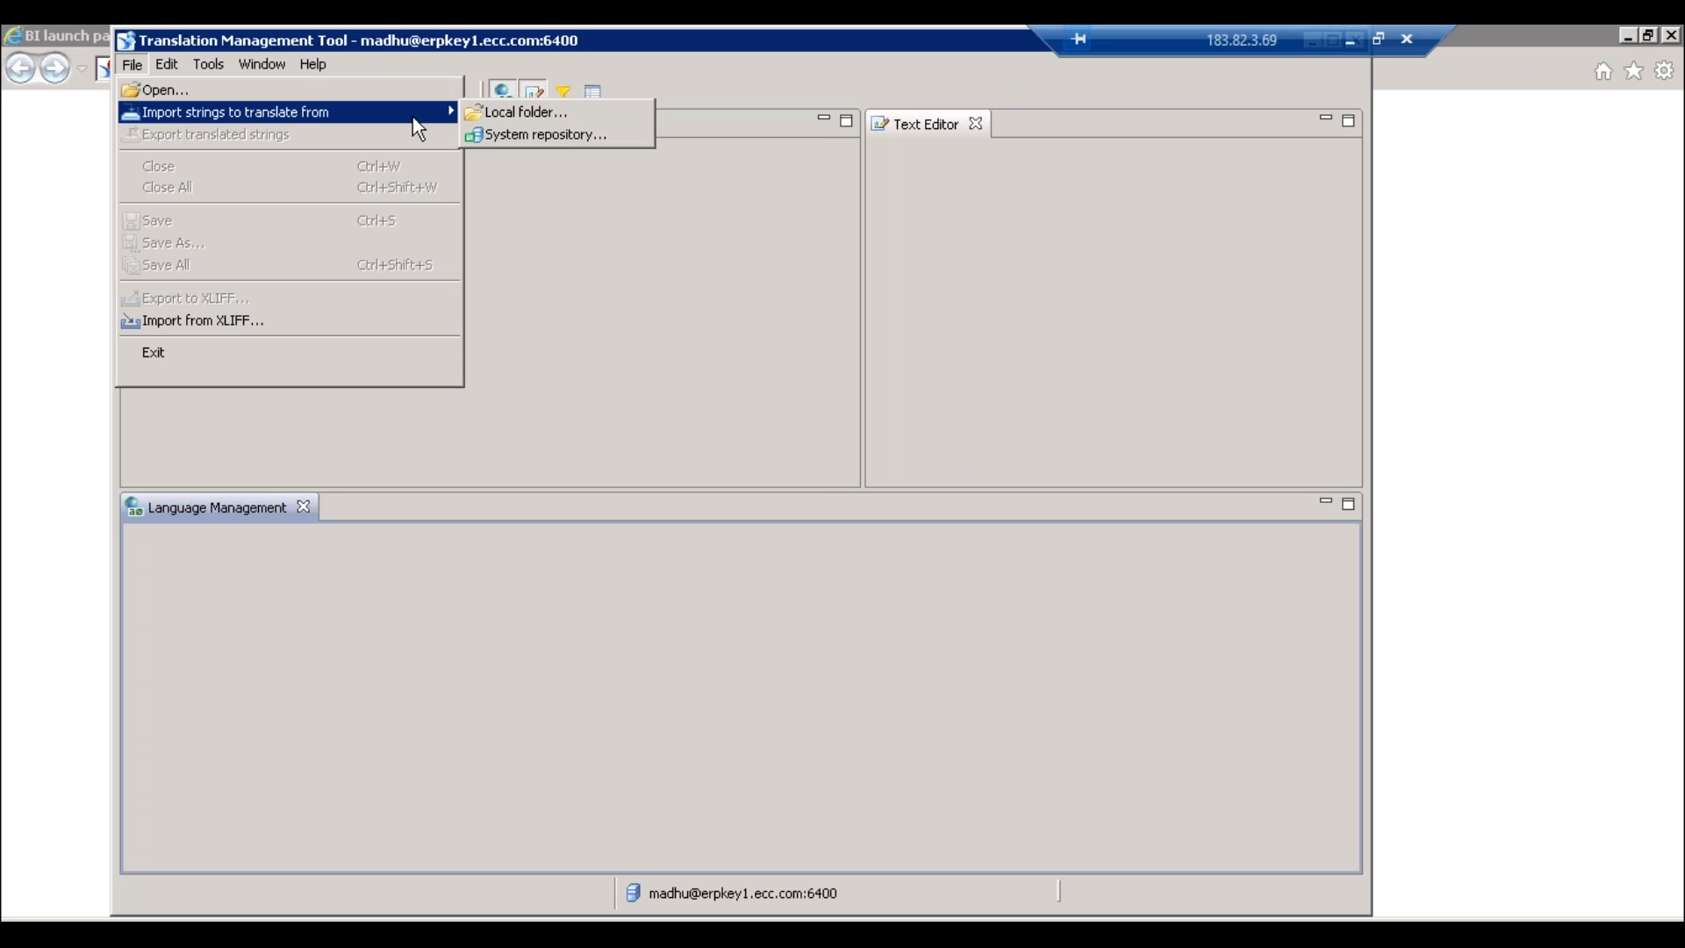
left_click(544, 136)
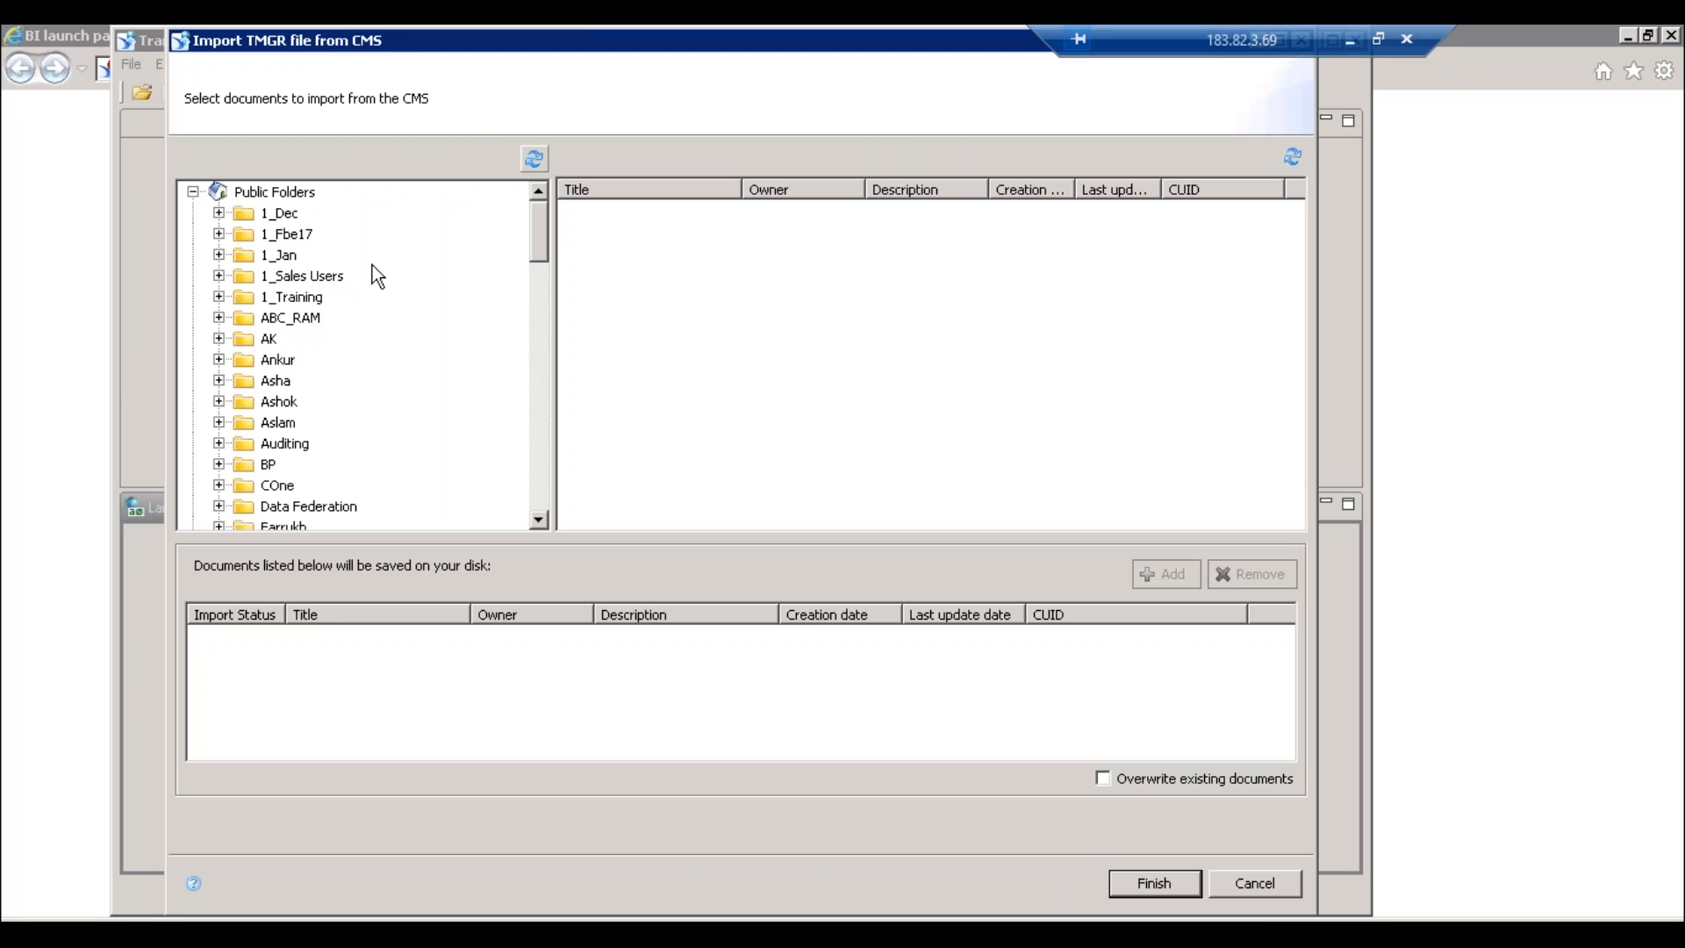
left_click(219, 213)
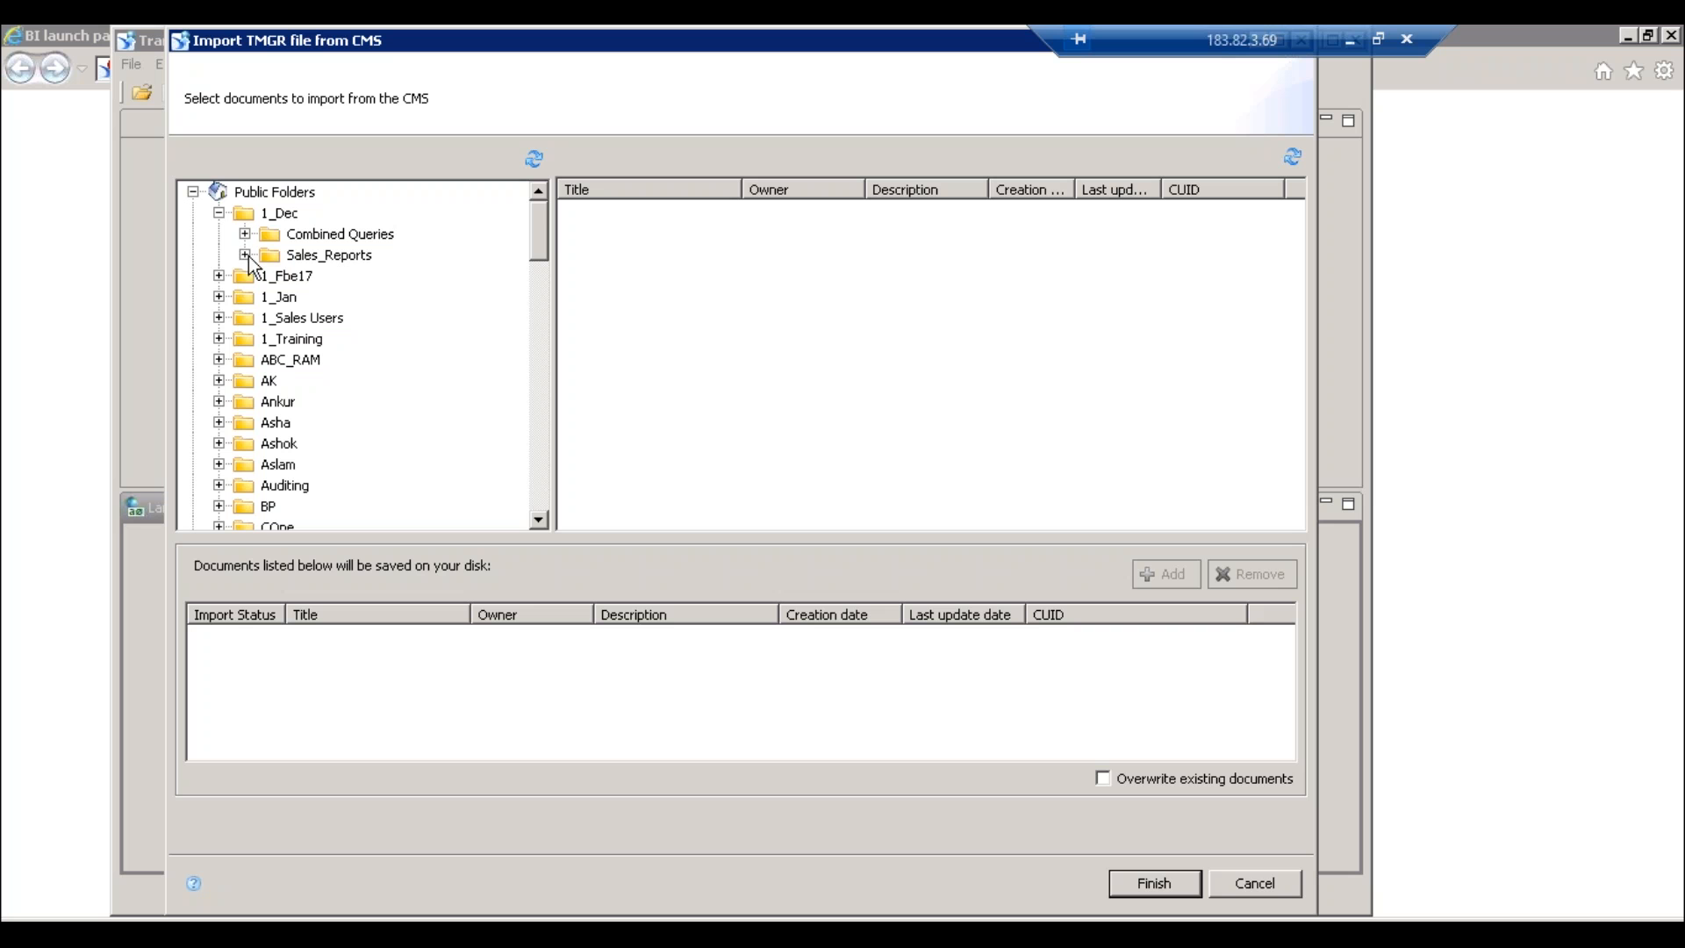
left_click(244, 254)
left_click(335, 279)
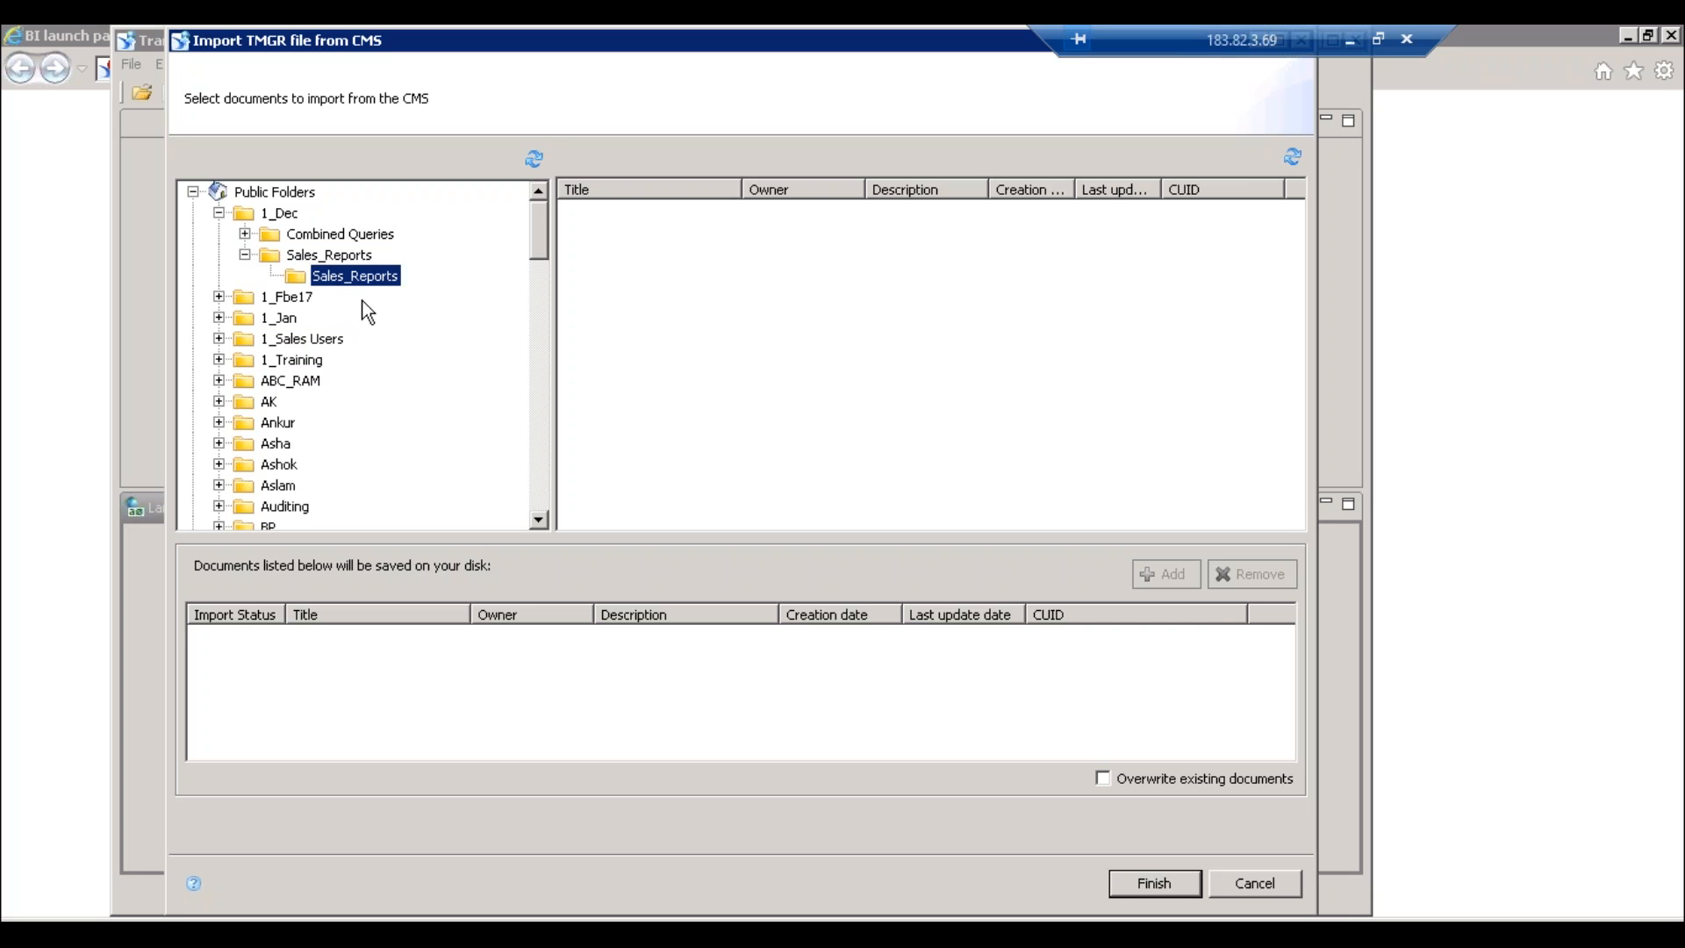
left_click(331, 255)
left_click(351, 234)
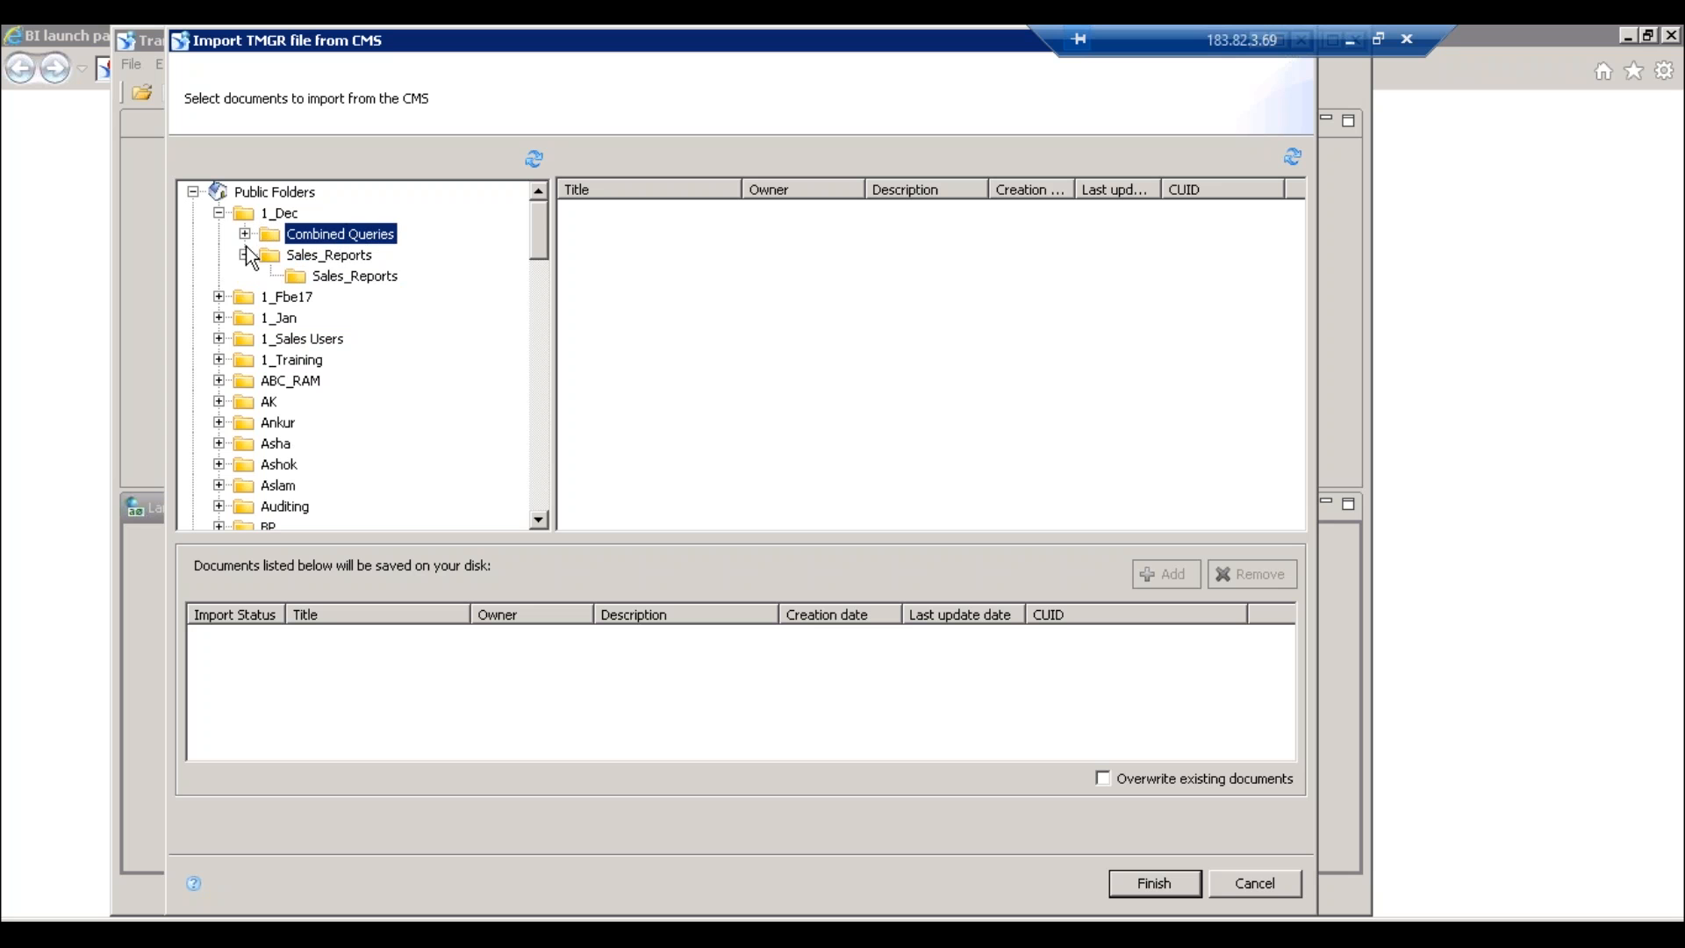
left_click(246, 253)
left_click(277, 298)
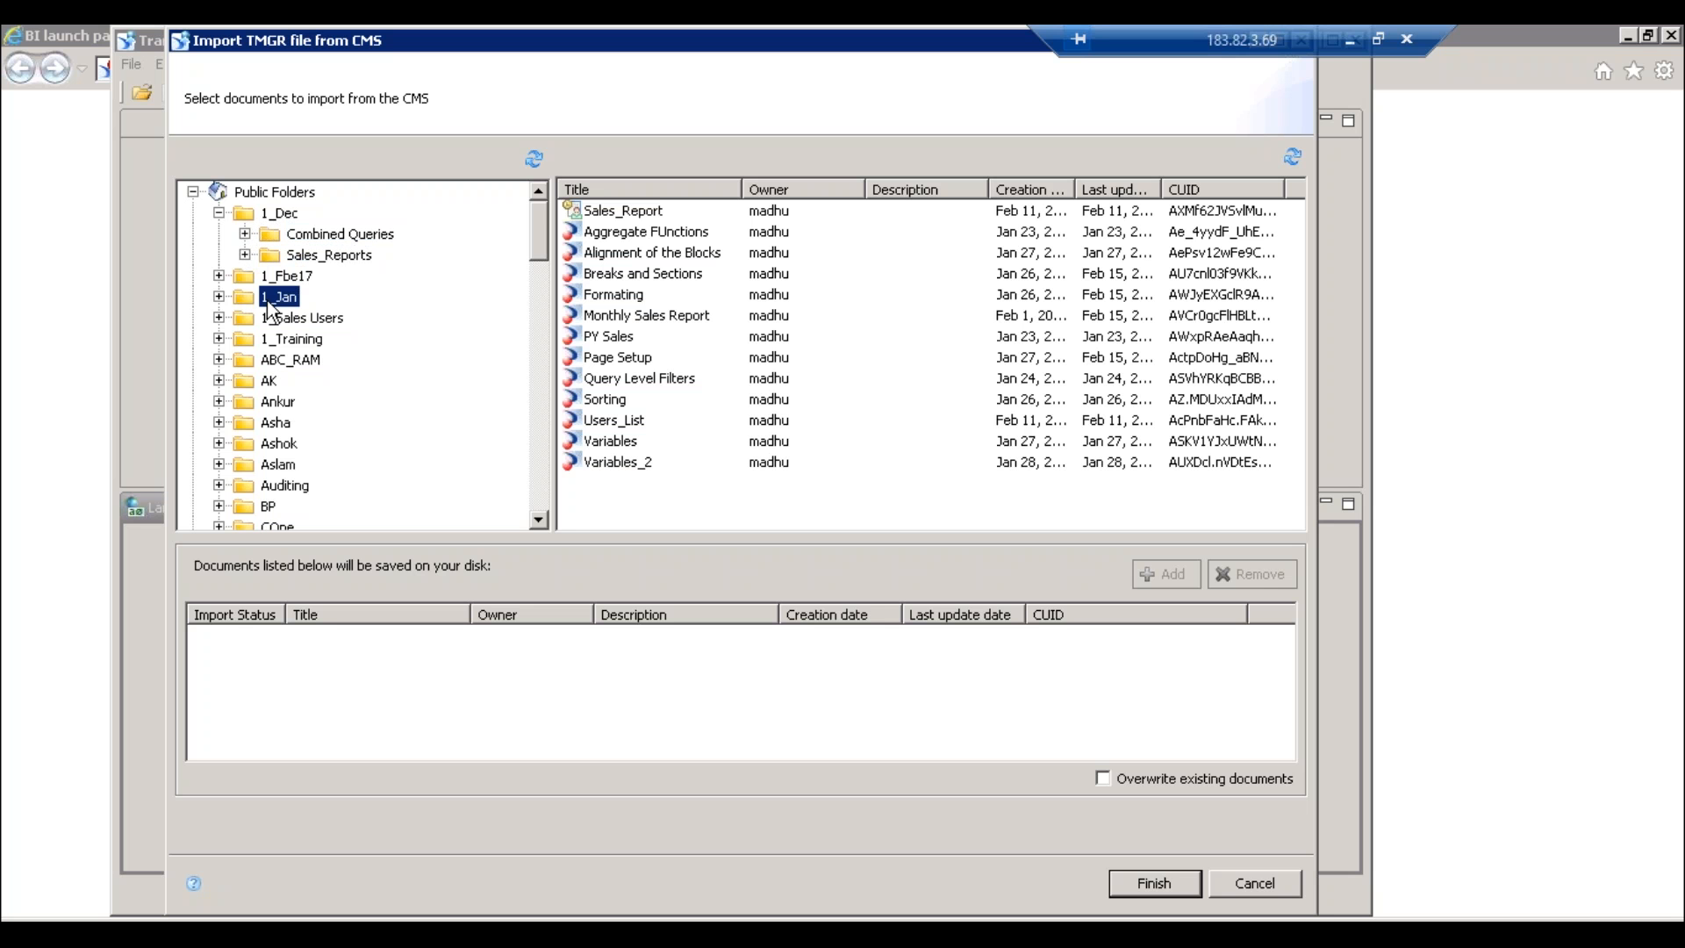
left_click(615, 343)
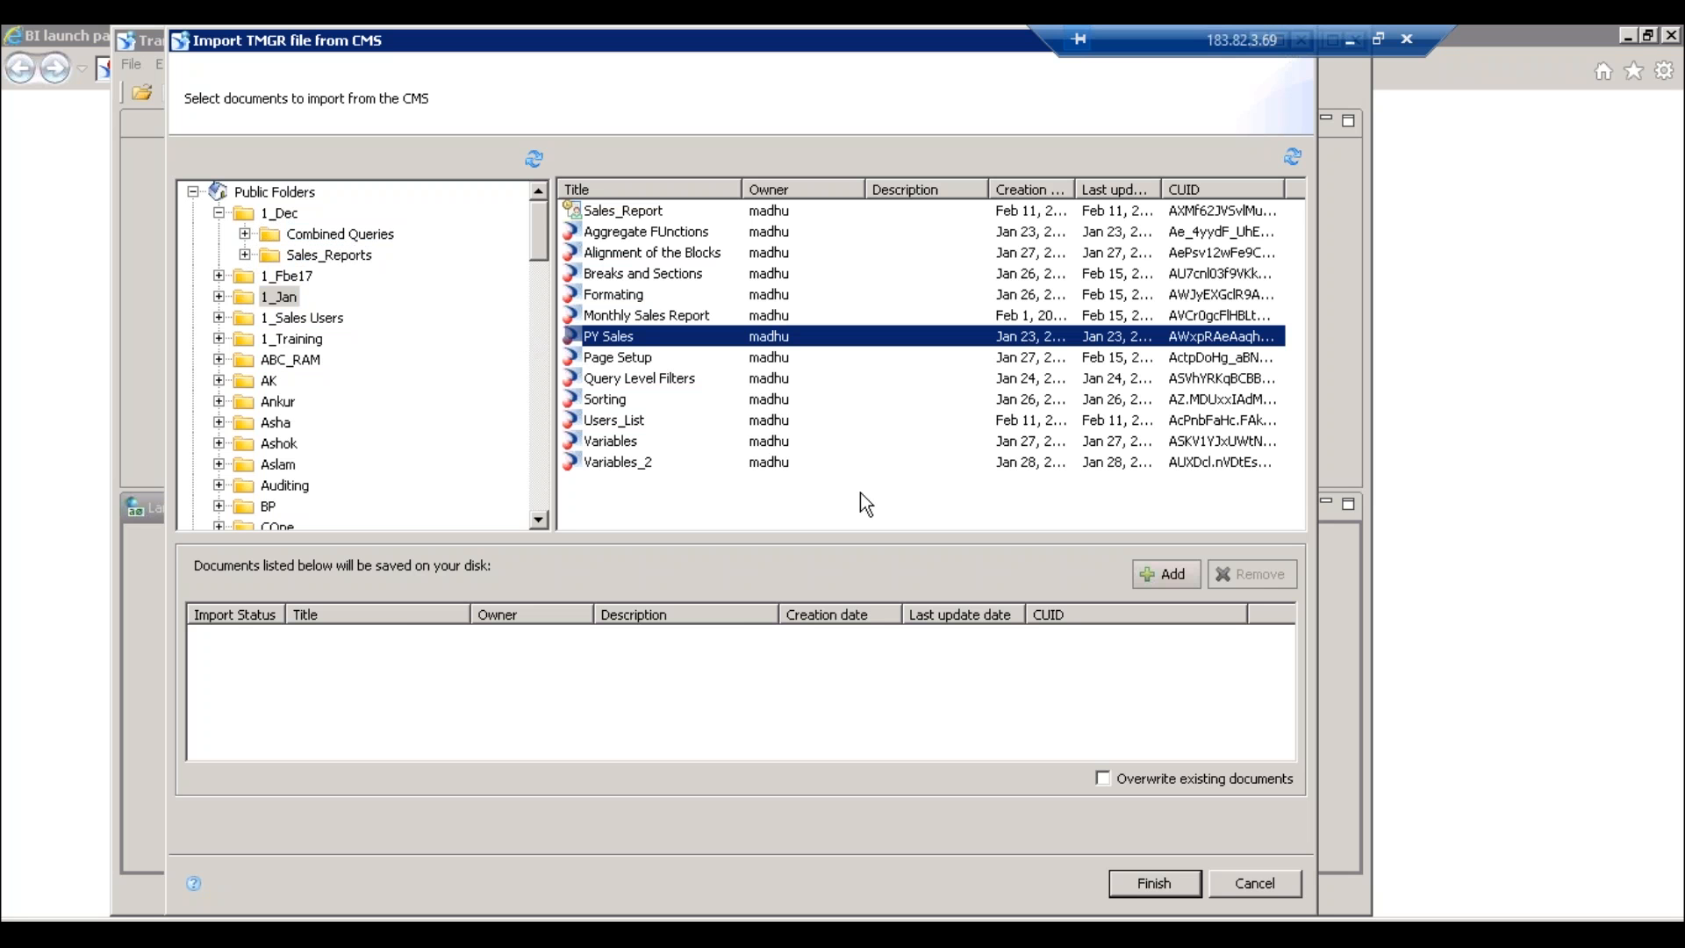
left_click(1171, 577)
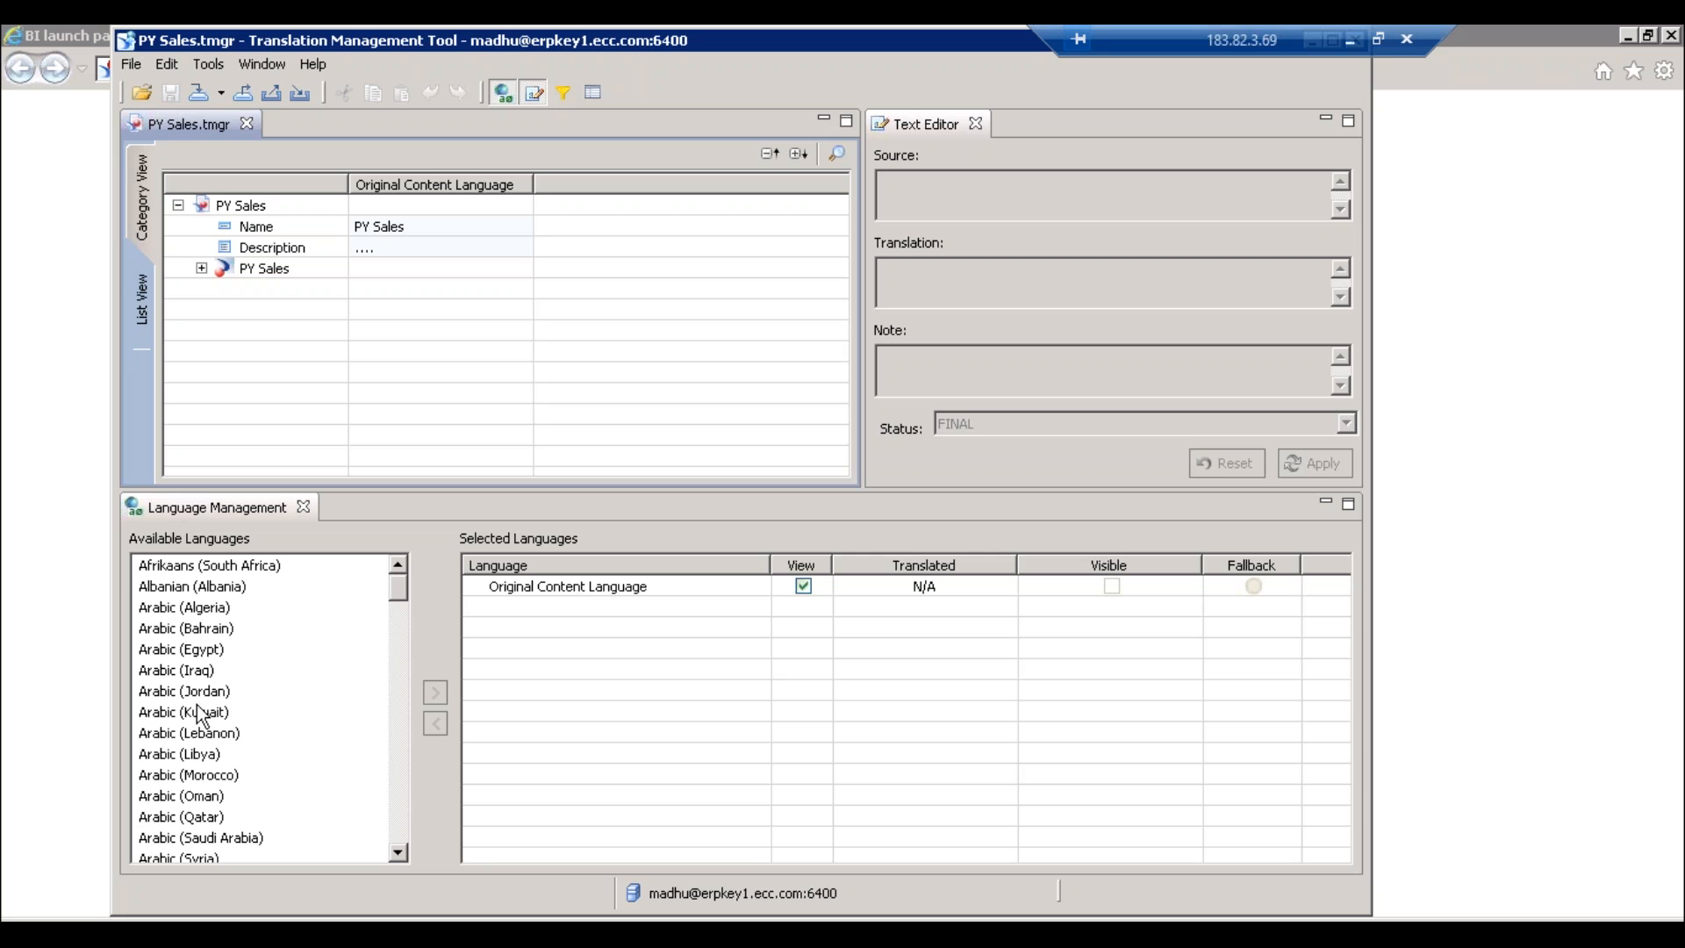
- Add French (France) as a translation language
left_click(209, 734)
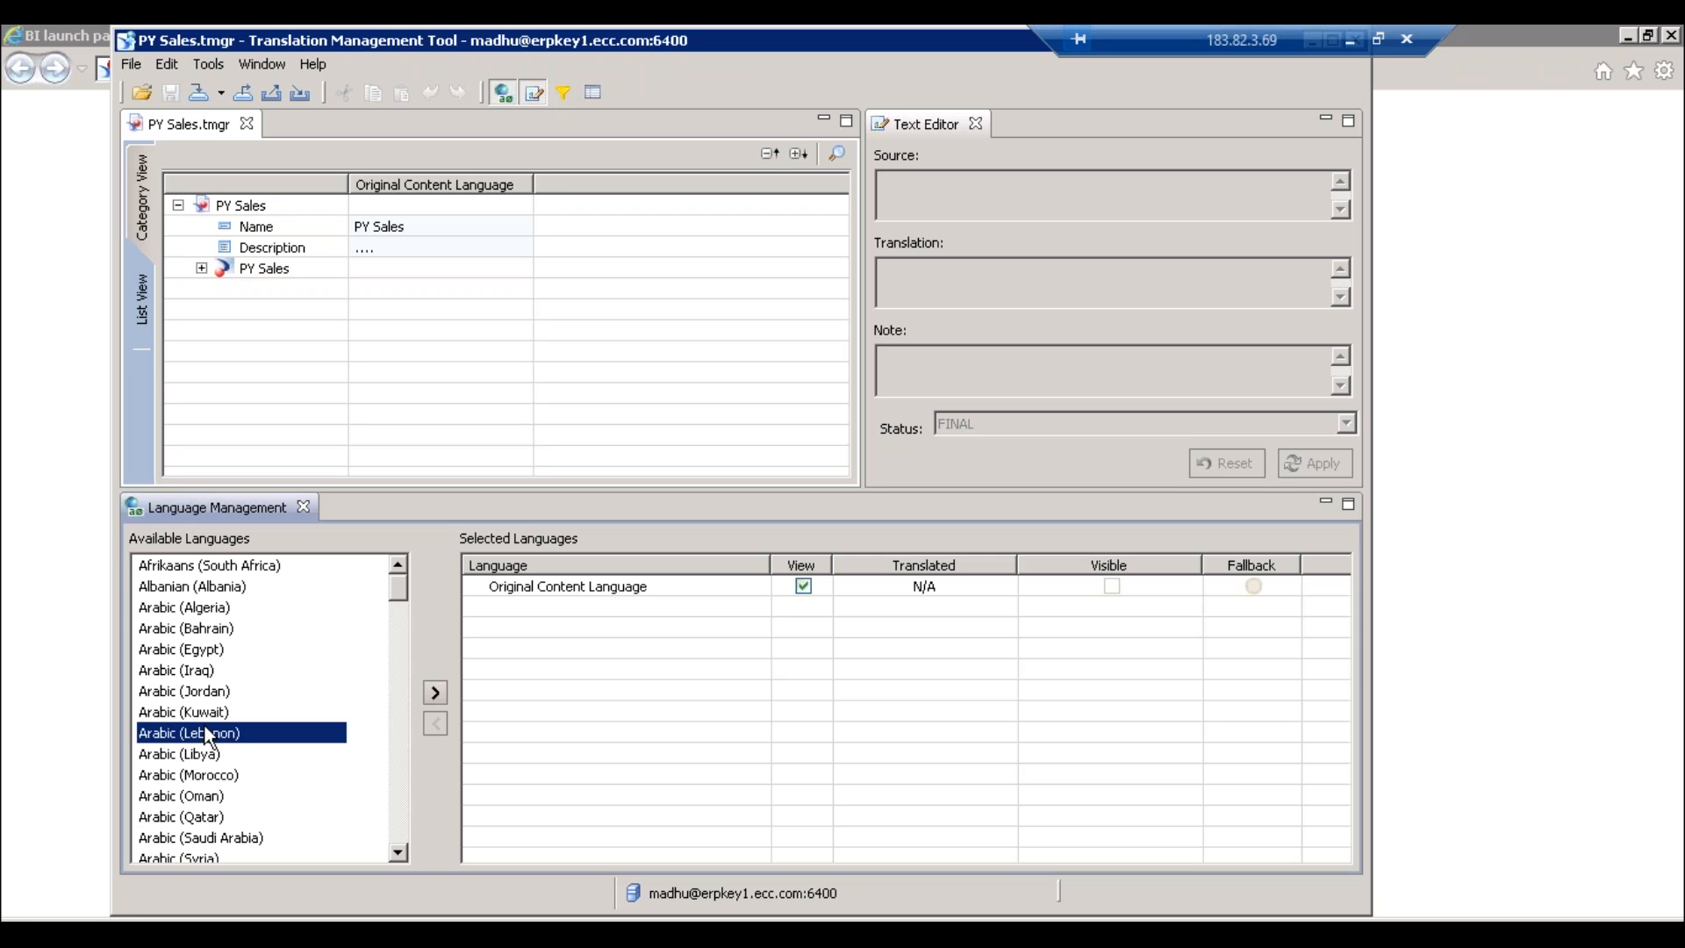
left_click(402, 760)
left_click(403, 762)
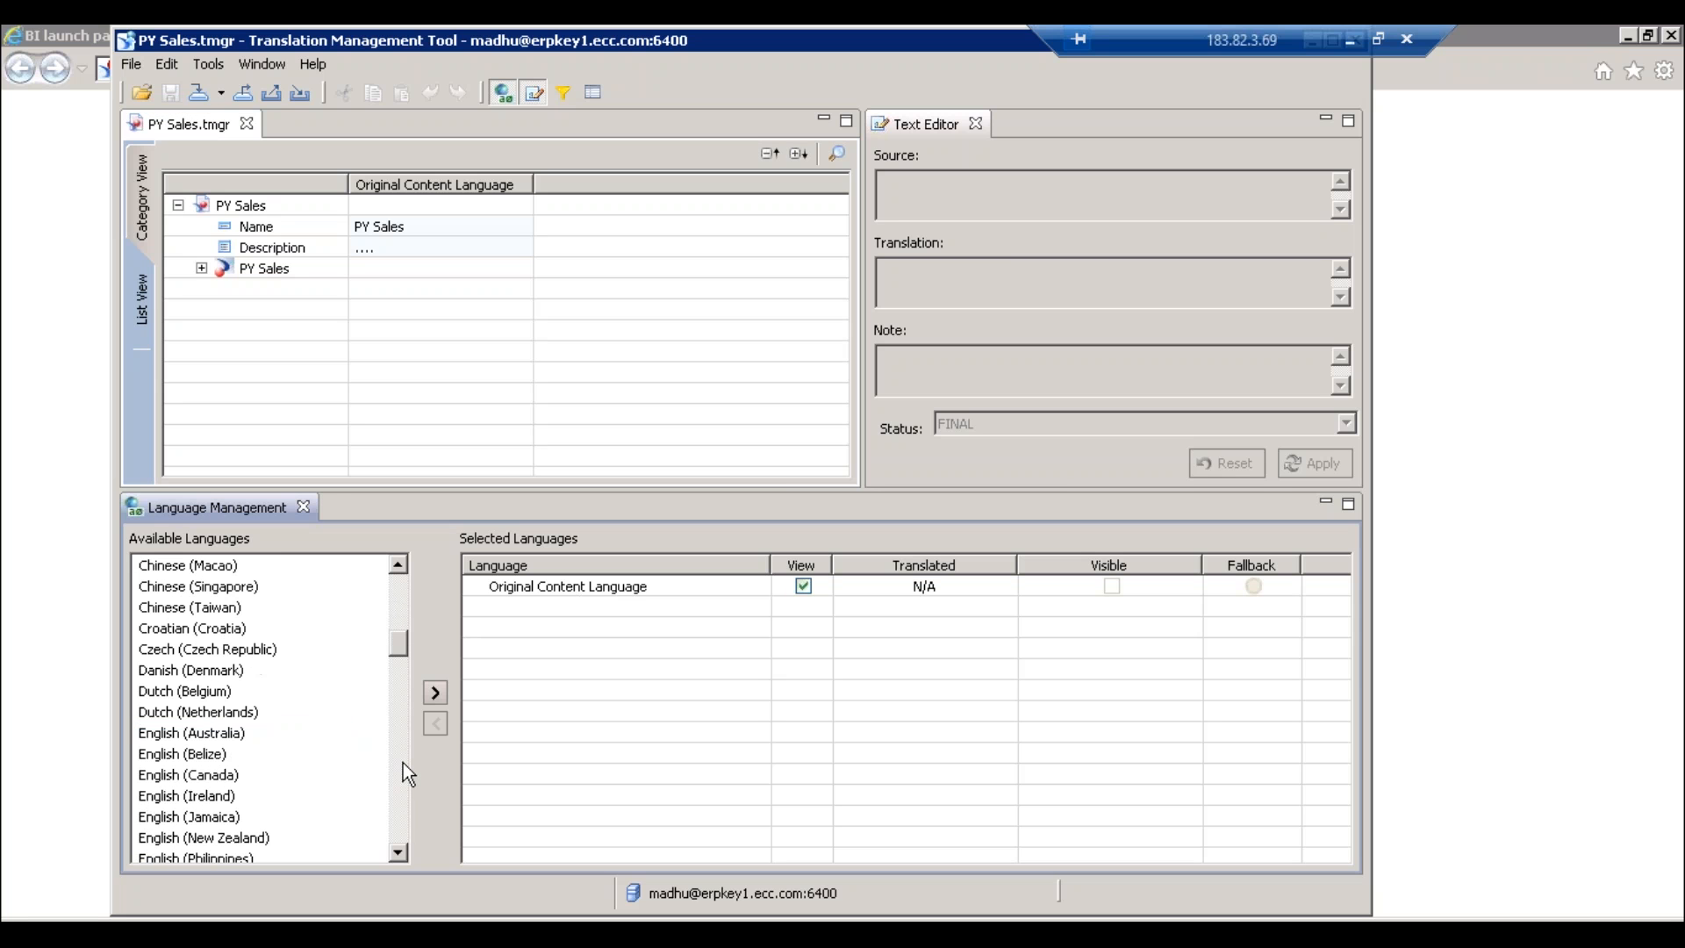
left_click(403, 762)
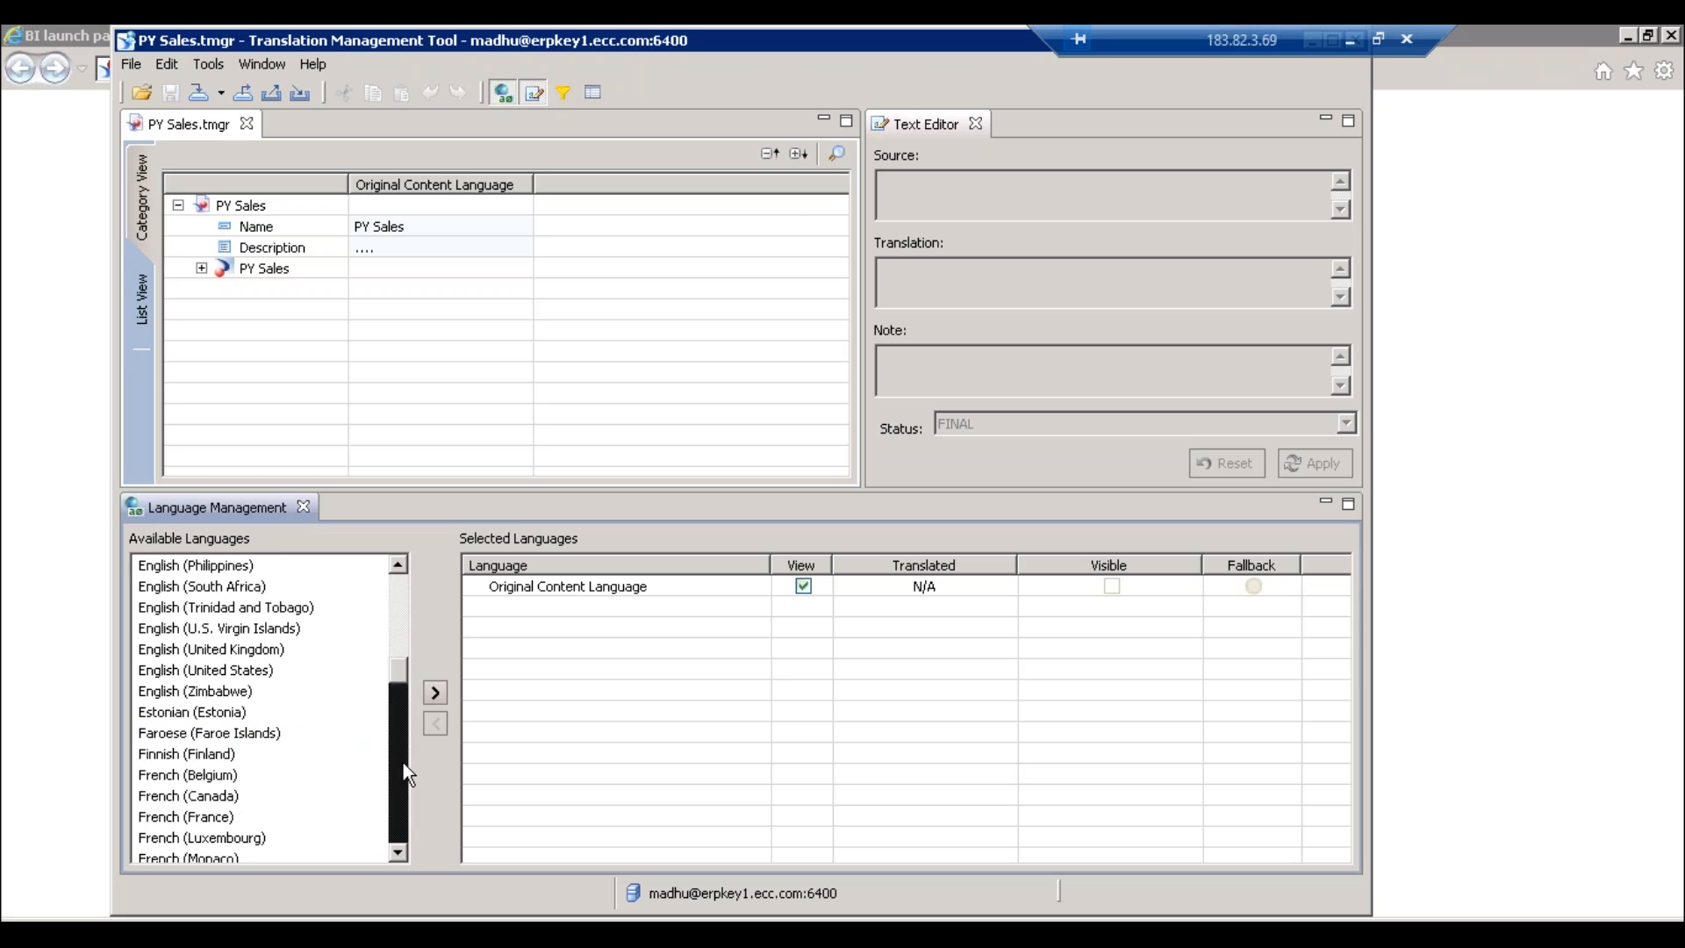
left_click(213, 799)
left_click(221, 817)
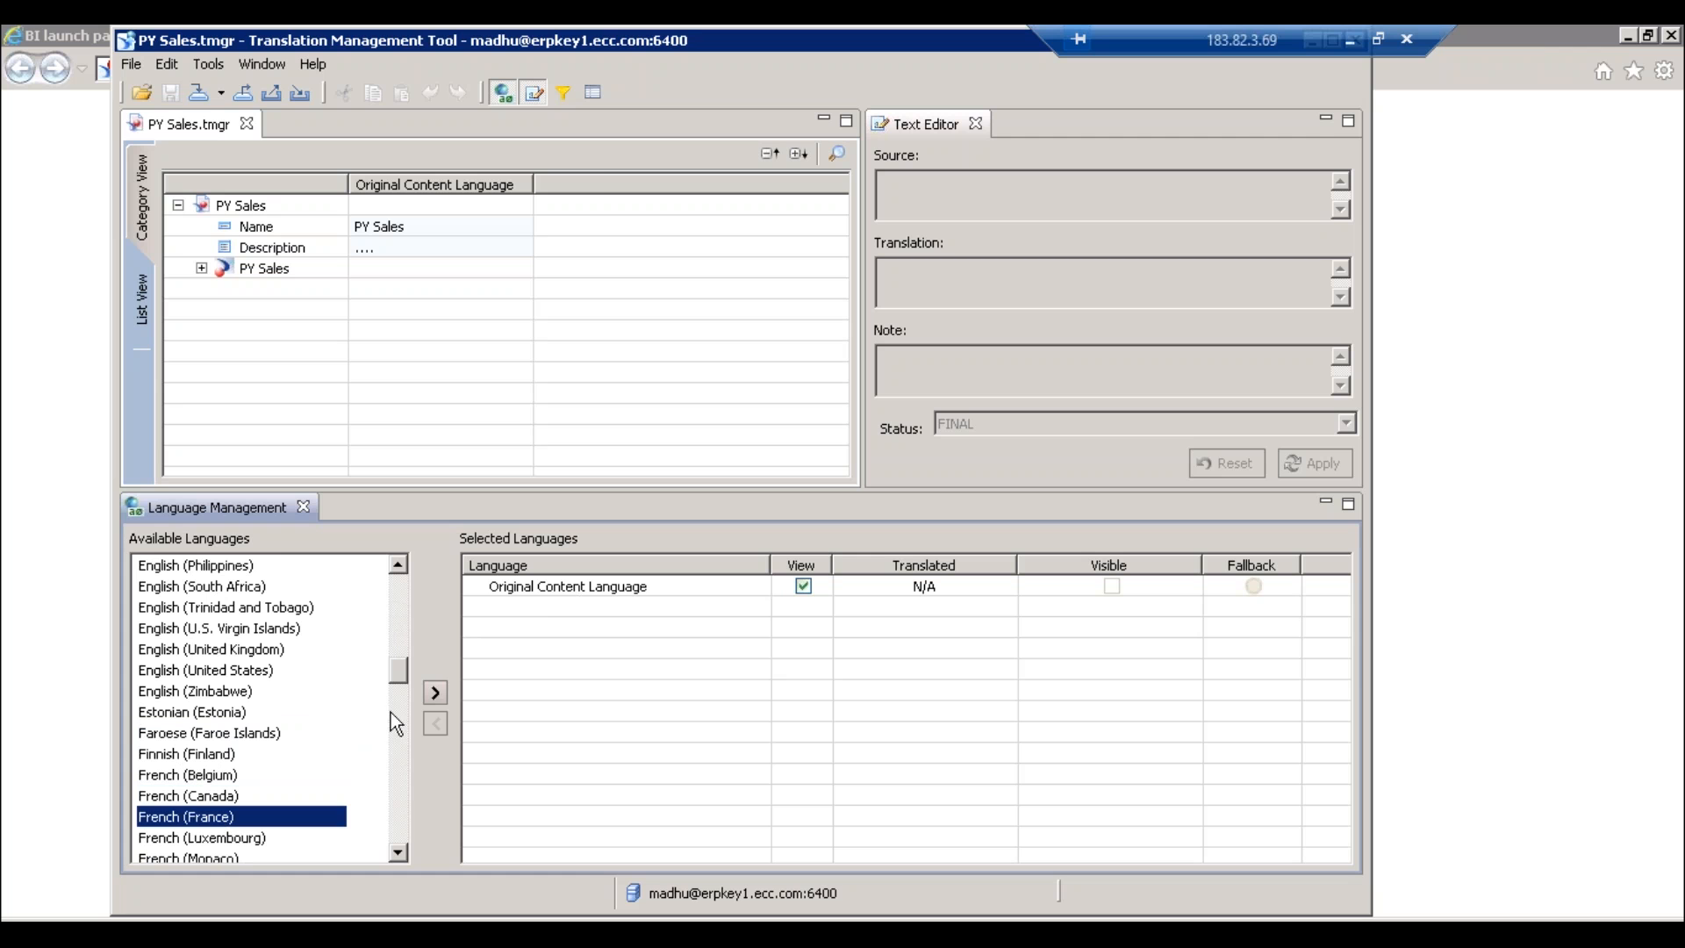
left_click(439, 693)
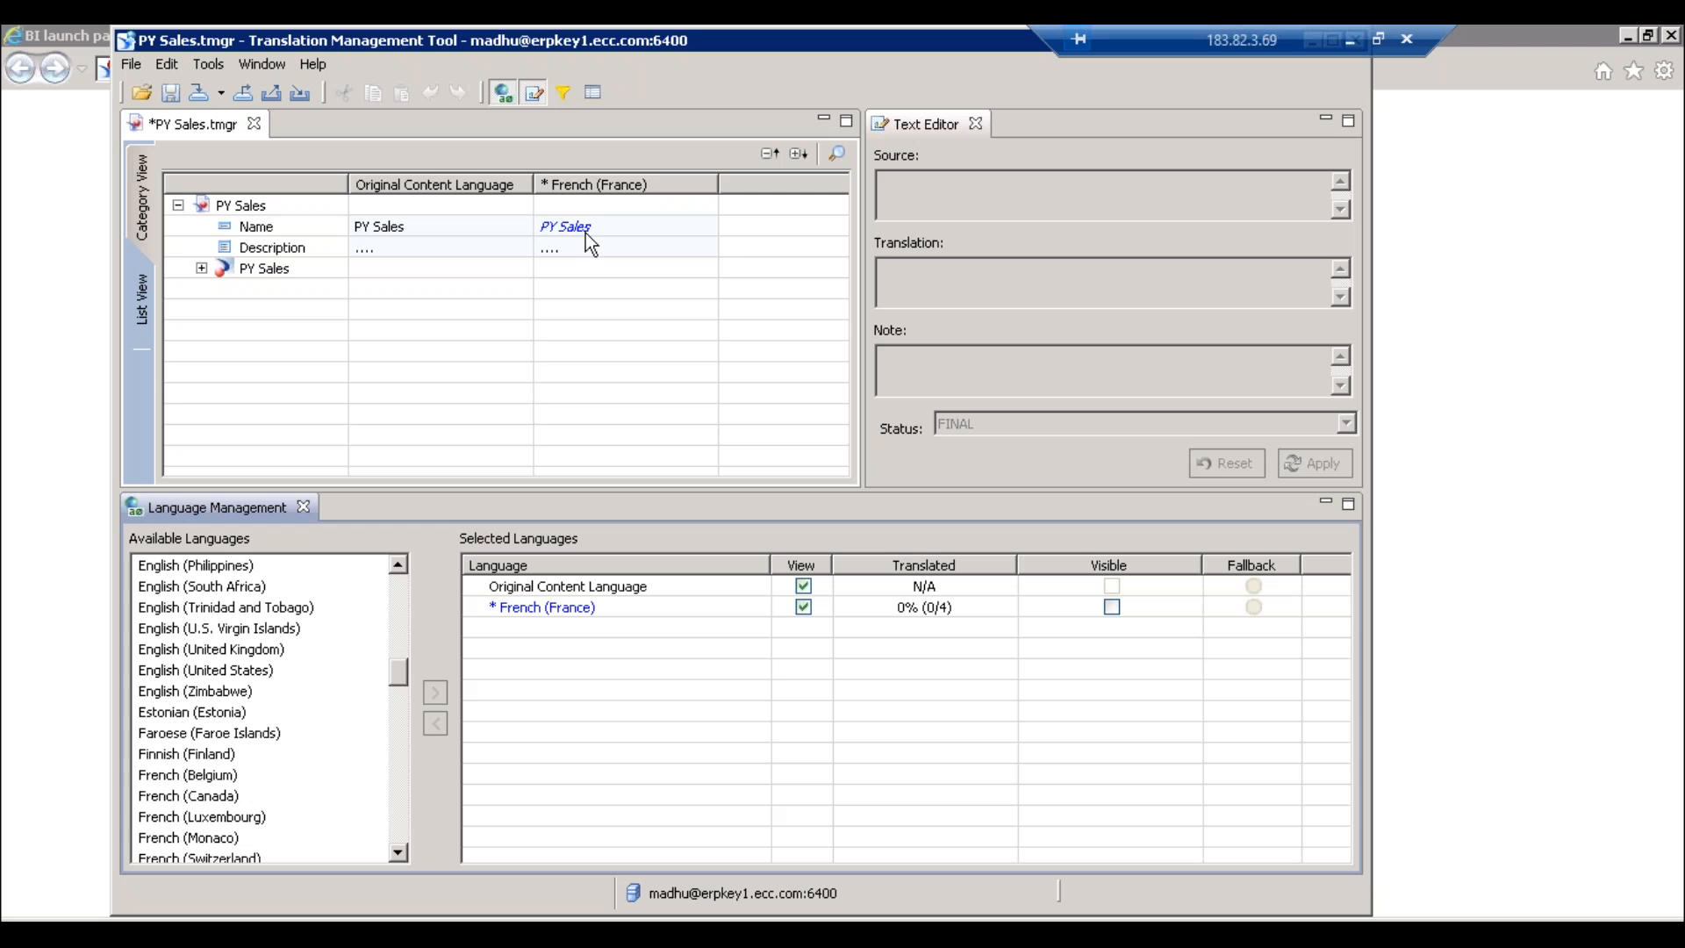
- Expand the PY Sales tree down to its Reports, Queries, Query 1 and Report 1 nodes
left_click(201, 268)
left_click(226, 310)
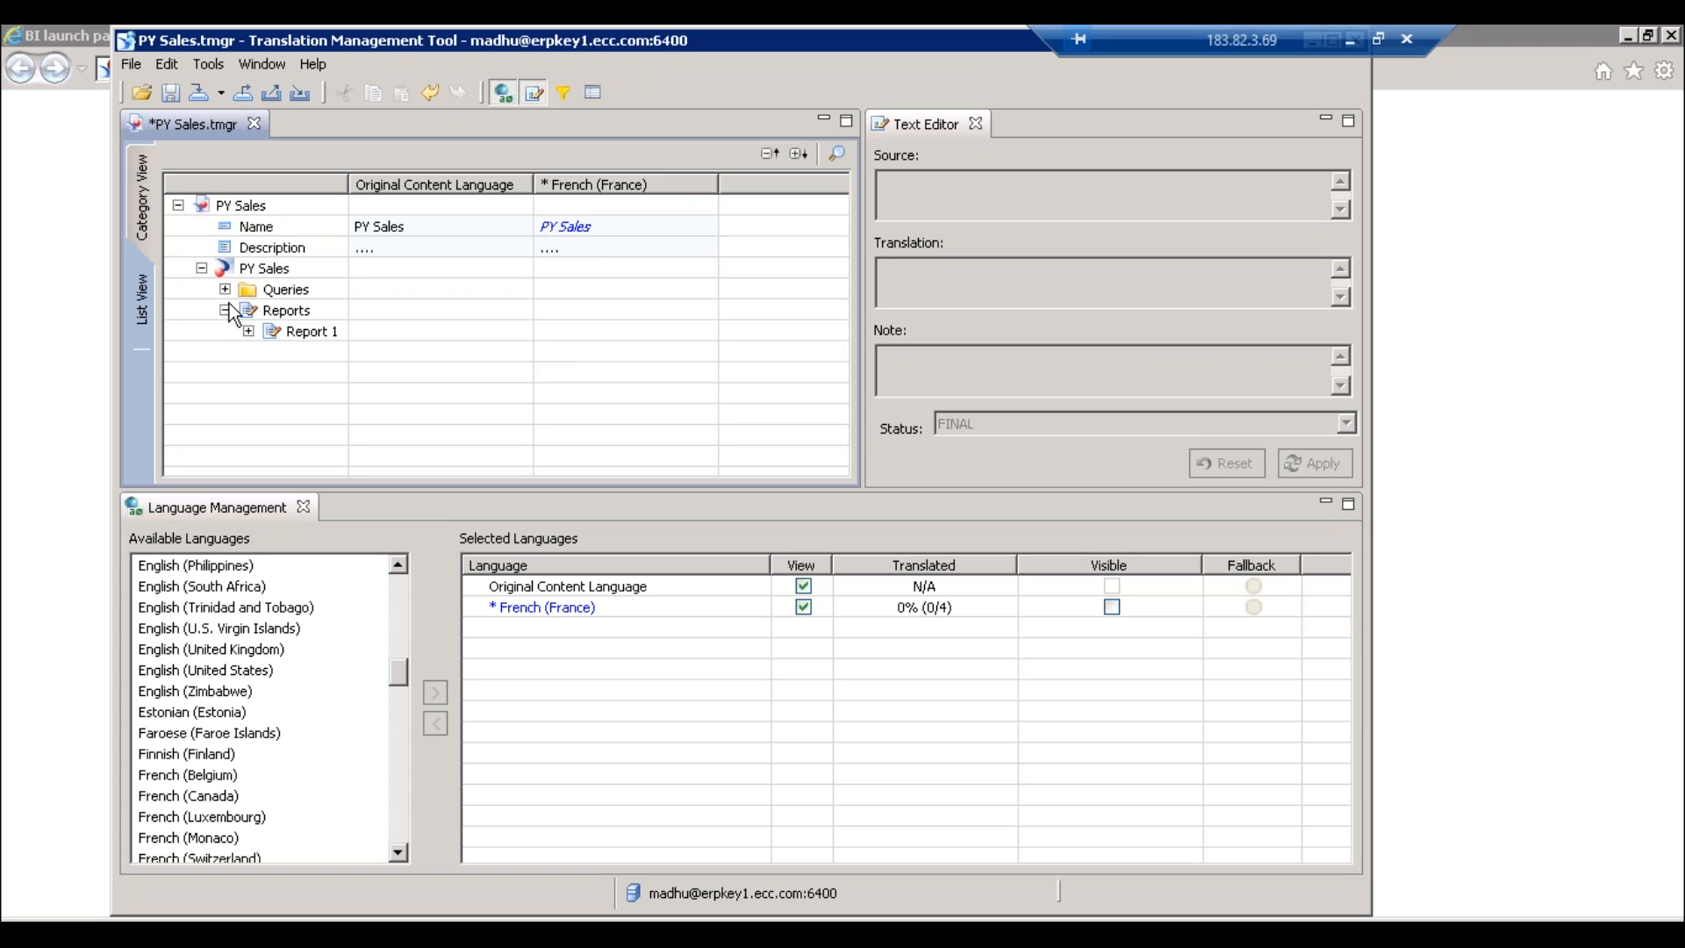
left_click(225, 289)
left_click(248, 311)
left_click(249, 373)
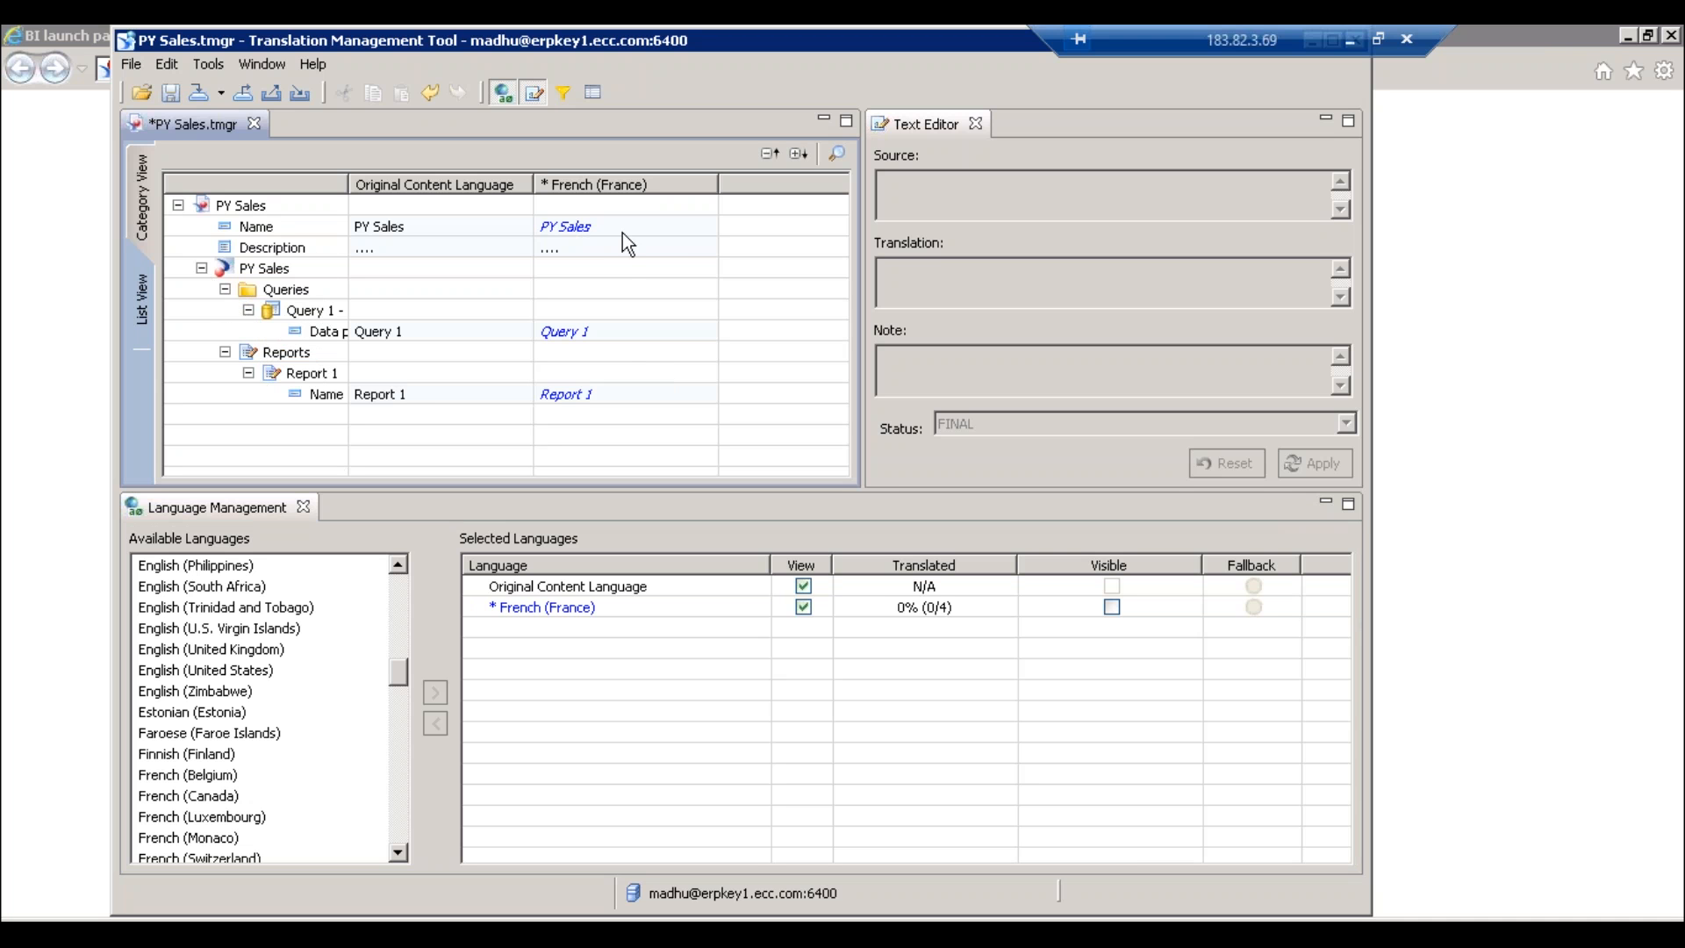
- Replace the French name 'PY Sales' with 'ABC Report' and save the translation file
left_click(598, 230)
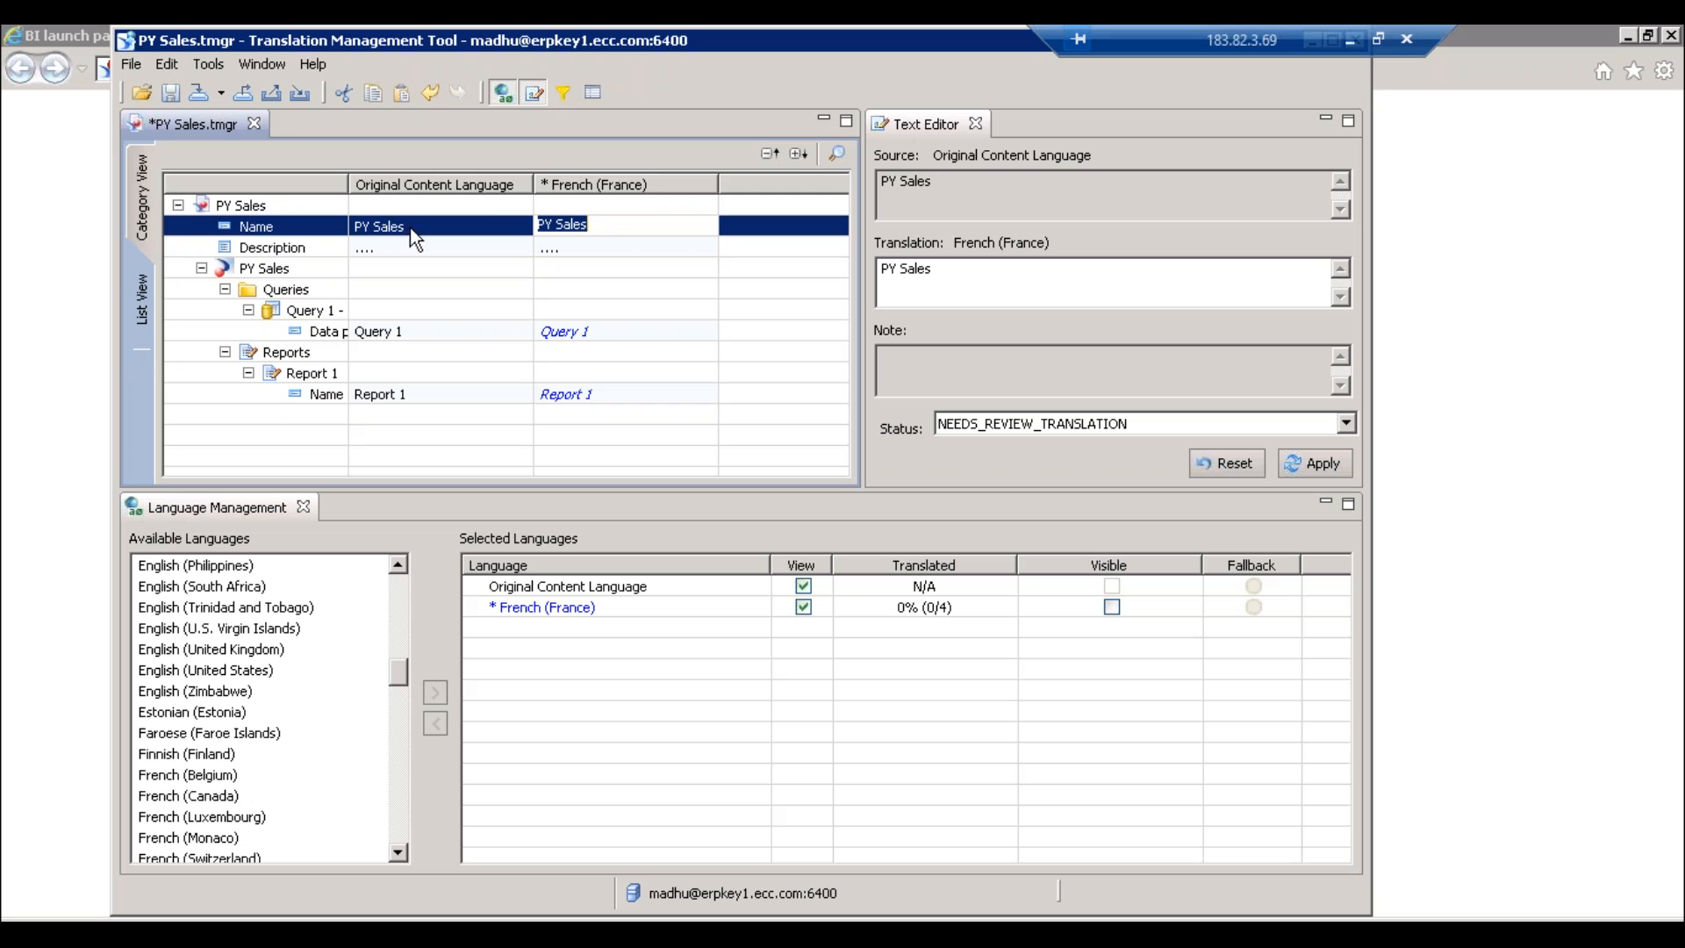
left_click(586, 226)
left_click_drag(609, 226, 490, 215)
type("ABC Report")
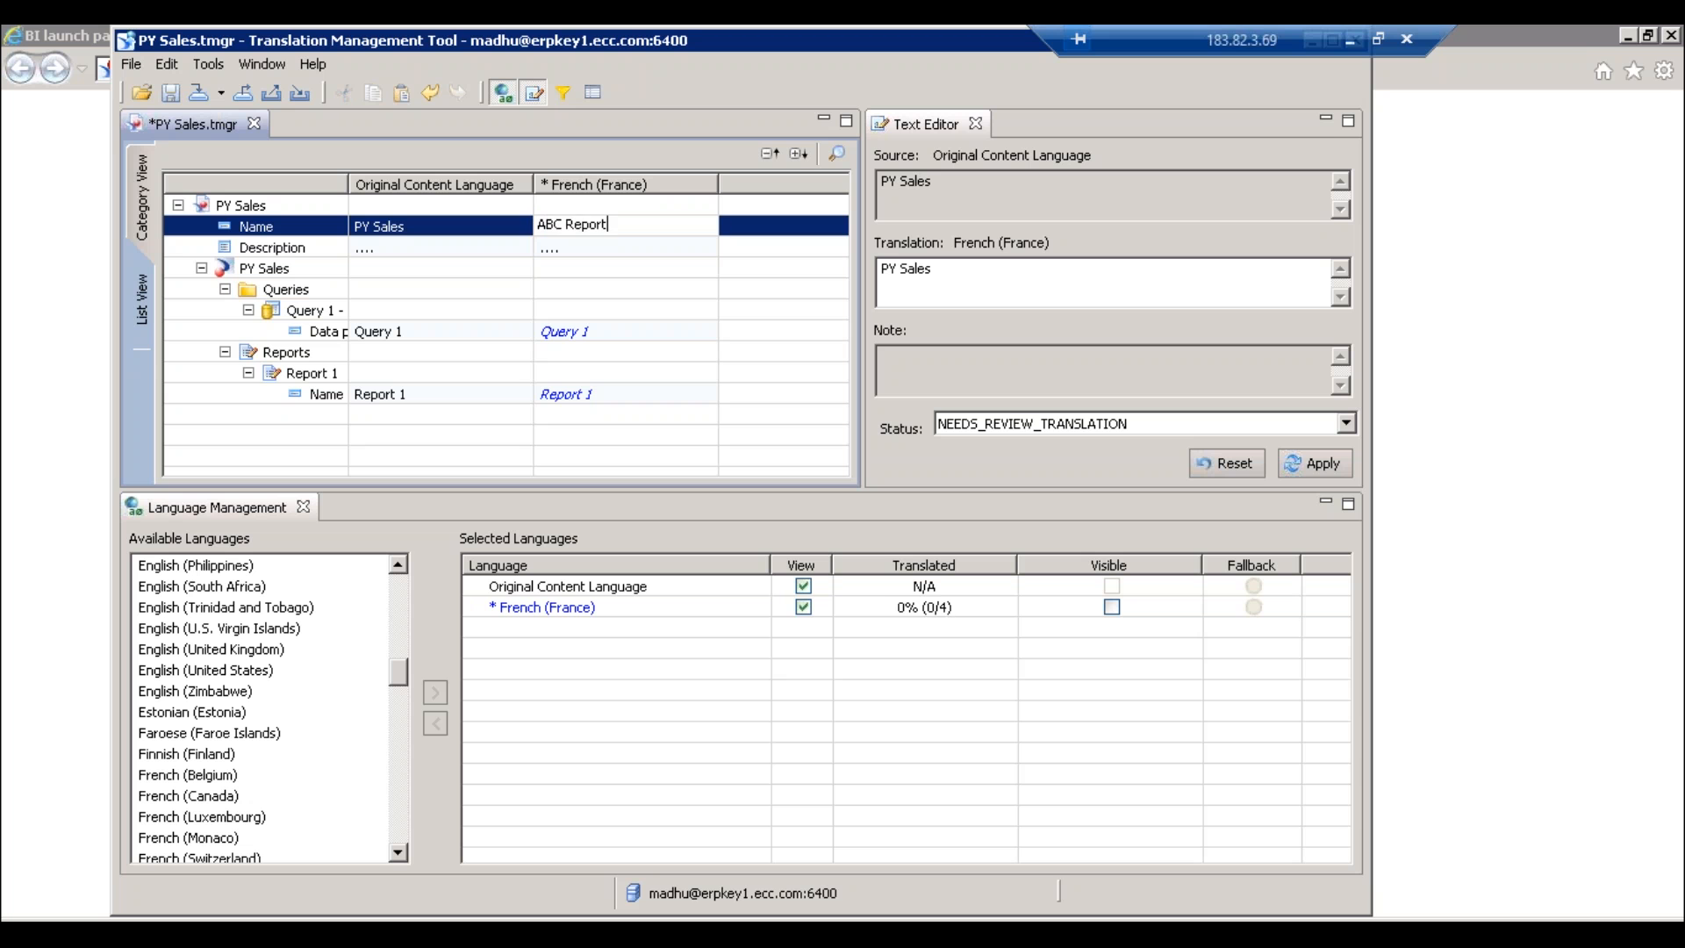
key("Return")
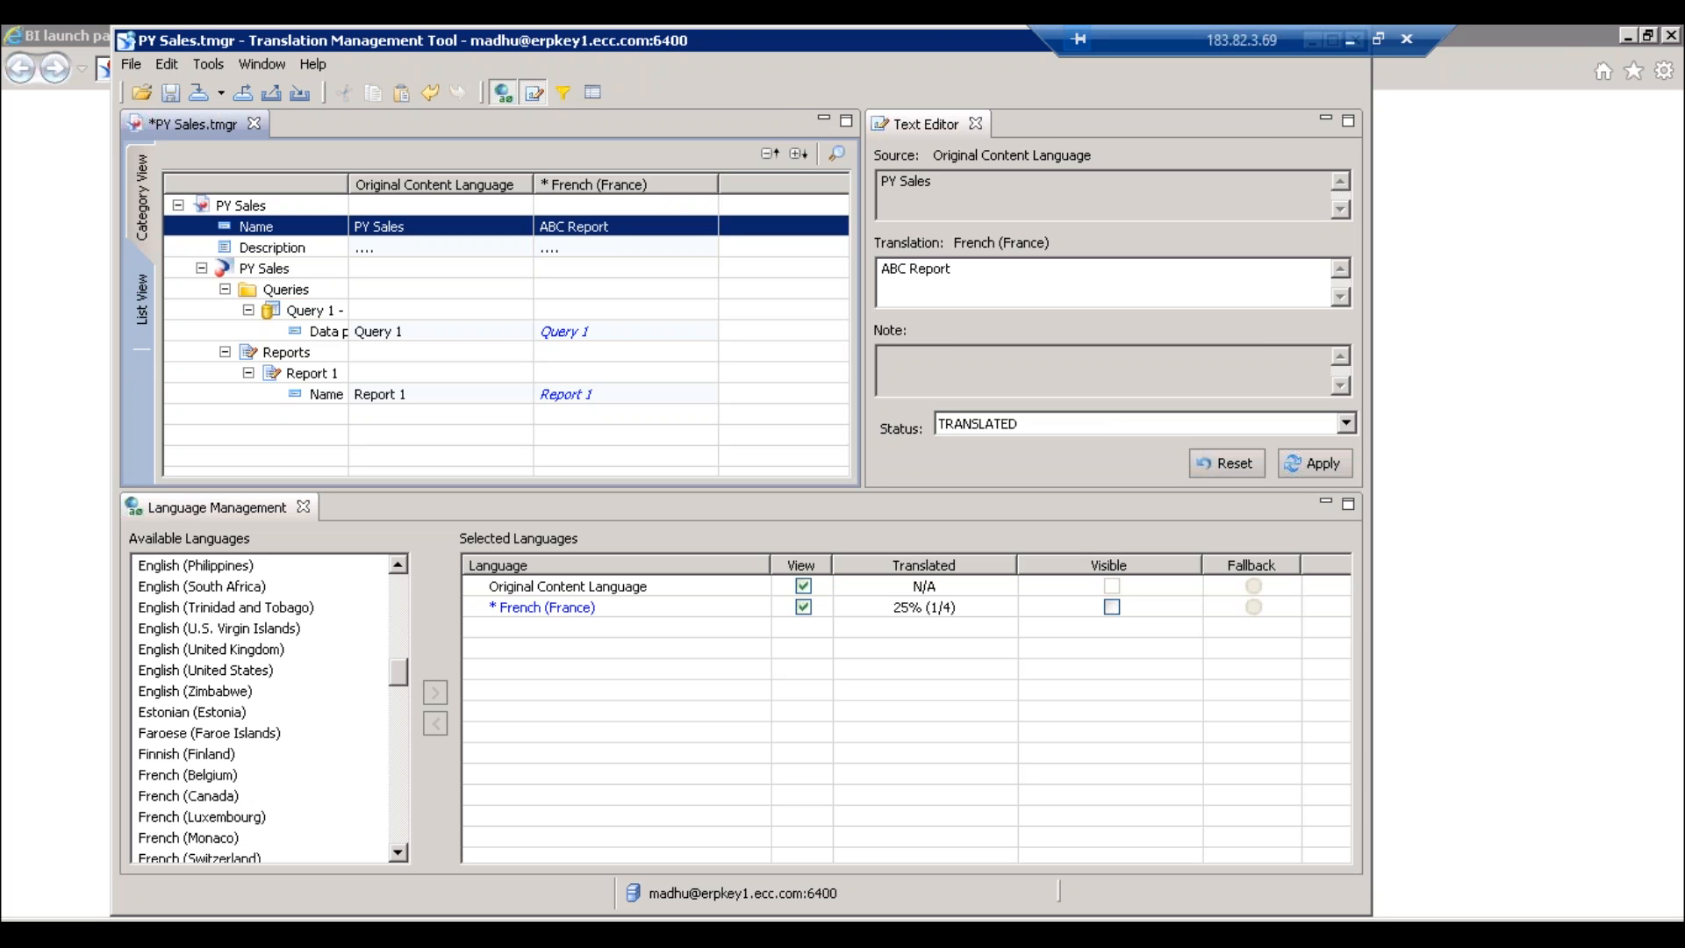
key("ctrl+s")
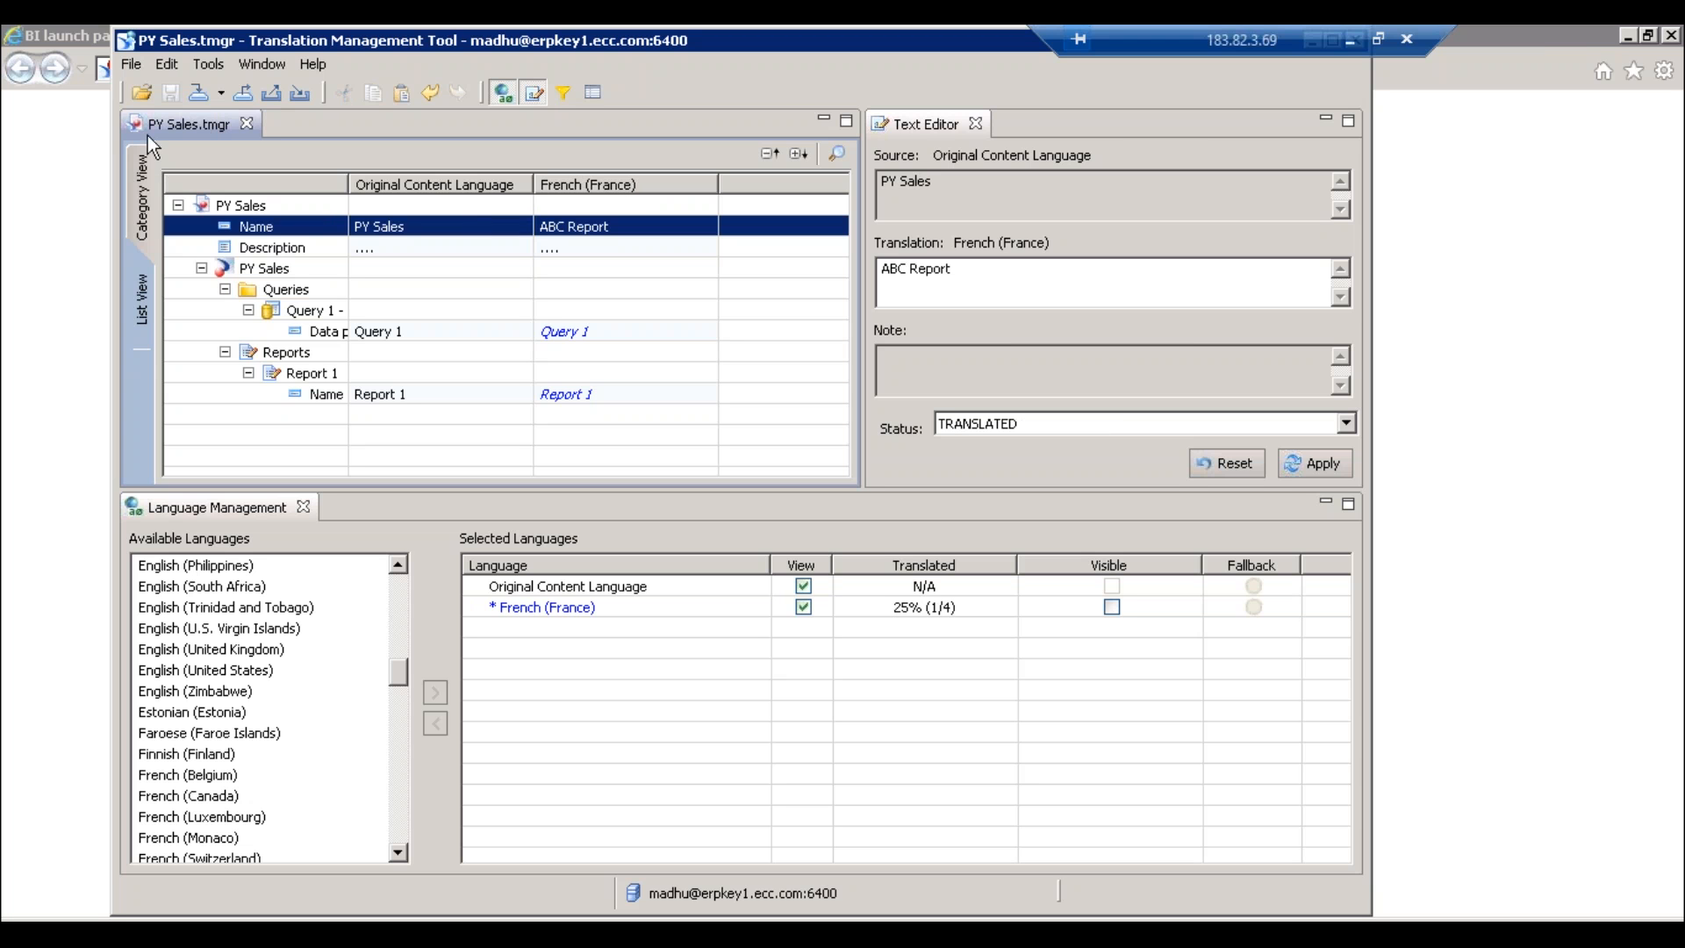
- Export the translated strings to the CMS and bring the BI launch pad login forward
left_click(131, 64)
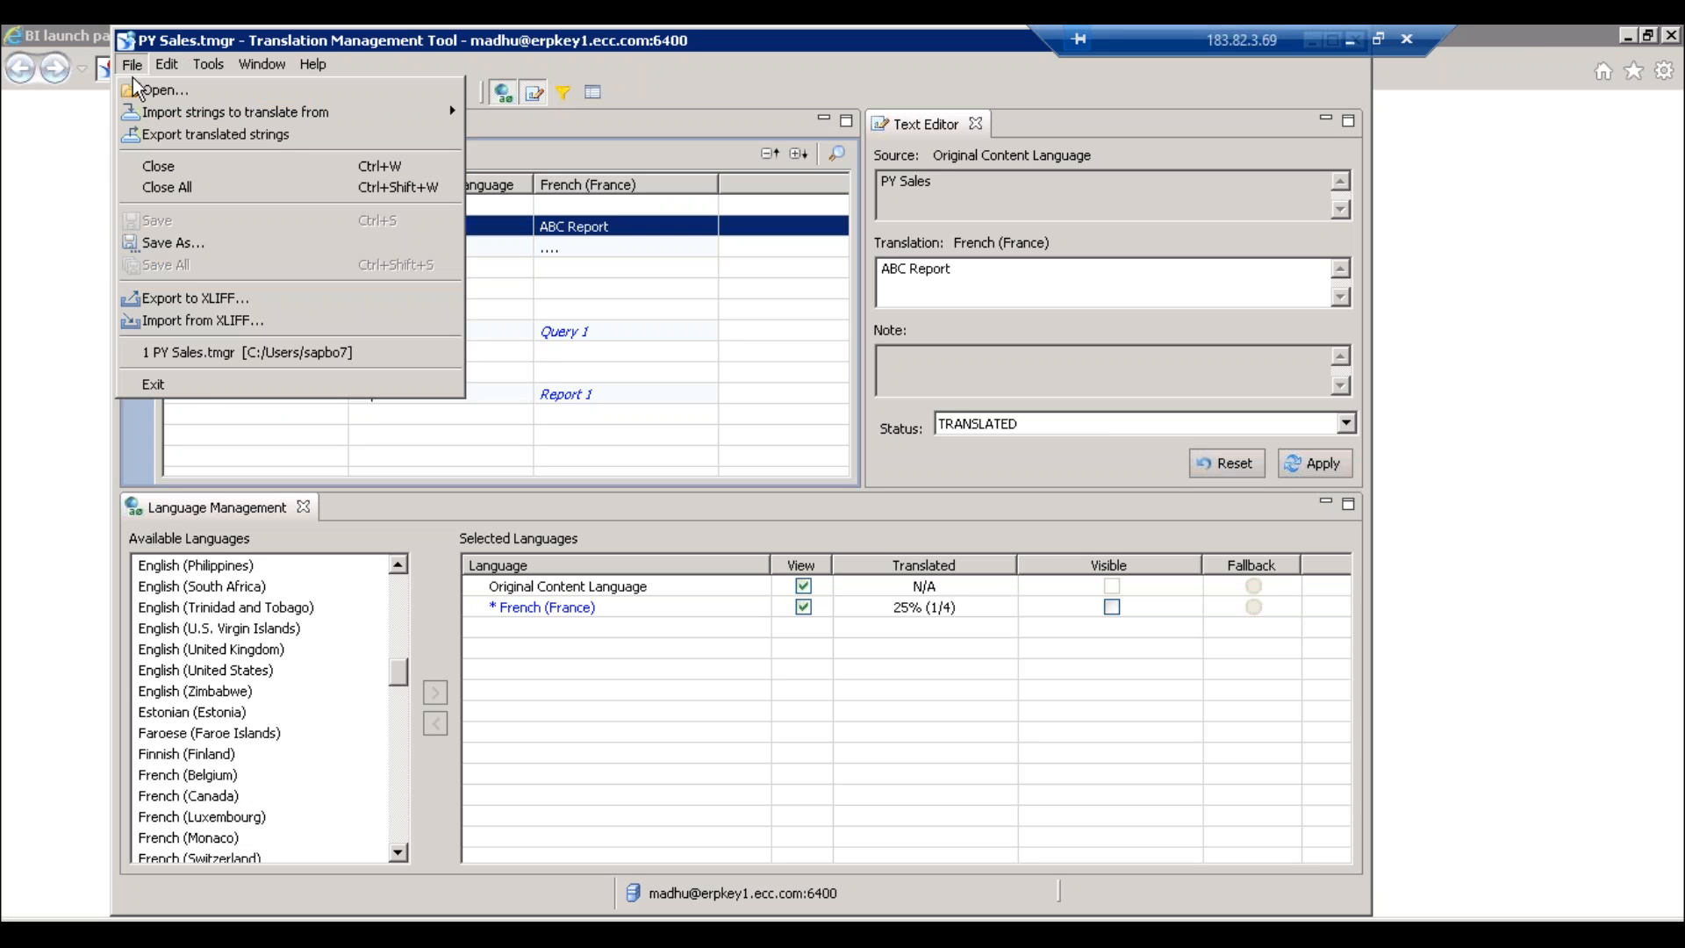
left_click(274, 136)
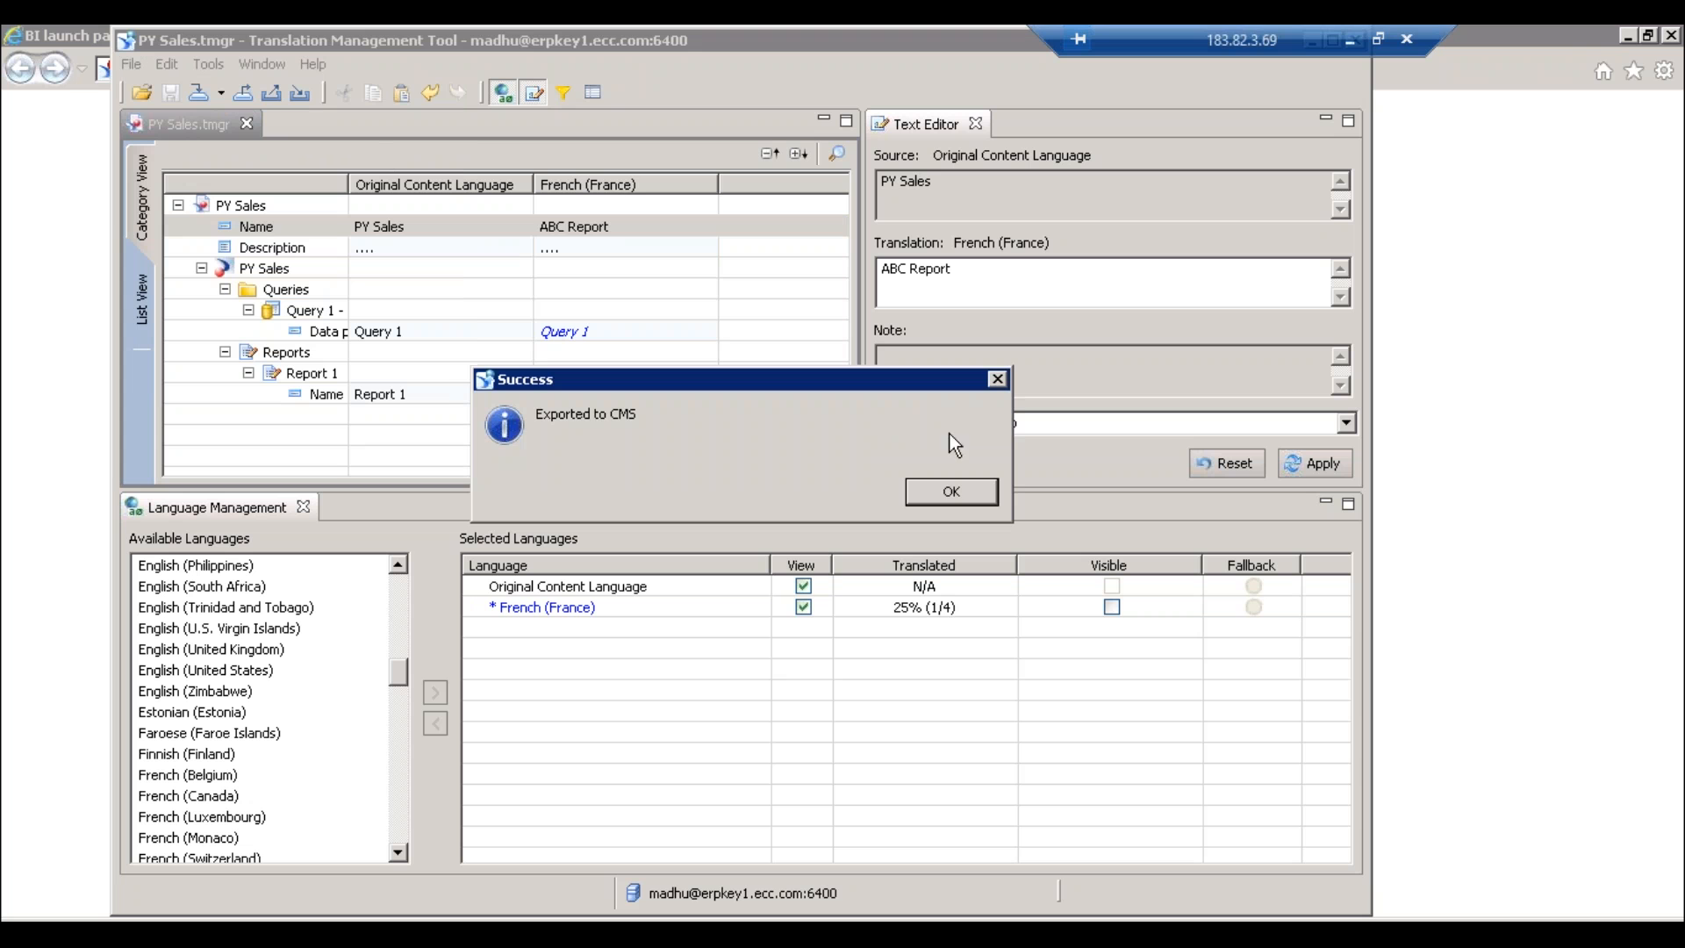
left_click(962, 493)
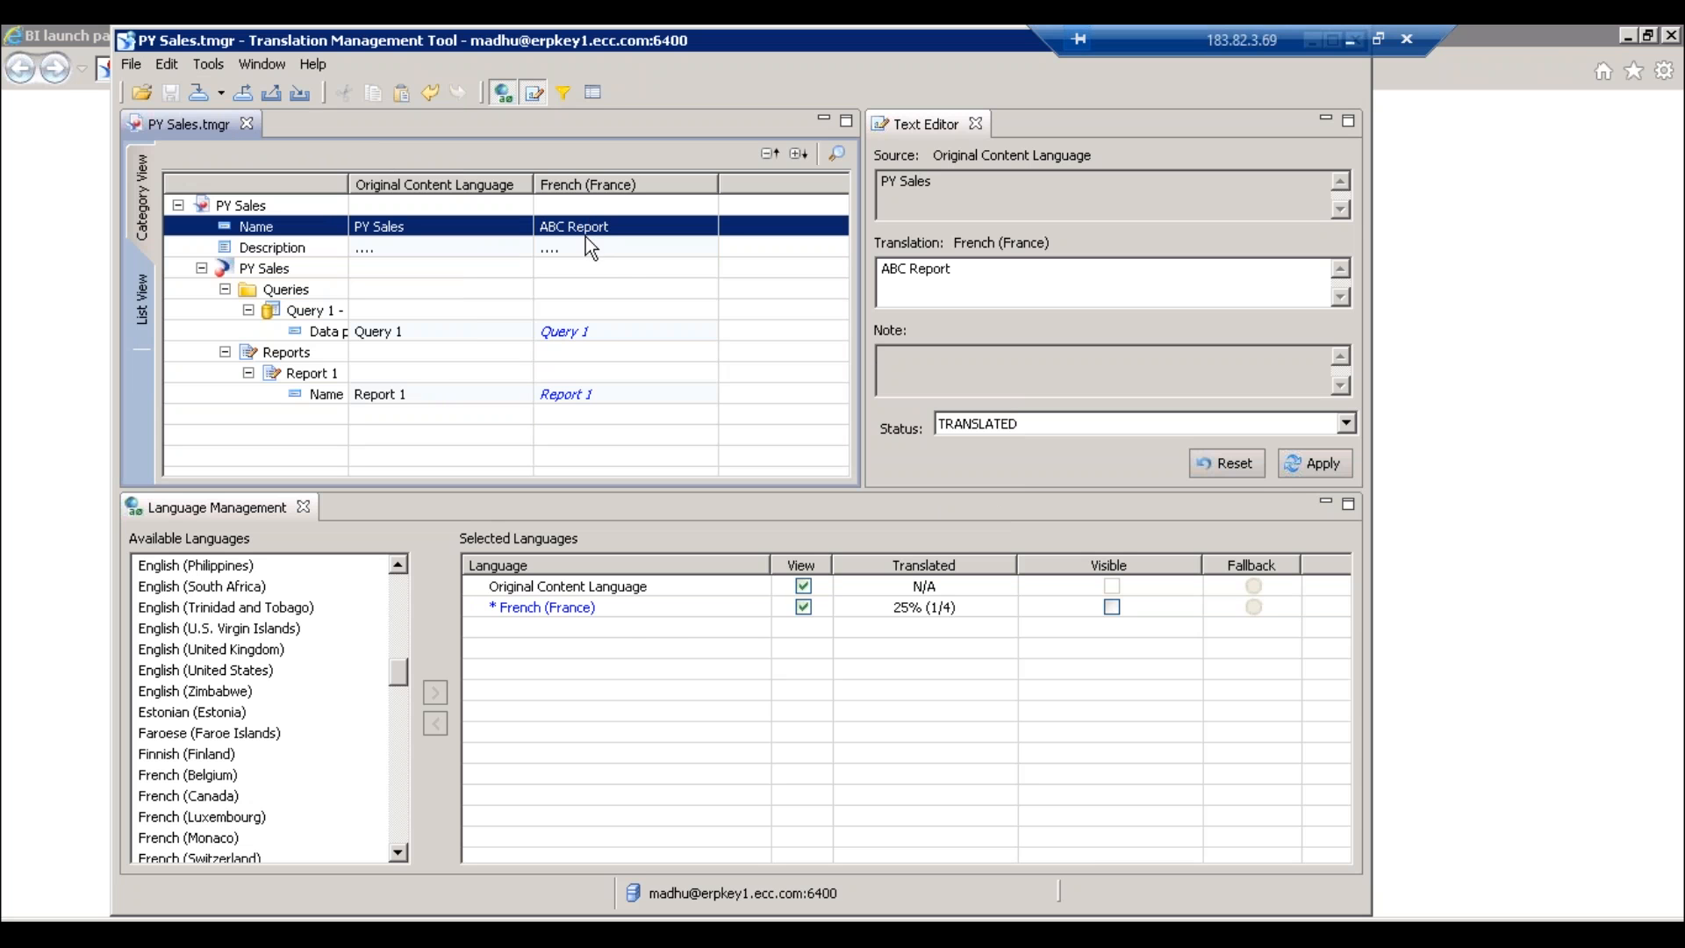
left_click(1666, 255)
- Log on to BI launch pad with the user name and password, dismissing the security warning
left_click(794, 458)
type("madhu")
key("Tab")
type("*********")
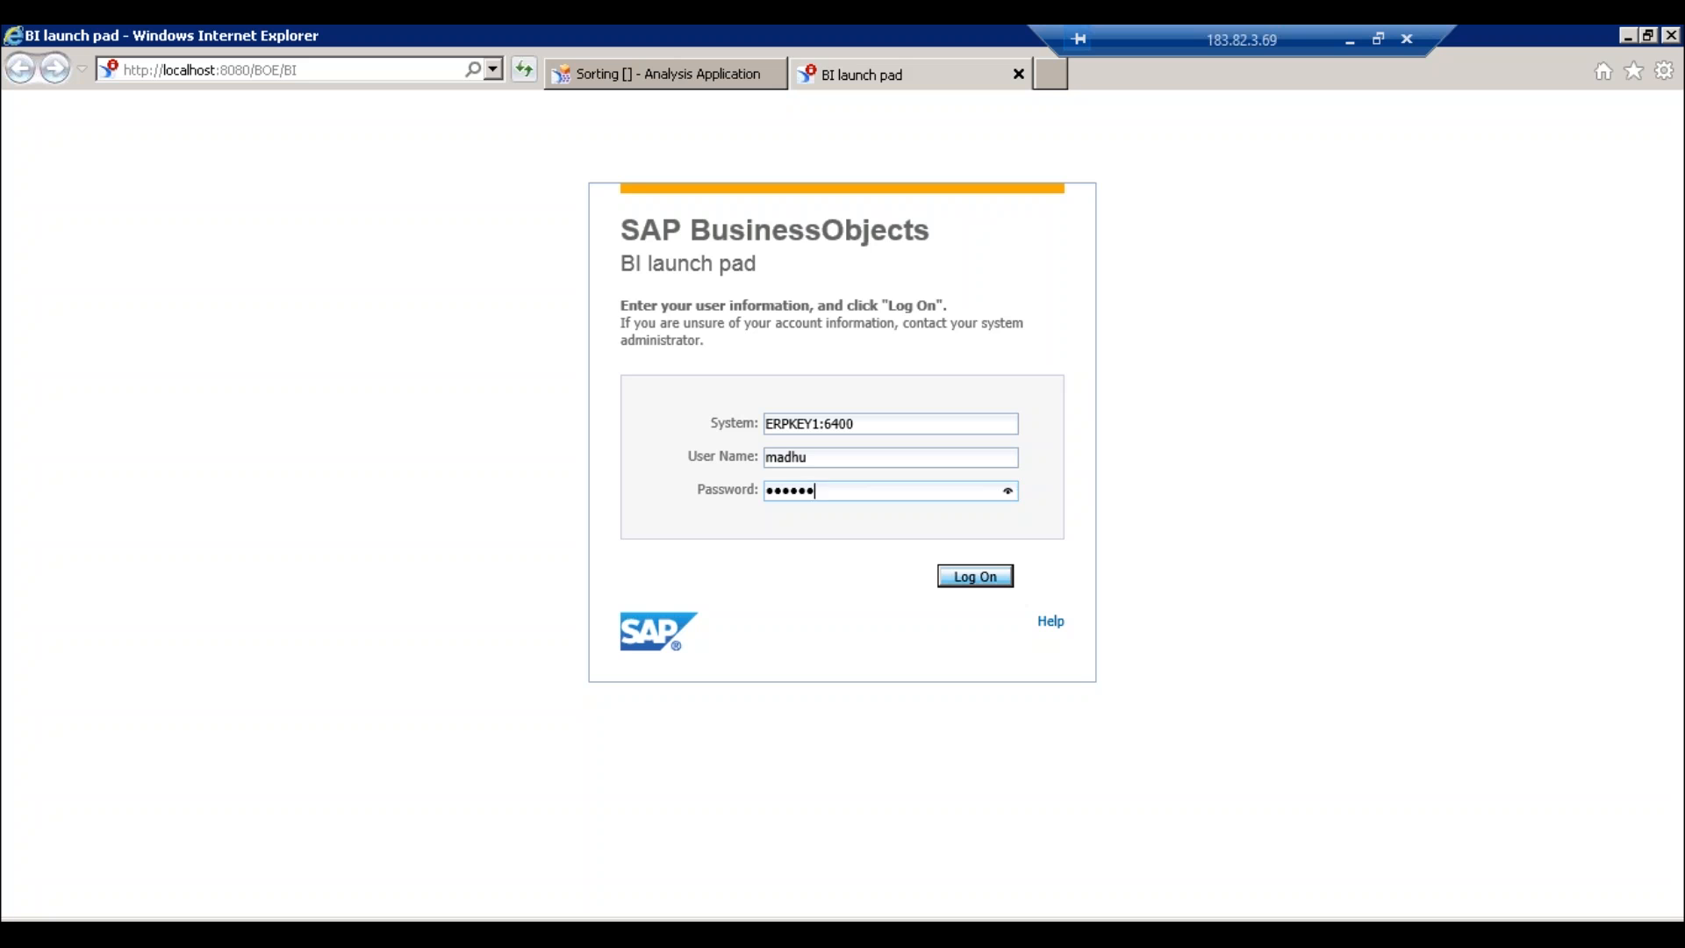
key("Return")
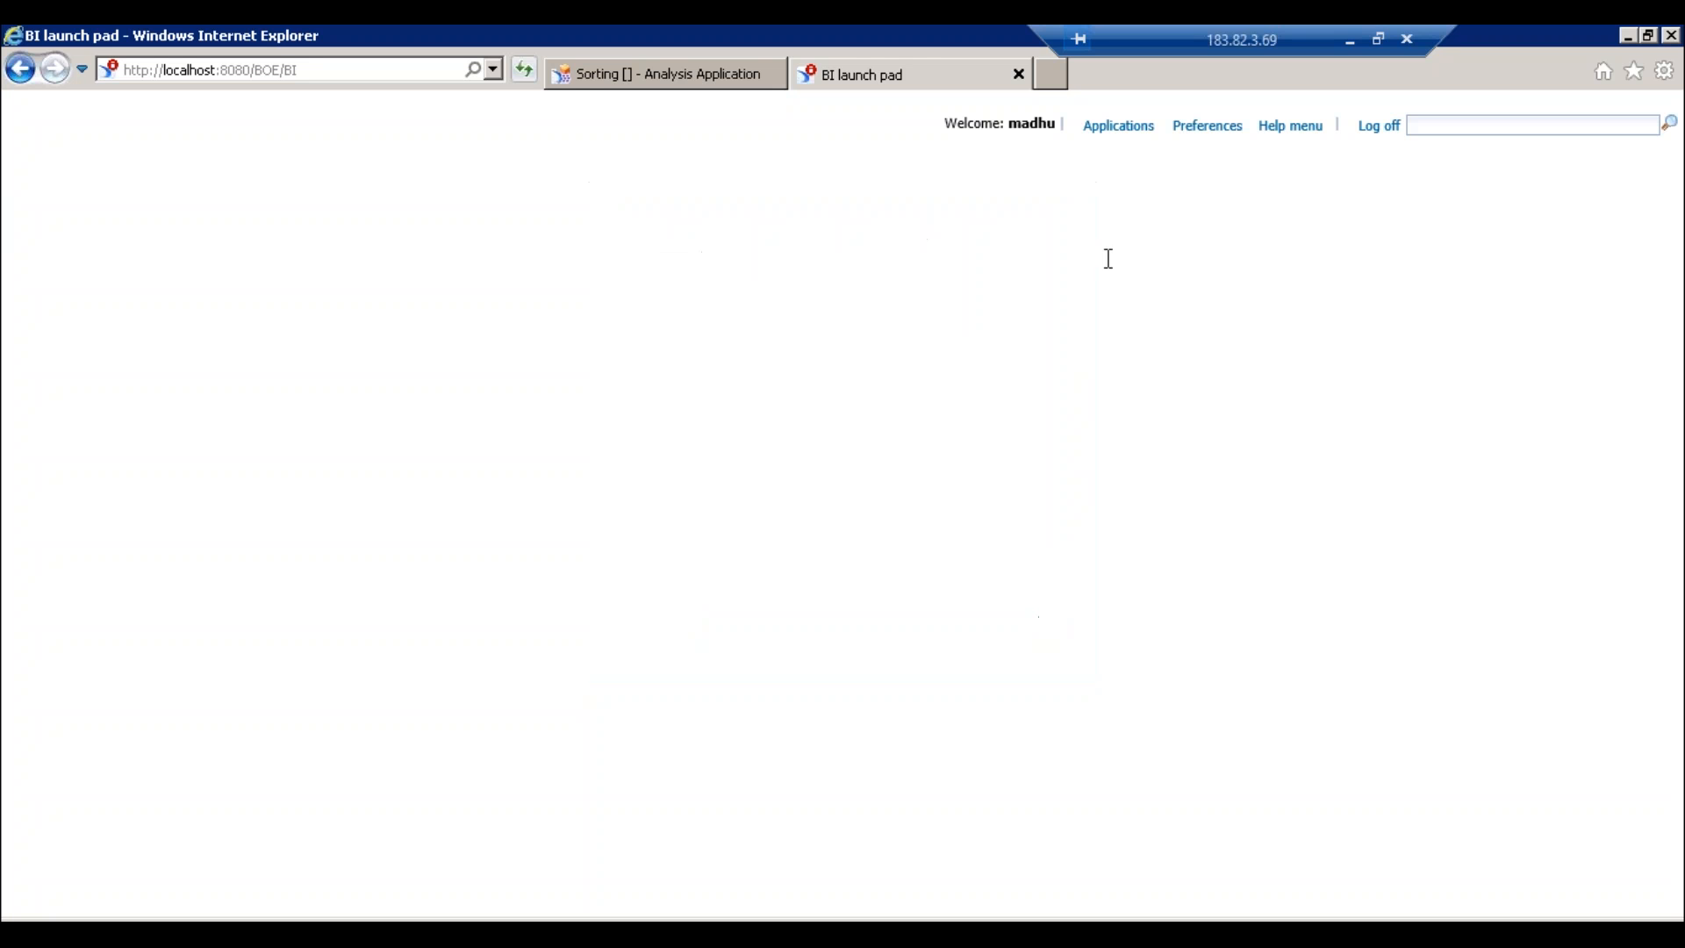
left_click(1062, 314)
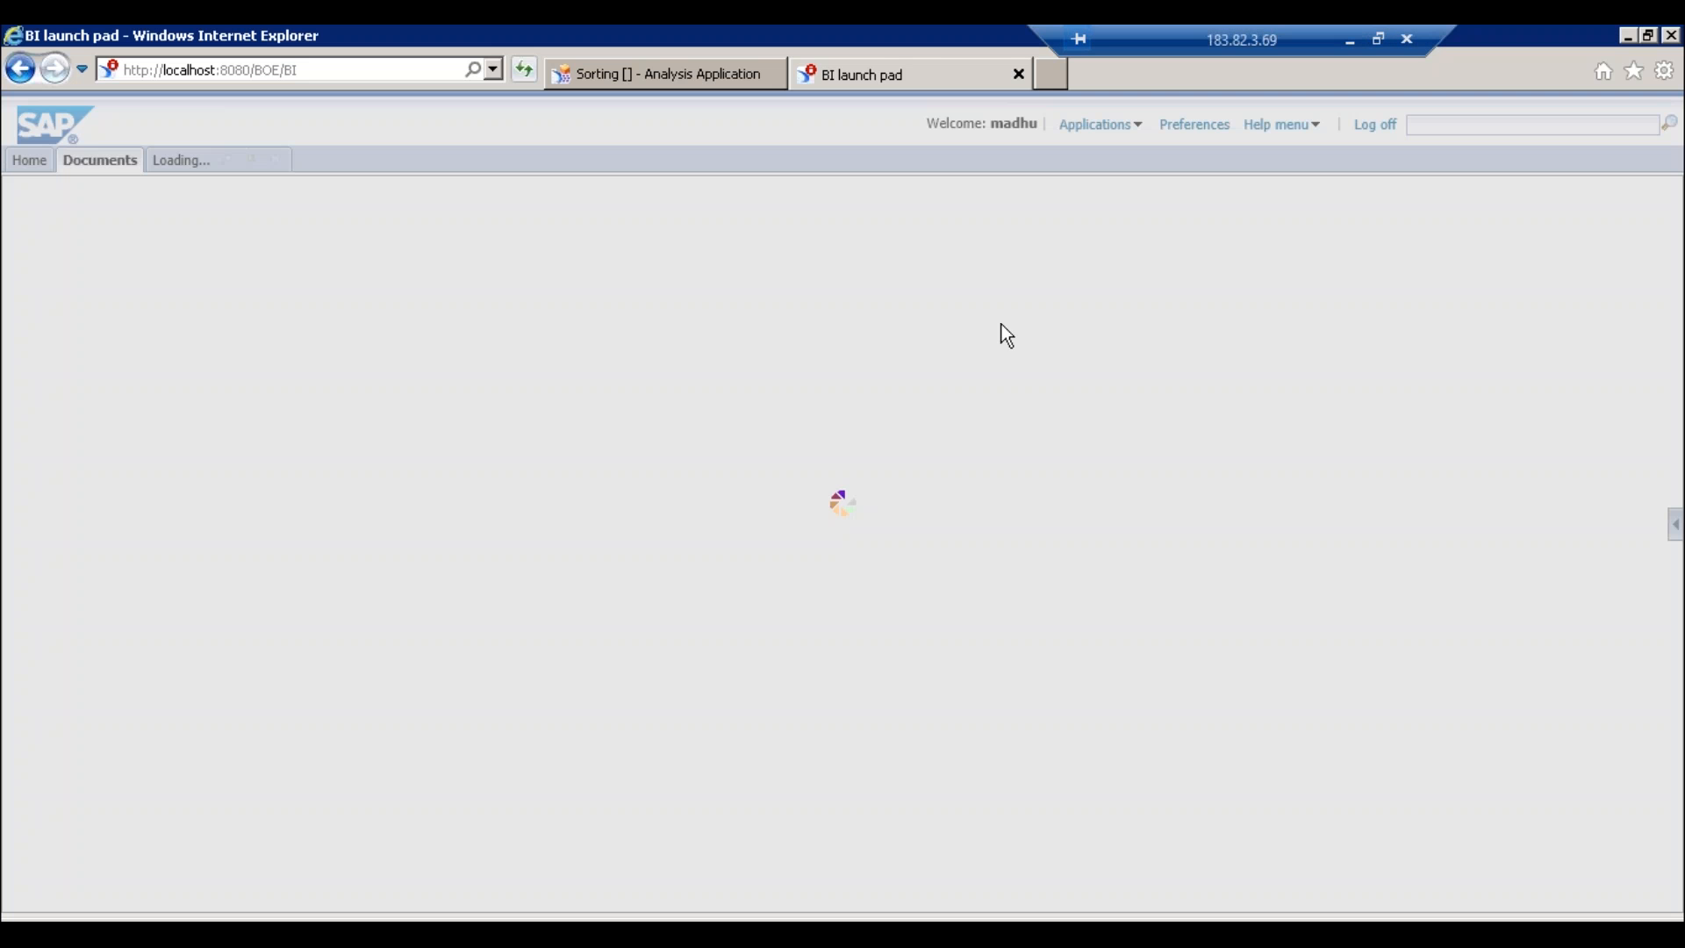
- View the PY Sales report from the 1_Jan folder, then open Preferences
key("alt+Tab")
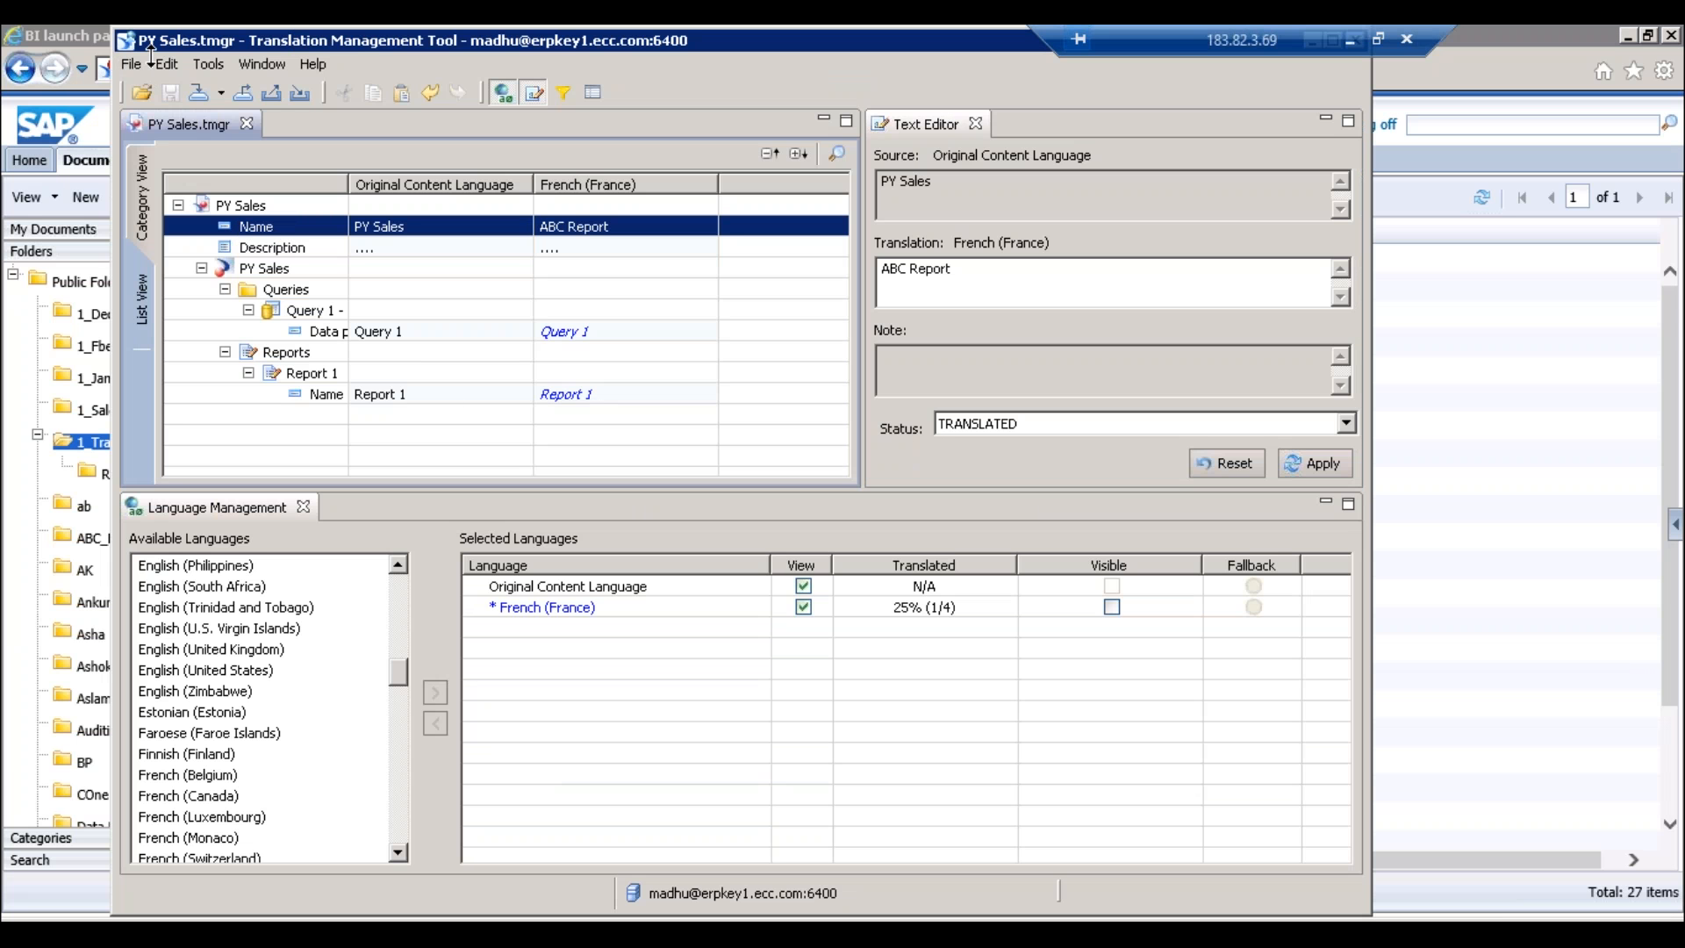
left_click(78, 41)
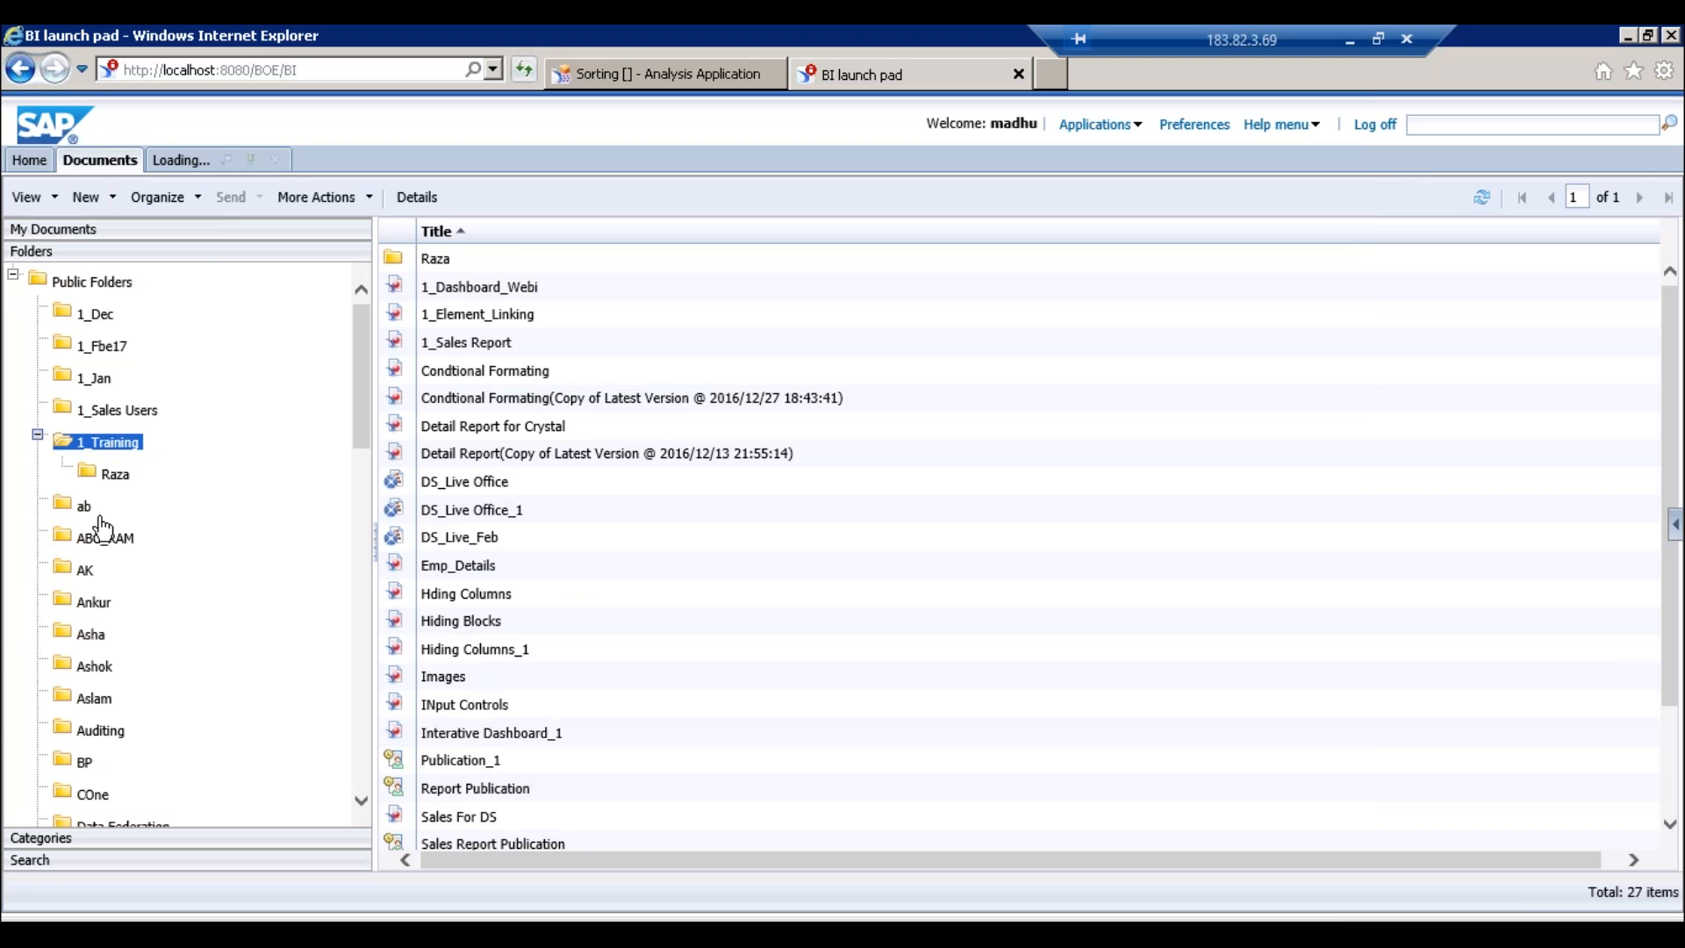
left_click(94, 378)
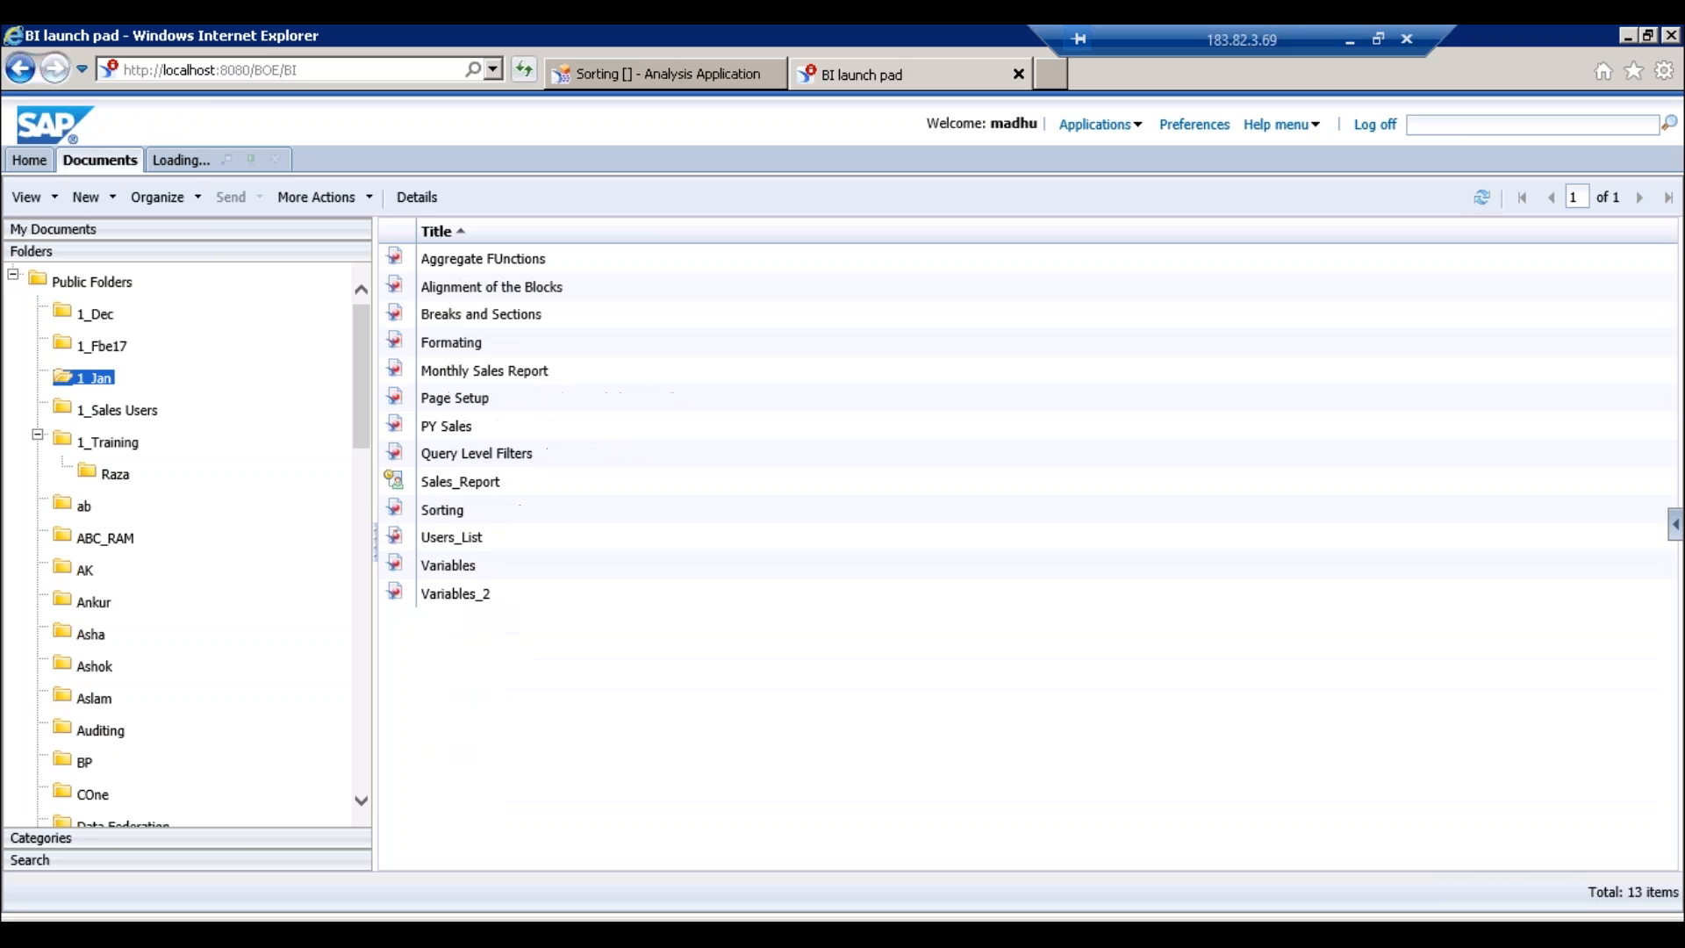
right_click(471, 430)
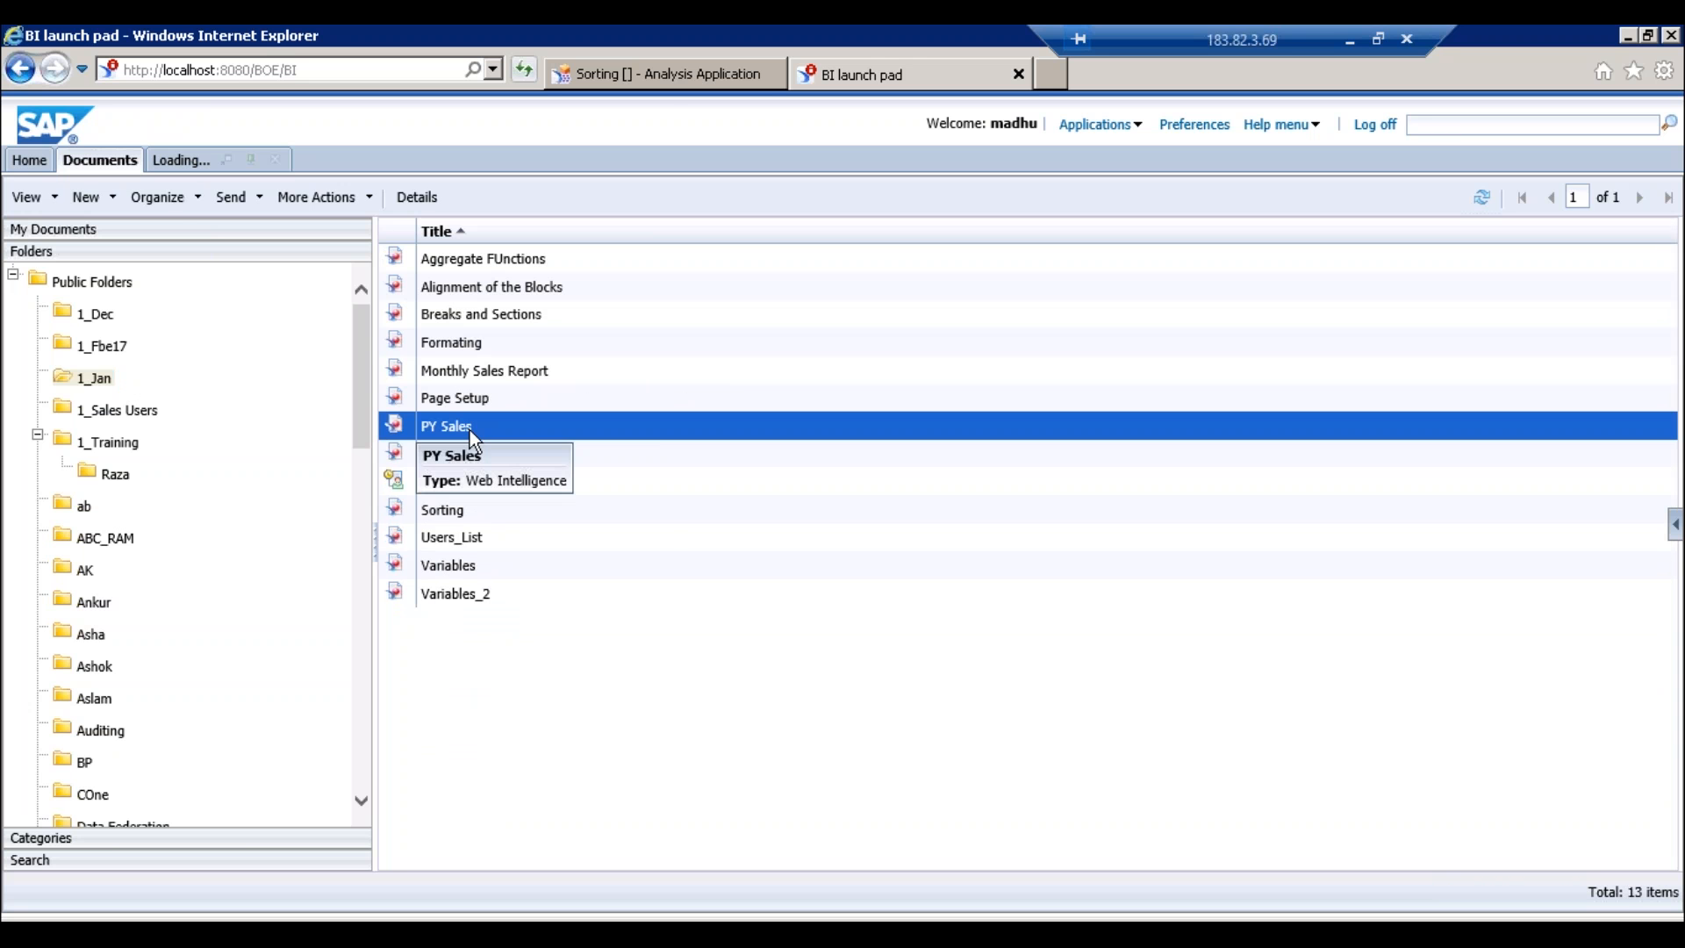
left_click(527, 446)
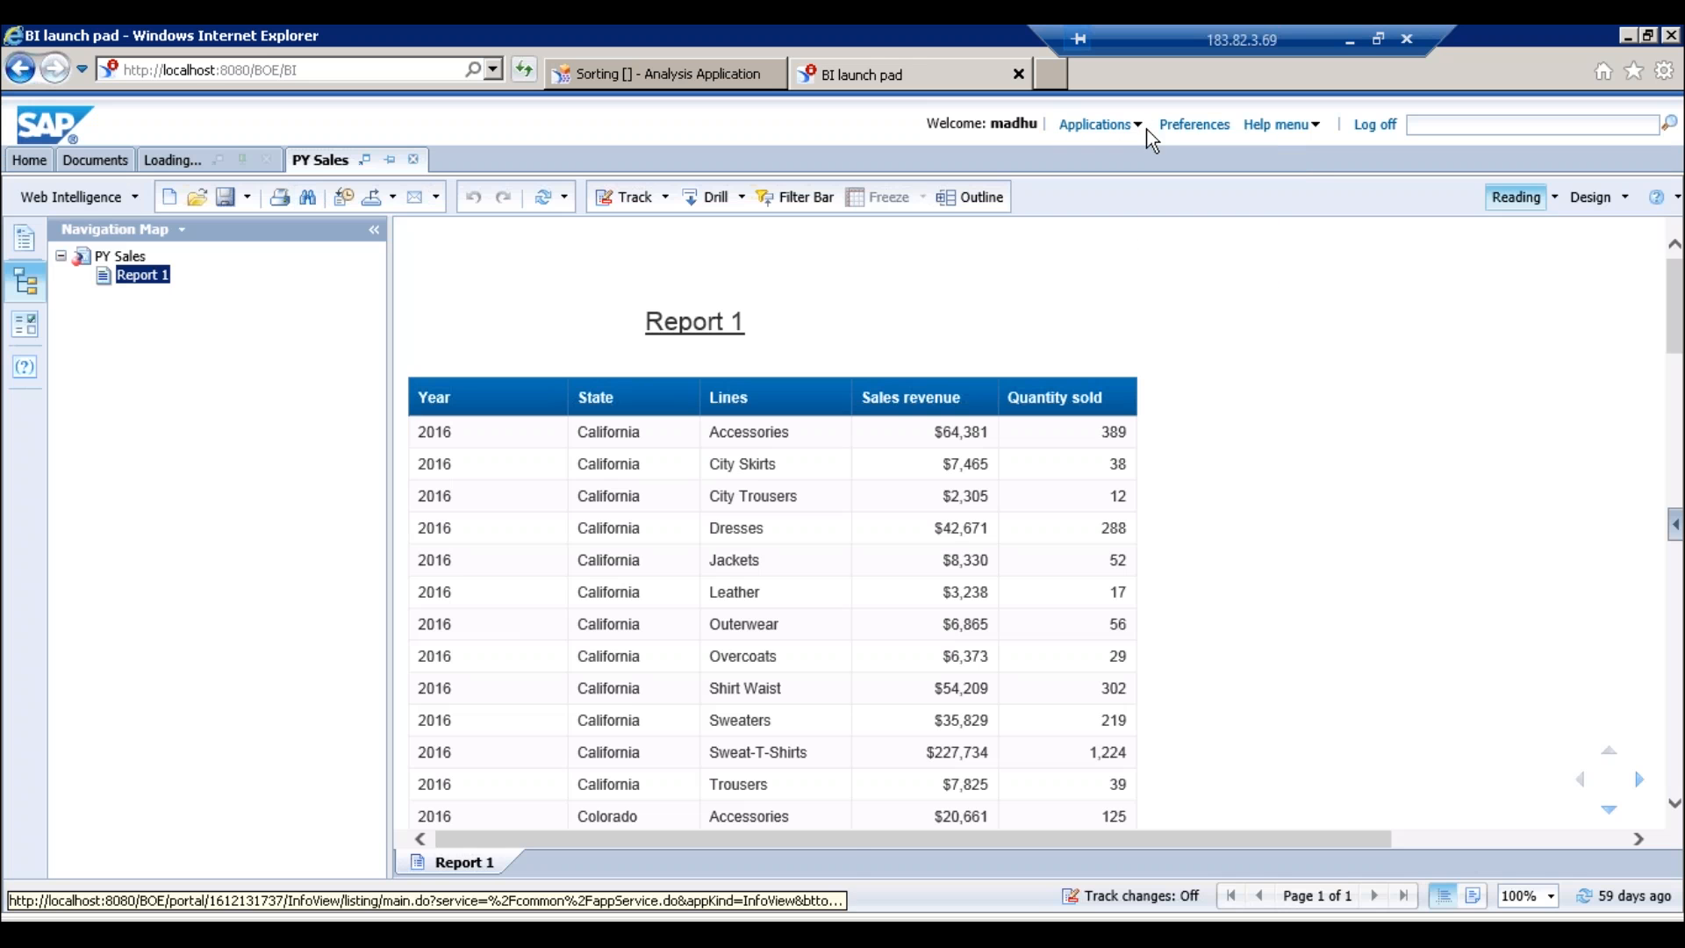
left_click(1194, 125)
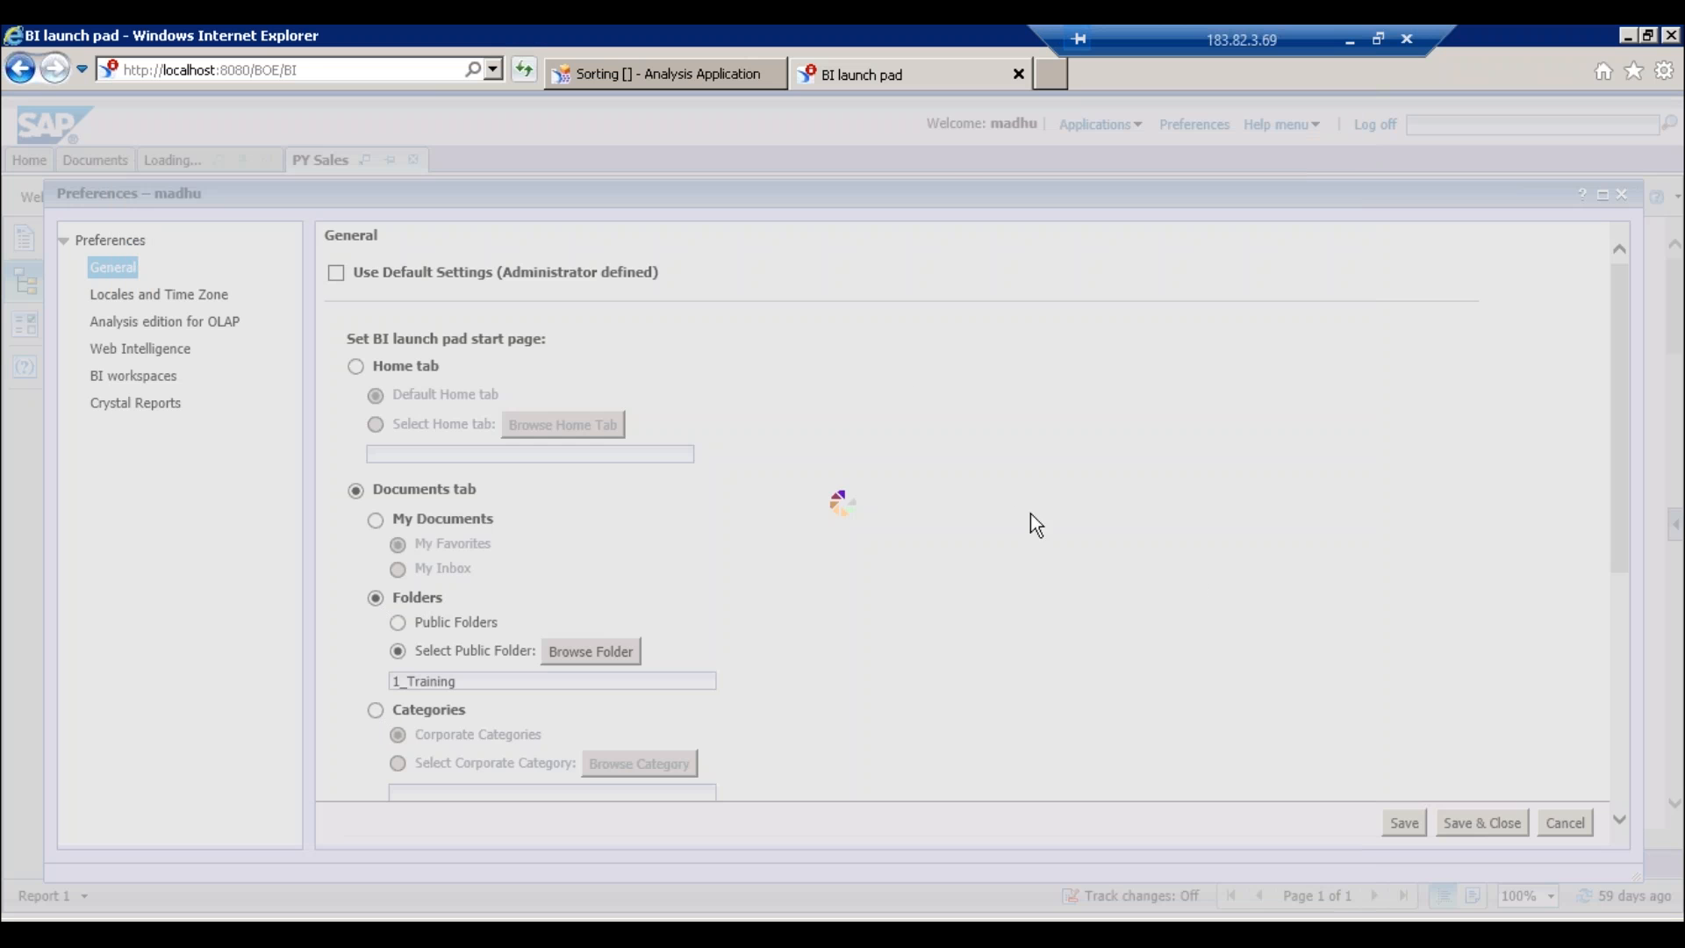
- Reload BI launch pad, dismiss the security warning, and return to the Translation Management Tool
left_click(307, 70)
key("Return")
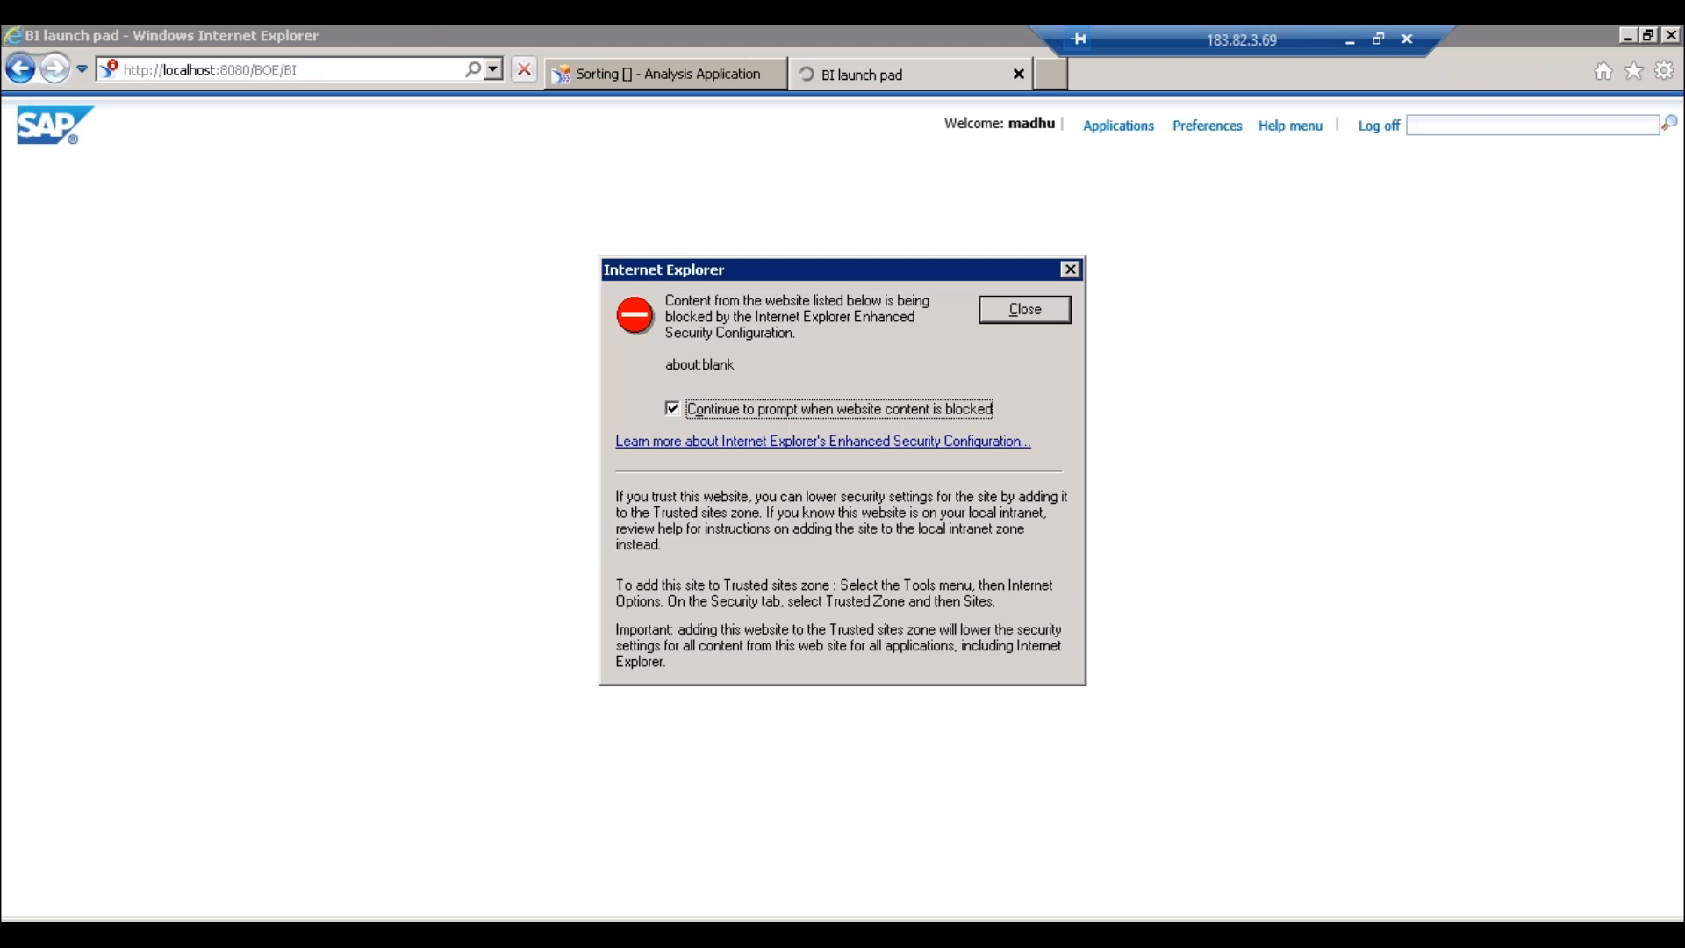
left_click(1063, 310)
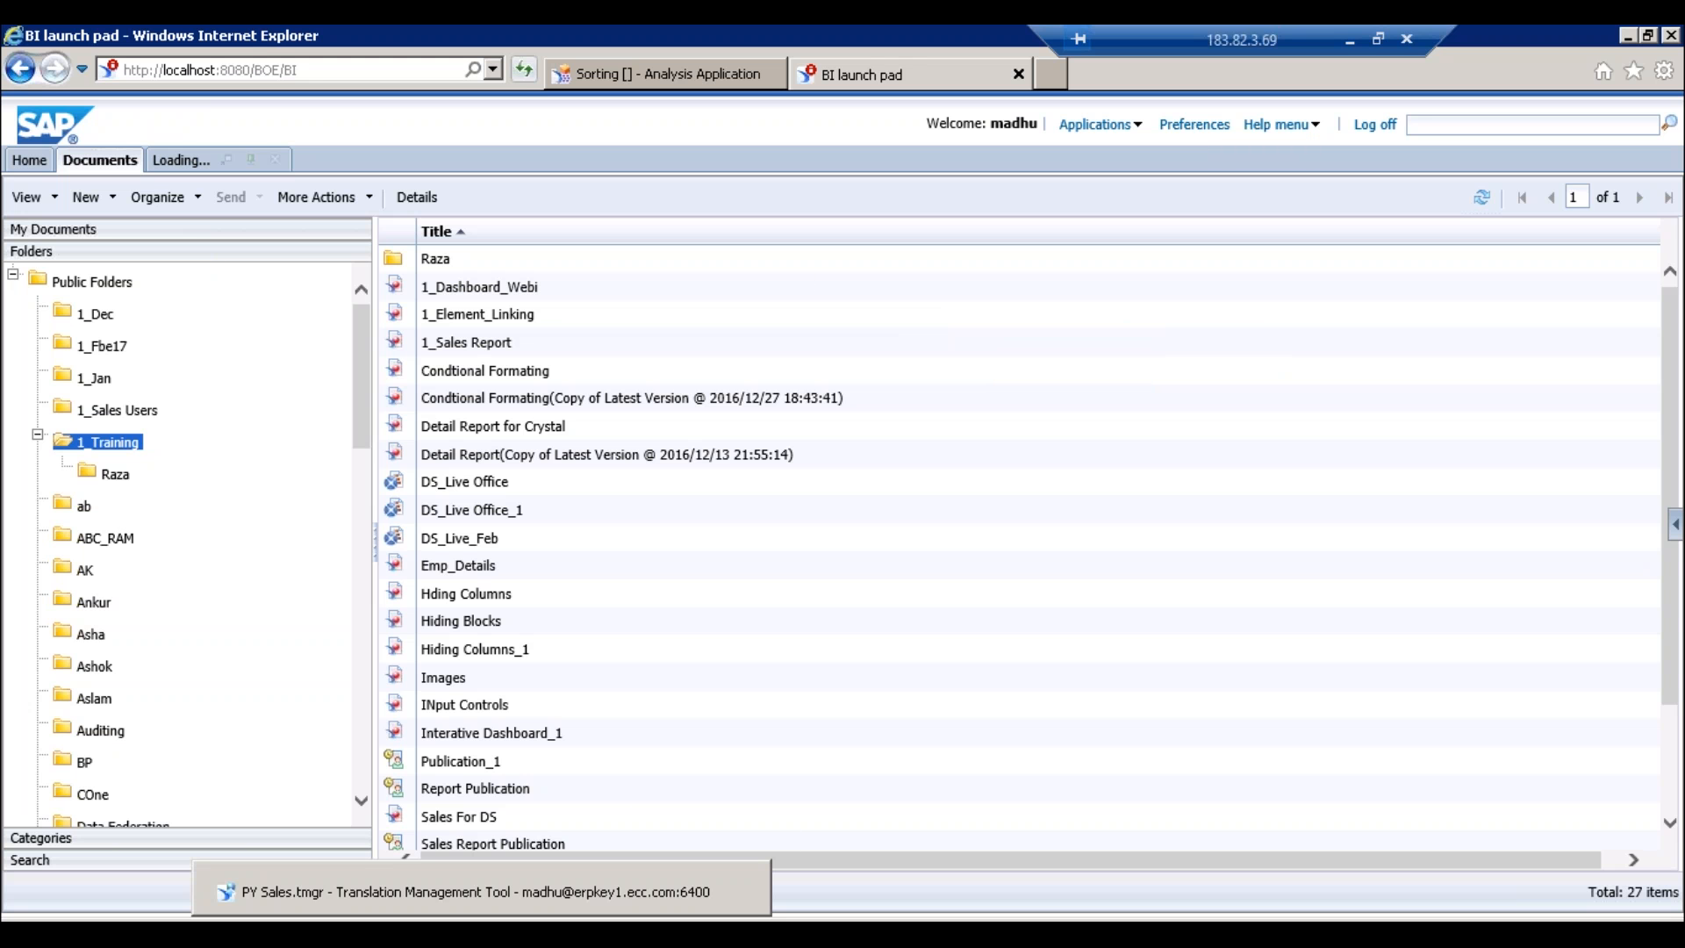
left_click(482, 932)
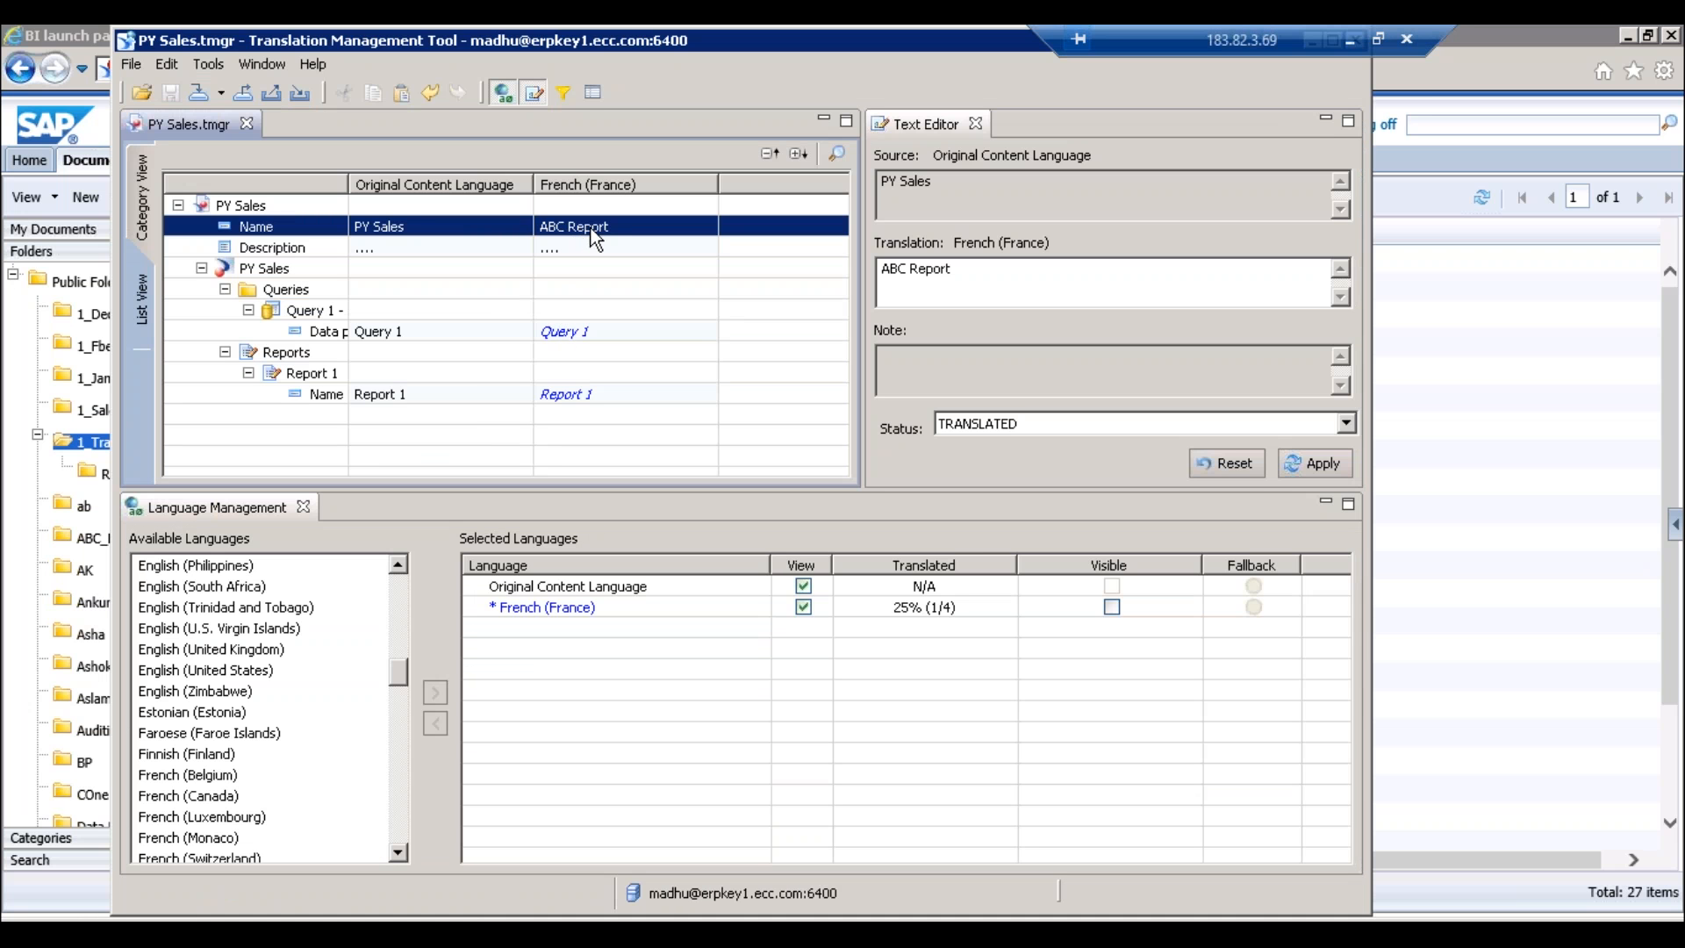
- Check the original name and French name 'ABC Report' cells, then bring BI launch pad forward
left_click(396, 232)
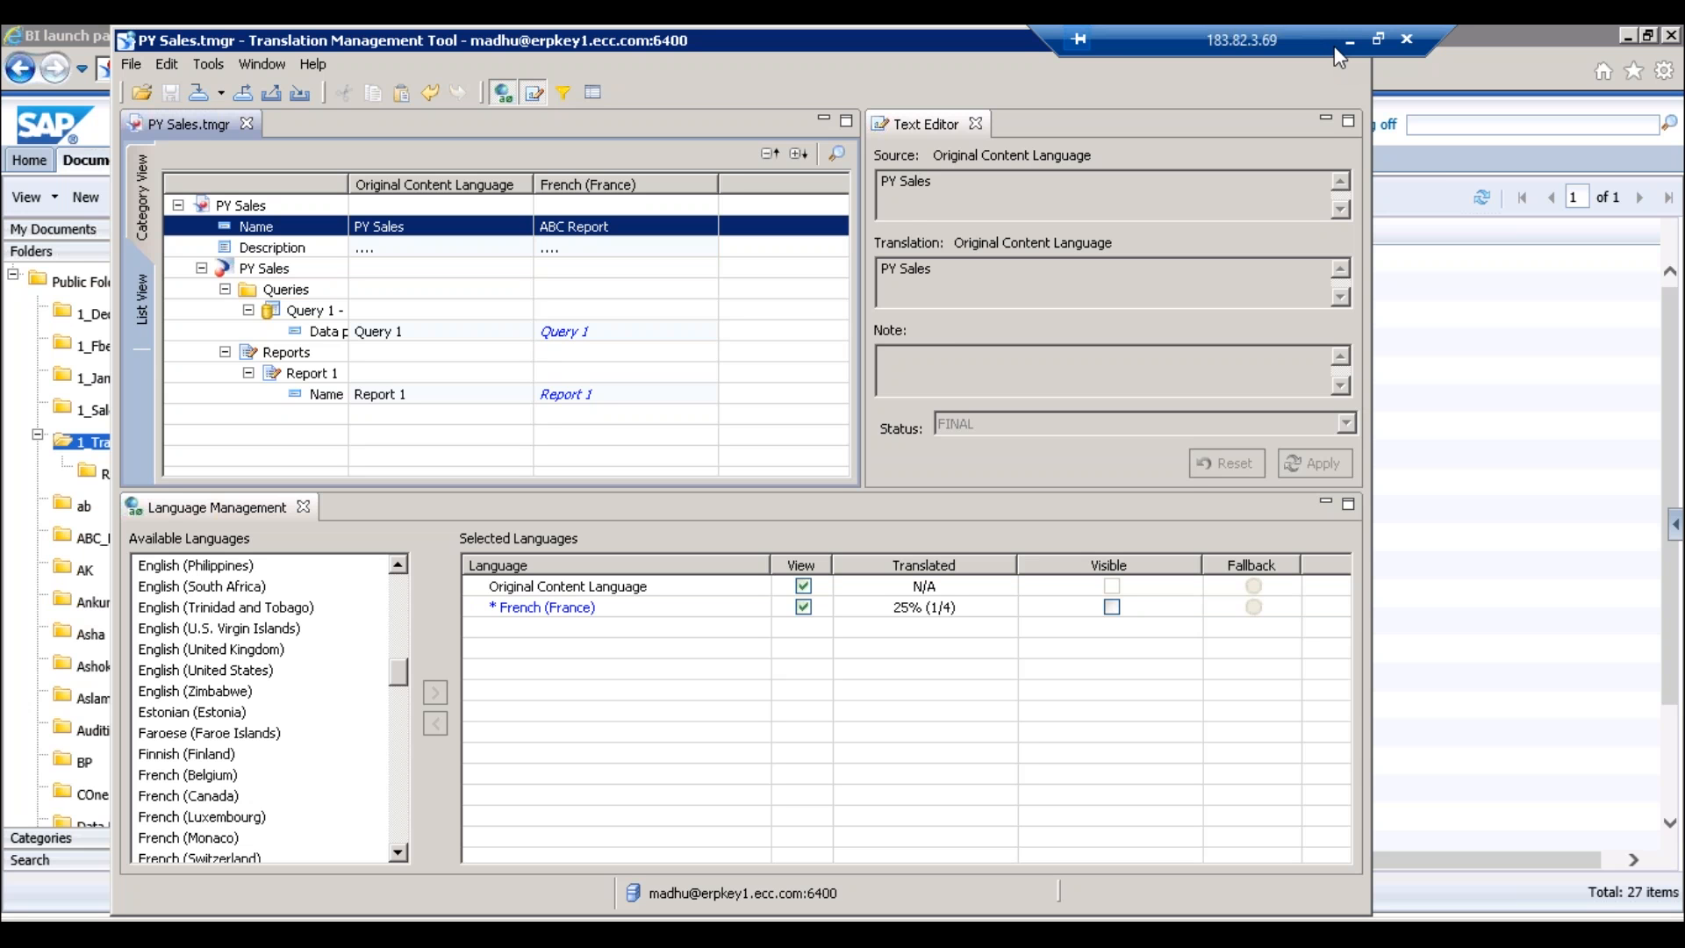
left_click(605, 227)
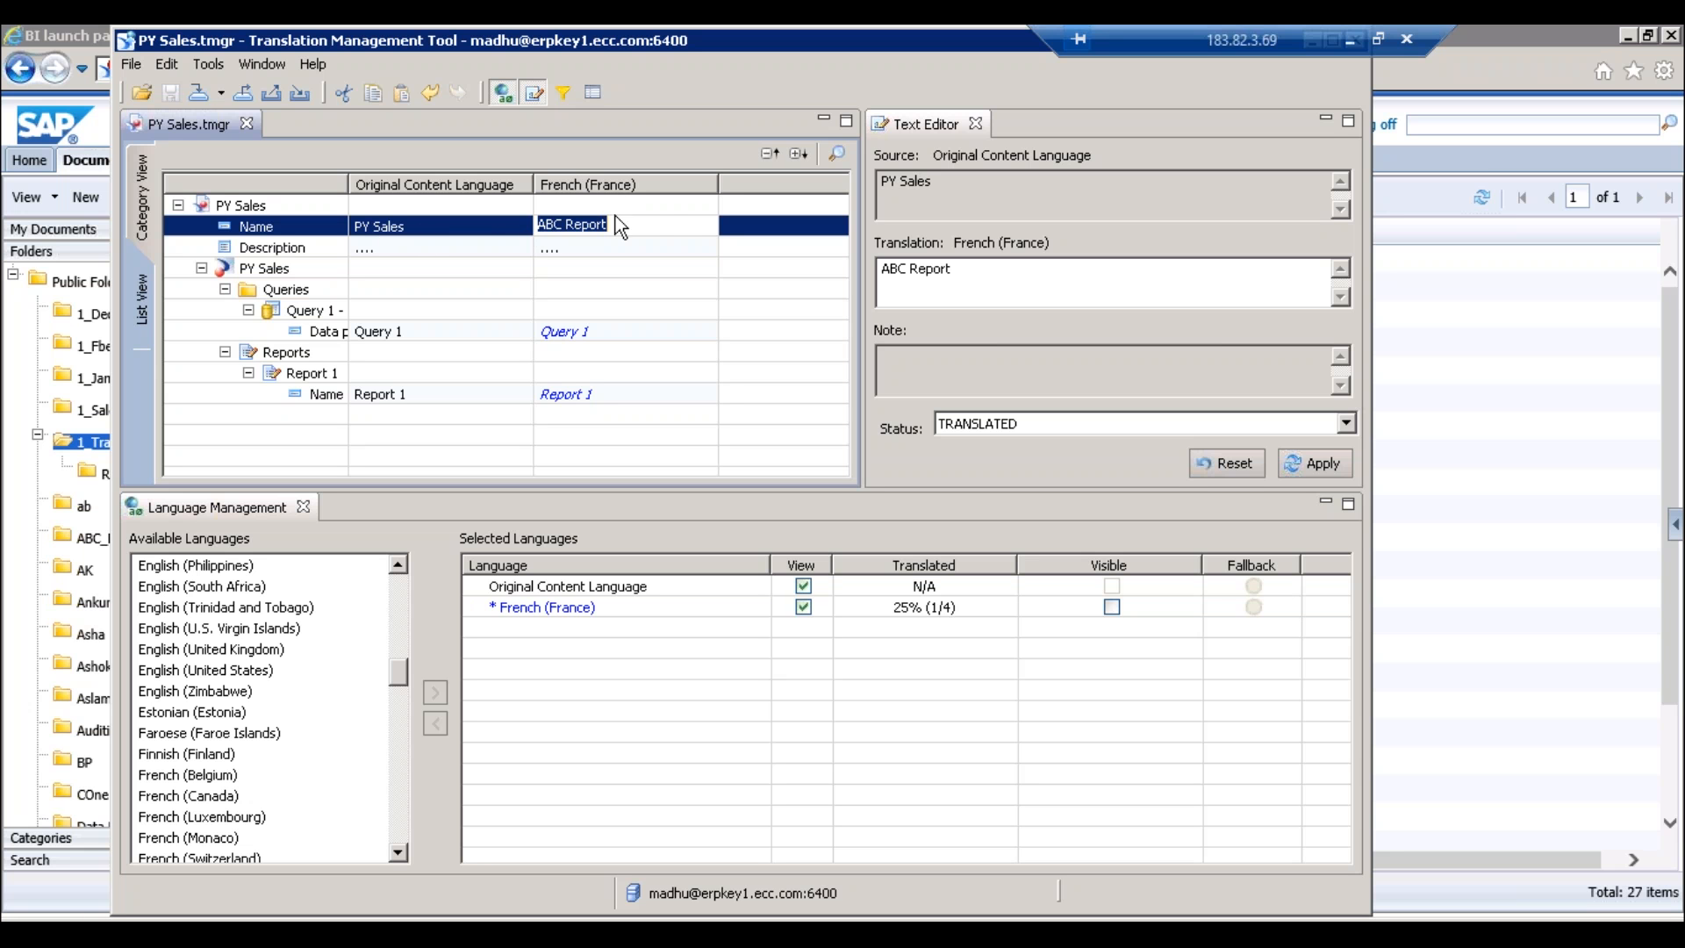
left_click(675, 226)
left_click(1472, 167)
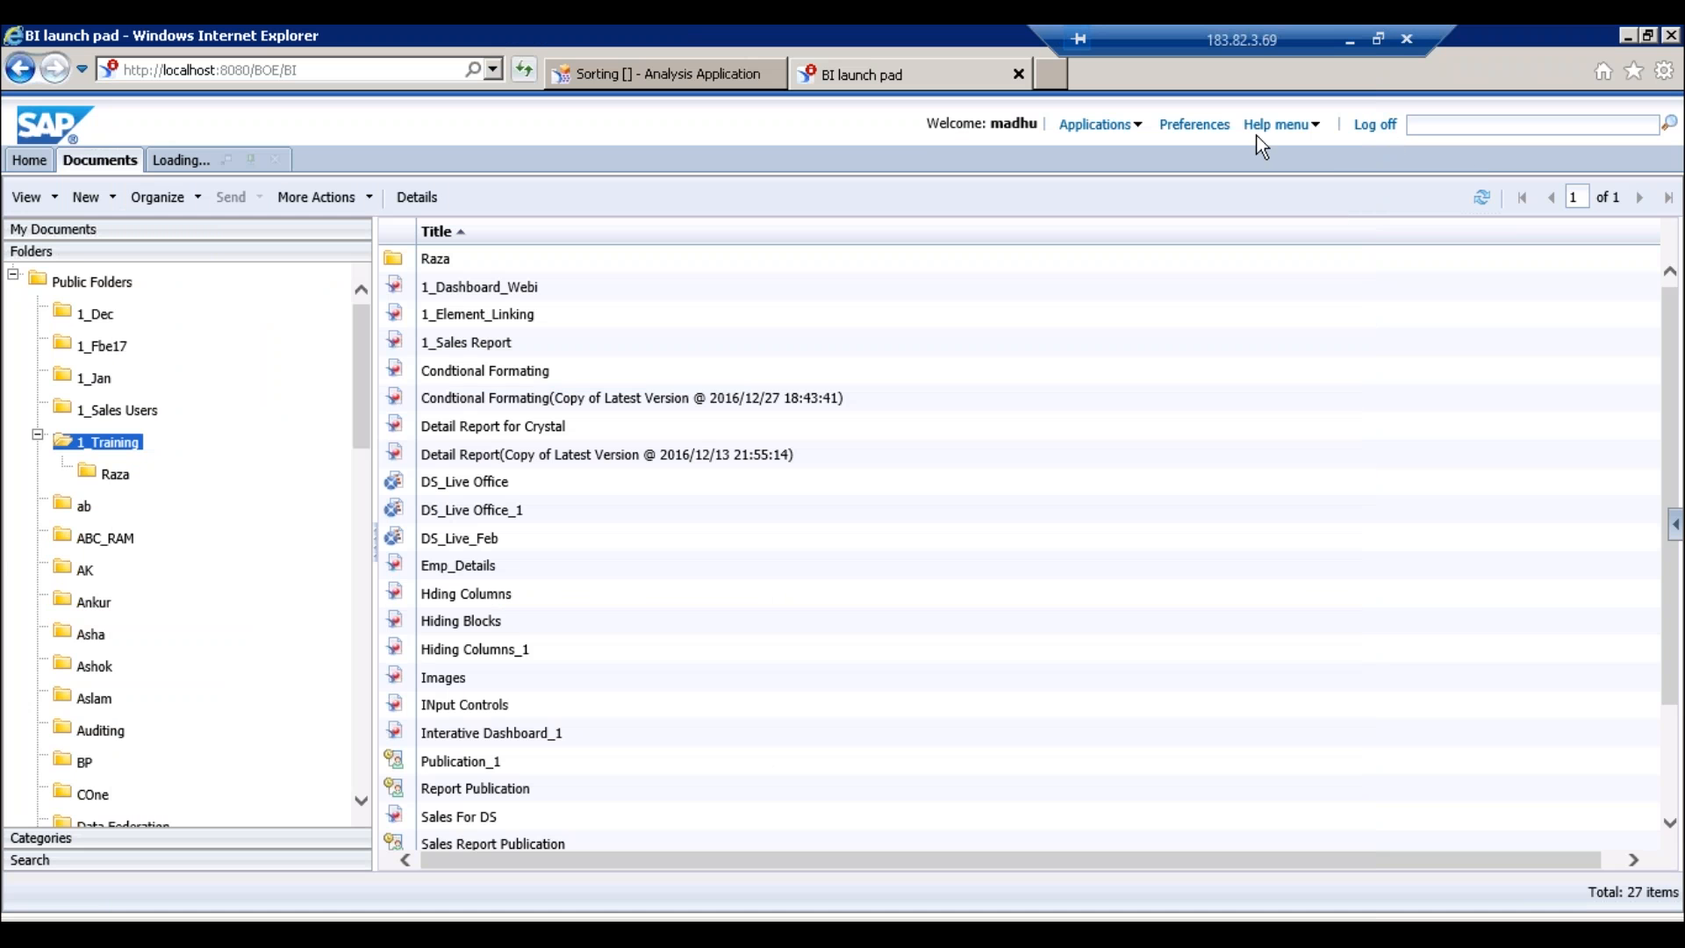
- Open the Preferences dialog from the BI launch pad header
left_click(1192, 124)
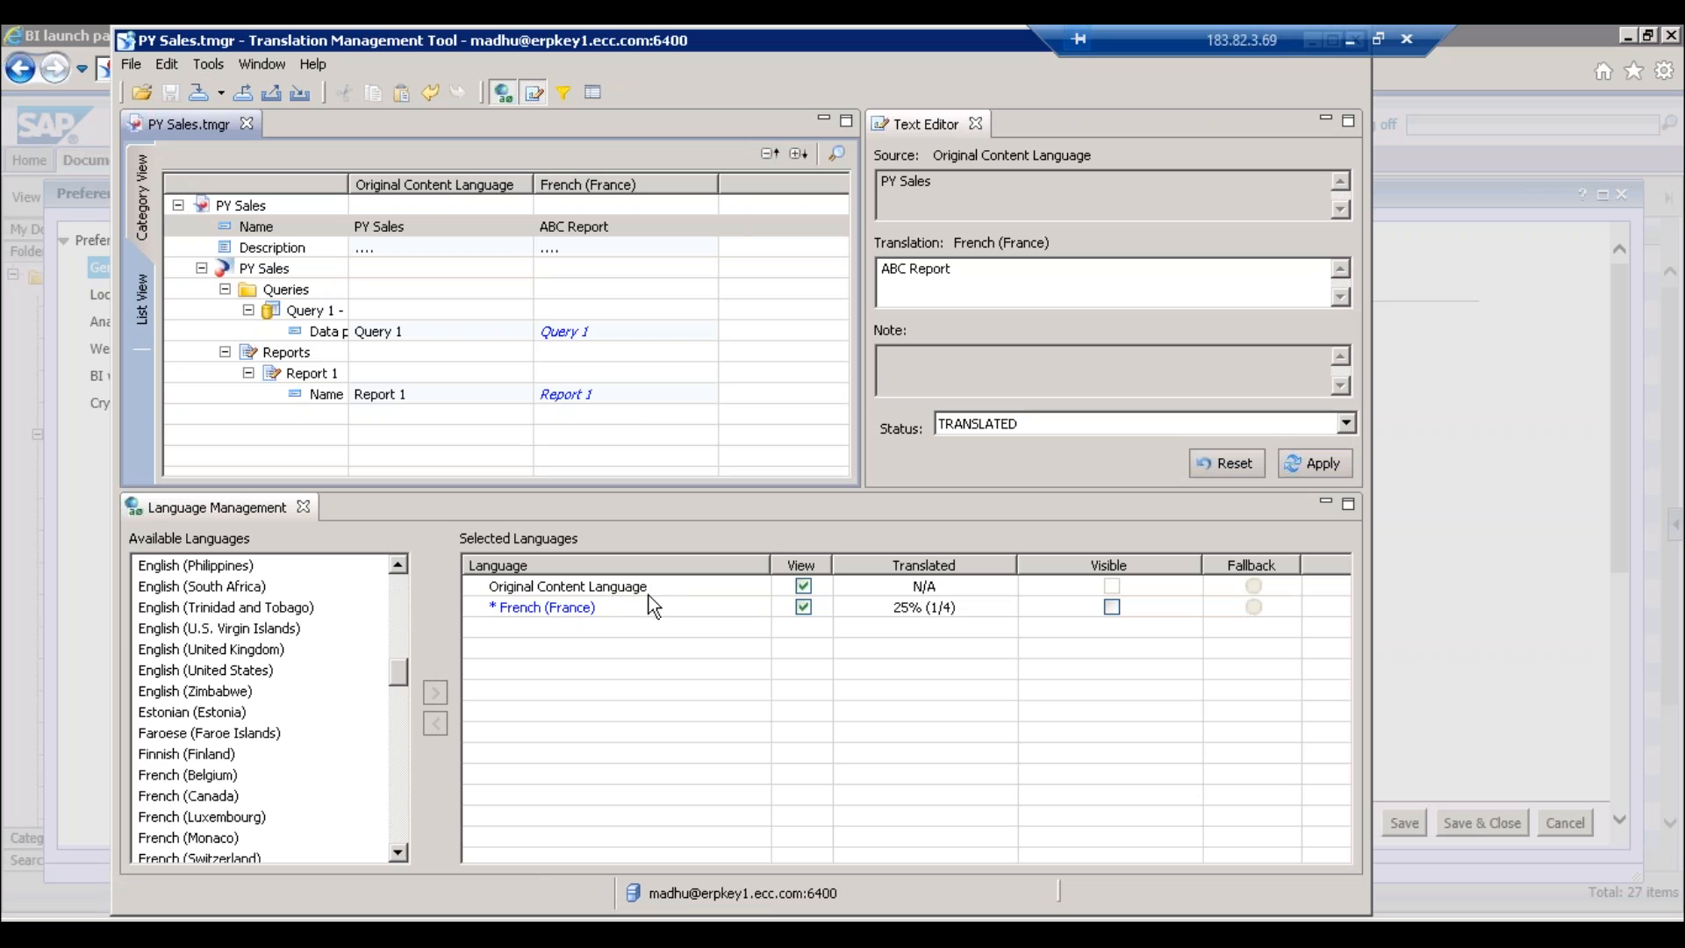
- Minimize the remote desktop session and clear the sticky note's text selection
left_click(1350, 39)
left_click(1119, 847)
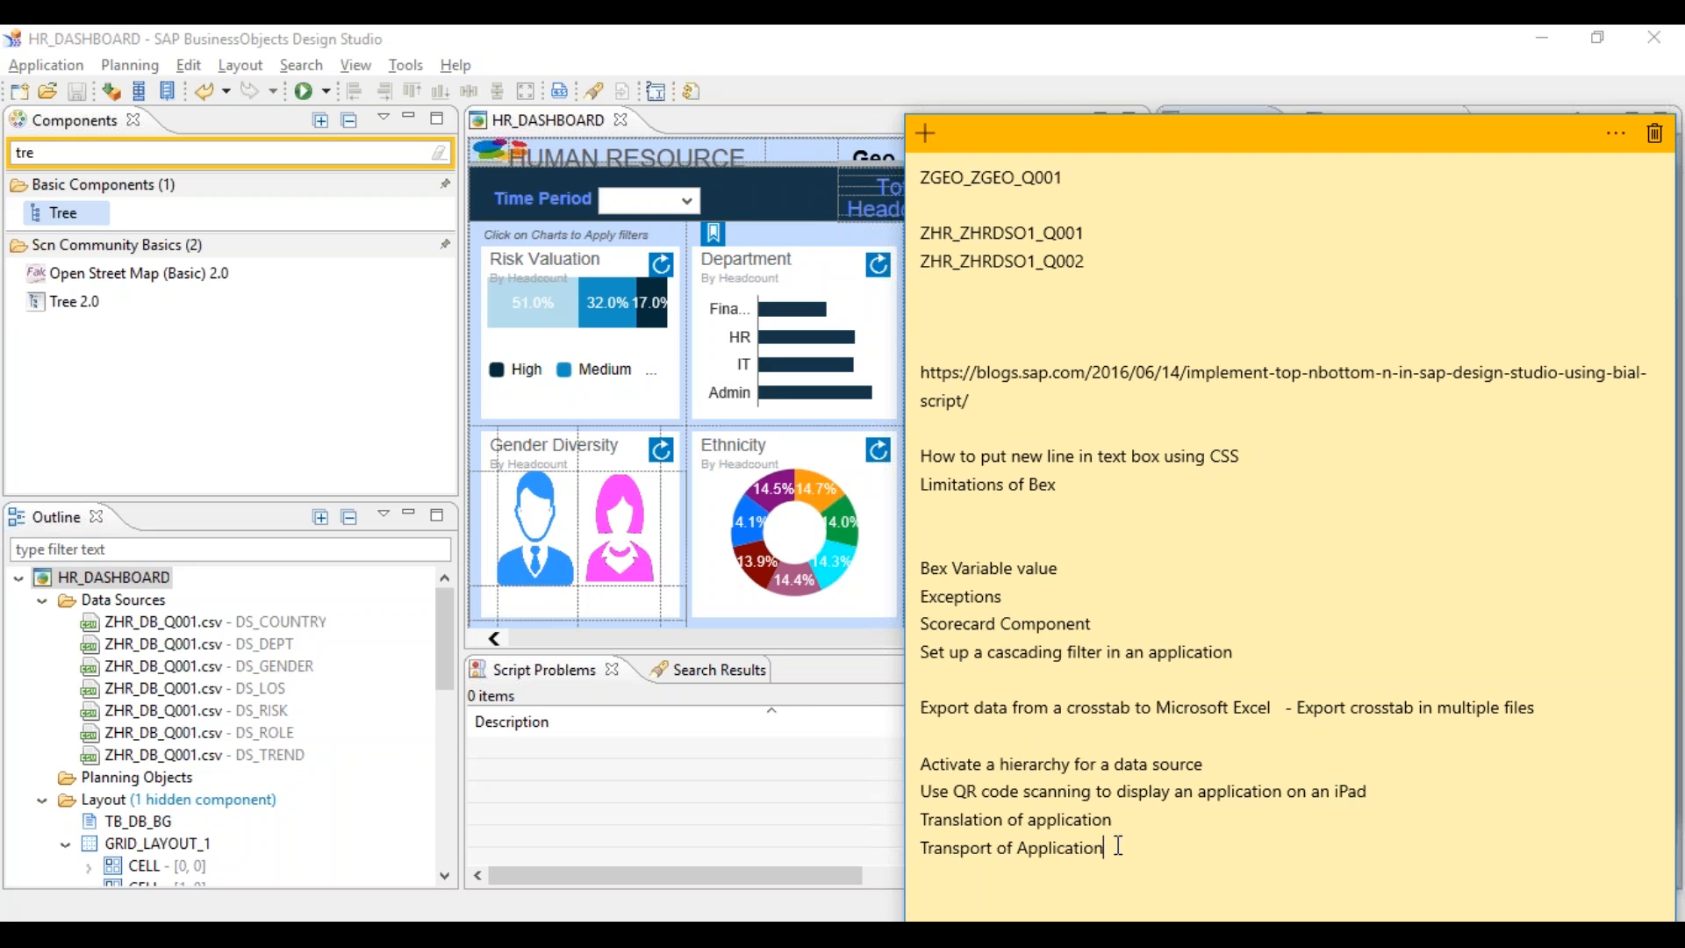
- Highlight the 'Transport of Application' note line and restore the remote session window
left_click_drag(1119, 847, 936, 847)
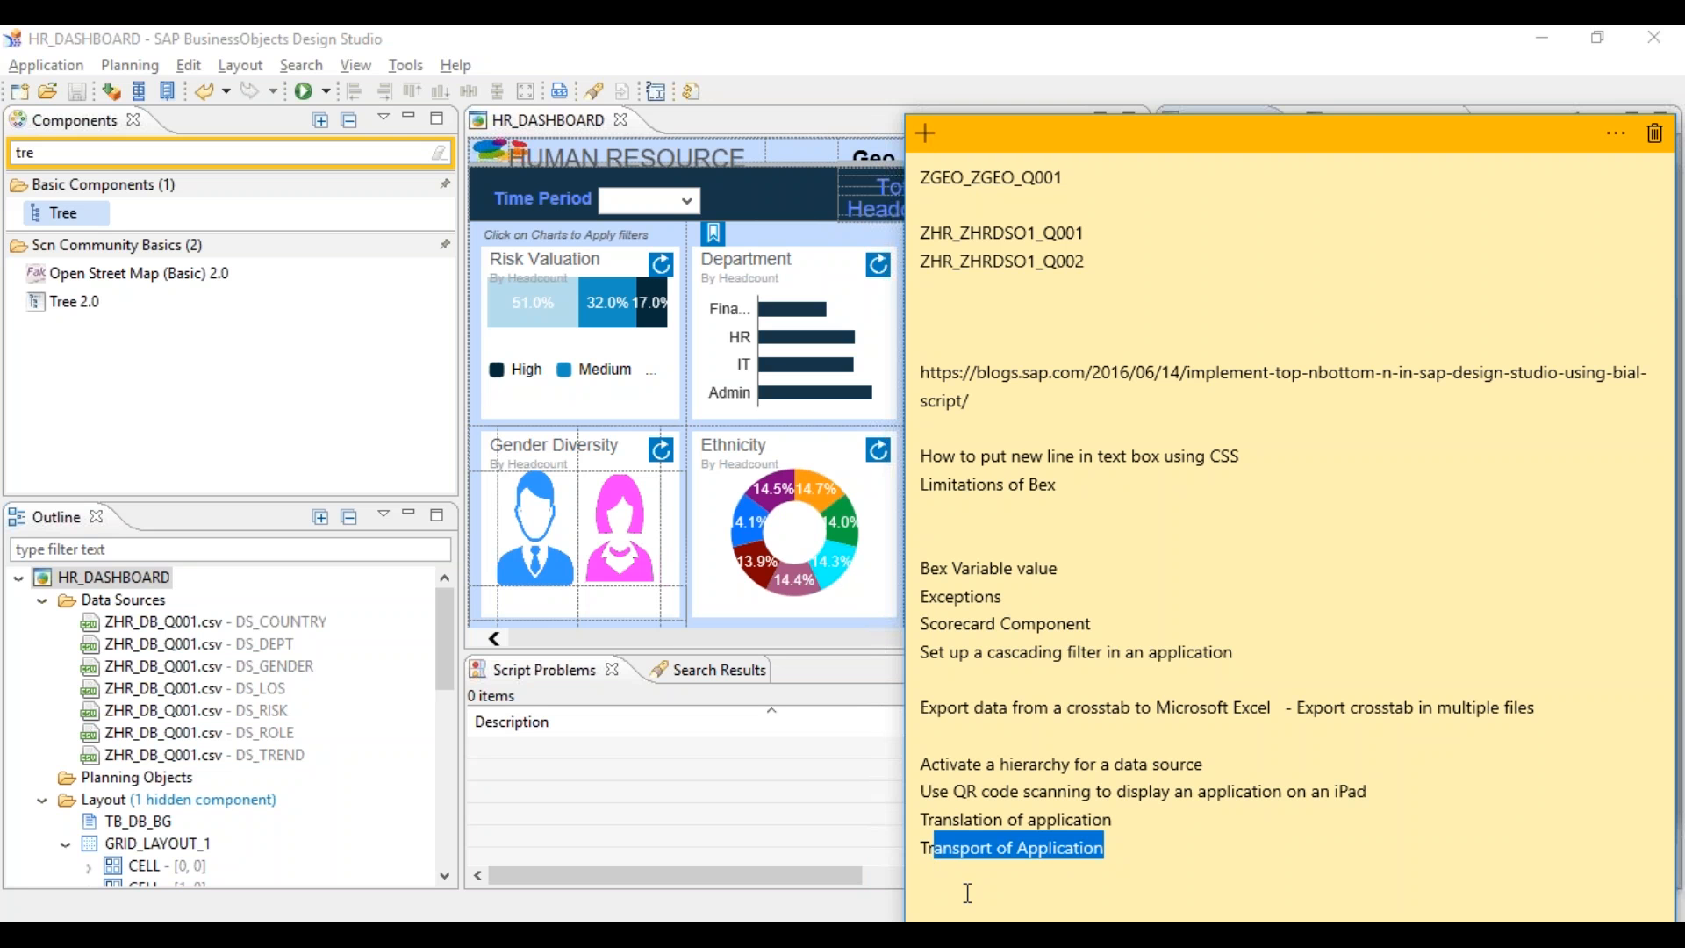
left_click(866, 934)
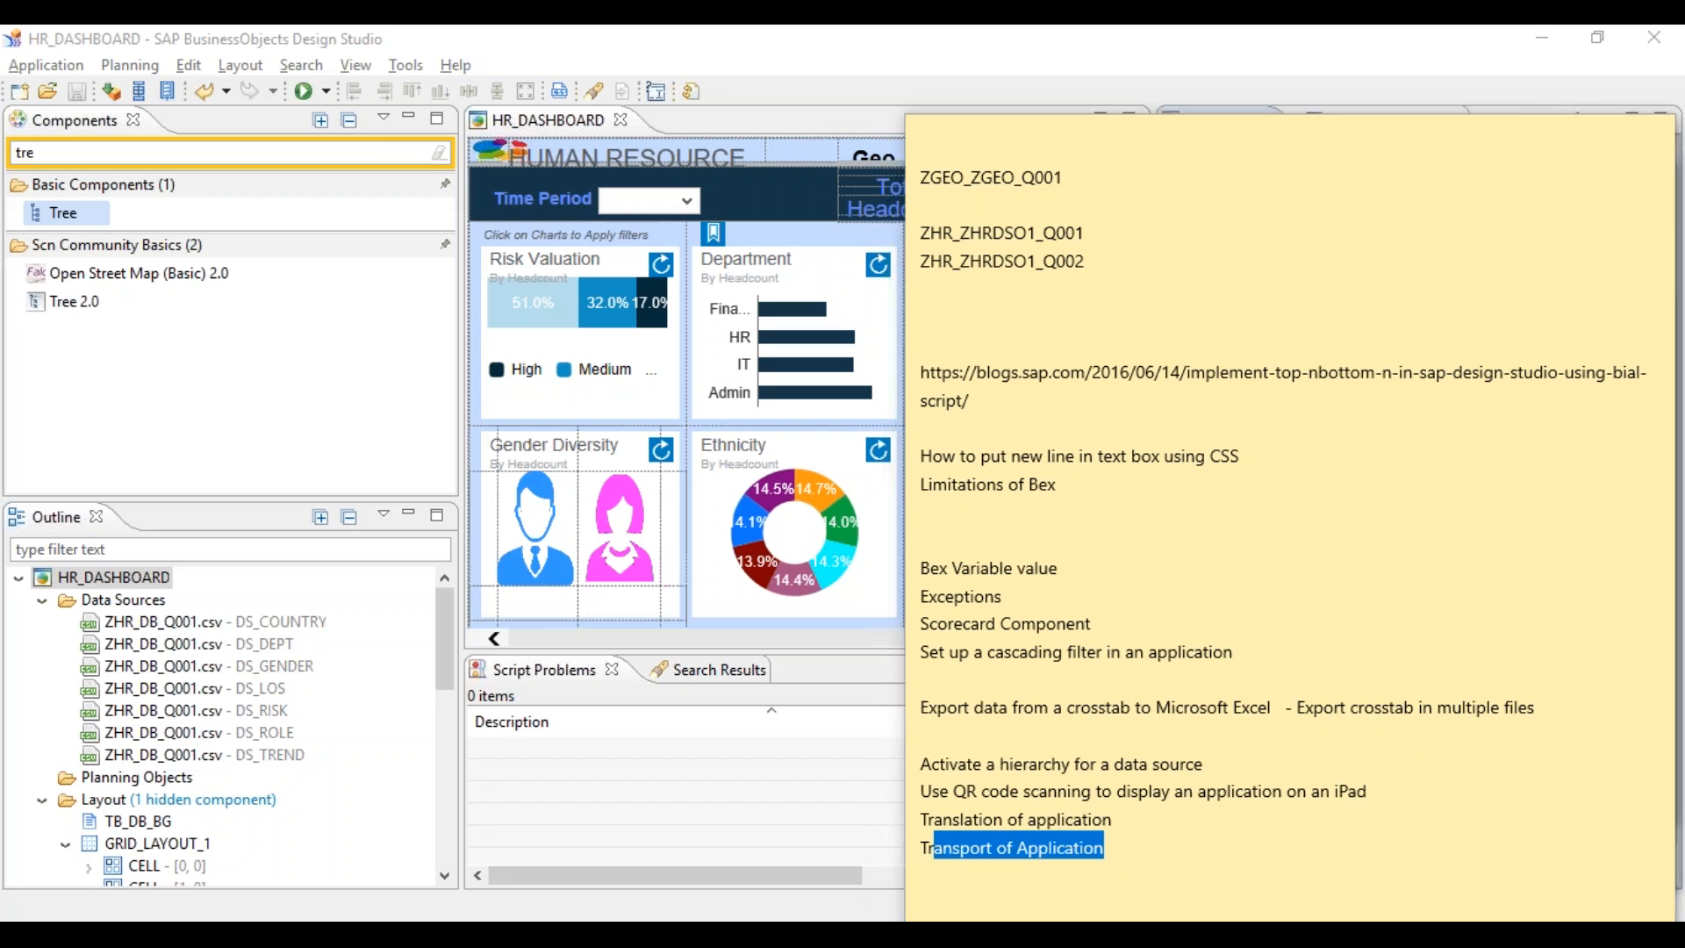
left_click(858, 746)
key("Return")
key("Return")
key("Return")
key("Return")
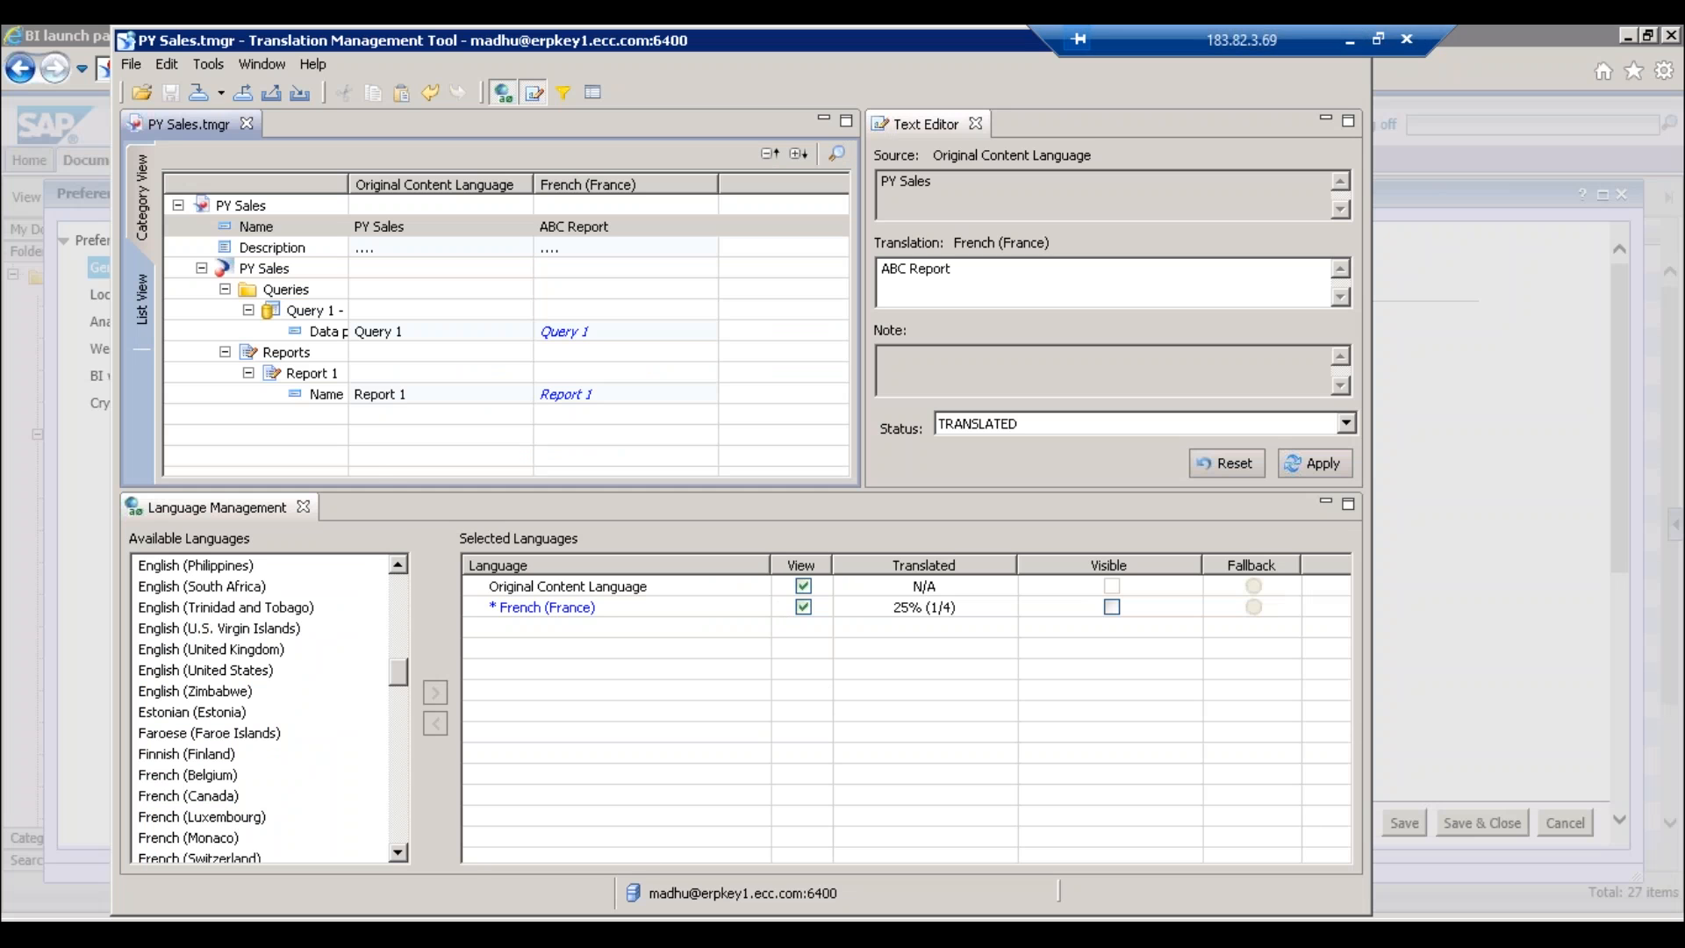
- Change the address from BOE/BI to BOE/CMC and log on to the Central Management Console
left_click(1458, 227)
left_click(339, 70)
left_click(339, 70)
key("BackSpace")
key("BackSpace")
type("CMC")
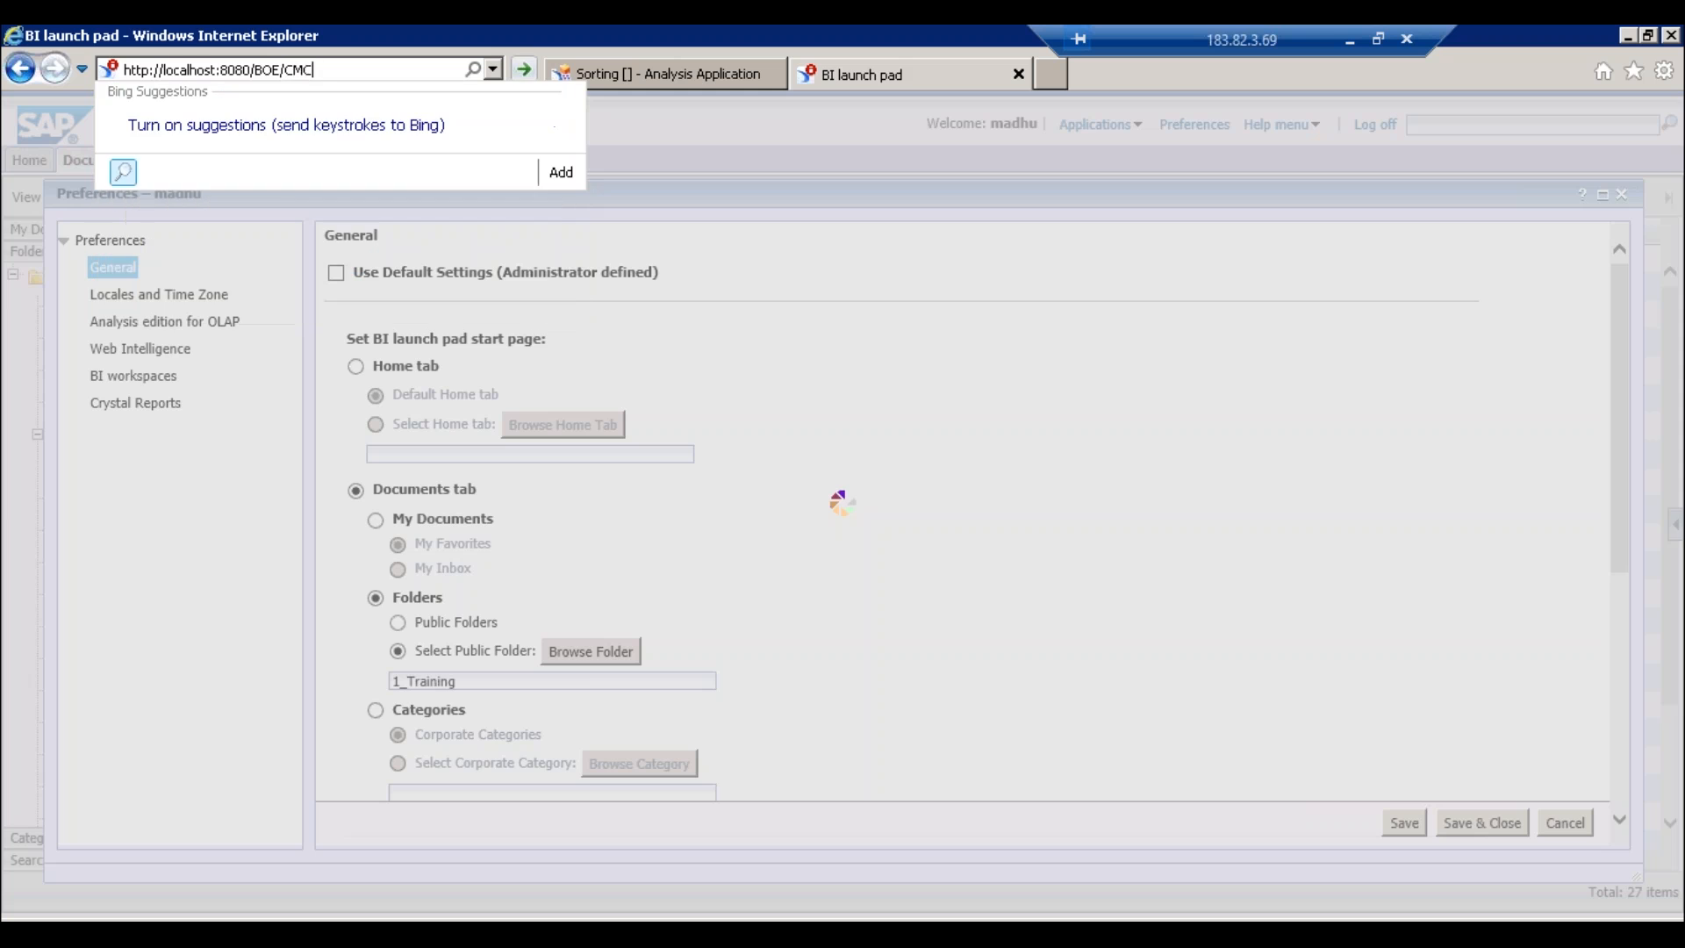
key("Return")
left_click(814, 482)
type("******")
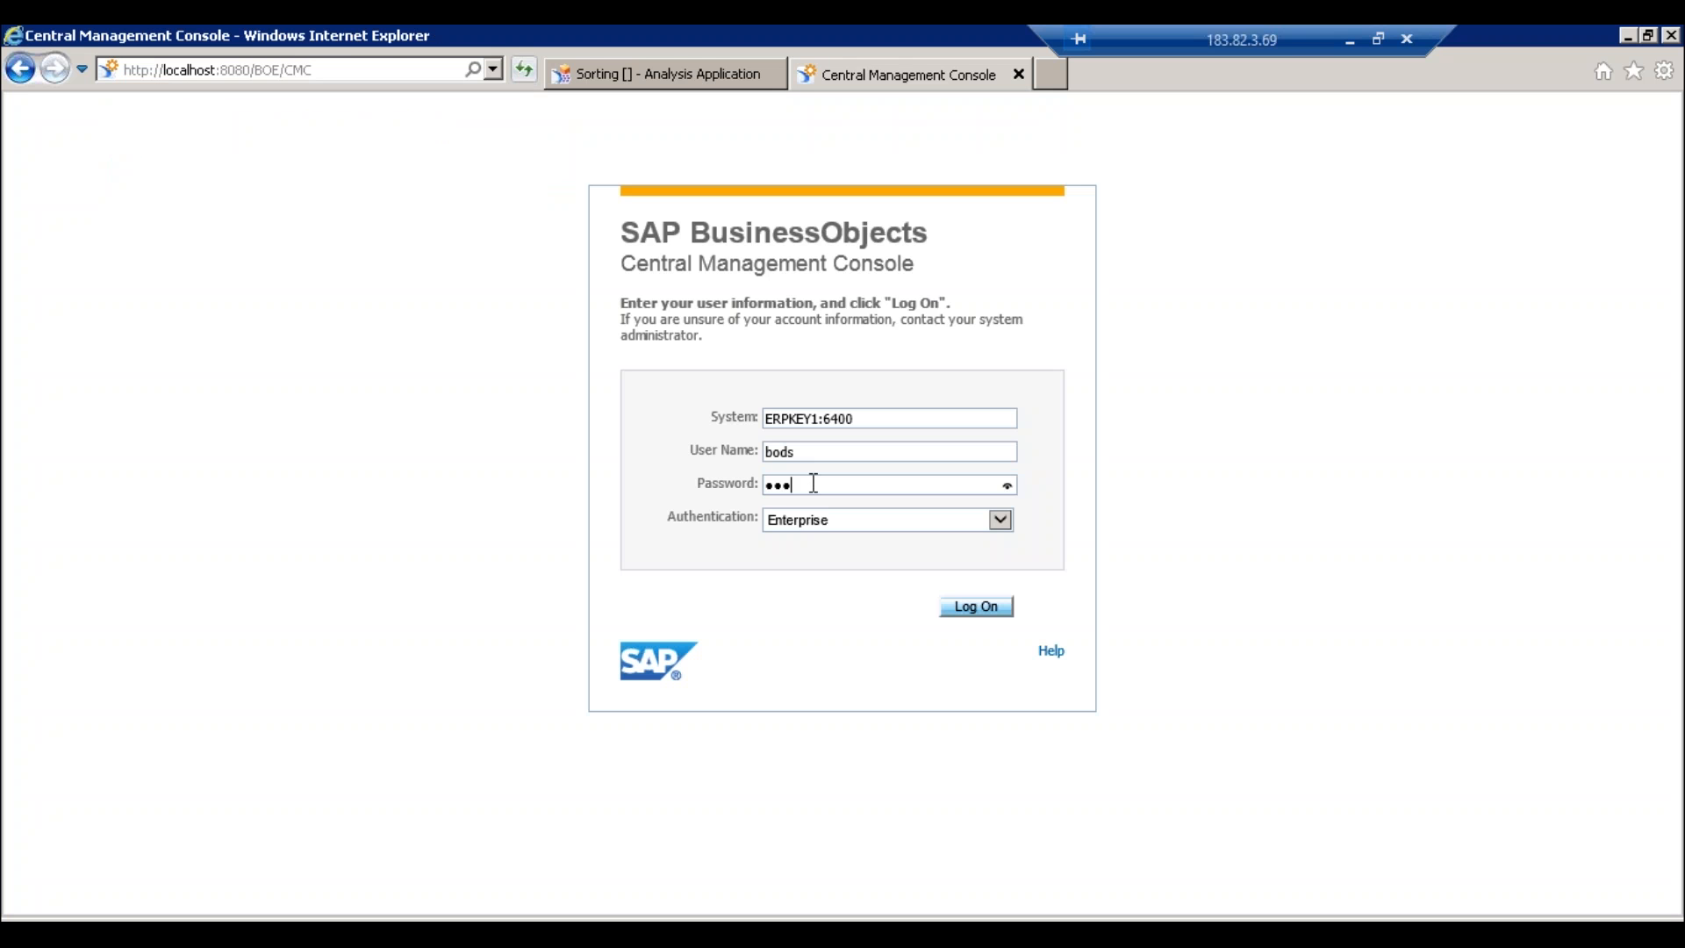
key("Return")
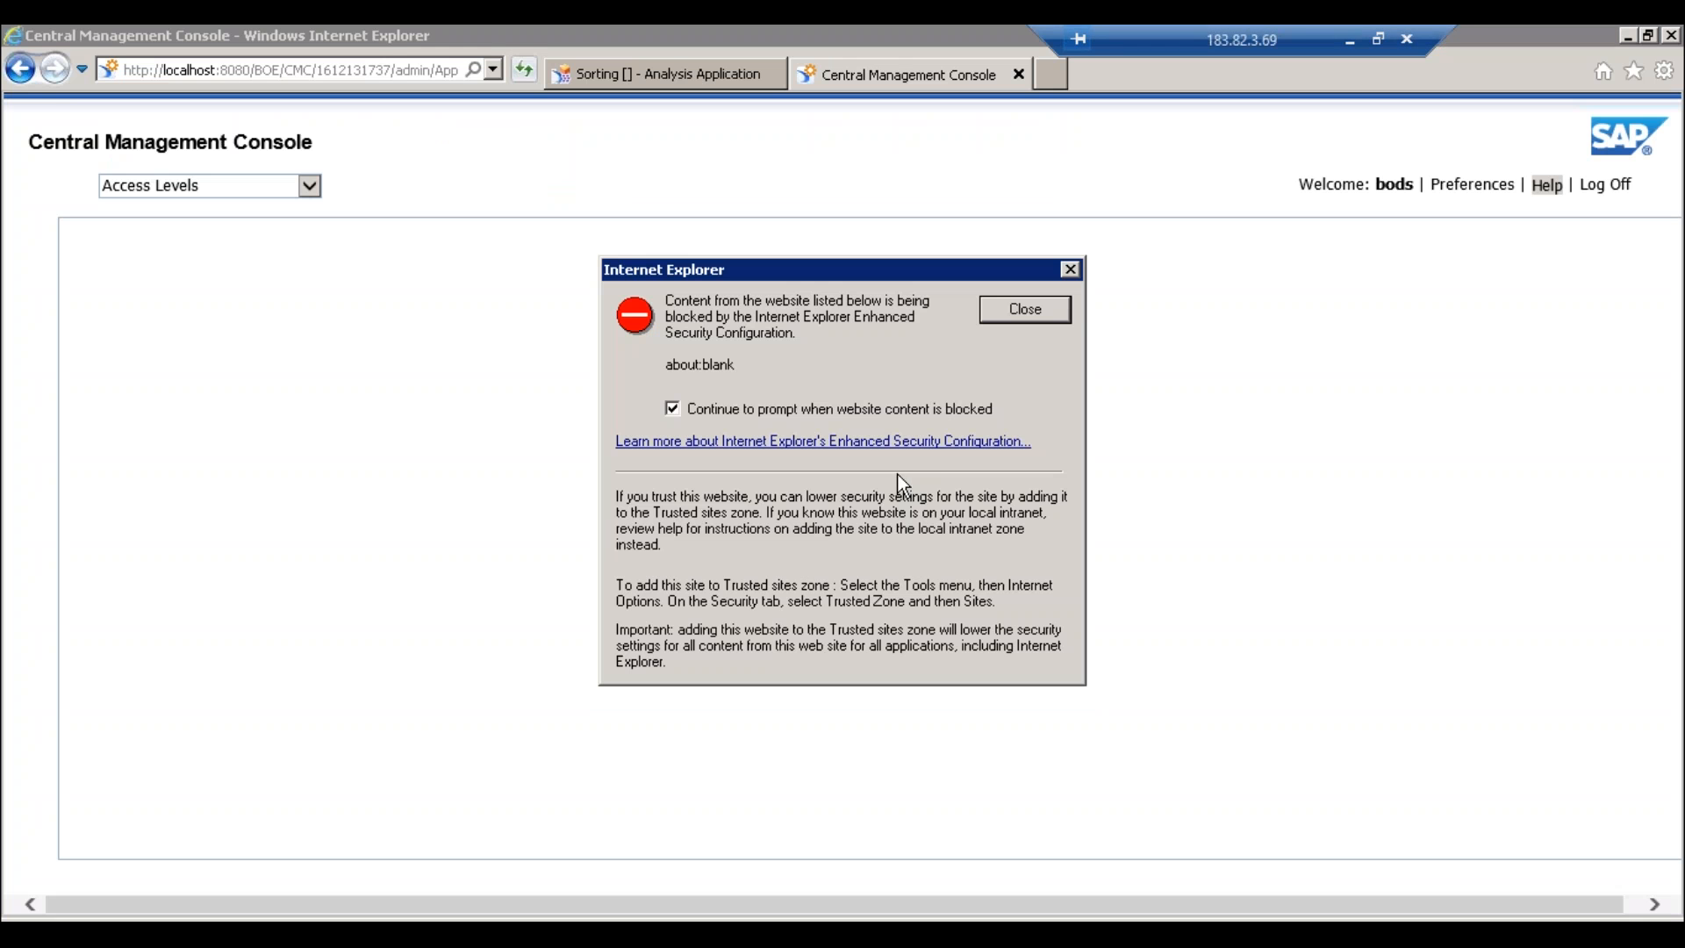
left_click(1023, 310)
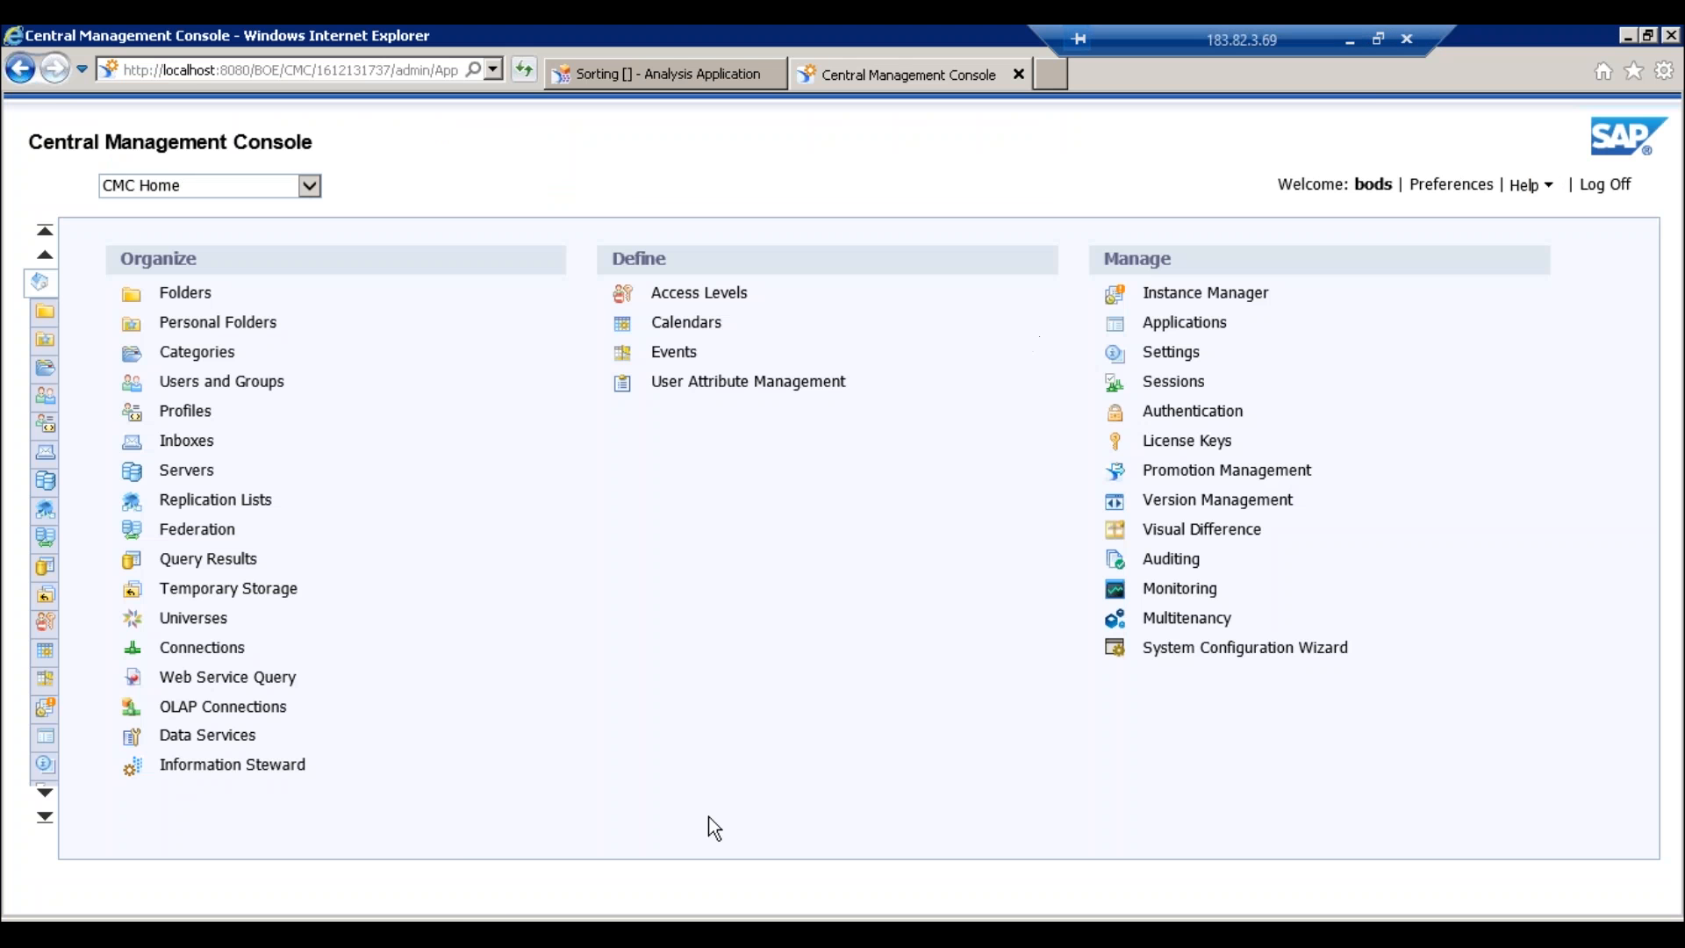
left_click(502, 930)
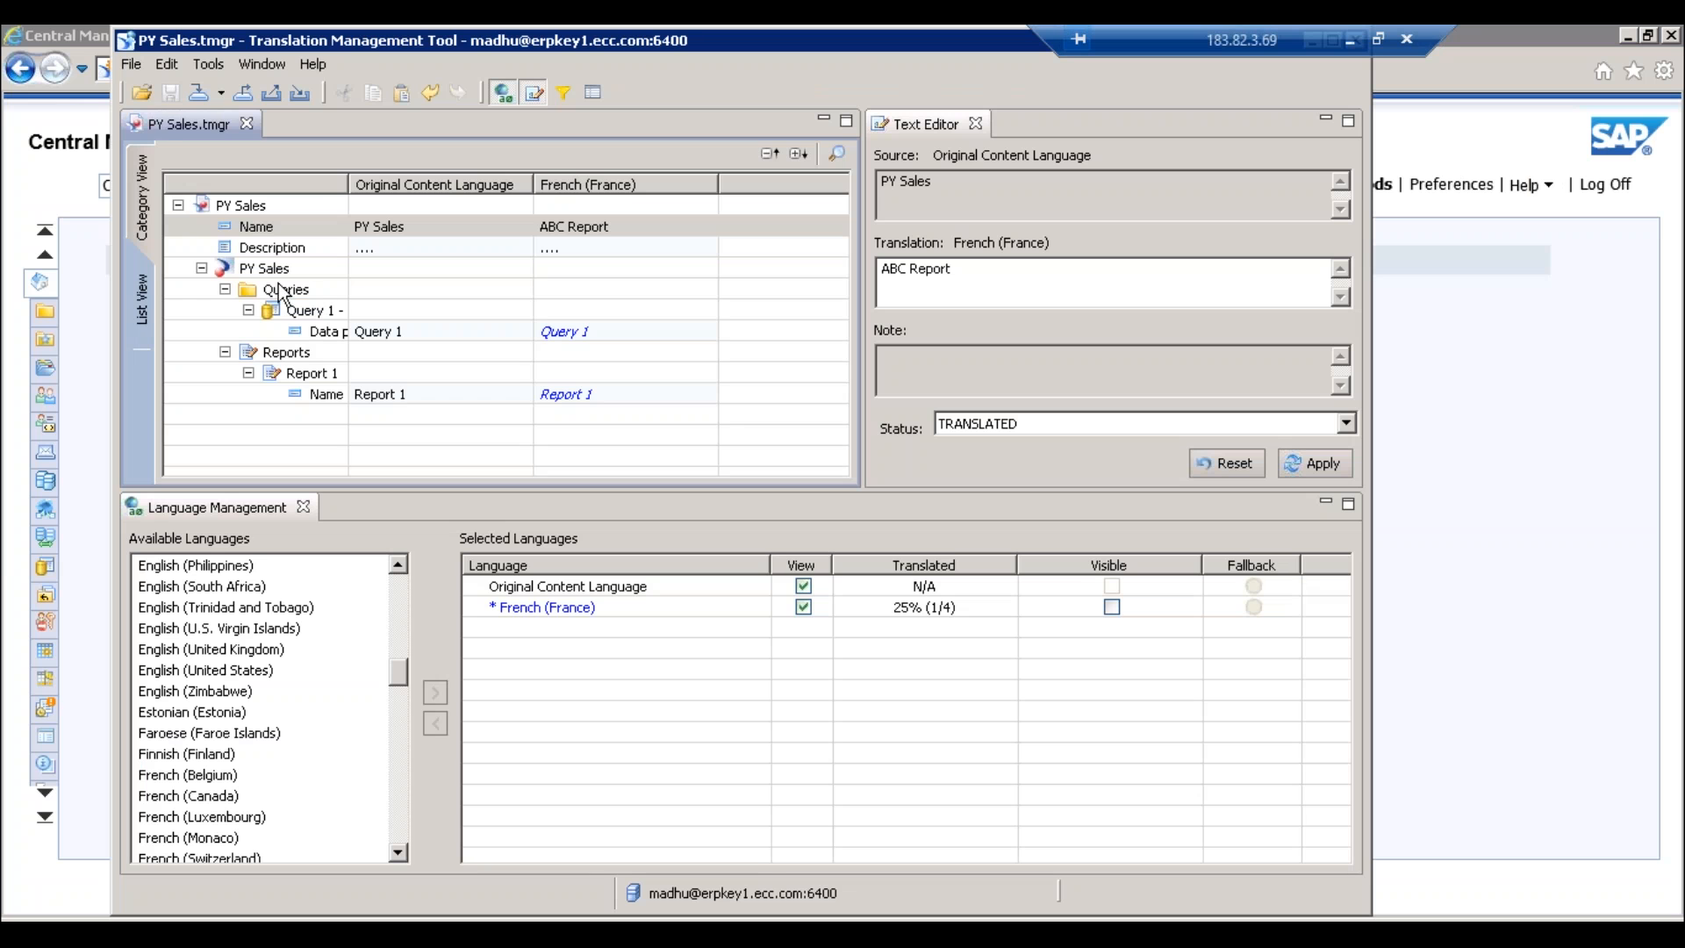
- Attempt exporting the translated strings, view the error details, and close the error
left_click(129, 65)
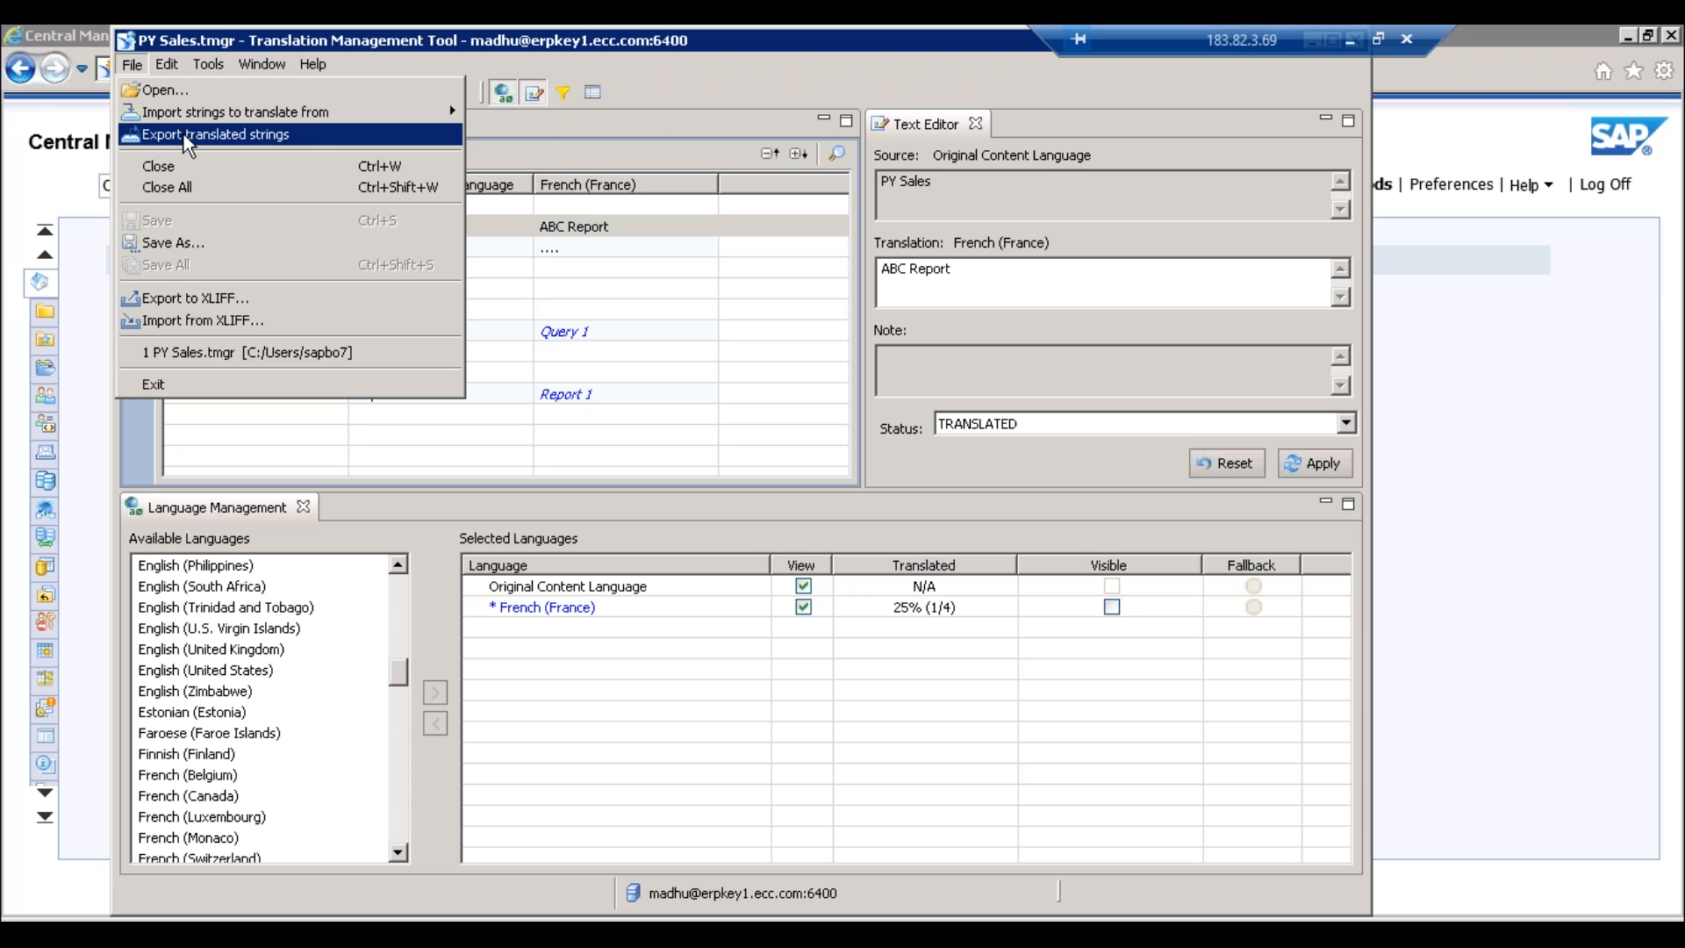
left_click(230, 136)
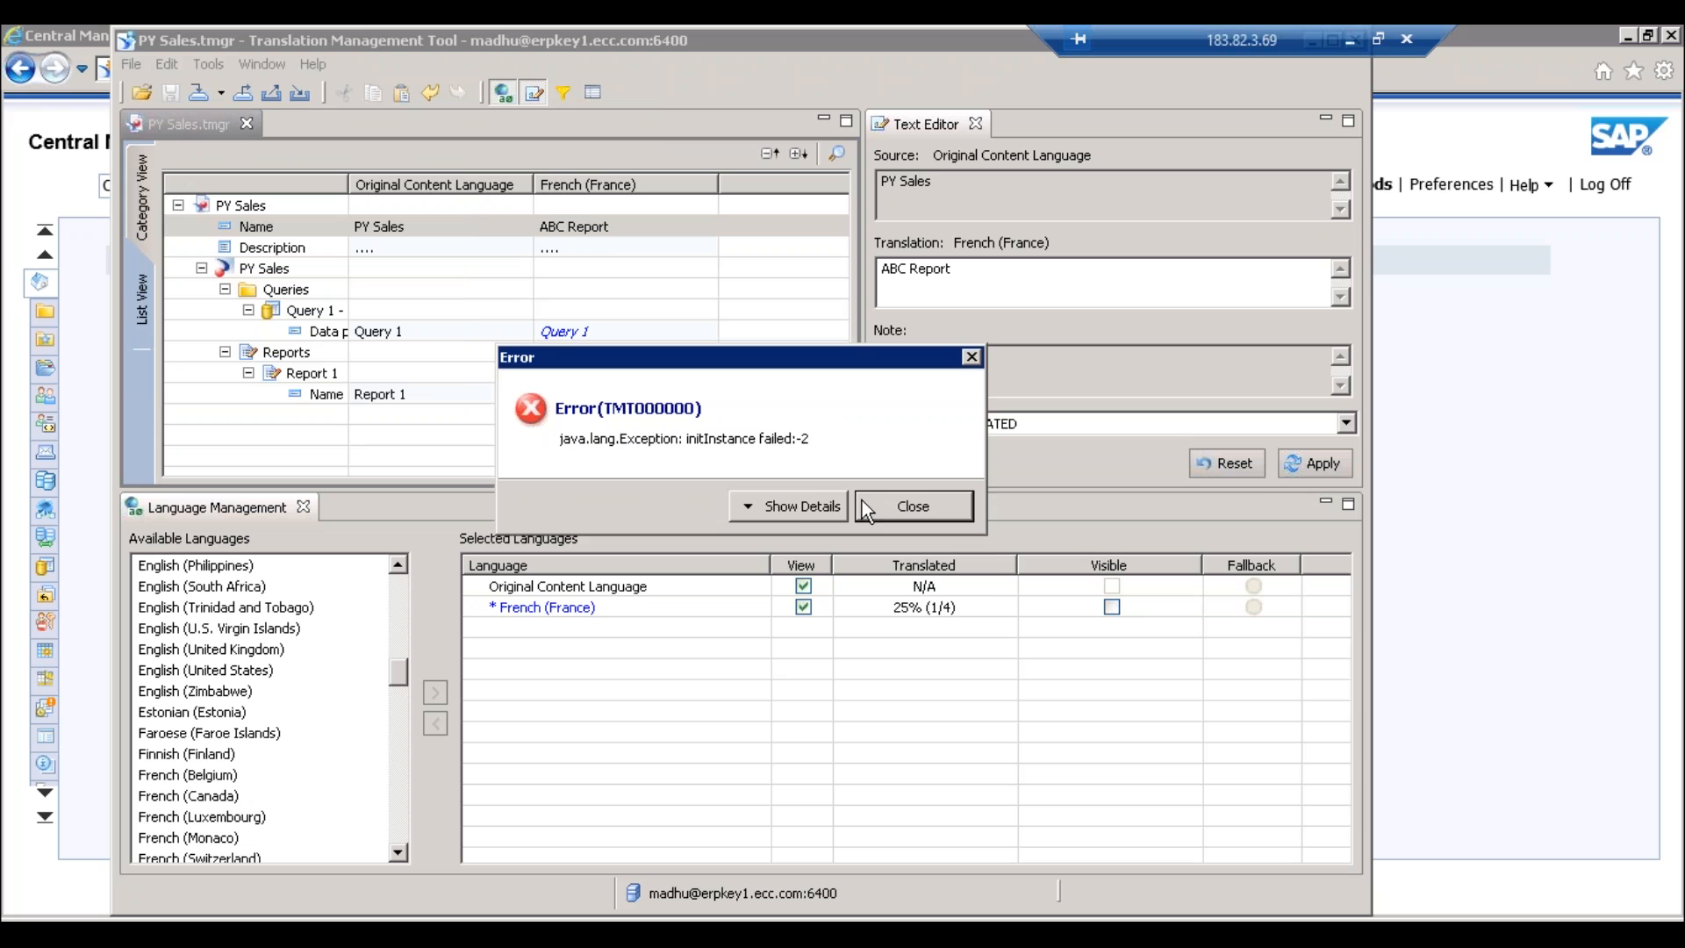
left_click(792, 506)
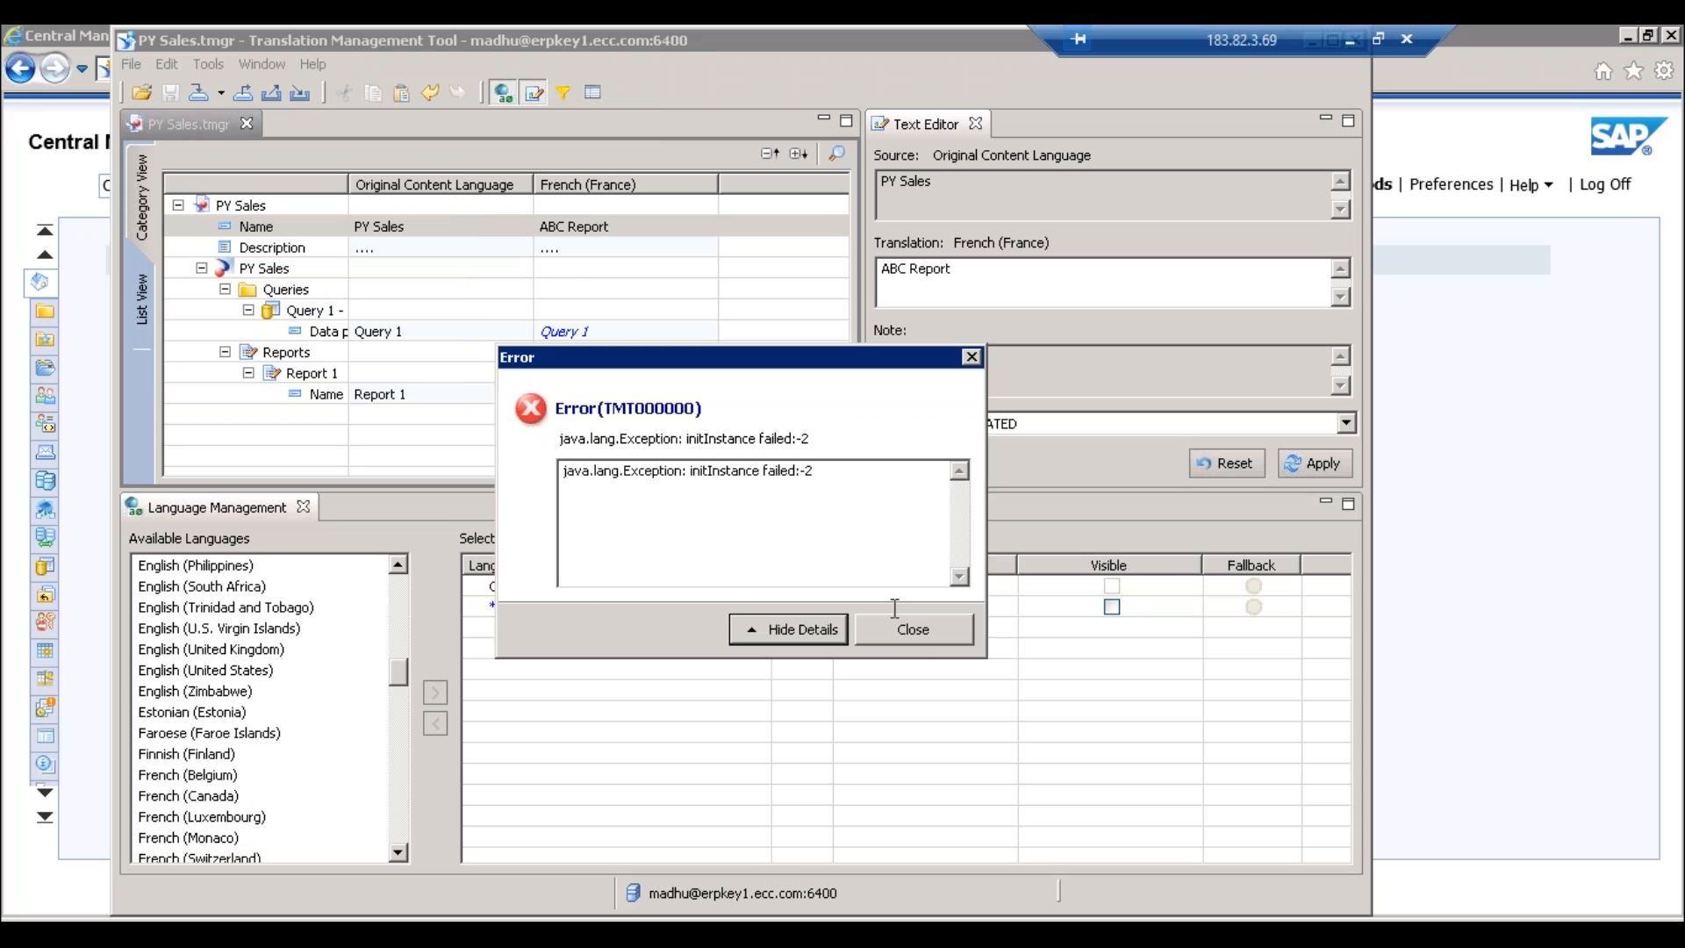
left_click(913, 629)
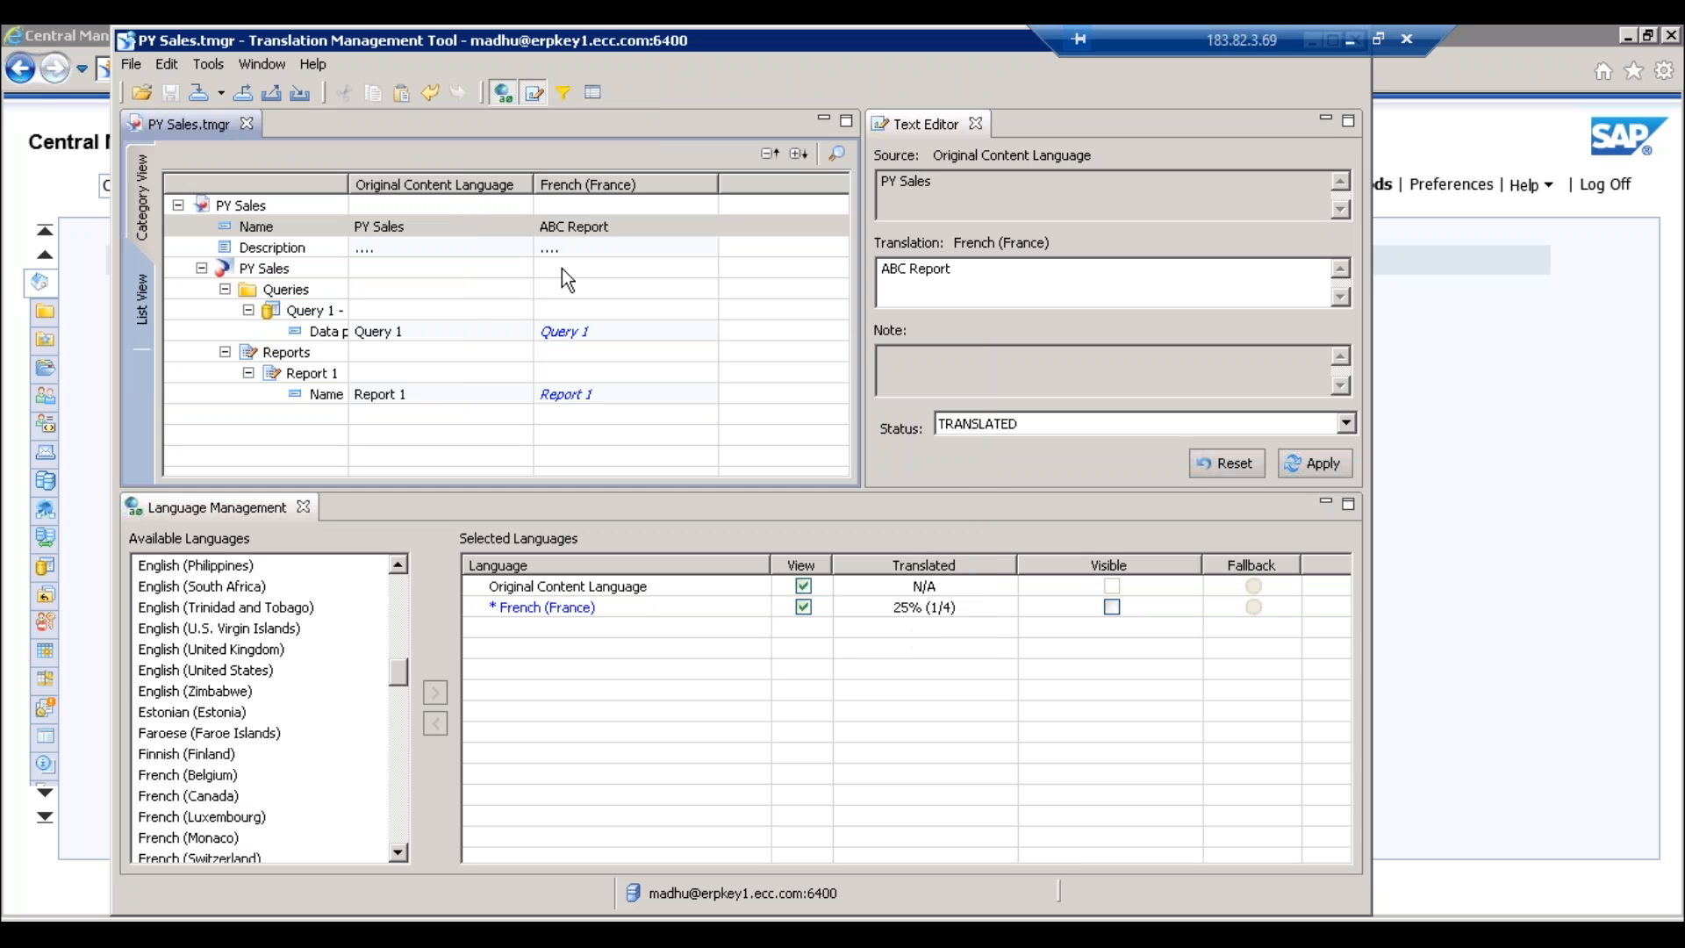
- Dismiss the import options unused, glance at the CMC, and return to the PY Sales project
left_click(132, 65)
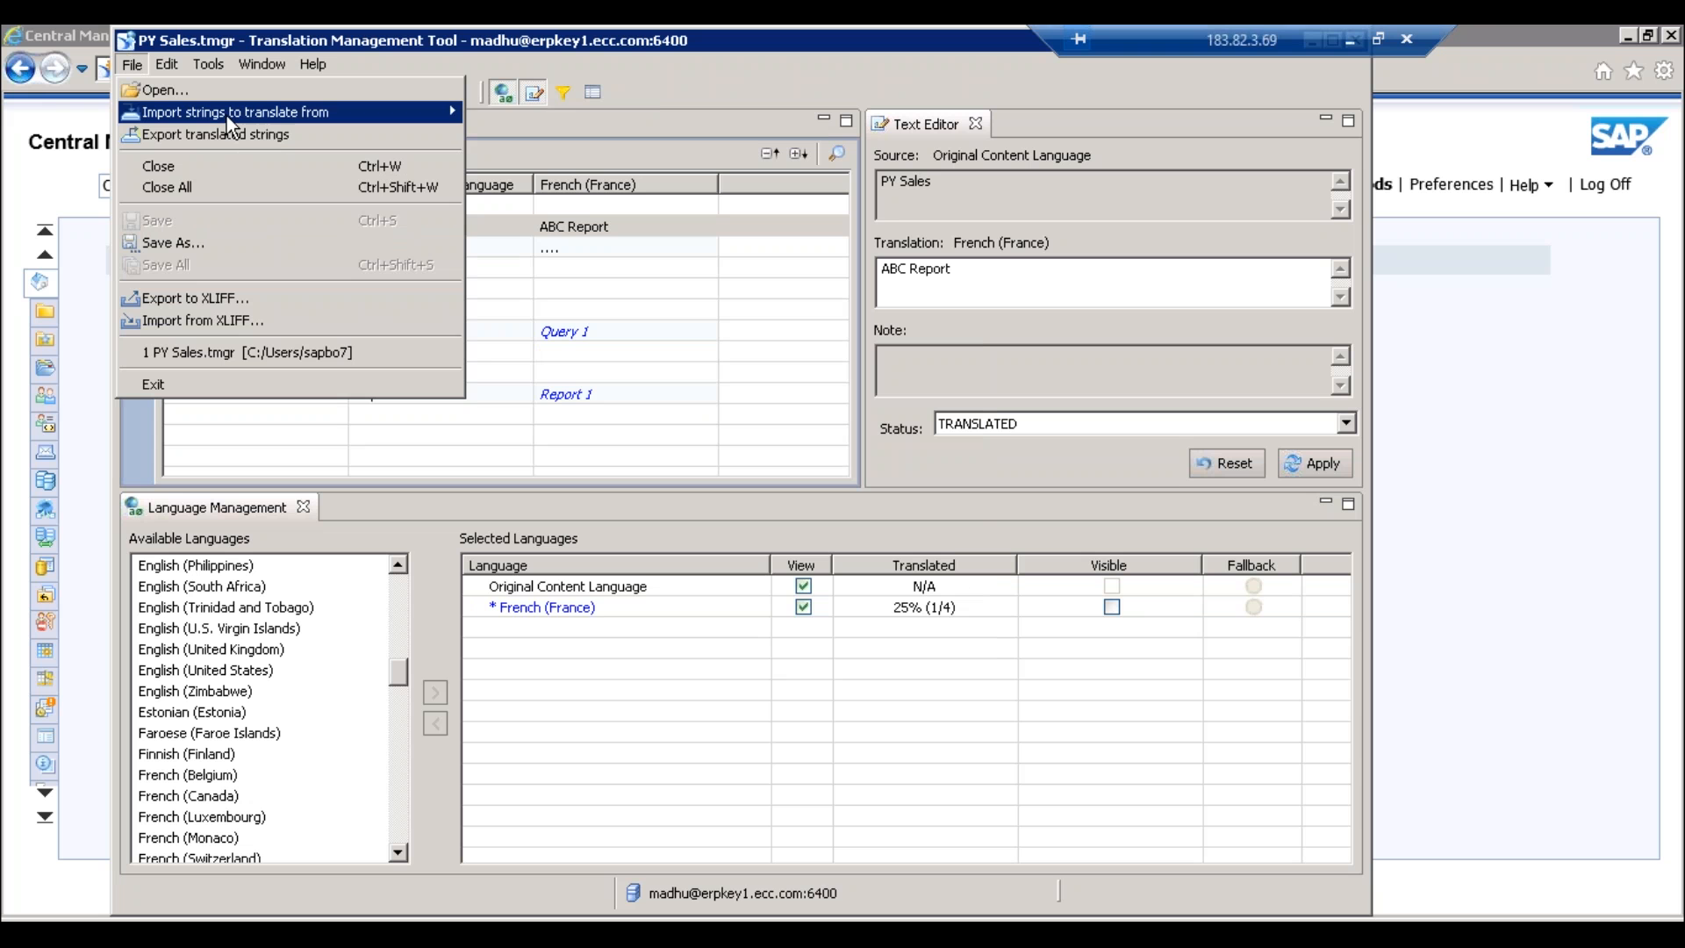
mouse_move(227, 116)
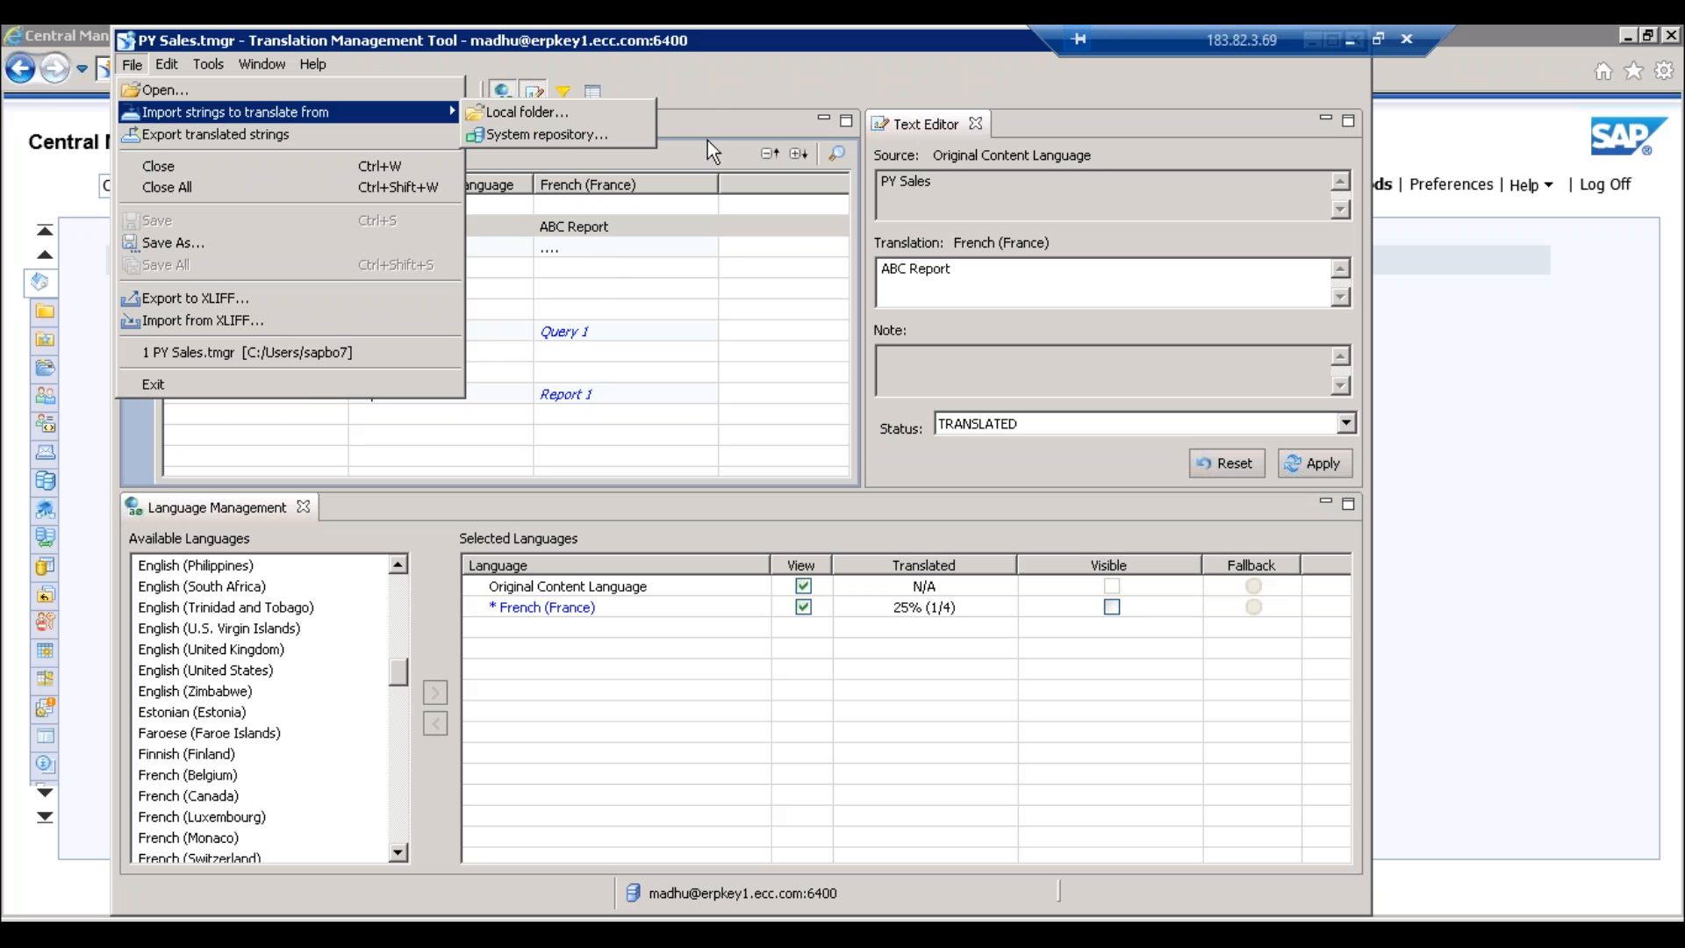
left_click(746, 76)
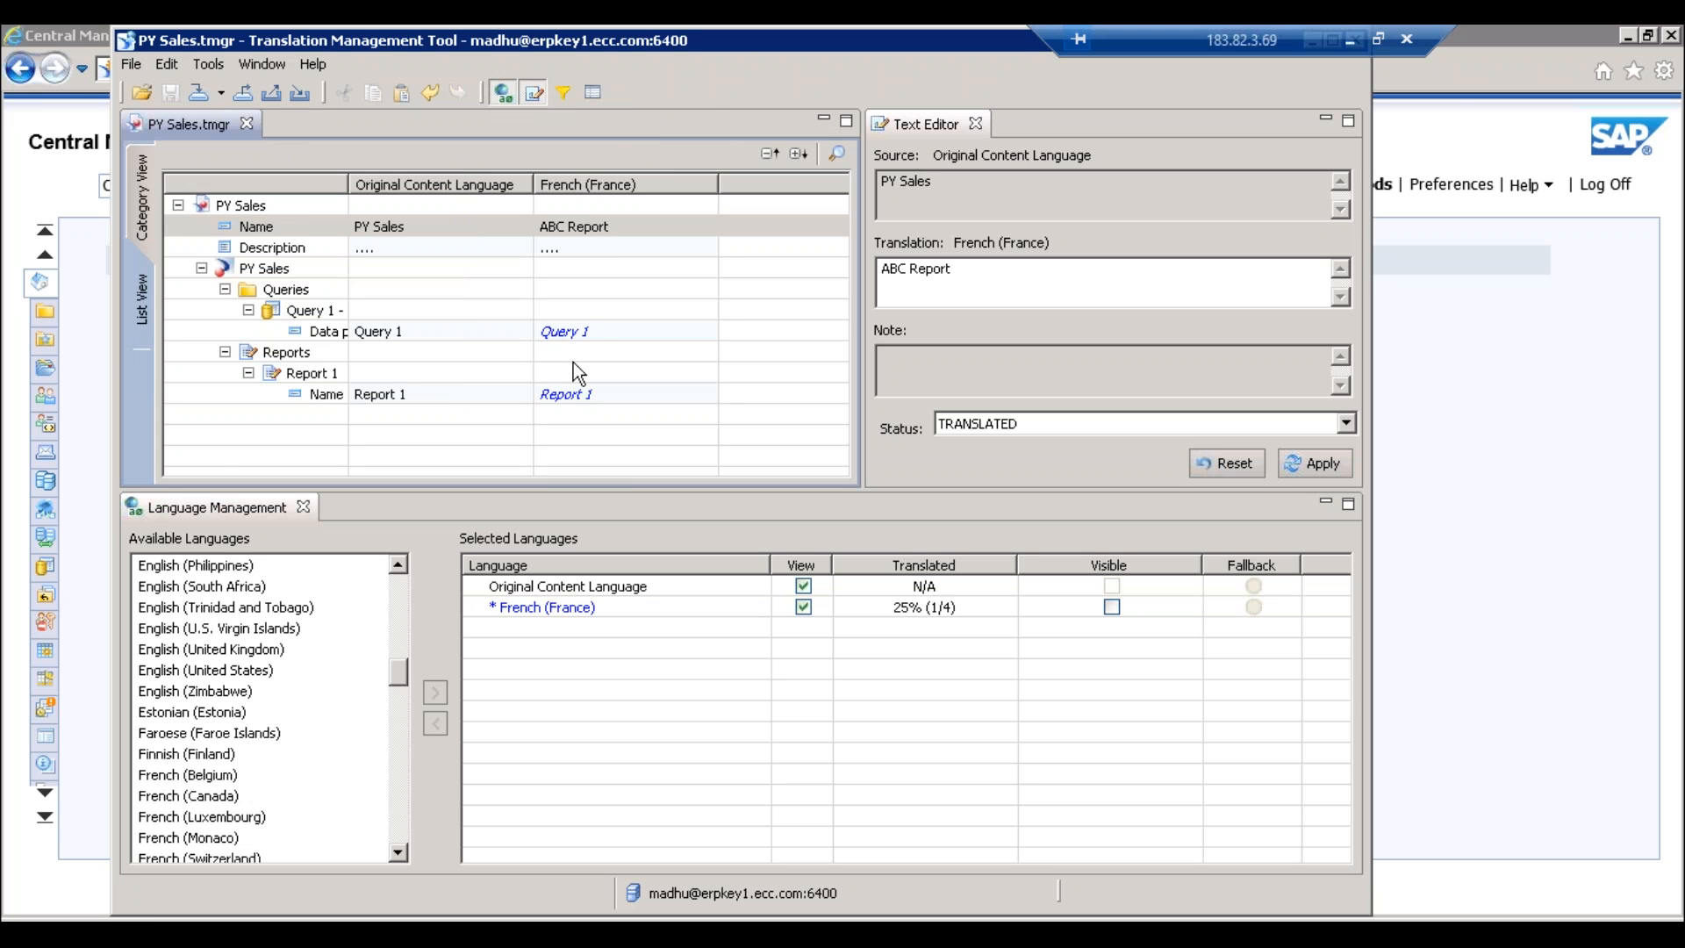
left_click(1451, 106)
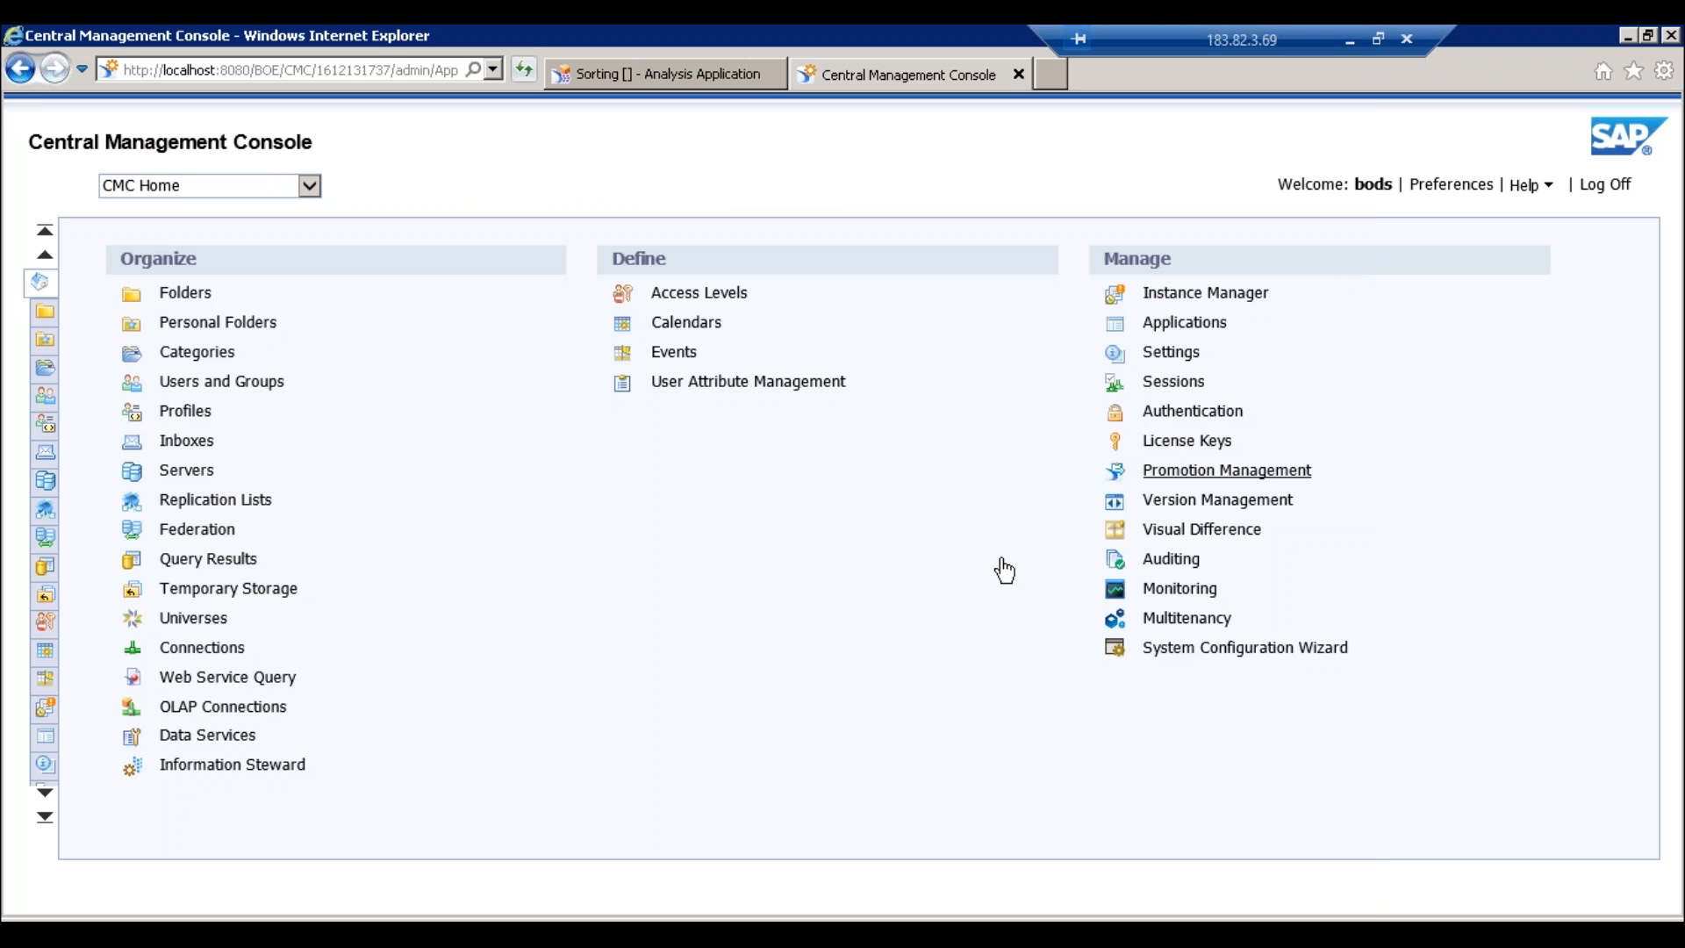
left_click(562, 910)
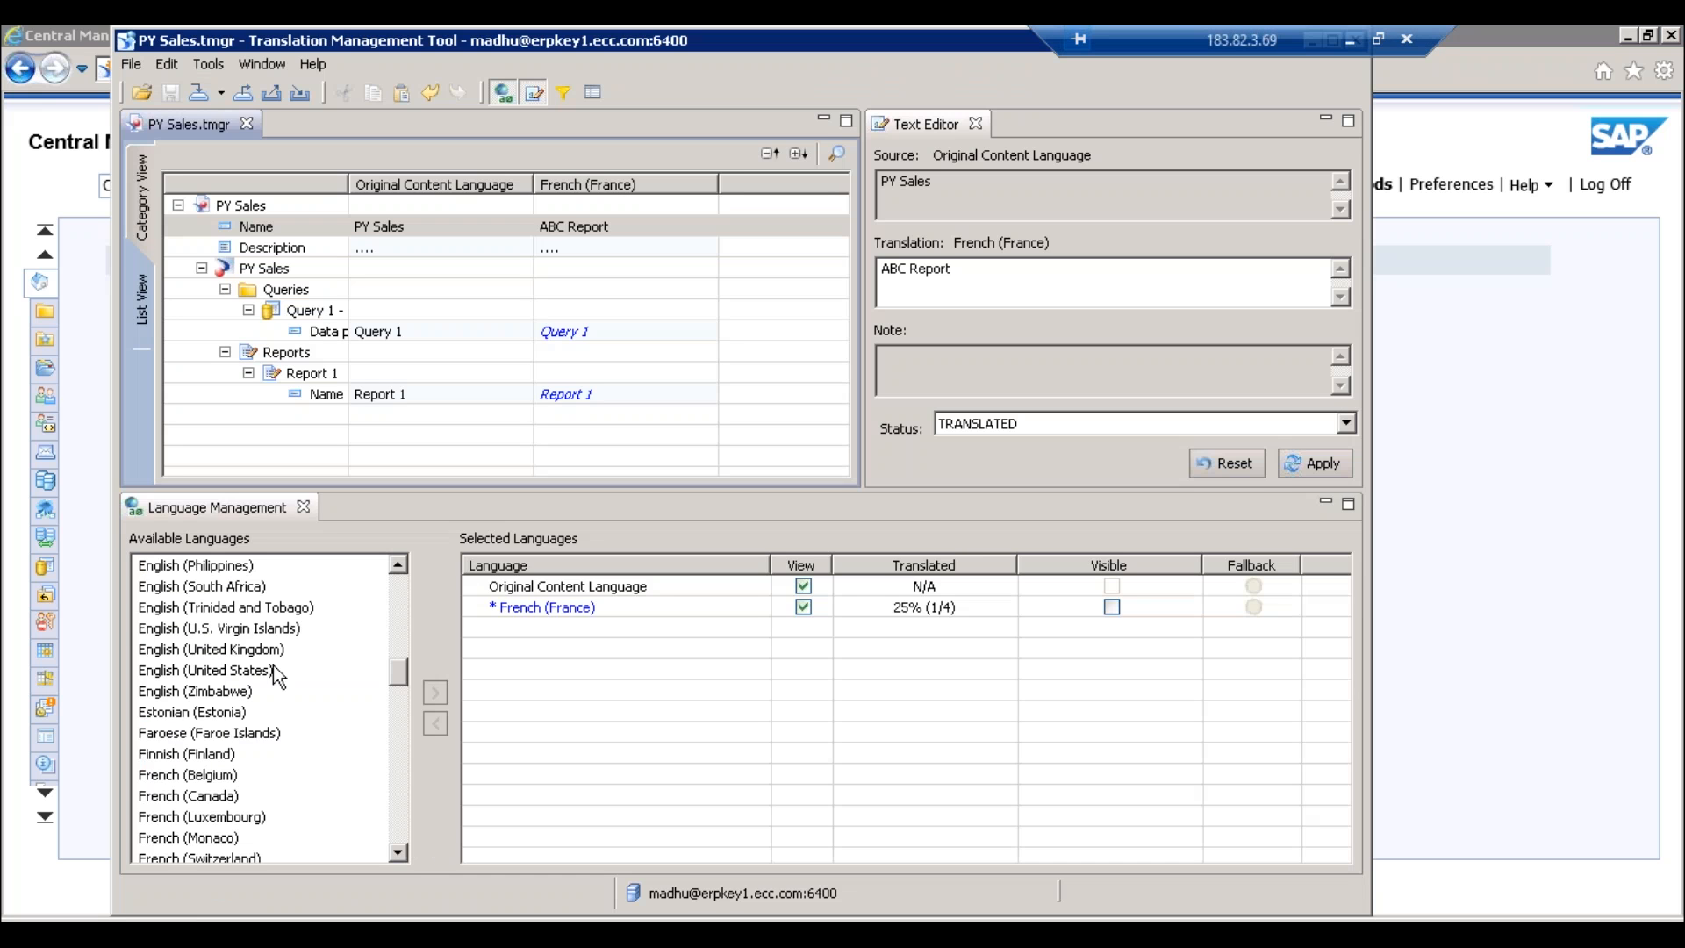
- Add Hungarian (Hungary) to the project's translation languages
left_click(323, 657)
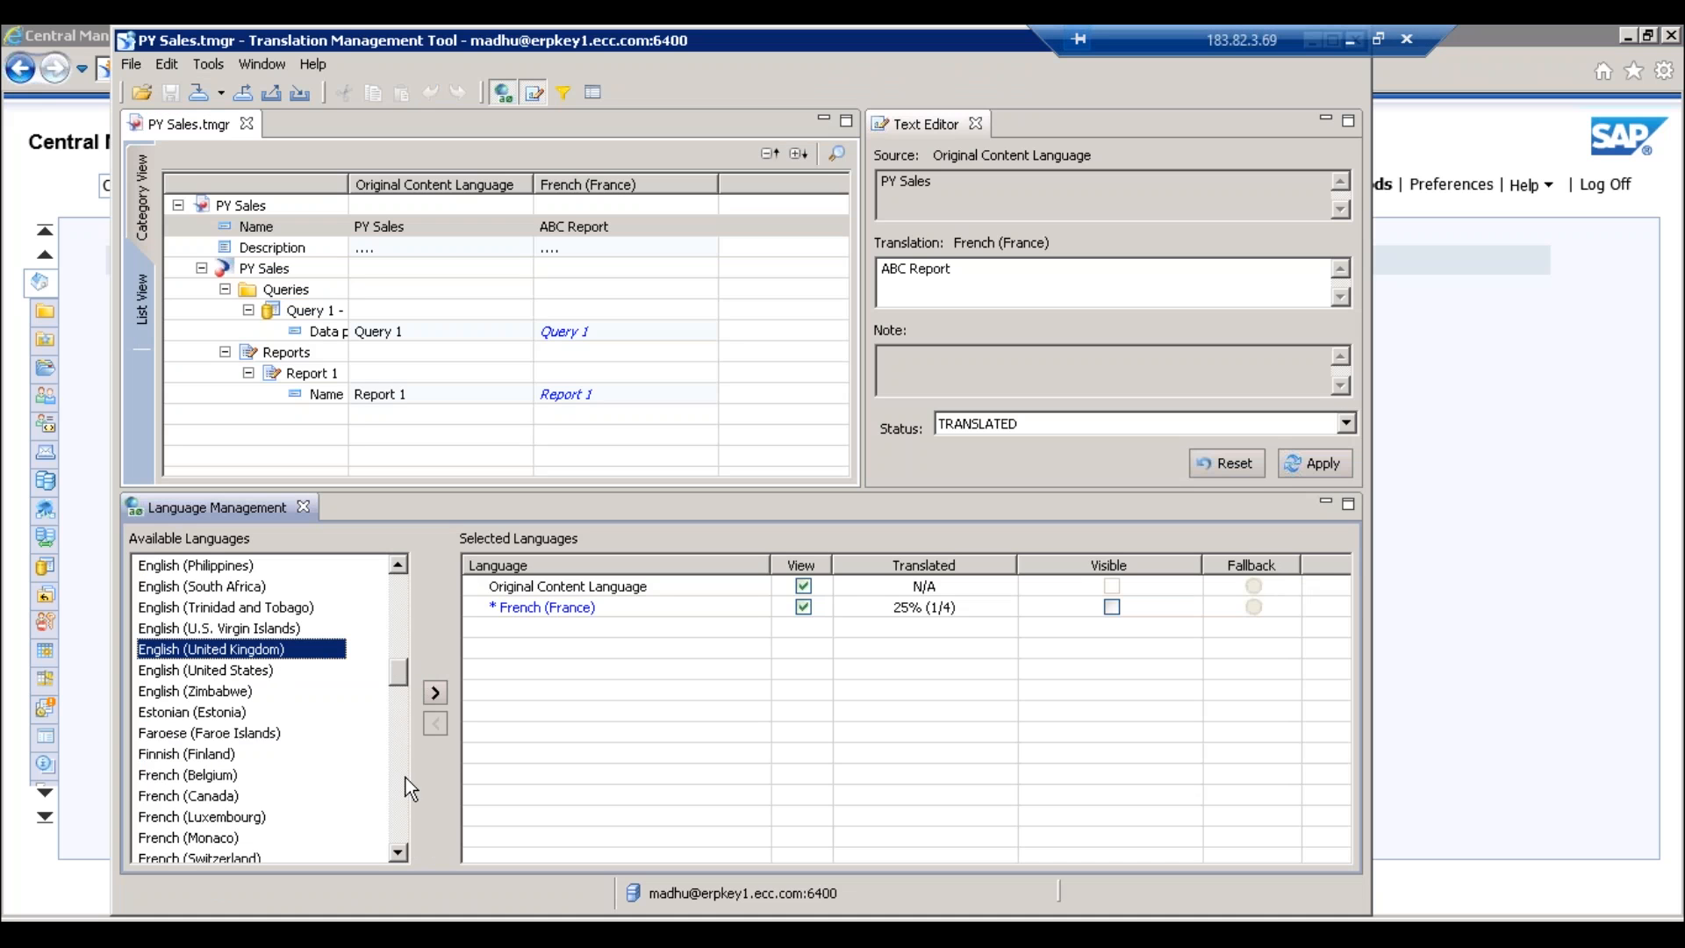
scroll(405, 778, "down", 5)
left_click(191, 818)
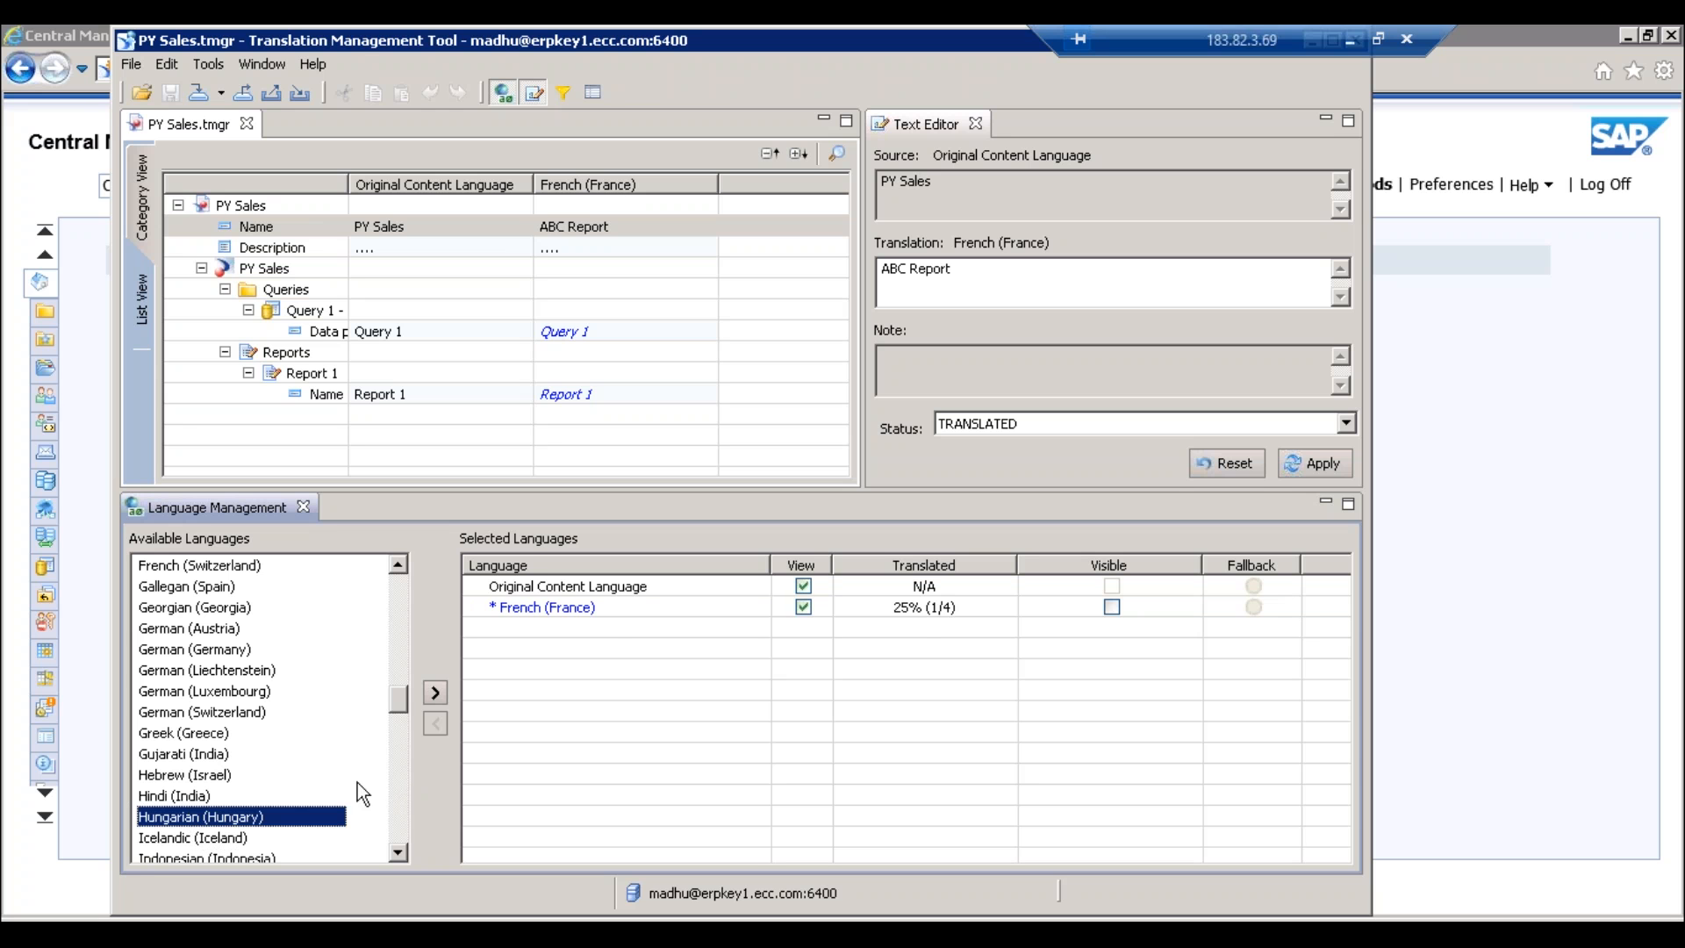
left_click(432, 691)
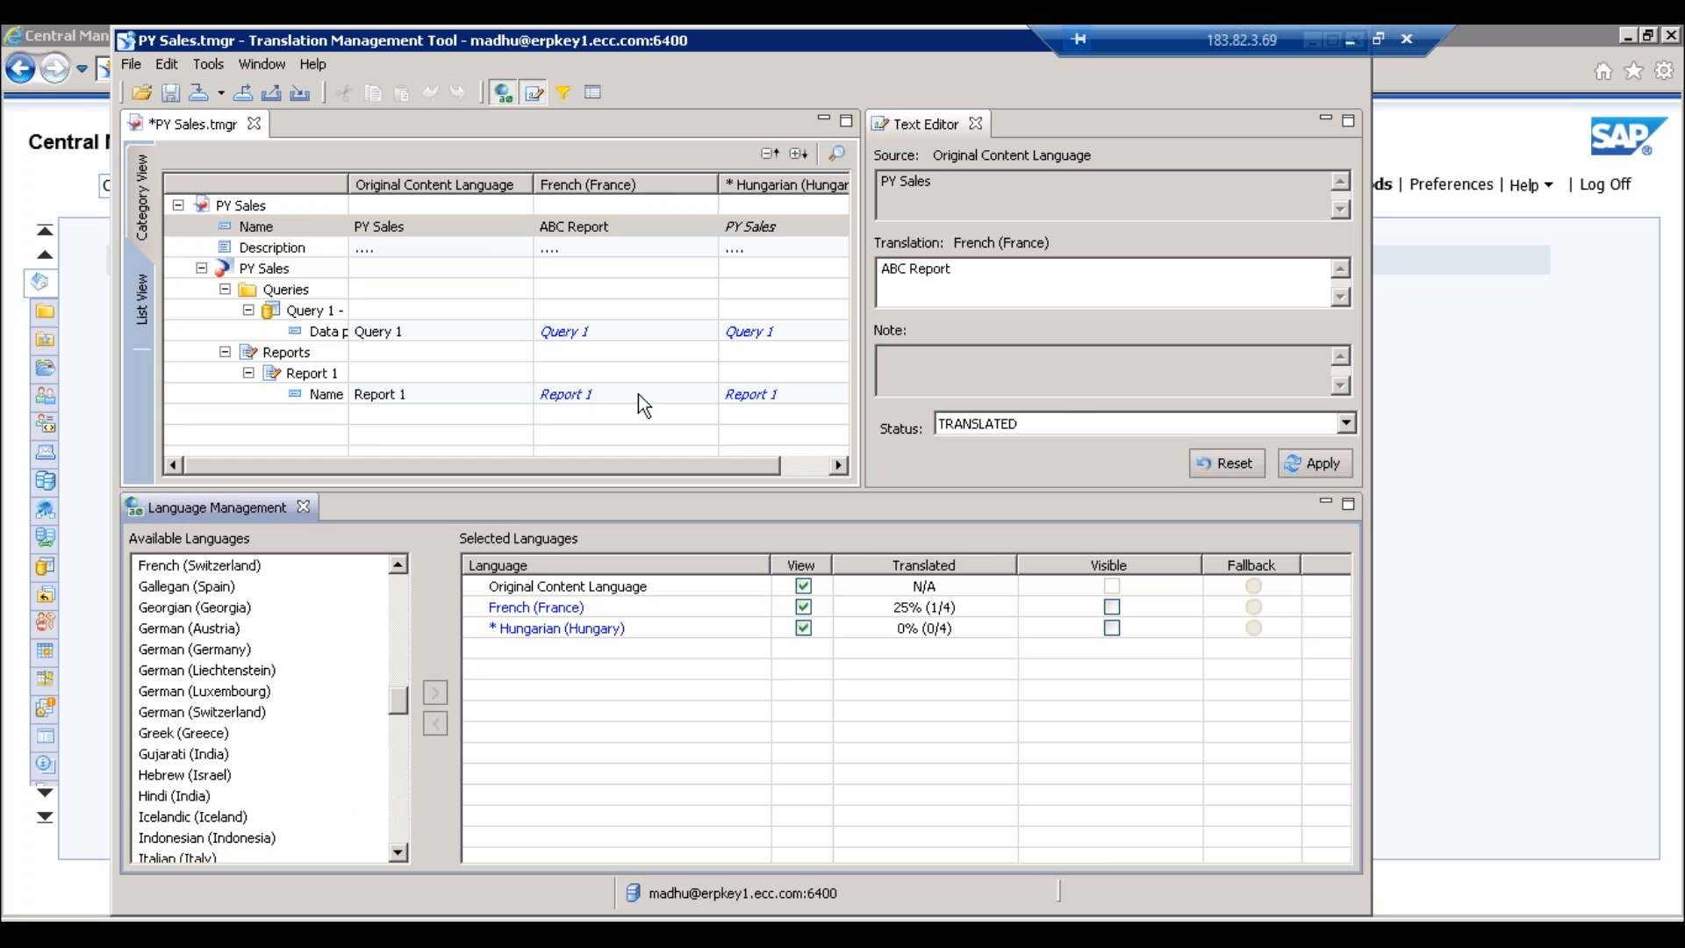
- Enter 'DCB' as the Hungarian name for PY Sales and save the project
left_click(783, 230)
type("DCB")
key("Return")
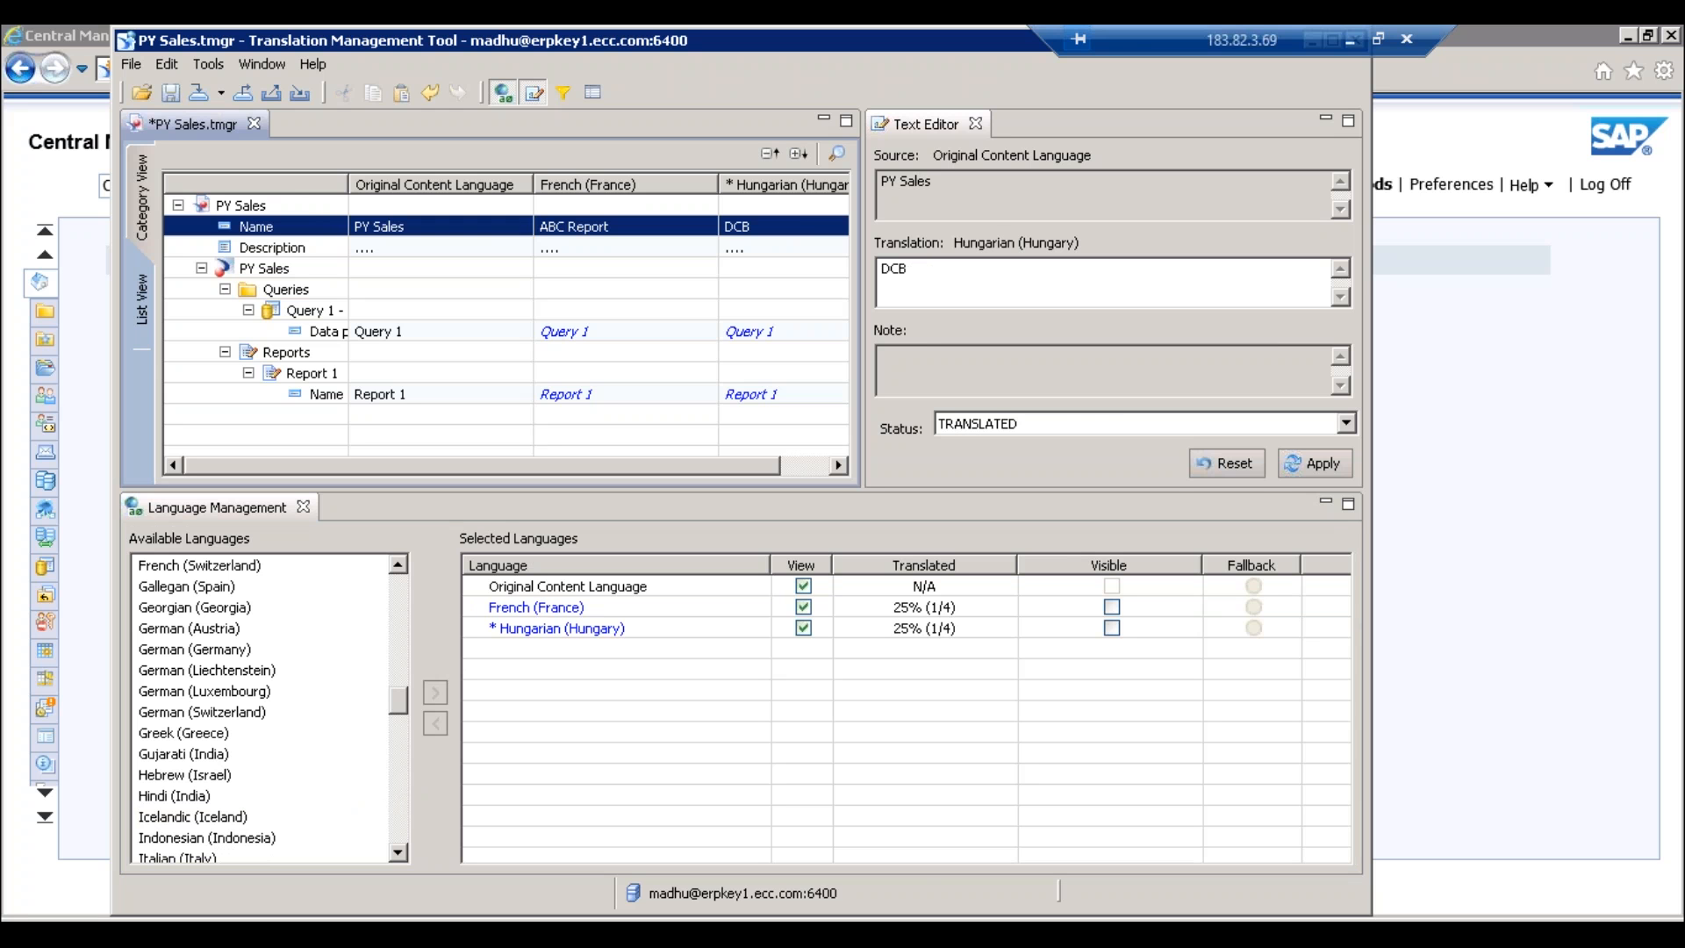
key("ctrl+s")
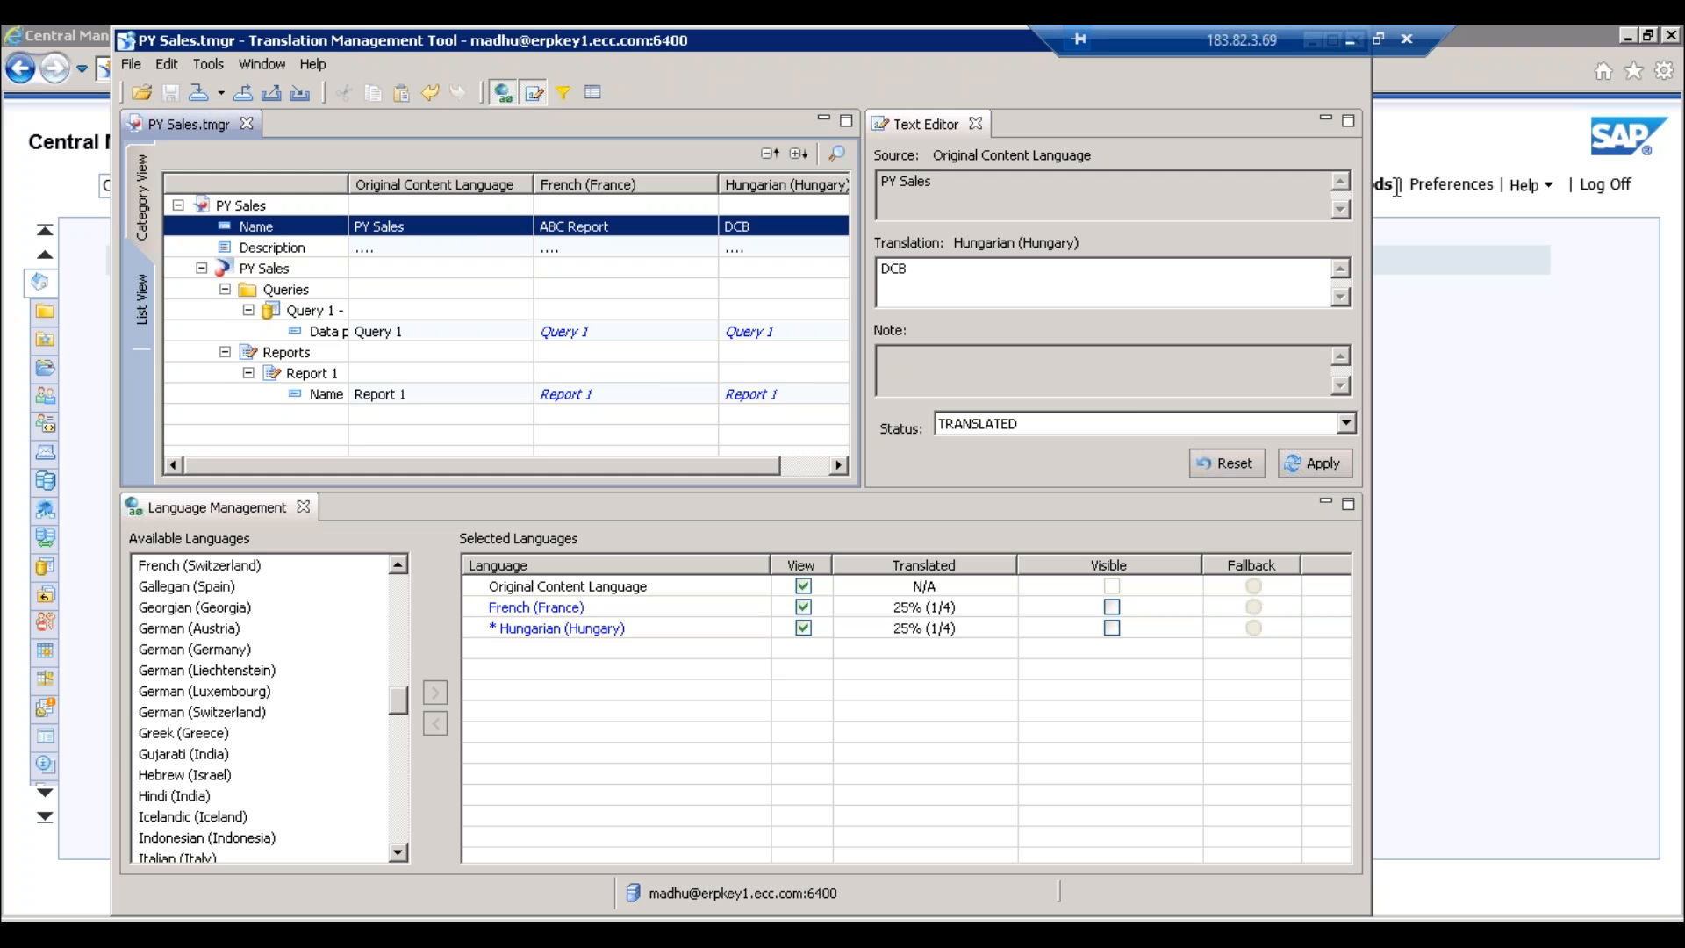
- Review the French name 'ABC Report', then bring the Central Management Console to the front
left_click(1414, 159)
left_click(582, 229)
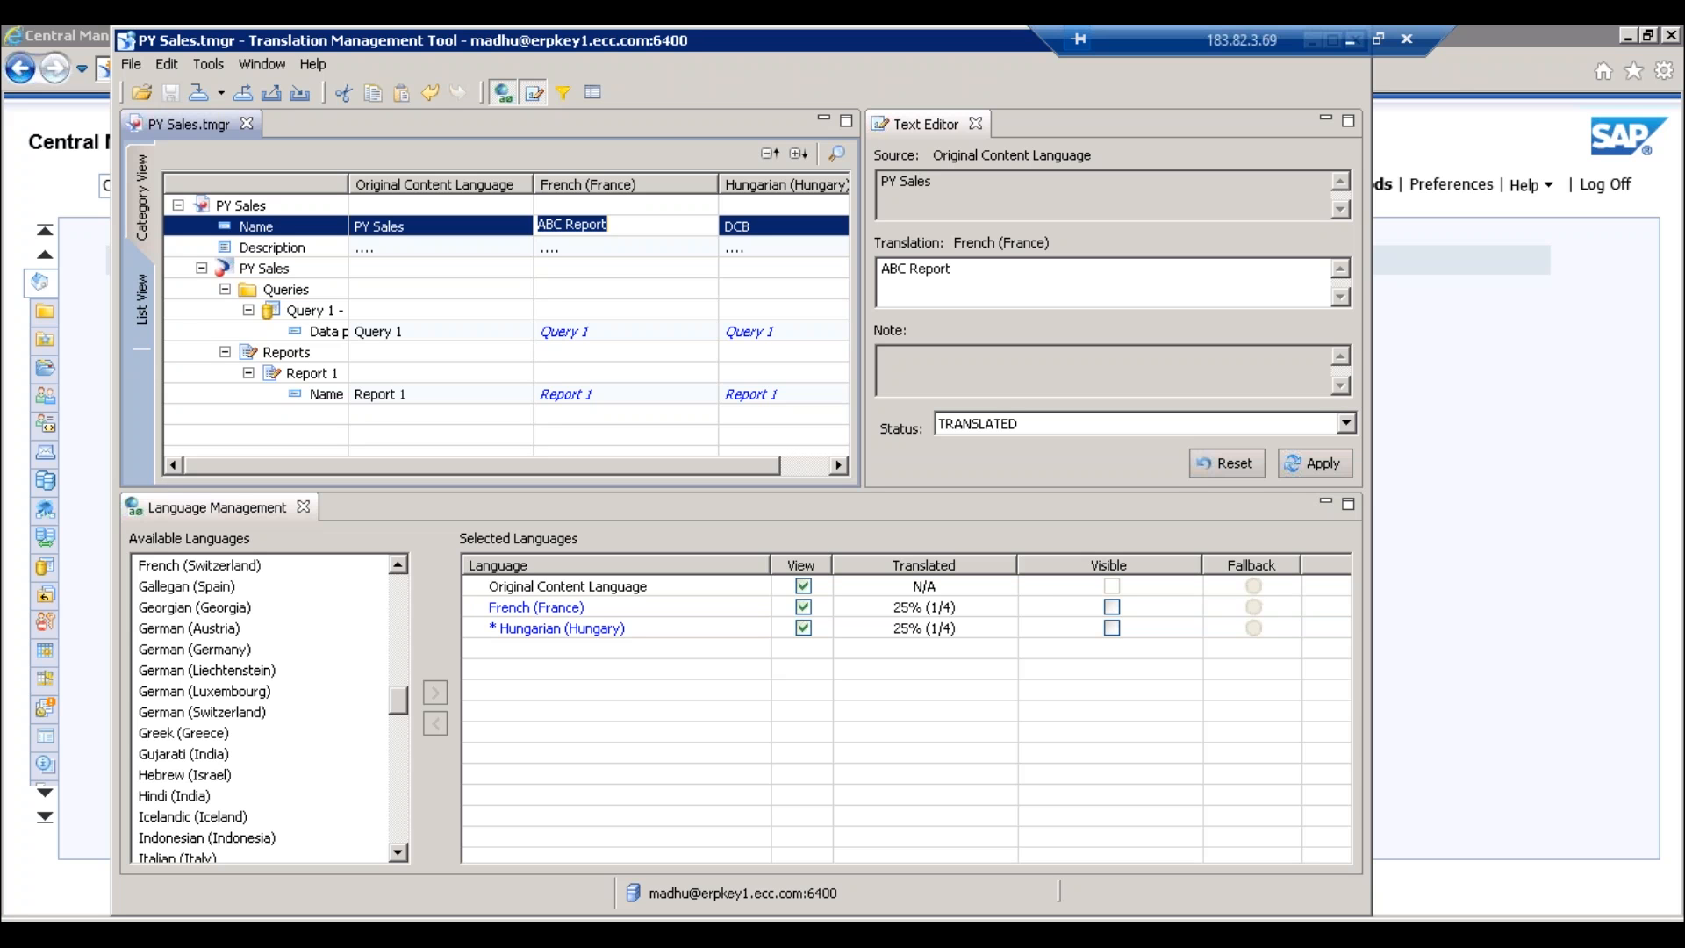
left_click(1451, 83)
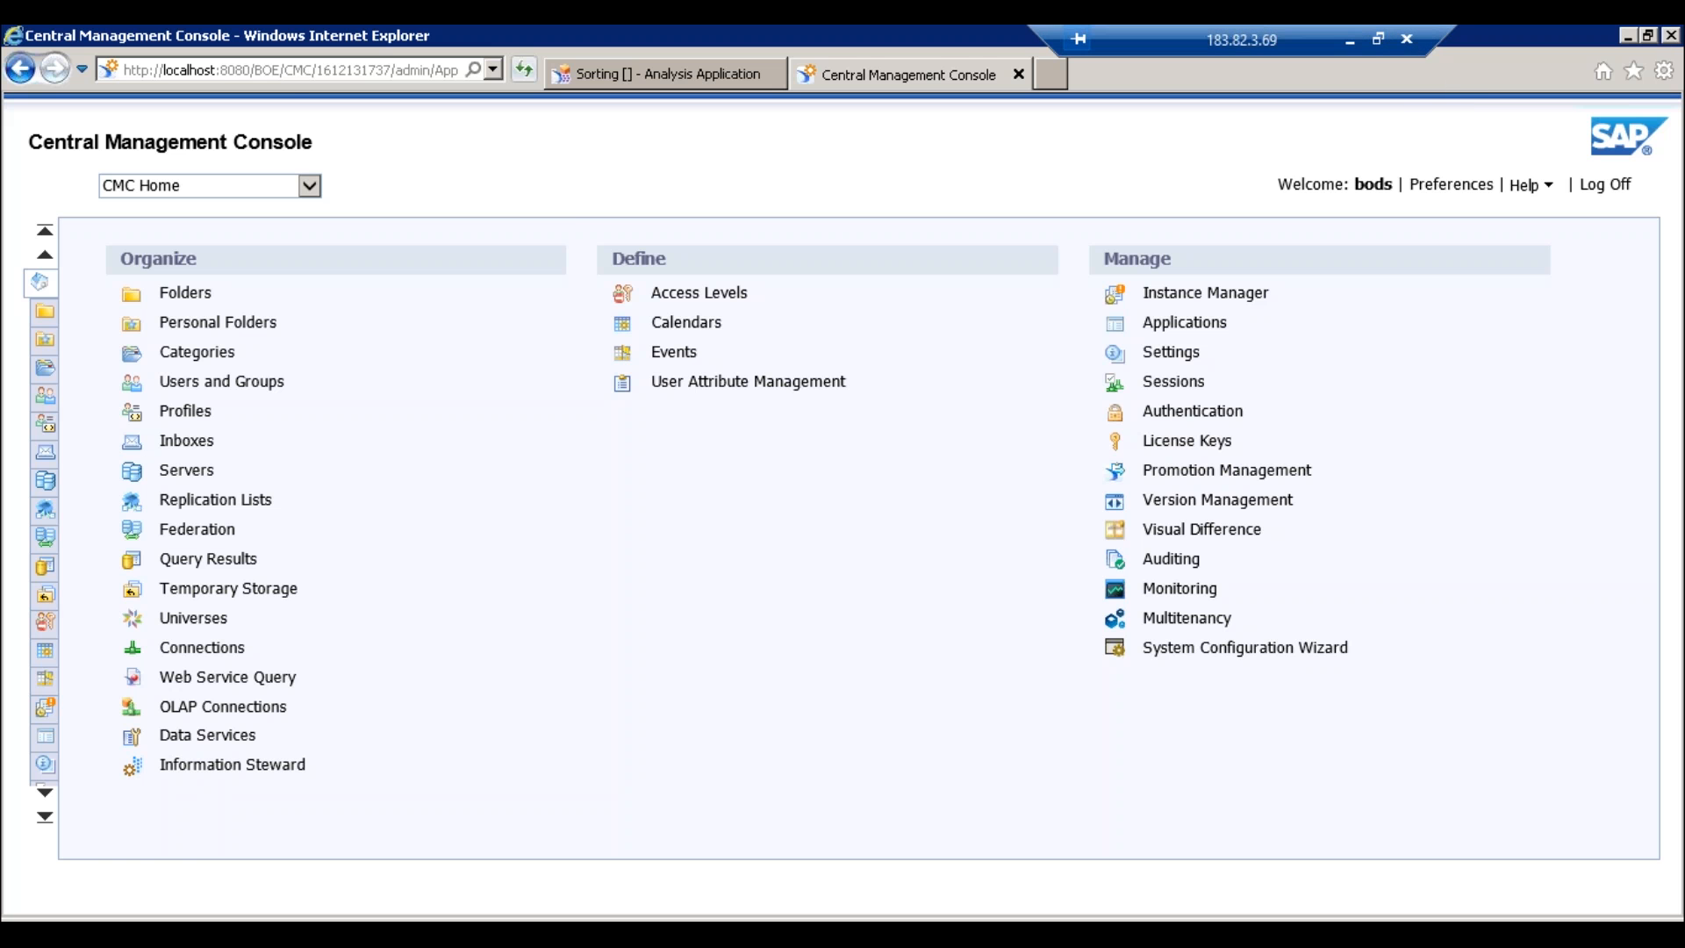
left_click(1351, 40)
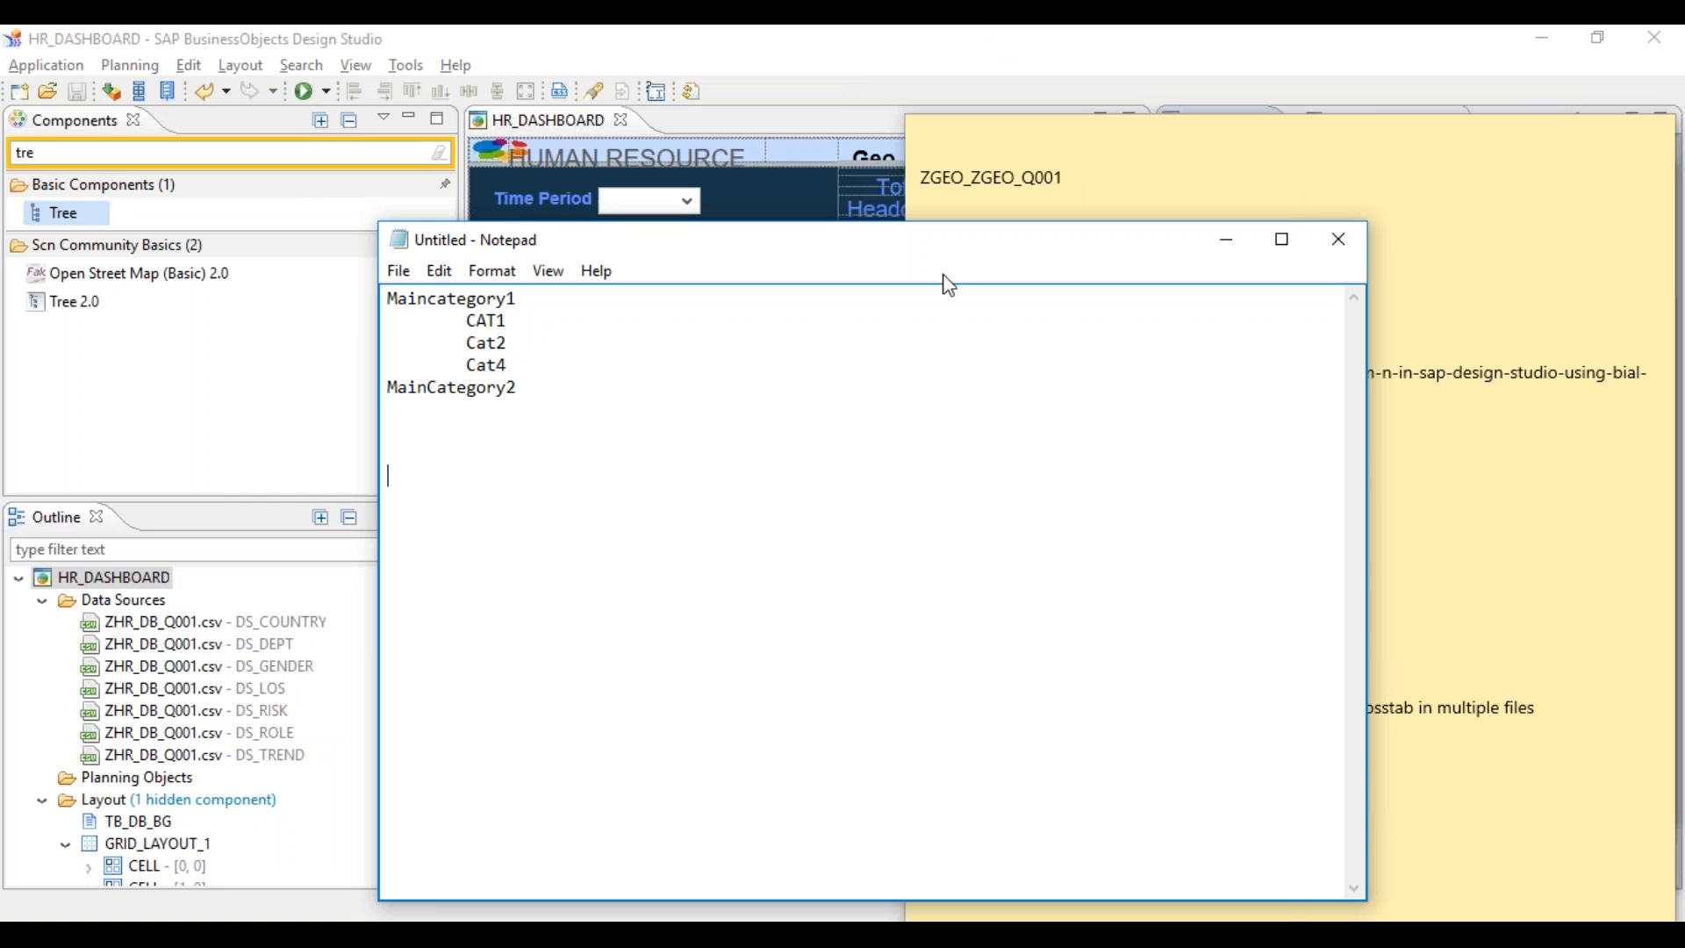
left_click(1429, 798)
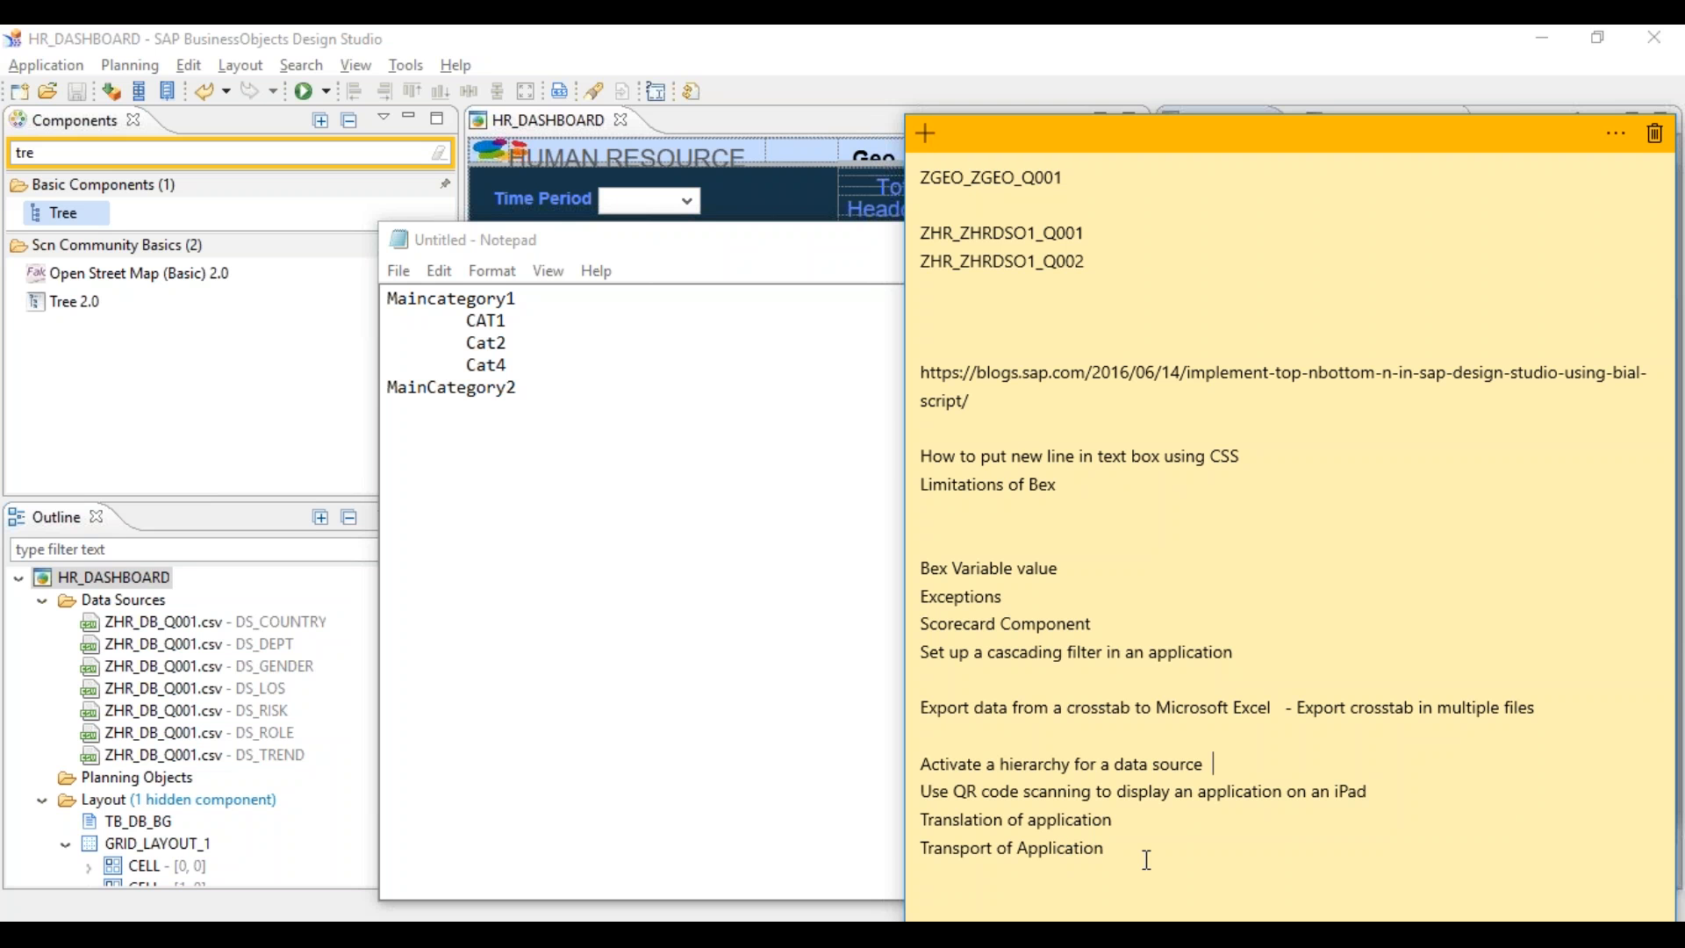
left_click(1147, 860)
left_click(926, 859)
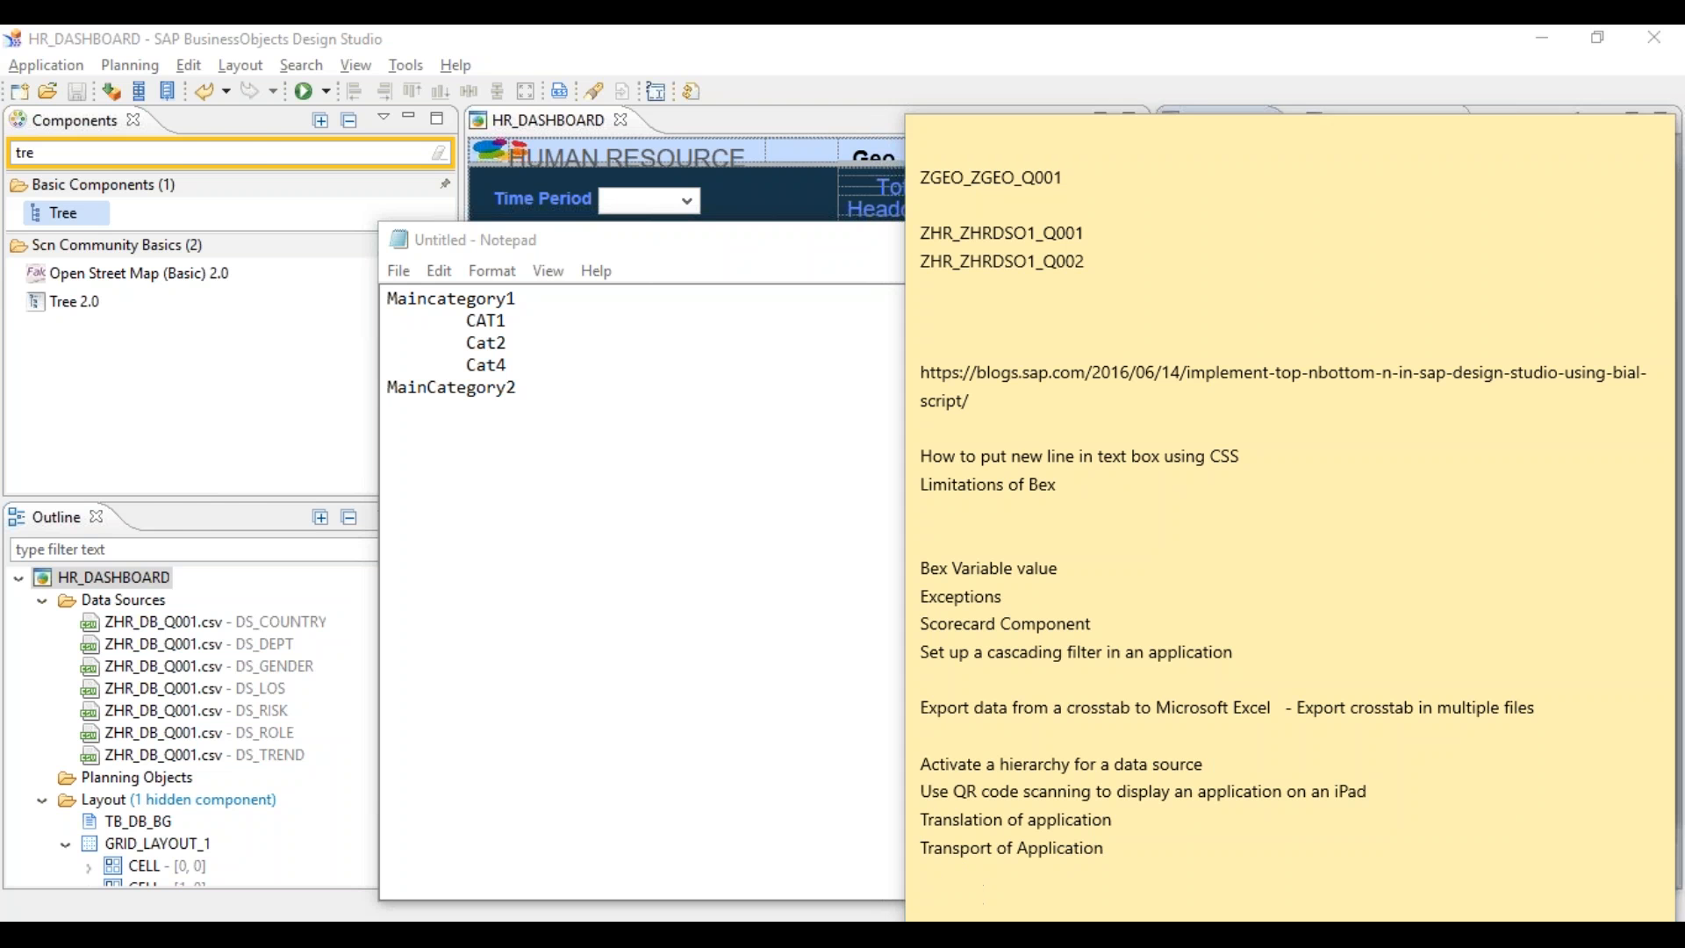
key("alt+Tab")
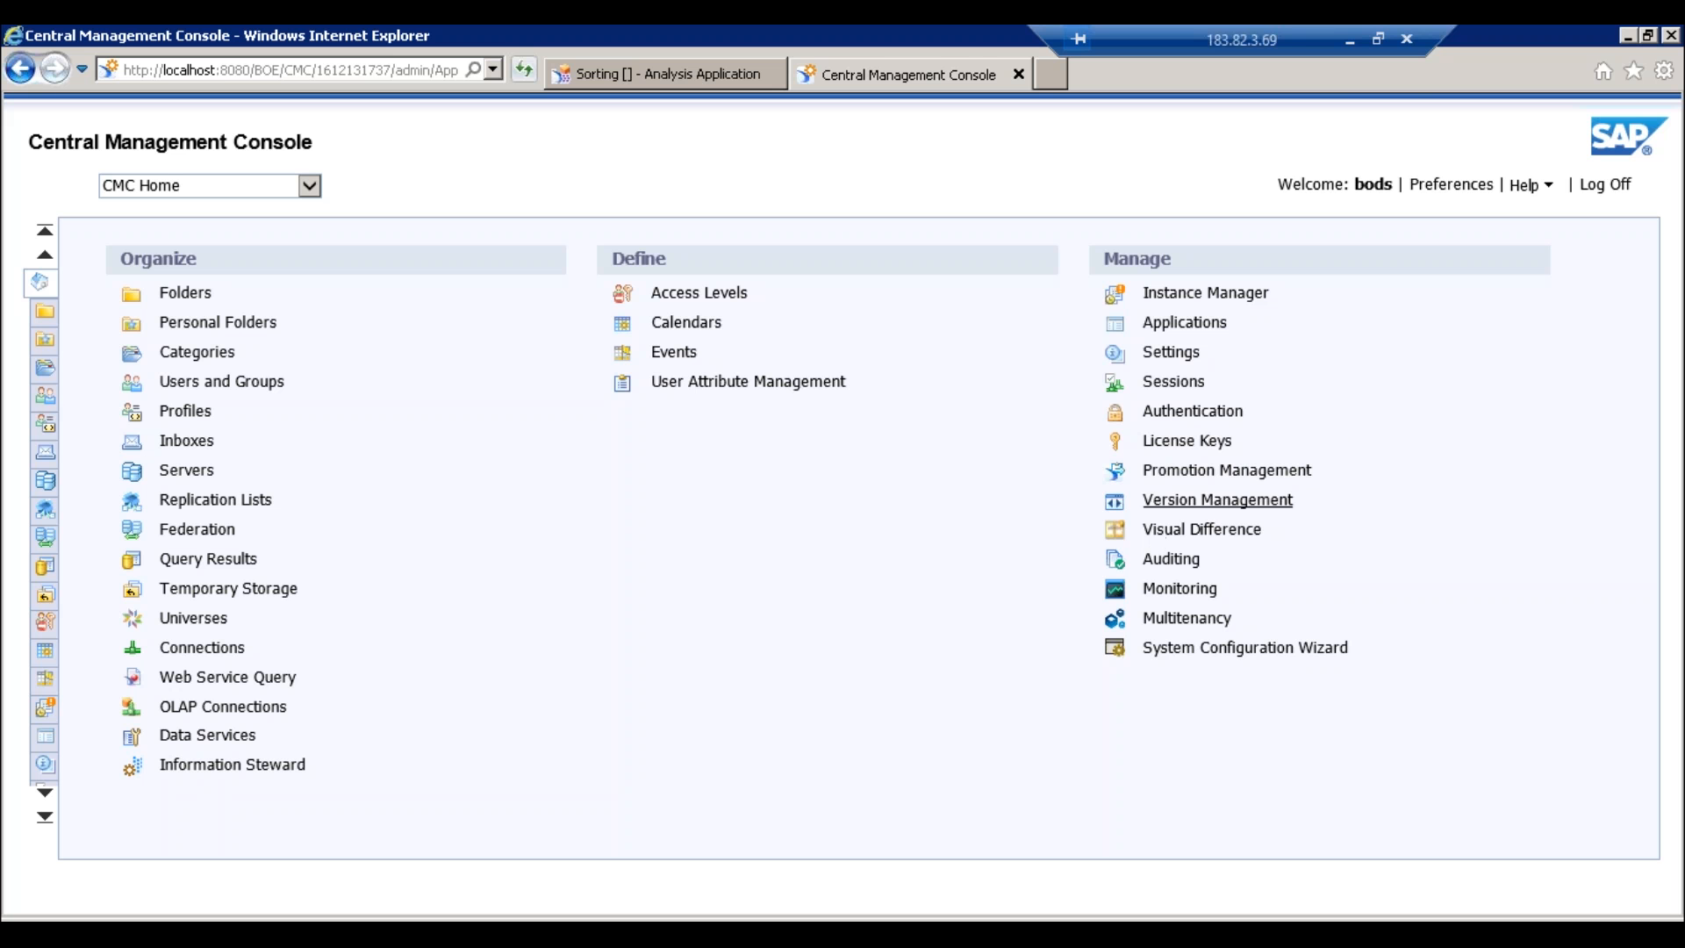
- Minimize the remote session and place the cursor after 'Transport of Application' in the sticky note
left_click(1348, 40)
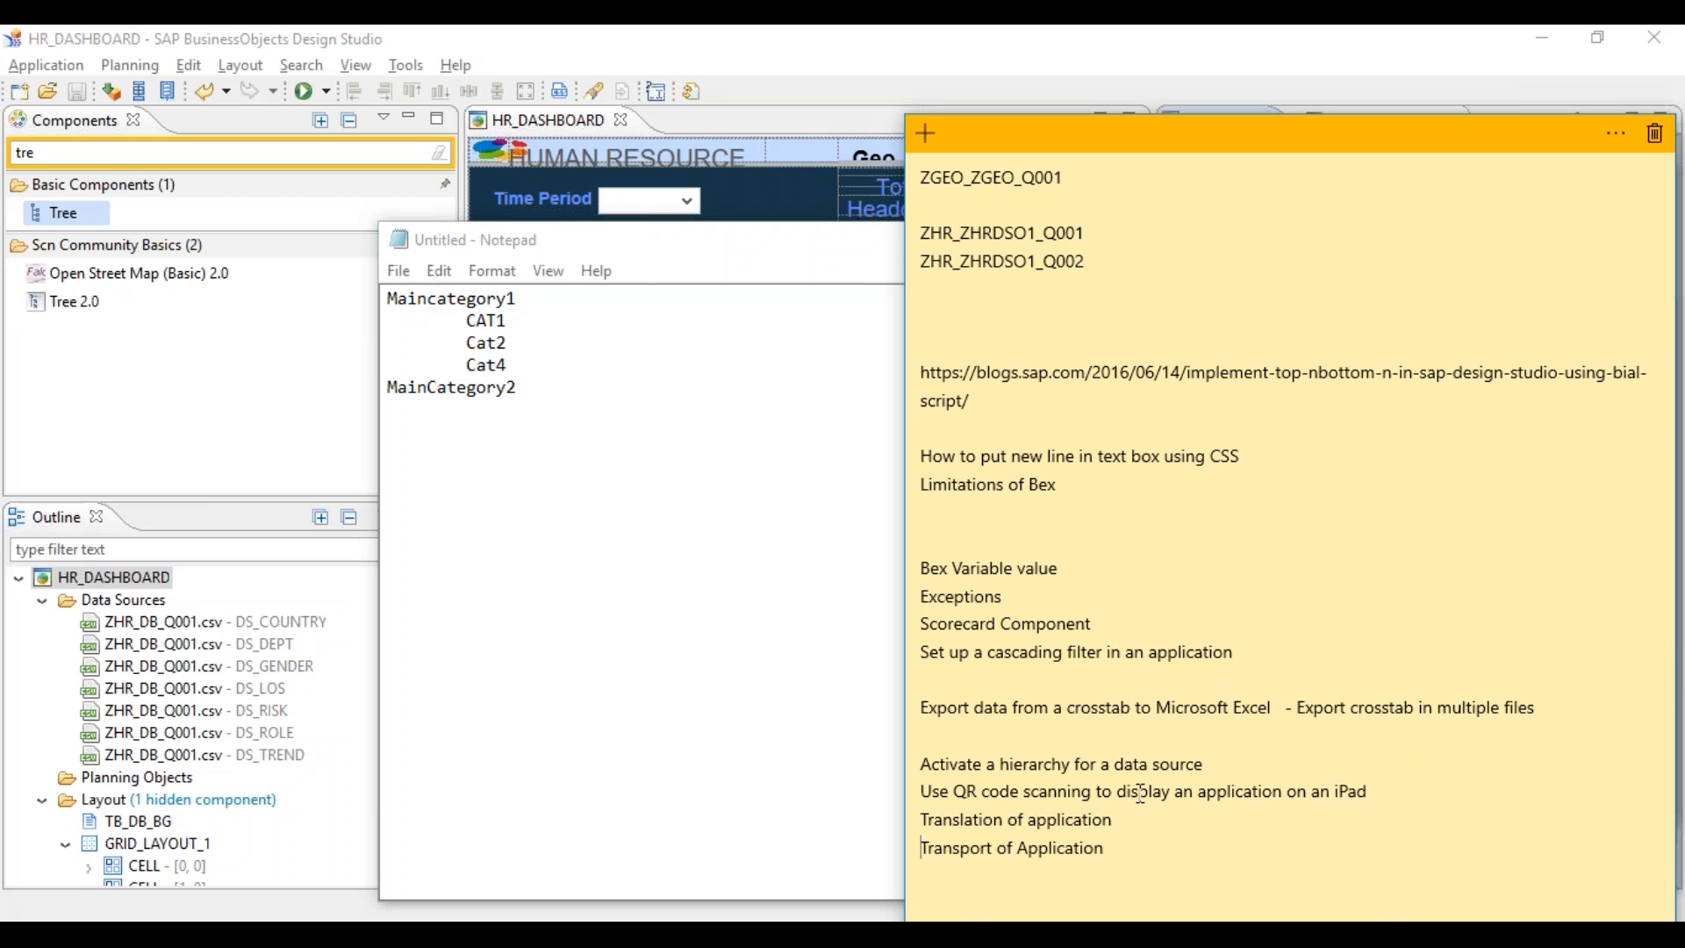
left_click(1111, 862)
- Bring the Notepad category outline forward, then switch to the HR_DASHBOARD Design Studio window
left_click(588, 399)
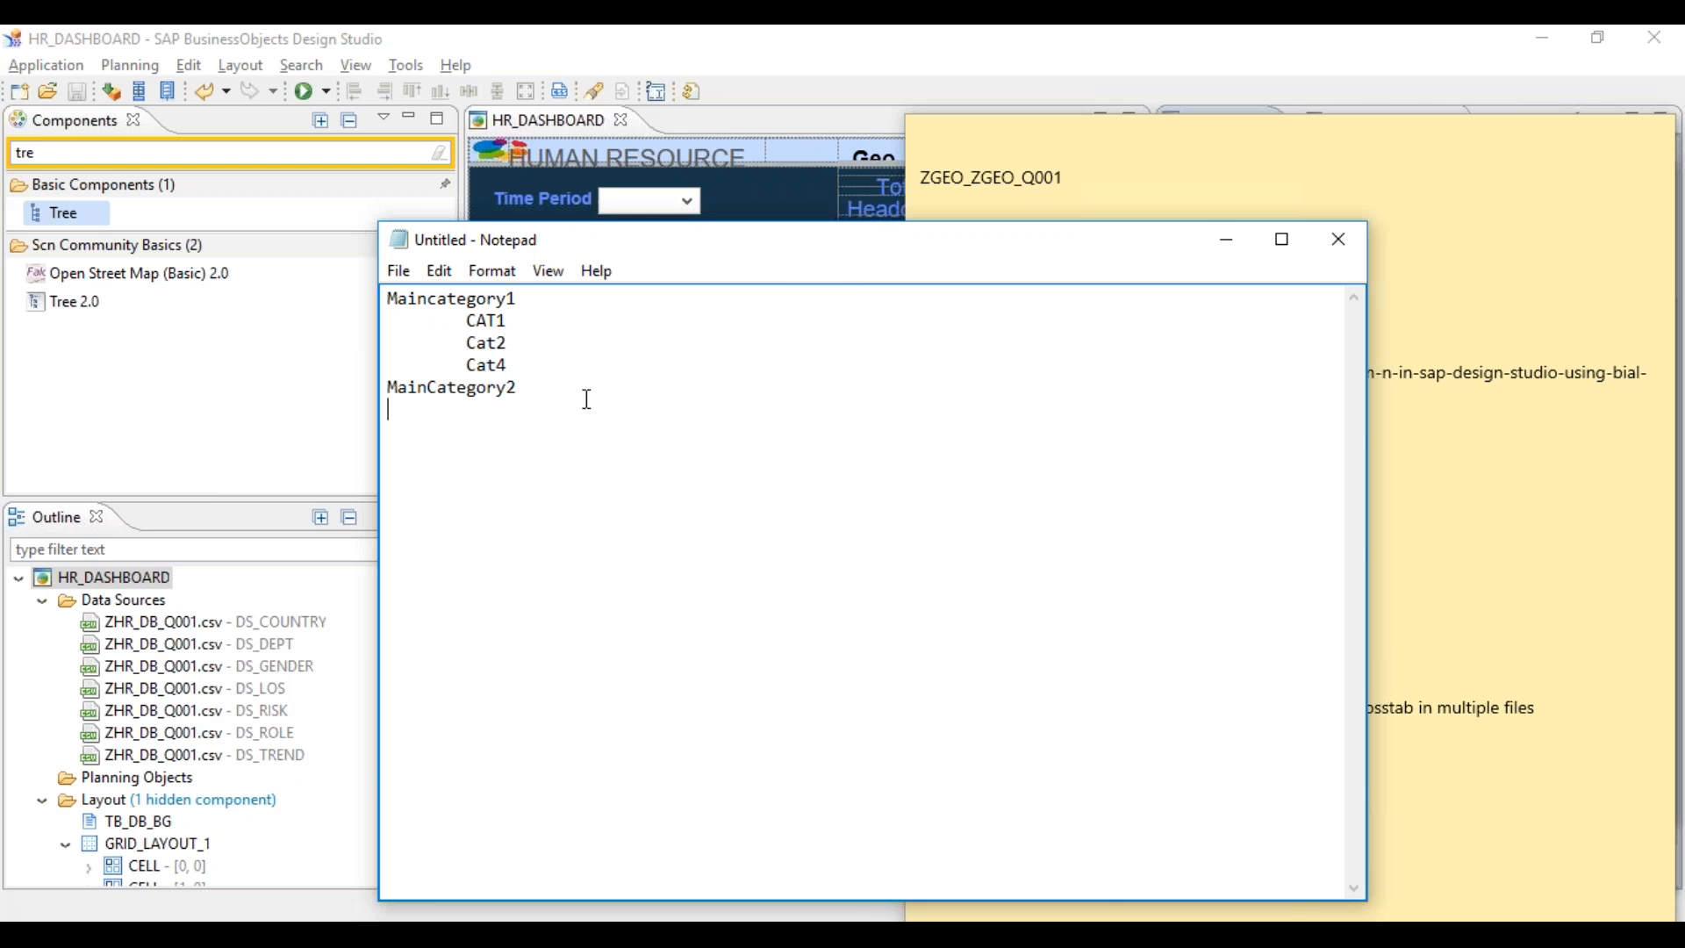
left_click(841, 37)
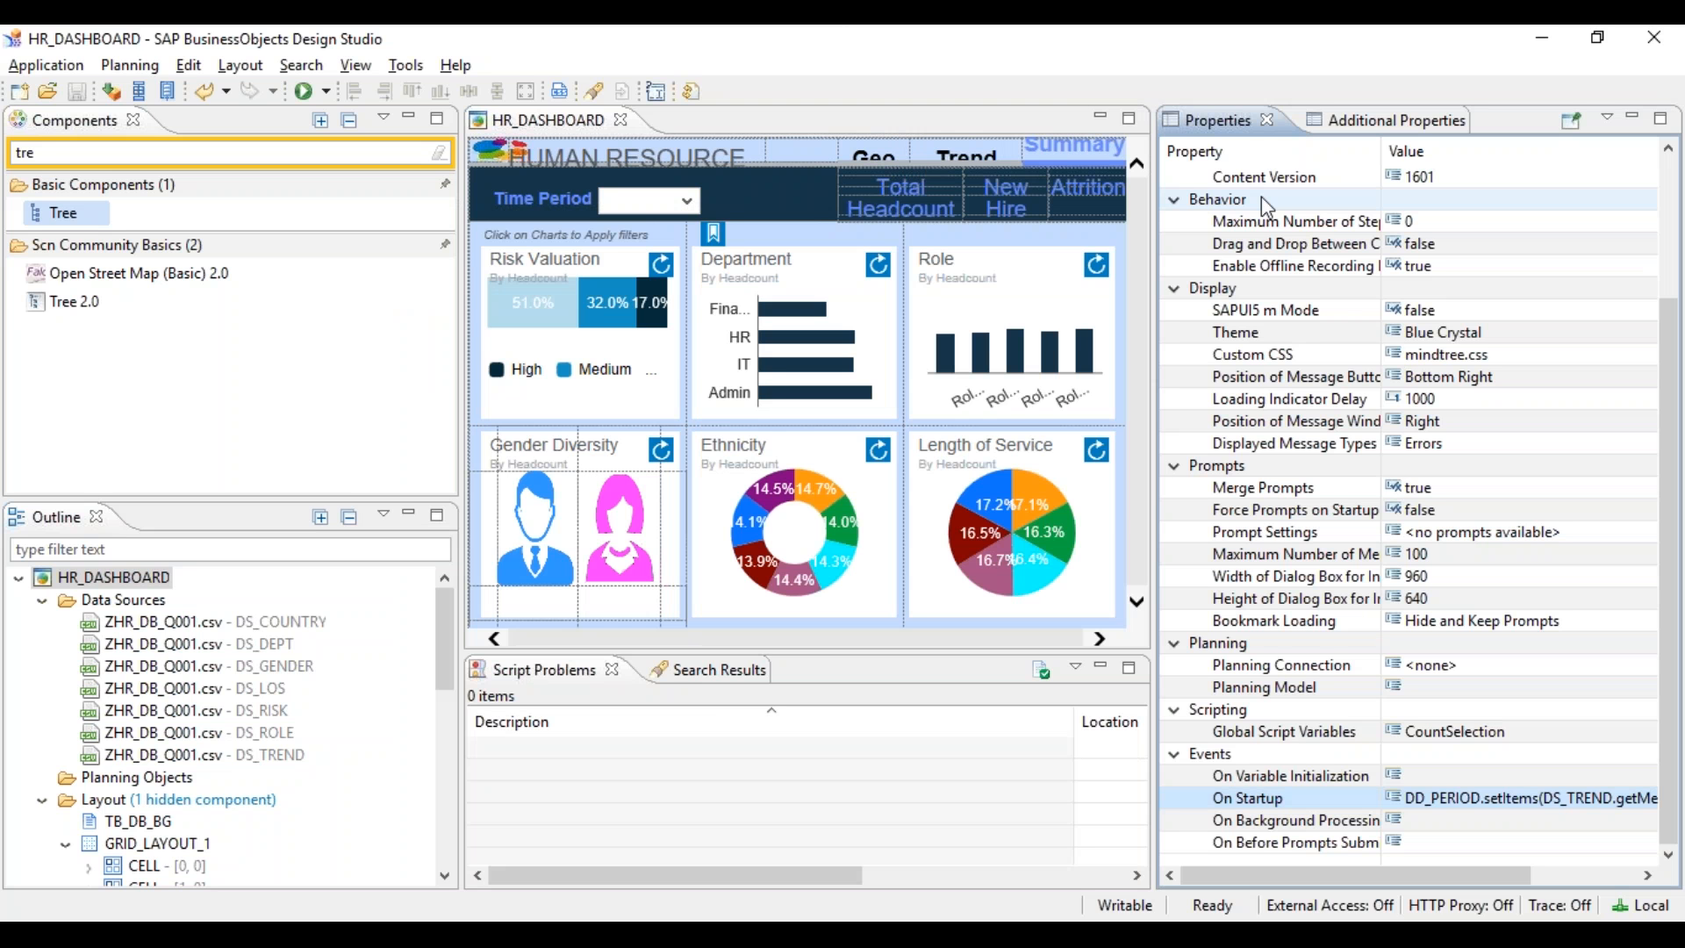
key("alt+Tab")
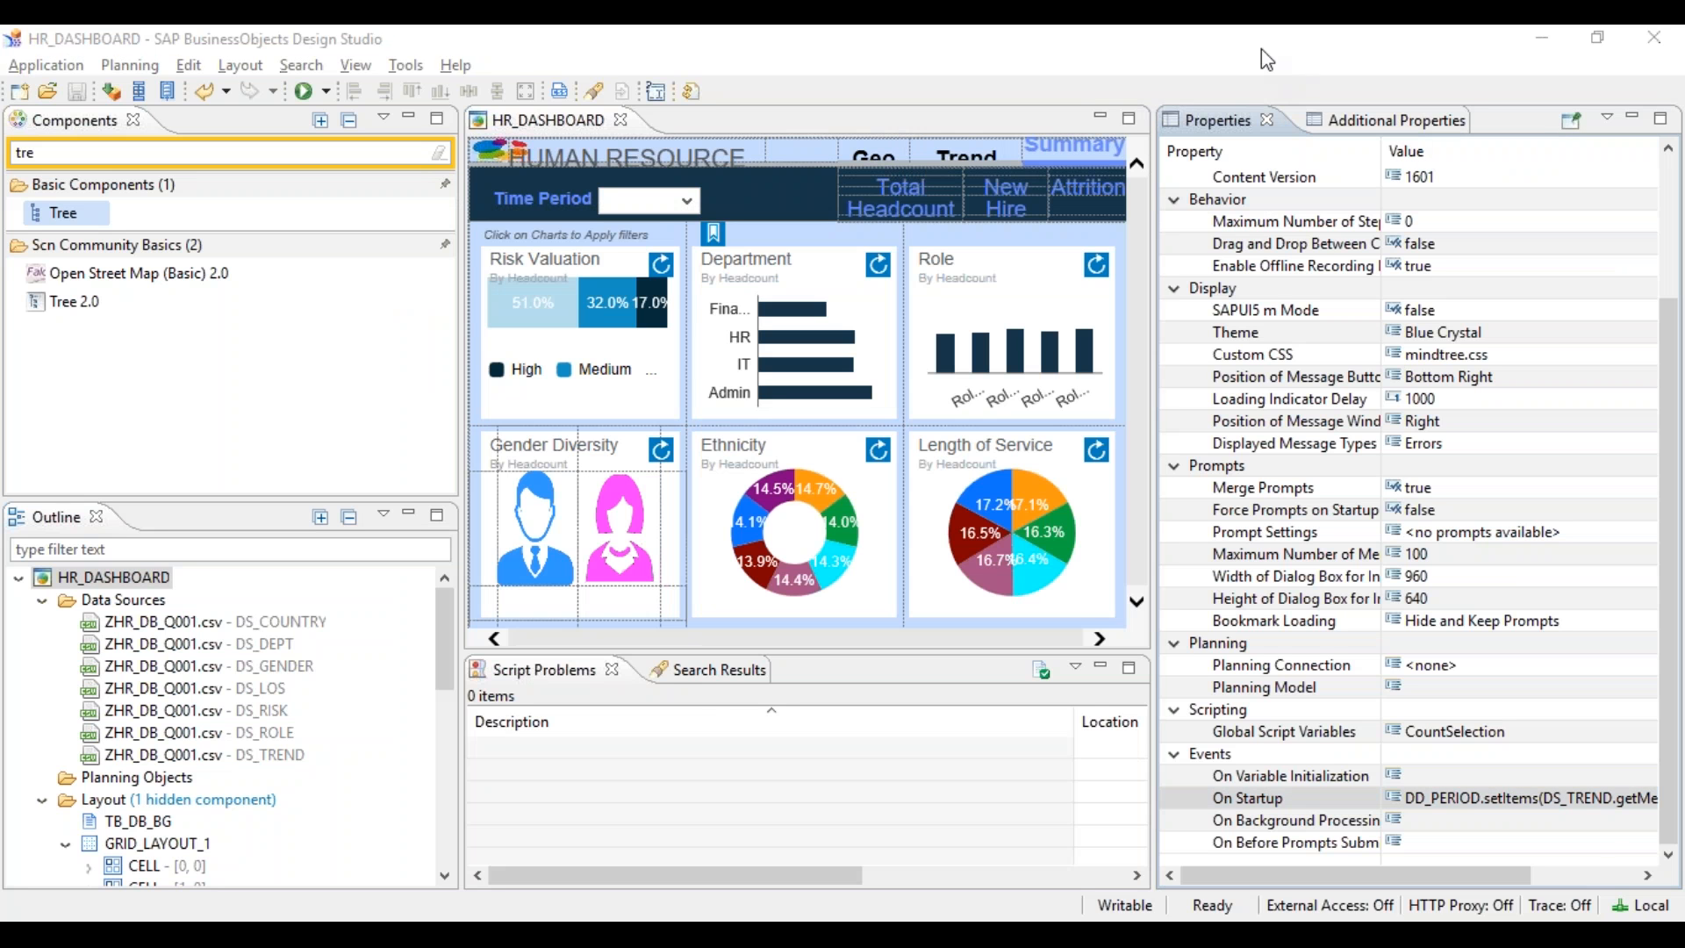
left_click(1507, 57)
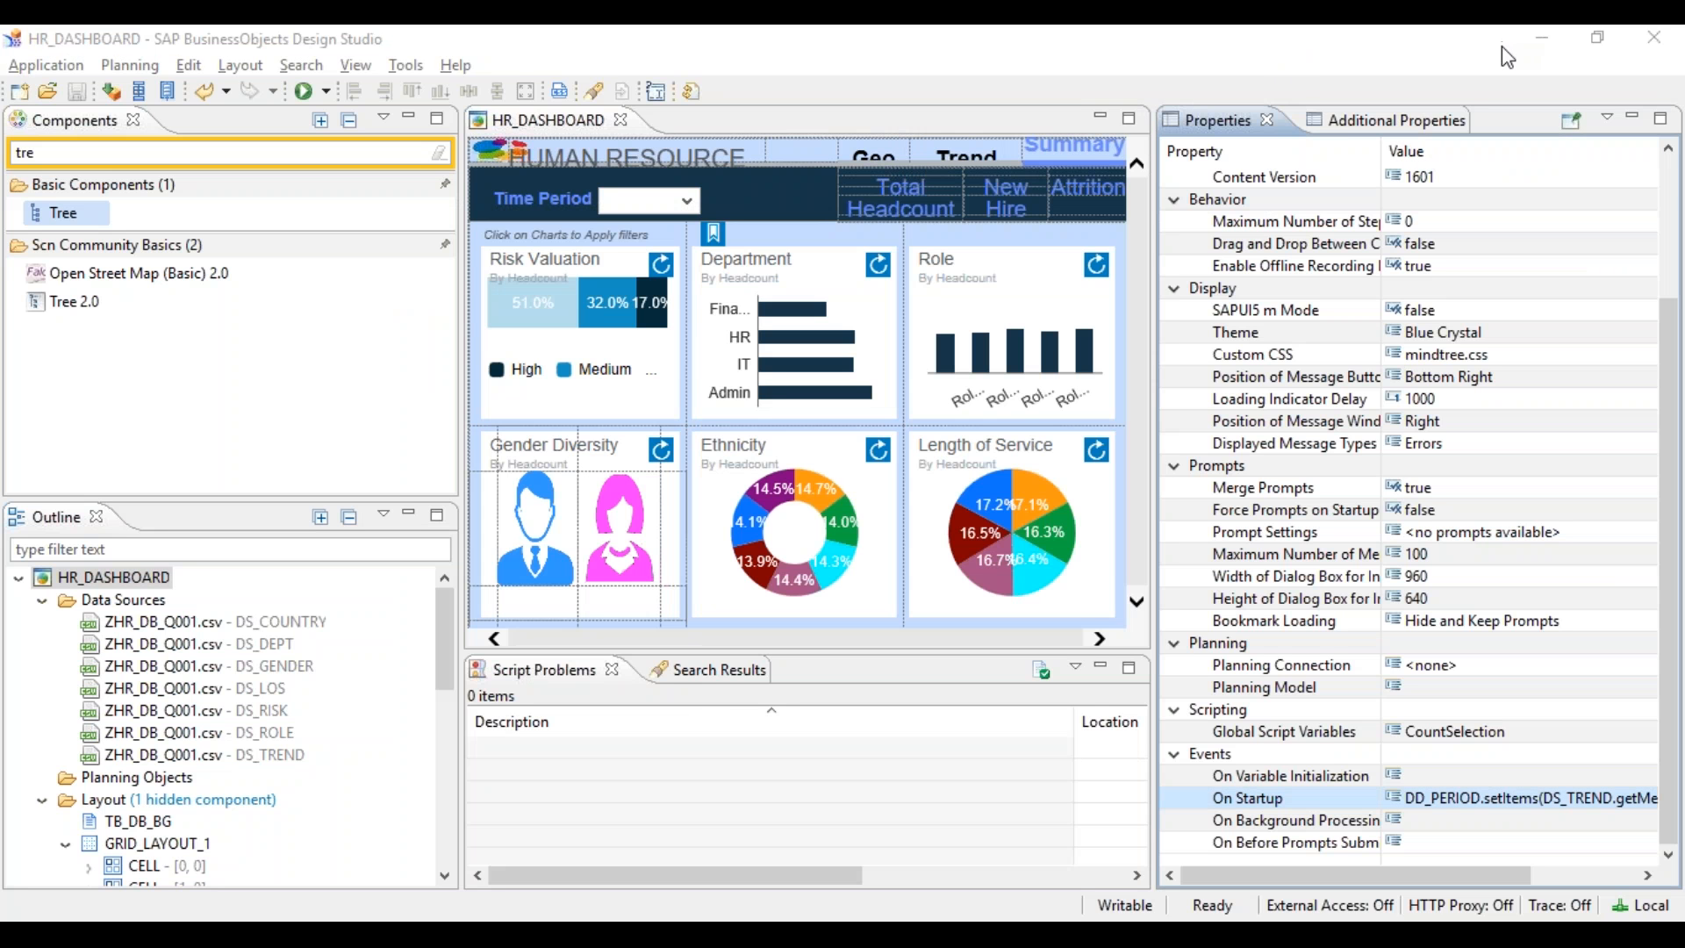